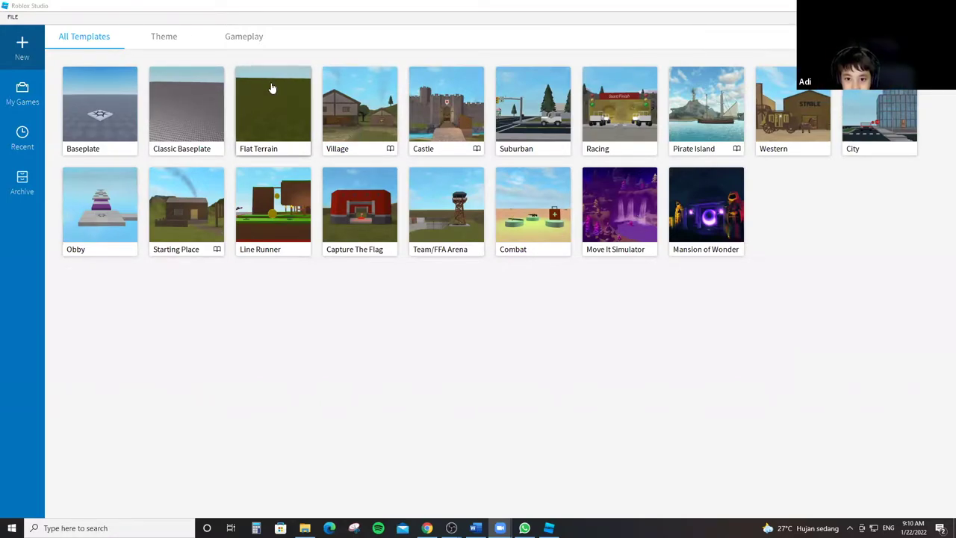
Create a new place from the Flat Terrain template and activate the Scale tool.
click(271, 137)
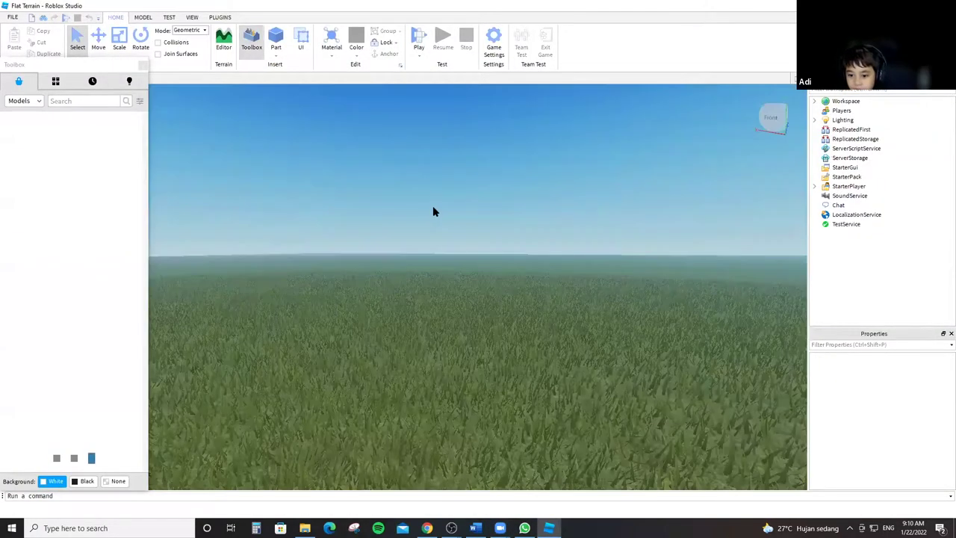
right_drag(457, 199, 469, 246)
right_drag(505, 325, 503, 315)
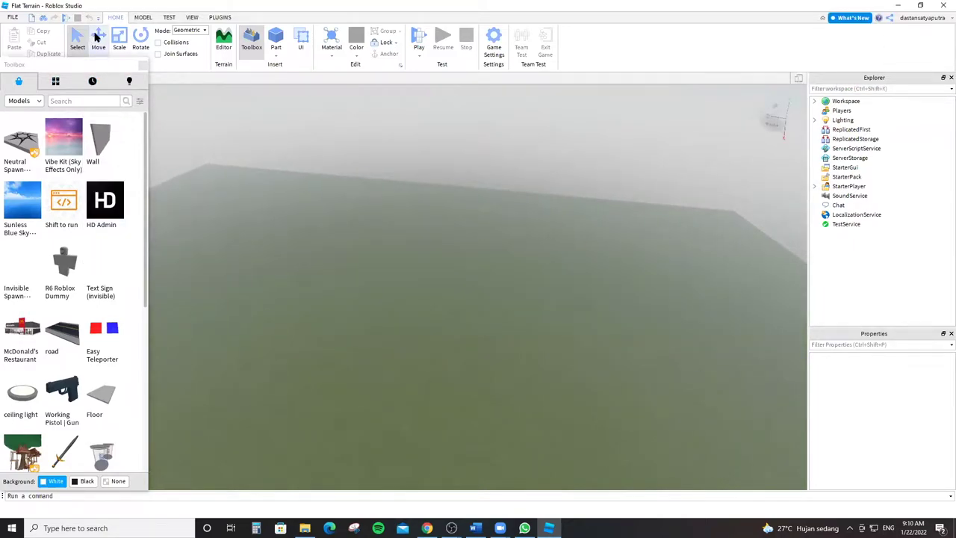
click(117, 36)
right_drag(478, 220, 474, 229)
right_drag(404, 277, 404, 277)
right_drag(509, 296, 509, 295)
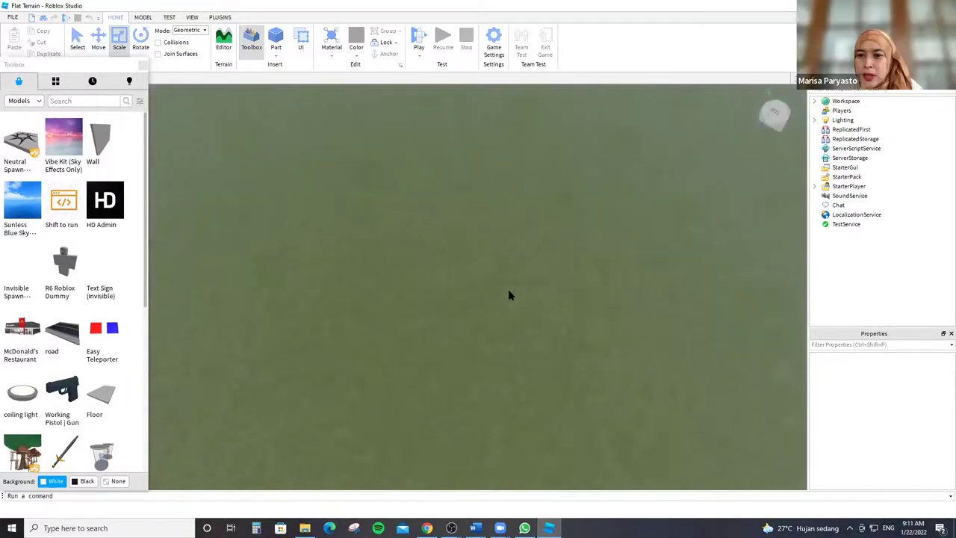
right_drag(440, 284, 348, 217)
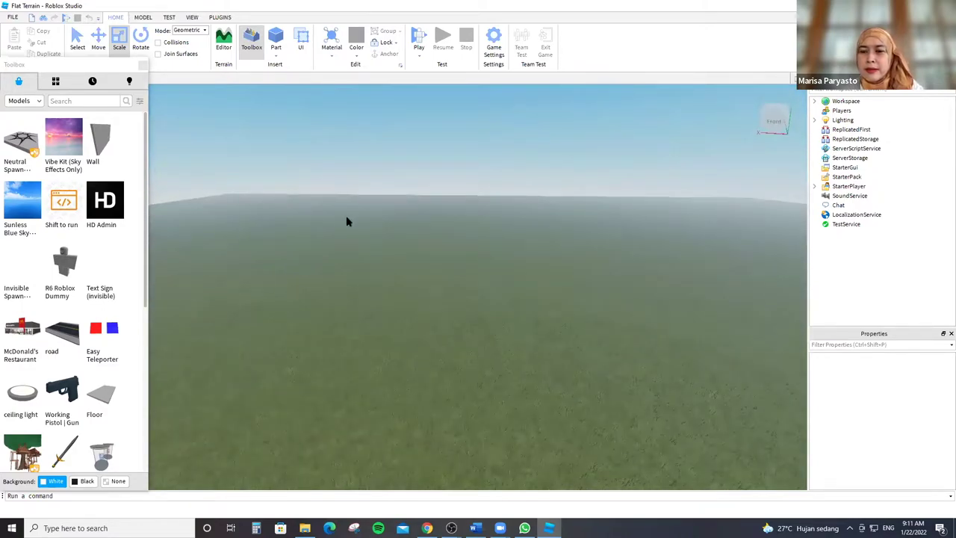
Search the Toolbox models for "pet simulator x".
click(72, 102)
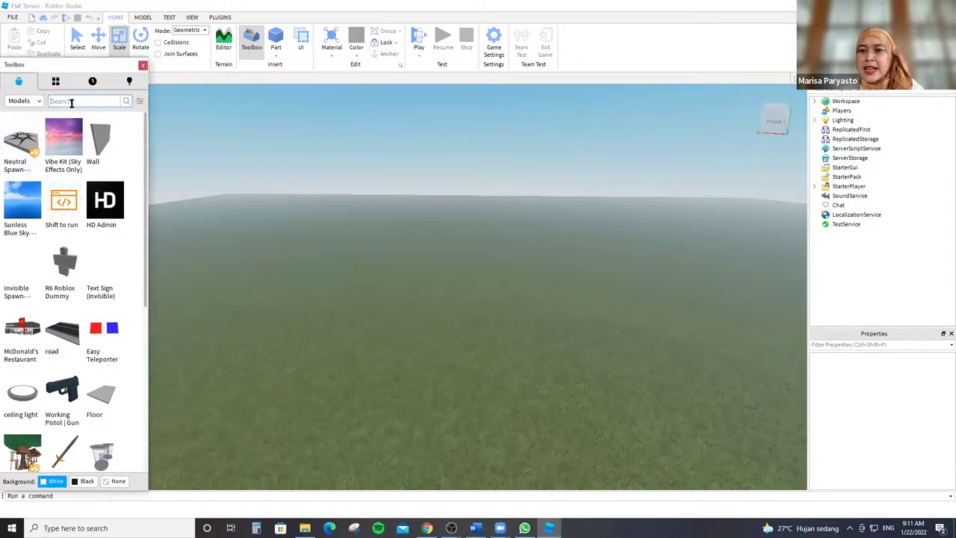
text(pet simu)
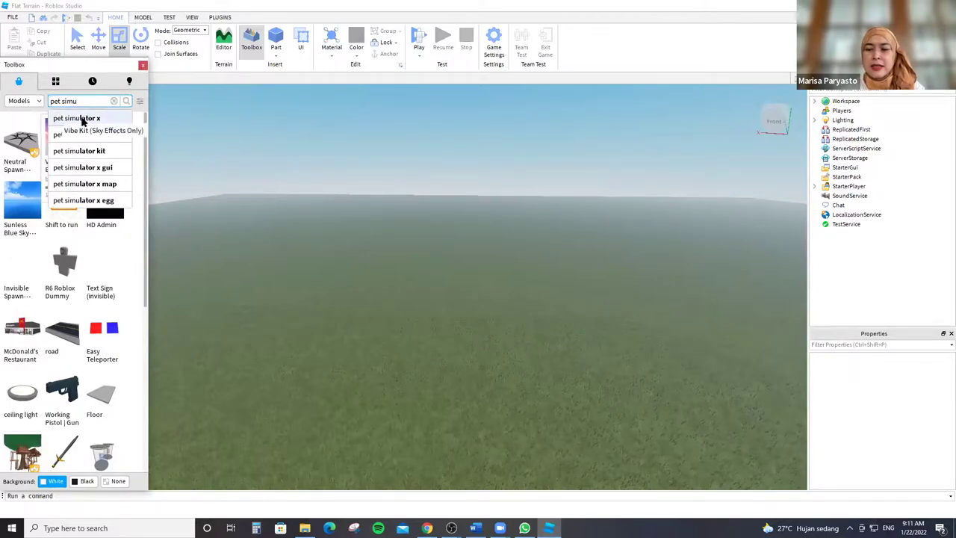
click(79, 120)
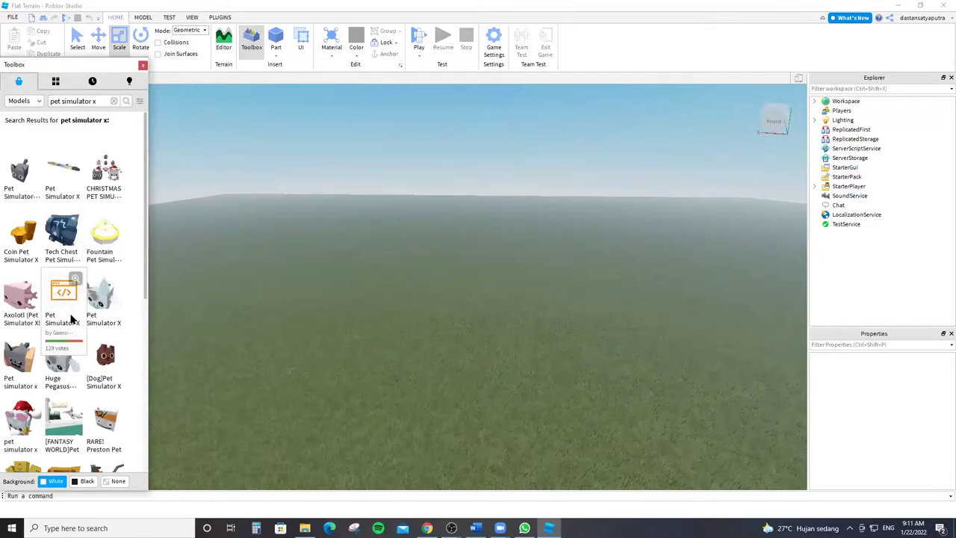
Look through the Pet Simulator X model results for something usable, and clear the search.
scroll(116, 211, down, 2)
scroll(74, 209, down, 3)
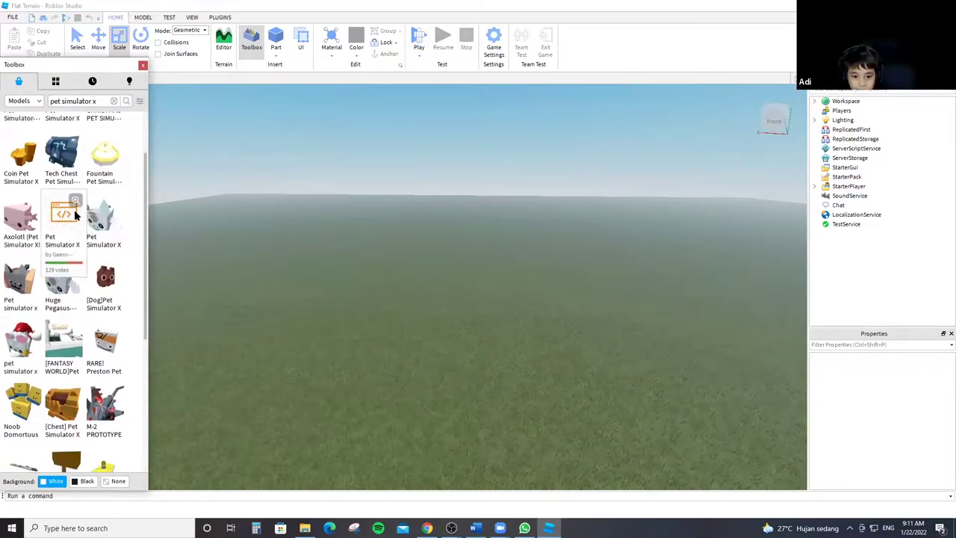
scroll(74, 325, down, 3)
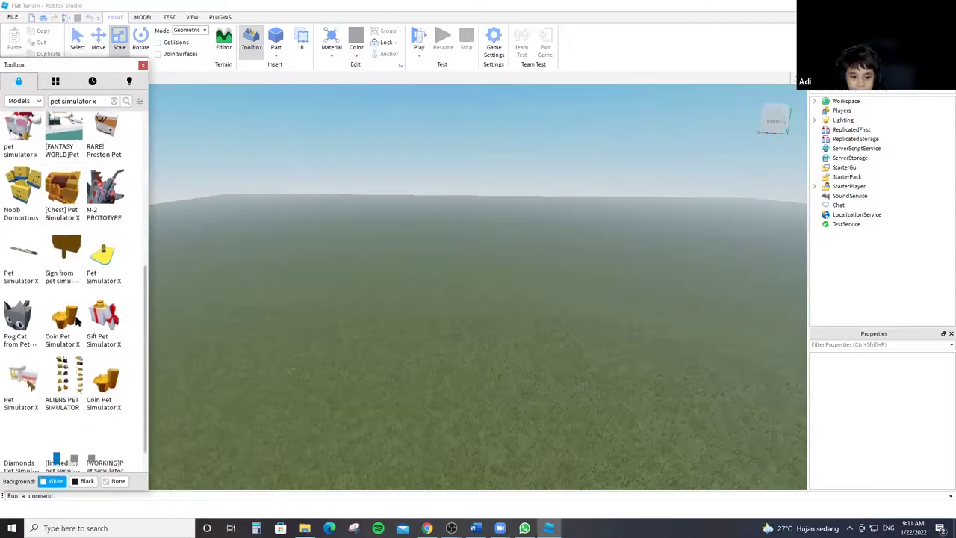
scroll(74, 209, down, 4)
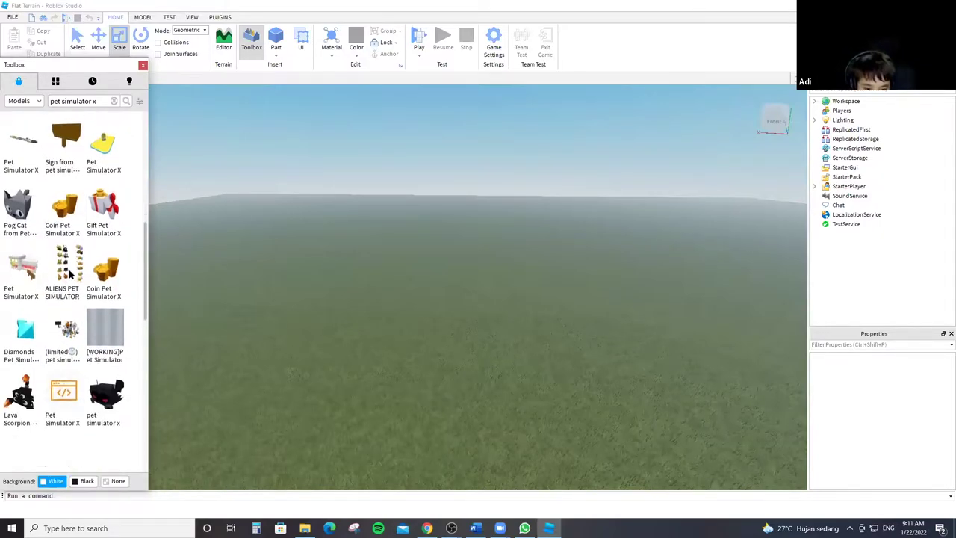
scroll(67, 215, down, 5)
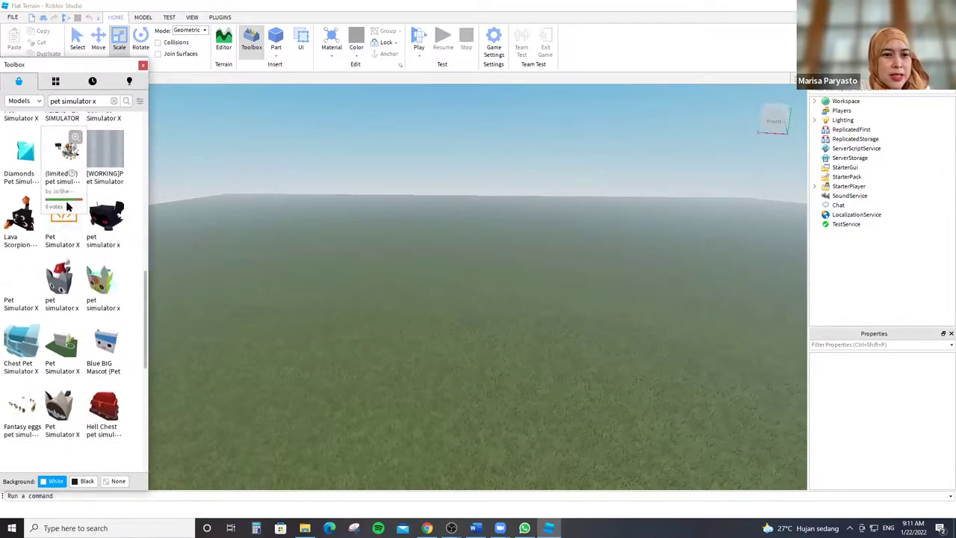
scroll(72, 211, down, 5)
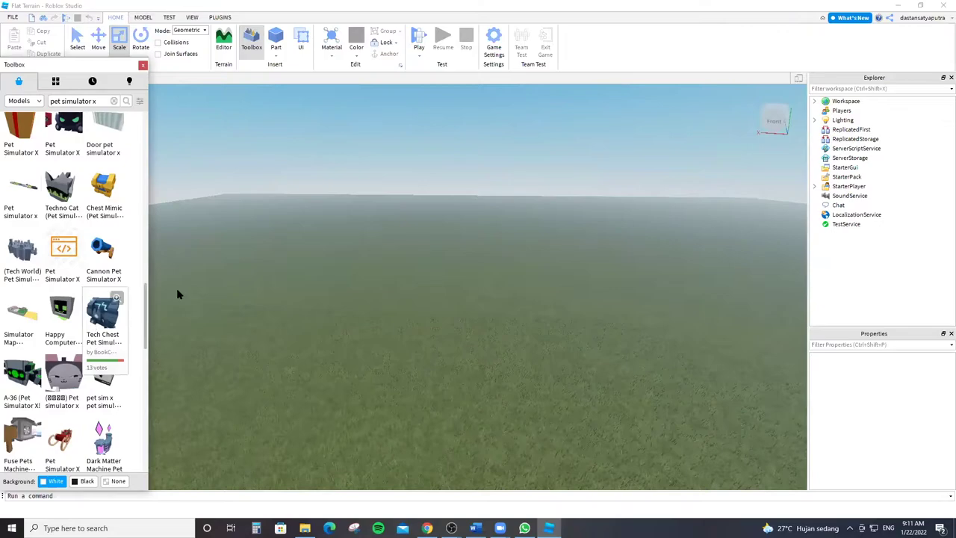
right_drag(418, 255, 281, 229)
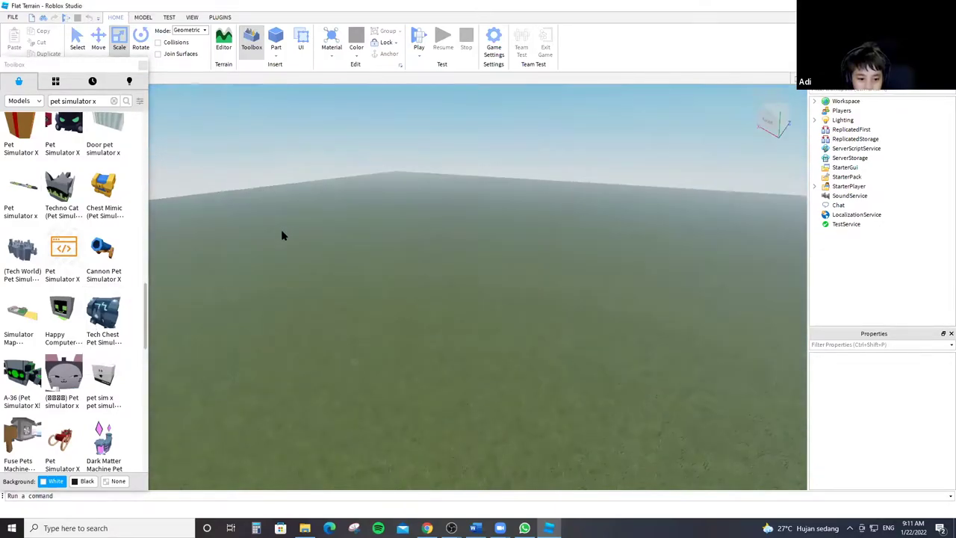
scroll(99, 261, down, 3)
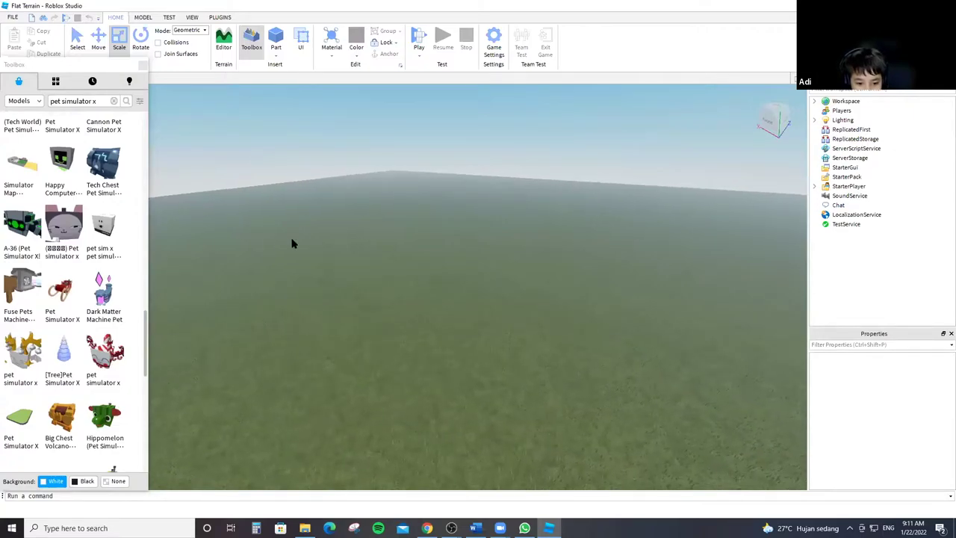
right_drag(166, 258, 56, 279)
scroll(68, 262, down, 5)
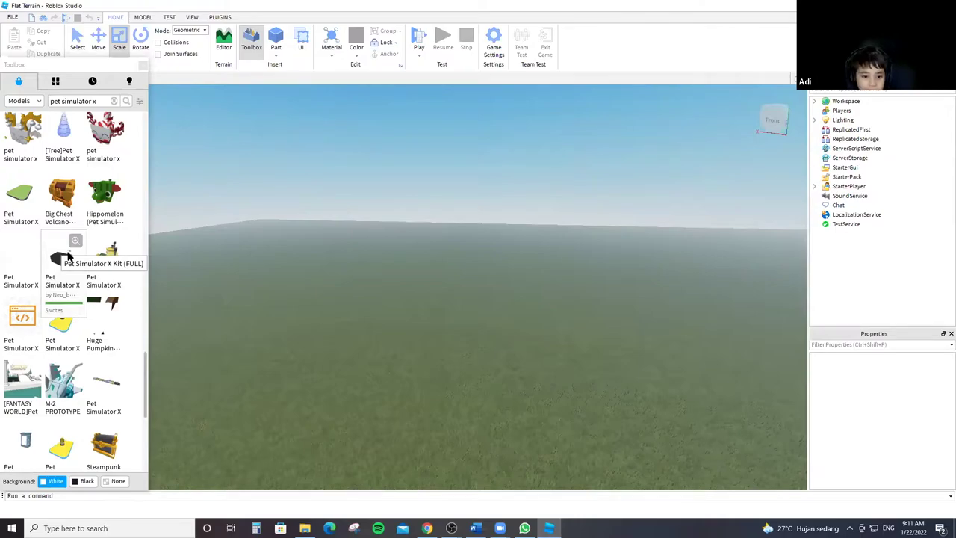
scroll(69, 256, down, 3)
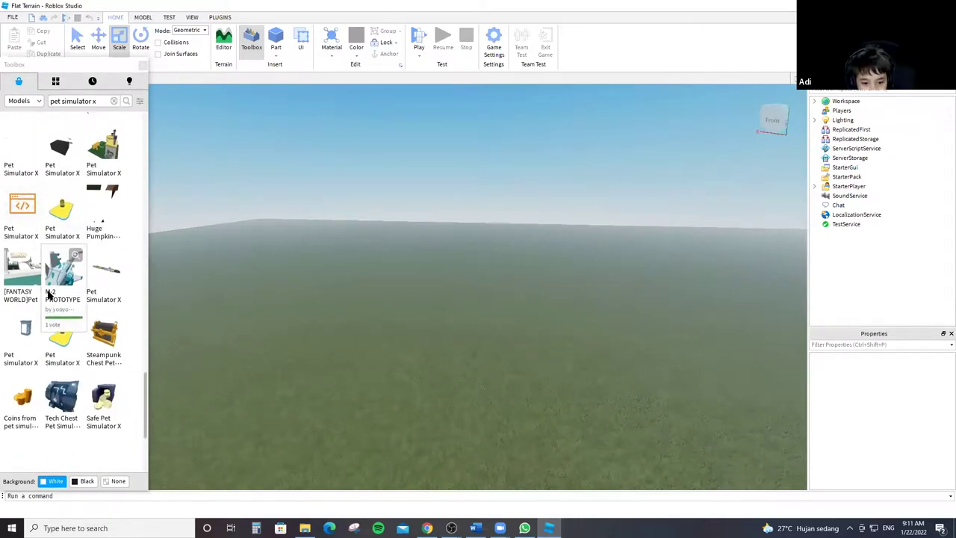
scroll(101, 198, down, 2)
scroll(100, 198, down, 2)
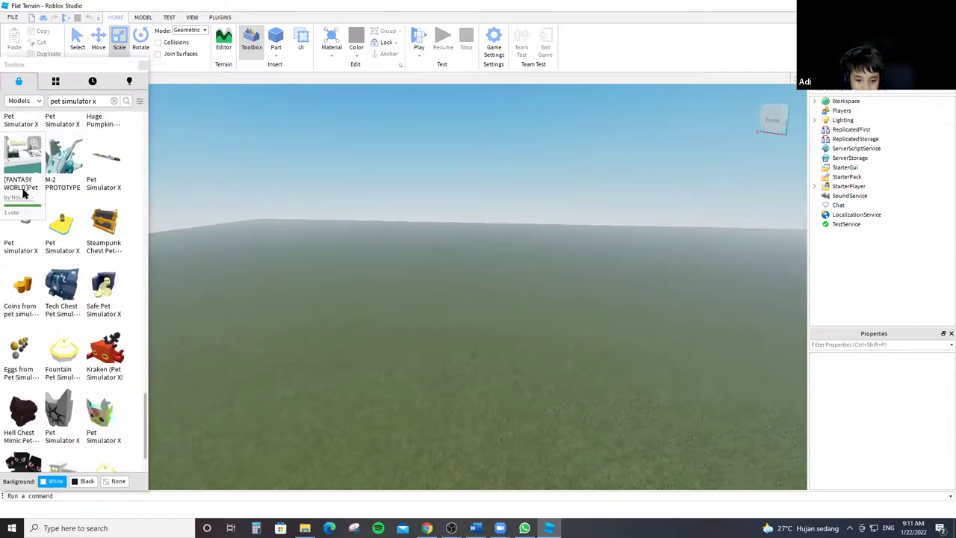
scroll(70, 202, down, 3)
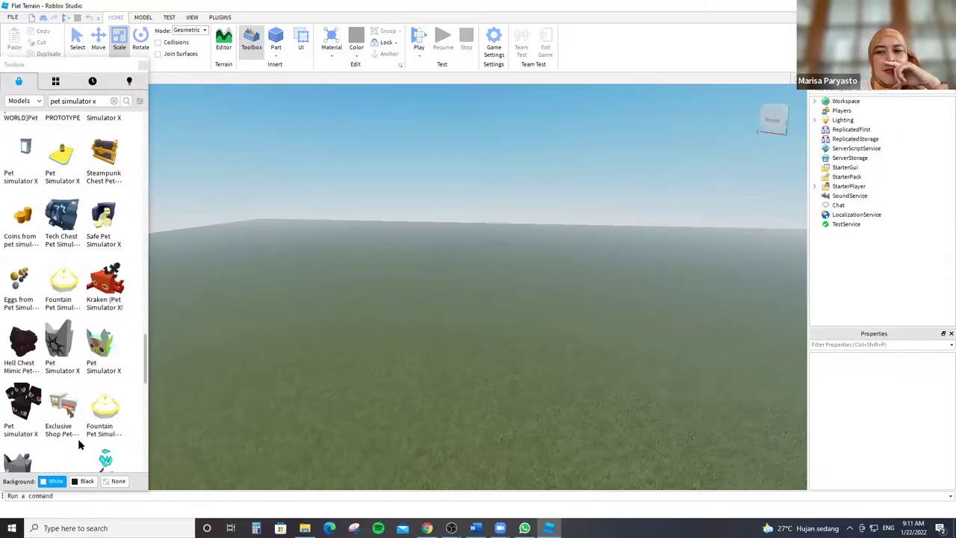
scroll(104, 386, down, 3)
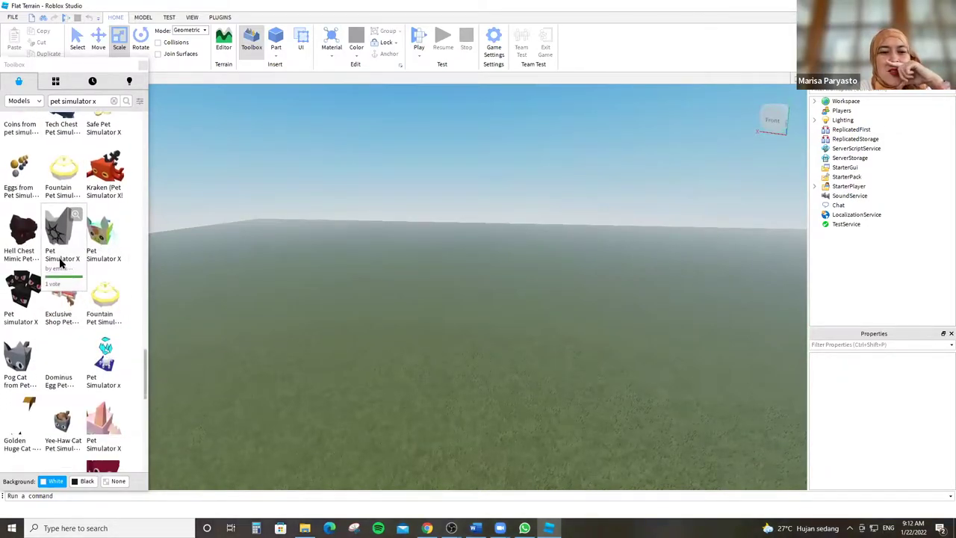
scroll(77, 195, up, 4)
scroll(77, 195, up, 12)
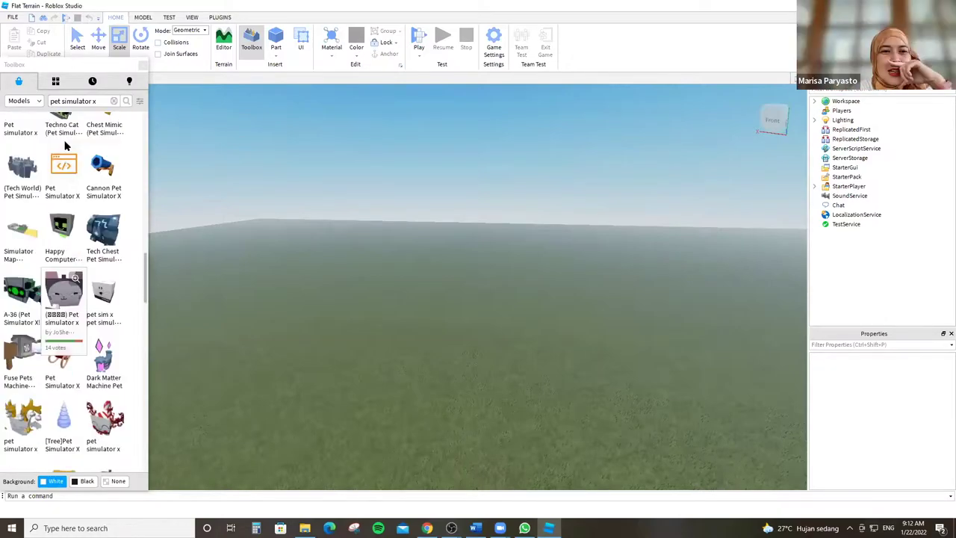
scroll(67, 164, up, 10)
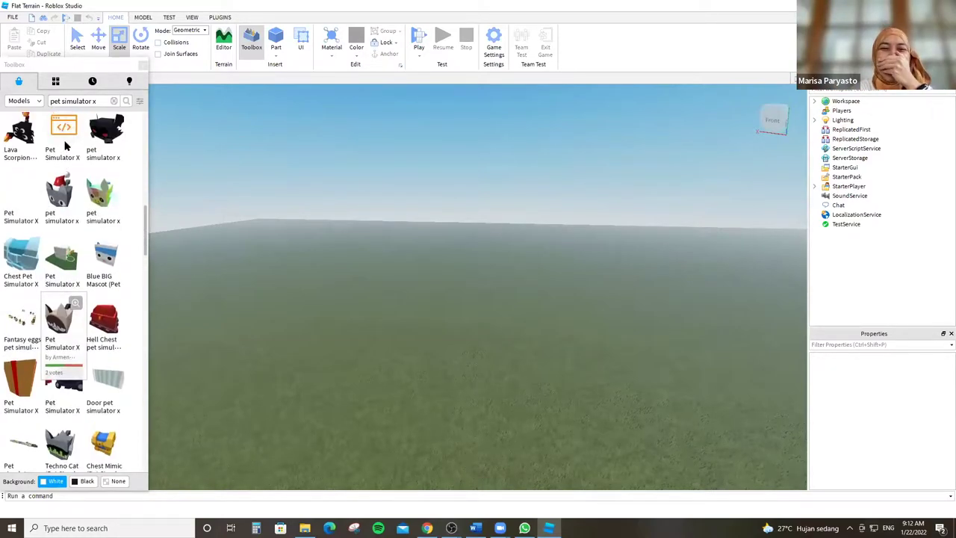
click(113, 100)
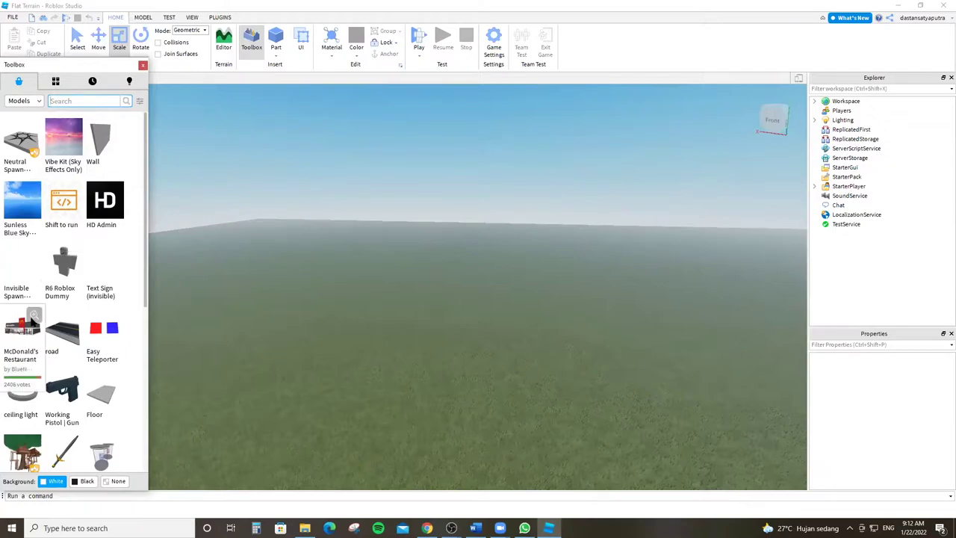
right_drag(374, 224, 348, 229)
right_drag(326, 165, 327, 165)
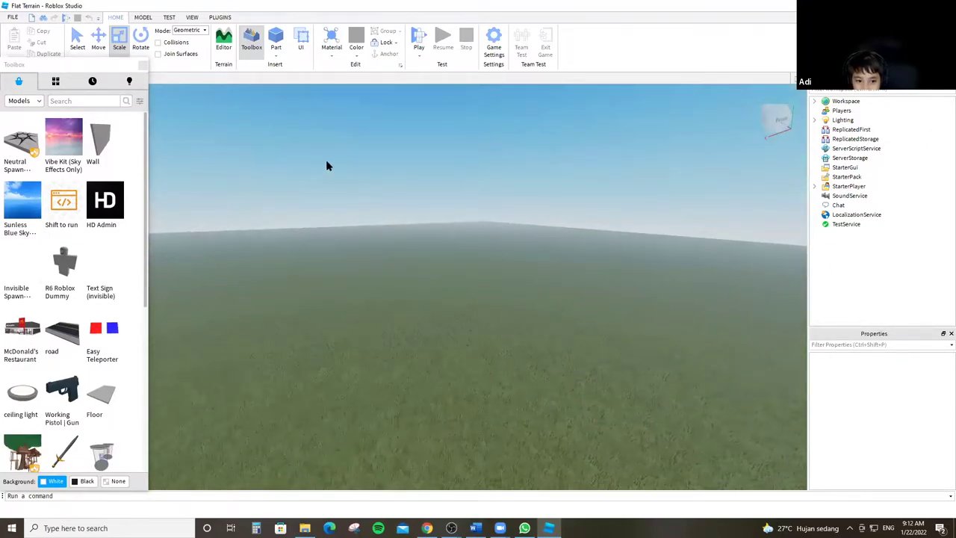
right_drag(652, 225, 441, 154)
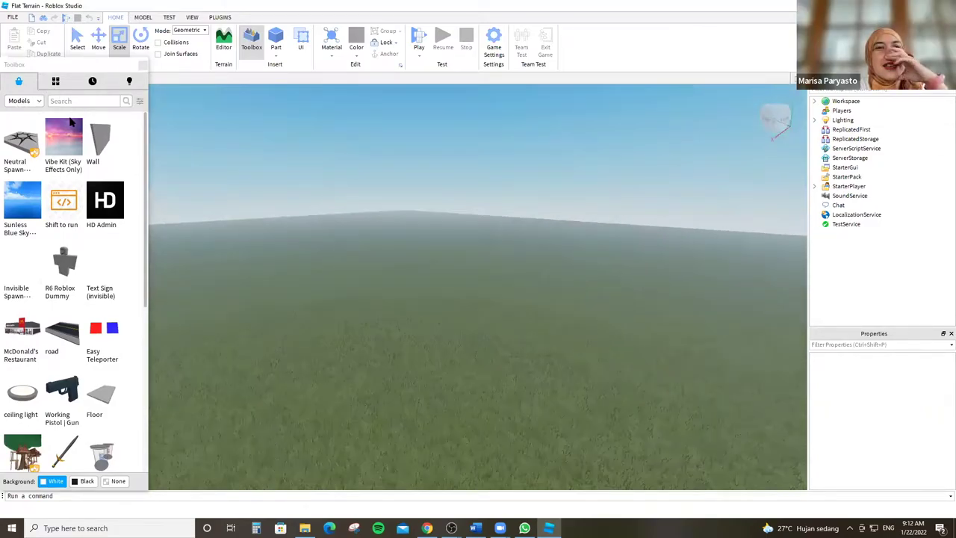
Search the Toolbox models for "pet simulator x building" and clear the search.
text(pet simulator x)
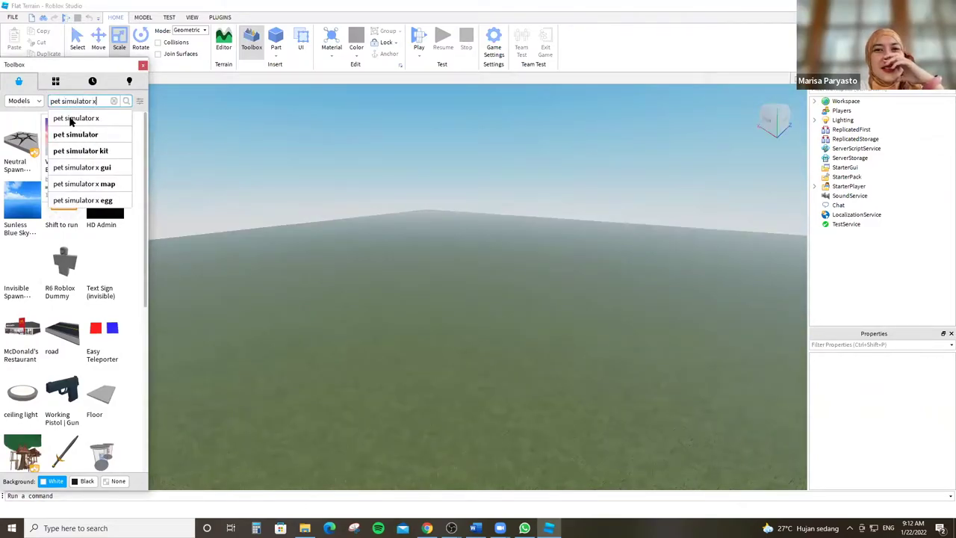
text( b ui)
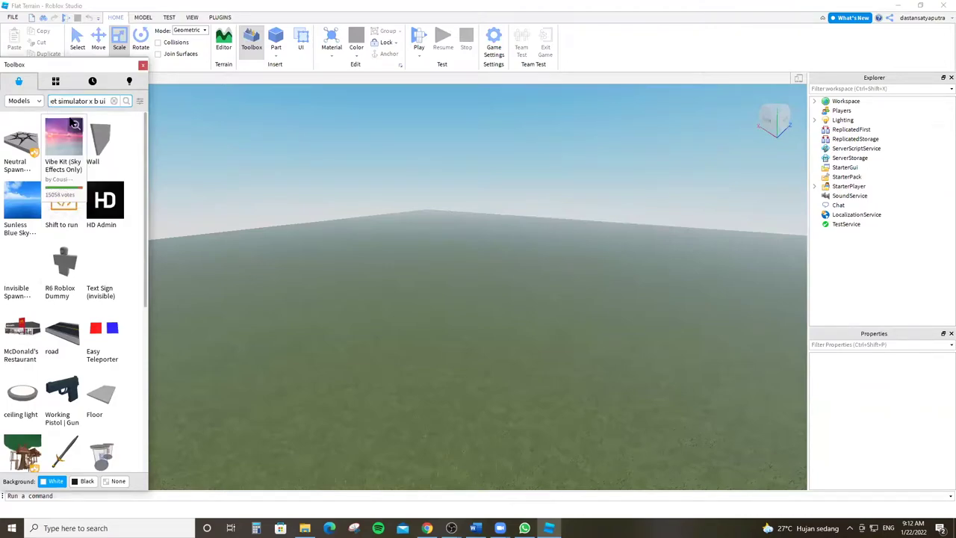
text(lui)
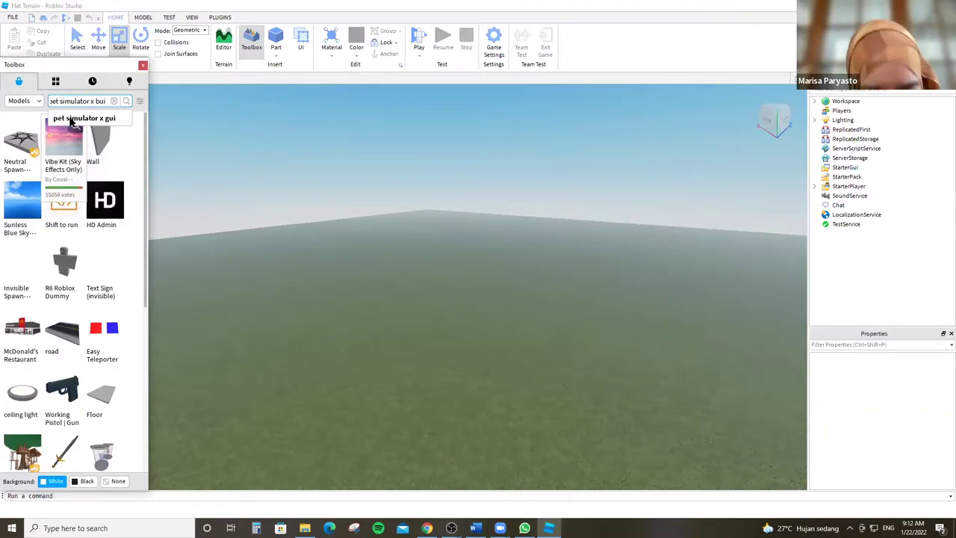
text(lding)
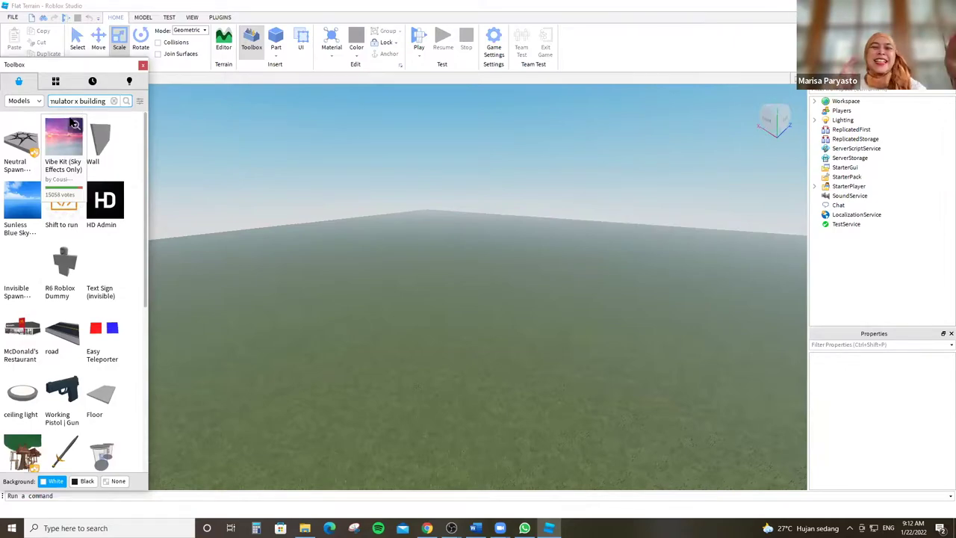
key(Return)
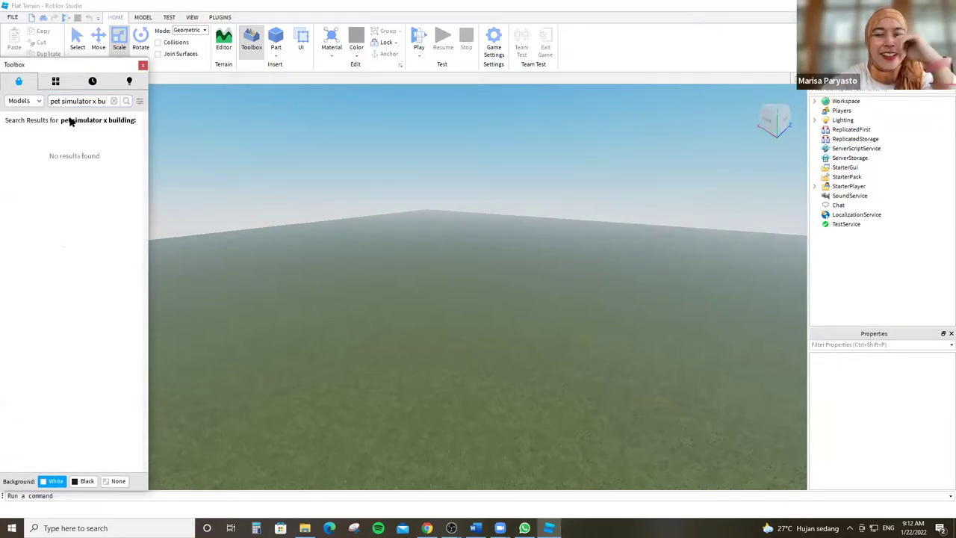
click(113, 102)
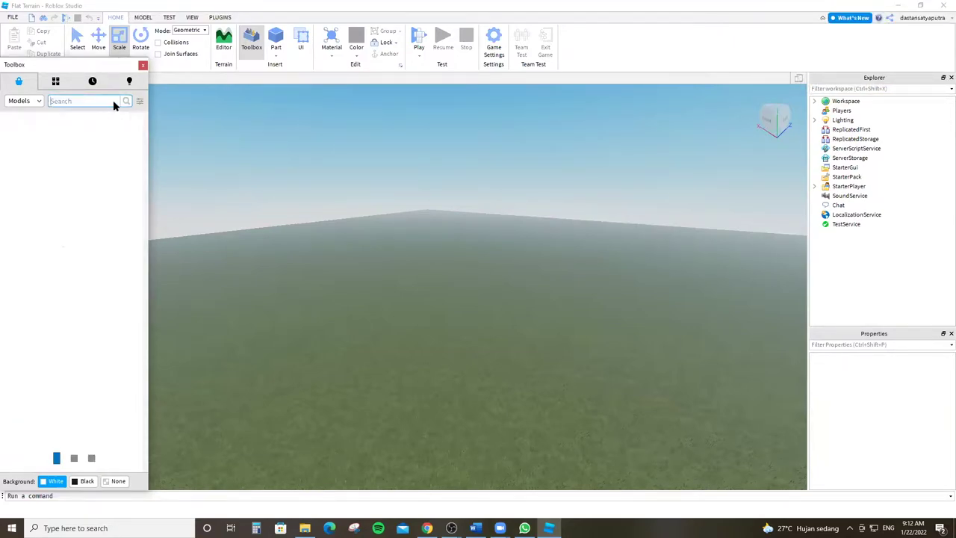
Insert the "Shift to run" model into the place and dismiss the notice about its scripts.
right_drag(549, 230, 546, 245)
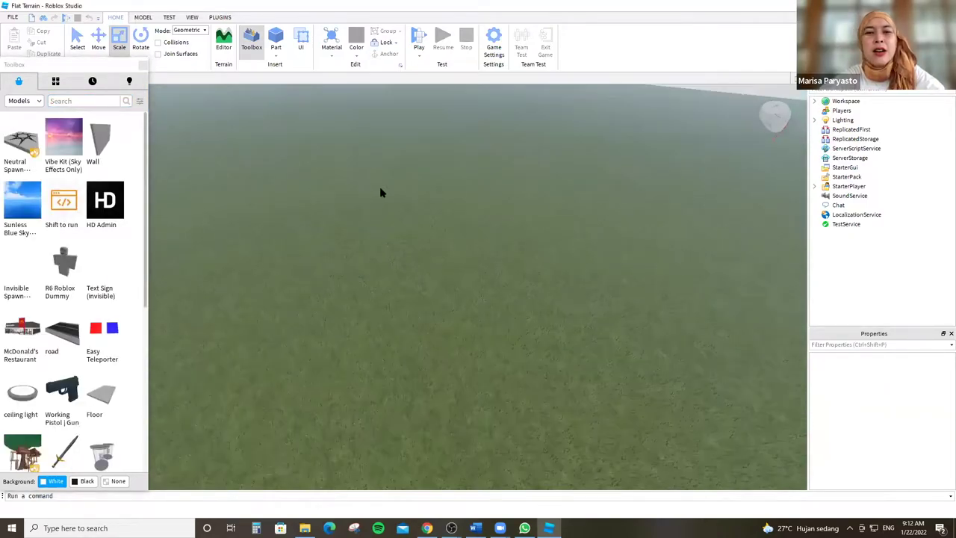
right_drag(358, 171, 354, 142)
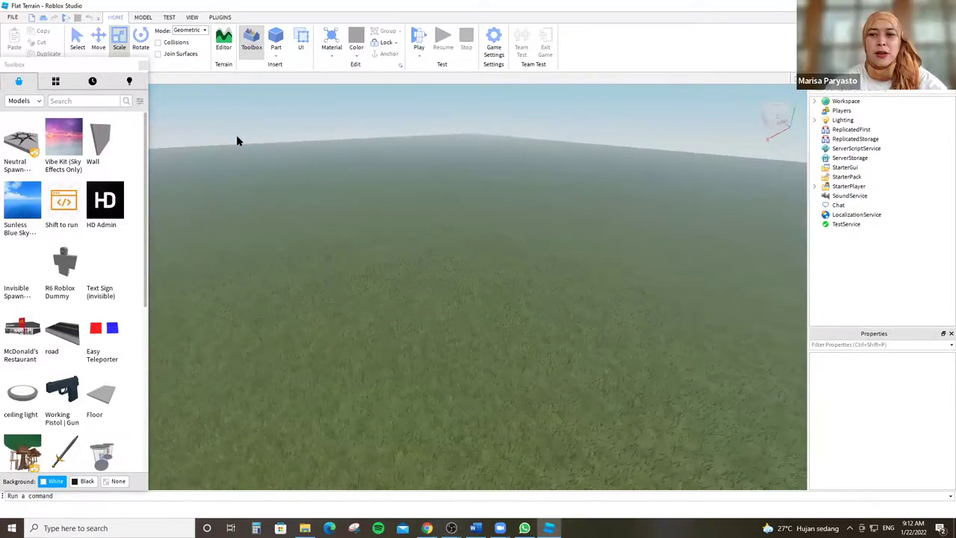
mouse_move(51, 209)
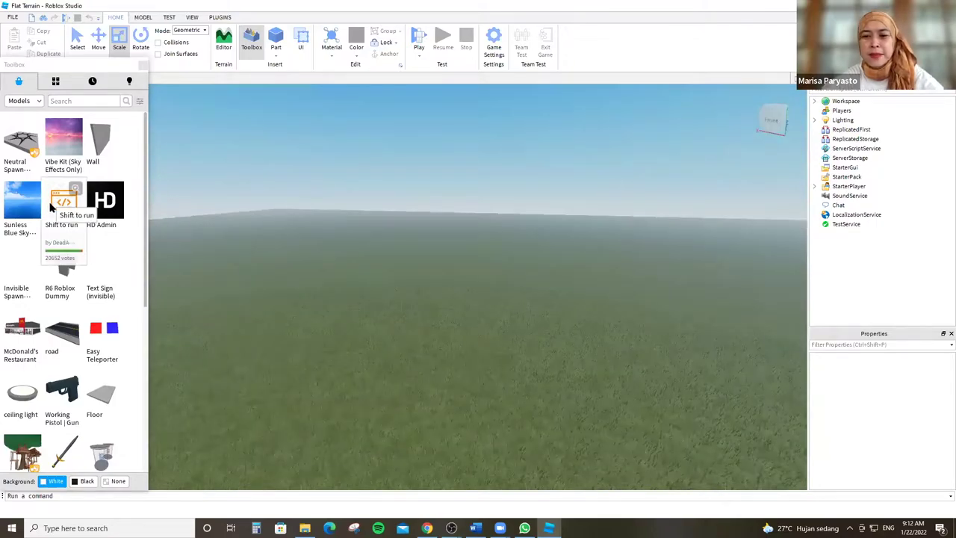
click(51, 208)
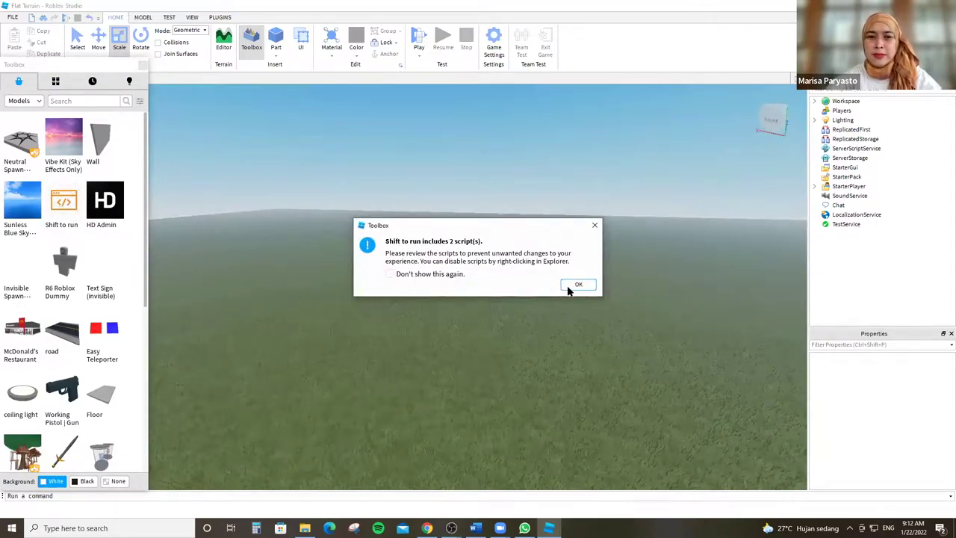
click(593, 222)
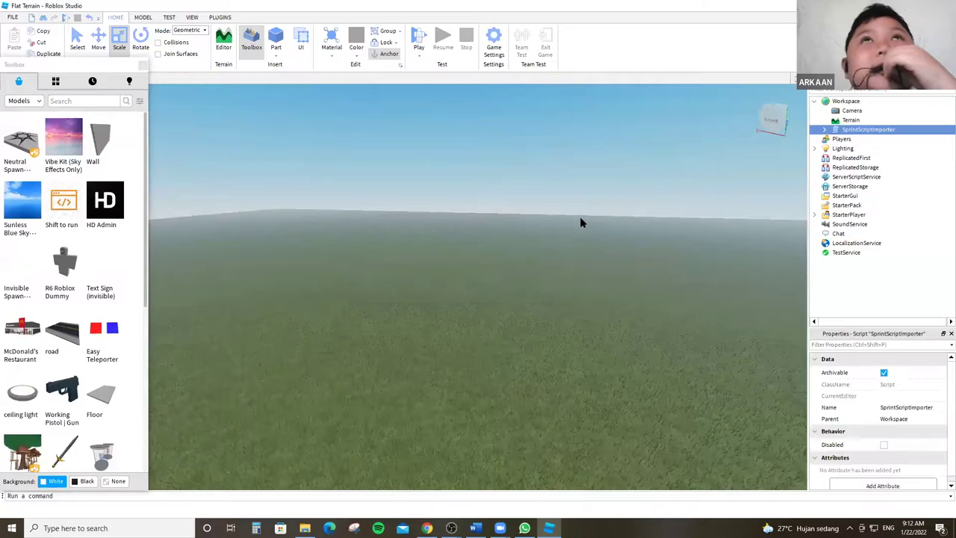
Search the Toolbox models for "egg".
right_drag(547, 211, 88, 119)
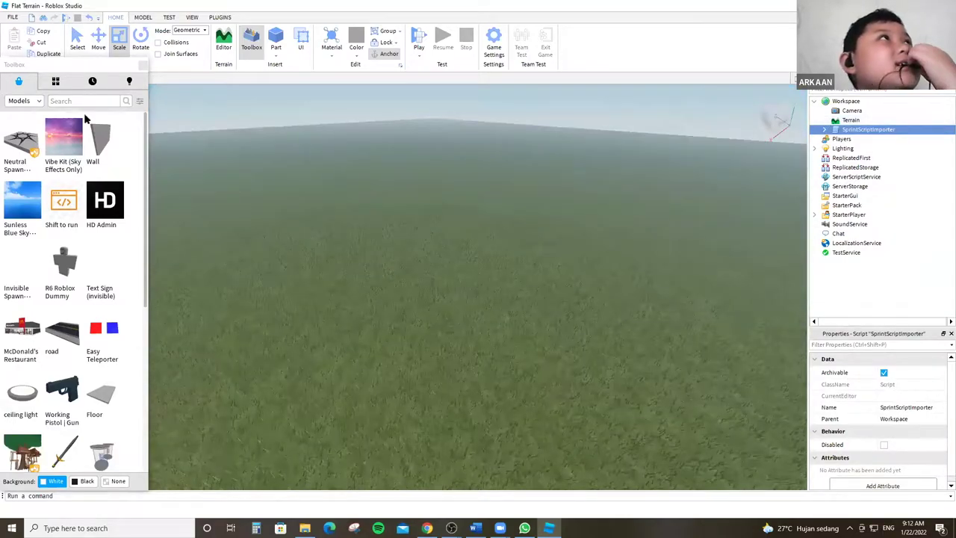
right_drag(24, 109, 87, 98)
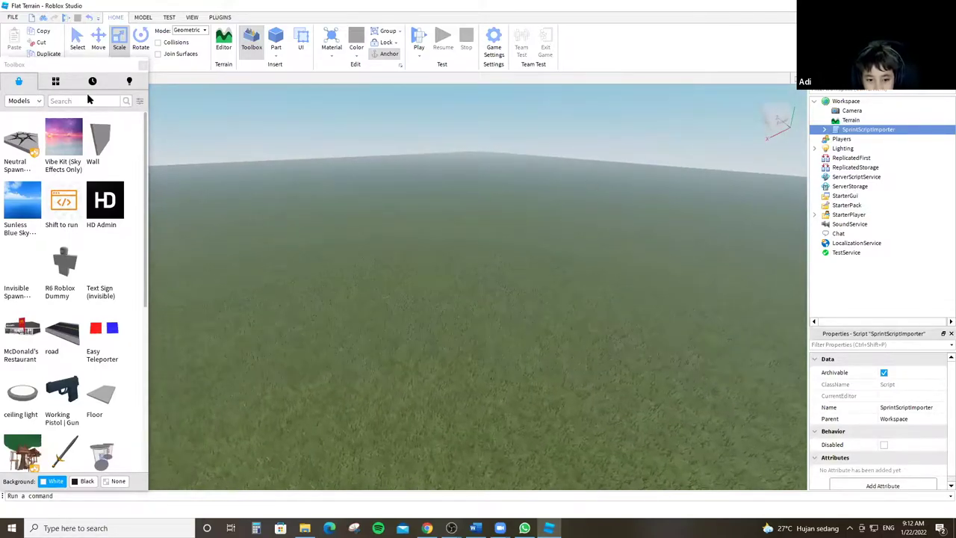
click(38, 70)
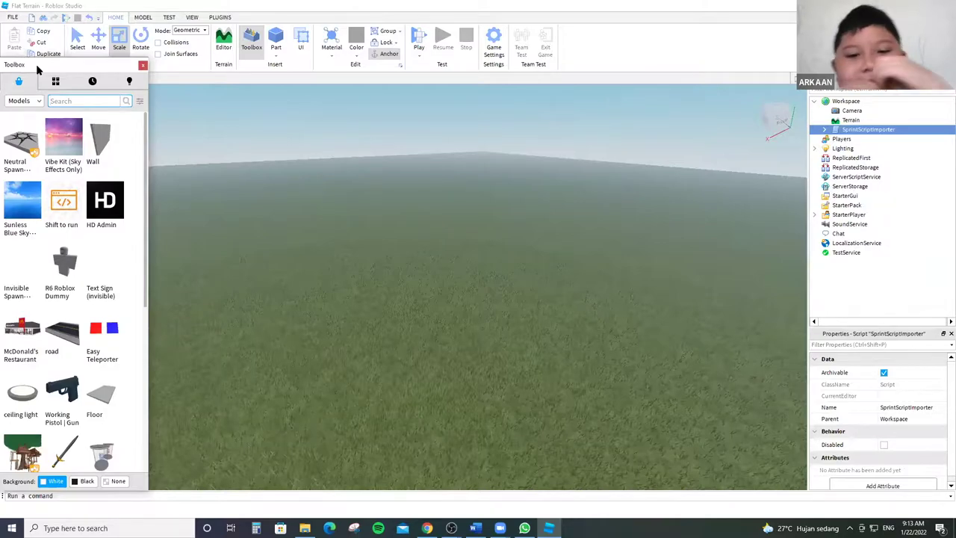
text(egg)
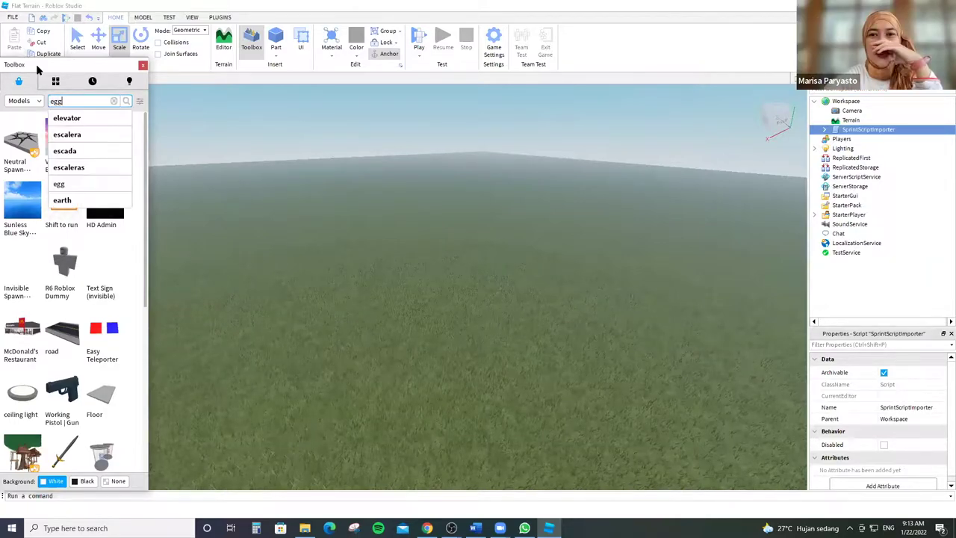
key(Return)
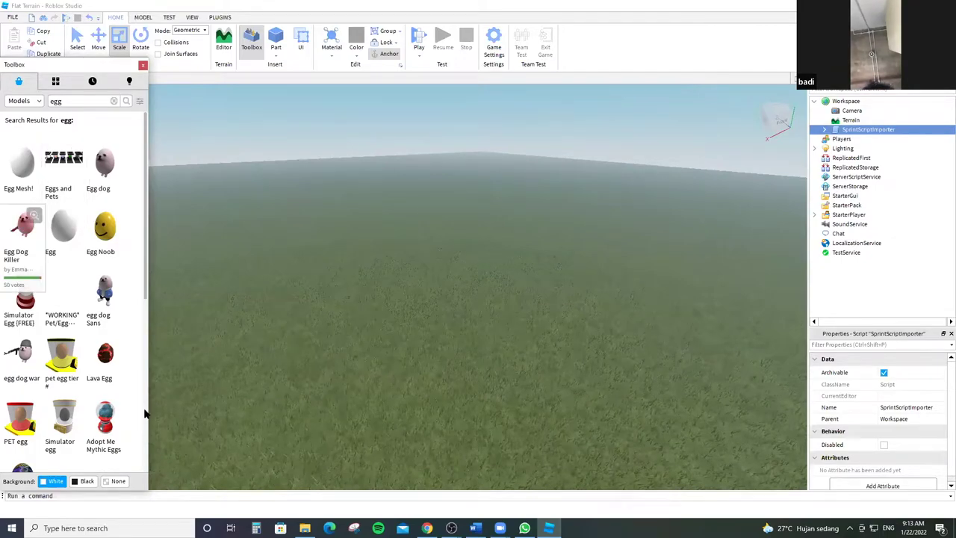
Look through the egg model results for something usable, and clear the search.
scroll(145, 412, down, 3)
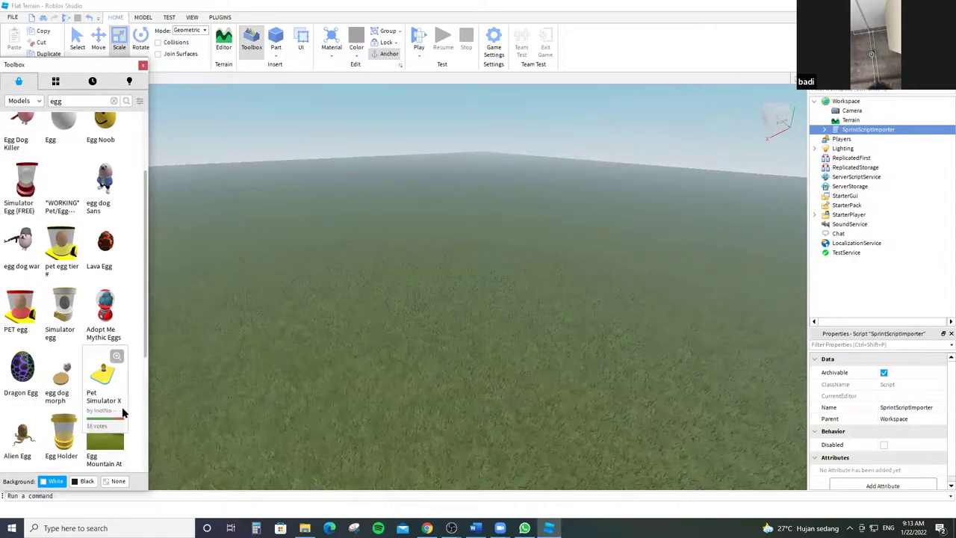
scroll(112, 407, down, 5)
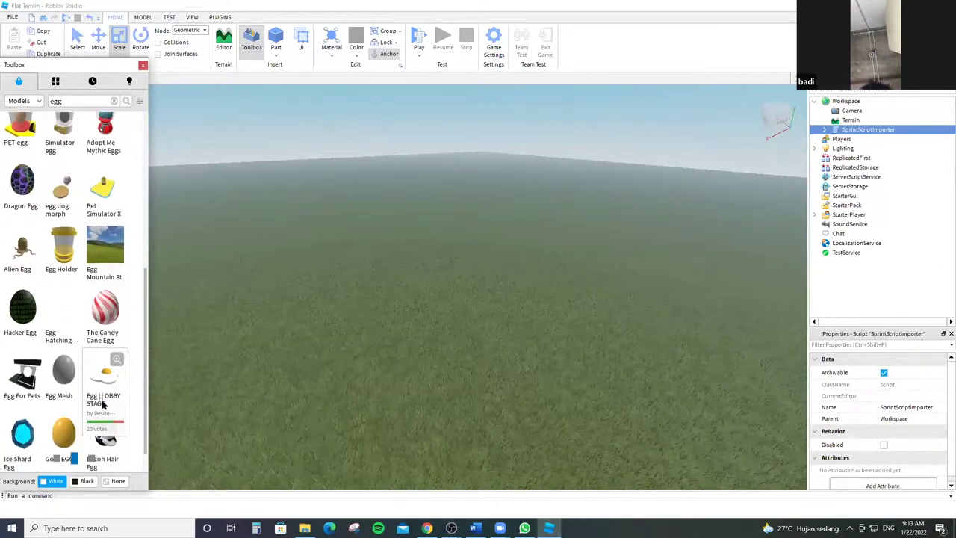
scroll(123, 442, down, 1)
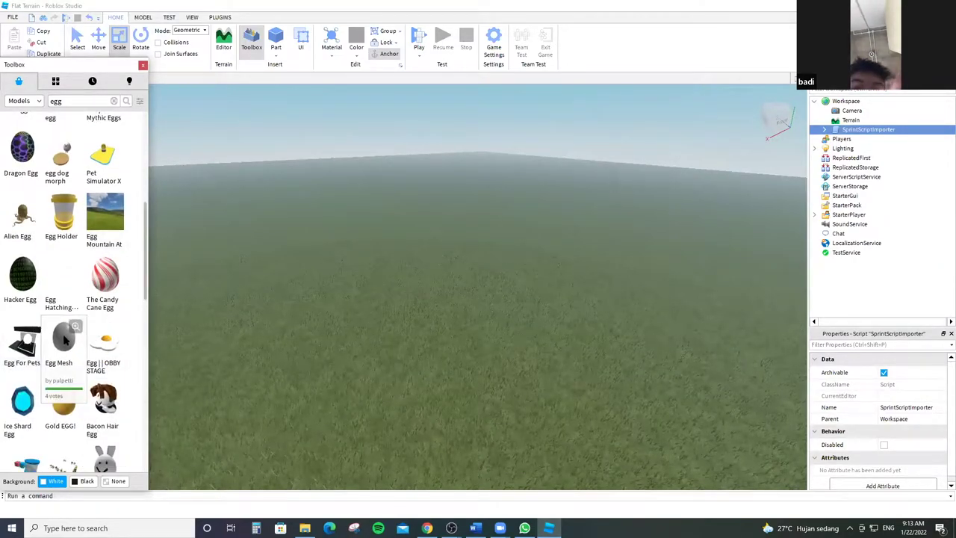
scroll(38, 291, up, 5)
scroll(31, 138, up, 4)
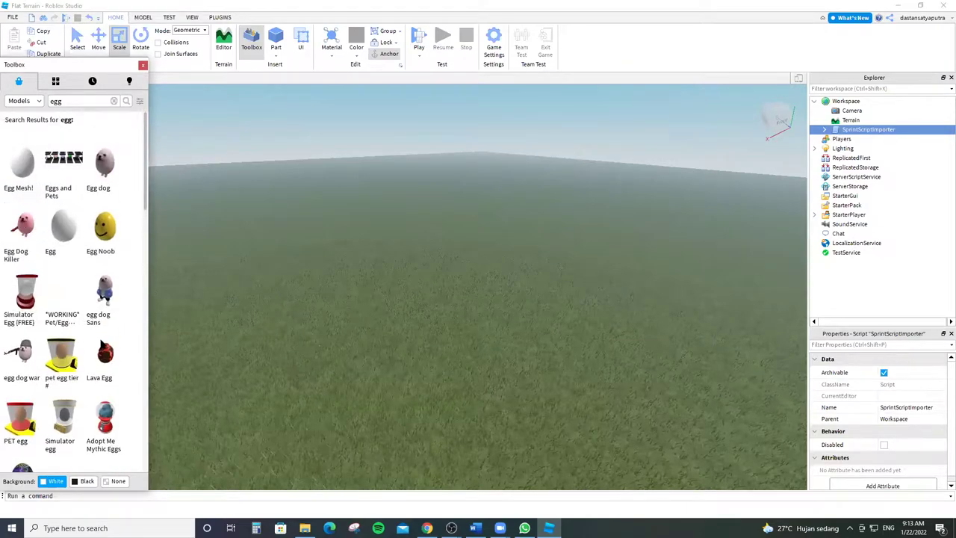
right_drag(439, 295, 439, 295)
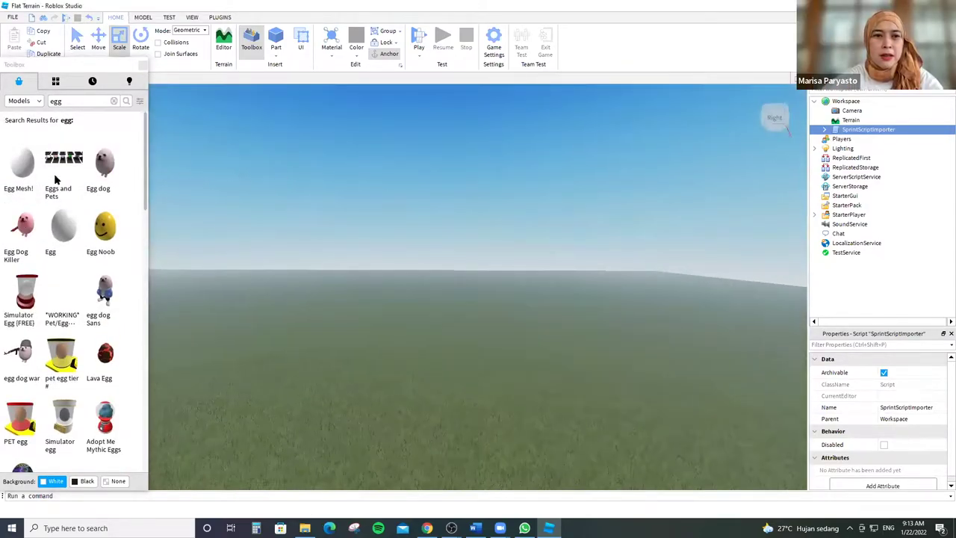
click(114, 102)
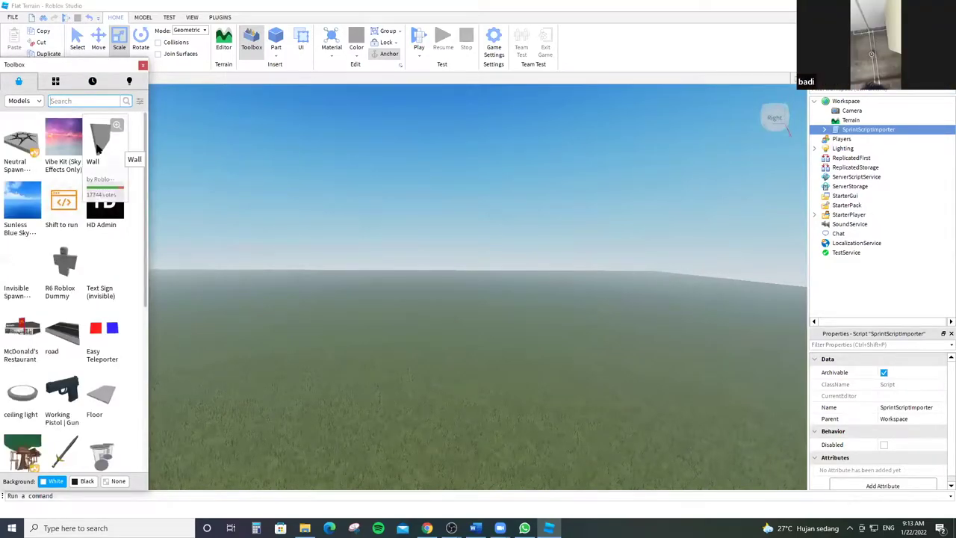
Browse the default Toolbox model list for ready-made models to use in the place.
scroll(54, 222, down, 4)
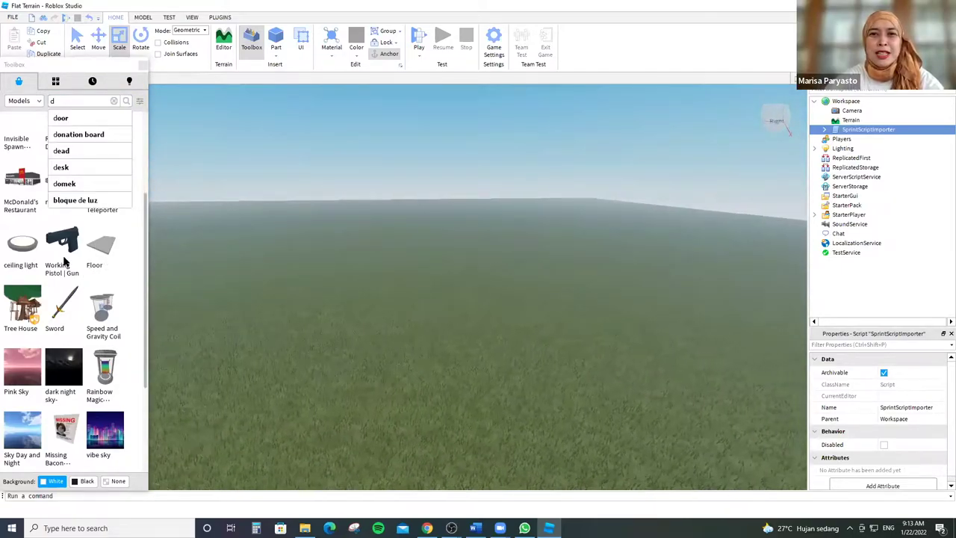
click(155, 218)
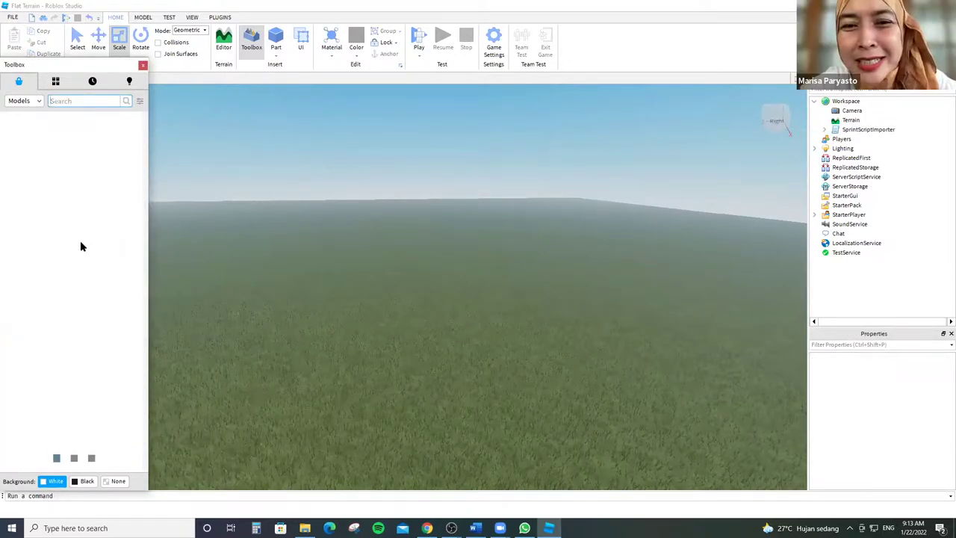
scroll(98, 273, down, 3)
scroll(104, 280, down, 3)
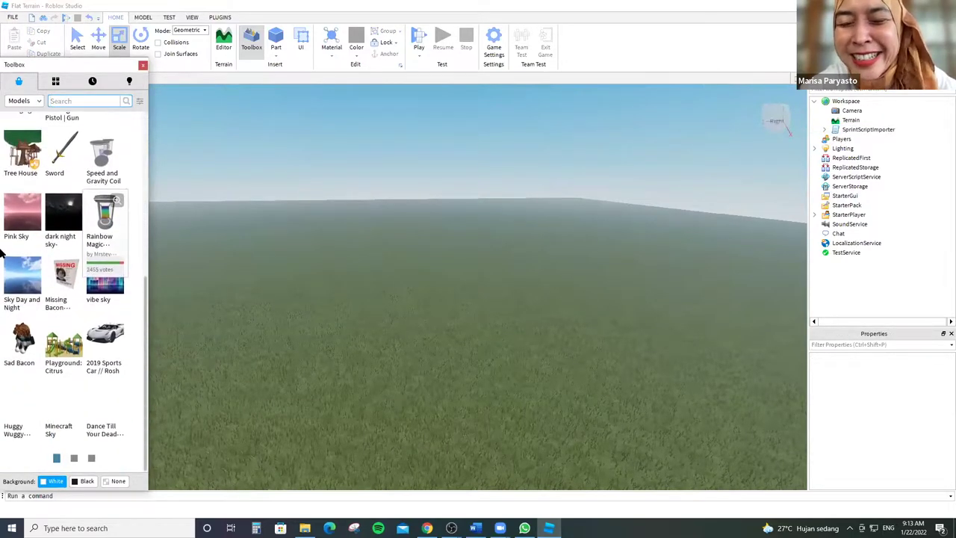
scroll(63, 222, down, 1)
scroll(66, 224, down, 2)
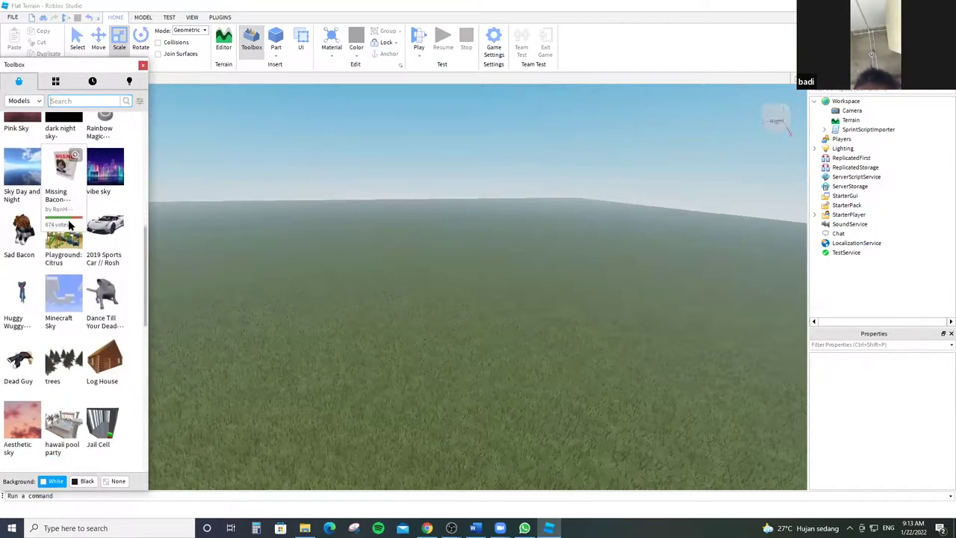
scroll(75, 237, down, 1)
scroll(79, 249, down, 2)
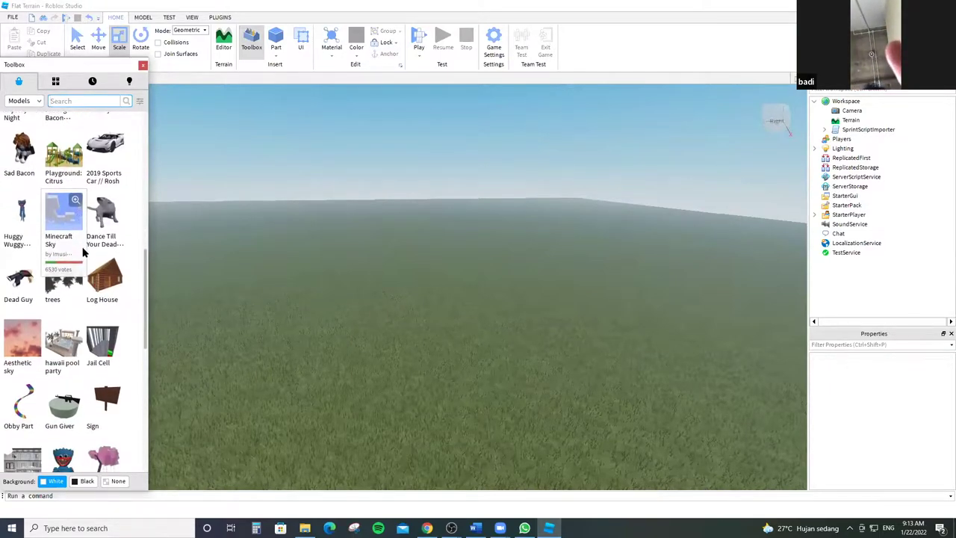
scroll(84, 238, down, 2)
scroll(74, 242, down, 4)
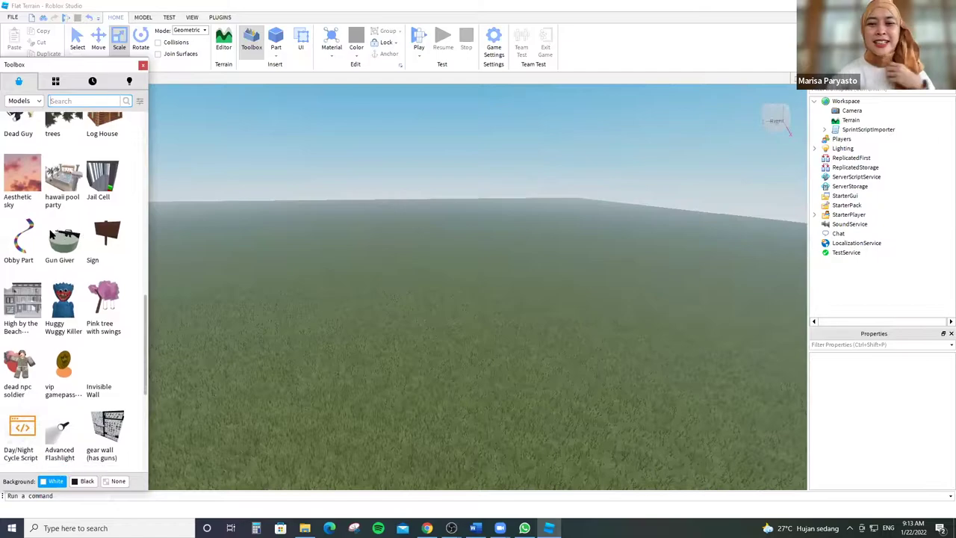
scroll(65, 252, down, 3)
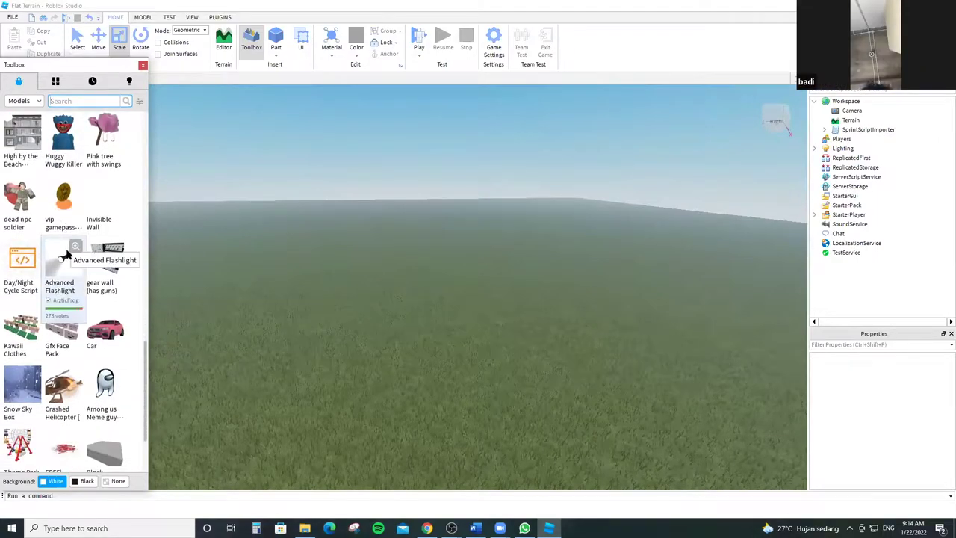
scroll(60, 246, up, 3)
scroll(63, 246, up, 10)
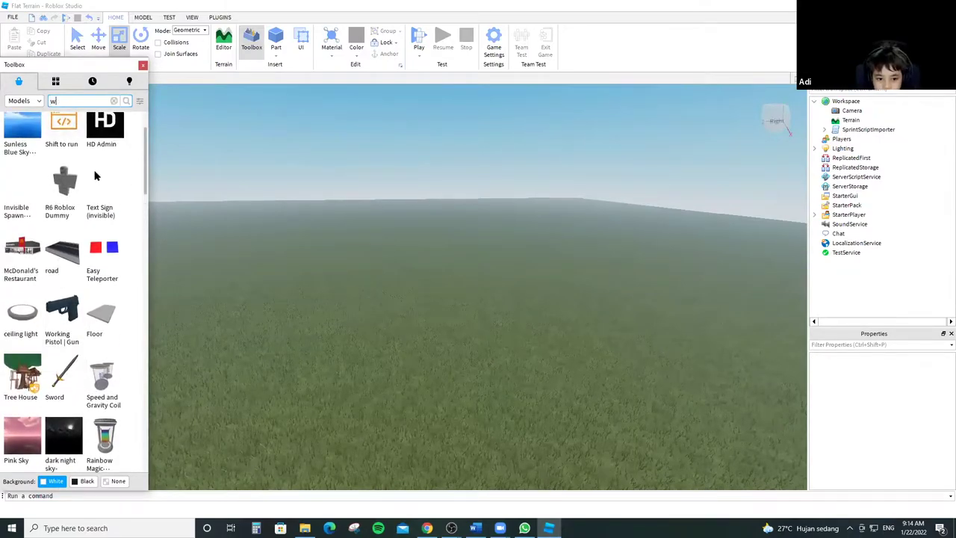
text(w)
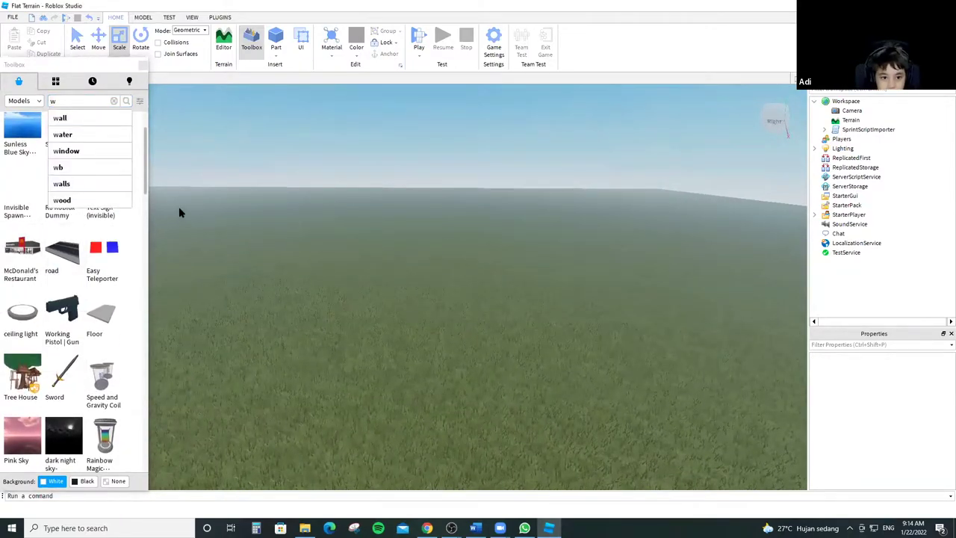
click(88, 103)
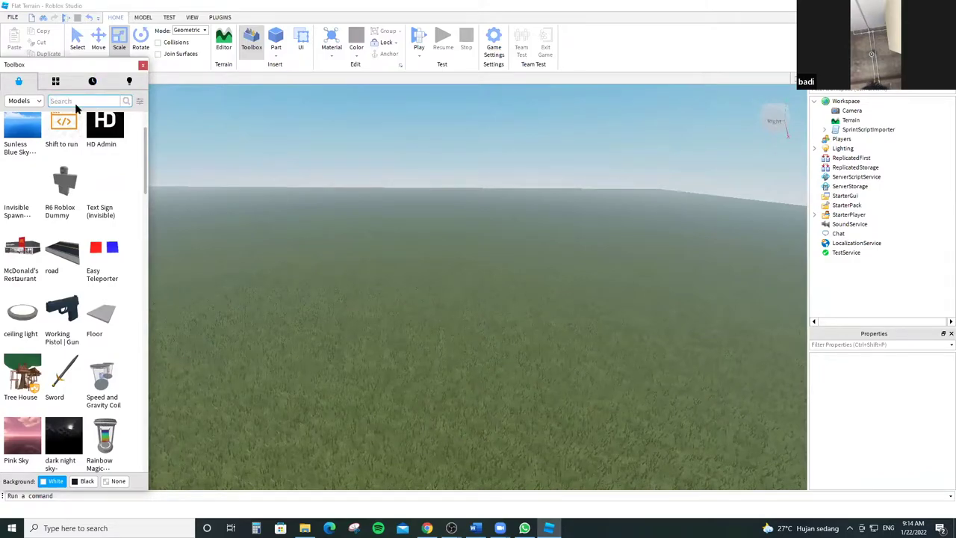
scroll(57, 202, up, 2)
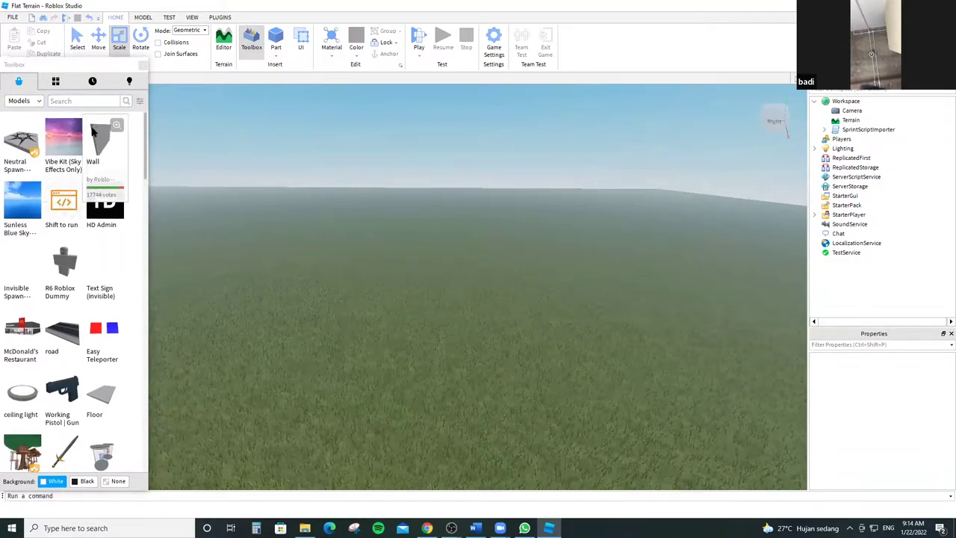
Insert the "Wall" model from the Toolbox onto the grass terrain and deselect it.
key(q)
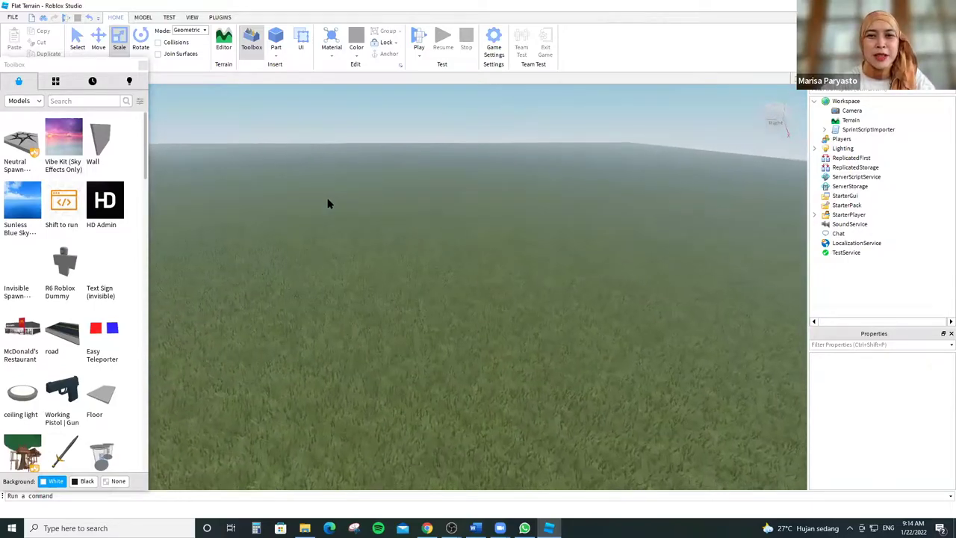
key(e)
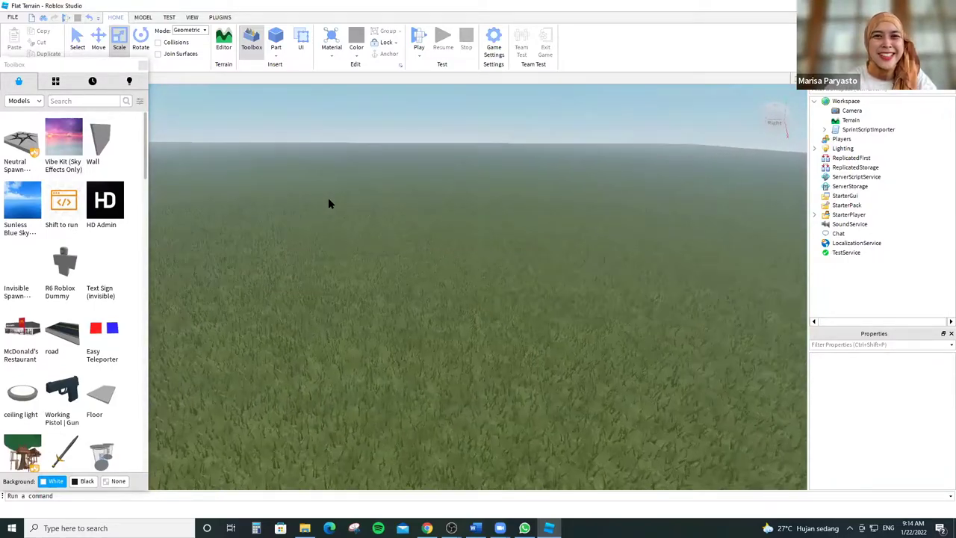
key(d)
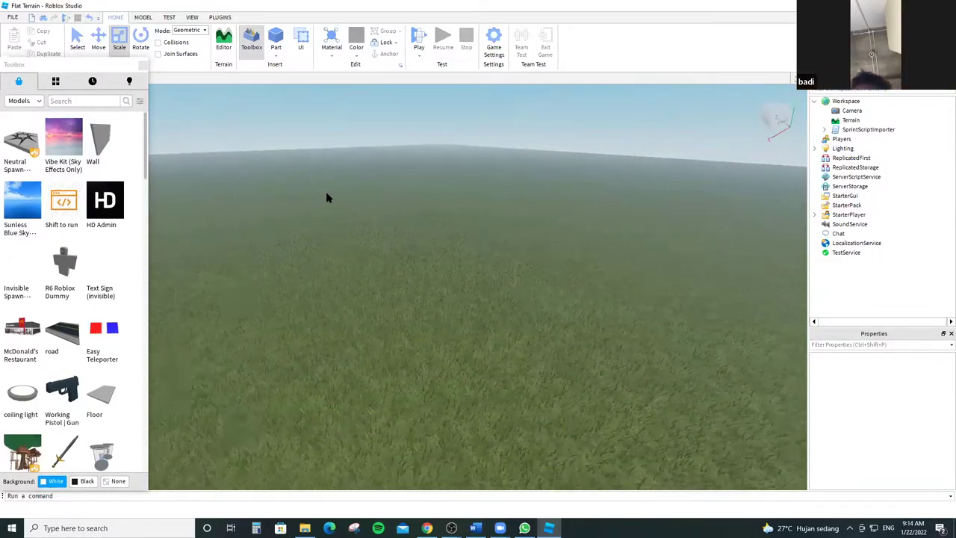
key(e)
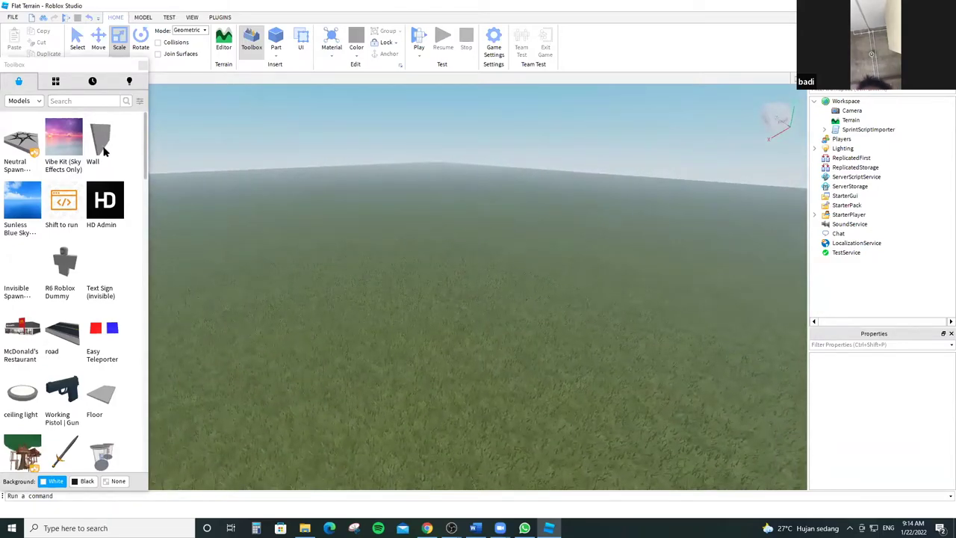
drag(410, 235, 430, 236)
scroll(432, 238, down, 5)
scroll(416, 261, up, 3)
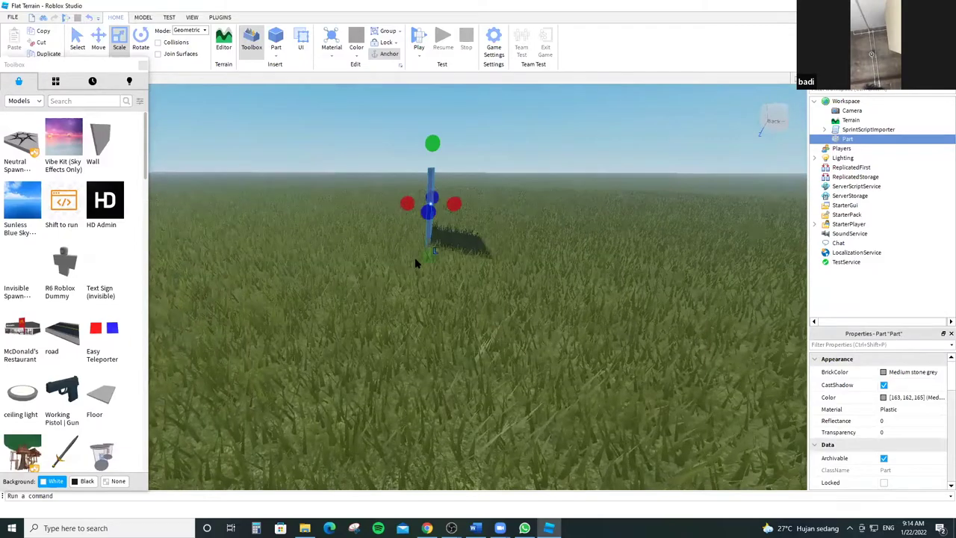
click(416, 260)
Select the inserted wall part and scale it up into a much taller, larger wall.
scroll(416, 262, down, 8)
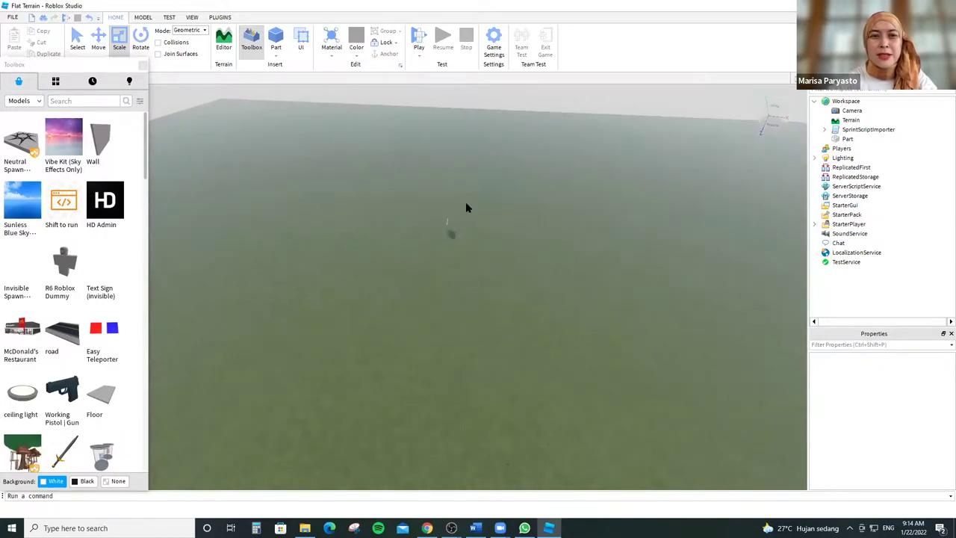
scroll(465, 207, up, 2)
scroll(466, 207, up, 2)
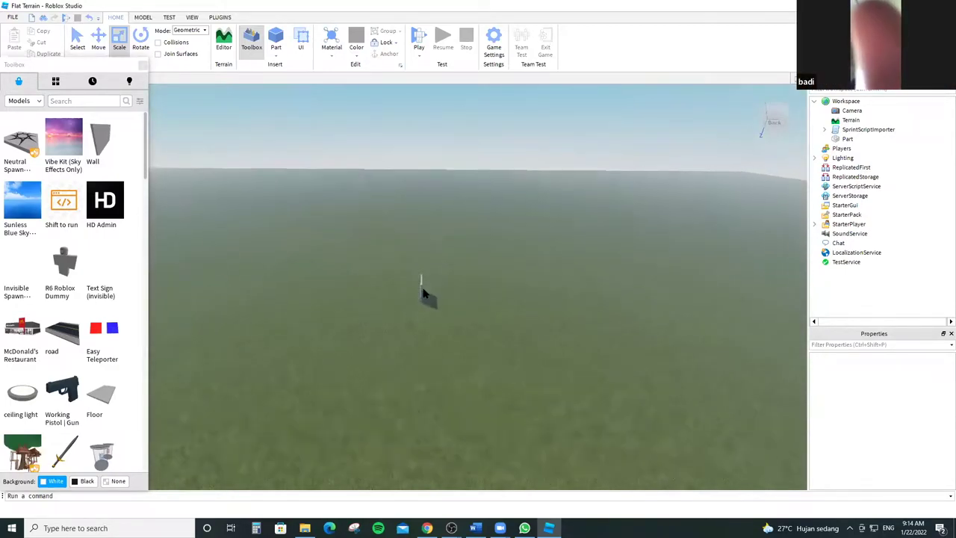
click(423, 284)
right_drag(423, 283, 431, 259)
right_drag(530, 281, 535, 267)
scroll(536, 266, up, 3)
scroll(535, 268, up, 3)
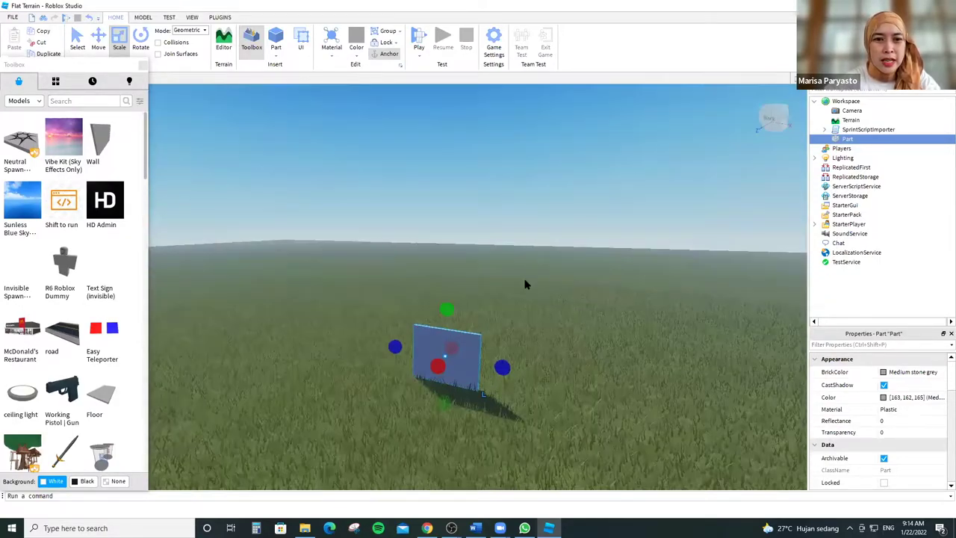
right_drag(490, 306, 490, 305)
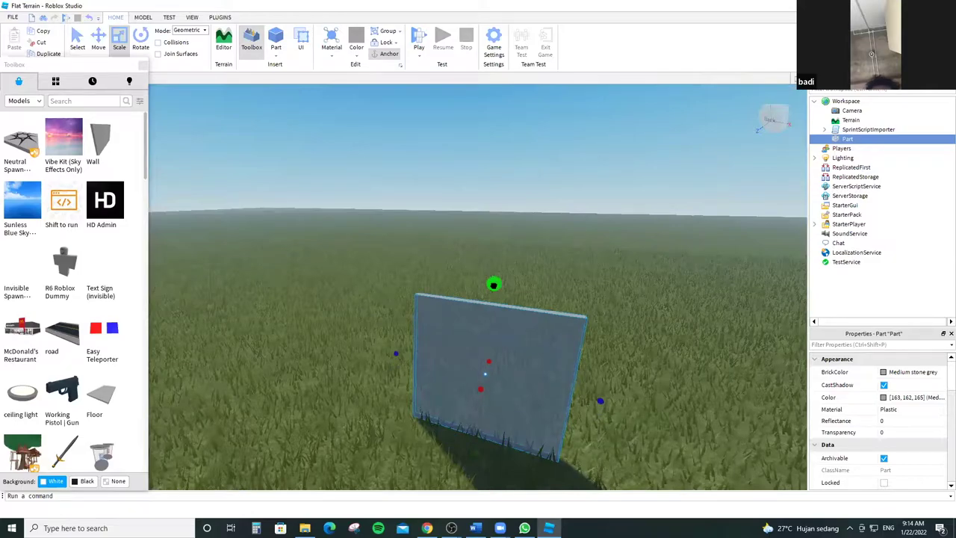
drag(493, 285, 502, 162)
drag(482, 327, 625, 371)
right_drag(625, 371, 543, 342)
middle_drag(543, 342, 544, 337)
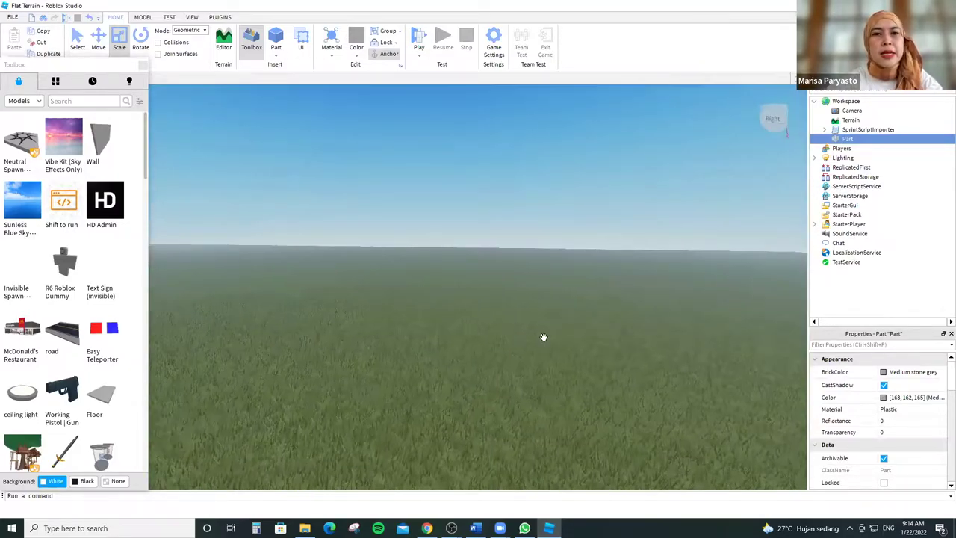
middle_drag(507, 289, 480, 288)
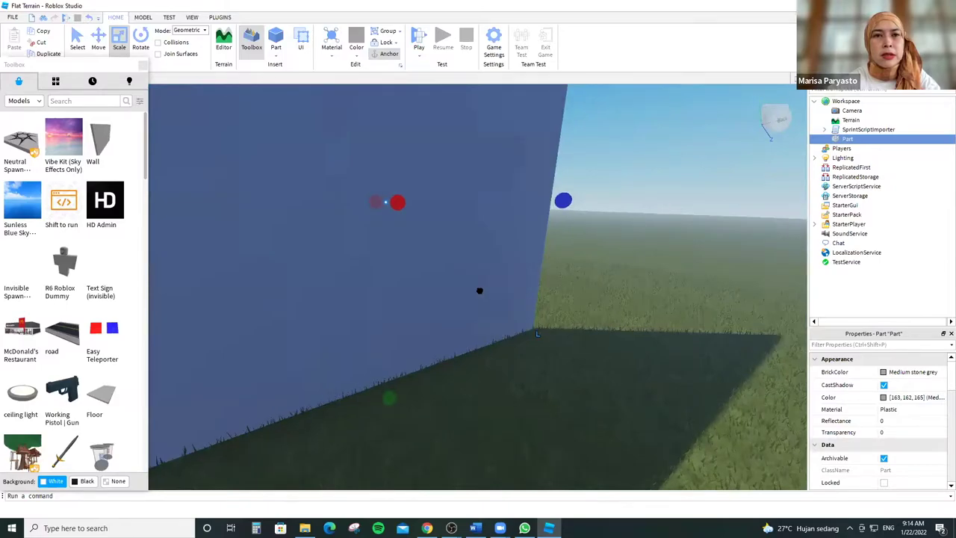
key(a)
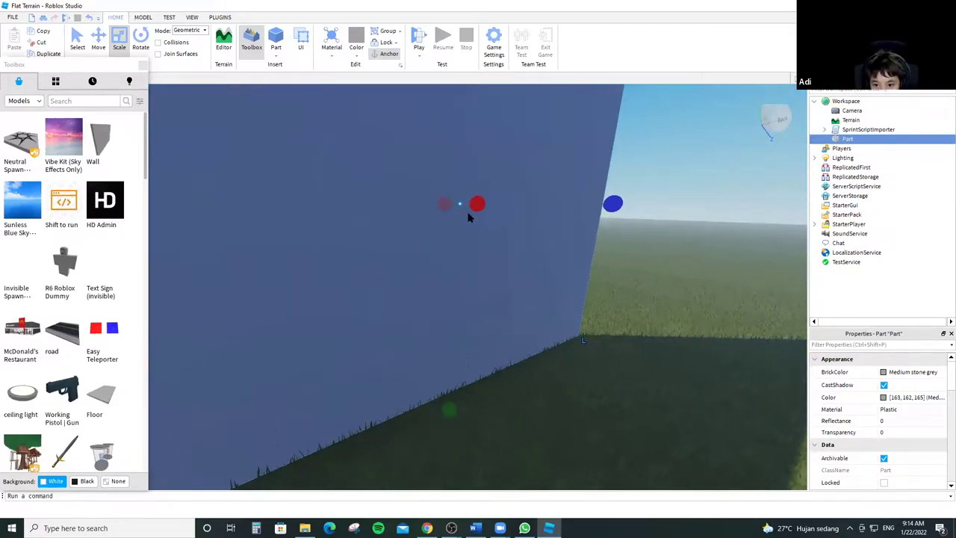
key(s)
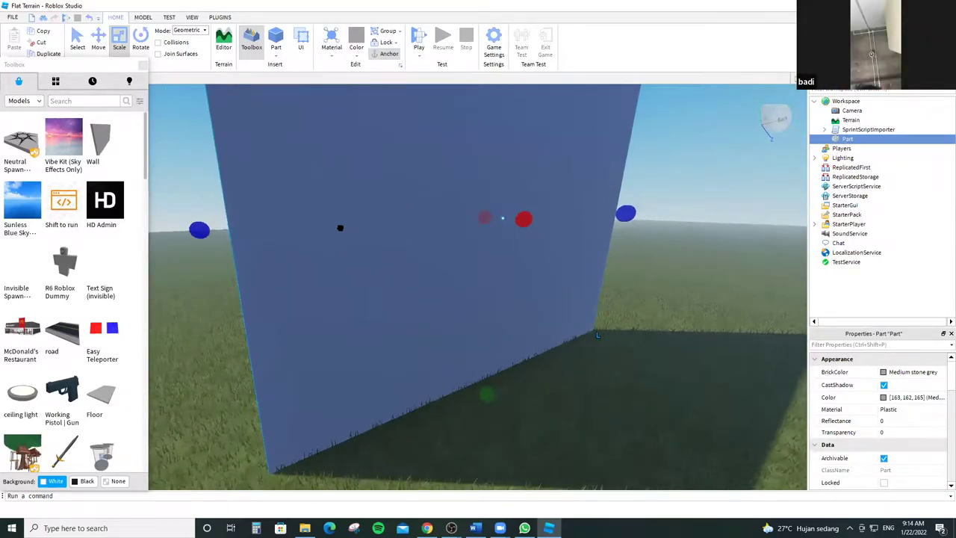
Insert a second "Wall" model and position it on the grass at the edge of the large wall, at an angle to it.
key(ctrl+d)
key(w)
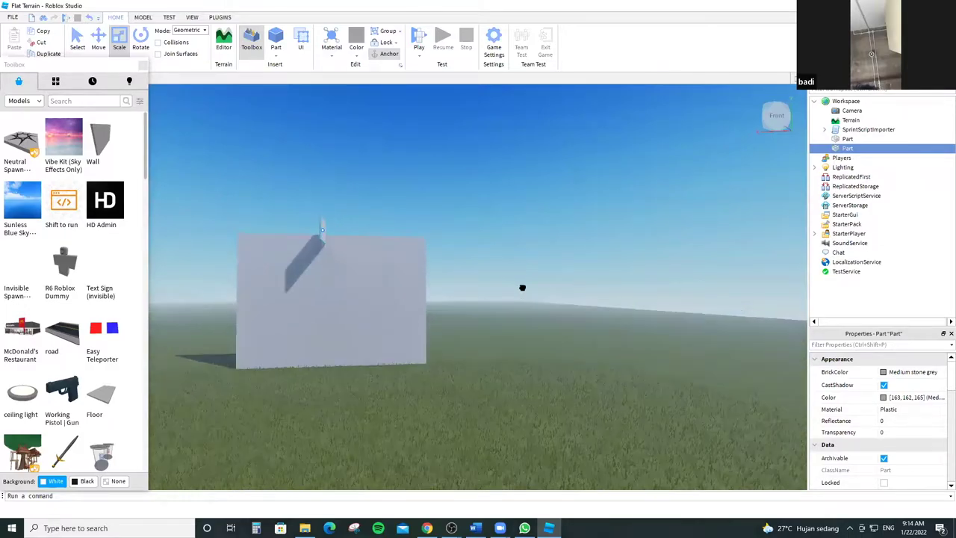
key(f)
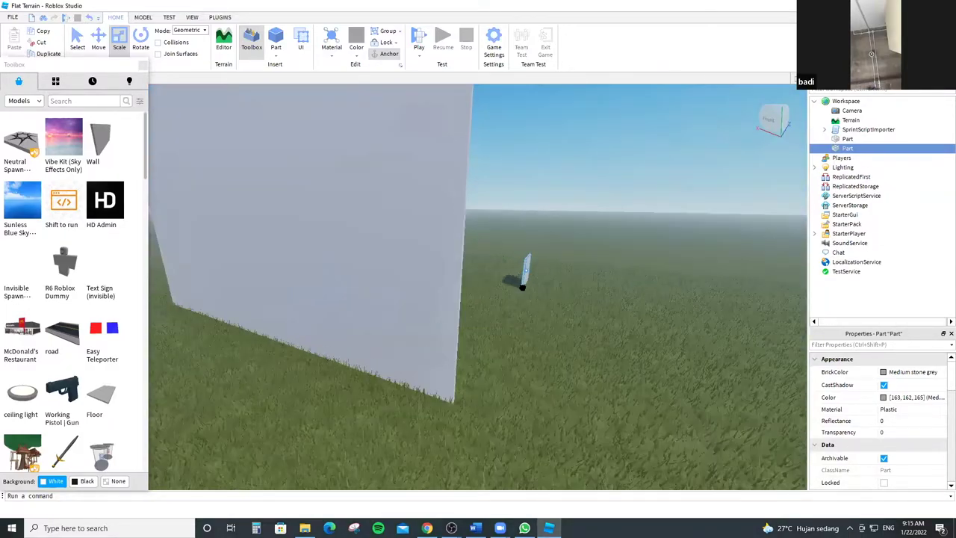
right_drag(522, 287, 521, 286)
key(s)
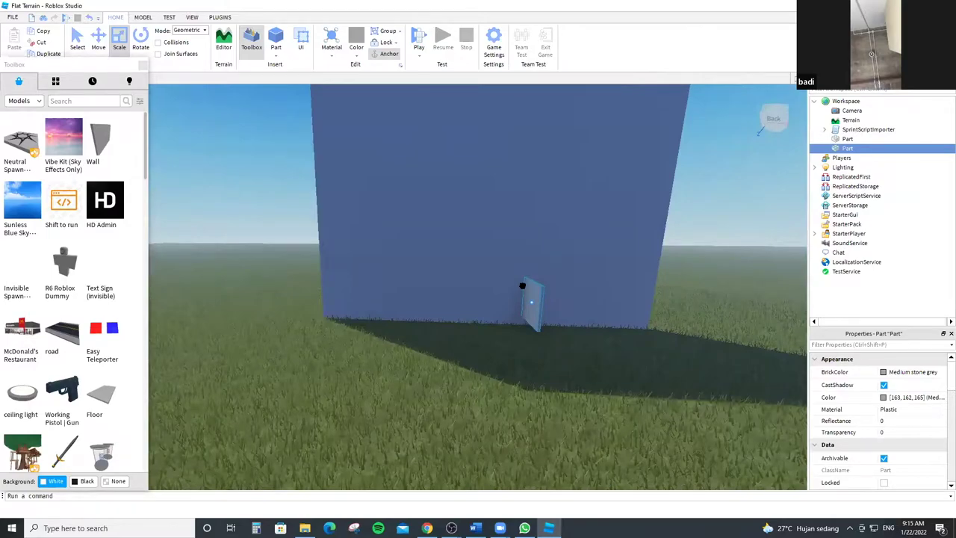
key(s)
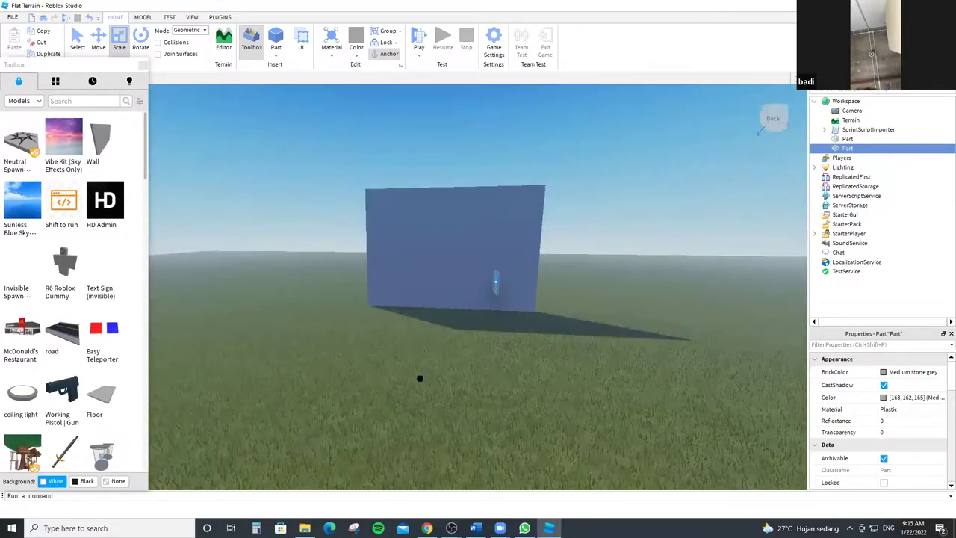
key(f)
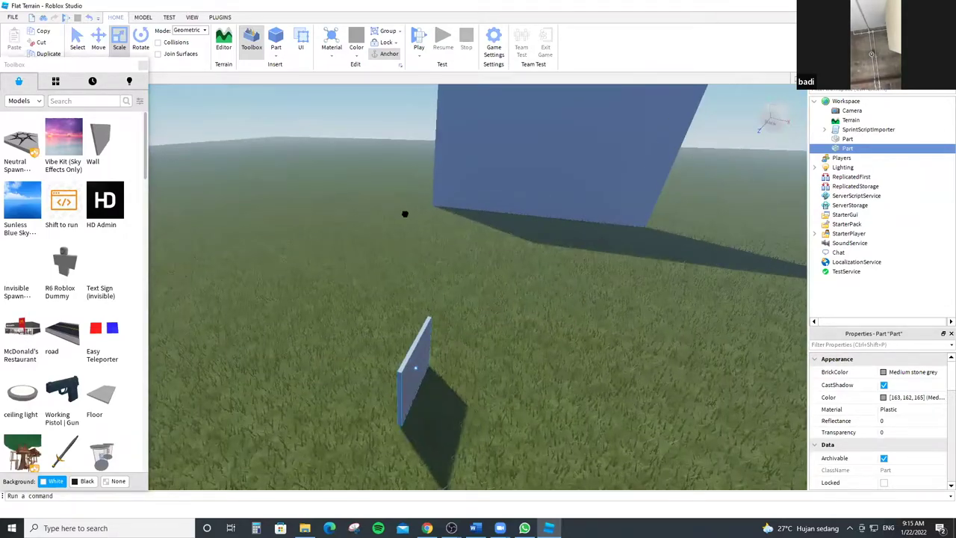
right_drag(424, 218, 428, 274)
scroll(425, 214, down, 5)
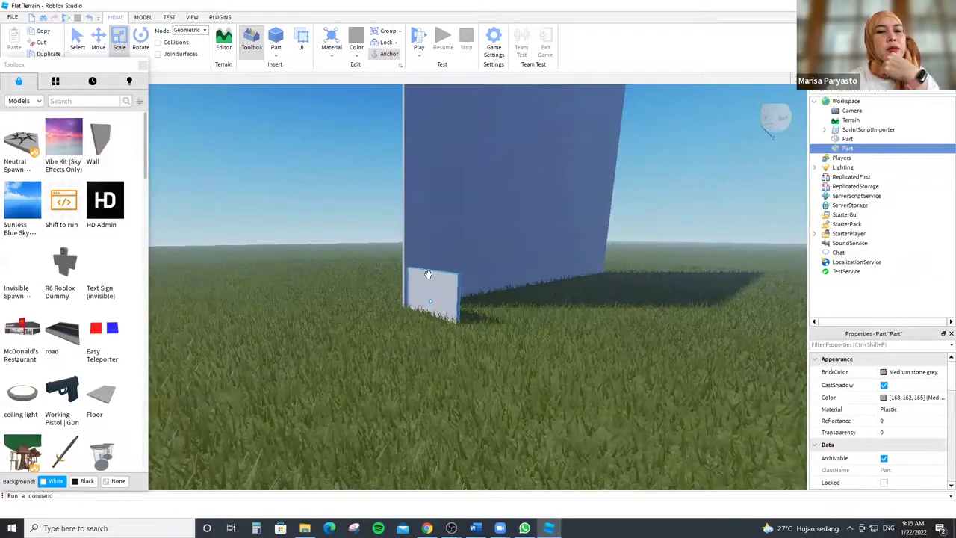
Scale the second wall up into a tall, wide wall that forms a corner with the first wall.
right_drag(401, 291, 499, 219)
scroll(427, 315, up, 3)
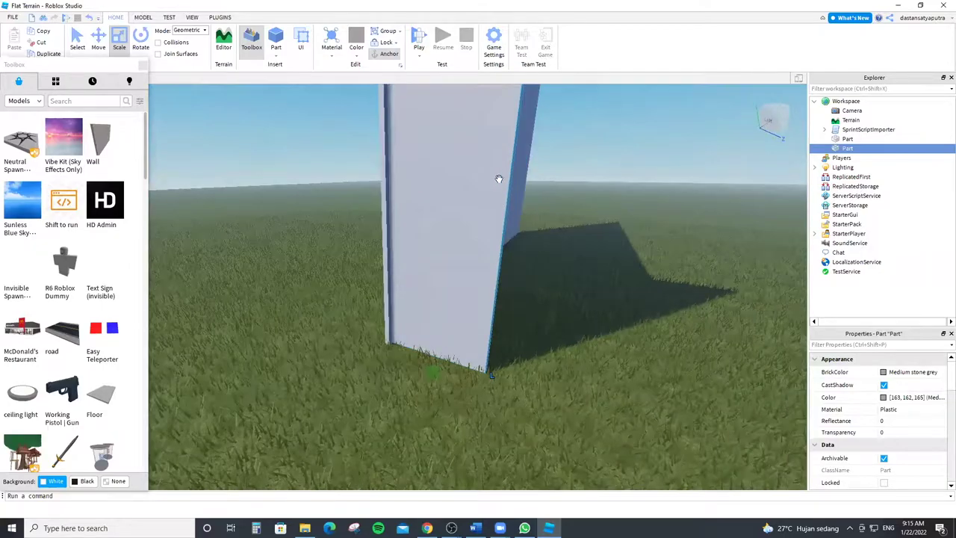
right_drag(499, 180, 206, 171)
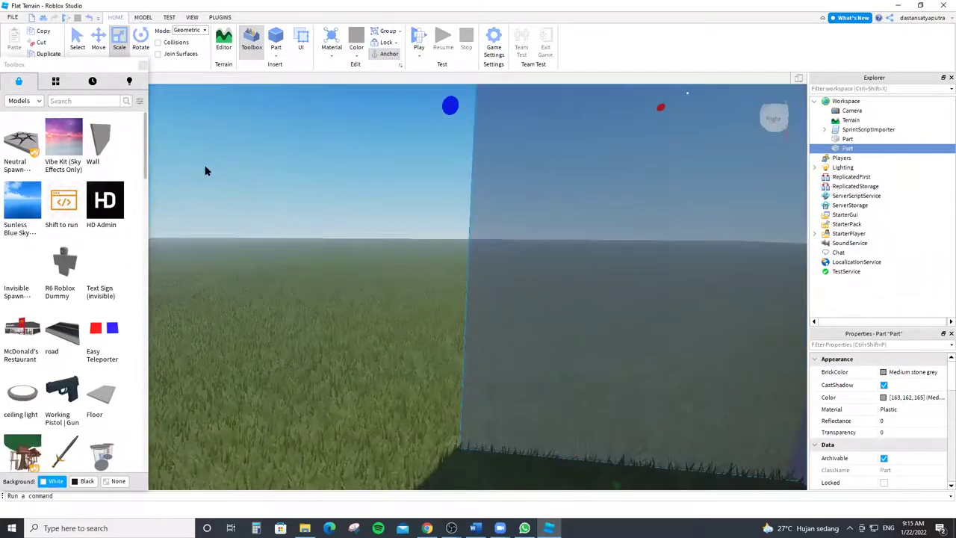
scroll(504, 218, up, 1)
right_drag(446, 208, 371, 254)
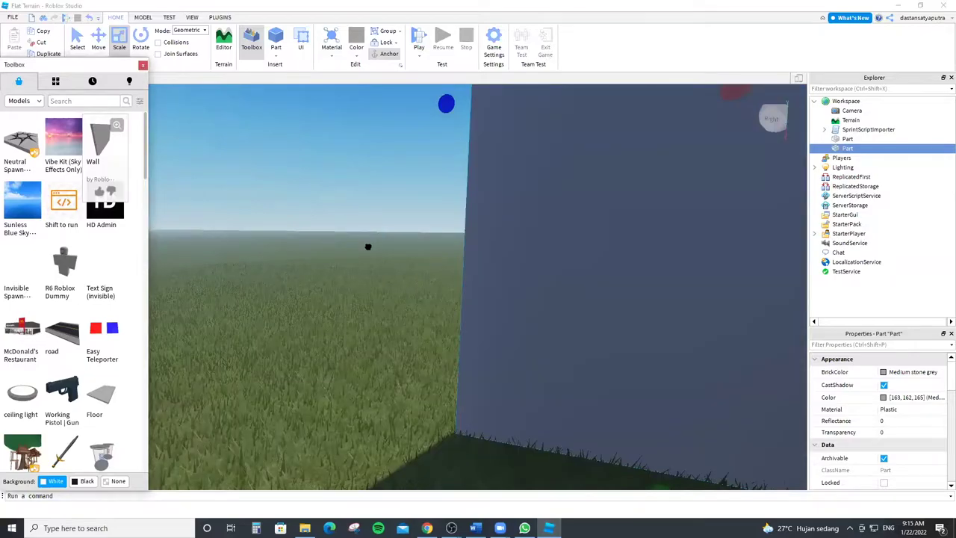
Insert a third "Wall" model, place it at the free edge of the second wall, and scale it up into a large wall.
key(ctrl+d)
key(f)
right_drag(456, 276, 421, 300)
right_drag(457, 259, 575, 267)
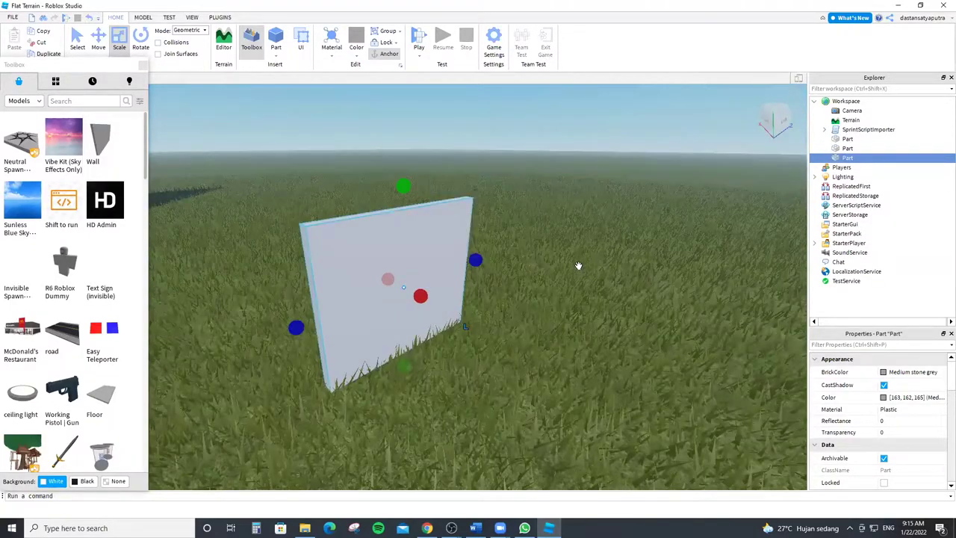
right_drag(464, 326, 547, 317)
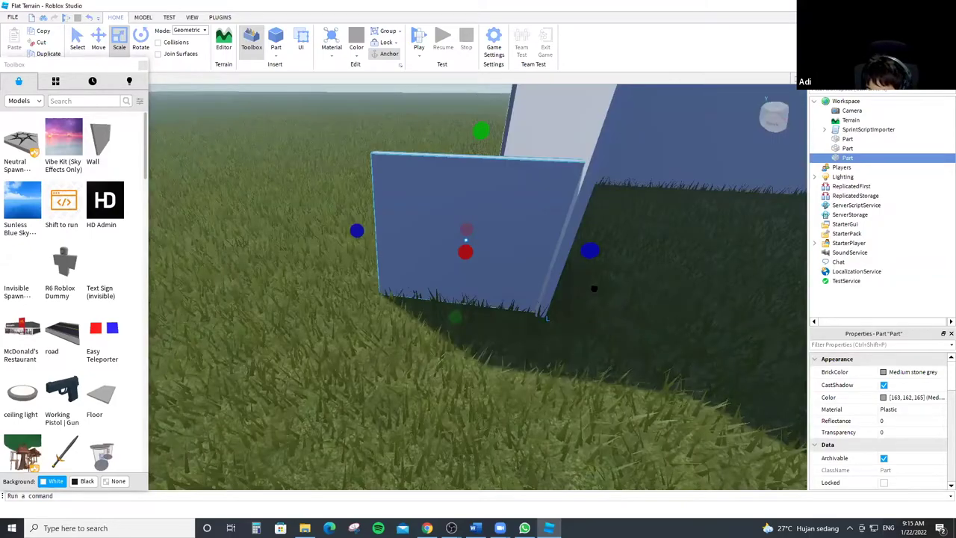
right_drag(601, 265, 606, 261)
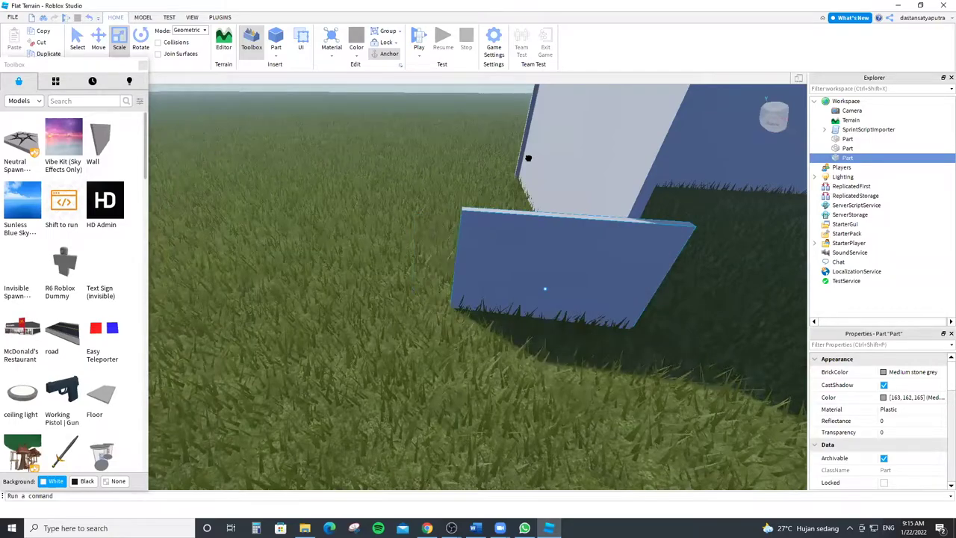
right_drag(510, 210, 475, 259)
right_drag(487, 296, 572, 235)
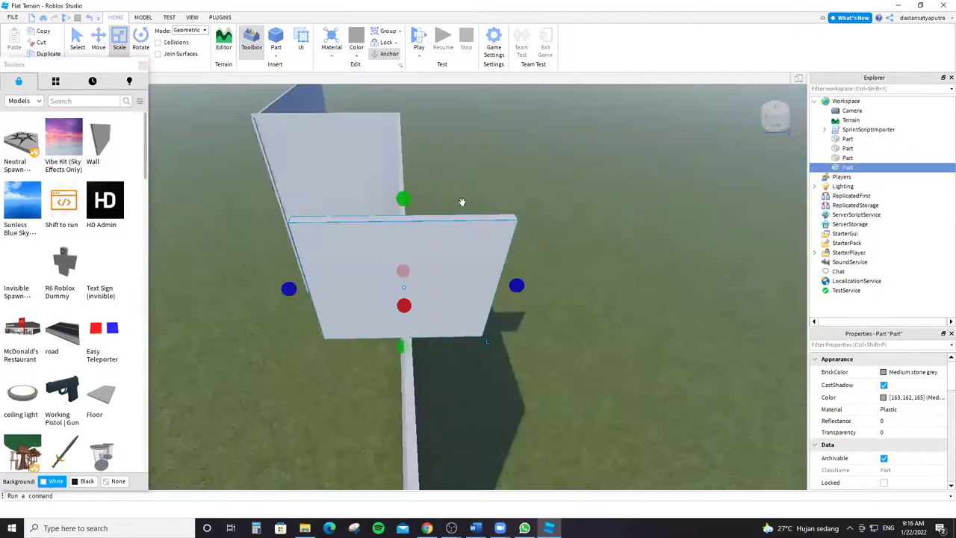
Place a fourth "Wall" model against the upper outer edge of the third large wall.
right_drag(461, 202, 493, 233)
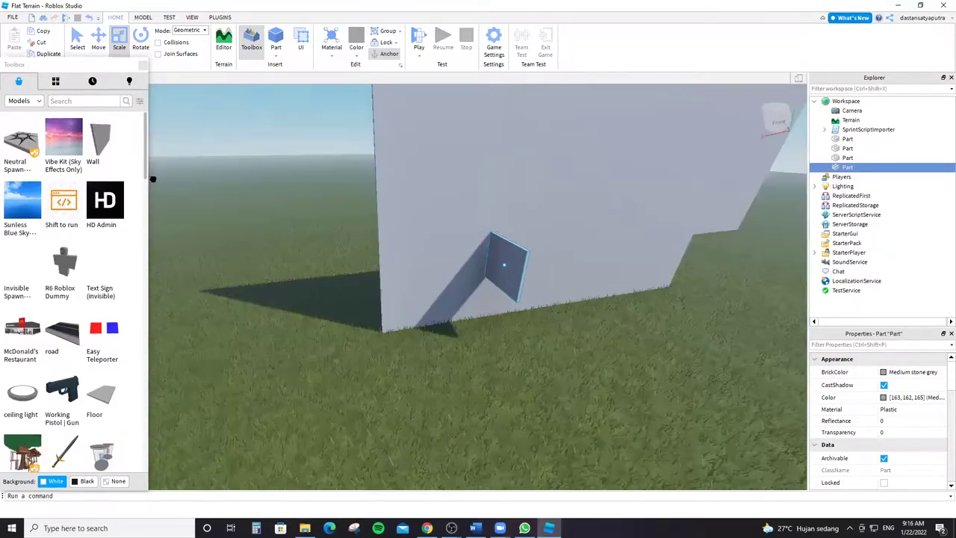
right_drag(367, 180, 399, 251)
right_drag(470, 196, 465, 262)
click(491, 187)
right_drag(504, 212, 428, 253)
click(384, 237)
drag(440, 247, 441, 243)
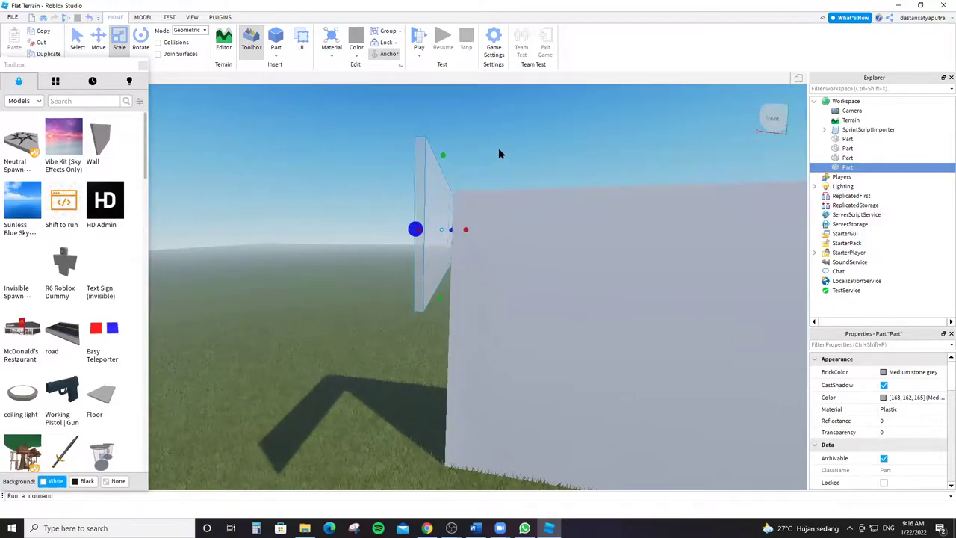
Try to scale the small fourth wall from its lower side and check how it meets the large wall.
right_drag(499, 153, 490, 193)
key(d)
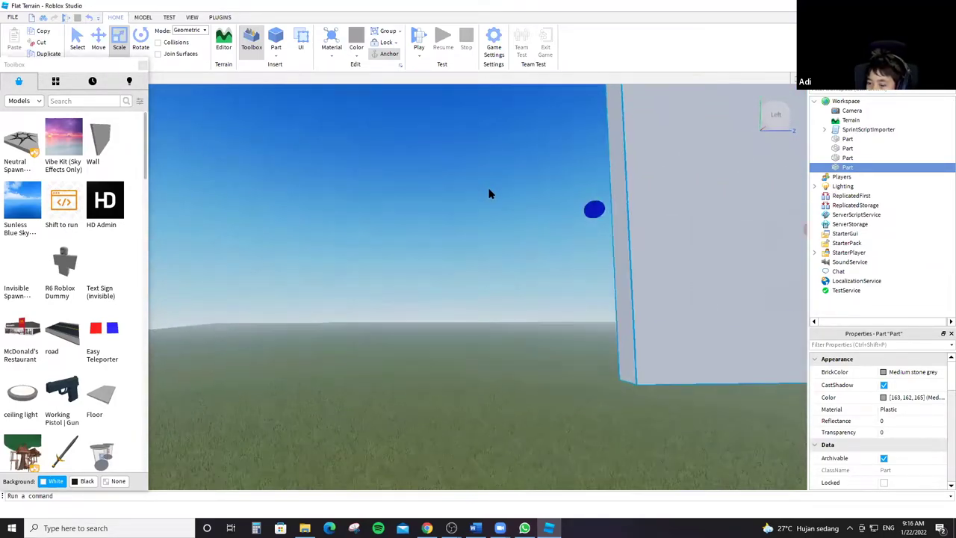
key(d)
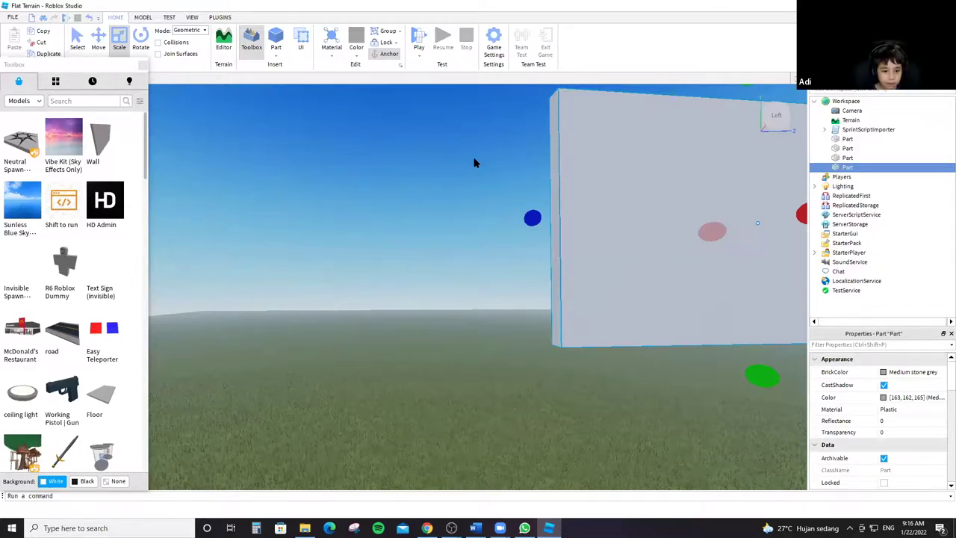
right_drag(314, 126, 566, 154)
key(s)
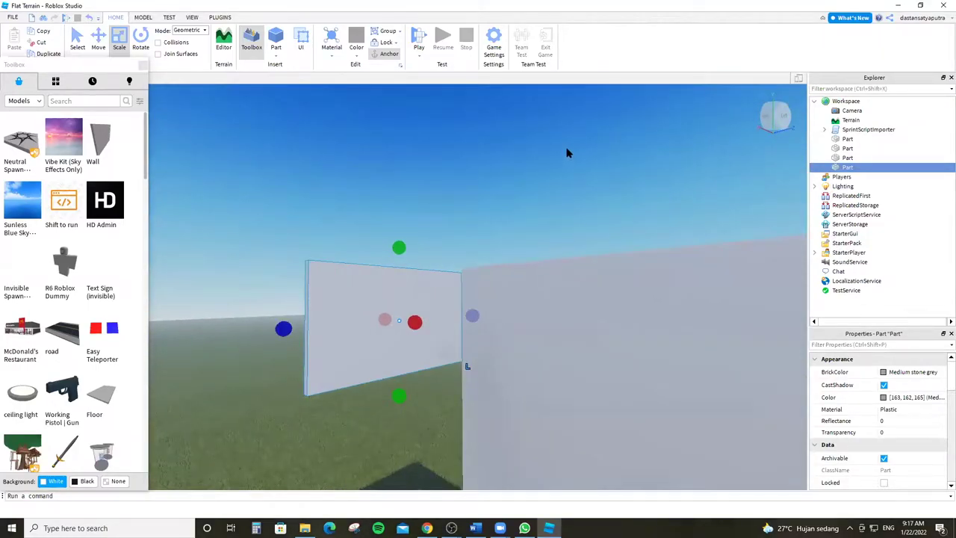
scroll(477, 202, up, 5)
right_drag(478, 197, 478, 194)
scroll(528, 241, down, 6)
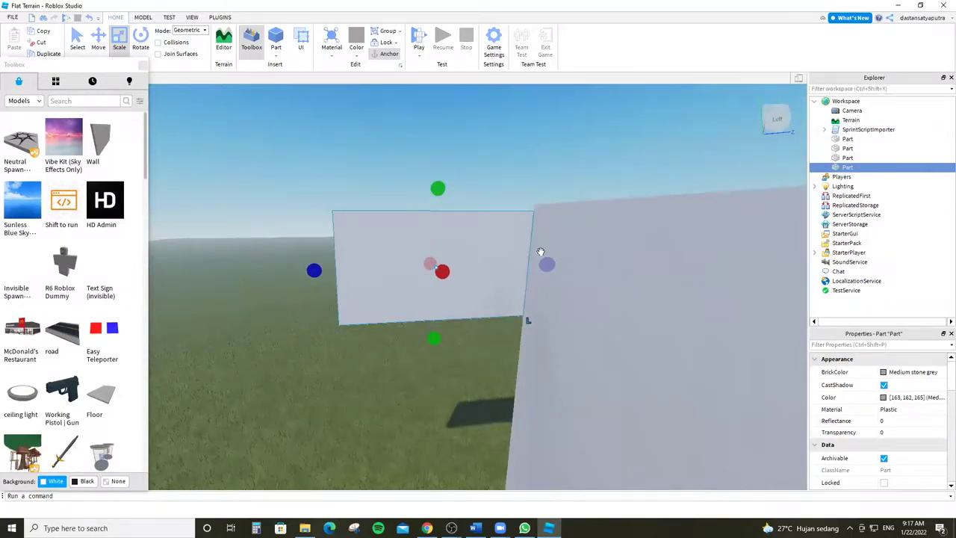
right_drag(543, 249, 542, 249)
scroll(515, 268, up, 5)
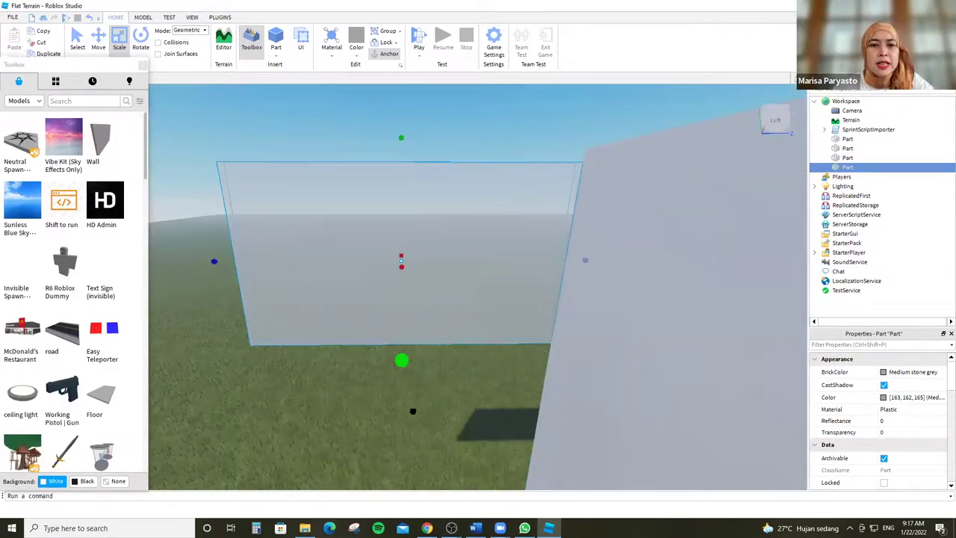
scroll(549, 385, down, 6)
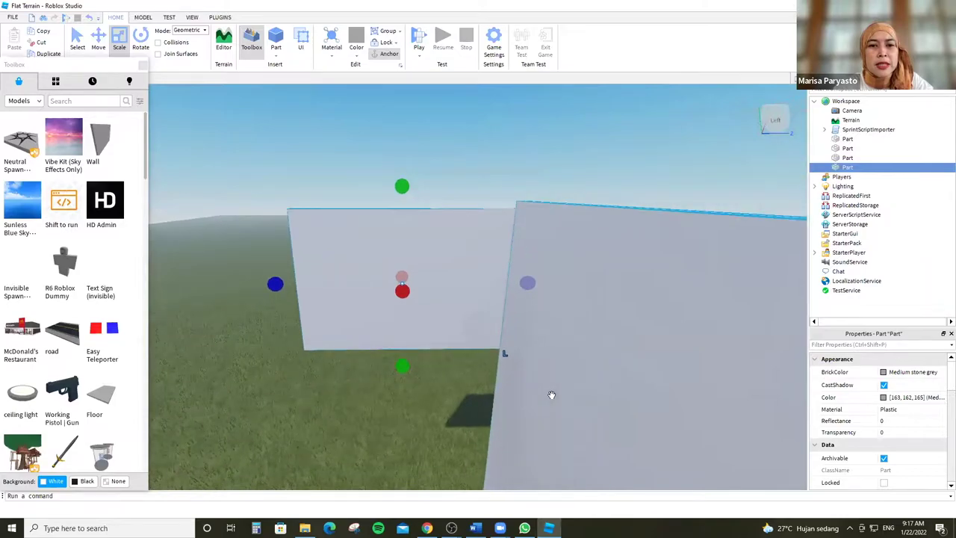
scroll(555, 394, down, 5)
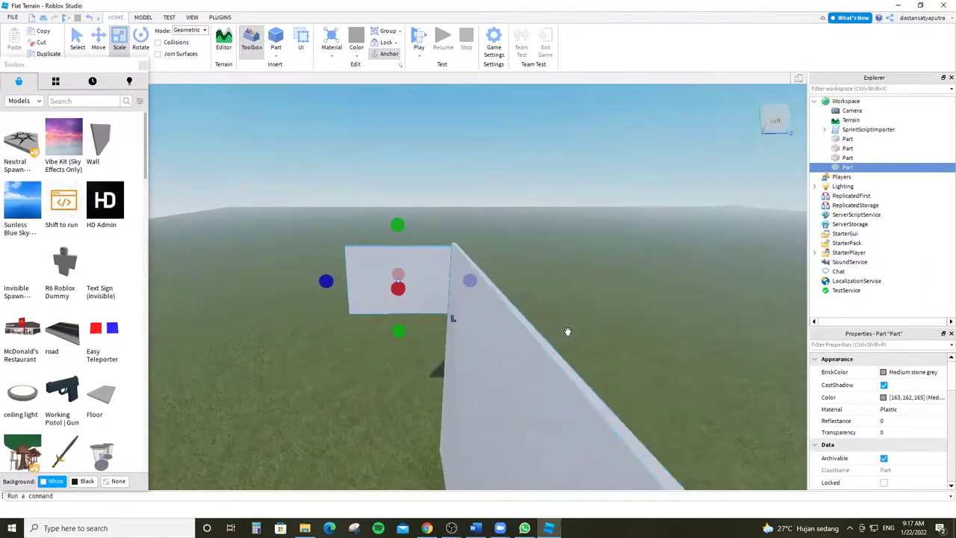
scroll(380, 251, up, 5)
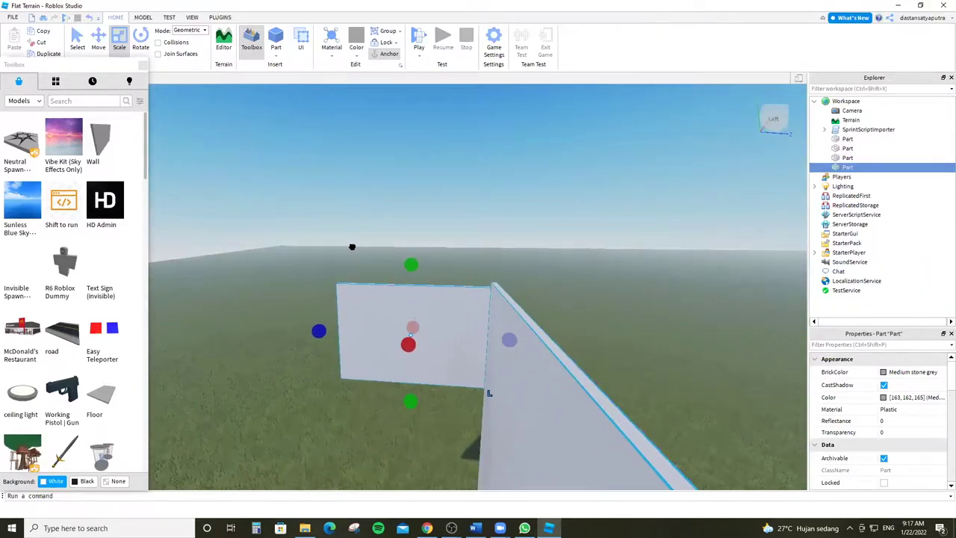
right_drag(507, 282, 394, 217)
key(f)
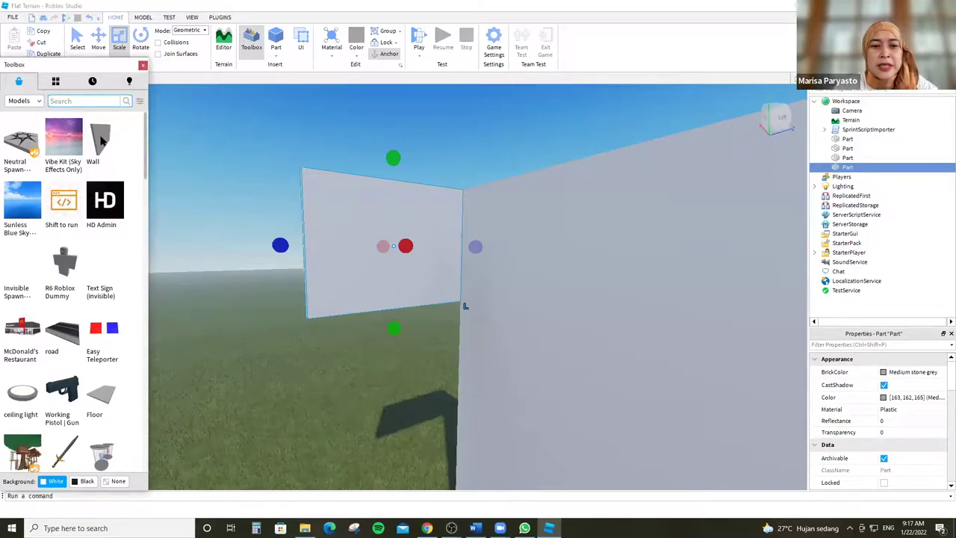
Insert the "Floor" model from the Toolbox onto the grass and place it against the base of the large wall.
right_drag(417, 201, 427, 206)
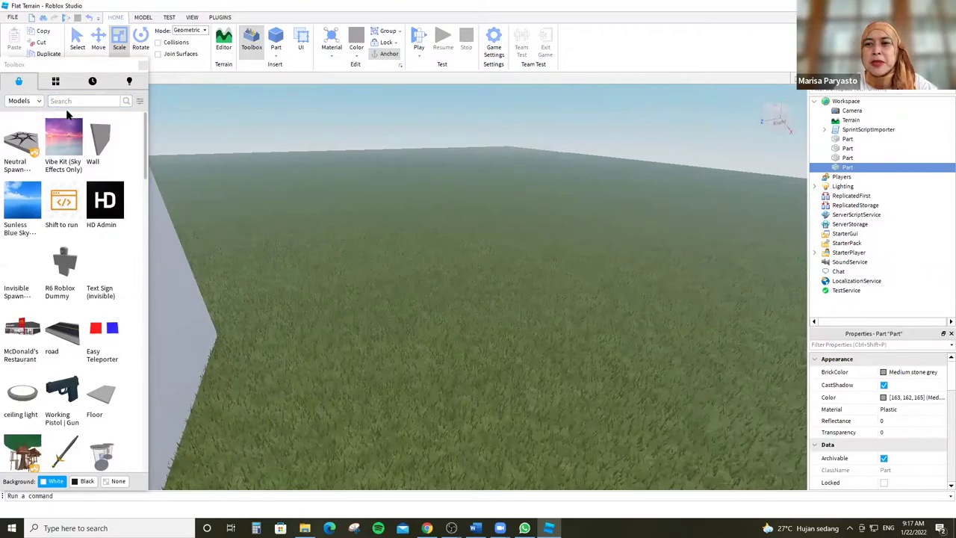
right_drag(322, 217, 348, 222)
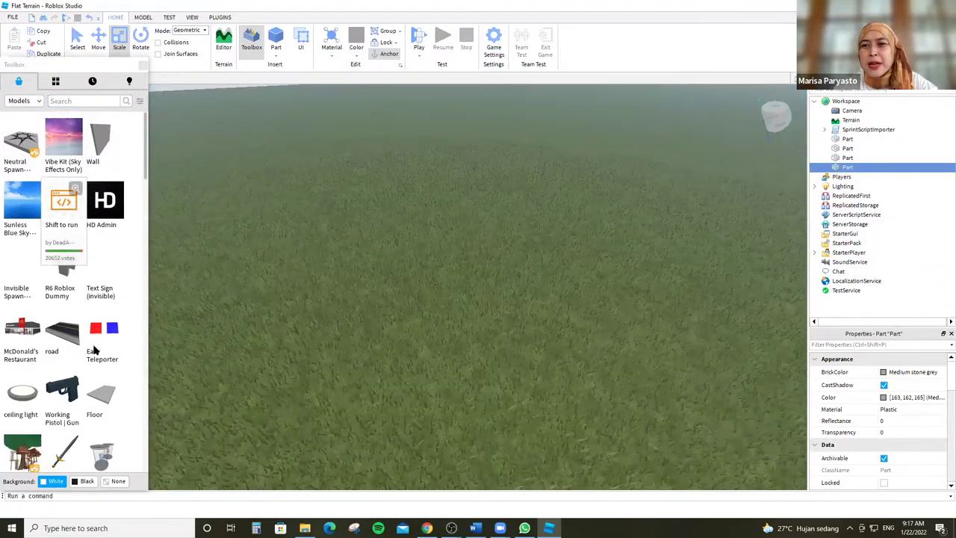
drag(165, 170, 378, 268)
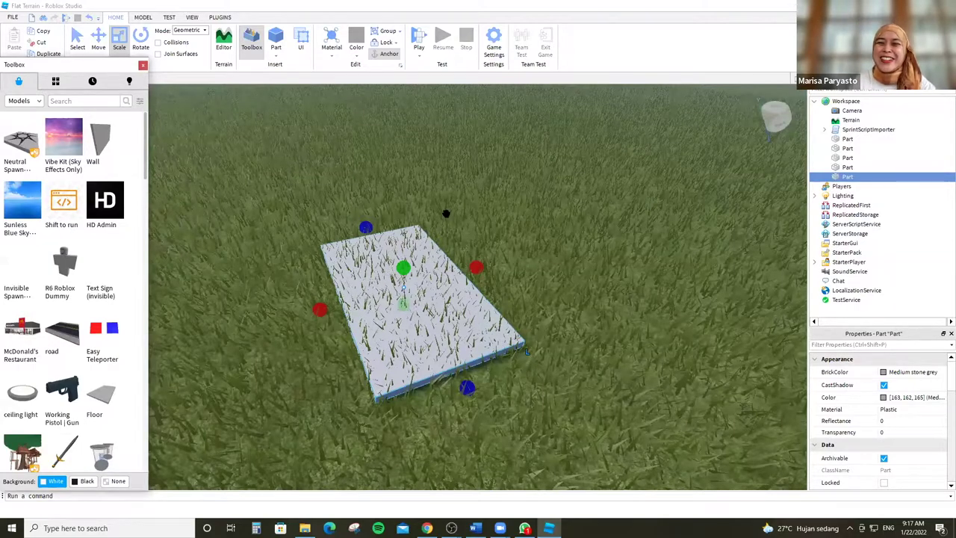
right_drag(448, 198, 620, 262)
scroll(620, 262, up, 10)
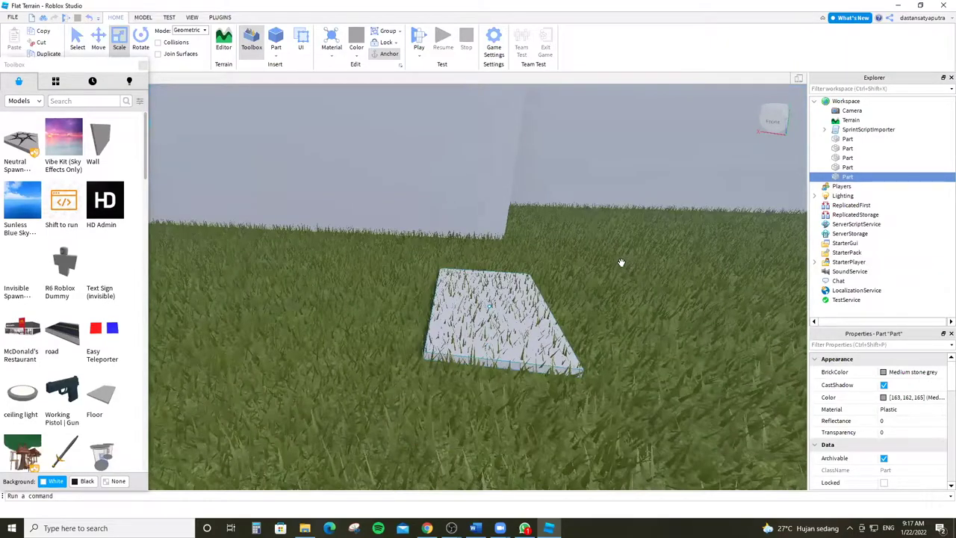
scroll(478, 312, down, 10)
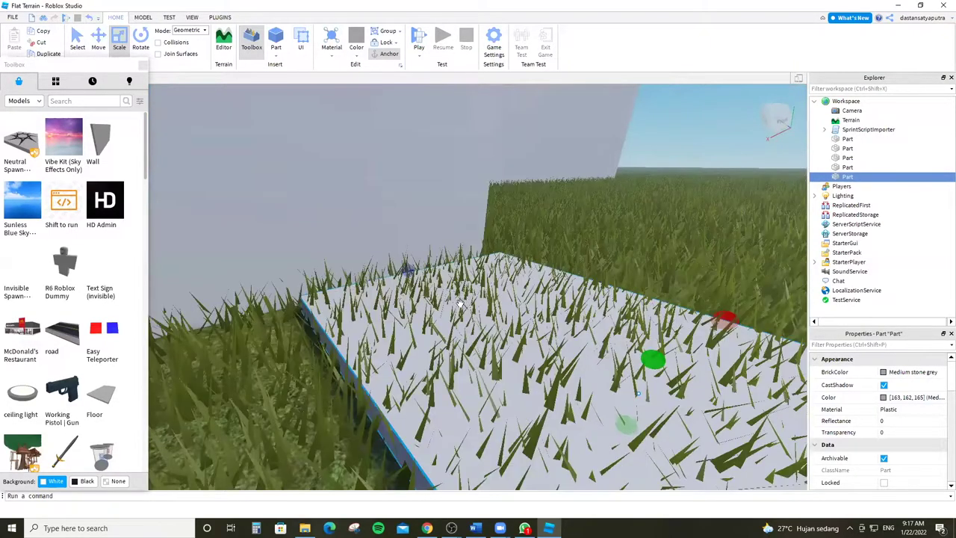
Stretch the floor piece into a long, wider strip extending outward from the base of the wall.
scroll(313, 315, down, 5)
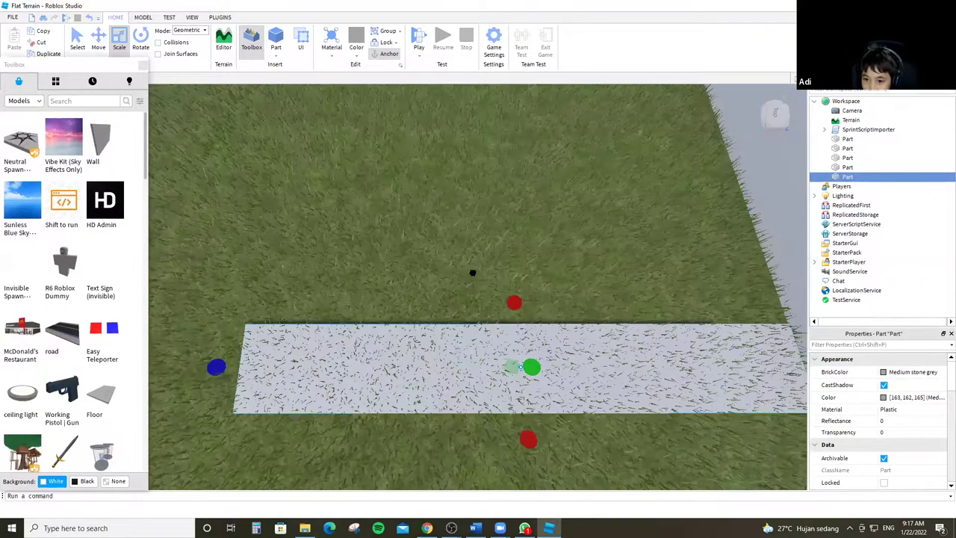
scroll(472, 268, down, 5)
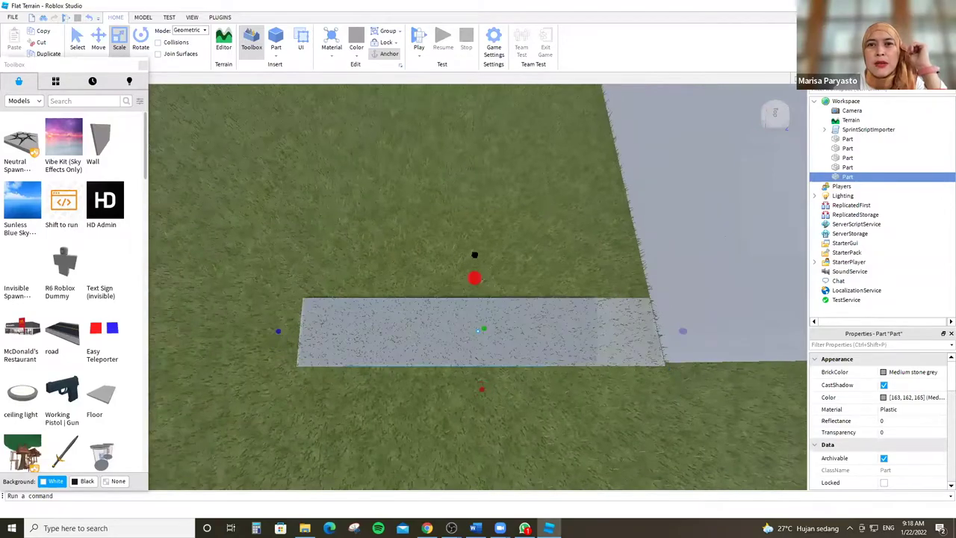
scroll(477, 352, up, 5)
right_drag(480, 379, 567, 291)
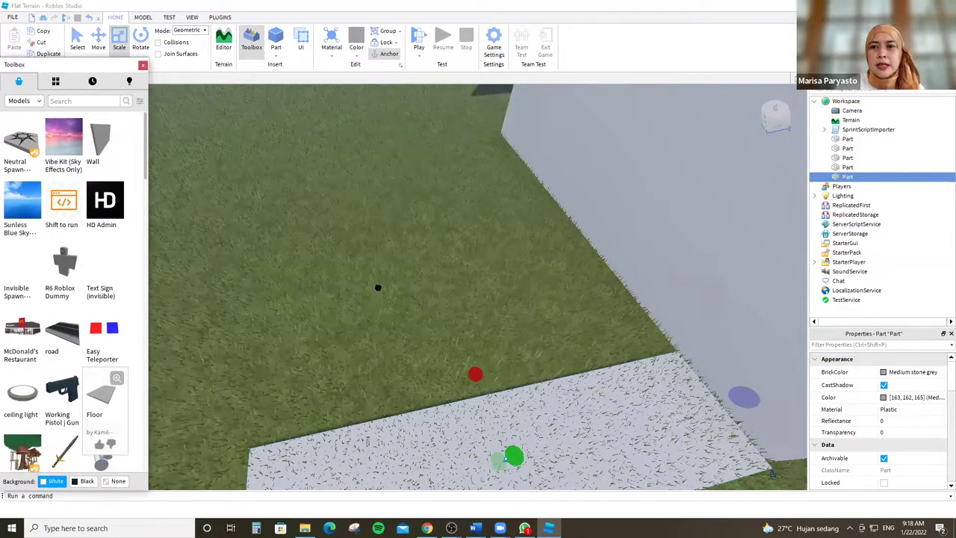
Insert a second "Floor" model and place it beside the first floor strip, against the wall.
click(101, 394)
right_drag(269, 222, 225, 186)
right_drag(386, 232, 331, 249)
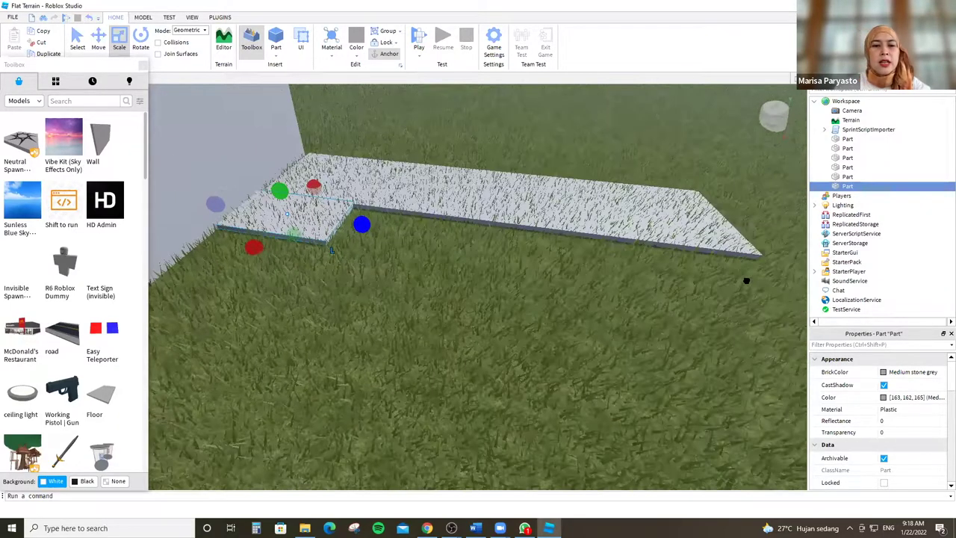
Stretch the second floor piece into a long, wide slab and place a third "Floor" model beside it against the wall.
drag(361, 224, 456, 281)
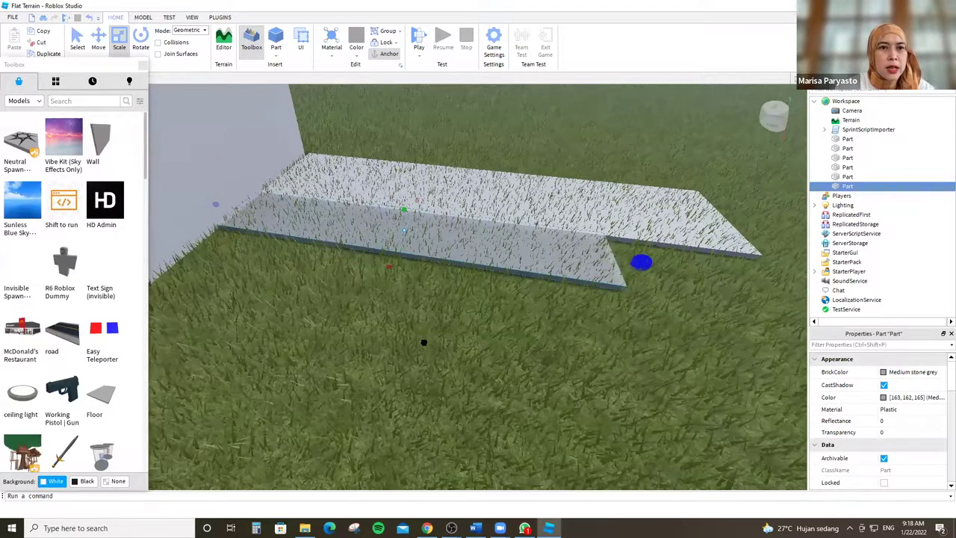
drag(424, 342, 420, 363)
drag(472, 272, 485, 240)
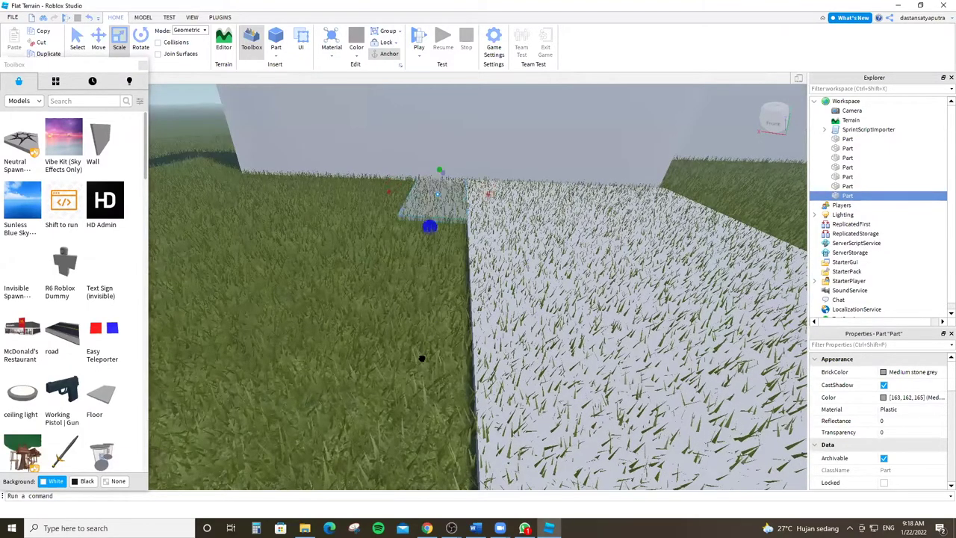
Stretch the third floor piece outward from the wall along the full edge of the second slab.
drag(422, 358, 503, 374)
scroll(516, 390, up, 3)
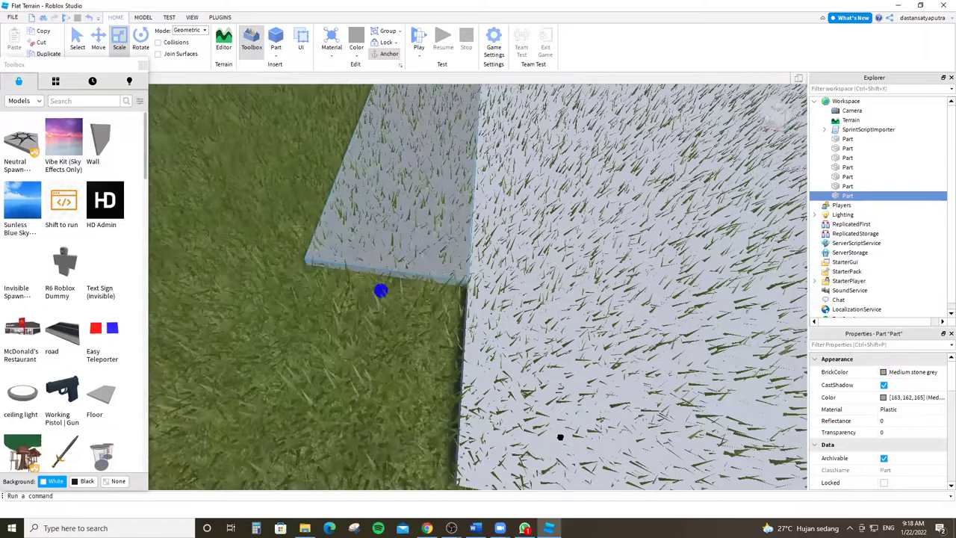
click(562, 425)
scroll(562, 424, down, 5)
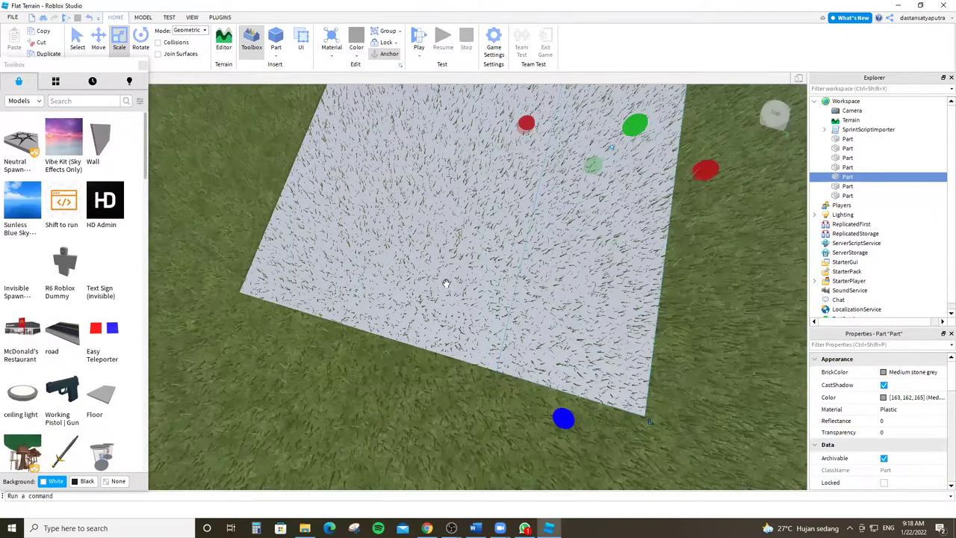
scroll(441, 192, up, 4)
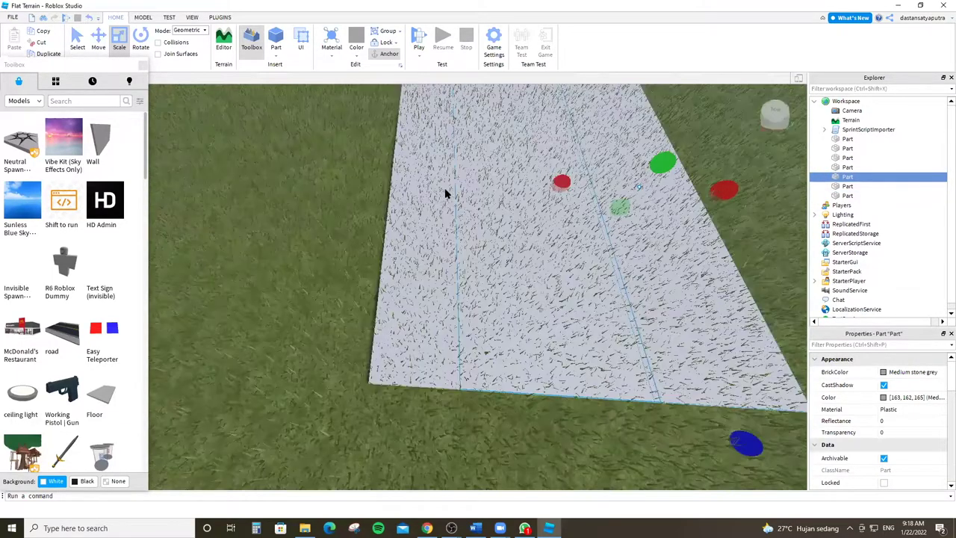
right_drag(457, 186, 330, 205)
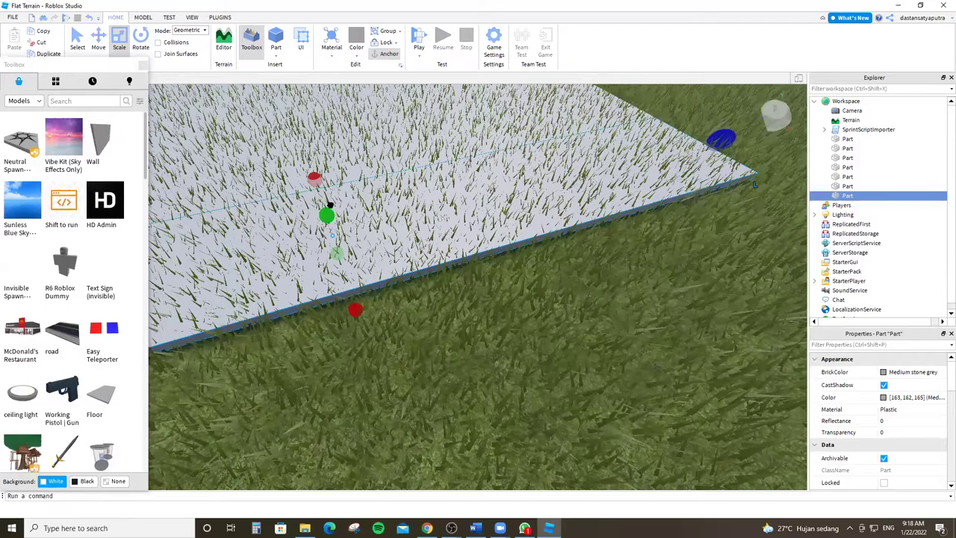
Increase the height of the third floor piece so it forms a raised strip beside the flat slabs.
drag(330, 205, 331, 209)
right_drag(330, 209, 331, 209)
right_drag(458, 335, 325, 379)
key(w)
key(s)
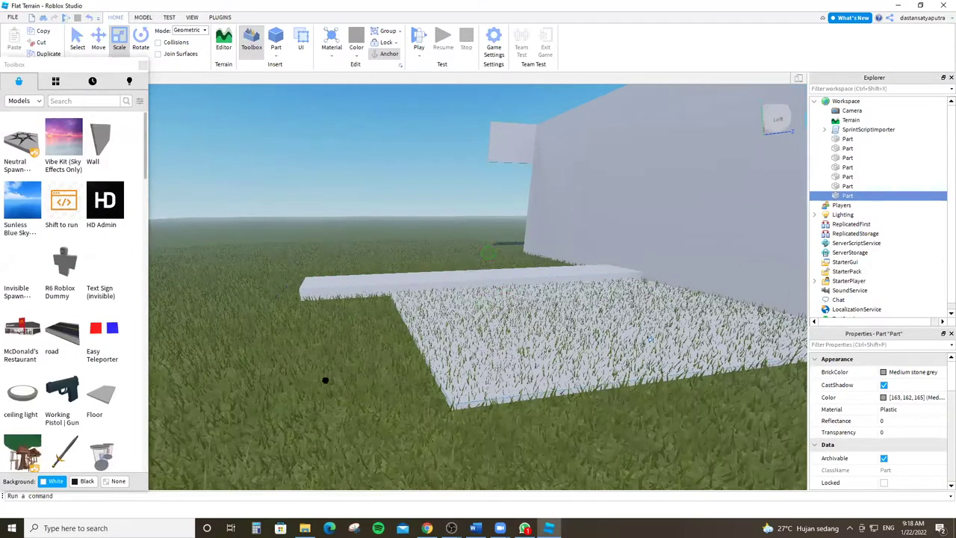
Lengthen the flat floor slabs outward to line up with the end of the raised strip.
click(325, 379)
drag(423, 313, 282, 324)
click(271, 324)
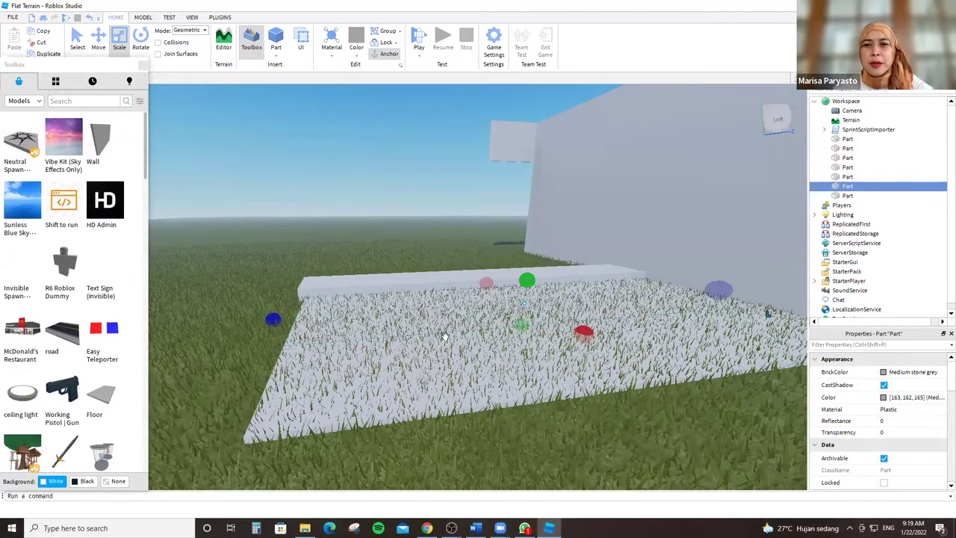
Insert a fourth "Floor" model and place it against the wall beside the raised strip.
scroll(444, 335, up, 2)
scroll(444, 337, up, 6)
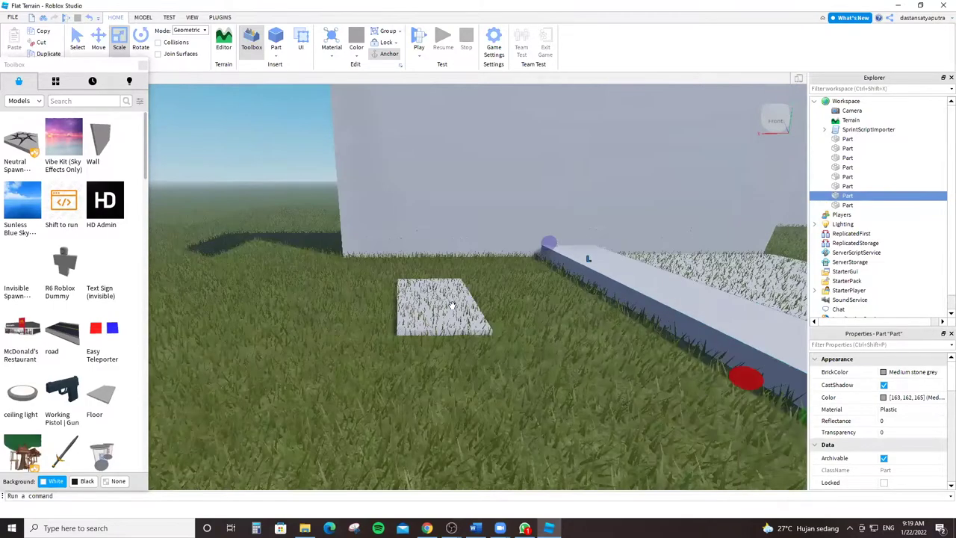
click(509, 304)
key(f)
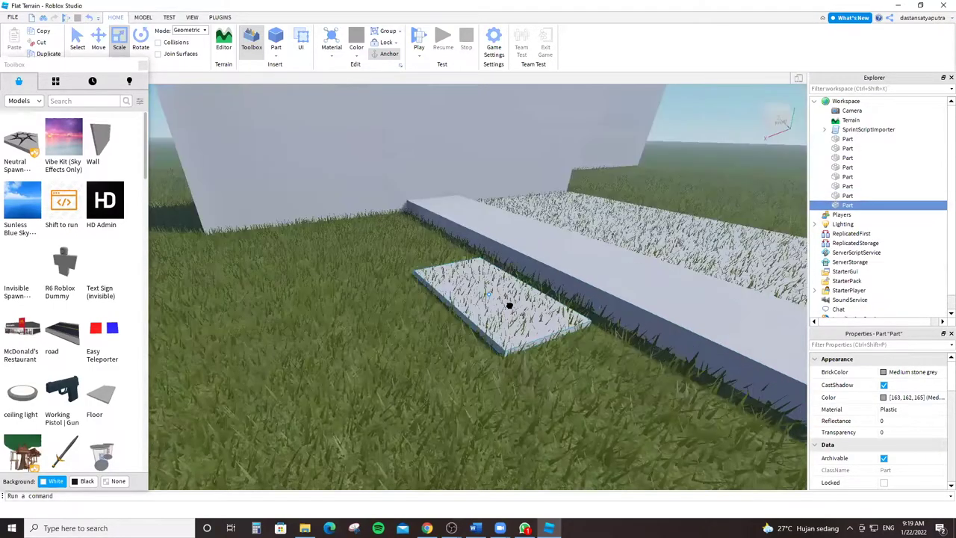
scroll(448, 284, down, 5)
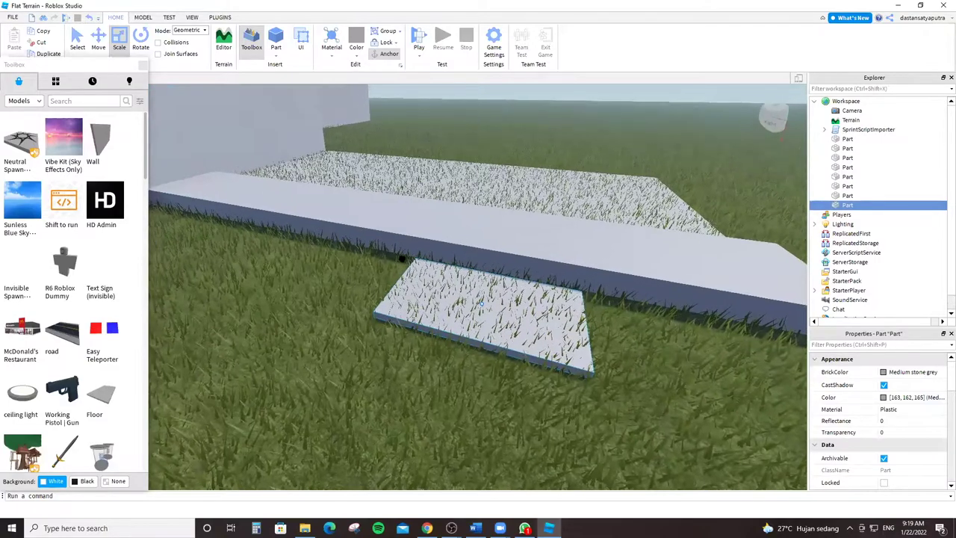
scroll(398, 241, up, 5)
right_drag(398, 241, 413, 269)
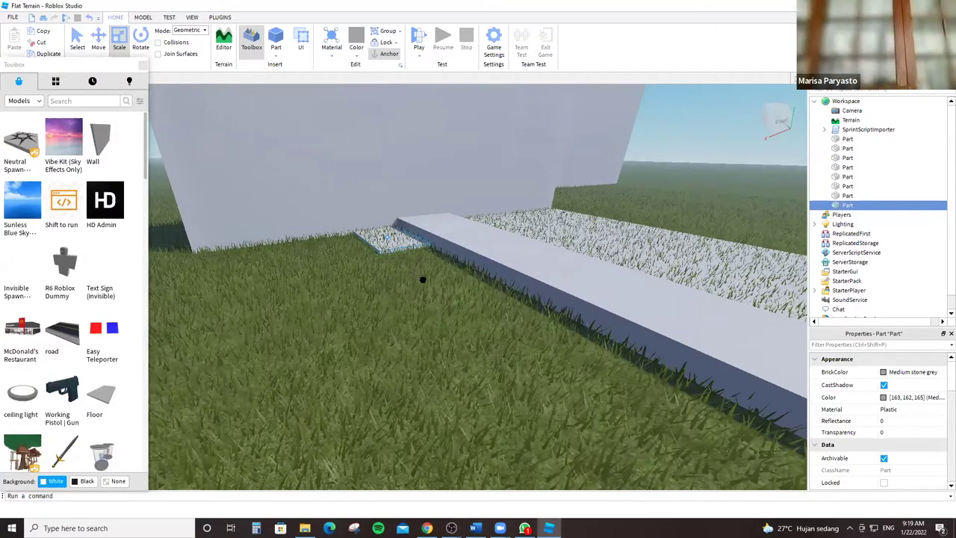
Raise the fourth floor piece into a thick block and stretch it outward along the raised strip.
right_drag(358, 189, 324, 191)
scroll(440, 205, up, 1)
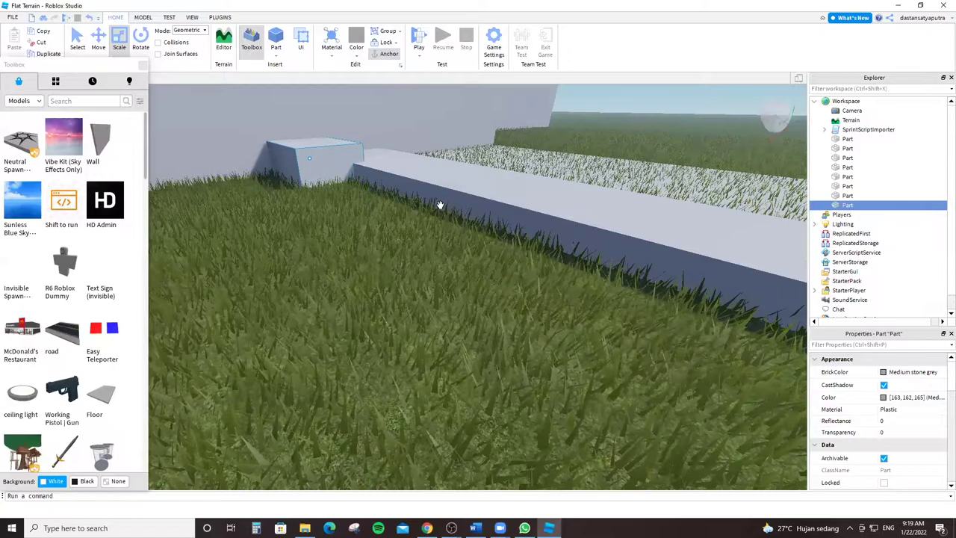
key(f)
right_drag(465, 292, 474, 347)
right_drag(500, 386, 560, 417)
drag(500, 421, 532, 356)
right_drag(531, 356, 341, 274)
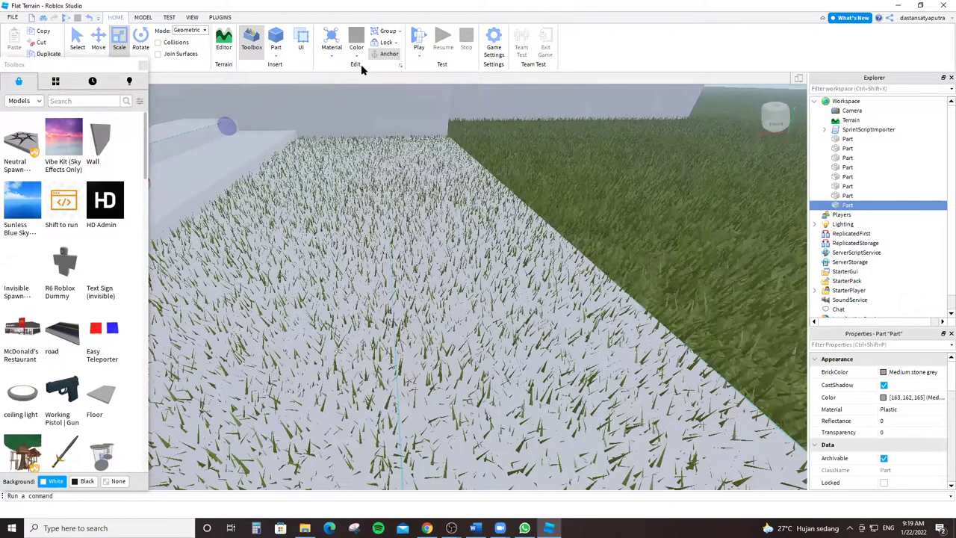
Delete the fourth floor piece and the raised third strip, keeping the two flat slabs.
right_click(342, 274)
key(Delete)
right_click(467, 218)
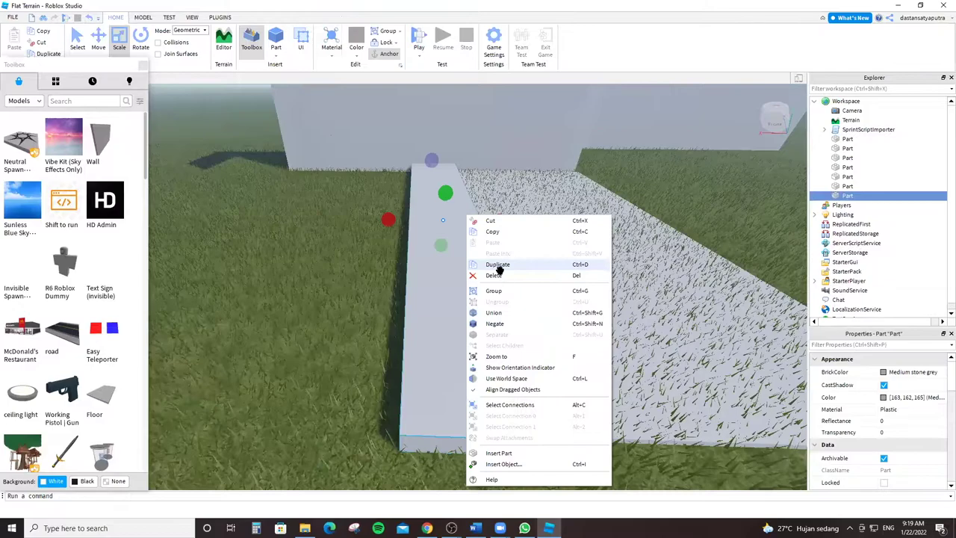
key(Delete)
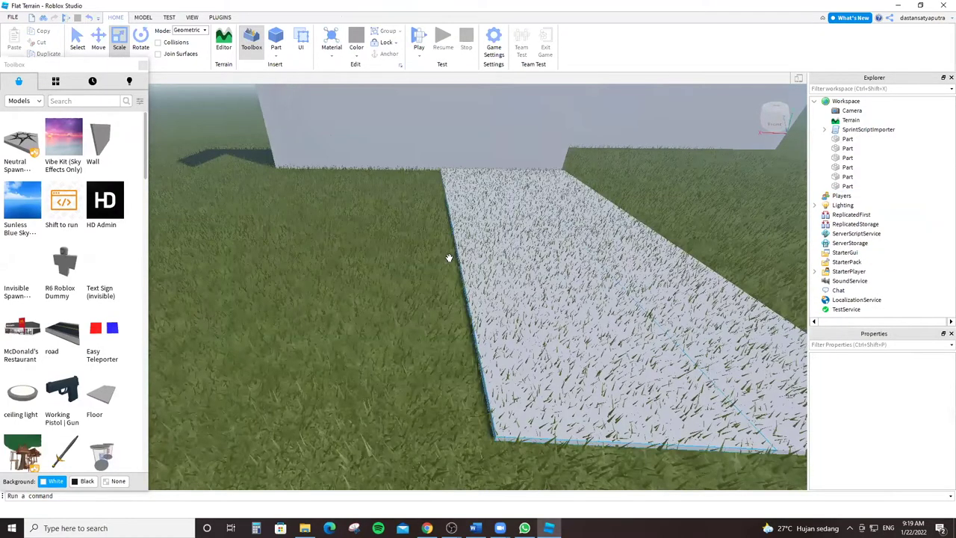
key(d)
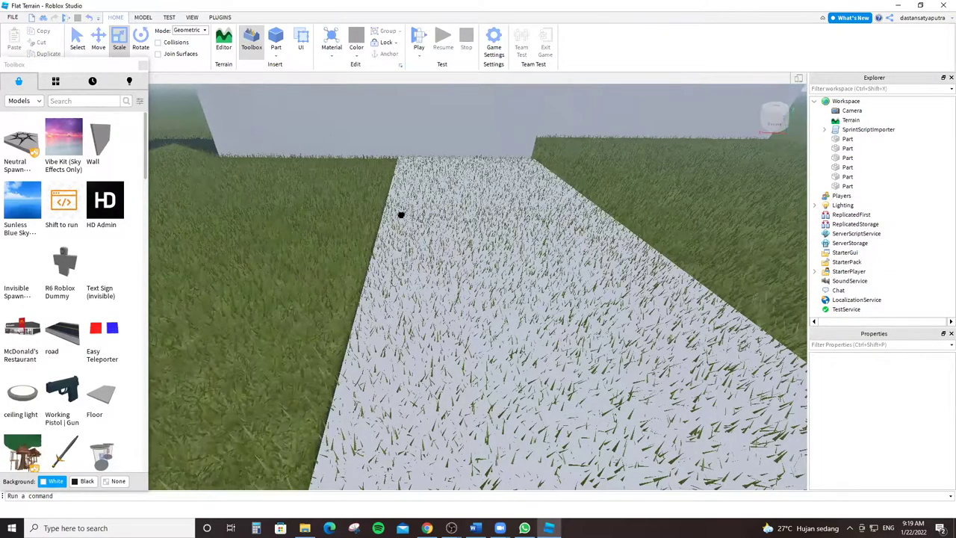
Widen the second floor slab sideways over the grass along the base of the large wall.
key(ctrl+z)
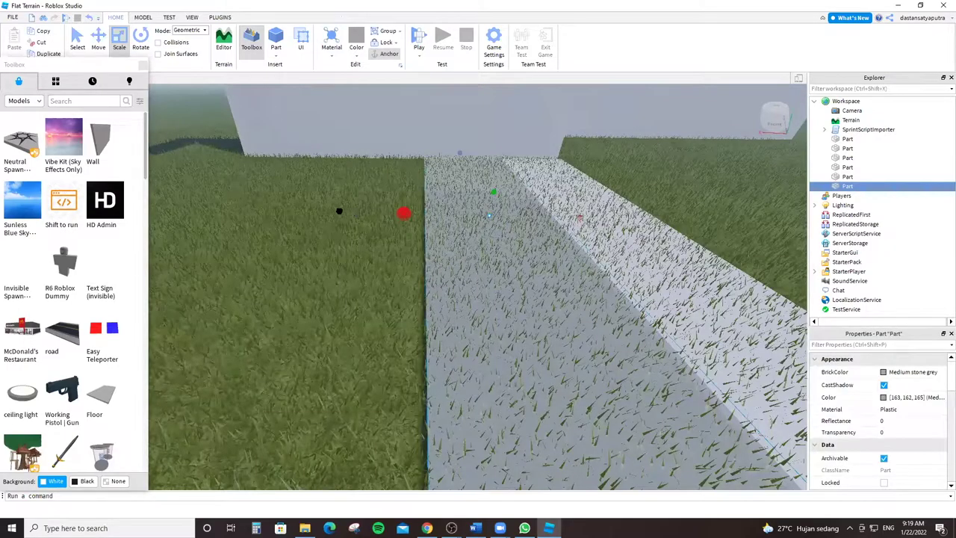
right_drag(478, 287, 418, 287)
right_drag(333, 207, 335, 202)
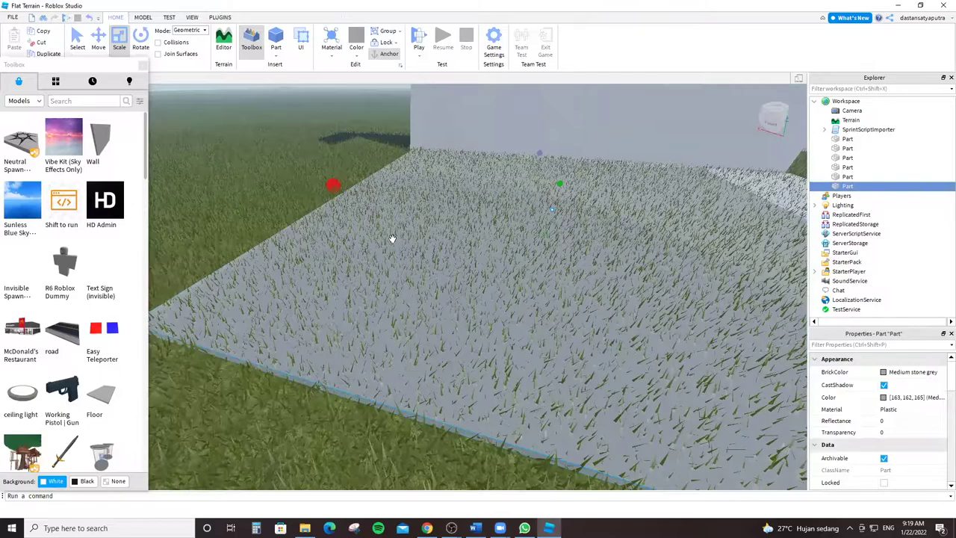
scroll(374, 241, down, 1)
right_drag(390, 236, 392, 247)
scroll(390, 247, up, 1)
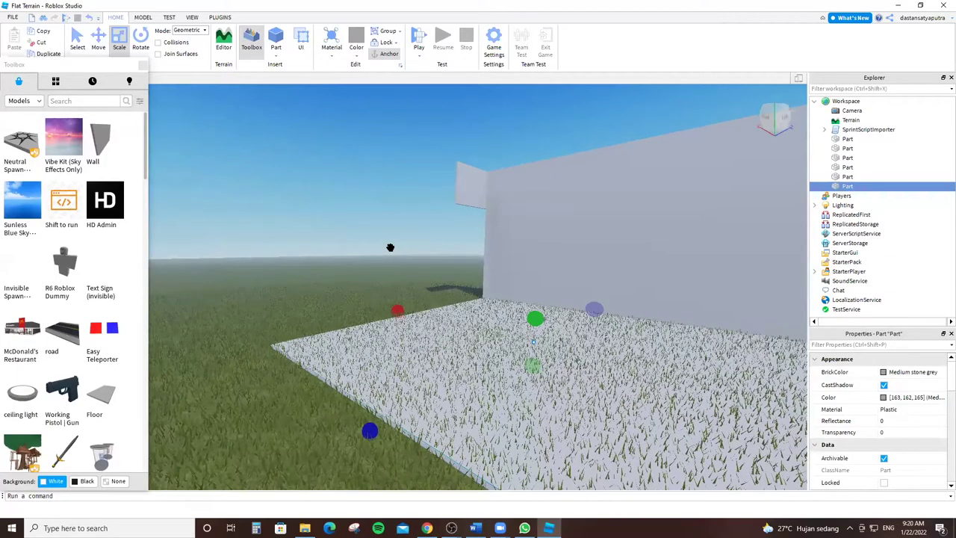
Try narrowing the widened second slab back toward the first strip, and undo the last change.
right_drag(235, 254, 428, 265)
scroll(262, 256, down, 1)
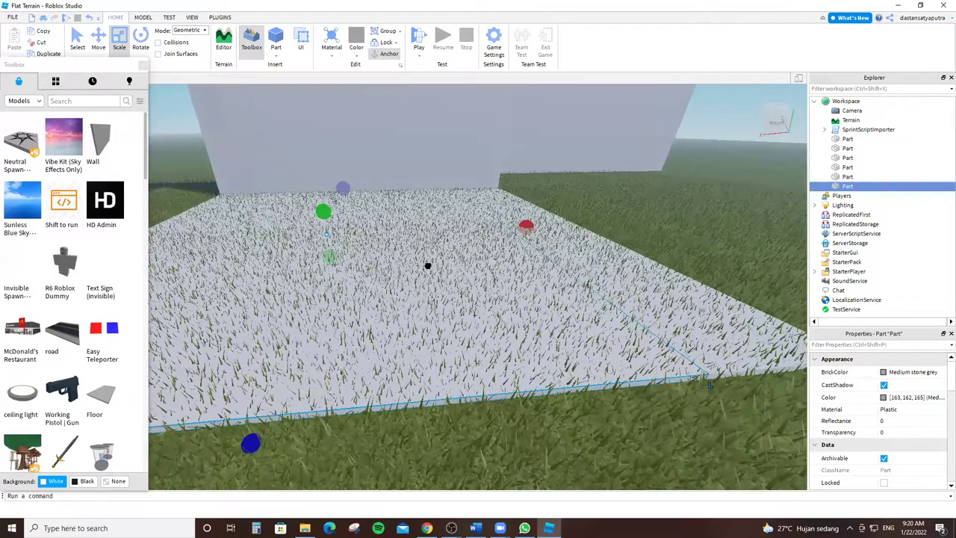
key(a)
key(a)
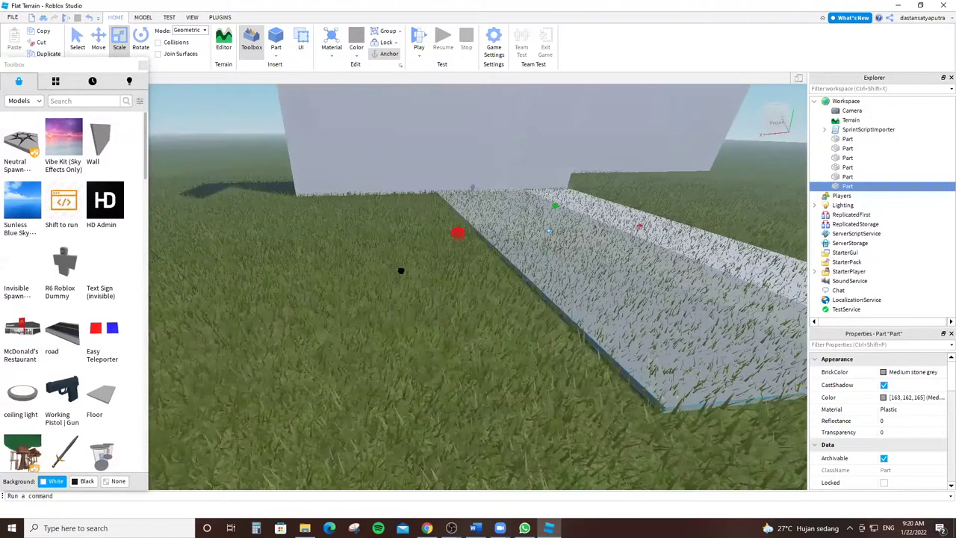
key(a)
key(d)
key(d)
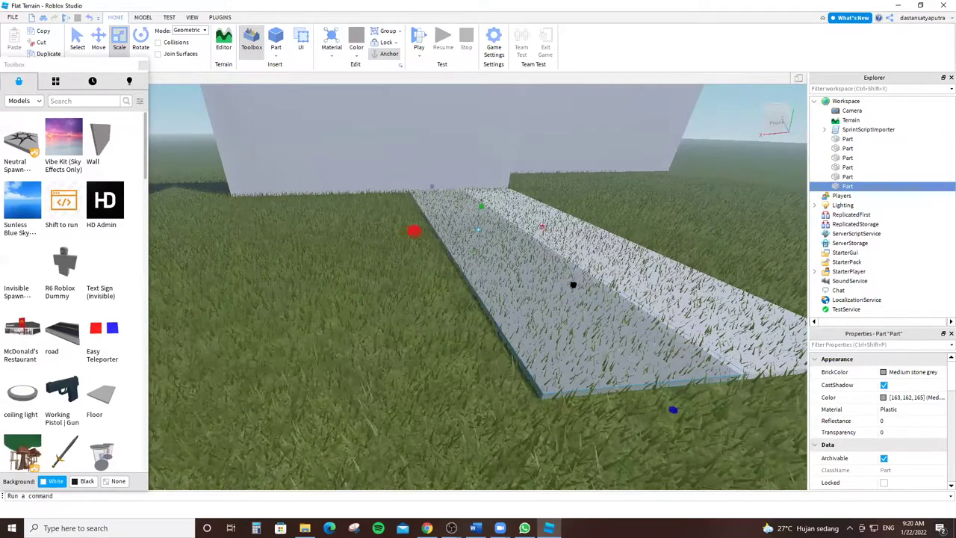
key(ctrl+z)
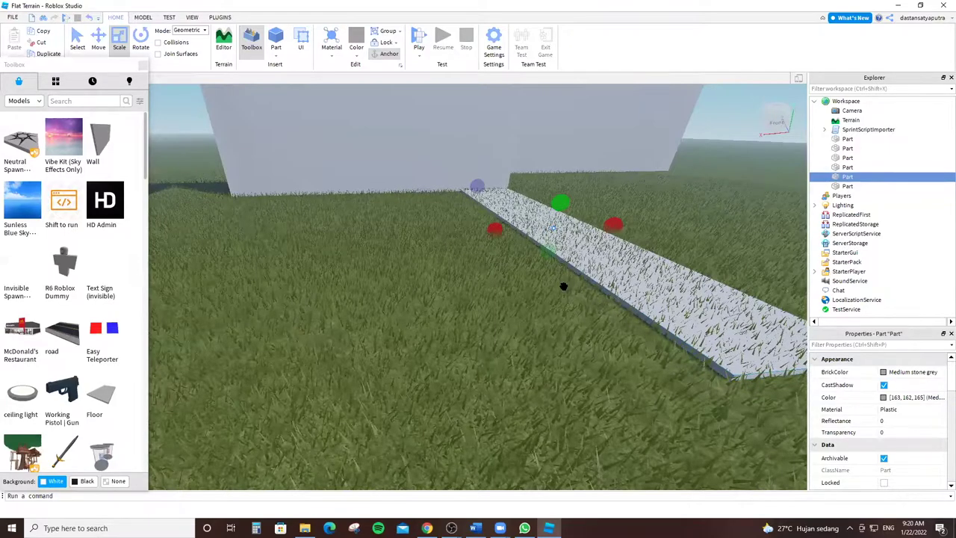
Widen the thin detached floor strip on the grass to roughly the width of the first strip.
key(d)
key(d)
key(q)
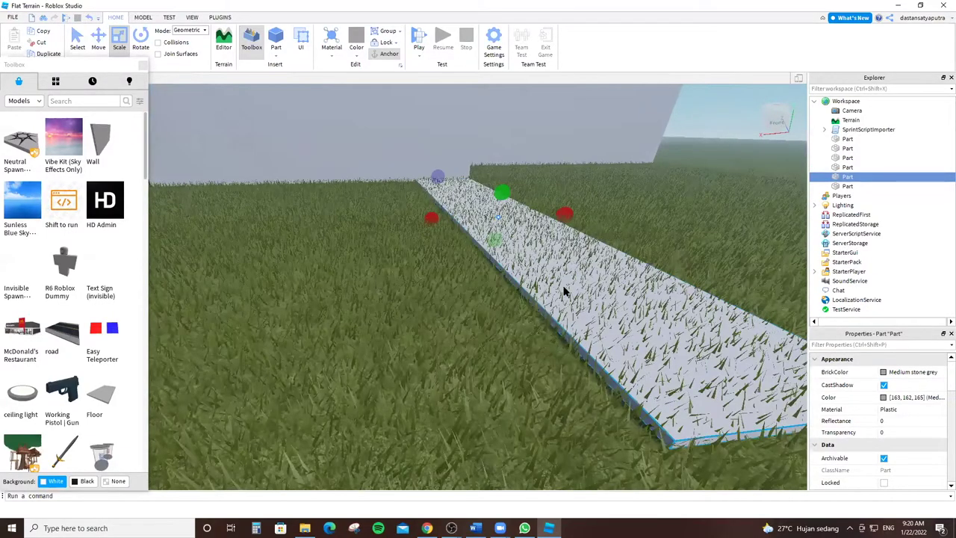
key(q)
key(q)
right_drag(563, 287, 409, 296)
scroll(414, 296, down, 10)
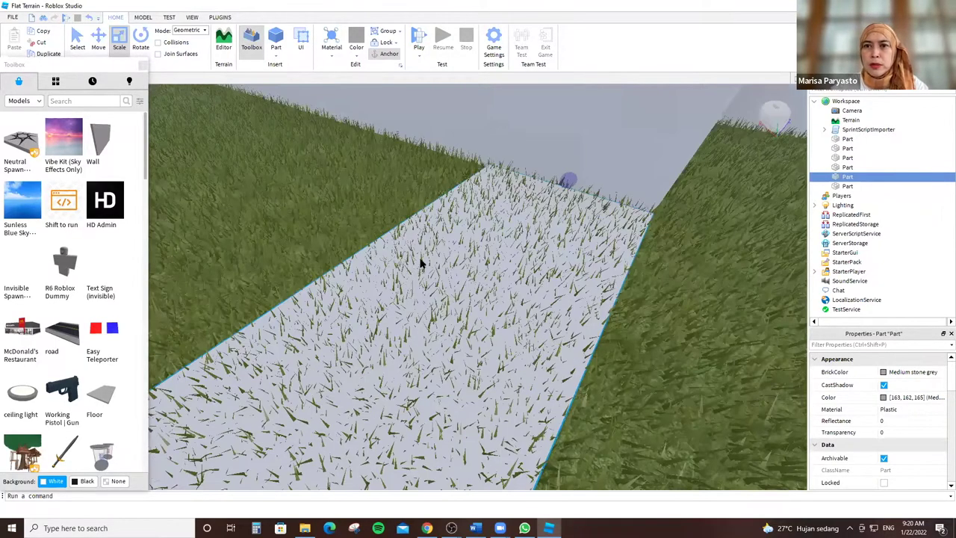
right_drag(466, 257, 462, 297)
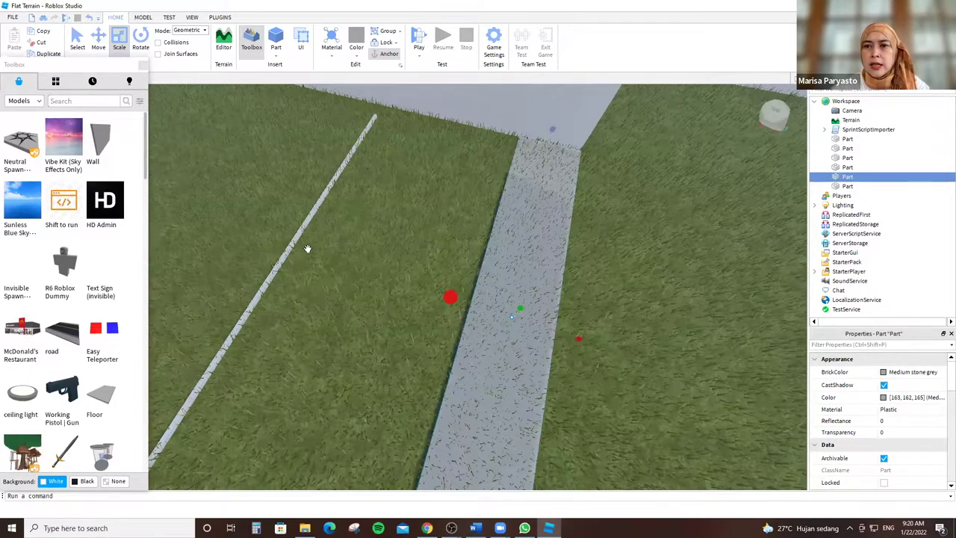
key(a)
drag(459, 301, 423, 295)
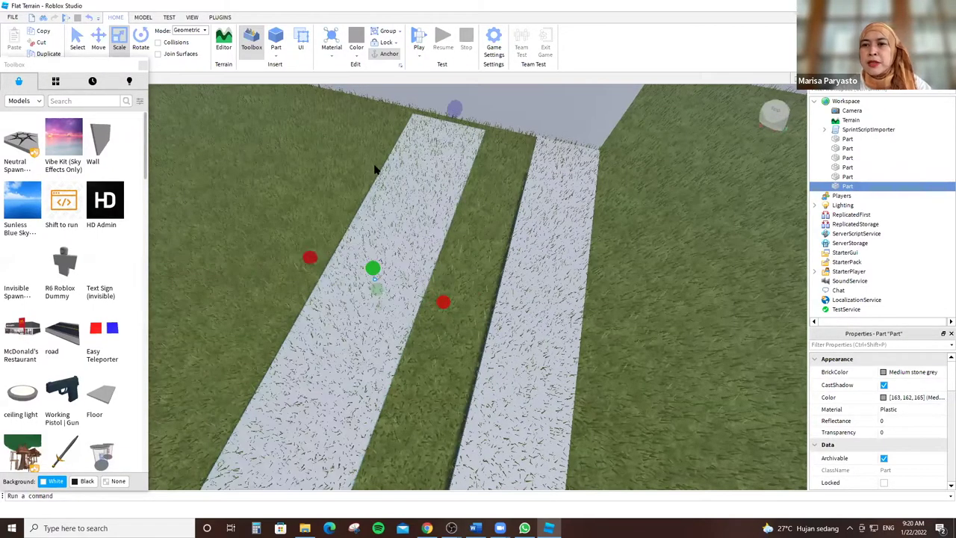
Move the widened floor strip sideways until it sits flush against the first strip.
drag(505, 346, 514, 353)
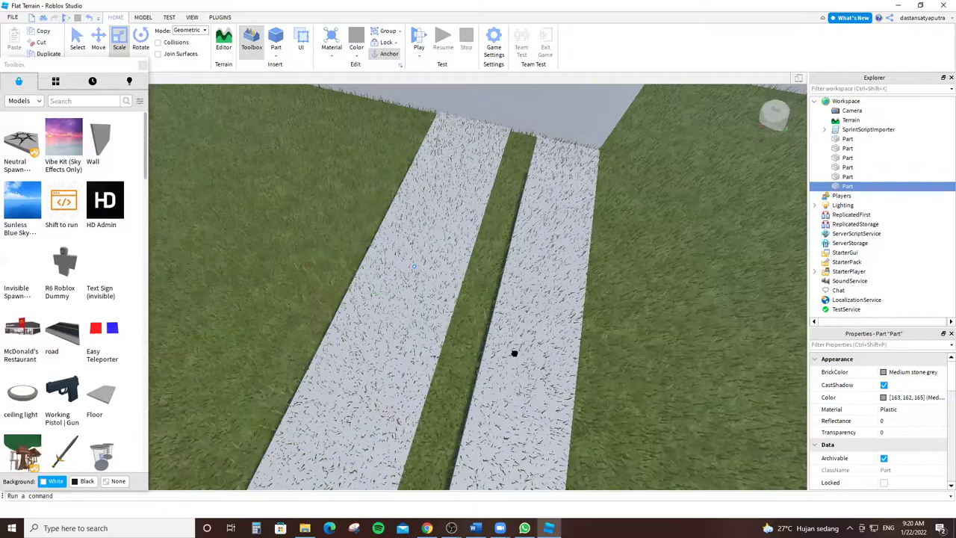
click(513, 338)
key(f)
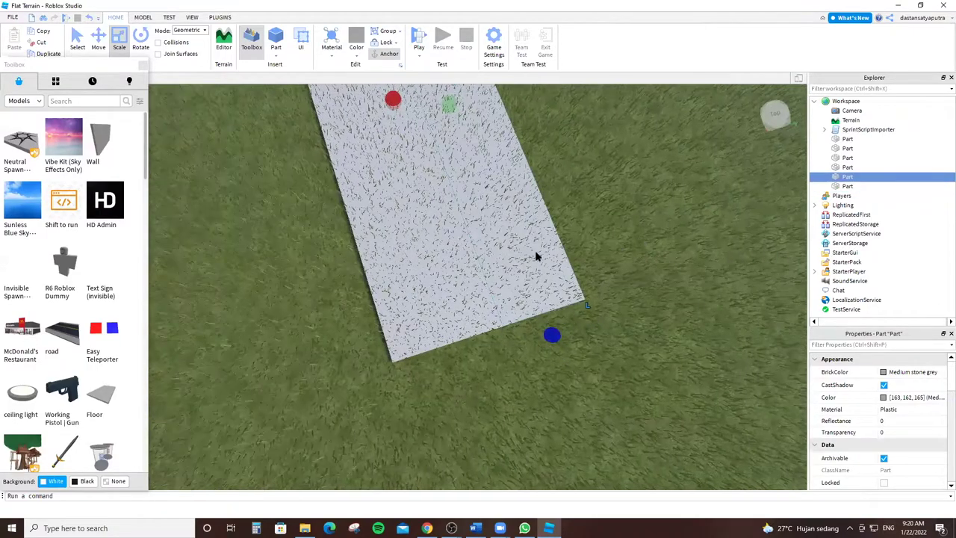
right_drag(499, 280, 410, 271)
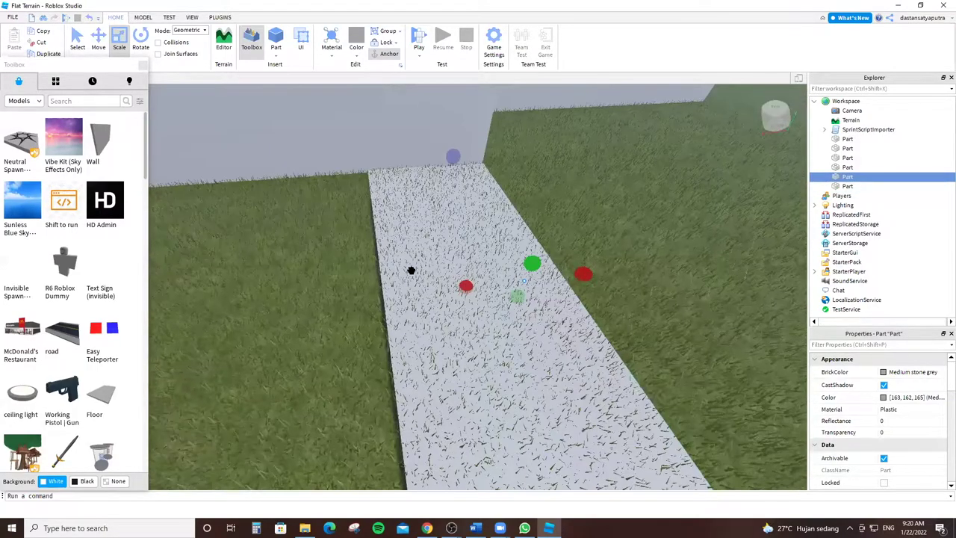
Increase the height of the second floor strip to form a thick step beside the flat first strip.
drag(440, 248, 498, 217)
right_drag(498, 217, 530, 334)
scroll(493, 344, down, 3)
scroll(473, 261, up, 5)
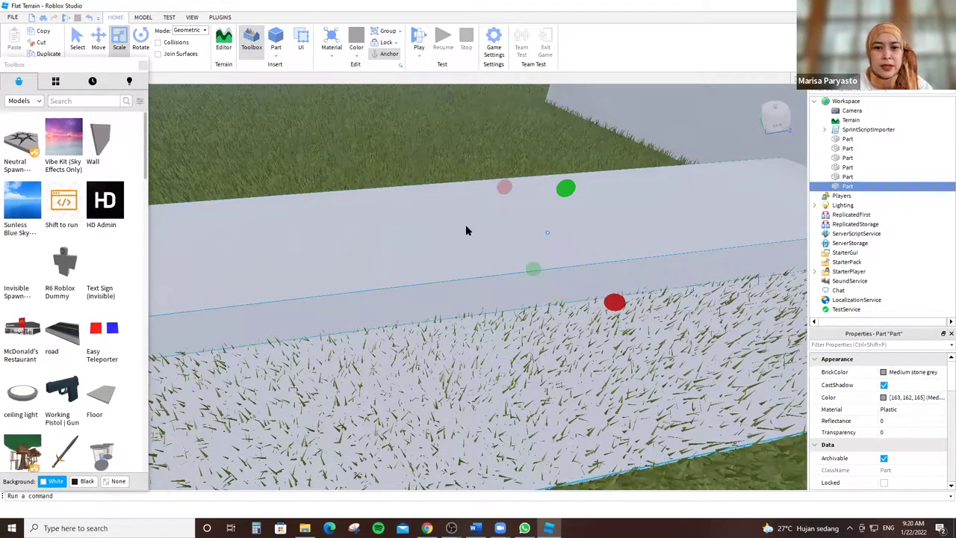
right_drag(465, 225, 466, 224)
right_drag(469, 287, 460, 265)
scroll(460, 323, up, 2)
right_drag(461, 322, 402, 382)
click(432, 256)
click(416, 303)
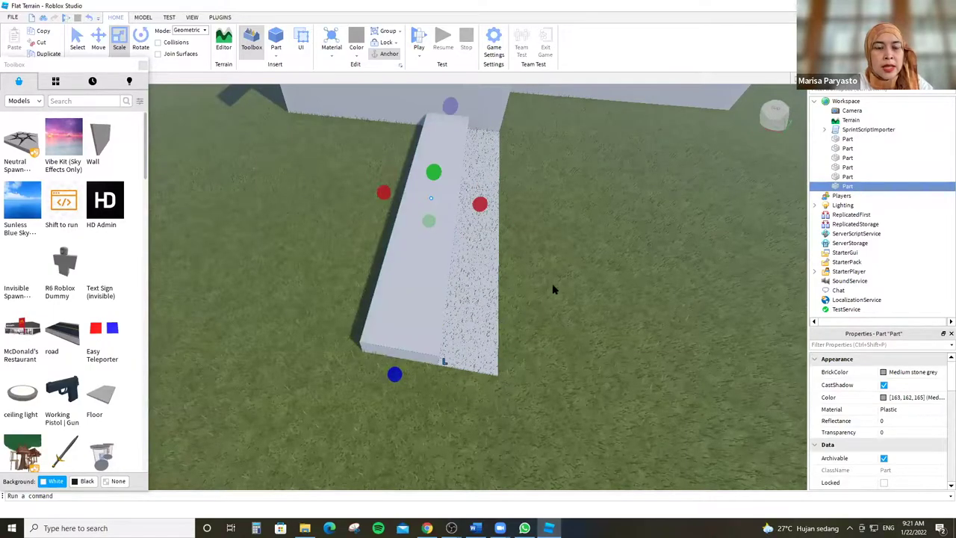
Insert another "Floor" model and place it against the wall beside the raised second strip.
scroll(553, 284, up, 3)
scroll(552, 282, up, 3)
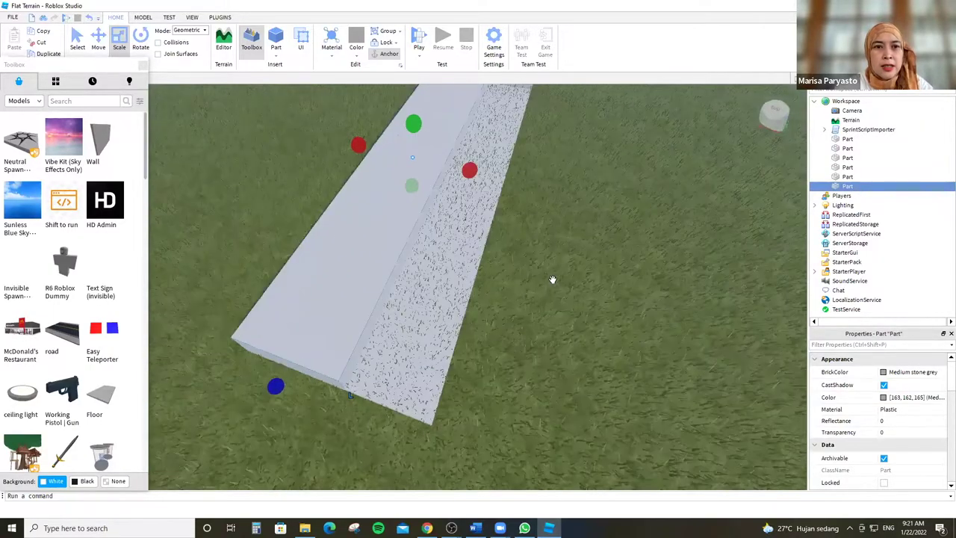
right_drag(552, 277, 283, 174)
right_drag(98, 150, 349, 277)
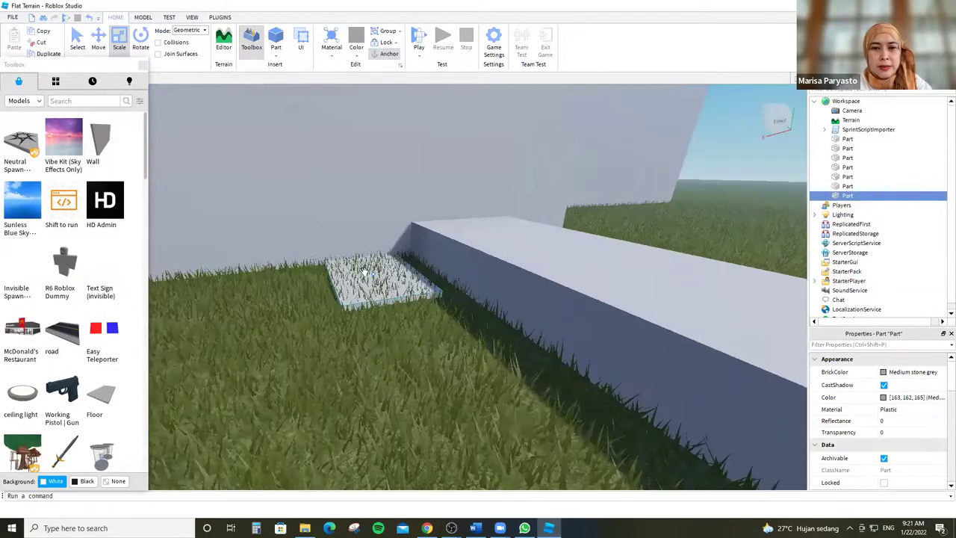
right_drag(495, 262, 439, 247)
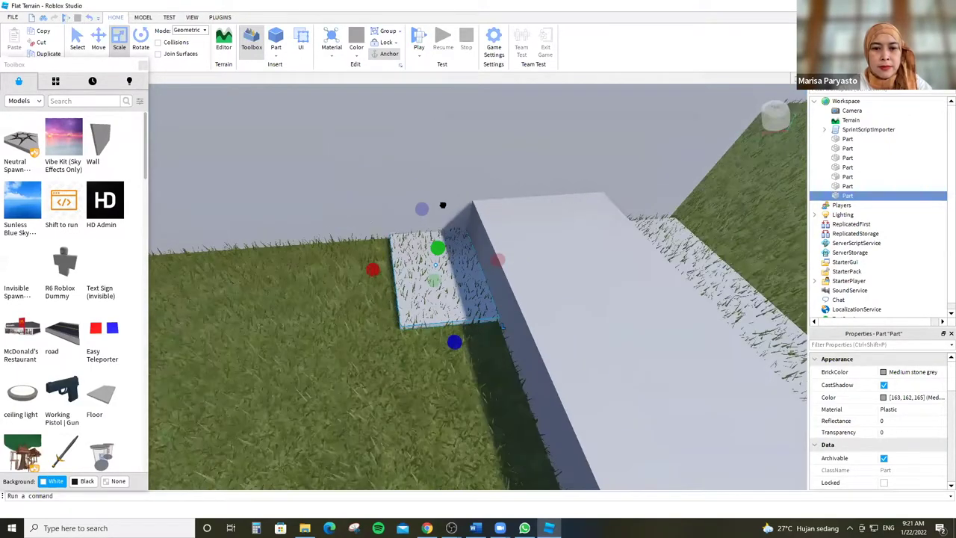
Raise the new floor piece and stretch it outward from the wall to the end of the second strip.
drag(438, 248, 443, 205)
right_drag(567, 253, 523, 288)
right_drag(424, 148, 494, 185)
drag(401, 368, 426, 137)
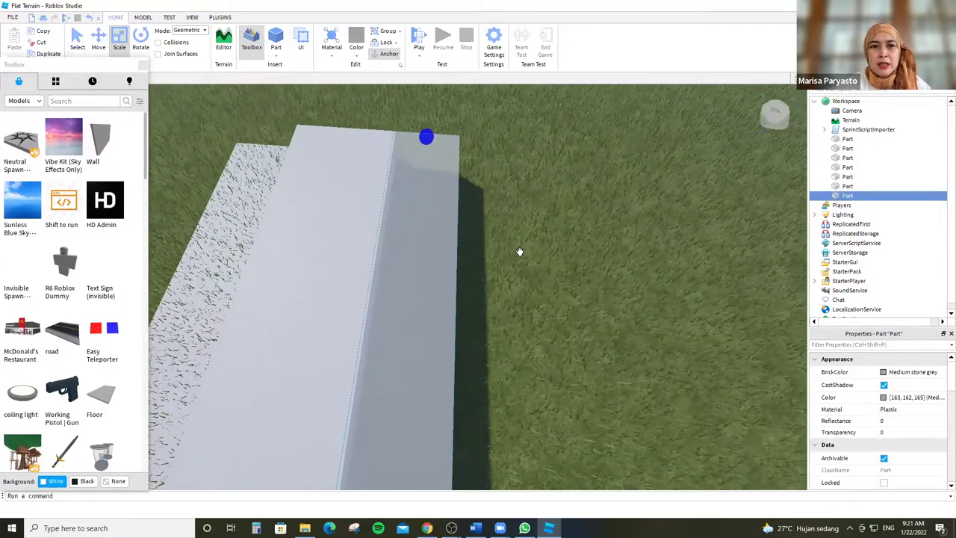
Lower the height of the second floor strip so it forms a shallower step above the flat first strip.
key(a)
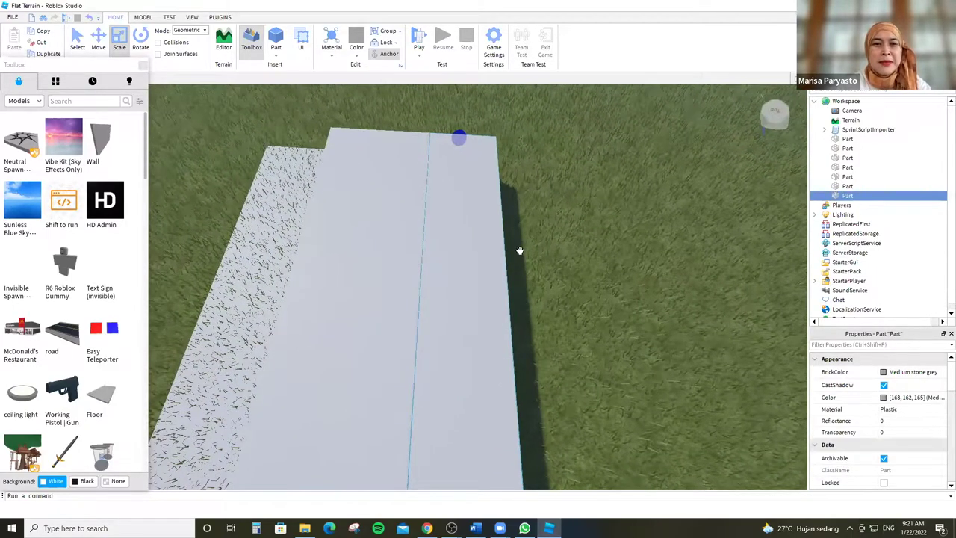
right_drag(519, 250, 472, 373)
click(554, 290)
right_drag(572, 261, 534, 297)
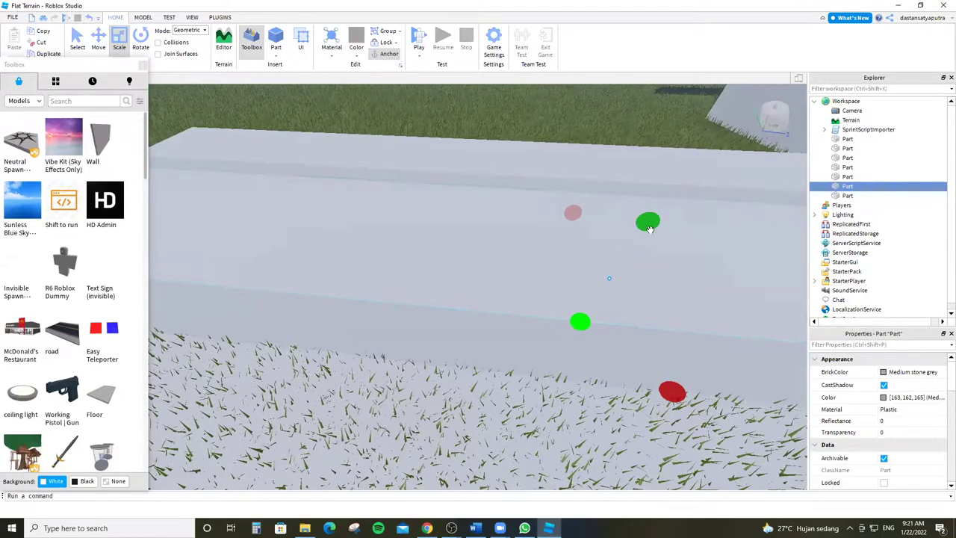
drag(649, 228, 644, 245)
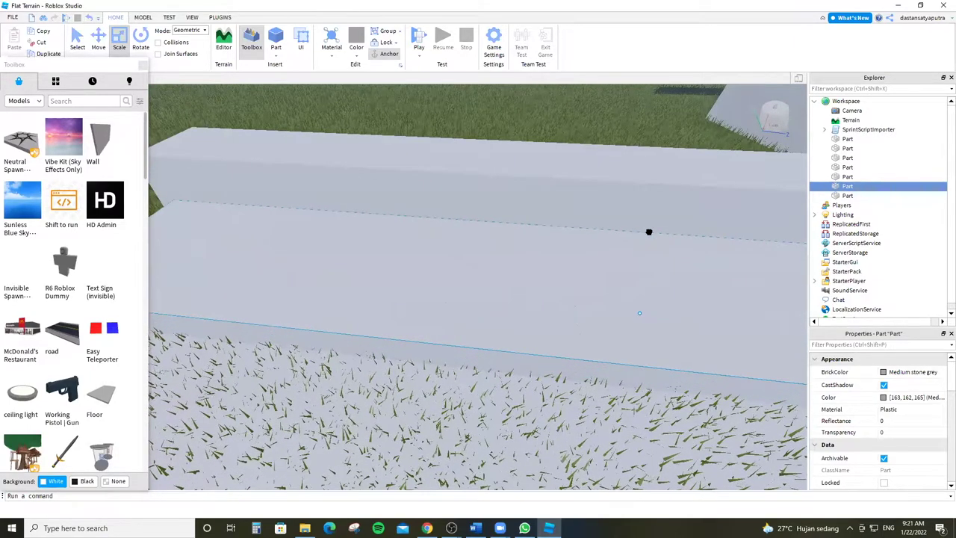
Increase the height of the third floor strip so it rises as a taller step behind the second strip.
right_drag(653, 183, 473, 153)
drag(472, 156, 472, 156)
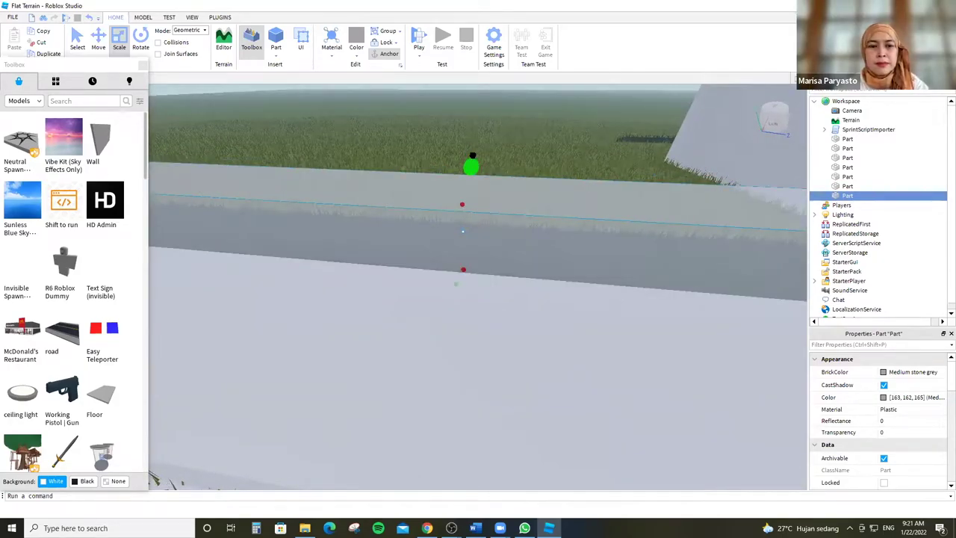
drag(544, 174, 550, 168)
Insert another "Floor" model and place it on the grass against the wall beside the third strip.
scroll(446, 313, down, 5)
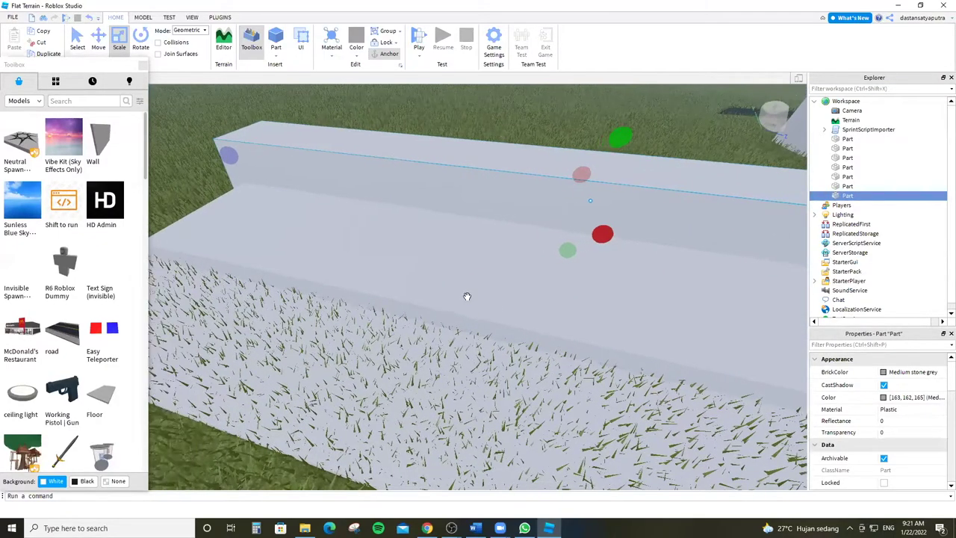
key(a)
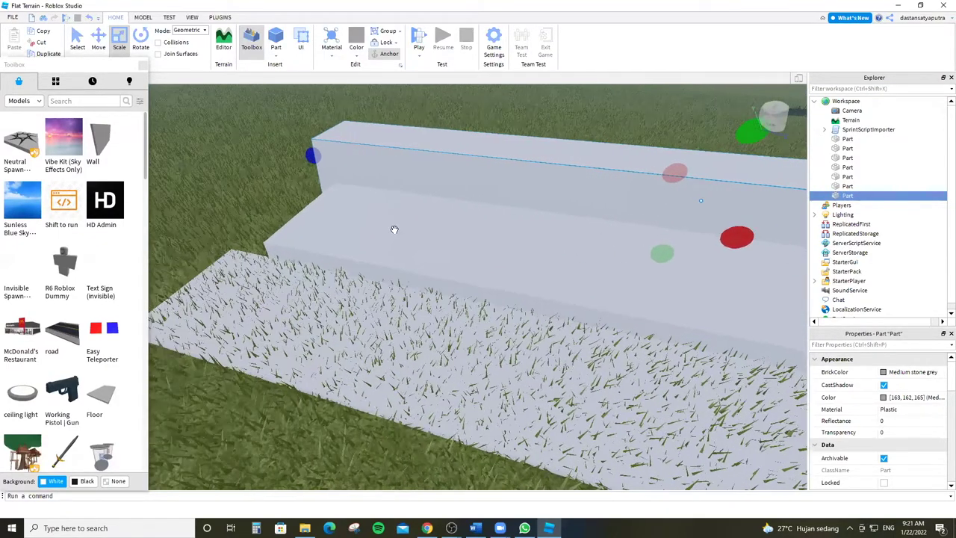
right_drag(403, 153, 354, 122)
scroll(495, 206, up, 3)
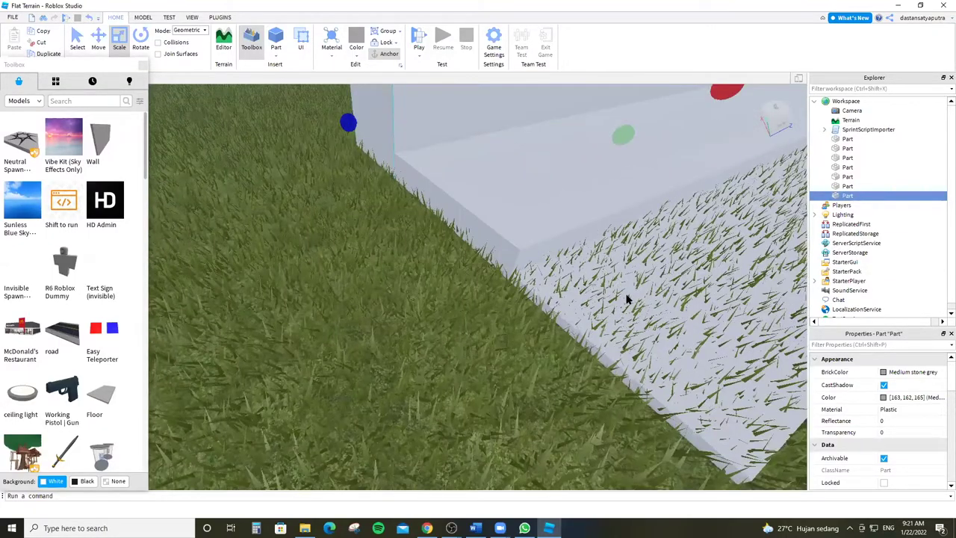
scroll(629, 299, down, 2)
scroll(555, 323, down, 3)
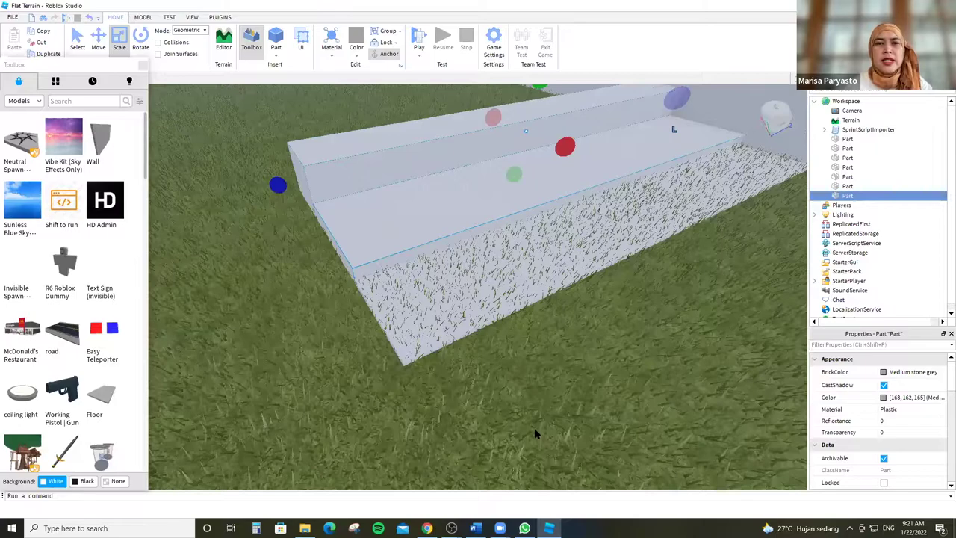
click(197, 252)
right_drag(196, 251, 197, 252)
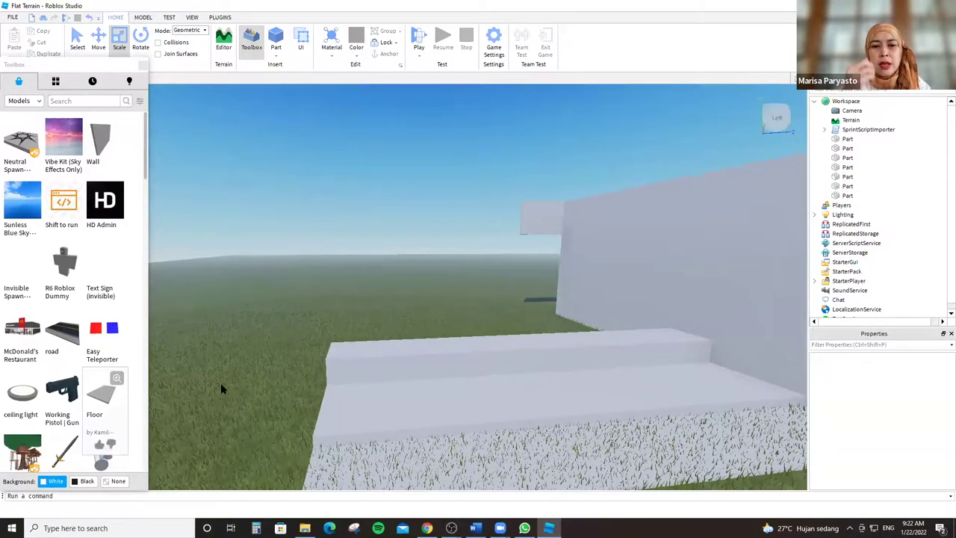
drag(222, 388, 380, 329)
scroll(451, 295, up, 10)
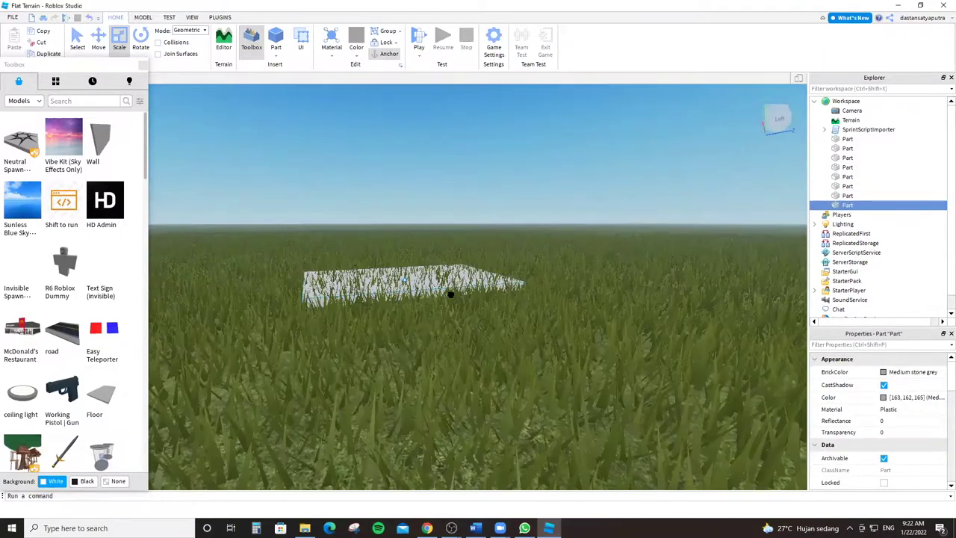
right_drag(401, 320, 480, 140)
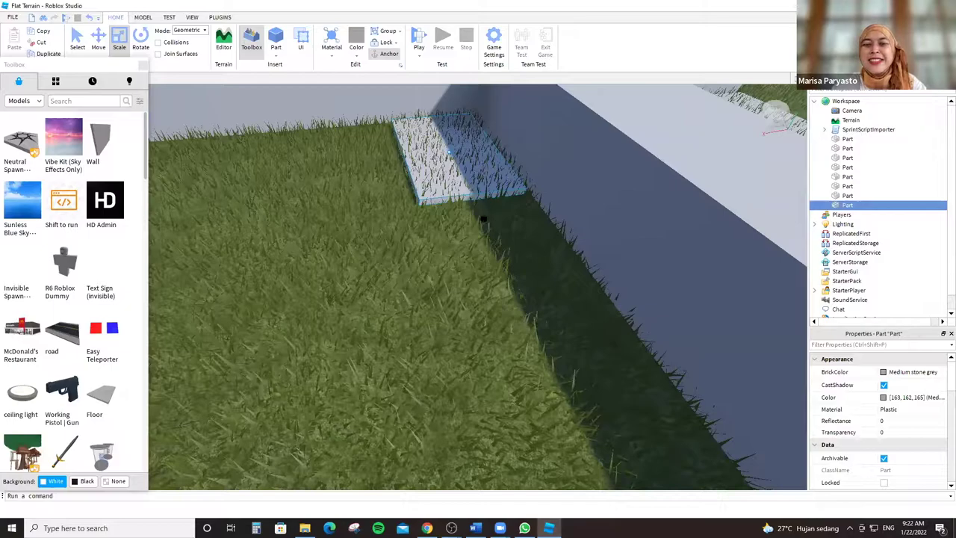
Stretch the new floor piece outward along the third strip and raise it to form the highest step.
scroll(486, 255, up, 5)
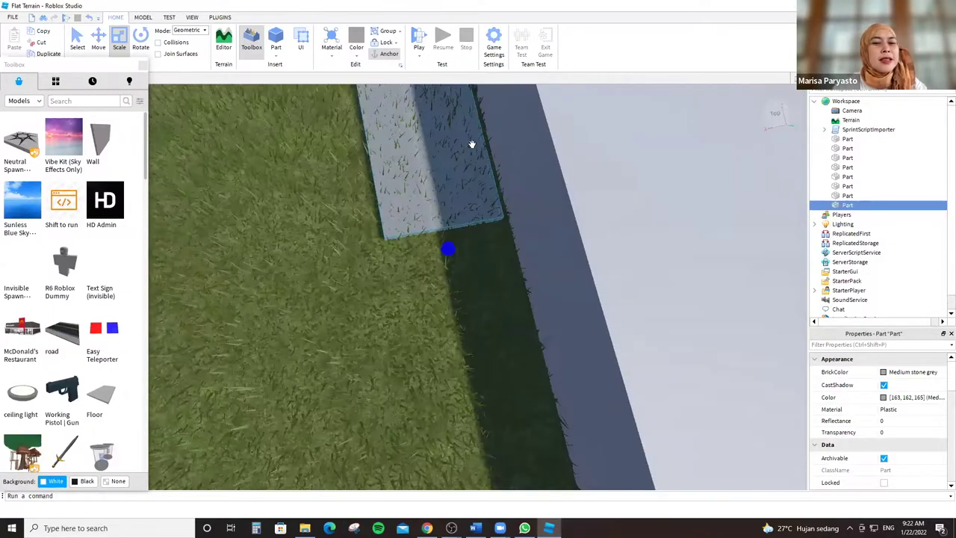
right_drag(474, 144, 439, 394)
drag(439, 394, 442, 391)
mouse_move(507, 341)
right_down()
mouse_move(525, 309)
mouse_move(512, 277)
mouse_move(471, 407)
mouse_move(491, 342)
right_up()
right_drag(506, 286, 524, 260)
key(w)
key(w)
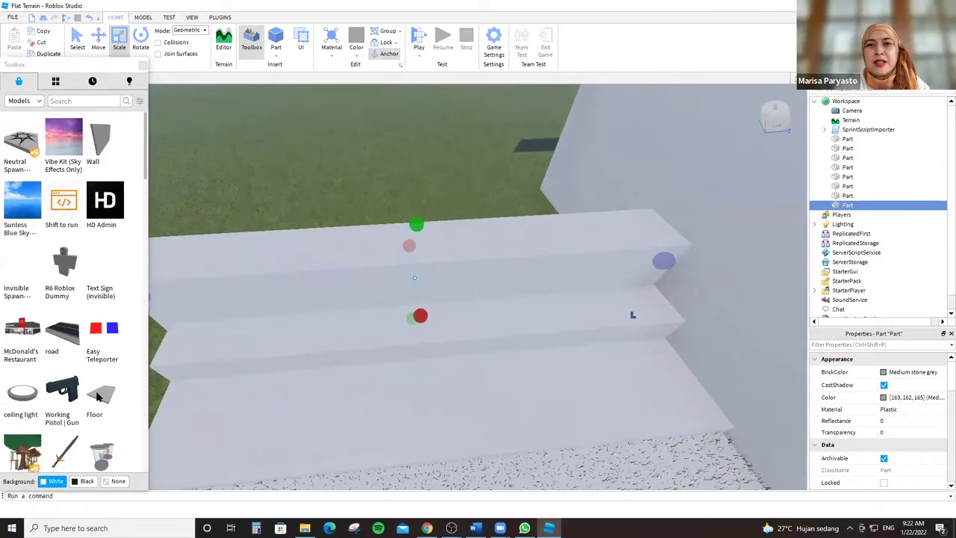
Move the small wall panel down from above the long wall and set it against that wall's outer end.
key(s)
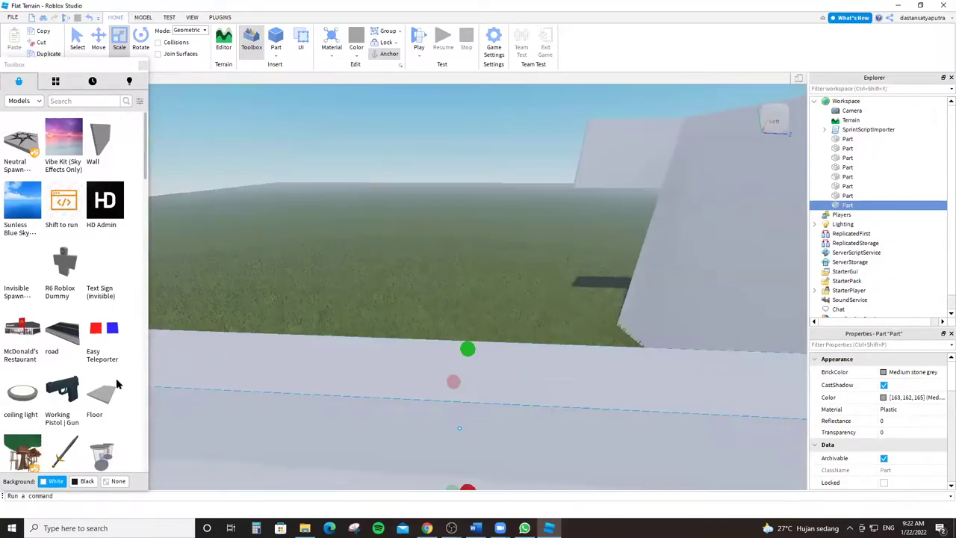
key(a)
key(w)
right_drag(363, 127, 488, 157)
key(s)
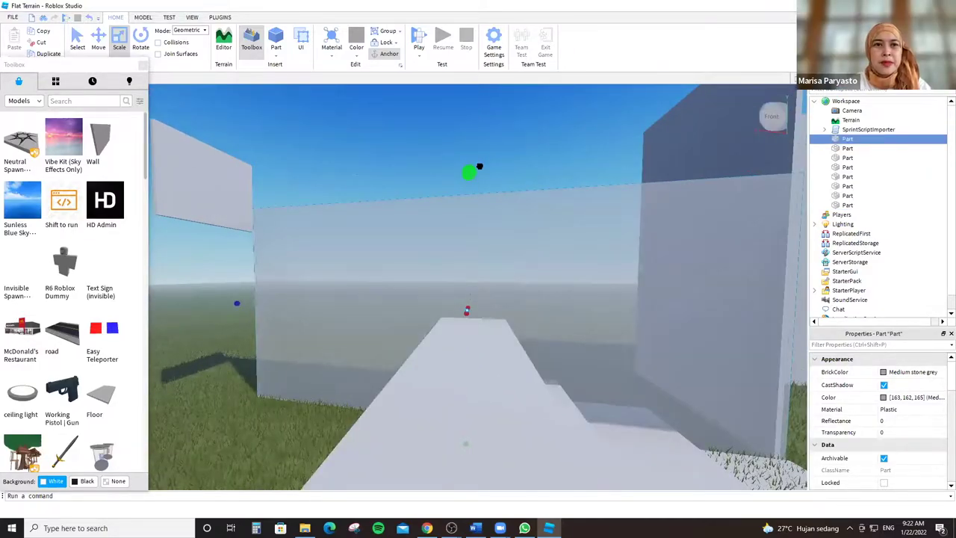
right_drag(199, 159, 321, 202)
click(322, 201)
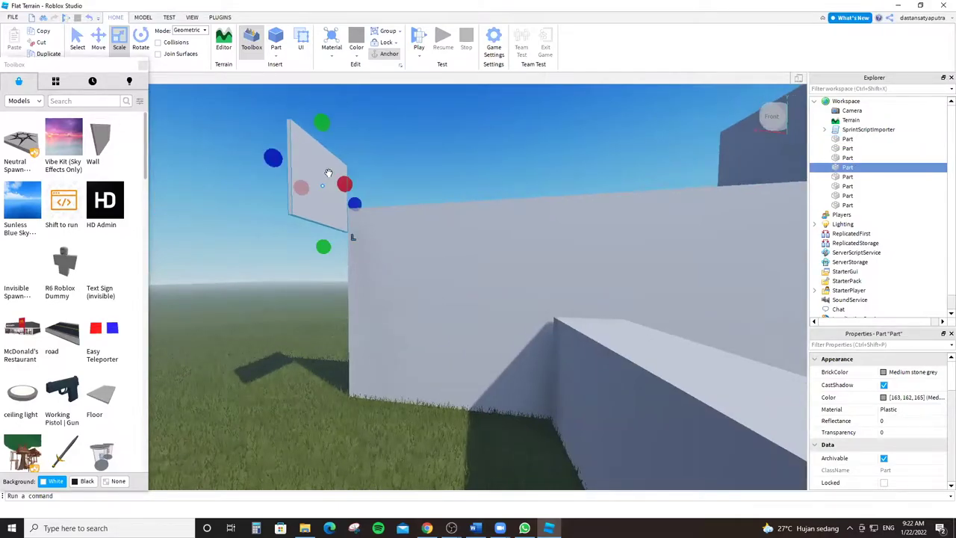
drag(364, 217, 386, 246)
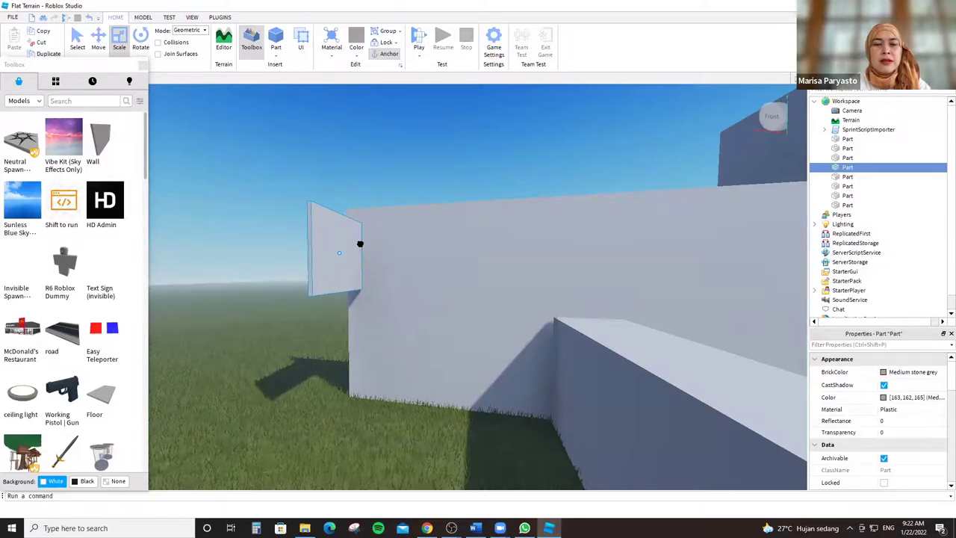
drag(357, 250, 352, 237)
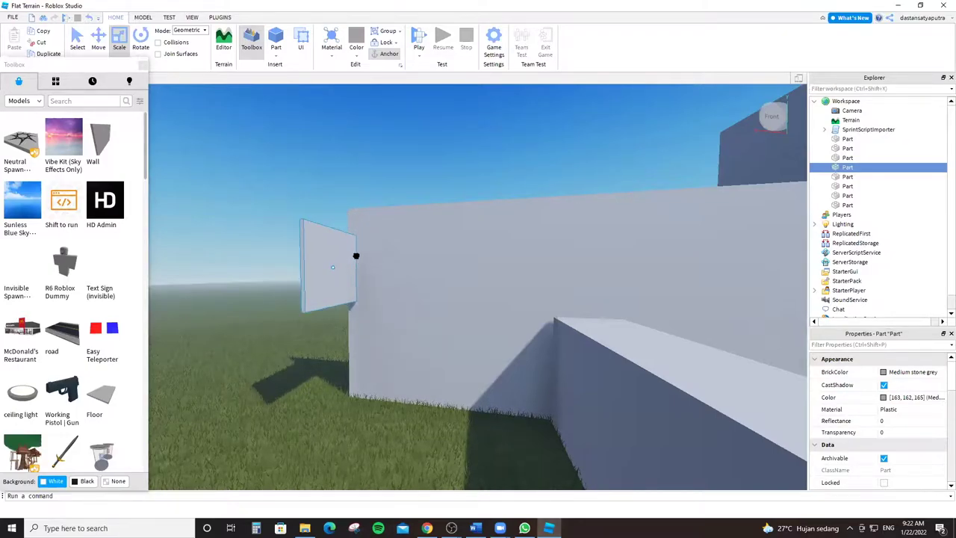
Reduce the height of the long wall until its top lines up with the small wall panel.
click(439, 212)
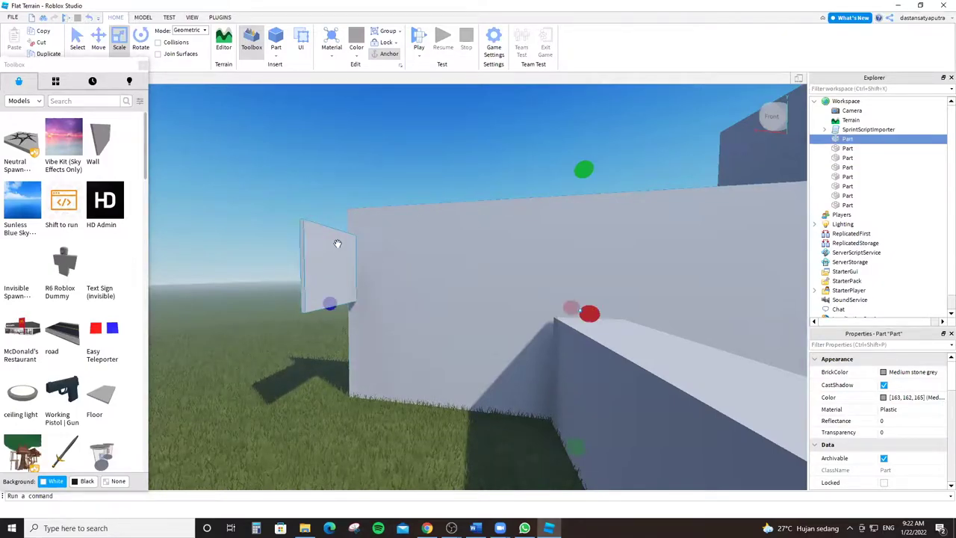
drag(587, 177, 589, 202)
right_drag(589, 200, 383, 307)
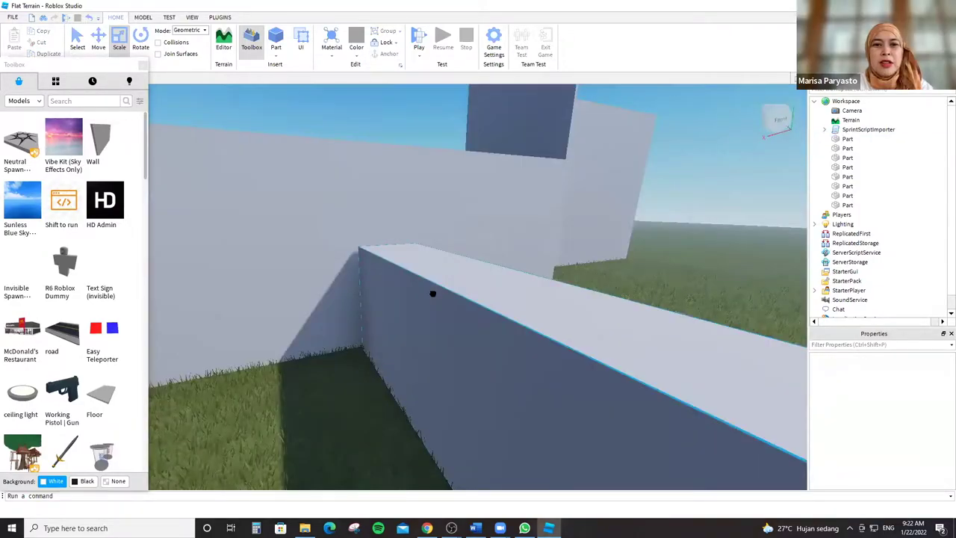
Widen the highest floor step outward over the grass until it reaches the wall panel at the long wall's end.
right_drag(433, 292, 456, 326)
click(416, 365)
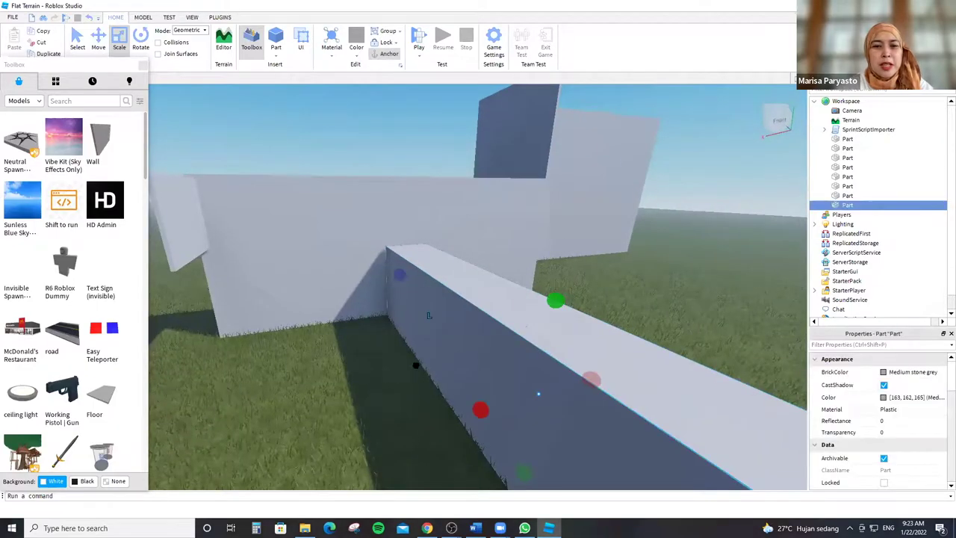
key(s)
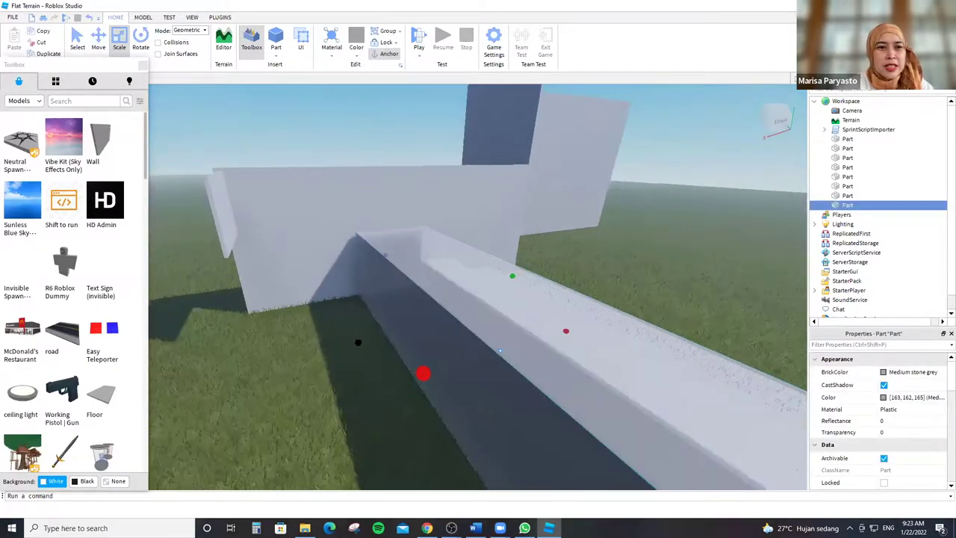
key(w)
key(a)
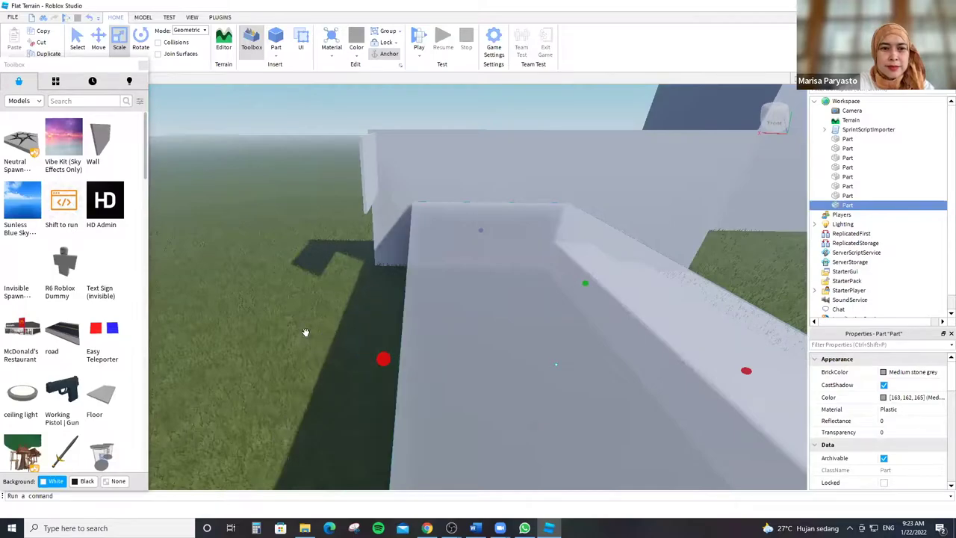
key(s)
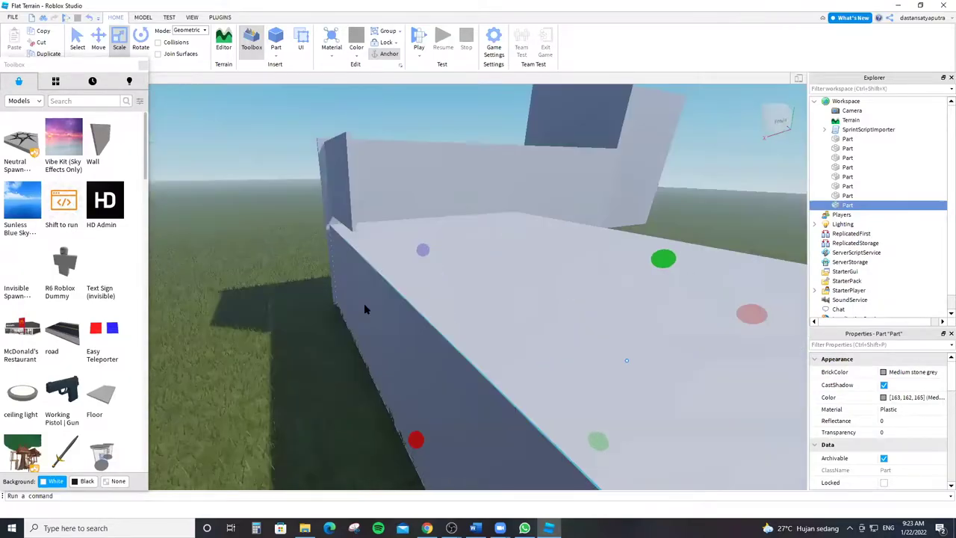
Increase the height of the small wall panel standing at the edge of the widened floor.
right_drag(363, 303, 467, 299)
click(467, 292)
scroll(468, 292, down, 3)
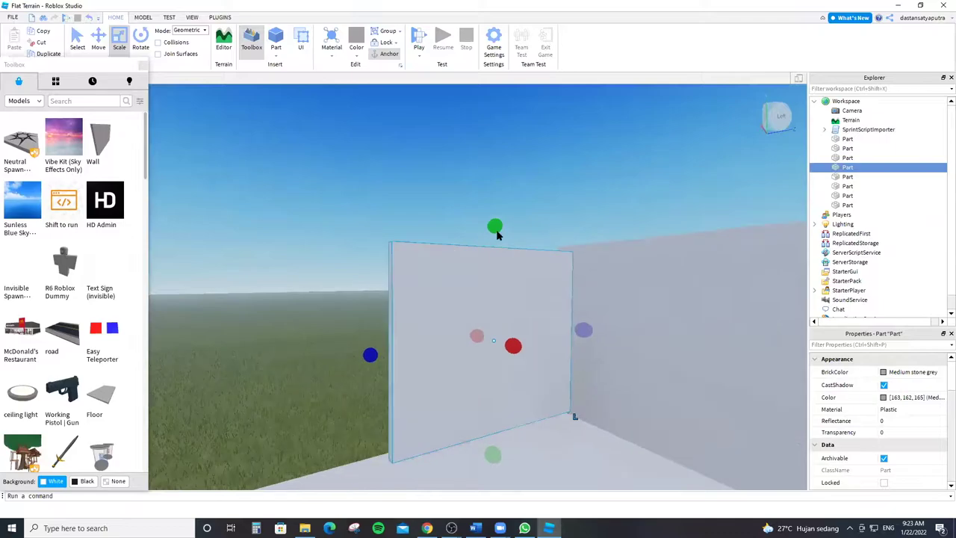
right_drag(496, 234, 469, 224)
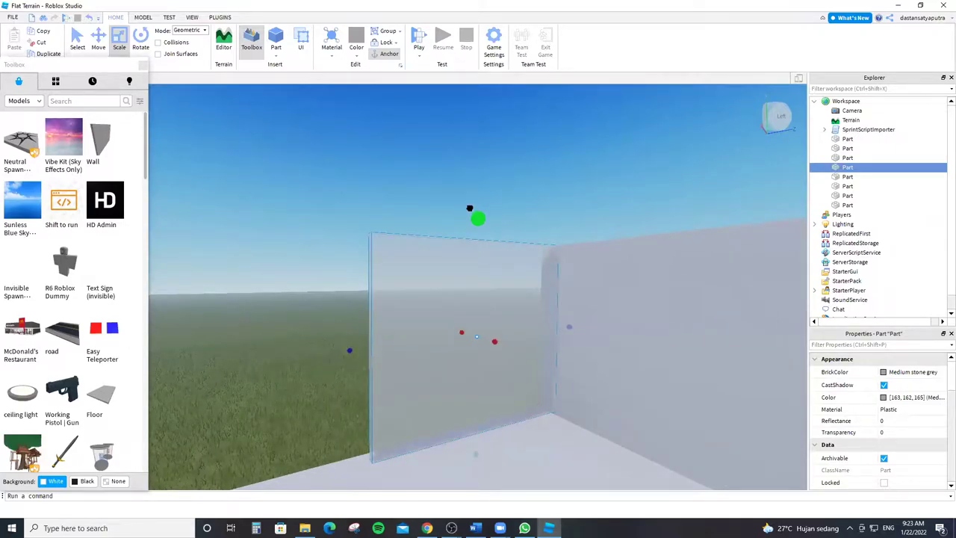
drag(466, 163, 514, 203)
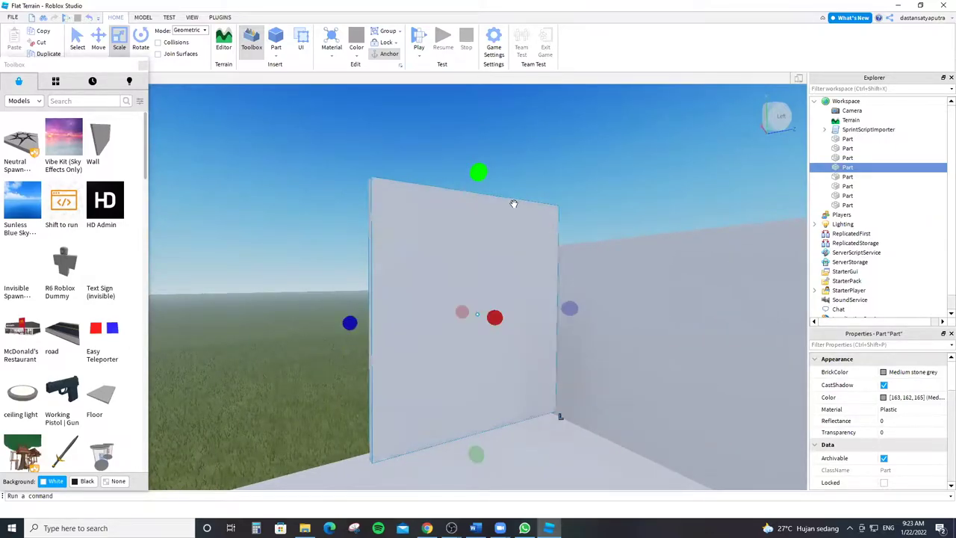
Raise the top of the long wall to match the height of the adjoining wall panel.
right_drag(480, 166, 622, 212)
click(622, 212)
drag(622, 211, 620, 157)
scroll(445, 175, down, 3)
right_drag(446, 174, 429, 214)
drag(429, 214, 429, 209)
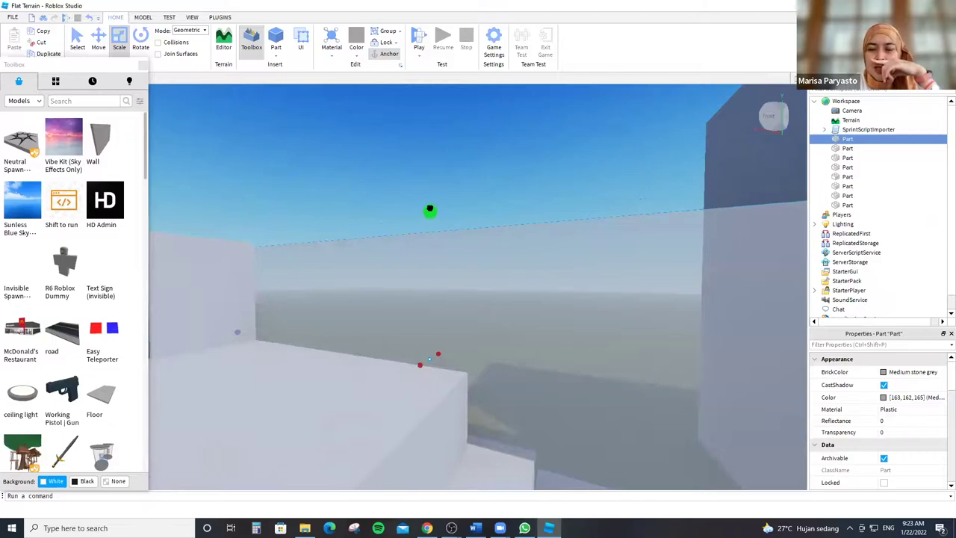
Extend the small wall panel further upward and raise the long wall until their top edges meet again.
right_drag(429, 206, 399, 173)
click(399, 173)
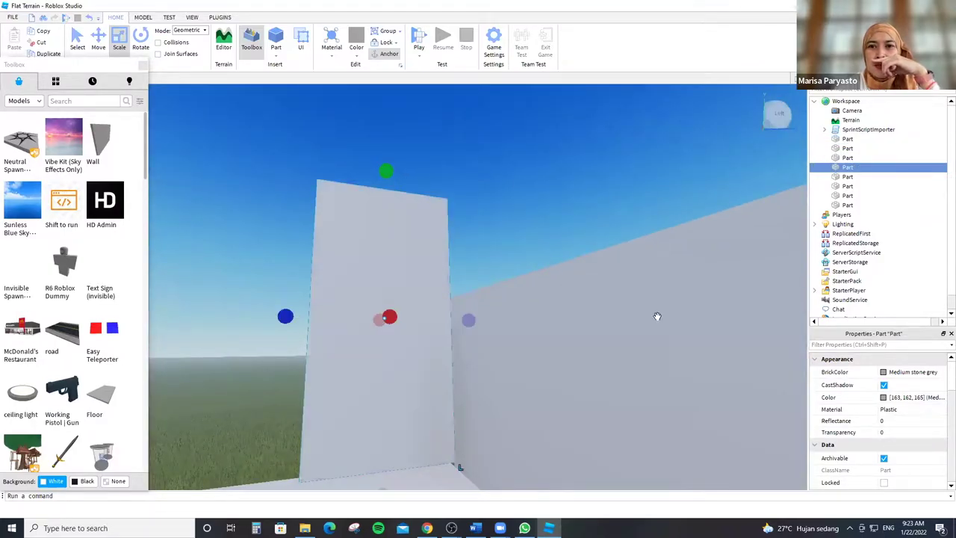
click(655, 314)
scroll(652, 301, up, 5)
right_drag(542, 249, 524, 200)
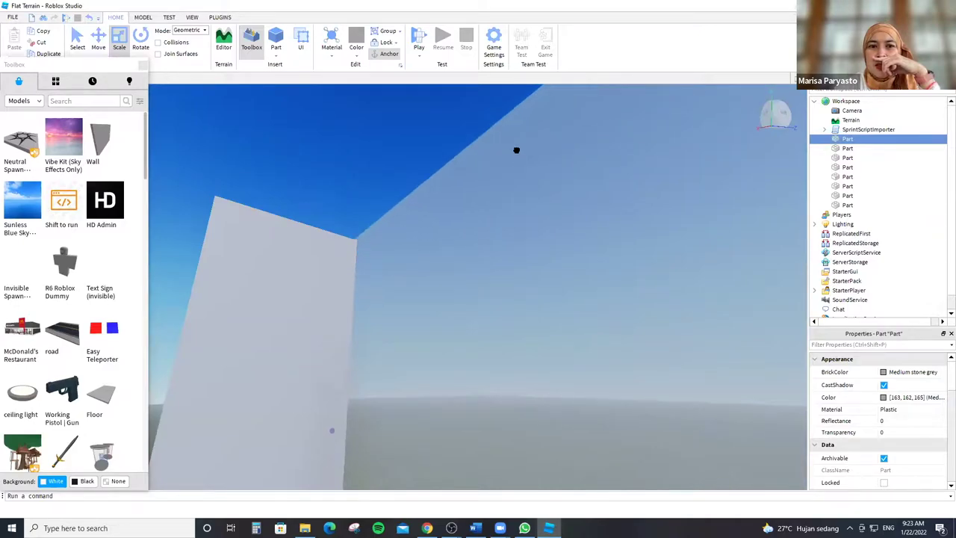
right_drag(517, 155, 516, 155)
Extend the lower step toward the middle step to close the gap along their long edges.
right_drag(383, 176, 510, 290)
mouse_move(503, 327)
right_down()
mouse_move(428, 345)
mouse_move(519, 328)
right_up()
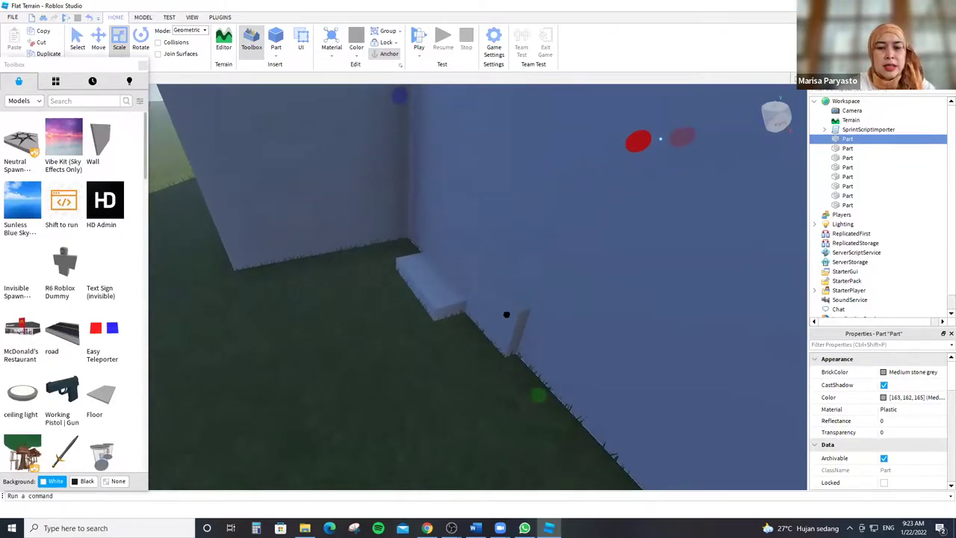
click(538, 276)
key(f)
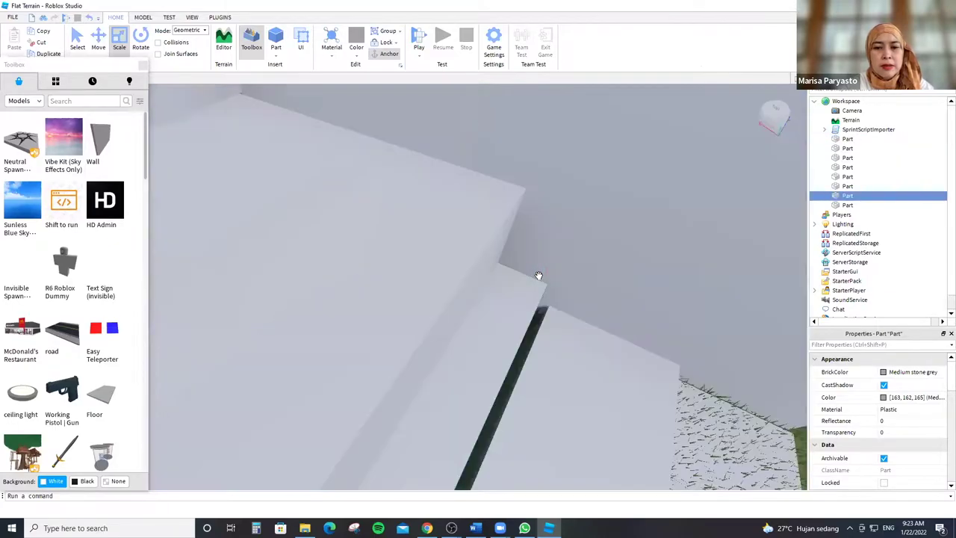
right_drag(506, 292, 451, 283)
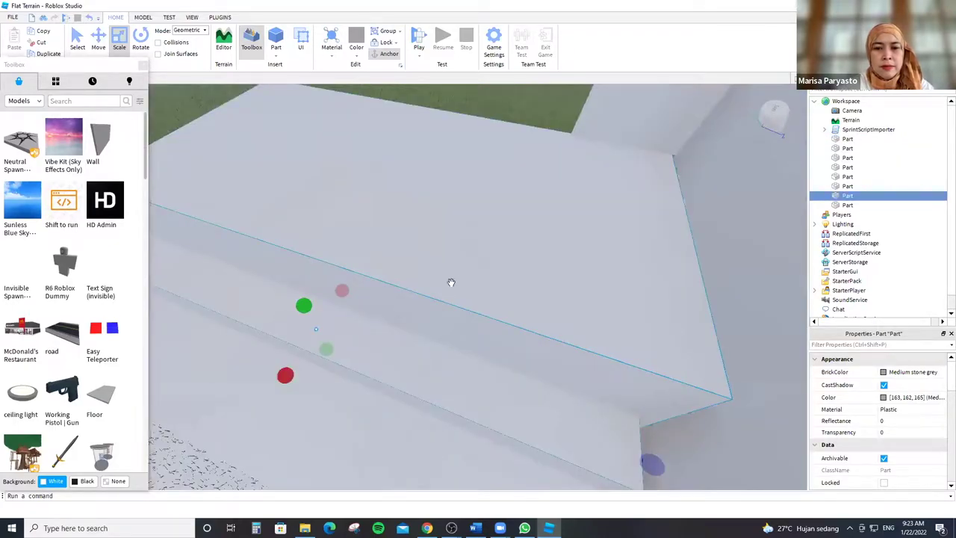
right_drag(441, 373, 447, 363)
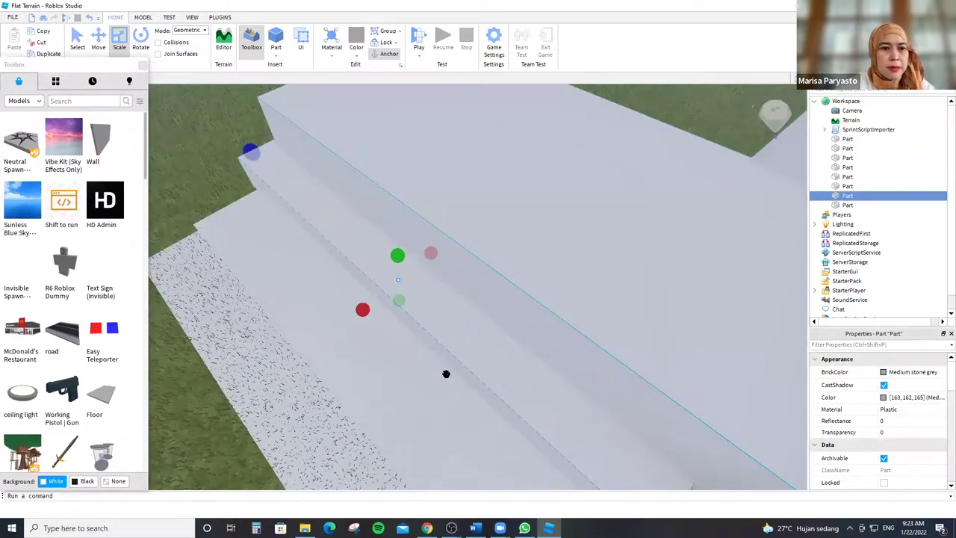
right_drag(363, 378, 532, 391)
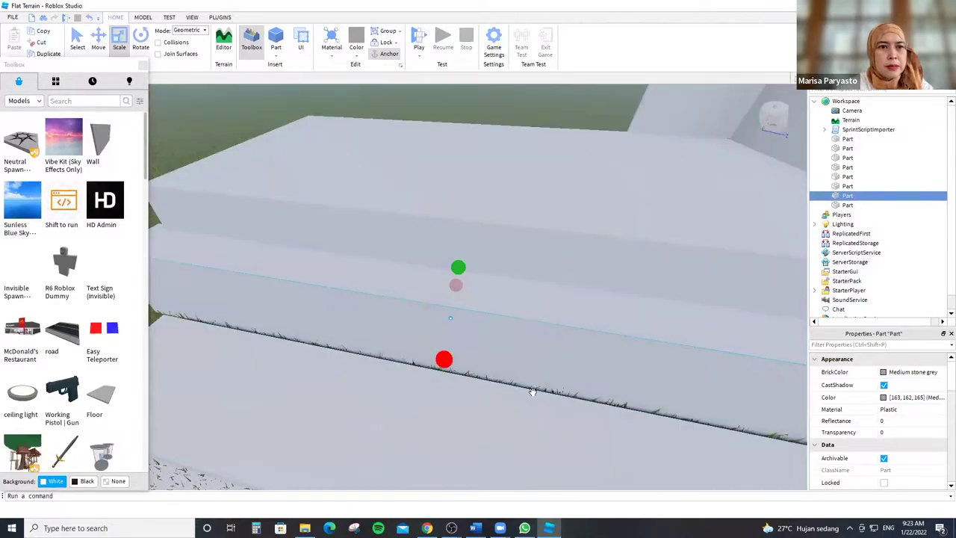
scroll(214, 309, down, 3)
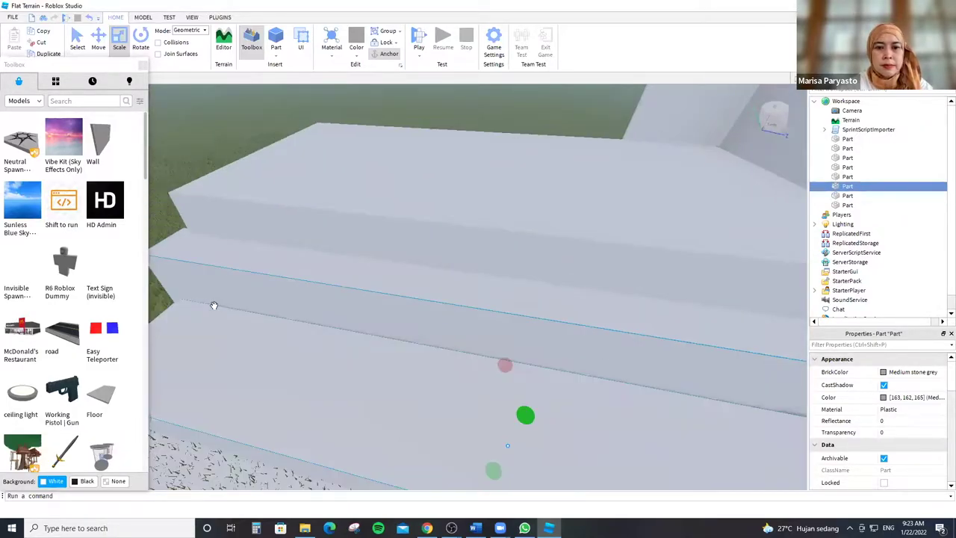
scroll(213, 306, down, 1)
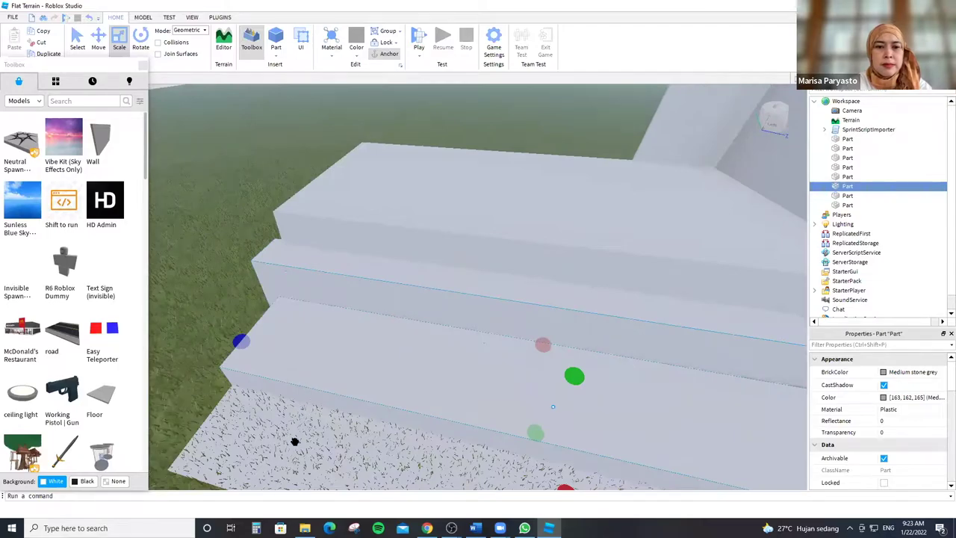
Shorten the outer end of the middle step until it lines up with the neighbouring floor pieces.
right_drag(367, 401, 343, 386)
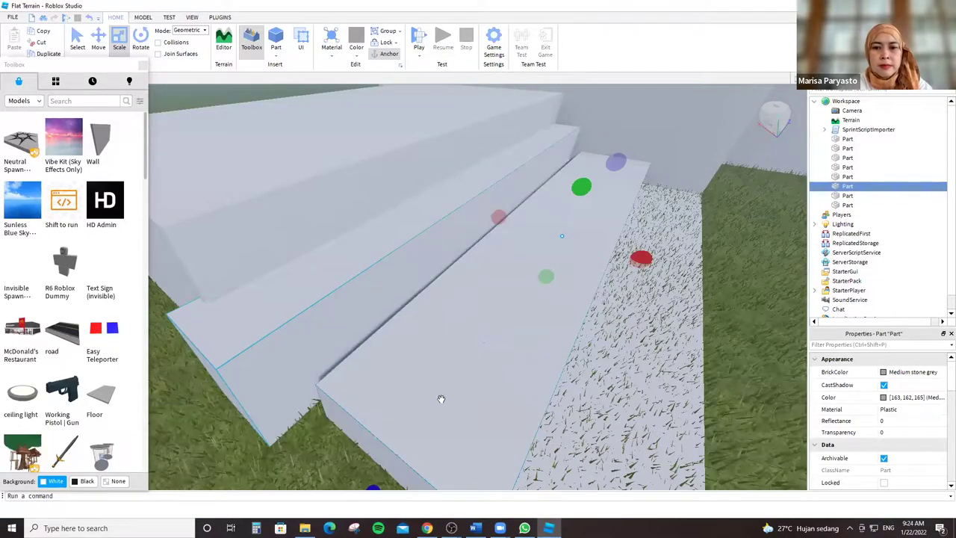
right_drag(494, 402, 492, 206)
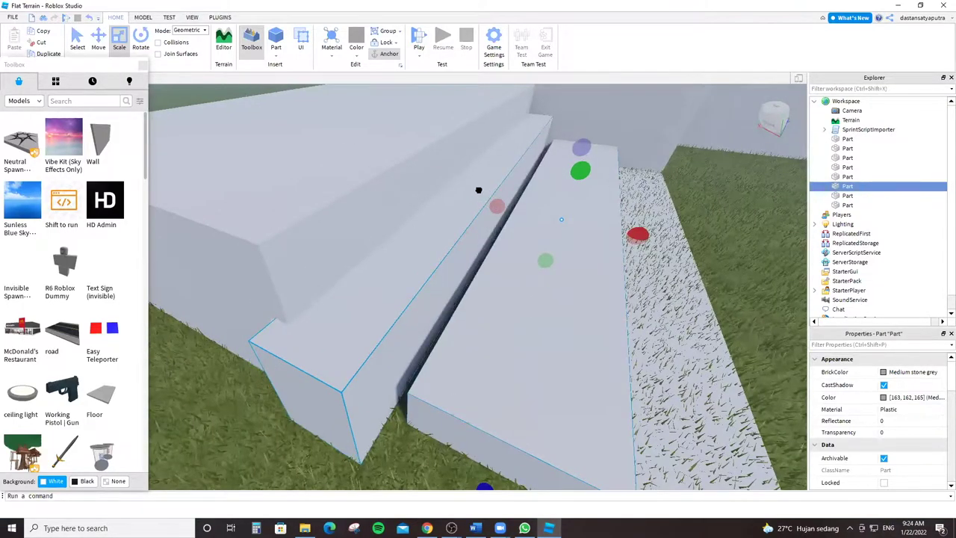
click(480, 191)
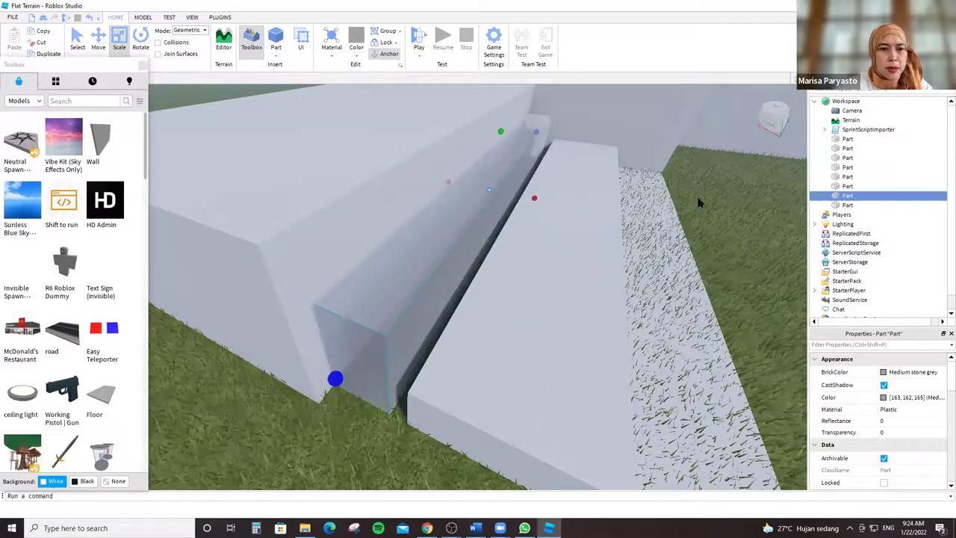
Stretch the top floor's inner end to the long wall to close the gap between them.
right_drag(699, 202, 625, 224)
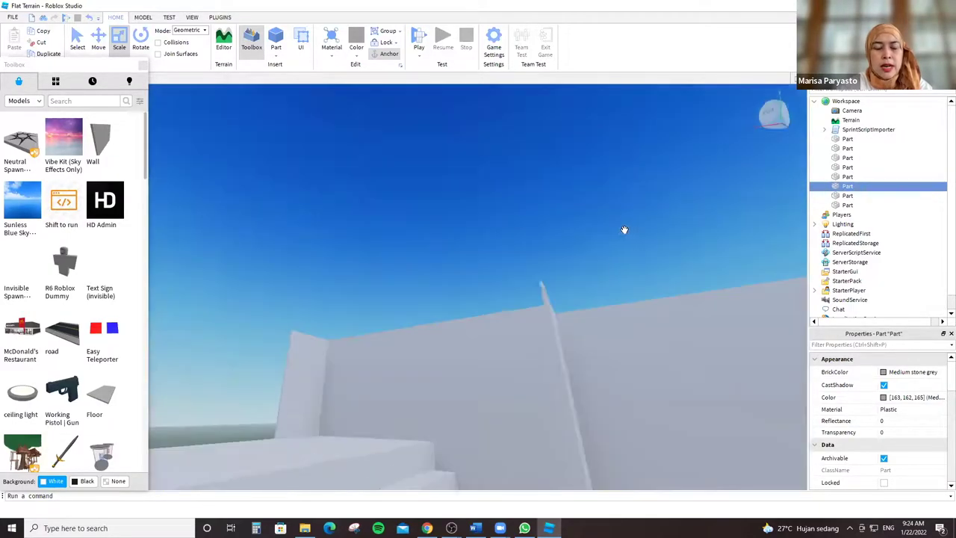
click(624, 224)
right_drag(239, 276, 265, 371)
scroll(447, 306, up, 3)
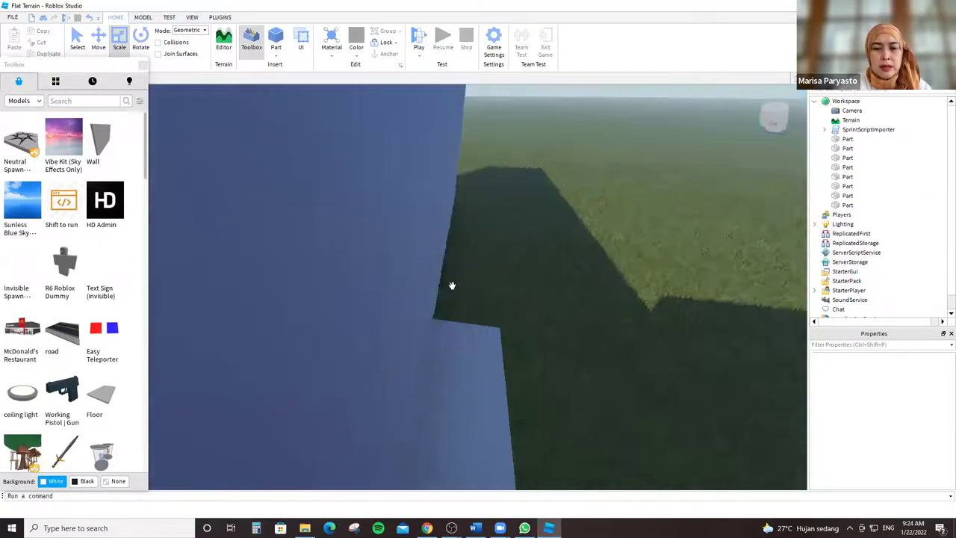
click(459, 286)
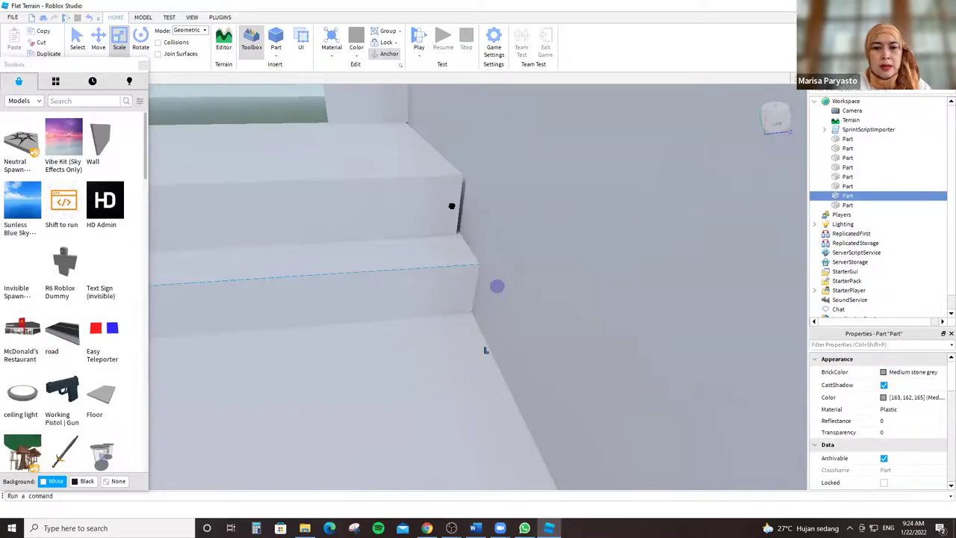
drag(473, 201, 583, 237)
right_drag(584, 238, 273, 310)
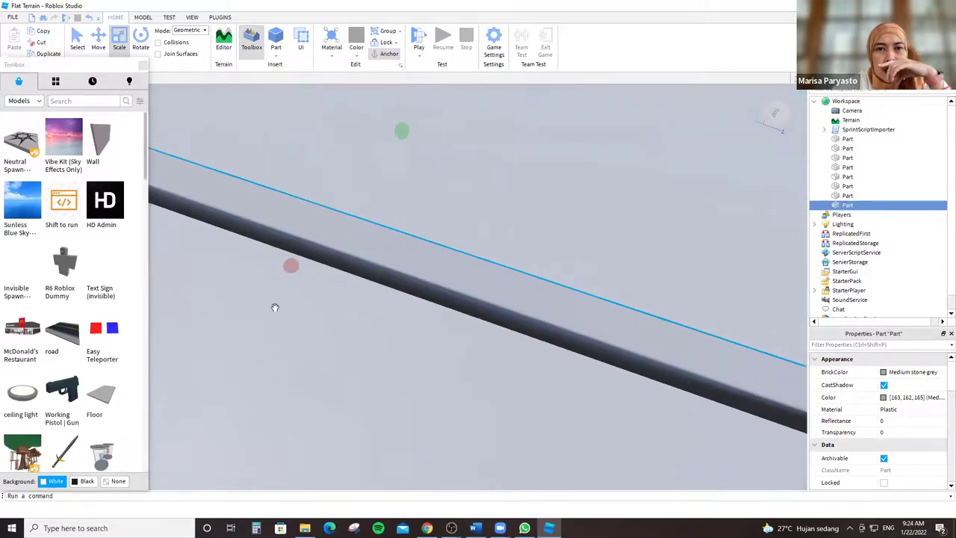
scroll(411, 252, up, 5)
scroll(411, 251, down, 6)
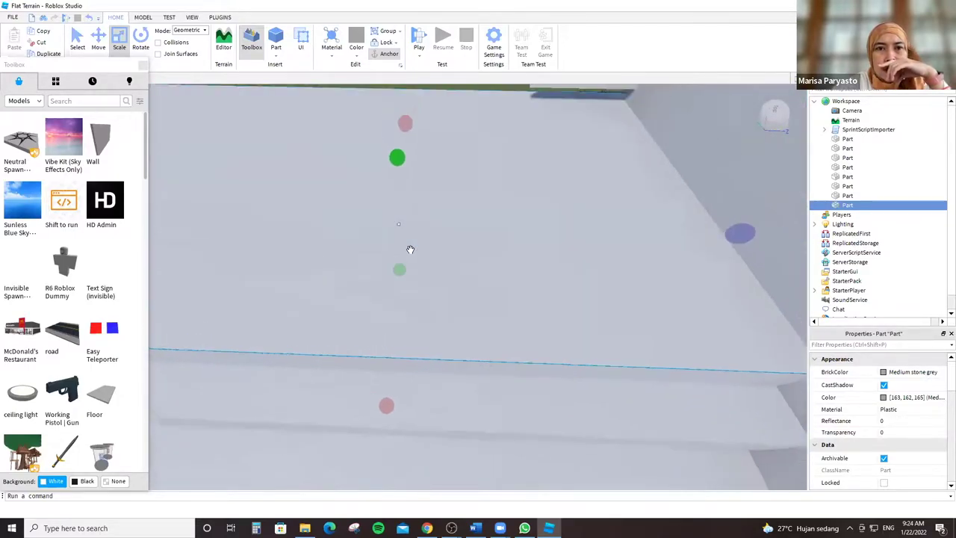
scroll(412, 254, down, 2)
Insert a new floor piece and lay it on the grass beside the outer ends of the steps.
right_drag(435, 259, 137, 322)
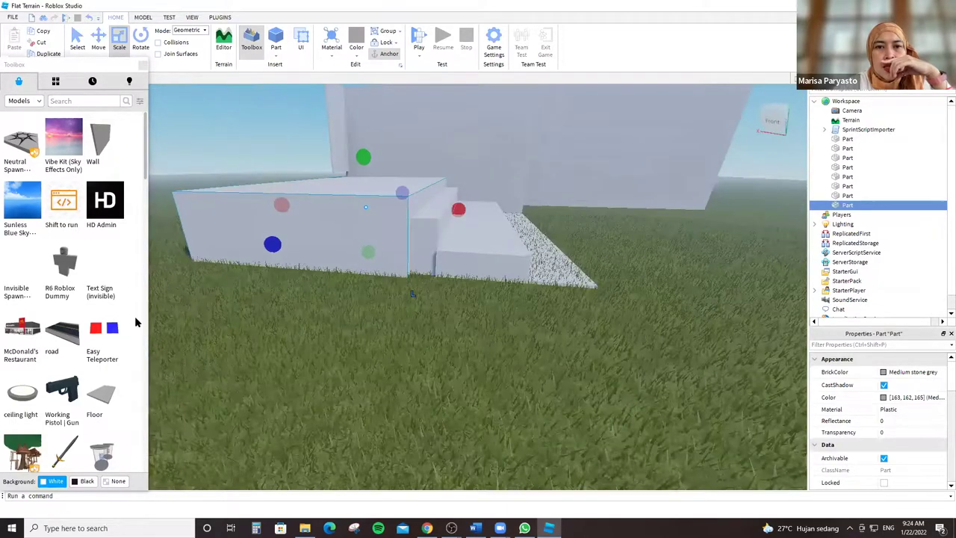
key(d)
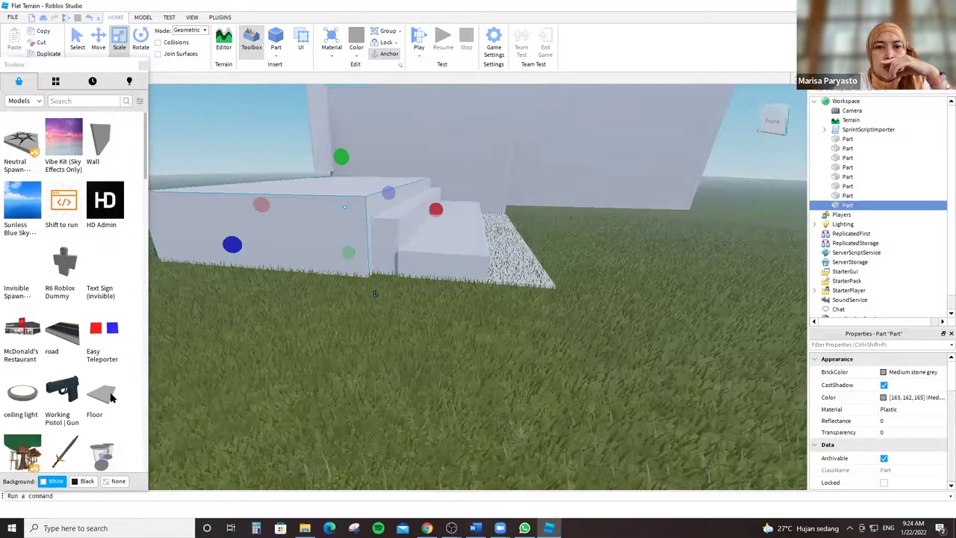
key(ctrl+d)
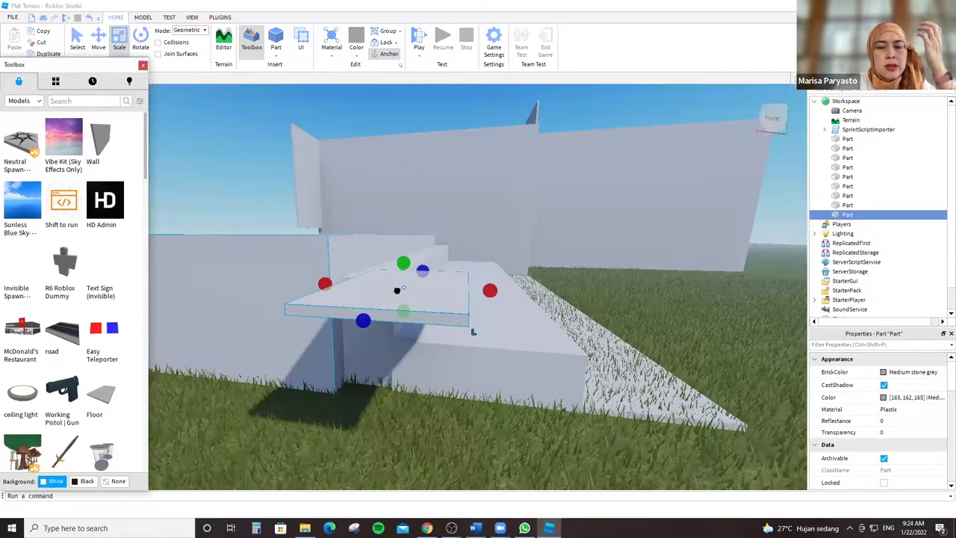
drag(301, 299, 277, 348)
scroll(280, 353, up, 3)
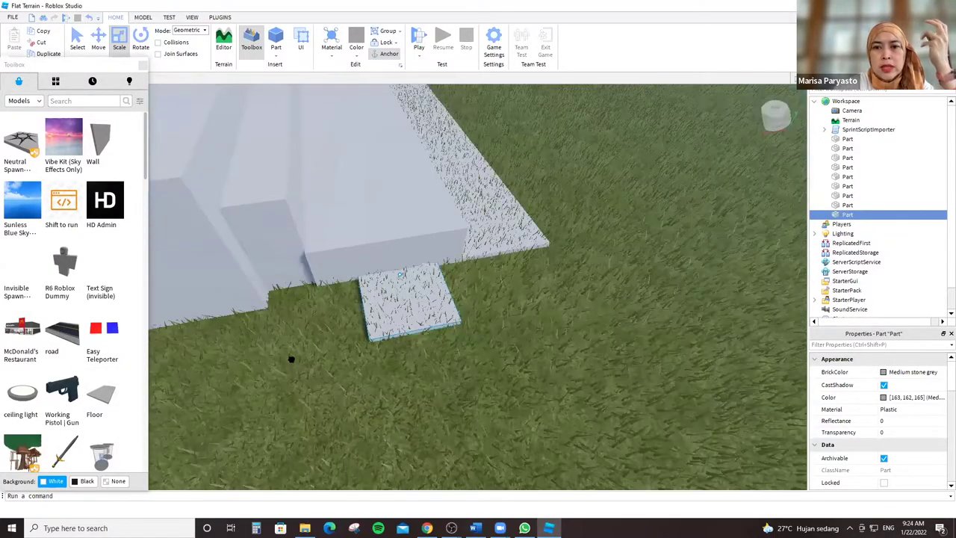
Stretch the new floor piece in length and width into a large slab over the grass.
key(w)
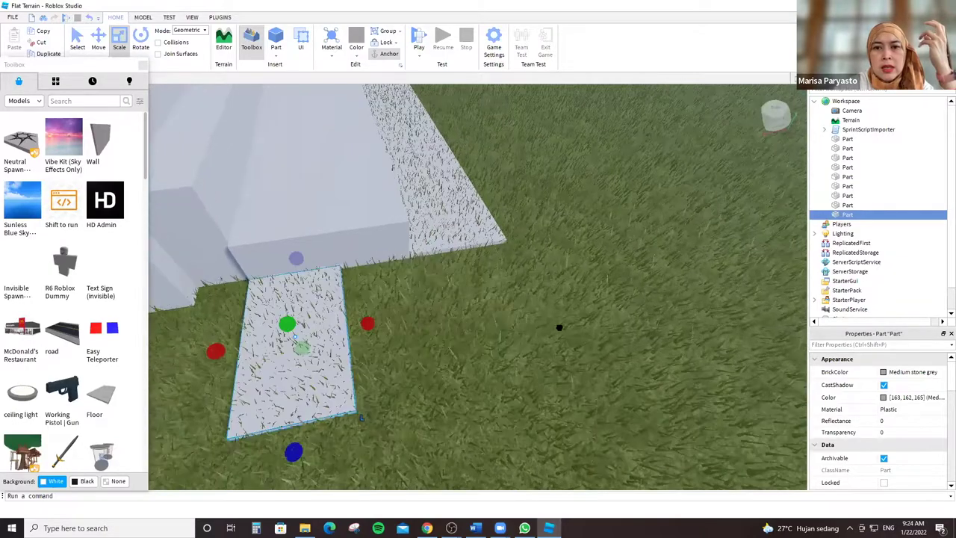
drag(573, 325, 528, 303)
right_drag(453, 177, 442, 129)
right_drag(436, 217, 500, 247)
right_drag(566, 126, 552, 223)
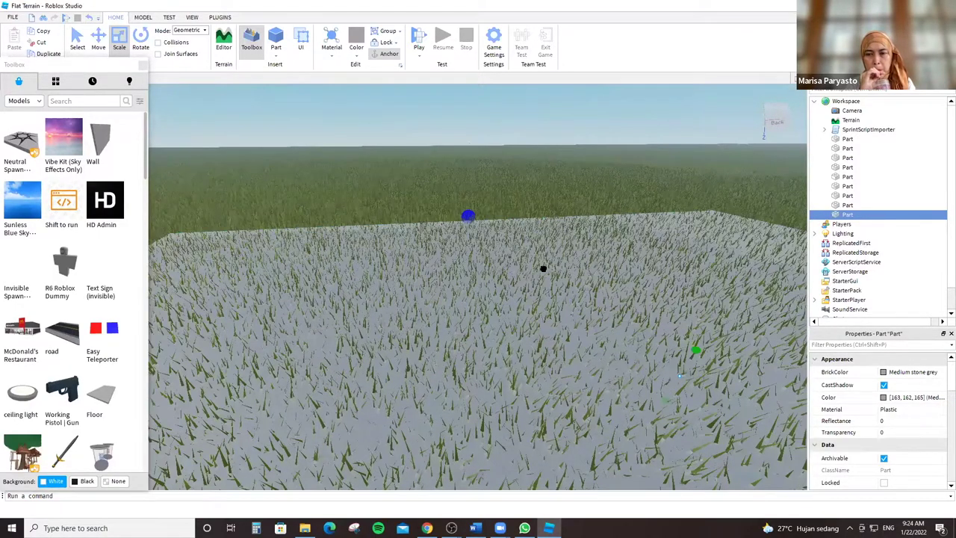
right_drag(543, 269, 339, 222)
right_drag(336, 177, 336, 178)
right_drag(339, 224, 354, 216)
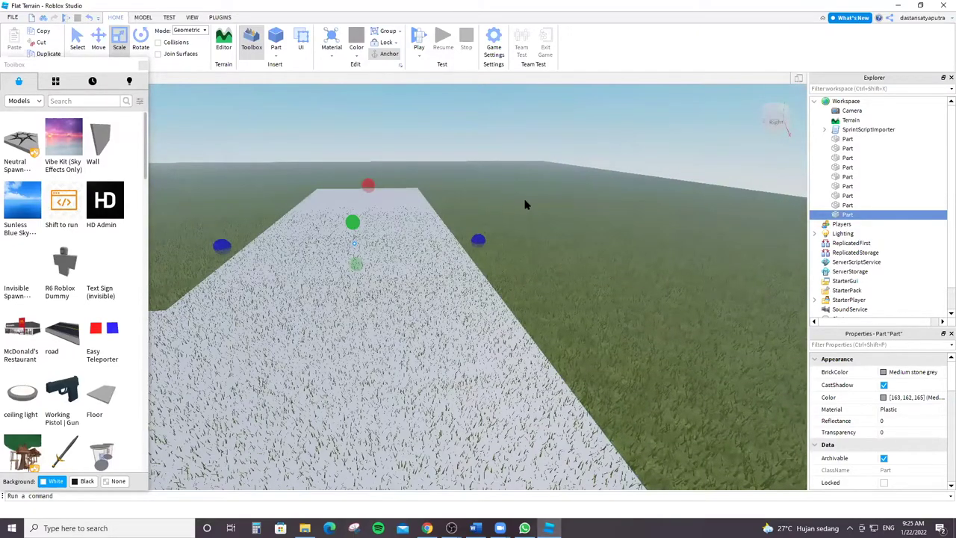
Raise the top of the large slab above the grass to form a thick platform beside the steps.
scroll(525, 204, up, 10)
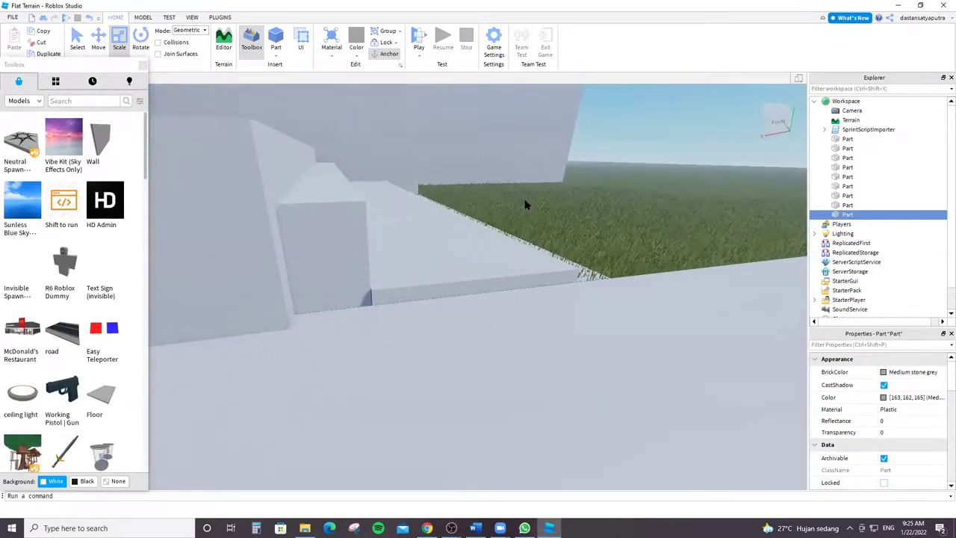
scroll(524, 204, up, 8)
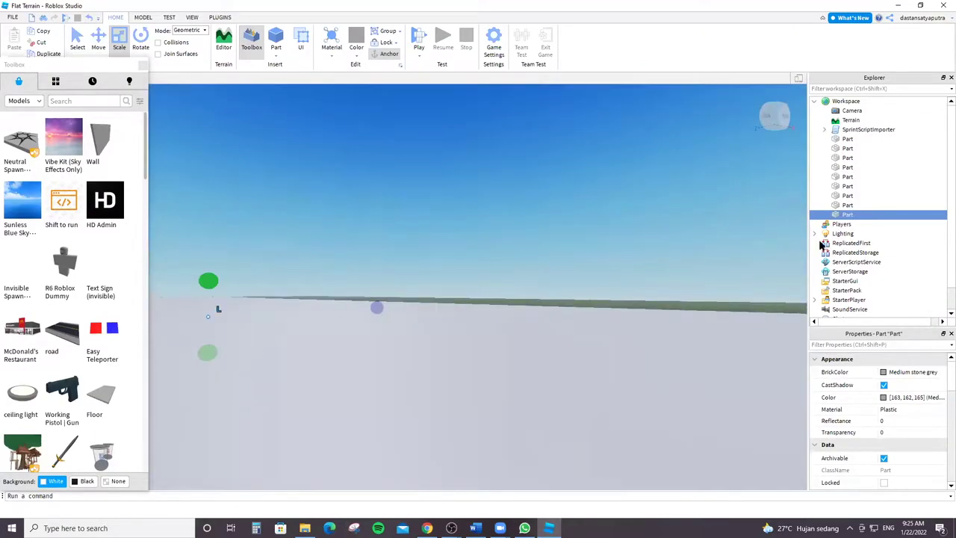
right_drag(632, 227, 633, 222)
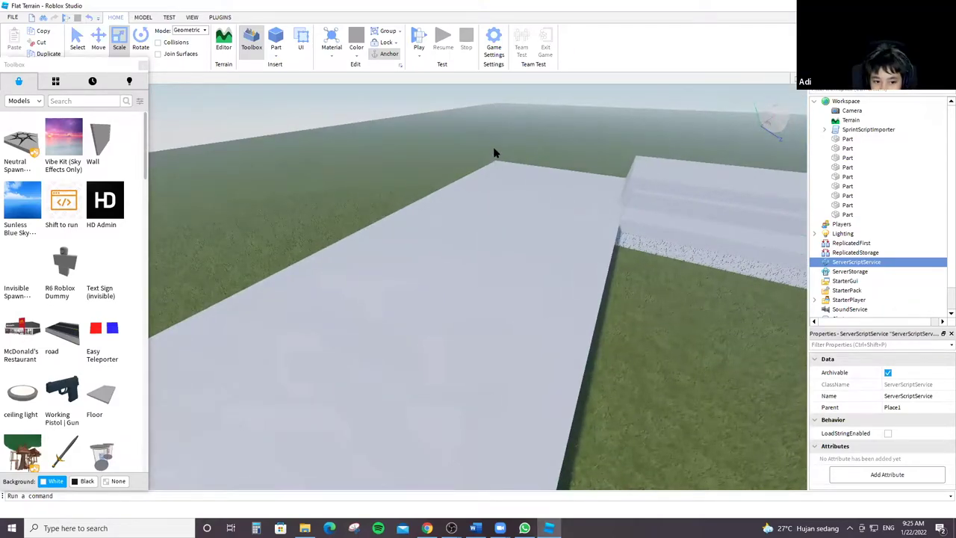
right_drag(507, 130, 507, 127)
key(w)
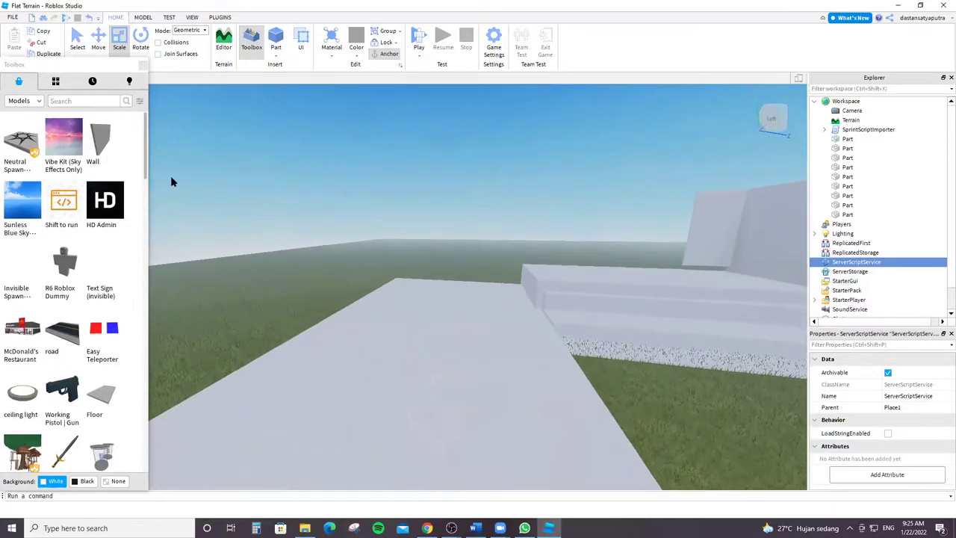
Add a wall panel at the corner of the large platform and stretch it along the platform's outer edge.
key(ctrl+v)
right_drag(455, 259, 438, 183)
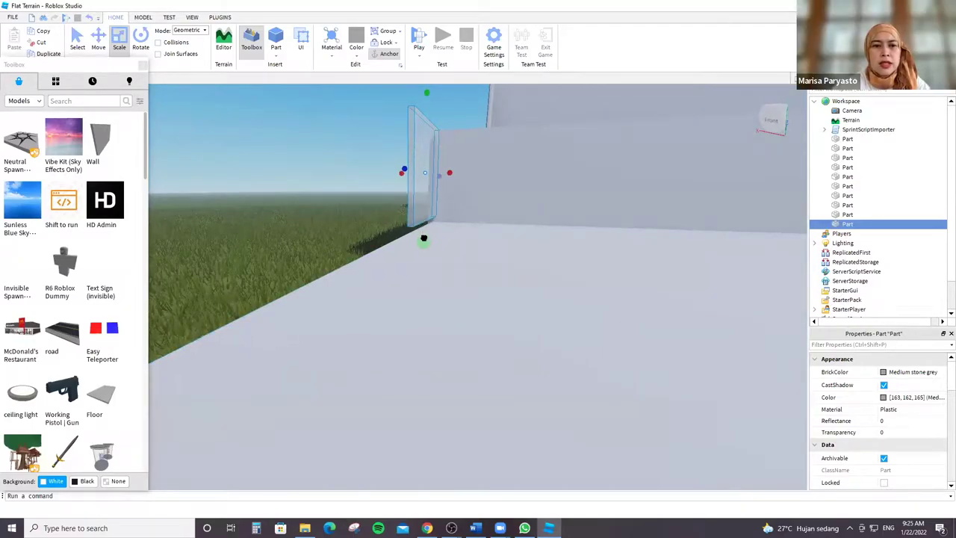
key(a)
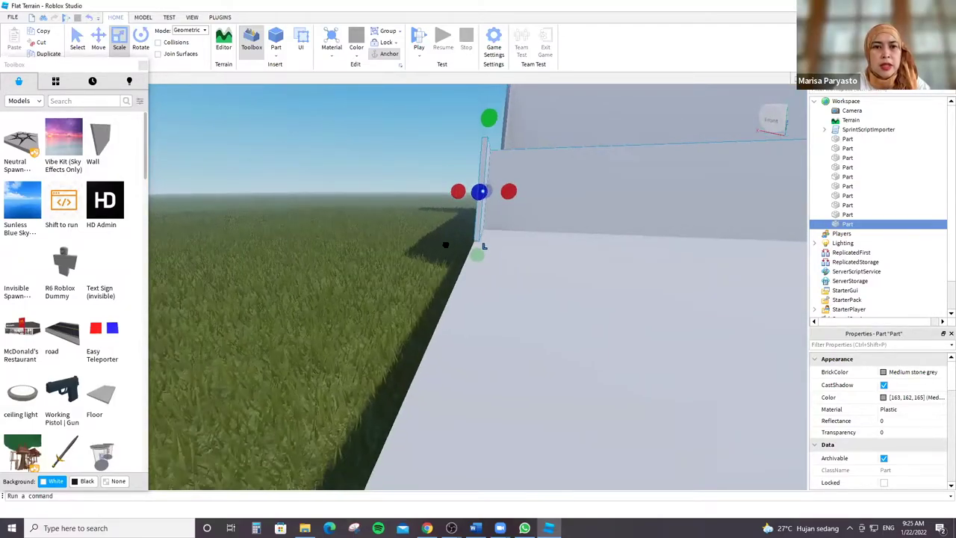
right_drag(444, 247, 416, 285)
key(s)
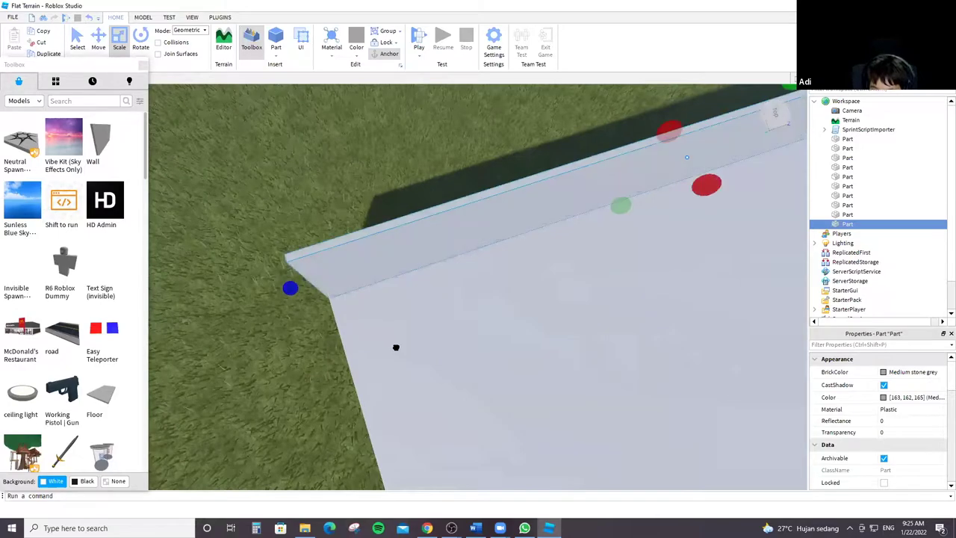
Add a second wall panel and position it along the adjoining edge of the large platform.
key(ctrl+d)
right_drag(392, 344, 414, 234)
drag(546, 143, 525, 256)
right_drag(661, 281, 659, 280)
Increase the height of the second wall so it stands well above the platform.
right_drag(503, 374, 535, 334)
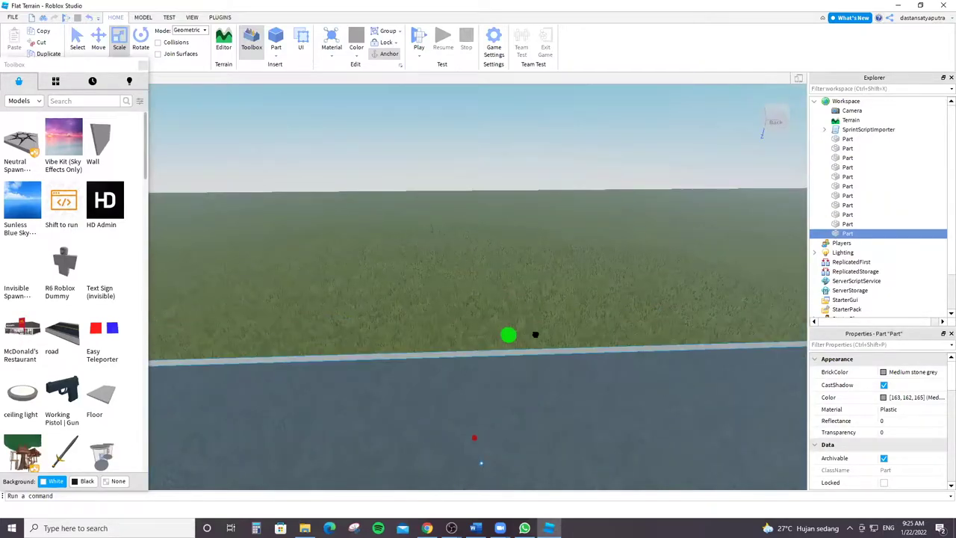
scroll(535, 334, down, 2)
scroll(534, 334, down, 3)
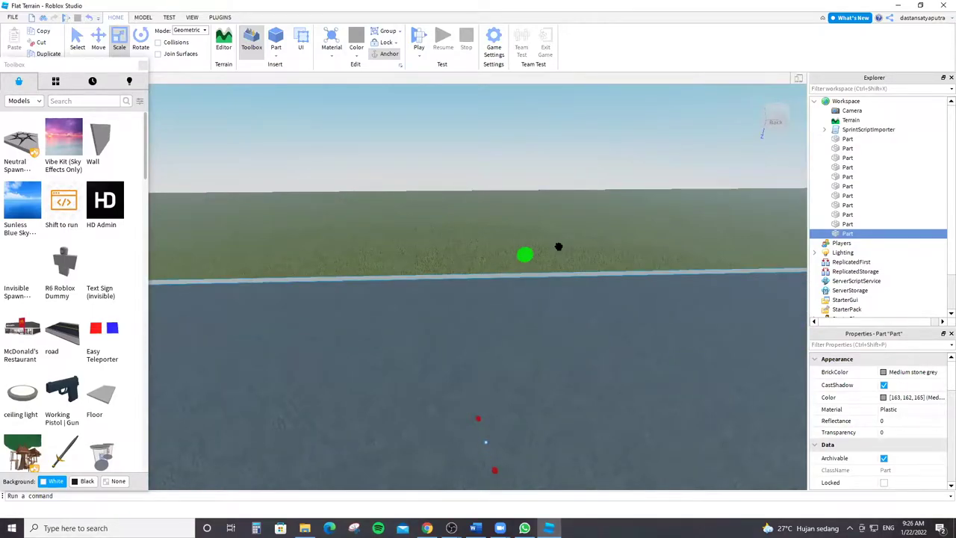
scroll(560, 247, up, 10)
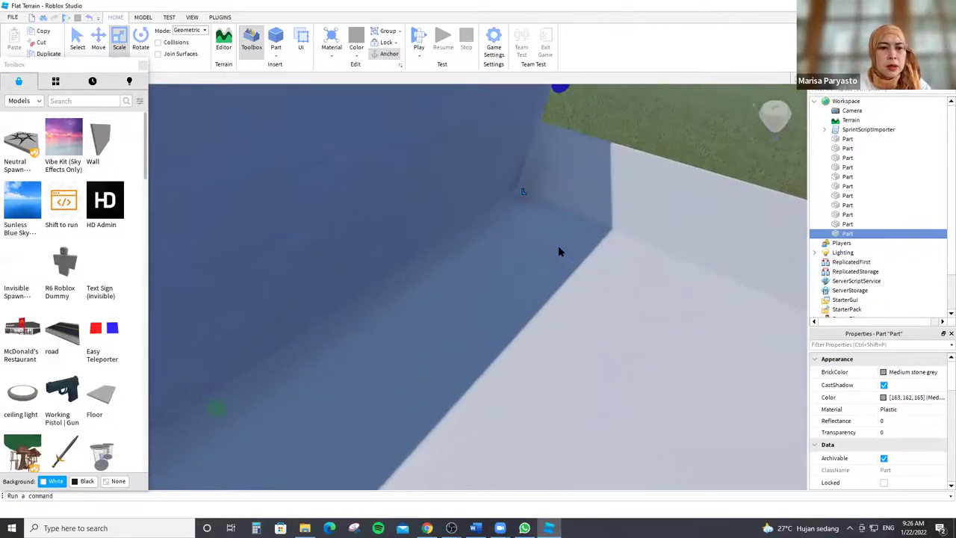
Search the Toolbox models for leaderboard and look over the donation and money leaderboard models.
right_drag(558, 251, 532, 323)
scroll(532, 329, up, 5)
right_drag(527, 365, 527, 257)
click(471, 339)
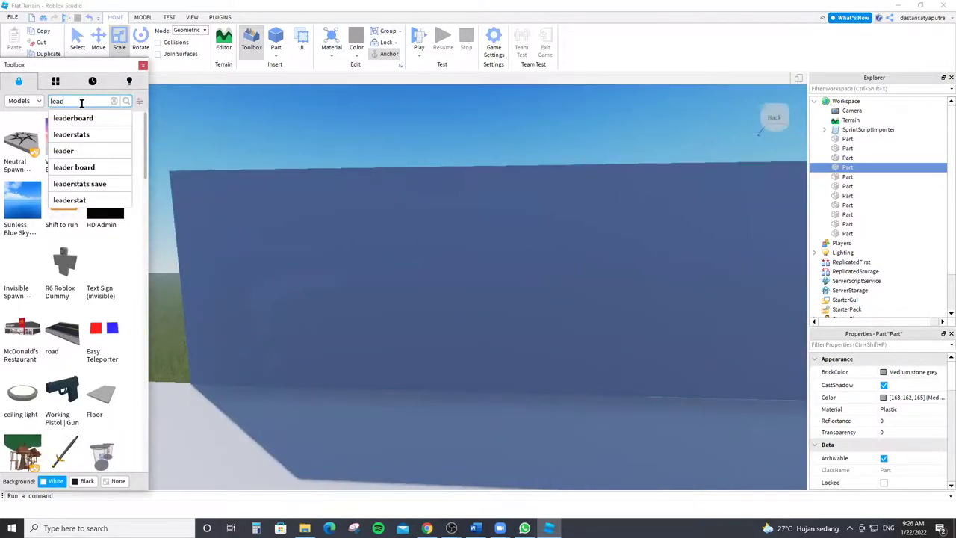
click(86, 118)
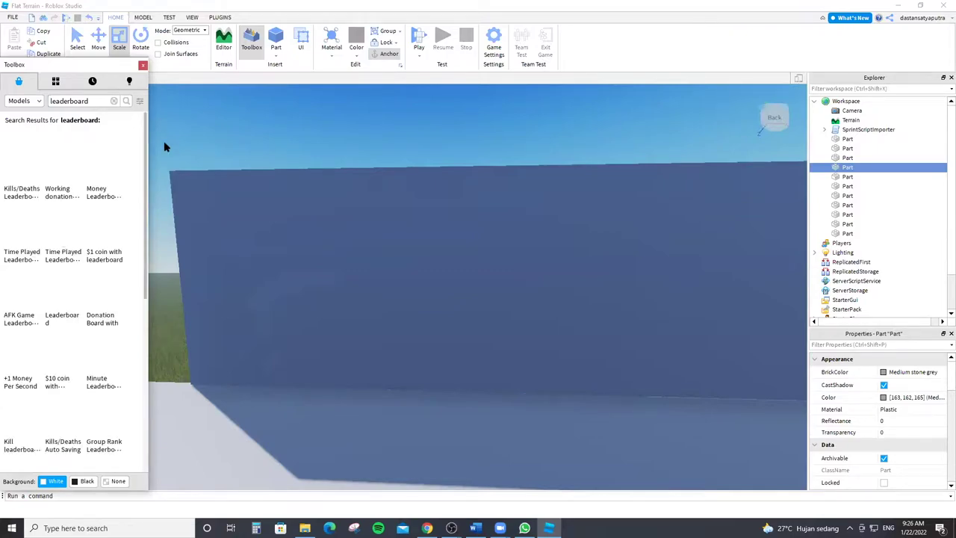
mouse_move(98, 187)
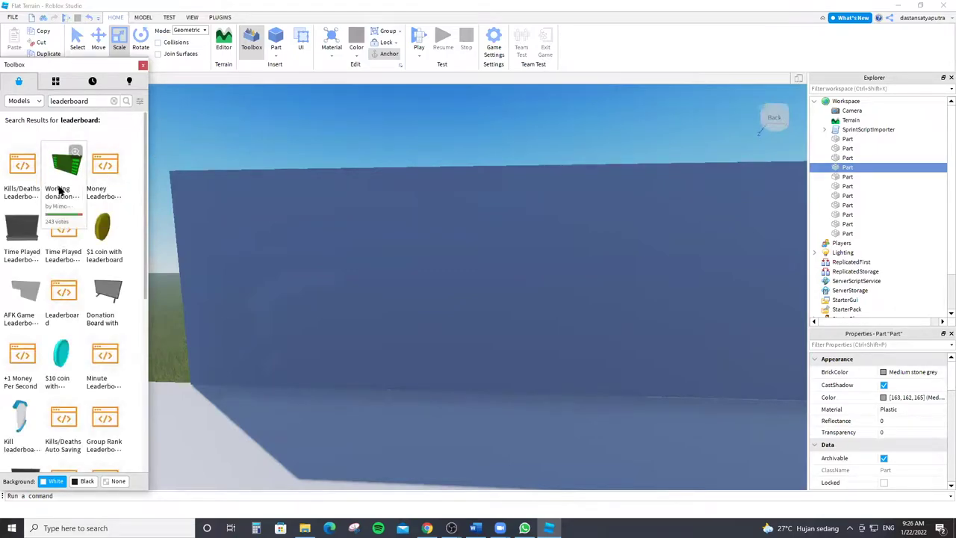
Look through the leaderboard search results, including the time, coin, kill and minutes board models.
scroll(41, 289, down, 7)
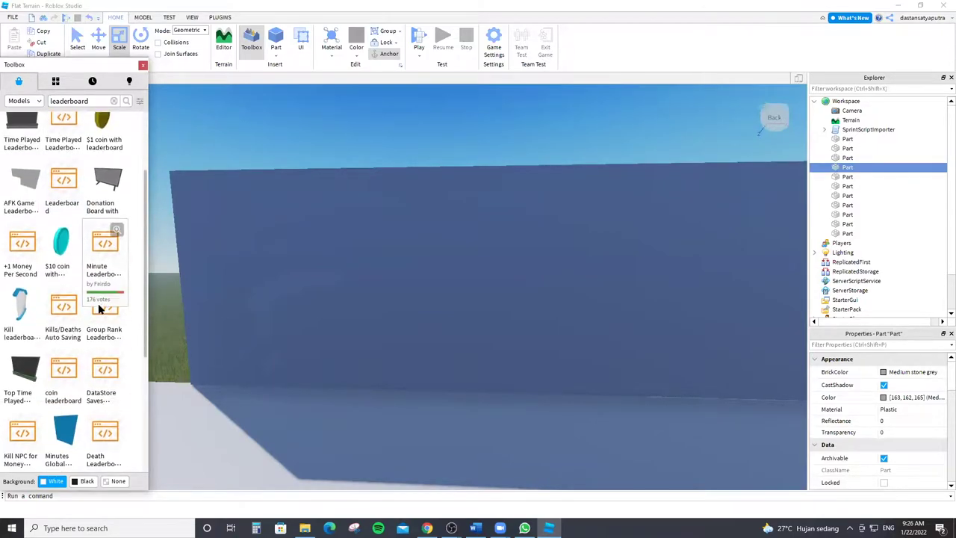
scroll(127, 396, down, 2)
mouse_move(38, 334)
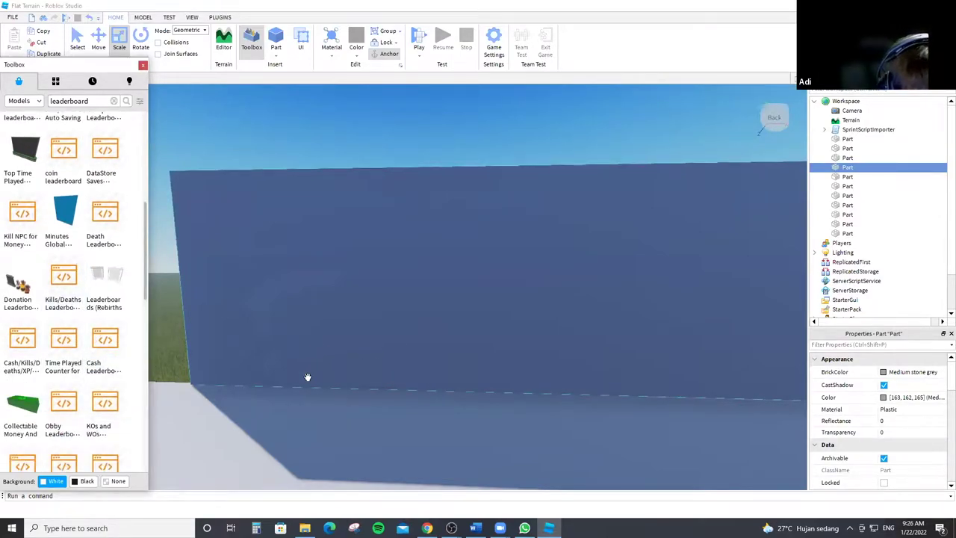
scroll(112, 404, down, 3)
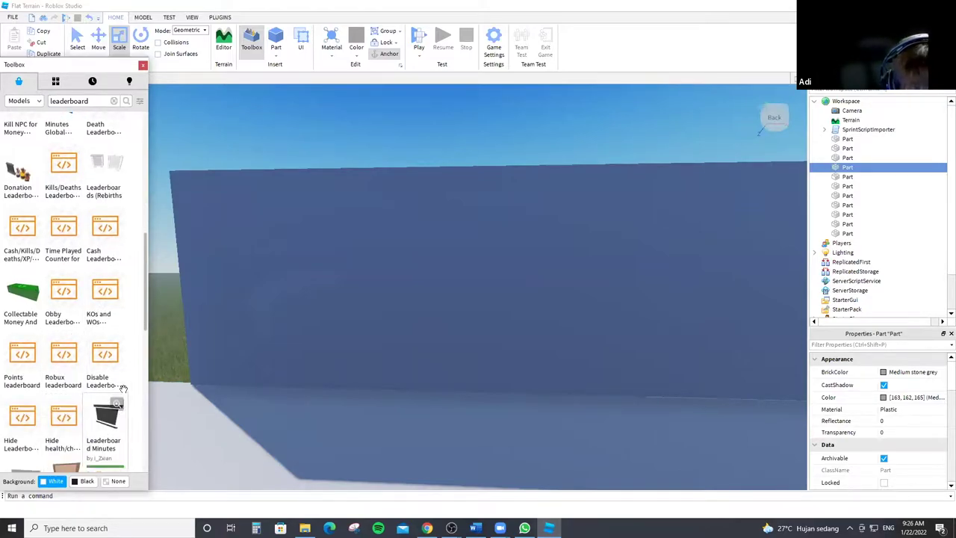
scroll(101, 391, down, 1)
scroll(193, 445, down, 1)
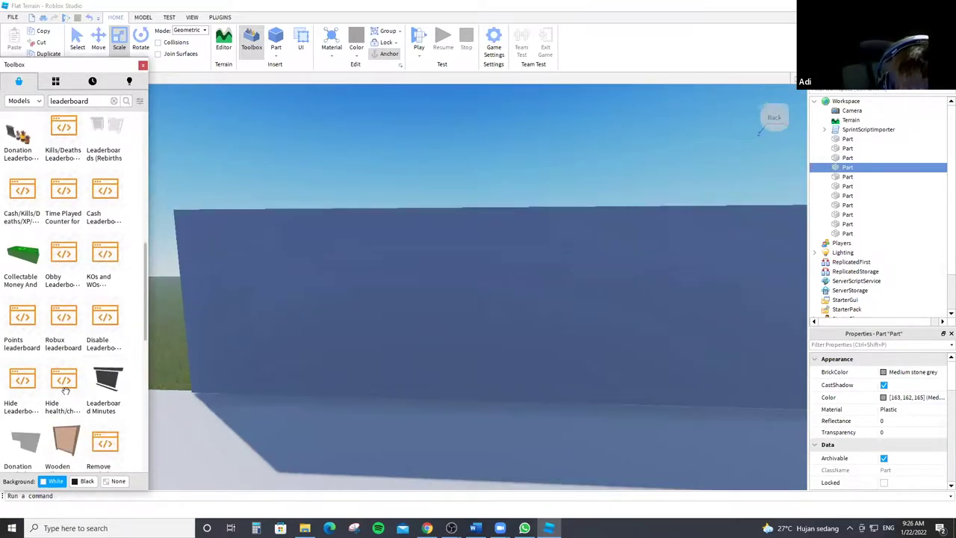
scroll(122, 390, down, 2)
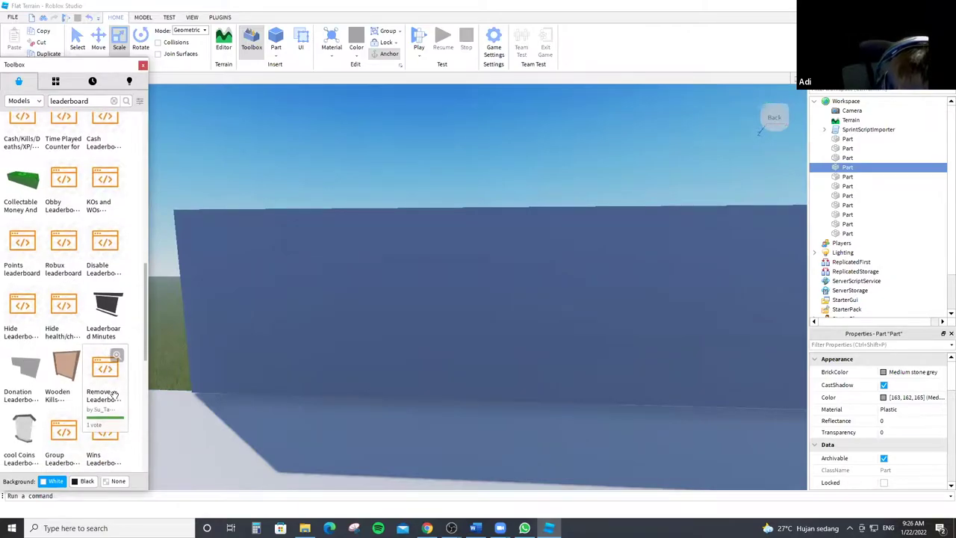
scroll(113, 394, down, 3)
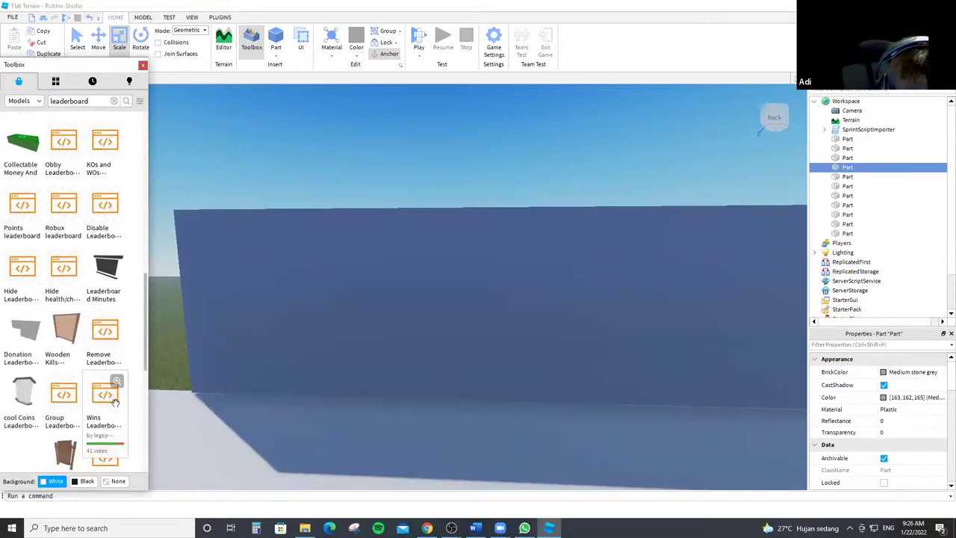
scroll(39, 351, down, 3)
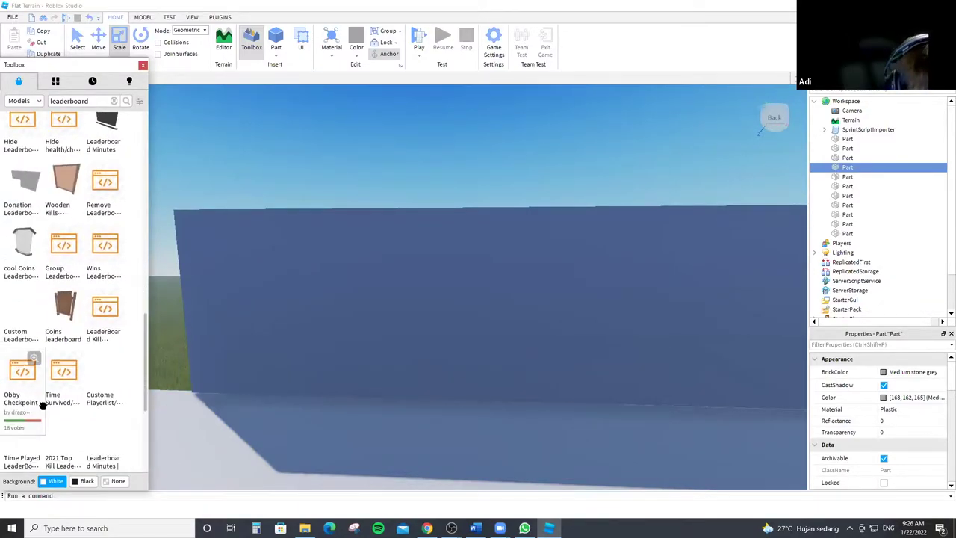
scroll(87, 373, down, 1)
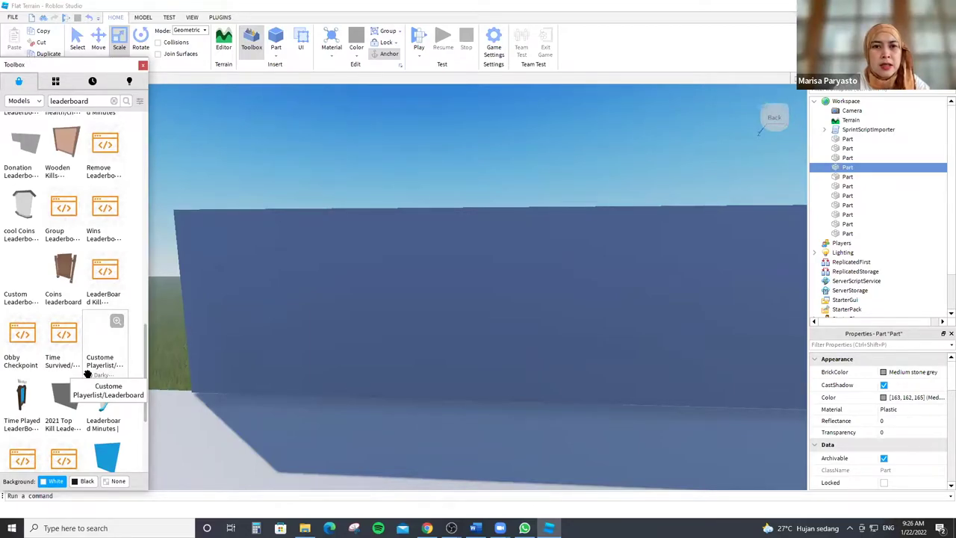
scroll(88, 373, down, 5)
scroll(87, 373, down, 3)
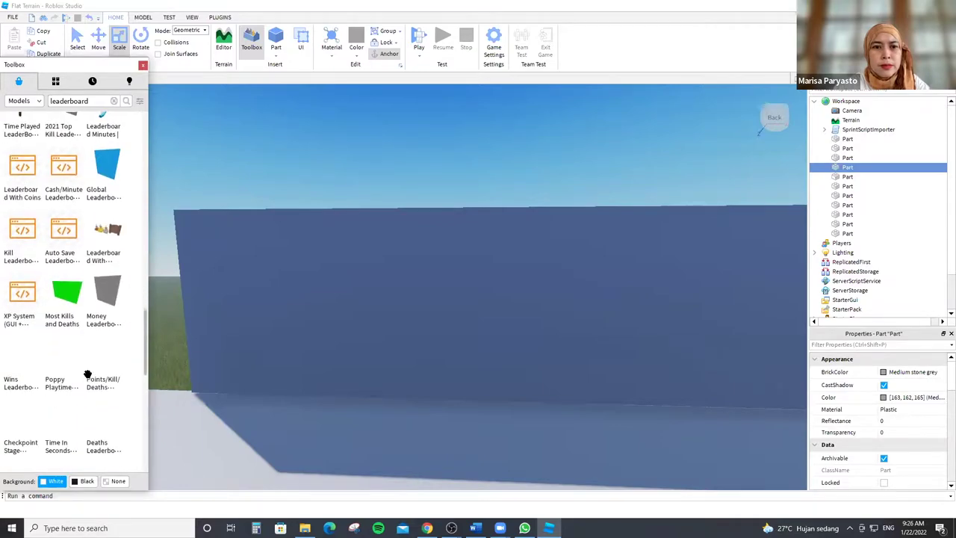
scroll(88, 373, down, 3)
Search the Toolbox models for leaderboard power and look over the matching models.
click(97, 101)
text(p)
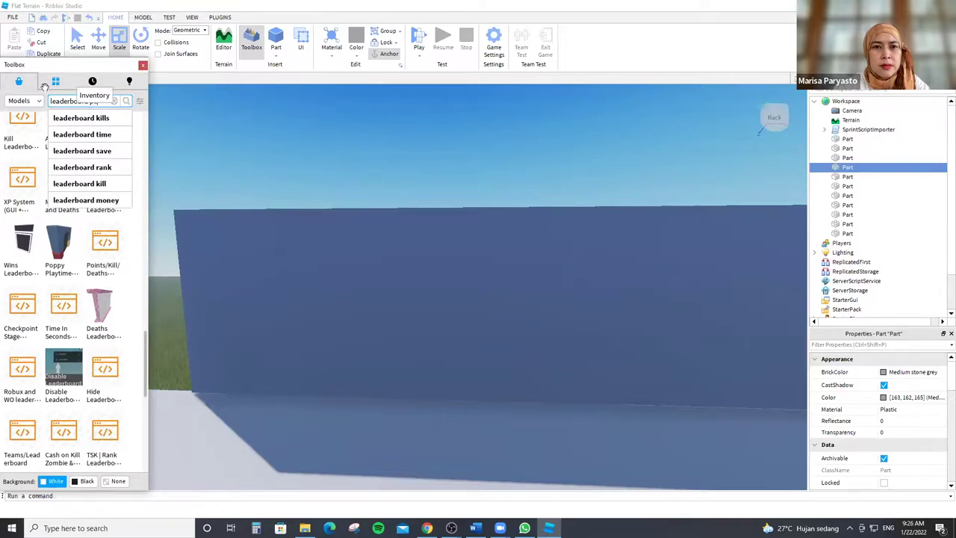
text(oints)
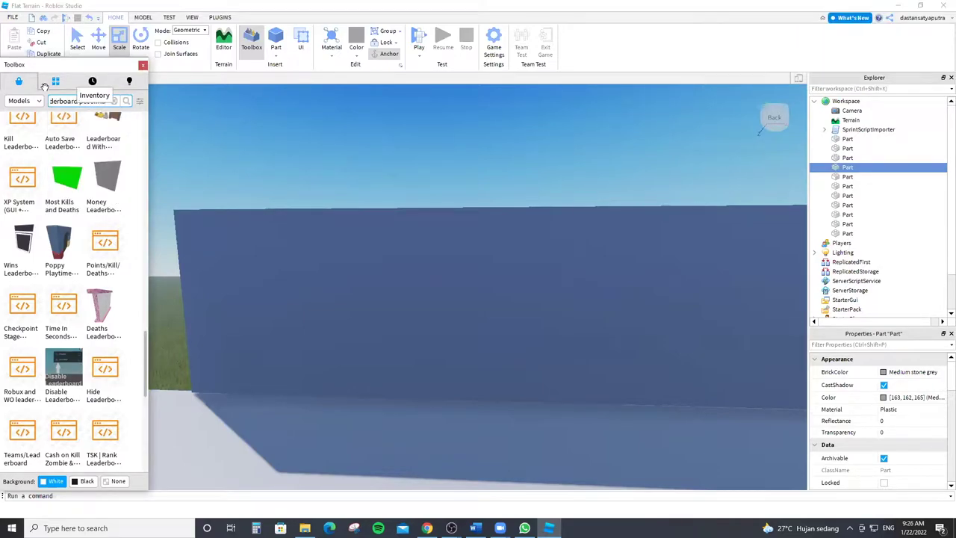
key(BackSpace)
key(BackSpace)
key(BackSpace)
key(BackSpace)
text(wer)
key(Return)
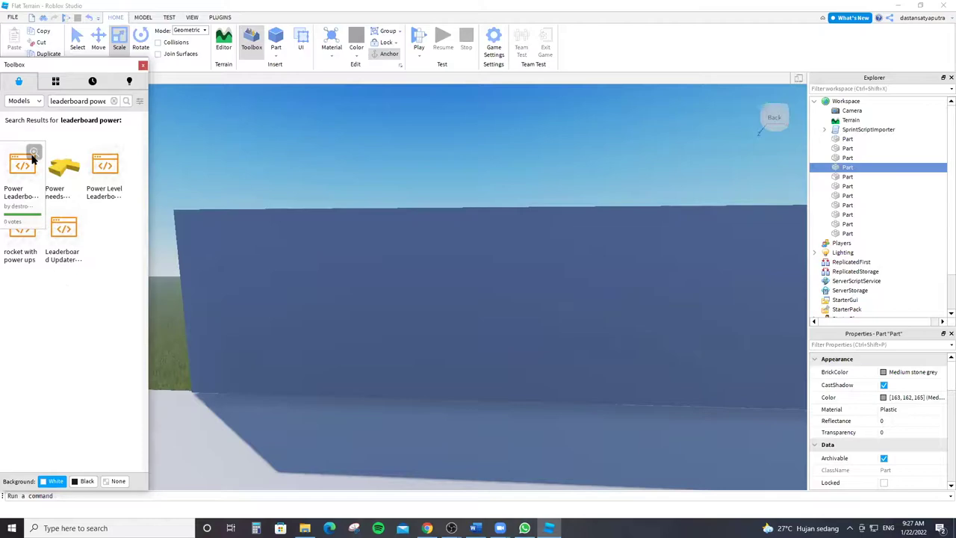
mouse_move(57, 164)
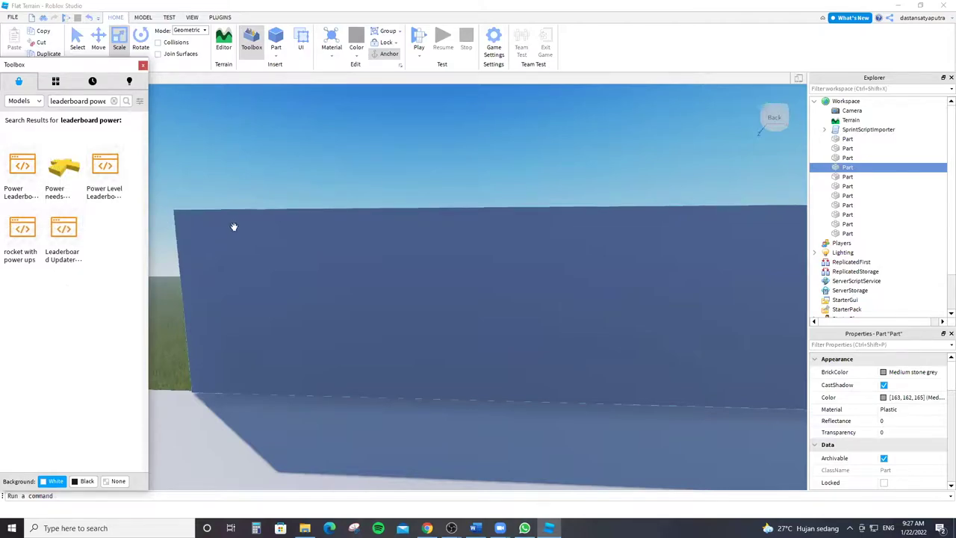
Clear the current Toolbox search and search the models for leaderboard again.
click(113, 101)
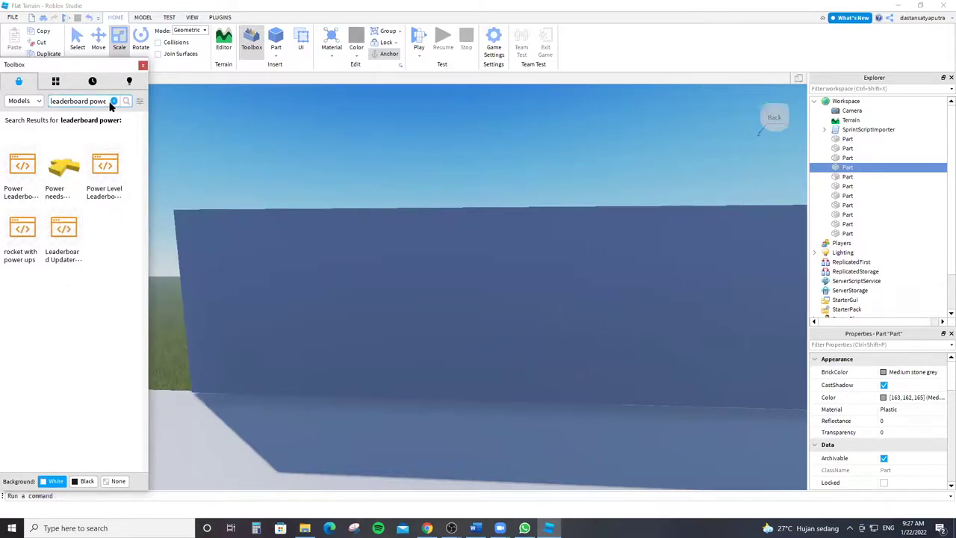
right_drag(238, 163, 389, 237)
text(w)
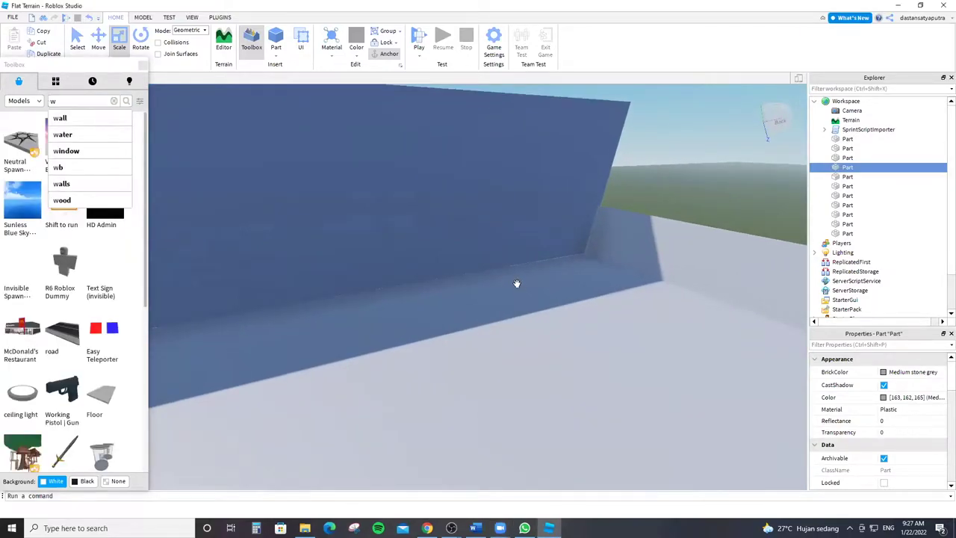
click(61, 100)
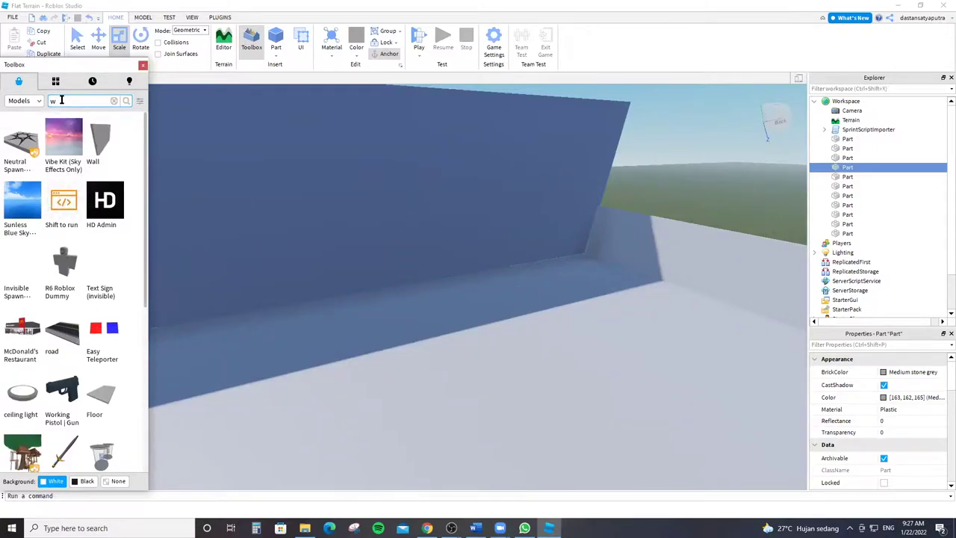
key(BackSpace)
text(leaderb)
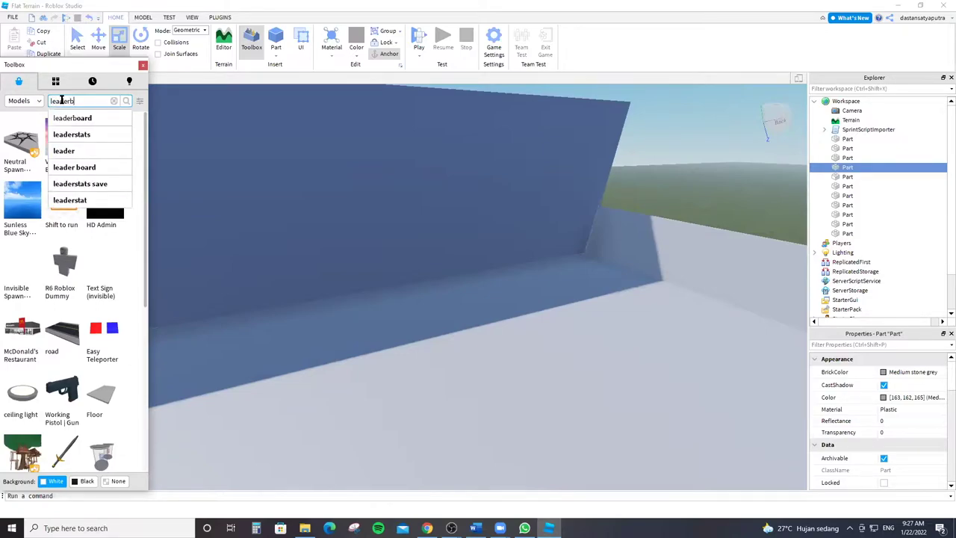
text(oard)
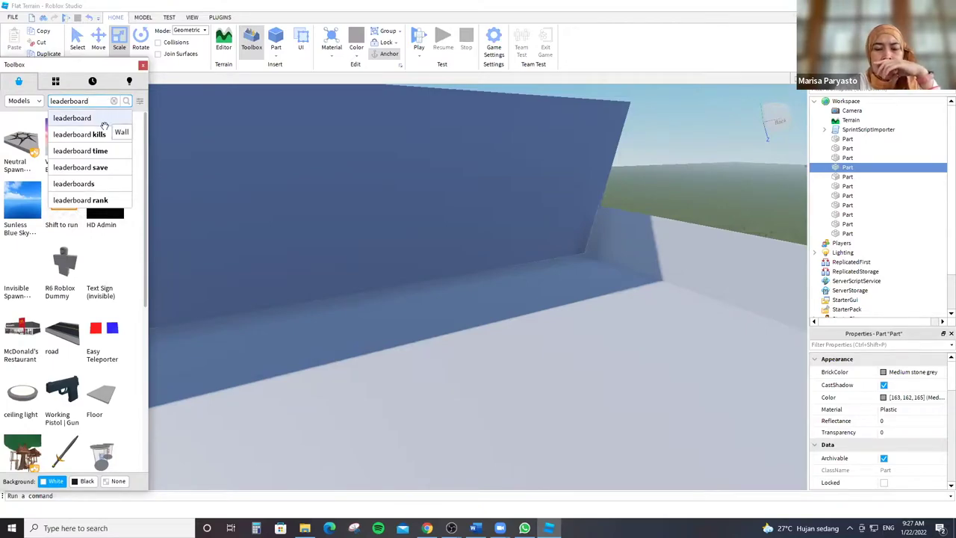
key(Return)
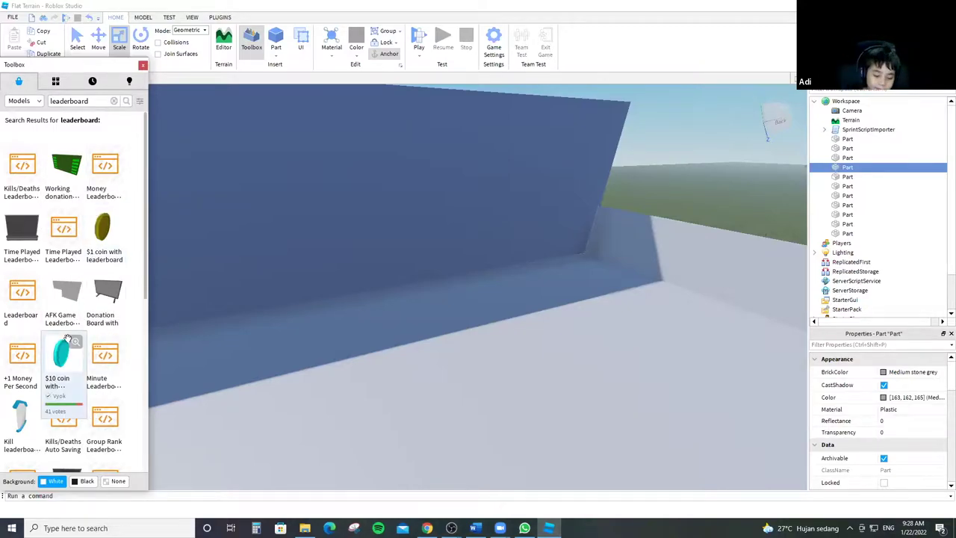
Find the Coins leaderboard model in the results and place it on the large platform beside the tall wall.
scroll(67, 338, down, 5)
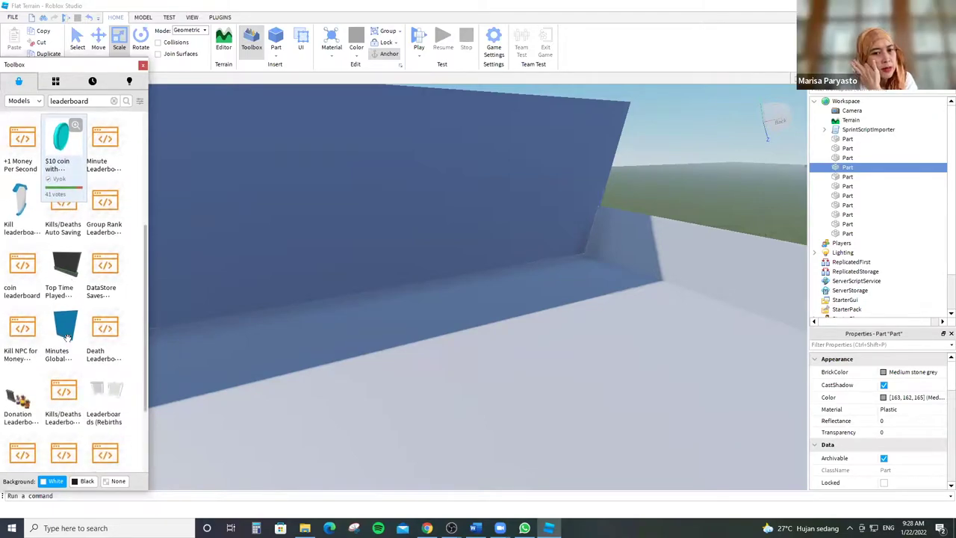
scroll(67, 339, down, 1)
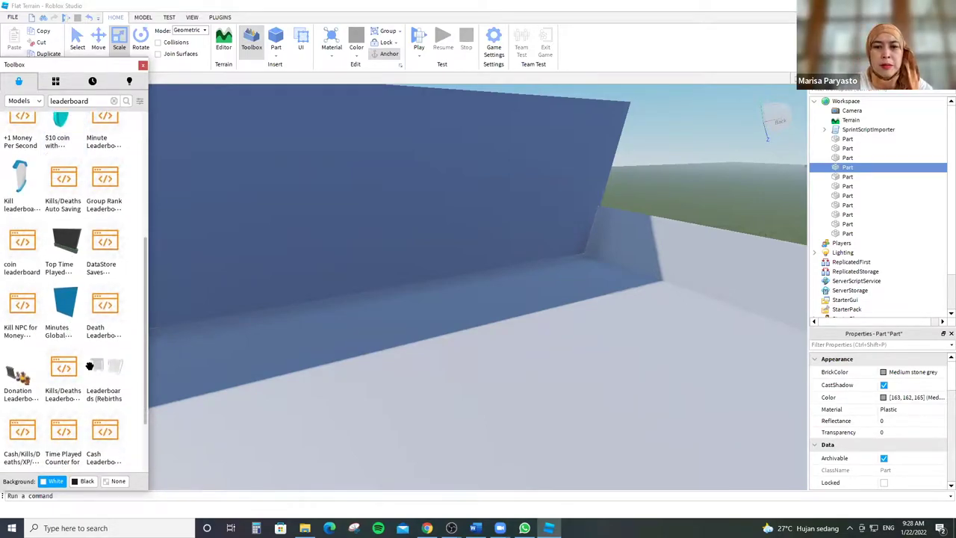
scroll(57, 356, down, 2)
scroll(56, 356, down, 5)
scroll(56, 356, up, 2)
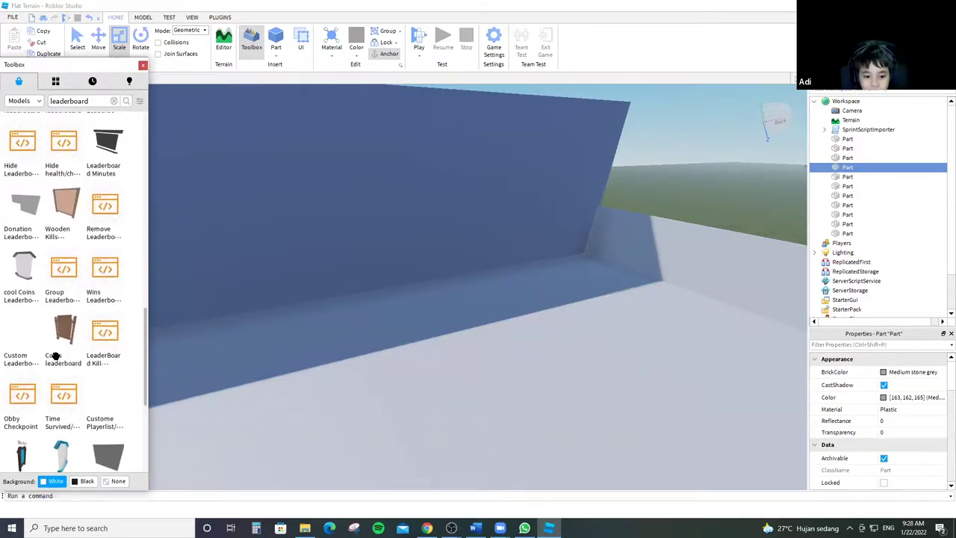
scroll(56, 356, down, 5)
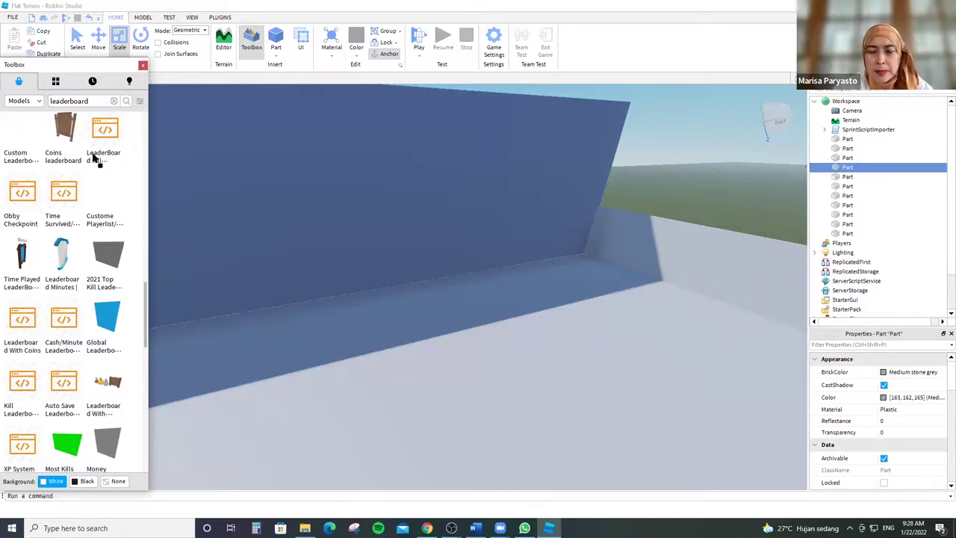
drag(89, 139, 314, 320)
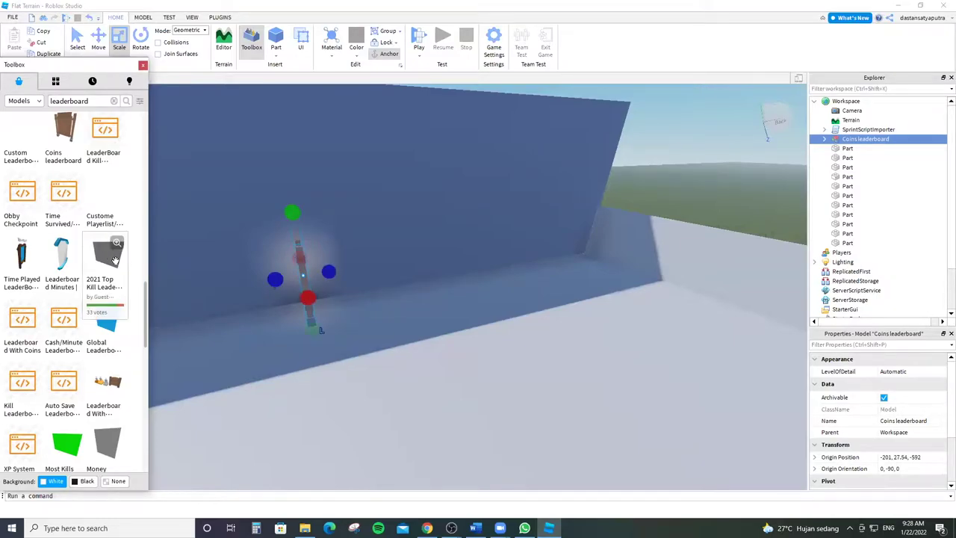
mouse_move(115, 259)
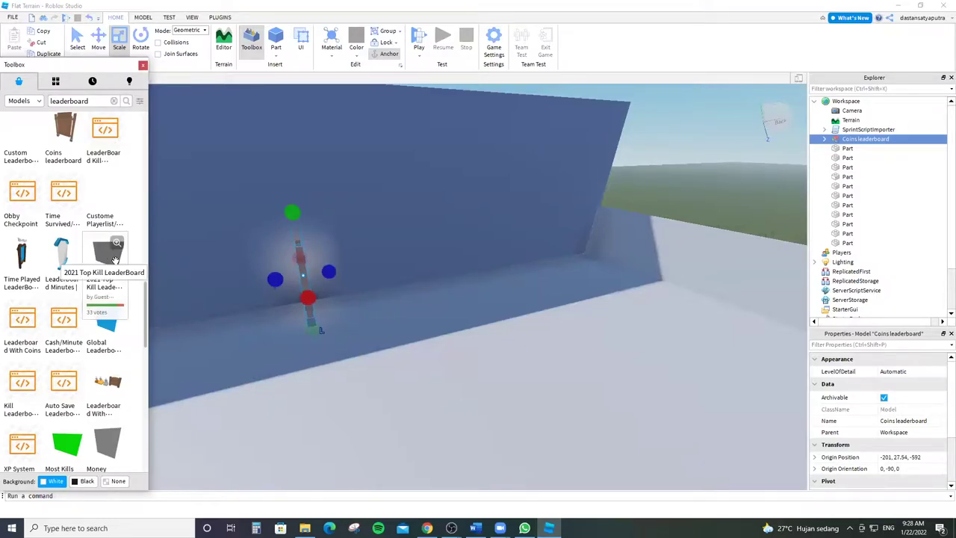
Examine the front of the placed Coins leaderboard and its text from close up.
click(352, 312)
key(w)
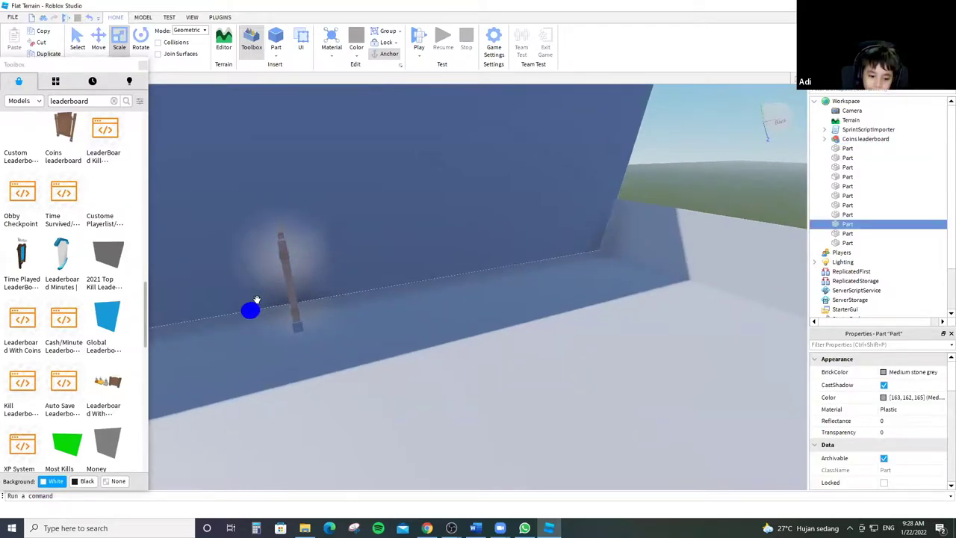
key(f)
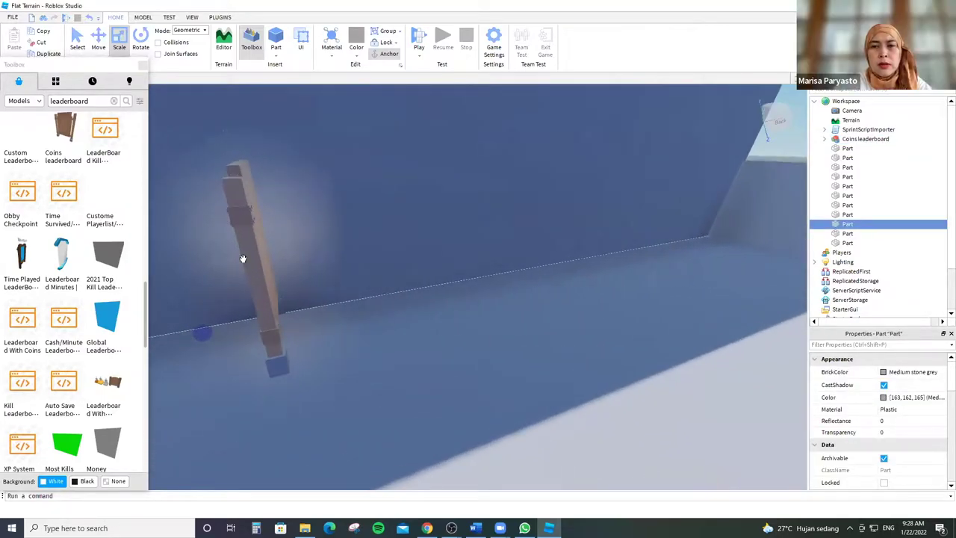
key(a)
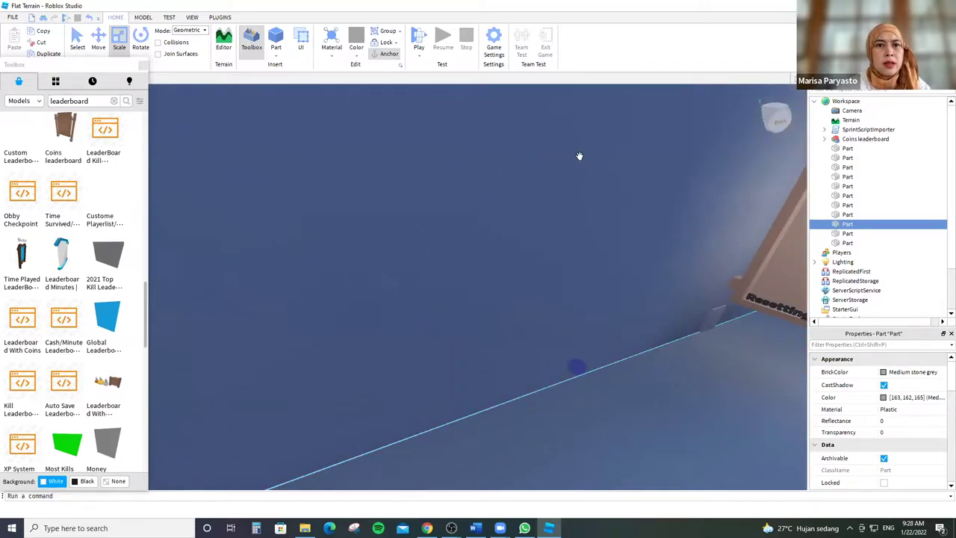
key(d)
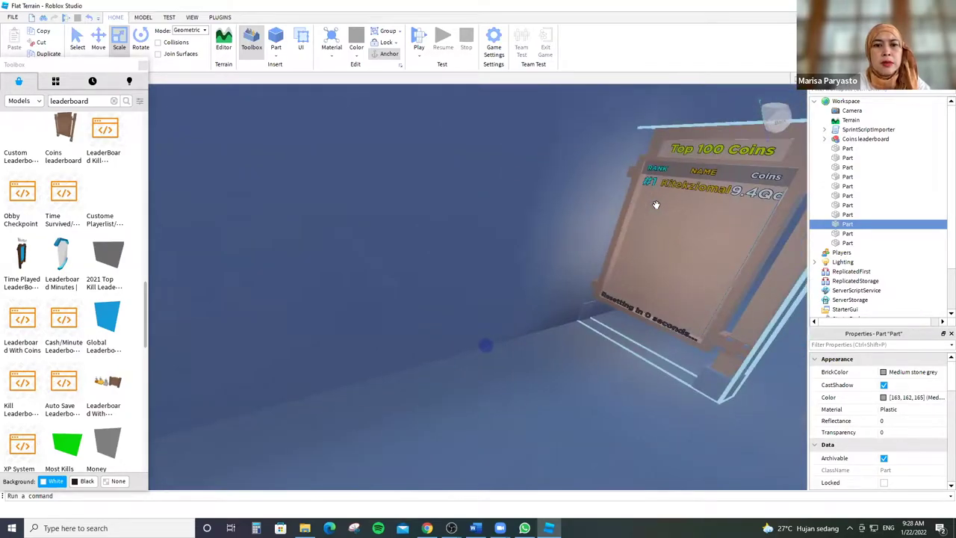
key(d)
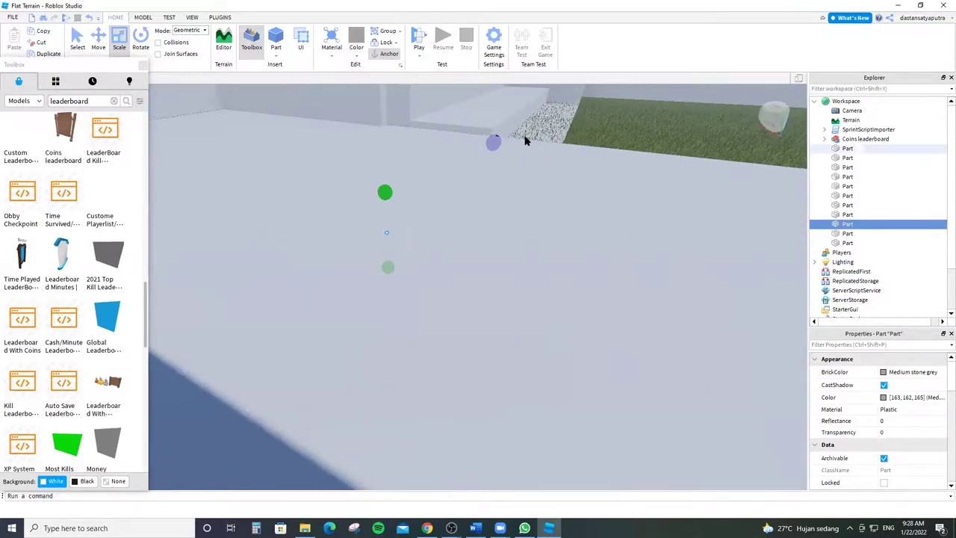
Expand the Coins leaderboard model, its GlobalLB part and the GlobalLBGui in the object hierarchy to inspect their contents.
click(833, 140)
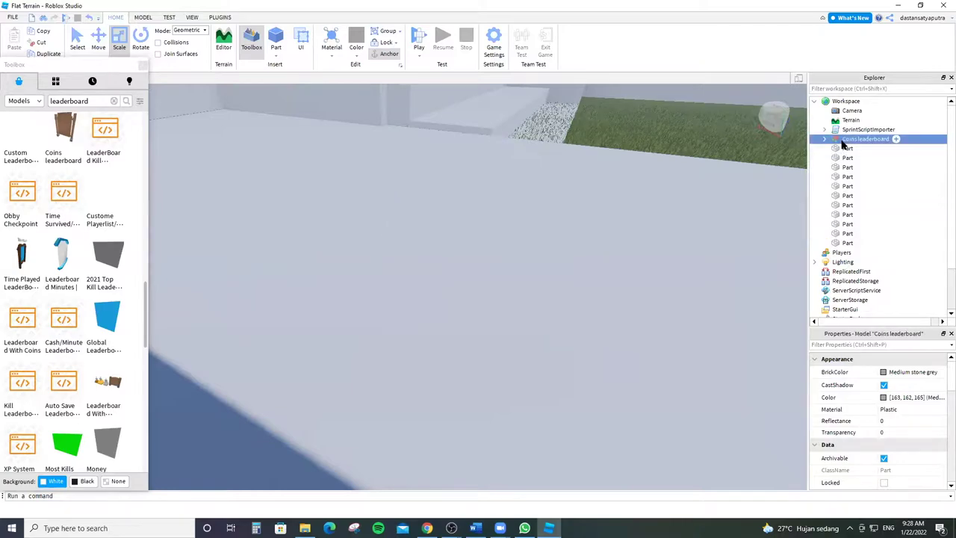
click(824, 139)
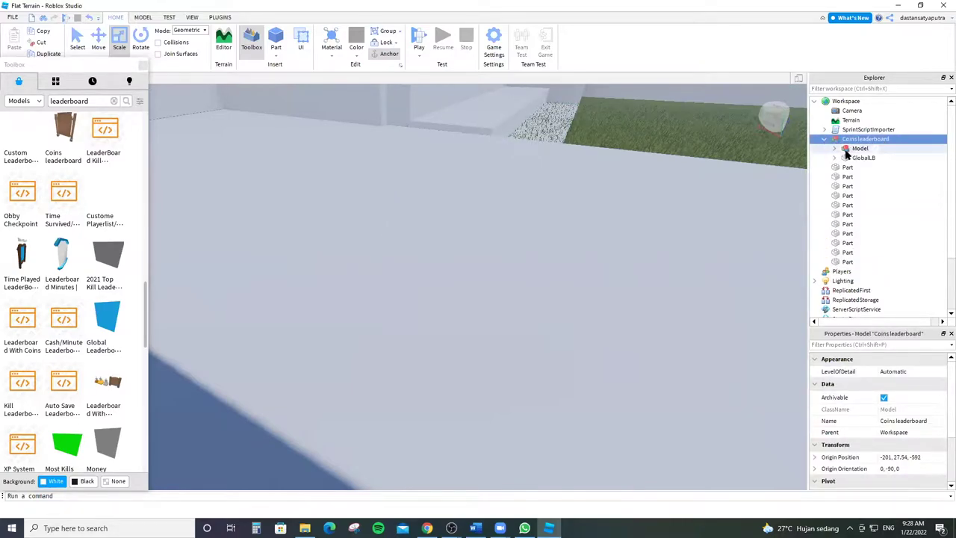
click(834, 158)
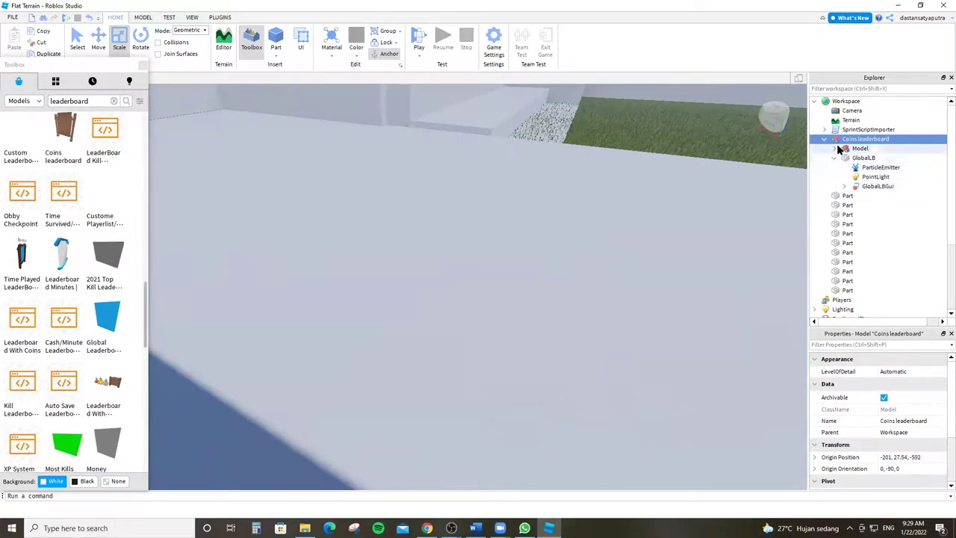
click(846, 187)
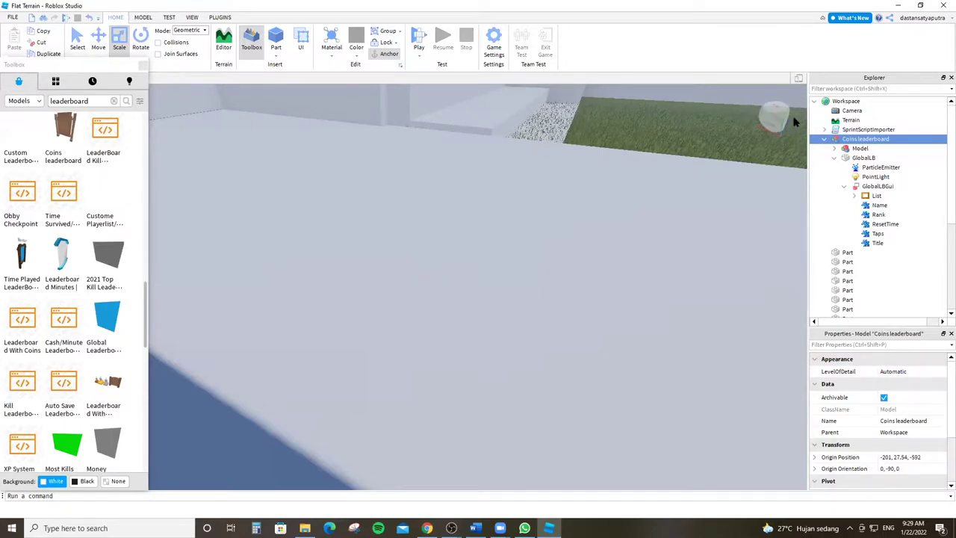
shift+click(882, 109)
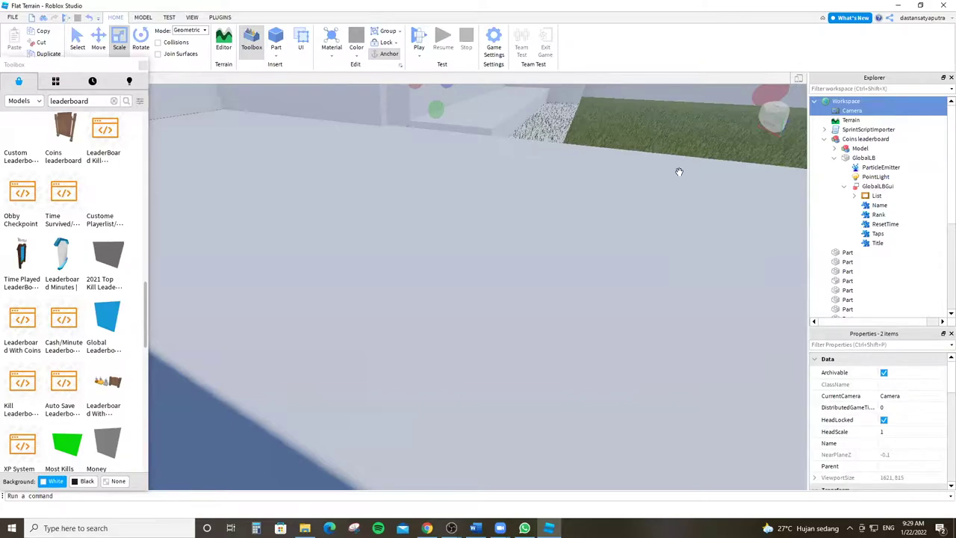
Select the Coins leaderboard model beside the tall wall and undo its last resize.
click(645, 194)
right_drag(644, 194, 634, 182)
click(684, 271)
scroll(684, 271, up, 5)
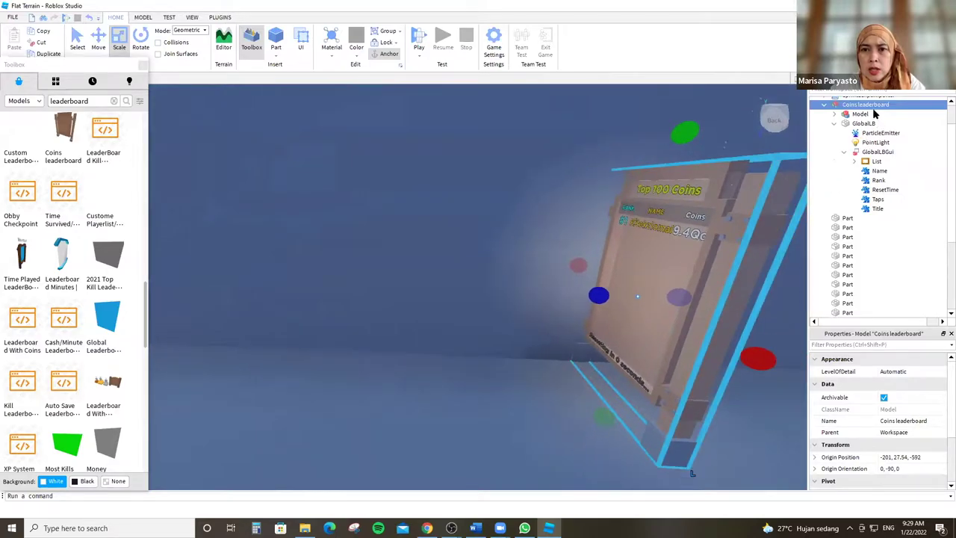
scroll(708, 184, down, 5)
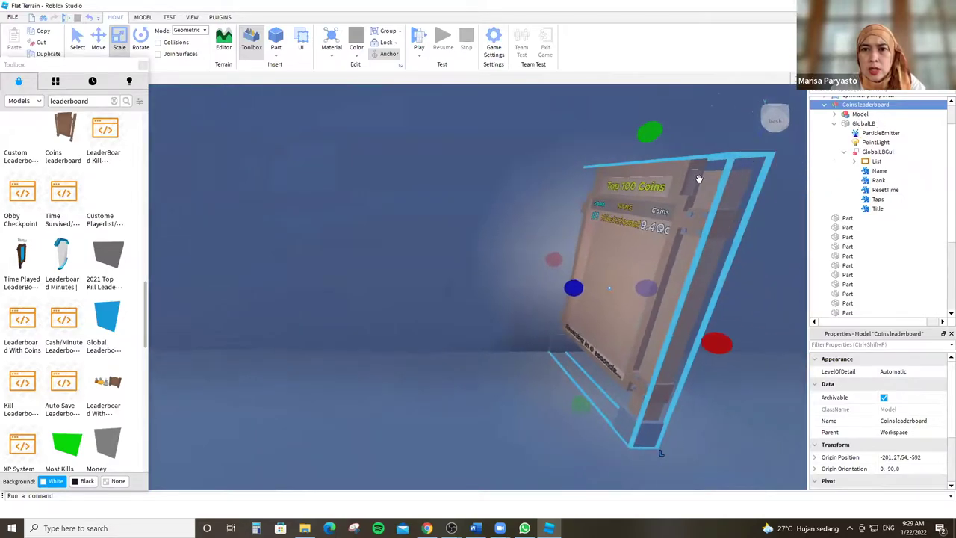
right_drag(570, 189, 333, 73)
key(ctrl+z)
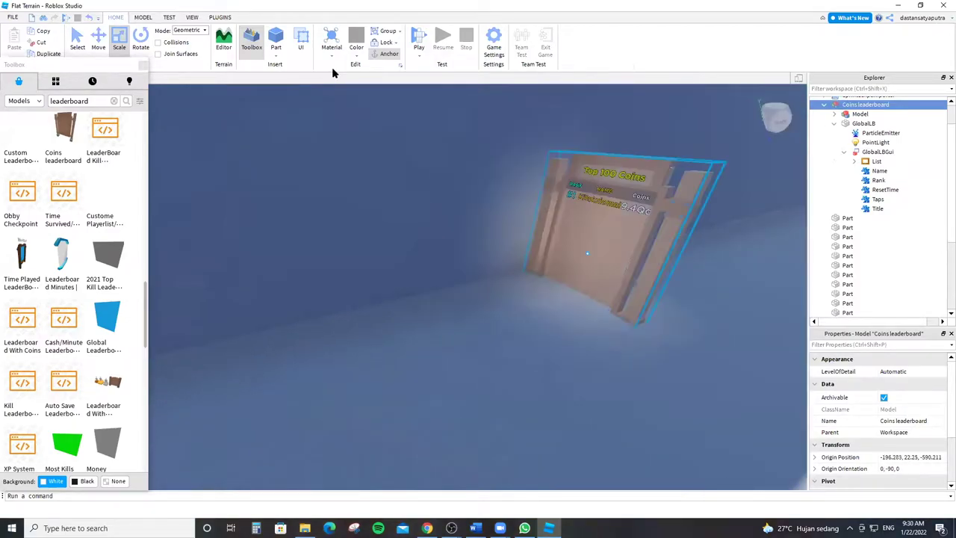
Rotate the Coins leaderboard model about its vertical axis to an orientation of 0, 0, 0.
click(142, 36)
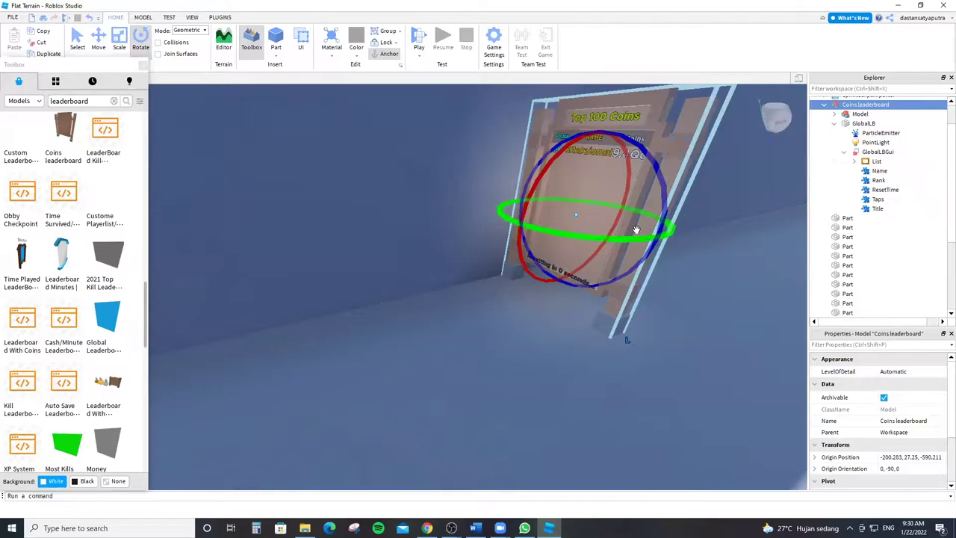
drag(639, 242, 648, 179)
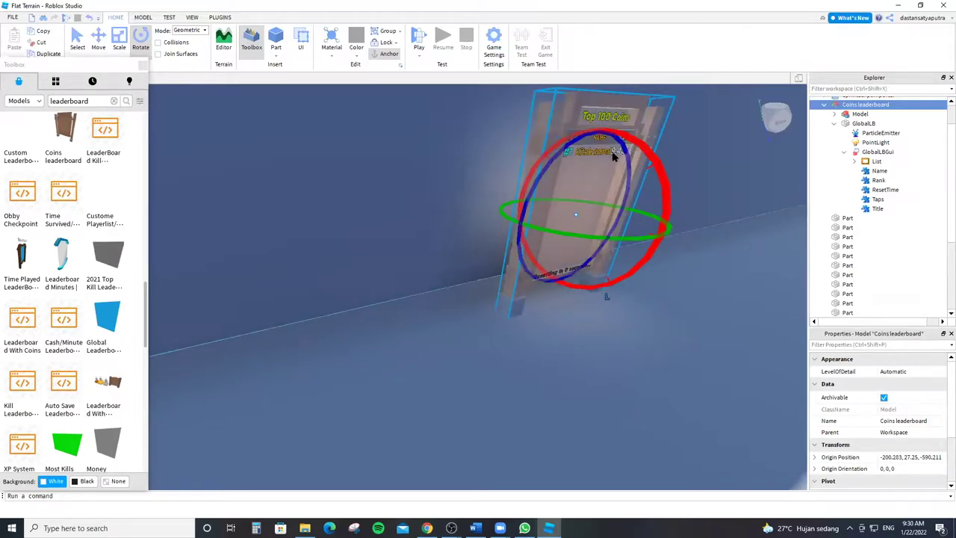
key(f)
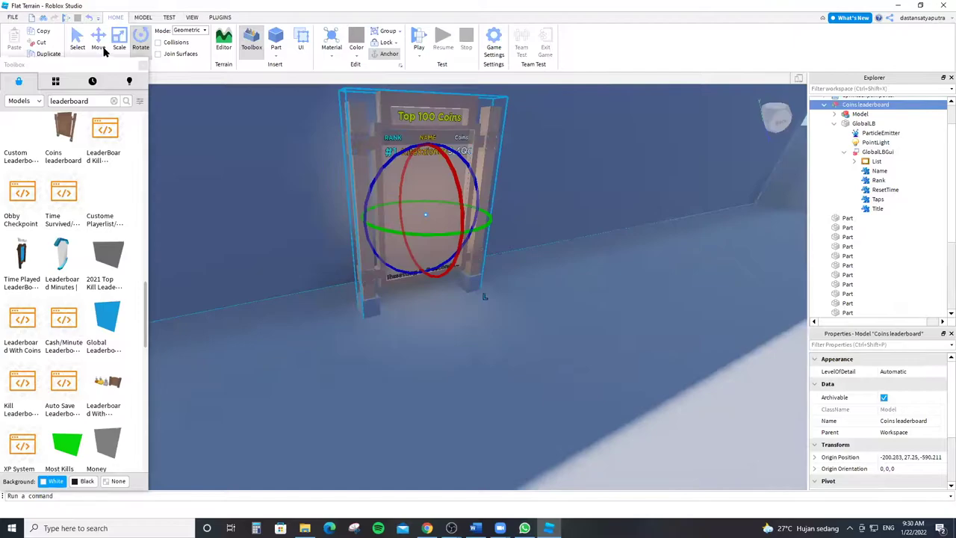
scroll(380, 177, down, 4)
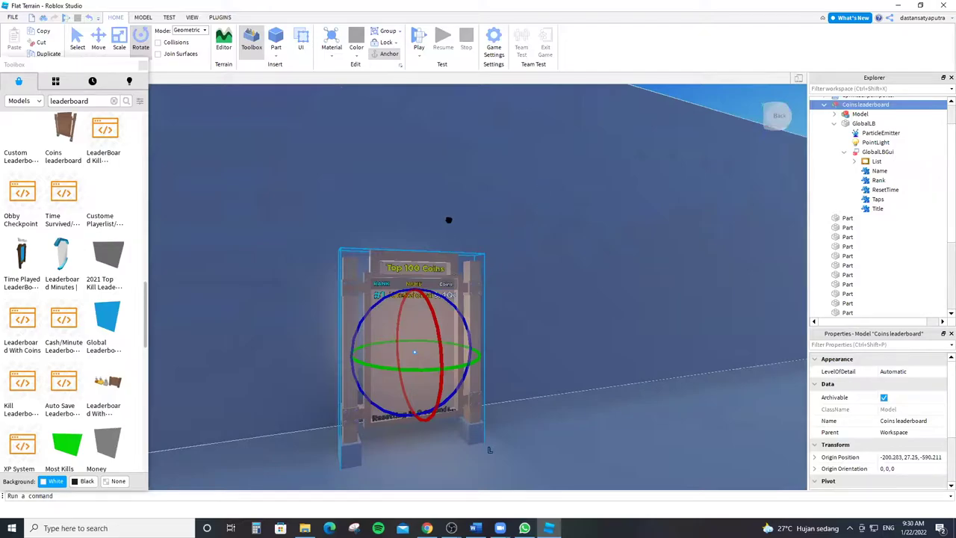
Place the Coins leaderboard flat against the tall wall and scale it up to a larger size.
key(ctrl+3)
right_drag(457, 171, 459, 165)
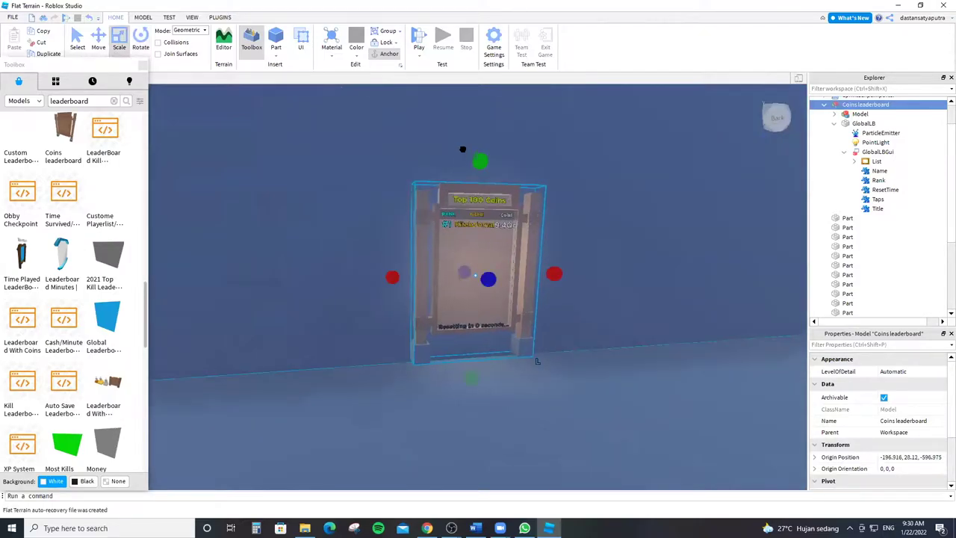
scroll(463, 144, up, 2)
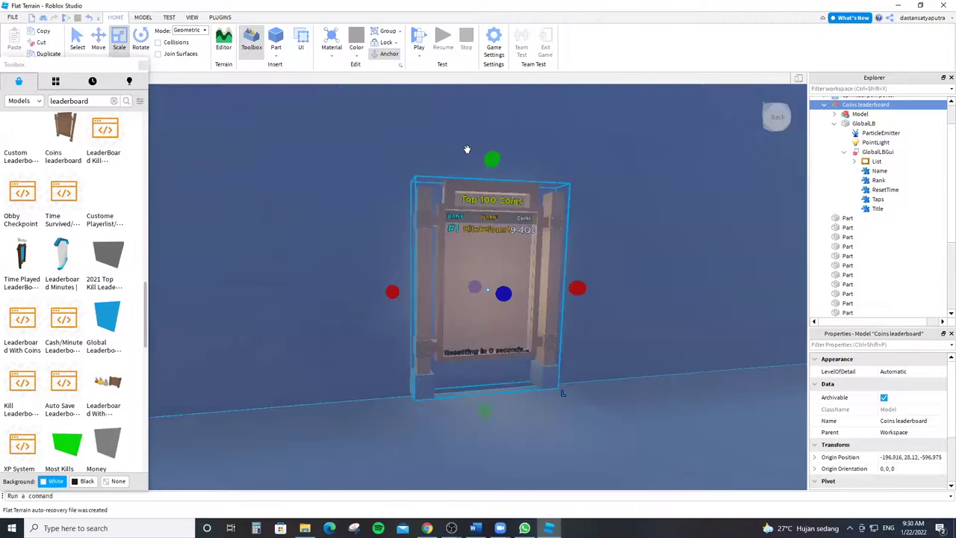
scroll(522, 141, up, 2)
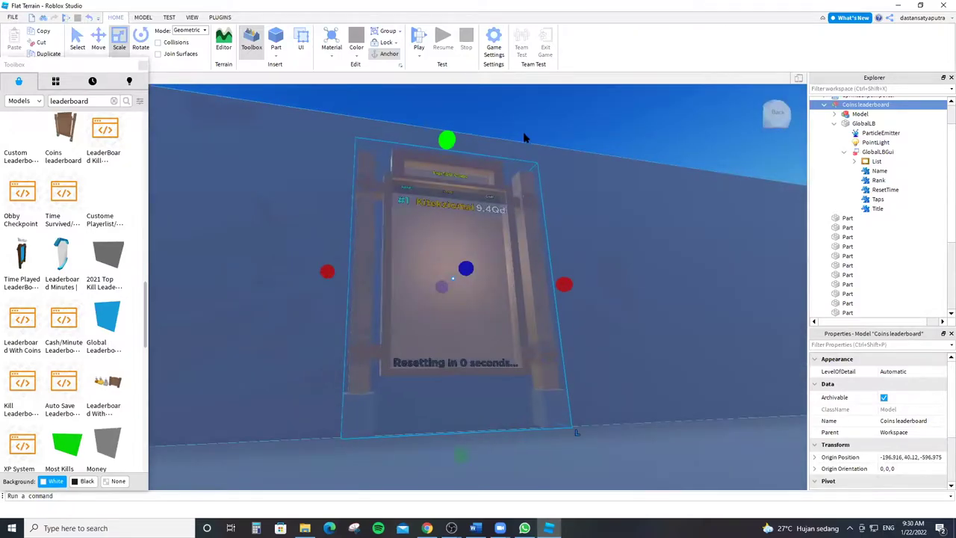
right_drag(525, 141, 460, 274)
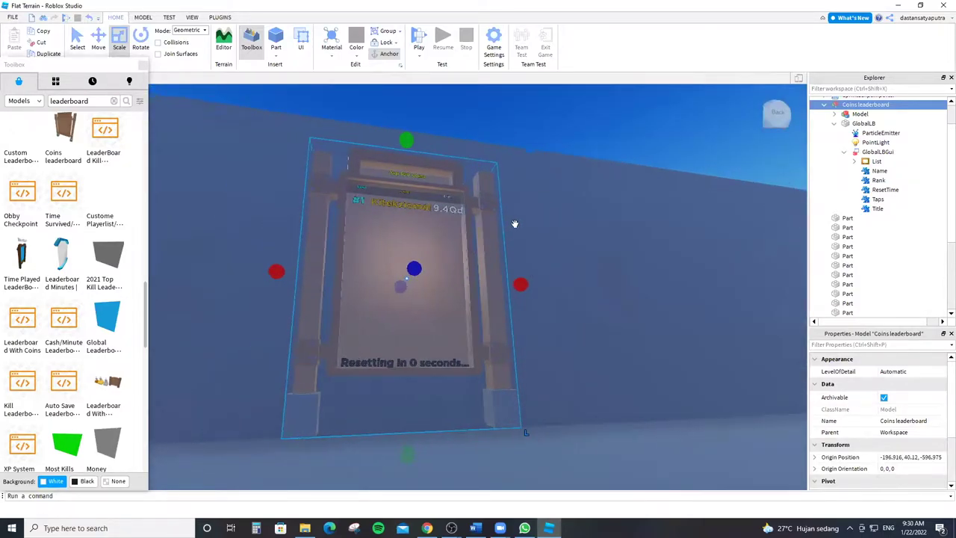
Inspect the enlarged leaderboard on the wall and browse further leaderboard models in the Toolbox results.
click(512, 221)
scroll(512, 222, up, 3)
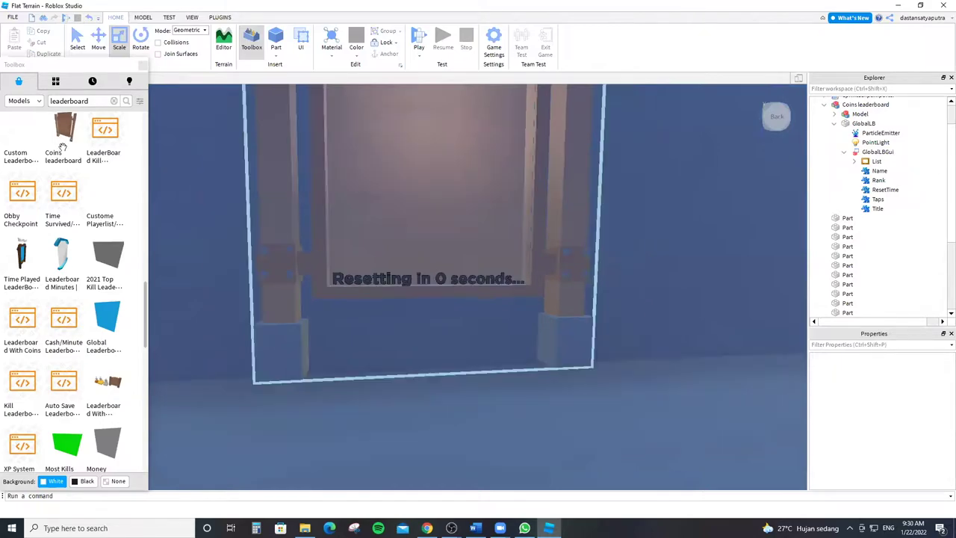
key(s)
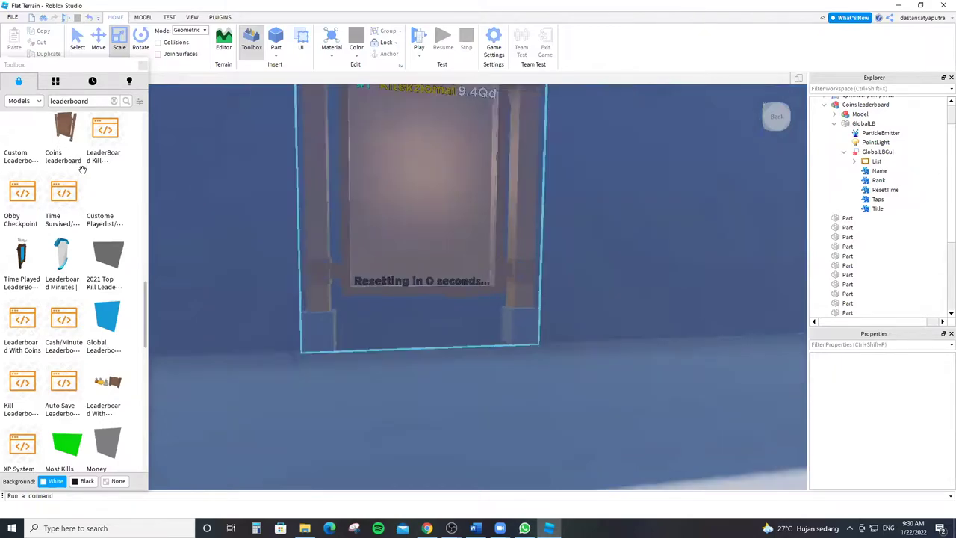
scroll(88, 209, down, 1)
scroll(92, 217, down, 5)
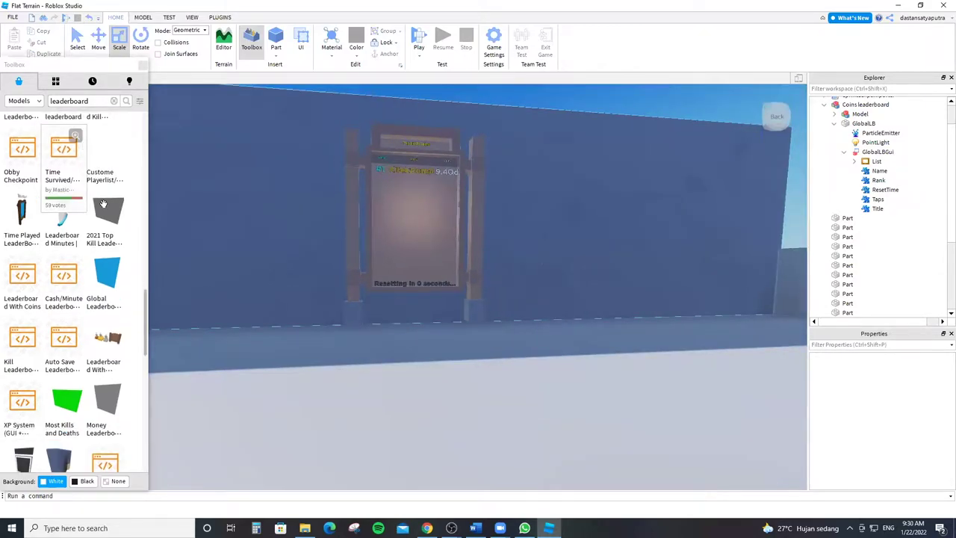
scroll(100, 210, down, 6)
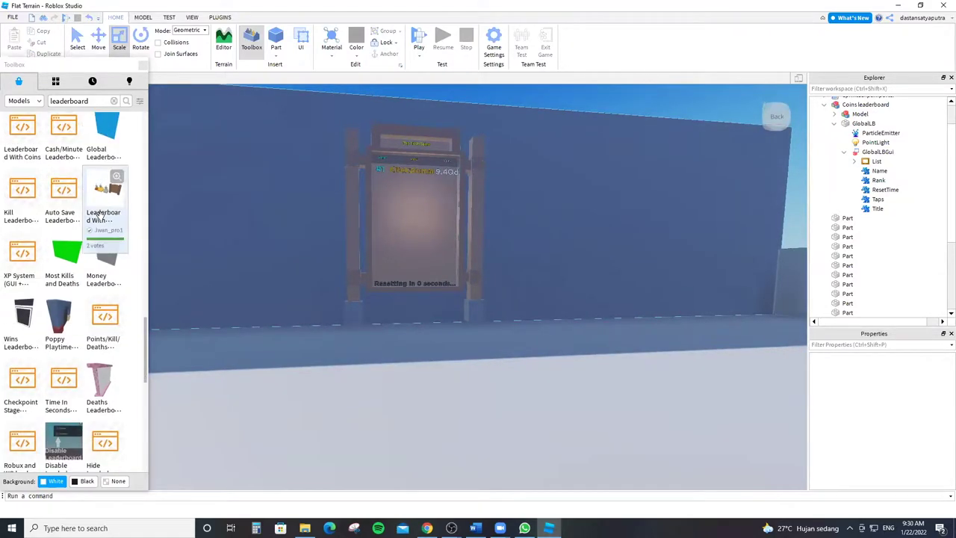
Open the GlobalLBHandler script inside the GlobalLBGui List, dock the Toolbox above the code and clear its search.
right_drag(201, 183, 520, 209)
right_drag(516, 267, 516, 267)
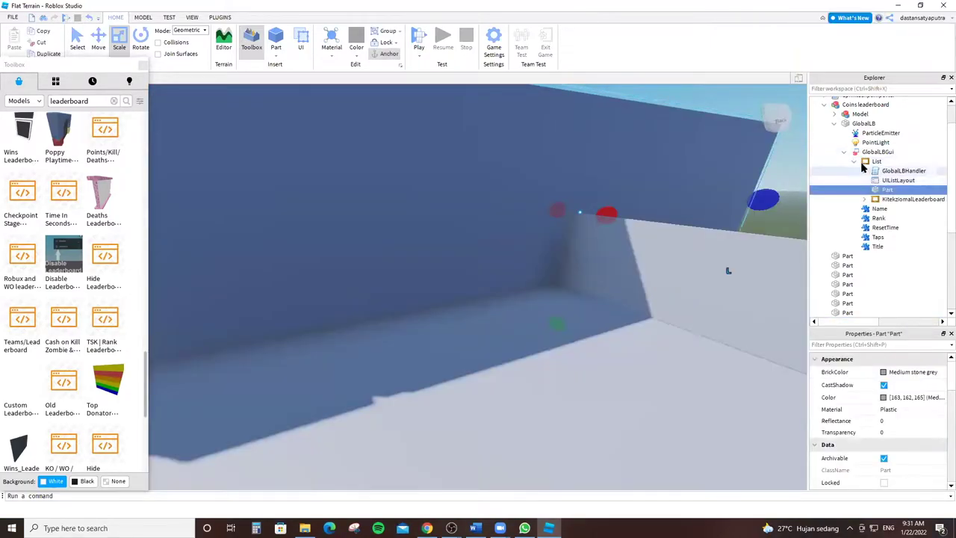
double_click(882, 171)
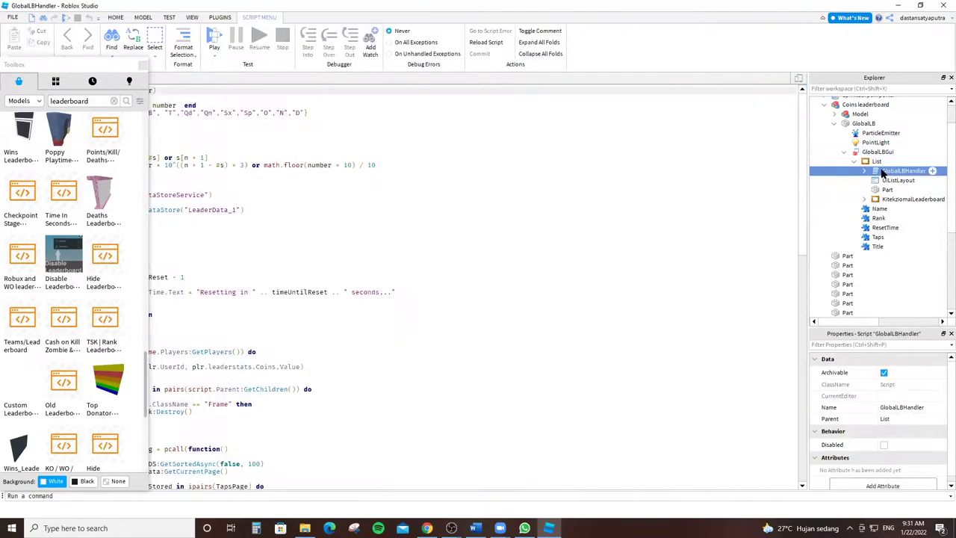
drag(471, 220, 130, 213)
click(126, 214)
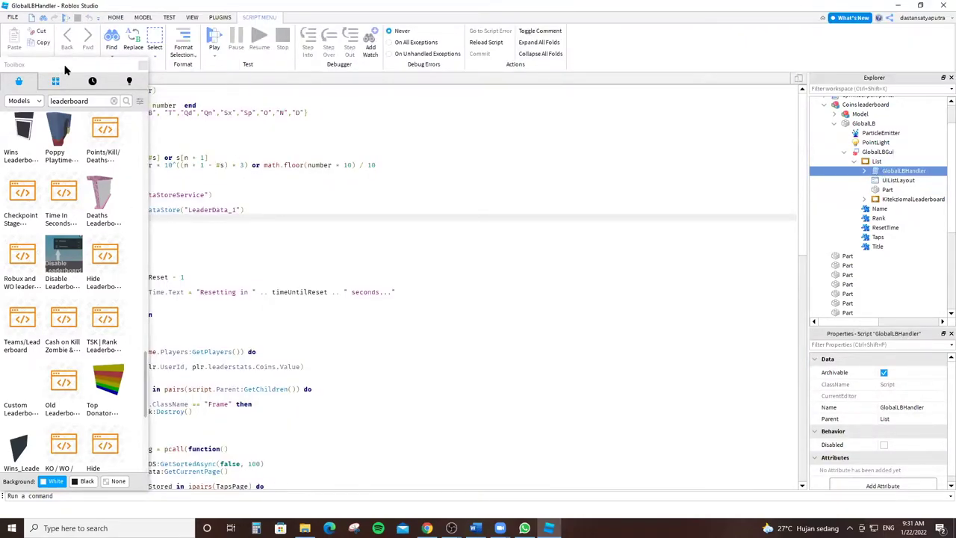
drag(61, 71, 17, 89)
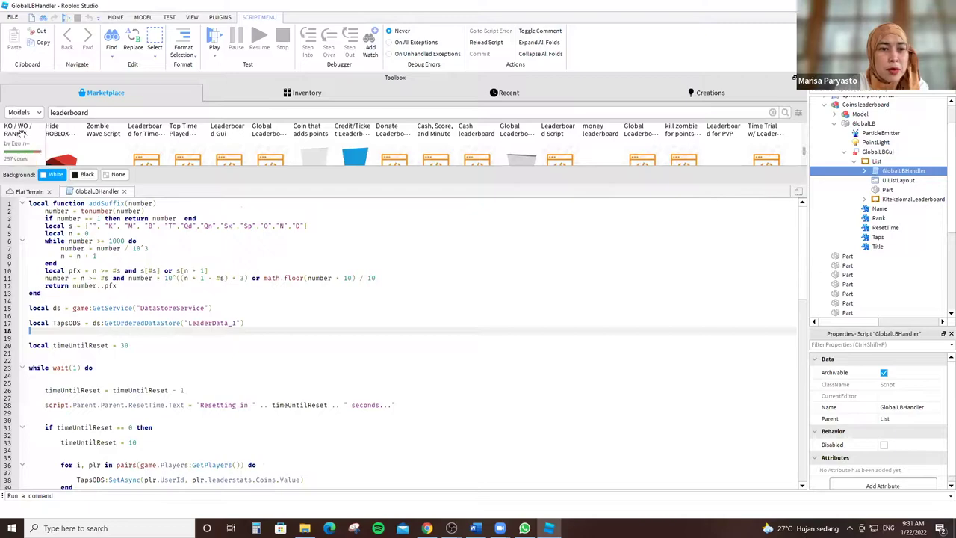
click(22, 112)
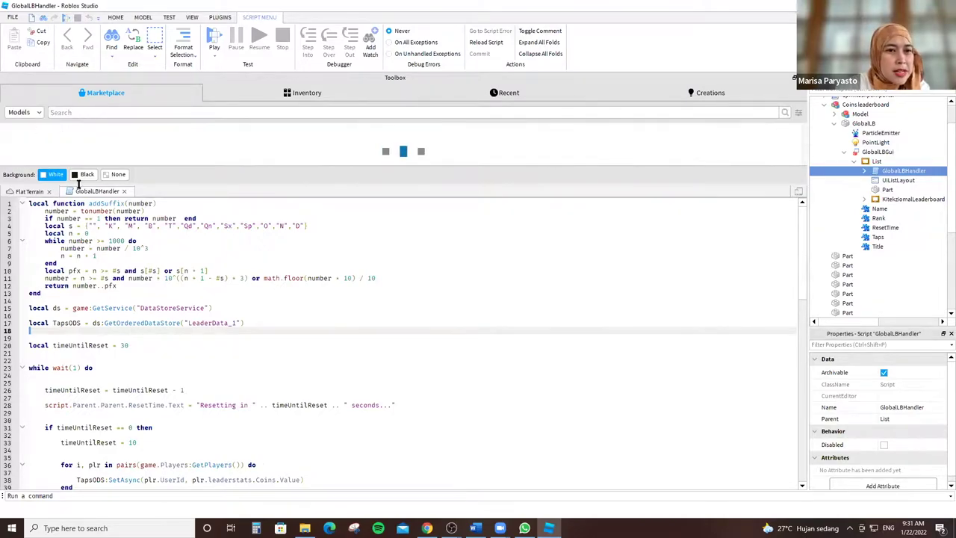
Skim the whole GlobalLBHandler script and examine its DataStoreService and LeaderData_1 lines.
click(137, 307)
scroll(224, 352, down, 7)
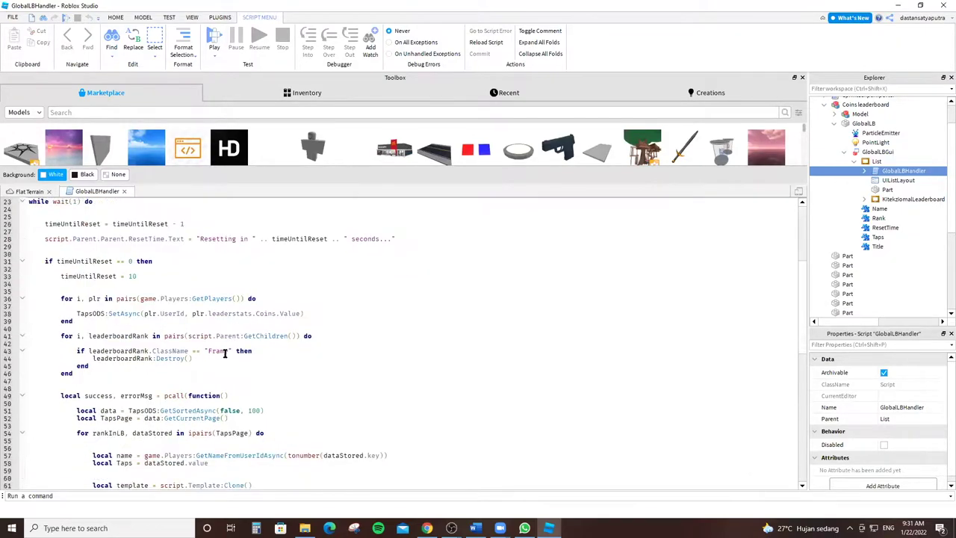
scroll(224, 352, down, 9)
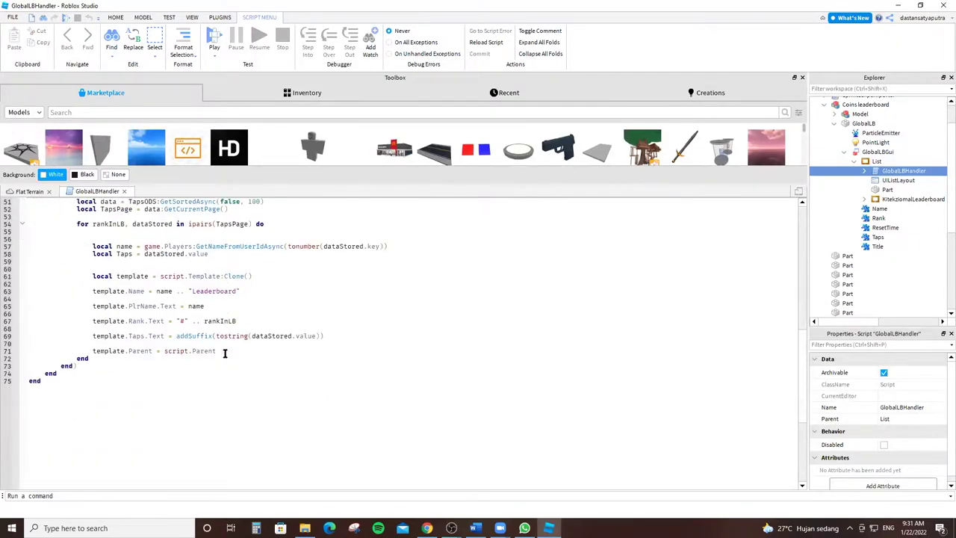
scroll(224, 353, up, 13)
scroll(224, 353, up, 3)
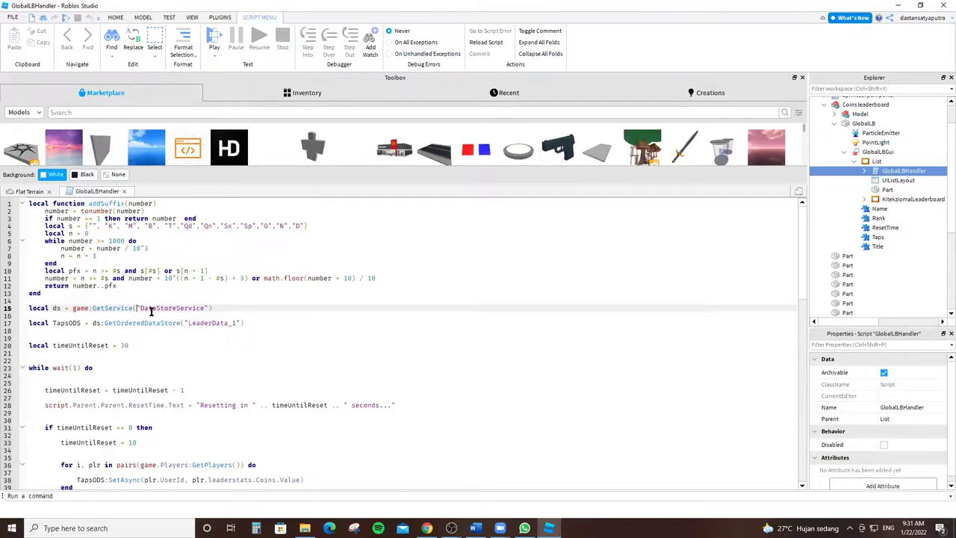
drag(192, 323, 245, 323)
click(246, 322)
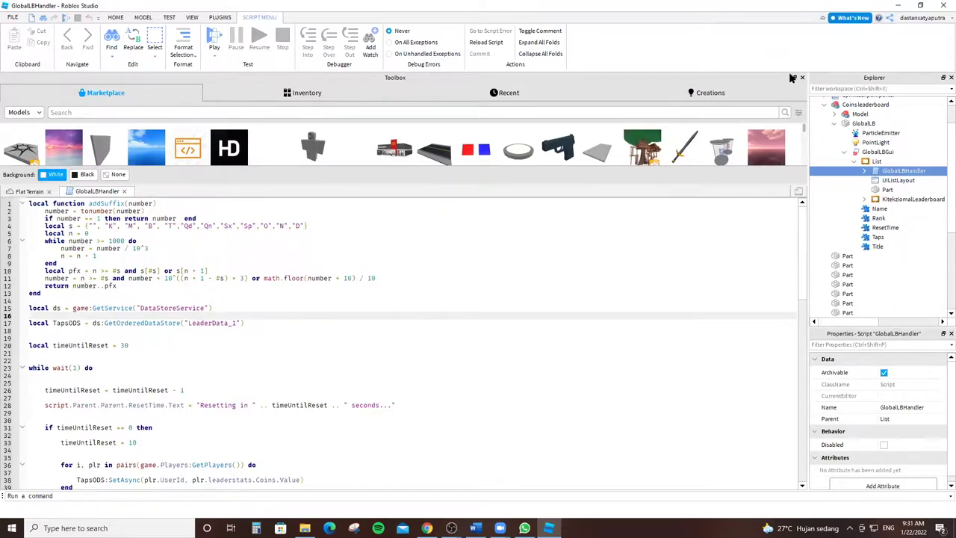
Undock the Toolbox from above the code and dock it as a column beside the script editor.
click(793, 78)
drag(9, 69, 6, 132)
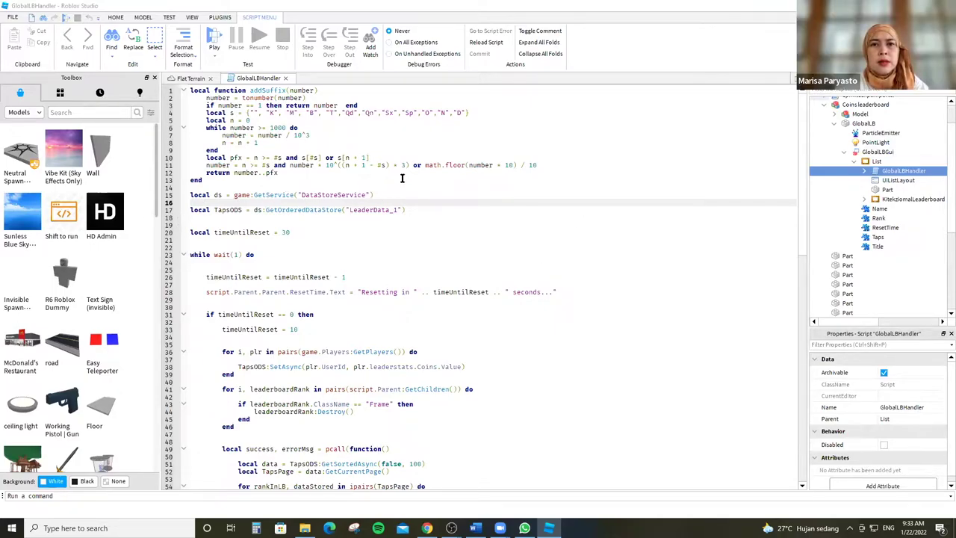
Review the GlobalLBHandler script's suffix function, reset timer loop and ranking template code, as well as the script's properties.
scroll(738, 273, down, 5)
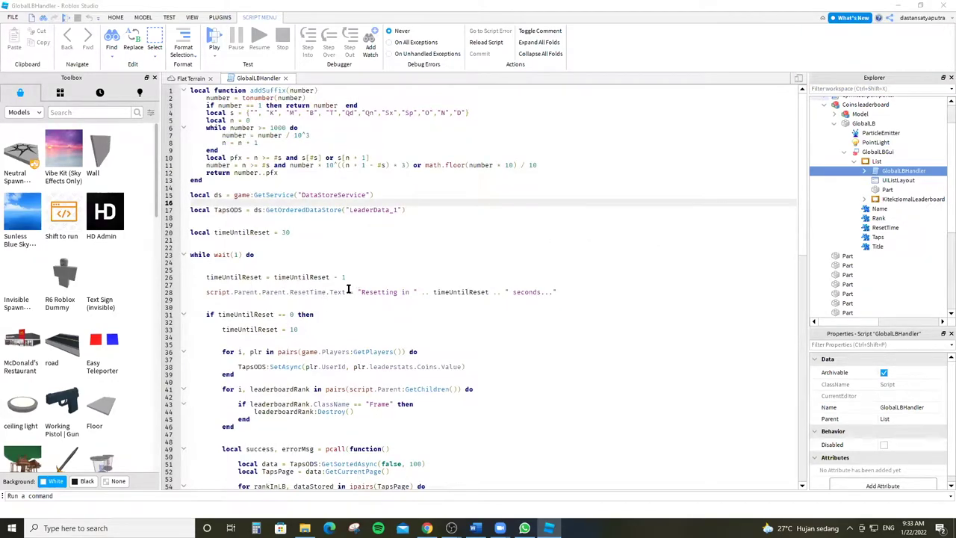
scroll(370, 260, down, 1)
scroll(370, 260, down, 3)
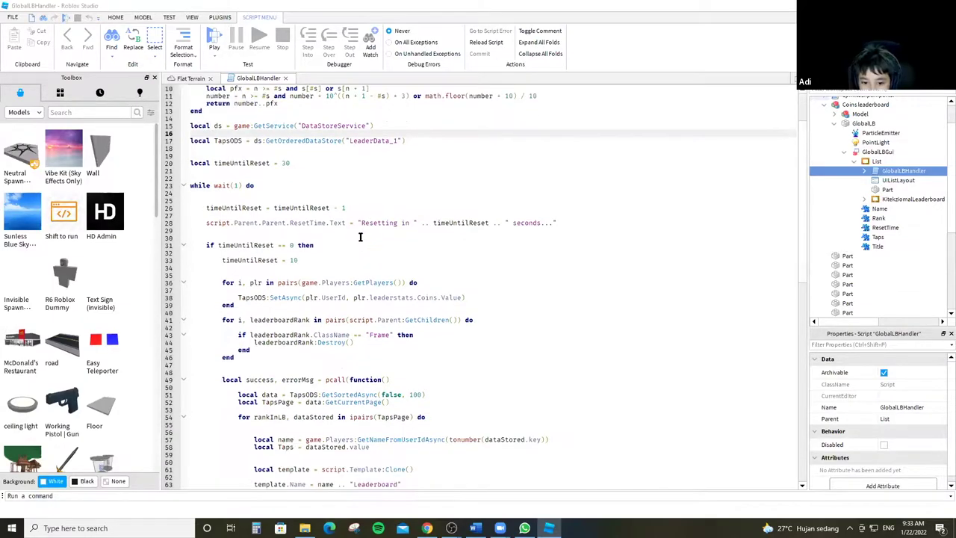
scroll(246, 134, up, 5)
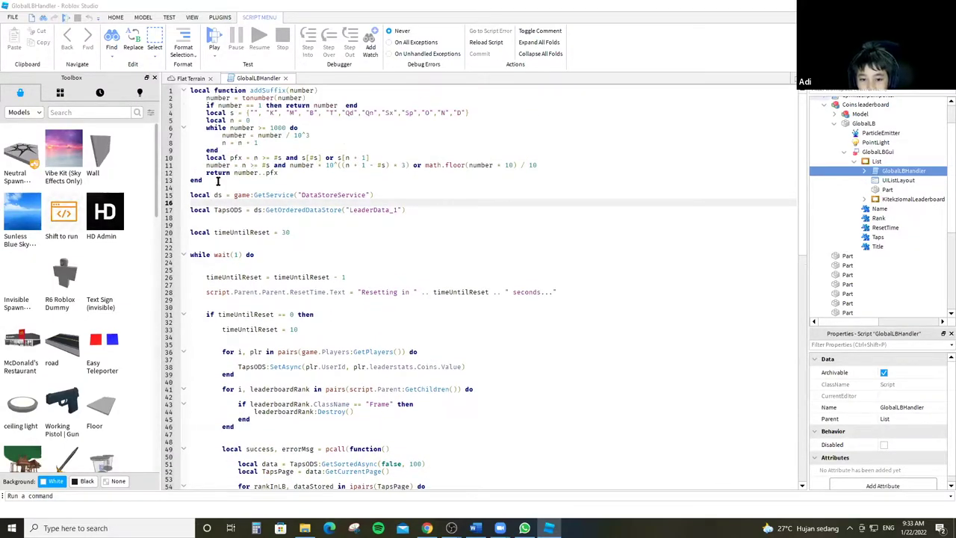
scroll(332, 204, down, 6)
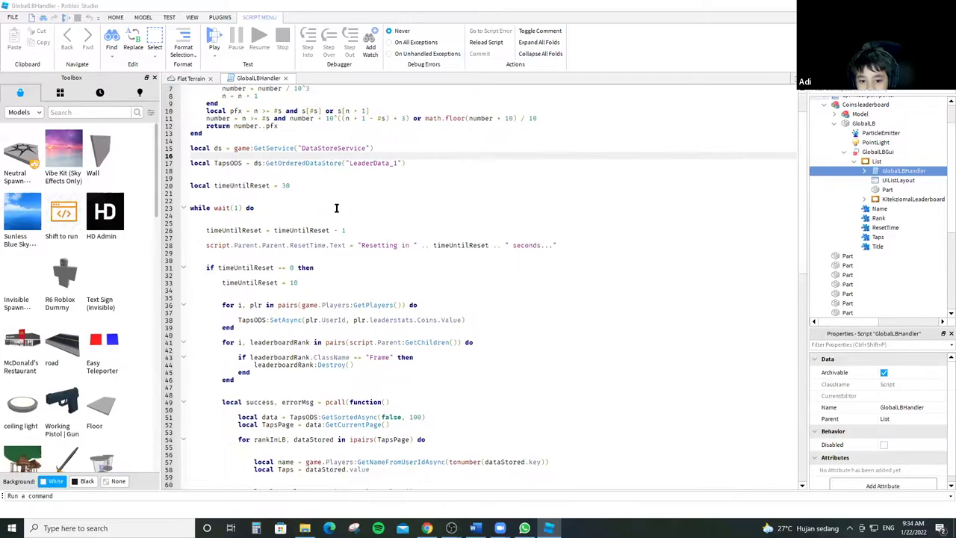
scroll(330, 203, down, 7)
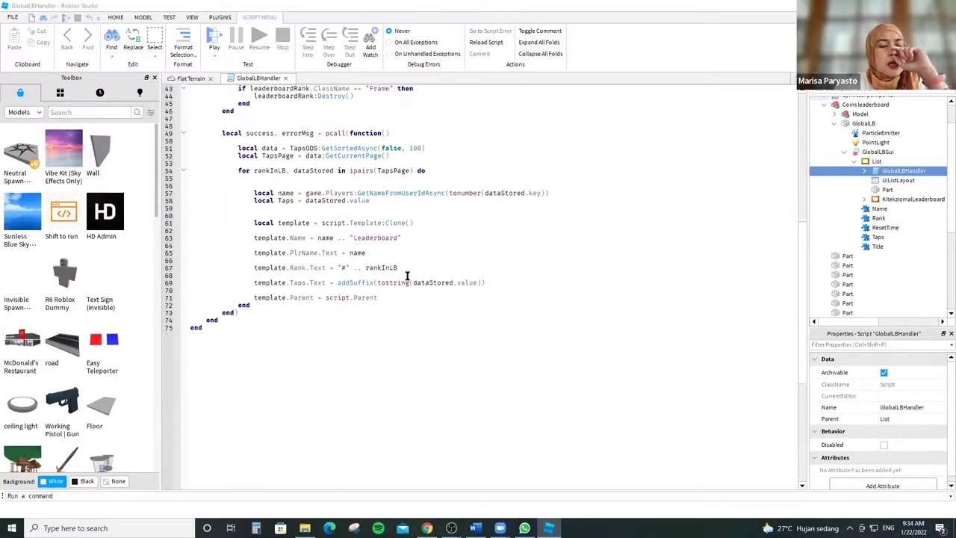
scroll(411, 272, up, 1)
scroll(435, 214, up, 1)
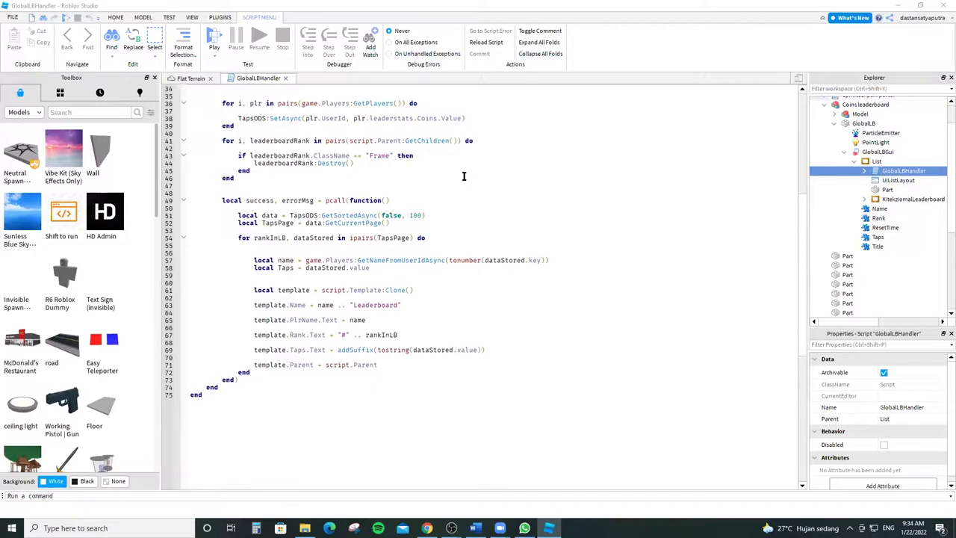
scroll(447, 250, up, 1)
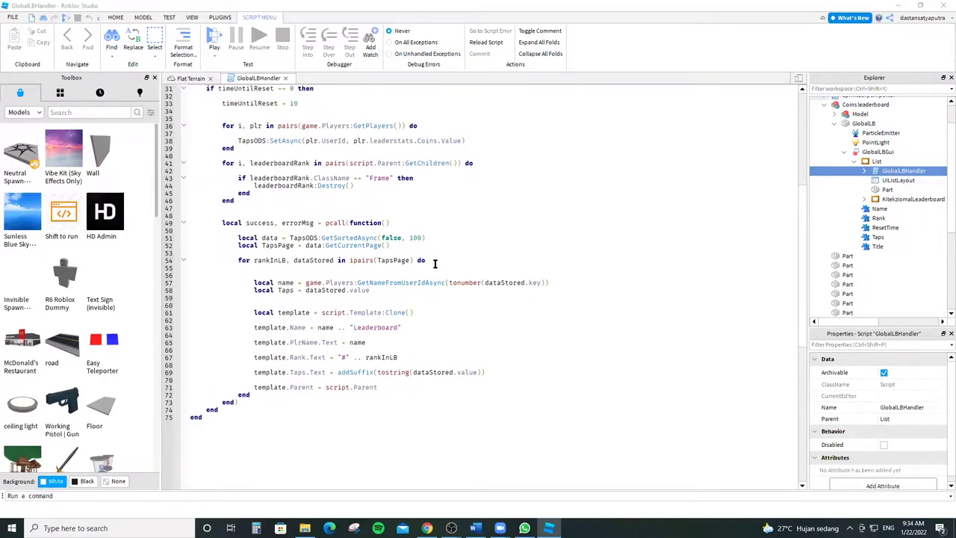
scroll(429, 273, up, 3)
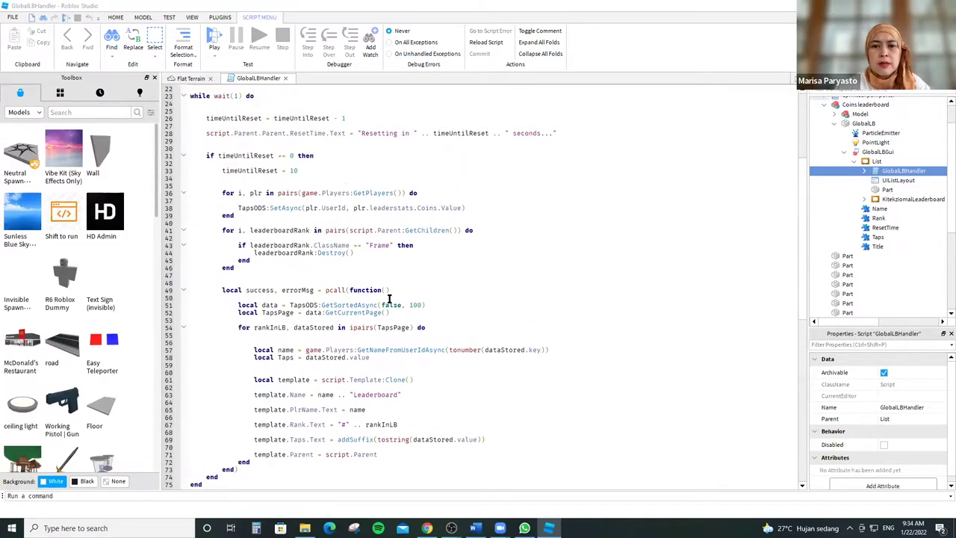
scroll(388, 299, up, 5)
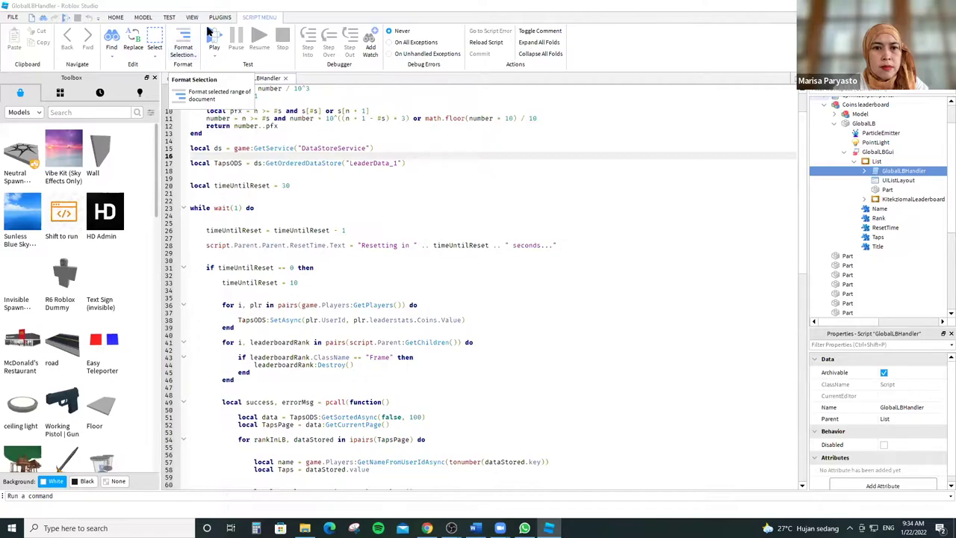
scroll(898, 424, down, 1)
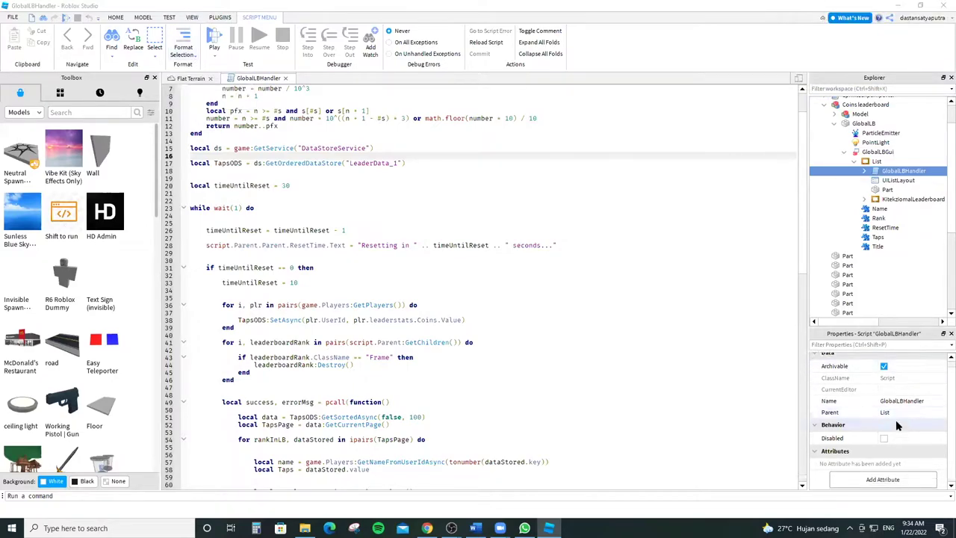
scroll(896, 425, up, 1)
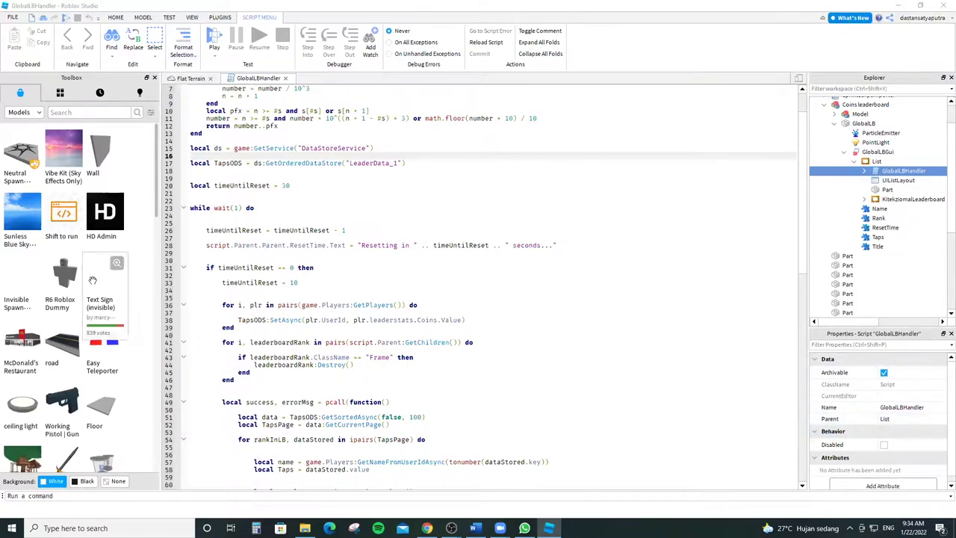
scroll(113, 275, down, 2)
scroll(113, 275, down, 3)
scroll(281, 365, down, 1)
scroll(239, 366, up, 1)
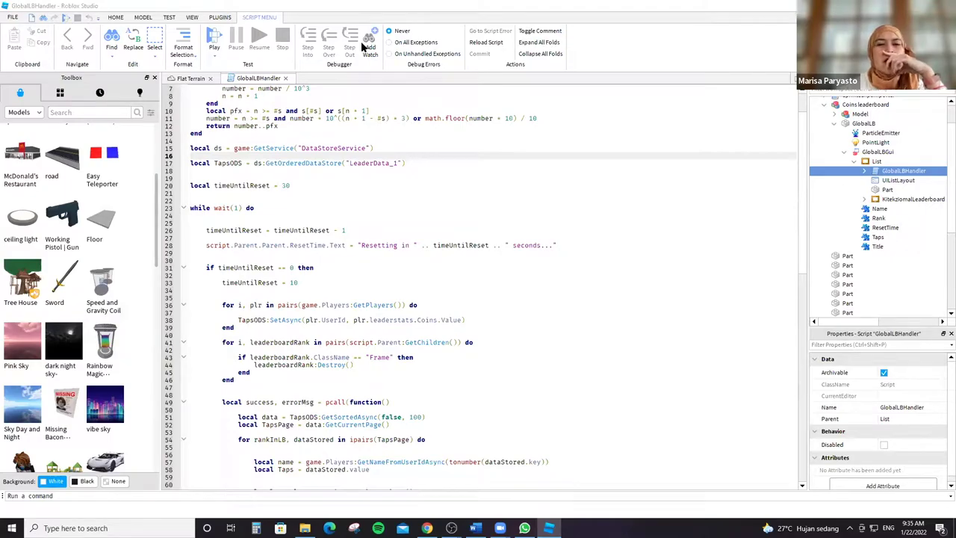
Switch to the browser and watch the egg hatching system tutorial's petModule pets and rarities code, pausing at 14:09.
key(alt+Tab)
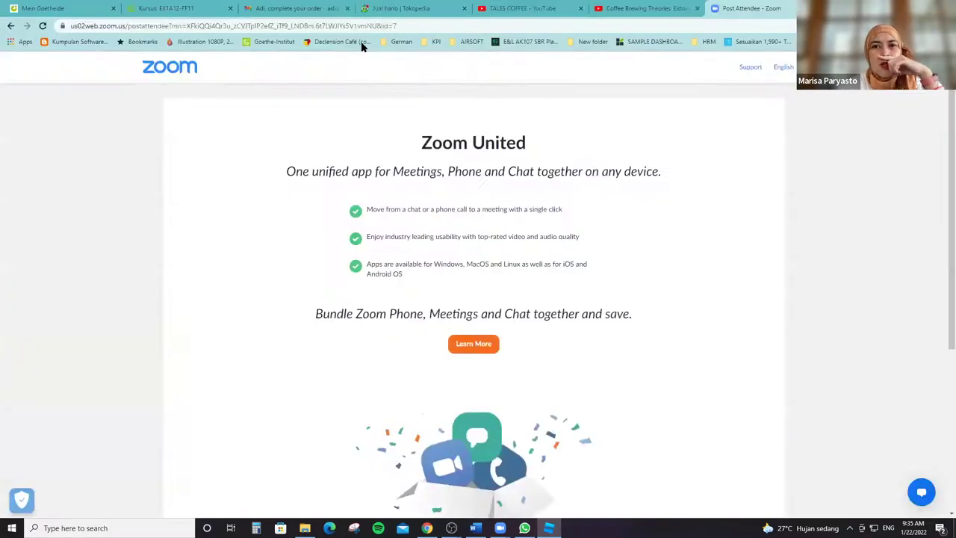
key(ctrl+Tab)
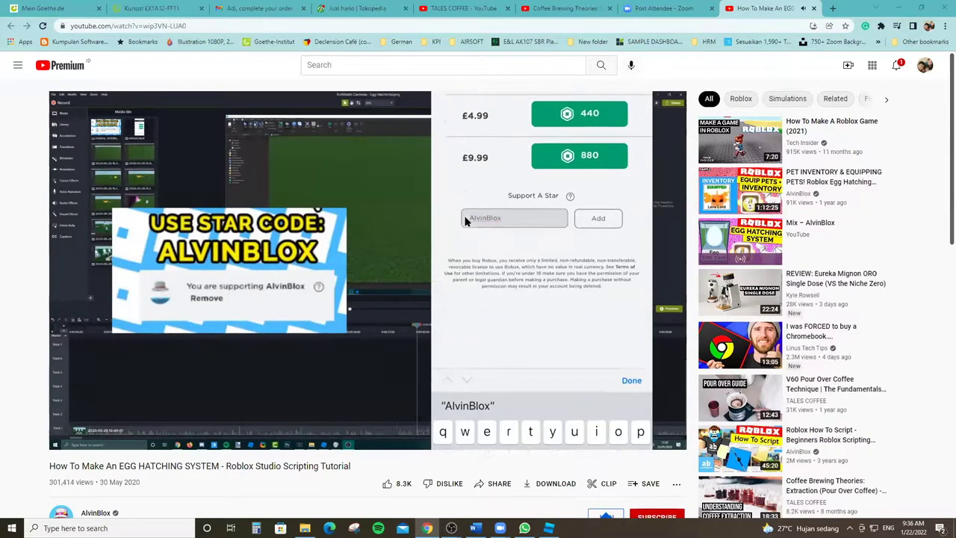
scroll(454, 257, down, 1)
scroll(455, 254, up, 1)
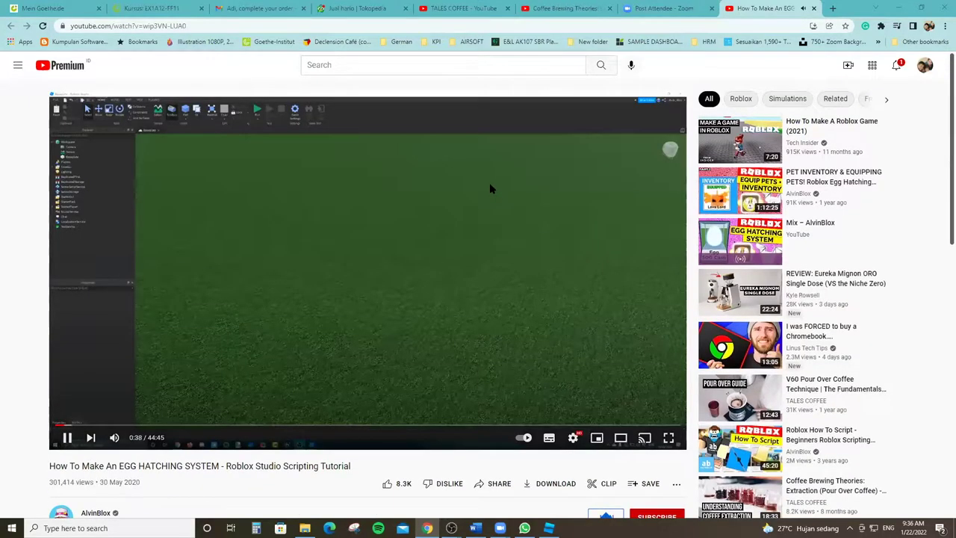
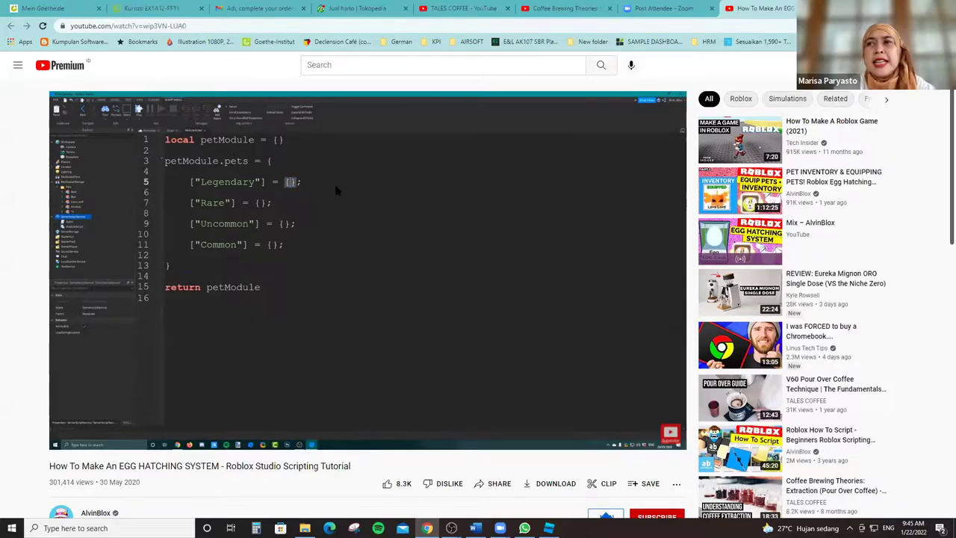
mouse_move(208, 431)
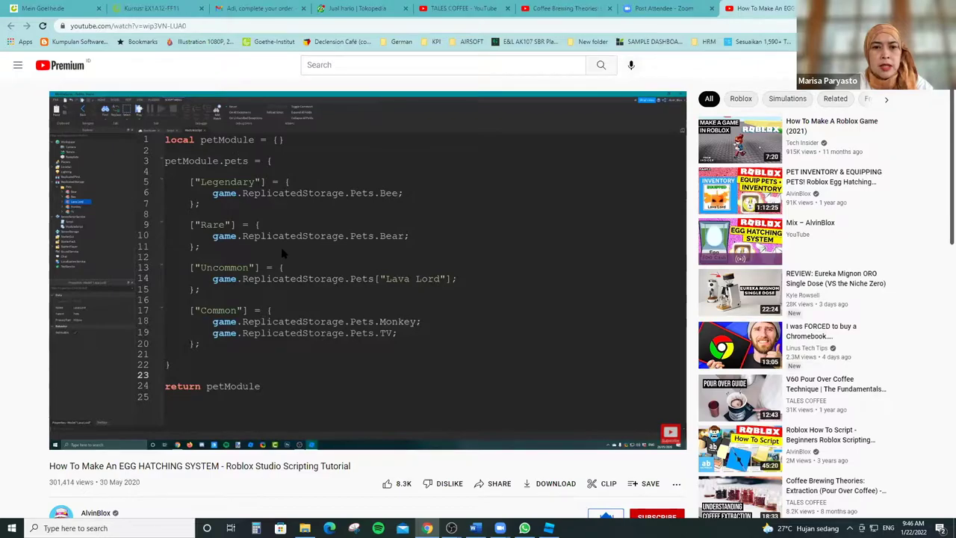
mouse_move(176, 429)
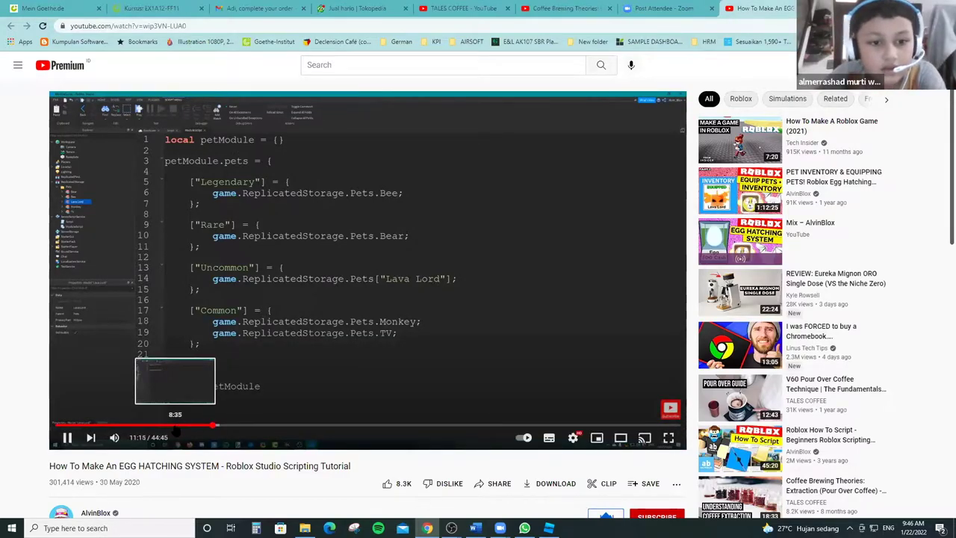
drag(173, 424, 222, 437)
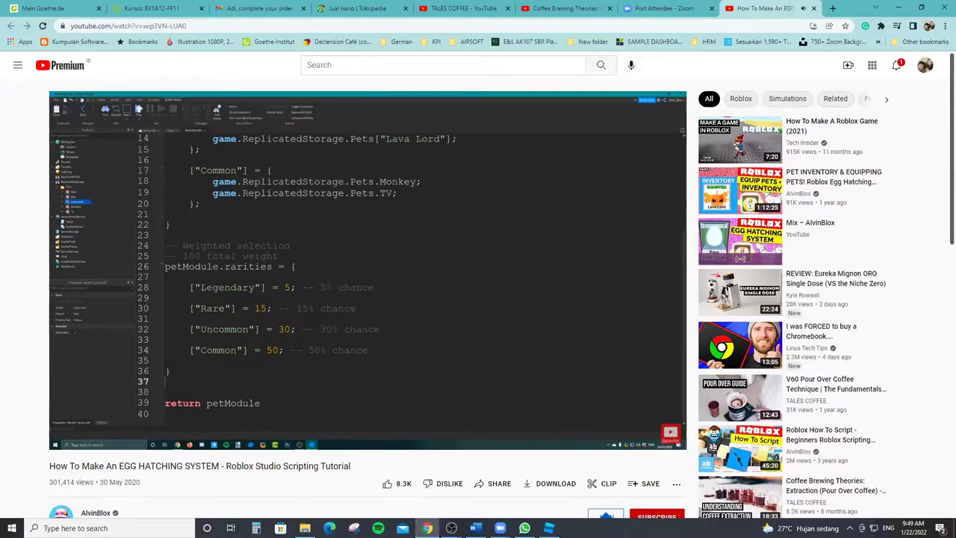
click(371, 246)
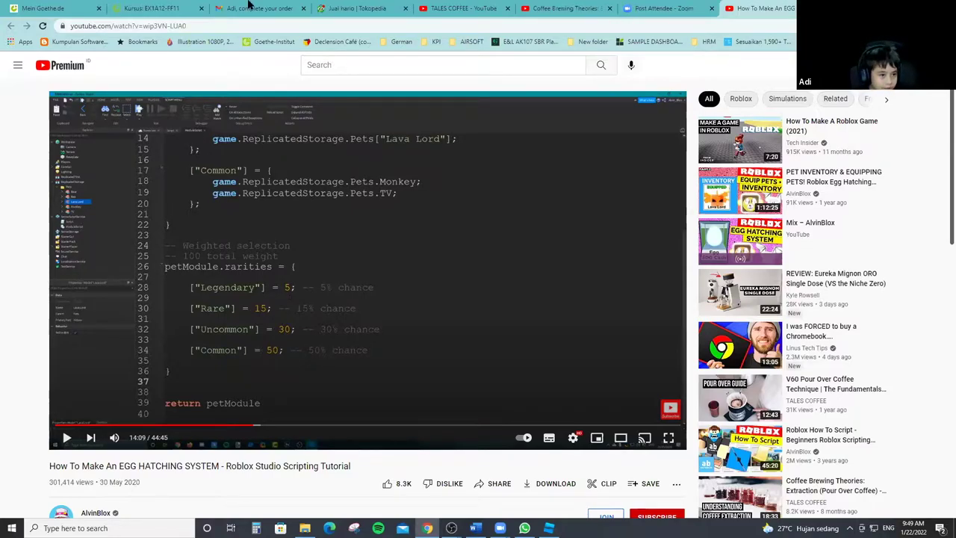
Resume the egg hatching tutorial and rewind it to the very beginning.
click(362, 263)
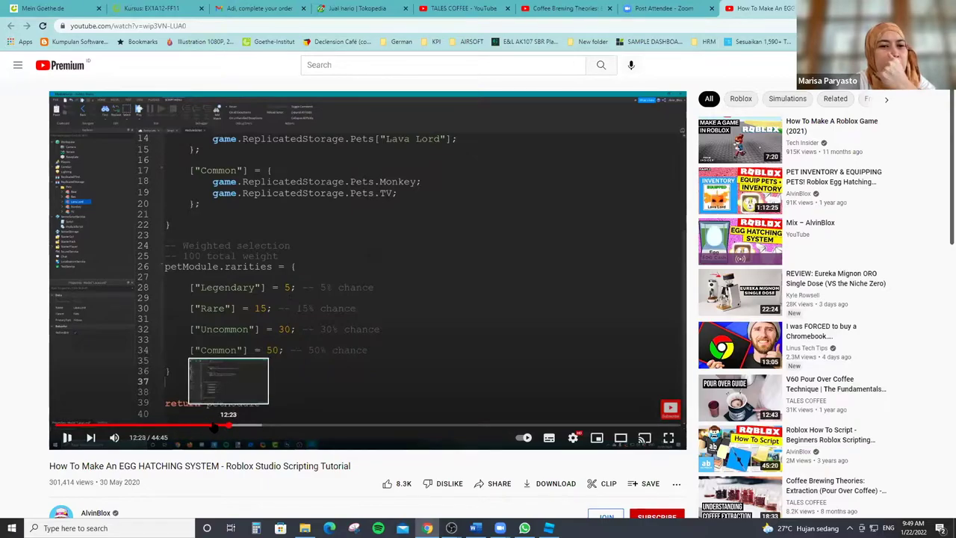
drag(224, 425, 442, 465)
drag(527, 469, 49, 366)
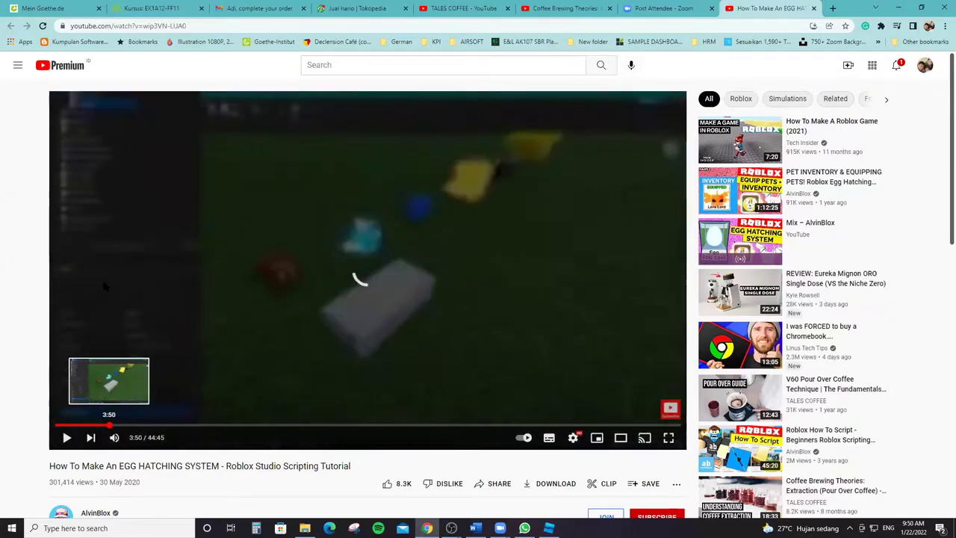
drag(51, 251, 53, 254)
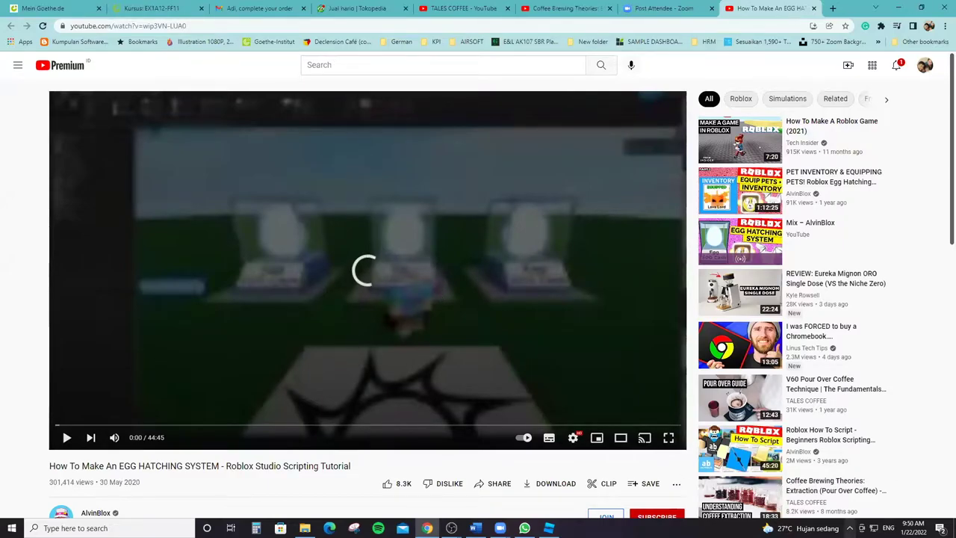
click(849, 528)
click(943, 515)
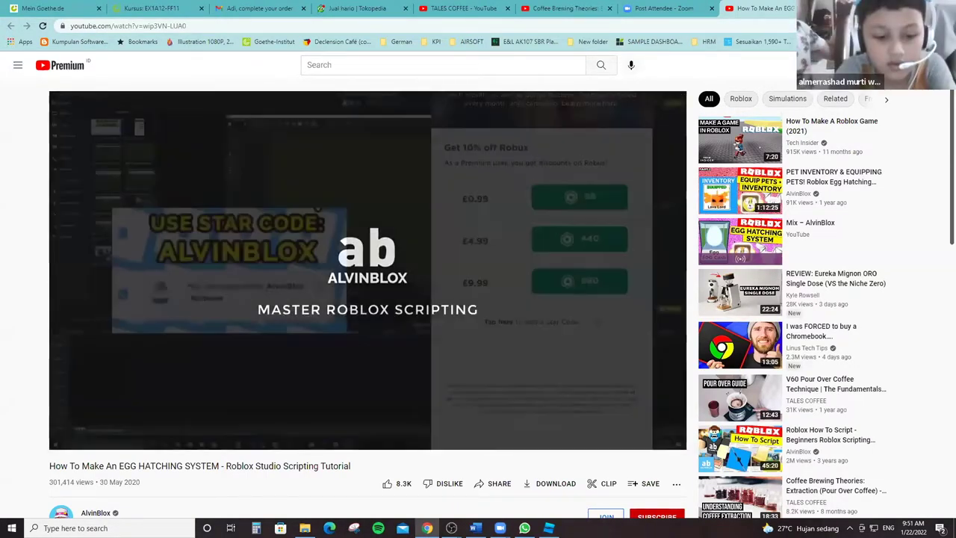
Skip ahead through the tutorial's intro, watch up to the new script in ServerScriptService and pause at 5:59.
key(Right)
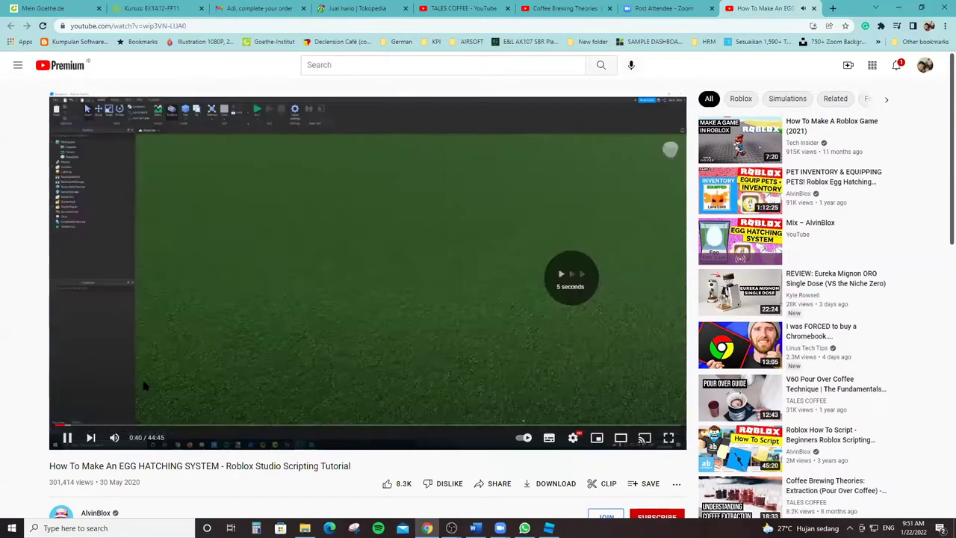
key(Right)
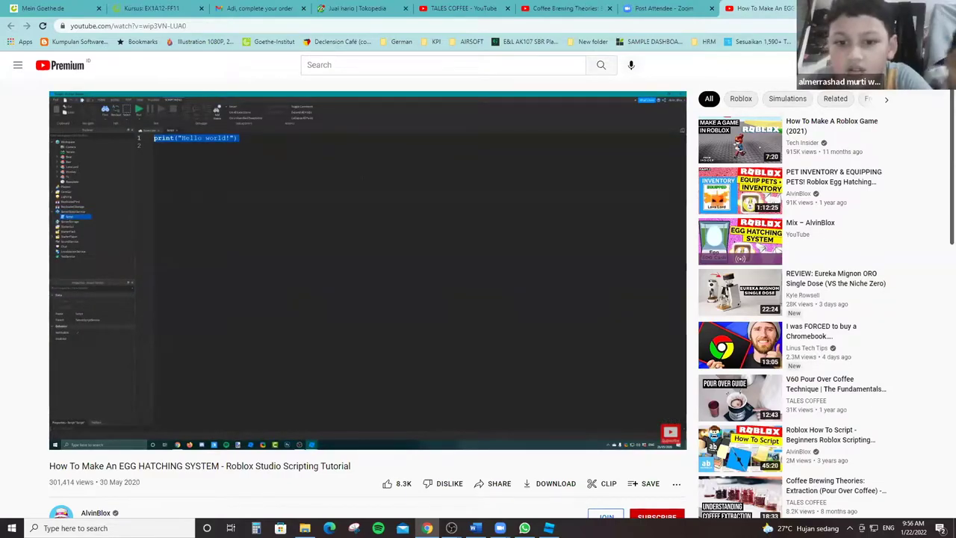
click(231, 235)
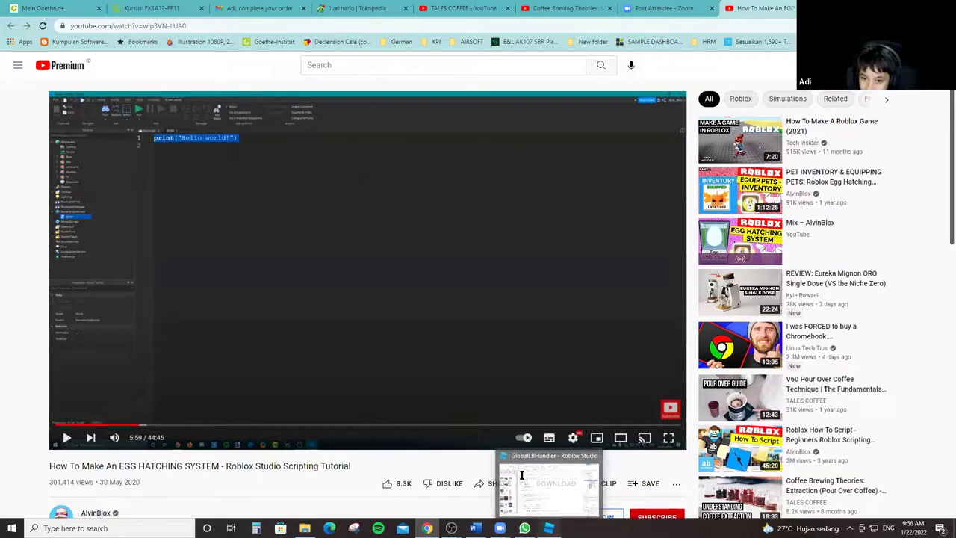
Switch back to Roblox Studio, show the Flat Terrain view and search the Toolbox models for "pet simulator x".
click(519, 470)
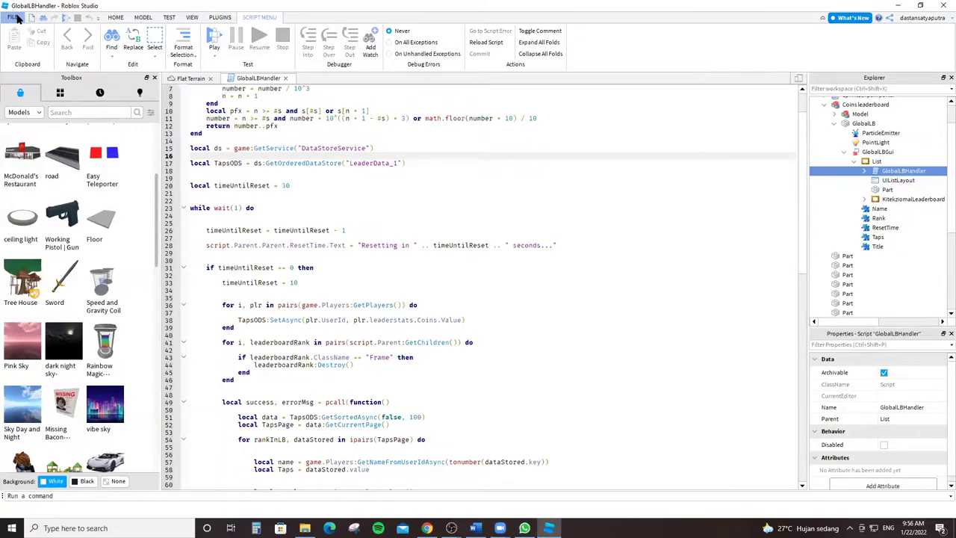
click(114, 17)
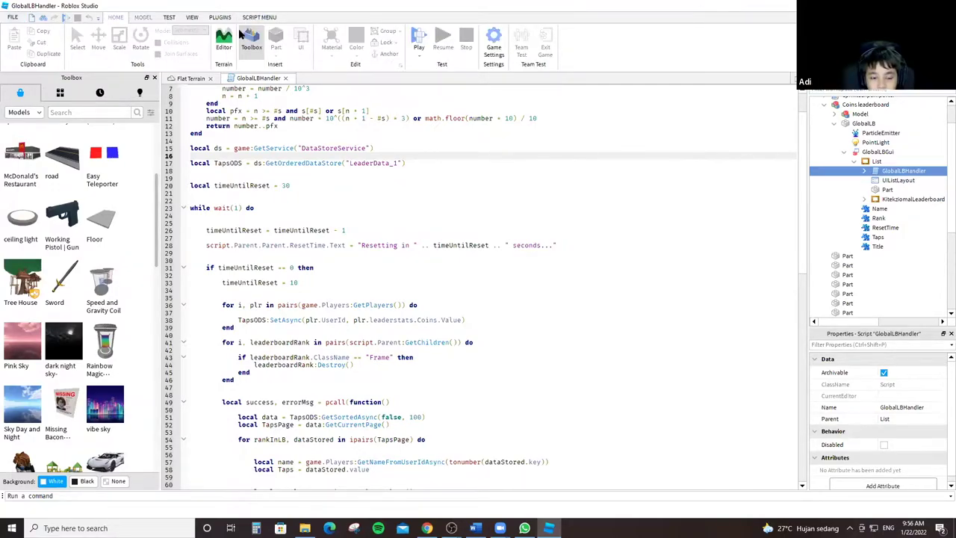
click(190, 79)
right_drag(695, 190, 691, 190)
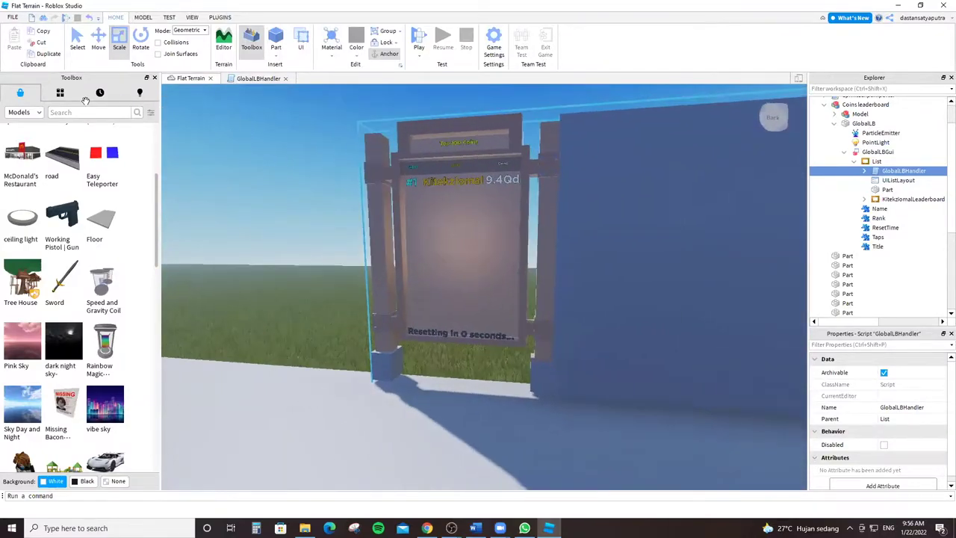
key(d)
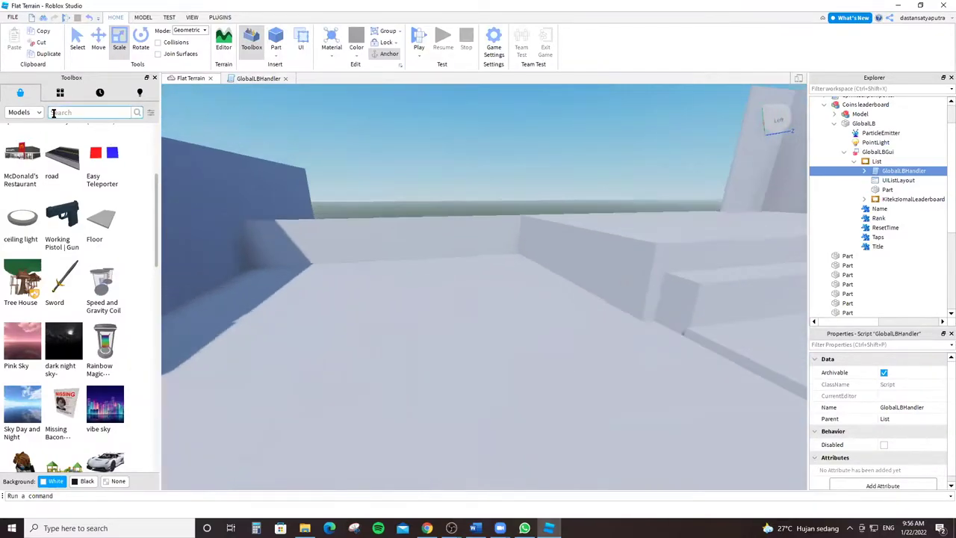
key(s)
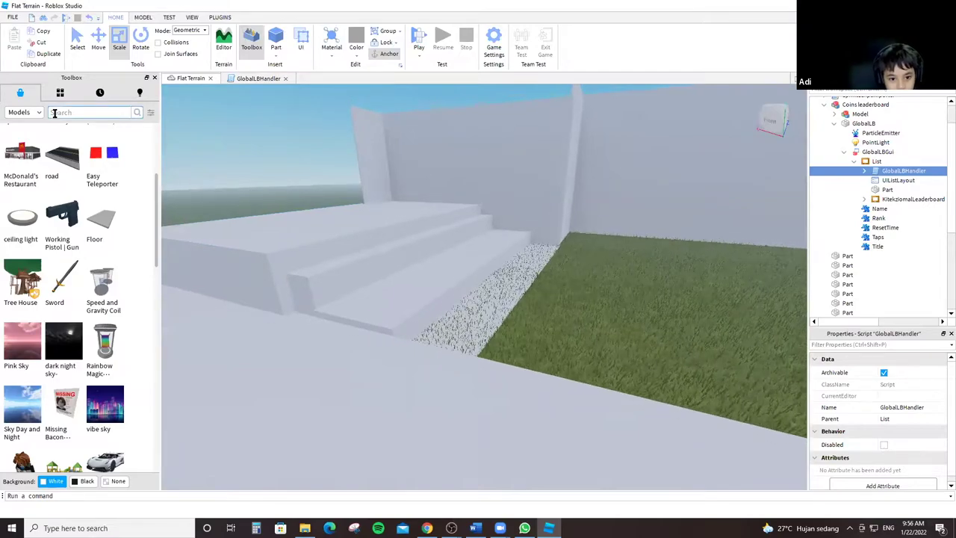
click(55, 113)
text(pet s)
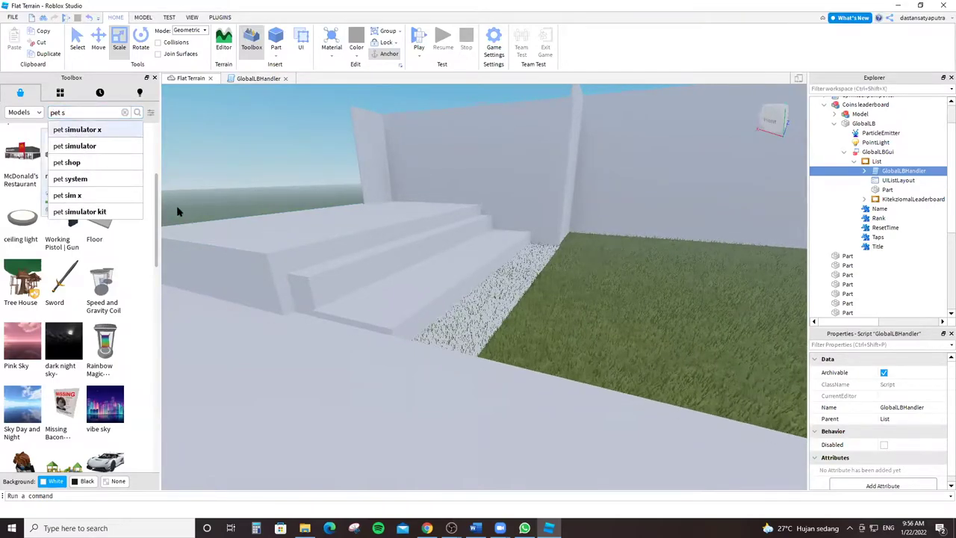
key(Return)
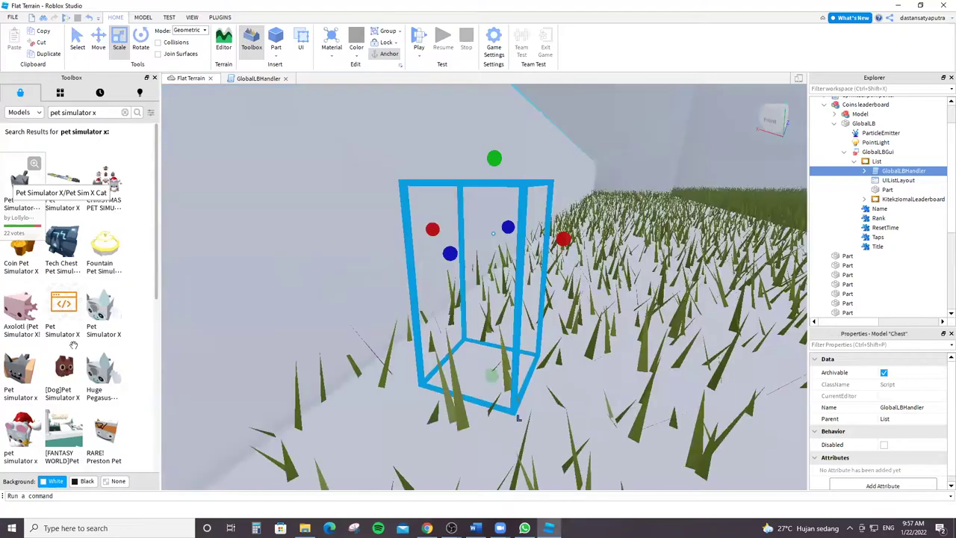
Insert the Pet Simulator X cat and dog models and place them side by side on the grass.
click(64, 369)
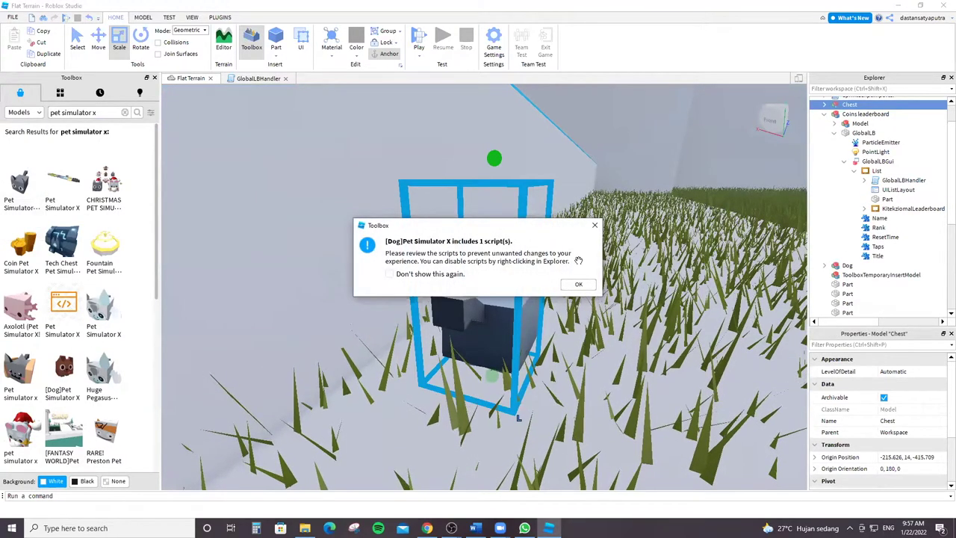
click(578, 284)
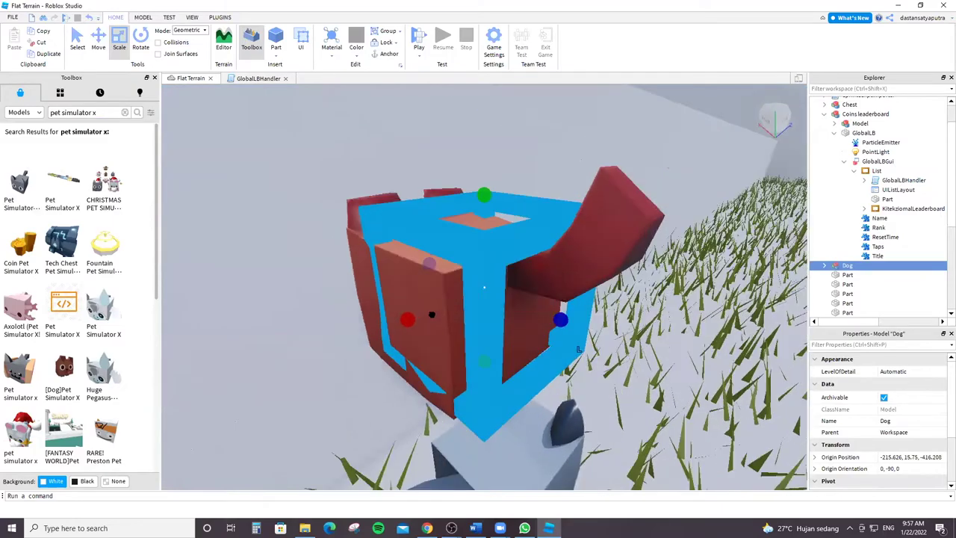
scroll(435, 307, down, 5)
right_drag(434, 307, 570, 254)
scroll(455, 249, down, 3)
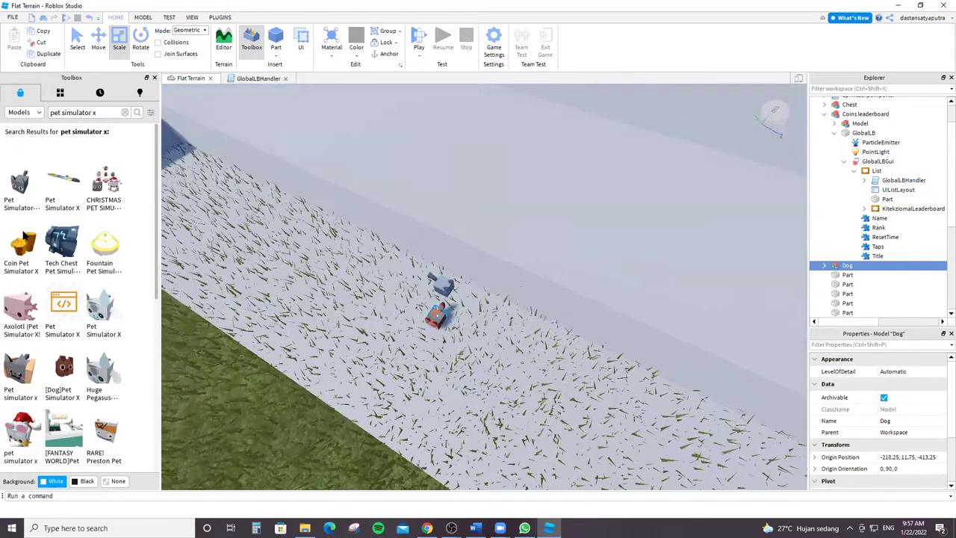
key(f)
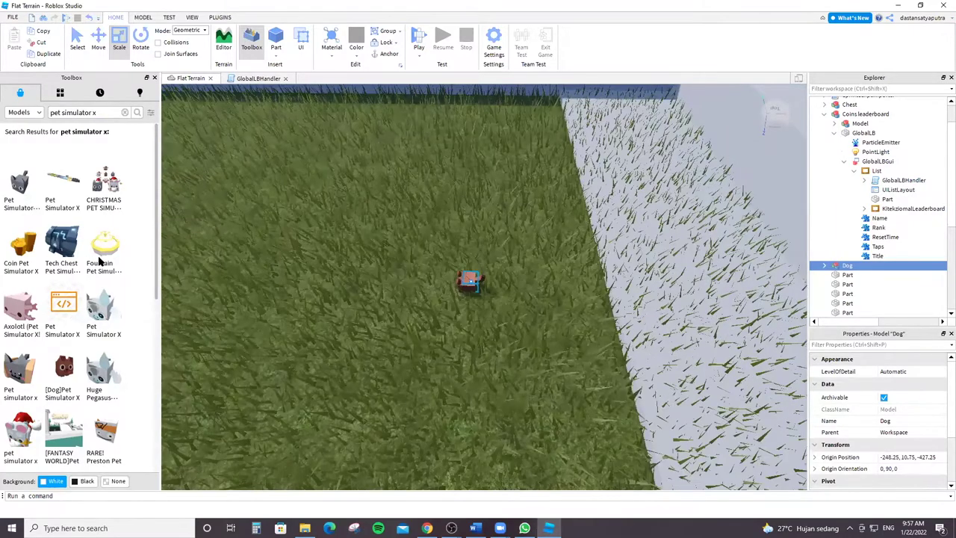
Browse the pet simulator x models in the Toolbox for further pets, chests and machines.
scroll(91, 261, down, 1)
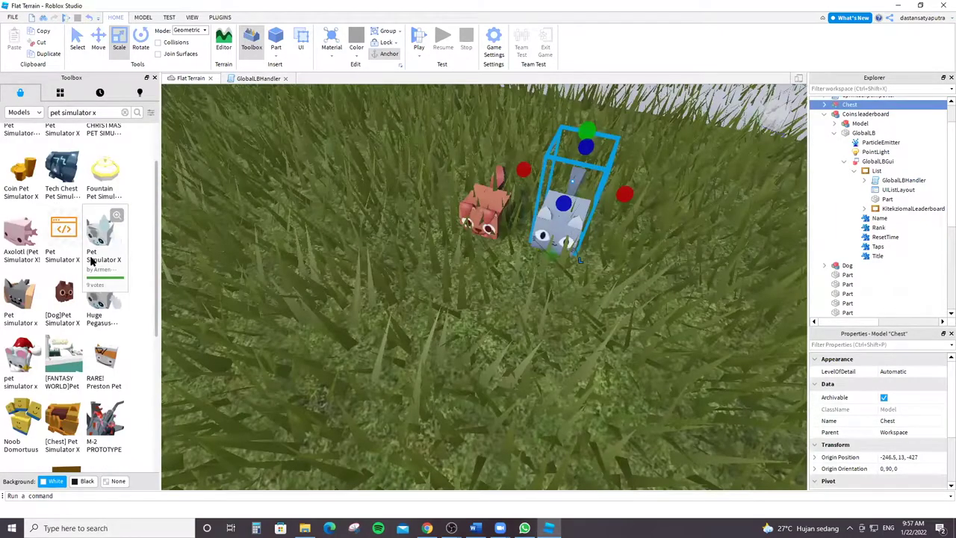
scroll(91, 260, down, 4)
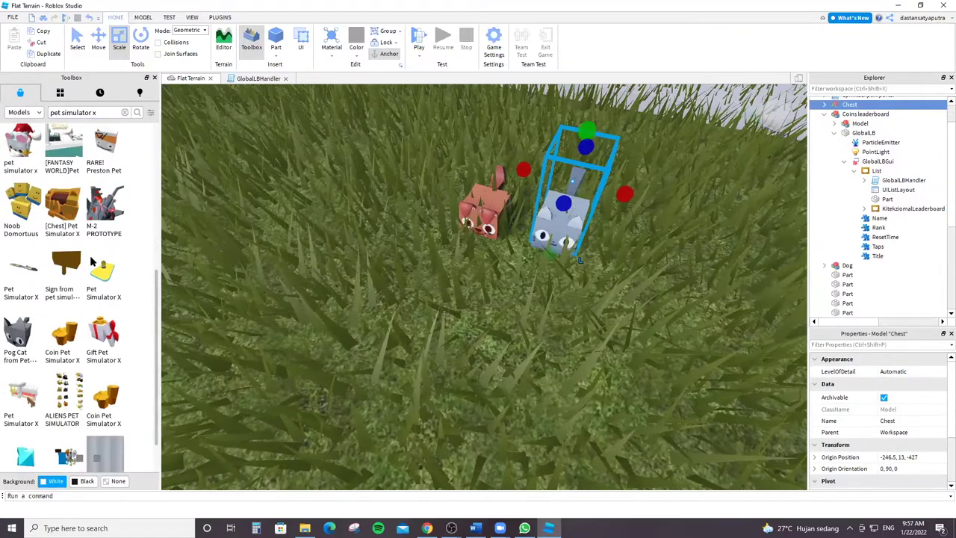
scroll(91, 261, down, 4)
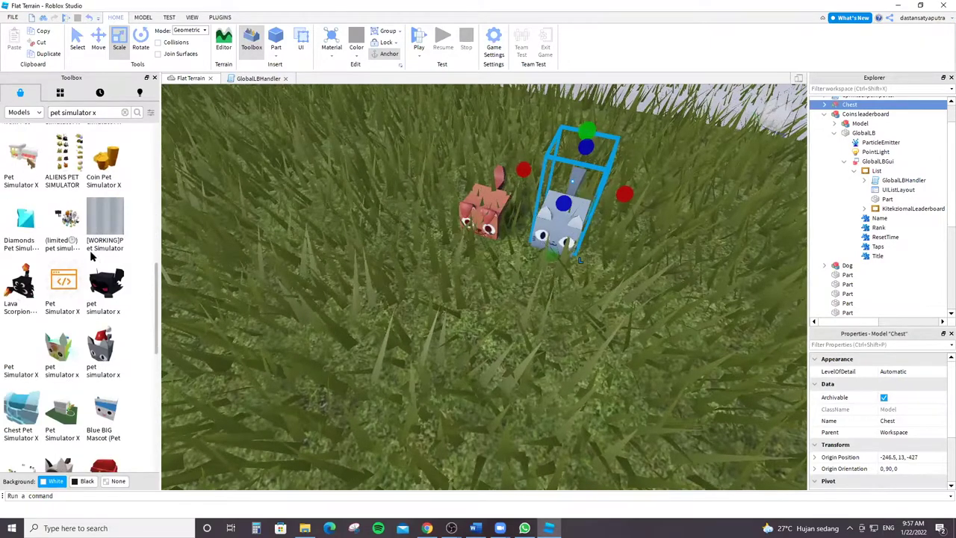
scroll(101, 236, down, 4)
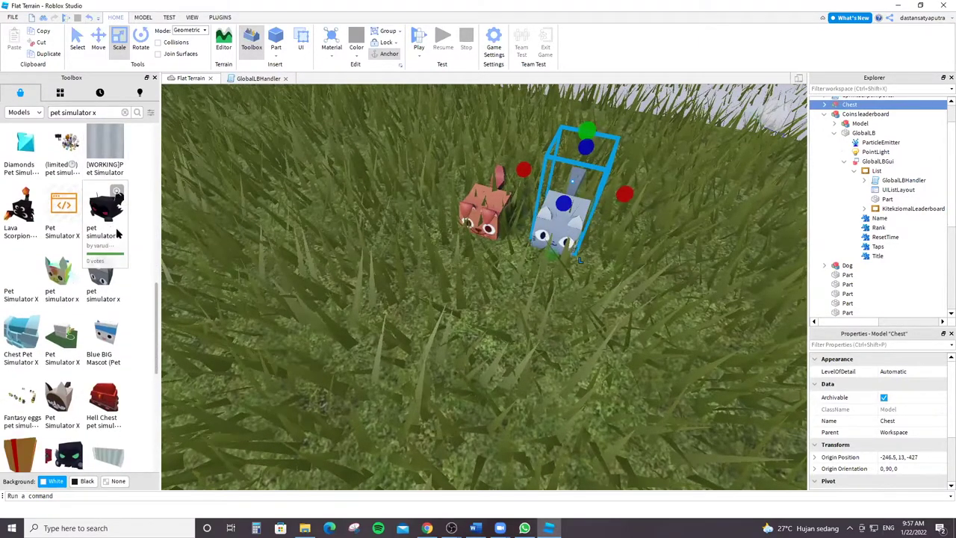
scroll(114, 222, down, 3)
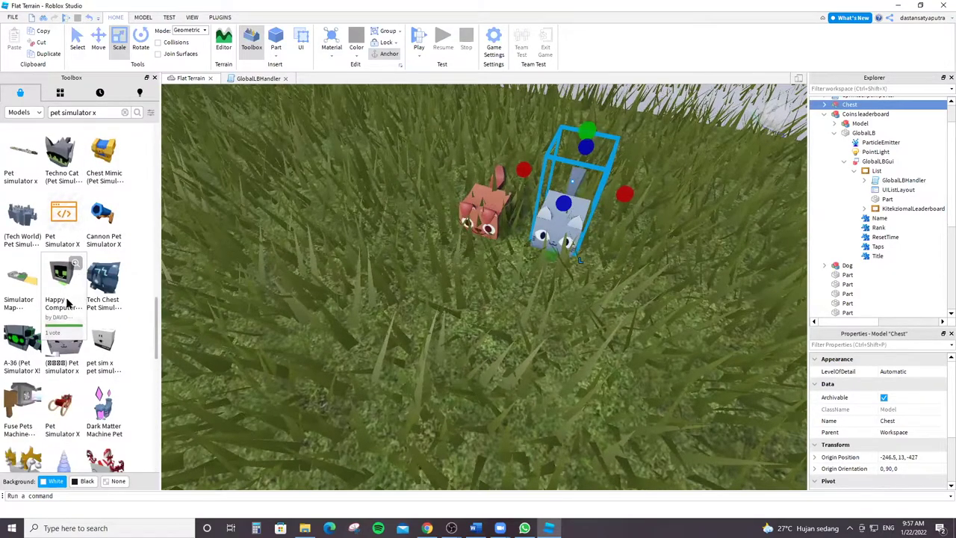
scroll(87, 302, down, 2)
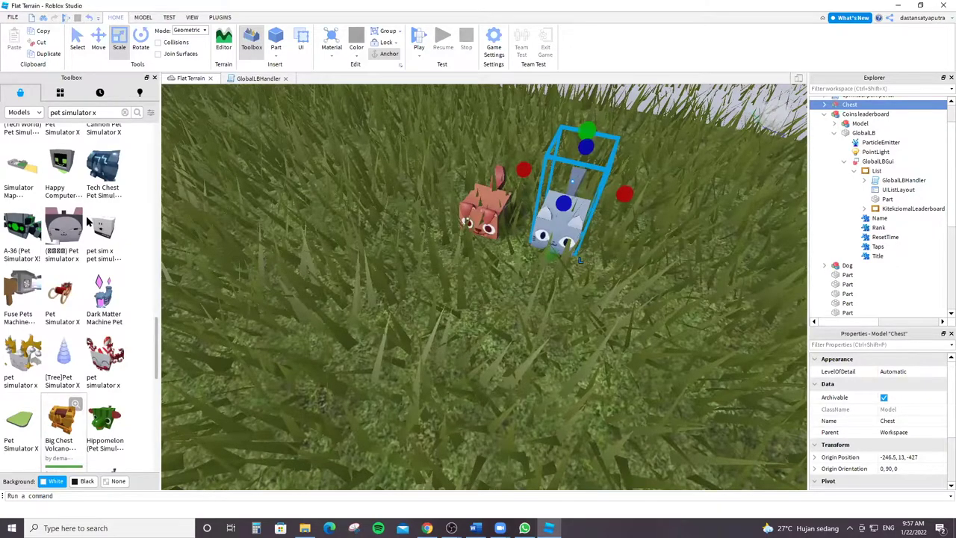
scroll(94, 216, up, 4)
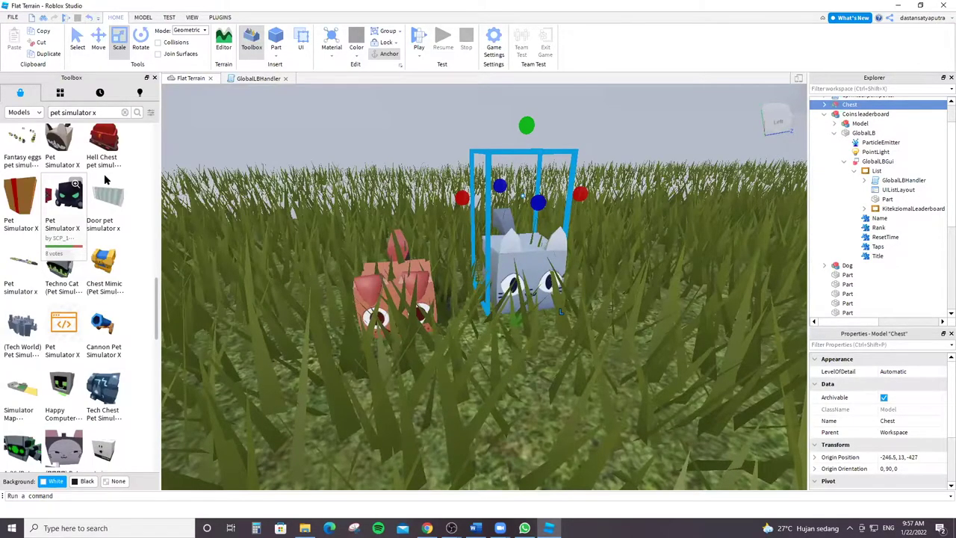
Insert the black winged pet from the pet simulator x models and place it on the grass beside the cat.
scroll(104, 180, up, 4)
scroll(88, 336, up, 5)
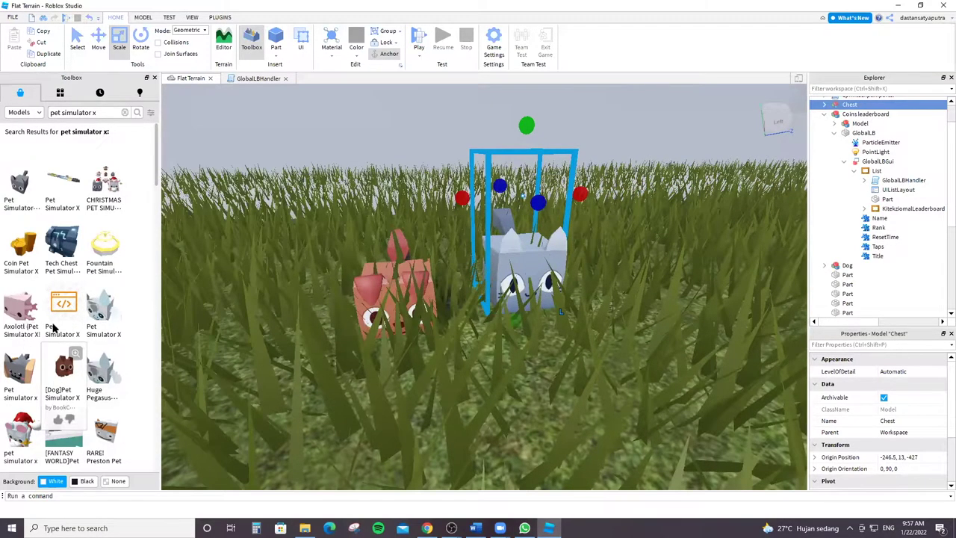
scroll(112, 351, down, 3)
scroll(112, 357, down, 1)
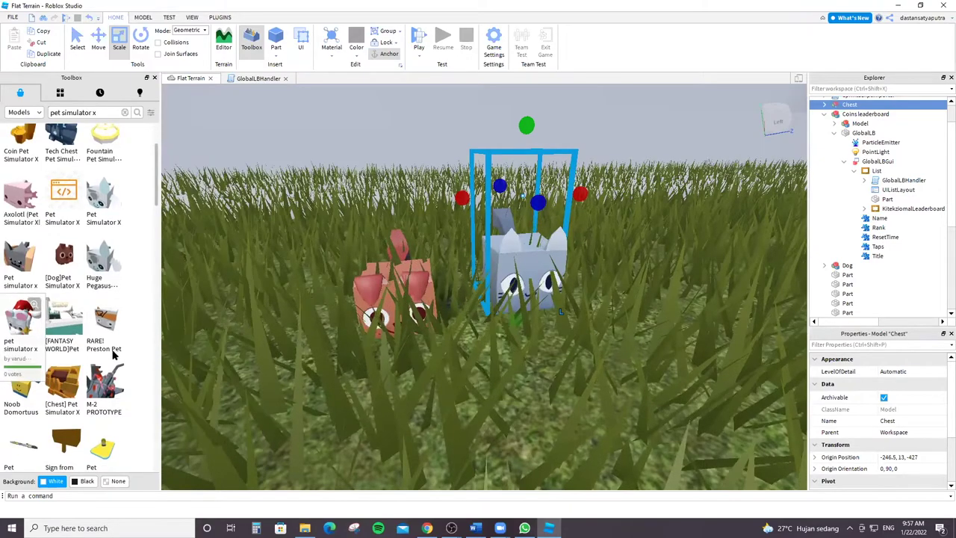
scroll(112, 336, down, 2)
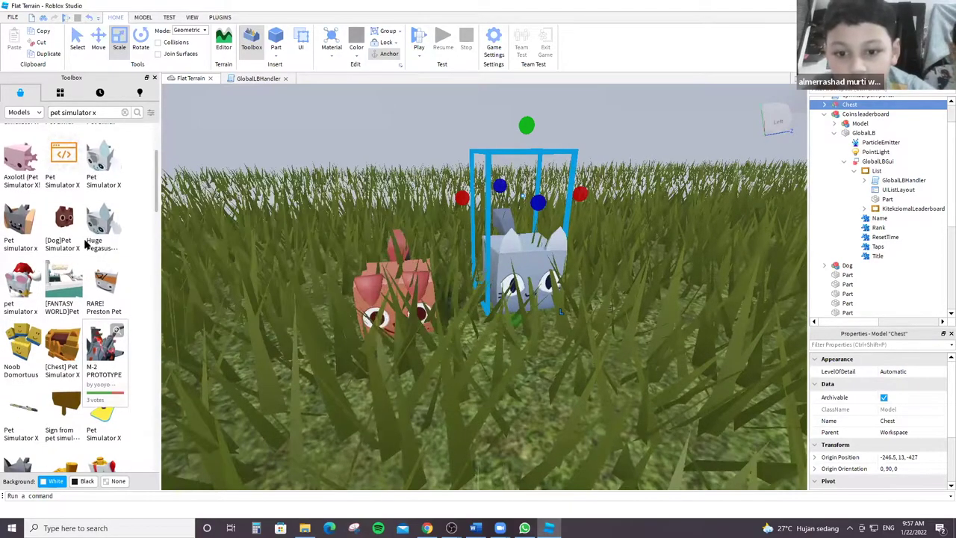
scroll(86, 247, up, 5)
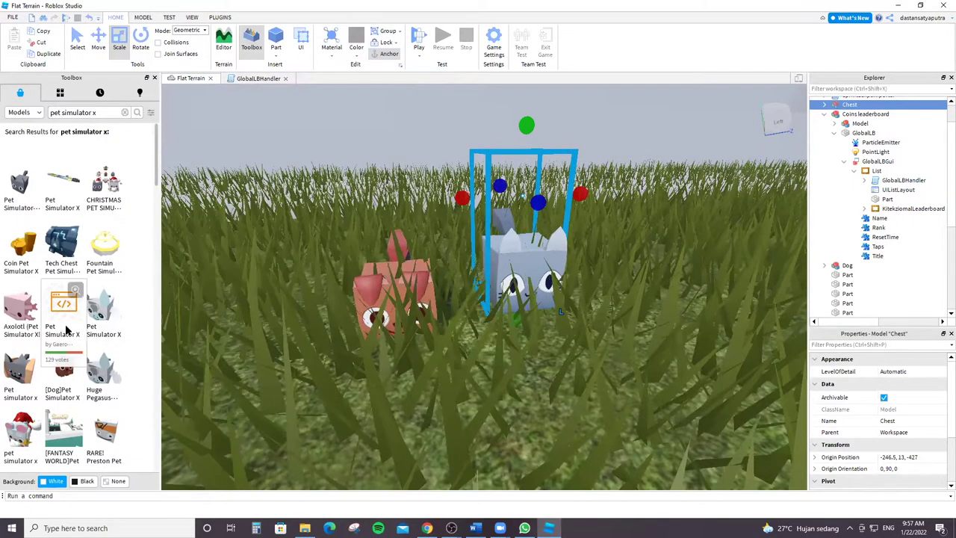
scroll(75, 336, down, 3)
scroll(84, 336, down, 3)
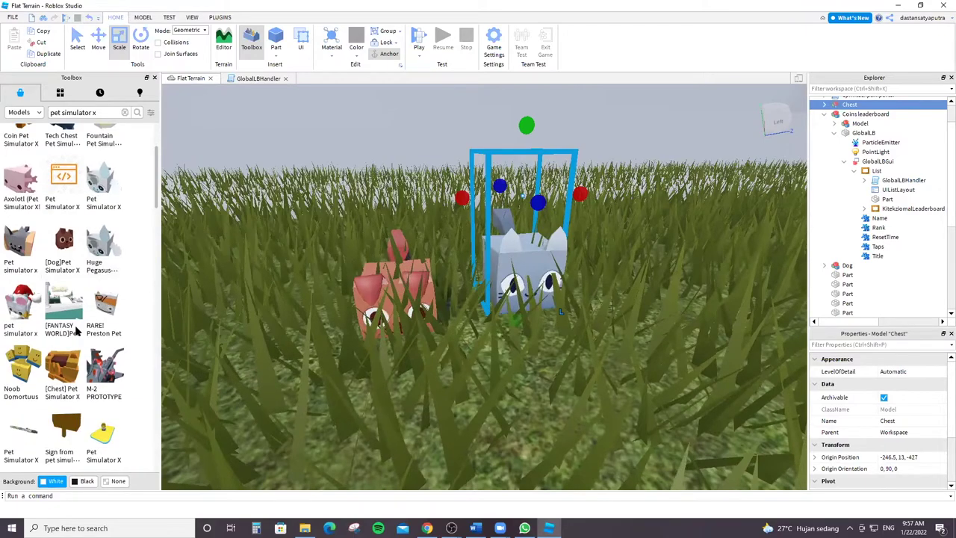
scroll(80, 278, down, 5)
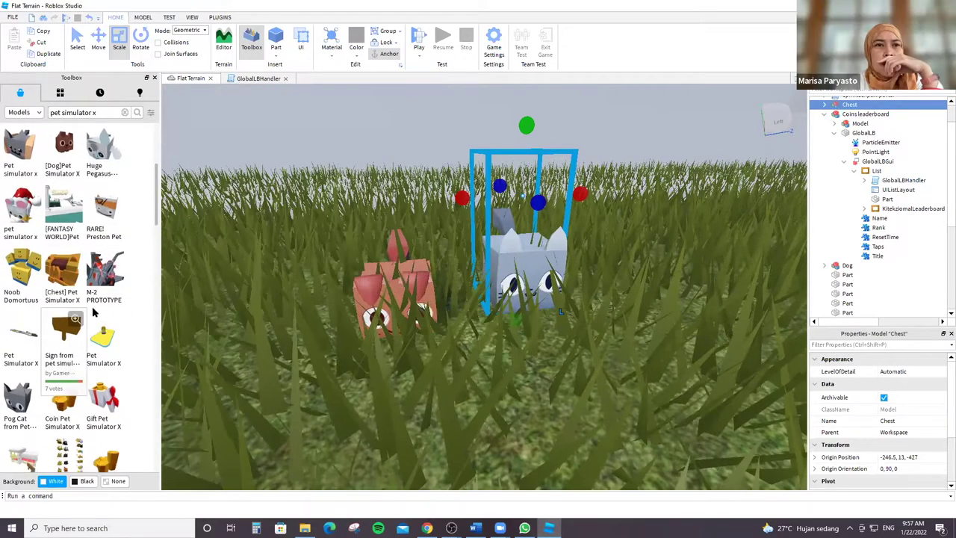
scroll(96, 332, down, 3)
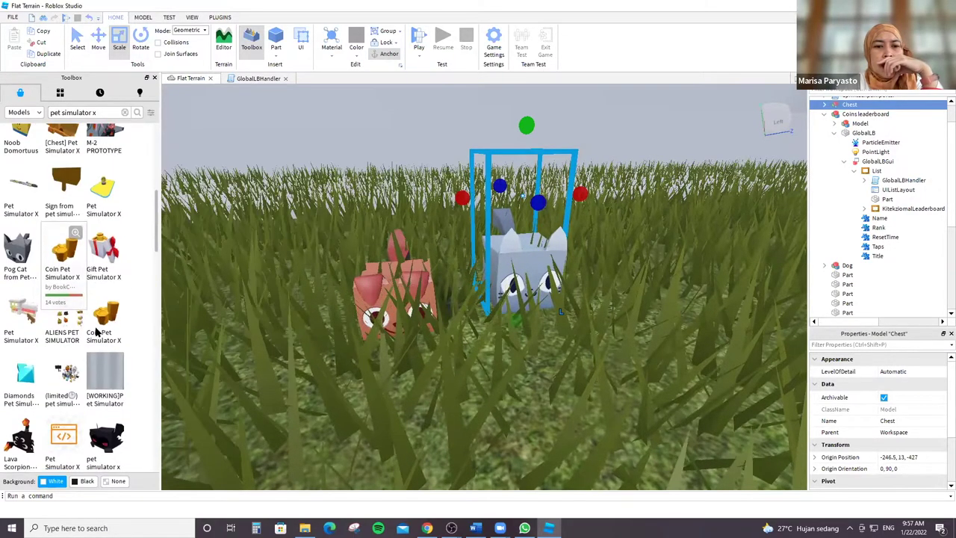
click(104, 295)
scroll(104, 295, down, 1)
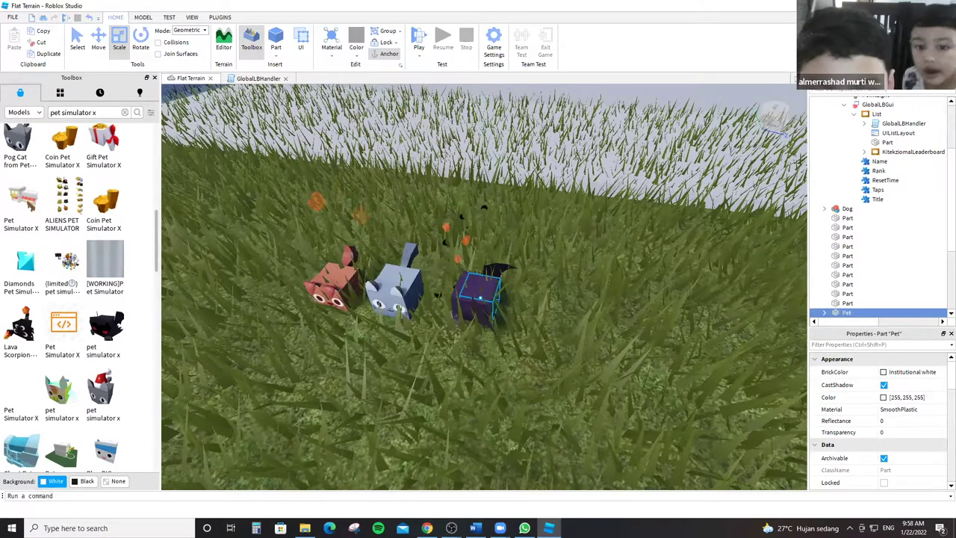
Look through the rest of the pet simulator x search results for another pet to add, then return to the start of the list.
scroll(23, 277, down, 2)
scroll(93, 312, down, 2)
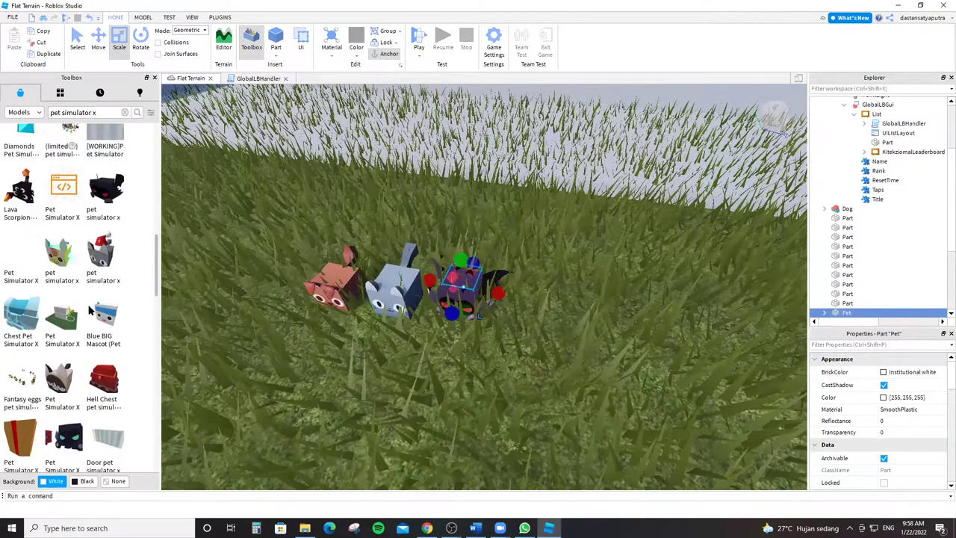
scroll(71, 343, down, 5)
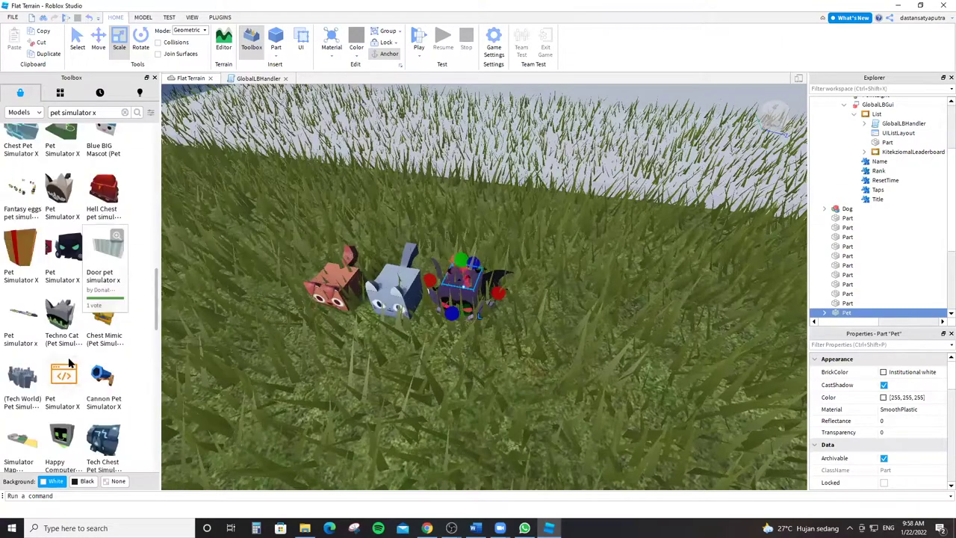
scroll(71, 336, down, 5)
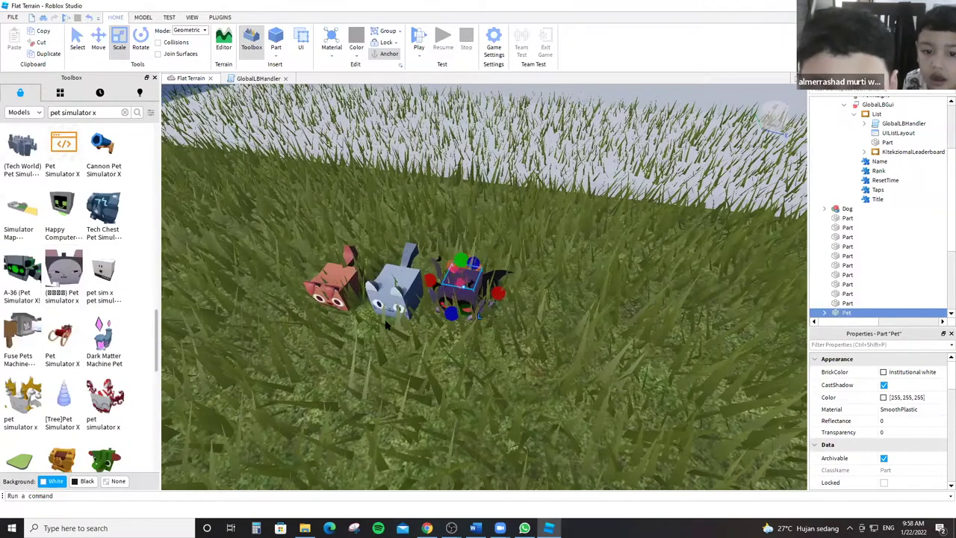
scroll(15, 317, down, 2)
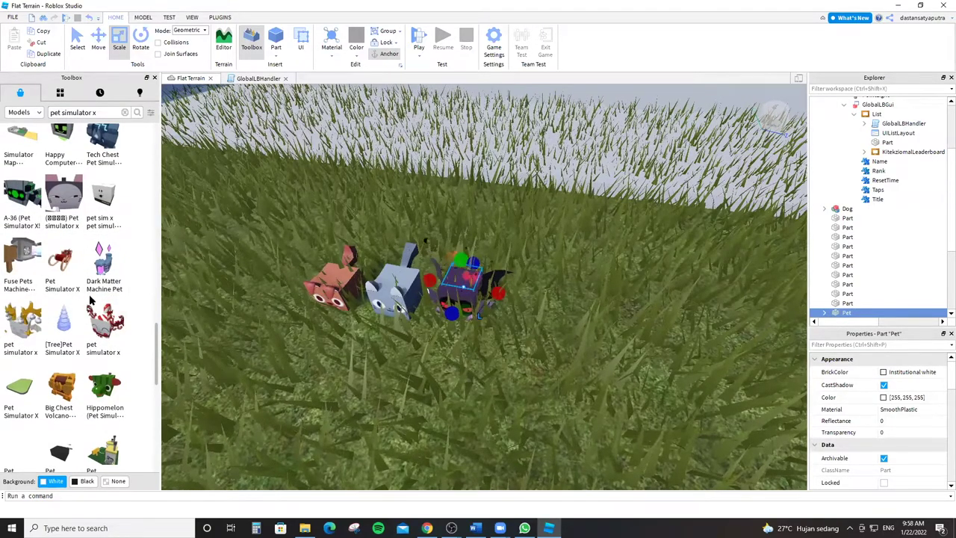
scroll(97, 265, down, 1)
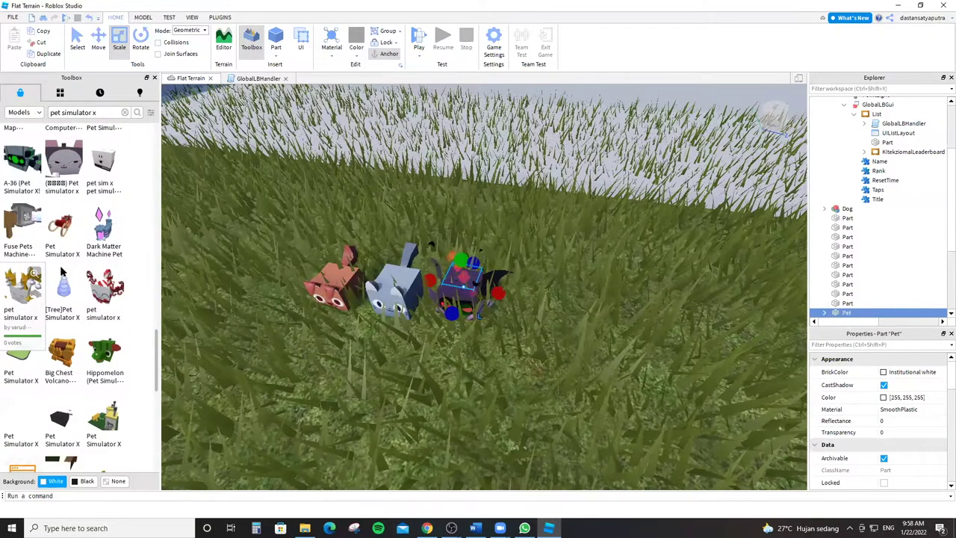
scroll(63, 272, down, 5)
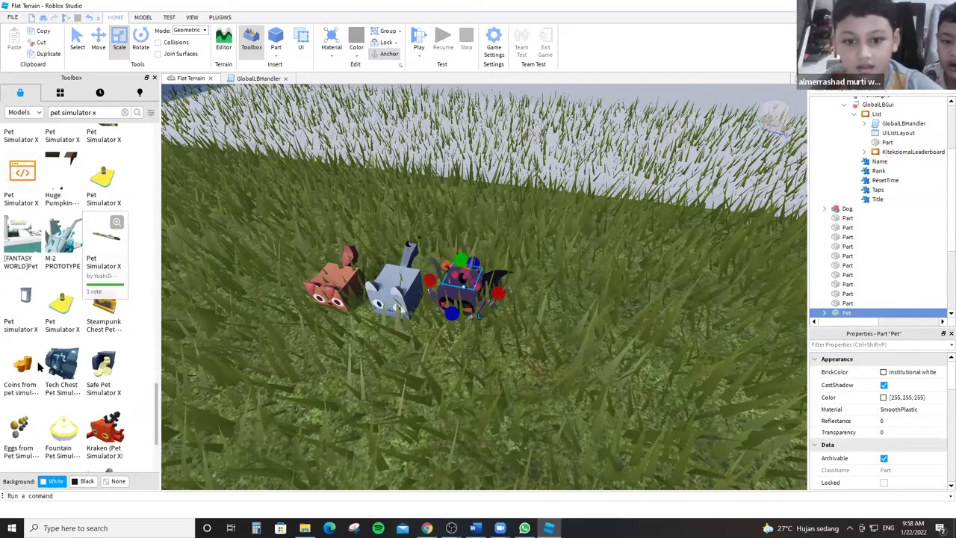
scroll(112, 291, down, 3)
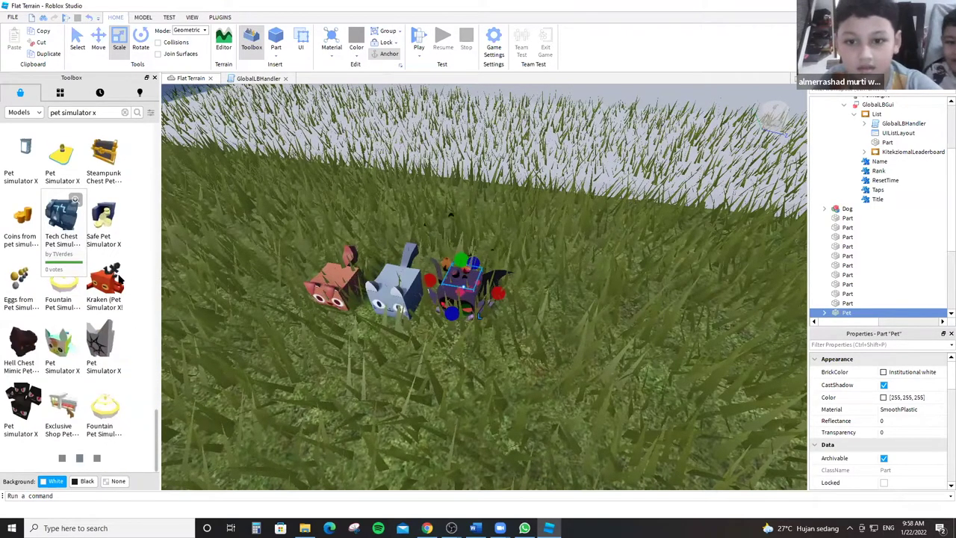
scroll(112, 275, down, 5)
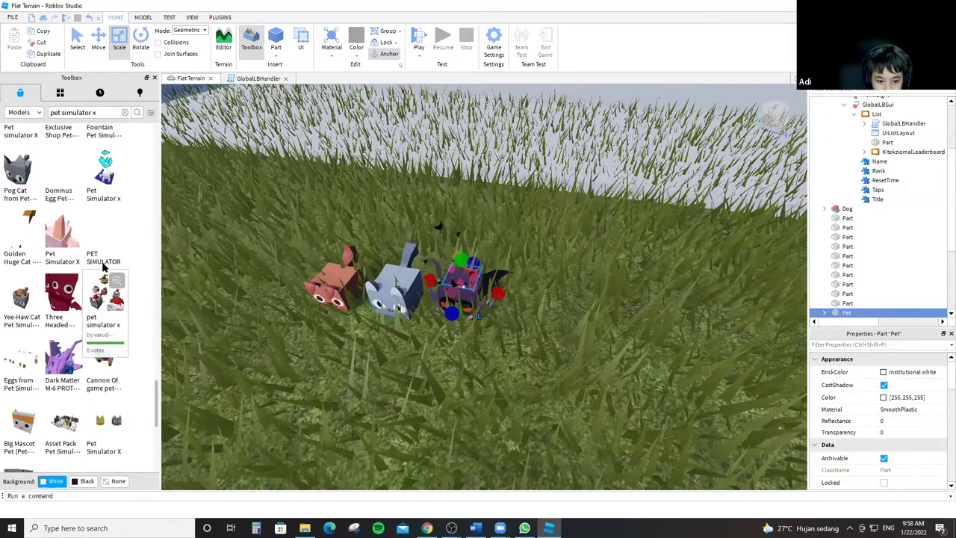
scroll(104, 258, down, 3)
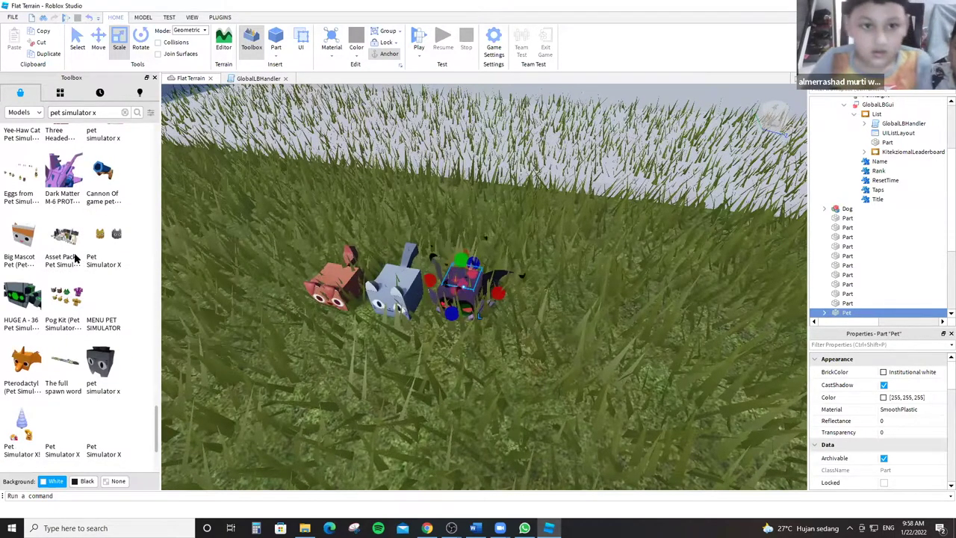
scroll(88, 277, down, 1)
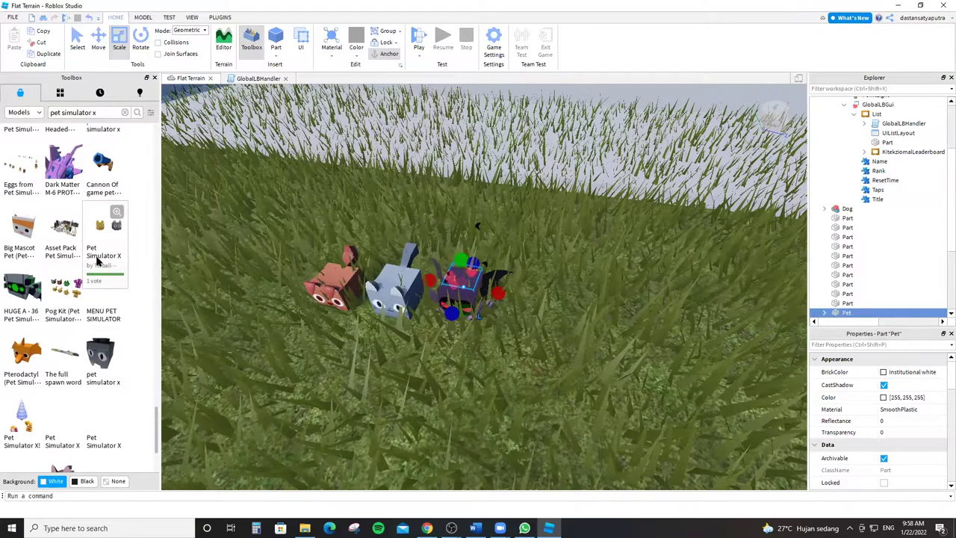
scroll(97, 260, down, 5)
scroll(97, 261, down, 3)
scroll(194, 314, up, 5)
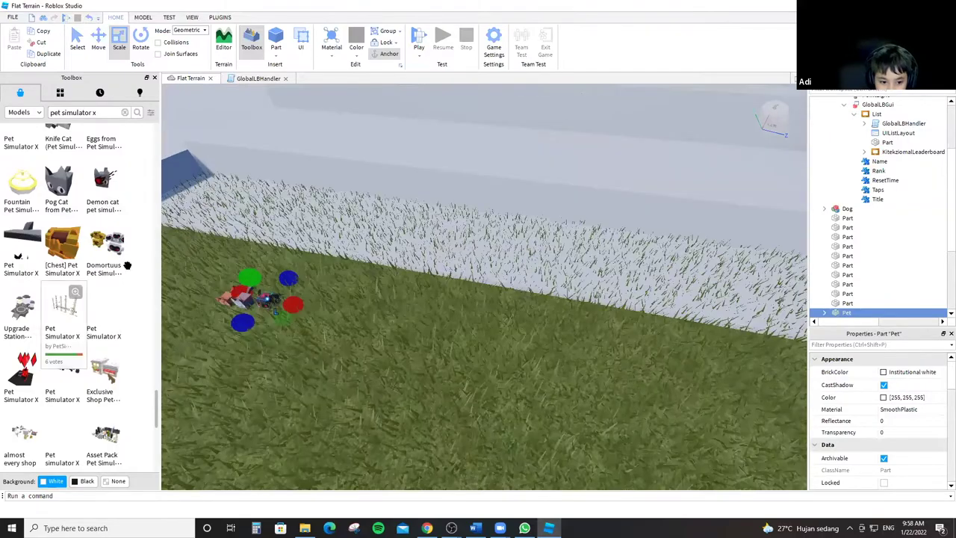
key(w)
scroll(71, 252, down, 4)
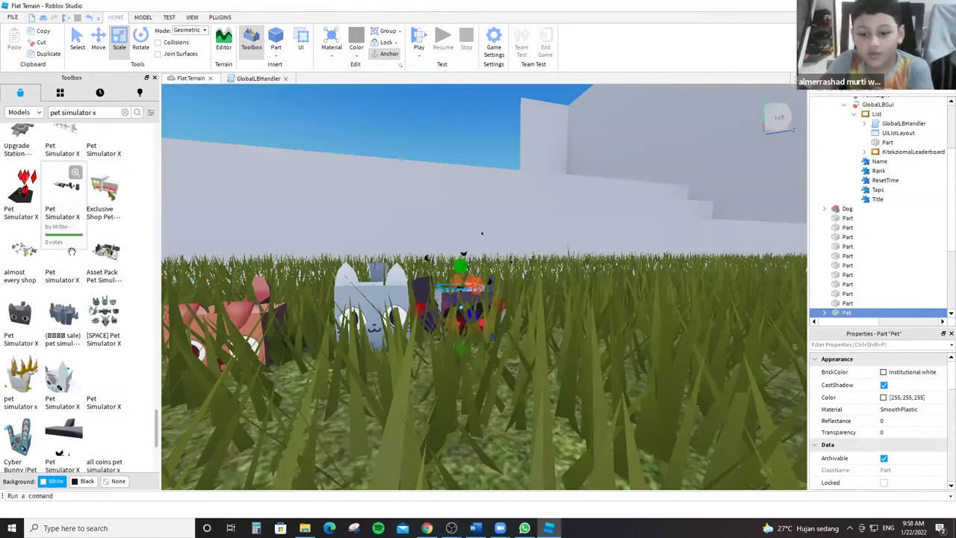
scroll(68, 246, down, 3)
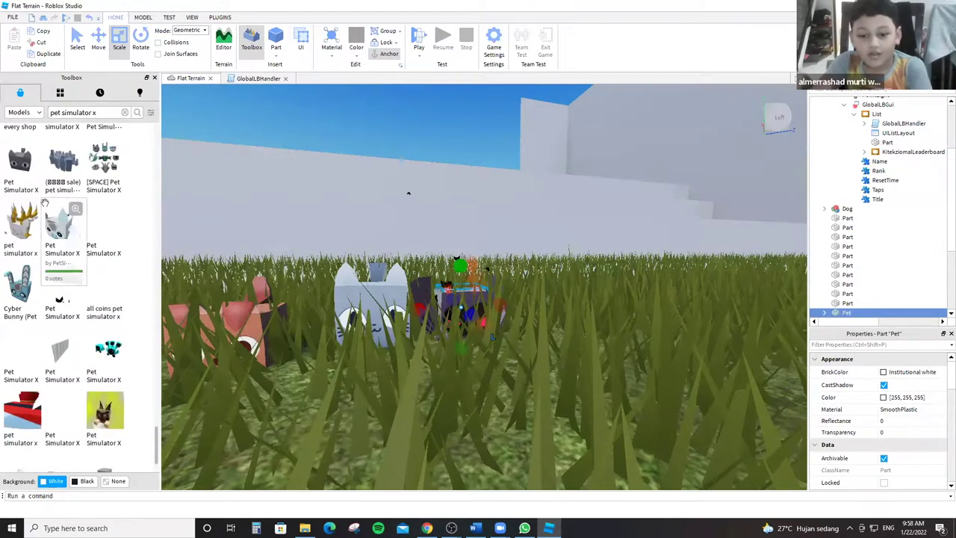
scroll(67, 209, down, 1)
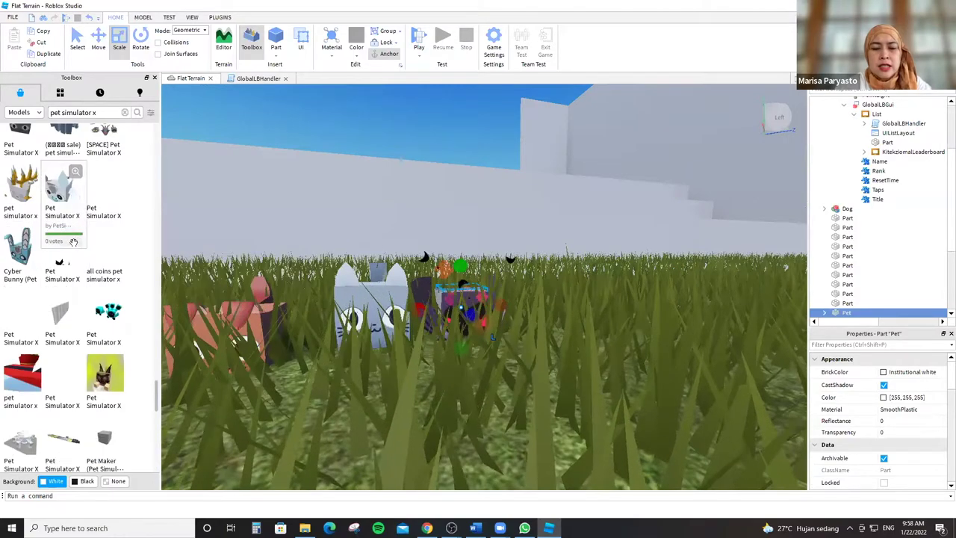
scroll(73, 242, down, 3)
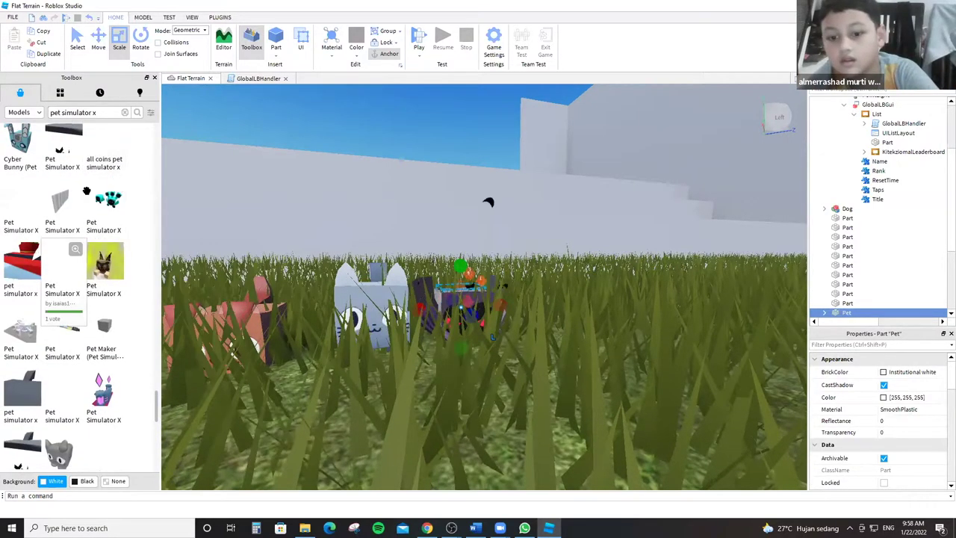
scroll(87, 191, down, 6)
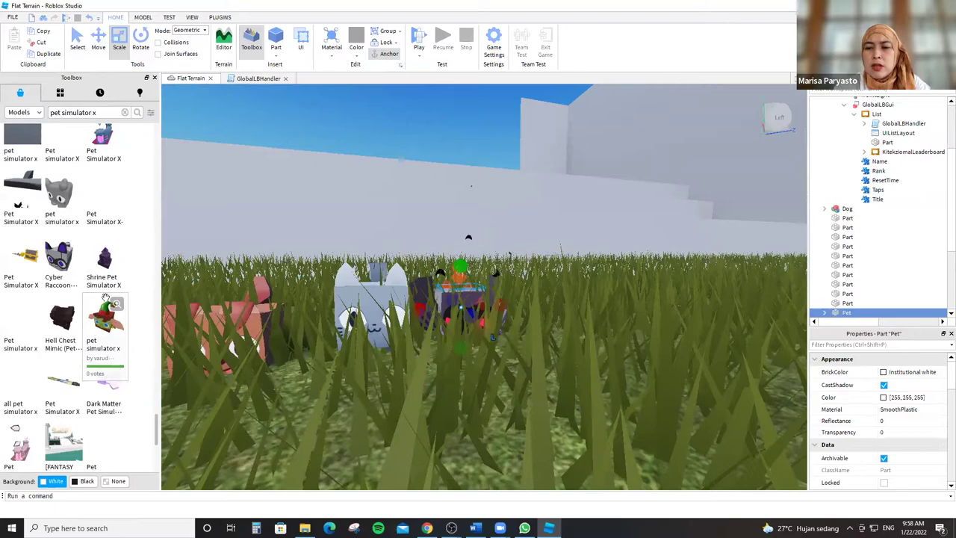
scroll(126, 347, down, 2)
scroll(150, 451, down, 4)
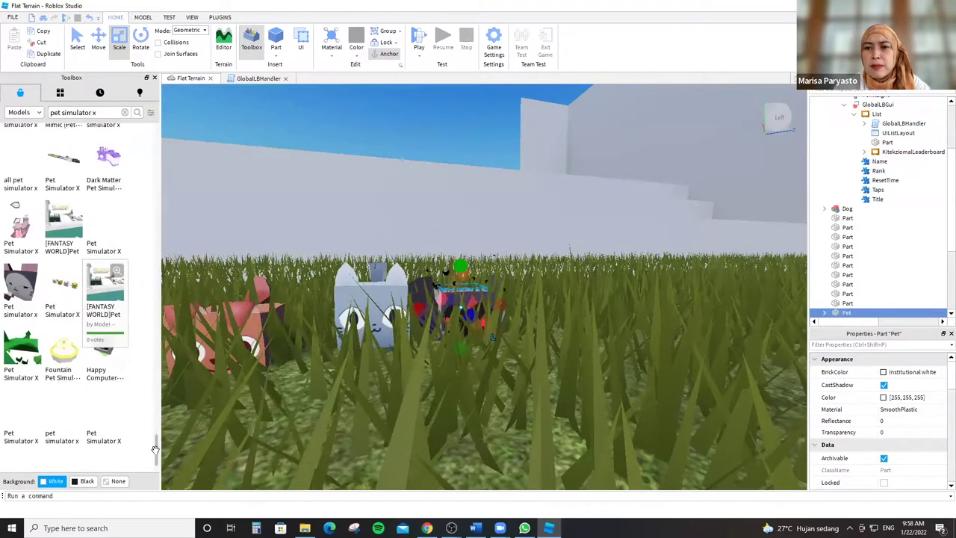
scroll(79, 200, up, 12)
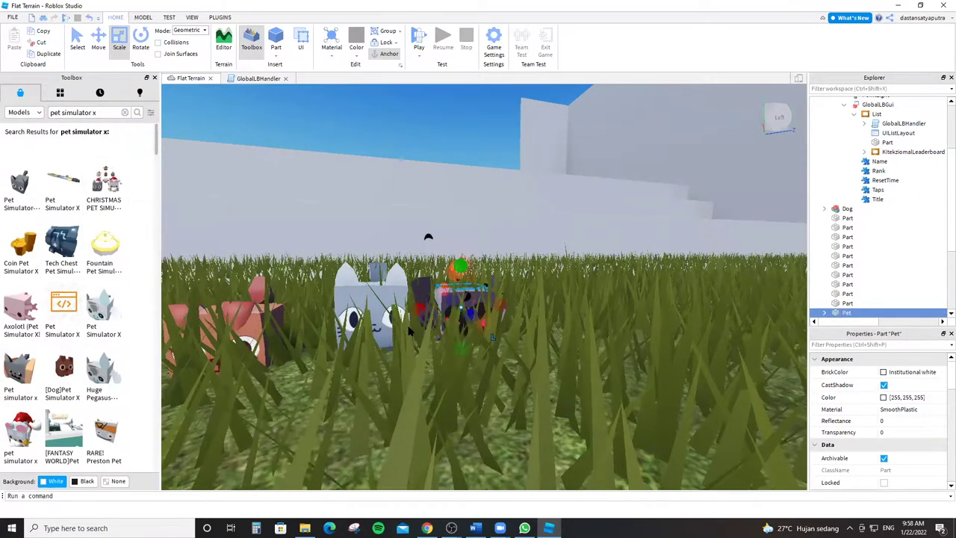
Insert the Huge Pegasus pet model and place it on the grass at the end of the row, beside the black pet.
right_drag(409, 332, 463, 304)
key(s)
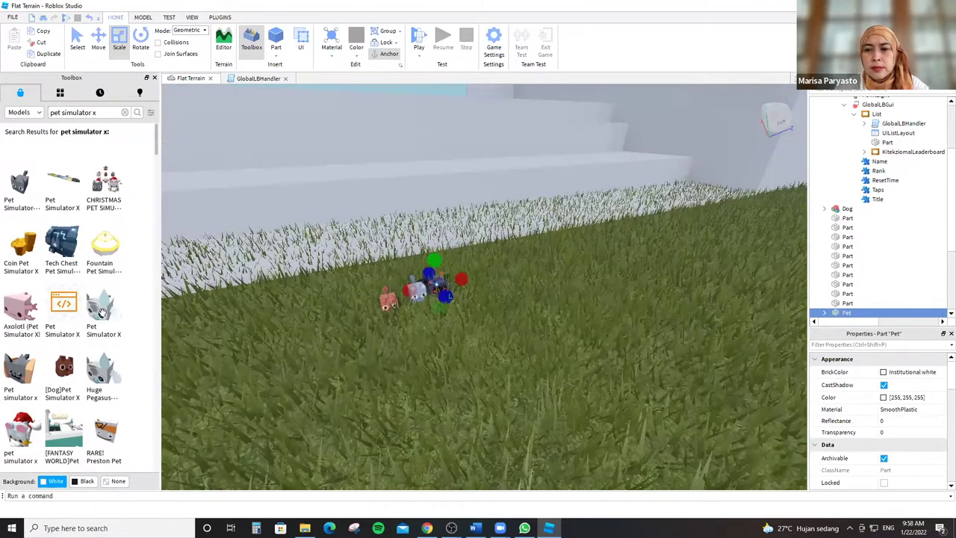
key(w)
scroll(128, 218, down, 2)
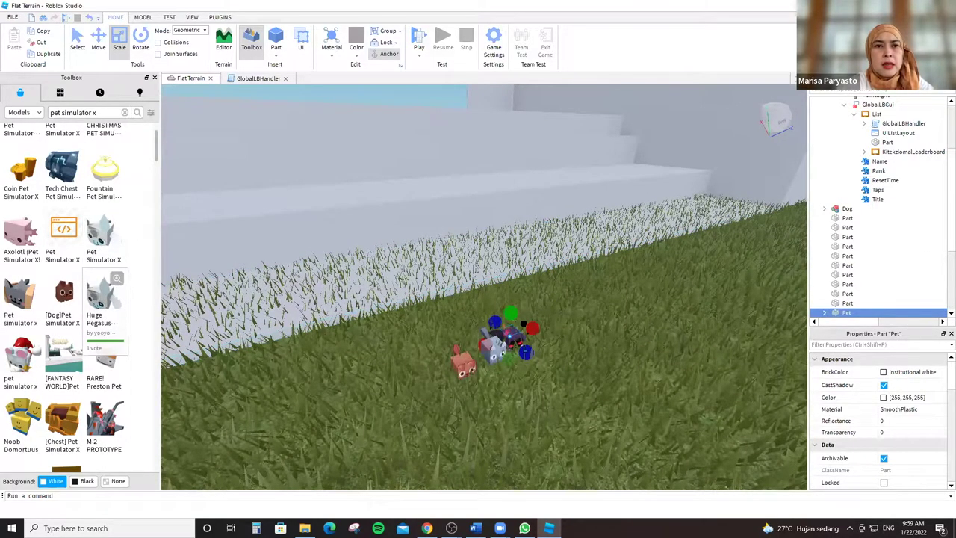
key(f)
click(103, 295)
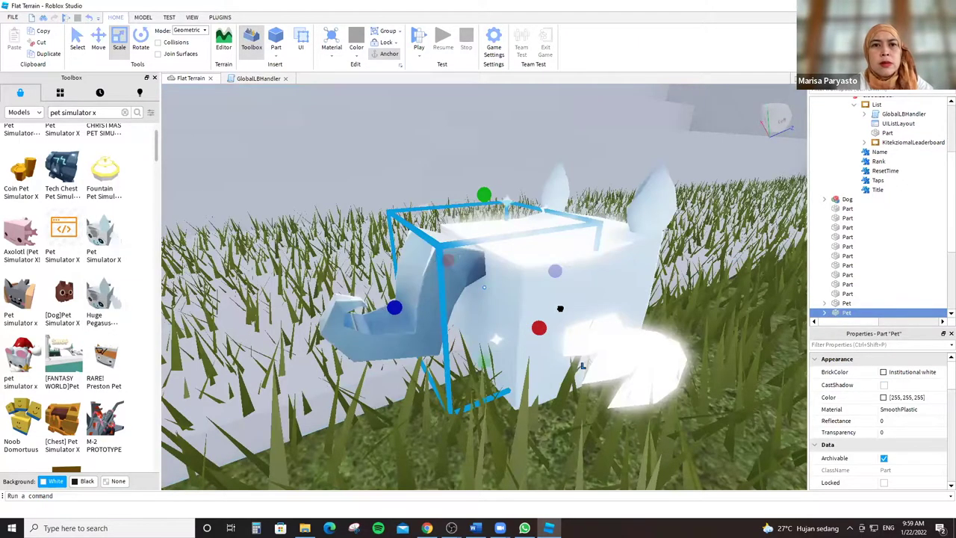
scroll(561, 309, down, 5)
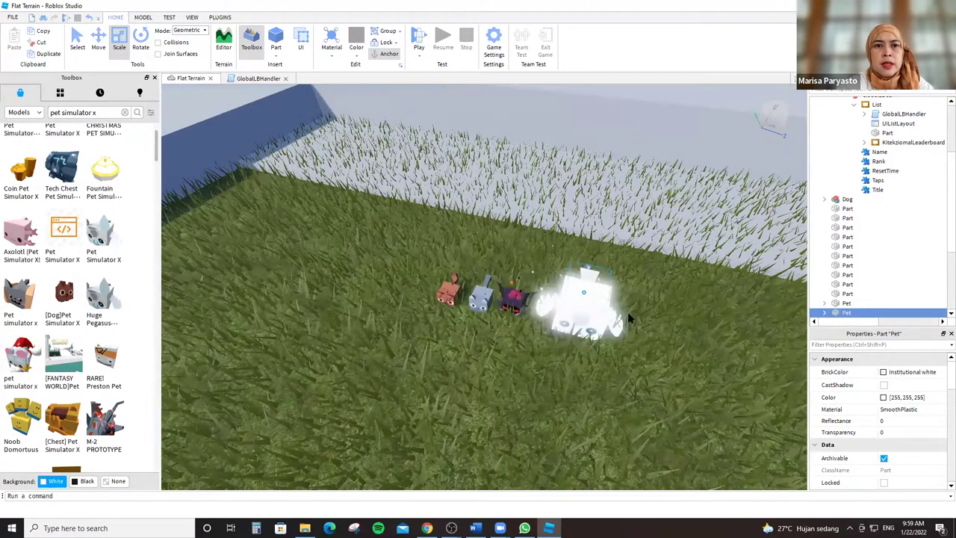
click(597, 314)
key(f)
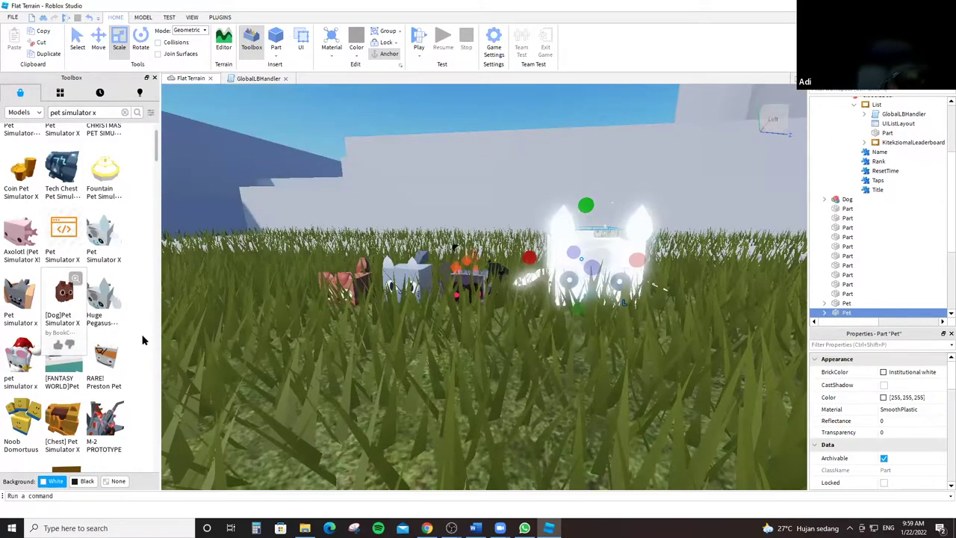
Insert the blue M-2 PROTOTYPE pet from the pet simulator x models and place it on the grass beside the white Huge Pegasus.
scroll(144, 341, down, 1)
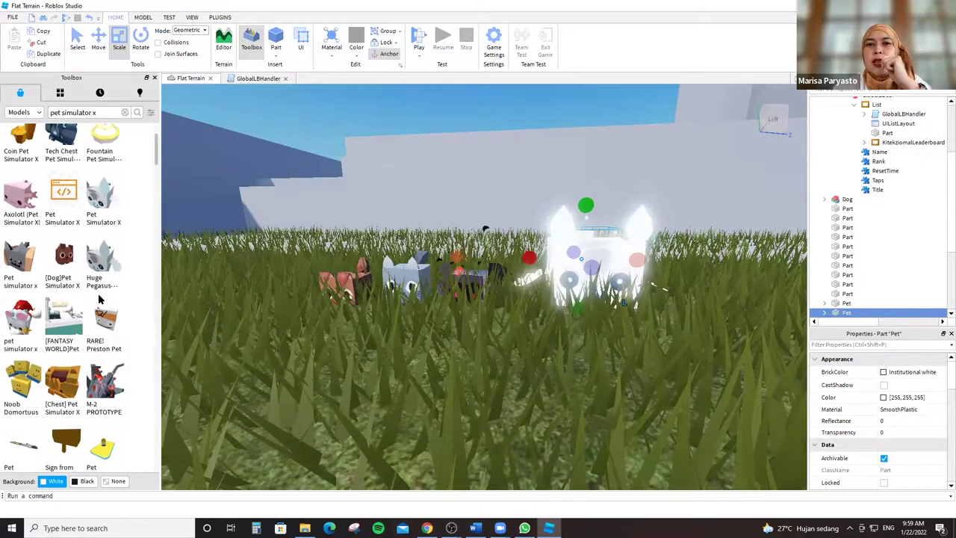
scroll(105, 358, down, 3)
scroll(119, 408, down, 3)
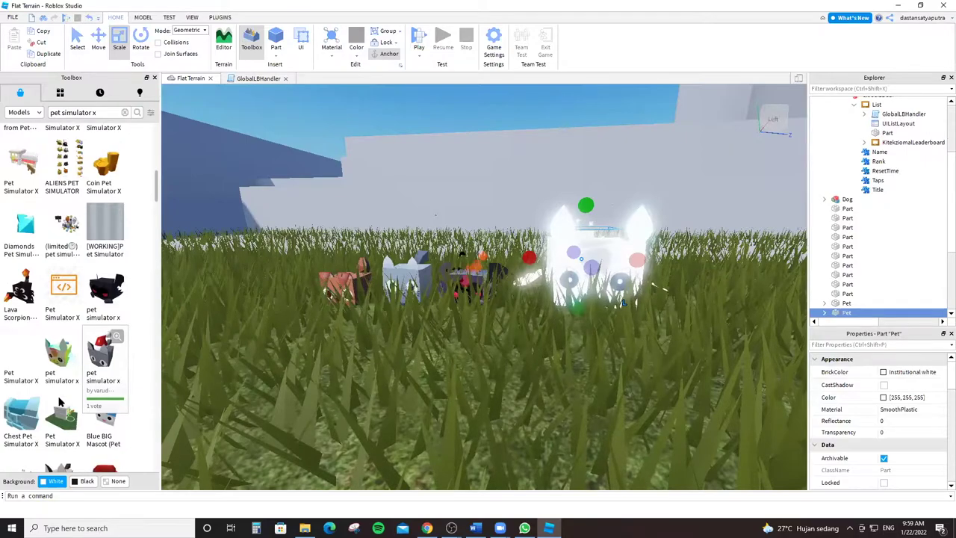
scroll(105, 373, down, 2)
scroll(86, 359, down, 5)
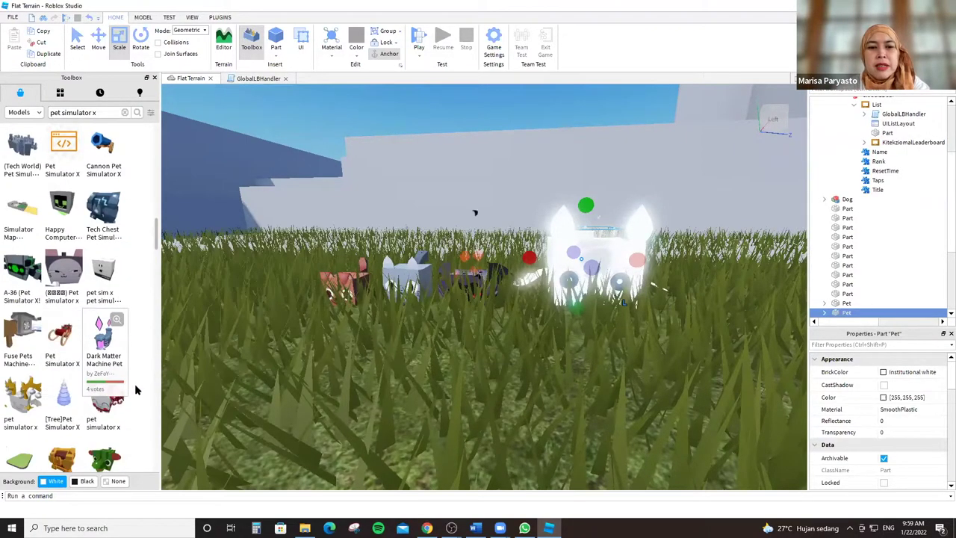
scroll(114, 373, down, 2)
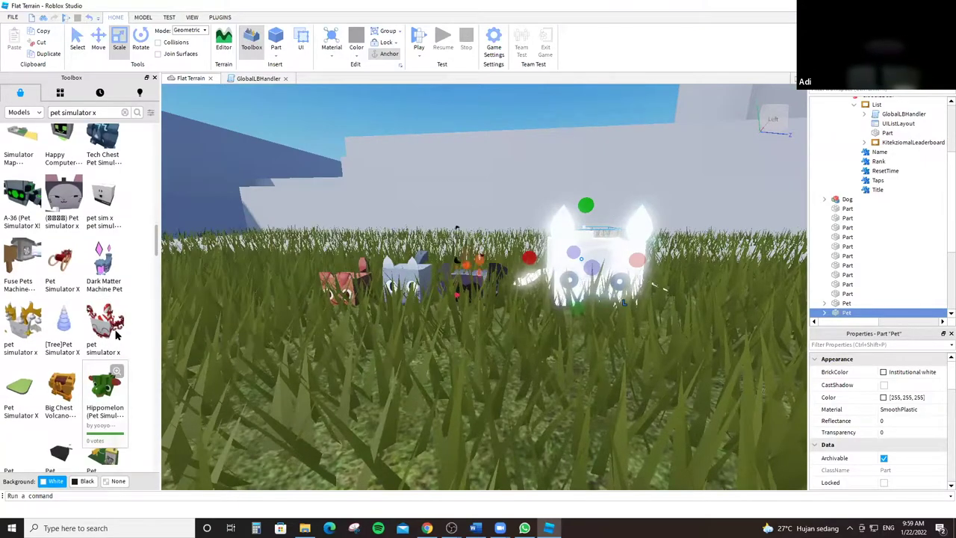
scroll(112, 366, down, 2)
scroll(102, 286, down, 3)
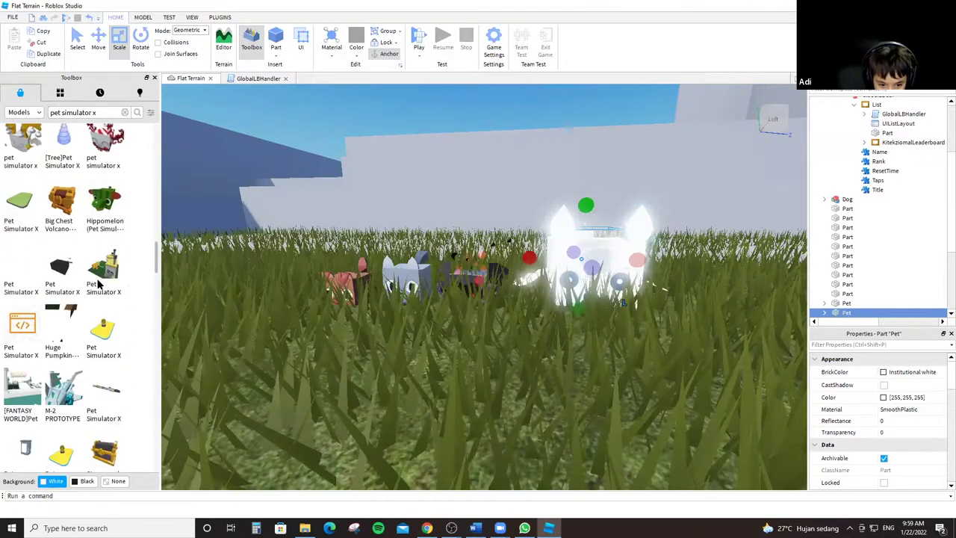
scroll(73, 209, down, 1)
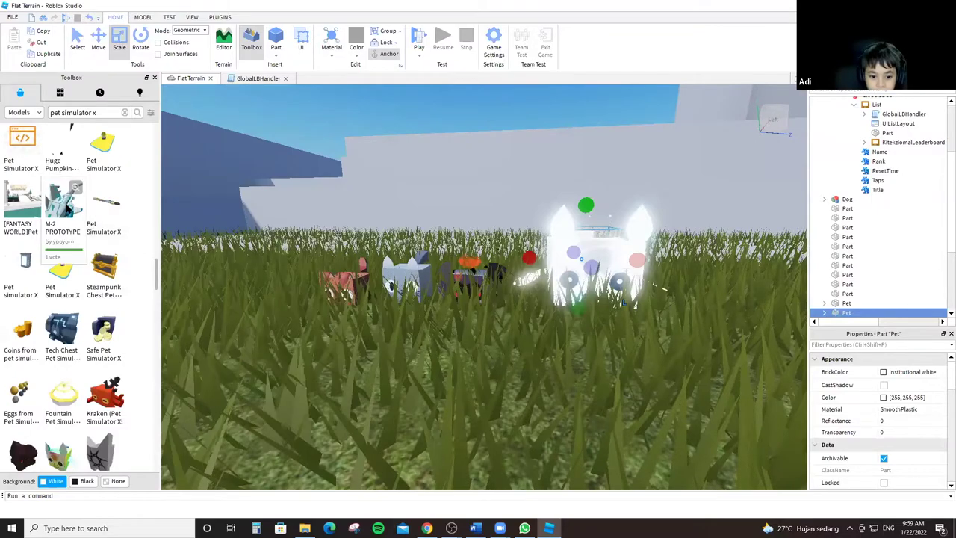
drag(586, 223, 586, 221)
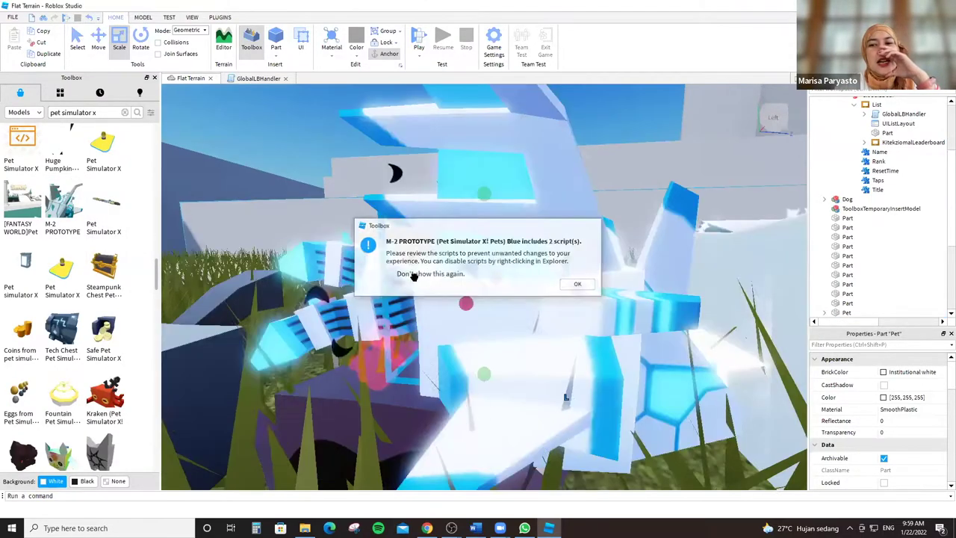
click(578, 284)
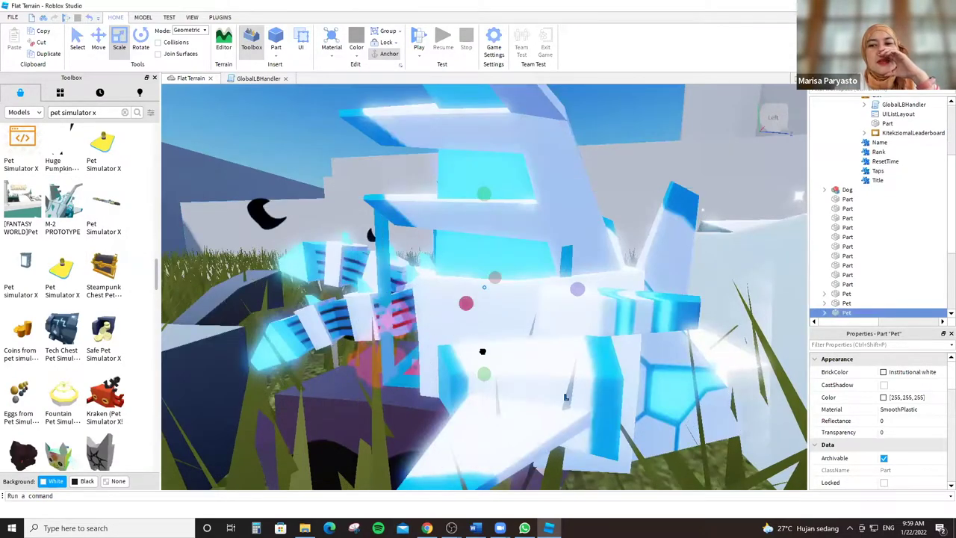
scroll(595, 356, down, 5)
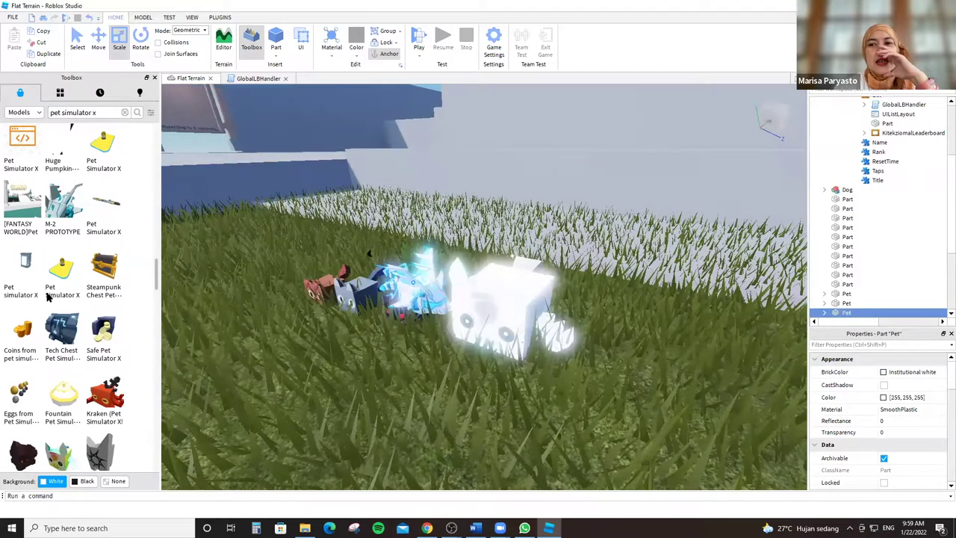
Insert the orange-glowing M-2 PROTOTYPE pet from the pet simulator x models and place it at the end of the row beside the blue one.
scroll(50, 294, down, 4)
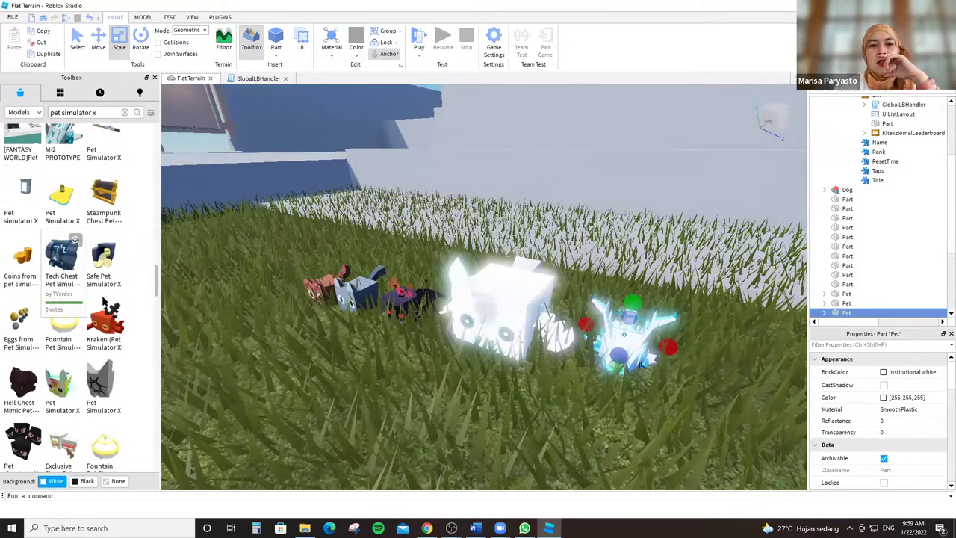
scroll(93, 298, down, 5)
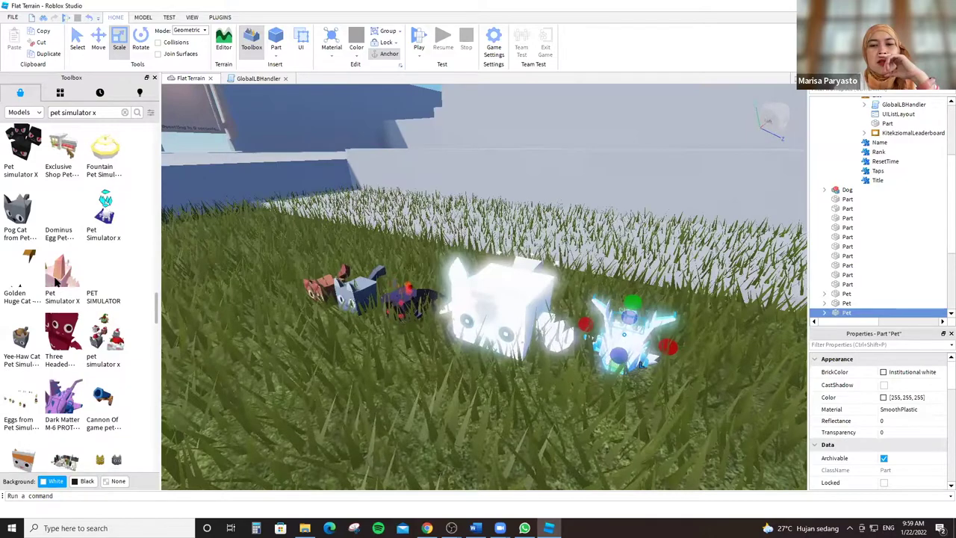
scroll(91, 345, up, 2)
scroll(116, 379, down, 6)
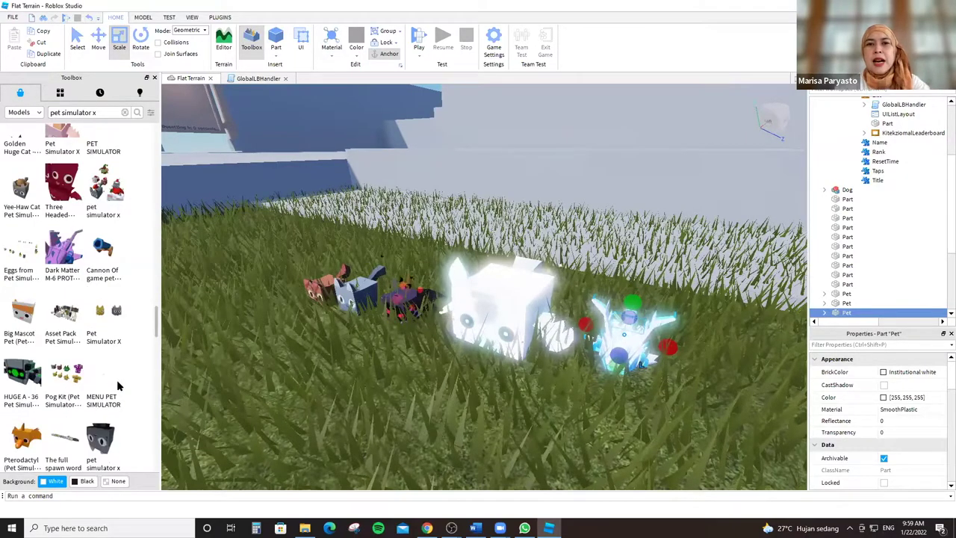
scroll(147, 342, down, 8)
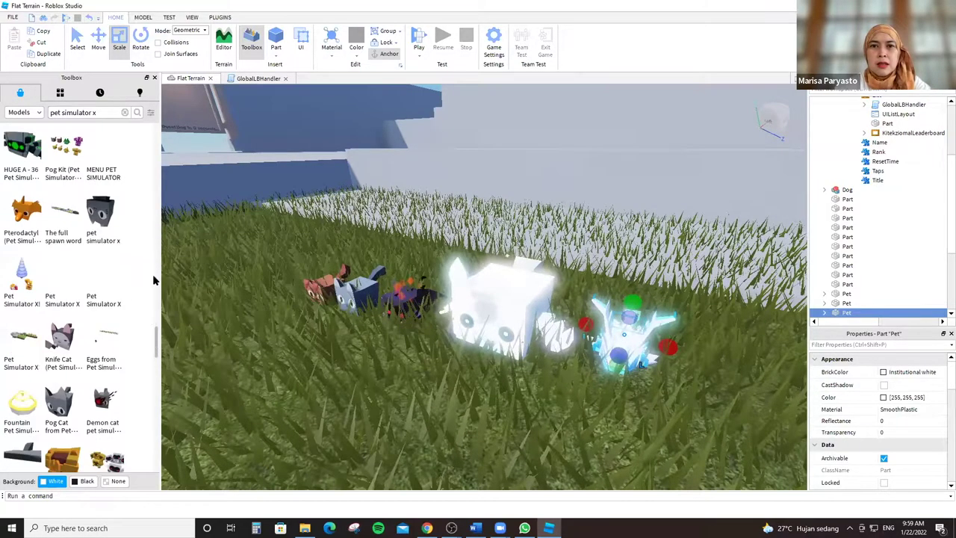
scroll(127, 345, down, 5)
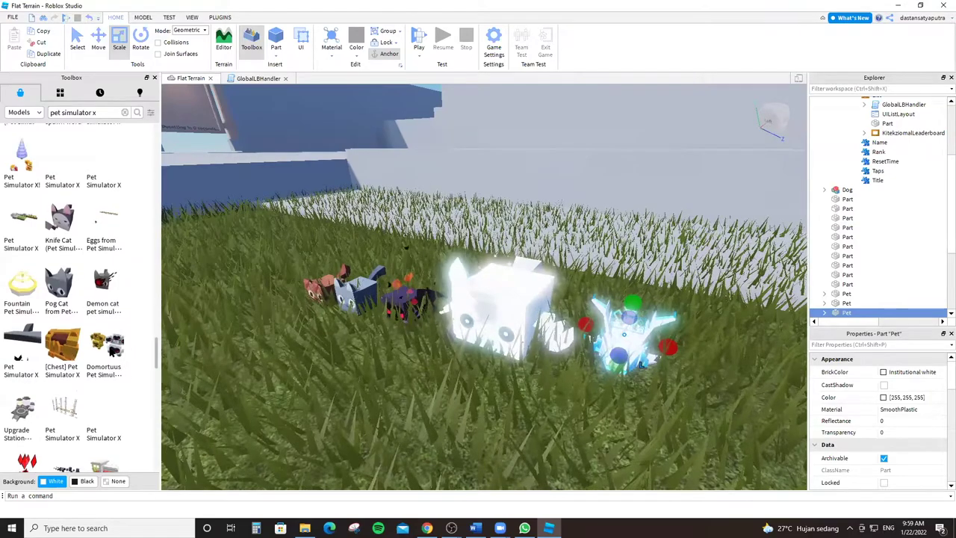
scroll(128, 345, up, 4)
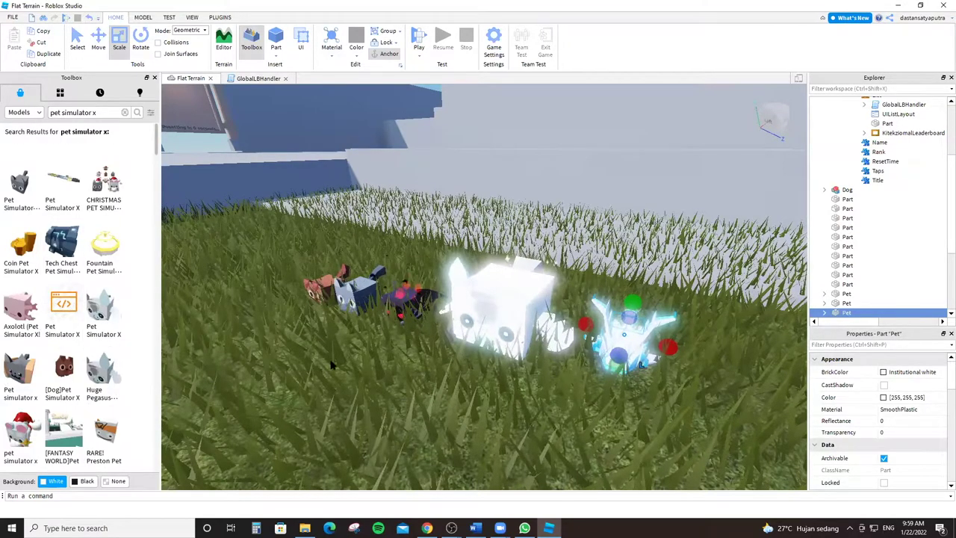
scroll(104, 382, down, 1)
drag(582, 233, 569, 227)
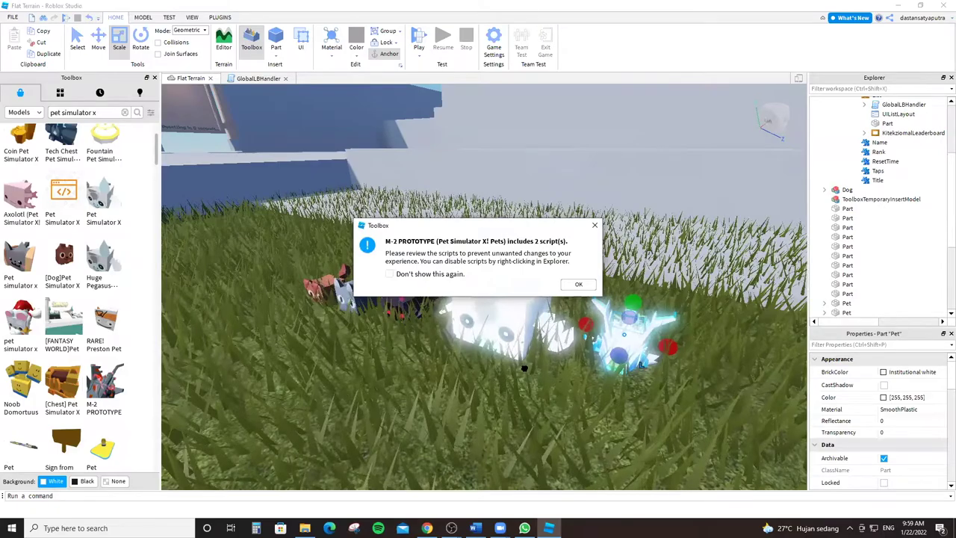
click(577, 284)
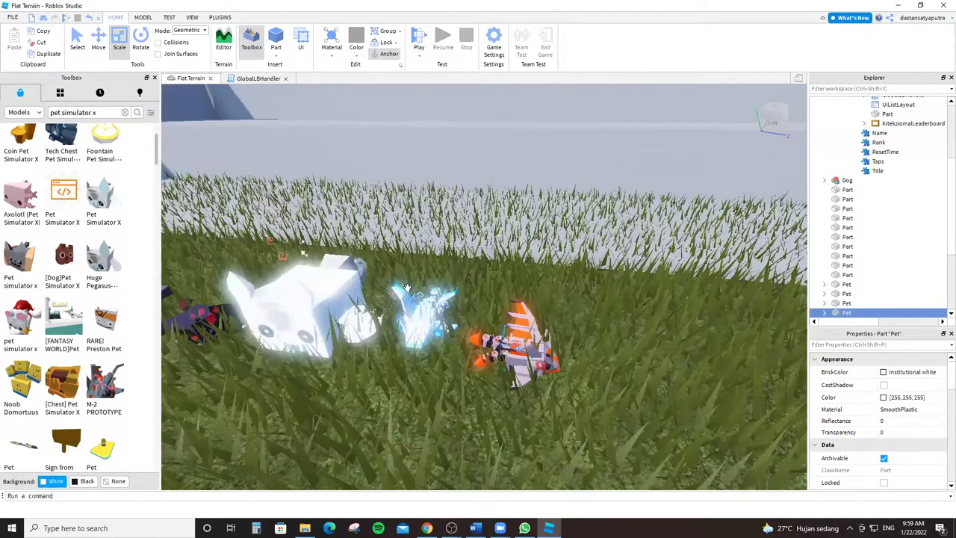
scroll(418, 292, down, 3)
right_drag(418, 292, 410, 322)
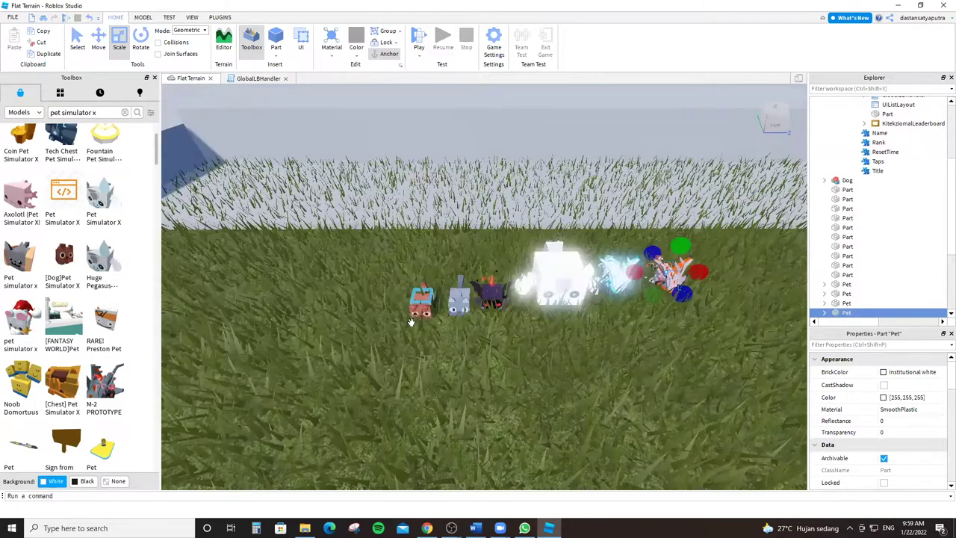
scroll(366, 326, up, 5)
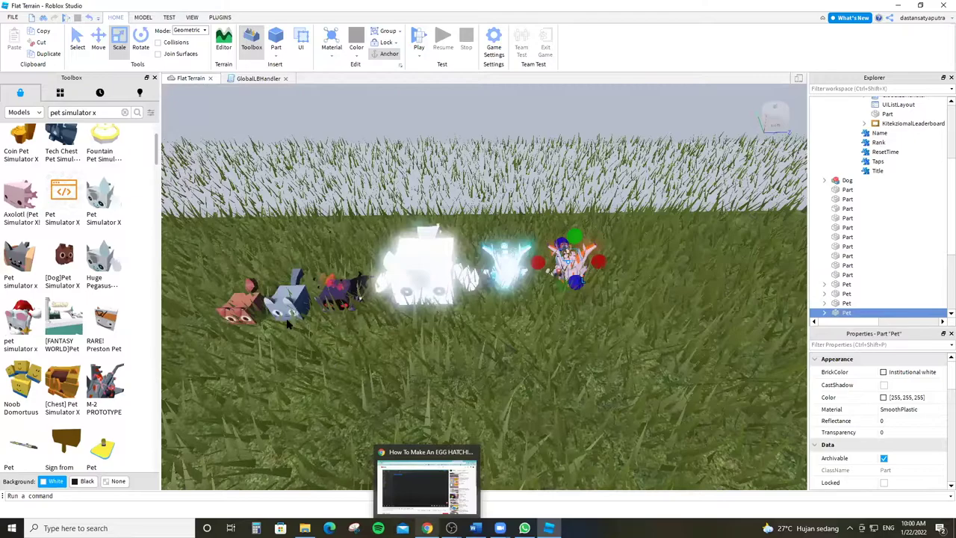
Switch to the YouTube egg hatching system tutorial in Chrome and rewind it to about 2:38, where the first hitbox part is introduced.
key(Return)
key(Left)
key(Up)
key(Left)
key(Left)
key(Left)
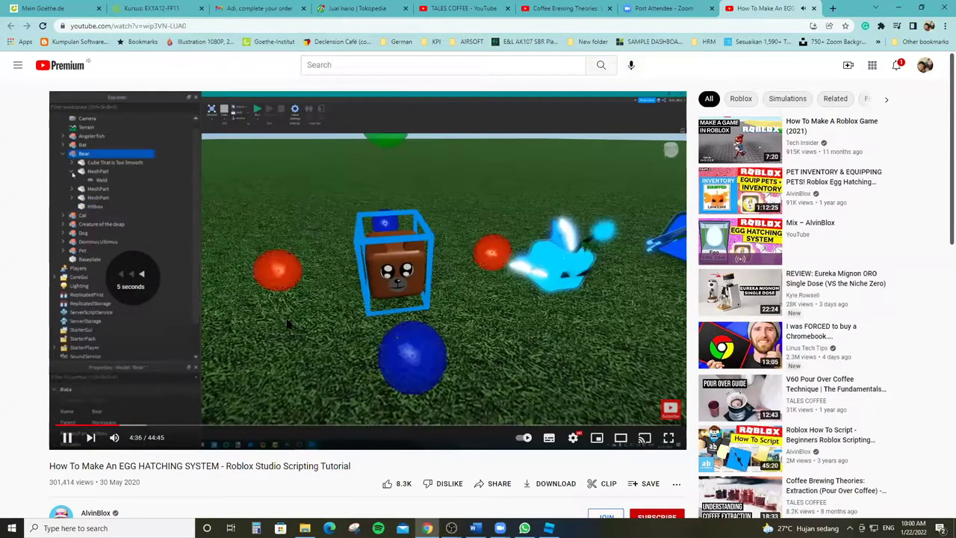
key(Left)
key(Left)
key(Left)
key(Left)
key(Left)
key(Left)
key(Left)
key(Left)
key(Left)
key(Left)
key(Left)
key(Left)
key(Left)
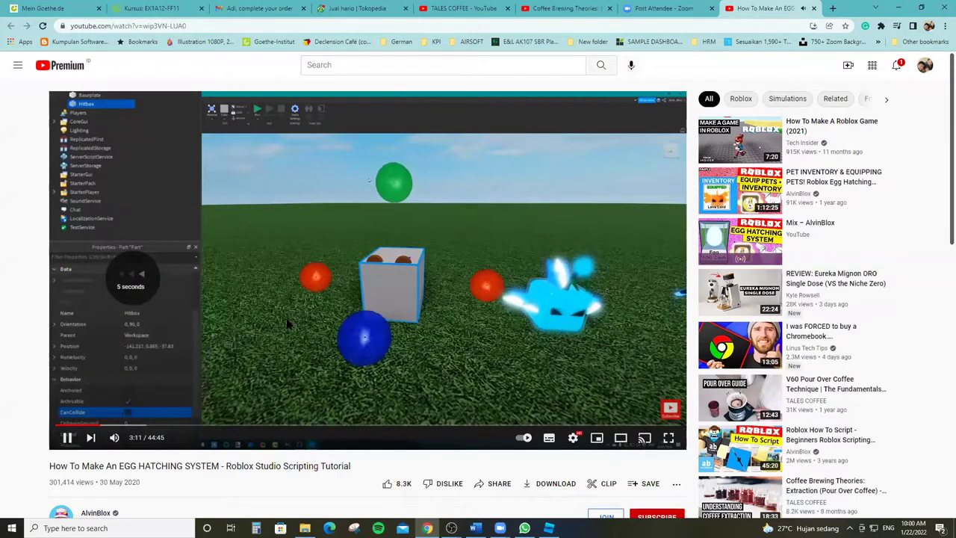
key(Left)
key(Left)
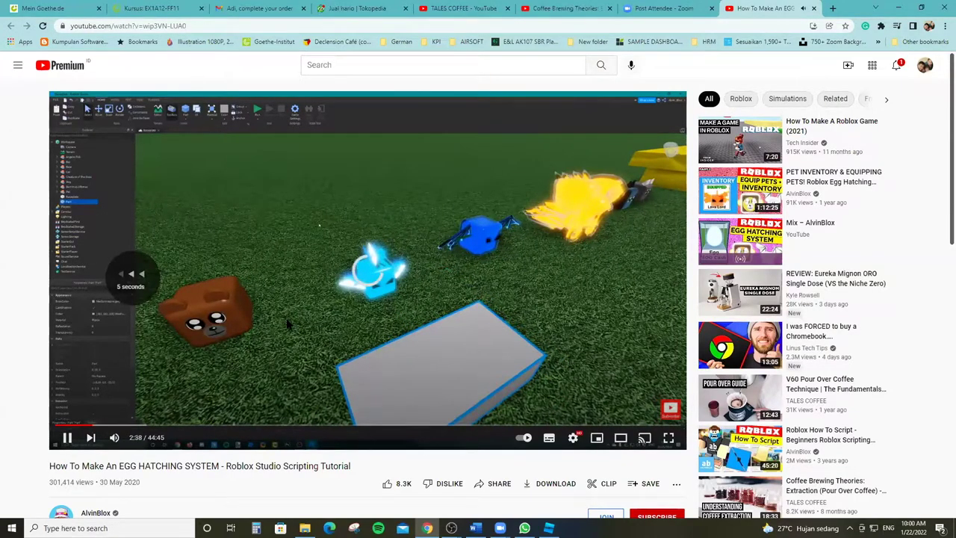
Skip back and forth through the tutorial's hitbox section, returning to about 3:08.
key(Right)
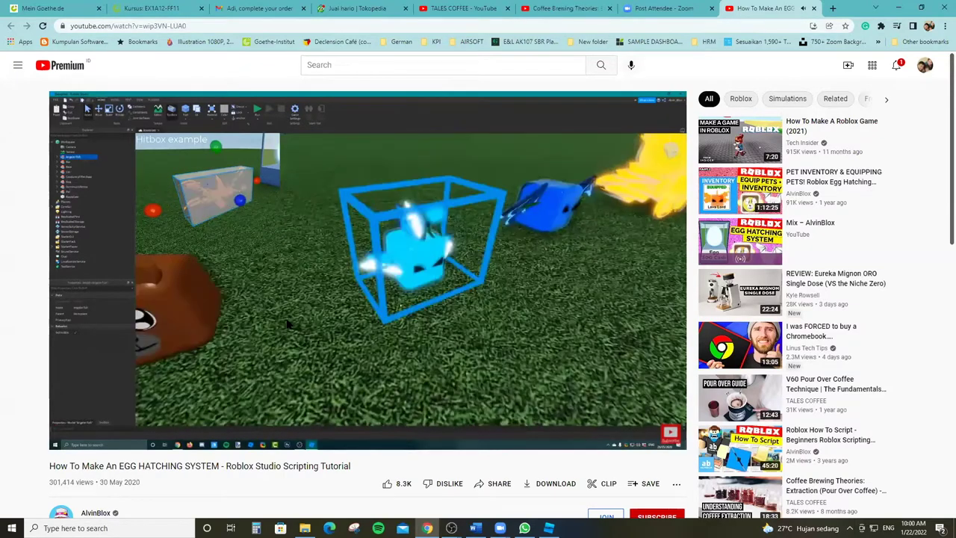
key(Right)
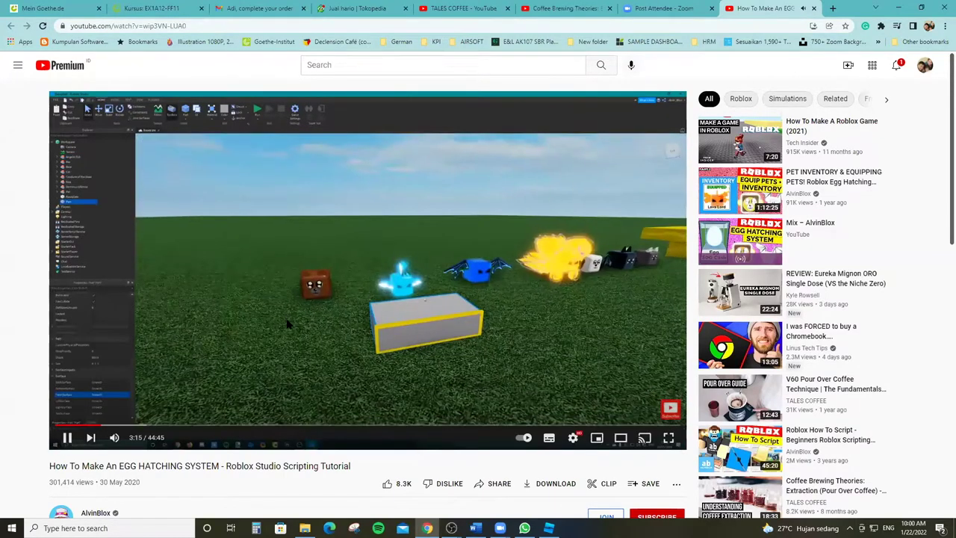
key(Left)
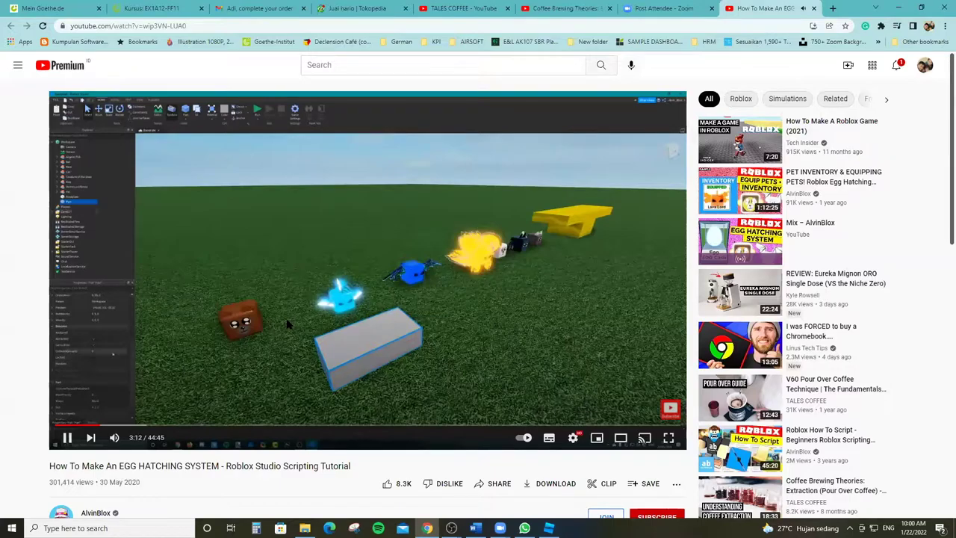
key(Left)
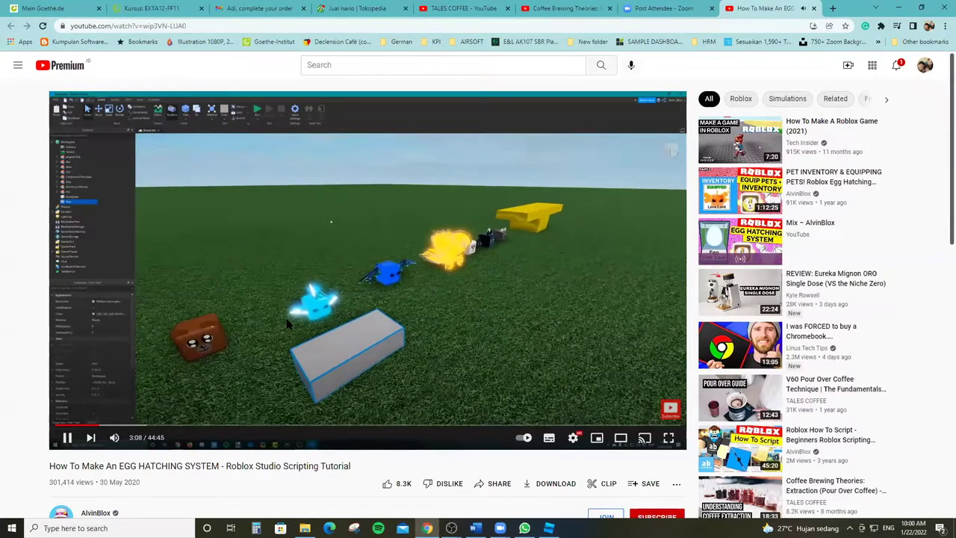
Rewind the egg hatching tutorial to its opening demonstration of the egg stands.
key(Left)
key(Left)
key(Left)
key(Left)
key(Left)
key(Left)
key(Left)
key(Left)
key(Left)
key(Left)
key(Left)
key(Left)
key(Left)
key(Left)
key(Left)
key(Left)
key(Left)
key(Left)
key(Left)
key(Left)
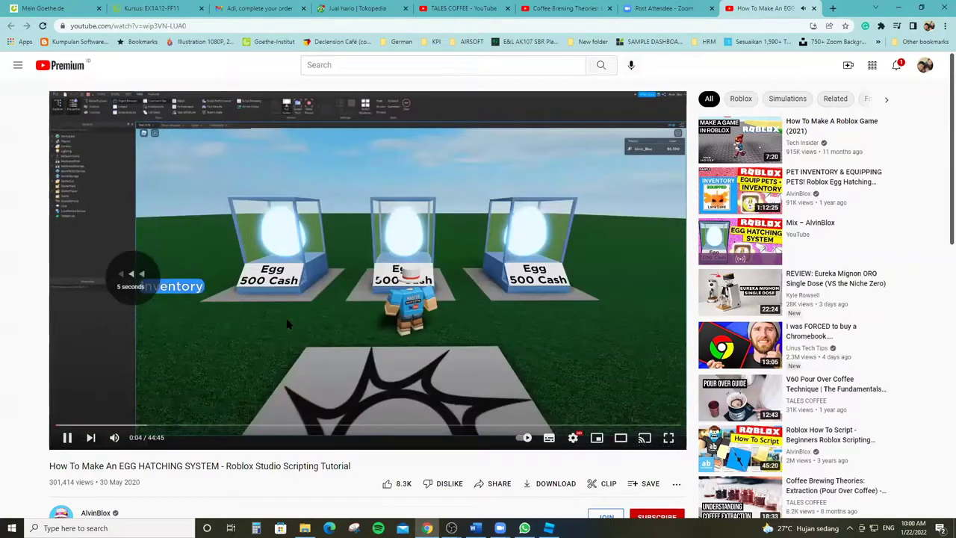
Skip forward through the tutorial's opening demonstration and watch the part on preparing the pets and their hitboxes.
key(Right)
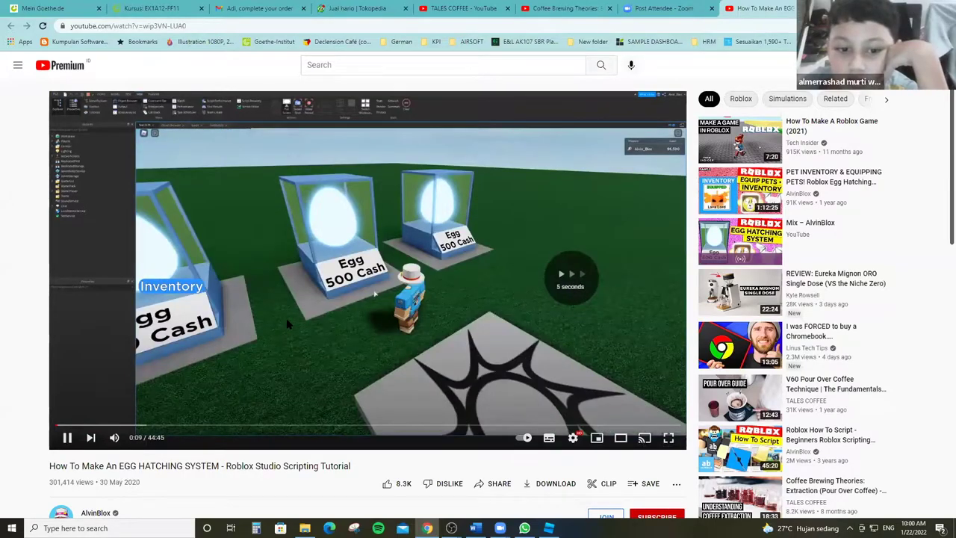
key(Right)
key(Right)
key(Right)
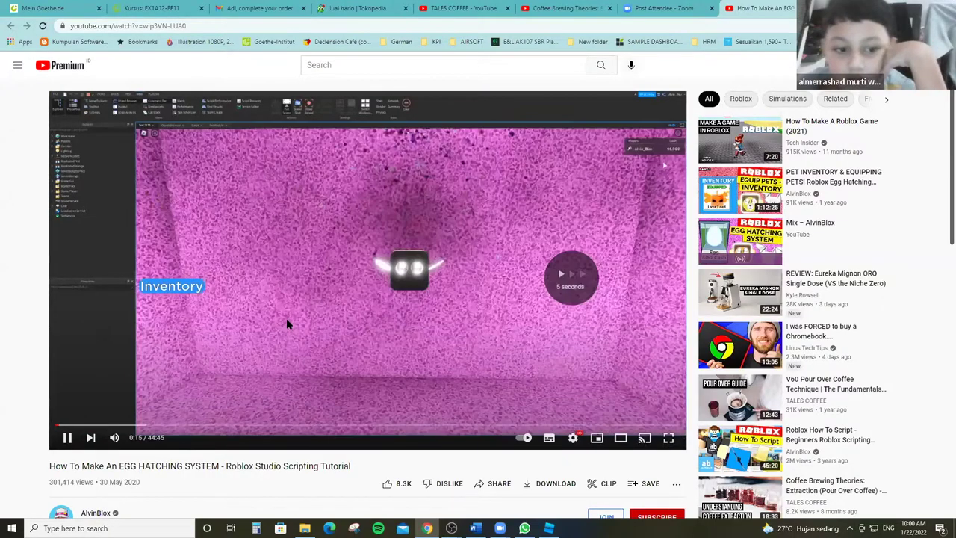
key(Right)
key(Right)
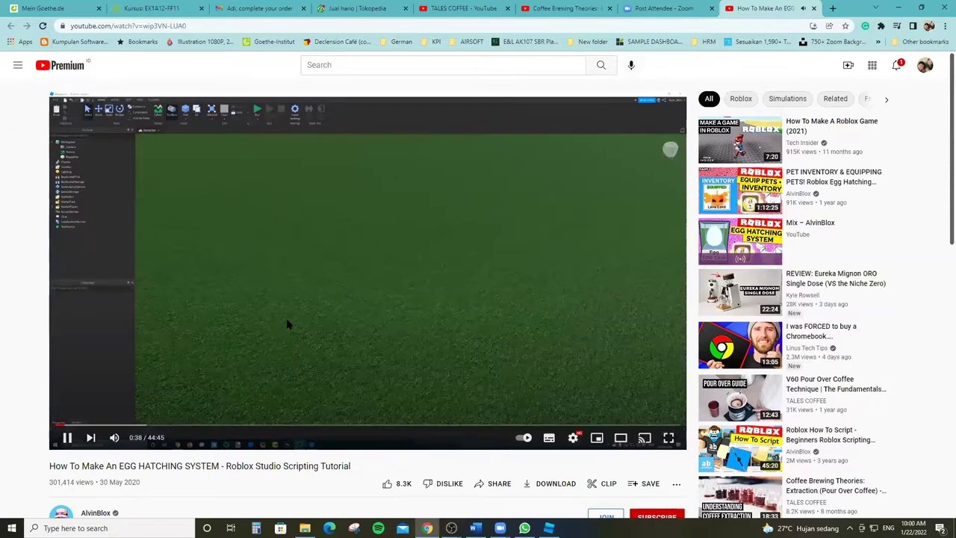
key(Right)
key(Right)
key(Right)
key(Right)
key(Right)
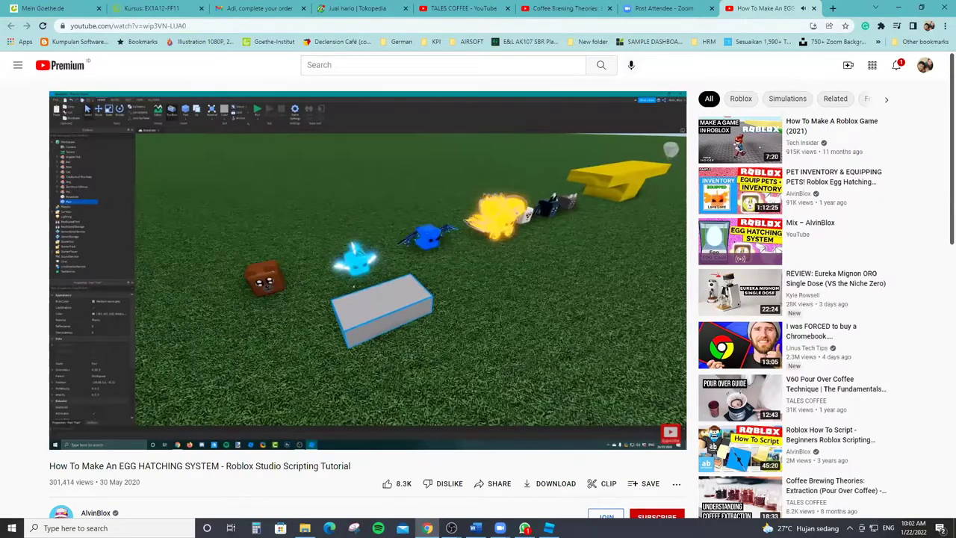
Pause the tutorial and switch to Roblox Studio to check the row of pets on the grass.
click(333, 222)
key(alt+Tab)
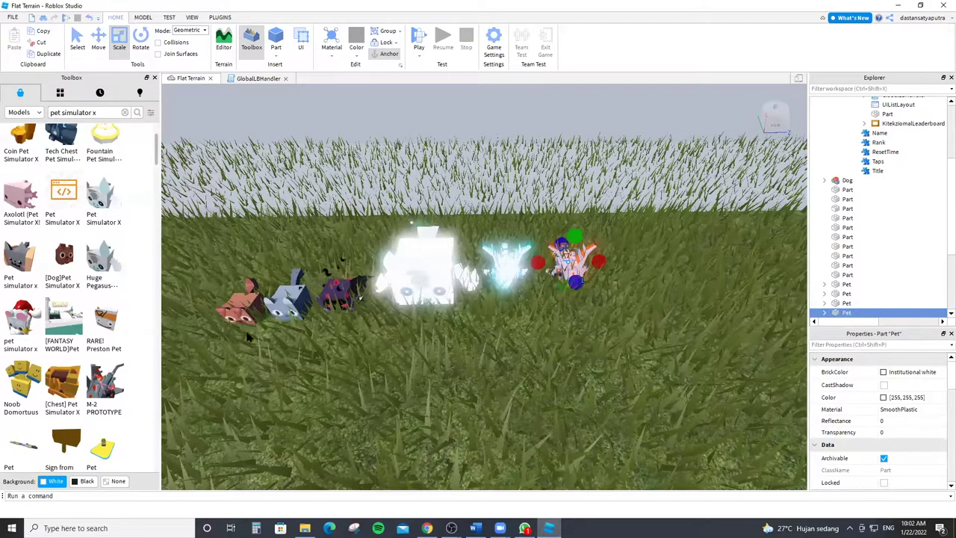
right_drag(314, 319, 212, 381)
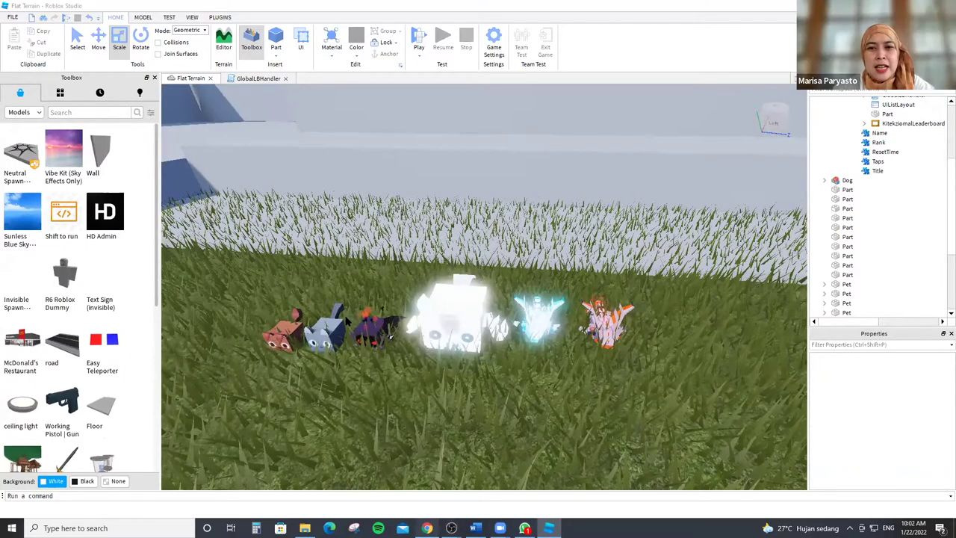
Switch back to the tutorial in Chrome and replay it from the hitbox example at about 2:48.
key(alt+Tab)
key(Left)
key(Left)
key(Left)
key(Left)
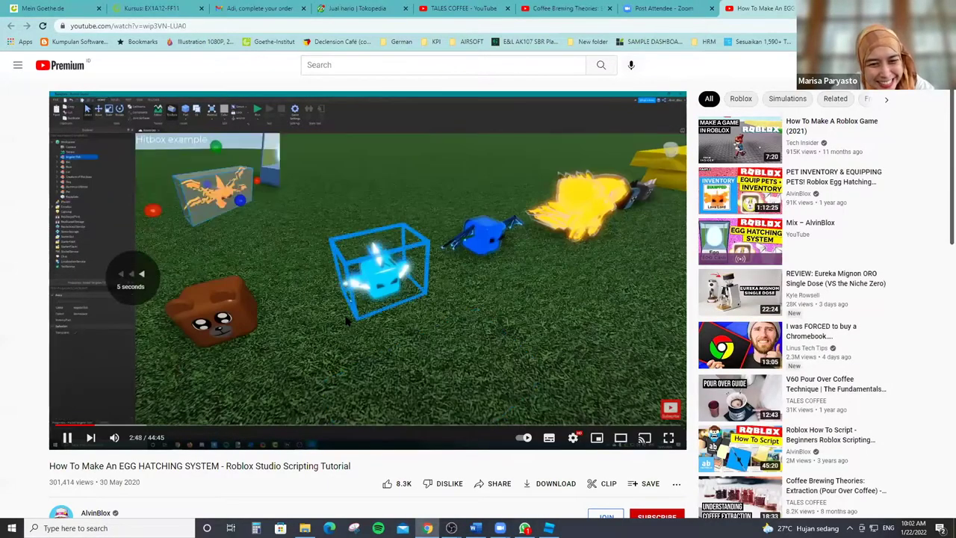
key(k)
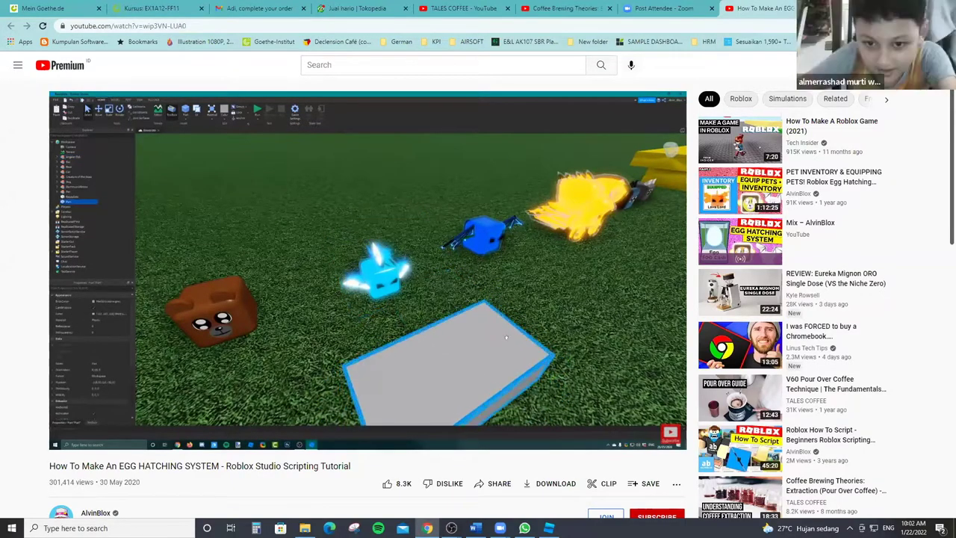
Replay the tutorial's hitbox part placement, pause it at 2:57 and switch to Roblox Studio.
key(Left)
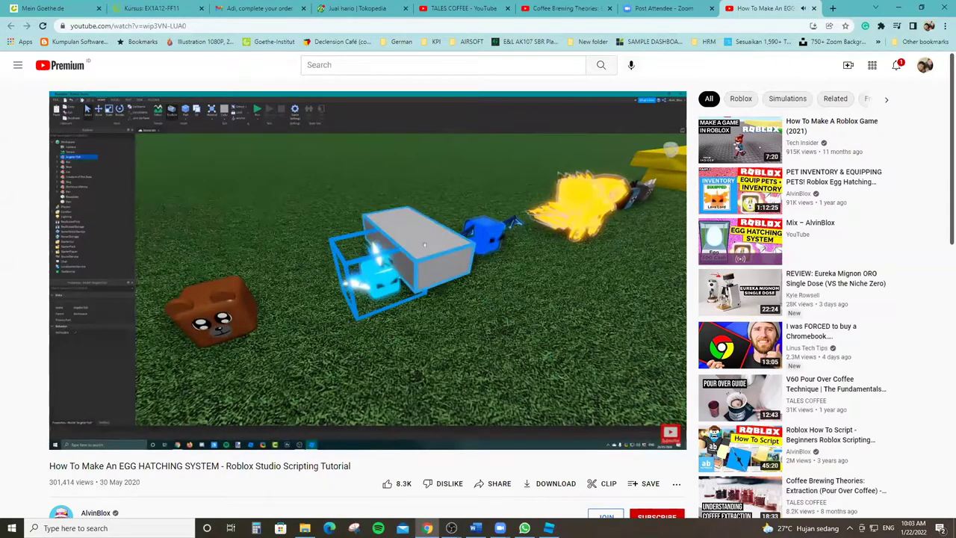
click(391, 314)
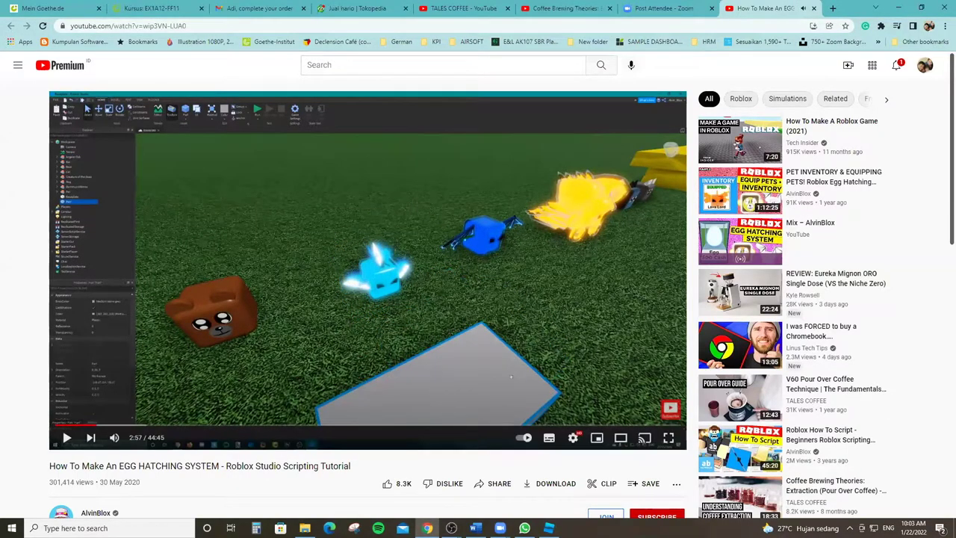
key(alt+Tab)
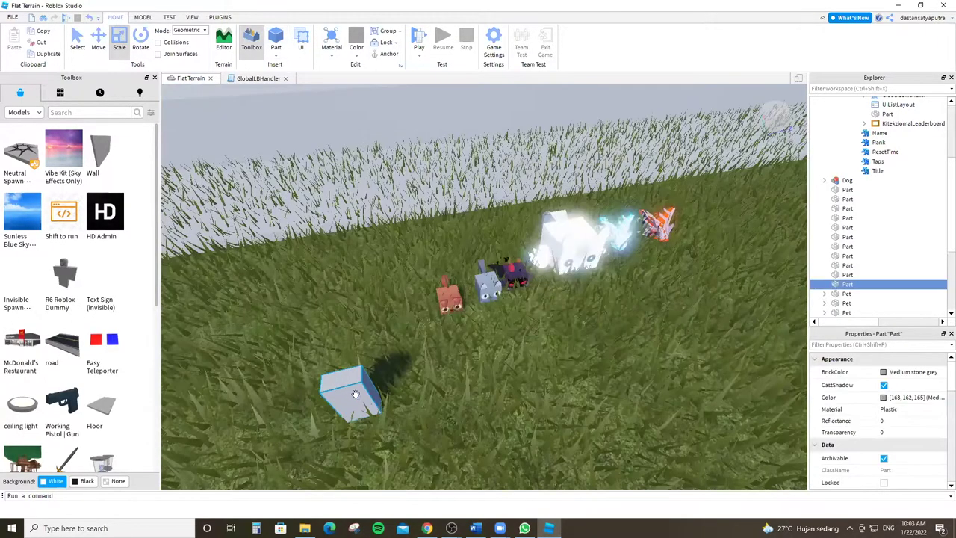
Activate the Rotate tool on the selected grey block near the row of pets and focus on the block up close.
key(ctrl+4)
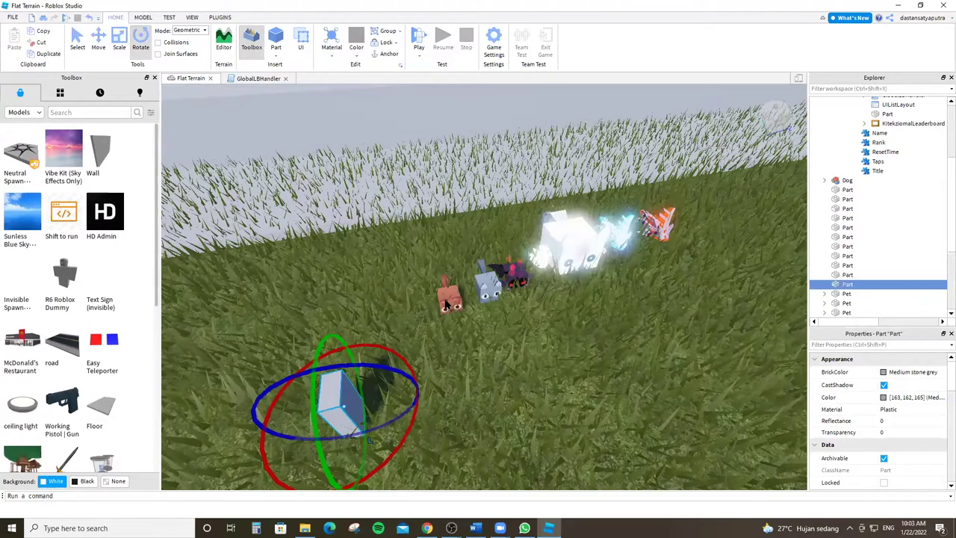
scroll(542, 364, up, 3)
right_drag(529, 394, 531, 360)
scroll(528, 363, up, 5)
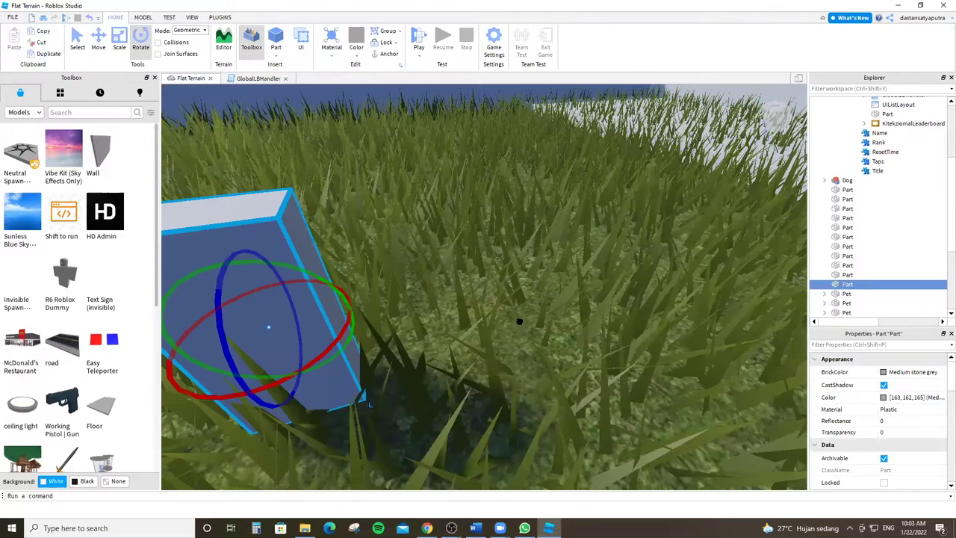
key(f)
scroll(526, 365, up, 2)
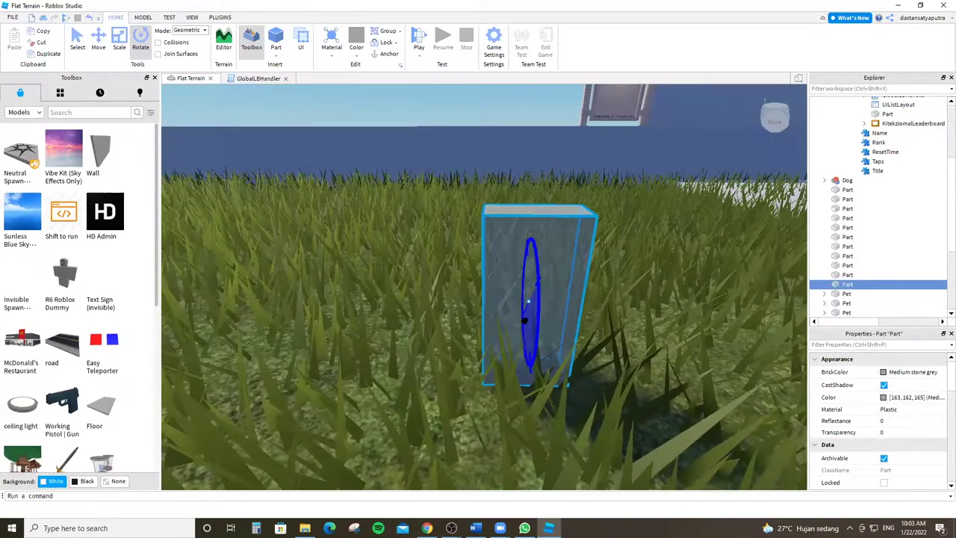
Rotate the grey block about its horizontal axis so it lies flat on the grass.
drag(525, 282, 523, 225)
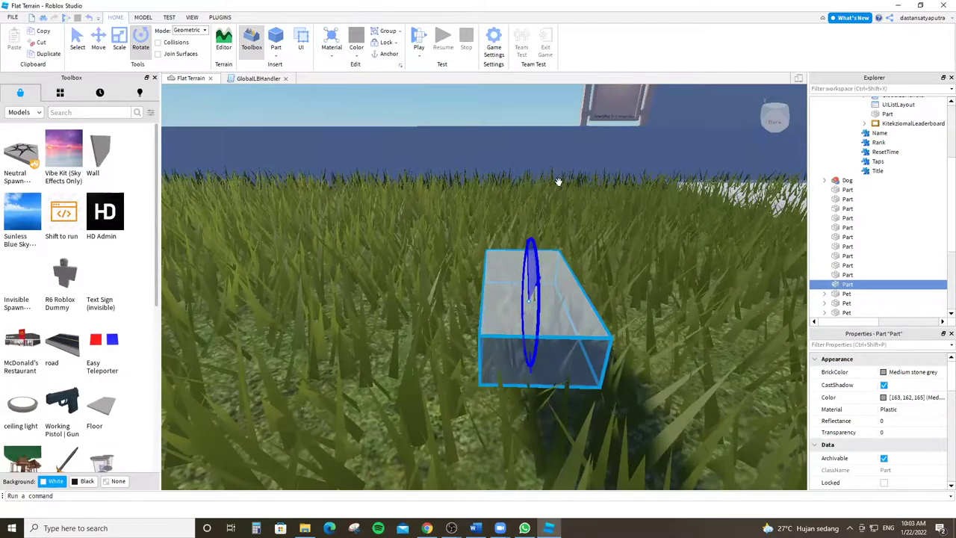
drag(511, 166, 512, 172)
key(a)
key(f)
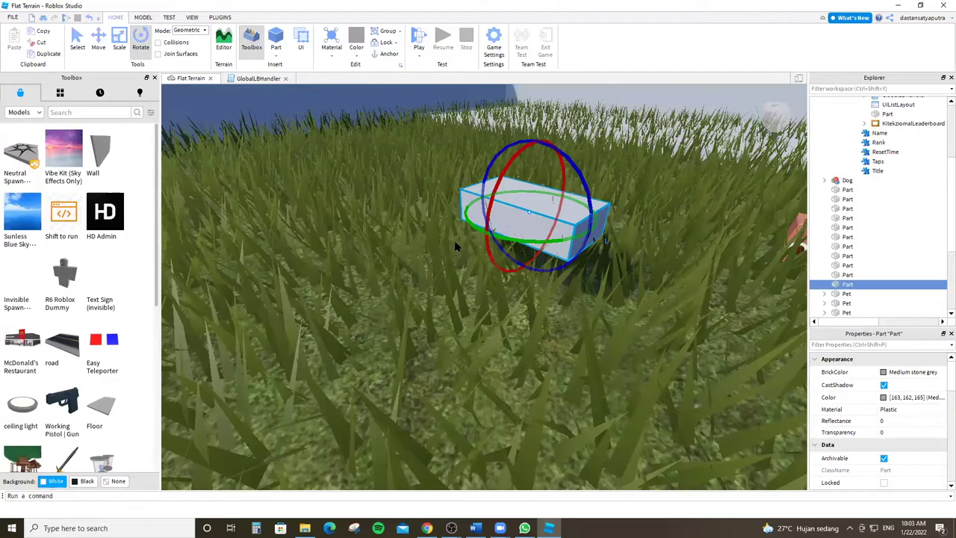
scroll(458, 254, down, 2)
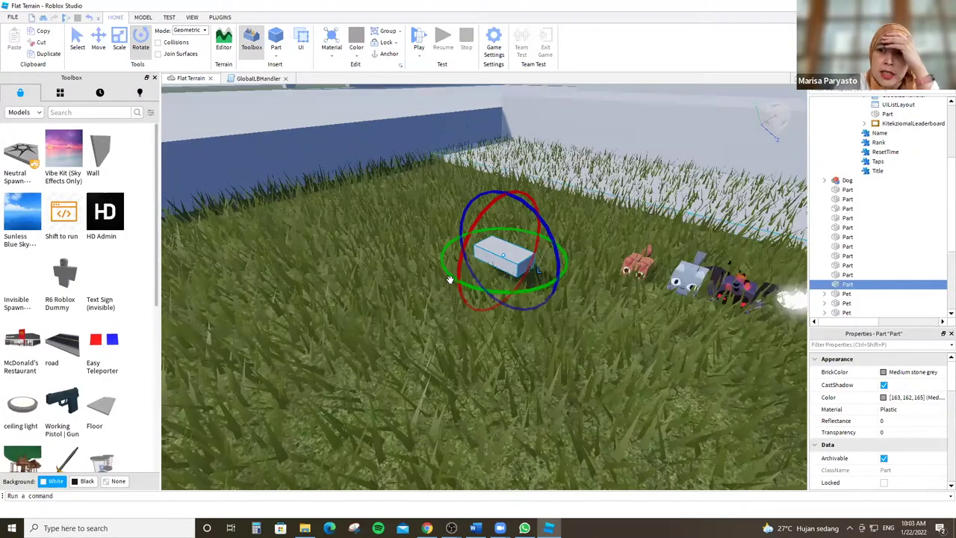
Delete the leaderboard model standing beside the long wall, along with its scripts.
click(437, 286)
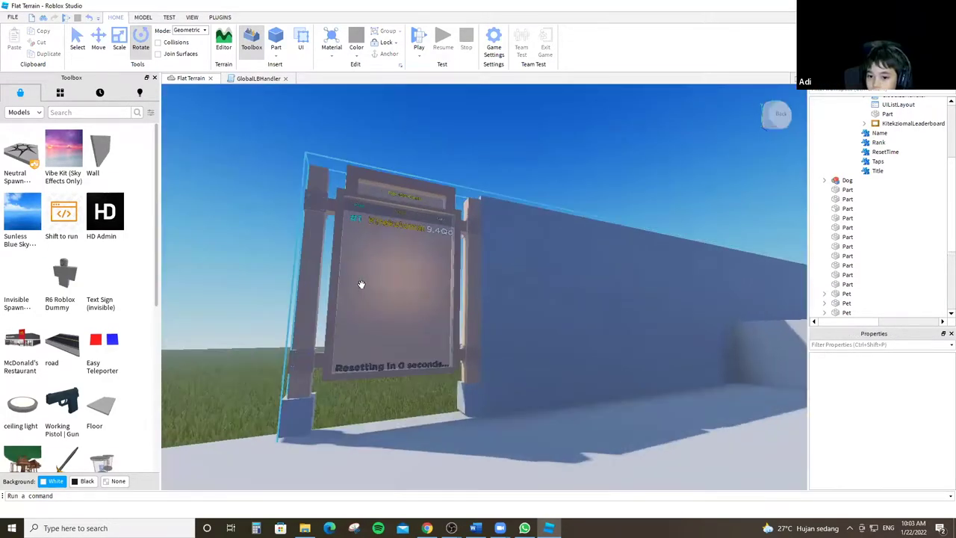
right_click(361, 285)
click(393, 74)
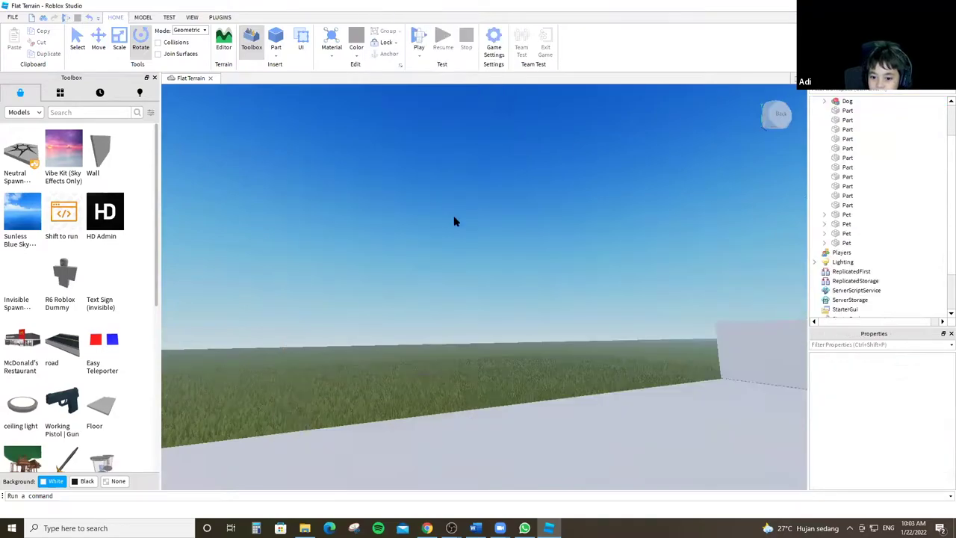
Move the grey block across the grass to the row of pets, directly behind the dog pet.
key(w)
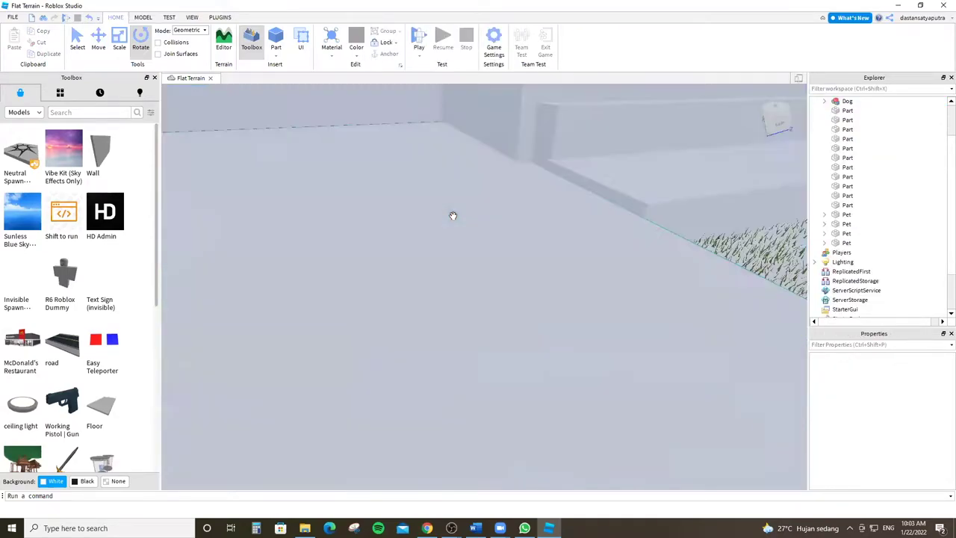
key(w)
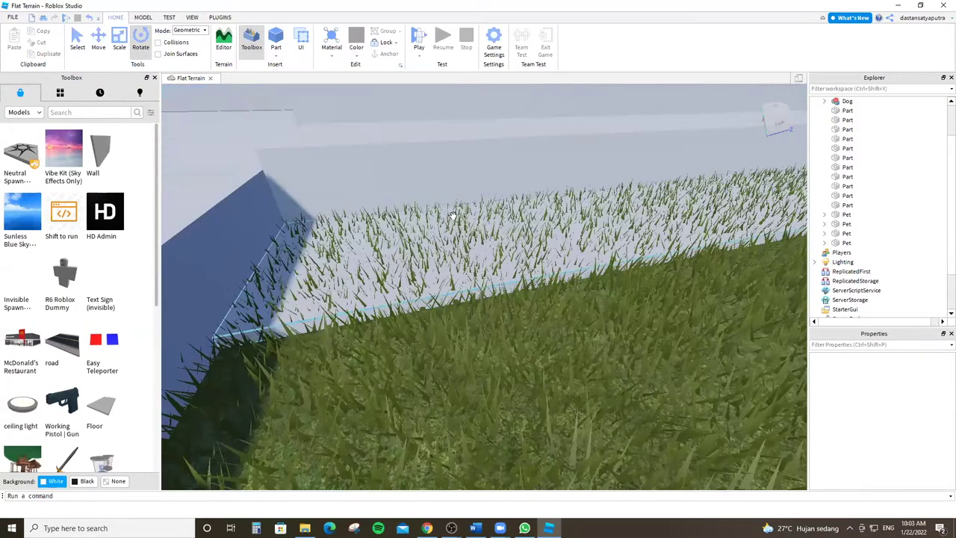
key(w)
right_drag(444, 218, 535, 181)
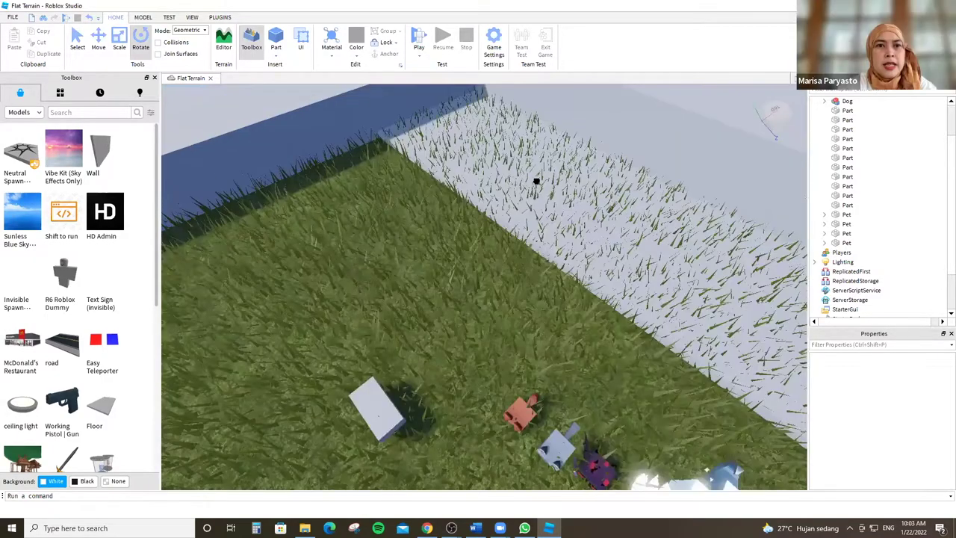
key(s)
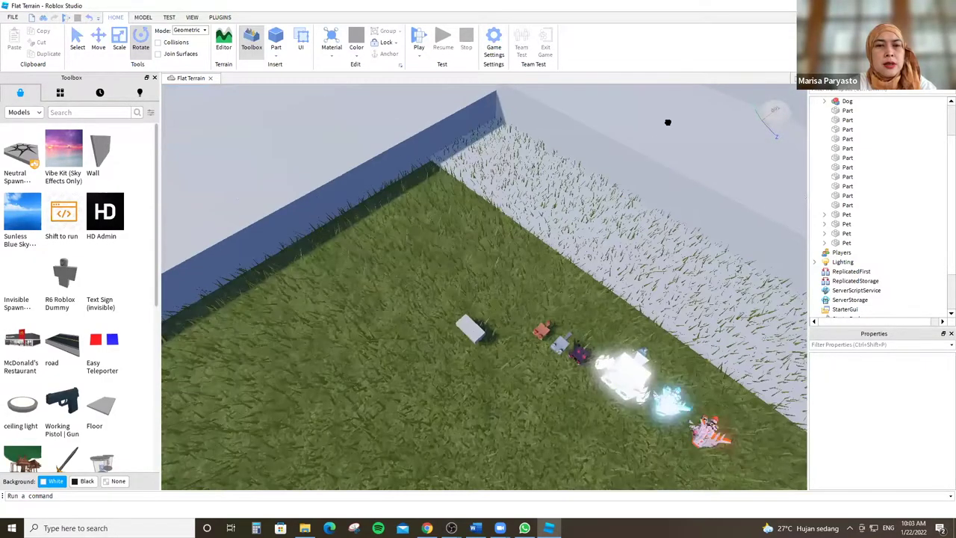
click(666, 123)
key(f)
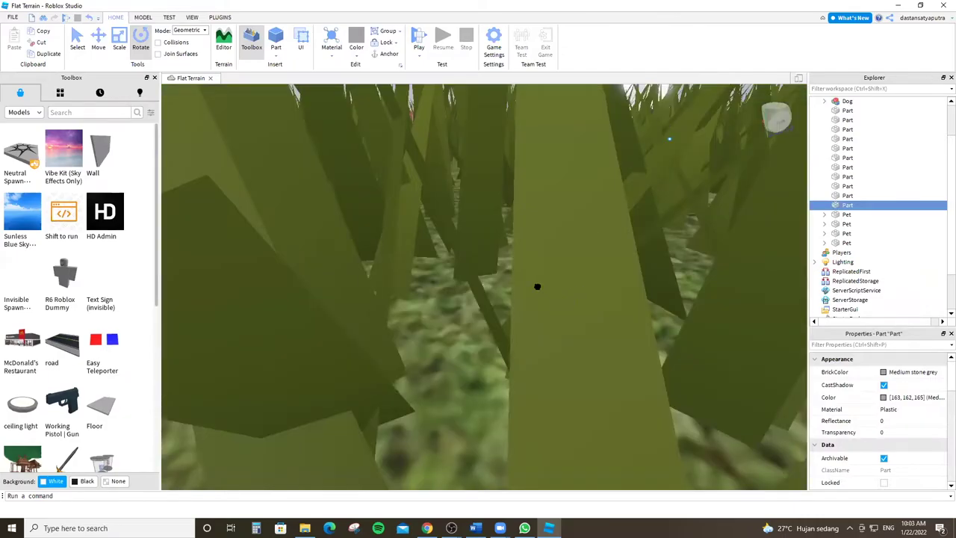
scroll(537, 285, down, 3)
scroll(502, 296, down, 3)
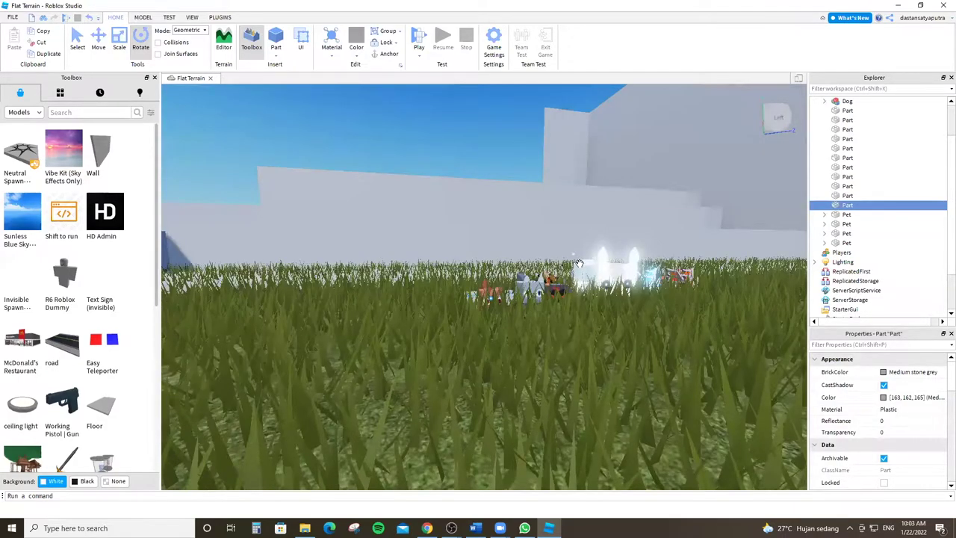
click(544, 284)
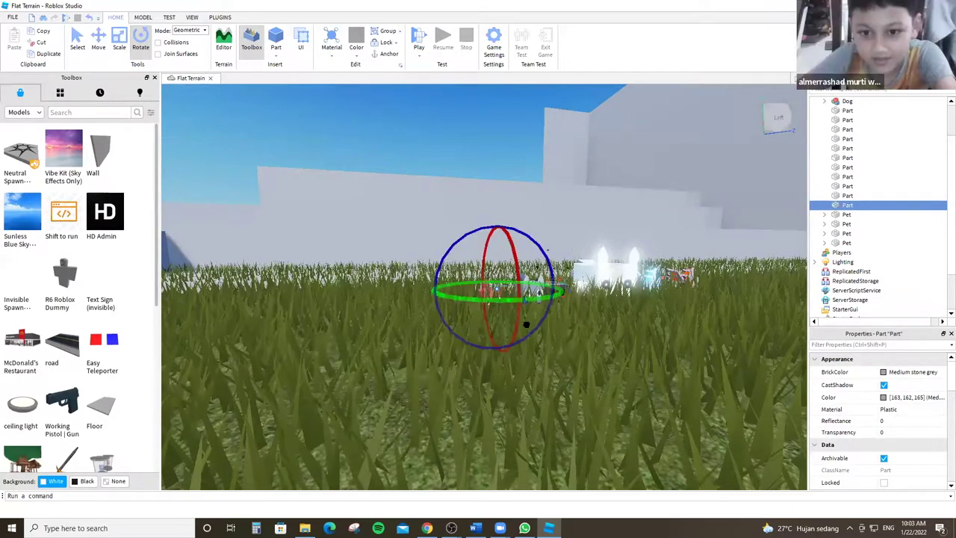
scroll(523, 327, down, 2)
key(f)
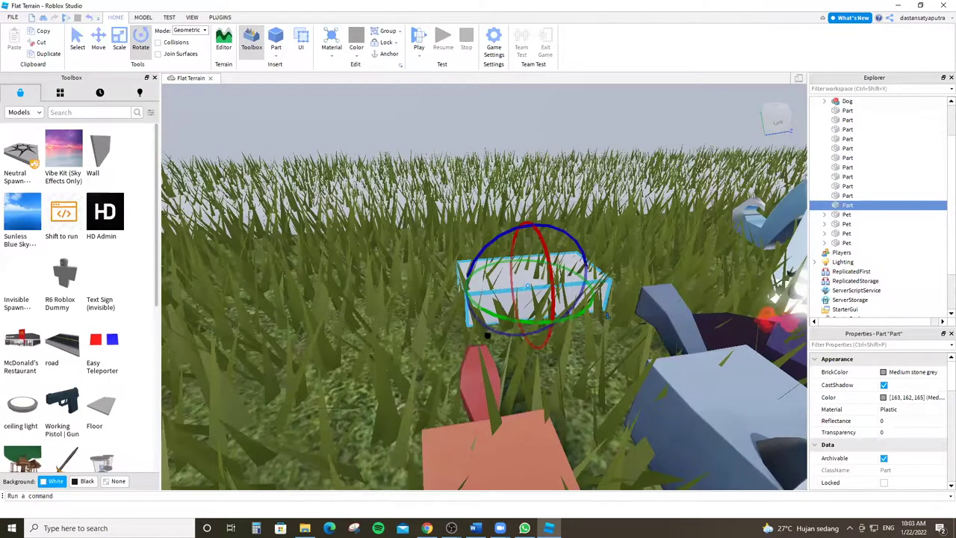
Select the Dog model and examine its position relative to the grey block behind it.
click(521, 214)
key(f)
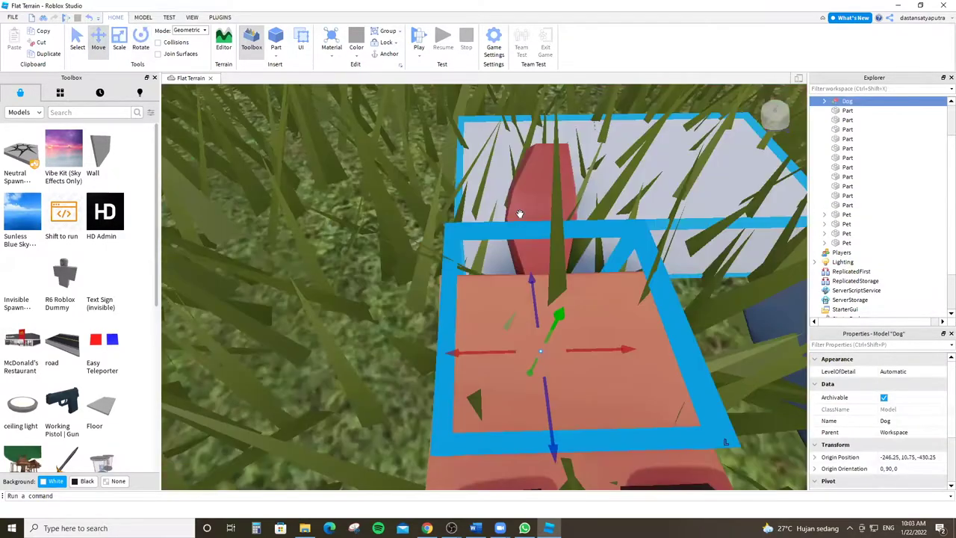
scroll(493, 219, down, 5)
scroll(445, 260, up, 1)
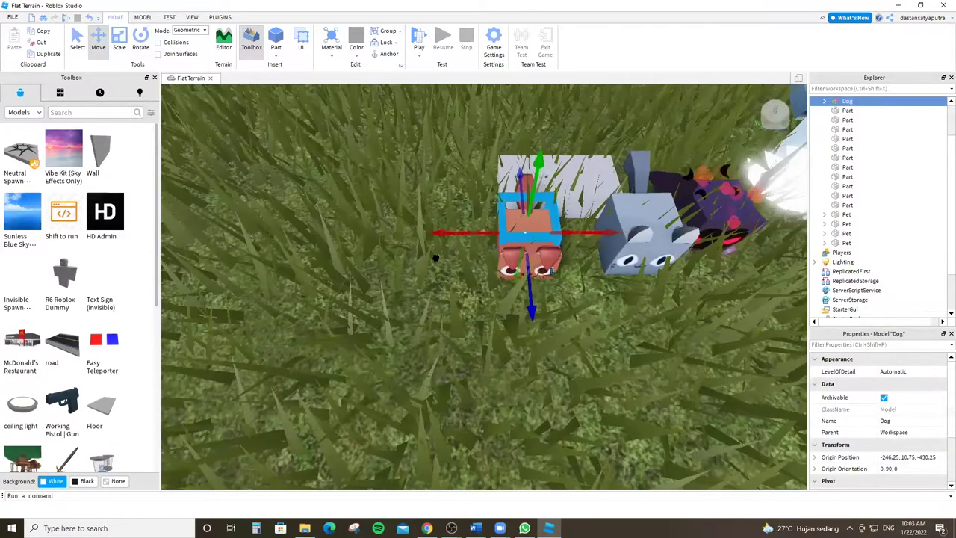
scroll(433, 247, up, 2)
scroll(486, 303, down, 1)
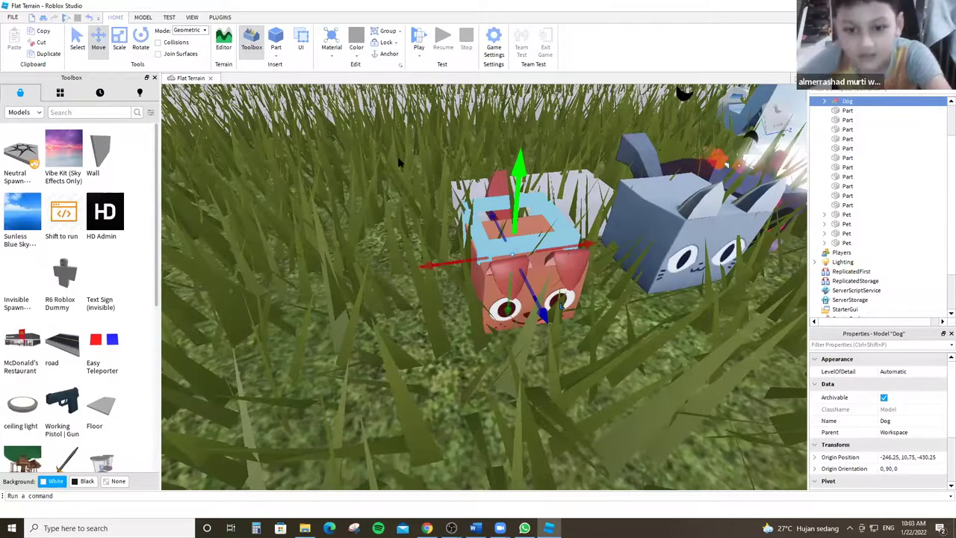
Bring the grey block in front of the dog pet and scale it deeper into a wider slab.
click(569, 253)
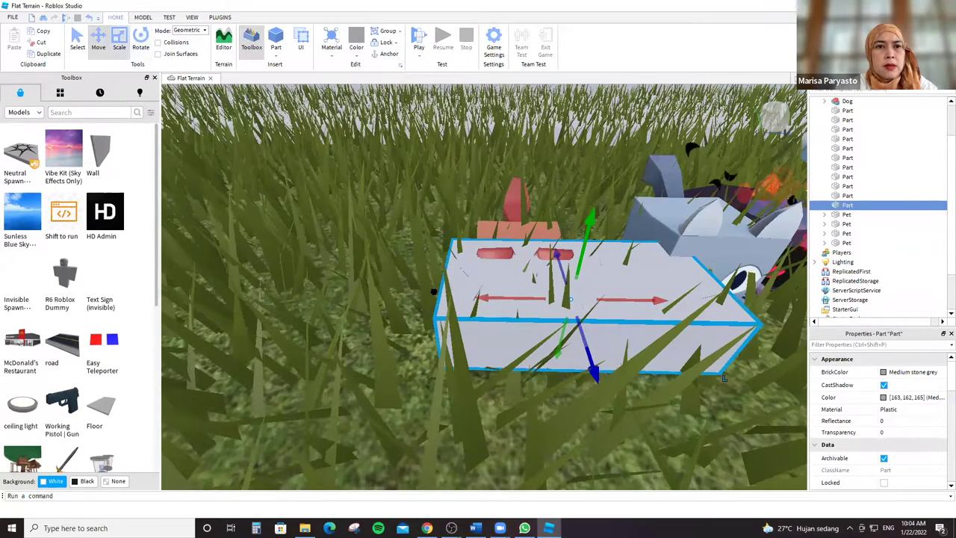
key(ctrl+3)
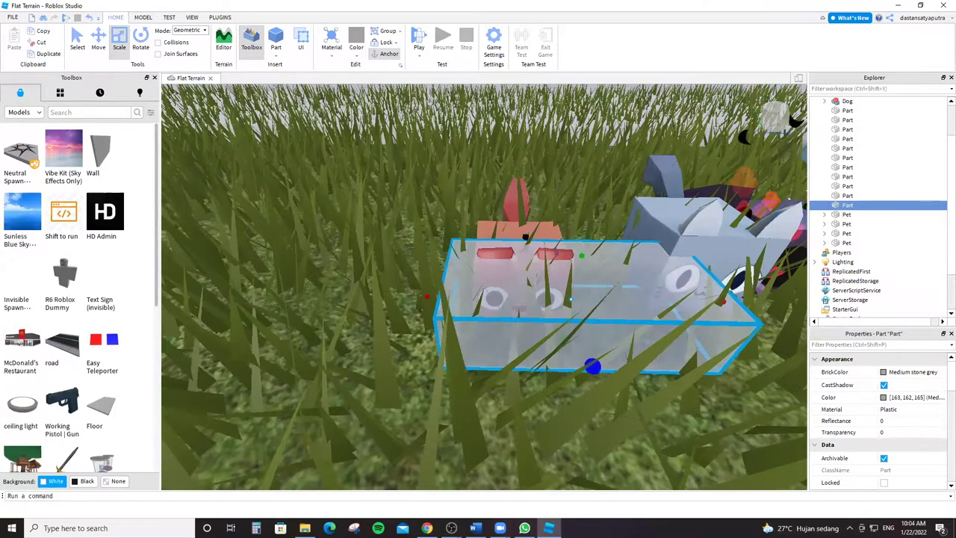
drag(569, 298, 507, 192)
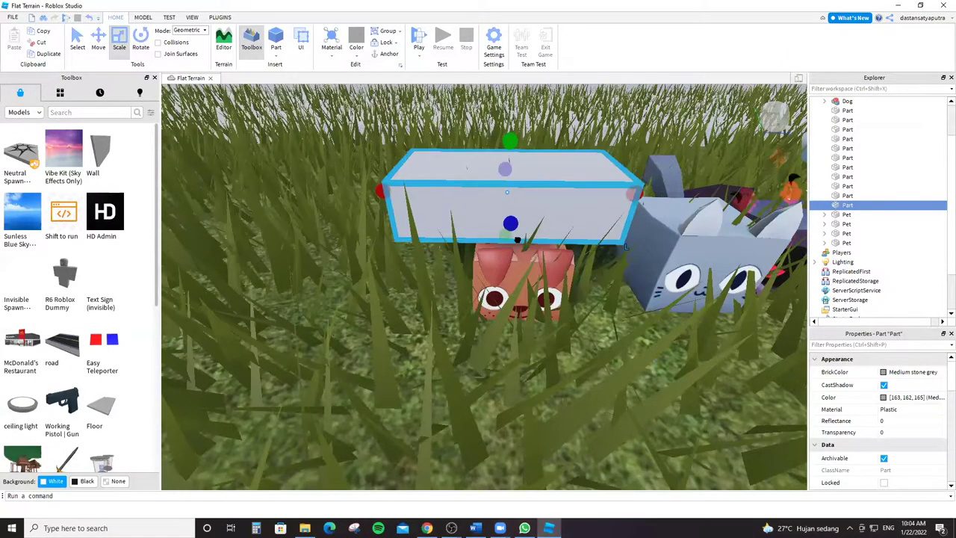
drag(530, 264, 523, 332)
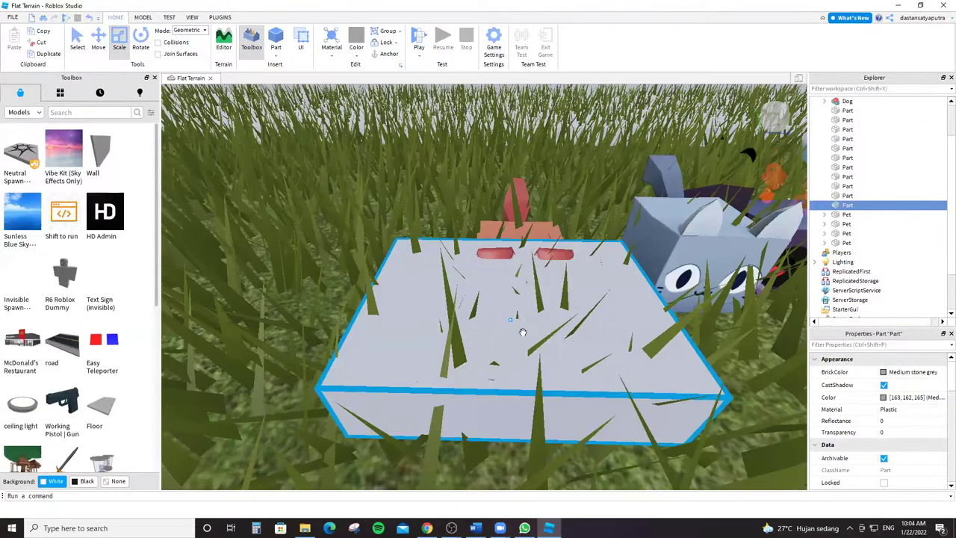
Delete the enlarged grey block covering the dog pet.
scroll(572, 238, up, 5)
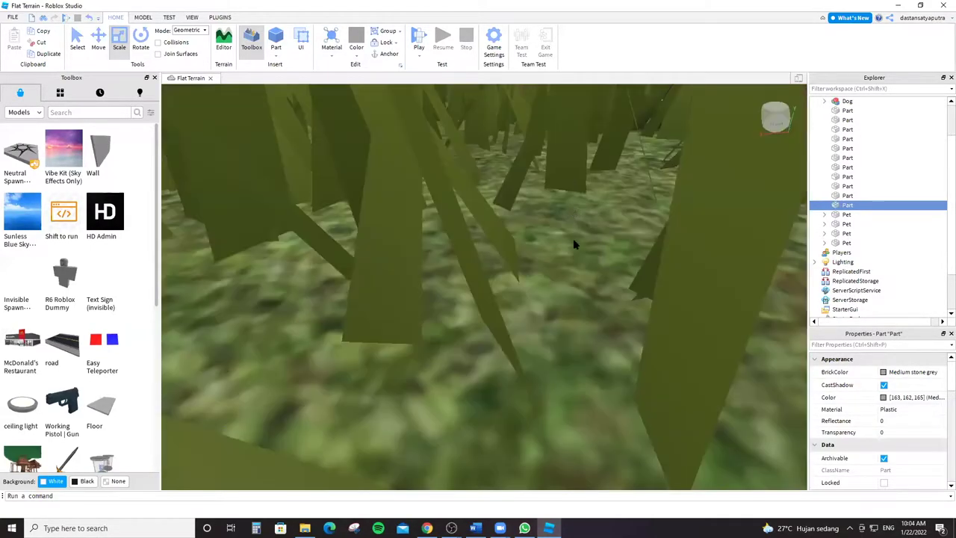
scroll(550, 241, down, 5)
scroll(408, 486, down, 3)
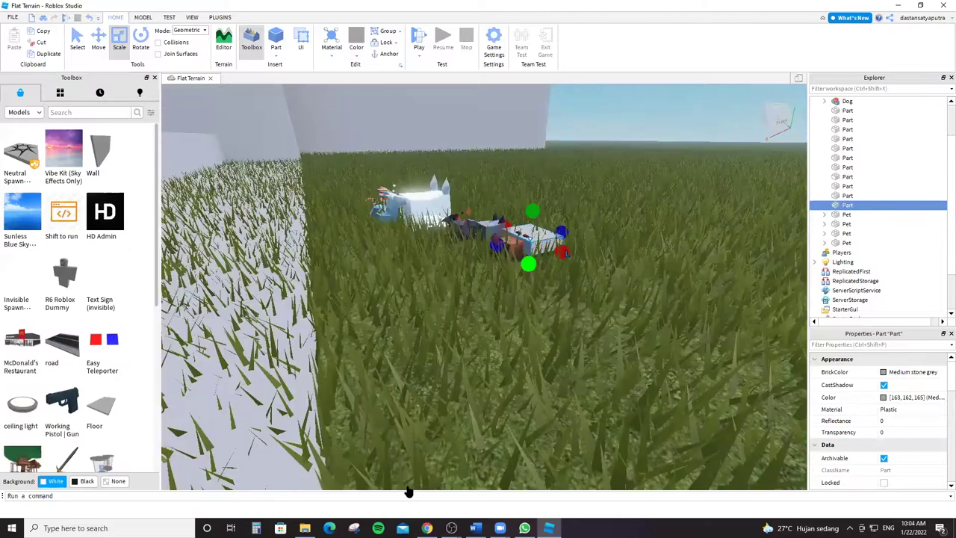
scroll(377, 375, down, 5)
key(Delete)
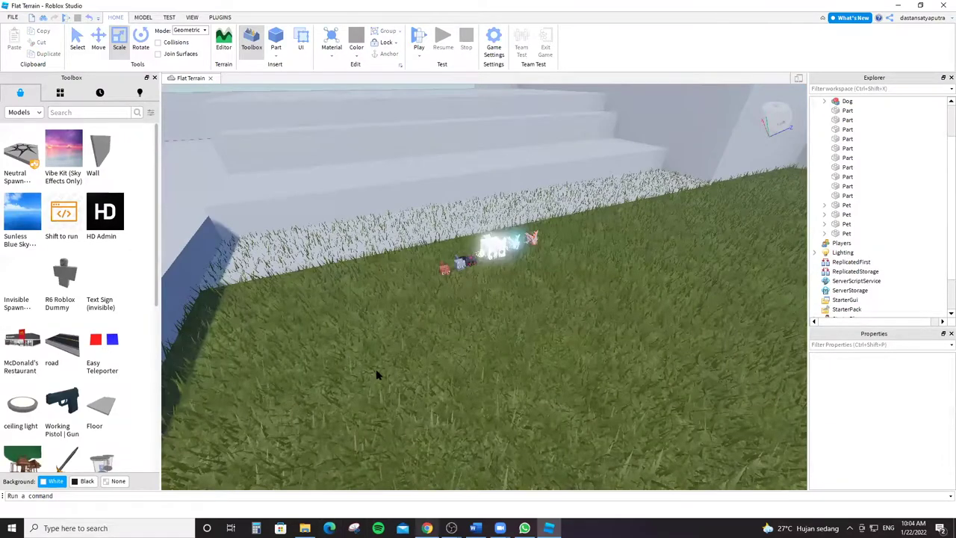
Switch to the egg hatching tutorial in the browser and rewatch how the yellow egg stand is built from parts.
key(alt+Tab)
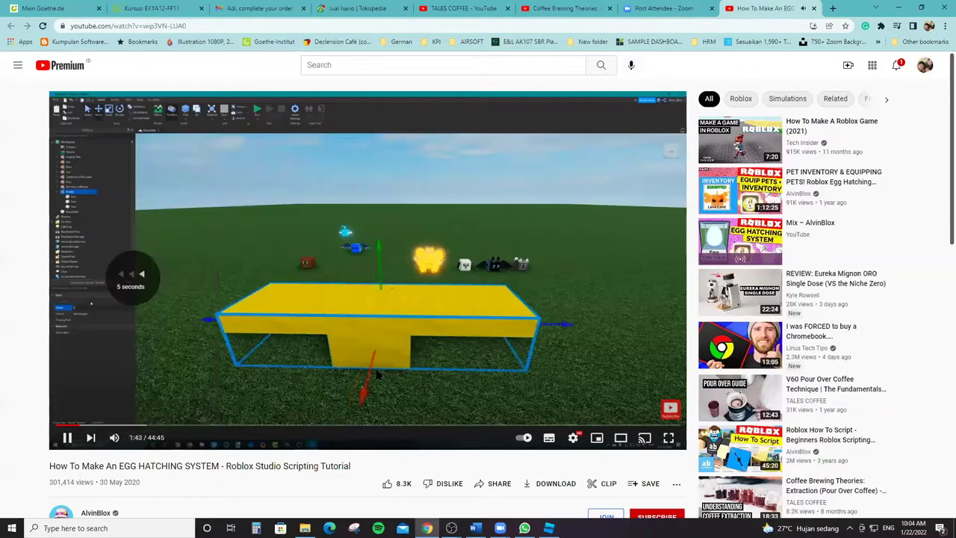
key(Left)
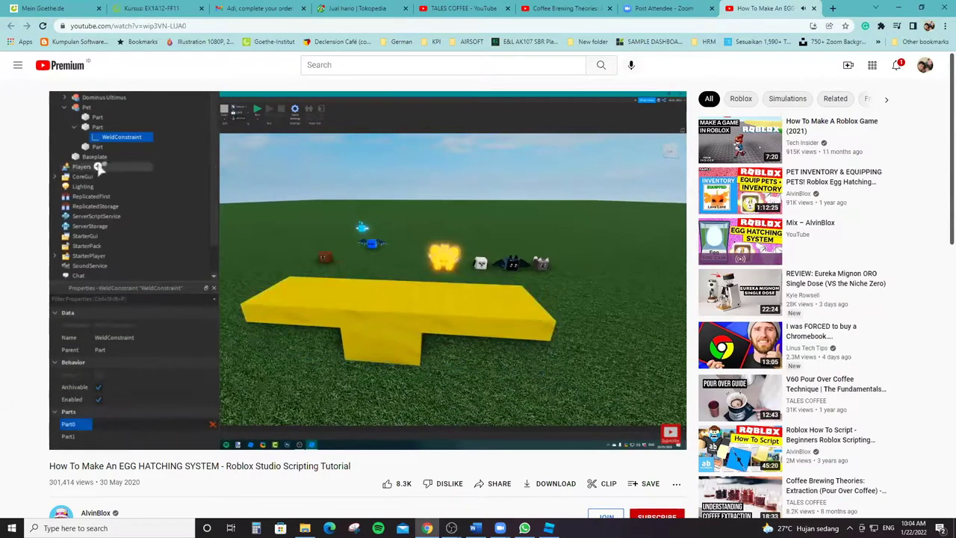
click(377, 375)
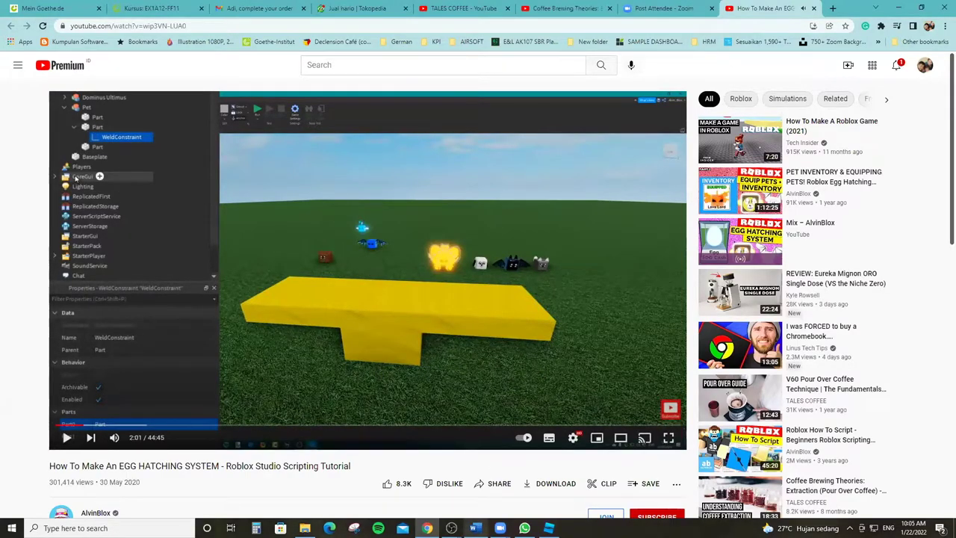
mouse_move(549, 528)
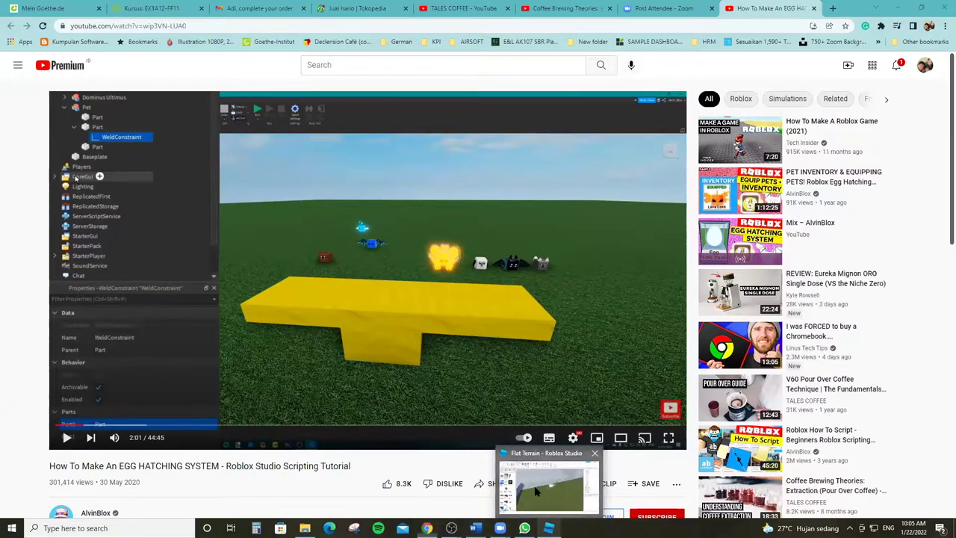
key(alt+Tab)
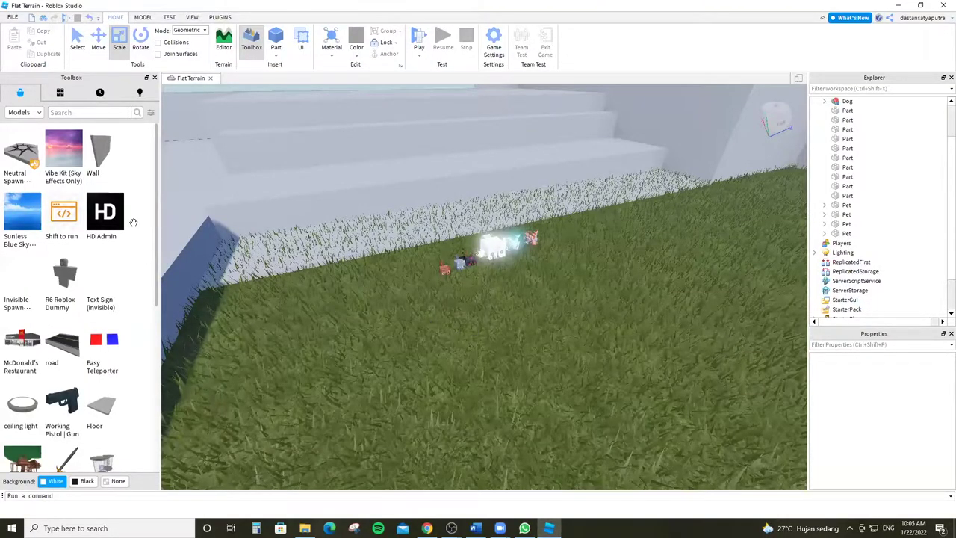
right_drag(448, 359, 508, 359)
right_drag(380, 401, 349, 333)
key(alt+Tab)
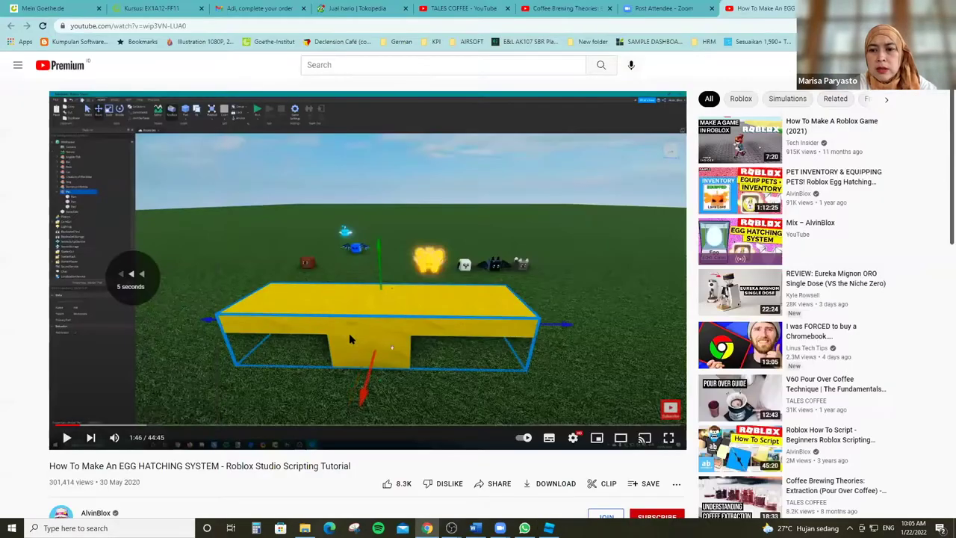
key(Left)
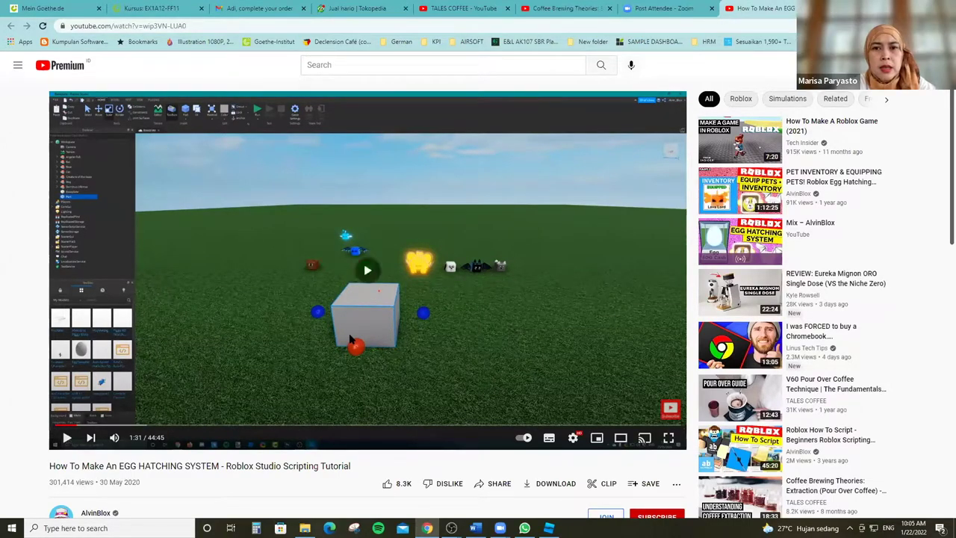
key(space)
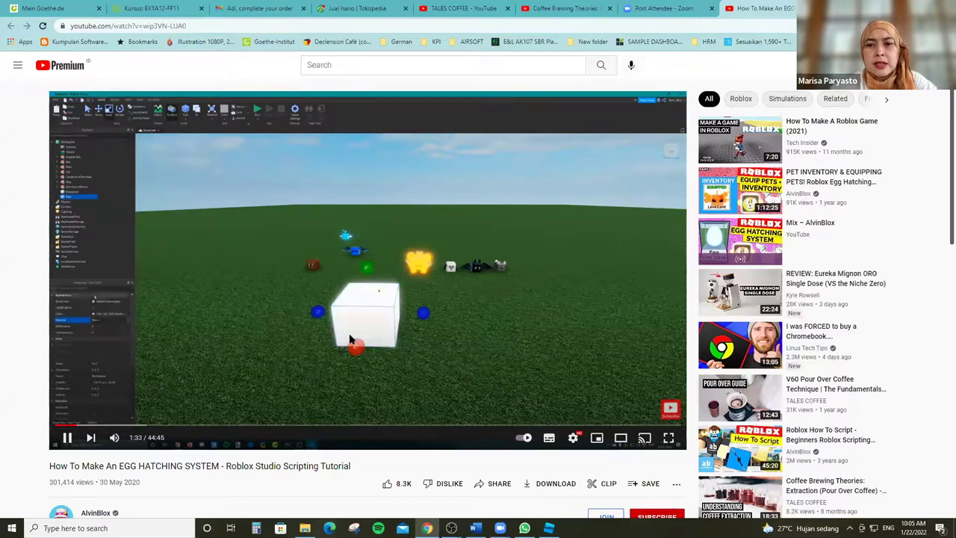
click(355, 331)
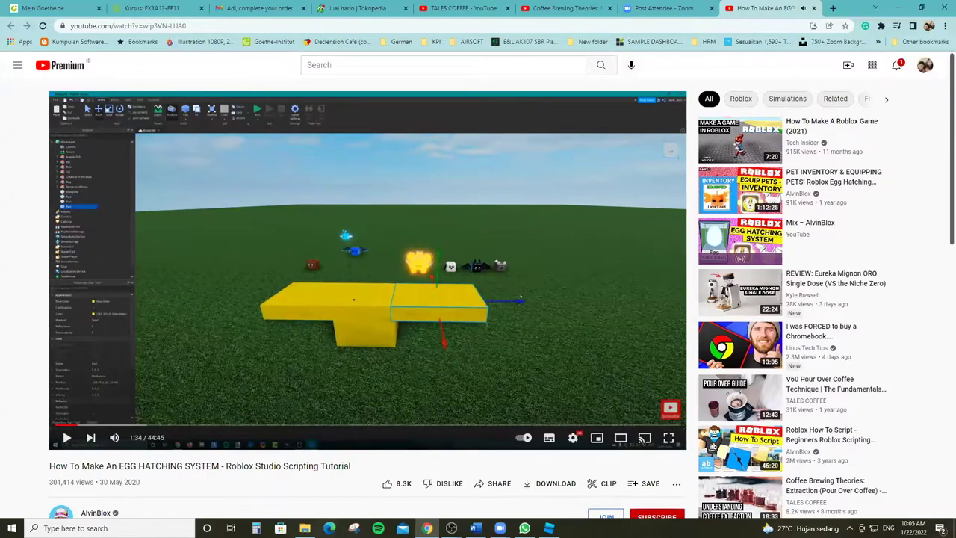
Switch back to Roblox Studio and insert new block parts on the grass near the pets.
key(alt+Tab)
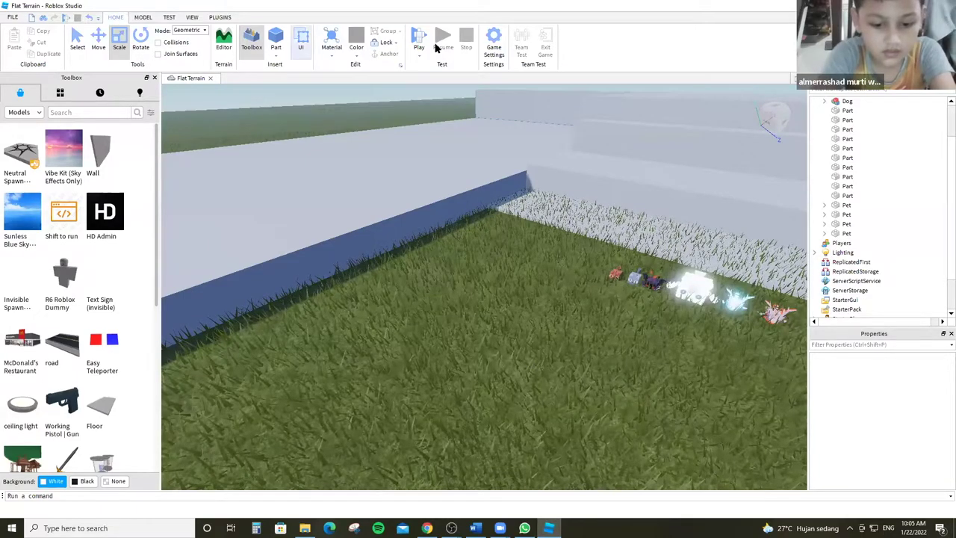
click(275, 47)
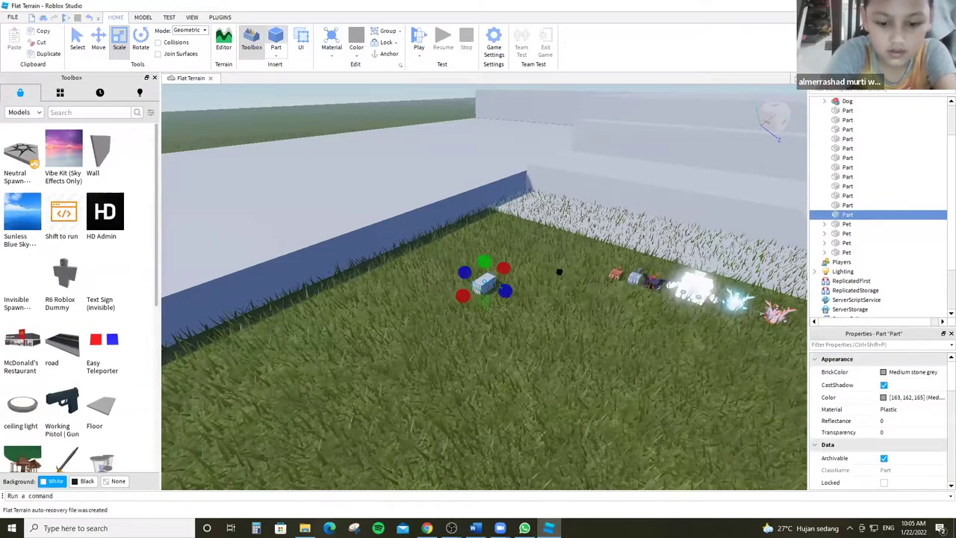
scroll(559, 272, up, 3)
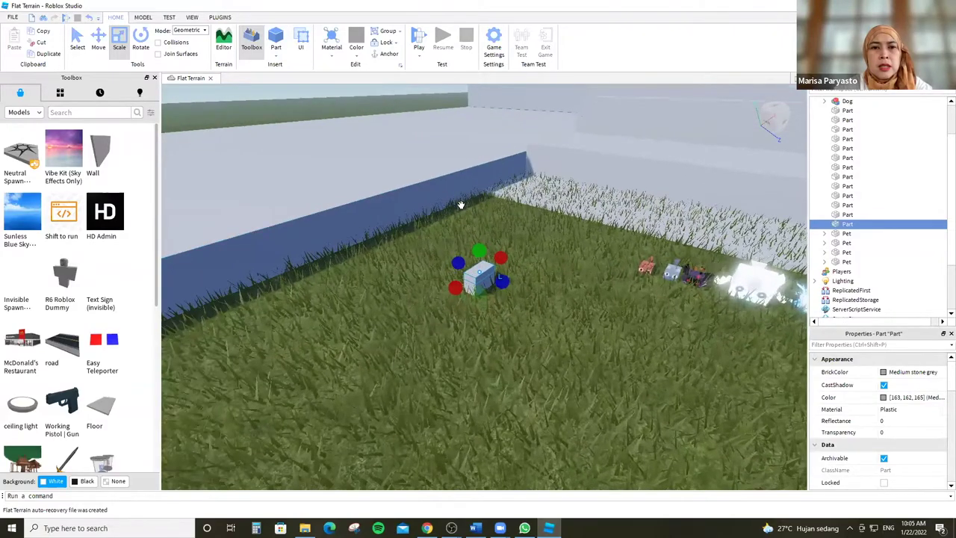
Give the new grey block on the grass the Neon material.
scroll(511, 229, up, 5)
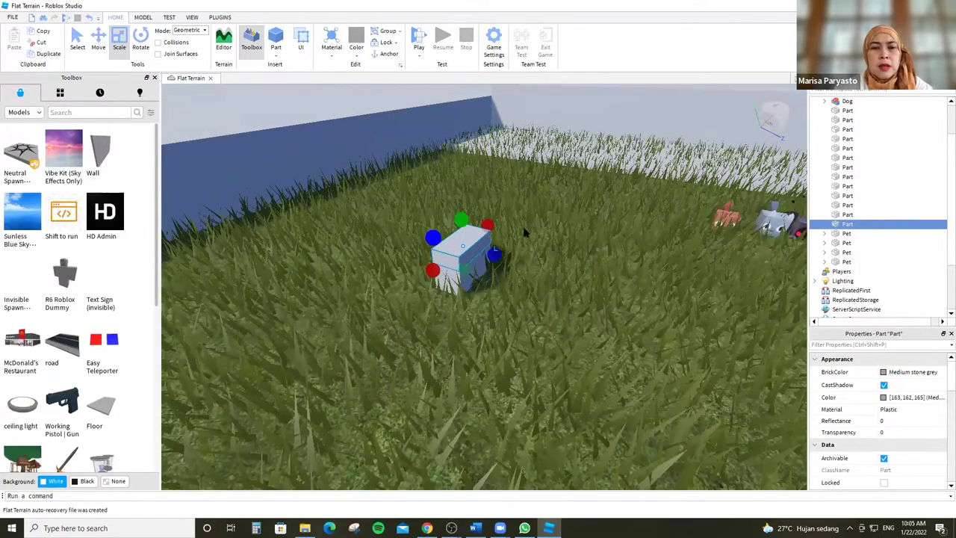
scroll(543, 268, up, 5)
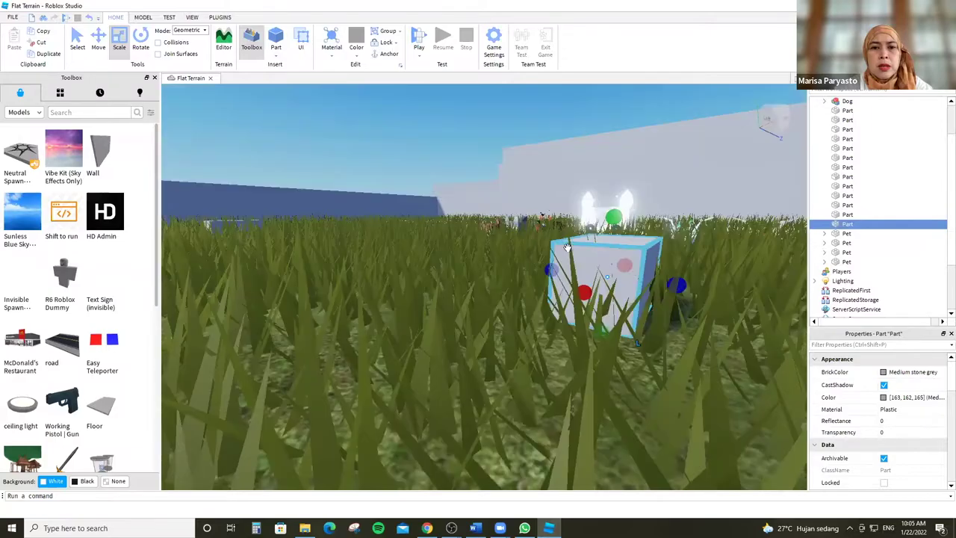
scroll(525, 269, up, 3)
scroll(525, 269, down, 5)
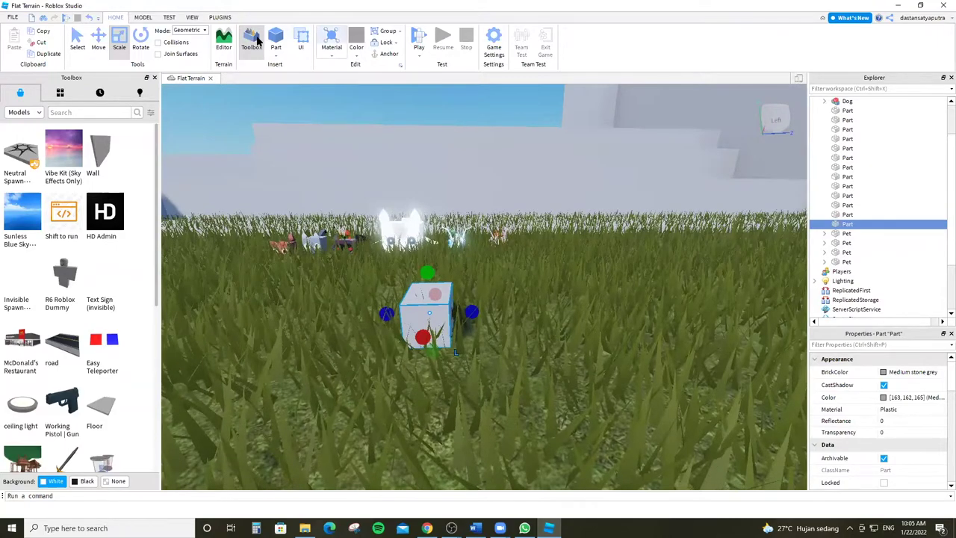
click(333, 56)
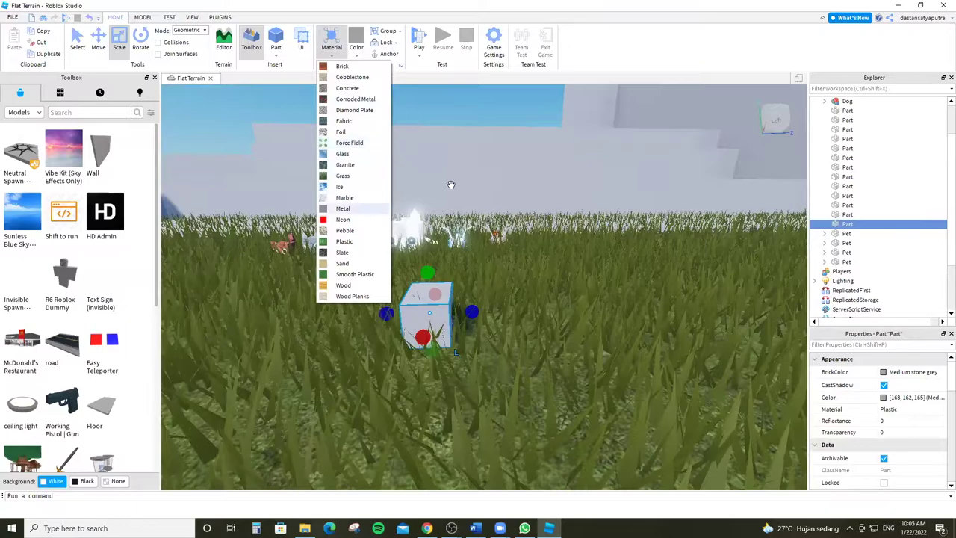
click(340, 219)
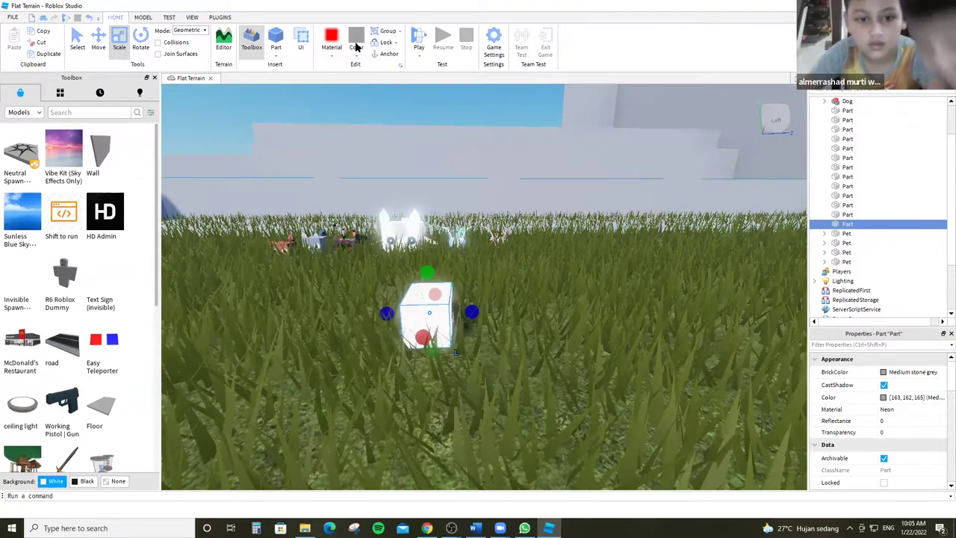
Colour the glowing block Olive.
key(w)
right_click(447, 186)
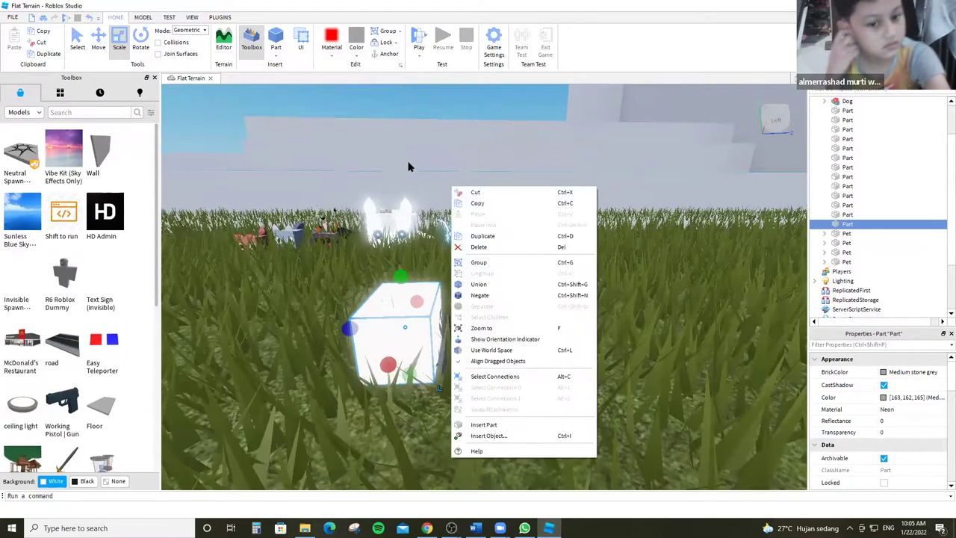
right_drag(410, 165, 363, 132)
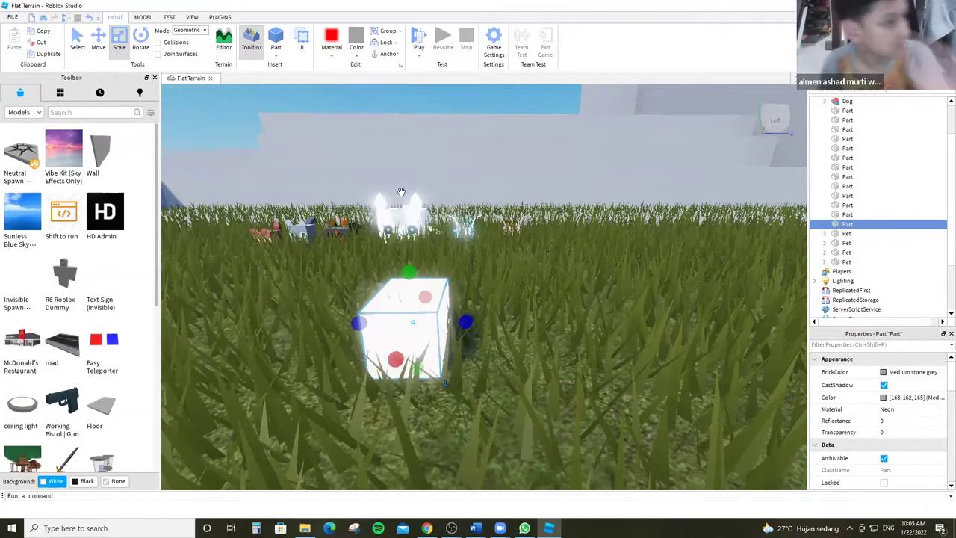
click(356, 47)
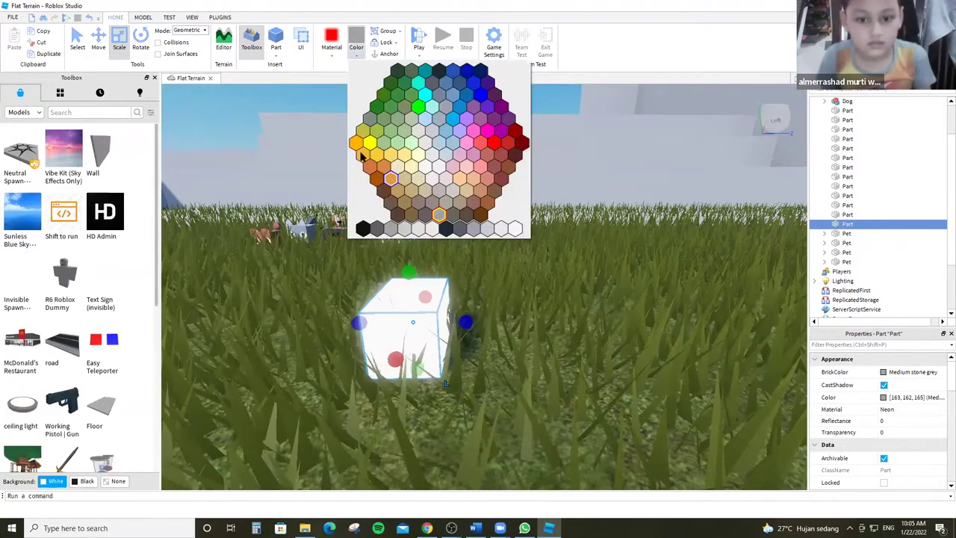
click(415, 193)
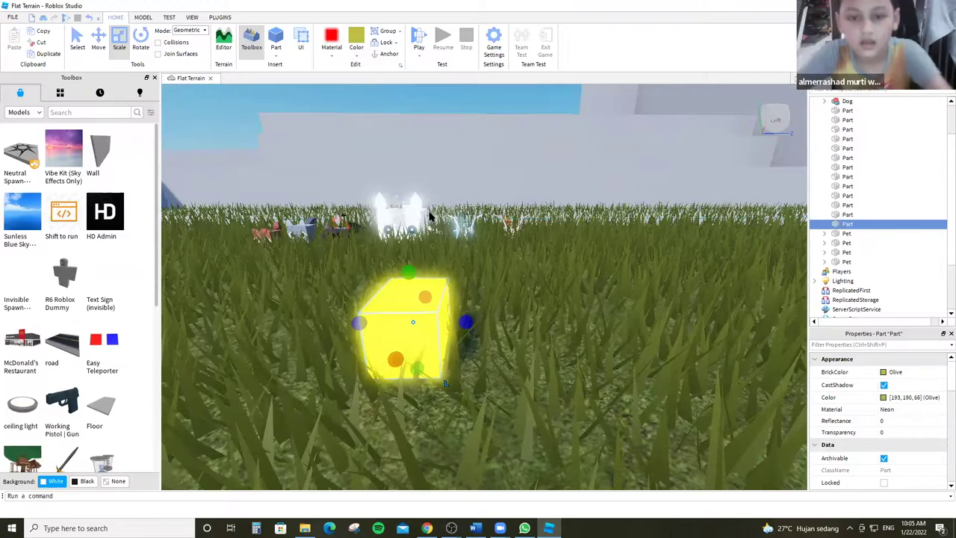
Change the olive block's material to Sand.
right_drag(448, 196, 481, 207)
scroll(463, 249, up, 5)
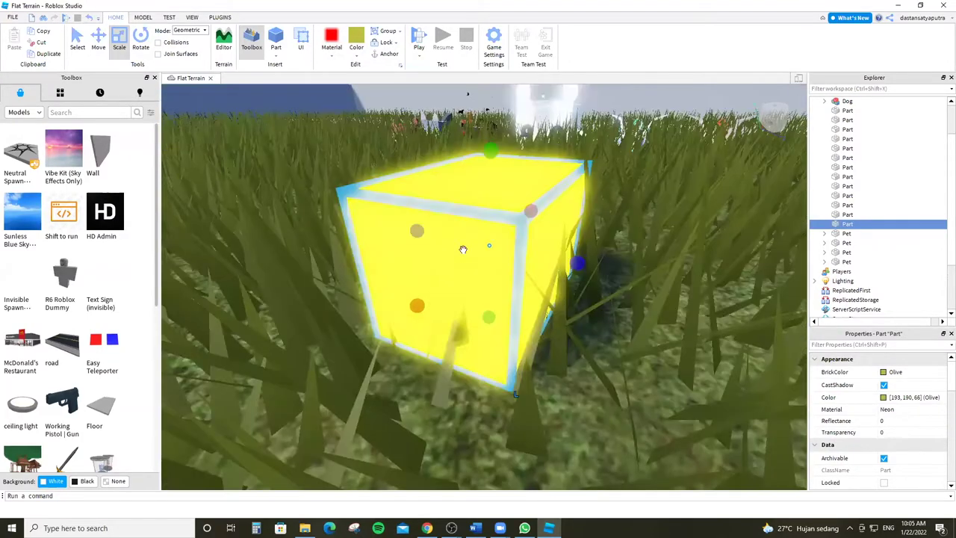
scroll(425, 160, down, 5)
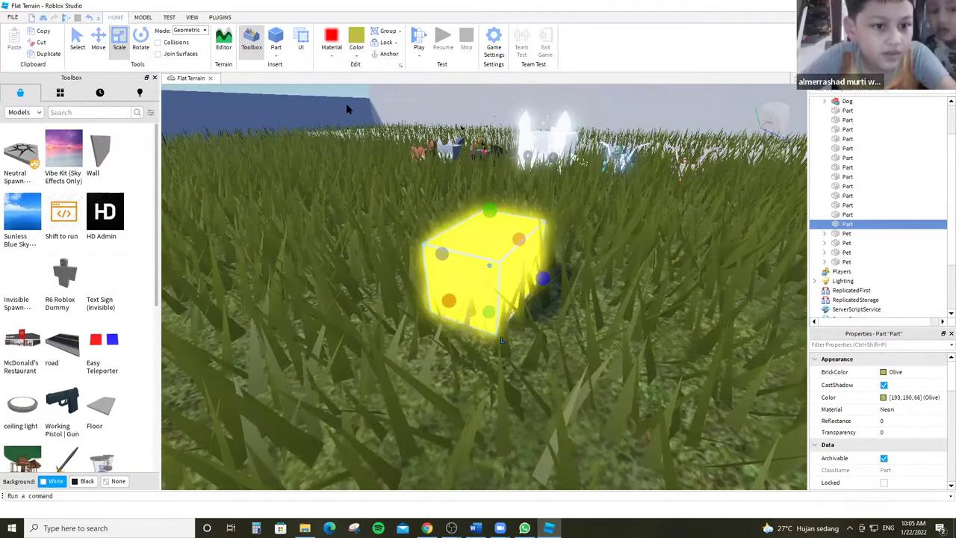
click(331, 52)
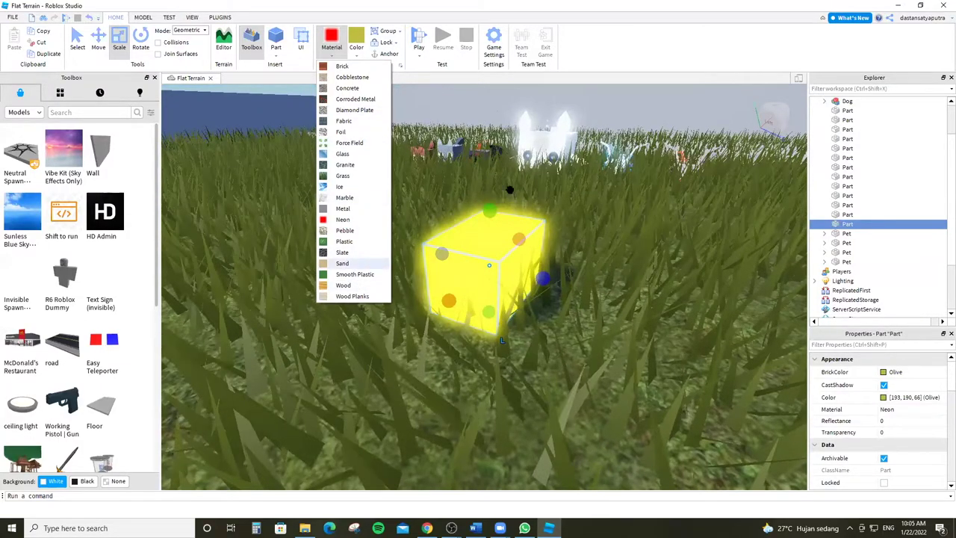
click(343, 263)
right_drag(510, 194, 489, 194)
Examine the grey block parts lying on the grass around the olive block.
double_click(847, 215)
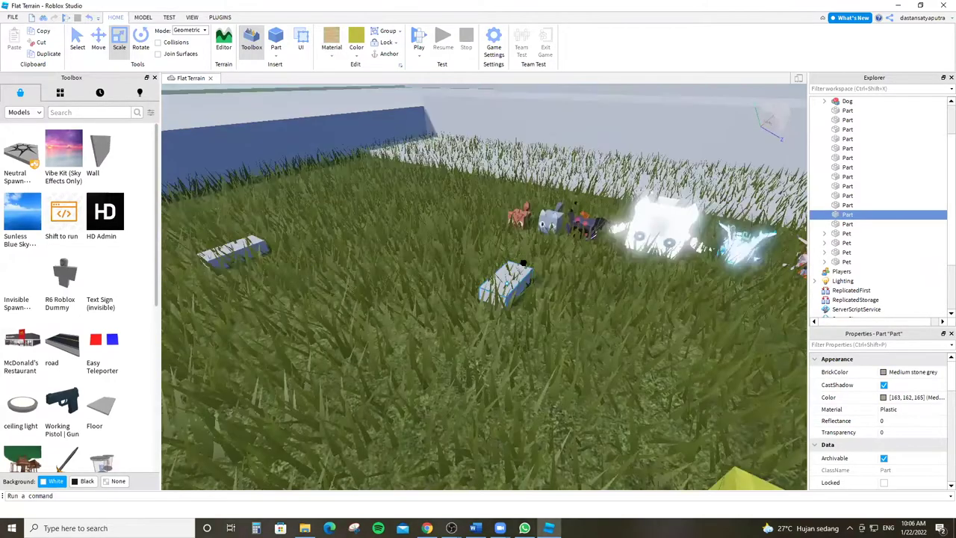
right_drag(512, 307, 540, 234)
scroll(468, 192, up, 5)
scroll(531, 213, up, 4)
scroll(531, 213, down, 4)
scroll(531, 146, down, 4)
right_drag(587, 259, 576, 276)
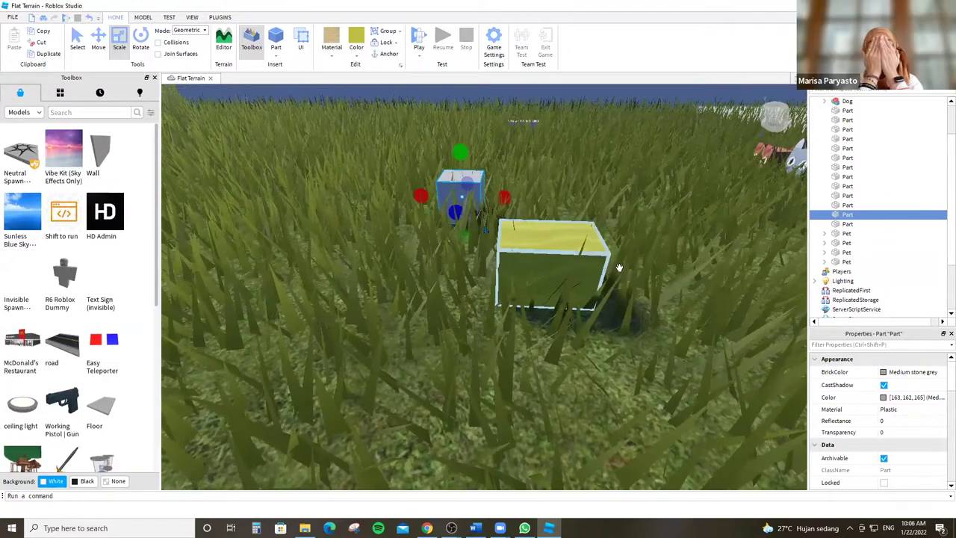
Select the olive block and compare it with the yellow egg stand in the browser's tutorial video, returning to Roblox Studio.
click(576, 276)
mouse_move(614, 266)
mouse_down()
mouse_move(563, 277)
mouse_move(635, 264)
mouse_move(613, 267)
mouse_up()
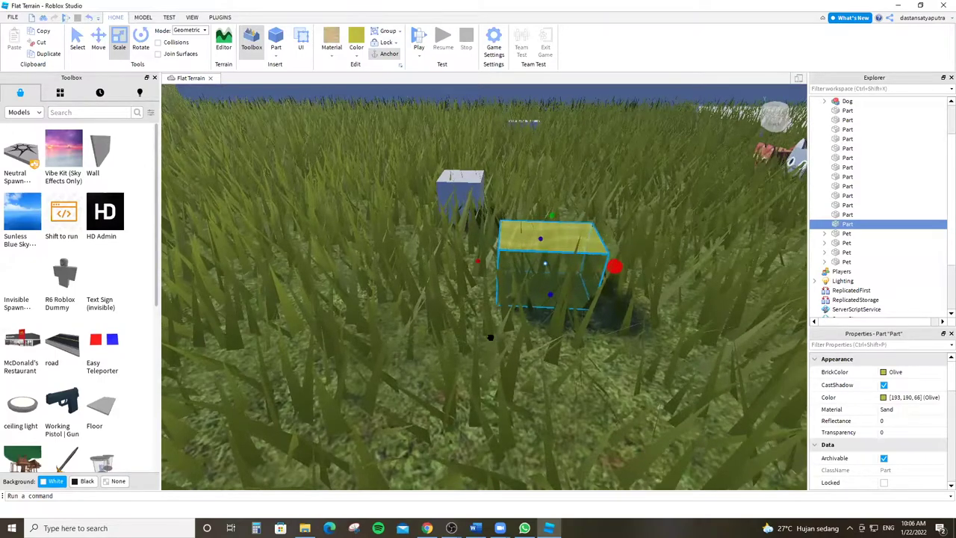
right_drag(490, 338, 493, 515)
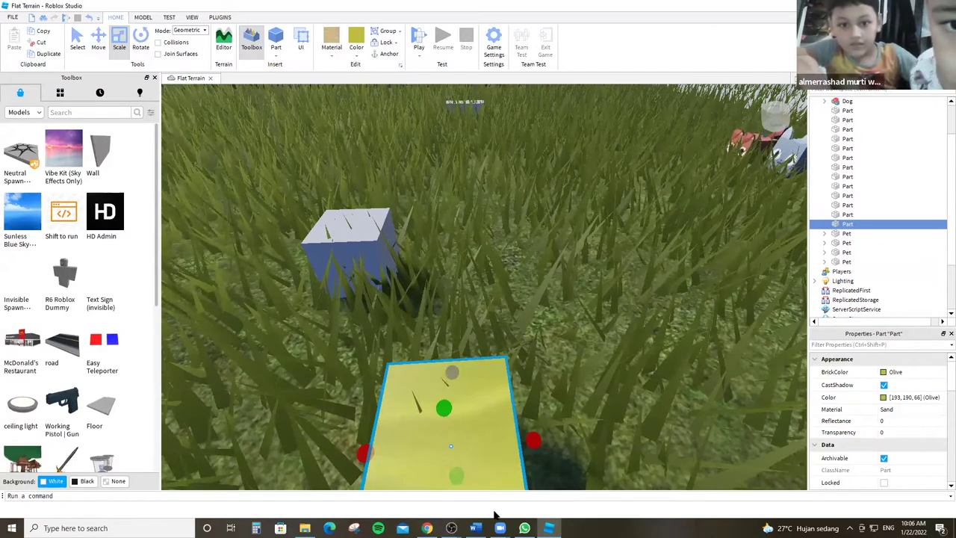
scroll(377, 326, down, 3)
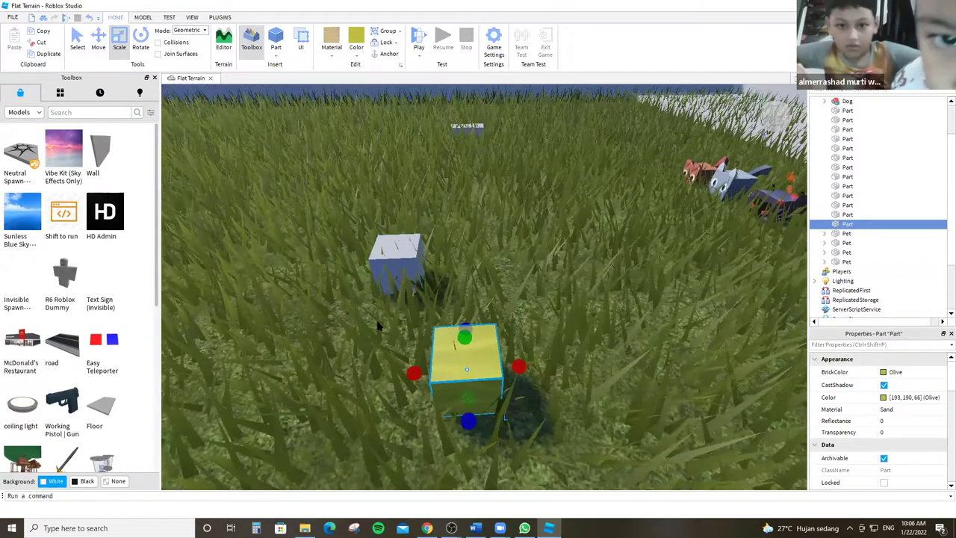
key(alt+Tab)
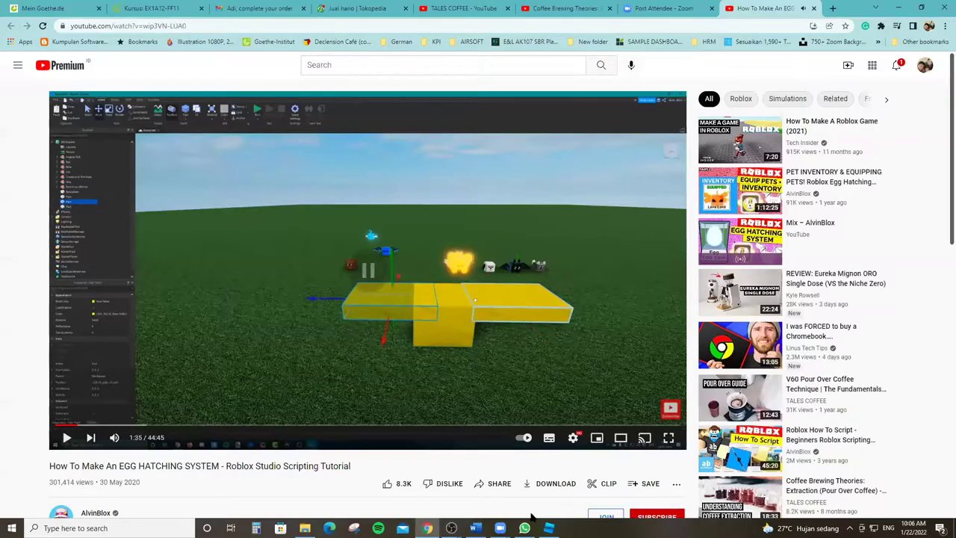
key(alt+Tab)
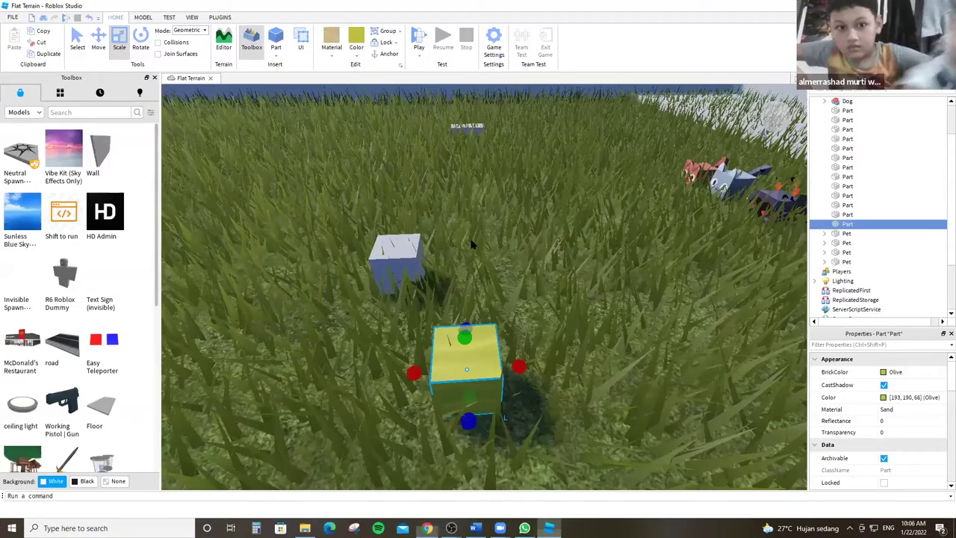
Cut the olive block and delete the leftover grey blocks from the grass.
right_click(476, 78)
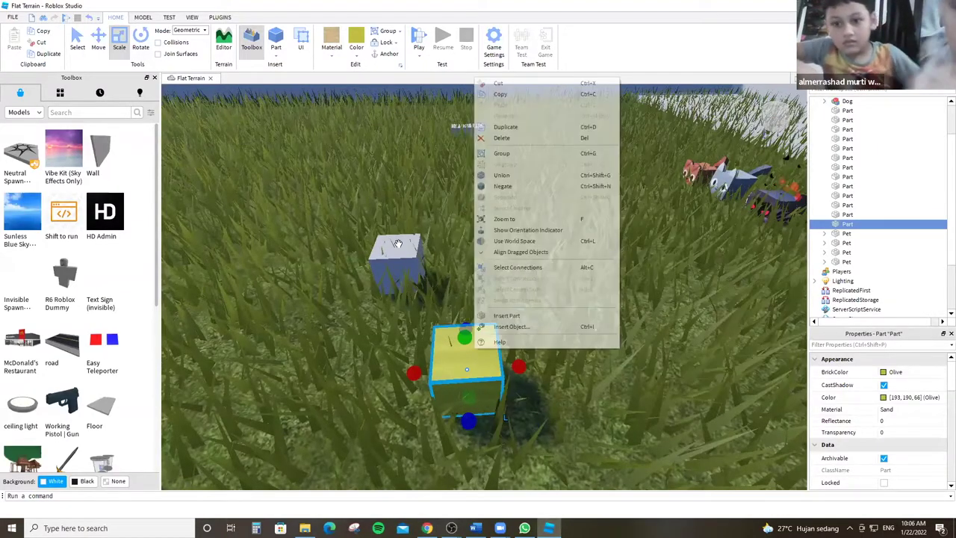
key(Down)
key(Return)
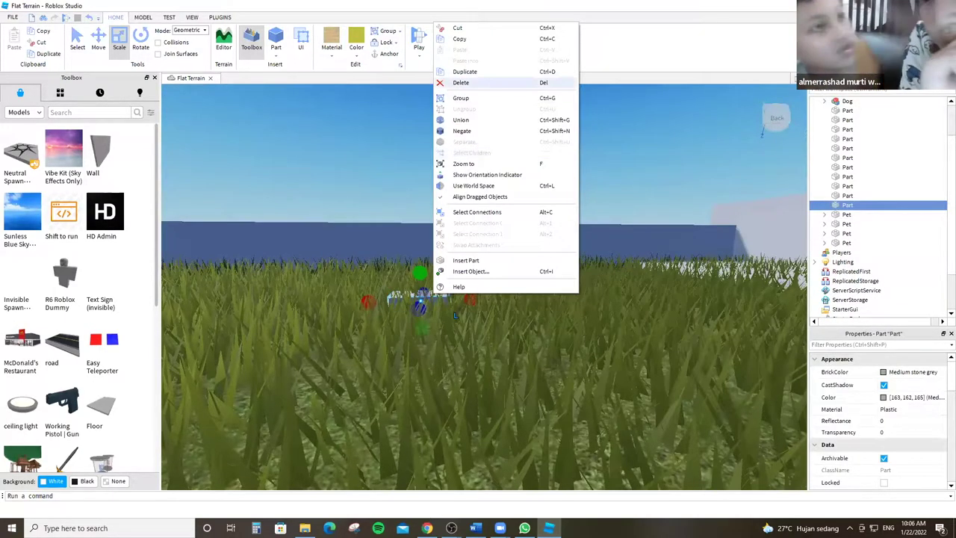
click(463, 82)
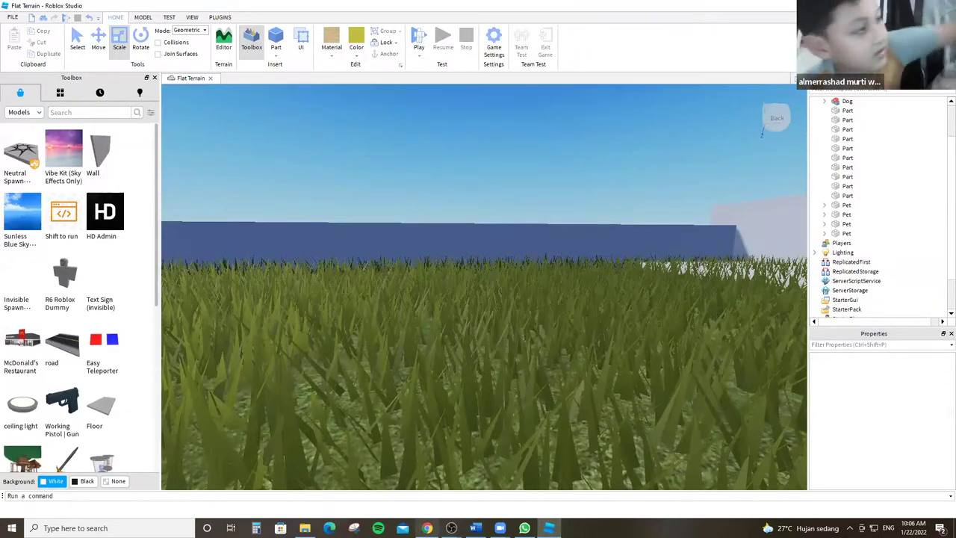
Paste copies of the olive sand block onto the grass.
click(549, 528)
click(549, 485)
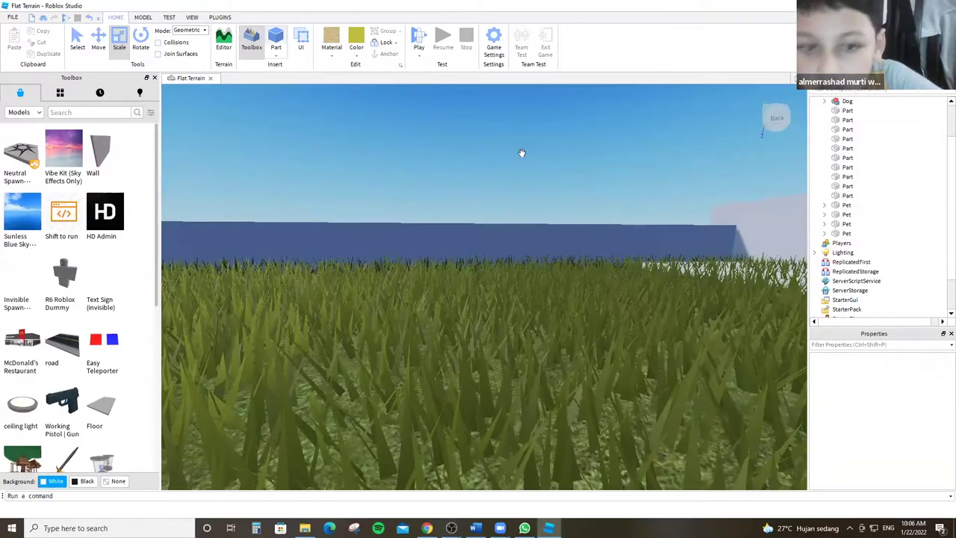
key(ctrl+v)
key(w)
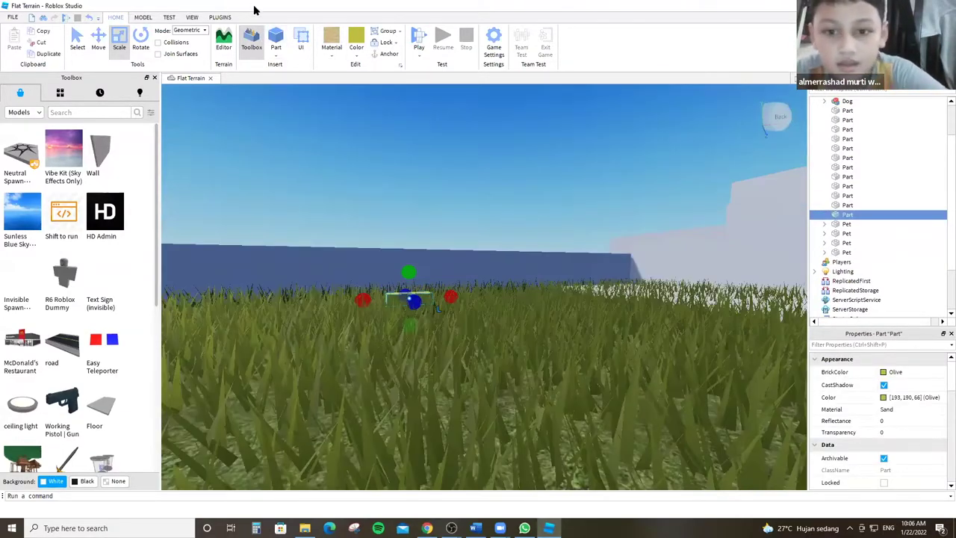
key(f)
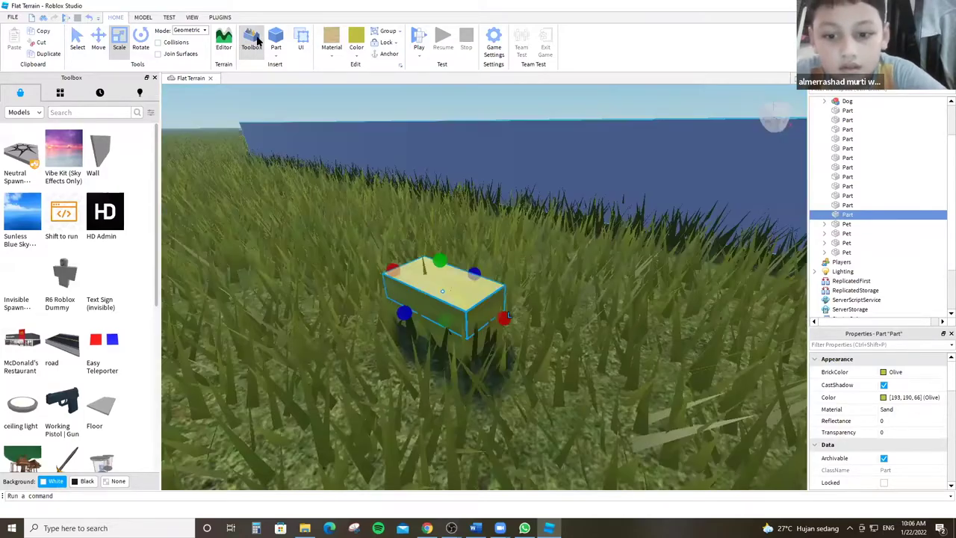
scroll(514, 318, down, 3)
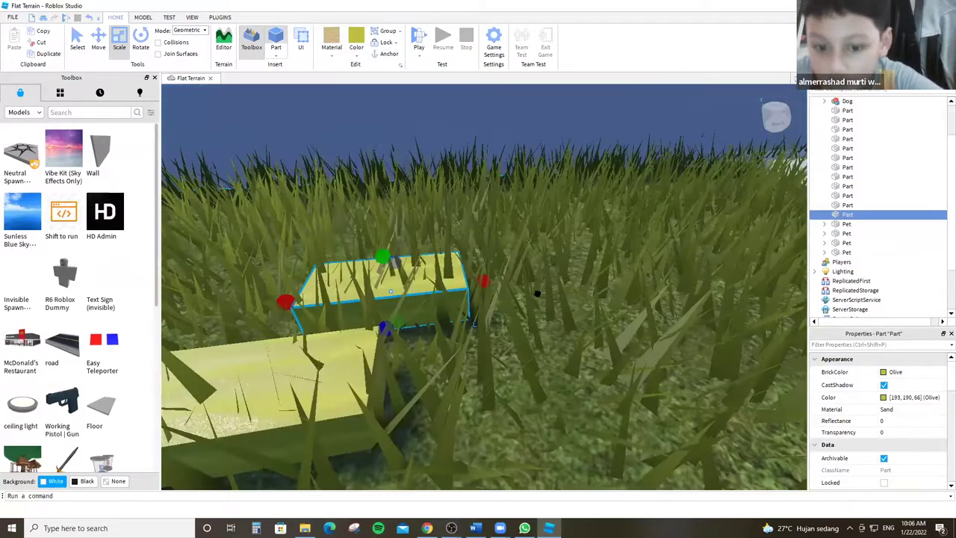
Duplicate the olive block and set the copy apart from the other two on the grass.
key(ctrl+d)
drag(498, 213, 506, 233)
key(f)
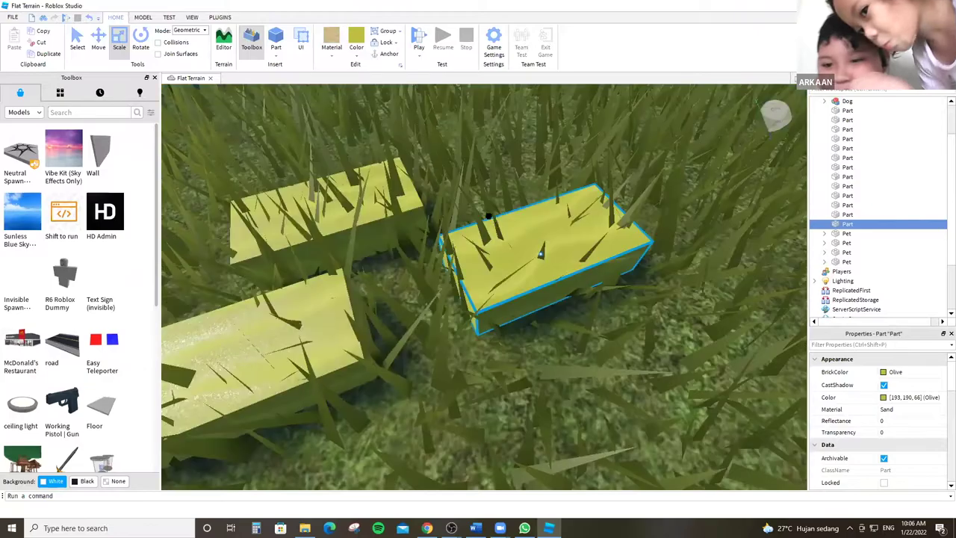
right_drag(499, 223, 561, 247)
scroll(562, 246, down, 5)
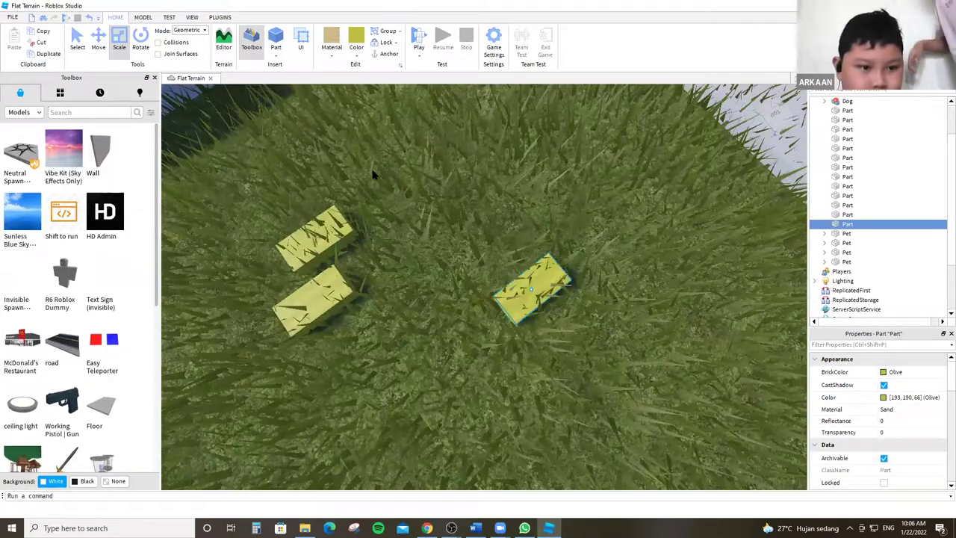
right_drag(373, 174, 421, 171)
scroll(482, 306, up, 3)
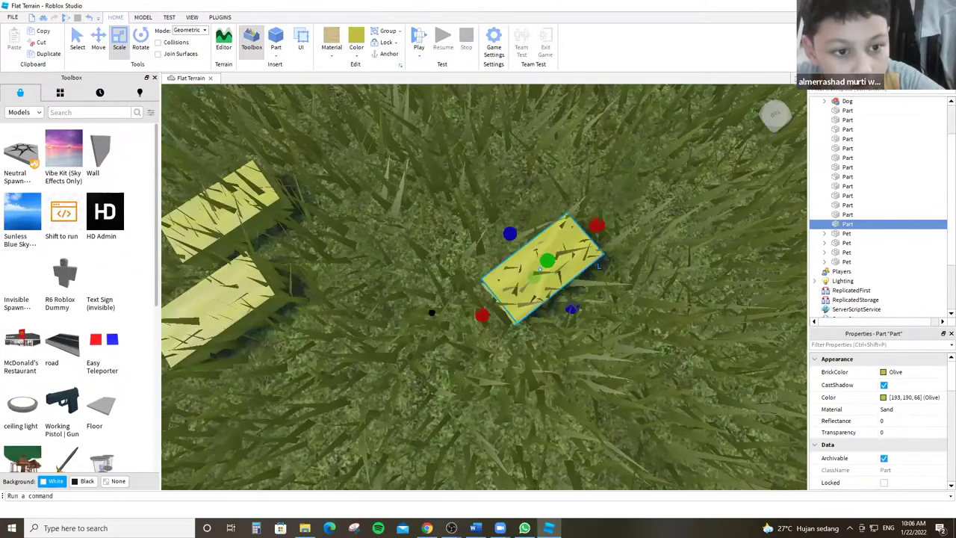
Scale the separate olive block wider to form the centre block of the egg stand.
click(492, 337)
key(f)
drag(466, 304, 413, 266)
click(470, 317)
mouse_move(474, 305)
mouse_down()
mouse_move(478, 283)
mouse_move(474, 292)
mouse_up()
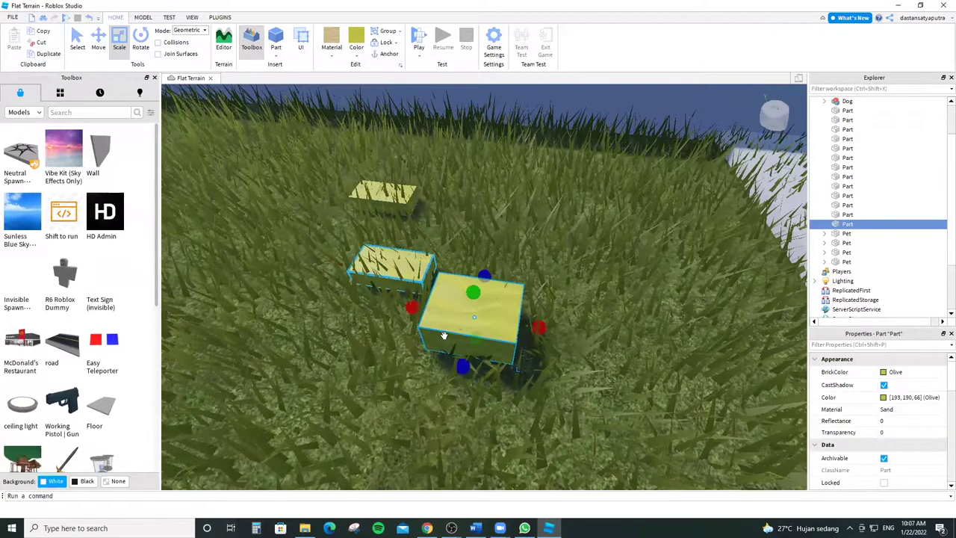
Place one of the smaller olive blocks against the side of the centre block, level with its top.
scroll(429, 389, up, 5)
click(353, 376)
drag(339, 368, 333, 365)
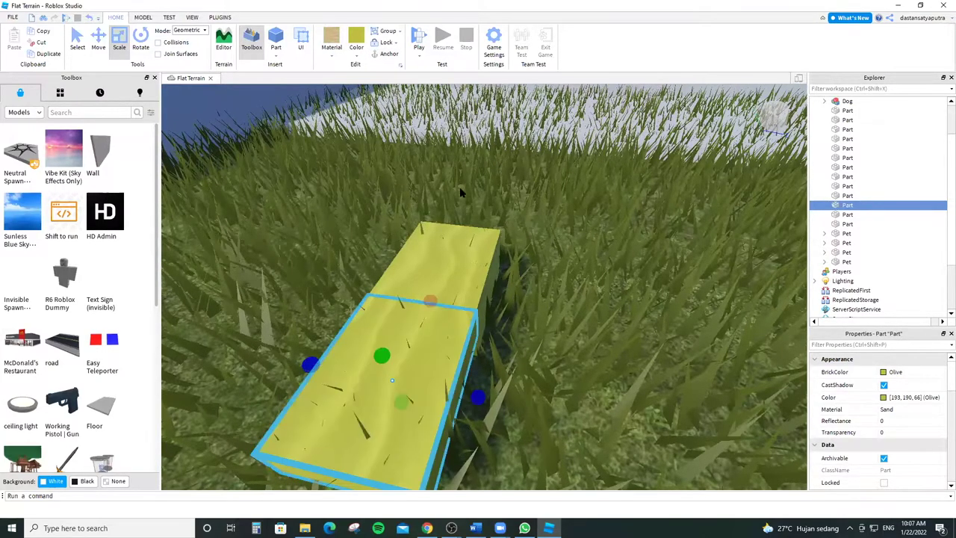
Scale the olive centre block taller until its top is level with the higher side block.
scroll(527, 238, up, 5)
scroll(444, 309, down, 3)
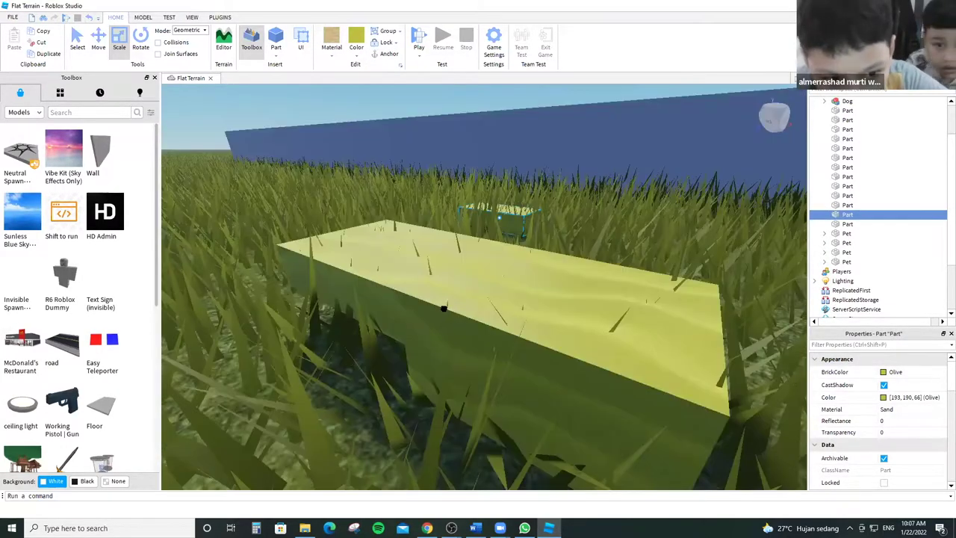
scroll(439, 300, down, 6)
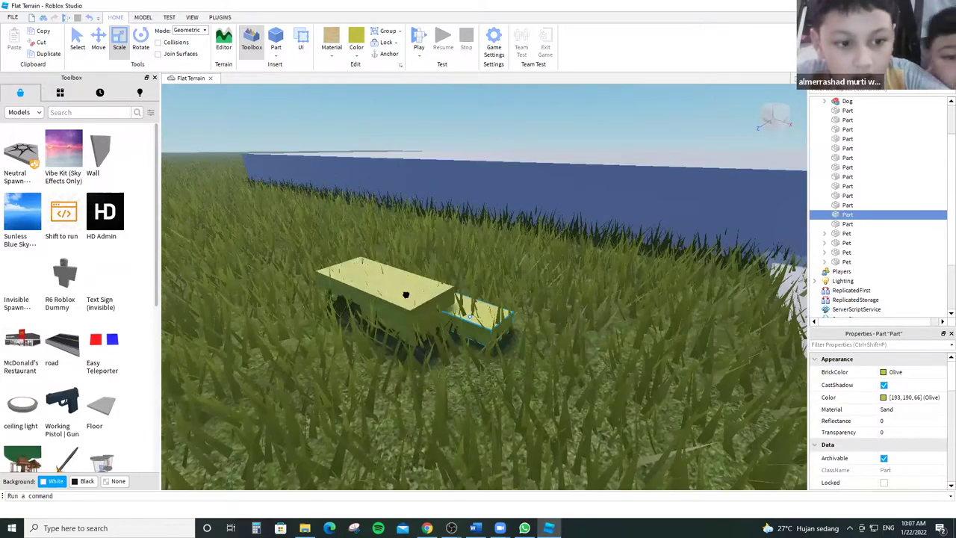
right_drag(424, 295, 518, 288)
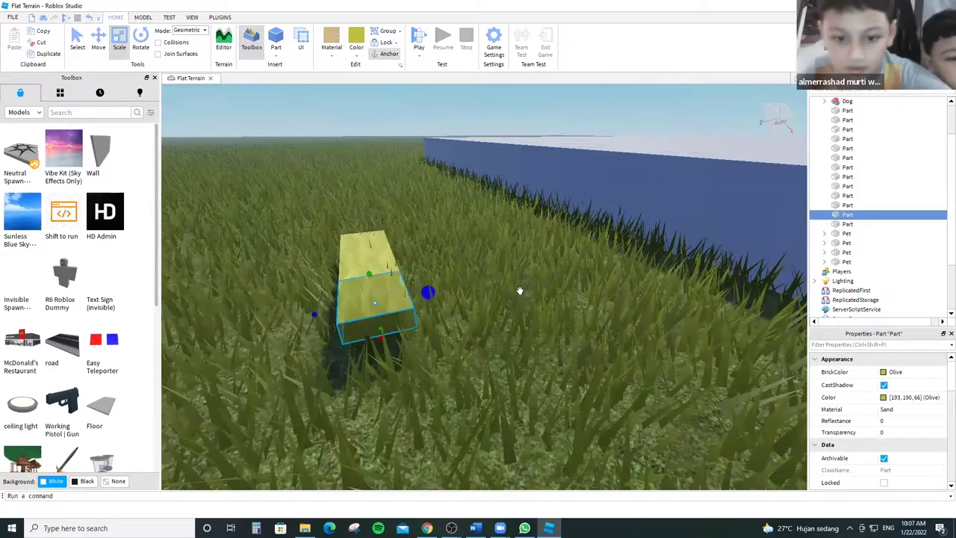
right_drag(569, 263, 496, 262)
click(478, 289)
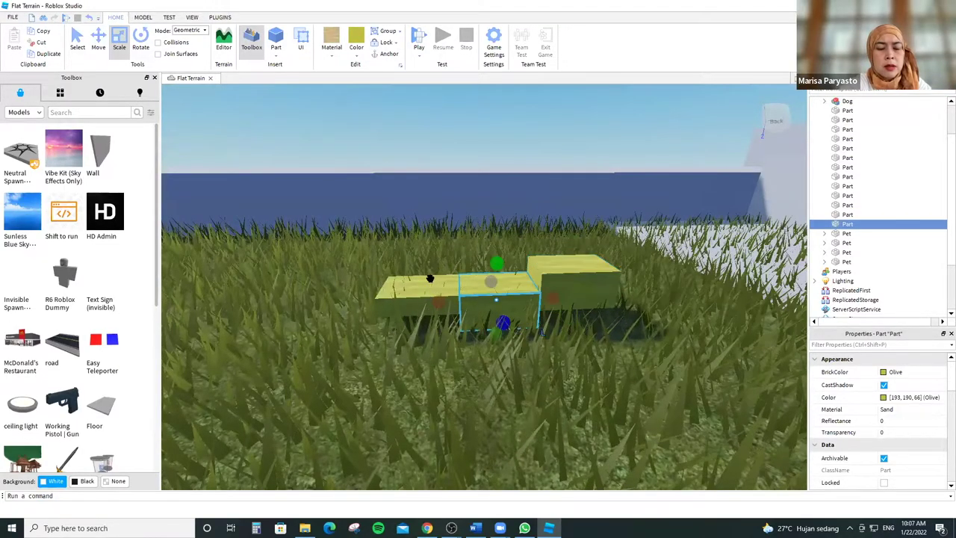
drag(497, 263, 497, 245)
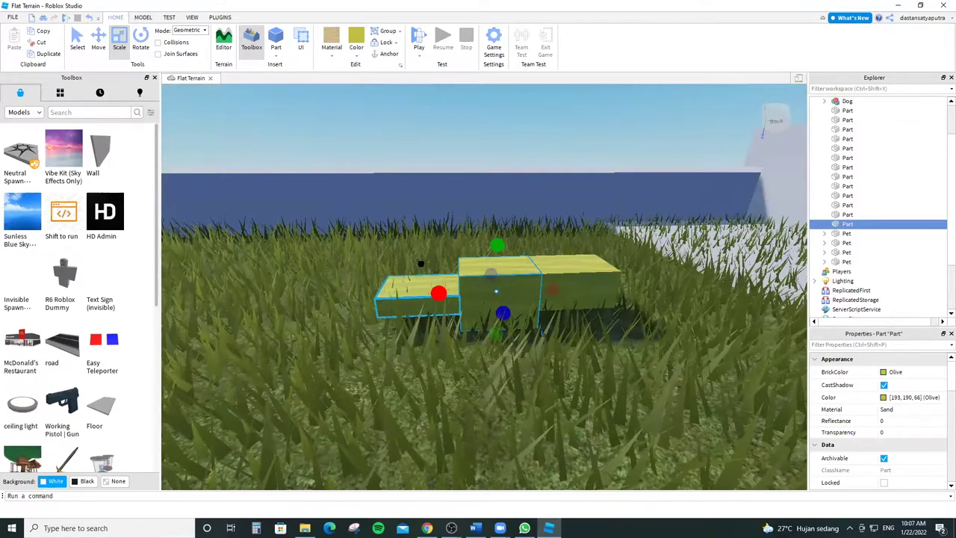
Raise the lower side block's top level with the centre block.
right_drag(497, 247, 479, 222)
click(469, 282)
scroll(468, 282, up, 3)
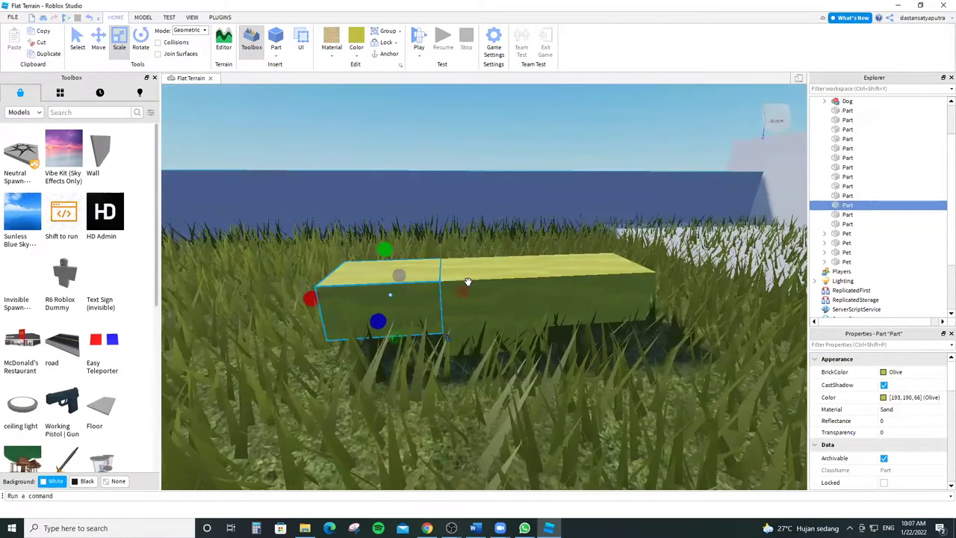
right_drag(328, 373, 334, 339)
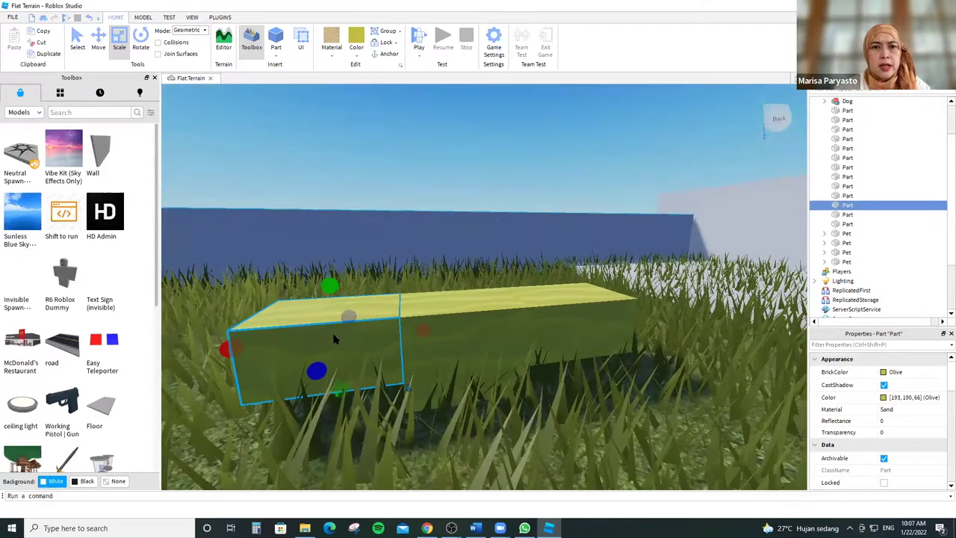
scroll(334, 338, up, 2)
Switch to the YouTube egg hatching tutorial in Chrome and review how the three stand blocks are combined.
key(alt+Tab)
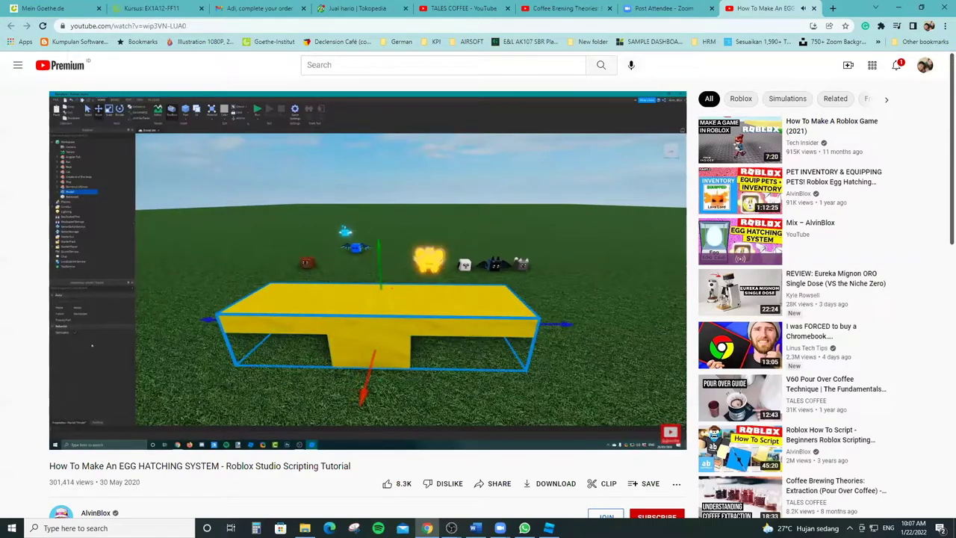
key(Left)
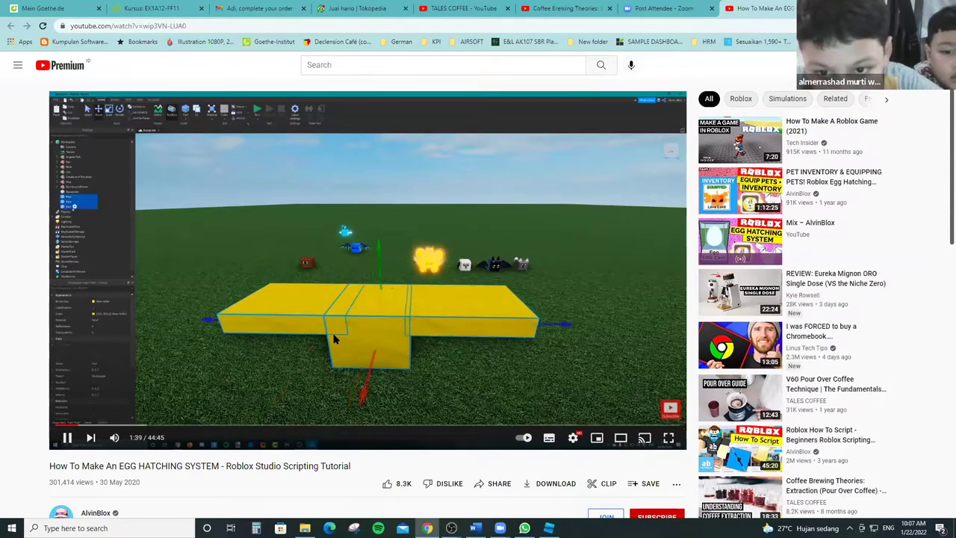
click(469, 301)
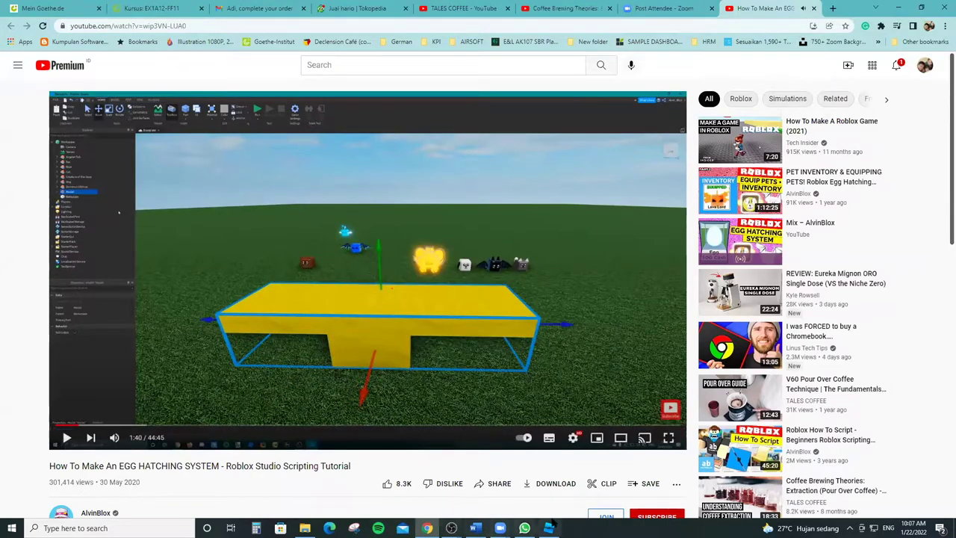
key(alt+Tab)
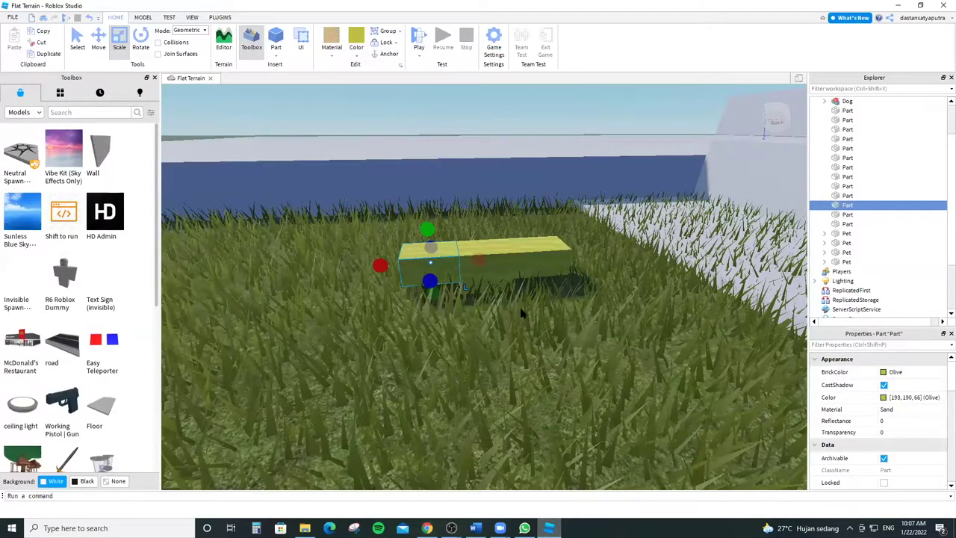
Nest the left end block of the stand under the right end block in the workspace hierarchy.
scroll(747, 111, up, 3)
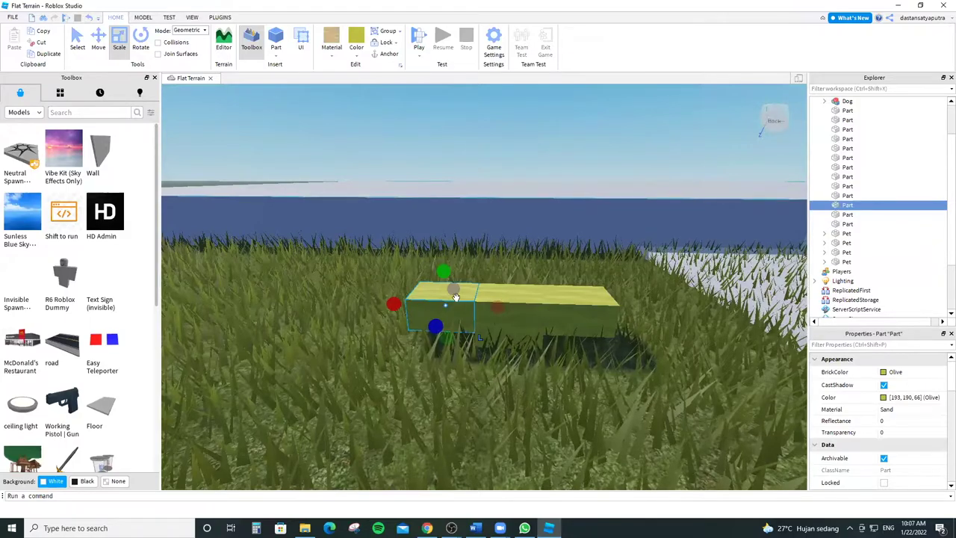
drag(500, 299, 453, 299)
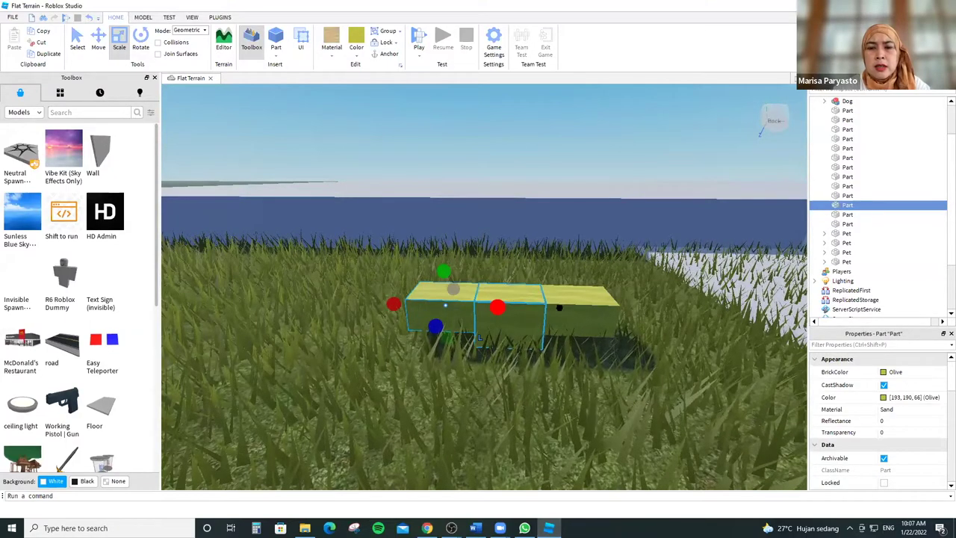
click(848, 215)
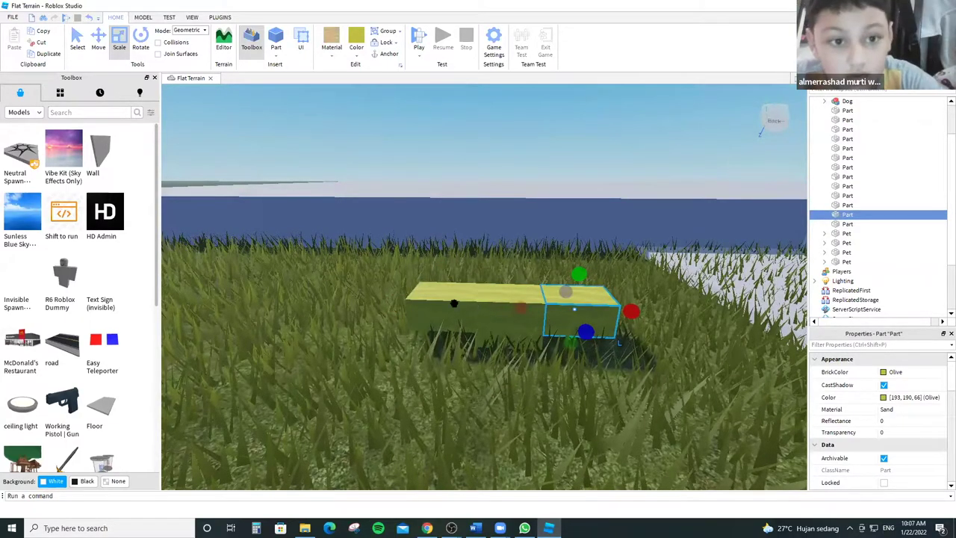
click(502, 302)
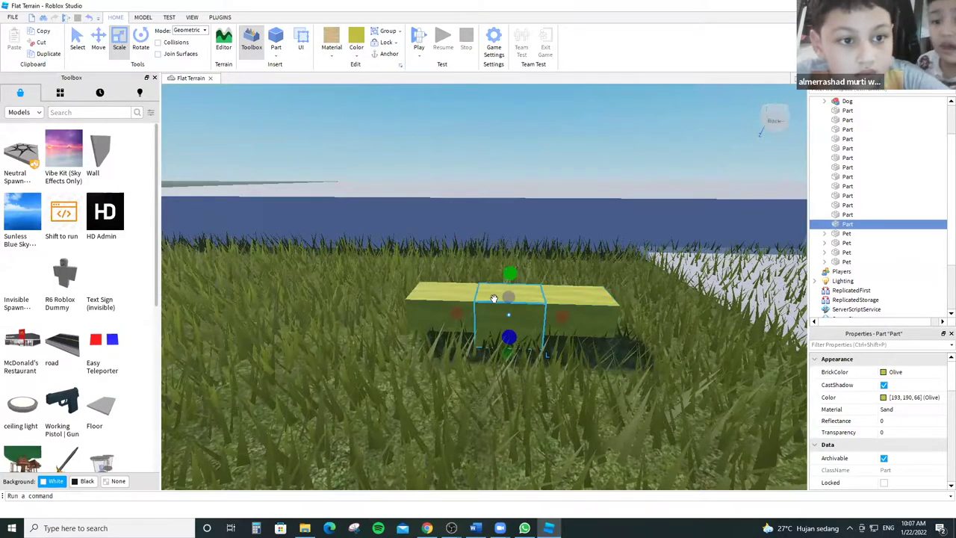
click(457, 302)
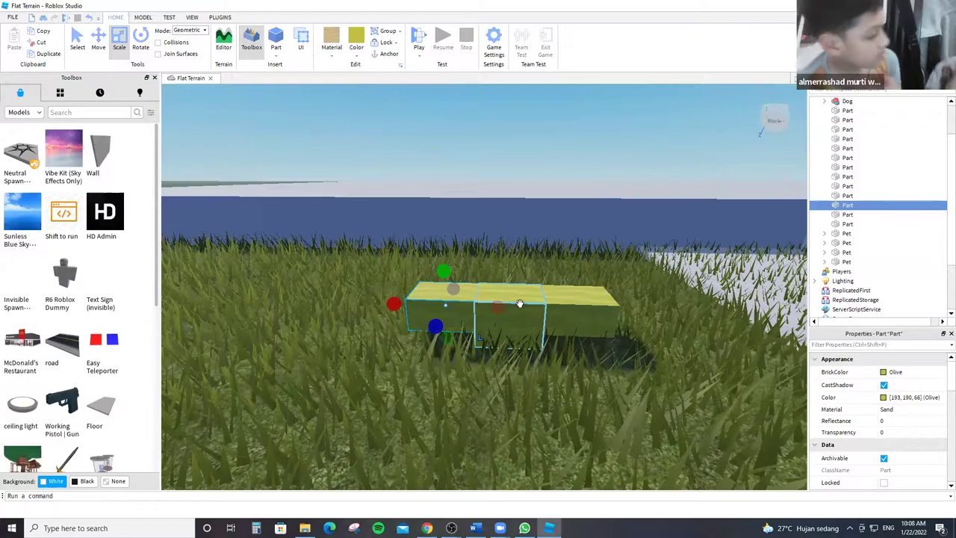
click(559, 307)
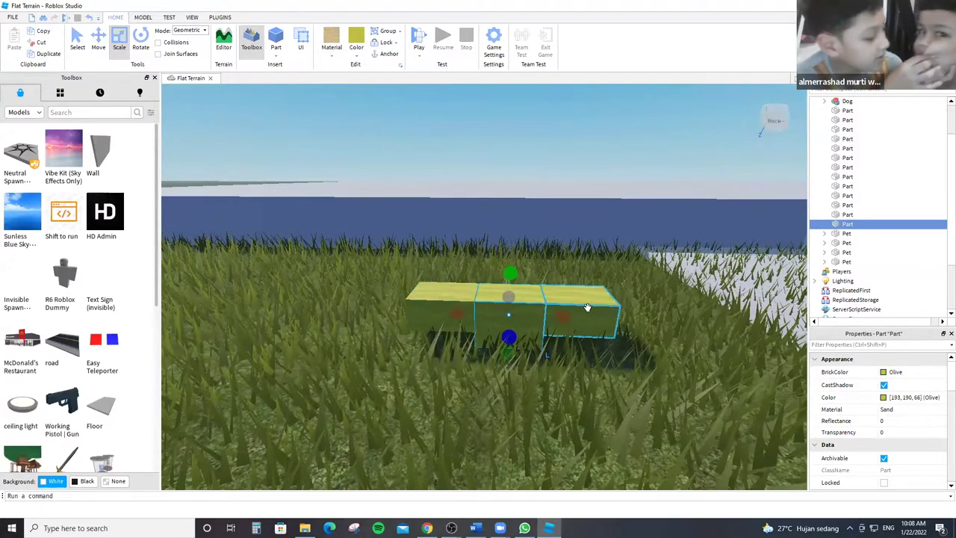
click(847, 214)
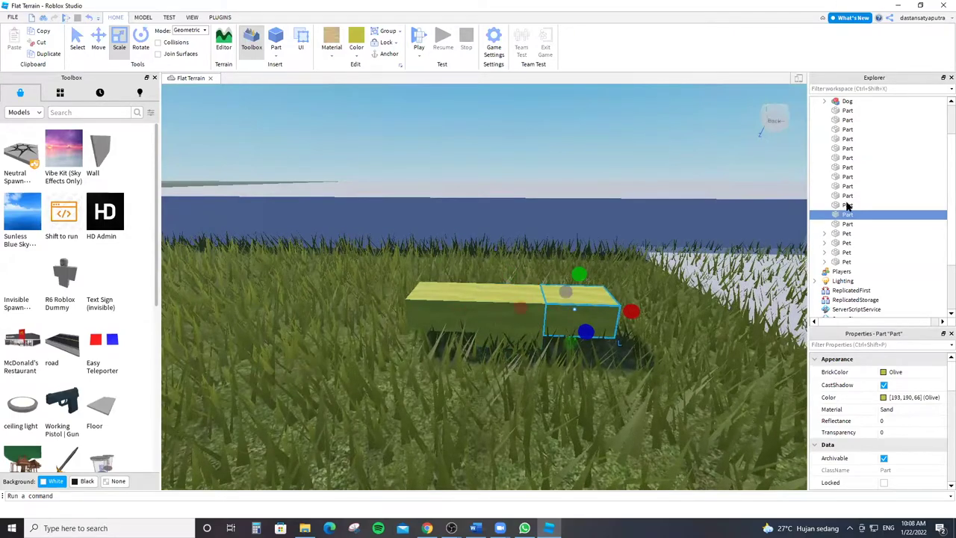
drag(851, 214, 835, 210)
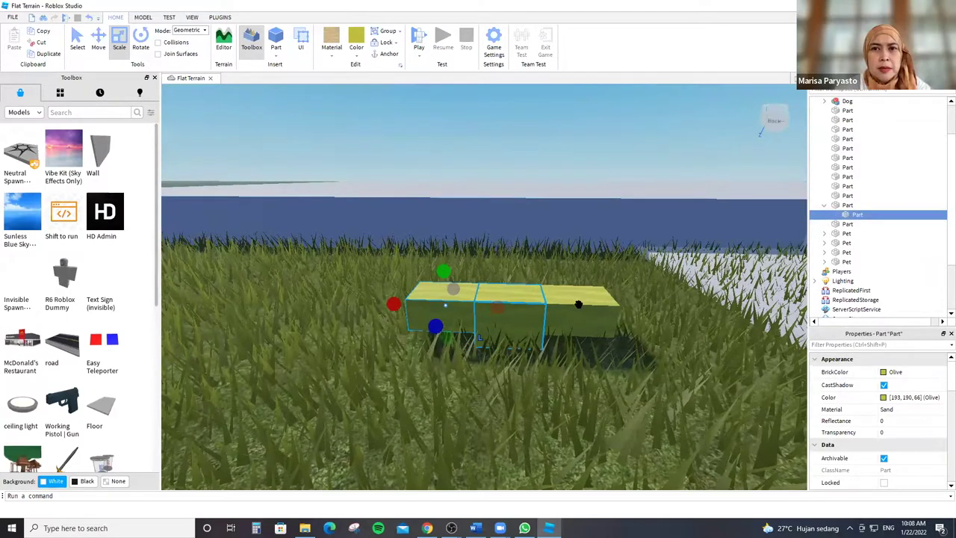
Examine the stand's three blocks individually, checking how each one is nested in the workspace hierarchy.
click(489, 312)
click(862, 205)
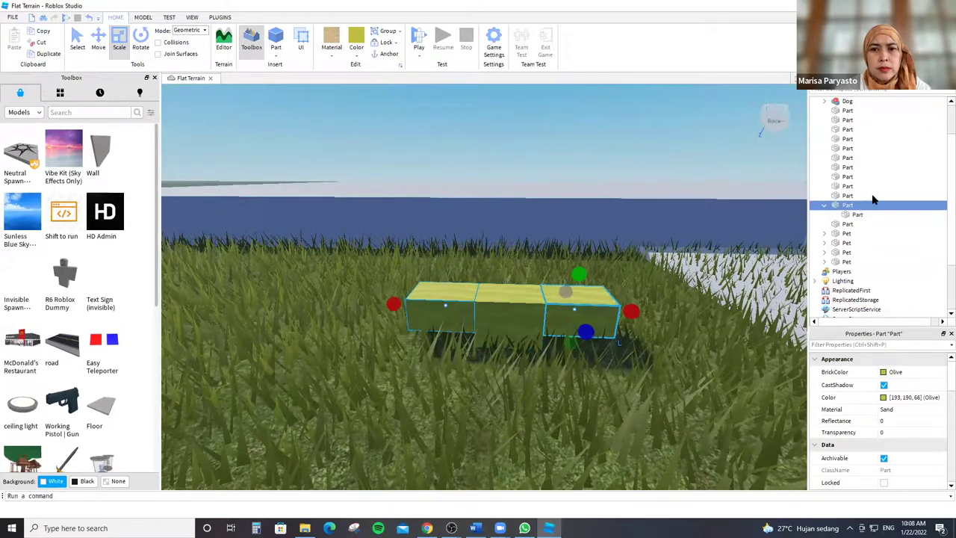
mouse_move(875, 187)
mouse_down()
mouse_move(872, 211)
mouse_move(878, 205)
mouse_up()
click(870, 209)
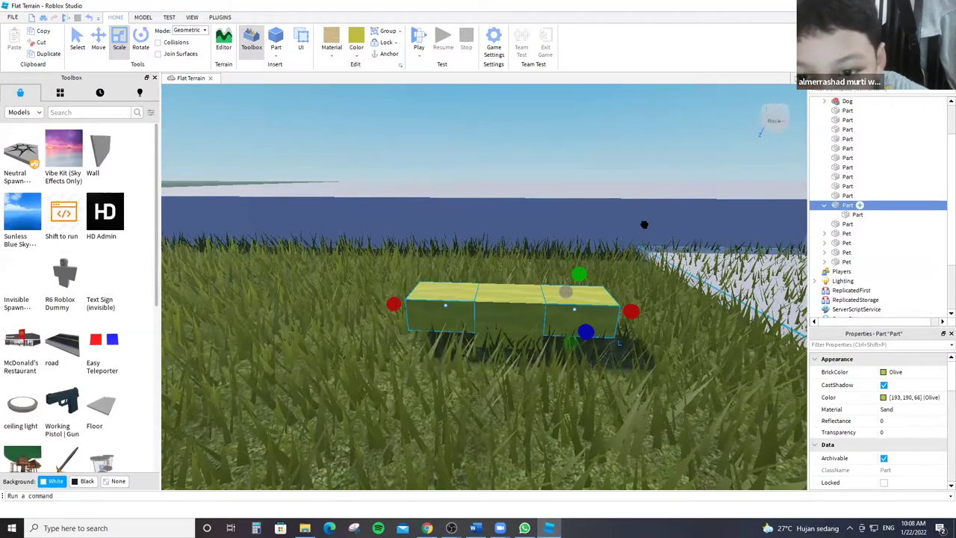
drag(643, 224, 618, 263)
right_drag(645, 220, 575, 228)
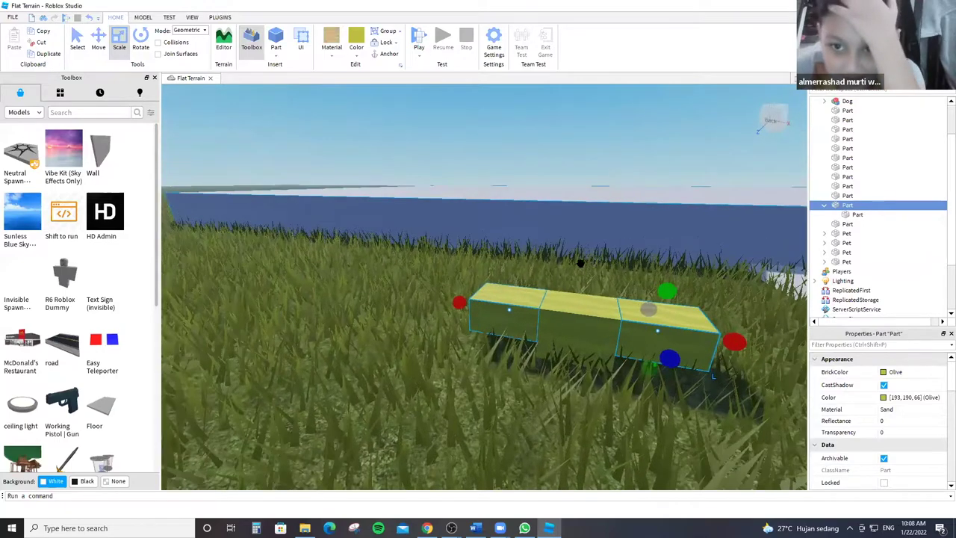
click(498, 283)
key(f)
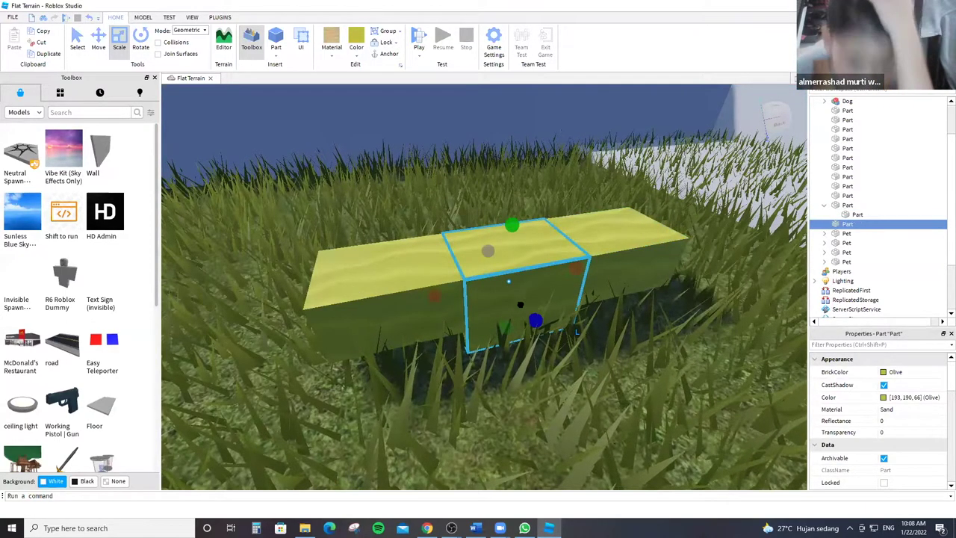
click(378, 269)
drag(312, 295, 336, 298)
right_drag(627, 262, 625, 260)
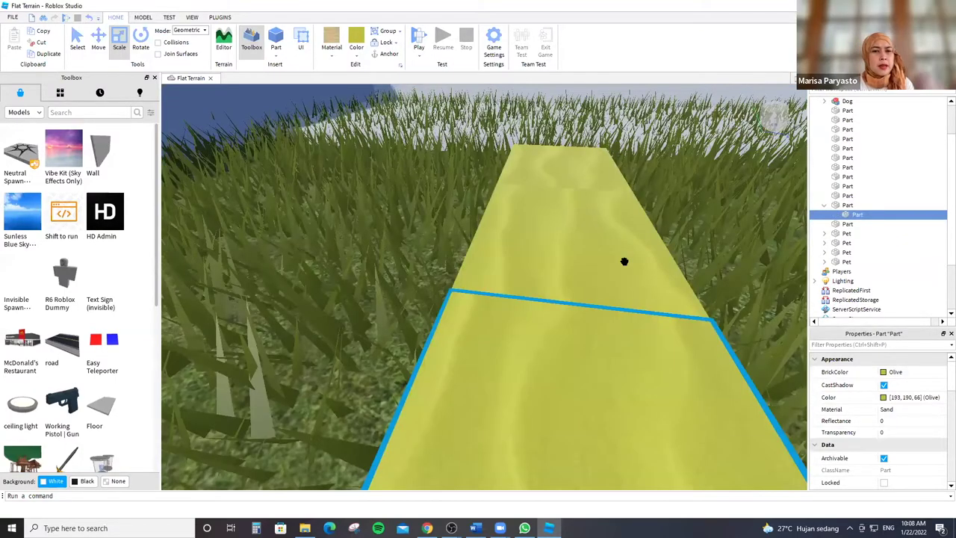
right_drag(546, 231, 539, 254)
scroll(538, 254, down, 10)
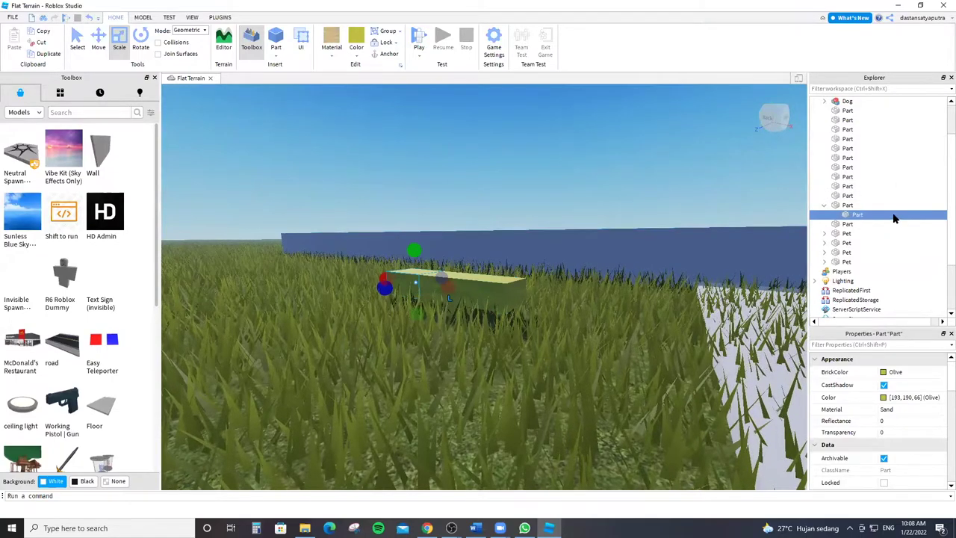
Reorder the pets by moving the glowing white one past the orange pet and the icy blue one beside the dark pet.
scroll(735, 237, up, 3)
right_drag(734, 237, 650, 291)
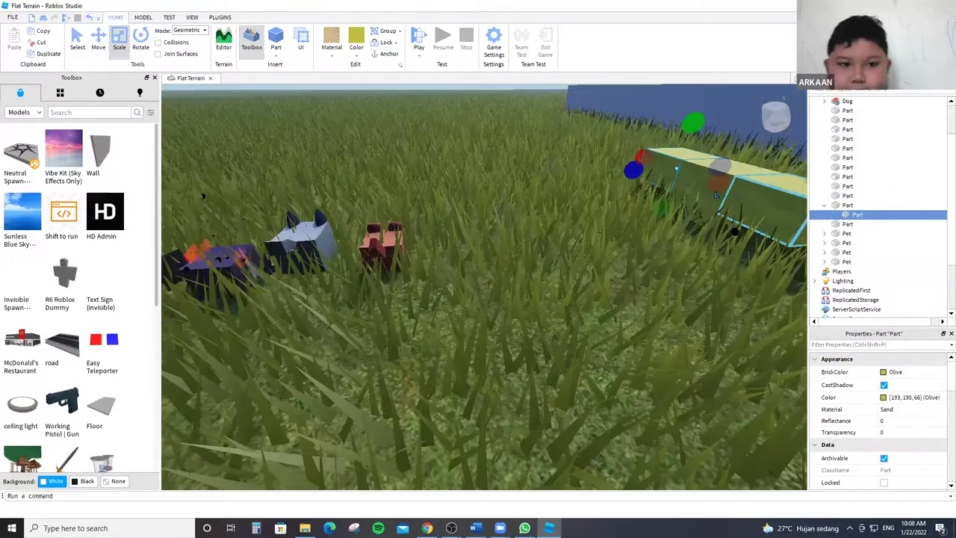
right_drag(716, 196, 593, 243)
scroll(593, 244, down, 6)
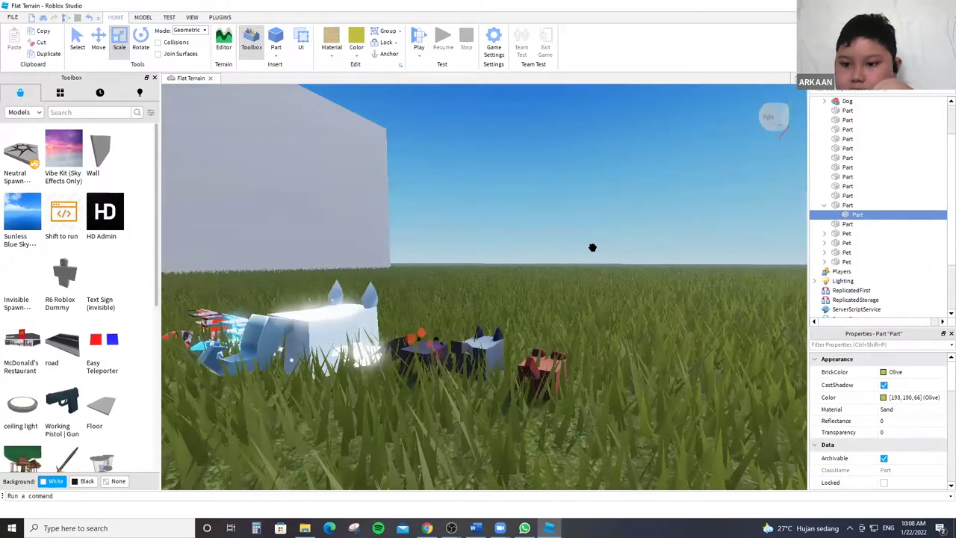
scroll(598, 238, up, 5)
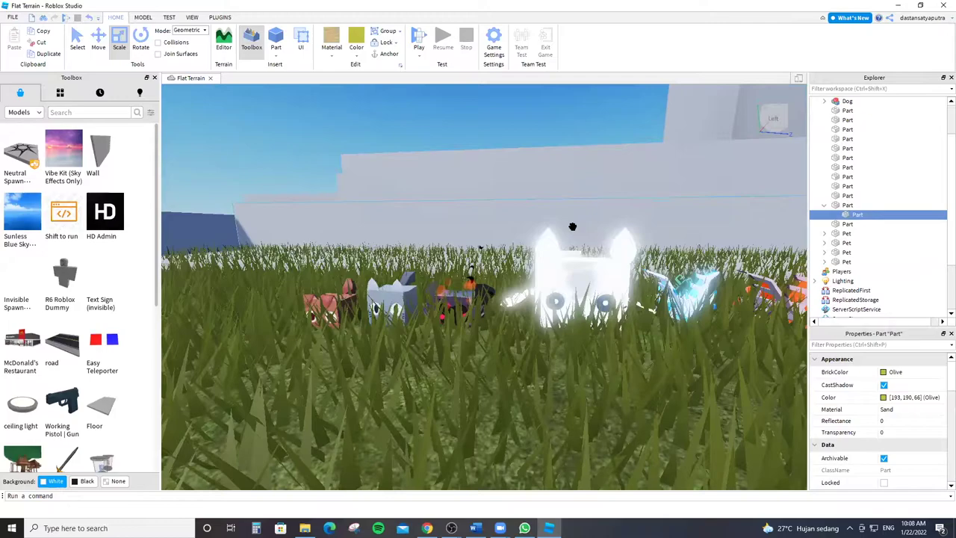
scroll(572, 227, up, 2)
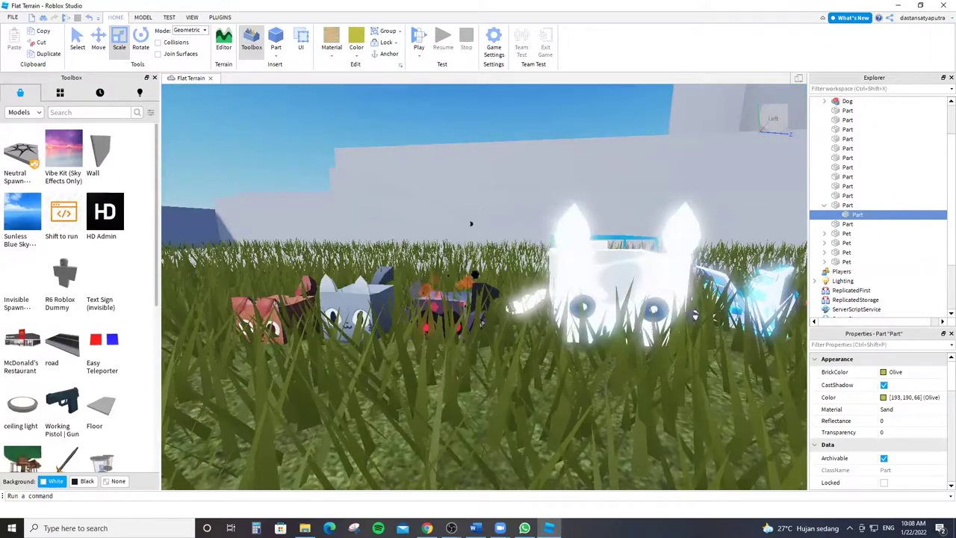
scroll(545, 216, down, 2)
scroll(493, 247, up, 3)
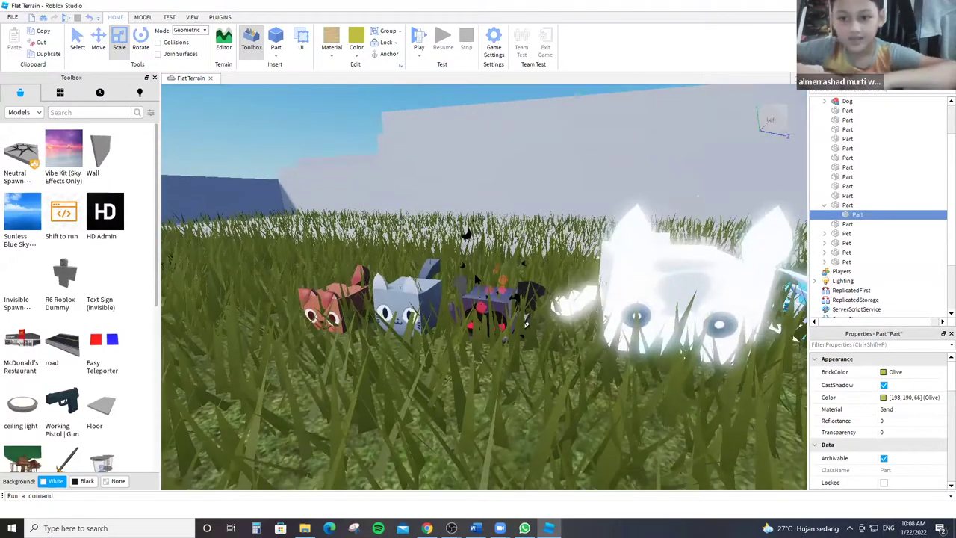
scroll(475, 278, up, 1)
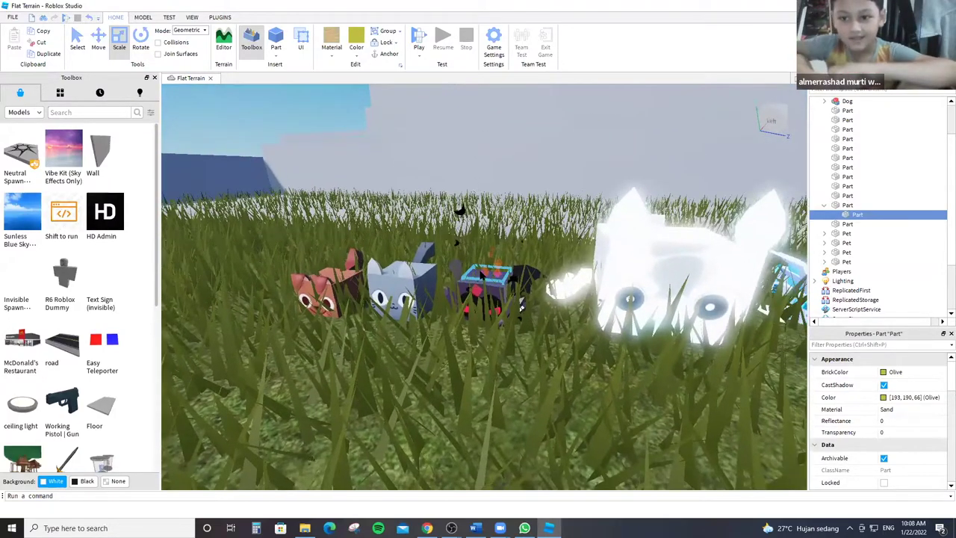
key(d)
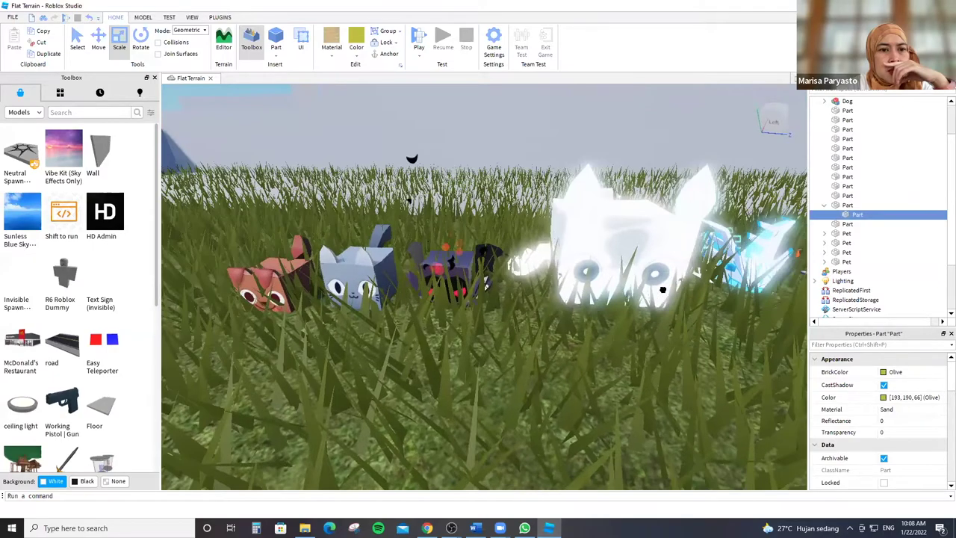
key(d)
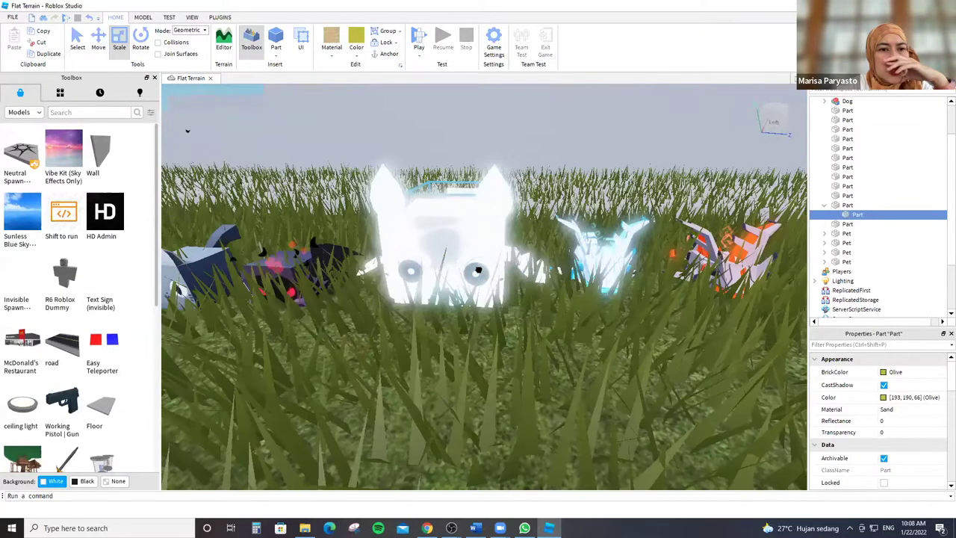
click(450, 287)
scroll(545, 277, down, 3)
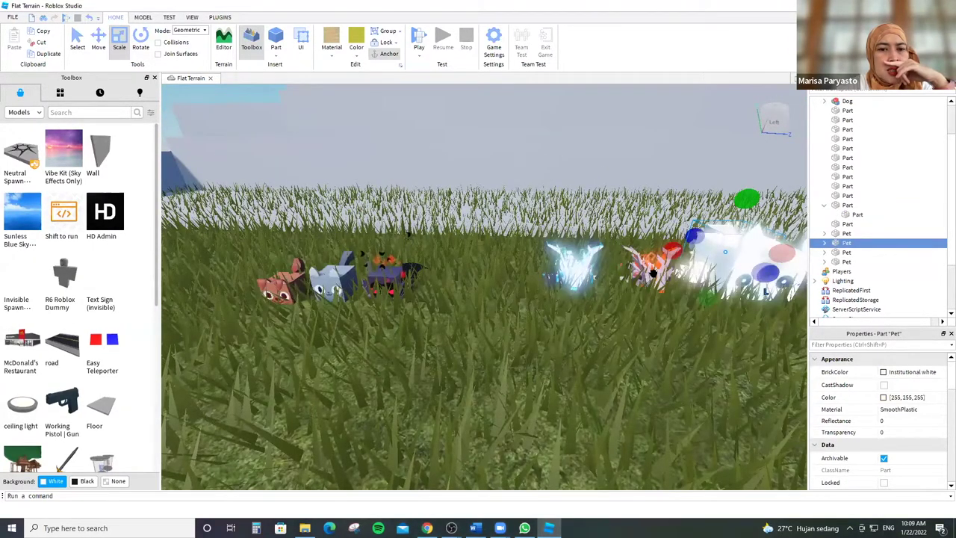
click(506, 272)
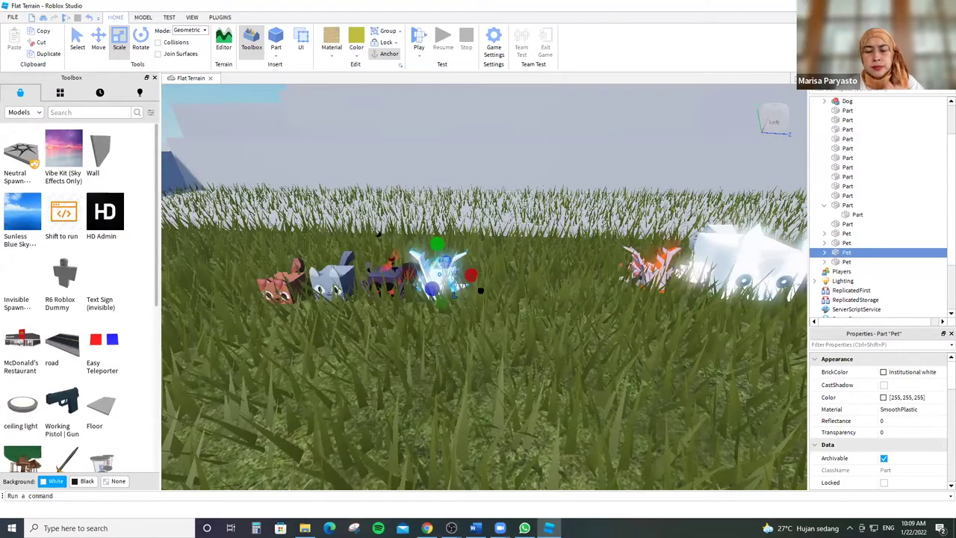
Move the orange pet next to the icy blue one and the glowing white pet next to the orange one.
click(559, 257)
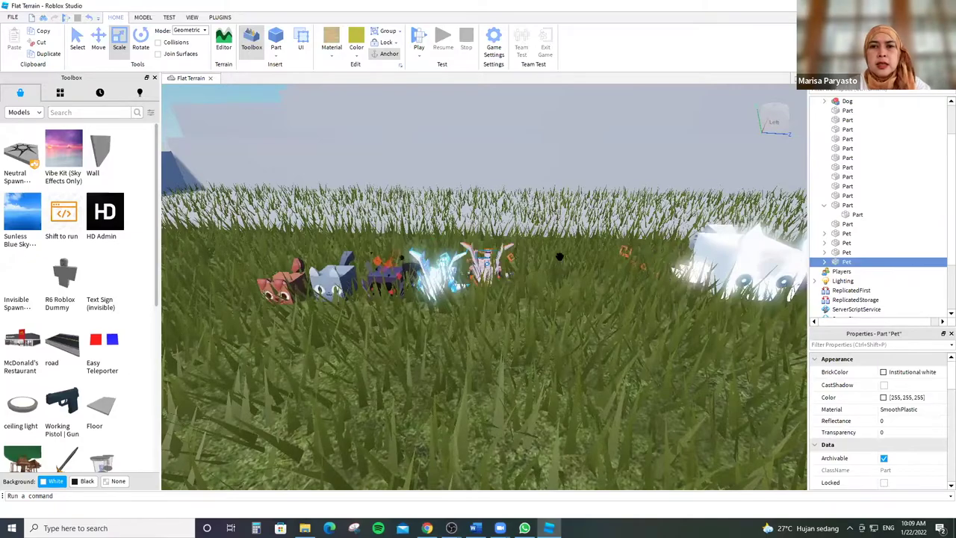
scroll(250, 226, up, 5)
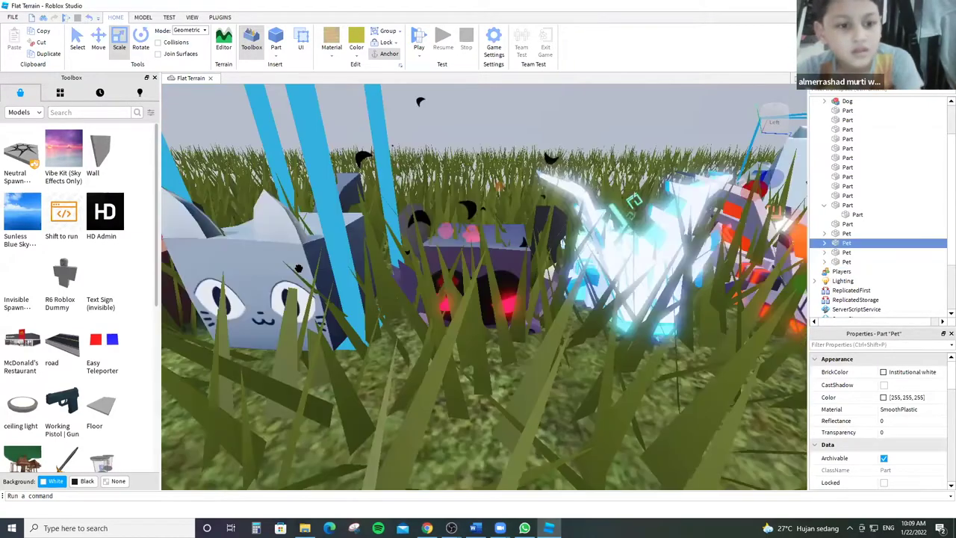
click(251, 226)
scroll(250, 226, down, 3)
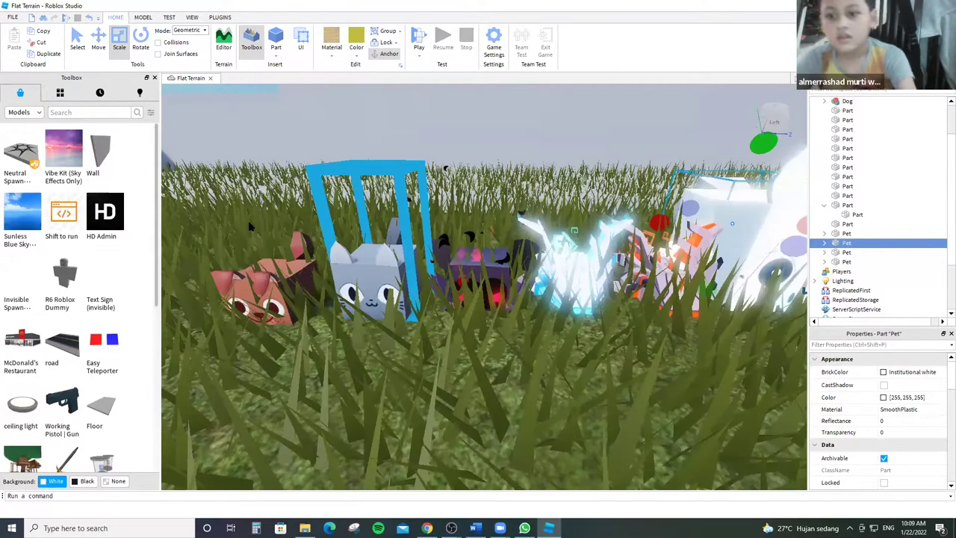
scroll(482, 312, down, 2)
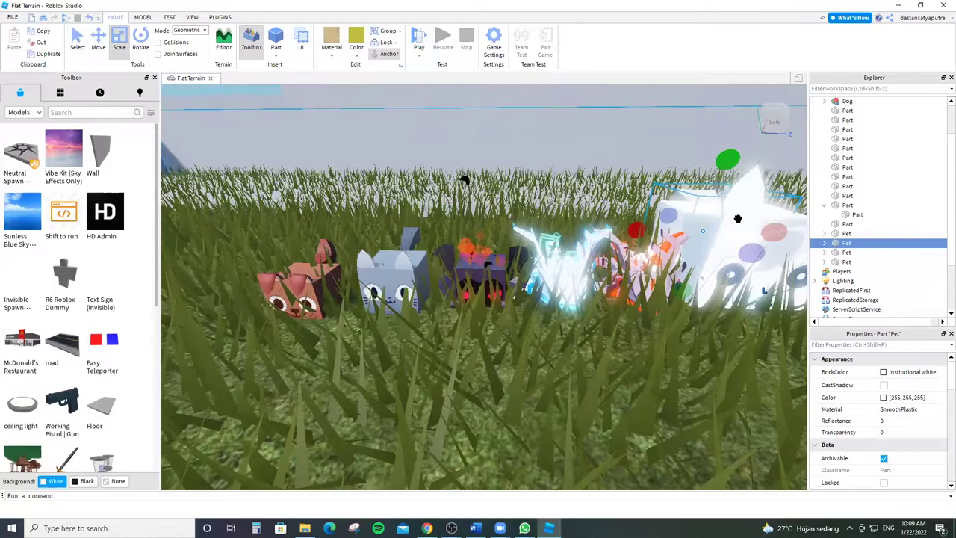
Inspect the olive stand from its back and front to see how the three blocks line up.
right_drag(737, 223, 523, 202)
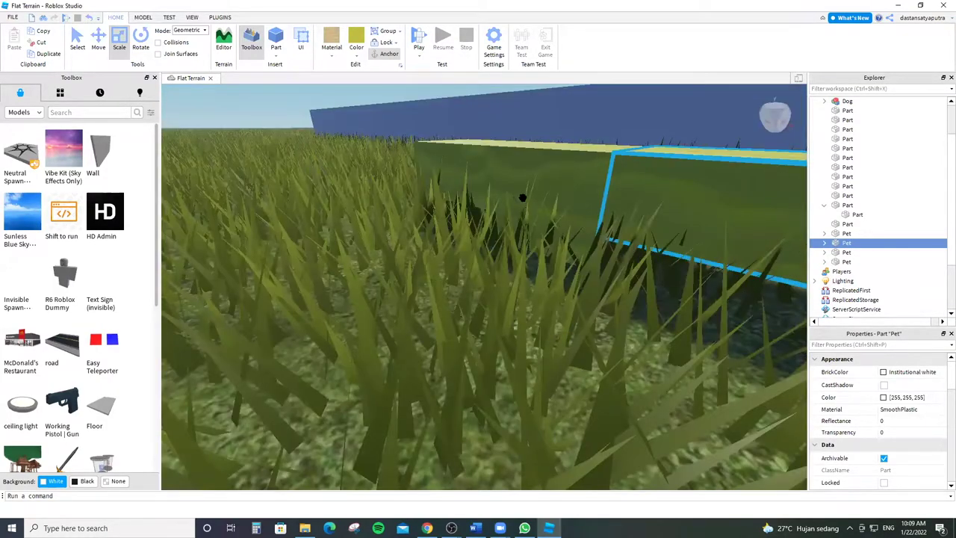
scroll(523, 198, down, 5)
scroll(512, 202, up, 5)
right_drag(495, 337, 395, 329)
scroll(416, 333, down, 3)
scroll(416, 333, up, 2)
scroll(415, 328, down, 2)
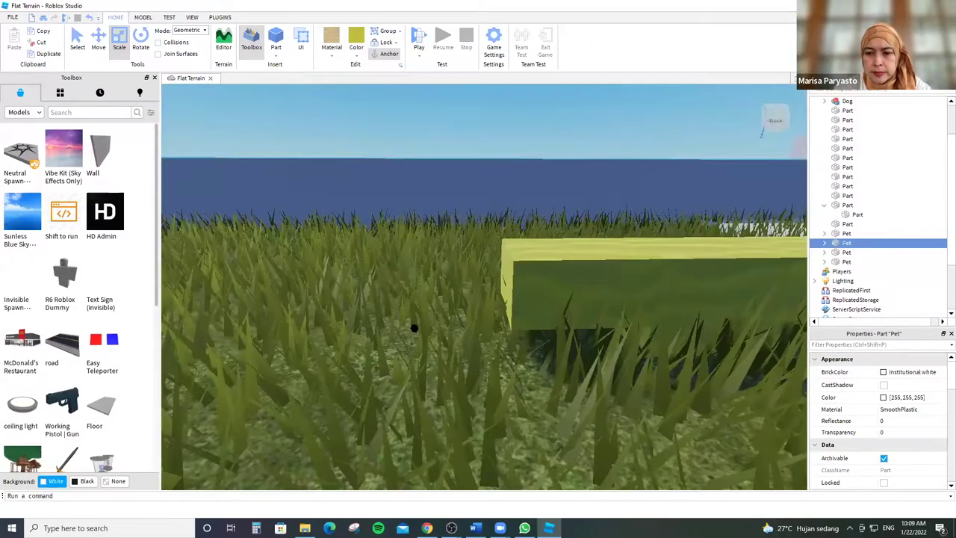
scroll(415, 327, down, 2)
right_drag(415, 326, 416, 326)
scroll(491, 306, up, 2)
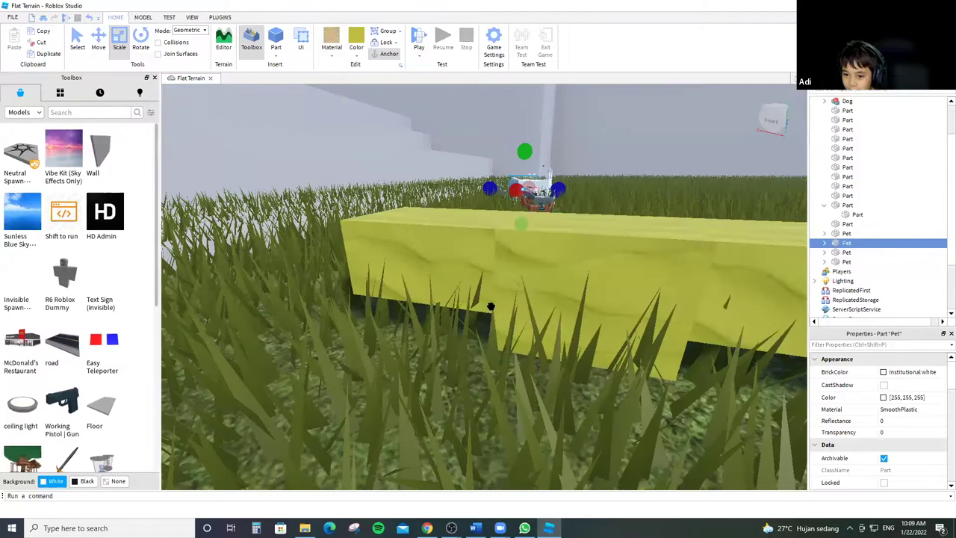
scroll(491, 306, up, 2)
scroll(491, 307, down, 4)
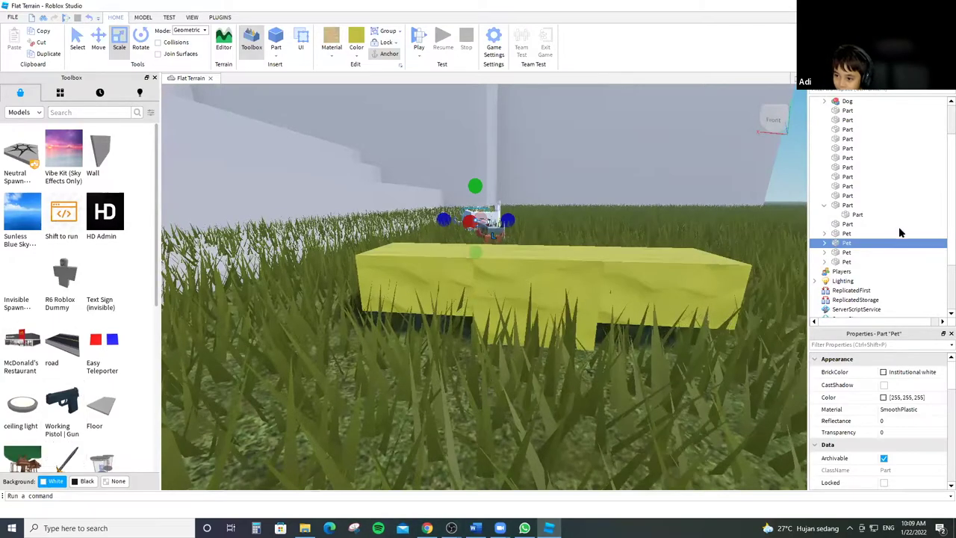
Select all three blocks of the olive stand together in the workspace hierarchy, including the nested end block.
click(451, 284)
click(440, 283)
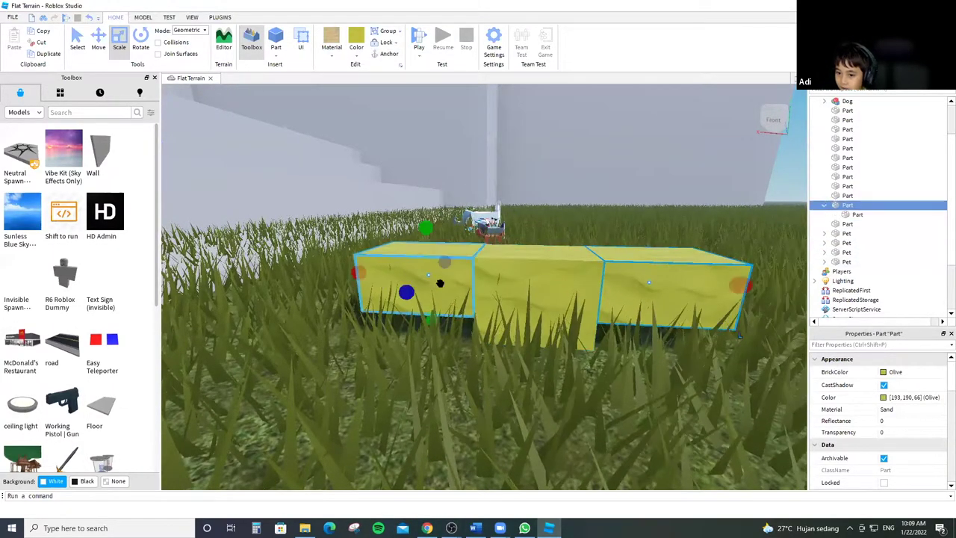
mouse_move(876, 209)
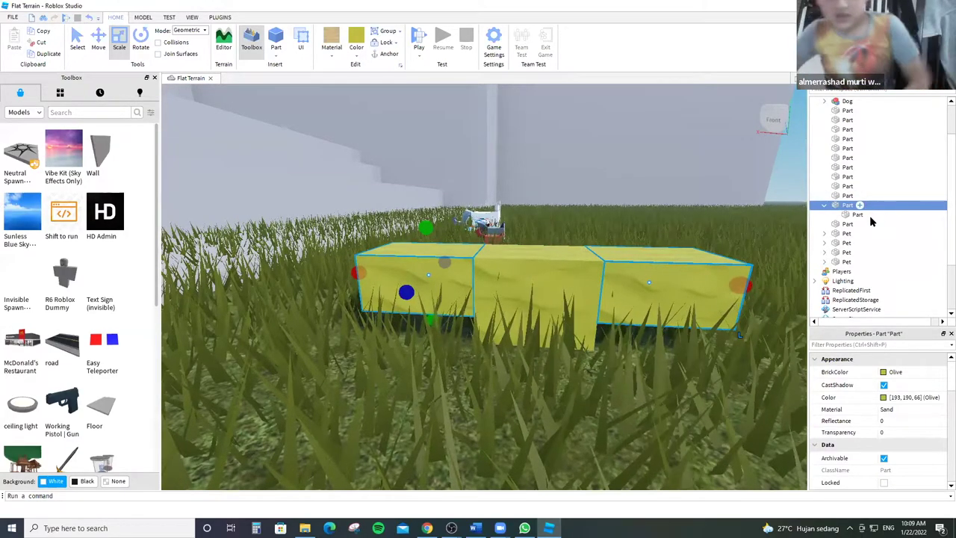
ctrl+click(859, 214)
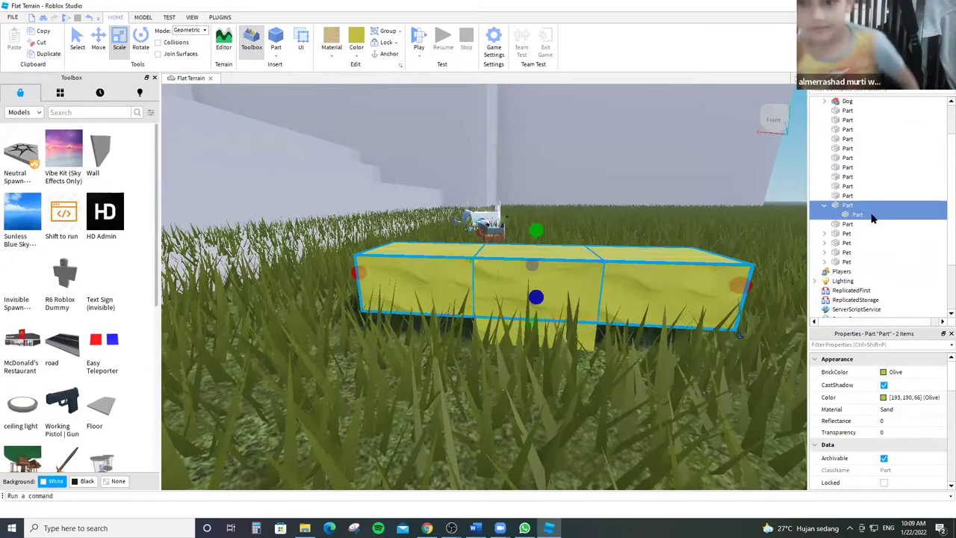
click(896, 204)
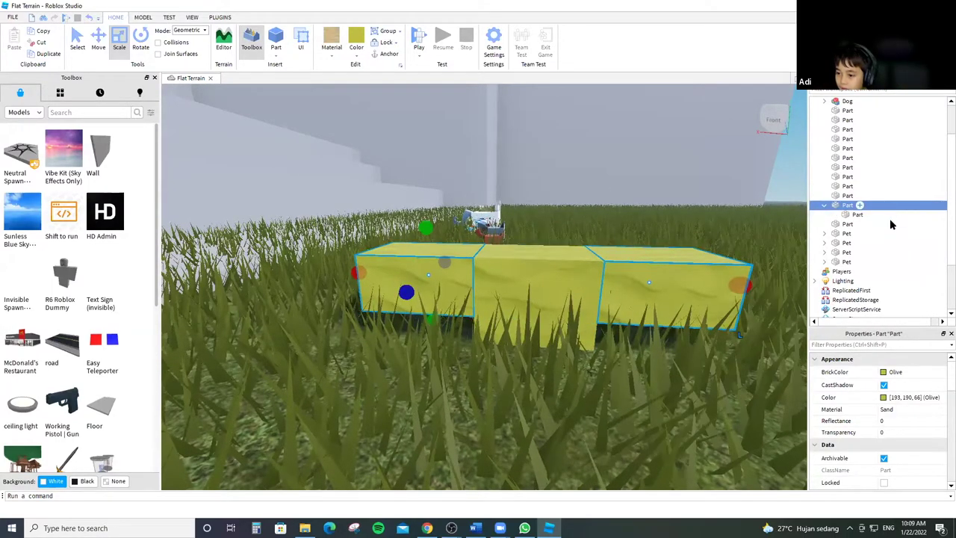
shift+click(889, 223)
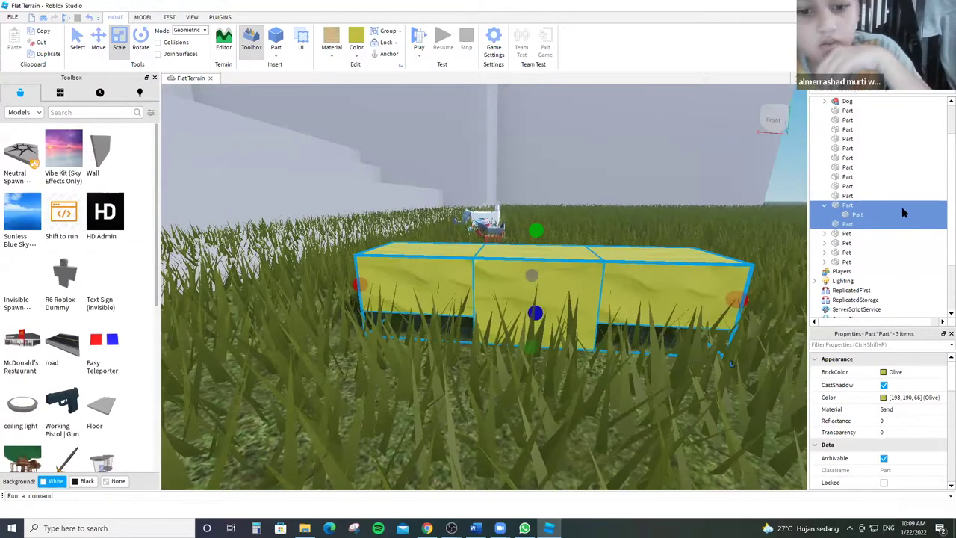
ctrl+click(887, 222)
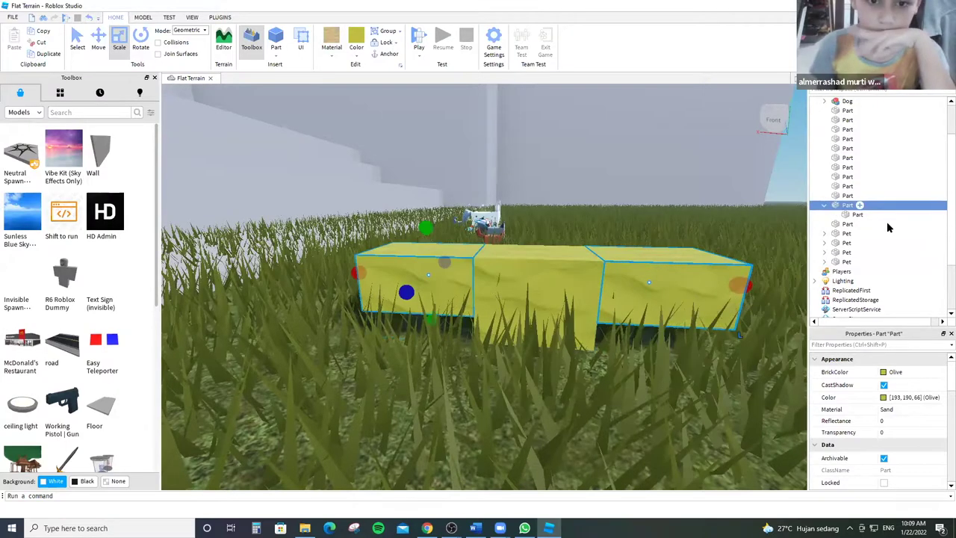
ctrl+click(886, 221)
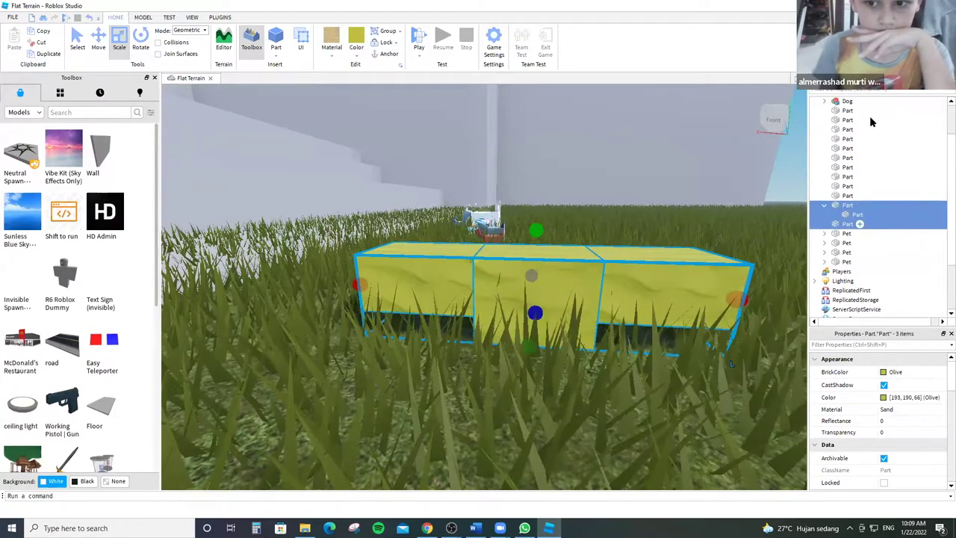
click(892, 215)
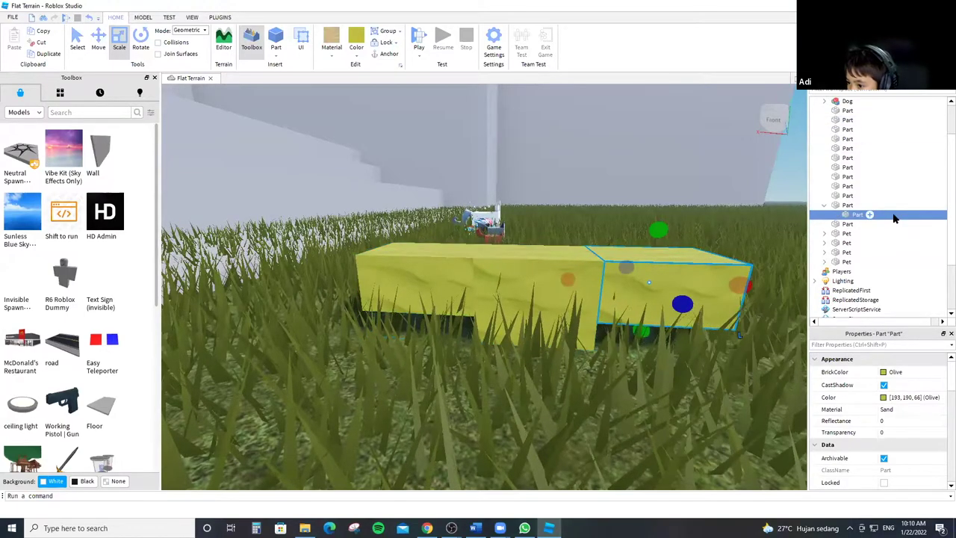
key(ctrl+z)
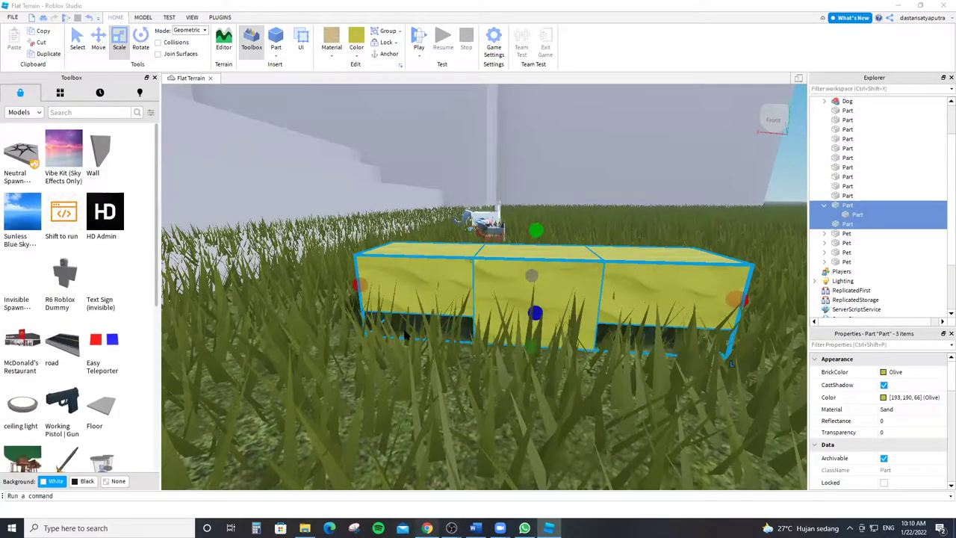
Switch to the YouTube egg hatching tutorial in Chrome, replay the part where the stand blocks are combined, and return to Roblox Studio.
key(alt+Tab)
key(Left)
key(space)
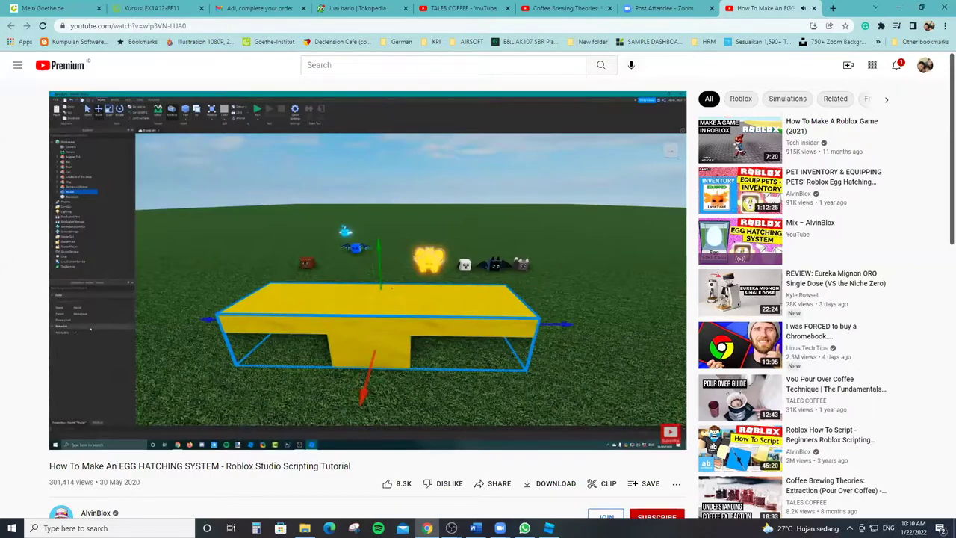
key(Left)
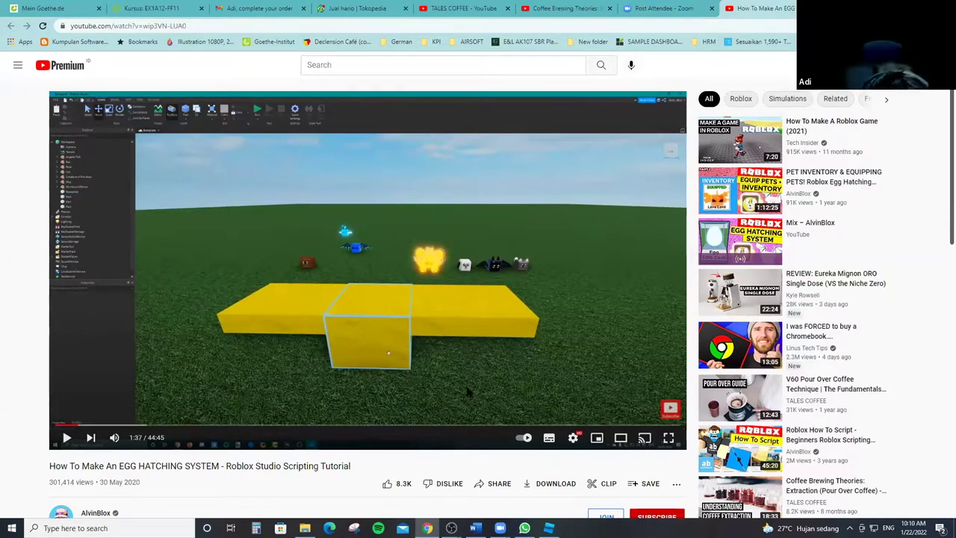
key(alt+Tab)
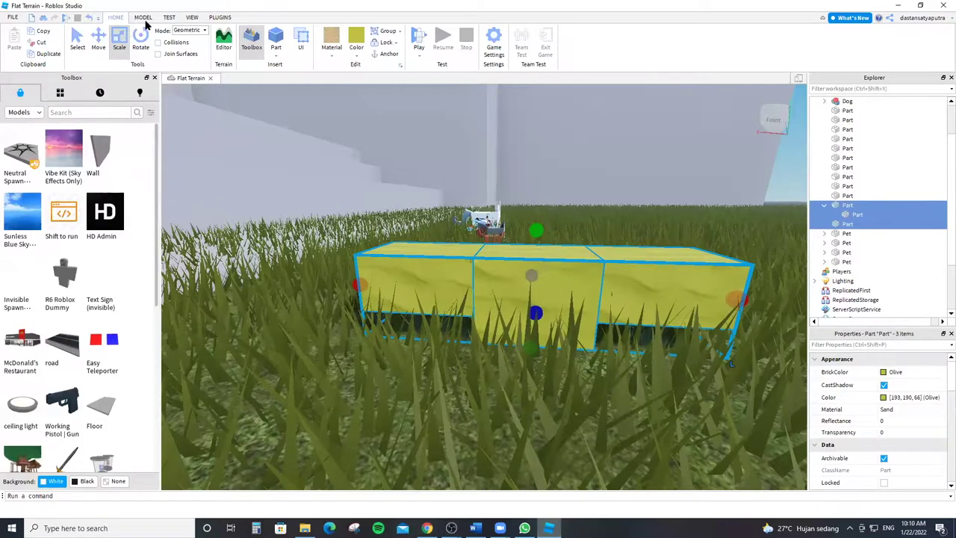
Paste a copy of an olive sand block onto the grass in front of the row of pets.
key(a)
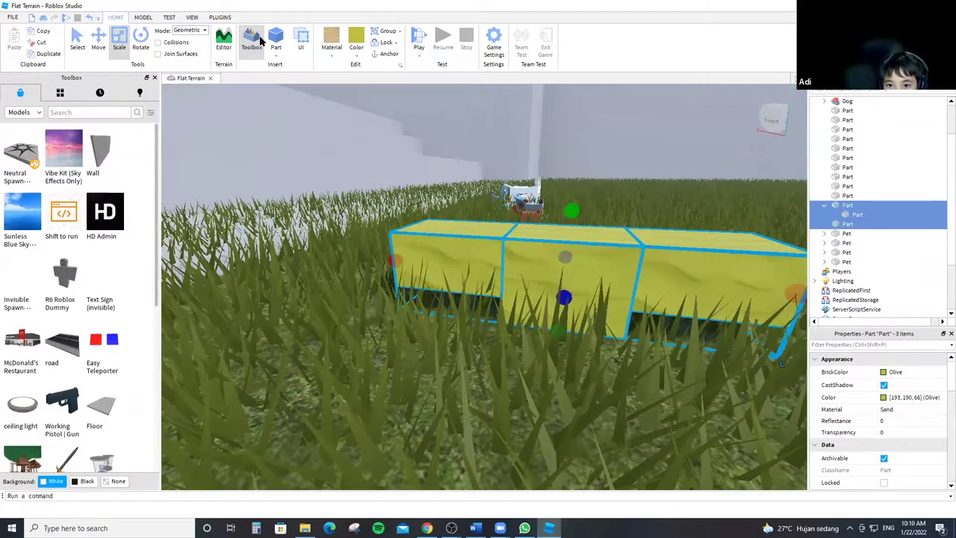
key(a)
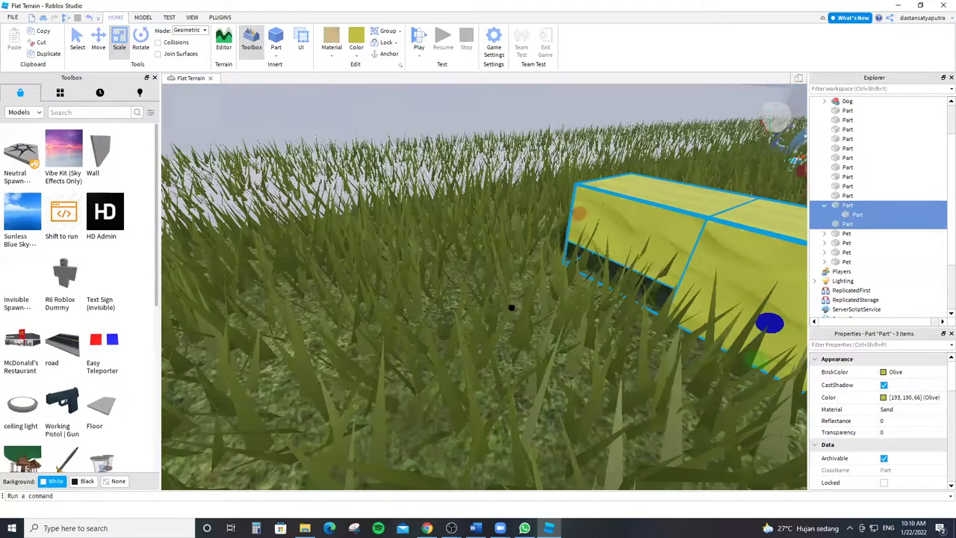
key(ctrl+v)
scroll(206, 180, down, 5)
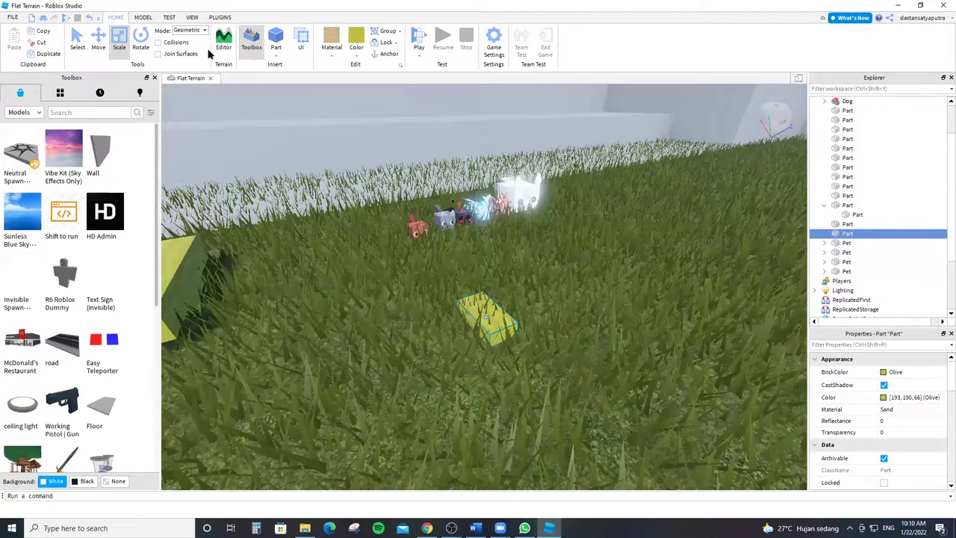
scroll(448, 341, up, 5)
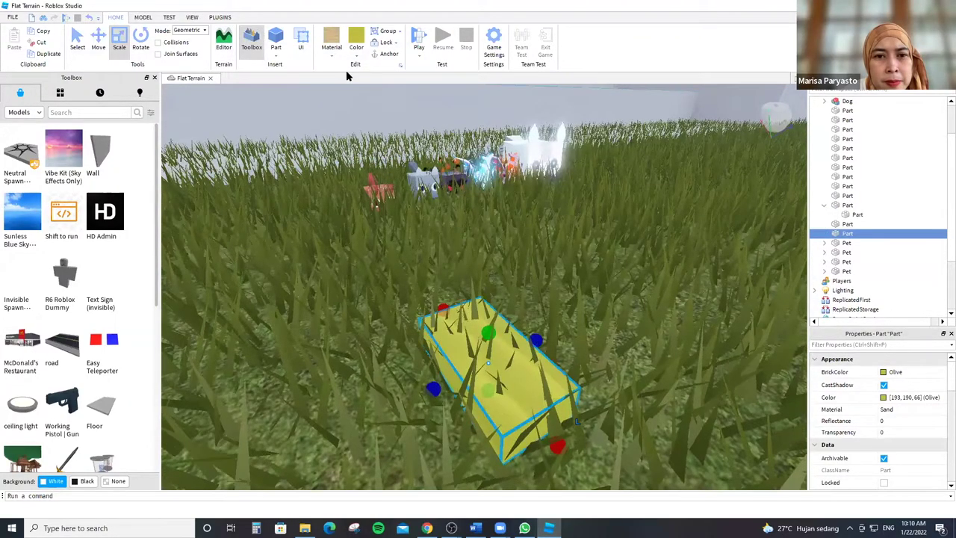
Try the Brick and Cobblestone materials on the pasted olive block, and set its material to Glass.
click(331, 47)
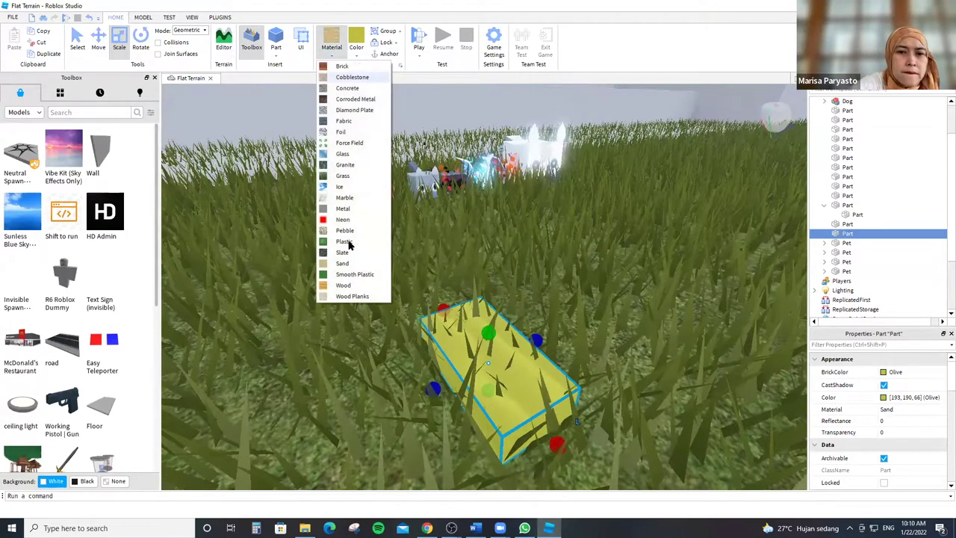
click(342, 65)
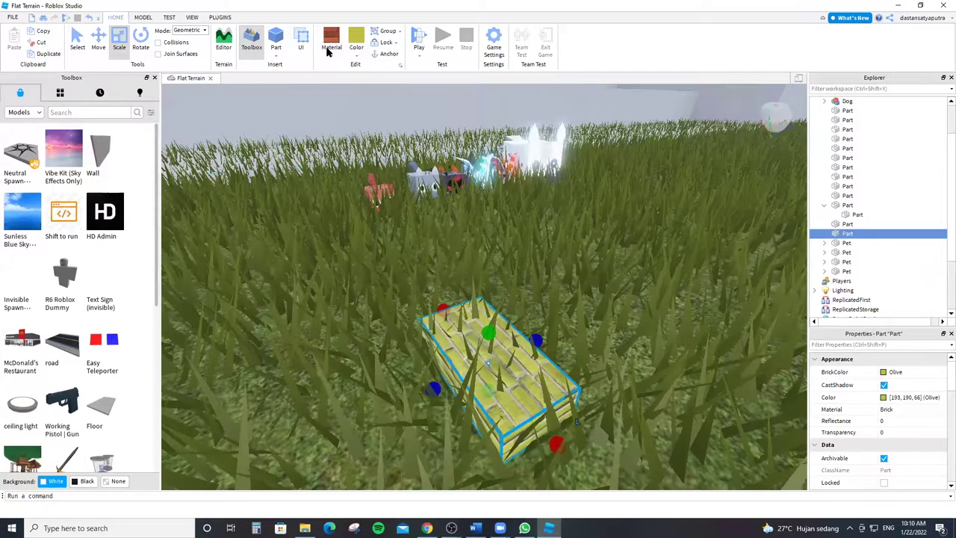
click(334, 53)
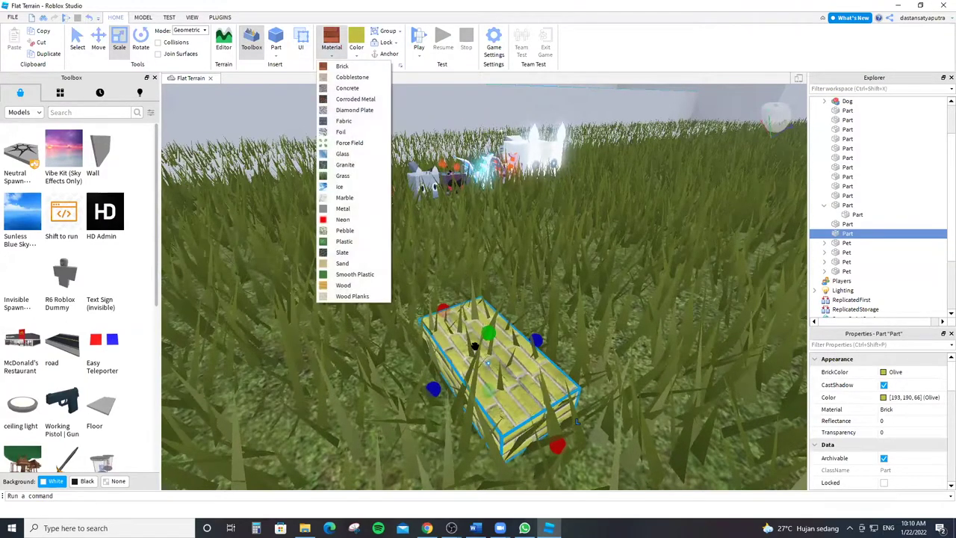
click(317, 83)
right_drag(276, 100, 275, 100)
key(f)
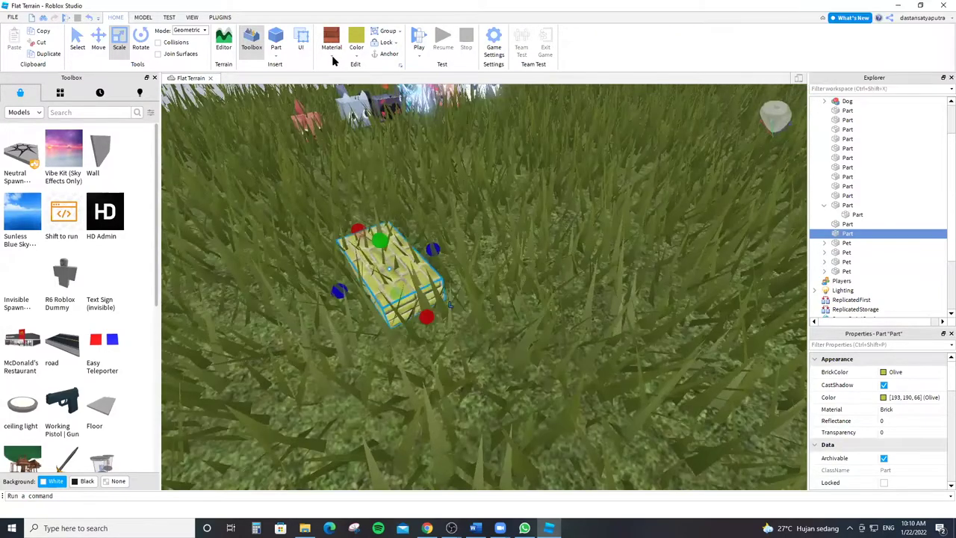
click(333, 59)
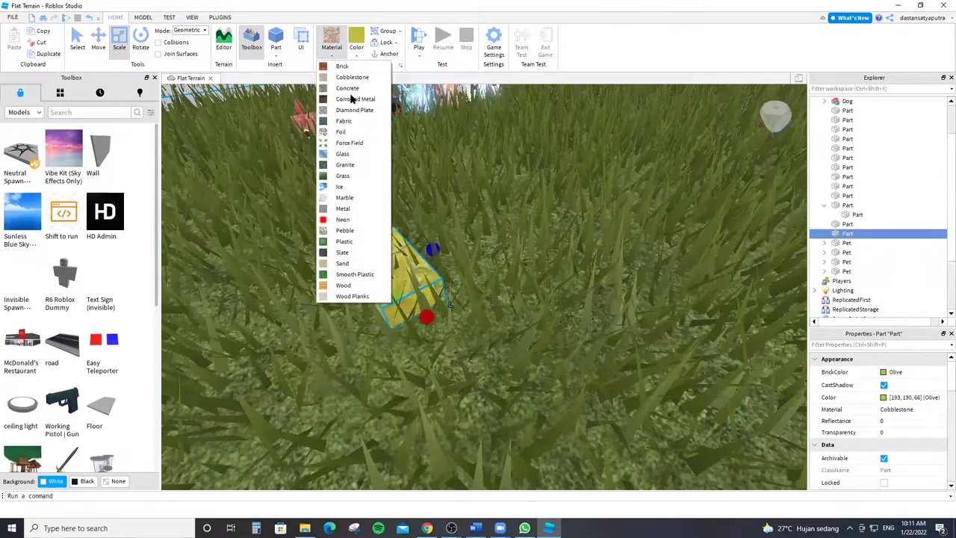
click(342, 154)
Examine the row of pets up close and bring the olive glass block back into focus.
scroll(454, 207, up, 5)
right_drag(454, 206, 401, 274)
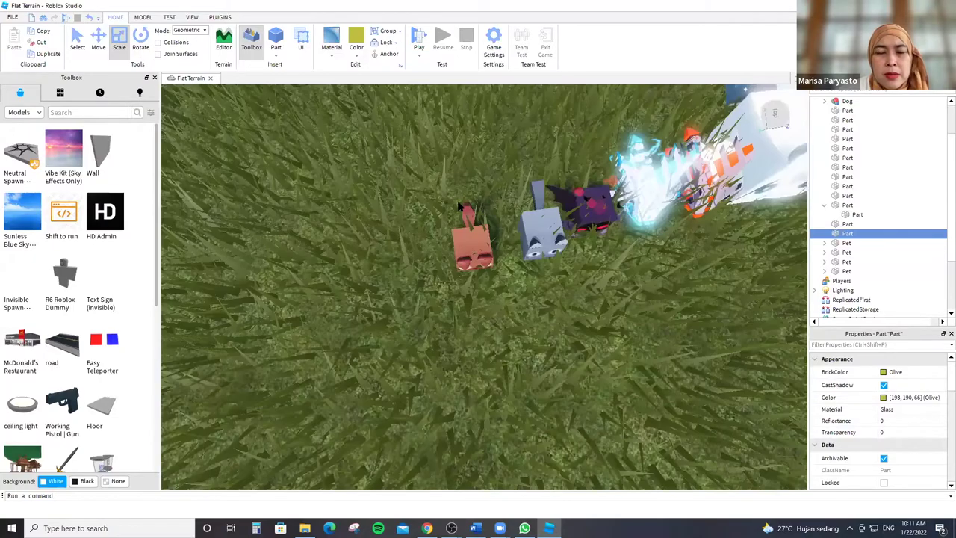
scroll(455, 203, up, 5)
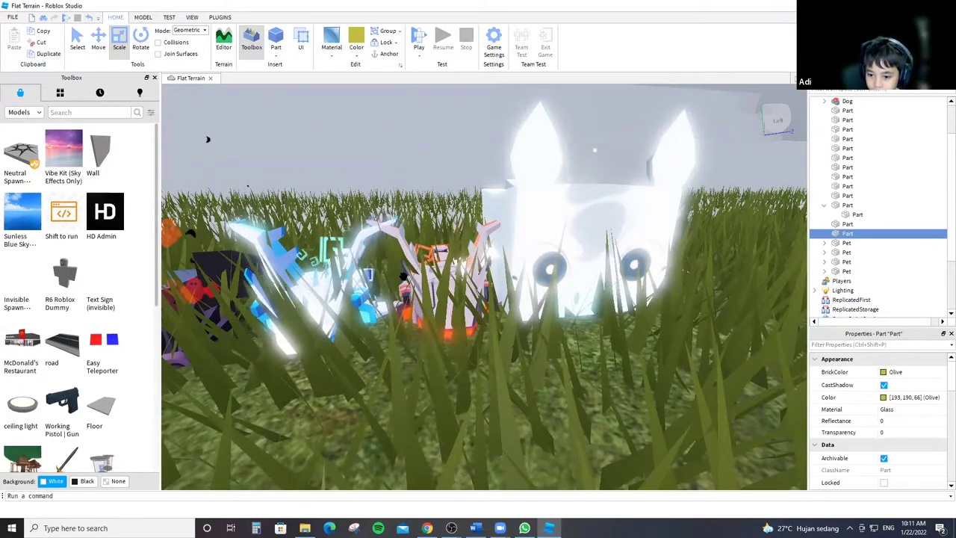
right_drag(403, 280, 503, 219)
key(f)
key(f)
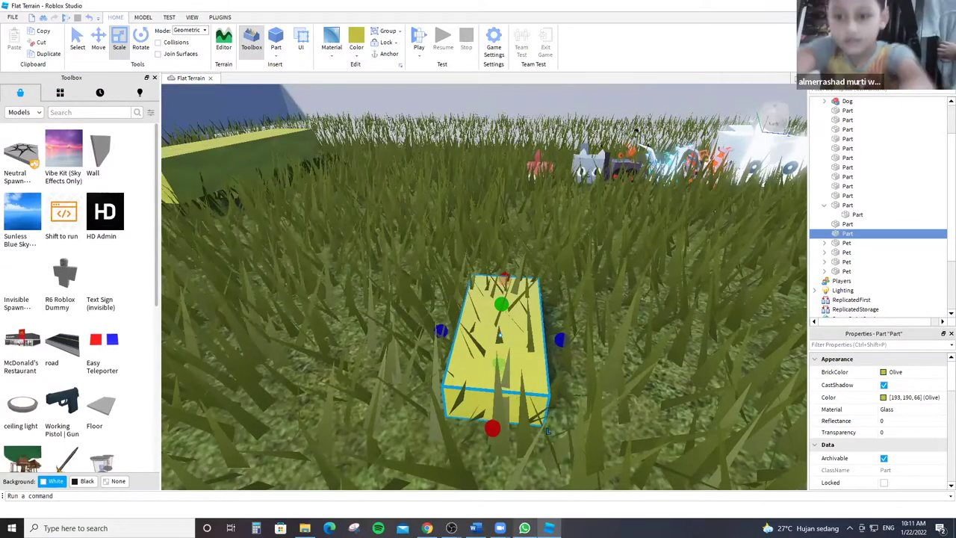
Check the stand in the Chrome tutorial, and move the olive glass block across the grass towards the red pet in Roblox Studio.
key(alt+Tab)
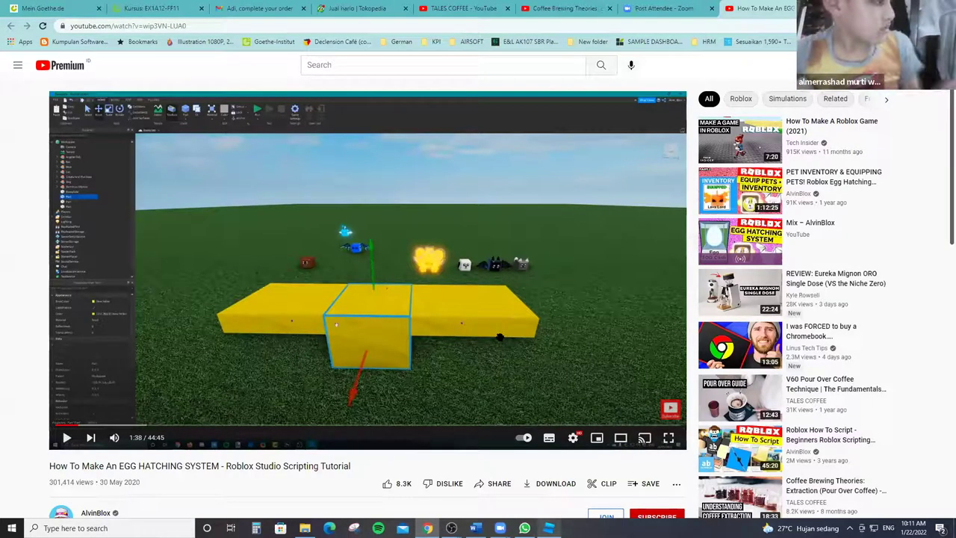
key(alt+Tab)
key(s)
key(s)
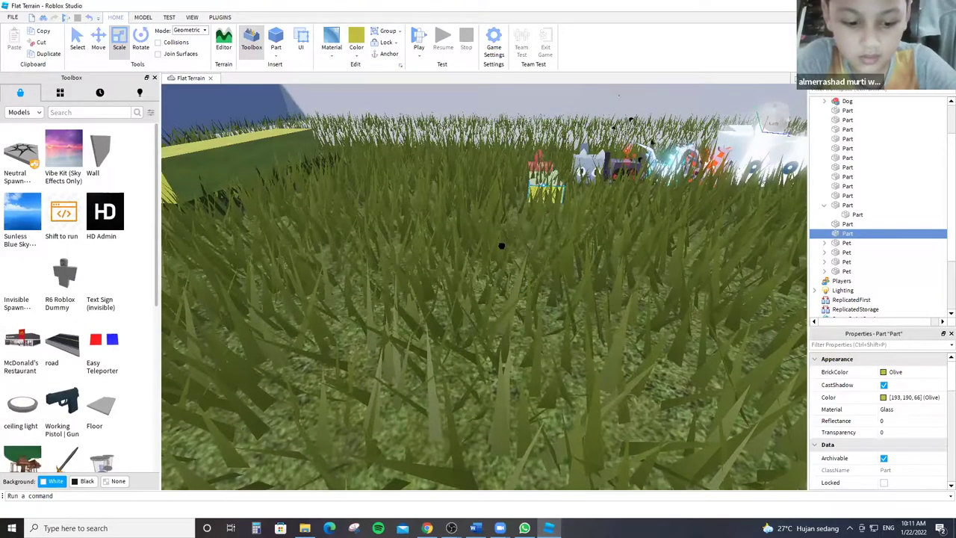
key(w)
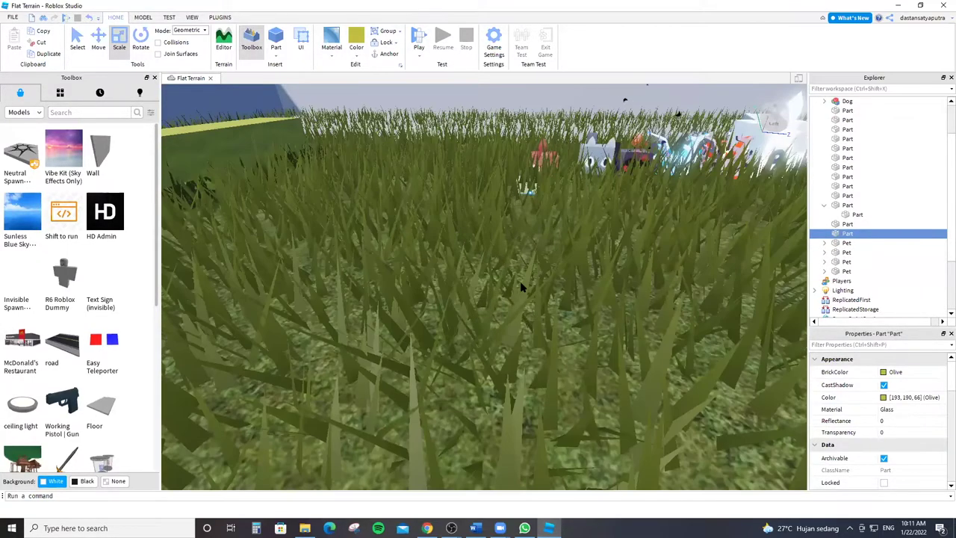
Examine the olive glass block beside the red pet from several angles and clear the selection.
key(q)
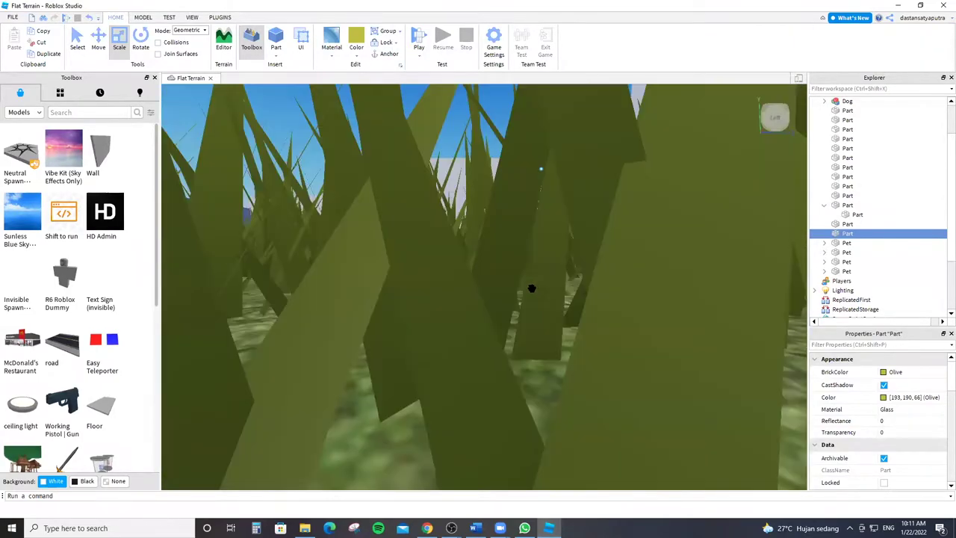
key(e)
right_drag(366, 301, 187, 334)
key(s)
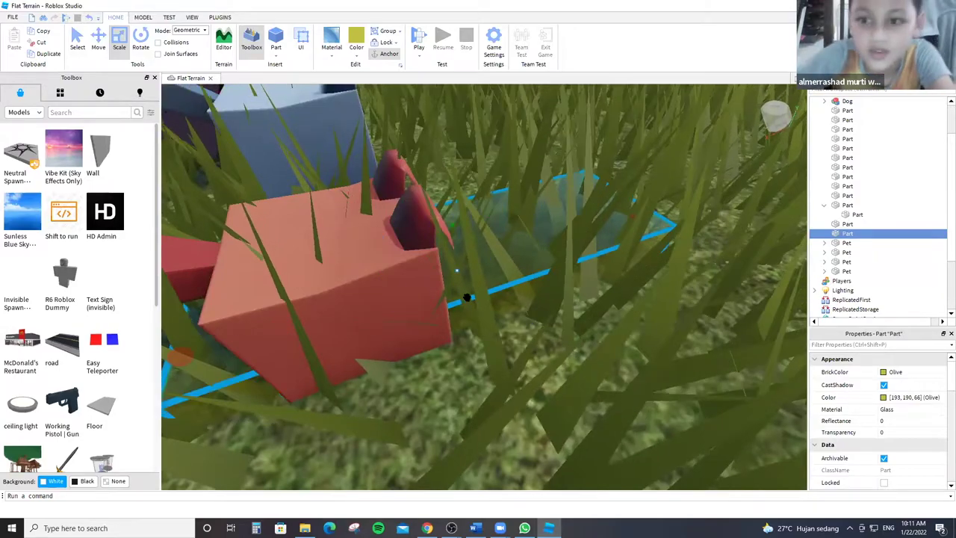
key(s)
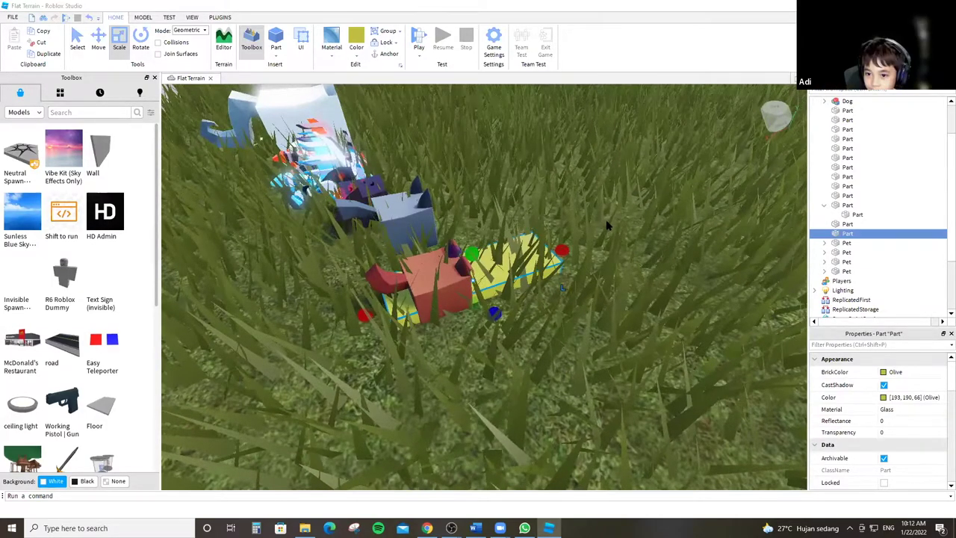
right_drag(608, 226, 602, 190)
click(557, 173)
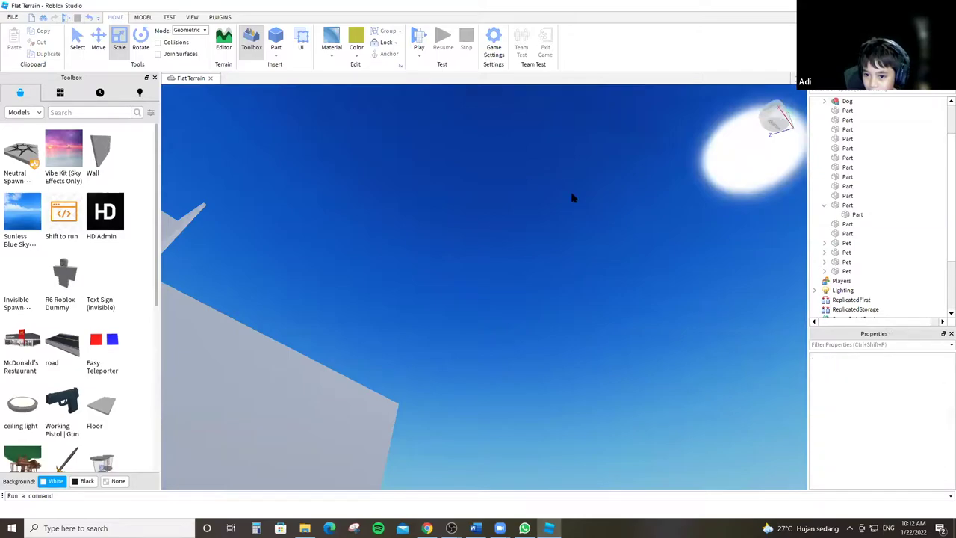
right_drag(565, 181, 500, 262)
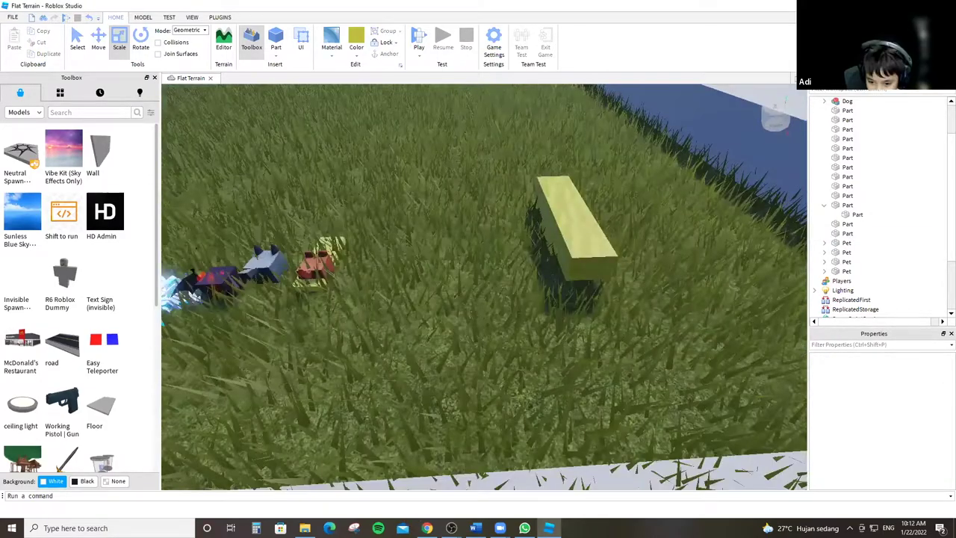
Check the stand in the Chrome tutorial and compare it with the blocks and pets in Roblox Studio.
key(alt+Tab)
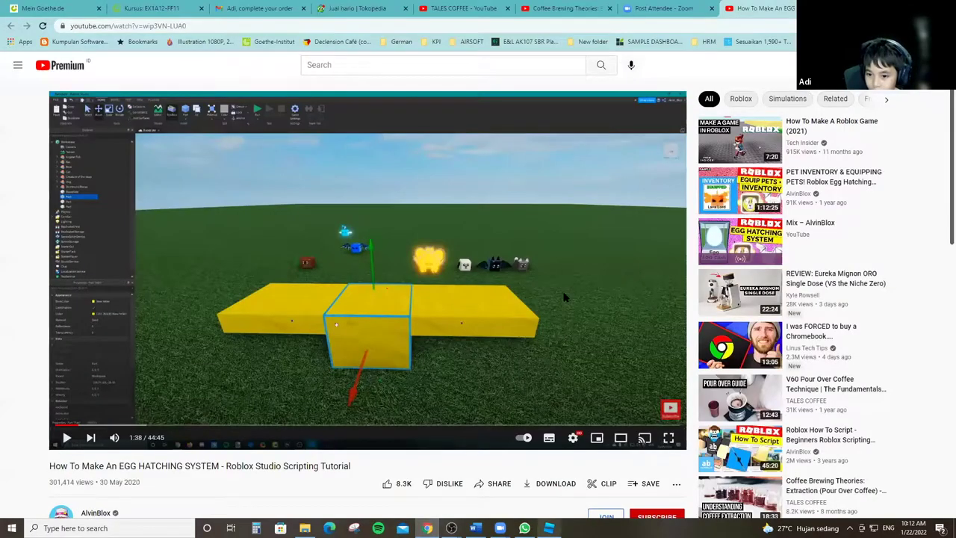
key(alt+Tab)
right_drag(471, 348, 485, 313)
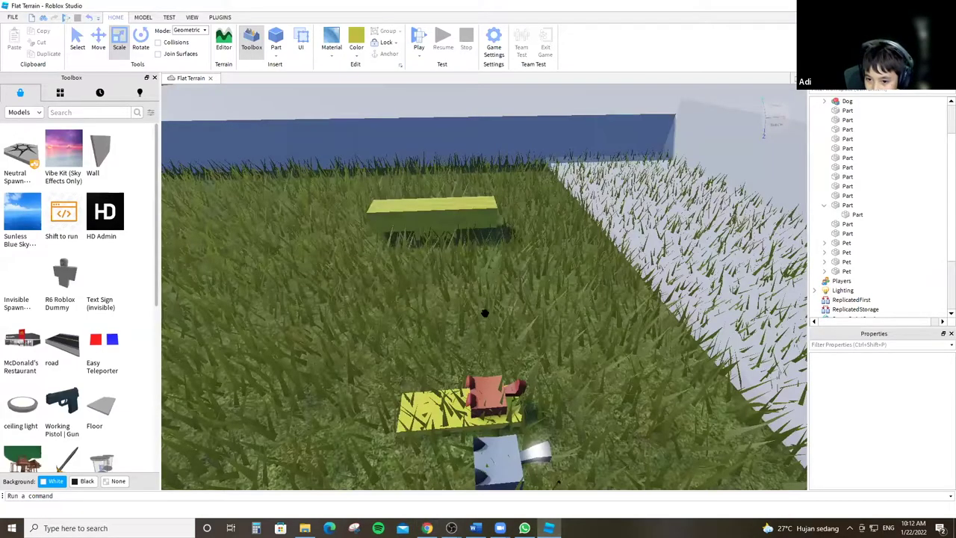
right_drag(483, 345, 487, 308)
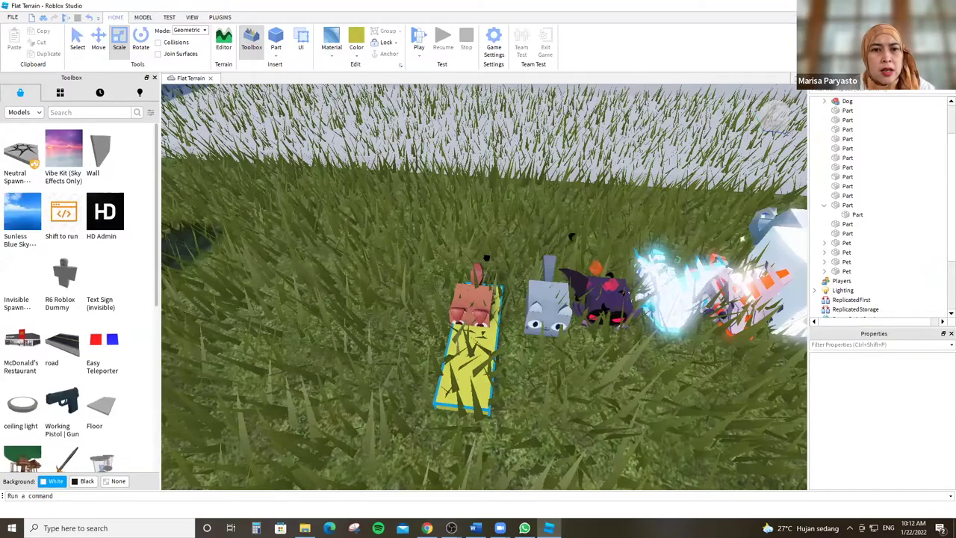
Scale the olive glass block taller so that it encloses the red pet.
click(469, 354)
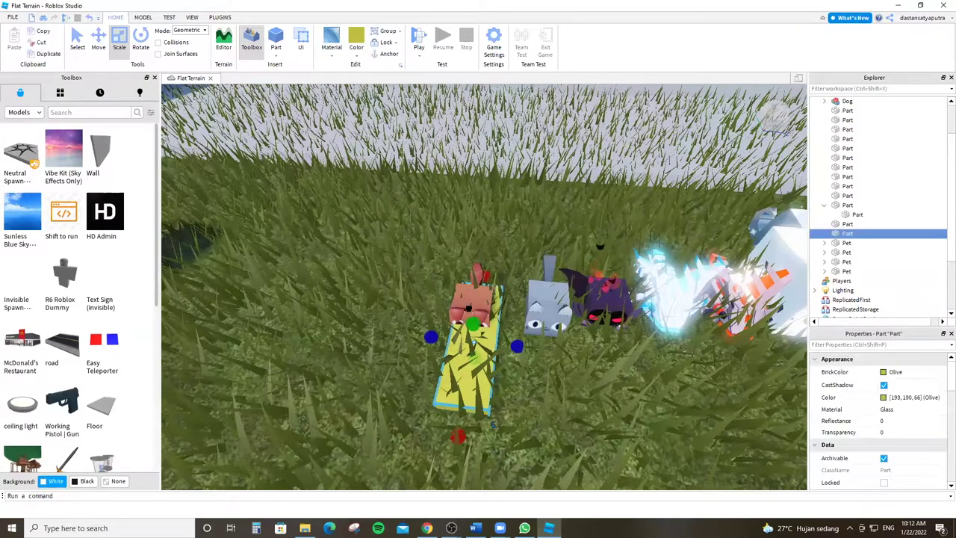
scroll(469, 307, up, 3)
scroll(466, 380, up, 5)
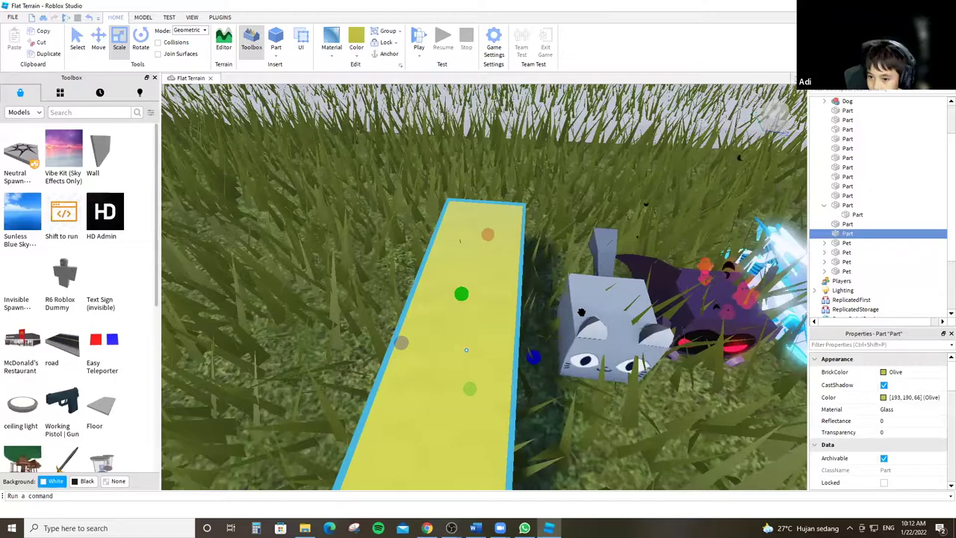
right_drag(466, 349, 523, 329)
scroll(576, 267, up, 3)
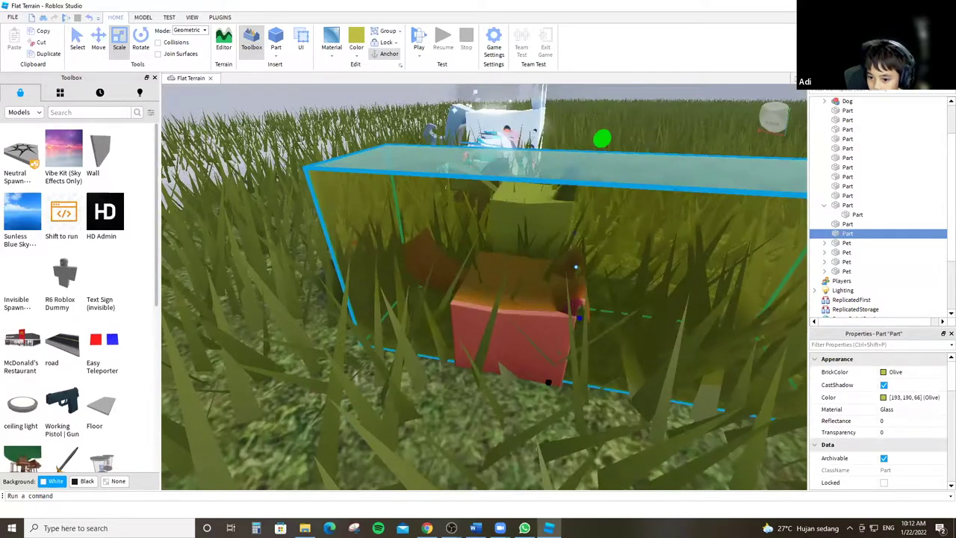
scroll(575, 266, down, 3)
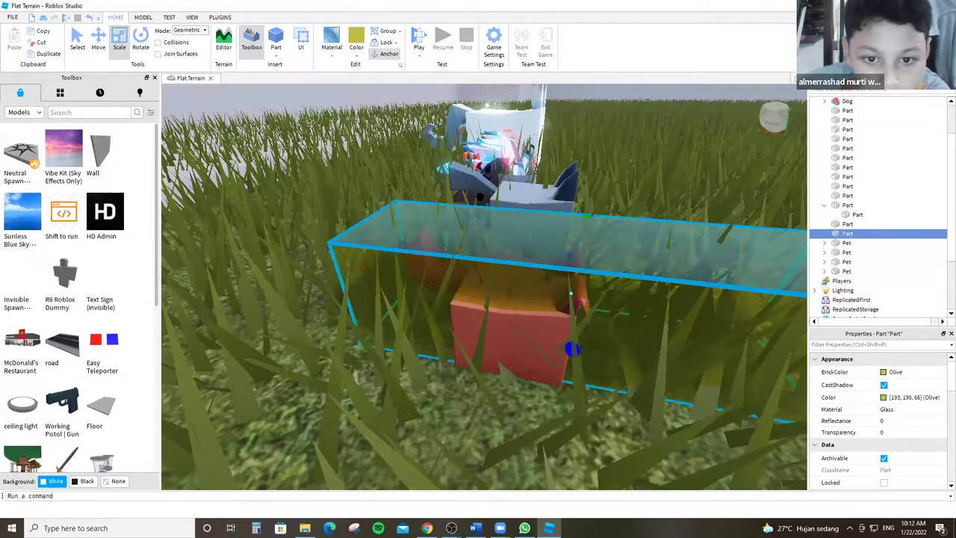
scroll(478, 256, down, 5)
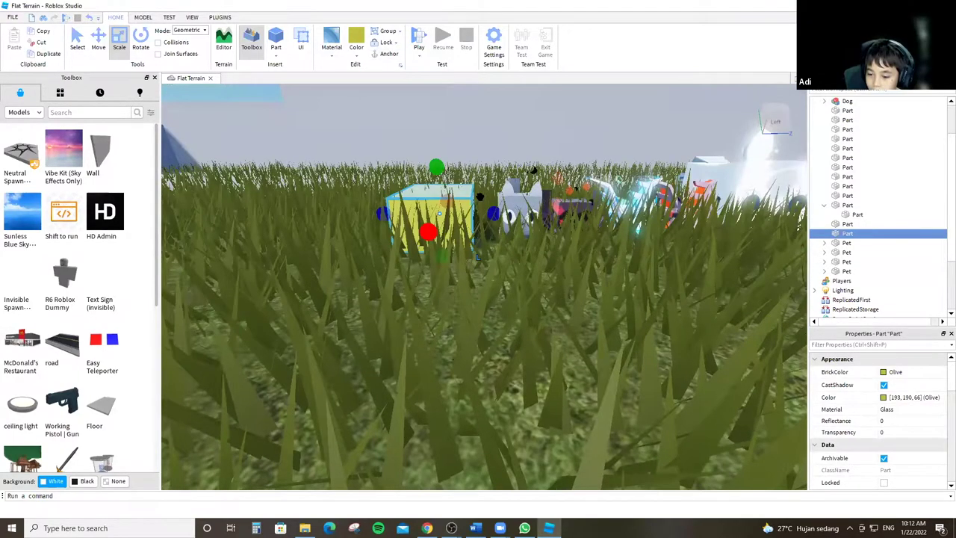
scroll(480, 200, up, 5)
scroll(515, 410, up, 2)
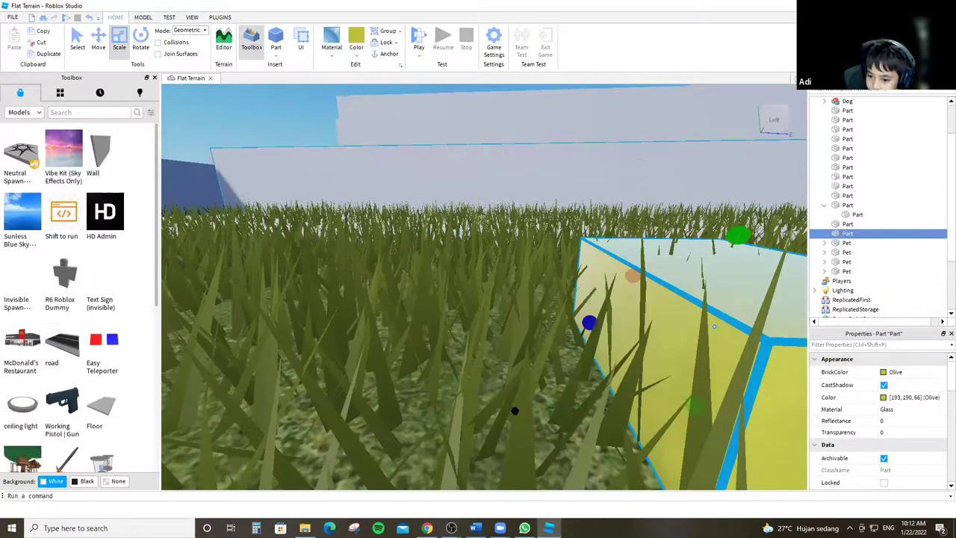
scroll(529, 389, up, 4)
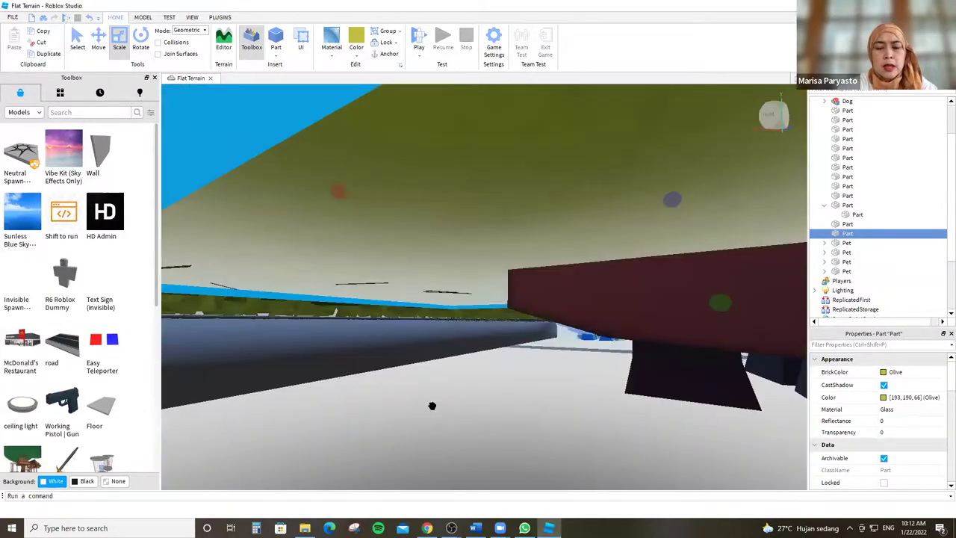
Adjust the length and width of the olive glass block to fit around the red pet.
key(f)
scroll(372, 404, down, 1)
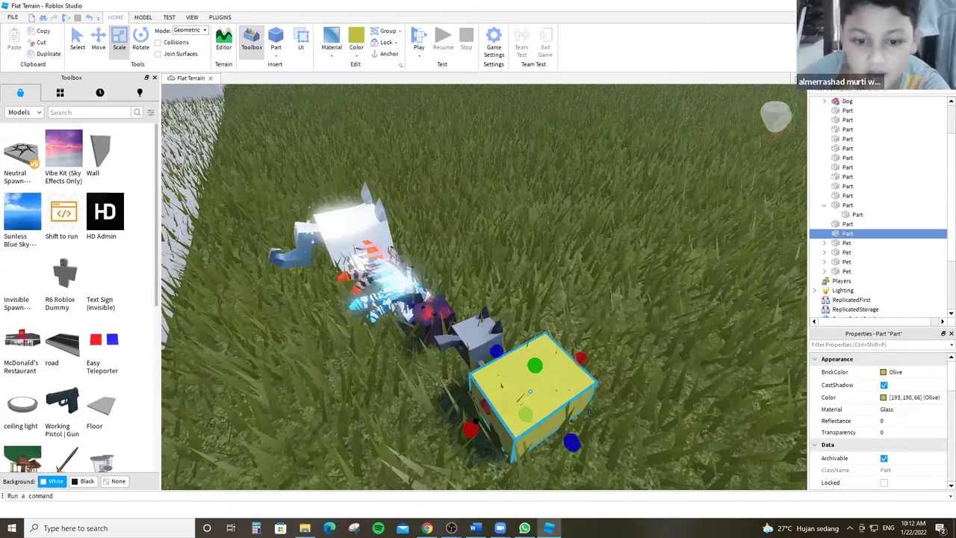
scroll(465, 407, up, 2)
scroll(478, 417, down, 1)
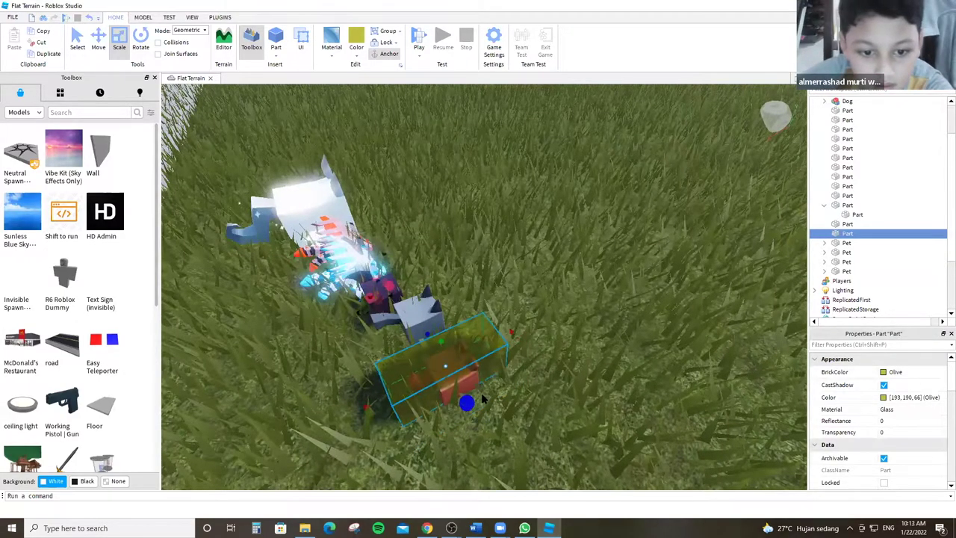
scroll(557, 319, up, 5)
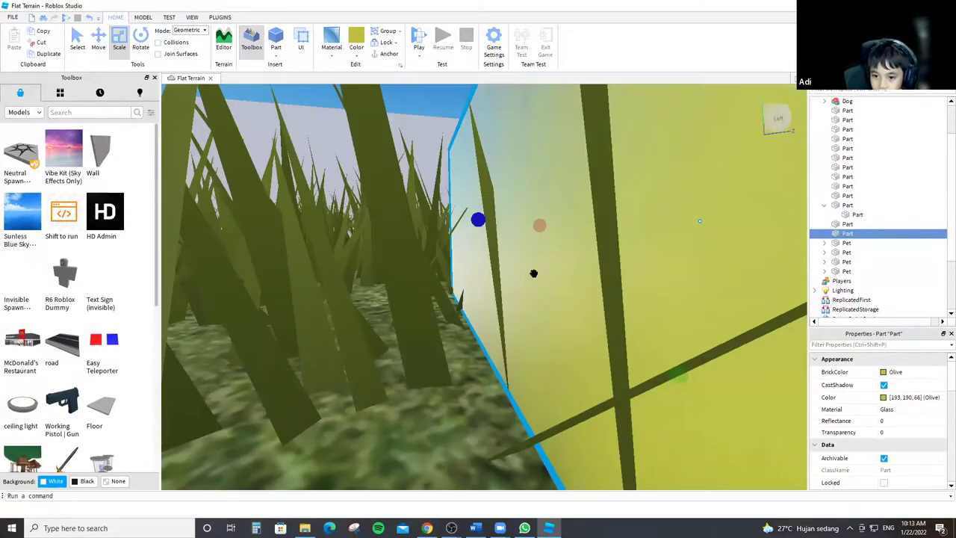
scroll(533, 273, down, 5)
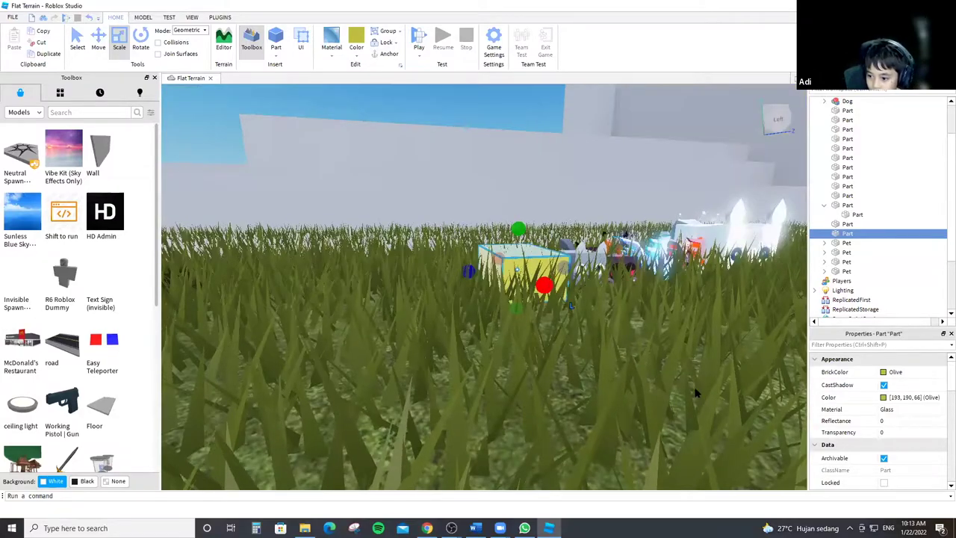
Set the olive glass block's transparency to 1.
click(888, 433)
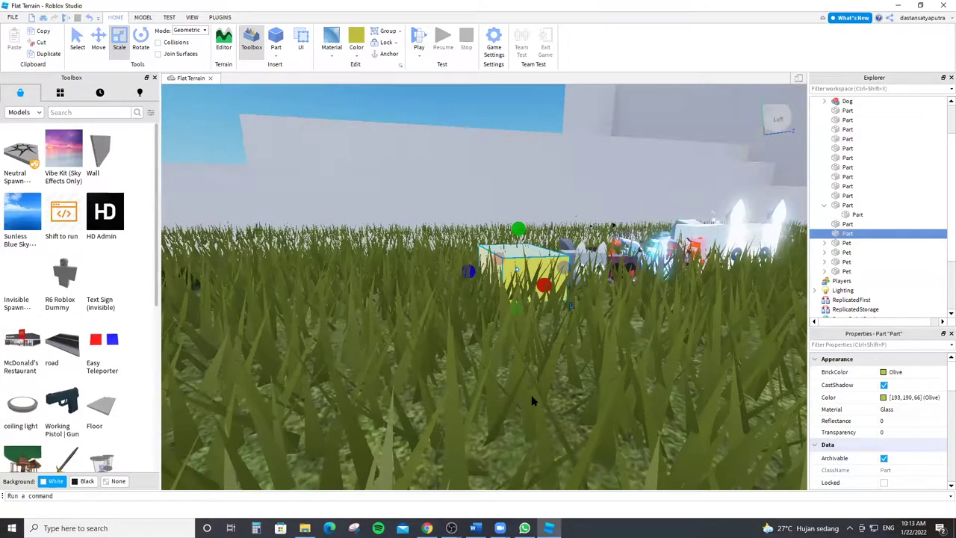
text(1)
key(Return)
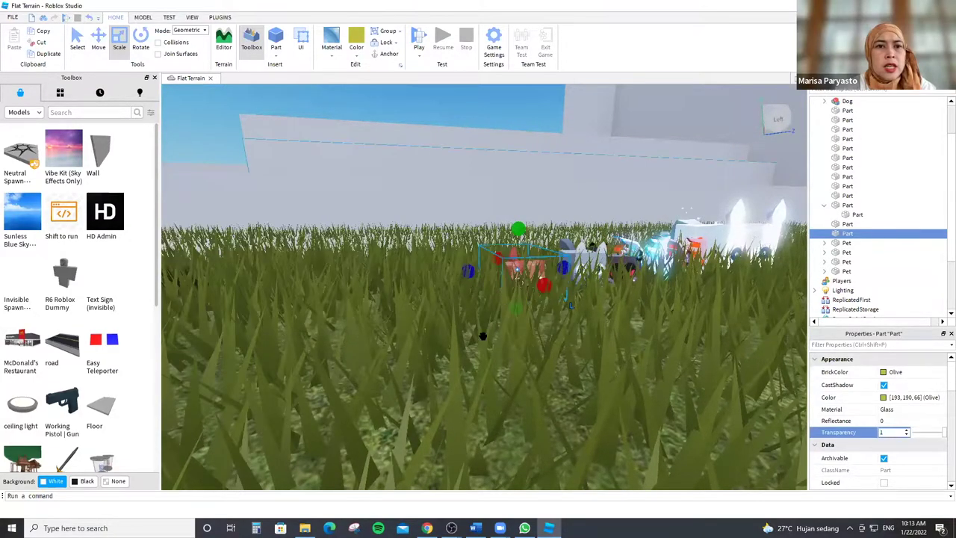
Deselect the transparent block and examine it up close around the red pet, along with the neighbouring pets.
right_drag(563, 176, 563, 138)
click(600, 387)
scroll(600, 387, up, 5)
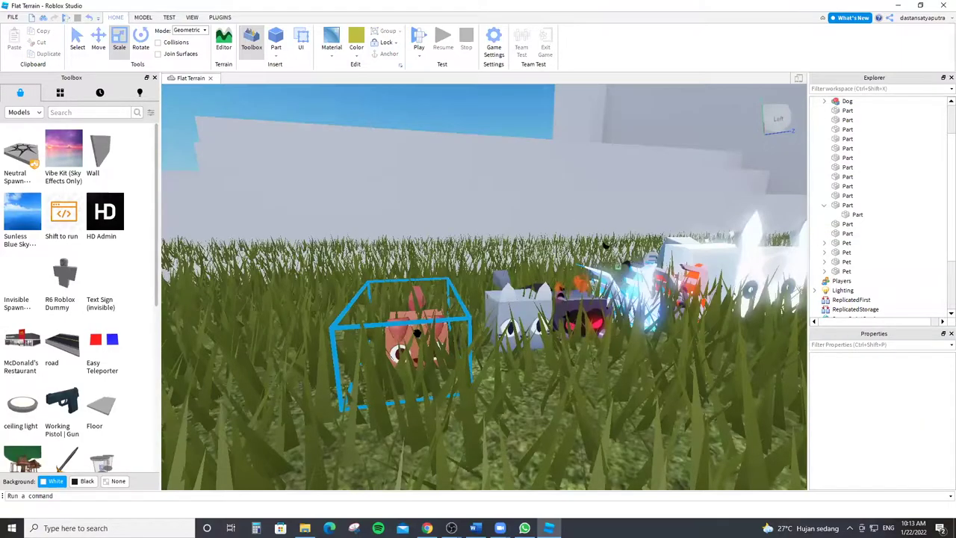
scroll(503, 301, up, 2)
scroll(503, 302, up, 6)
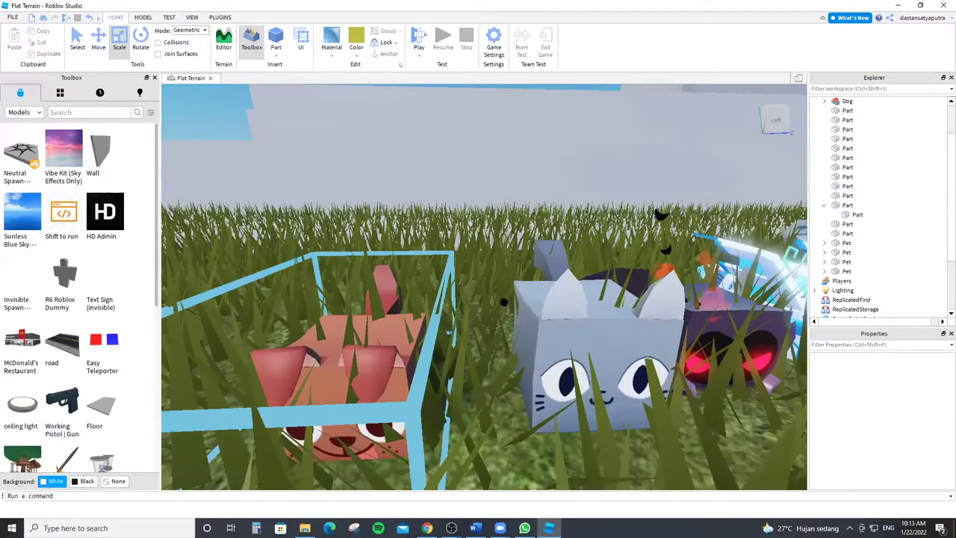
scroll(503, 302, up, 3)
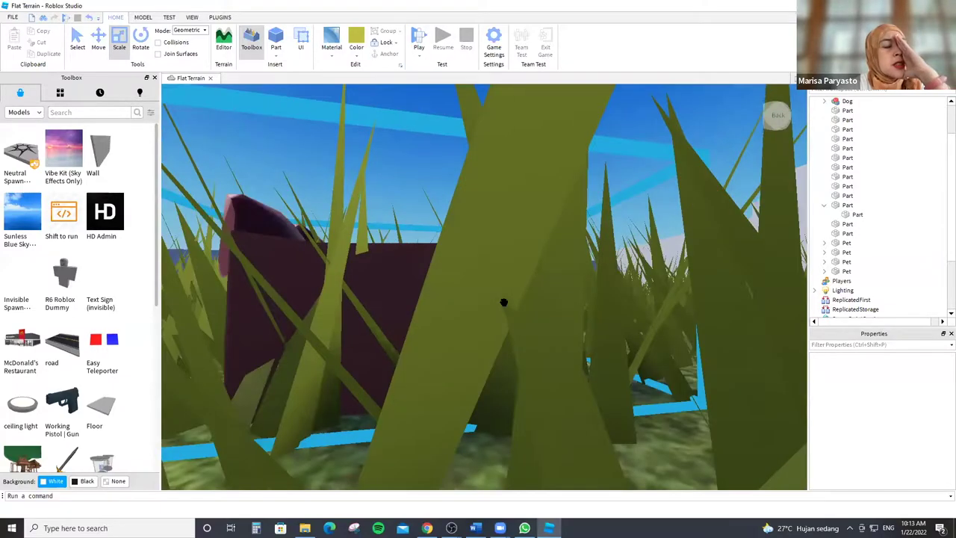
scroll(448, 442, up, 4)
scroll(424, 466, down, 8)
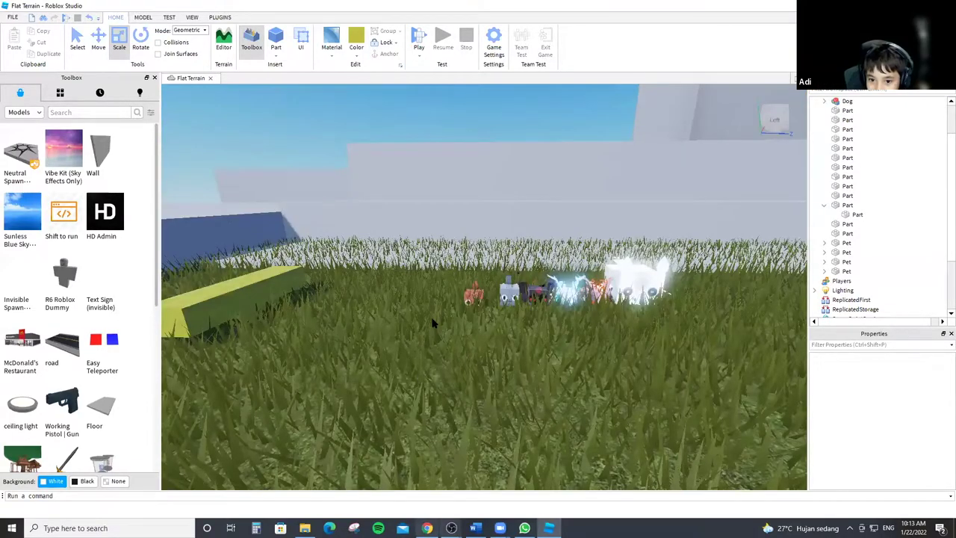
Switch to the egg hatching tutorial in Chrome and skip ahead past the stand's welding to the new grey part.
key(alt+Tab)
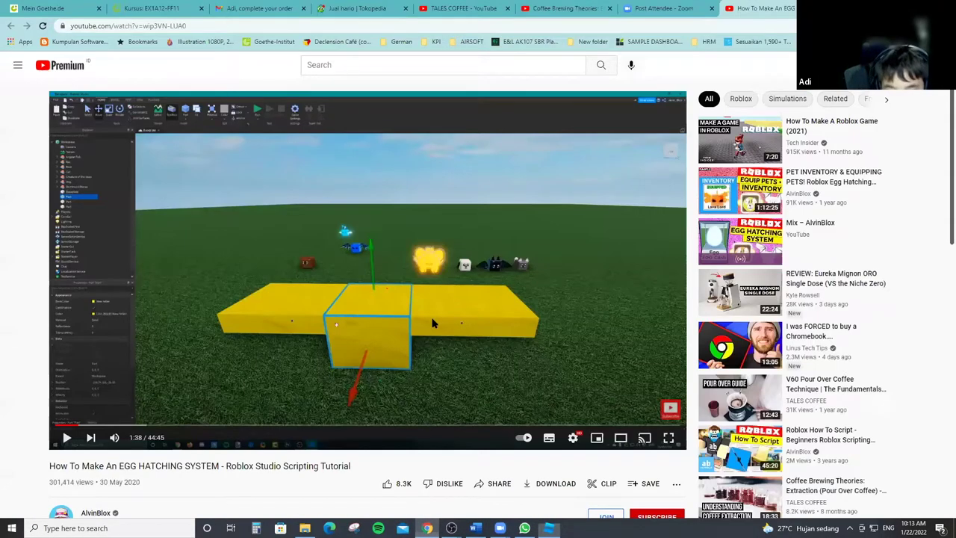
key(space)
key(Right)
key(Right)
key(Right)
key(Right)
key(Right)
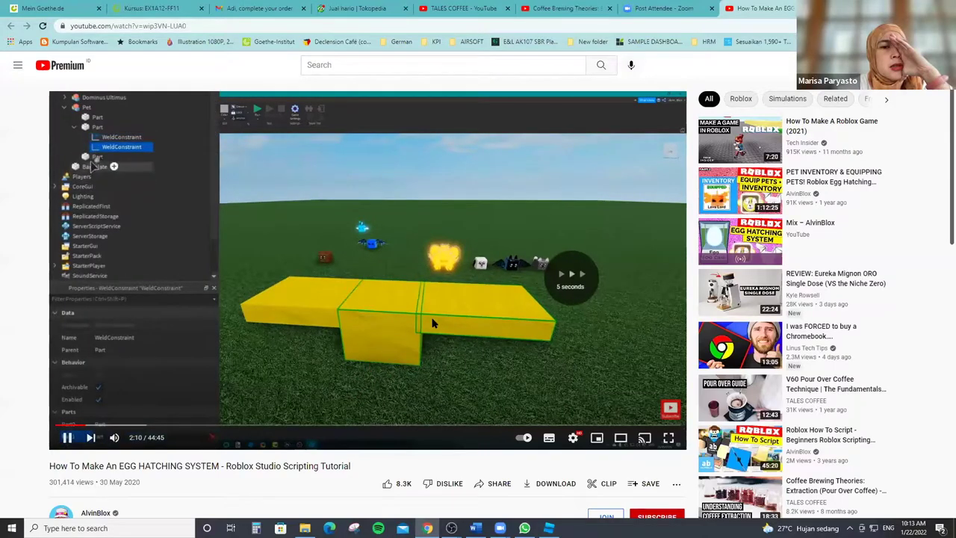
key(Right)
key(Right)
key(Right)
key(Right)
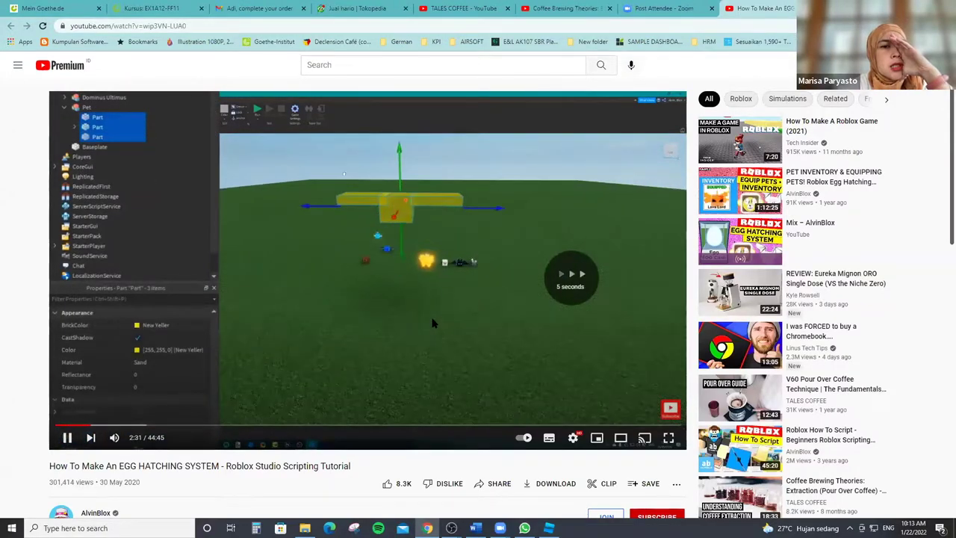
key(Right)
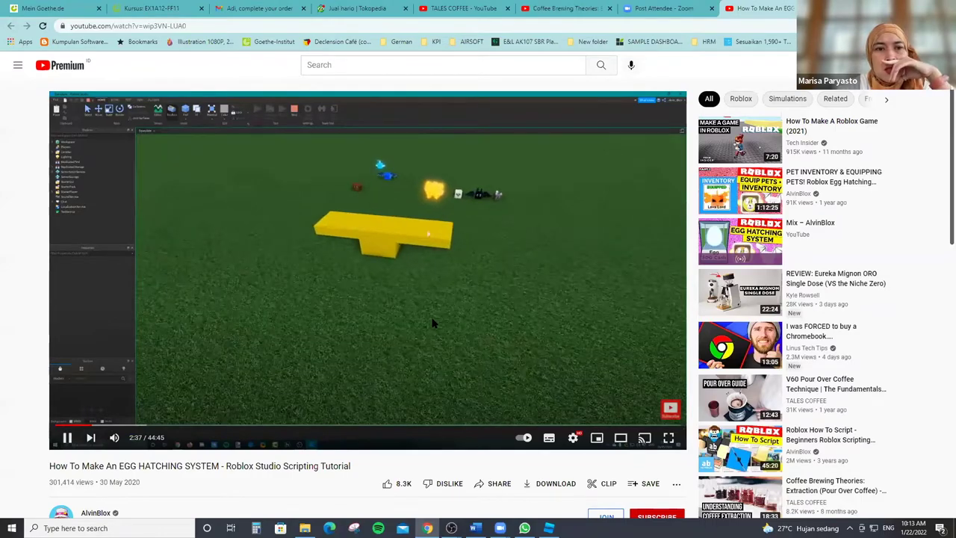
key(Right)
key(Right)
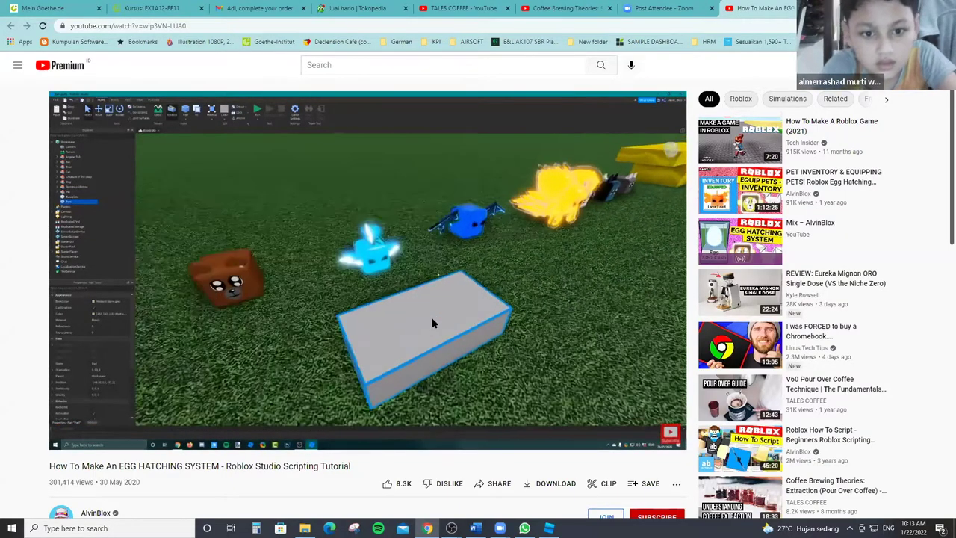
Review the tutorial's section on the grey part's surface settings, pause it at 3:16, and return to Roblox Studio.
key(Right)
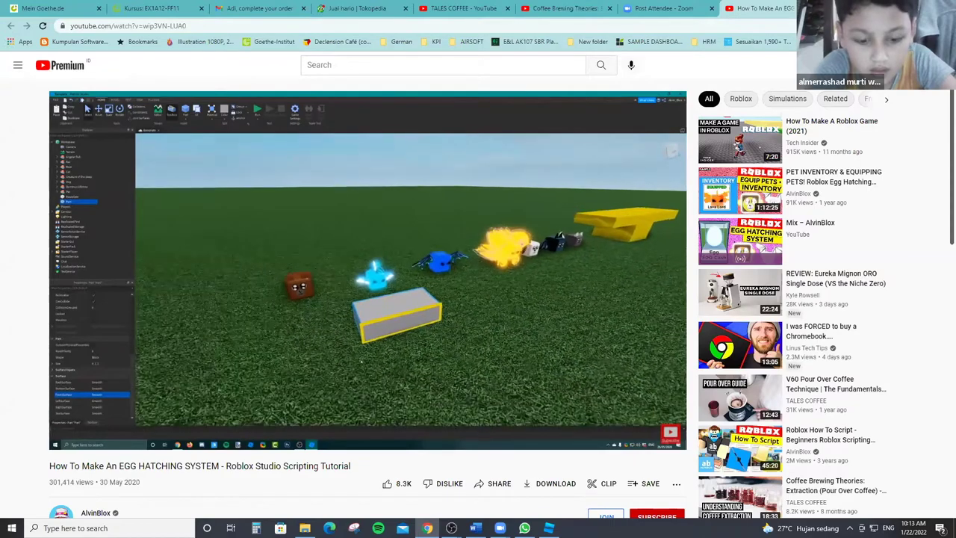
key(Left)
click(432, 323)
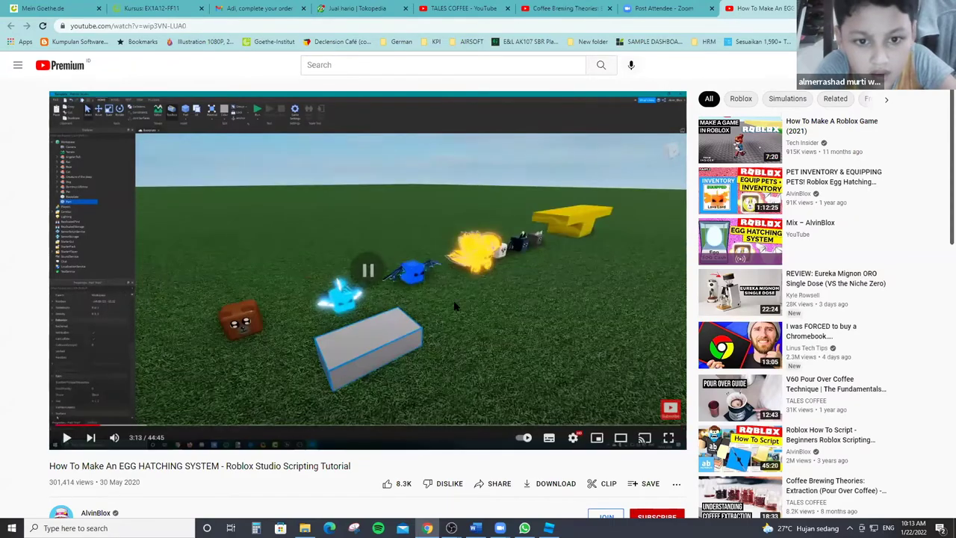
key(space)
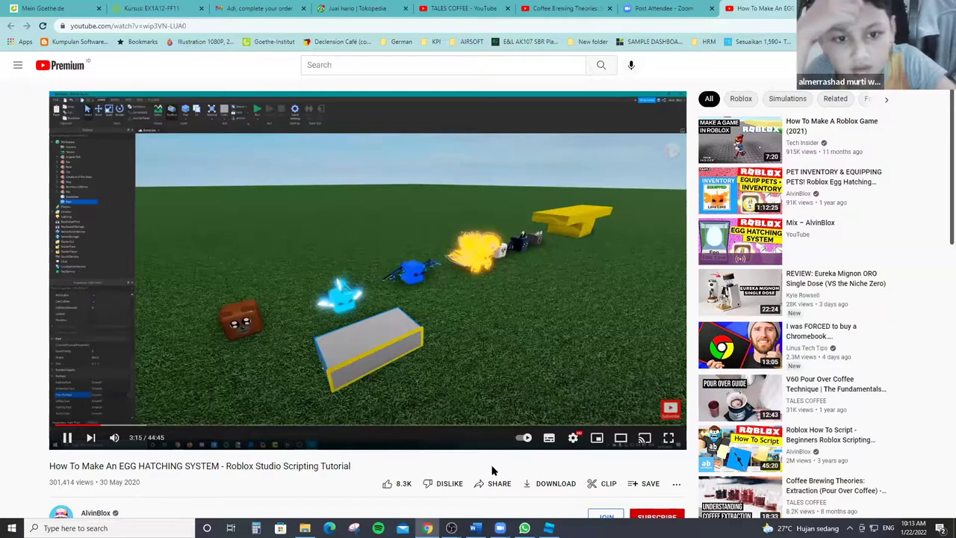
key(space)
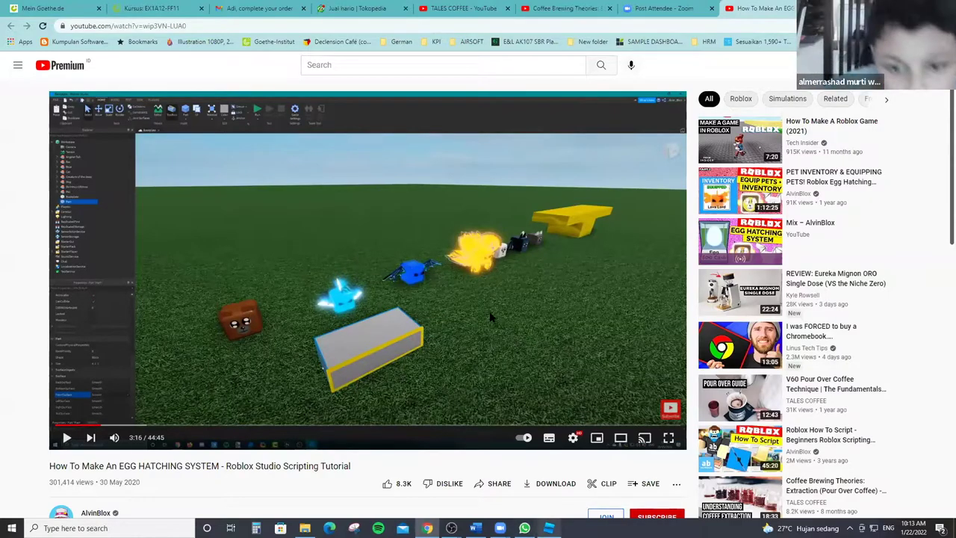
key(alt+Tab)
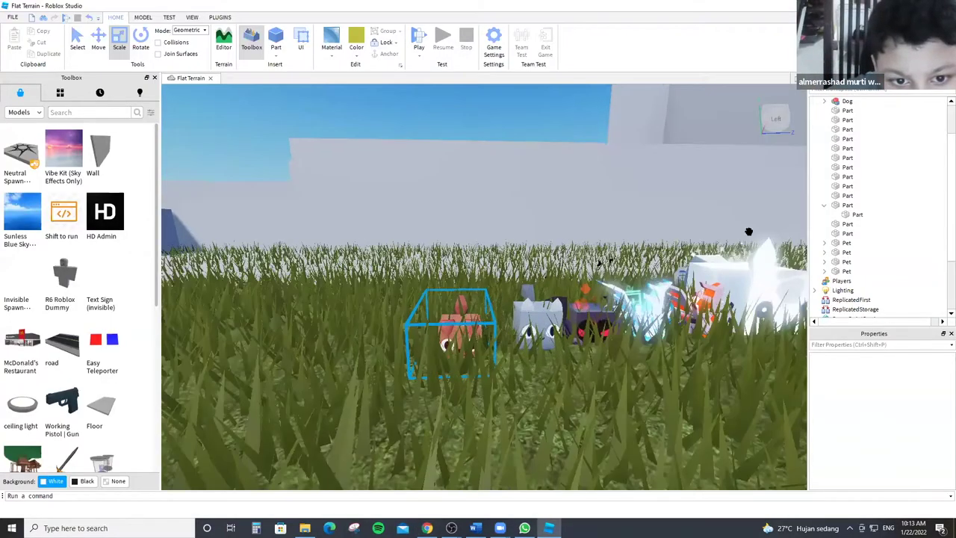
Select the transparent glass block around the red pet.
key(w)
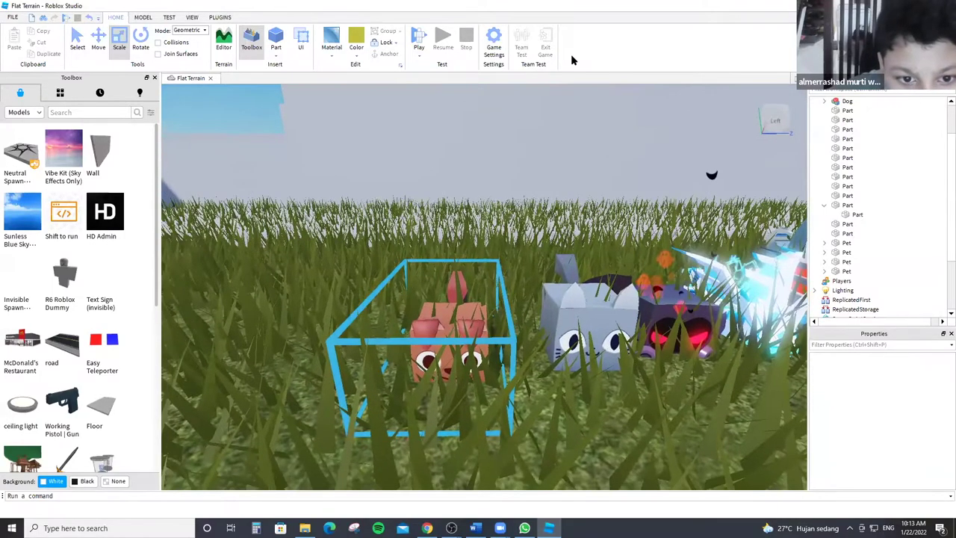
click(448, 343)
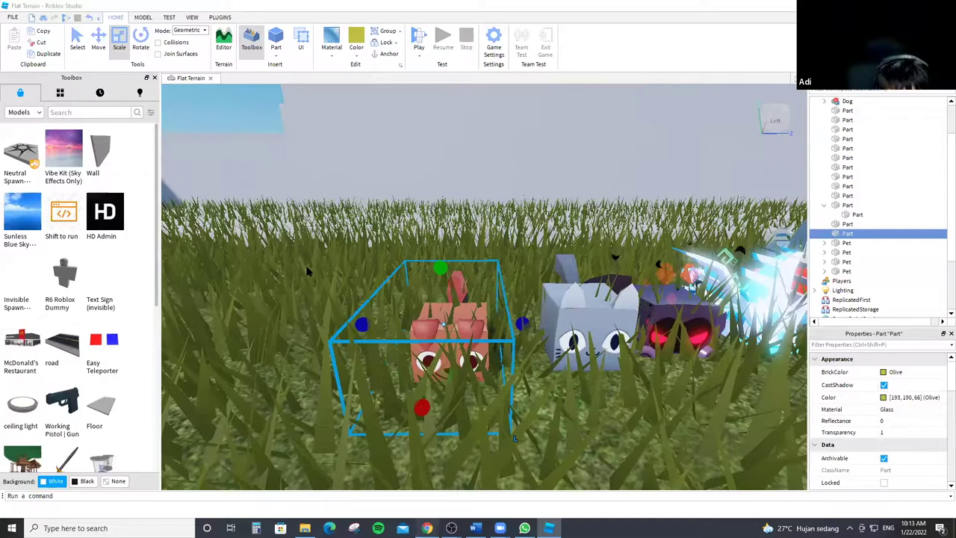
Replay the tutorial's surface settings section in Chrome, pause it at 3:14, and look for those settings in the block's properties in Roblox Studio.
key(alt+Tab)
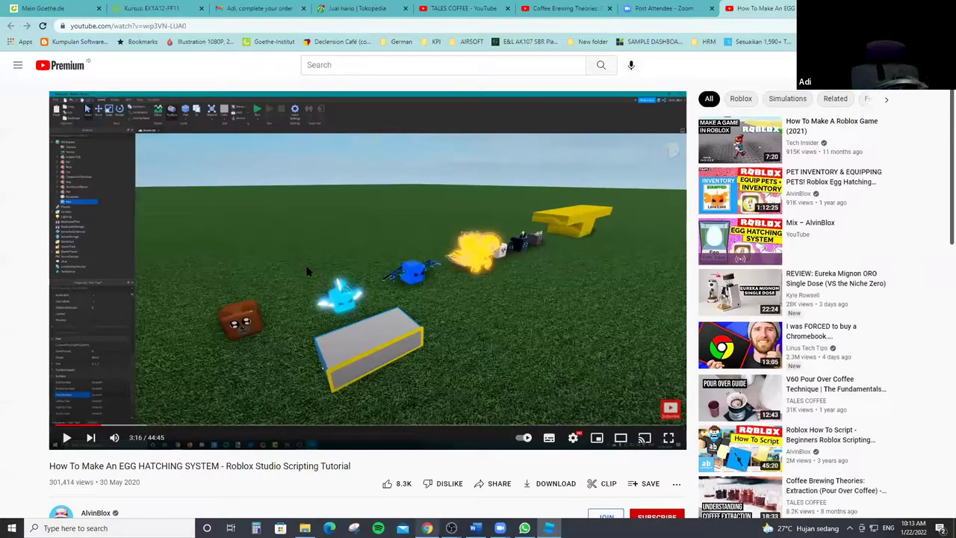
key(j)
key(k)
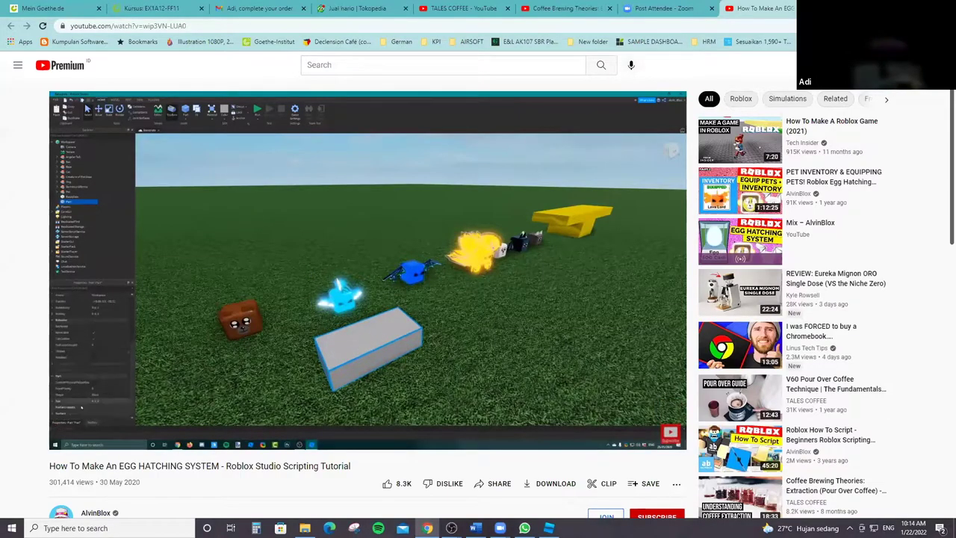
key(space)
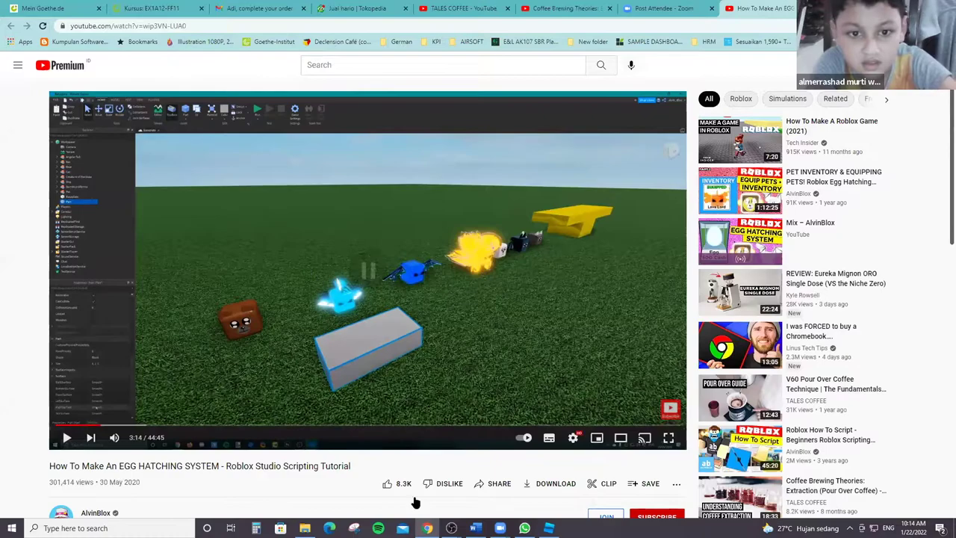
key(alt+Tab)
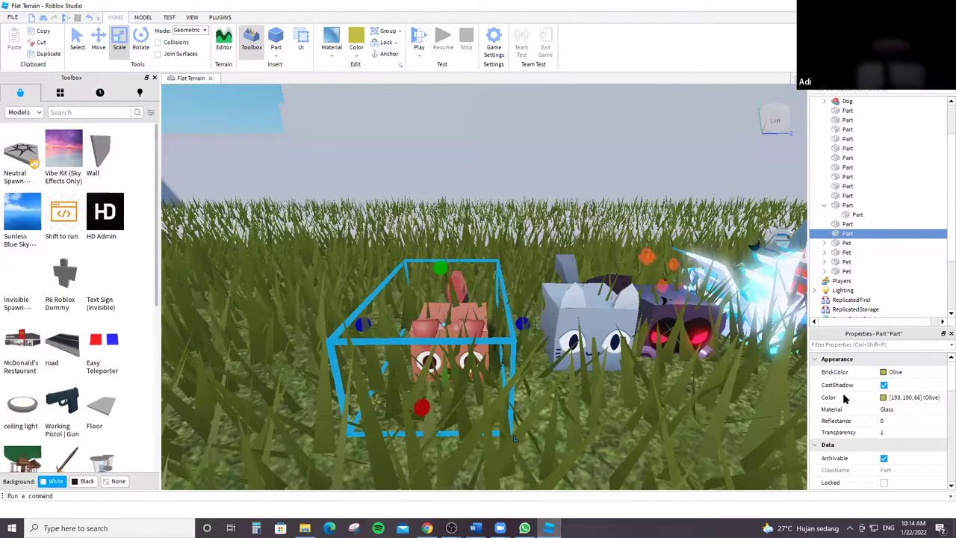
scroll(844, 393, down, 4)
scroll(854, 388, down, 3)
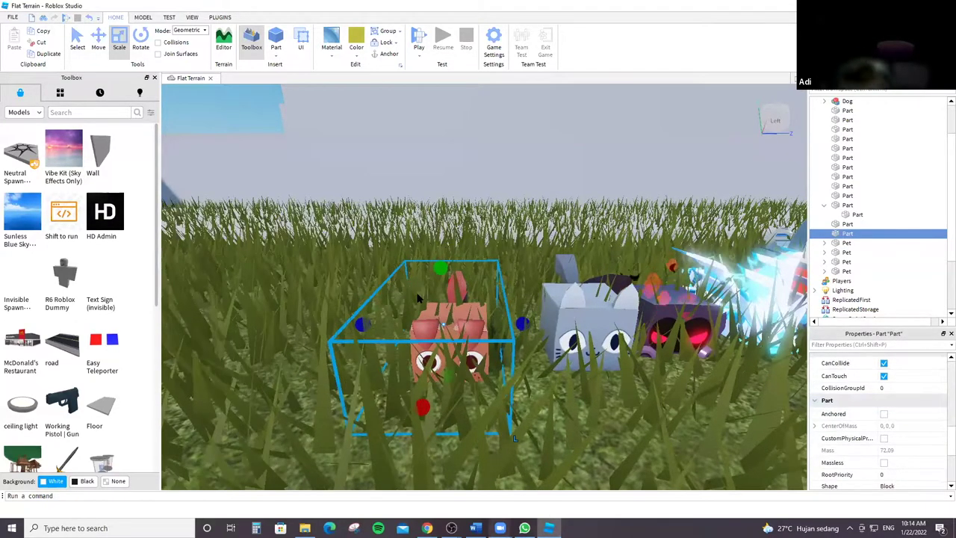
Rewatch the tutorial's front surface selection in Chrome, pause it at 3:15, and return to Roblox Studio.
key(alt+Tab)
key(Left)
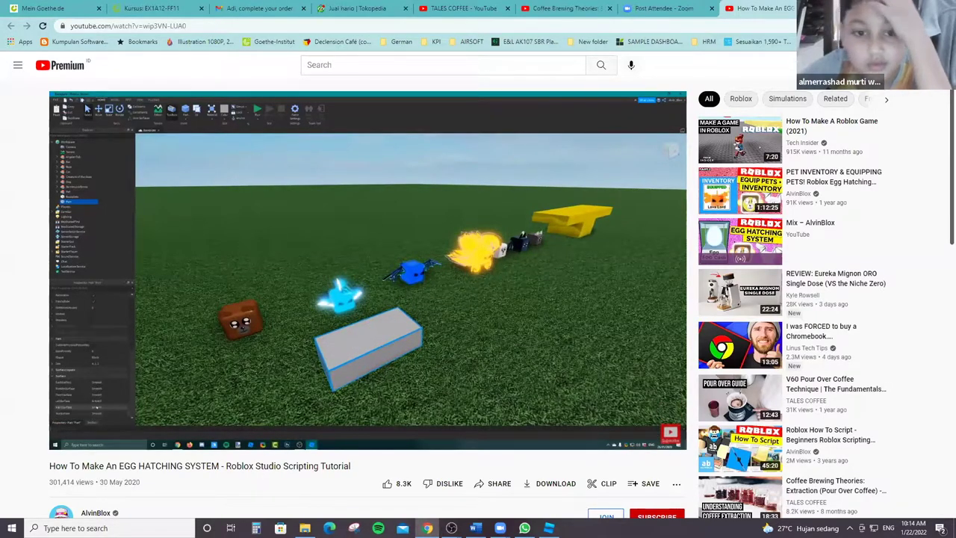
key(space)
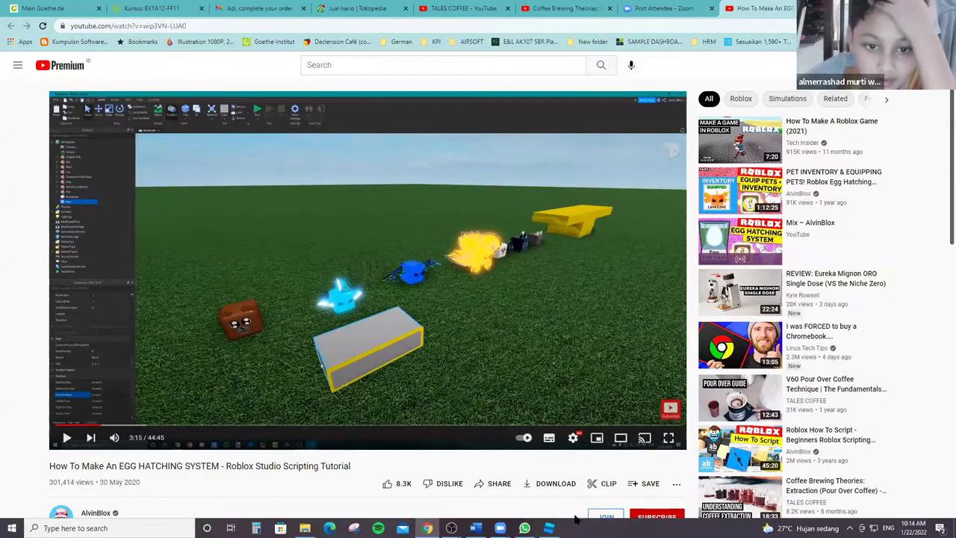
key(alt+Tab)
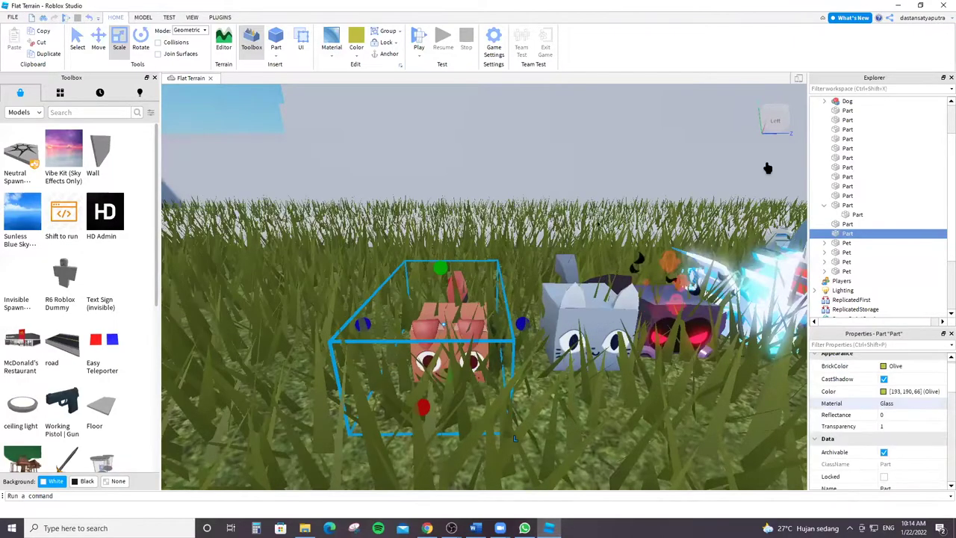
scroll(933, 374, up, 1)
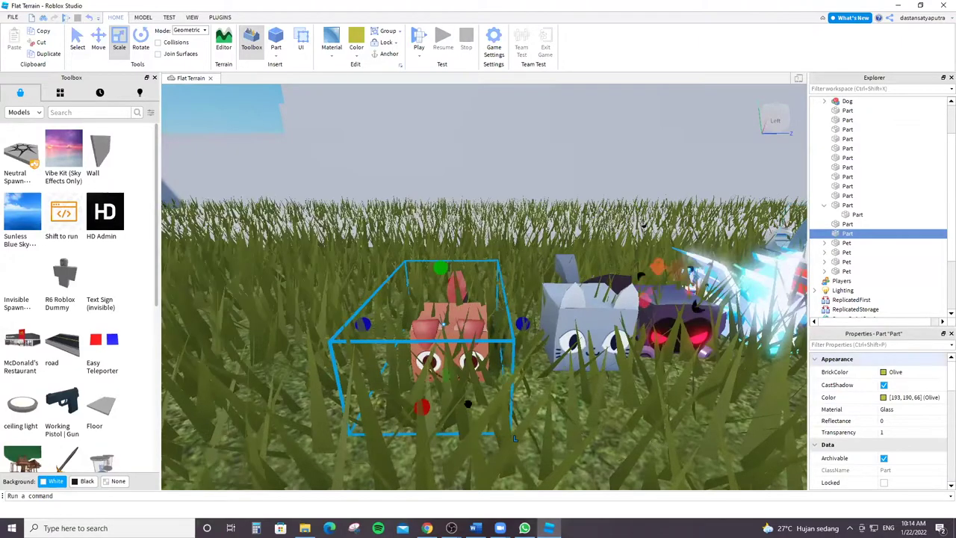
click(859, 364)
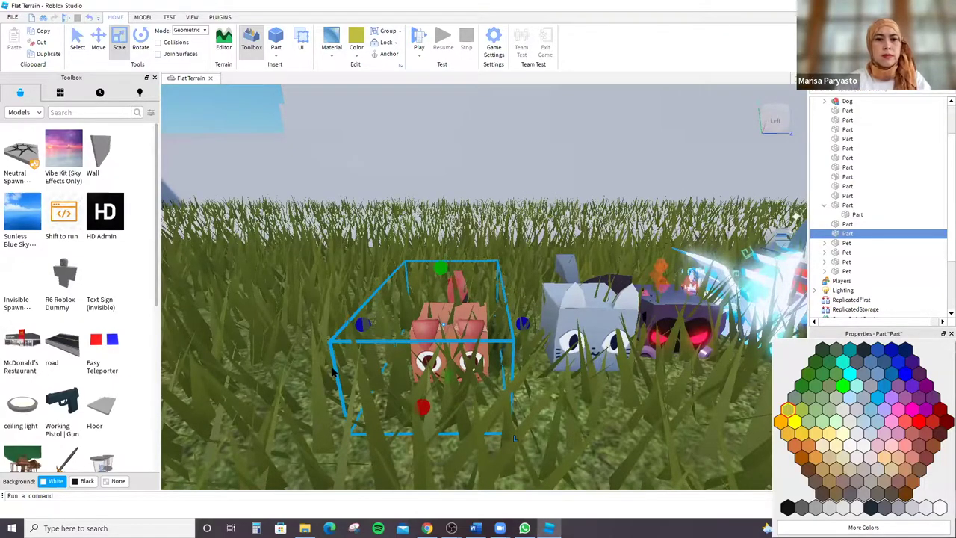
key(Escape)
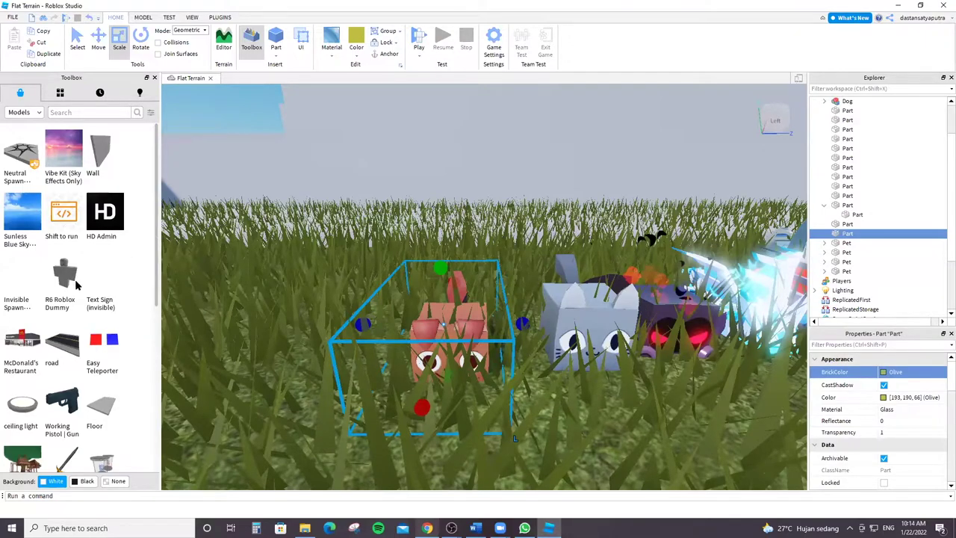
Replay the tutorial in Chrome from the hitbox example around 2:46 through the grey part's front surface, and return to Roblox Studio.
key(alt+Tab)
key(Left)
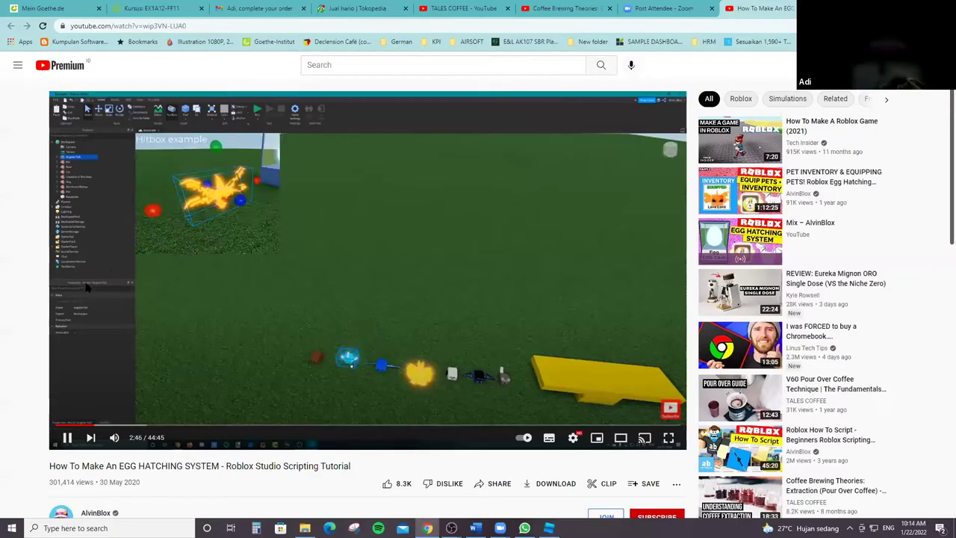
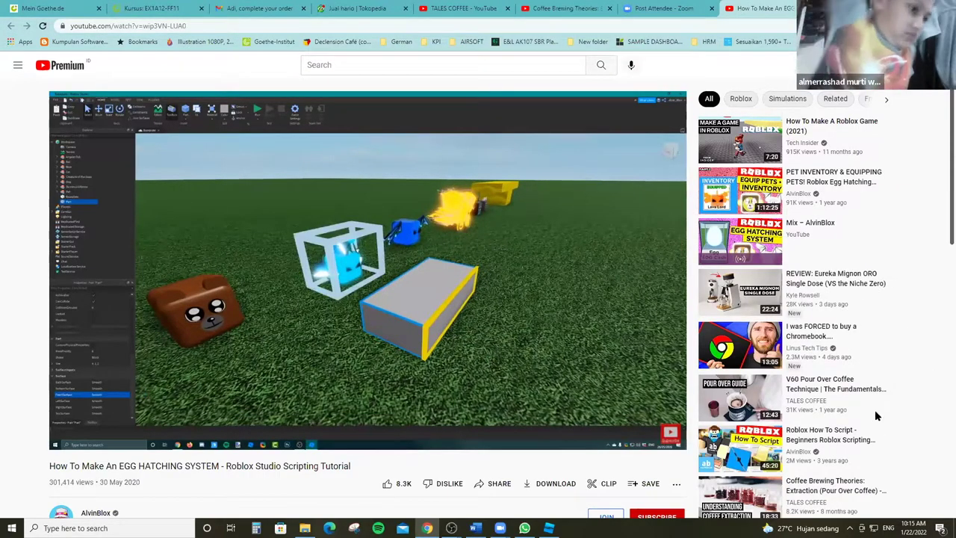
key(alt+Tab)
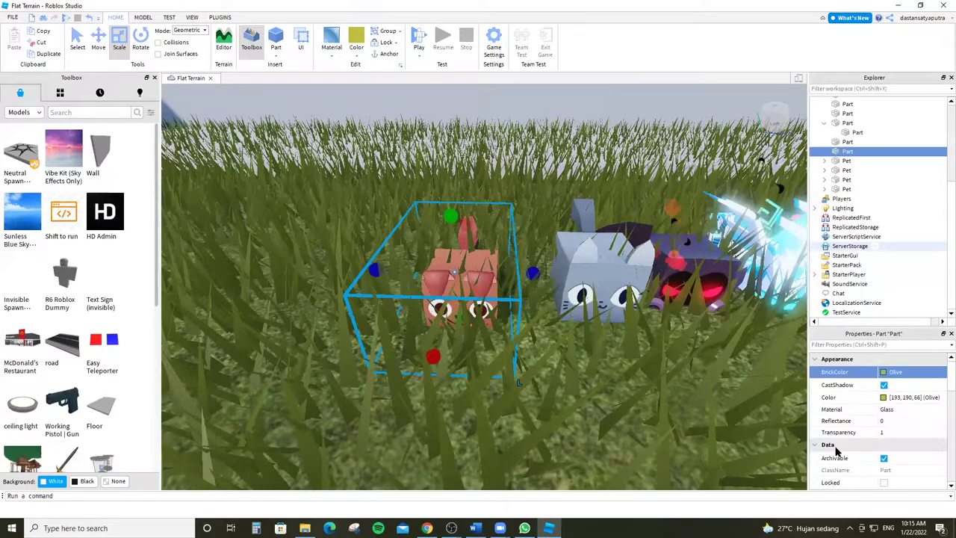
Search the glass block's properties by filtering for "par" and "su", and clear the filter.
scroll(836, 448, down, 1)
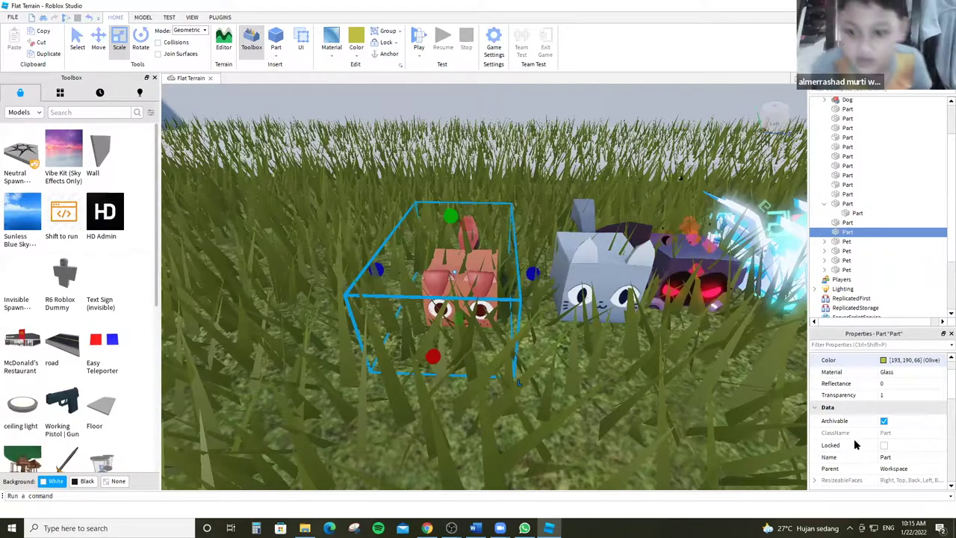
scroll(859, 418, down, 1)
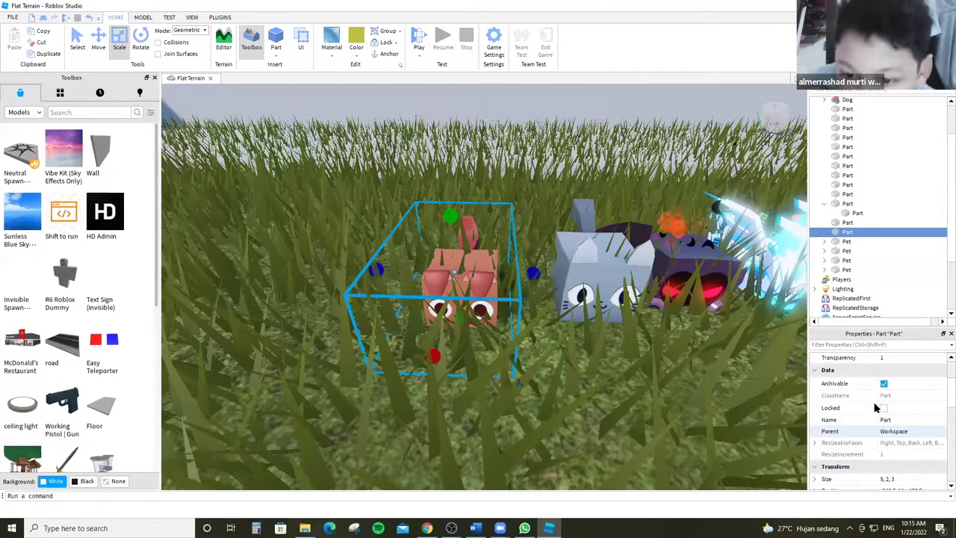
scroll(875, 407, down, 2)
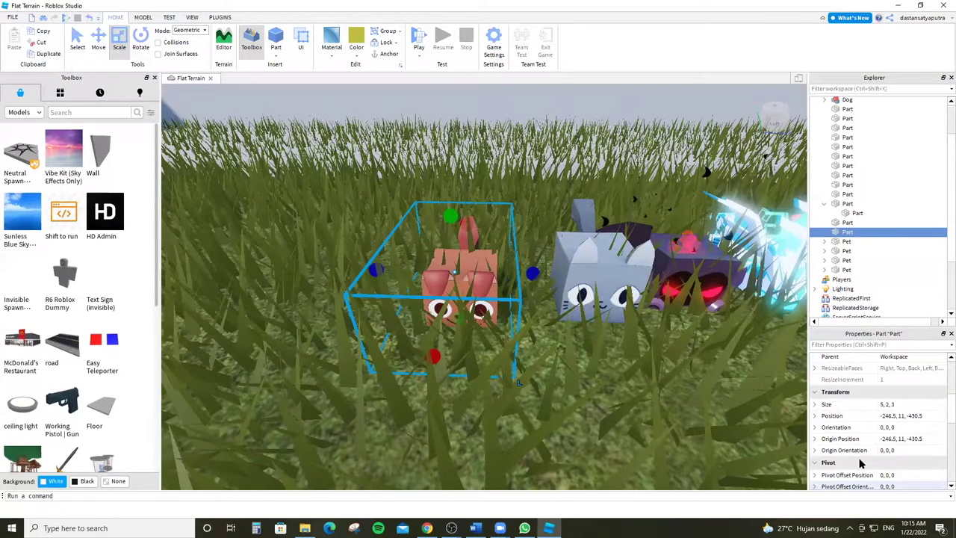
scroll(861, 463, down, 1)
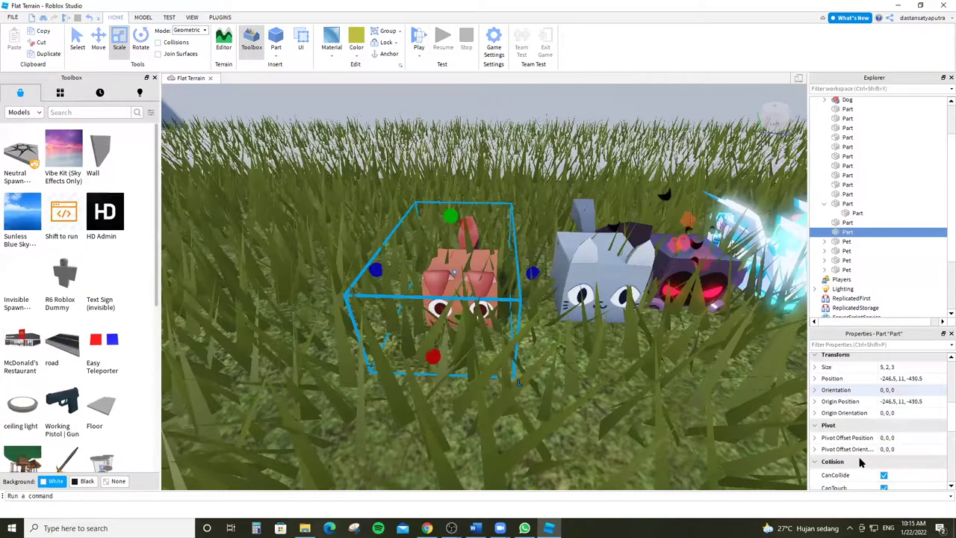
click(844, 346)
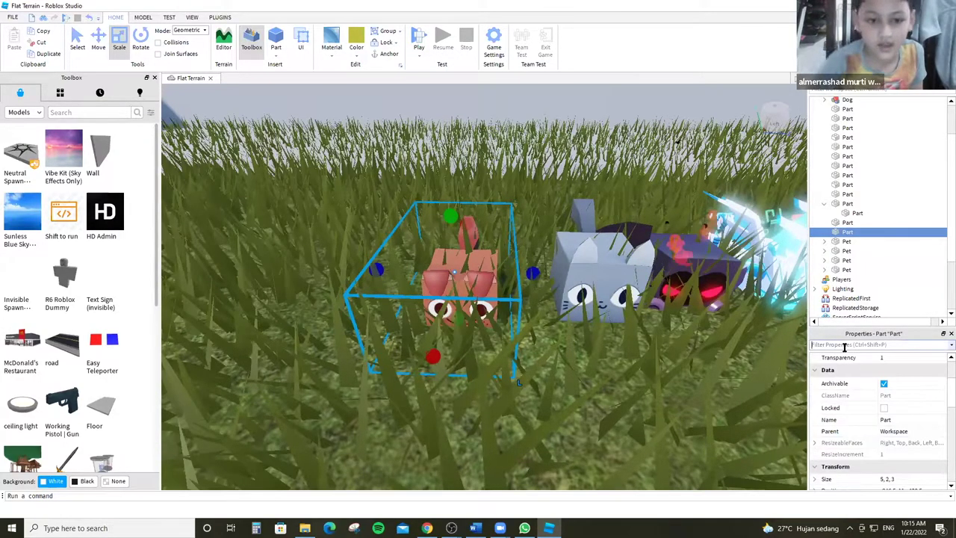
text(par)
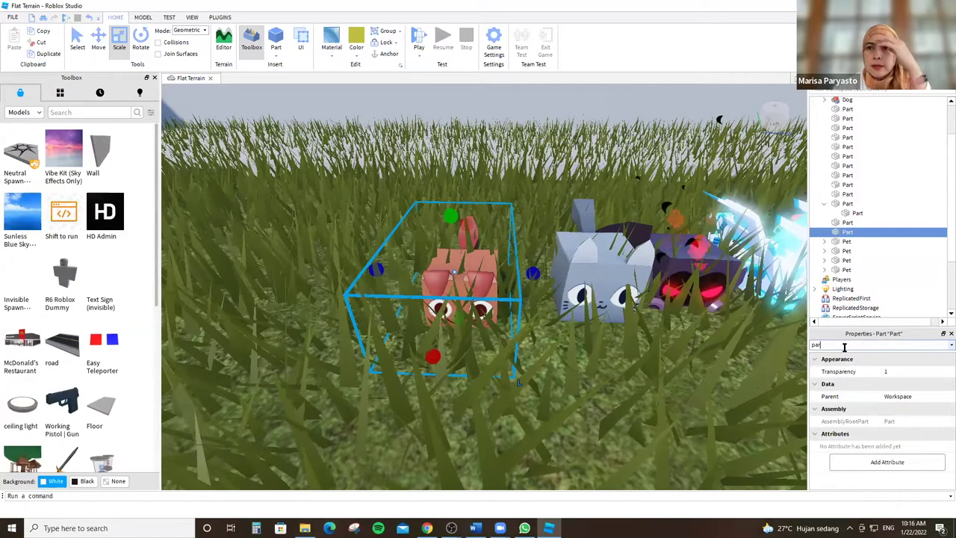
key(BackSpace)
key(BackSpace)
key(BackSpace)
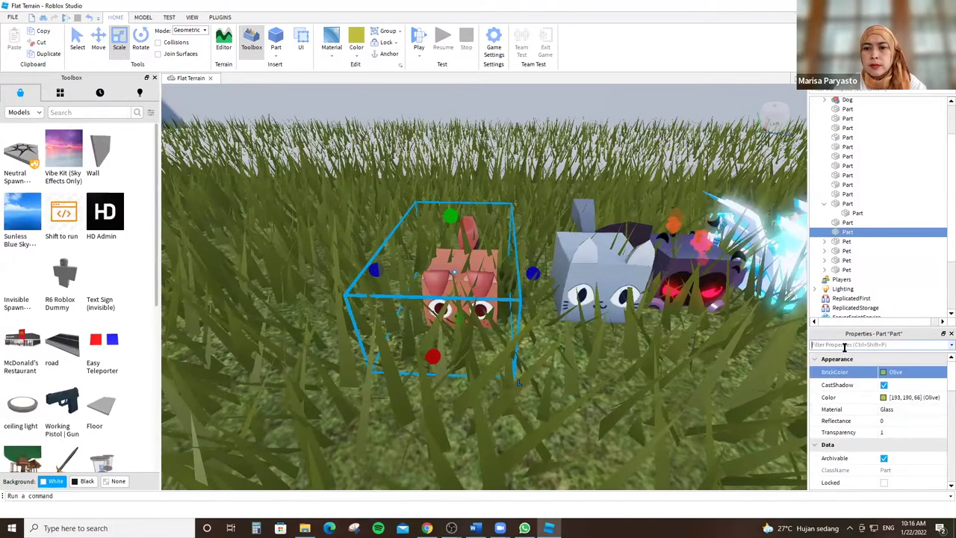
text(su)
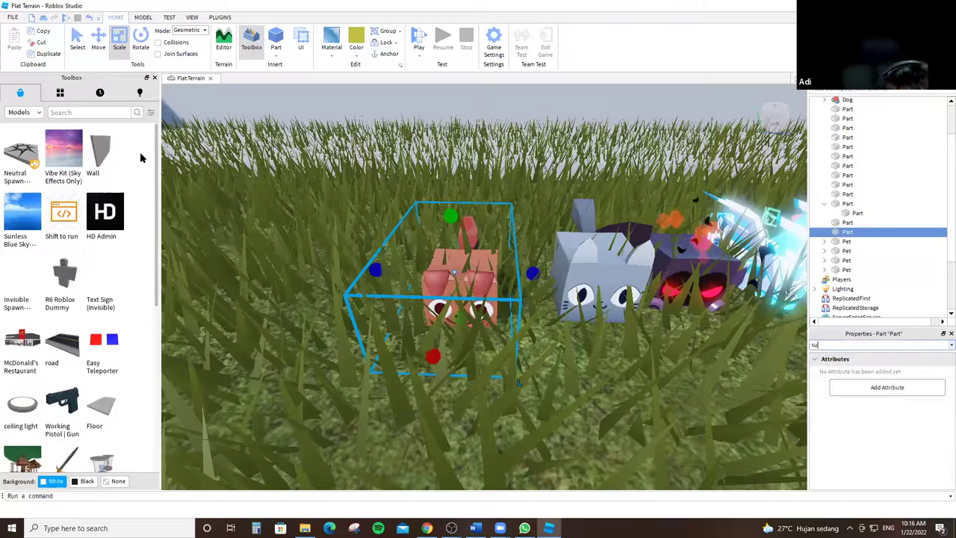
key(BackSpace)
key(BackSpace)
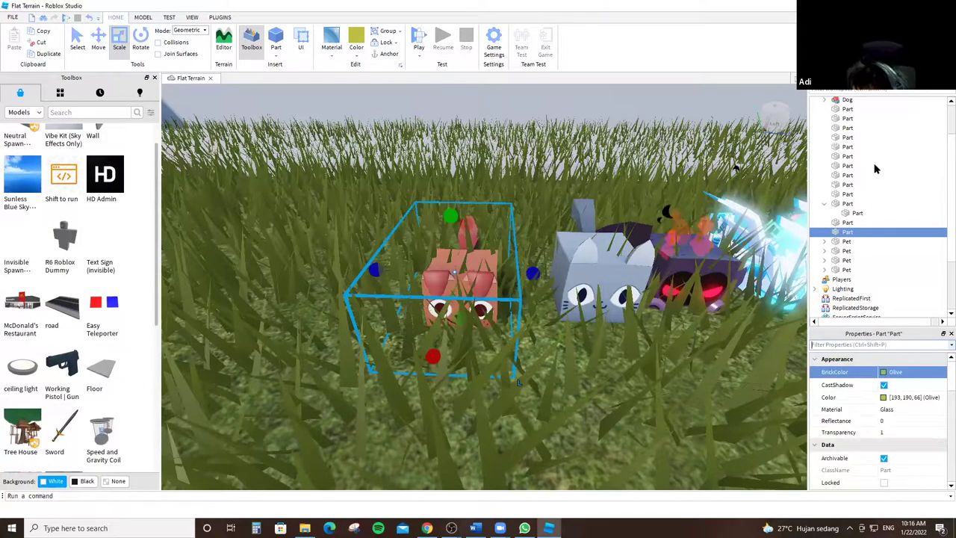
Examine the glass block's full property list from Appearance through Assembly for surface settings.
scroll(845, 244, down, 2)
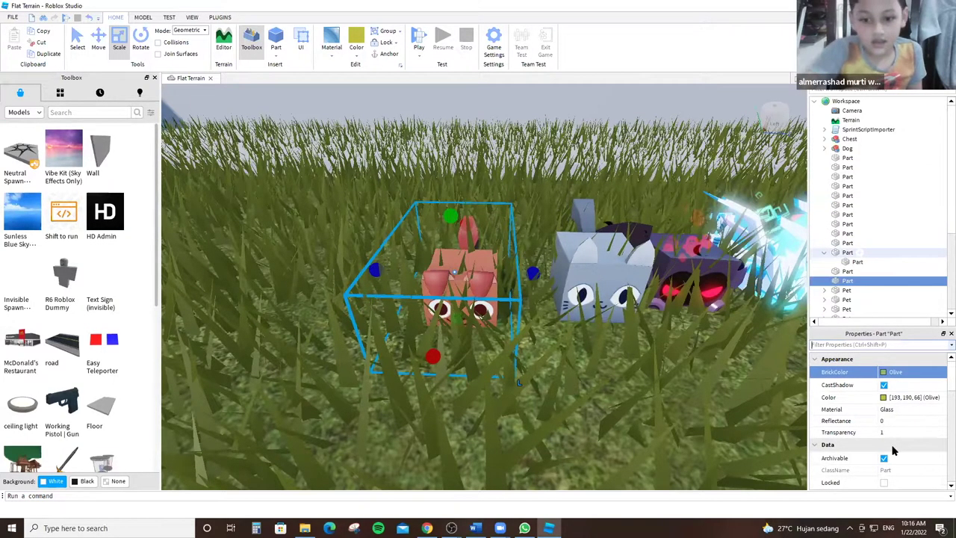
scroll(914, 421, down, 2)
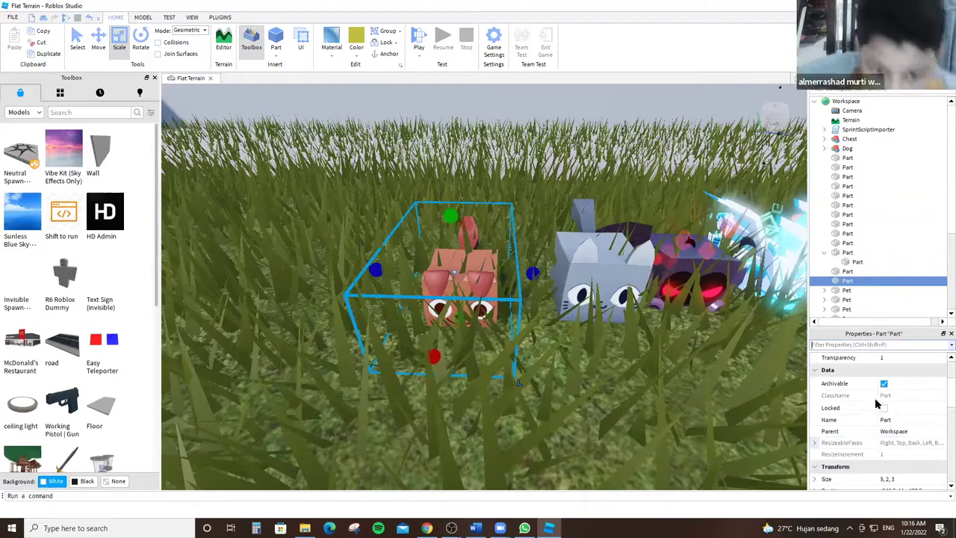
scroll(874, 400, up, 2)
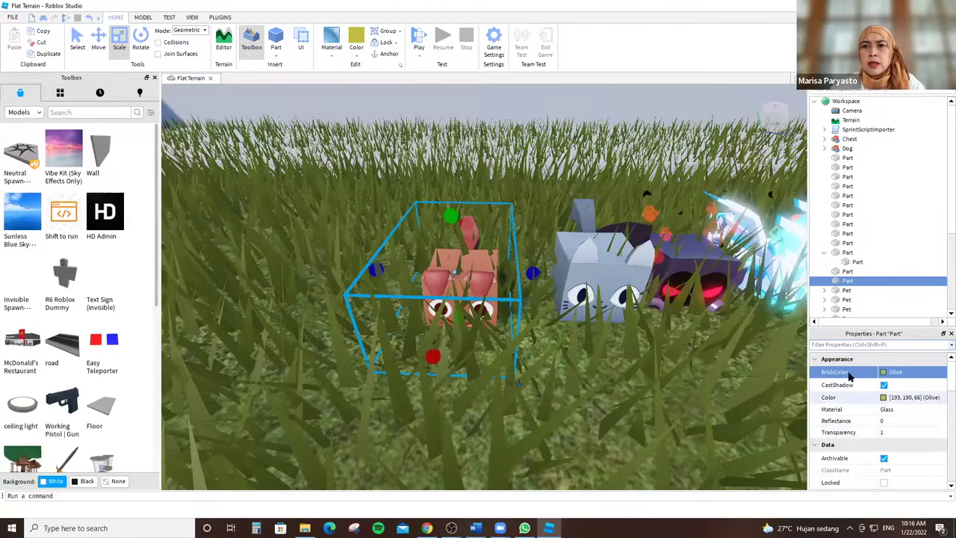
scroll(848, 400, down, 1)
scroll(866, 357, down, 1)
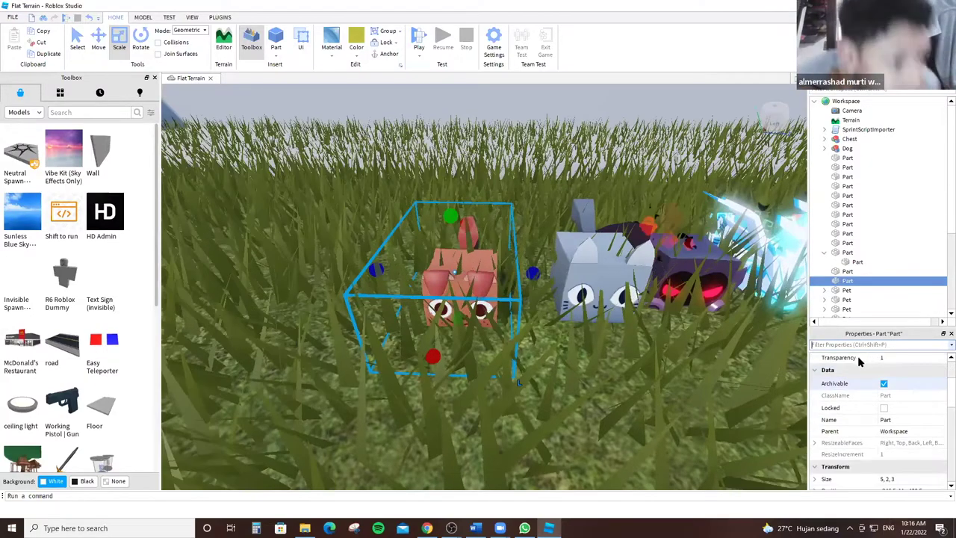
scroll(836, 366, down, 1)
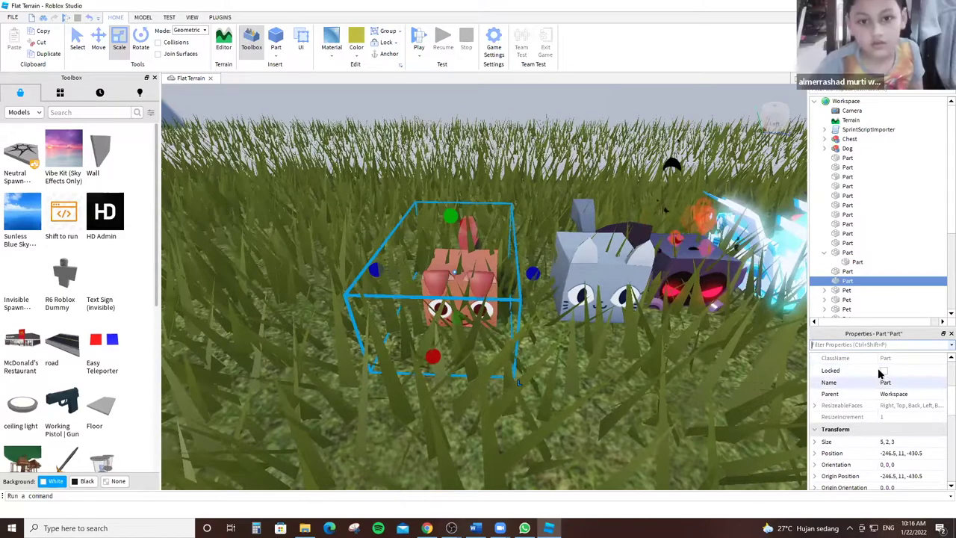
scroll(879, 374, down, 3)
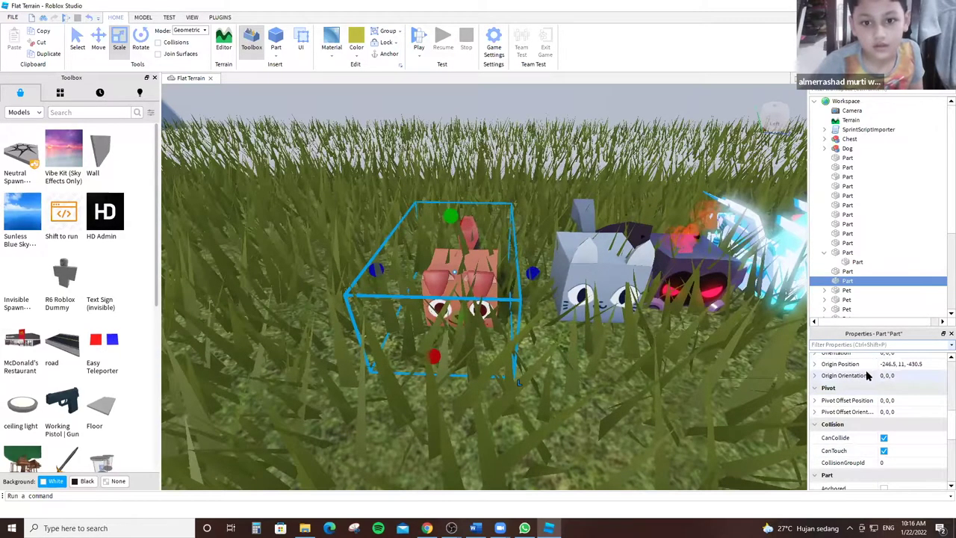
scroll(841, 361, down, 2)
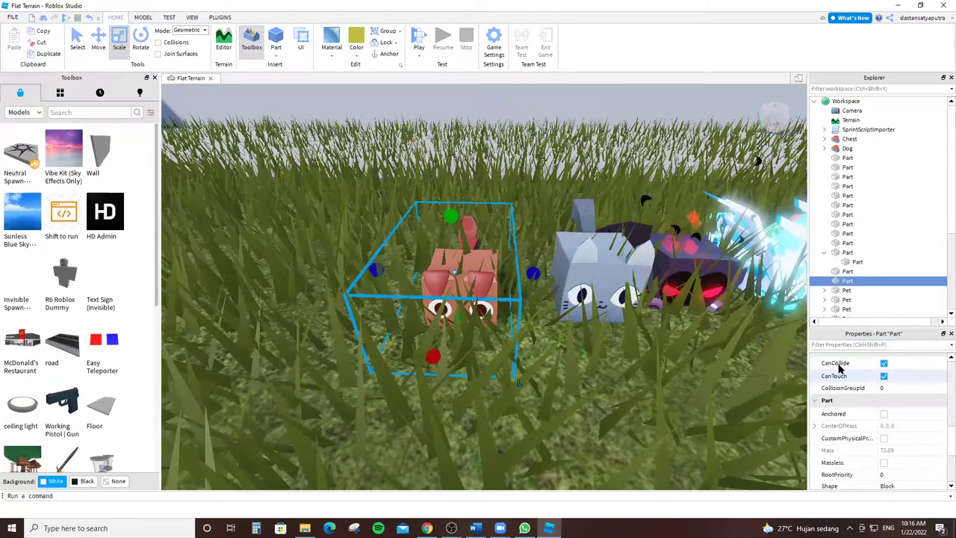
scroll(884, 420, down, 1)
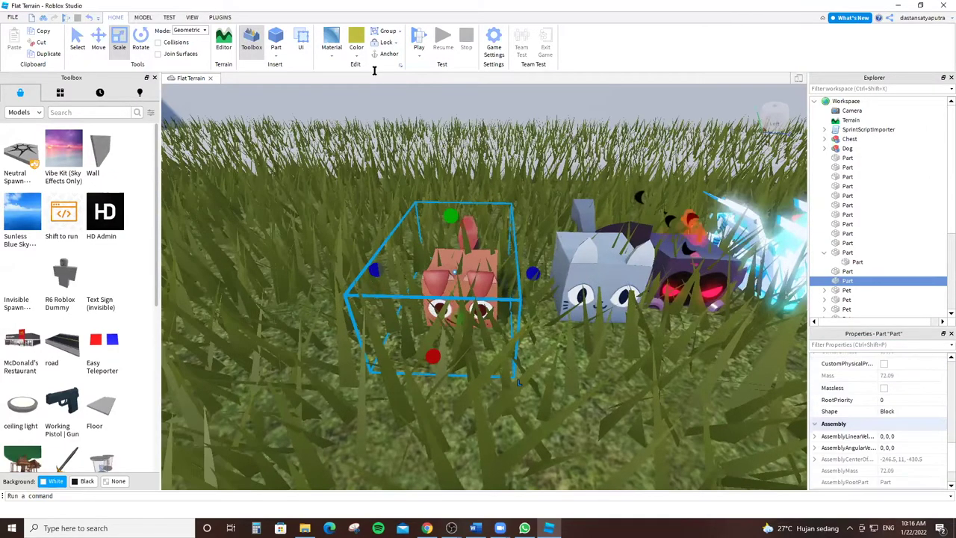
Search YouTube in Chrome for "how to make a pet simulator game in roblox studio" and open the Part 1 Pet Simulator X tutorial.
text(ow to make a )
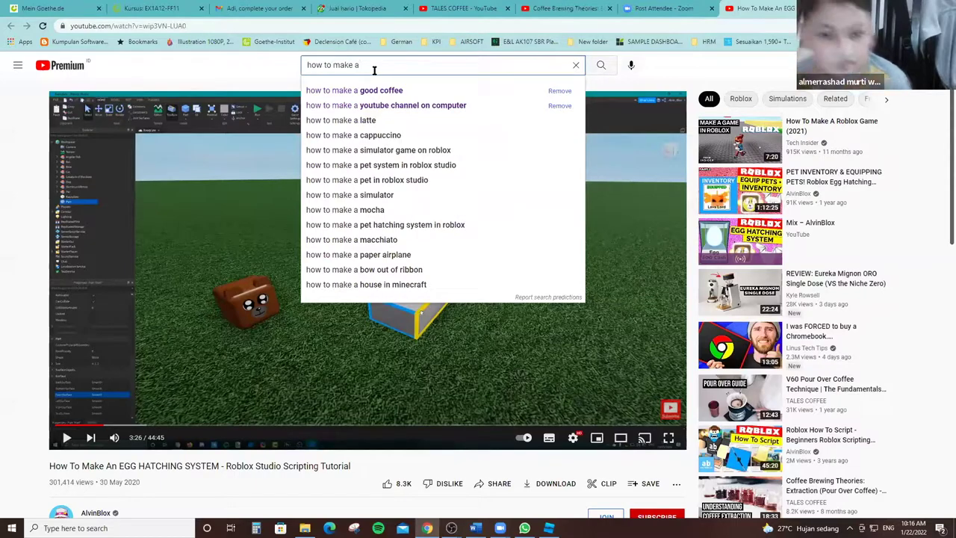
text(pet simu)
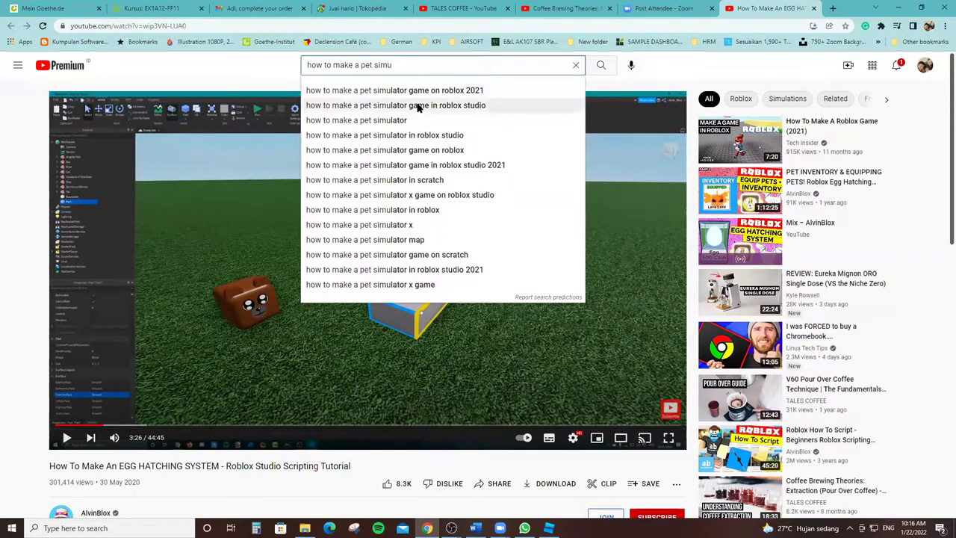
click(394, 105)
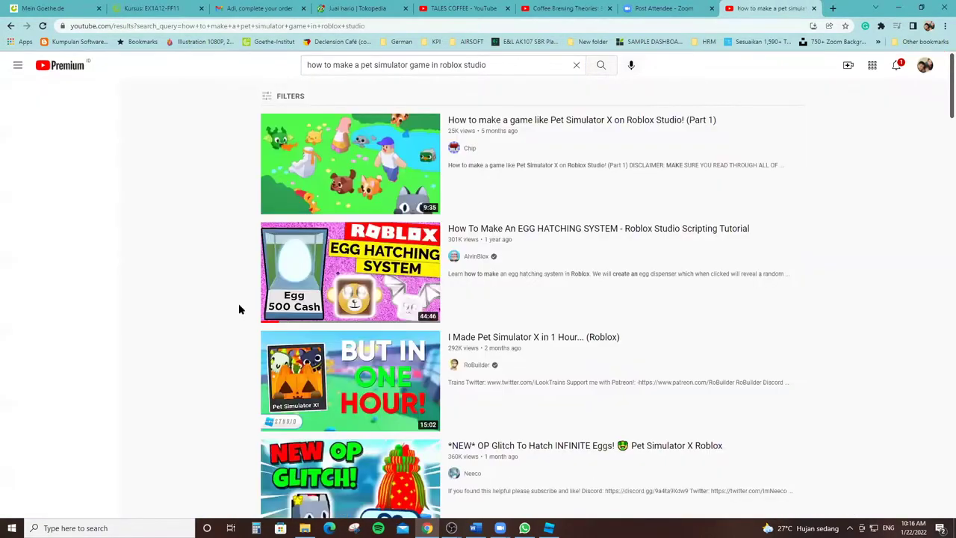
mouse_move(331, 172)
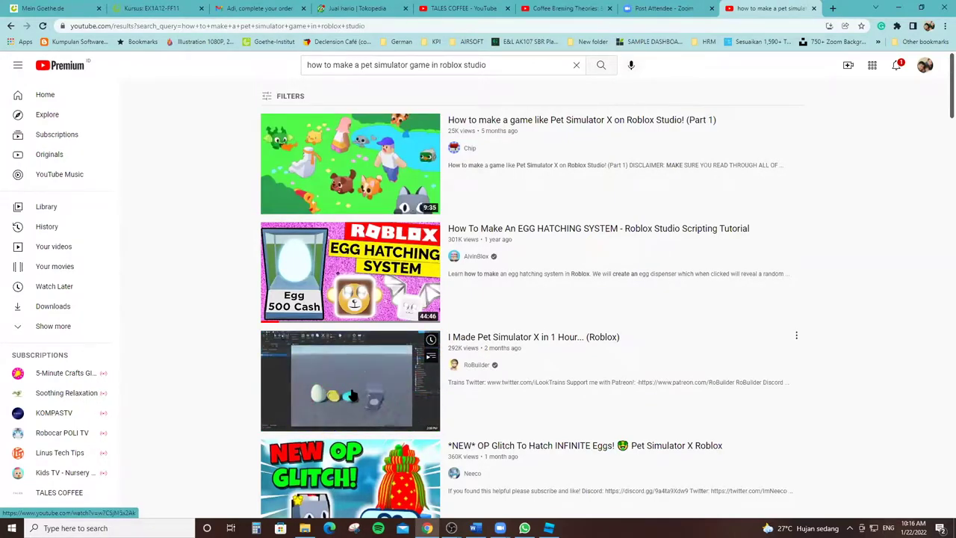
click(340, 174)
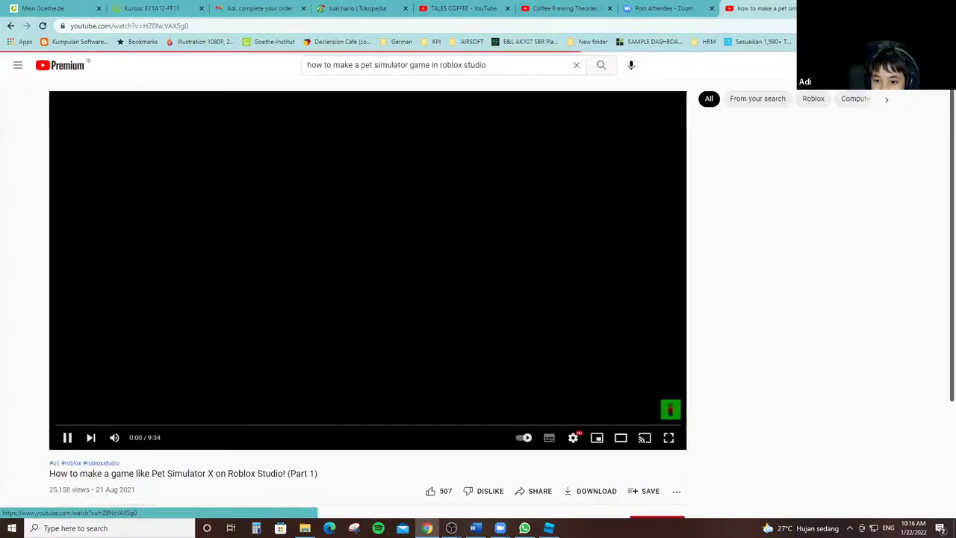
Skim the tutorial's opening to the Leaderstats script and replay how the script is added inside ServerScriptService.
key(Right)
key(Right)
key(Right)
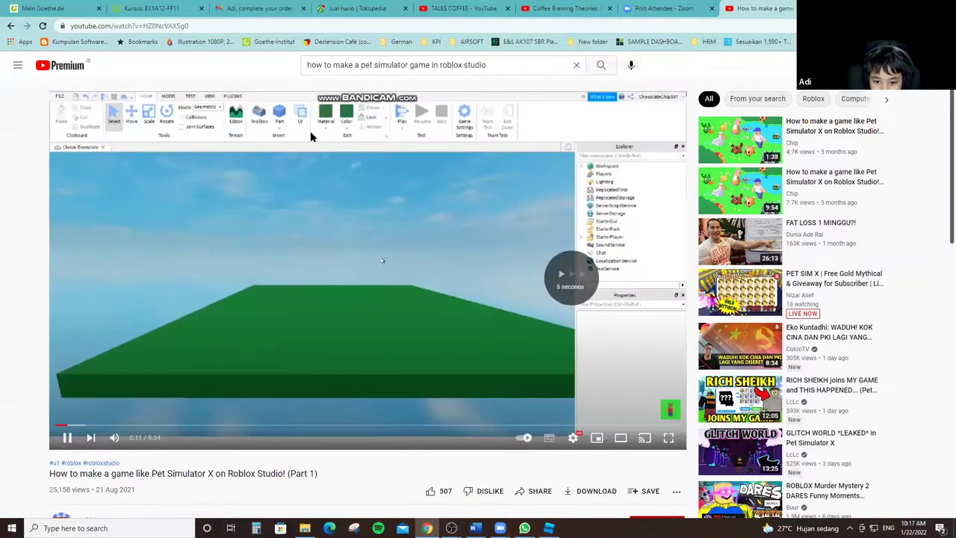
key(Right)
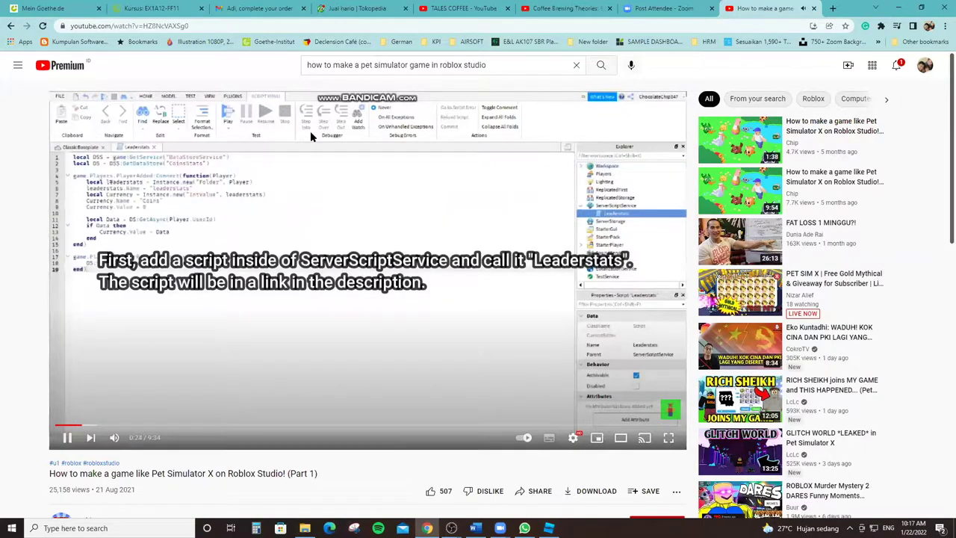
key(Left)
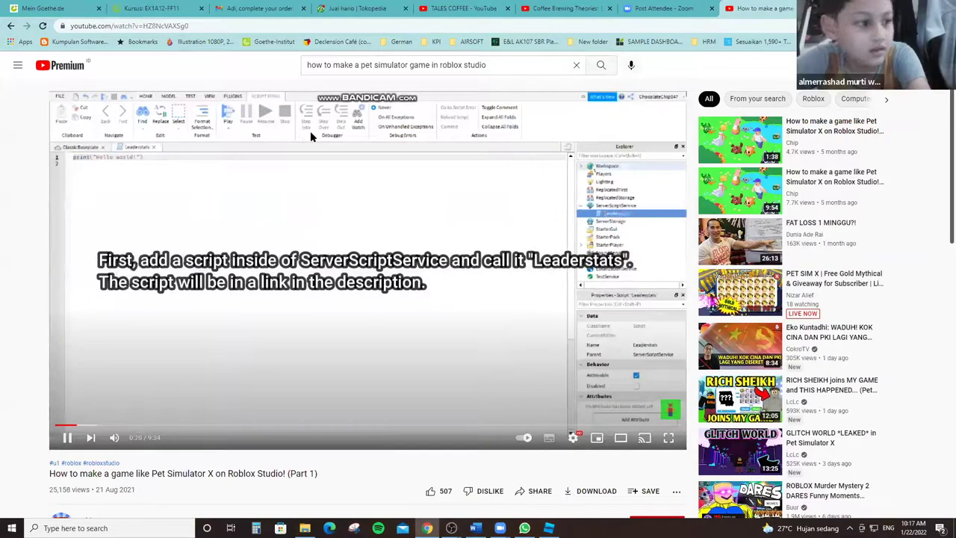
key(Left)
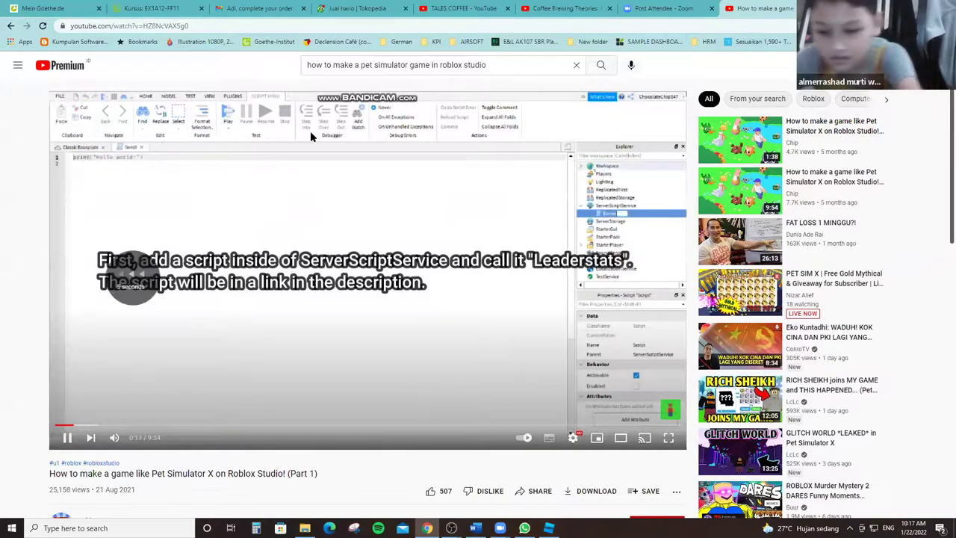
key(Left)
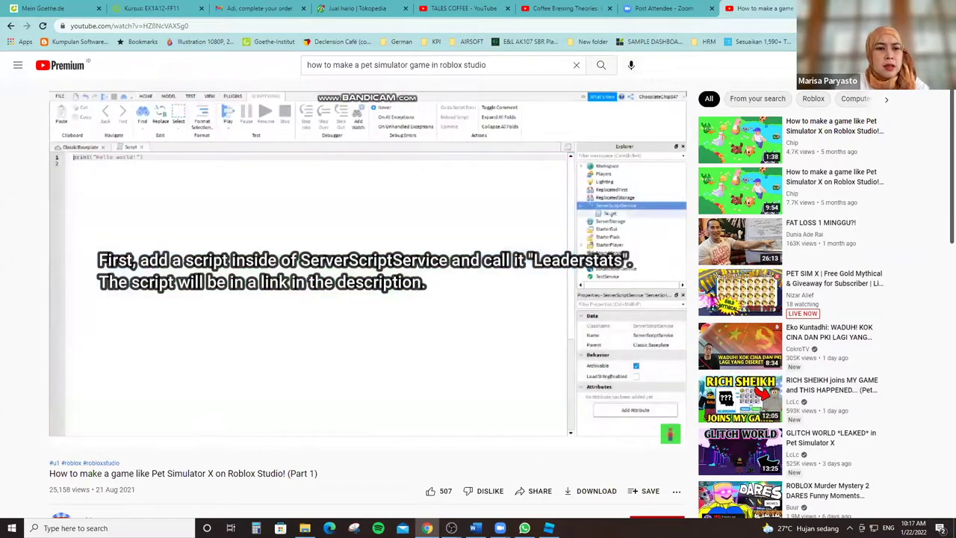
Skip ahead through the Leaderstats code to the playtest that edits the player's Coins value around 0:59.
key(Right)
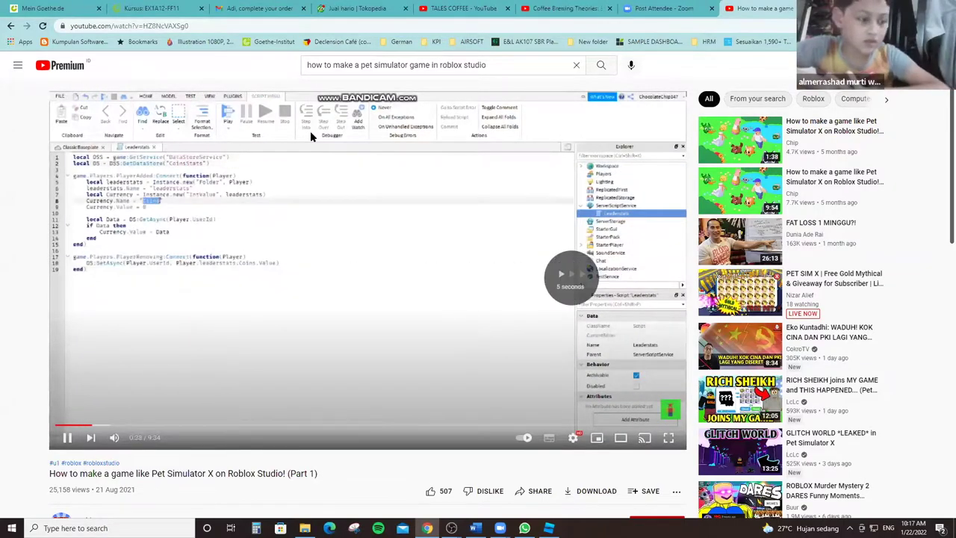
key(Right)
key(Right)
key(Right)
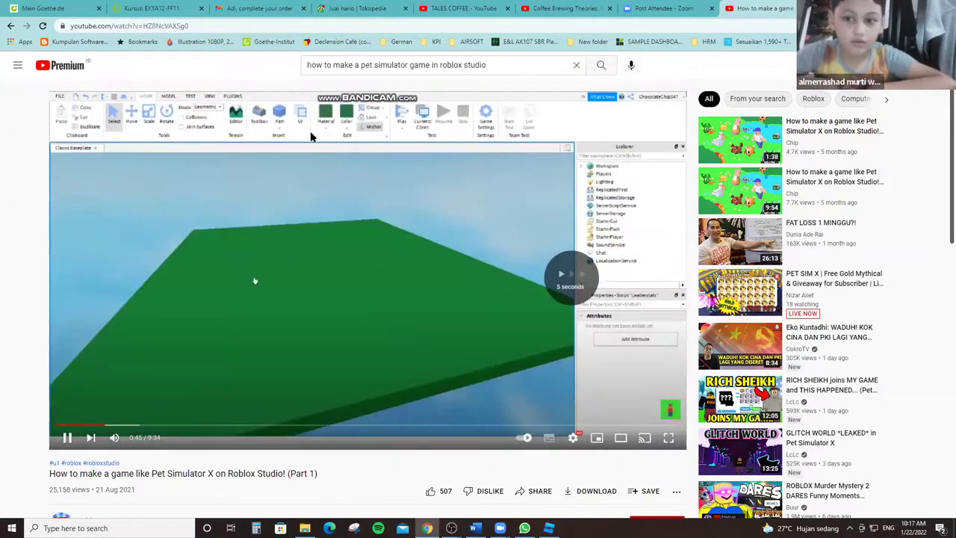
key(Right)
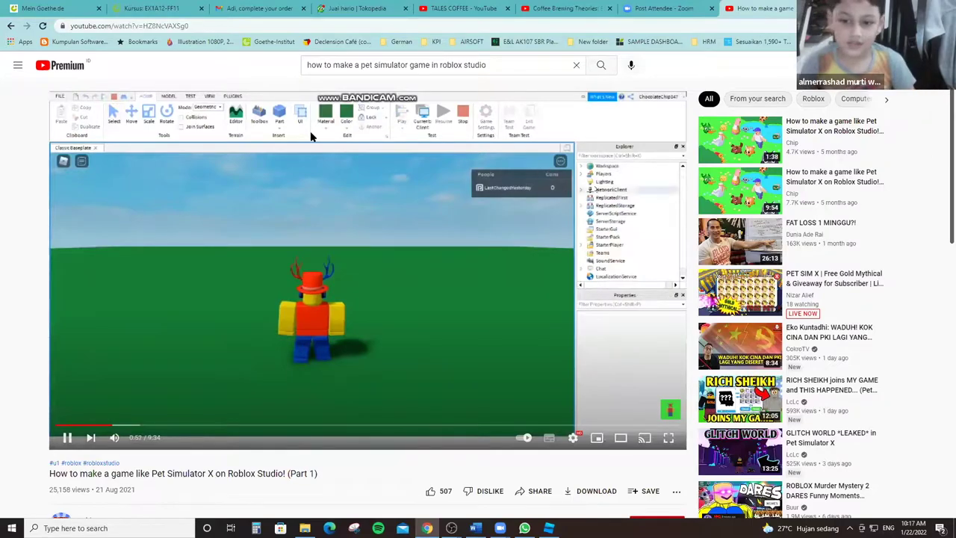
key(Right)
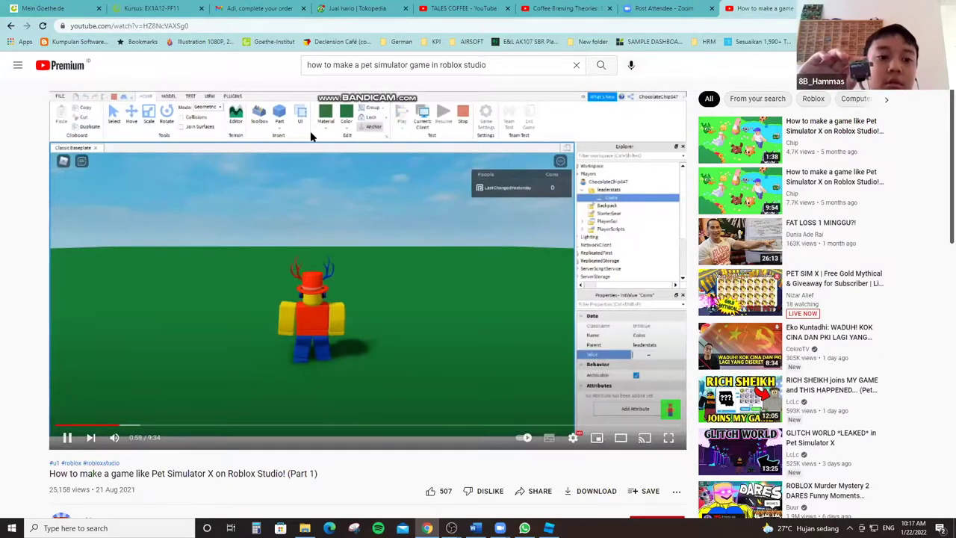
Rewind the tutorial to 0:12 before the script is added, pause it, and return to Roblox Studio.
key(Left)
key(Left)
key(Left)
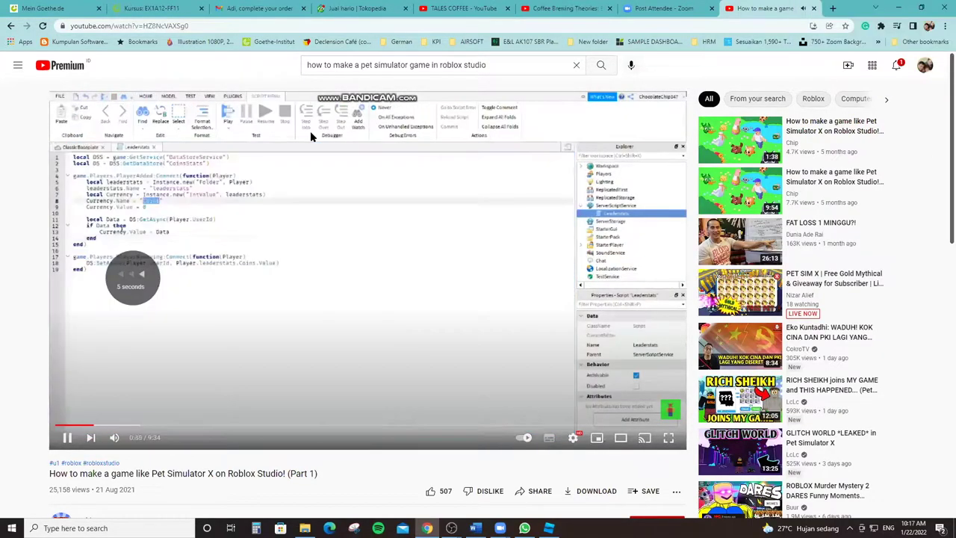
key(Left)
key(Left)
key(Left)
key(Left)
key(Left)
key(Left)
key(Left)
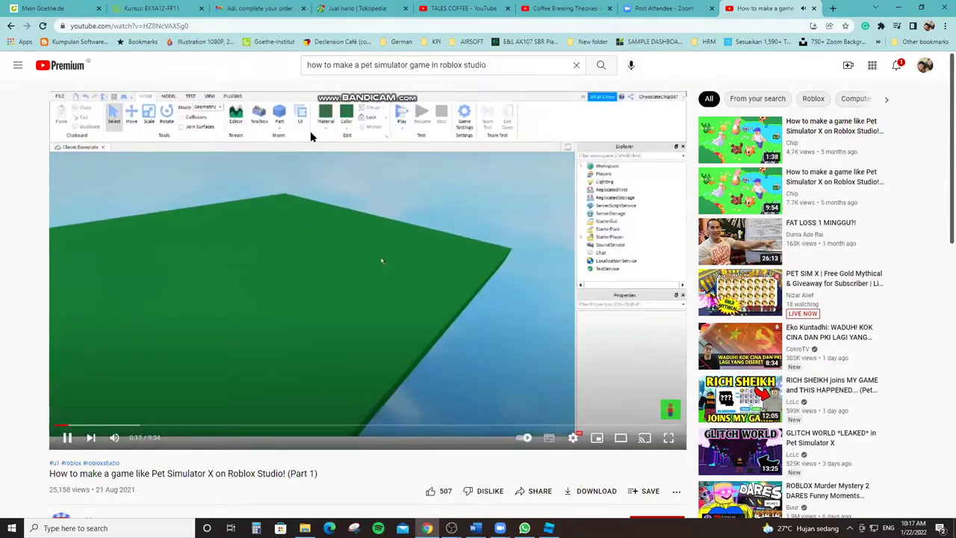
key(space)
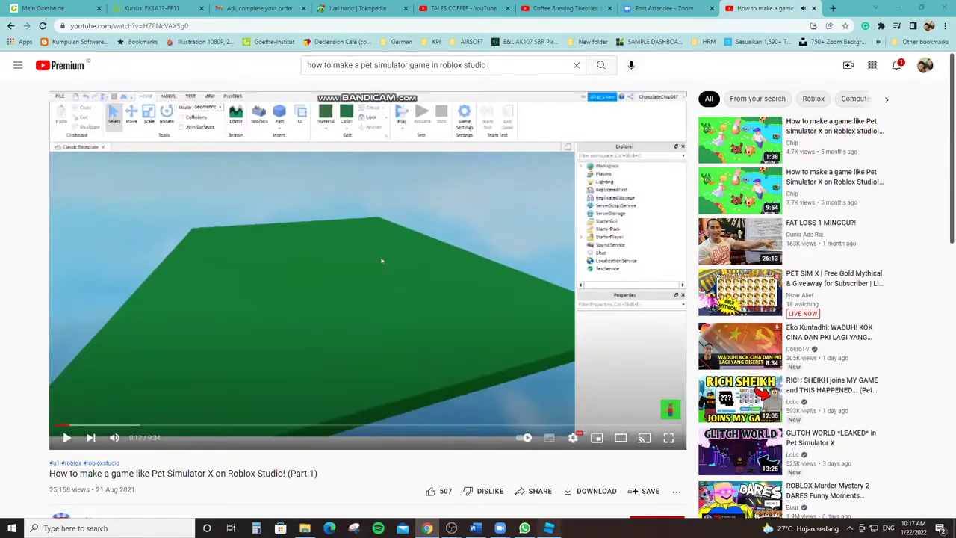
key(alt+Tab)
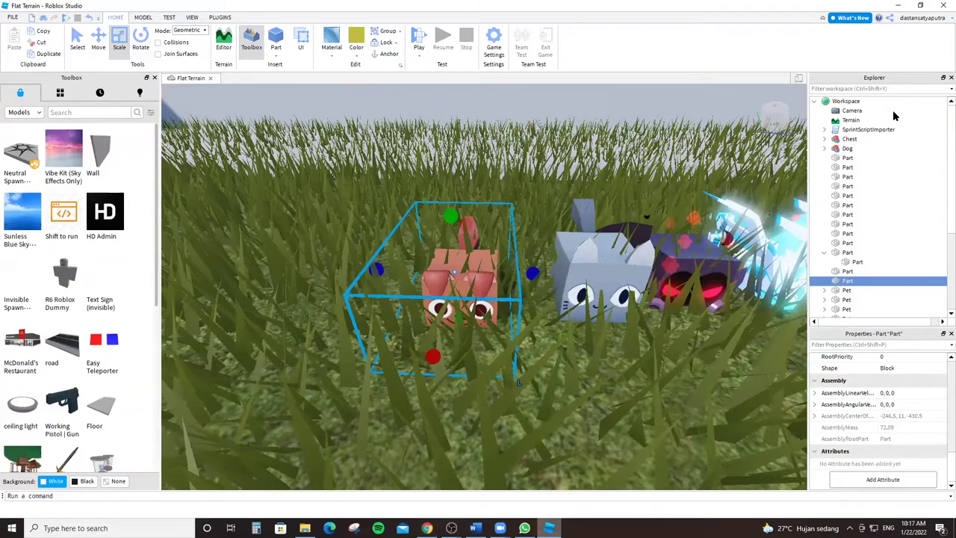
Select ServerScriptService in the game hierarchy, and rename the ServerStorage service below it as "leaderoard".
scroll(886, 239, down, 3)
click(886, 236)
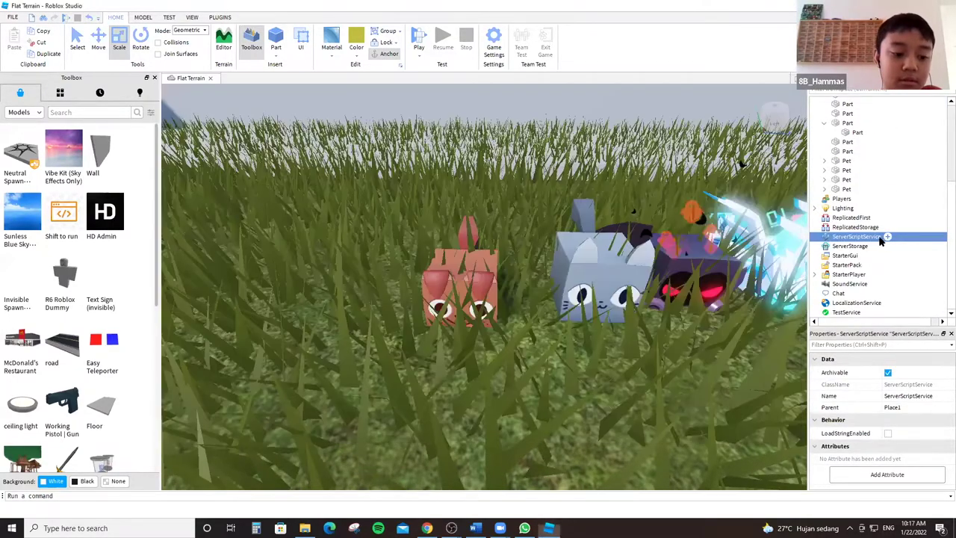
click(886, 237)
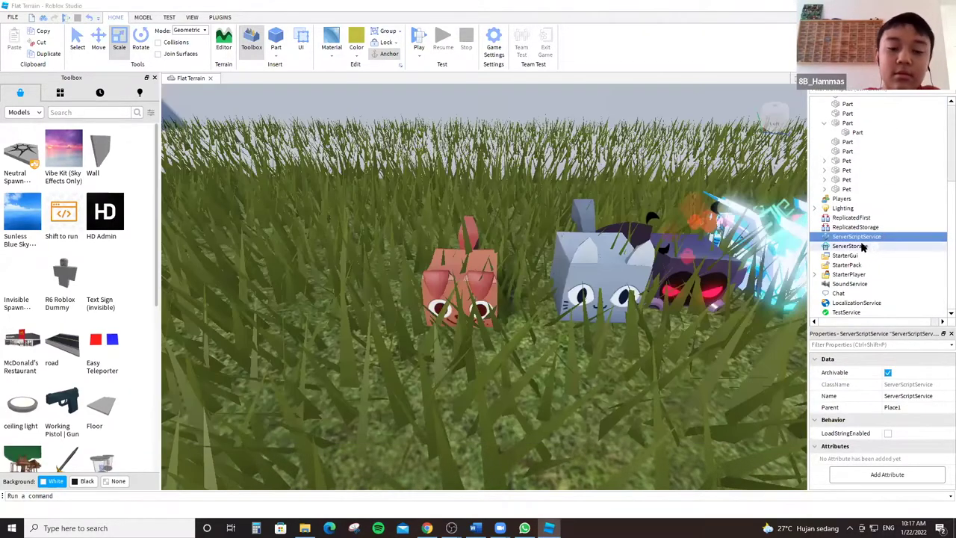
click(870, 247)
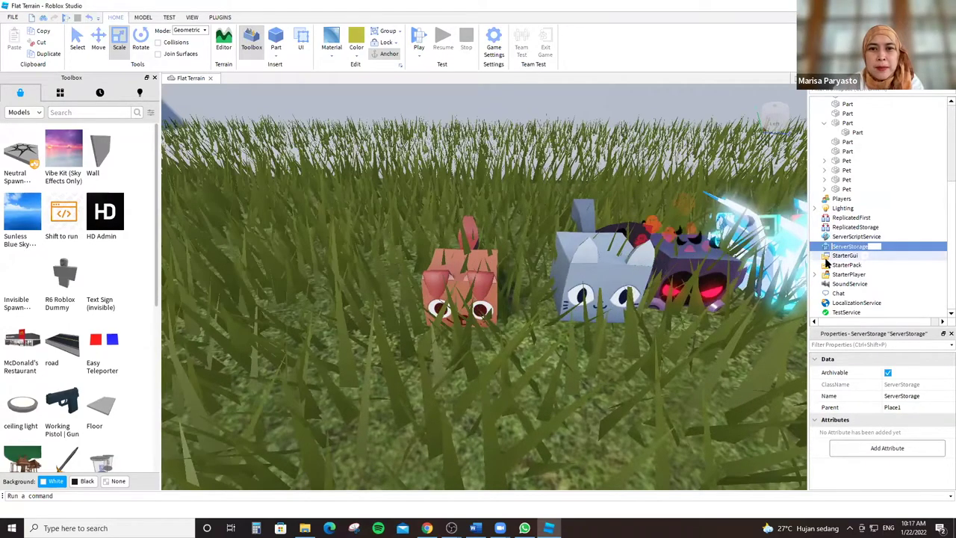
key(BackSpace)
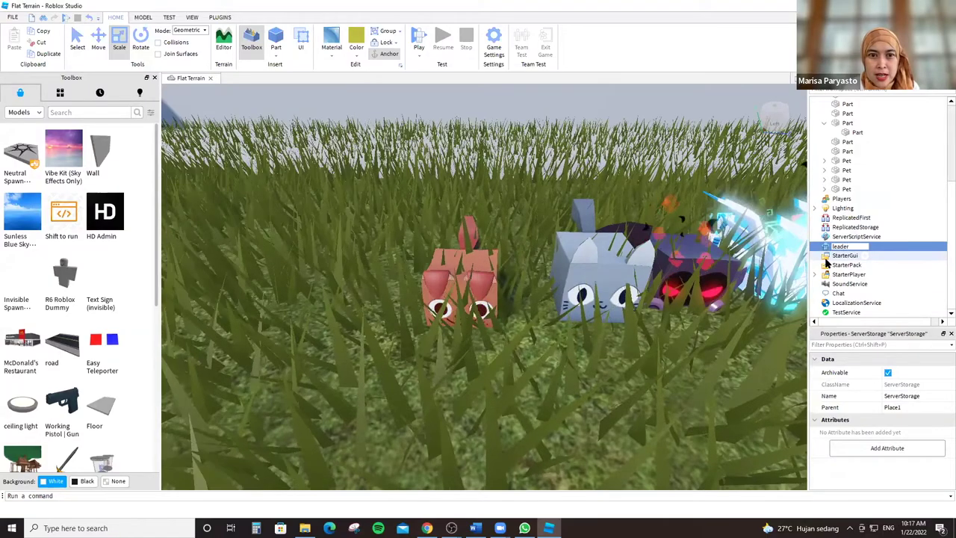
text(leaderboard)
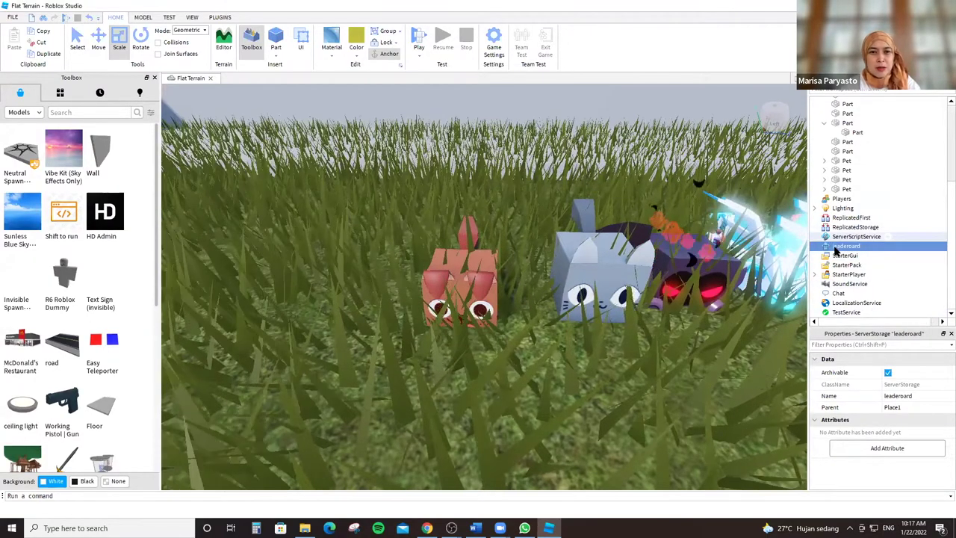
key(Return)
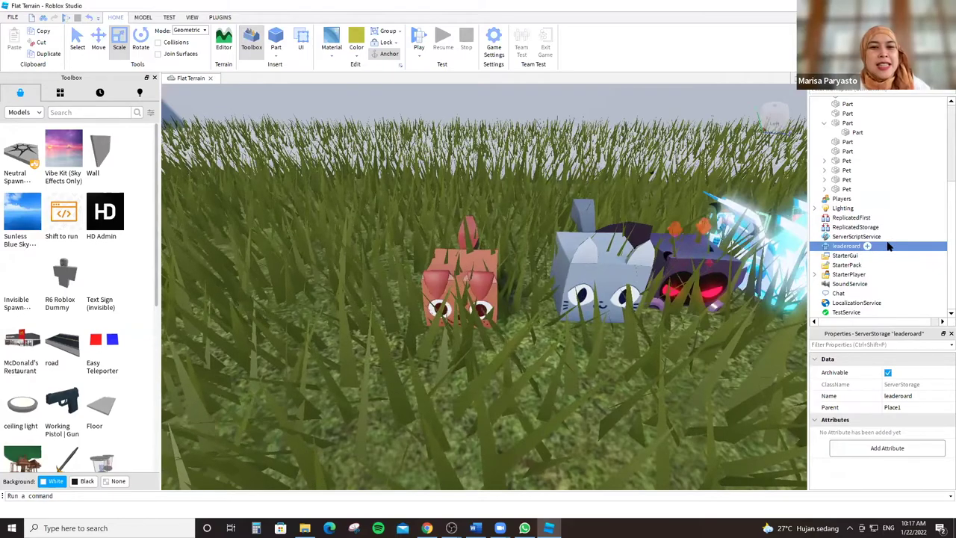
double_click(835, 247)
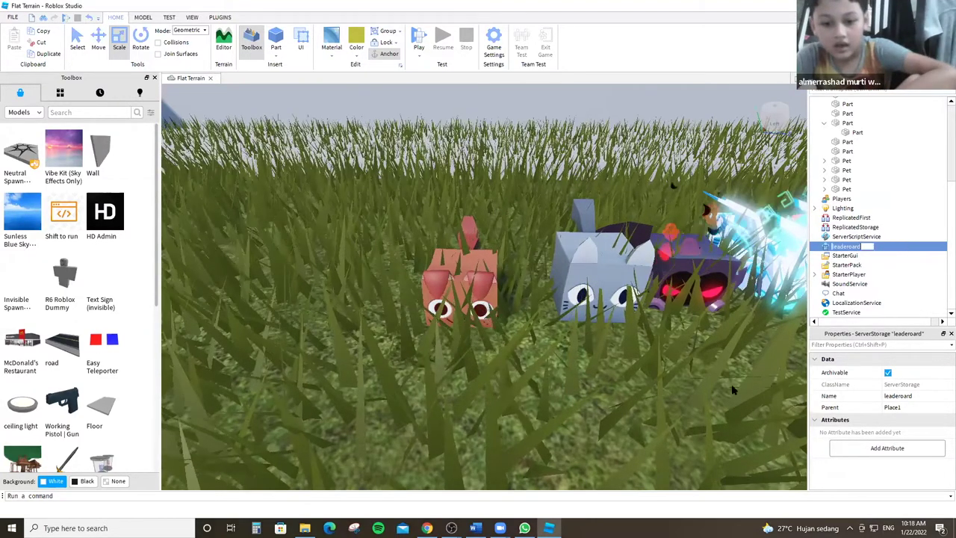
key(Escape)
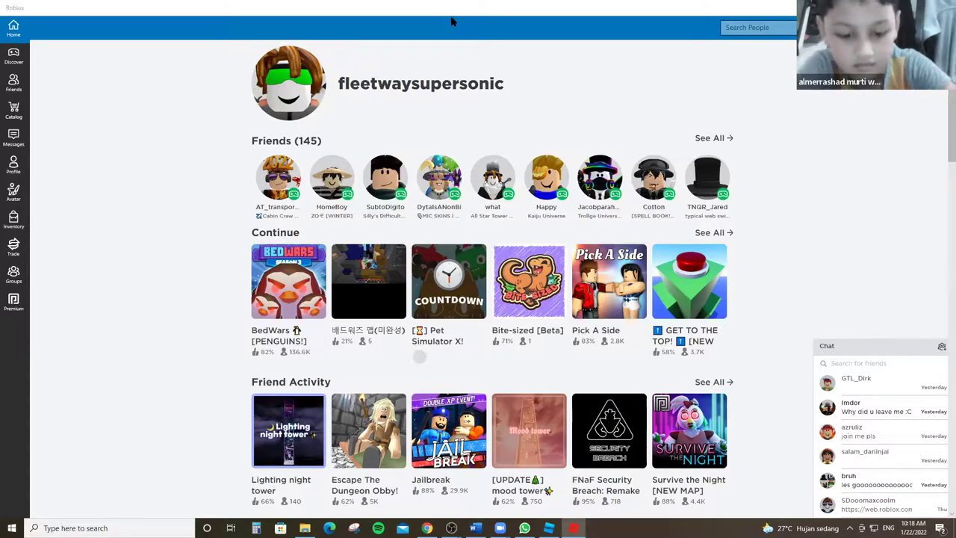
Switch to the Roblox app and search people for the first player's username.
click(745, 27)
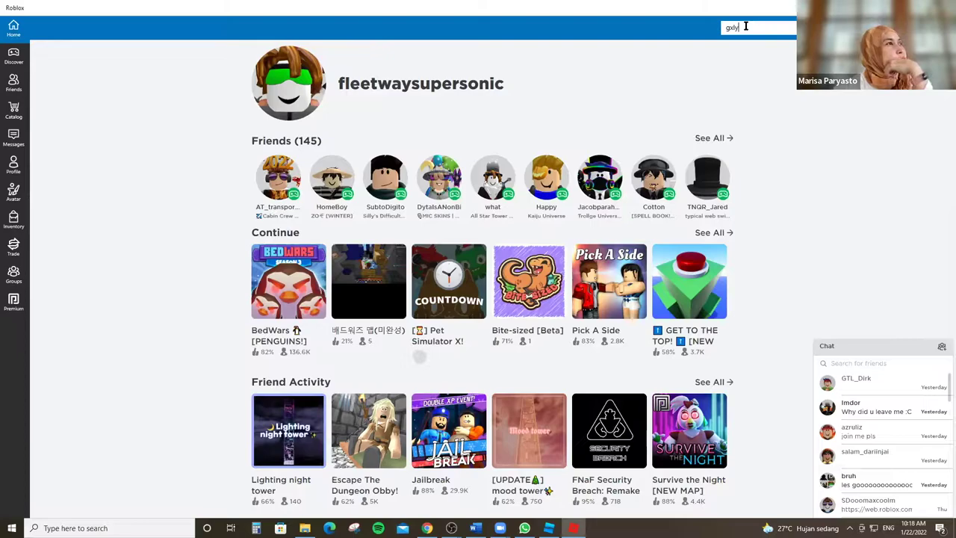
text(gxlymoo)
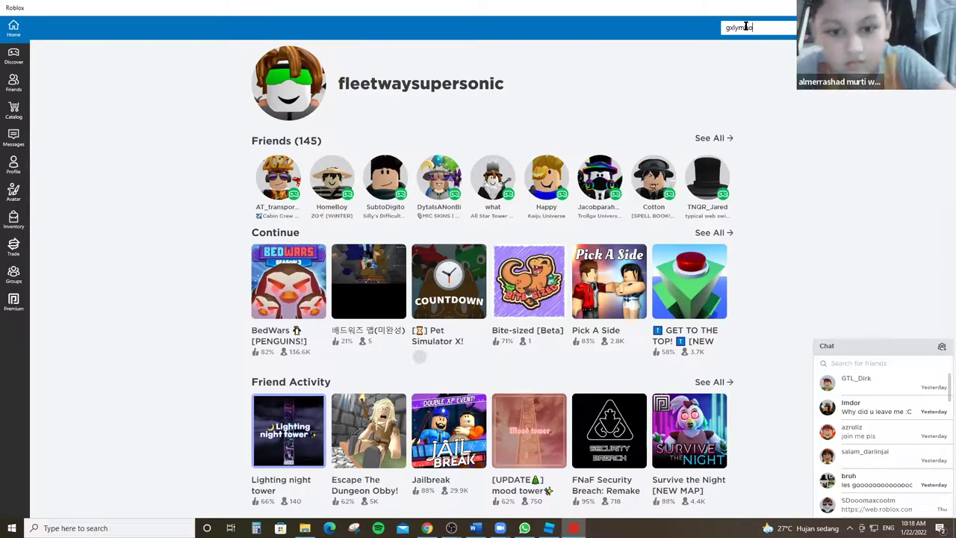
text(m)
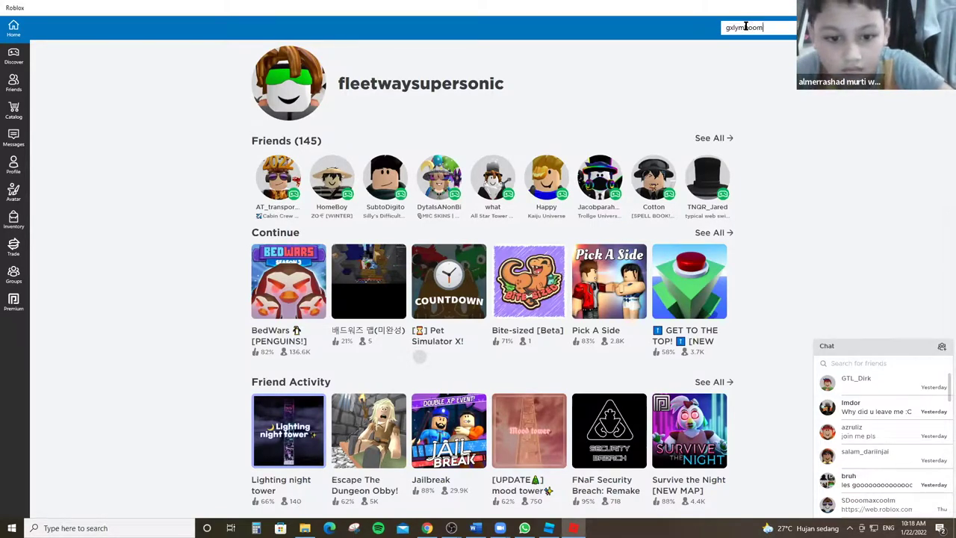
text(s)
key(Return)
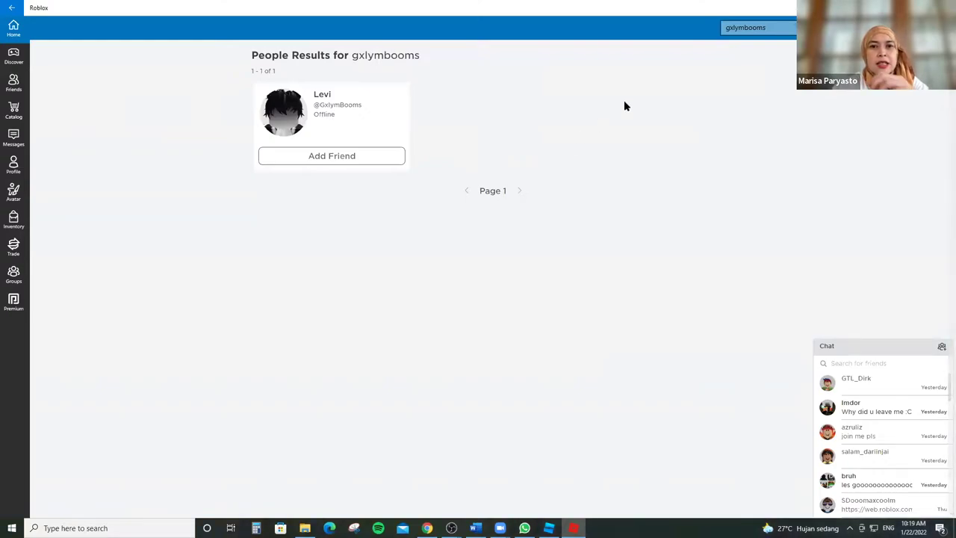
Search people for the second player's username and add the found player as a friend.
key(BackSpace)
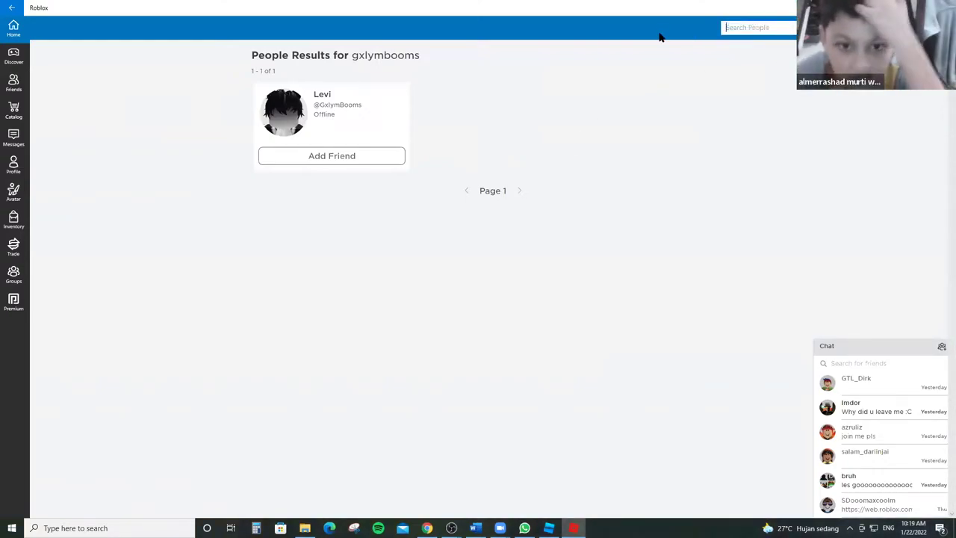
text(almer)
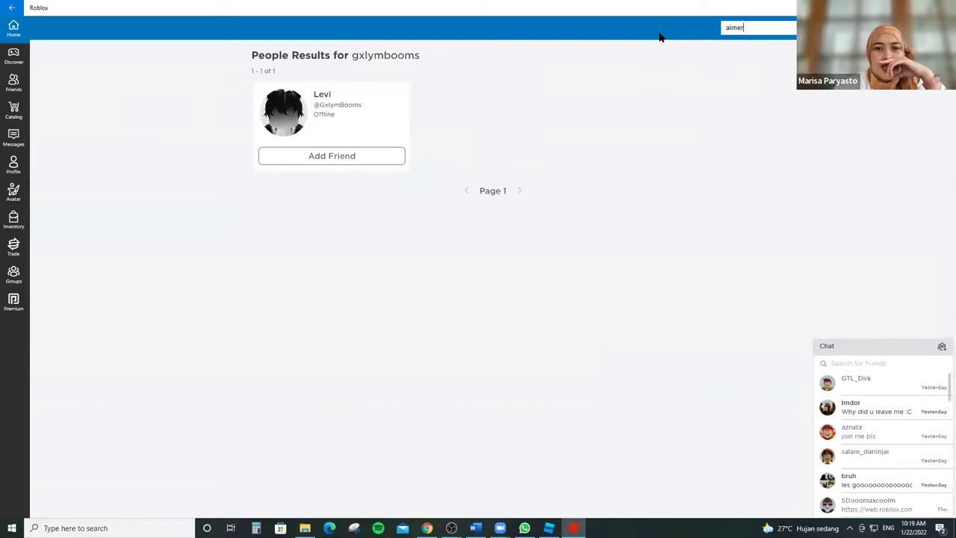
text(291210)
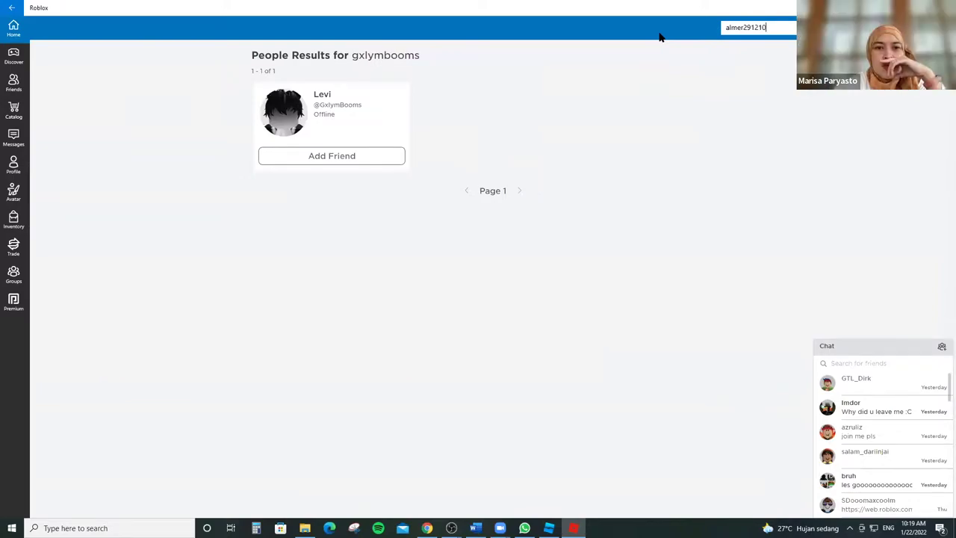
key(Return)
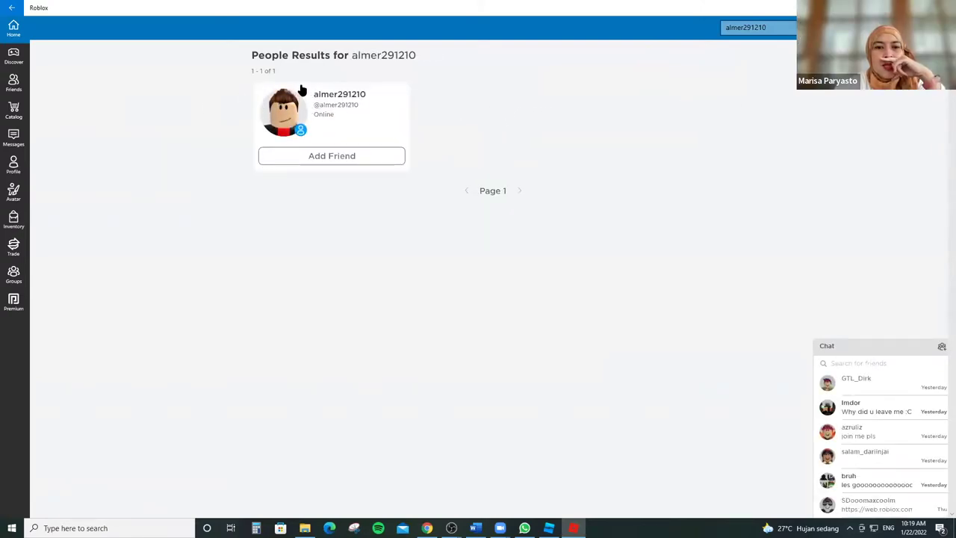
click(302, 155)
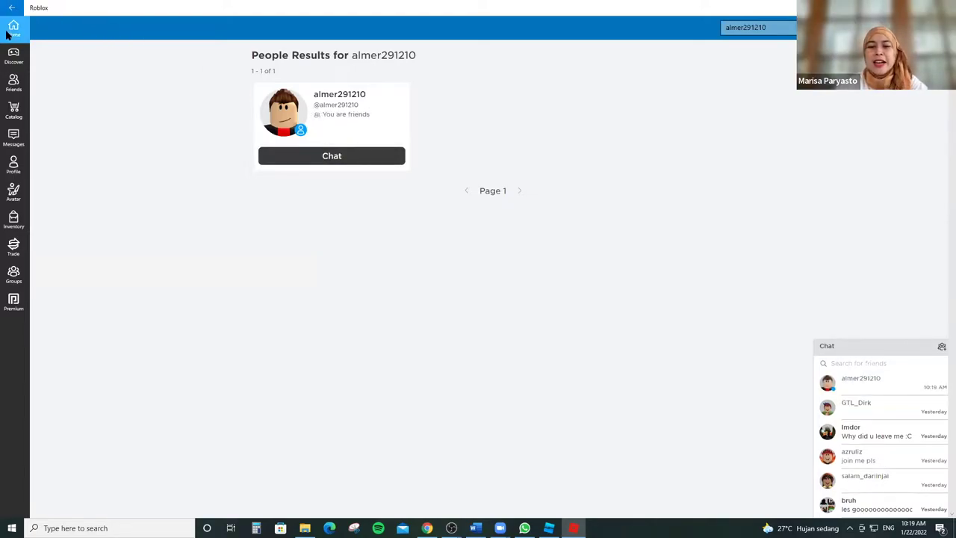
Open the Roblox home page.
click(12, 27)
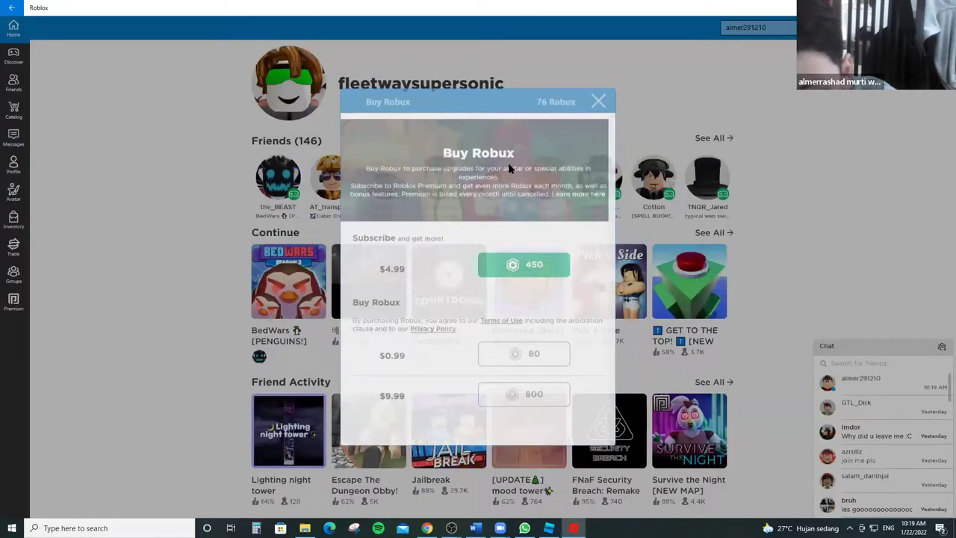
click(329, 110)
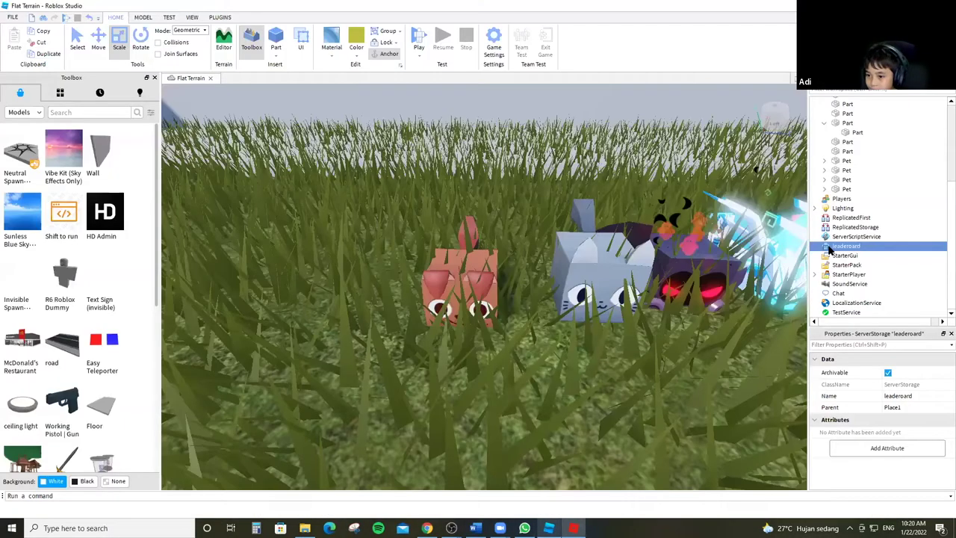
scroll(800, 265, down, 3)
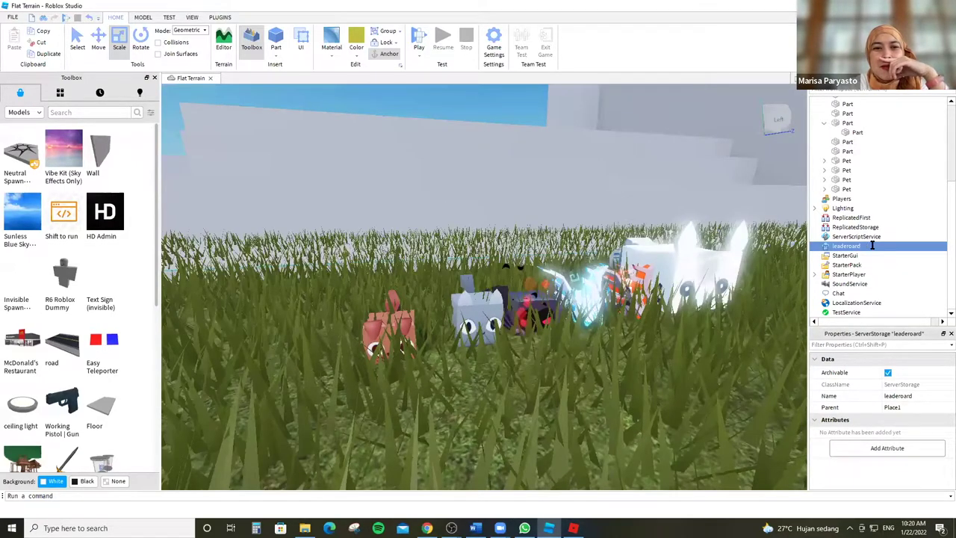
double_click(844, 246)
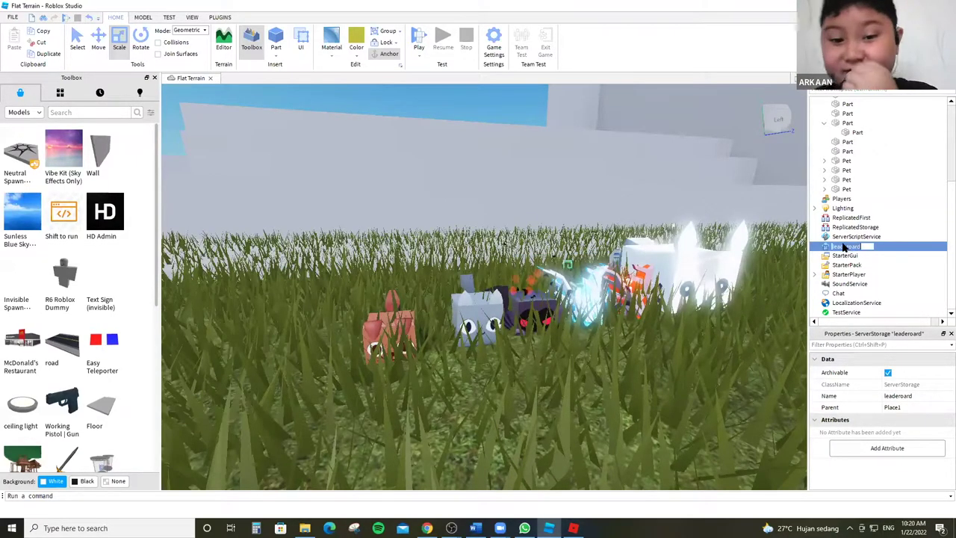
click(846, 249)
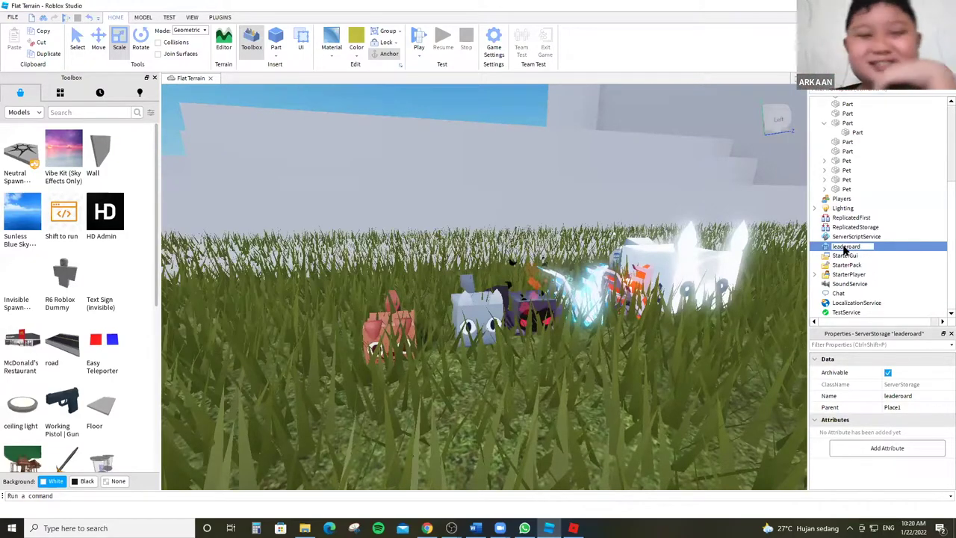
key(Return)
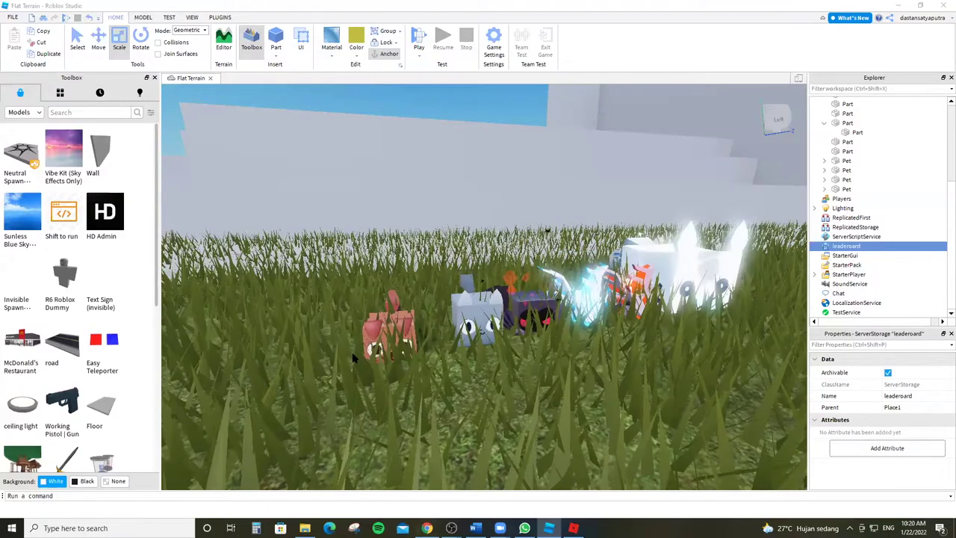
Play the tutorial to 0:16, where a script is added inside ServerScriptService, pause it, and return to Roblox Studio.
key(alt+Tab)
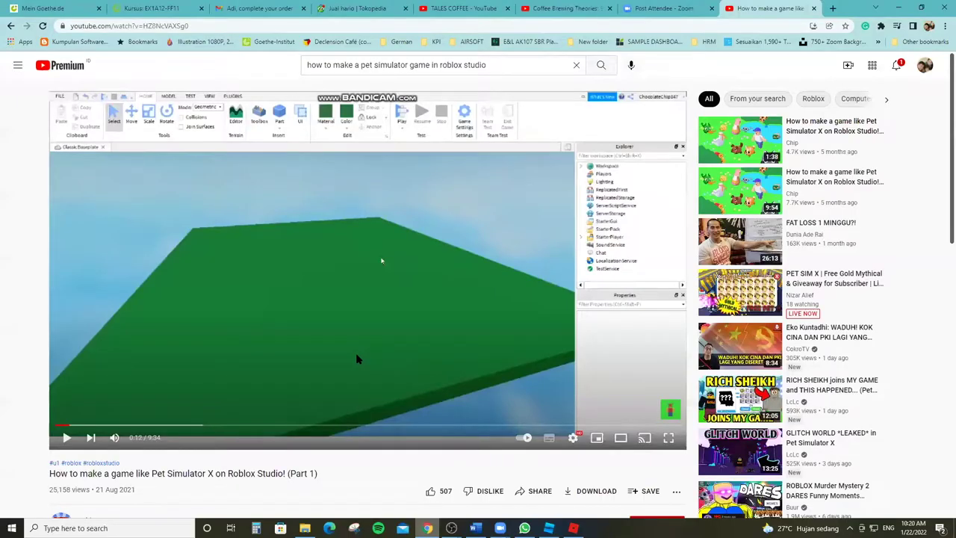
click(356, 354)
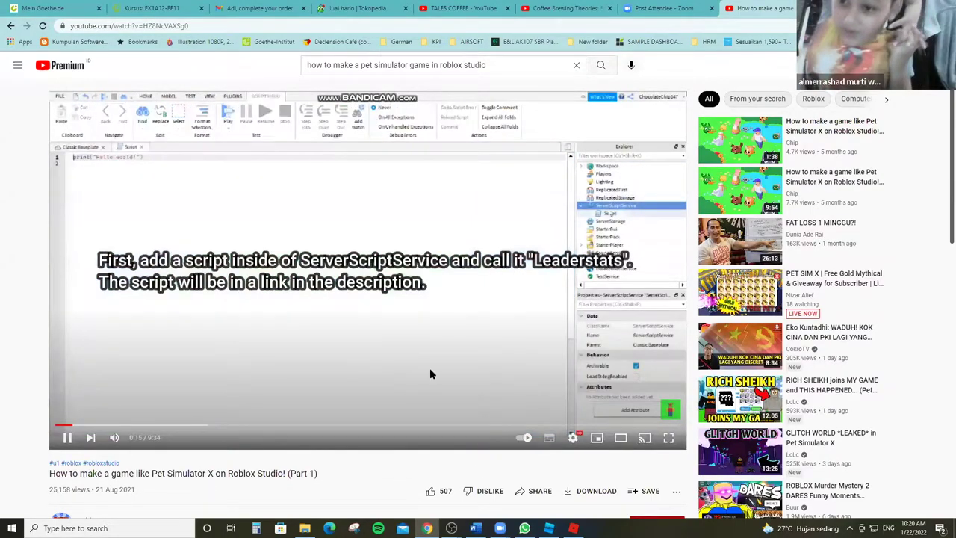
click(429, 368)
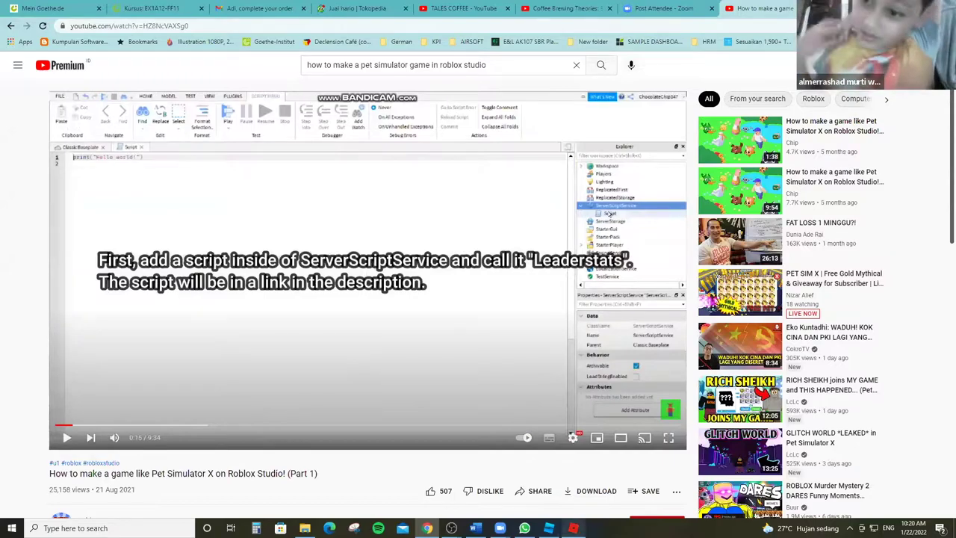
key(alt+Tab)
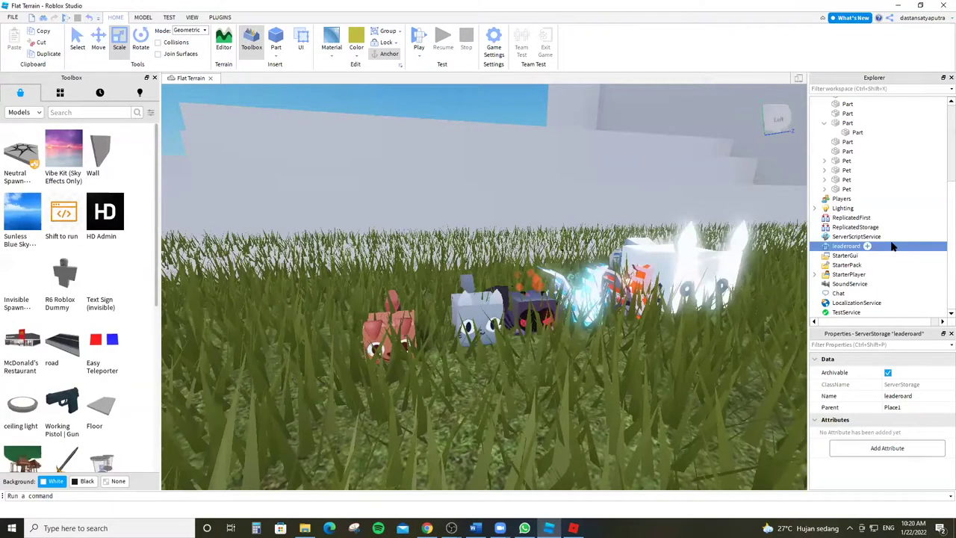
click(867, 246)
key(Escape)
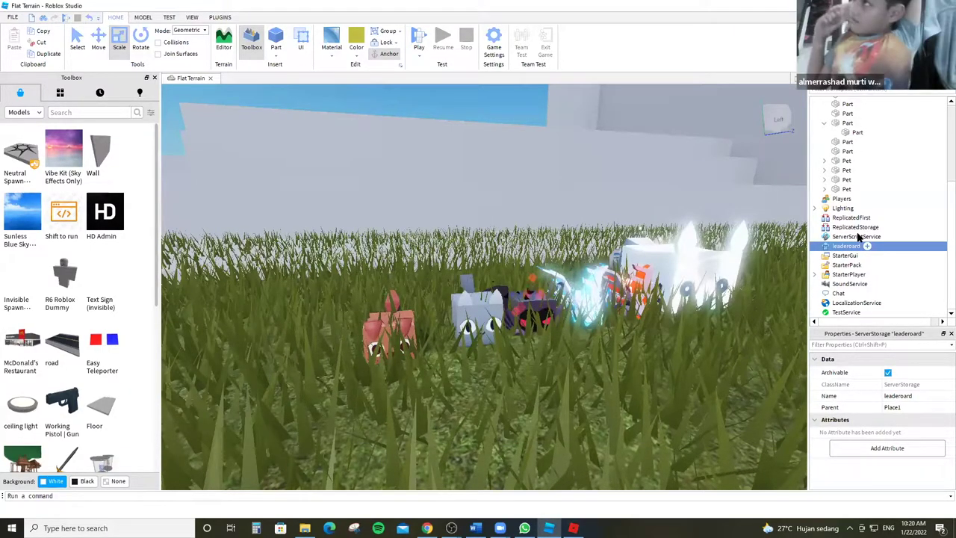
click(879, 237)
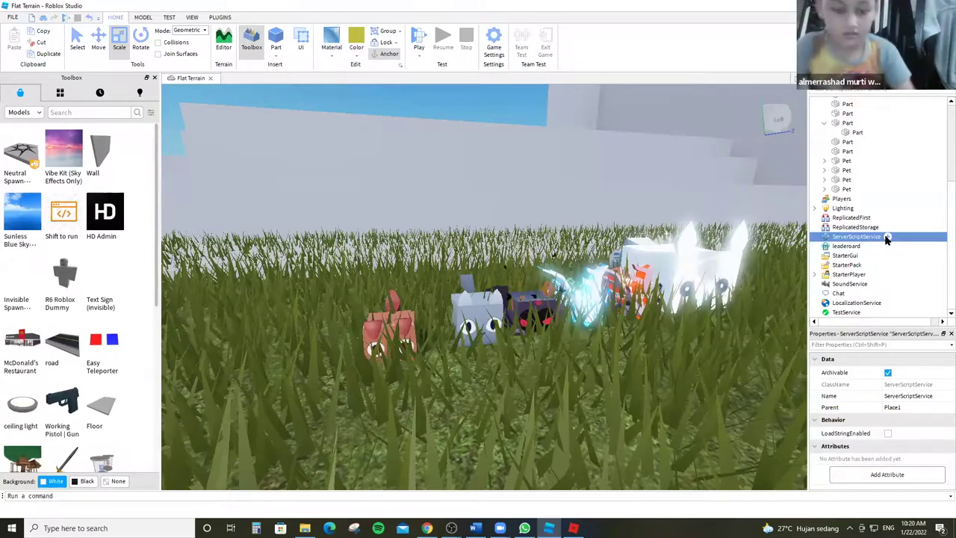
click(887, 236)
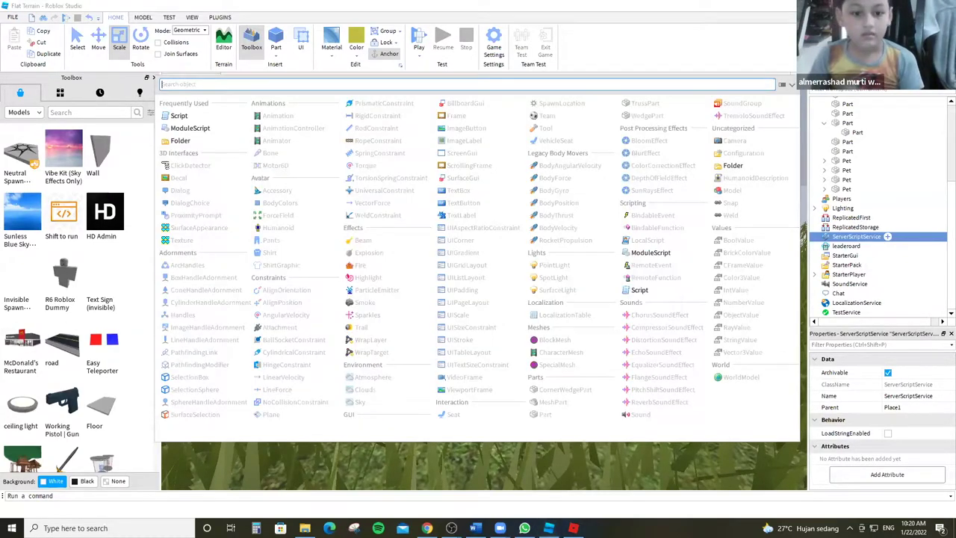
key(Escape)
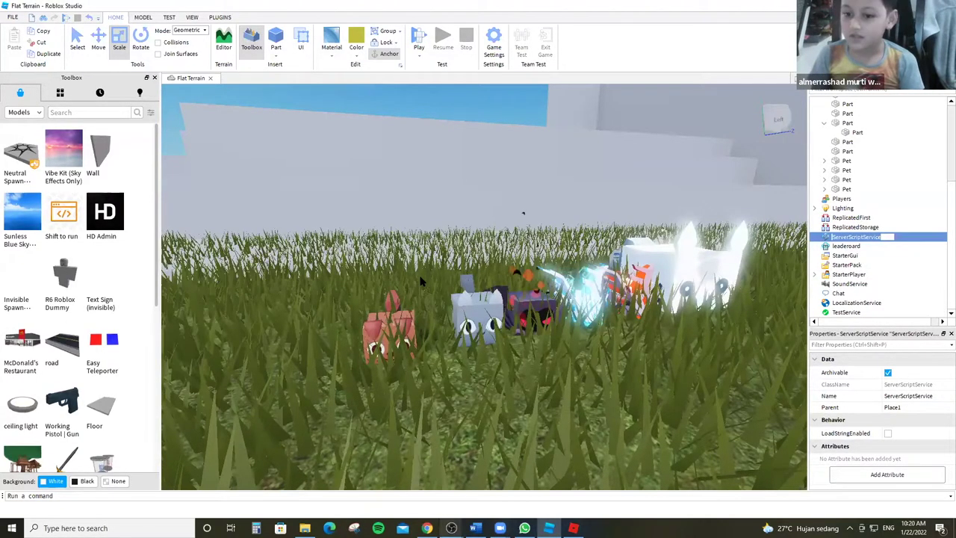
Review how the tutorial inserts the script into ServerScriptService, pause it at 0:15, and return to Roblox Studio.
key(alt+Tab)
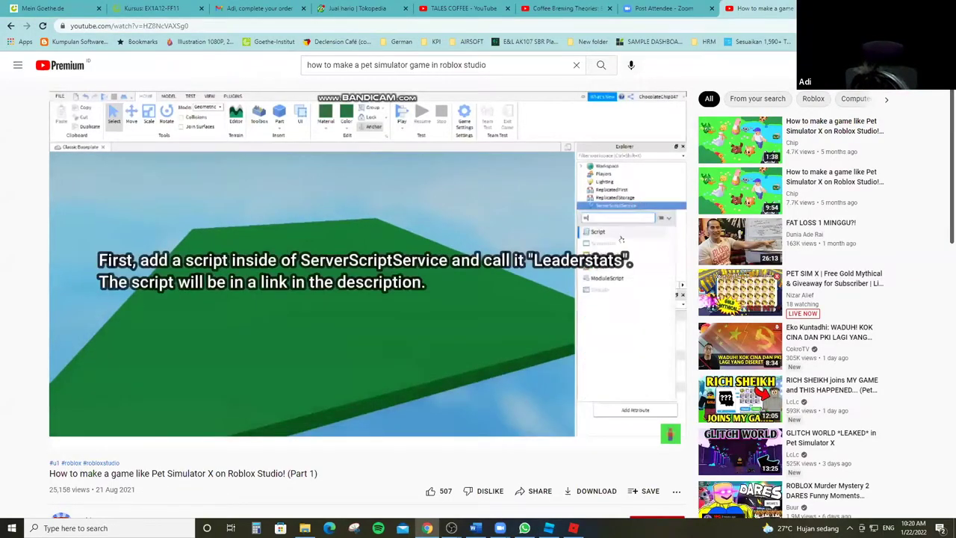
key(space)
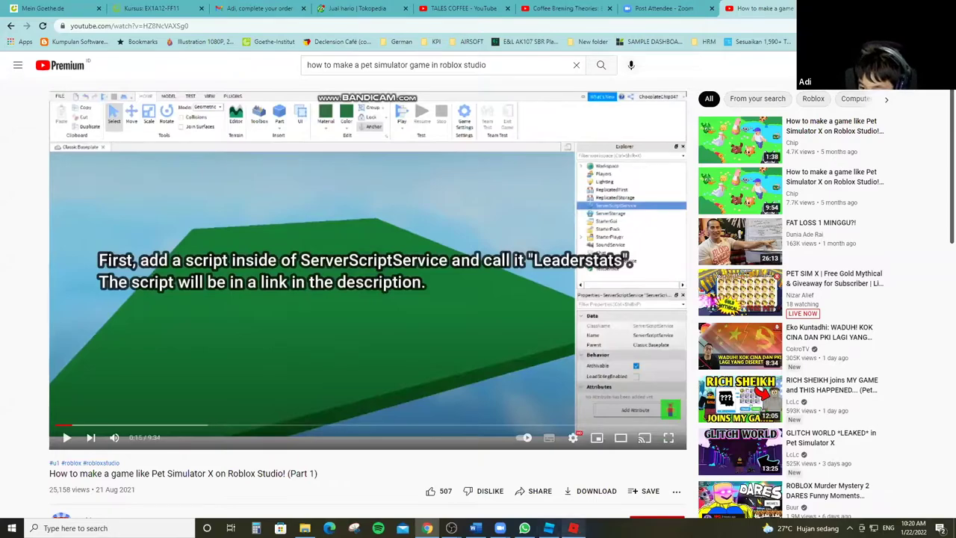
click(549, 528)
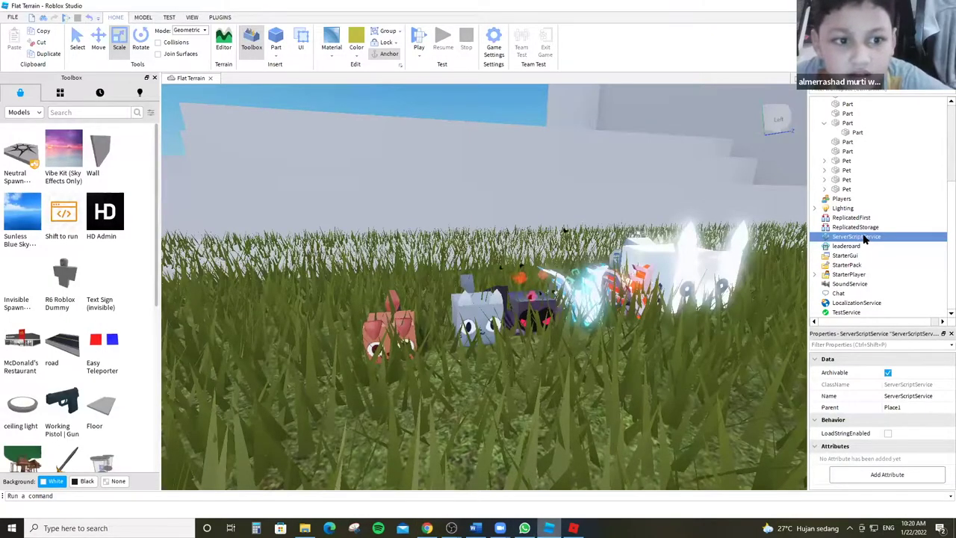
Insert a new Script into ServerScriptService.
mouse_move(882, 237)
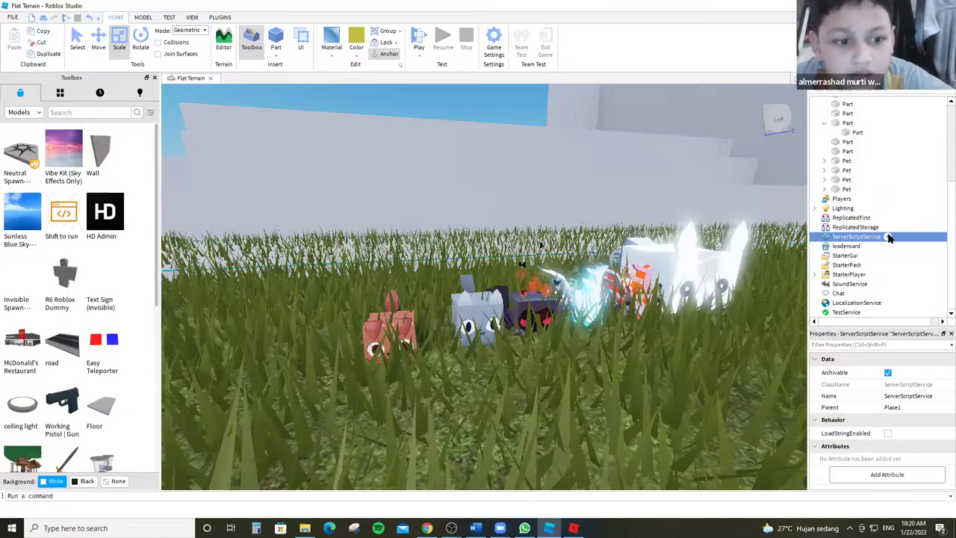
click(885, 237)
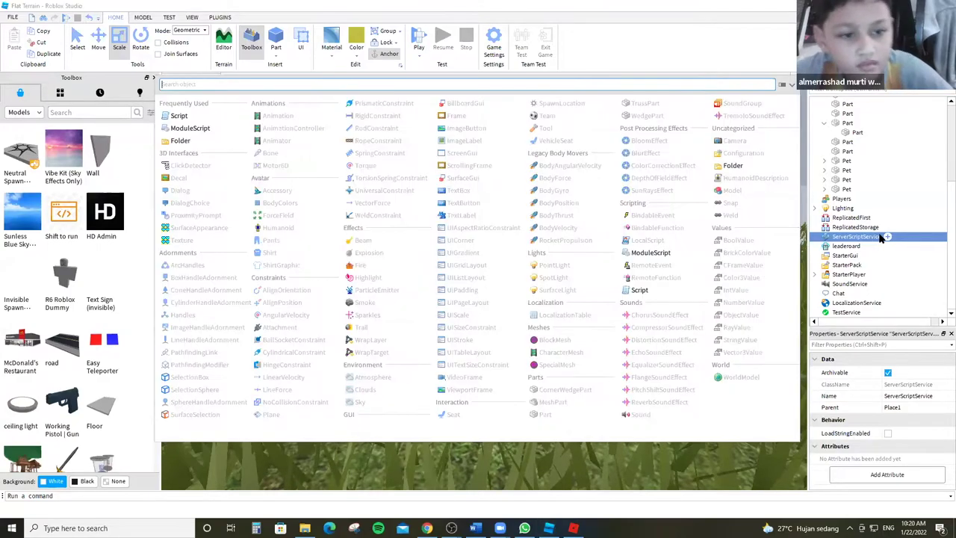
click(179, 117)
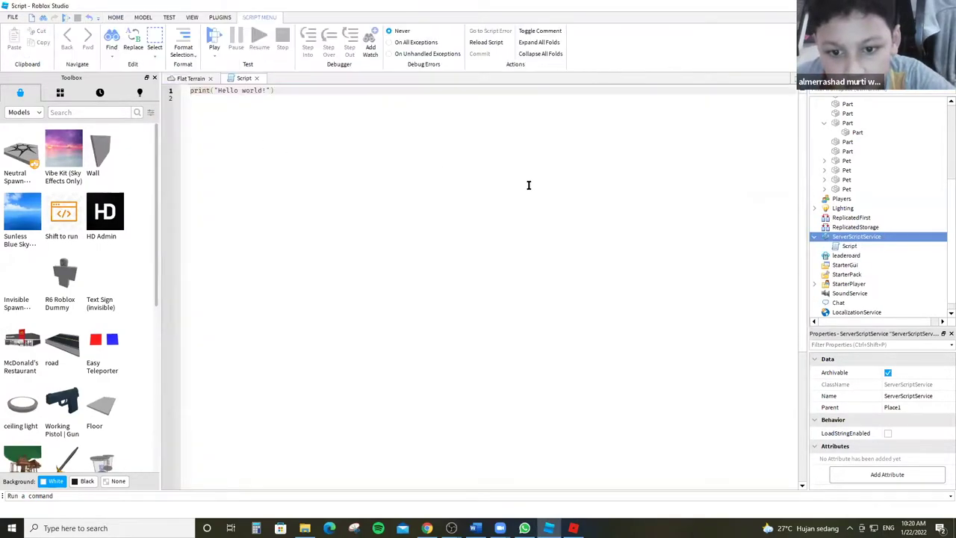
Rename ServerScriptService in the game hierarchy as "leaderboard".
click(887, 237)
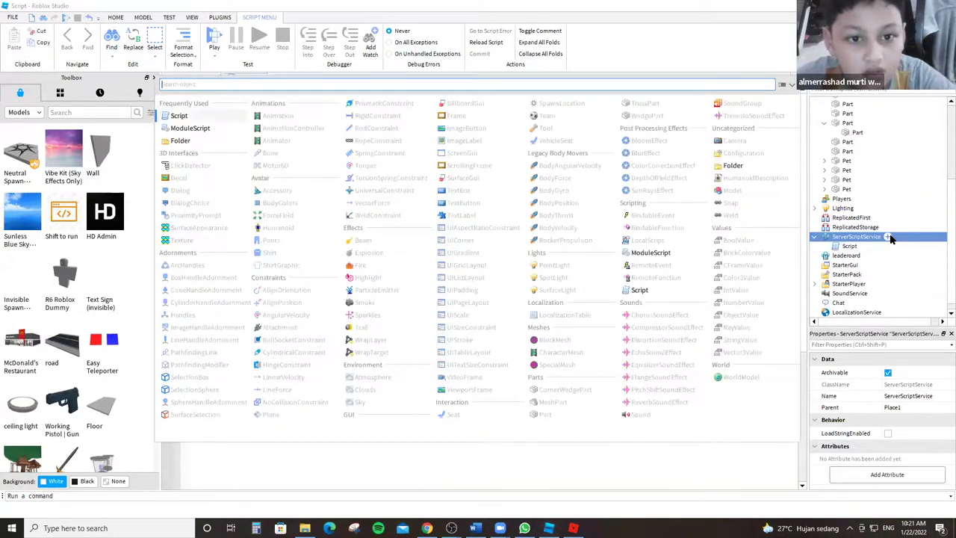
click(888, 238)
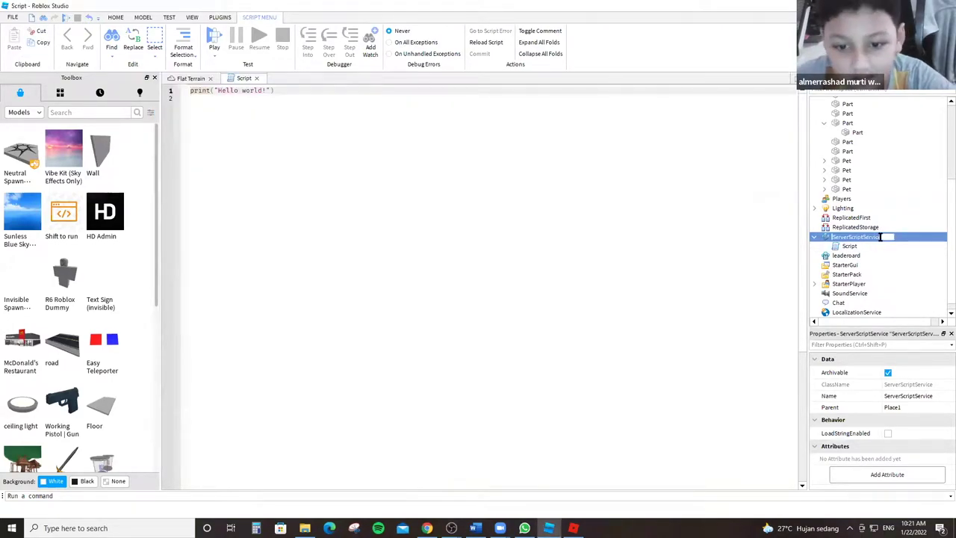
click(884, 237)
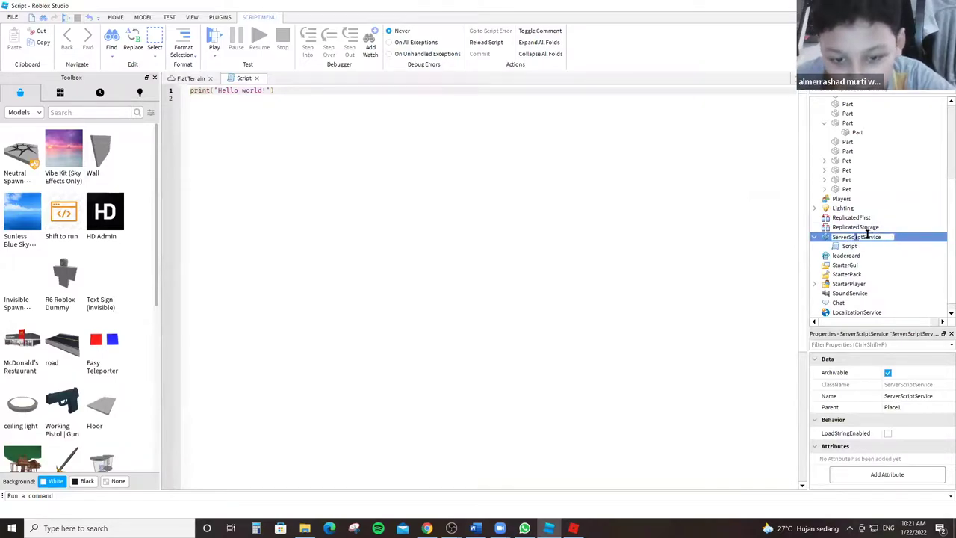
drag(872, 236, 902, 238)
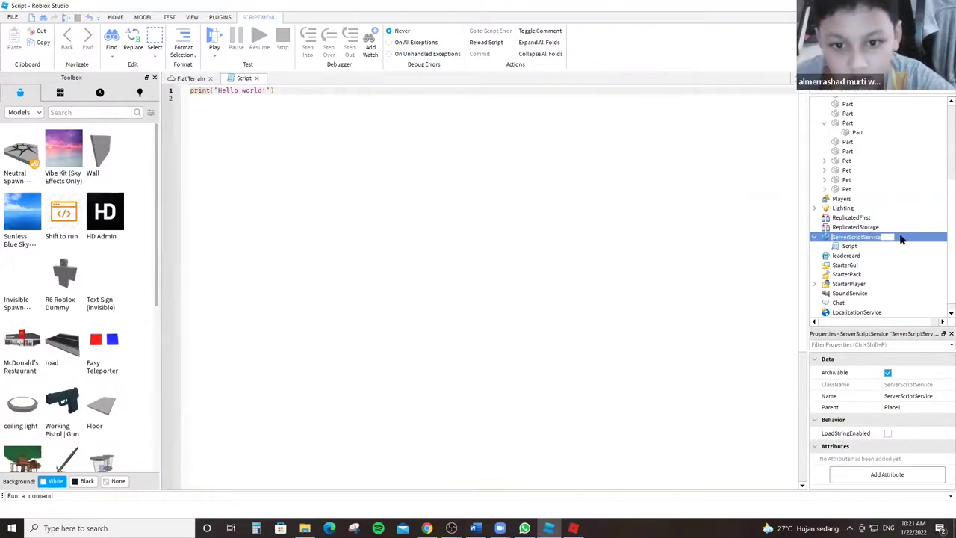
key(BackSpace)
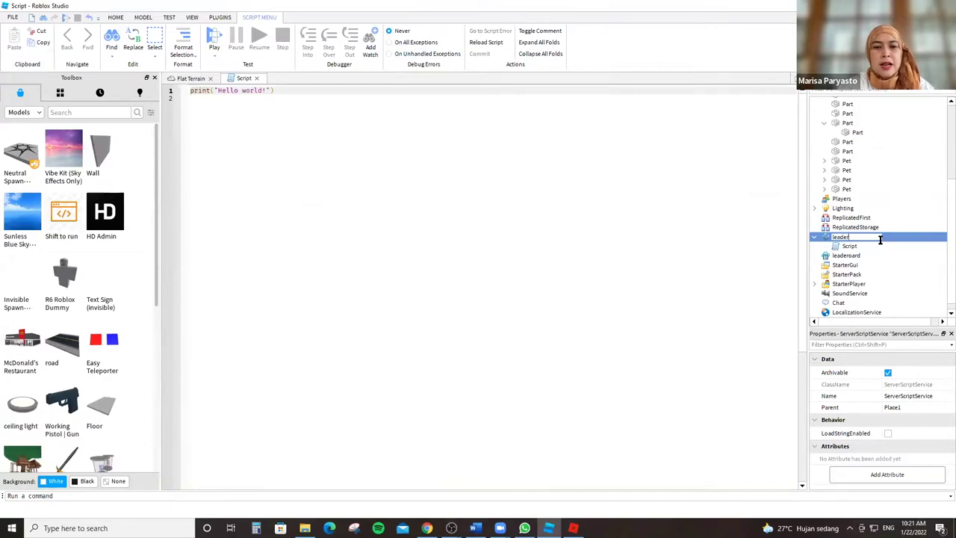
key(Return)
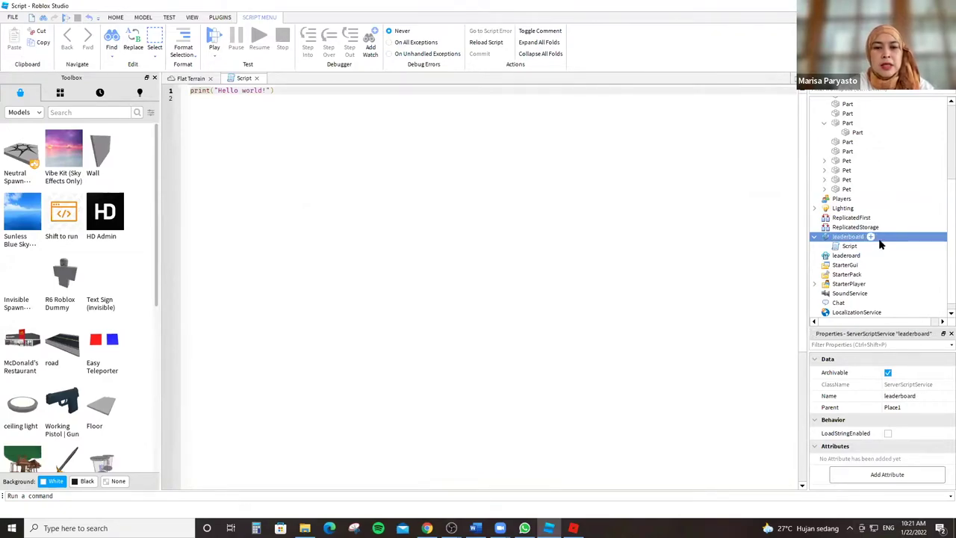
Delete the default print("Hello world!") line from the new script.
click(424, 148)
drag(195, 90, 293, 92)
key(BackSpace)
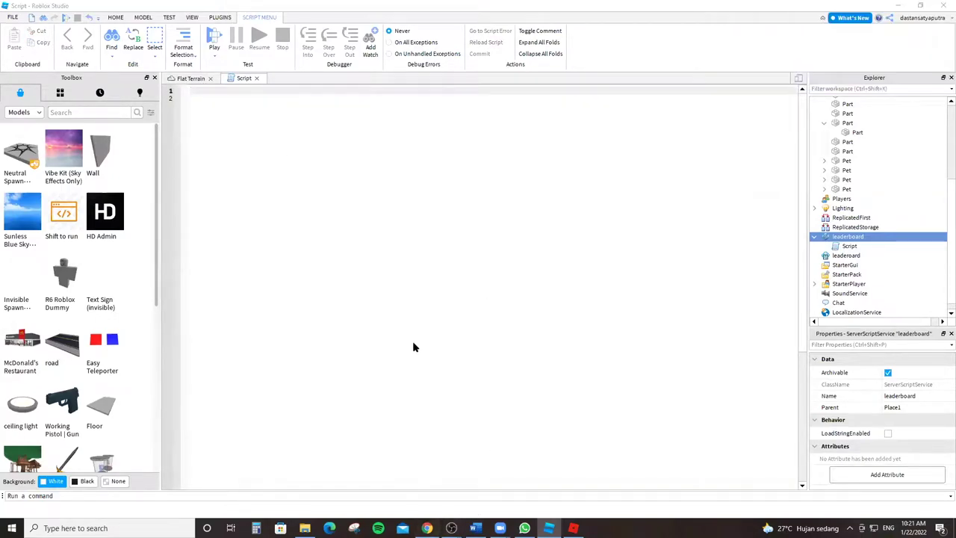
Skip the tutorial forward to 0:26 to view the full Leaderstats script, and return to Roblox Studio.
key(alt+Tab)
key(Right)
key(Right)
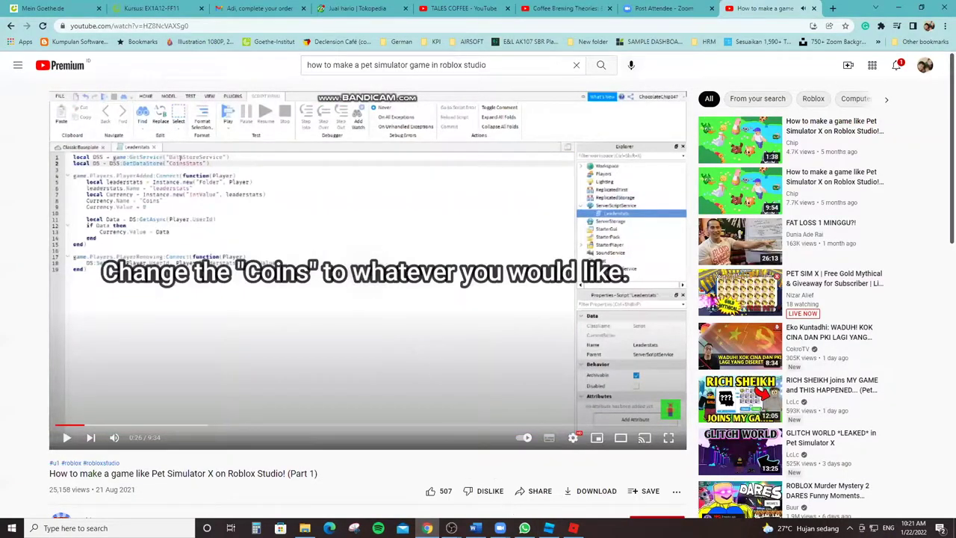
right_click(549, 528)
key(Escape)
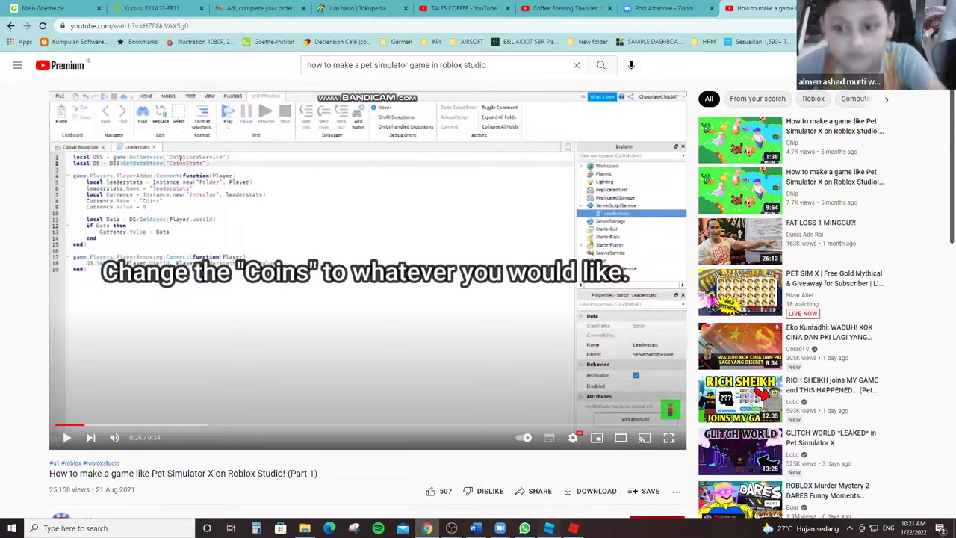
key(alt+Tab)
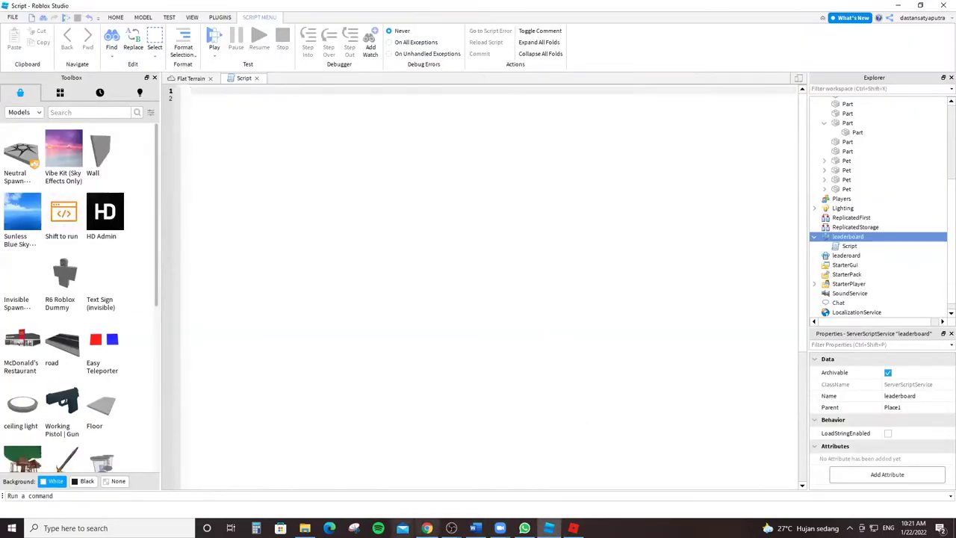
Check the tutorial's Leaderstats code and start the first line of the Roblox Studio script with the keyword local.
key(alt+Tab)
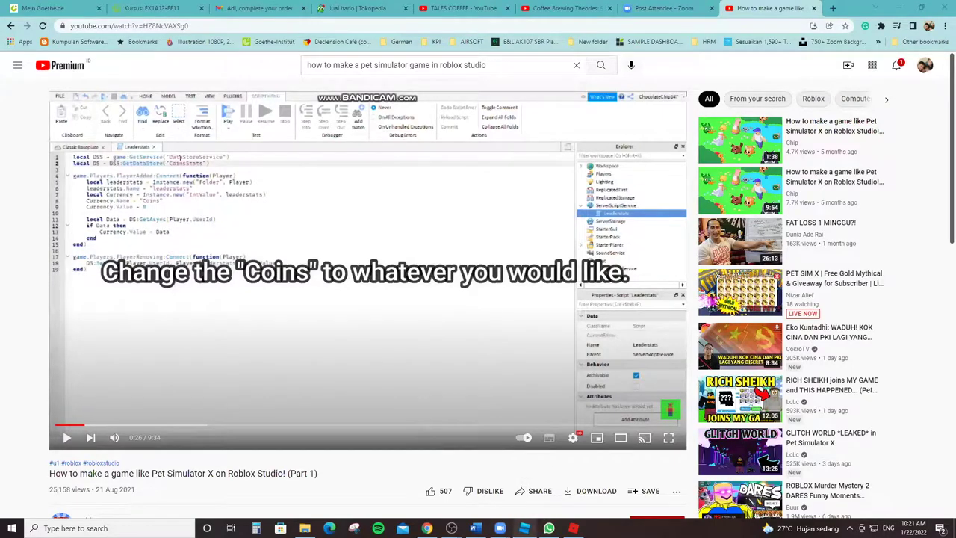
click(525, 528)
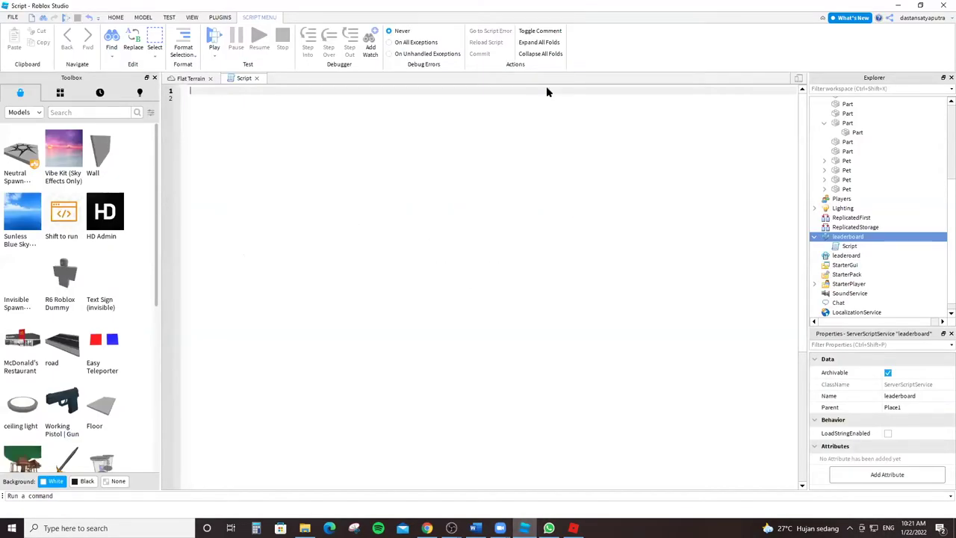
text(local)
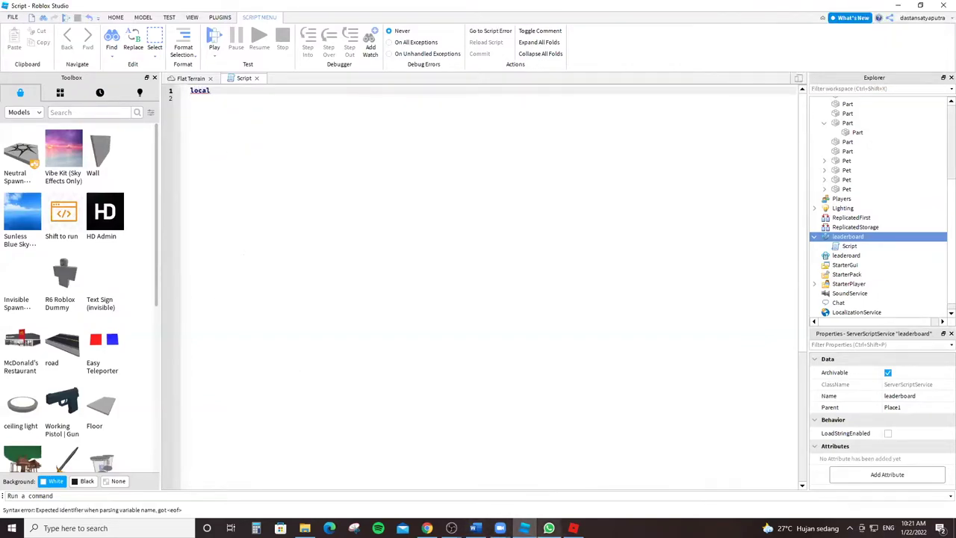
Add the variable name 0ss after local, following the first line of the tutorial's script.
click(427, 528)
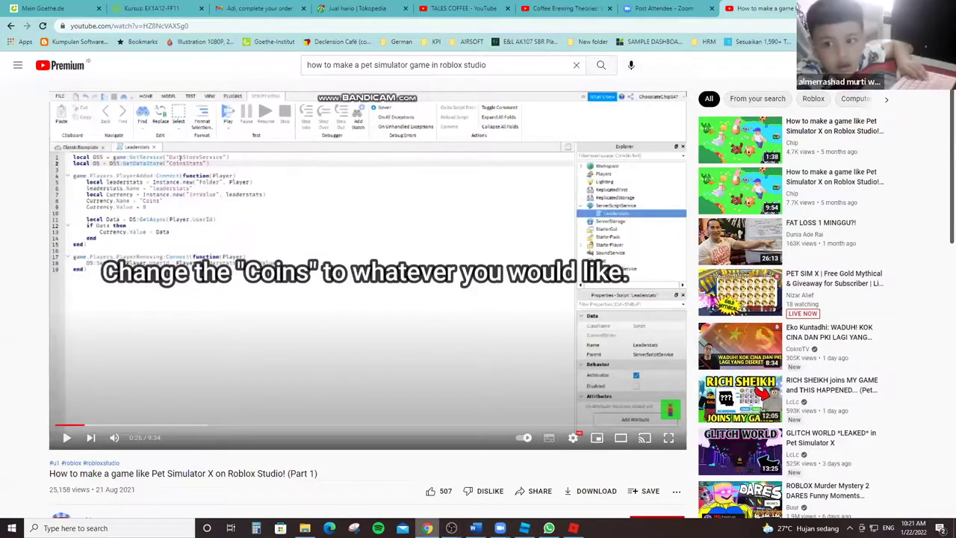
mouse_move(524, 528)
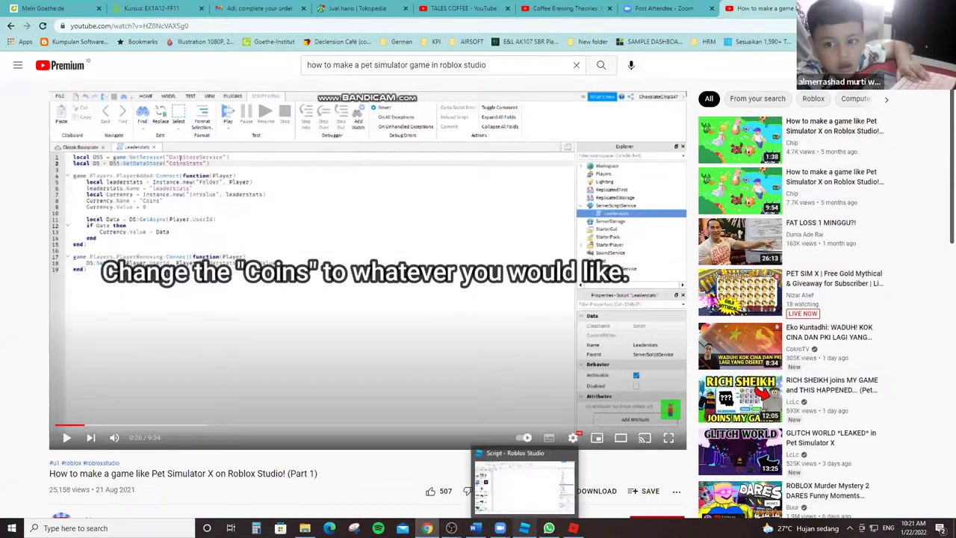
click(524, 528)
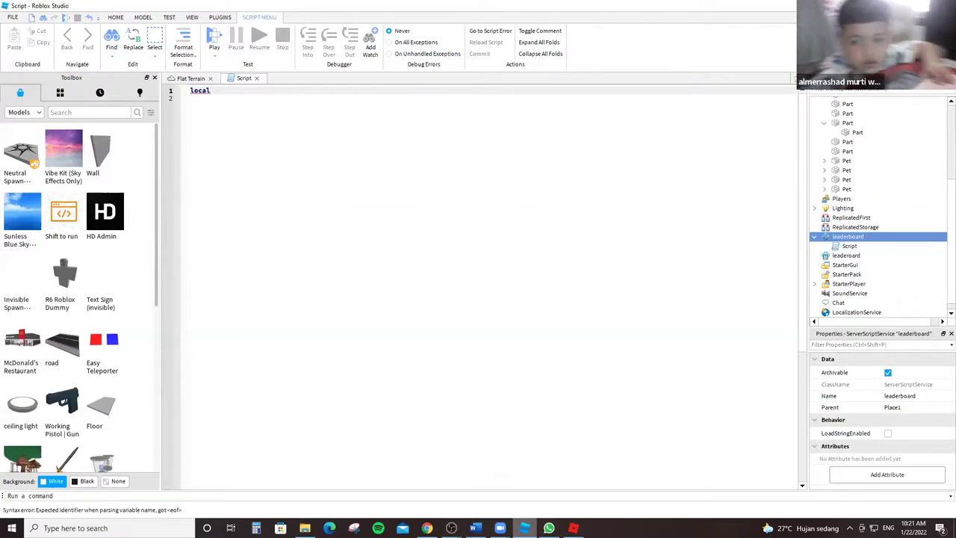
key(alt+Tab)
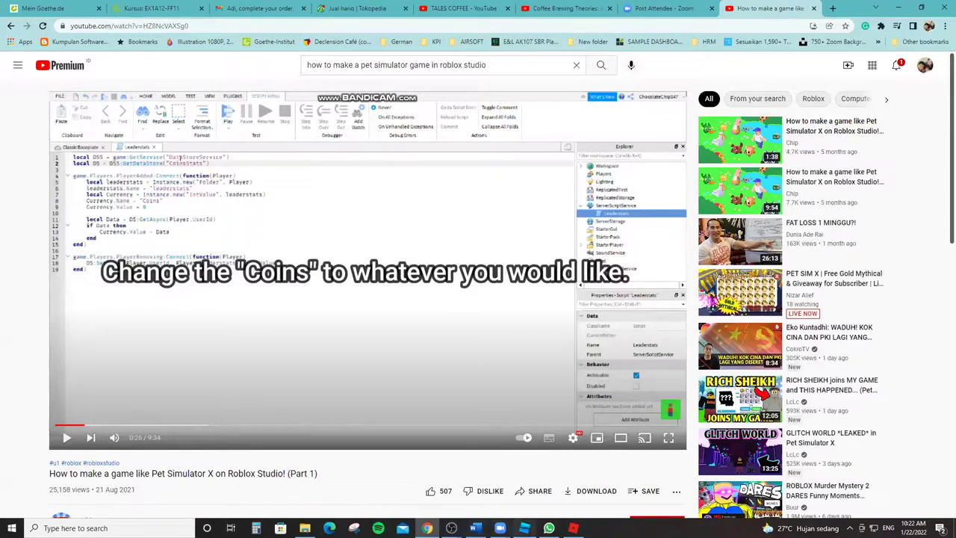
click(524, 527)
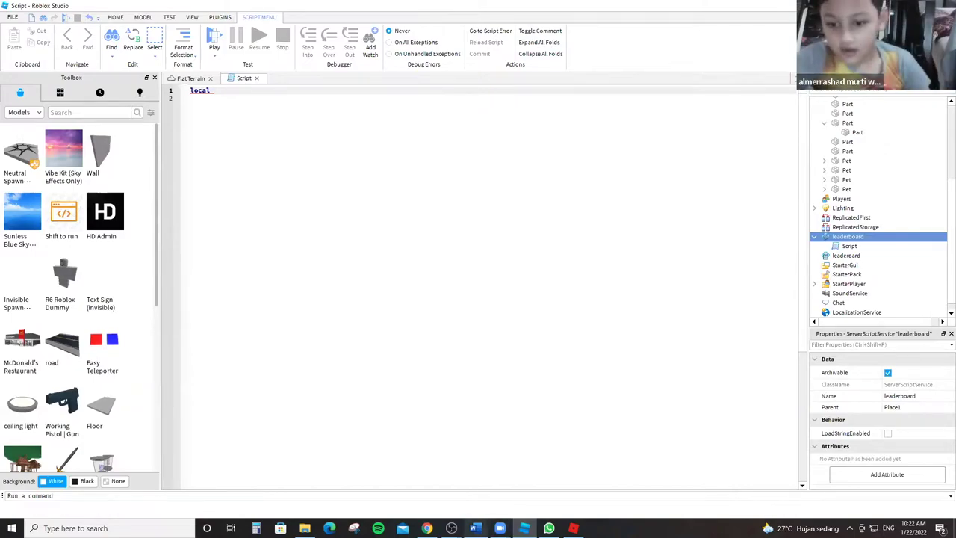
click(427, 528)
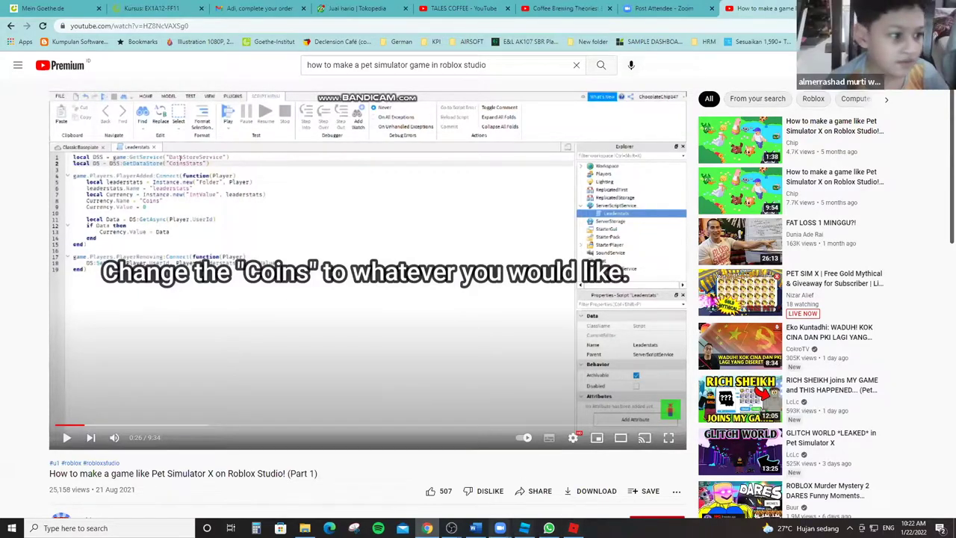
click(525, 528)
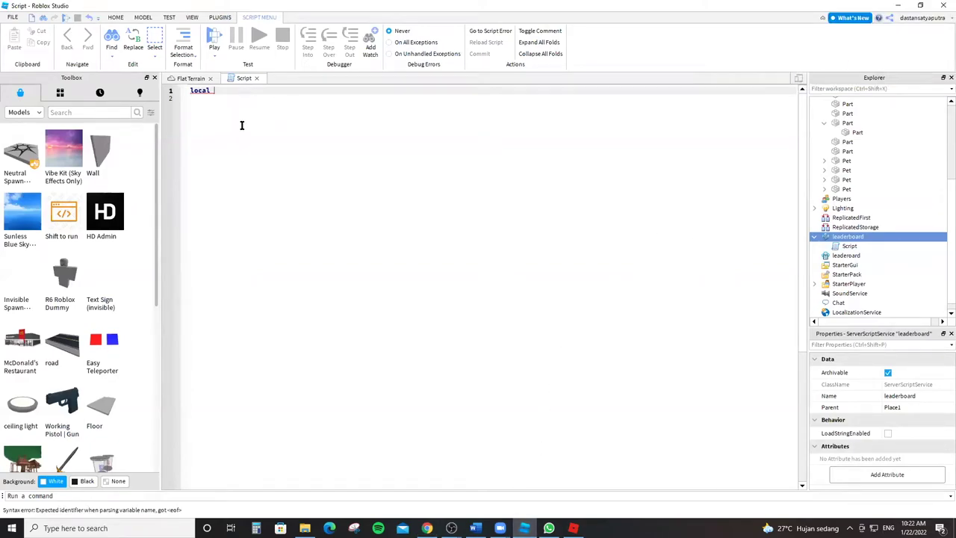
text(Dss)
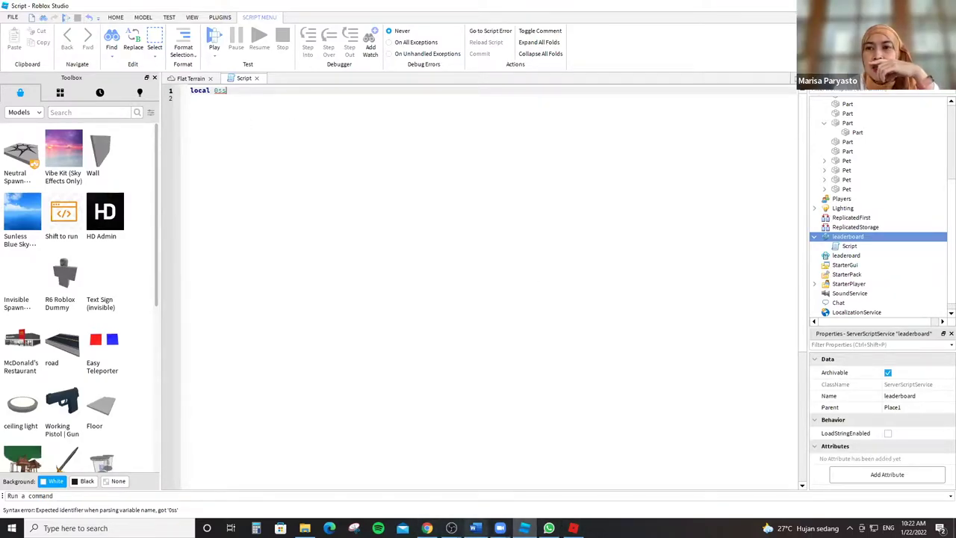
Continue the first line with "- game :" after the variable name, checking it against the tutorial's code.
mouse_move(500, 528)
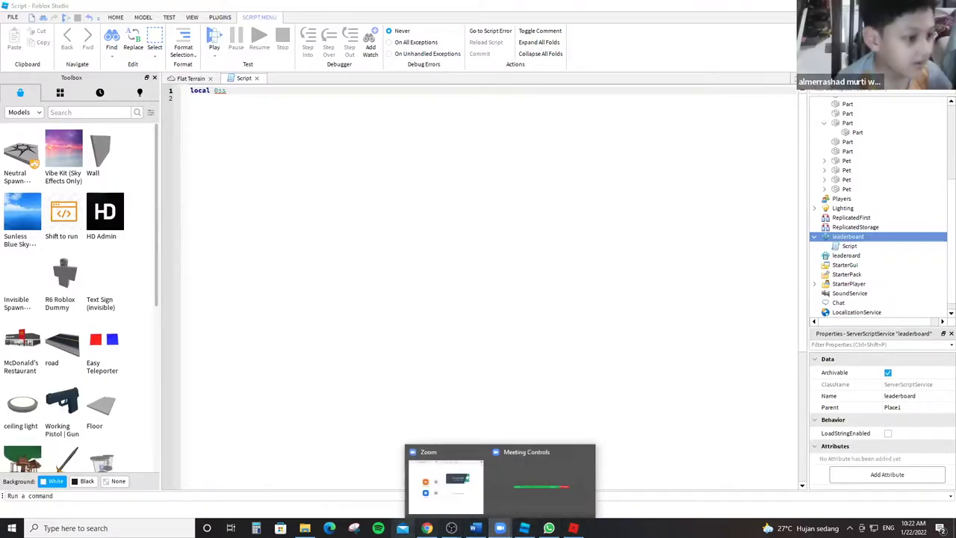
click(426, 528)
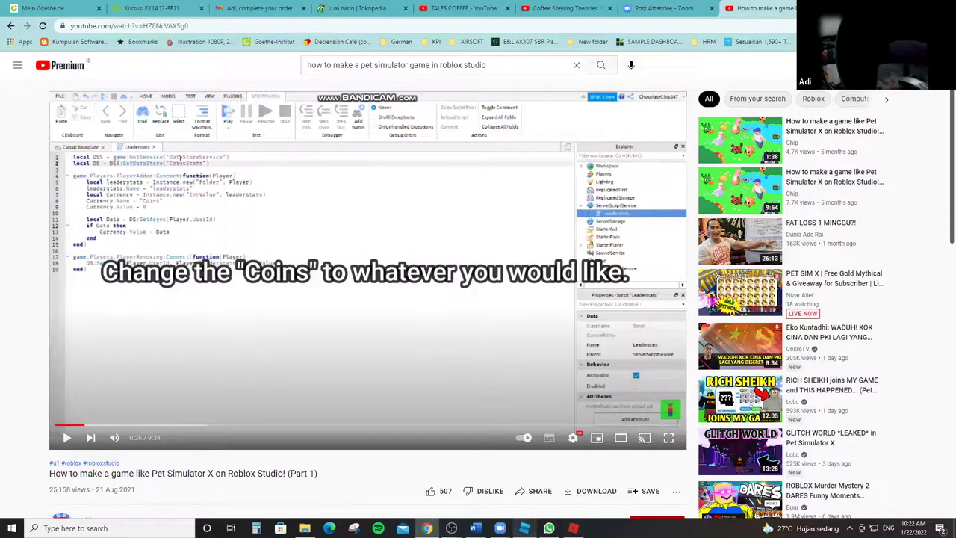
click(524, 528)
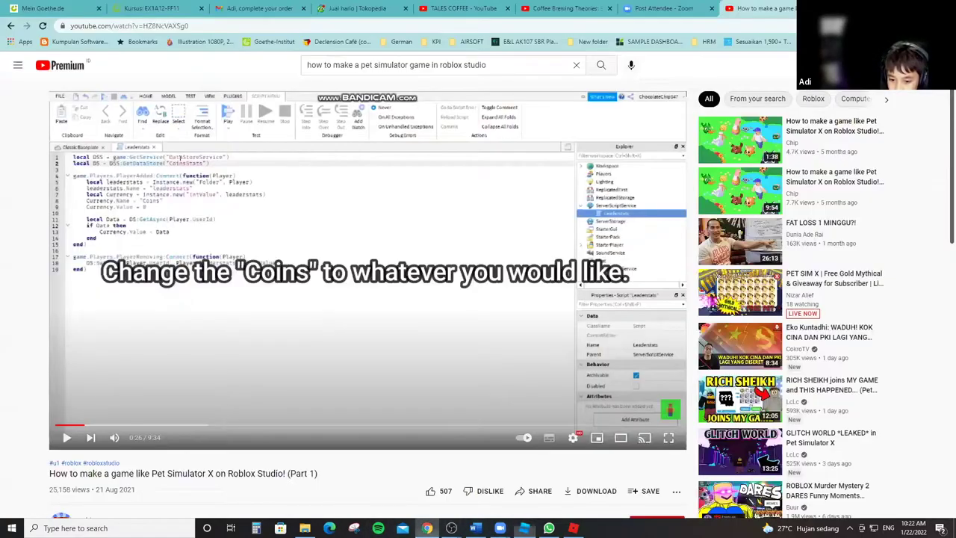
click(426, 528)
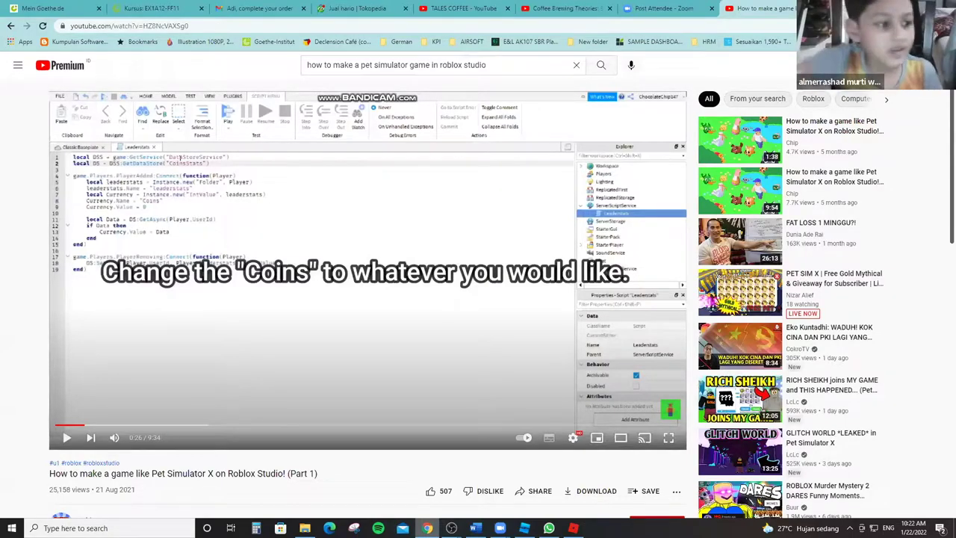
click(525, 528)
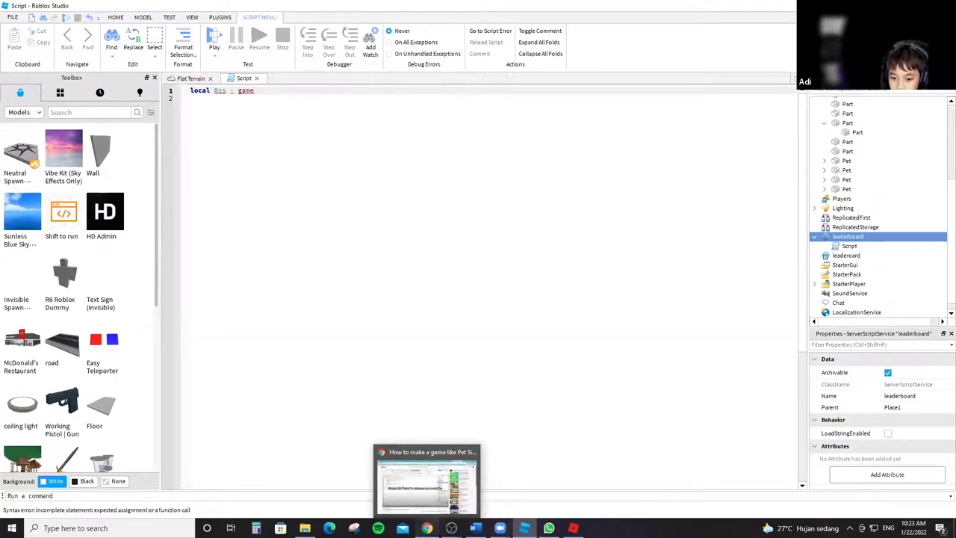
click(426, 528)
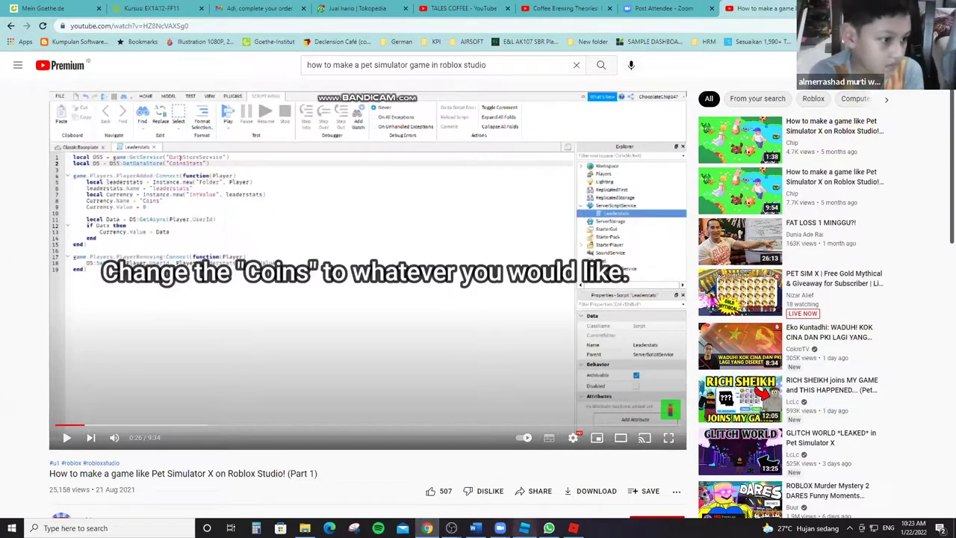
click(525, 523)
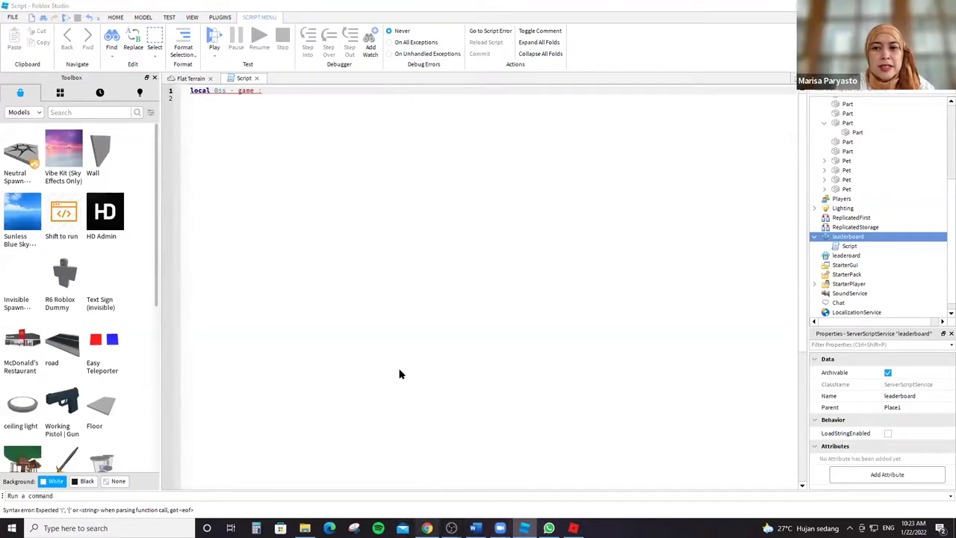
Append getservice() after the colon on the script's first line, following the tutorial's code.
key(alt+Tab)
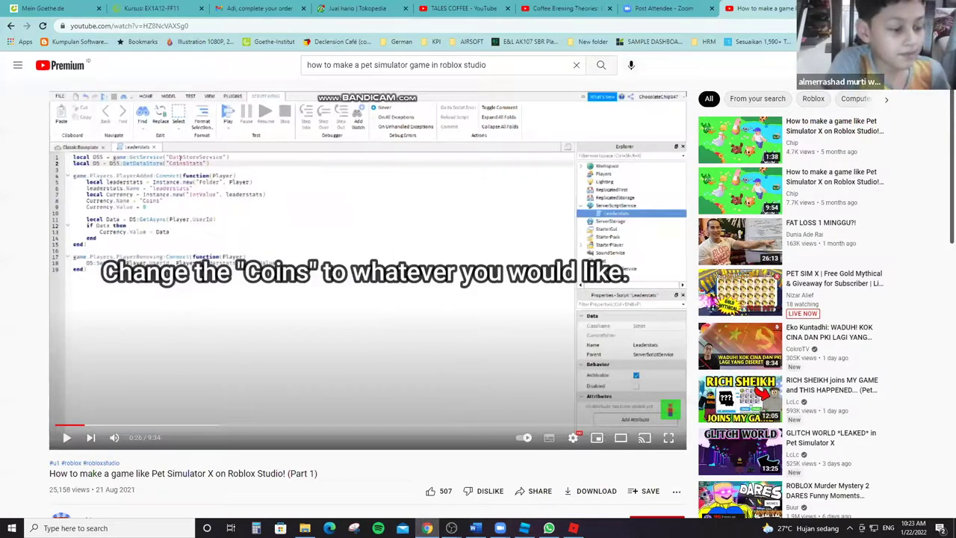
click(524, 528)
click(427, 528)
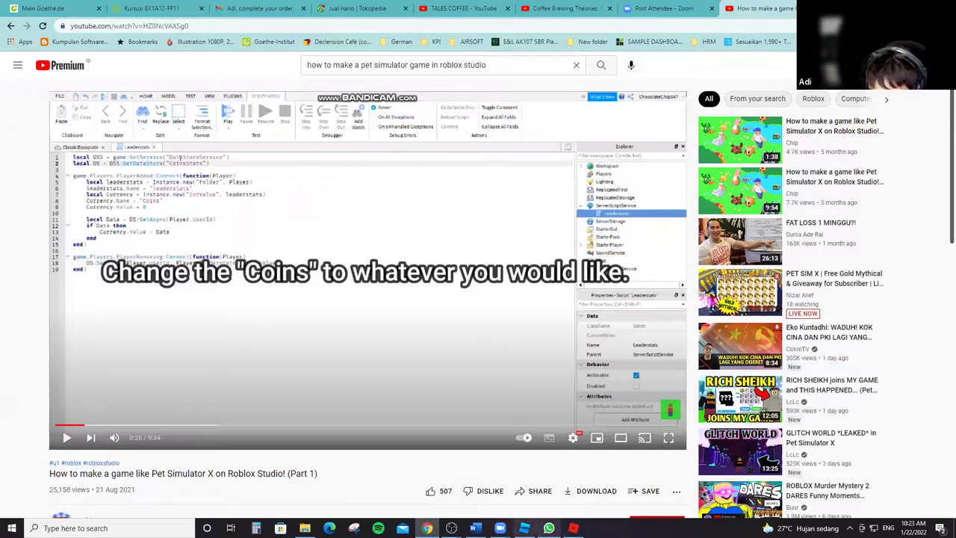
click(525, 528)
text(getservice)
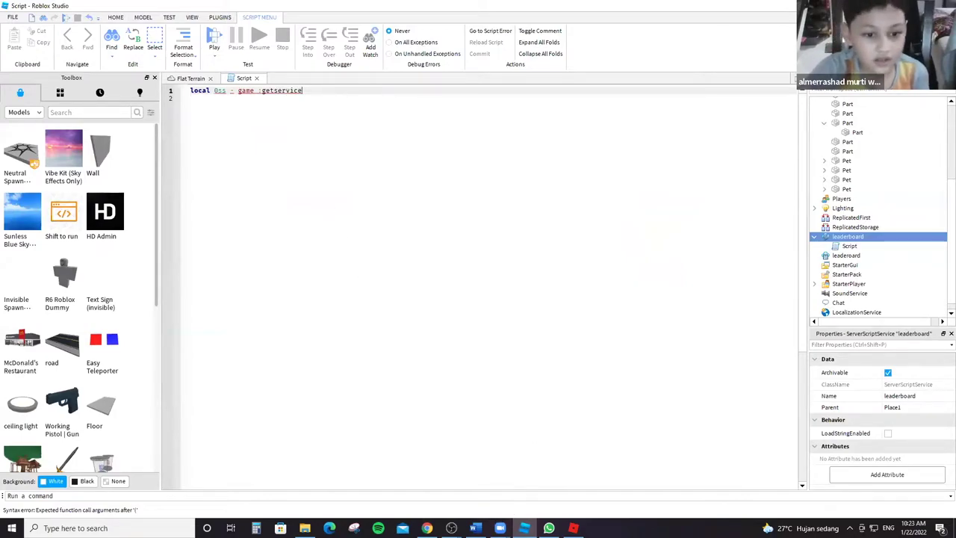
mouse_move(500, 528)
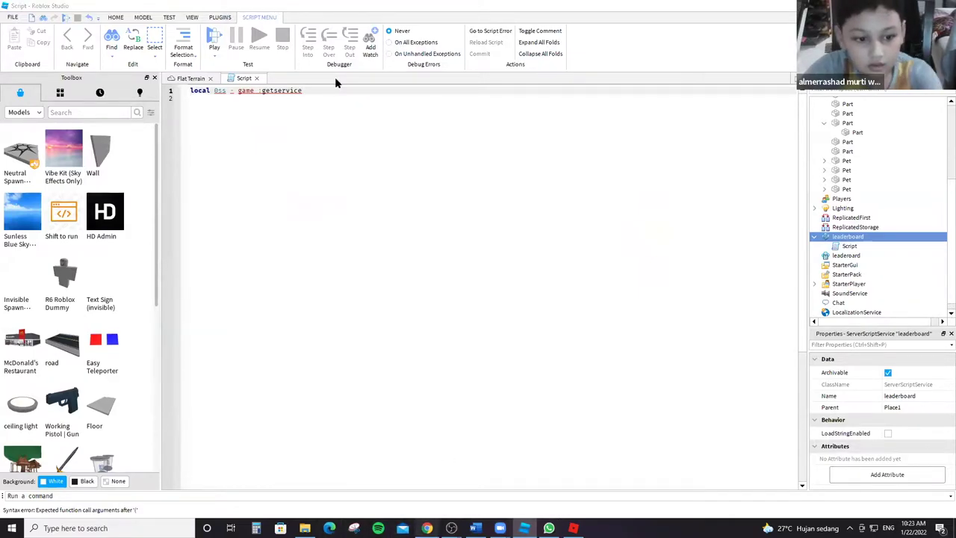
key(alt+Tab)
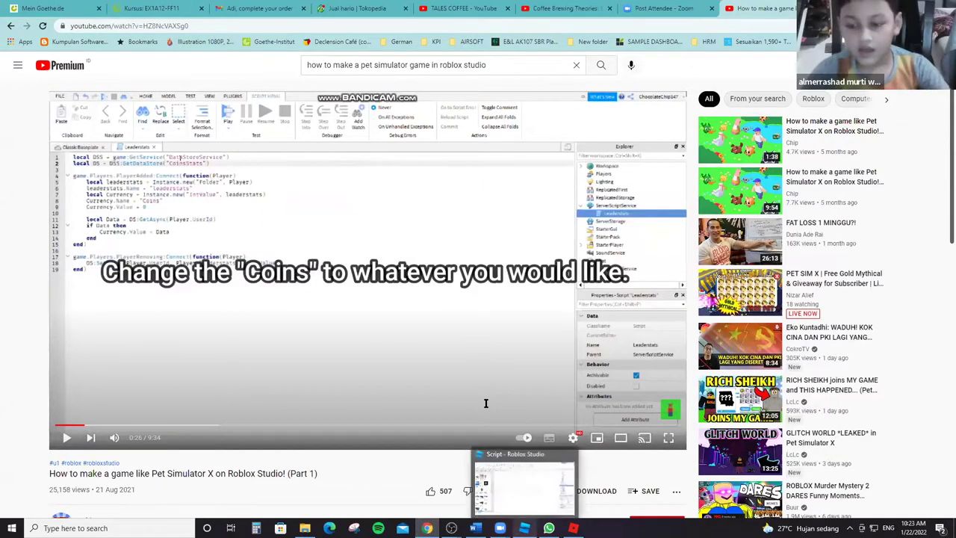
key(alt+Tab)
text(())
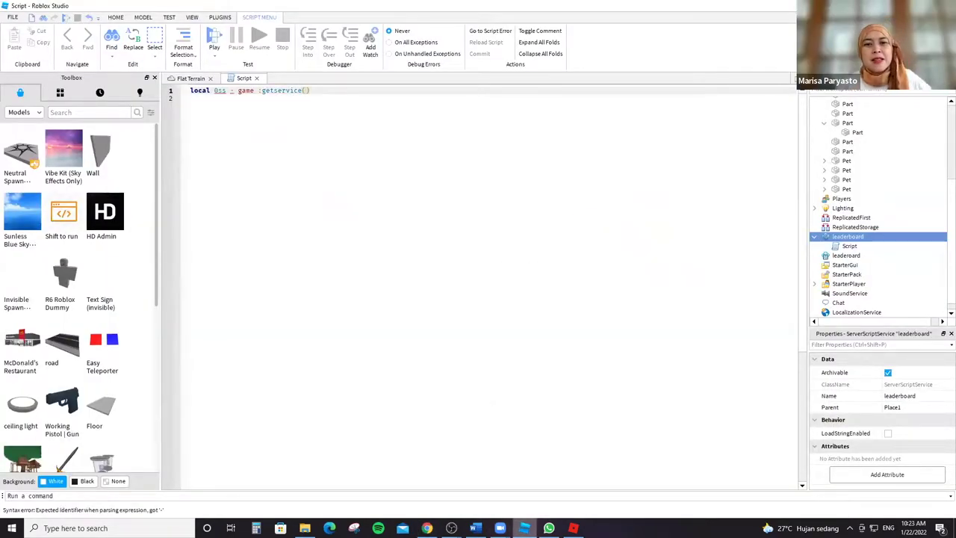
Advance the tutorial to 0:27 and pause it to read the service name in line 1, and return to Roblox Studio.
key(alt+Tab)
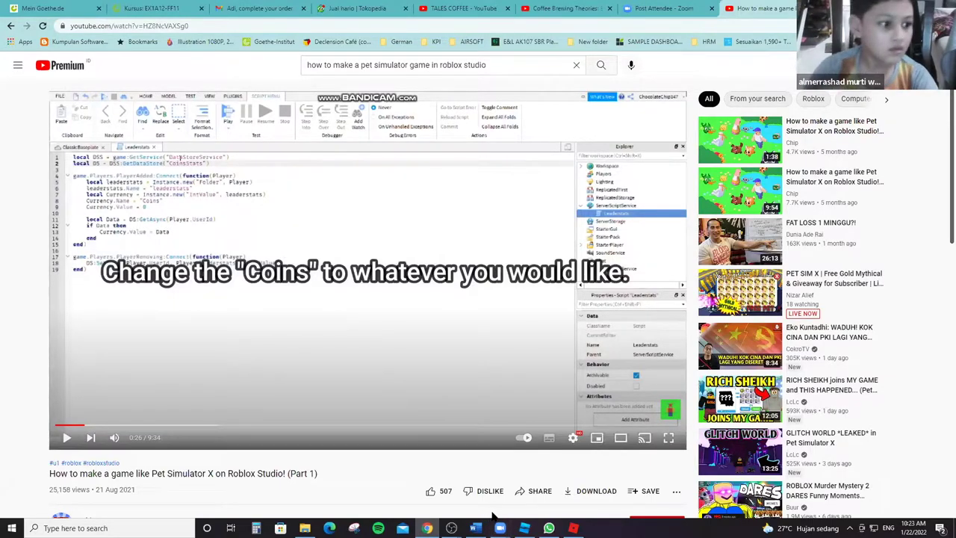
click(202, 159)
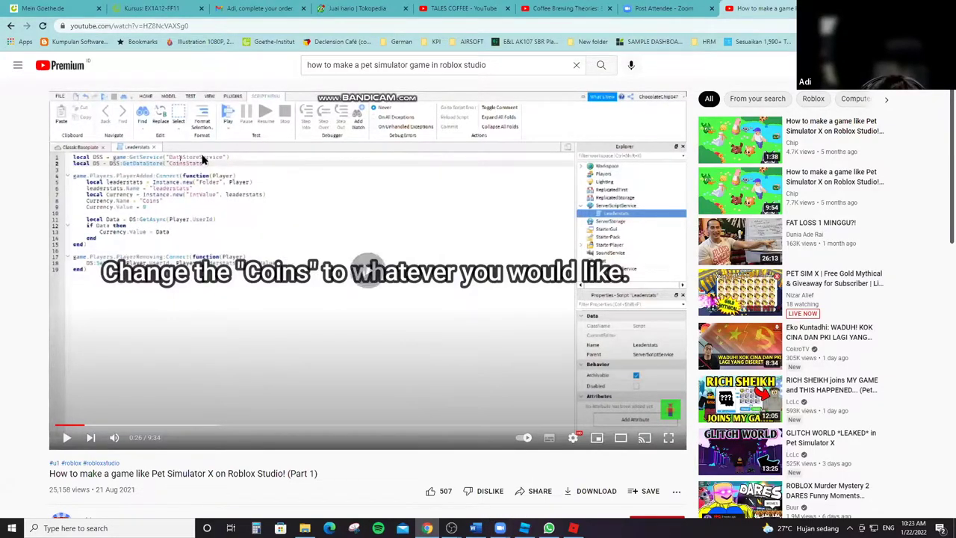
click(208, 147)
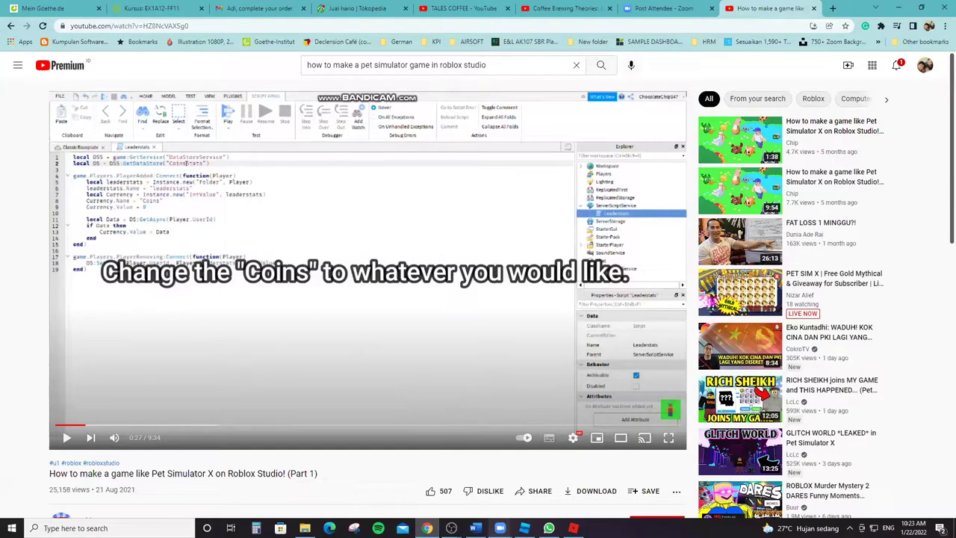
key(alt+Tab)
text(d)
key(BackSpace)
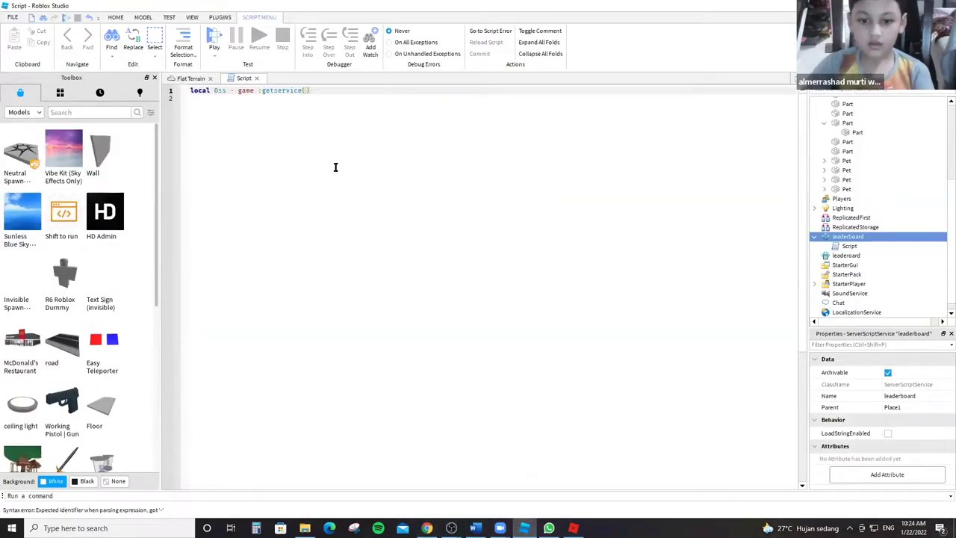
text(date)
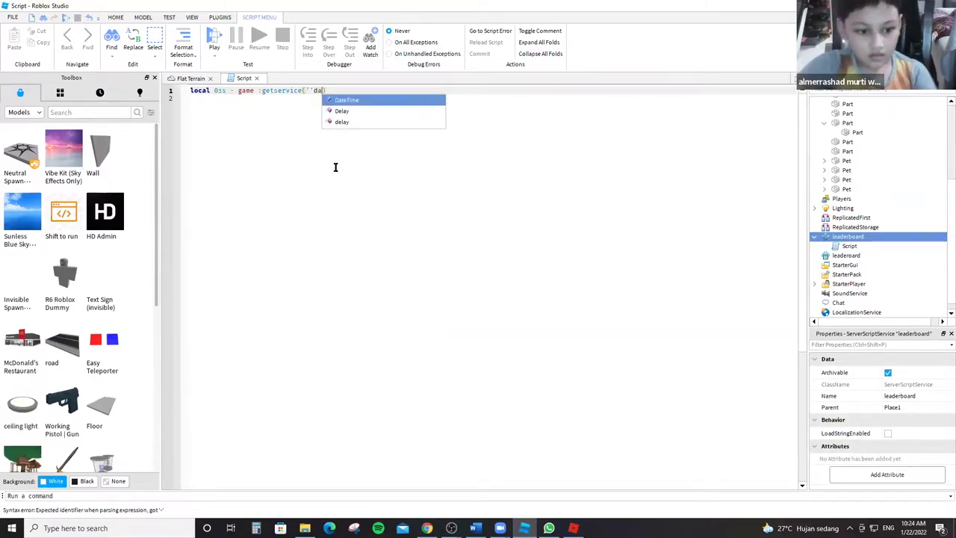
key(BackSpace)
key(BackSpace)
key(BackSpace)
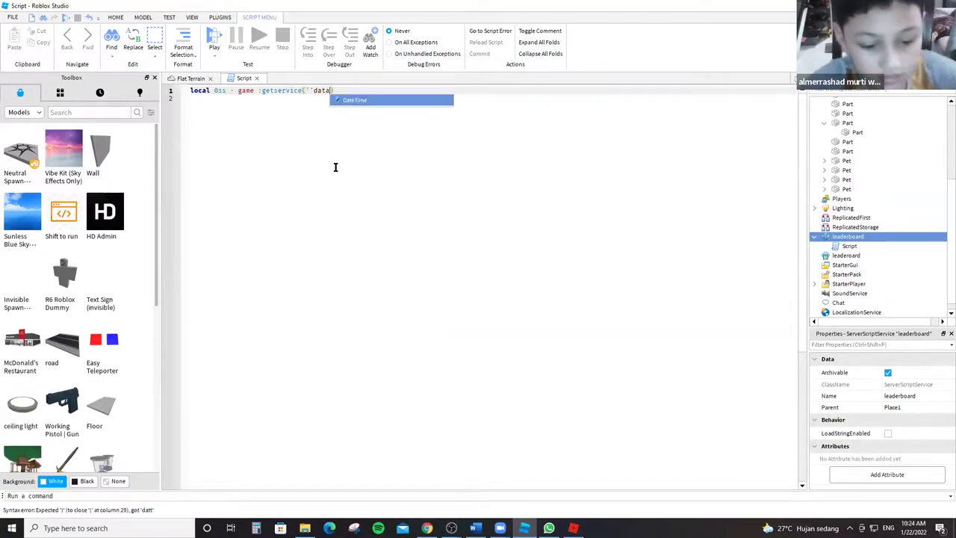
key(BackSpace)
key(BackSpace)
key(BackSpace)
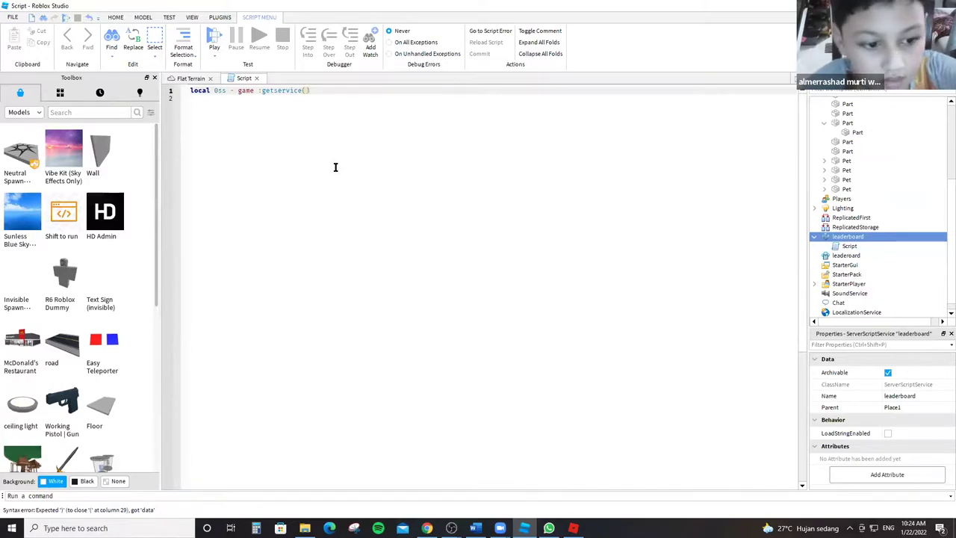
Enter "data" in double quotes as the getservice argument on line 1, checking the quotes against the tutorial's code.
text(data)
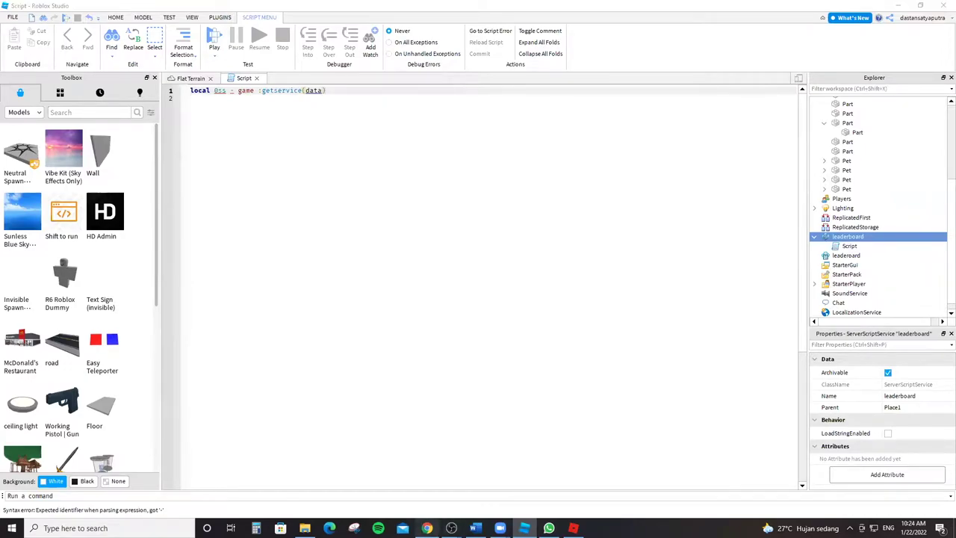
key(alt+Tab)
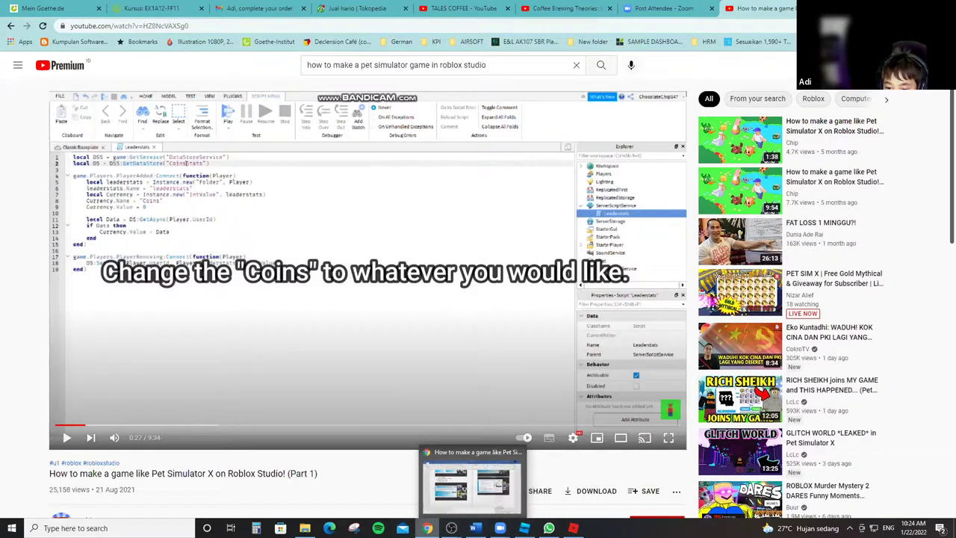
mouse_move(427, 528)
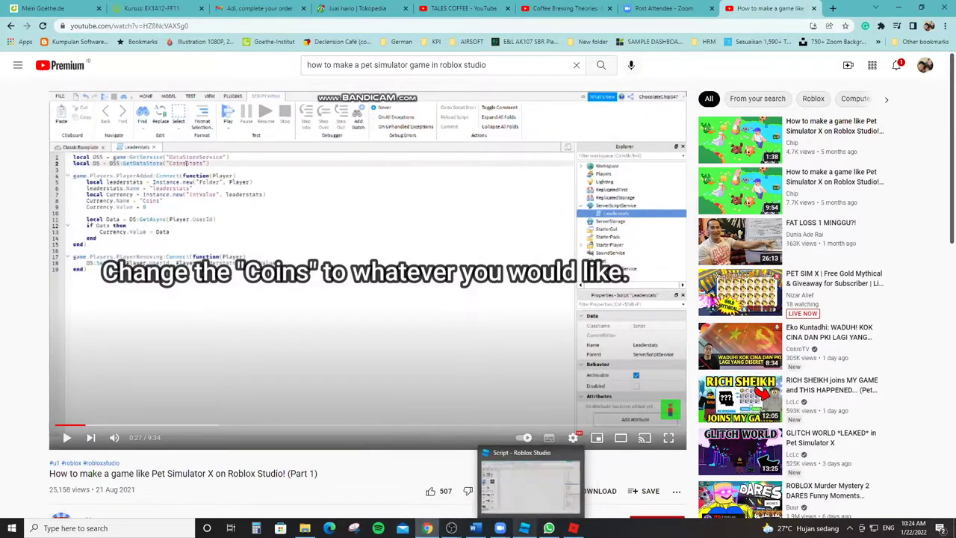
click(522, 486)
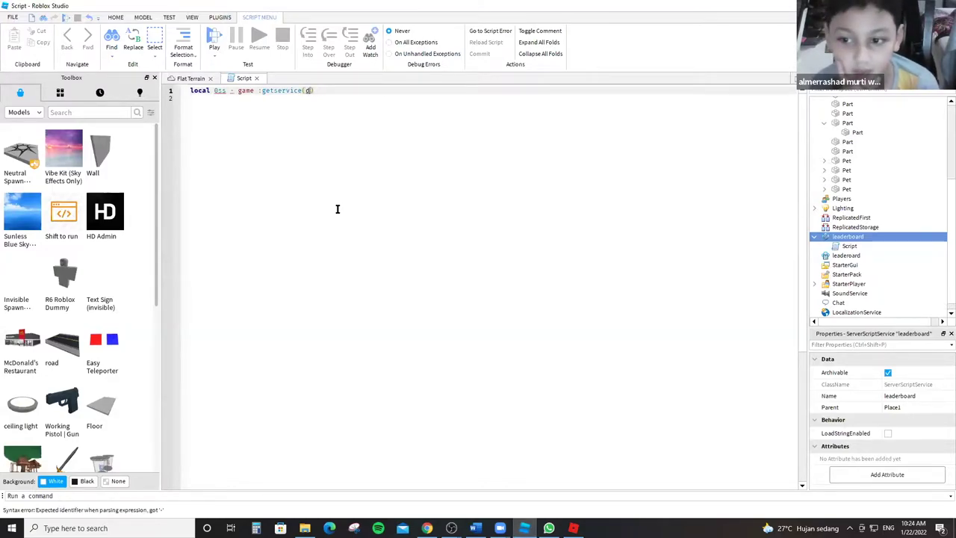
text(")
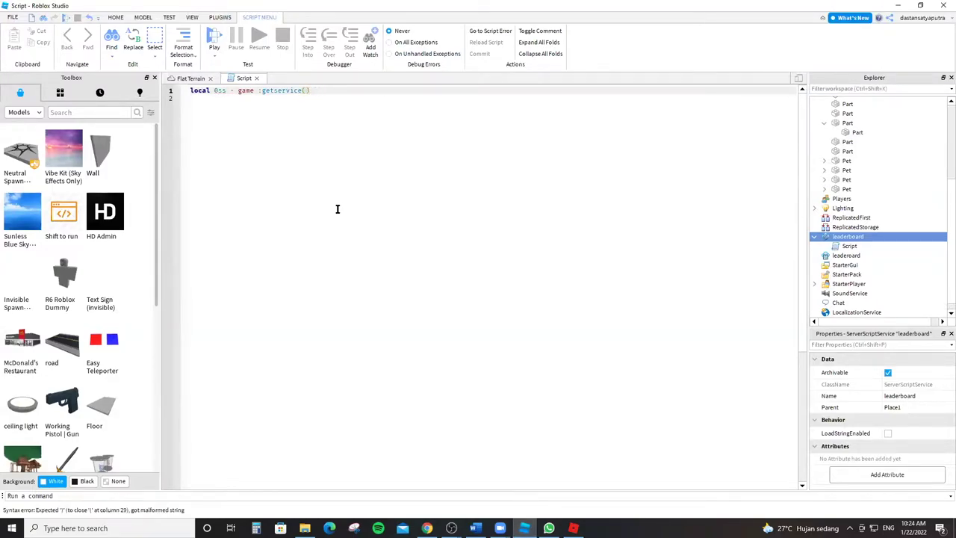
text("dat)
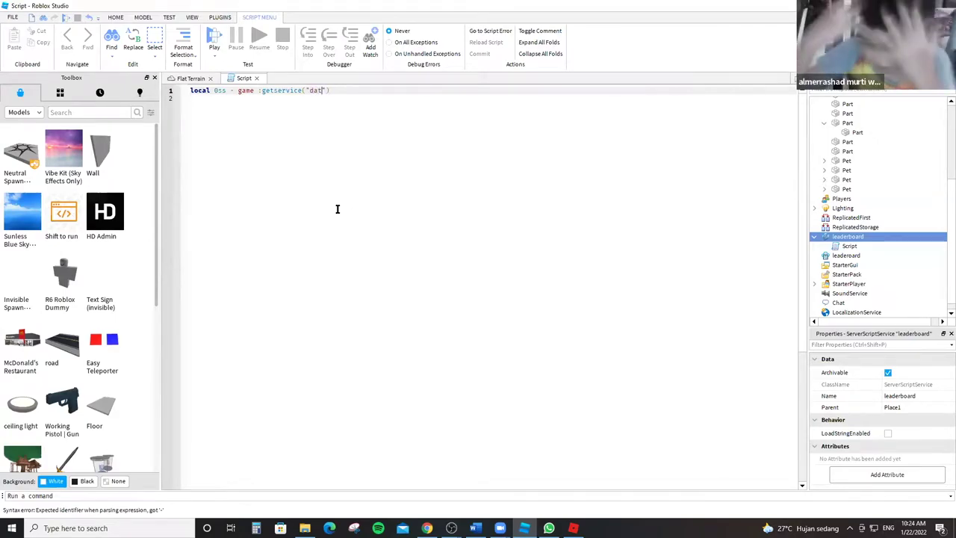
text(a)
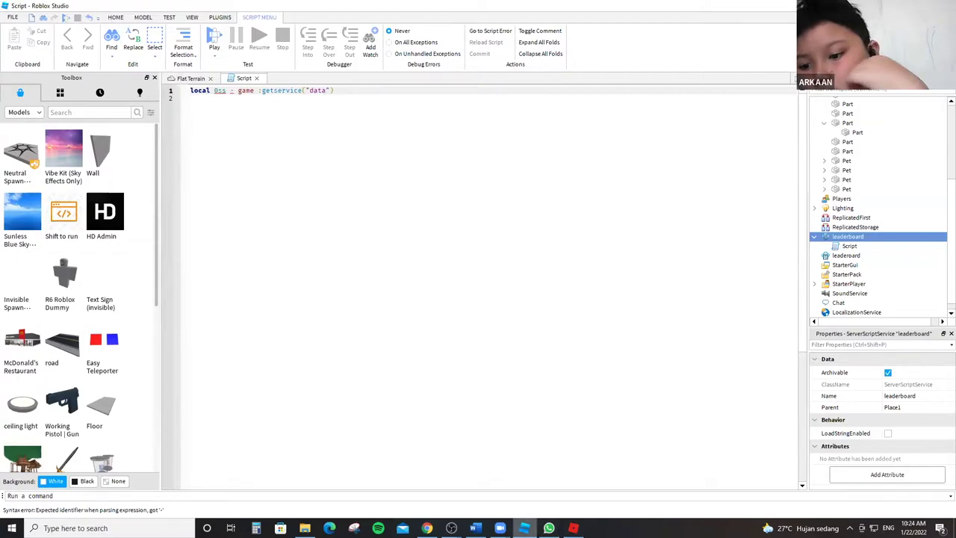
Complete the quoted getservice argument on line 1 as "datastareservice", checking the service name in the tutorial.
mouse_move(427, 528)
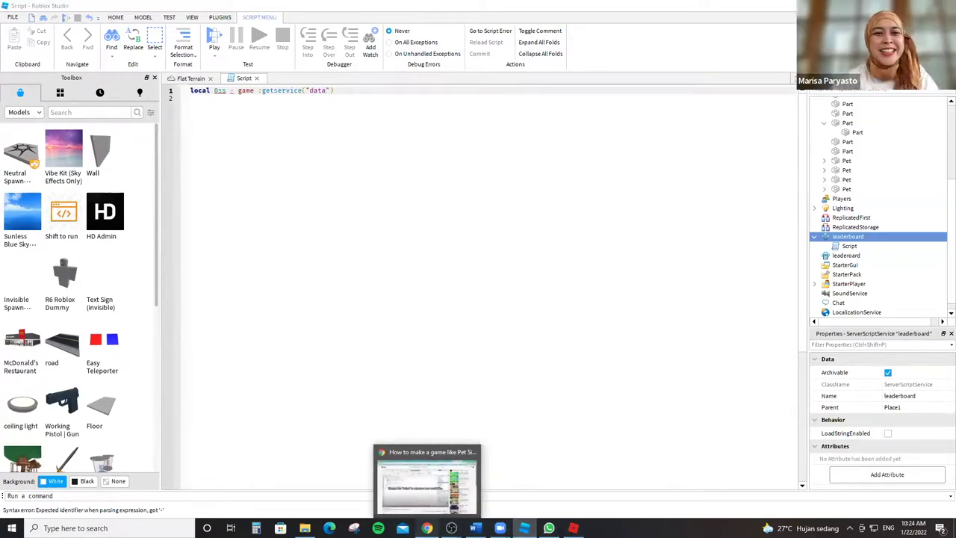
click(427, 484)
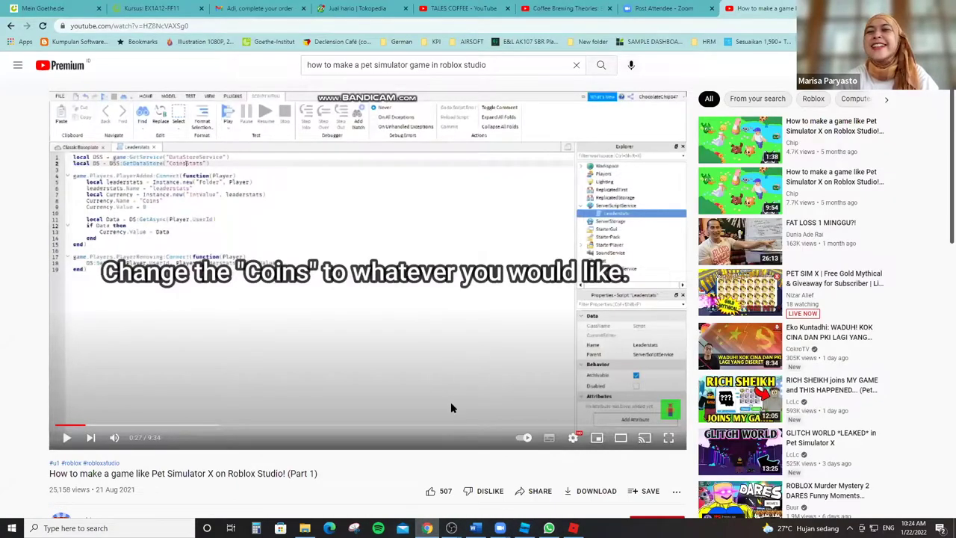
key(alt+Tab)
text(s)
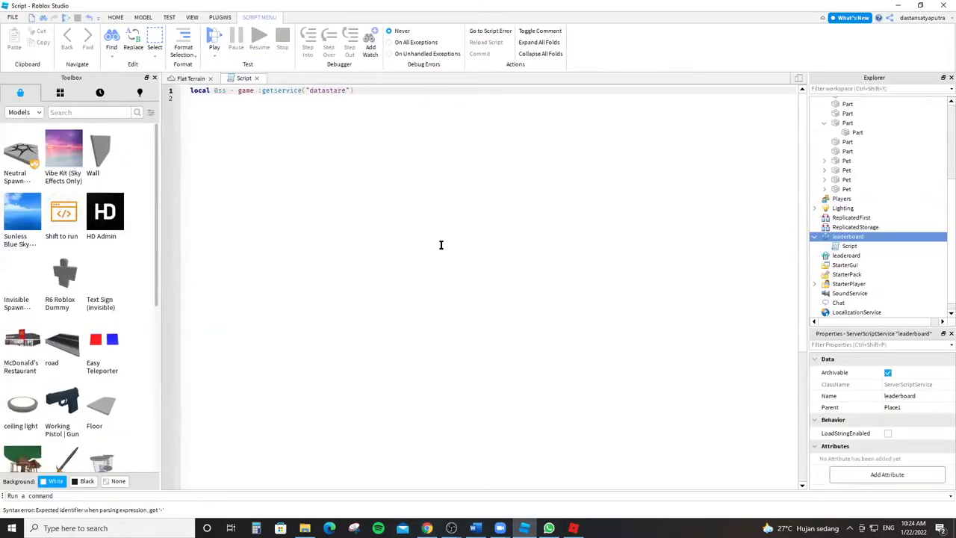
text(tareservice)
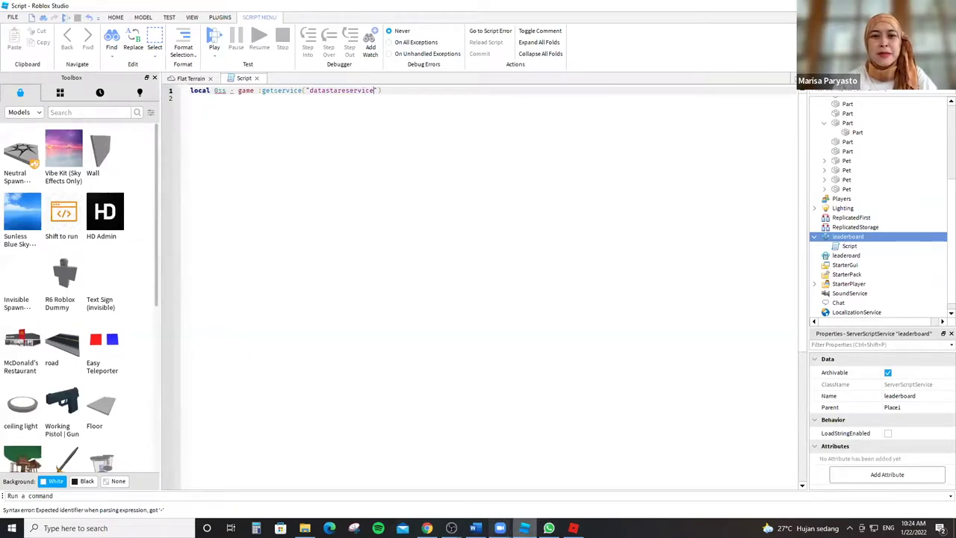
Start line 2 of the script with local, checking the tutorial's second line of code.
click(427, 528)
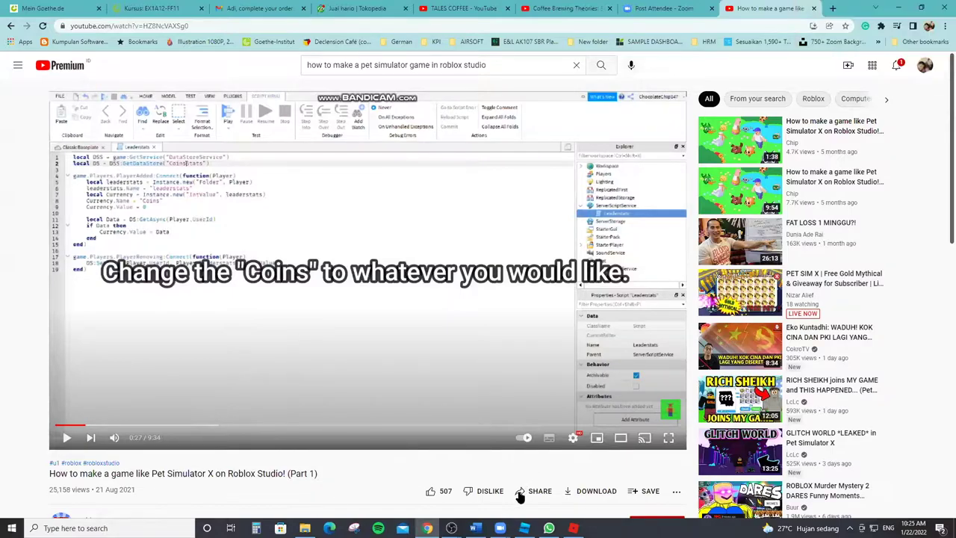
mouse_move(525, 528)
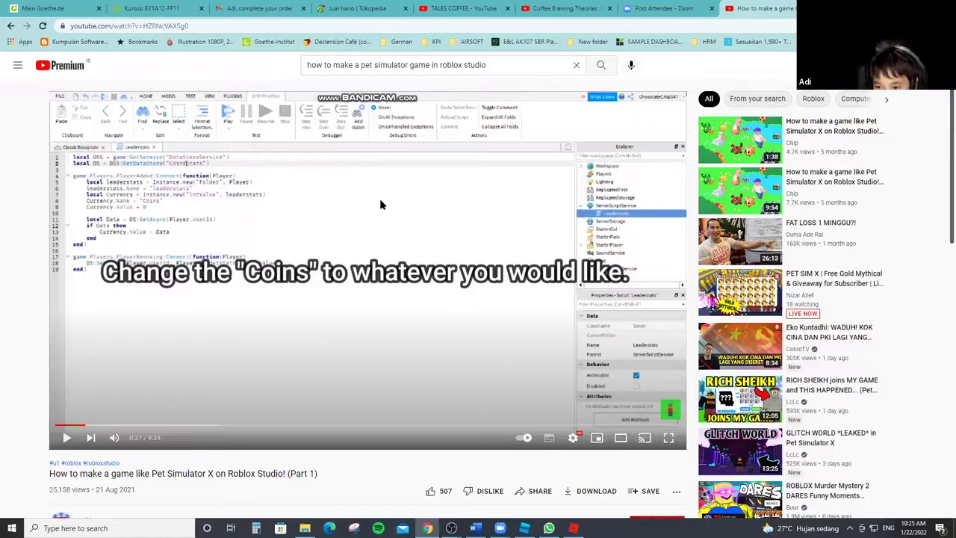
mouse_move(574, 528)
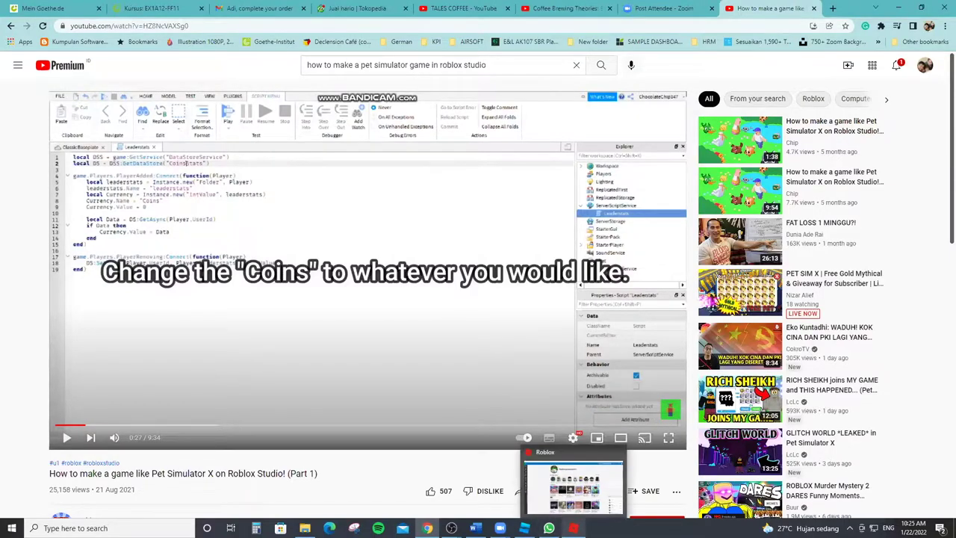
click(573, 517)
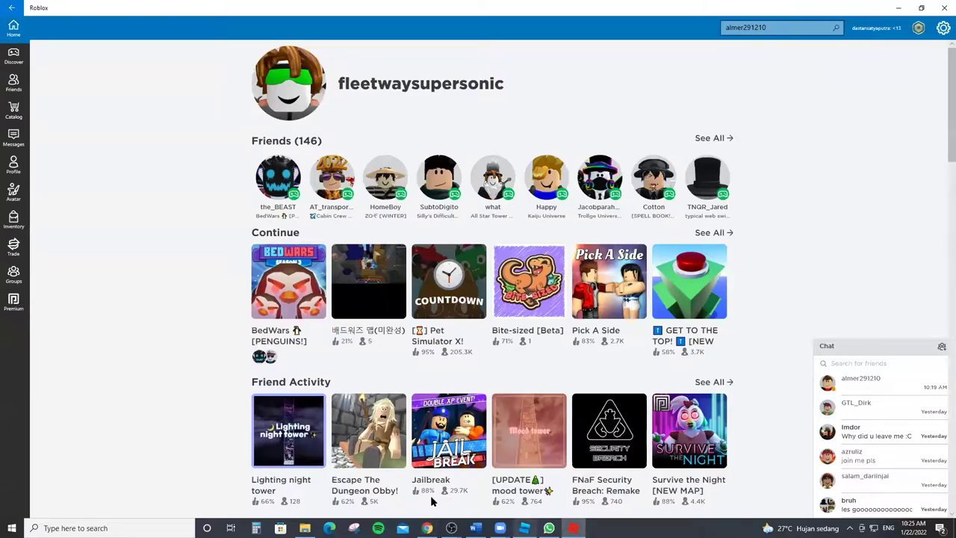
key(alt+Tab)
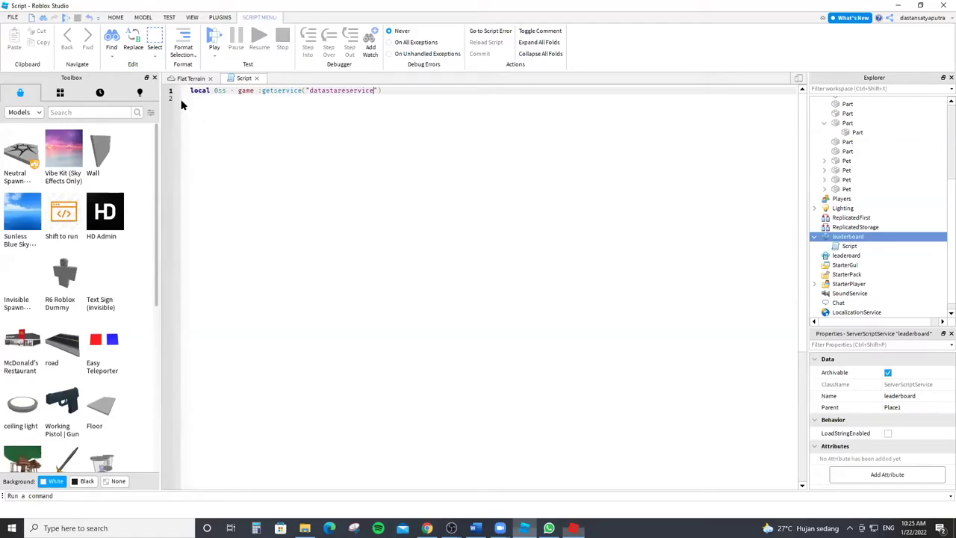
click(191, 97)
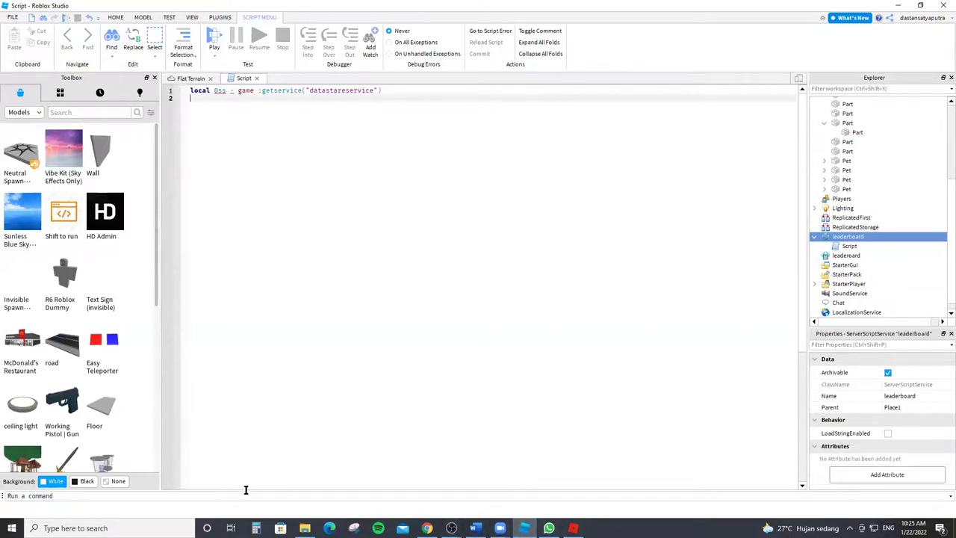
click(426, 528)
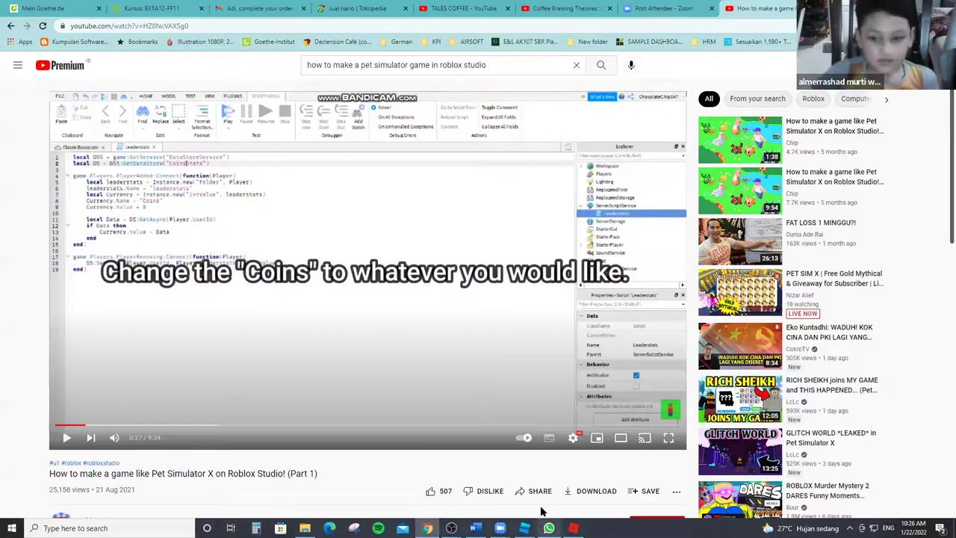
mouse_move(549, 528)
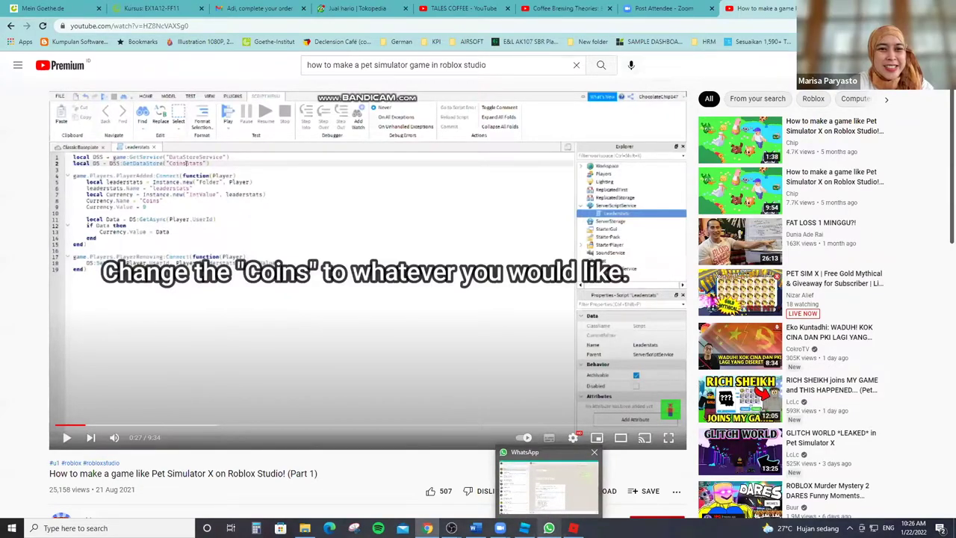
mouse_move(451, 528)
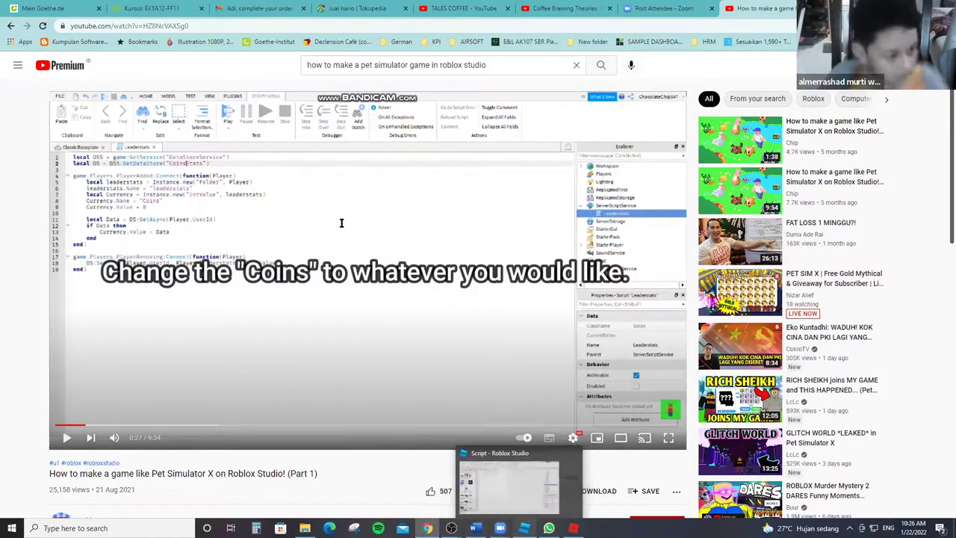
key(alt+Tab)
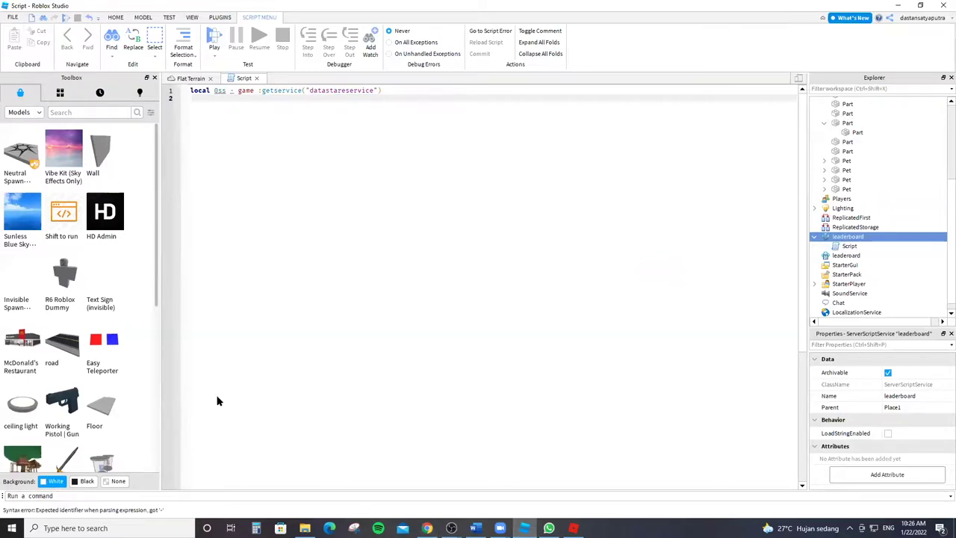
text(local)
key(alt+Tab)
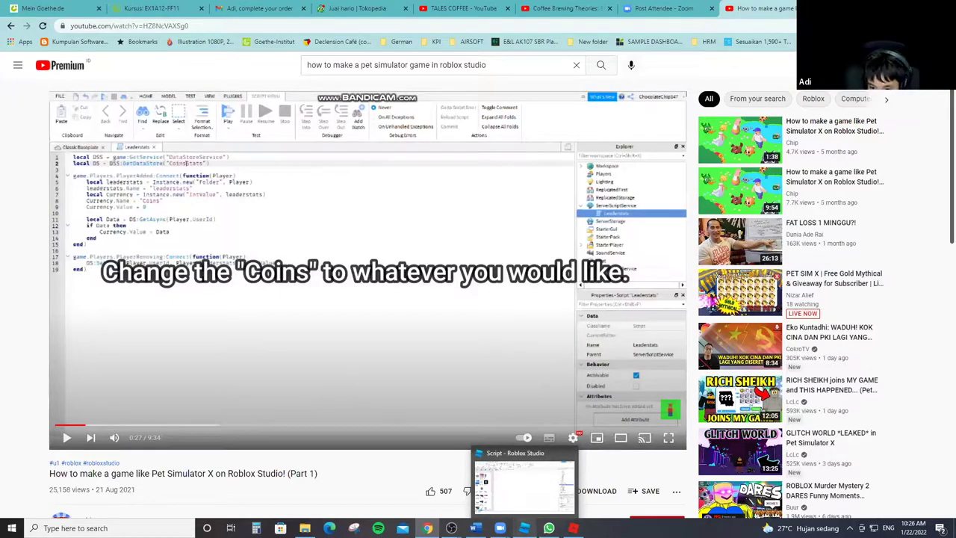
click(525, 528)
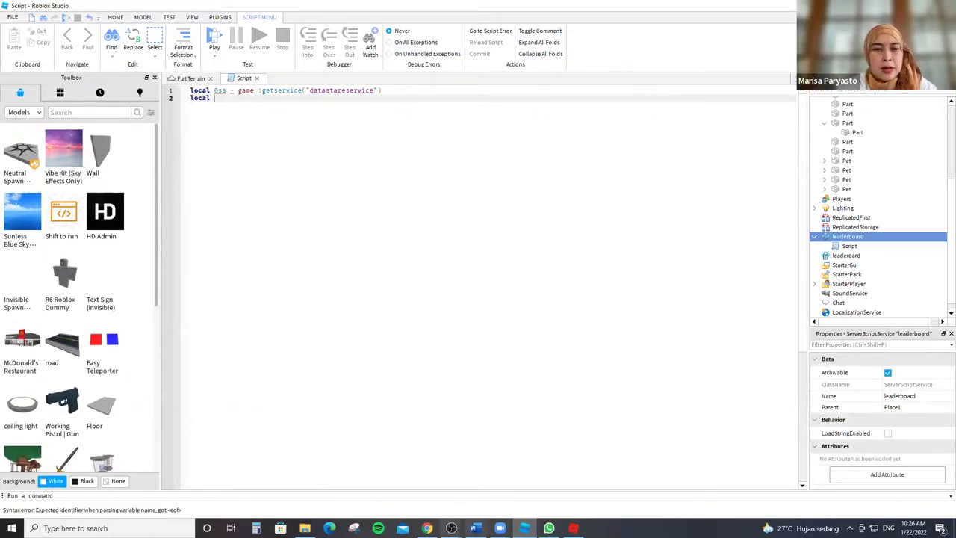
Switch to the YouTube tutorial and expand the video description to show the Leaderstats Script code.
mouse_move(427, 525)
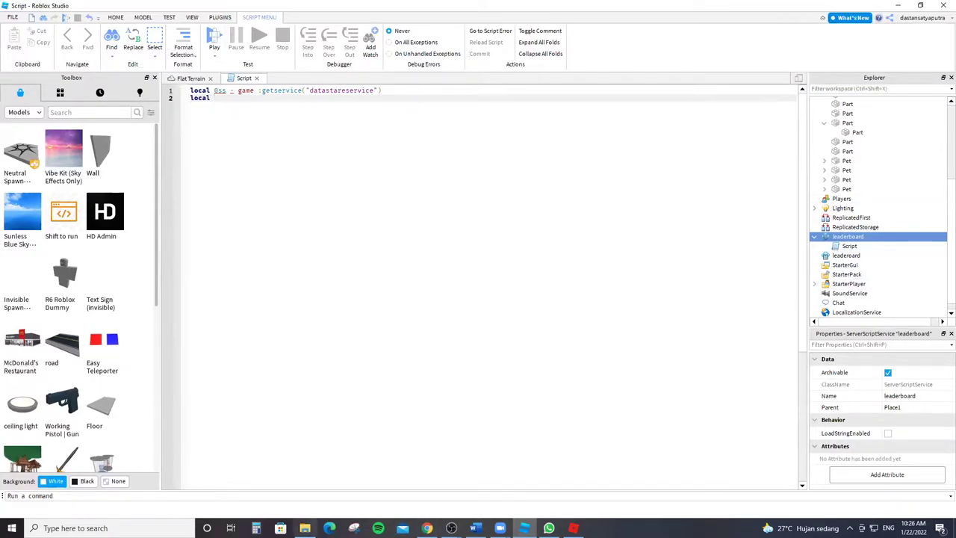
click(427, 528)
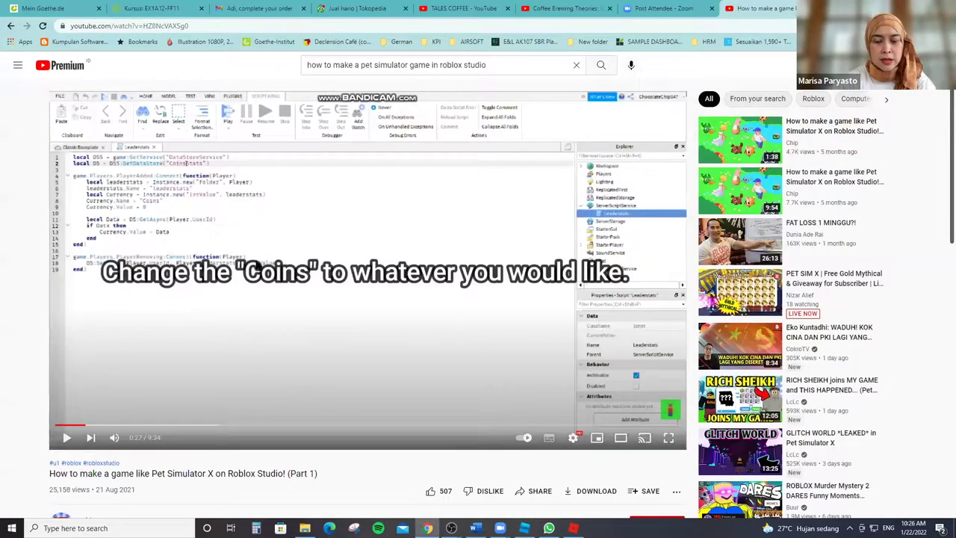
scroll(271, 454, down, 1)
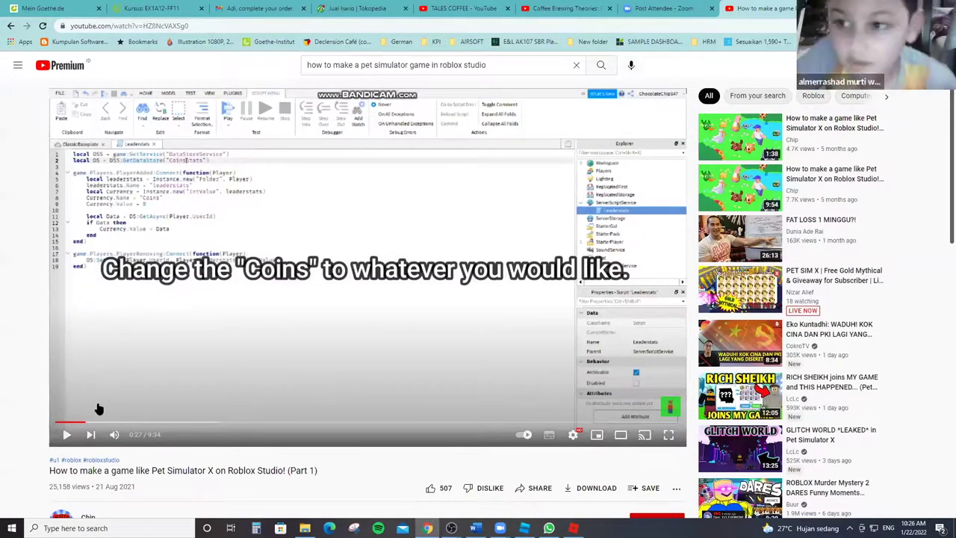
scroll(100, 401, down, 3)
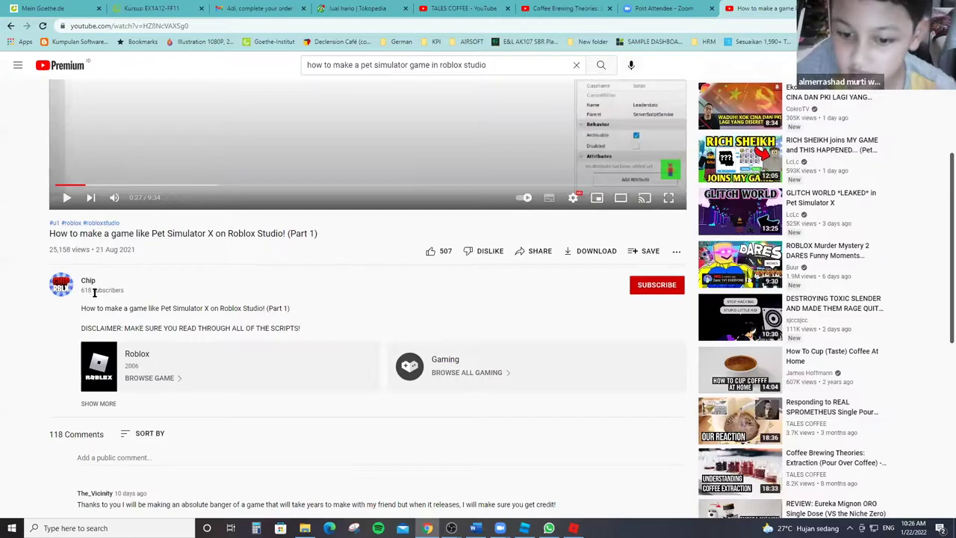
click(98, 403)
scroll(93, 259, down, 1)
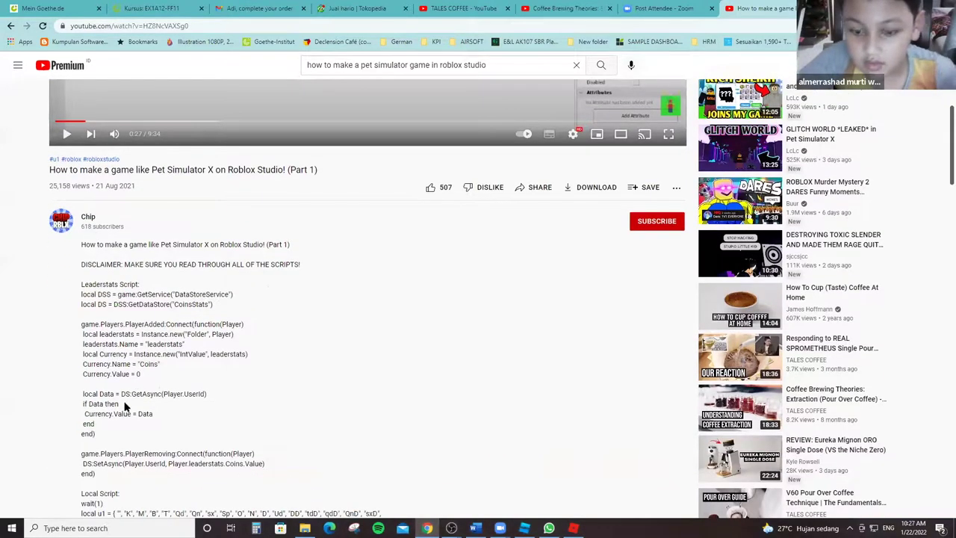
Select the full Leaderstats code in the description and try to carry it over into the Roblox Studio script.
scroll(126, 405, down, 1)
drag(97, 413, 79, 238)
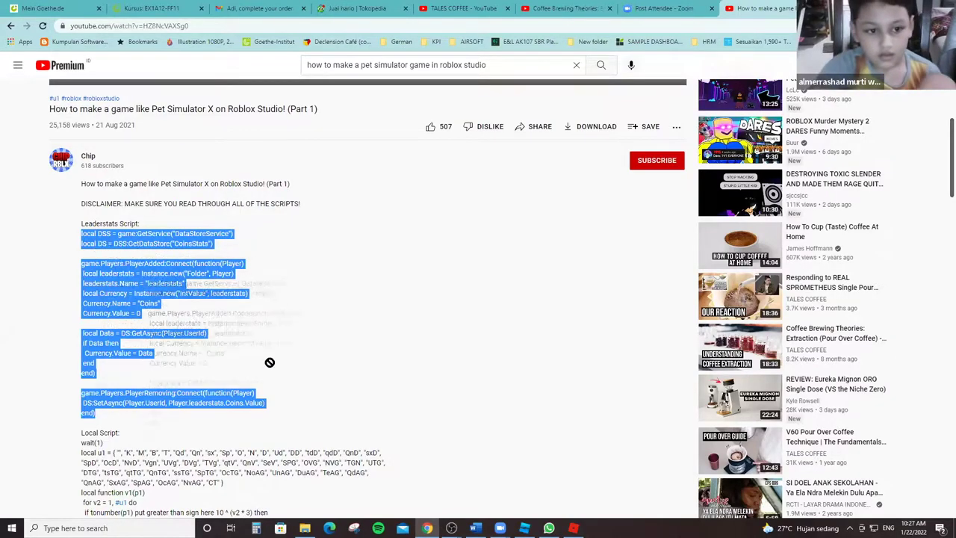
click(525, 528)
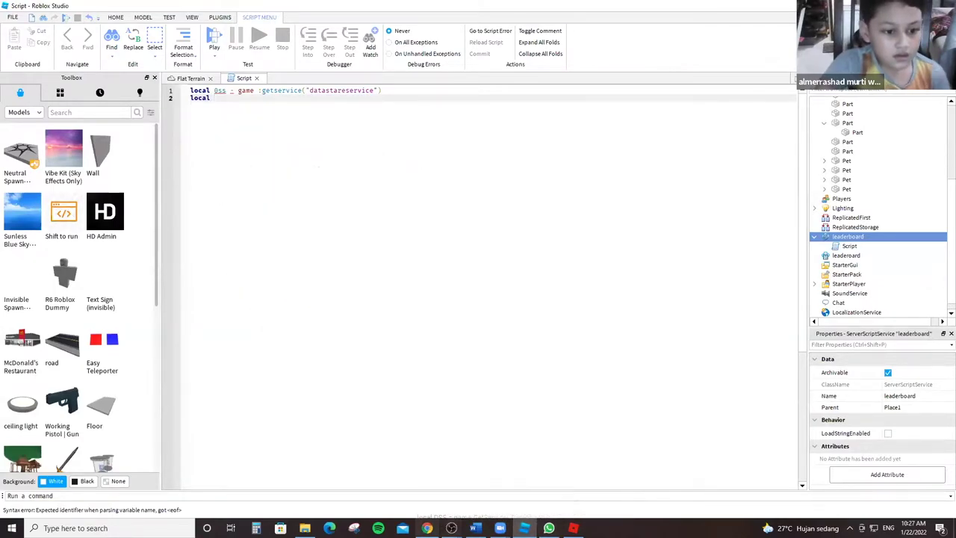
click(427, 528)
click(546, 445)
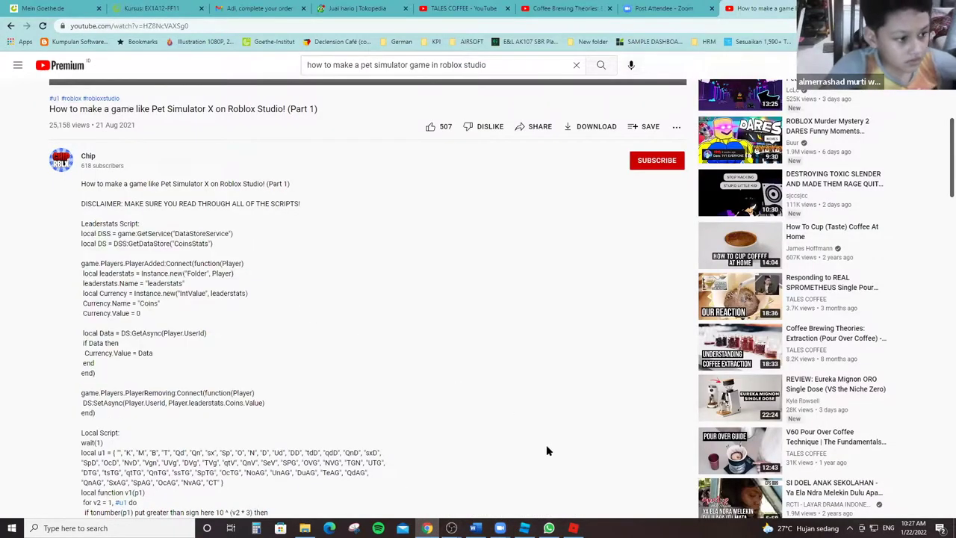
Return to Roblox Studio and delete the hand-typed code backwards from the end of line 2.
click(524, 528)
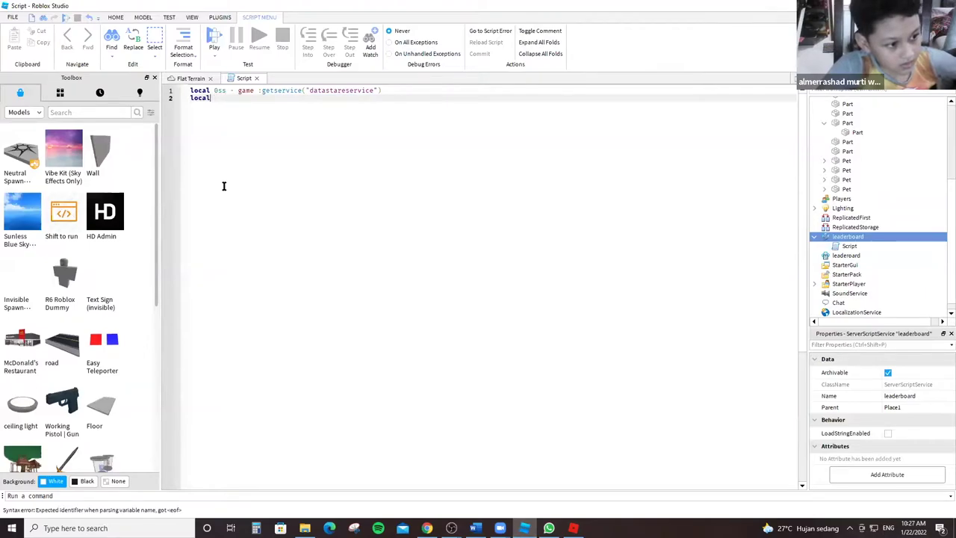
key(BackSpace)
key(BackSpace)
key(BackSpace)
key(BackSpace)
key(BackSpace)
key(BackSpace)
key(BackSpace)
key(BackSpace)
key(BackSpace)
key(BackSpace)
key(BackSpace)
key(BackSpace)
key(BackSpace)
key(BackSpace)
key(BackSpace)
key(BackSpace)
key(BackSpace)
key(BackSpace)
key(BackSpace)
key(BackSpace)
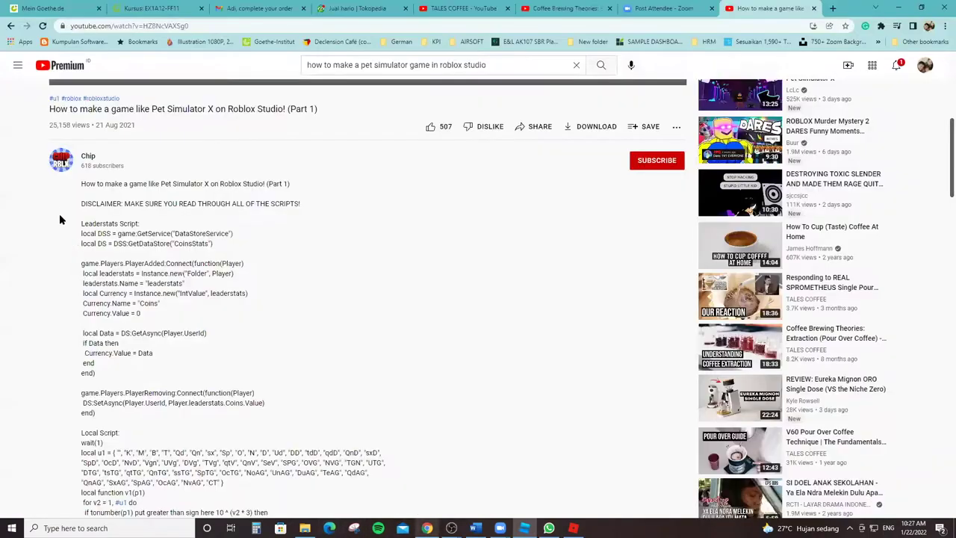
Select the complete Leaderstats code in the video description and paste it into the emptied script in Roblox Studio.
drag(63, 244, 221, 325)
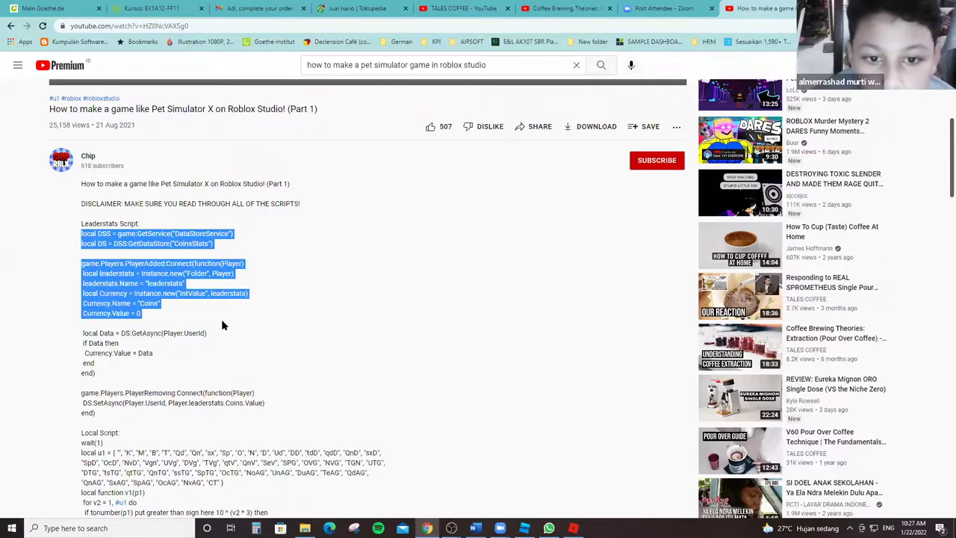
drag(228, 313, 209, 387)
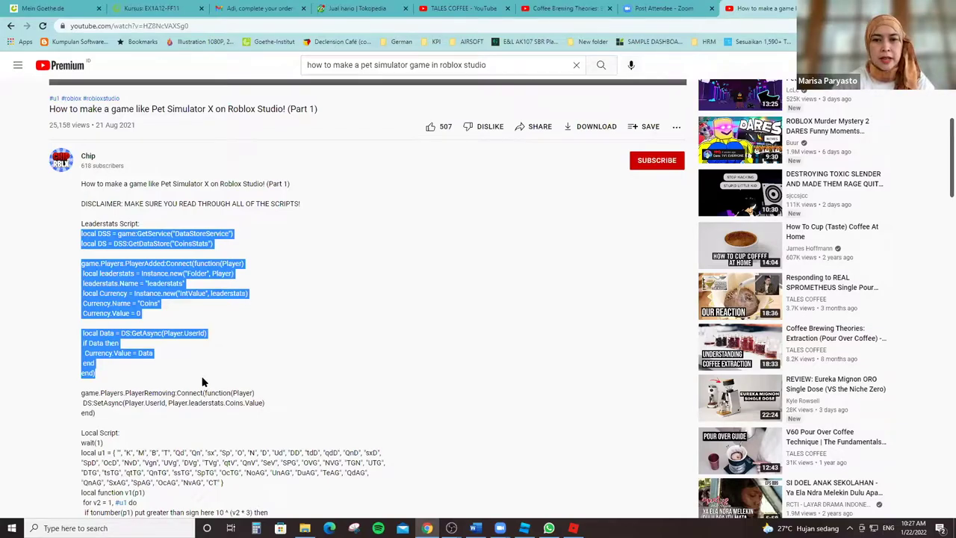
drag(200, 388, 256, 166)
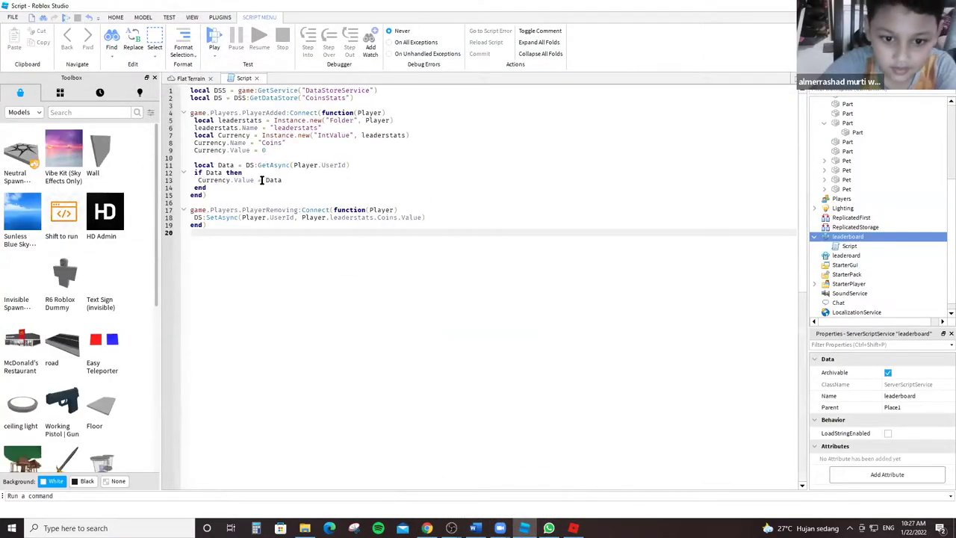
Switch back to the YouTube tutorial and resume playing the Part 1 video.
click(426, 528)
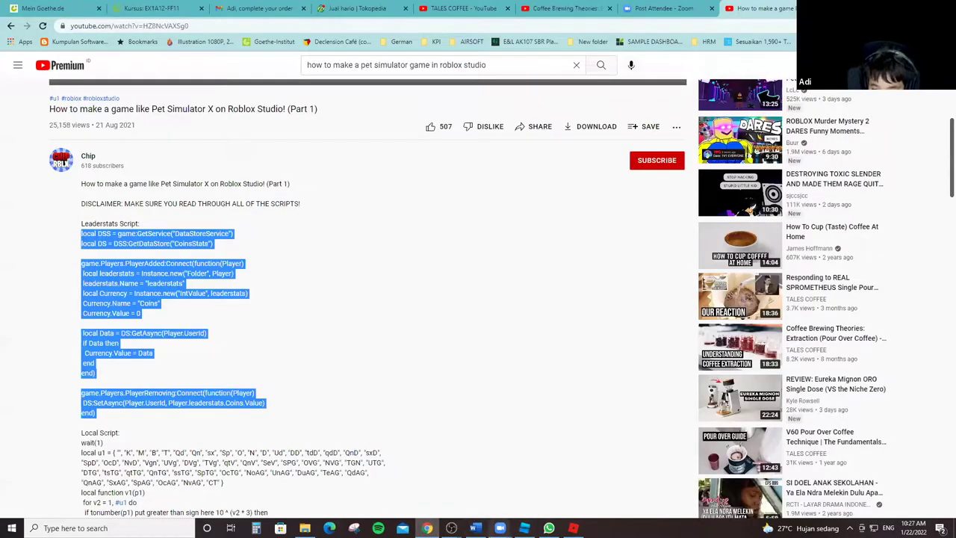
scroll(350, 321, up, 3)
scroll(342, 335, up, 2)
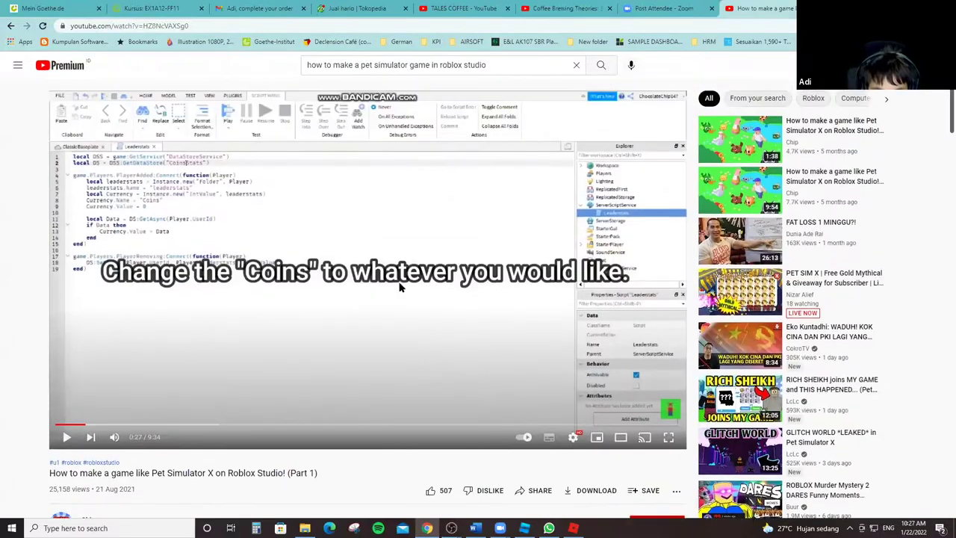
scroll(396, 309, down, 2)
scroll(396, 309, down, 1)
scroll(346, 237, up, 1)
click(320, 221)
scroll(343, 215, up, 1)
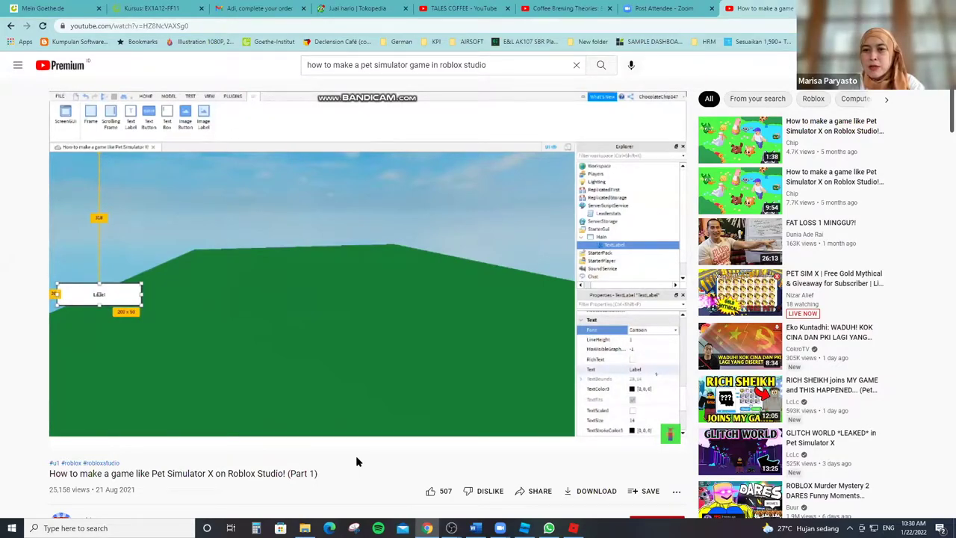
Skim forward through the tutorial's section on creating, scripting and styling the TextLabel in the Main GUI.
key(Right)
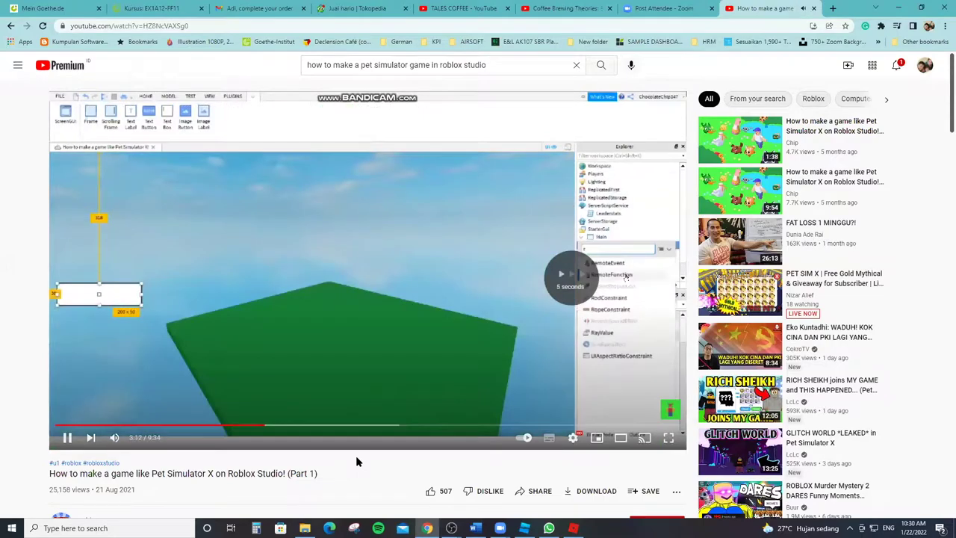
key(Right)
key(Right)
key(Right)
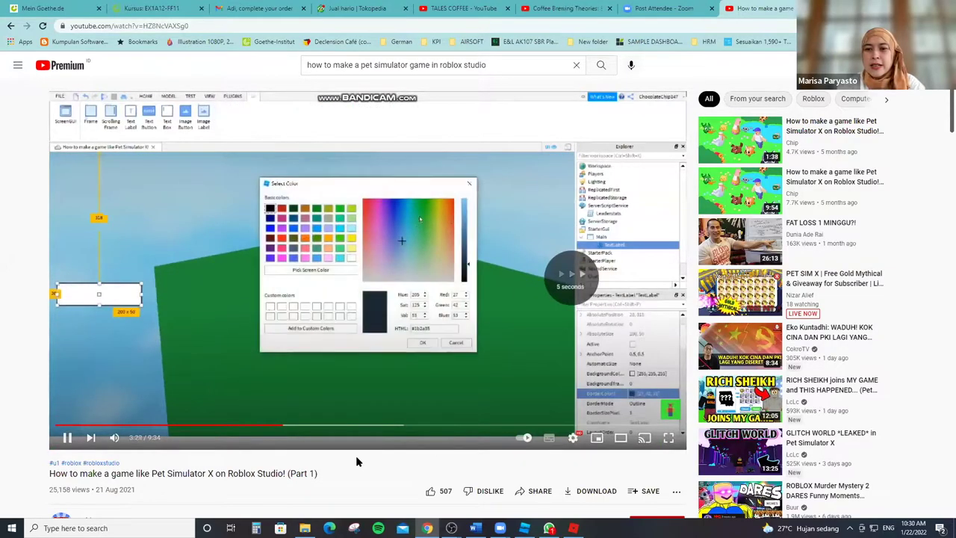
key(Right)
key(Right)
key(Right)
key(Right)
key(Right)
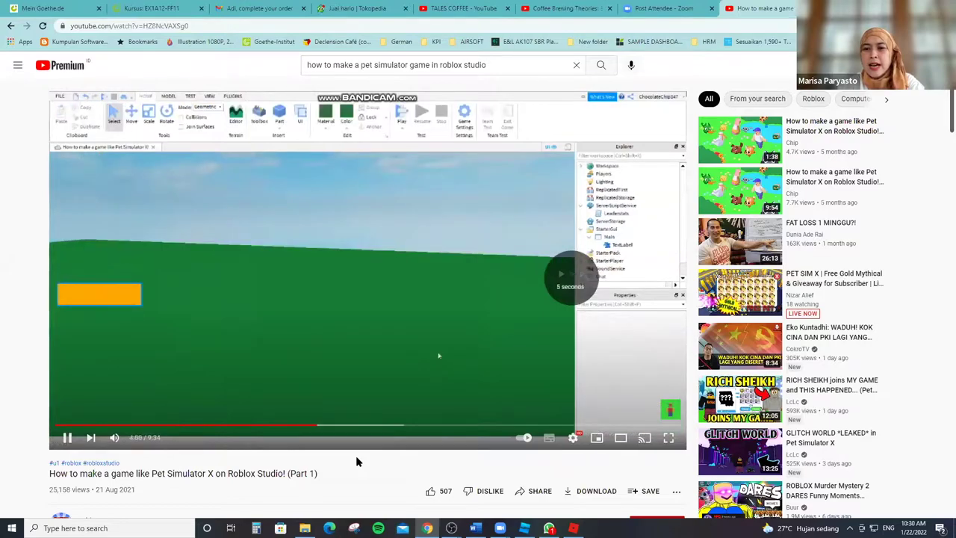
key(Right)
key(Right)
key(Right)
key(Right)
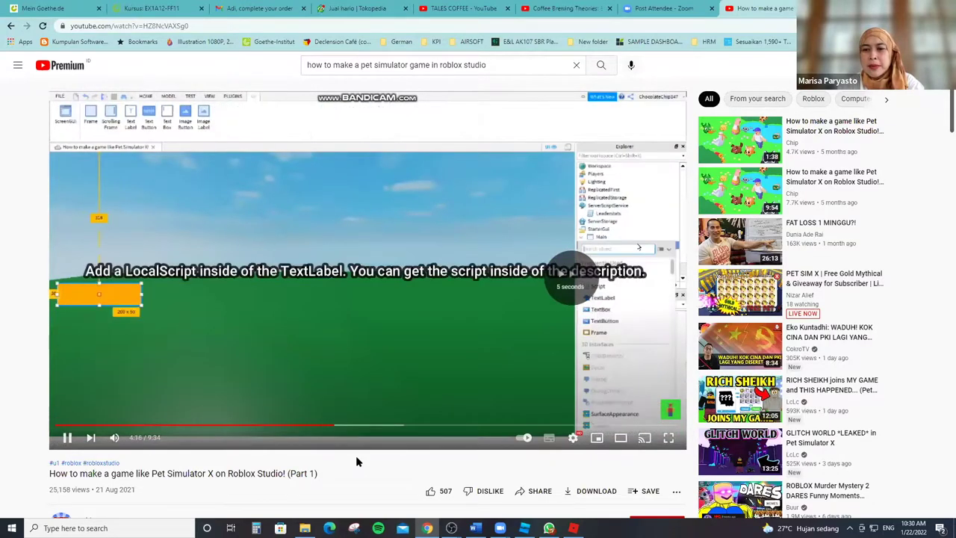
key(Right)
key(Right)
key(Right)
key(Right)
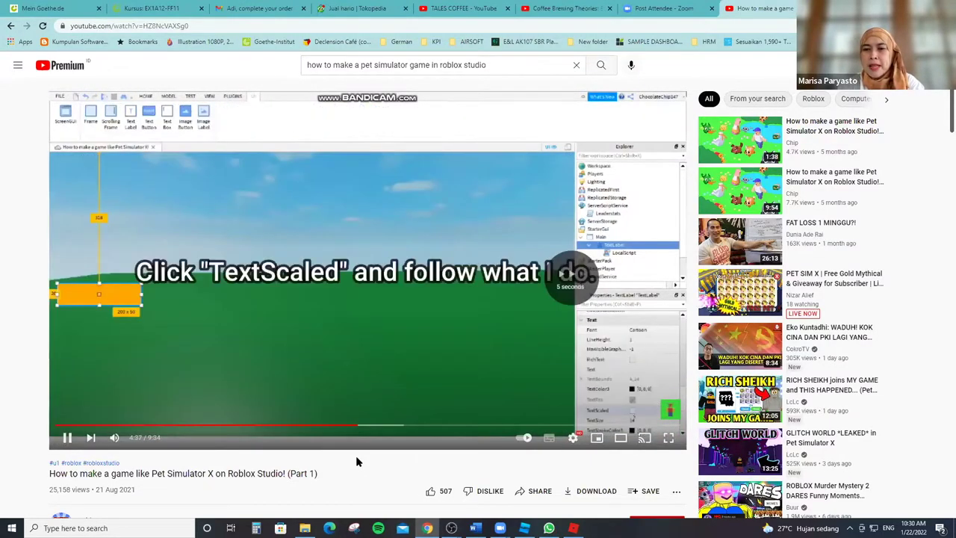
key(Right)
key(Right)
key(Right)
key(Right)
key(Right)
key(Right)
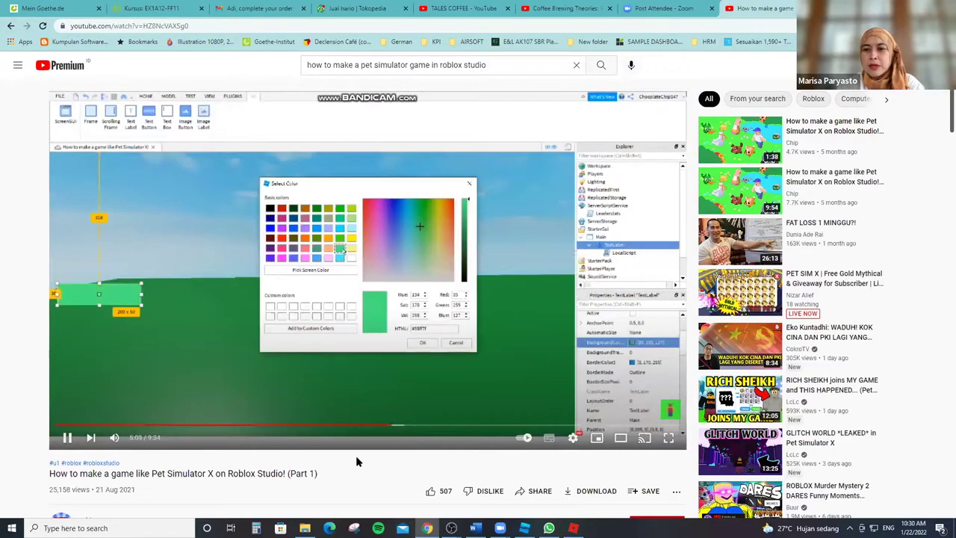
key(Right)
key(Right)
key(Right)
key(Right)
key(Right)
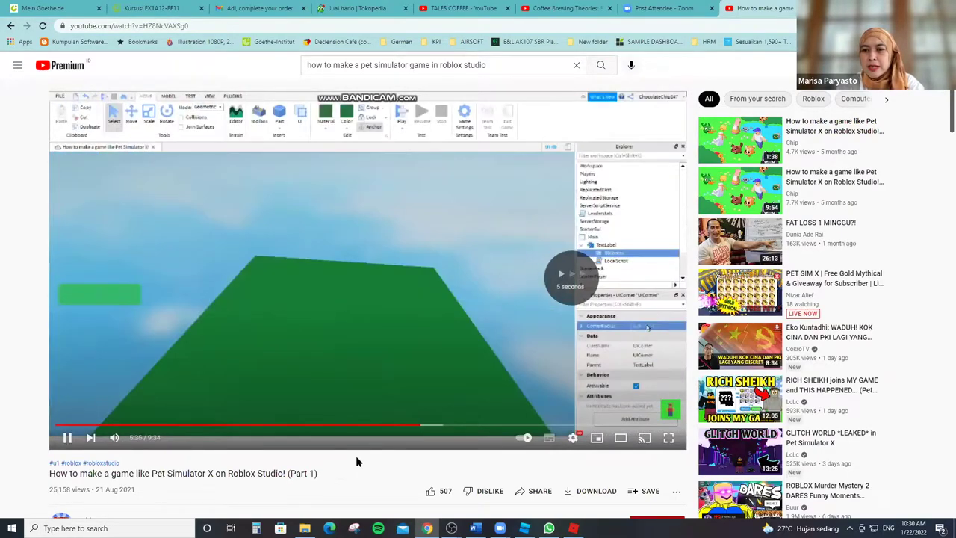
key(Right)
key(Right)
key(Right)
key(Right)
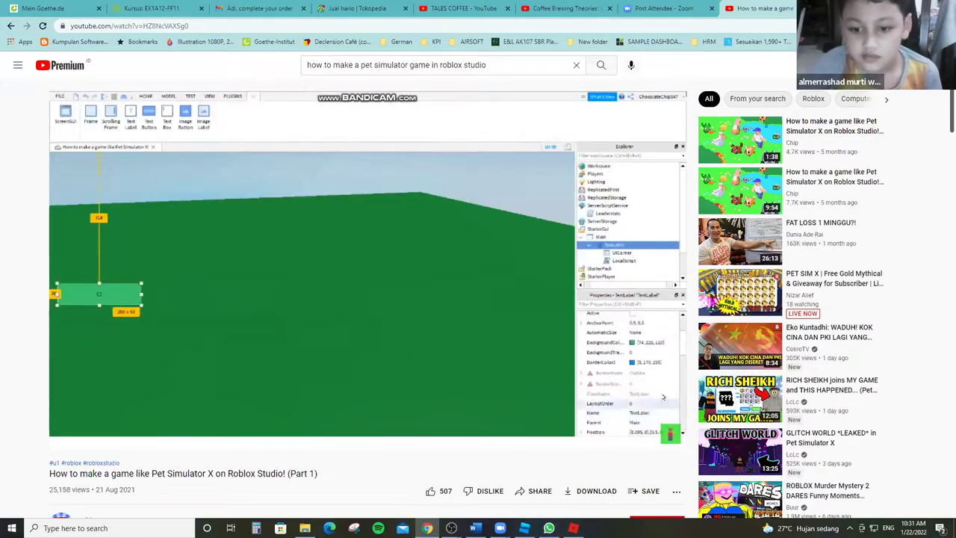
key(Right)
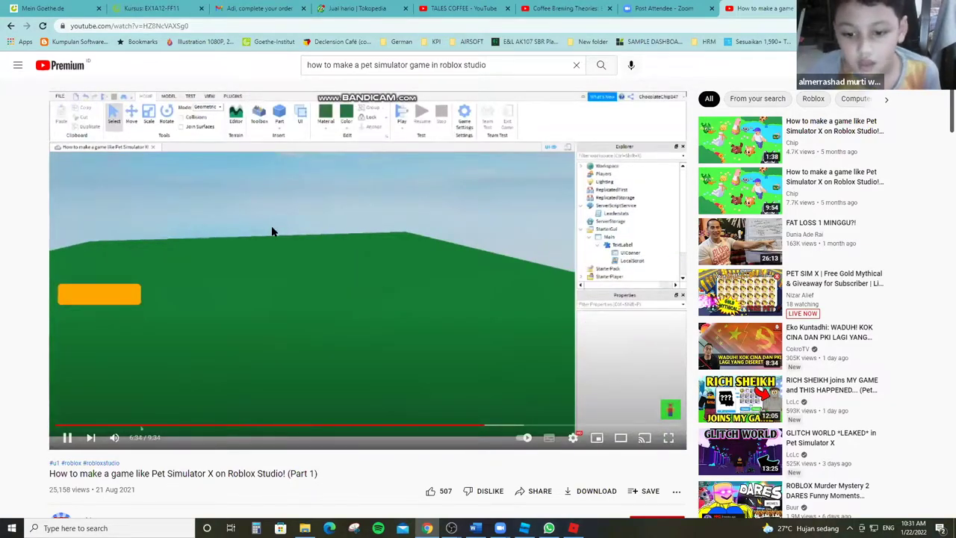
Skim the tutorial's LoadingScreen frame section through to the closing note about the next video.
key(Right)
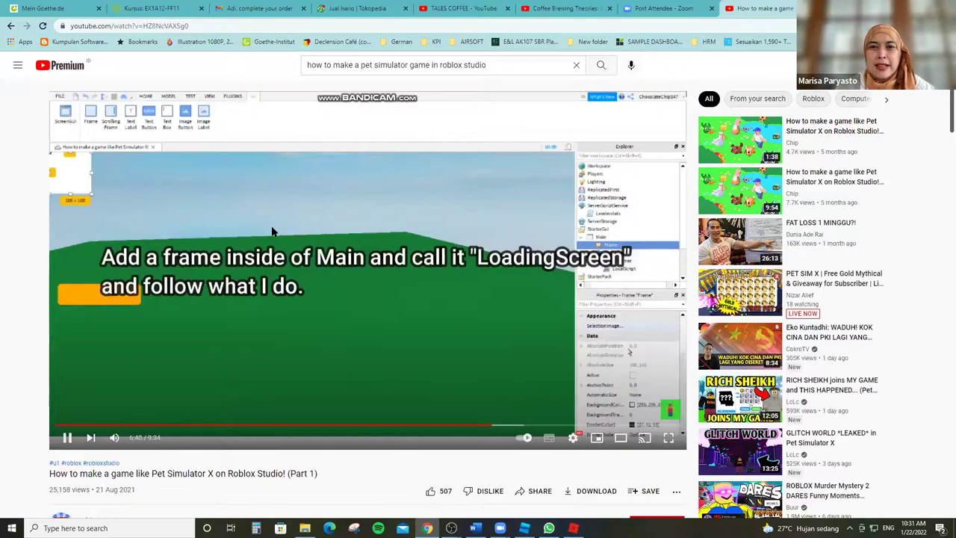
key(Right)
key(Right)
key(Right)
key(Right)
key(Right)
key(Right)
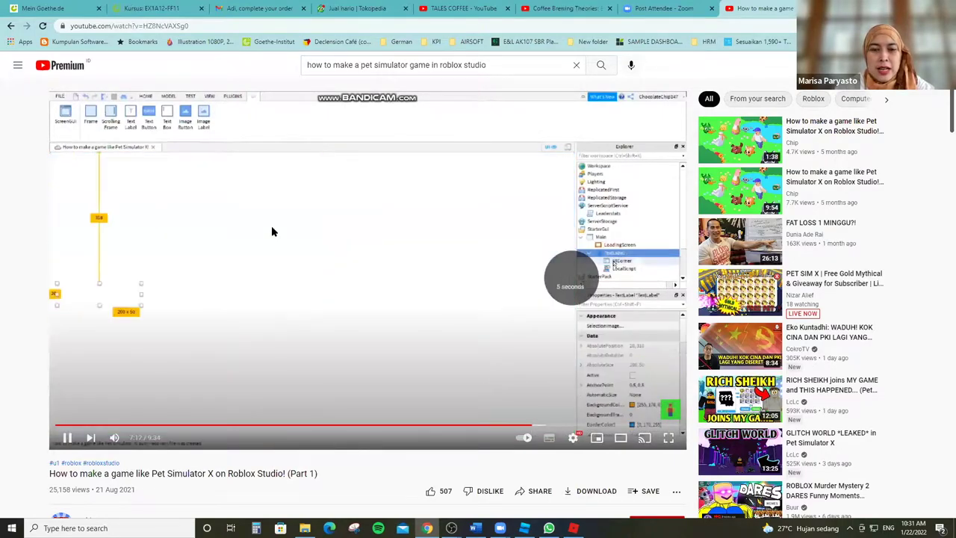
key(Right)
key(Right)
key(Right)
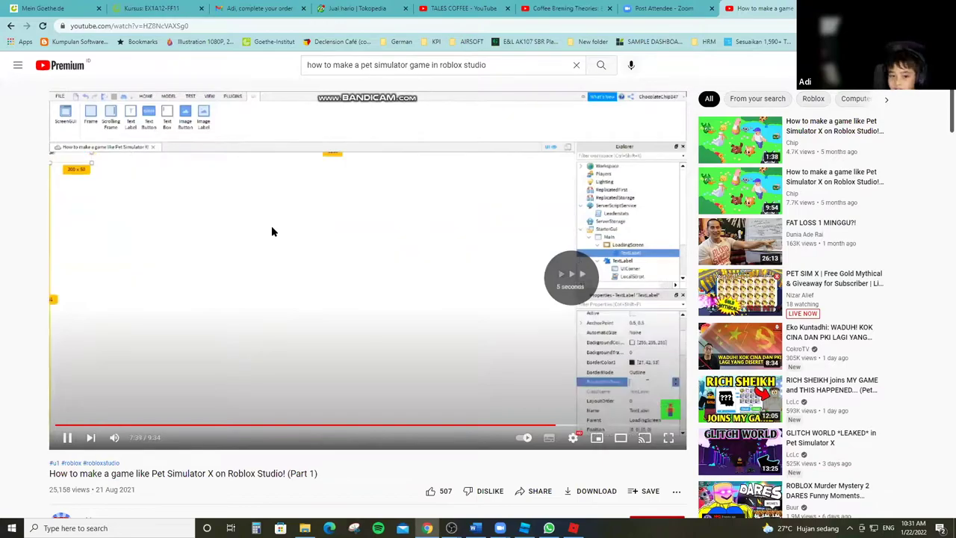
key(Right)
key(Right)
key(Right)
key(Right)
key(Right)
key(Right)
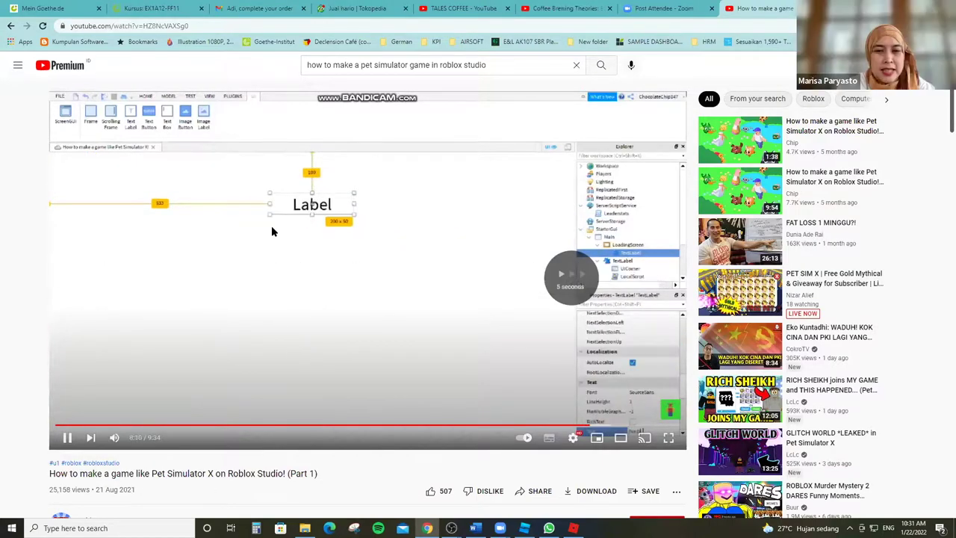
key(Right)
key(Right)
key(Right)
key(Right)
key(Right)
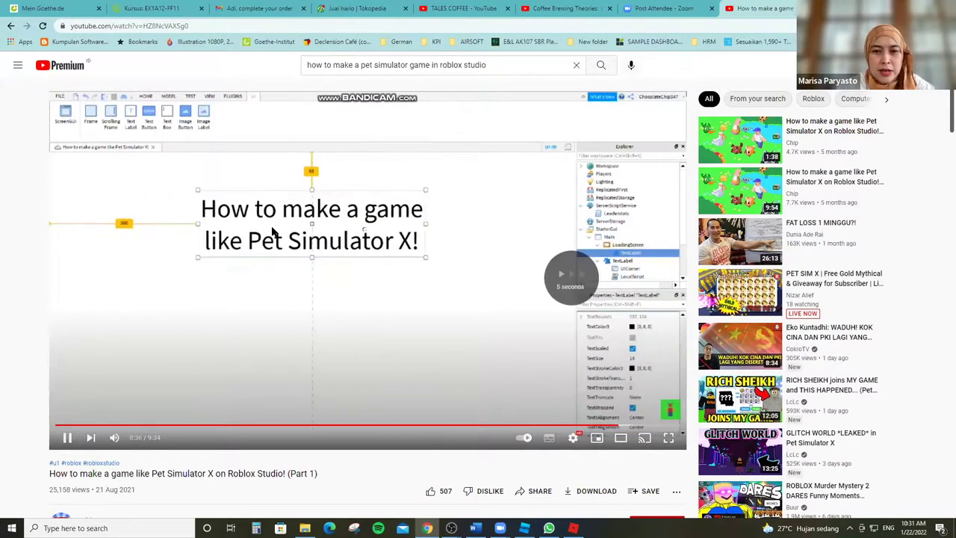
key(Right)
key(Right)
key(Right)
key(Right)
key(Right)
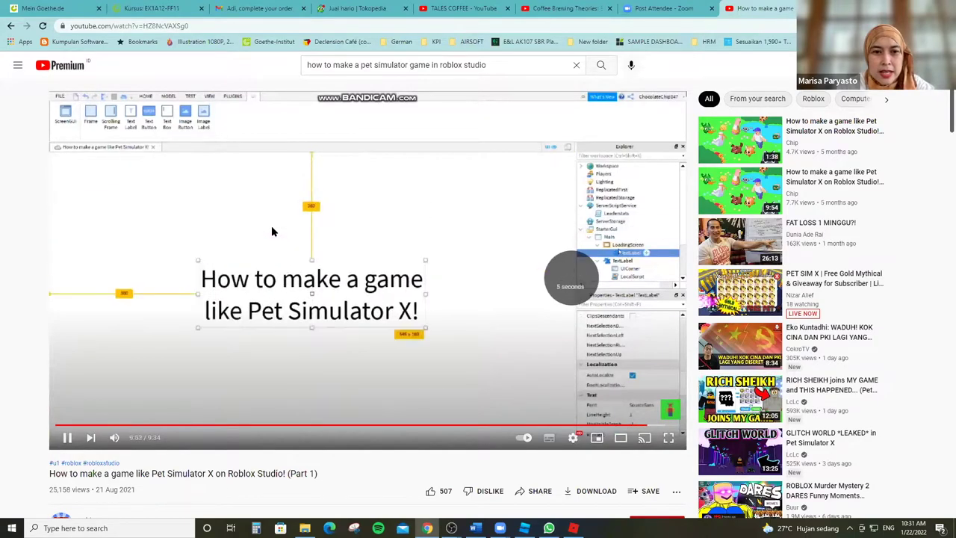
key(Right)
key(Right)
key(Right)
key(Right)
key(Right)
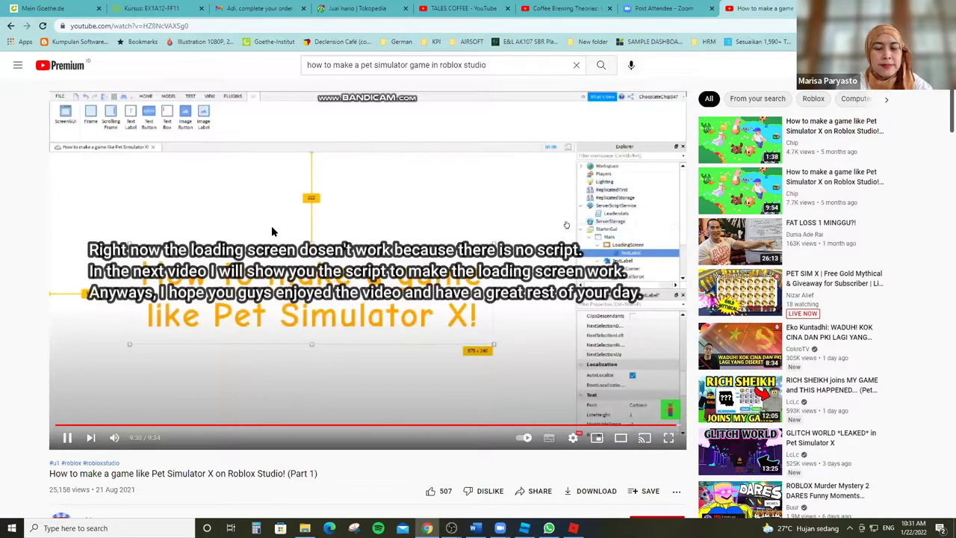
key(Left)
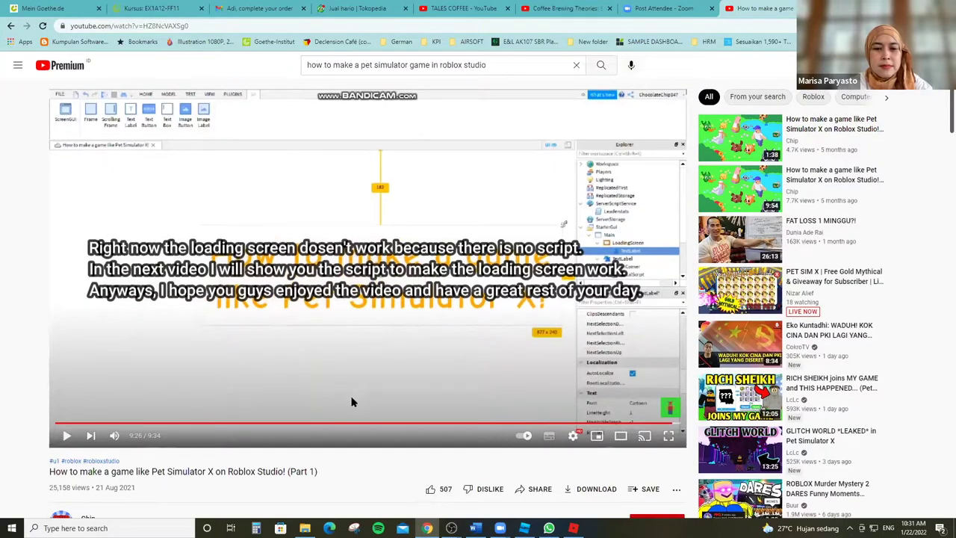
Look through the rest of the video description, including the Local Script code, and the viewer comments.
scroll(347, 399, down, 5)
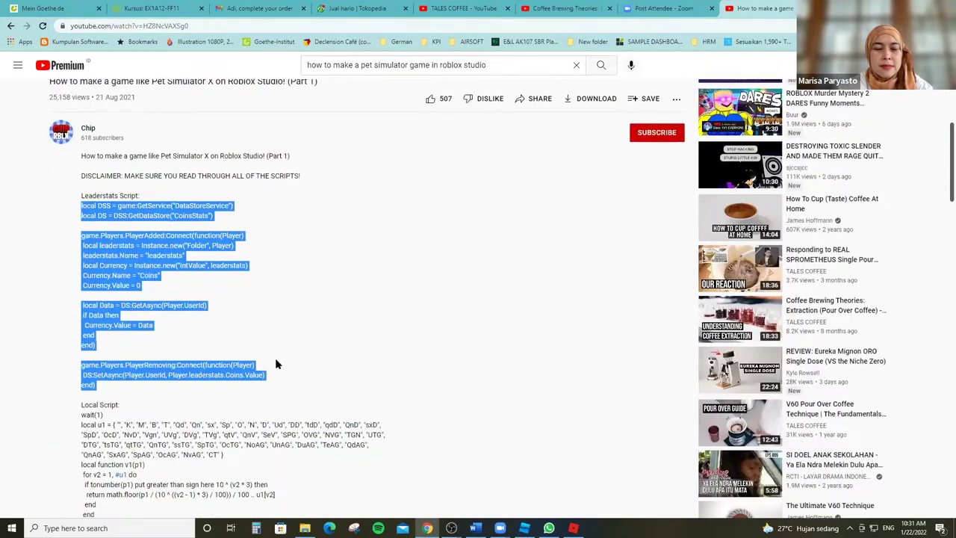
click(275, 363)
scroll(278, 366, down, 2)
scroll(277, 379, down, 4)
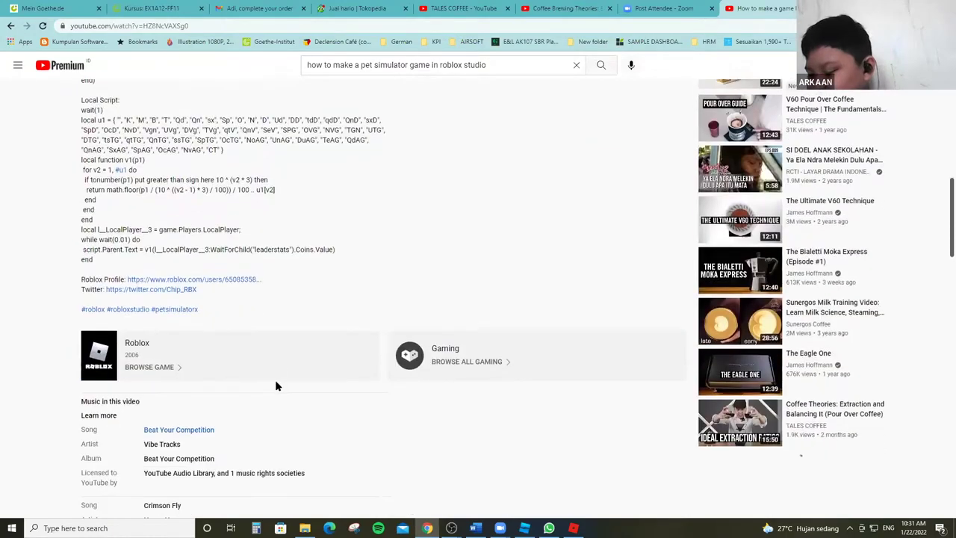
scroll(358, 385, down, 3)
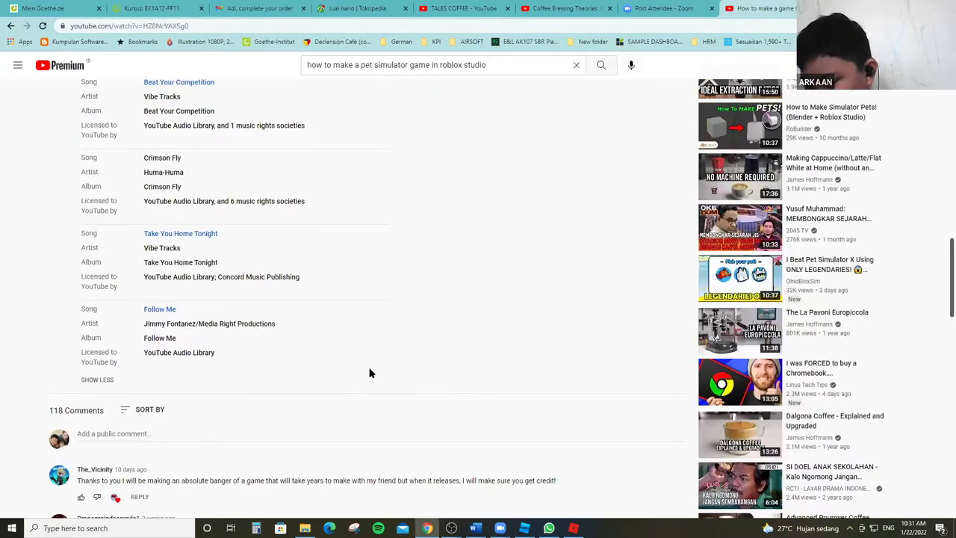
scroll(407, 321, down, 2)
scroll(409, 314, down, 1)
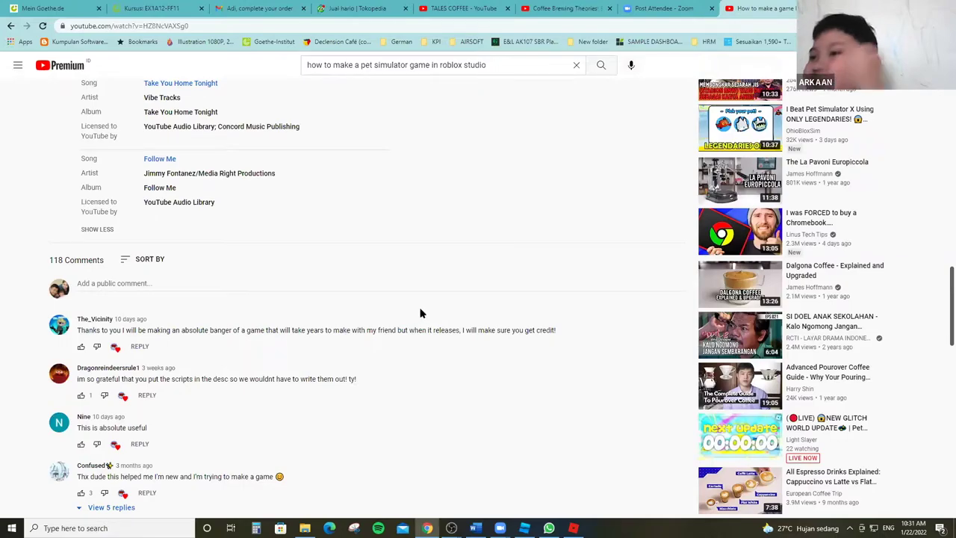
scroll(420, 427, up, 6)
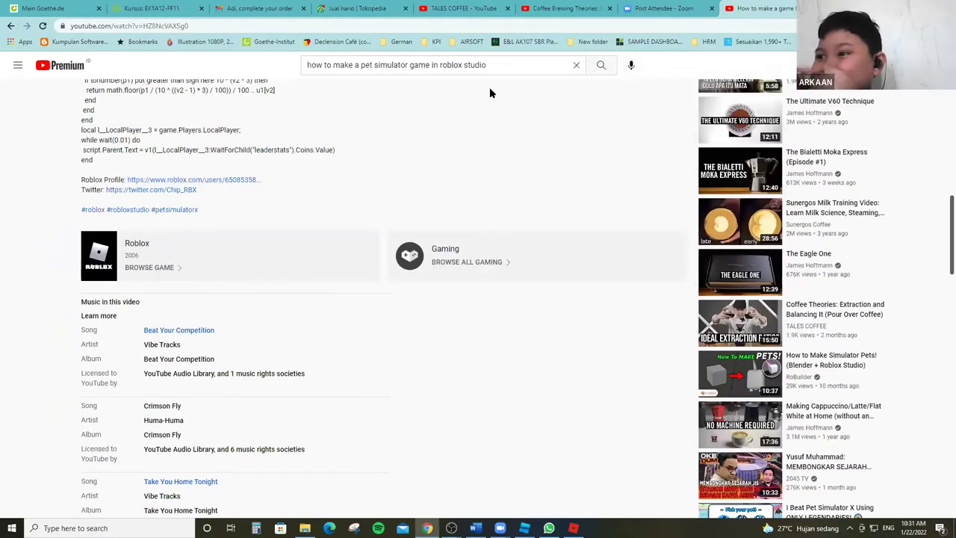
scroll(489, 92, up, 4)
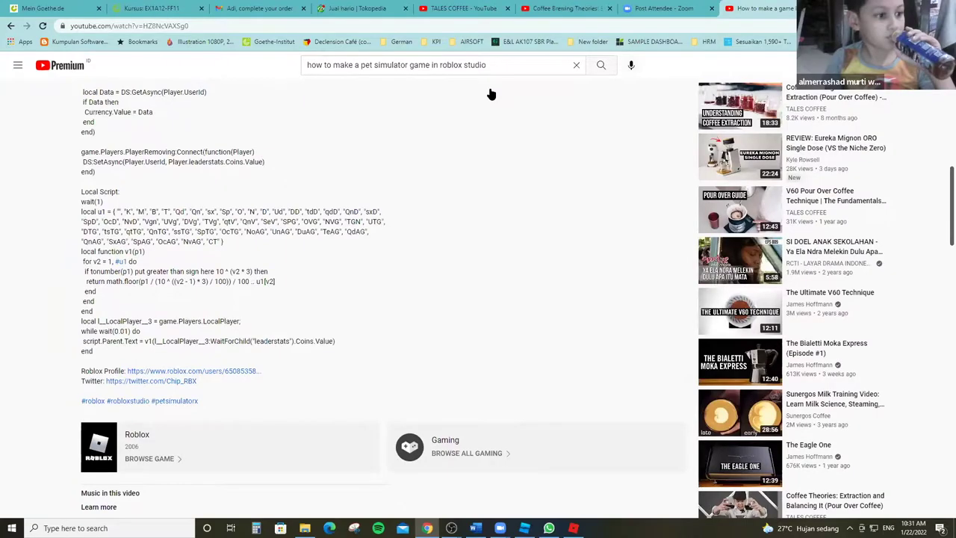
Rerun the pet simulator search, open "I Made Pet Simulator X in 1 Hour... (Roblox)" and skim its opening part.
click(601, 65)
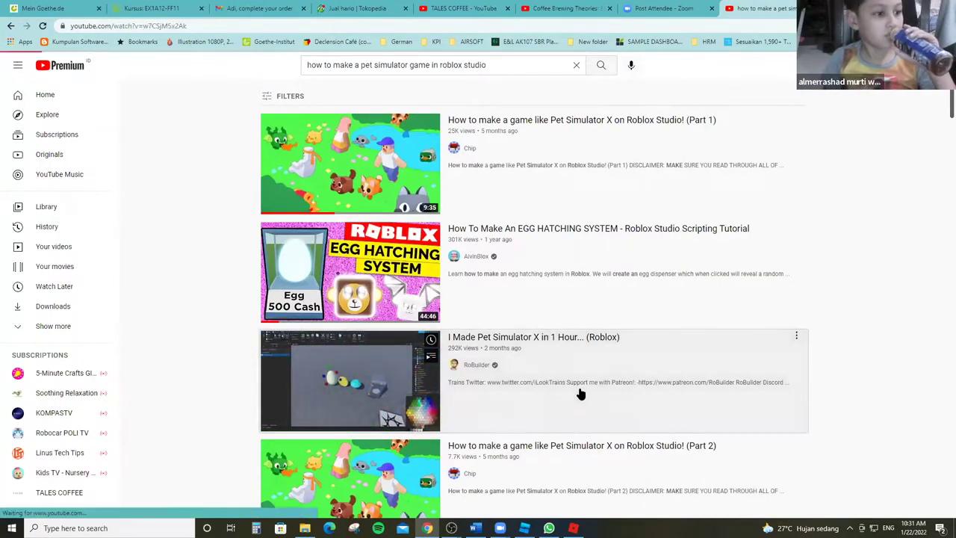
click(579, 392)
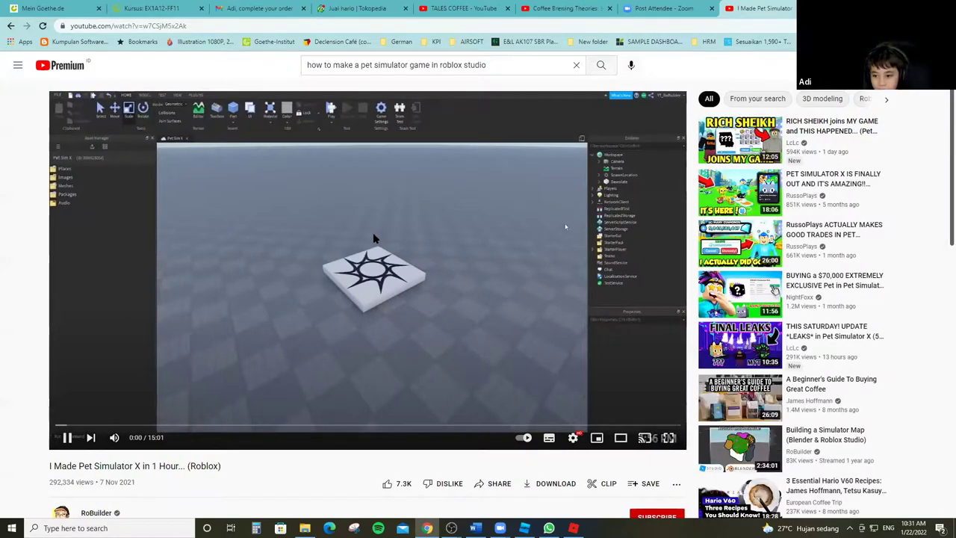
key(Right)
key(Right)
key(Right)
key(Right)
key(Right)
key(Right)
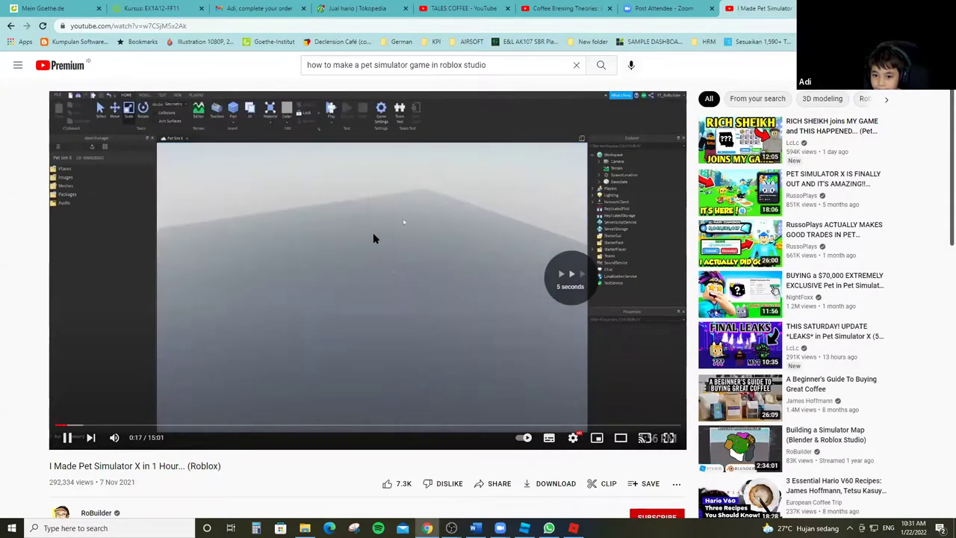
key(Right)
key(Right)
key(Right)
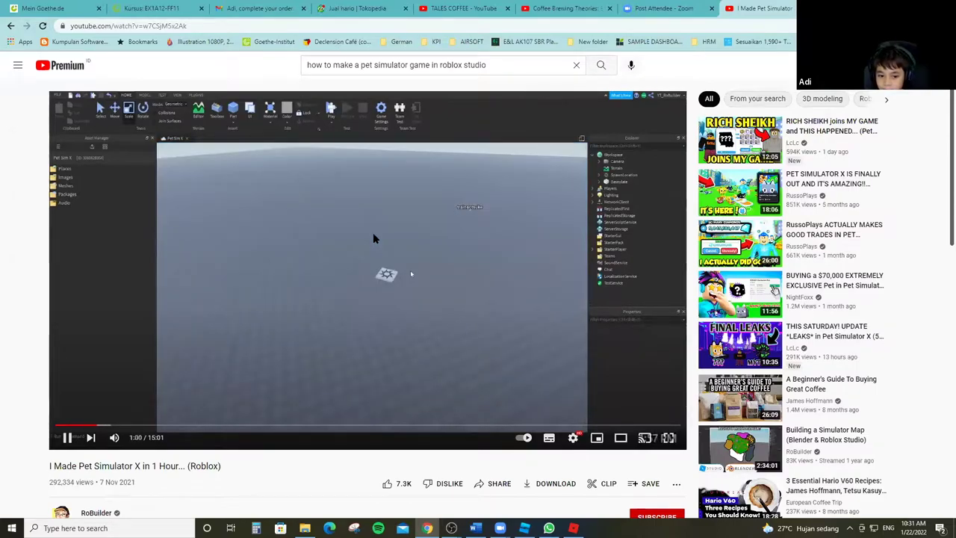
key(Right)
key(Right)
key(Right)
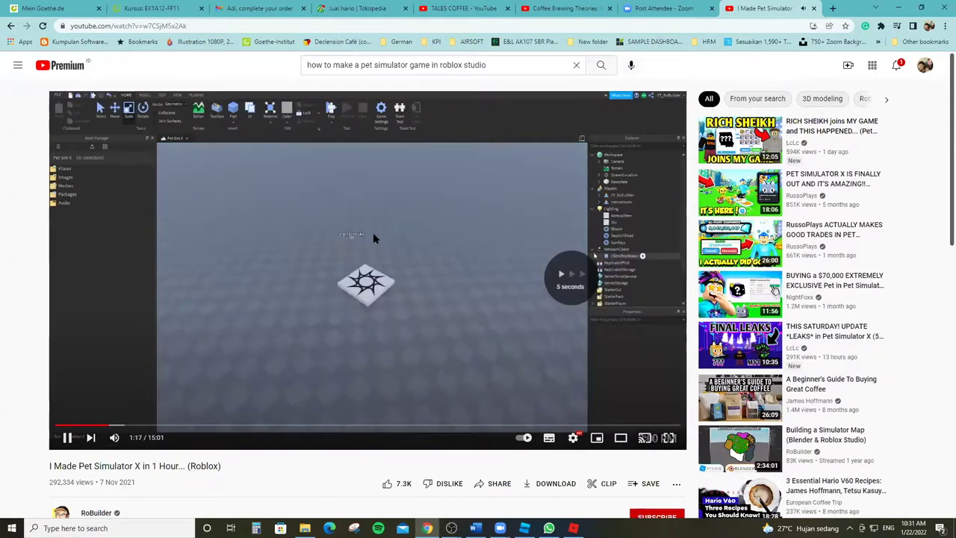
key(Right)
key(Right)
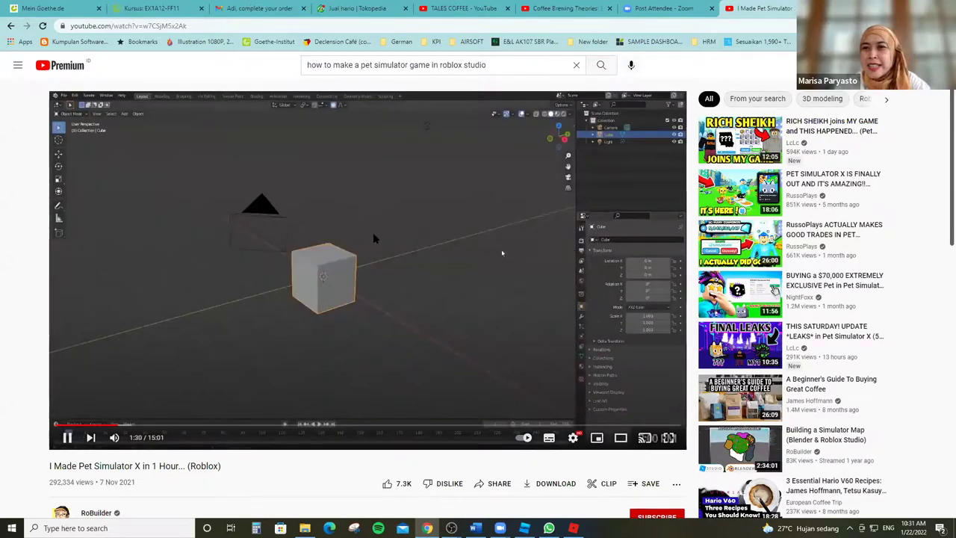
Skim the video's Blender section on modelling the egg and starting the round coin from a cylinder.
key(Left)
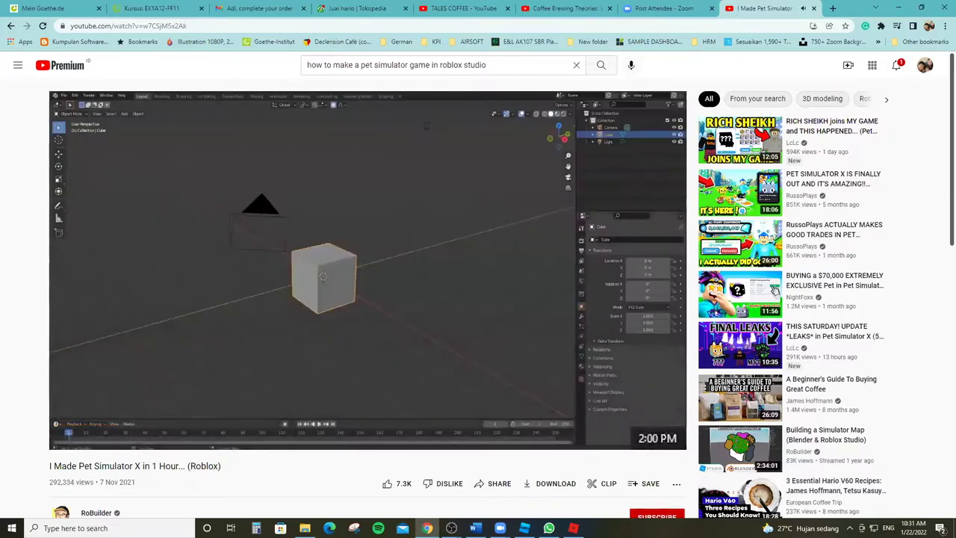
key(Right)
key(Right)
key(Right)
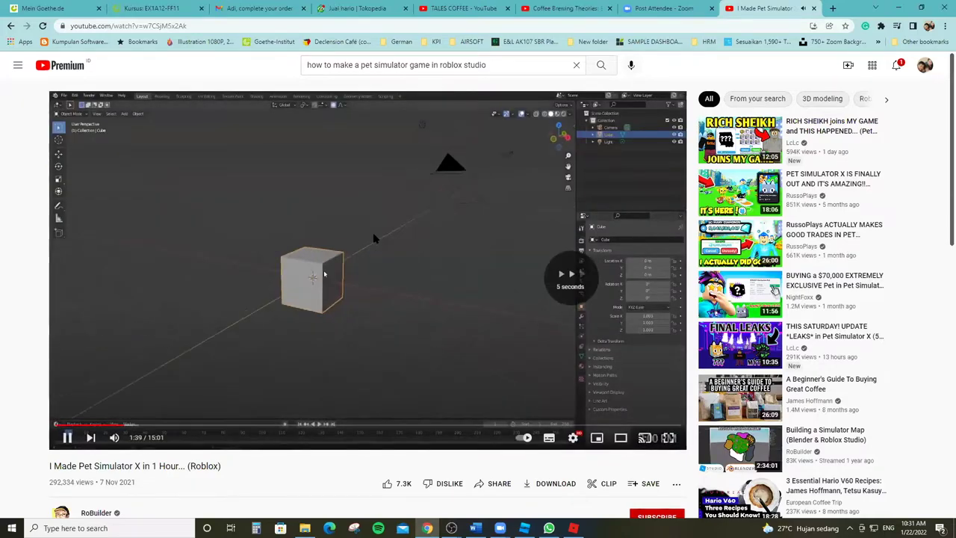
key(Right)
key(Right)
key(Right)
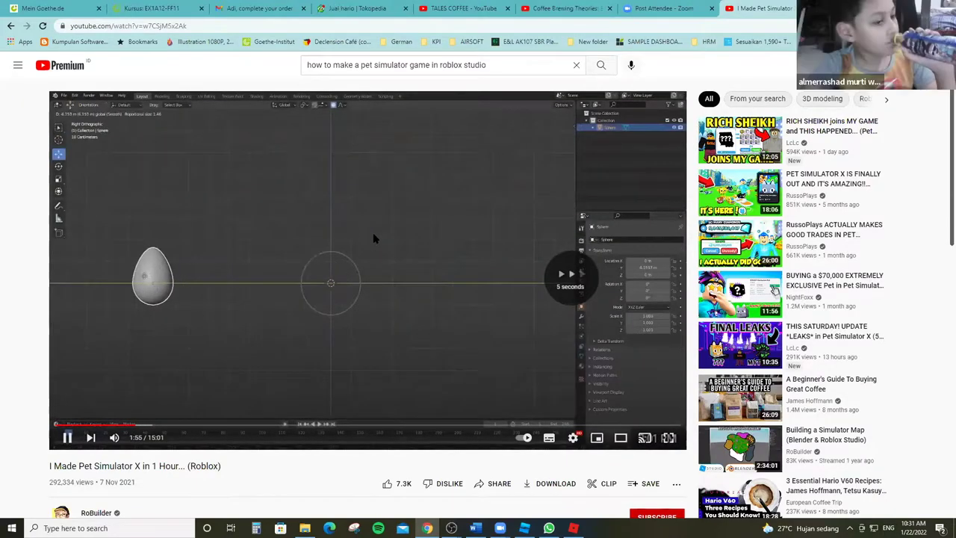
key(Right)
key(Right)
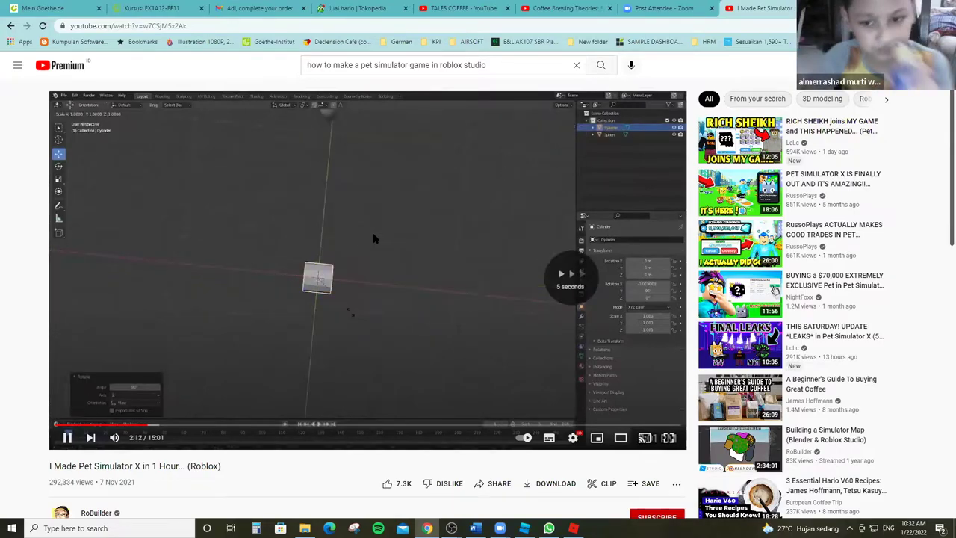
key(Right)
key(Right)
key(Right)
key(Right)
key(Right)
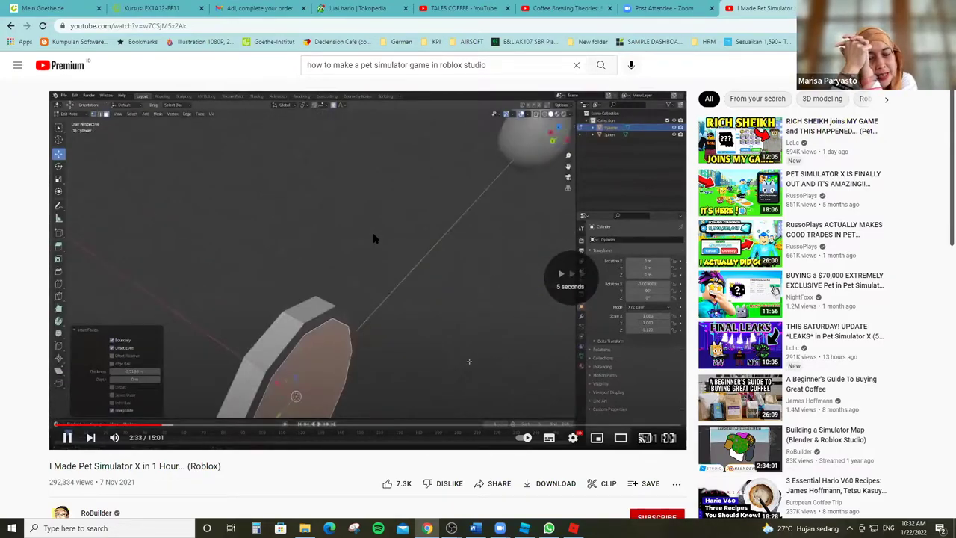
Skim forward through the part of the video that models the faceted gem from a cylinder.
key(Right)
key(Right)
key(Right)
key(Right)
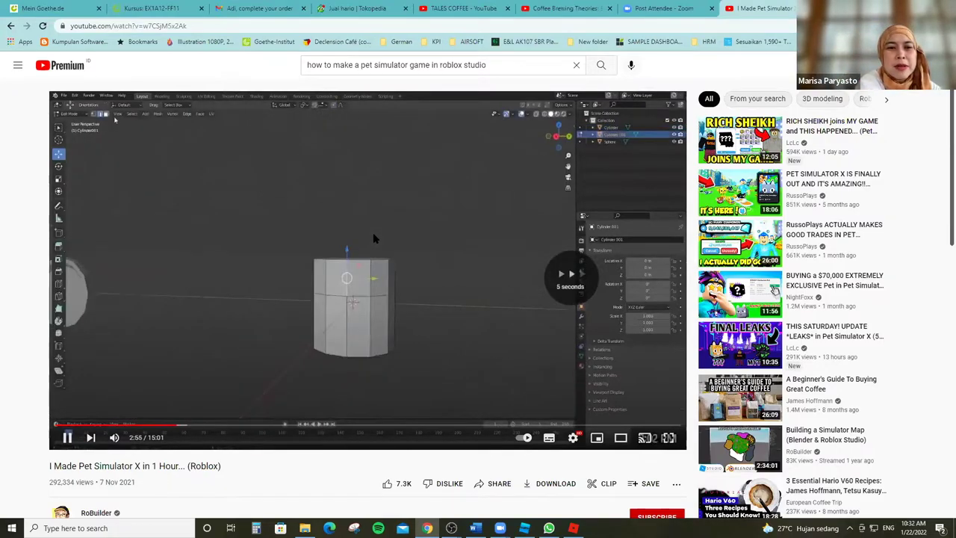
key(Right)
key(Right)
key(Right)
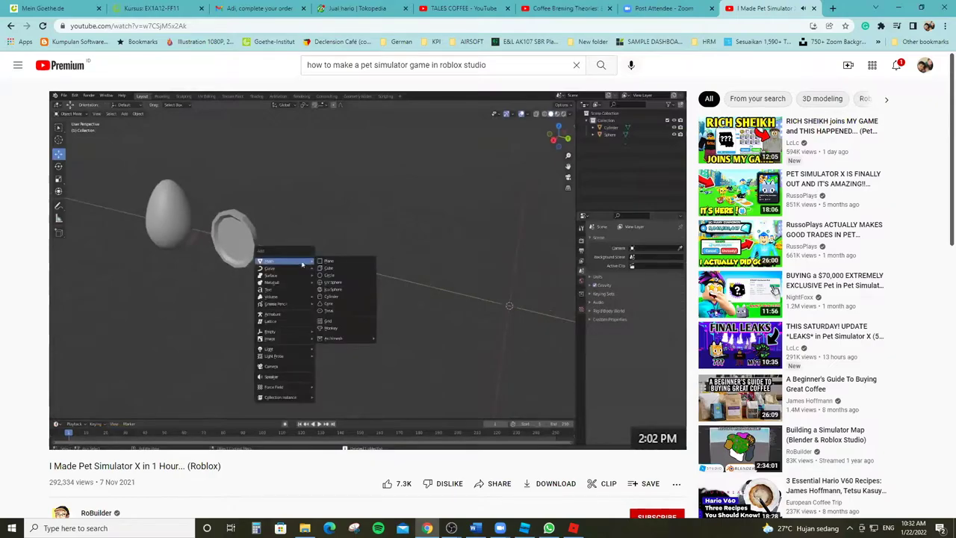
key(Right)
key(Right)
key(Right)
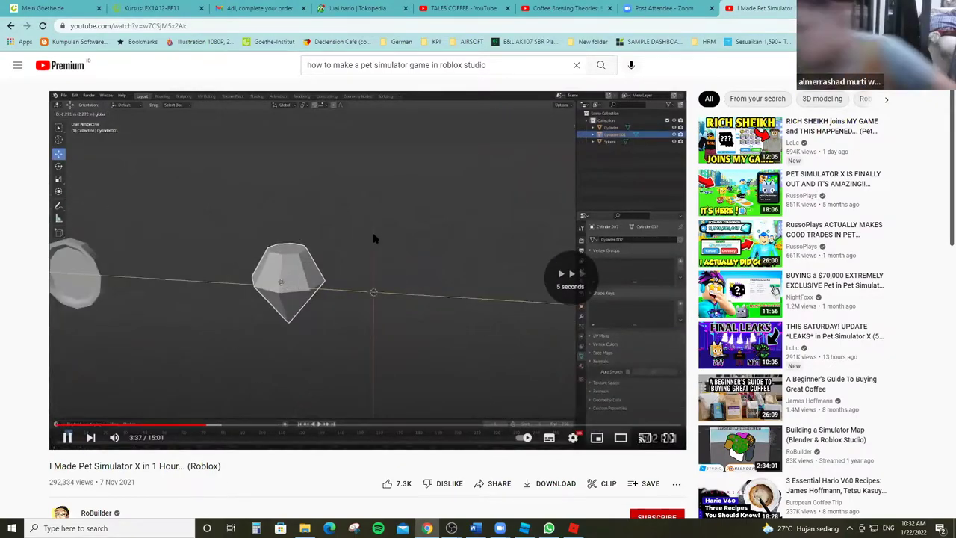
key(Right)
key(Right)
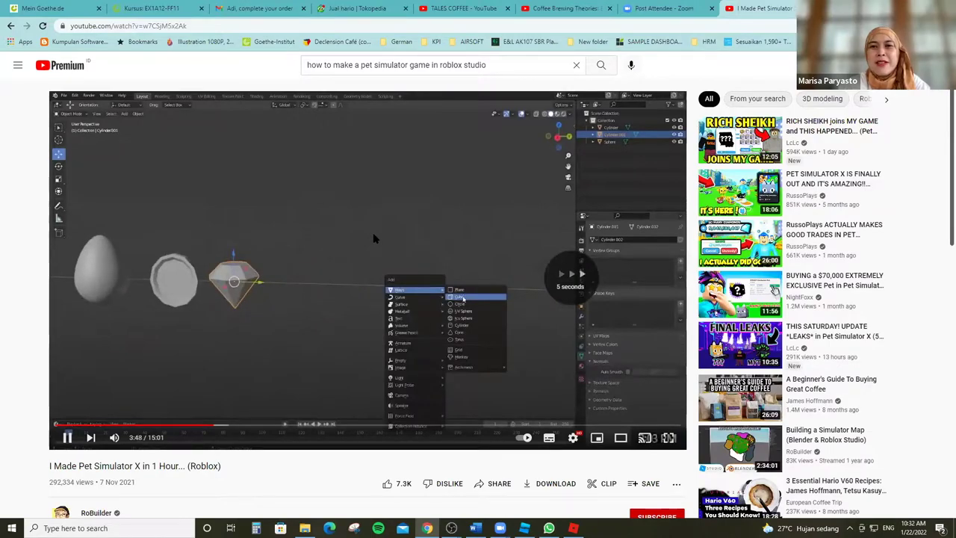
Skim the part of the video that shapes a cube into a bevelled box with a hinged door.
key(Right)
key(Right)
key(Right)
key(Right)
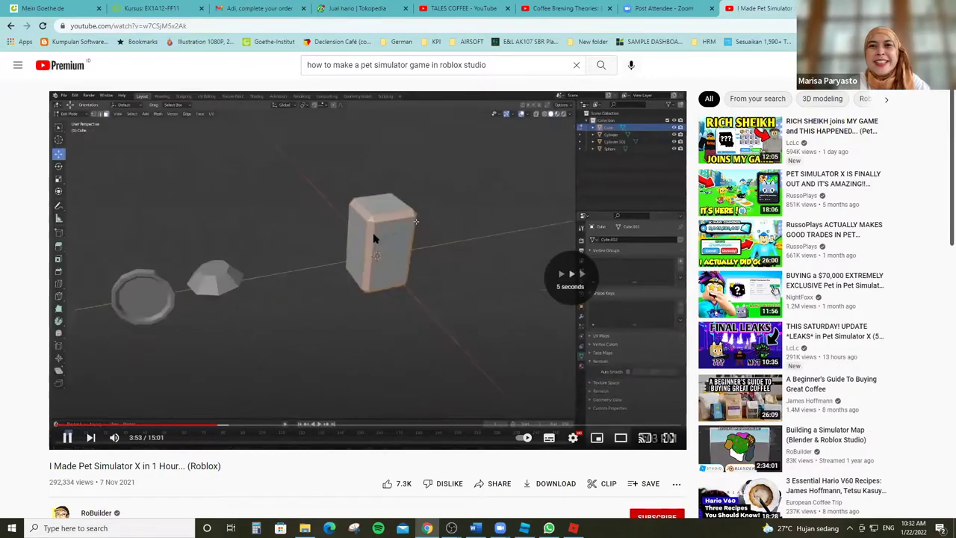
key(Right)
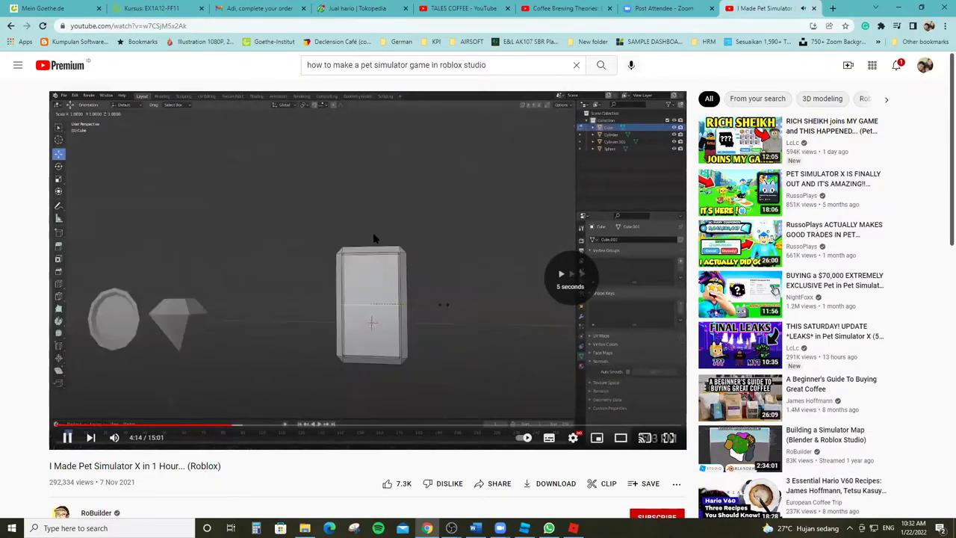
key(Right)
key(Right)
key(Right)
key(Right)
key(Right)
key(Right)
key(Right)
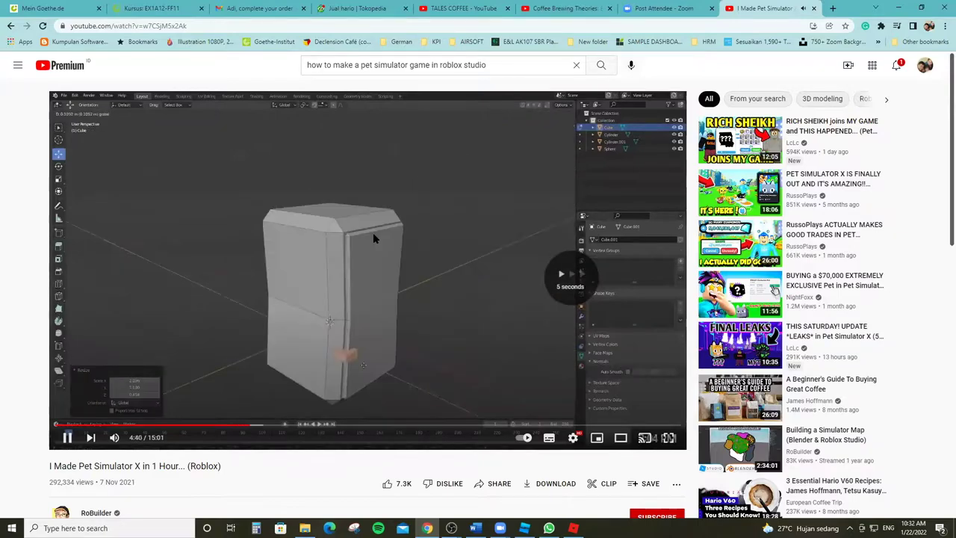
key(Right)
key(Right)
key(Right)
key(Right)
key(Right)
key(Right)
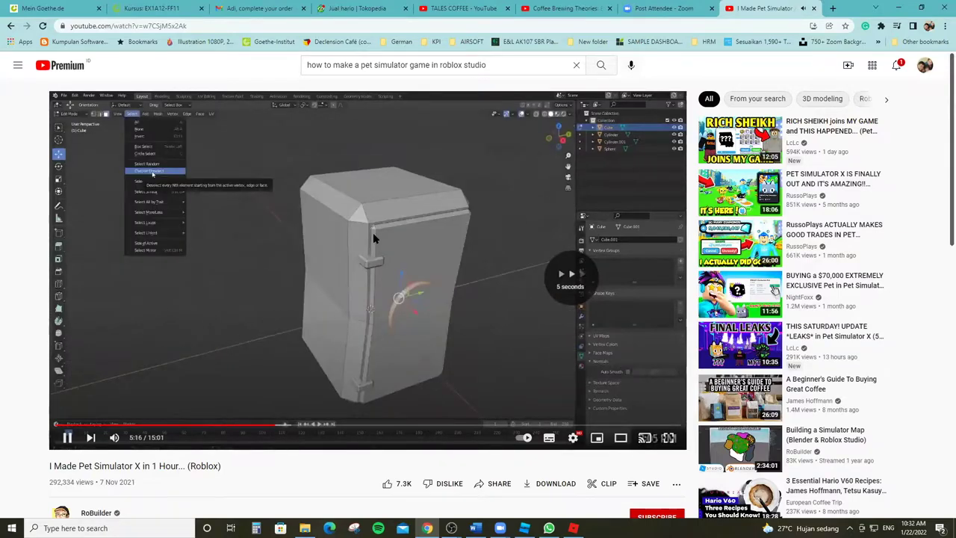
Skim past the finished Blender models to the part showing the egg, coin, gem and box in Roblox Studio.
key(Right)
key(Right)
key(Right)
key(Right)
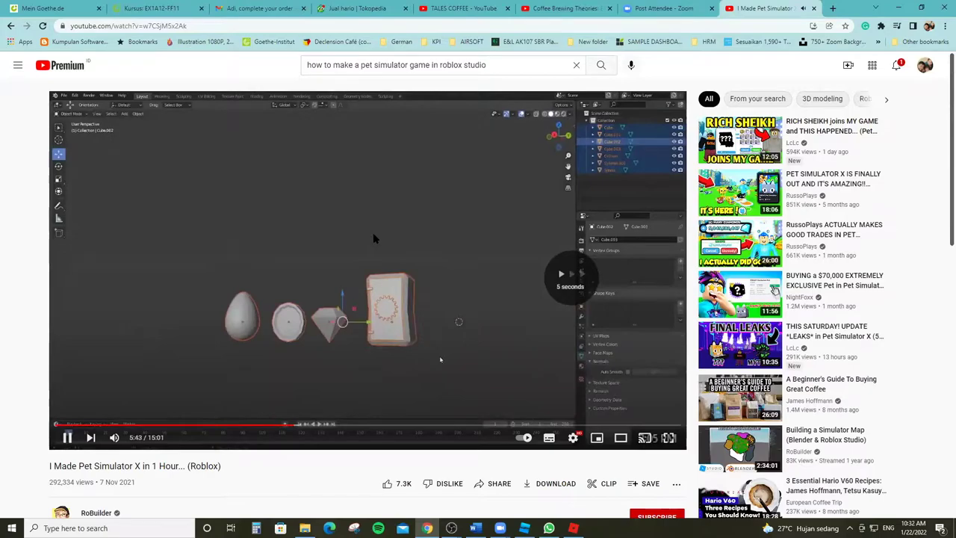
key(Right)
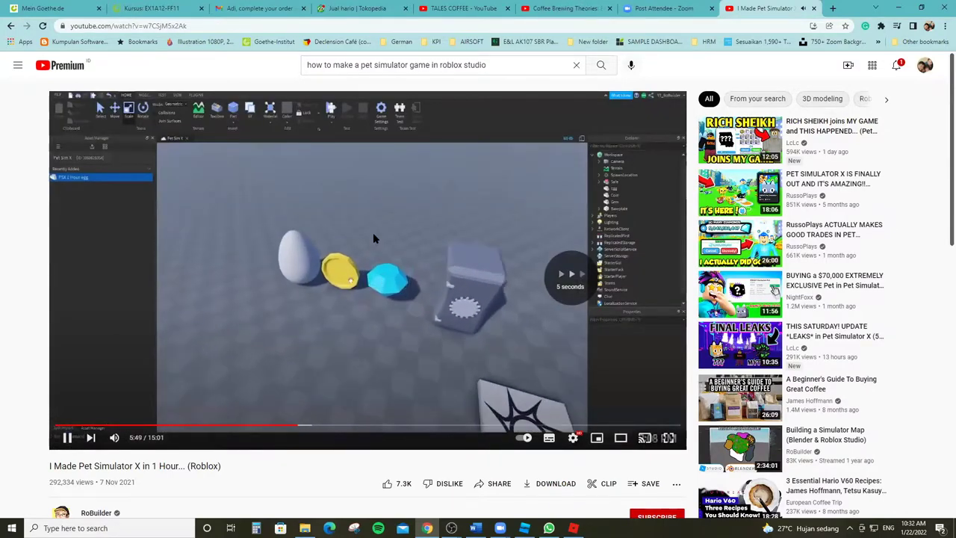
Skim ahead through the Pet Simulator X build video from about 5:49, examining the coins, gems, egg shop and map construction.
key(Right)
key(Right)
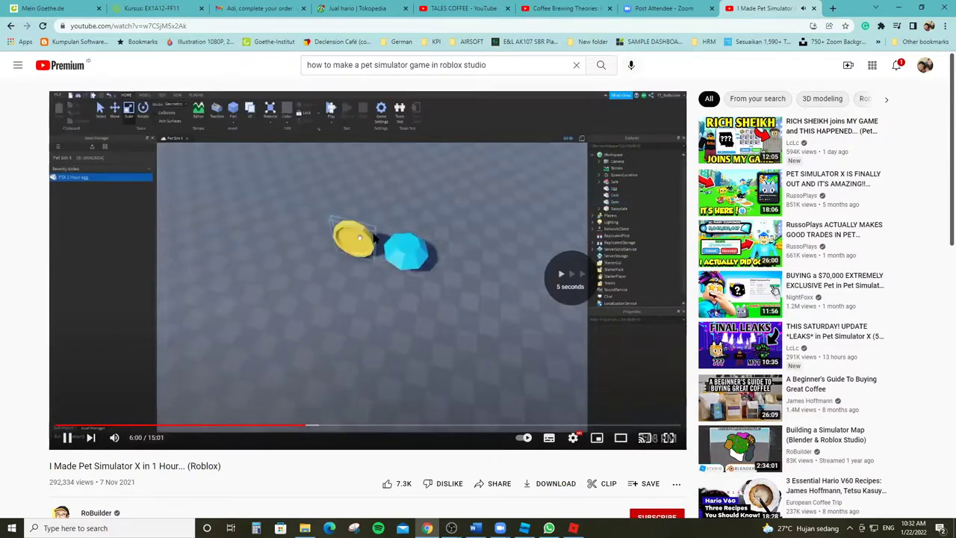
key(Right)
key(Right)
key(Right)
key(Right)
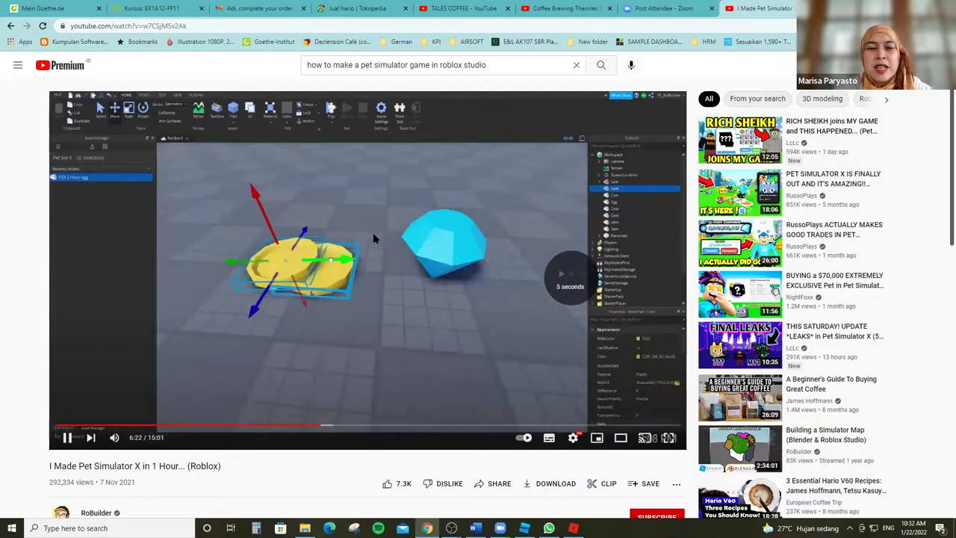
key(Right)
key(Right)
key(Right)
key(Right)
key(Right)
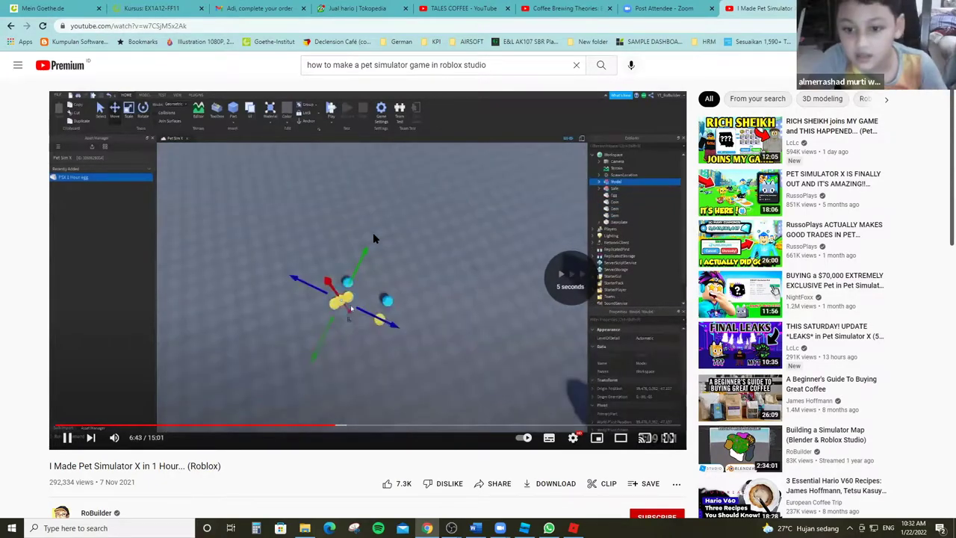
key(Right)
key(Right)
key(Right)
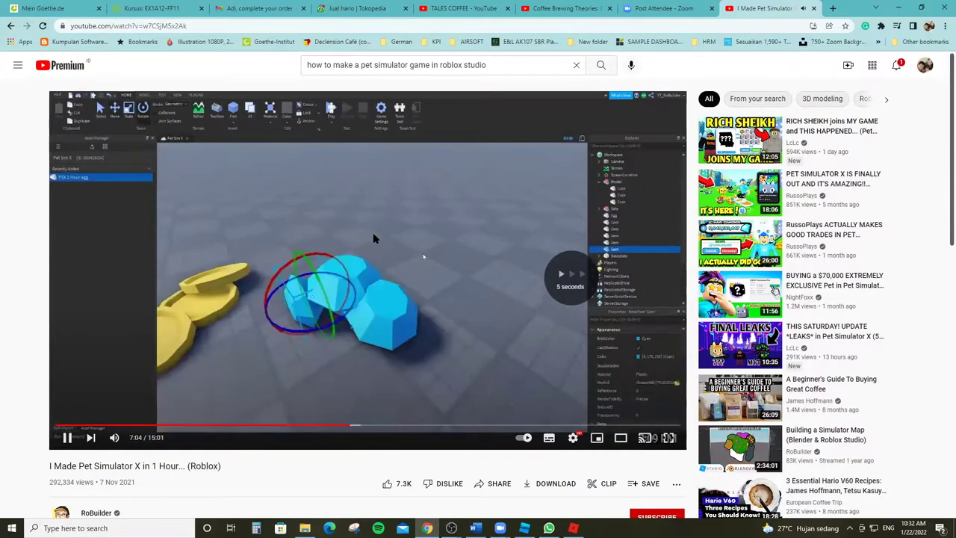
key(Right)
key(Right)
key(Right)
key(Right)
key(Right)
key(Right)
key(Right)
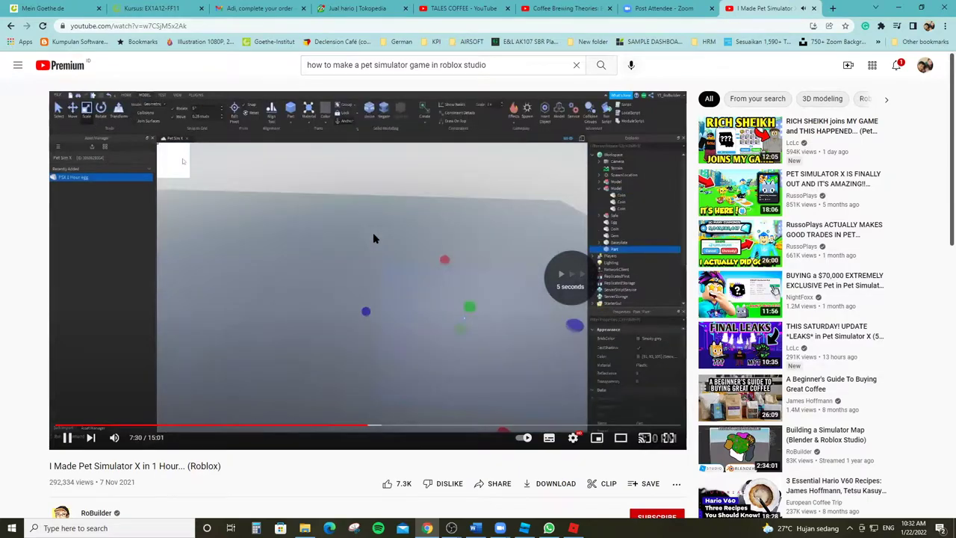
key(Right)
key(Right)
key(Right)
key(Right)
key(Right)
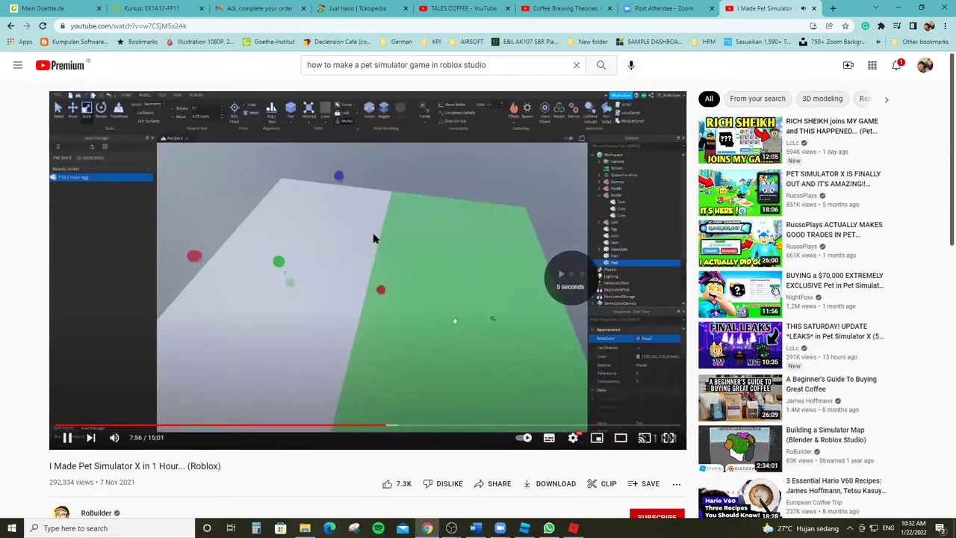
key(Right)
key(Right)
key(Right)
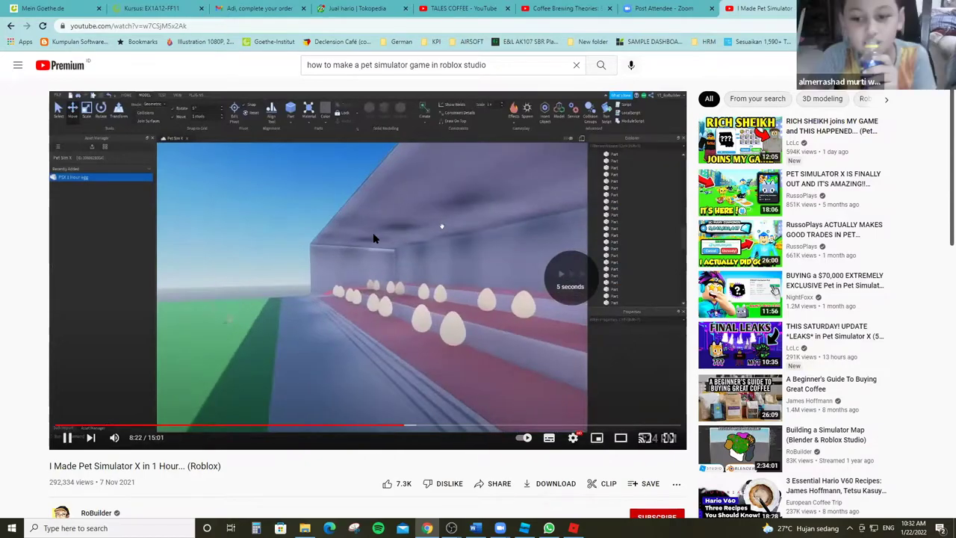
key(Left)
key(Right)
key(Right)
key(Right)
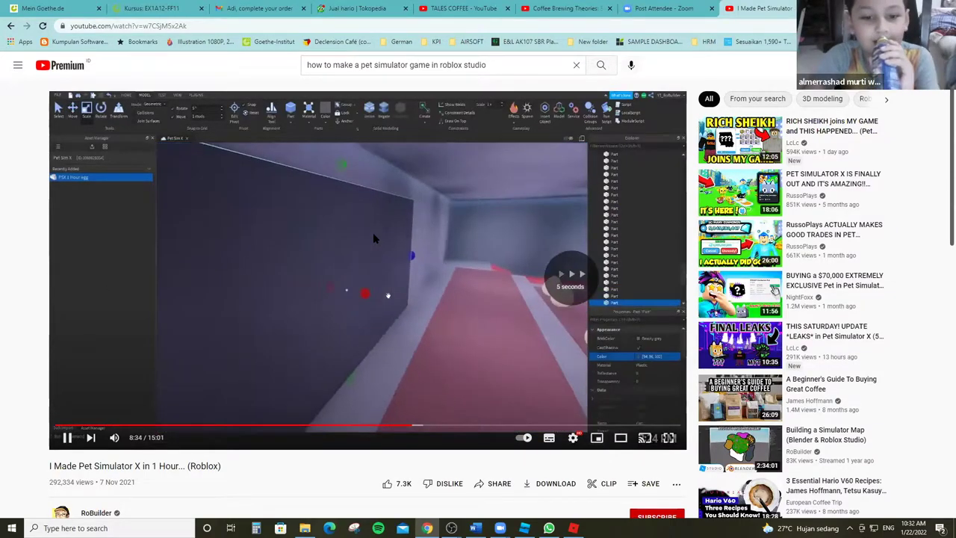
key(Right)
key(Right)
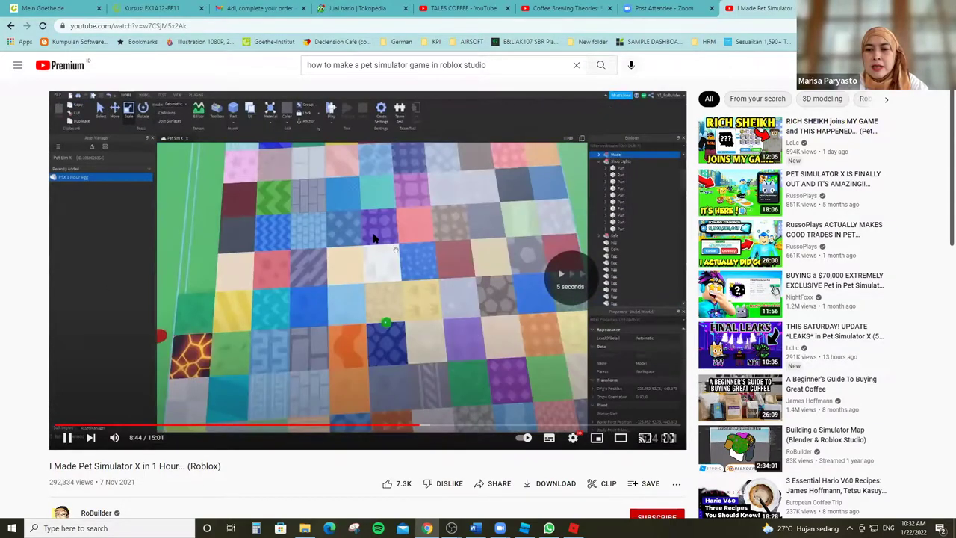
key(Right)
key(Right)
key(Right)
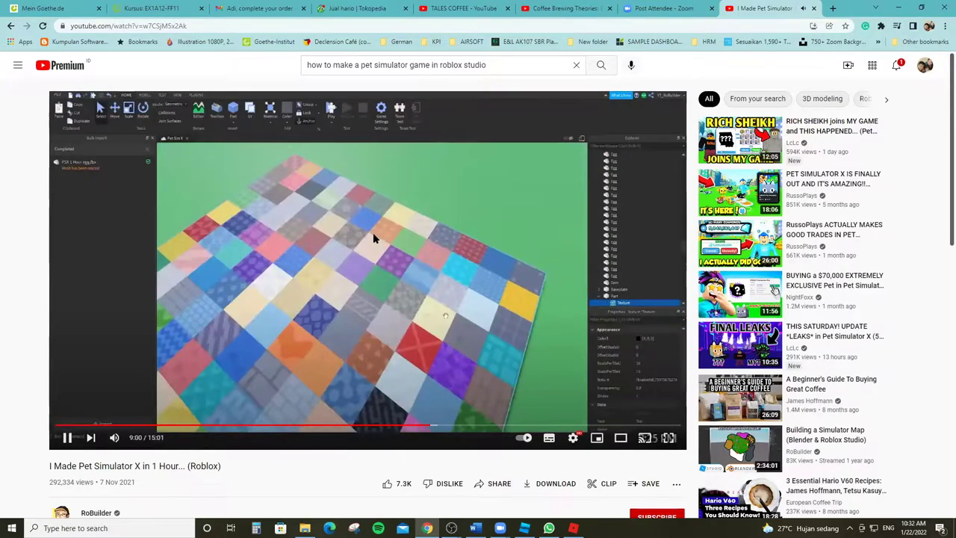
key(Right)
key(Right)
key(Right)
key(Right)
key(Right)
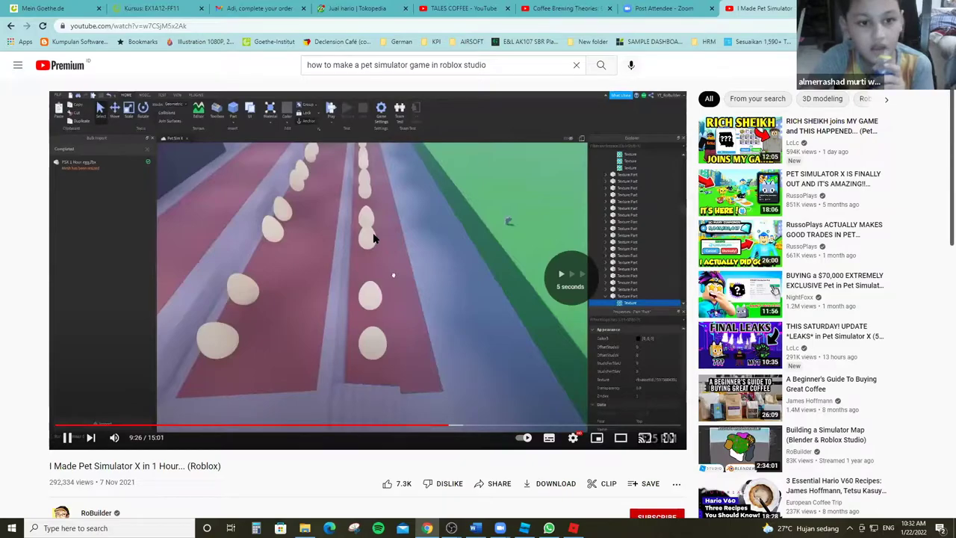
key(Right)
key(Right)
key(Right)
key(Right)
key(Right)
key(Right)
key(Right)
key(Right)
key(Right)
key(Right)
key(Right)
key(Right)
key(Right)
key(Right)
key(Right)
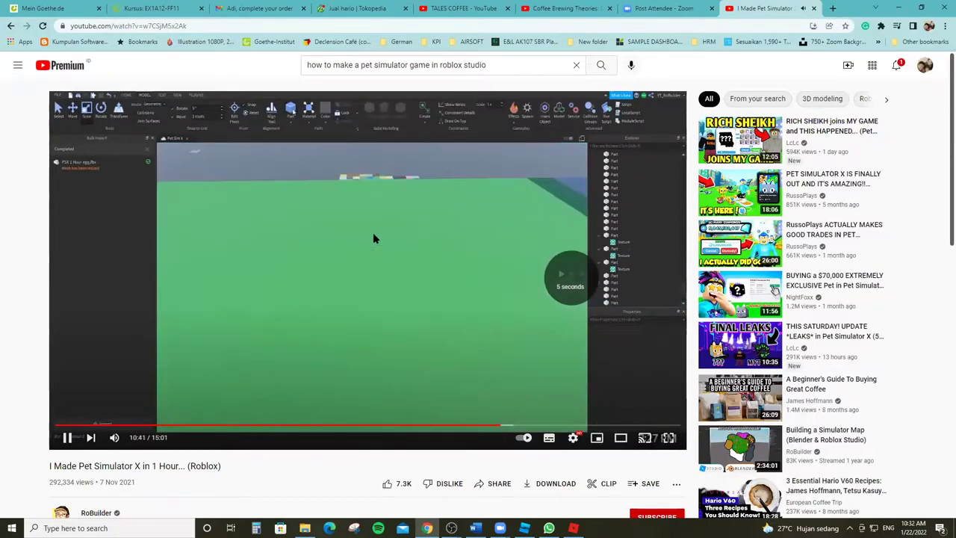
key(Right)
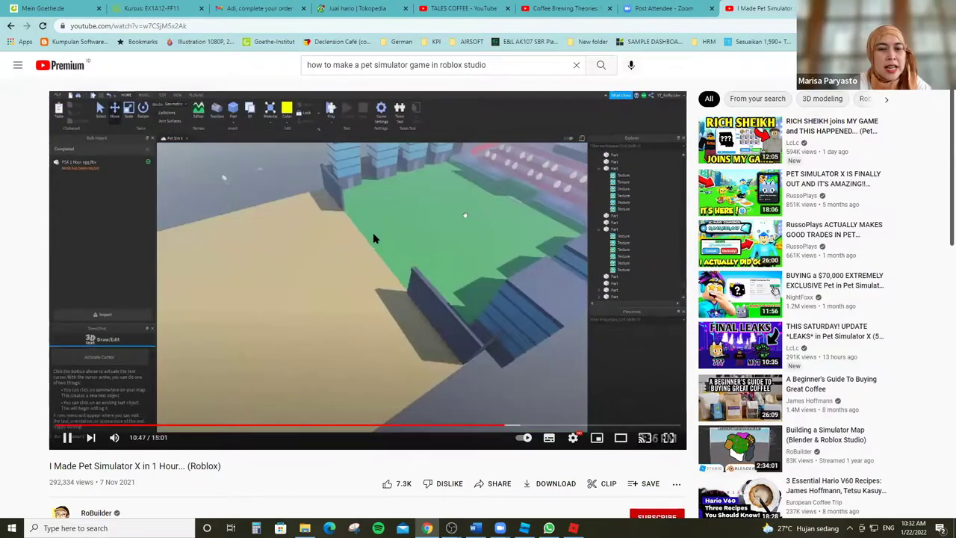
key(Right)
key(Right)
key(Right)
key(Right)
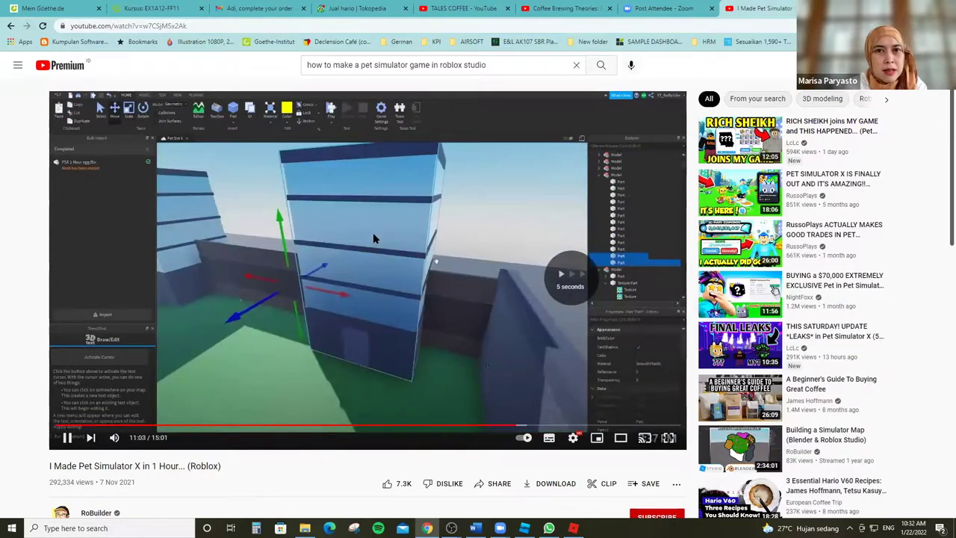
key(Right)
key(Right)
key(Right)
key(Right)
key(Right)
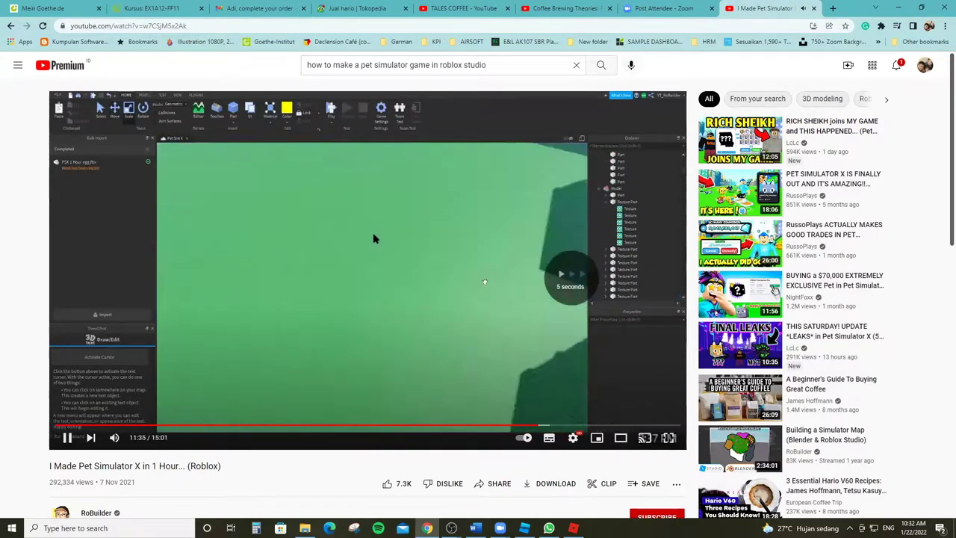
key(Right)
key(Right)
key(Right)
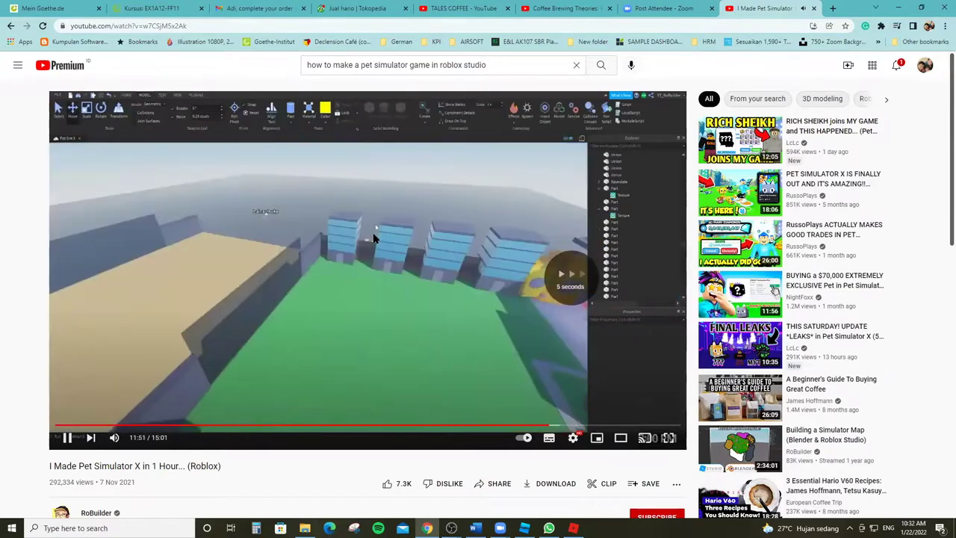
key(Right)
key(Right)
key(Right)
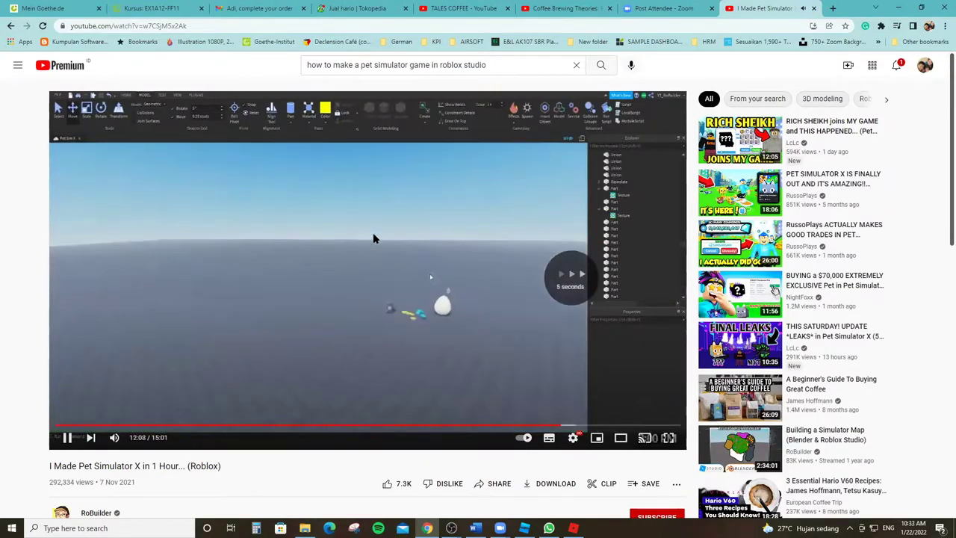
key(Right)
key(Right)
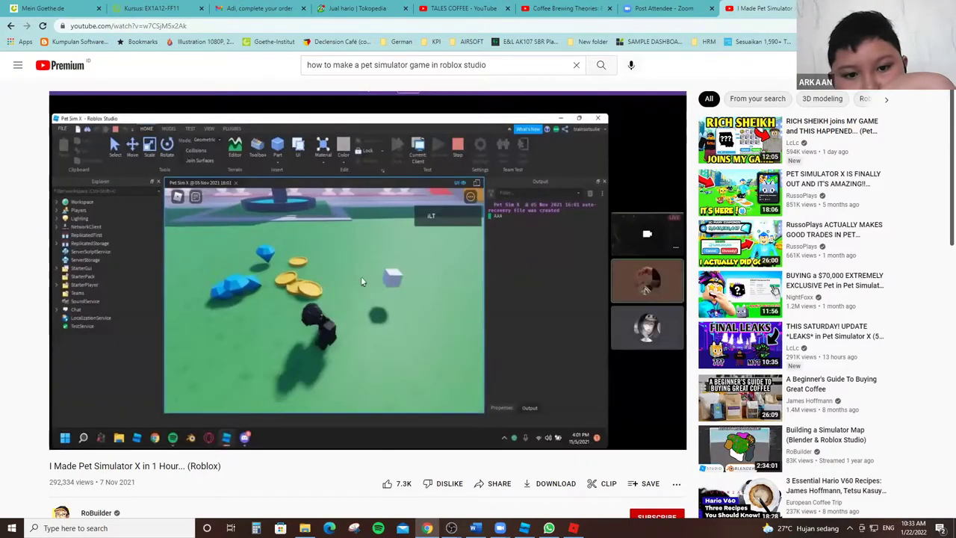
Skim the video's remaining part to the end screen, examining the play test, the UI script and the finished shop map.
key(Right)
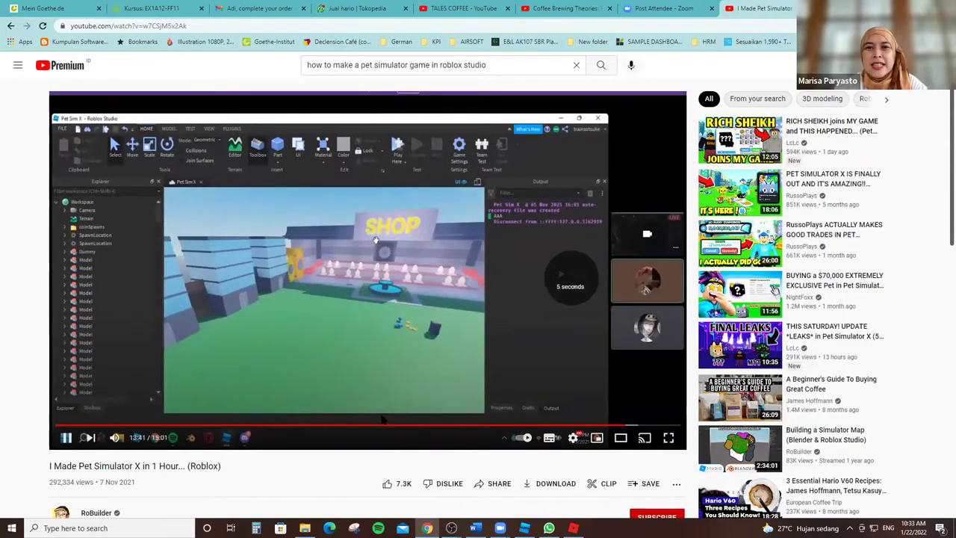
key(Right)
key(Right)
key(Right)
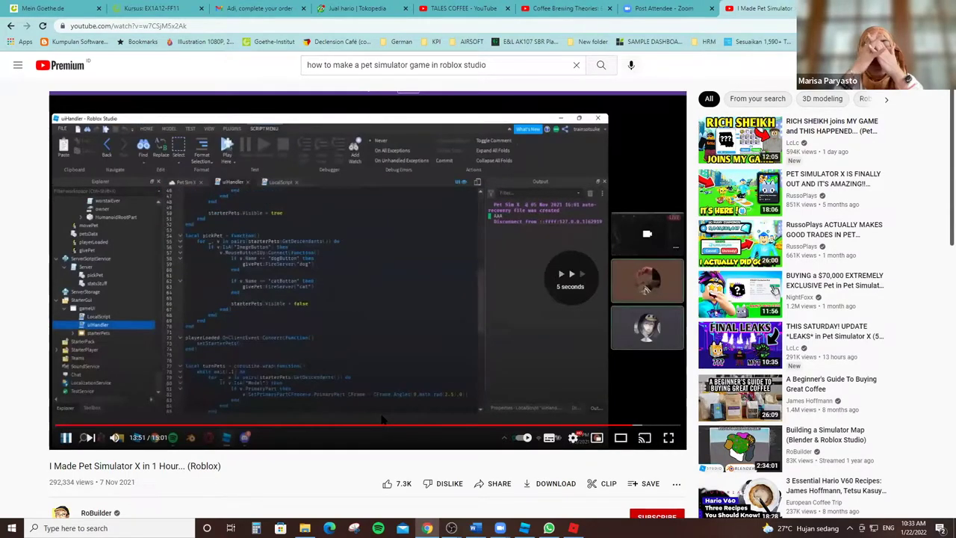
key(Right)
key(Right)
key(Right)
key(Right)
key(Right)
key(Right)
key(Right)
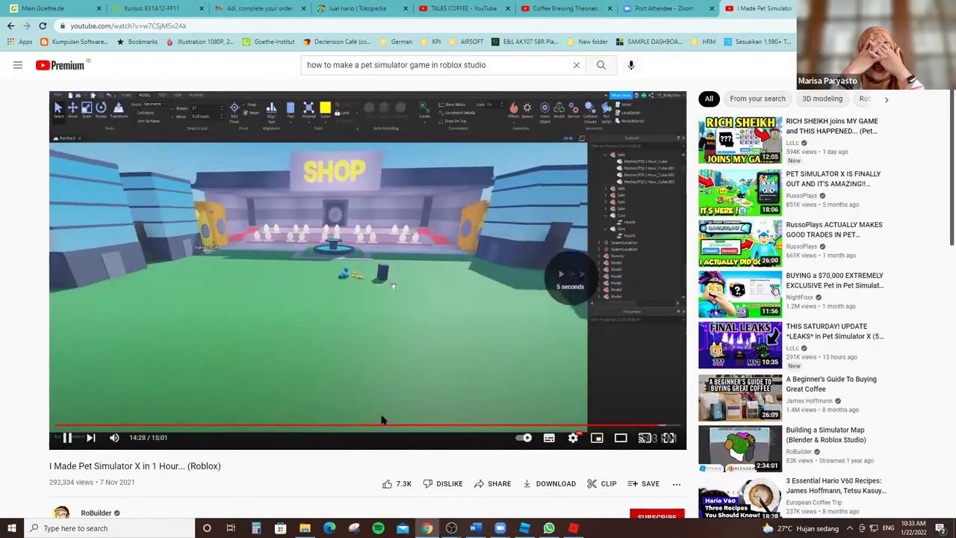
key(Right)
key(Right)
key(Right)
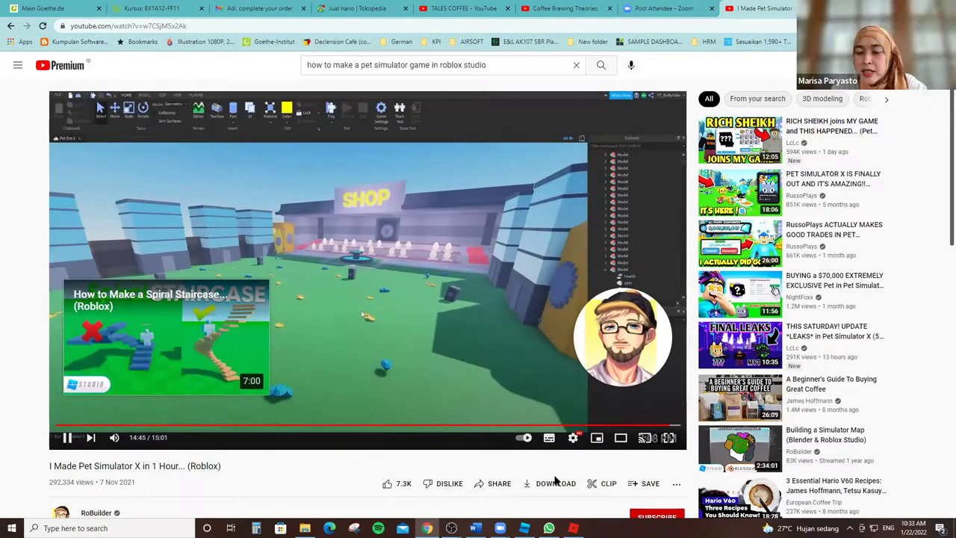
Leave this video and skim the 2021 "HOW TO MAKE PET SIMULATOR" tutorial from about 3:23 through its ungrouping and testing parts.
key(alt+Left)
click(373, 439)
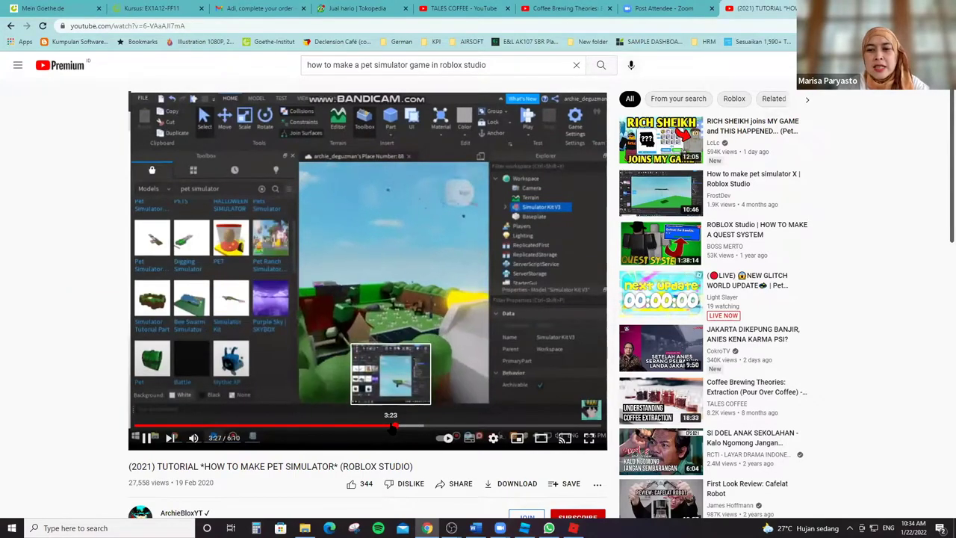
key(Right)
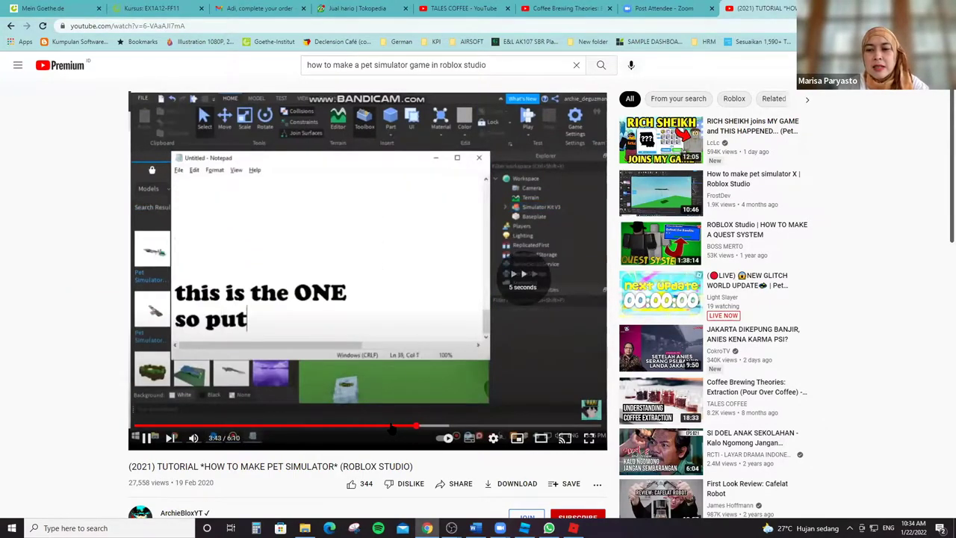
key(Right)
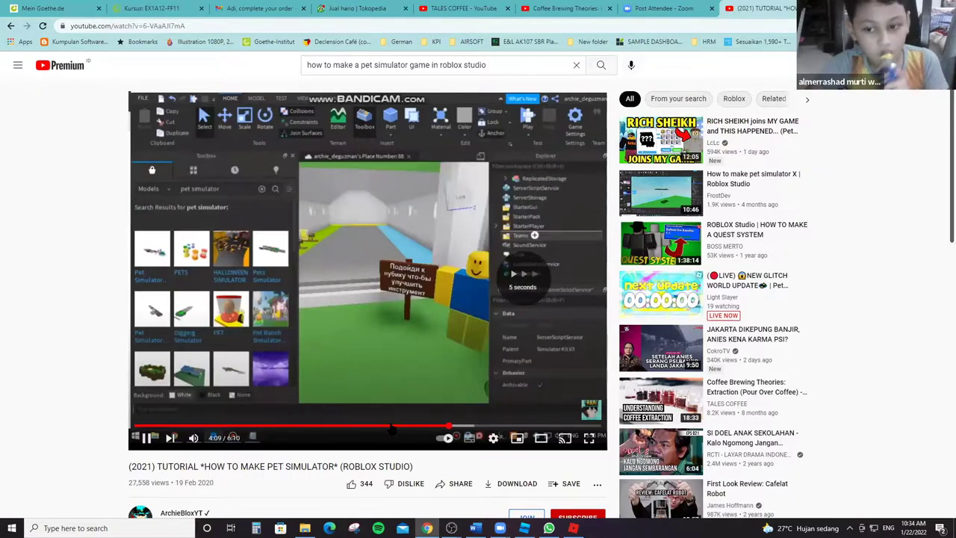
key(Right)
key(Right)
key(Right)
key(Right)
key(Right)
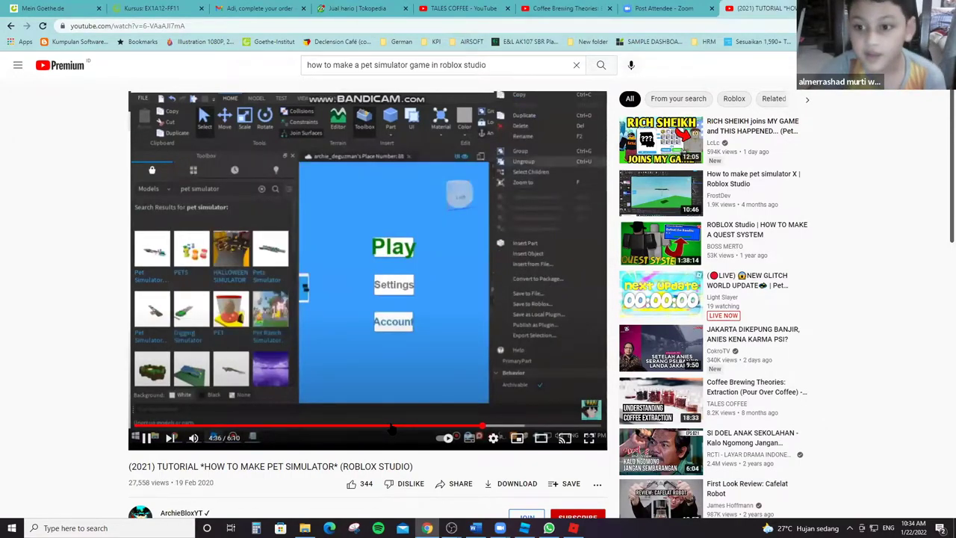
key(Right)
key(Right)
key(Right)
key(Right)
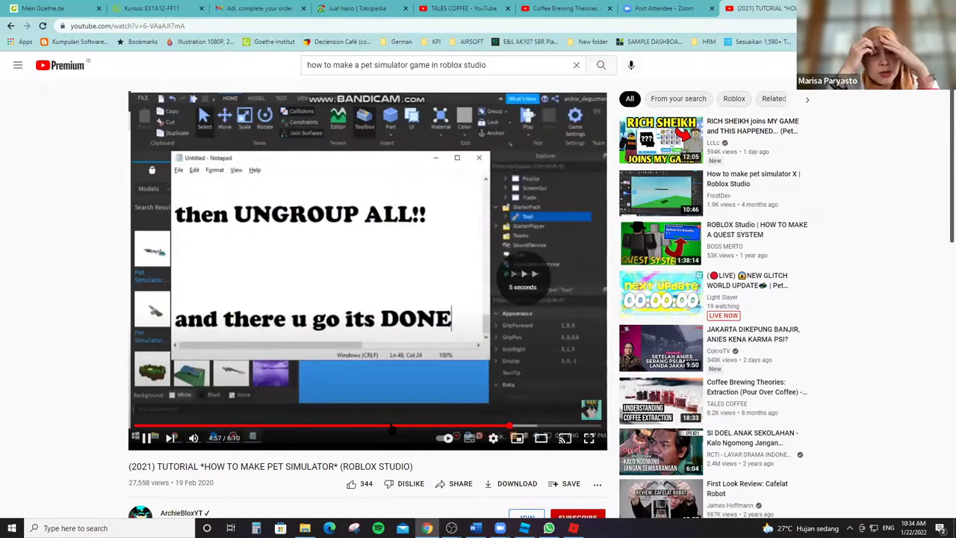
key(Right)
key(Right)
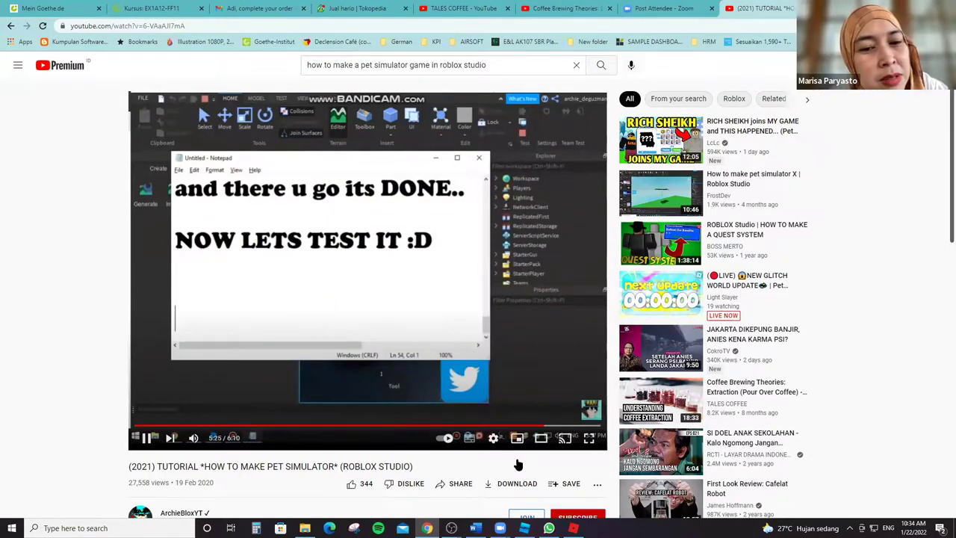
Leave the tutorial, switch to Roblox Studio and bring up the Flat Terrain scene in place of the script.
key(alt+Left)
key(alt+Tab)
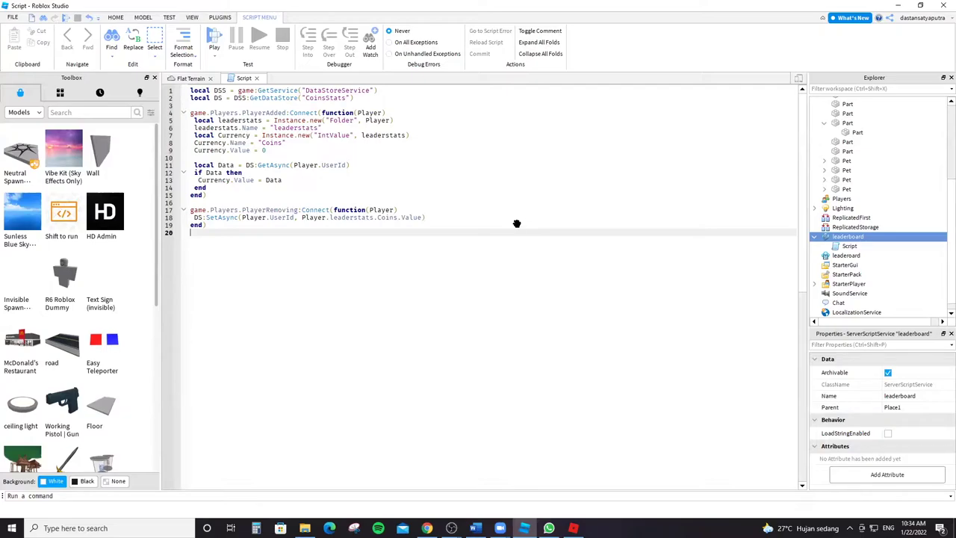
key(ctrl+Tab)
scroll(510, 218, up, 2)
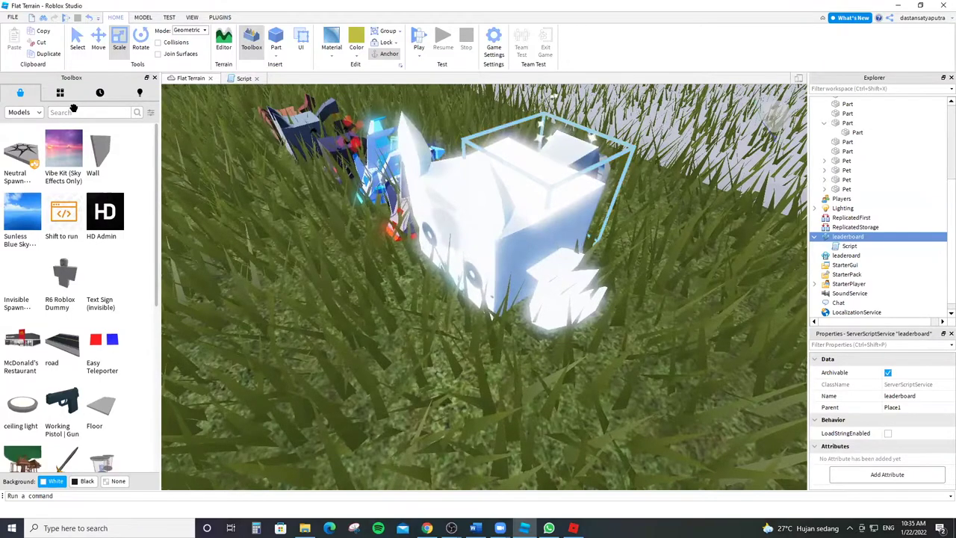
Search the model library for "coins" and insert the Coin Pet Simulator X model on the grass, accepting the script notice.
text(coins)
key(Return)
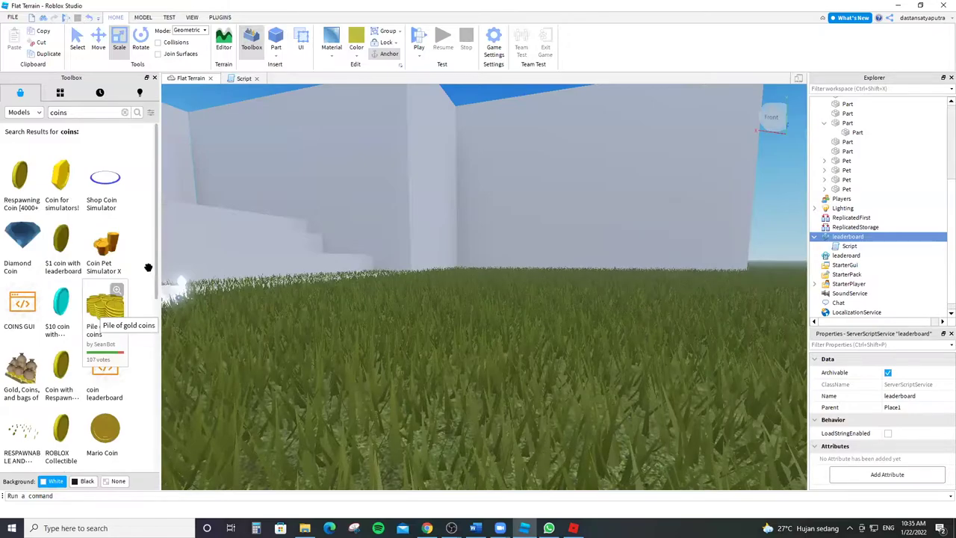
mouse_move(112, 240)
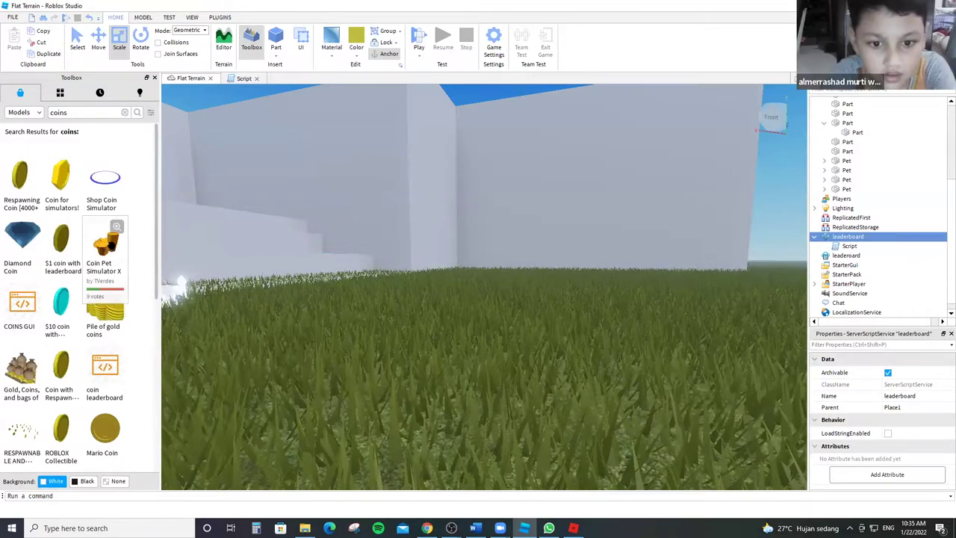
drag(614, 176, 614, 176)
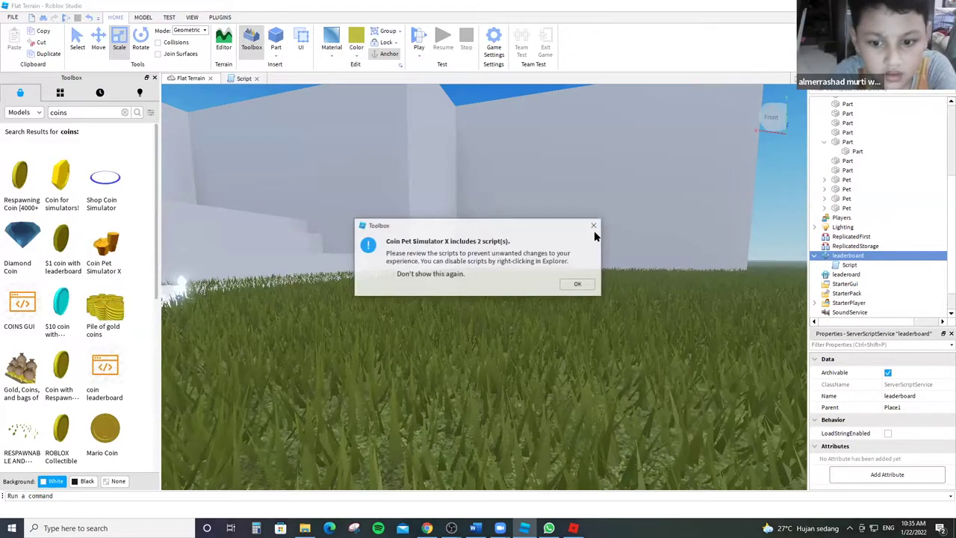
key(Return)
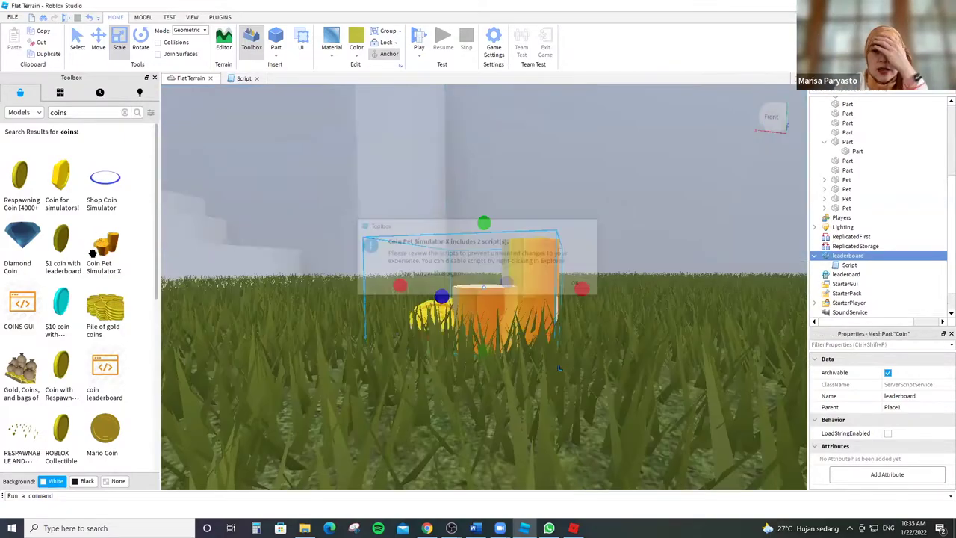
Browse further down the "coins" results and insert the gold coin tool into the workspace, answering the starter pack question.
scroll(95, 254, down, 5)
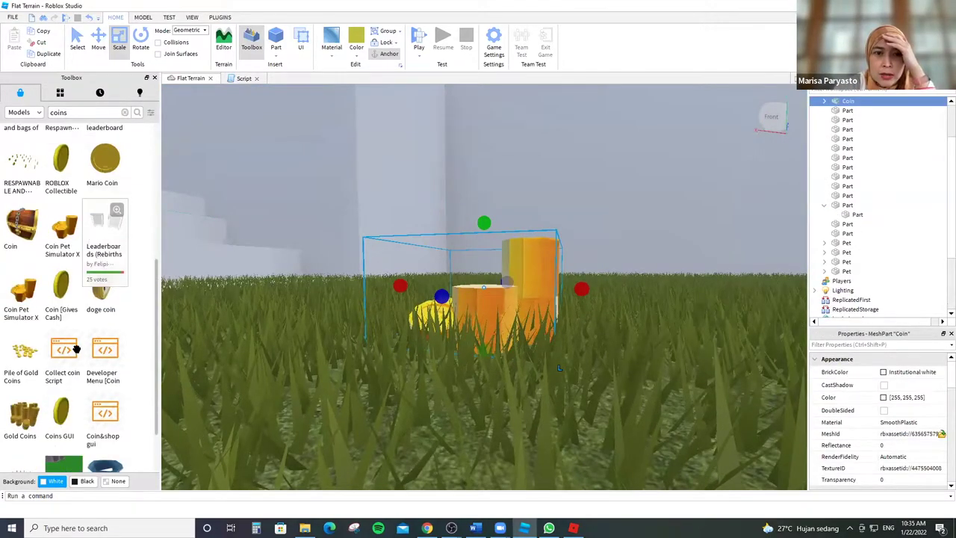
scroll(101, 389, down, 3)
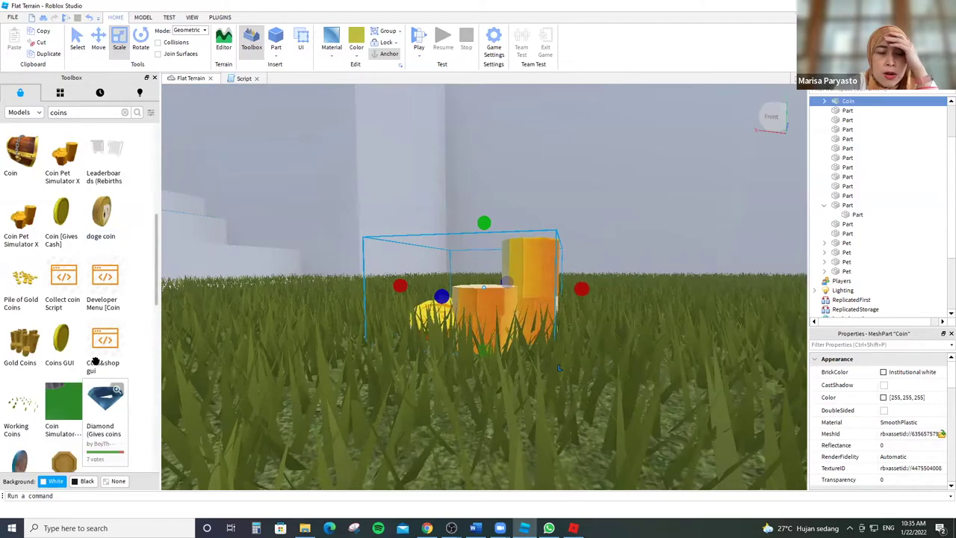
scroll(95, 361, down, 5)
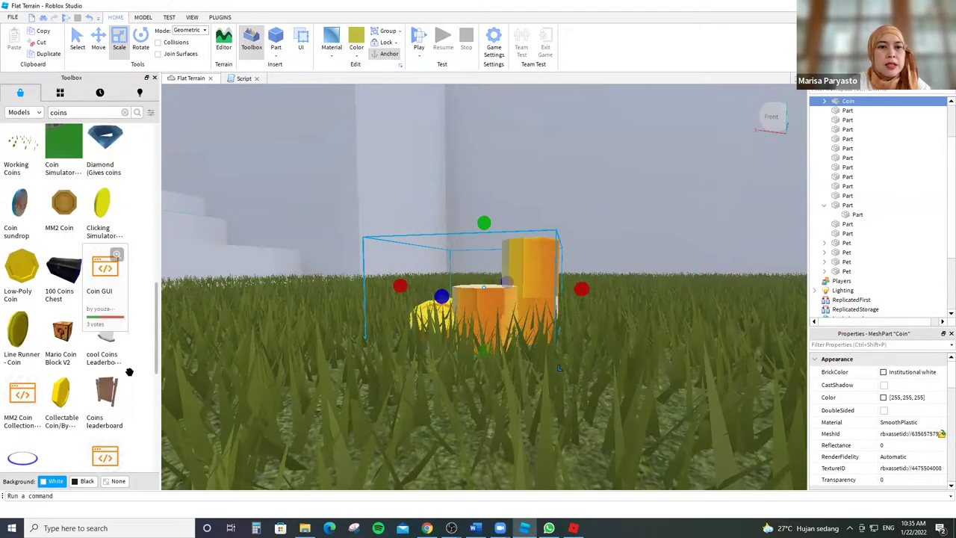
scroll(112, 373, down, 3)
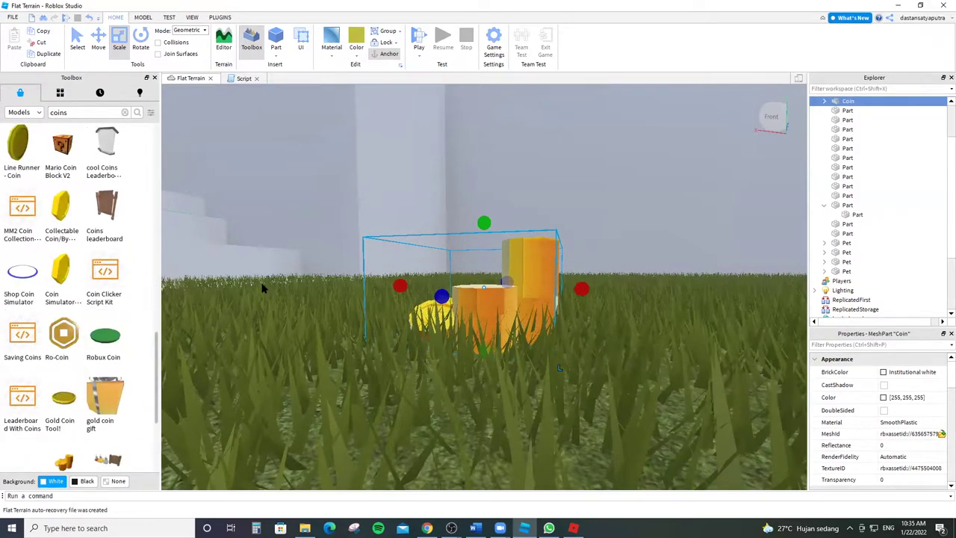
drag(519, 250, 523, 246)
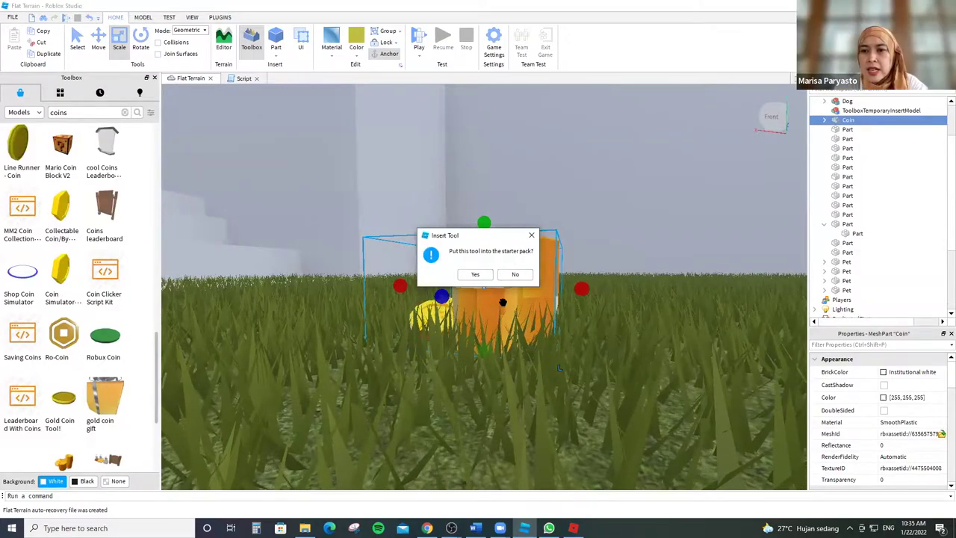
click(472, 274)
Inspect the inserted coin tool on the grass beside the coin pile and delete it.
scroll(441, 320, up, 5)
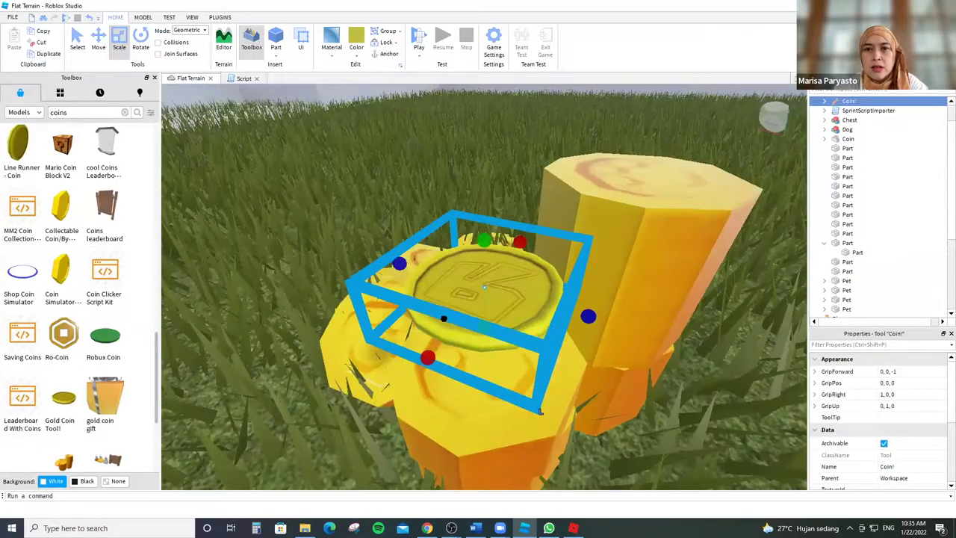
scroll(411, 347, down, 5)
right_drag(416, 346, 450, 342)
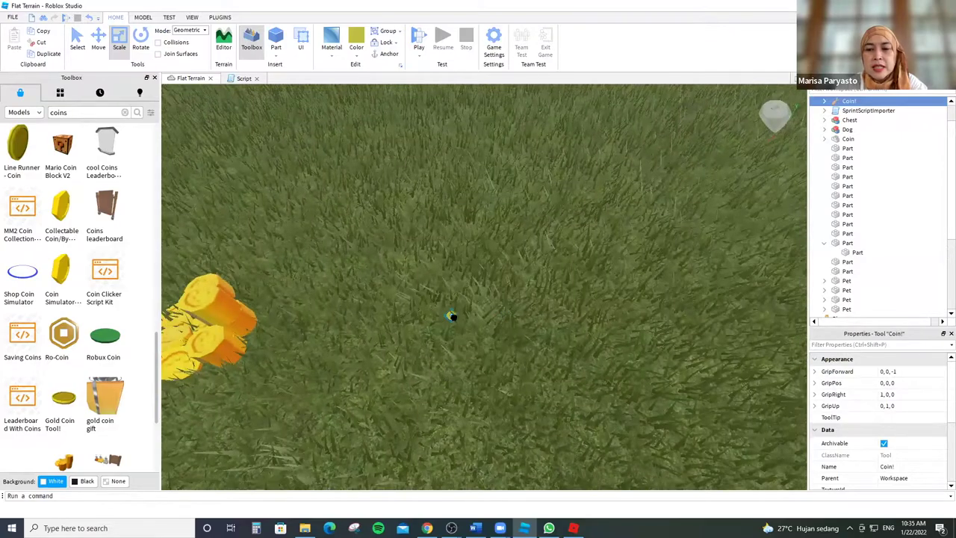
scroll(453, 360, up, 5)
scroll(468, 380, down, 5)
scroll(491, 361, up, 3)
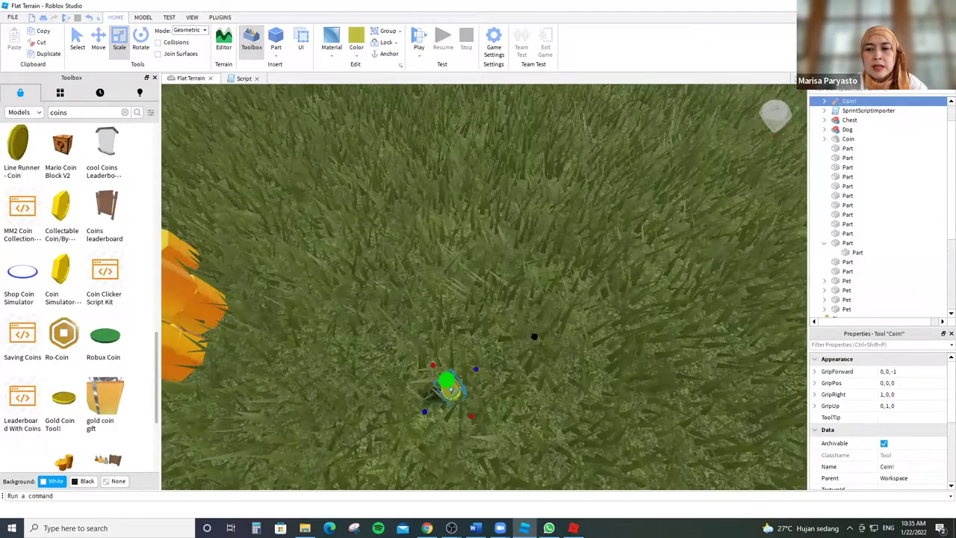
scroll(511, 355, up, 3)
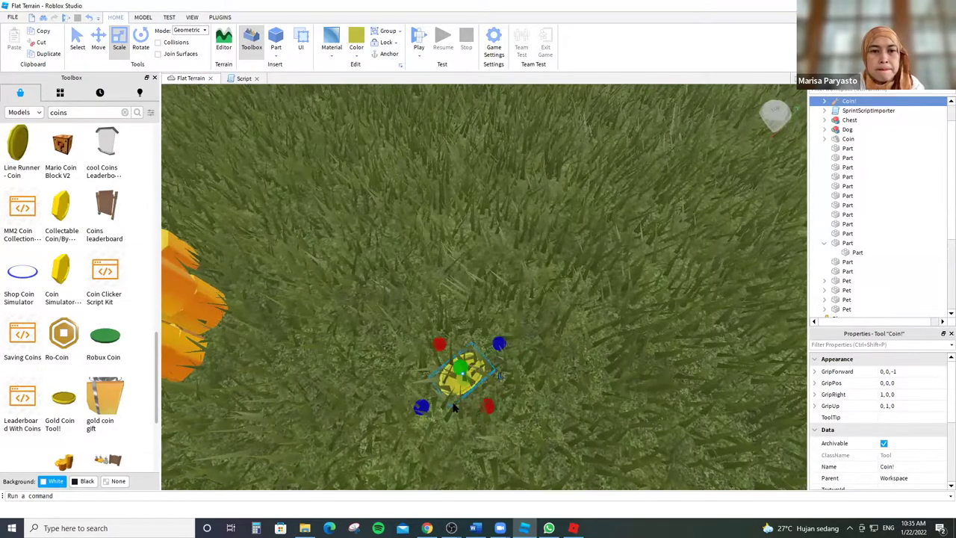
scroll(513, 192, up, 2)
scroll(486, 194, up, 2)
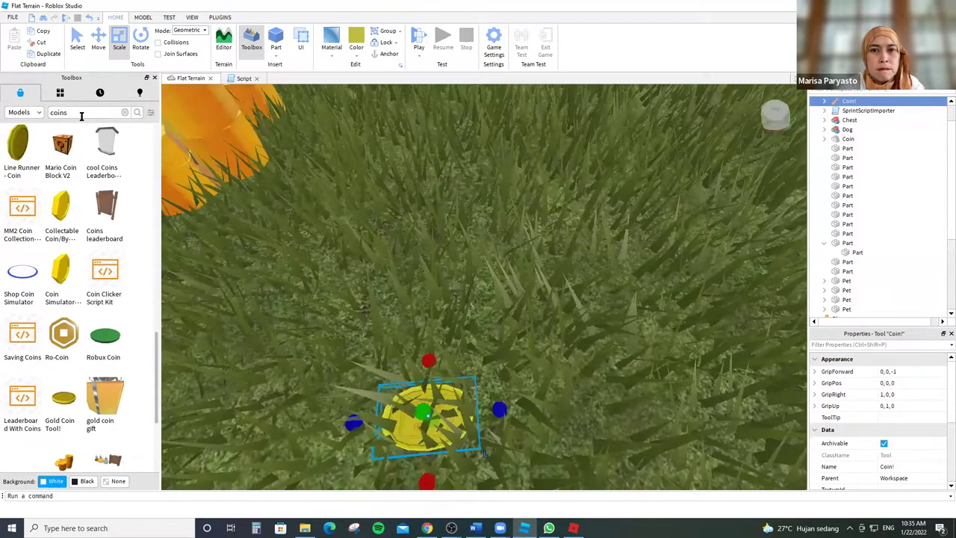
key(Delete)
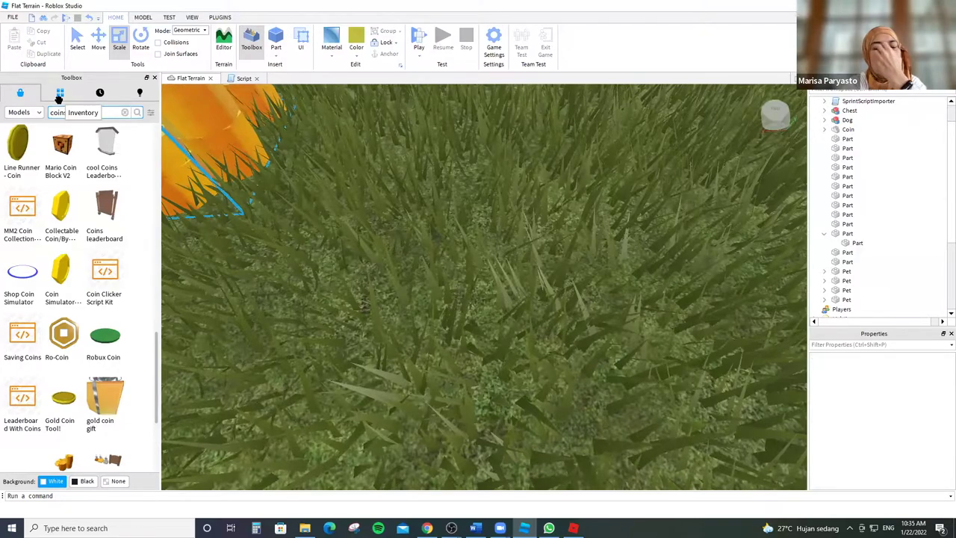
Search the model library for "coins pet simulator x" and insert four Coin Pet Simulator X models, dismissing their script notices.
key(Return)
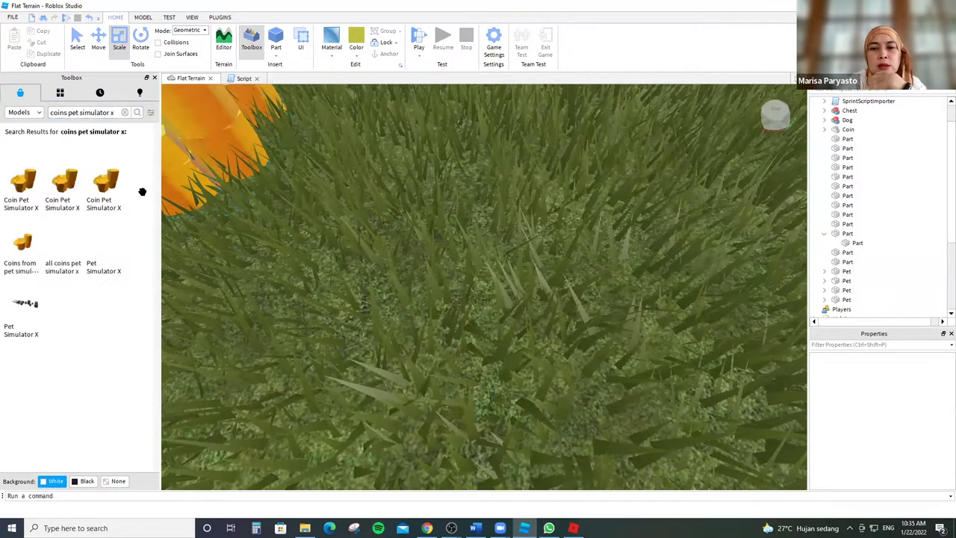
scroll(286, 291, down, 8)
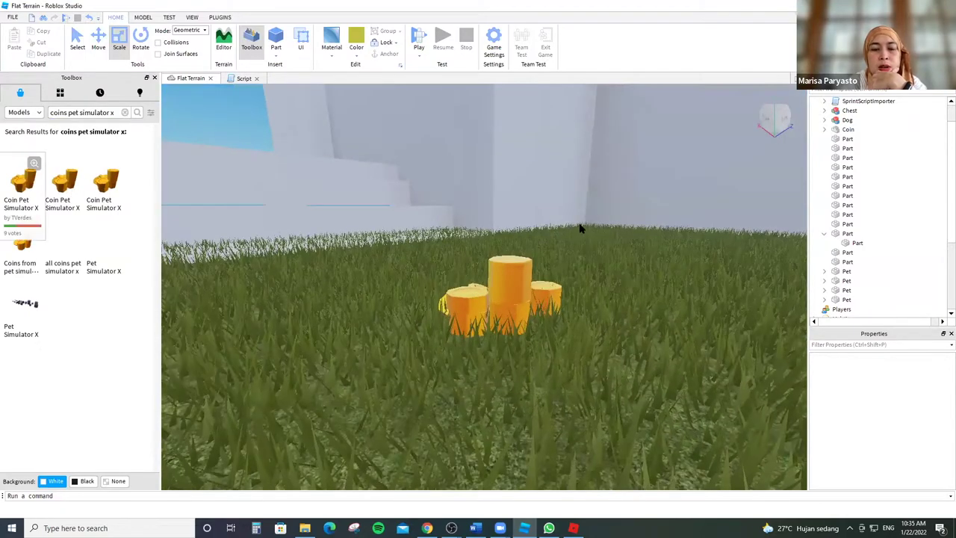
click(64, 190)
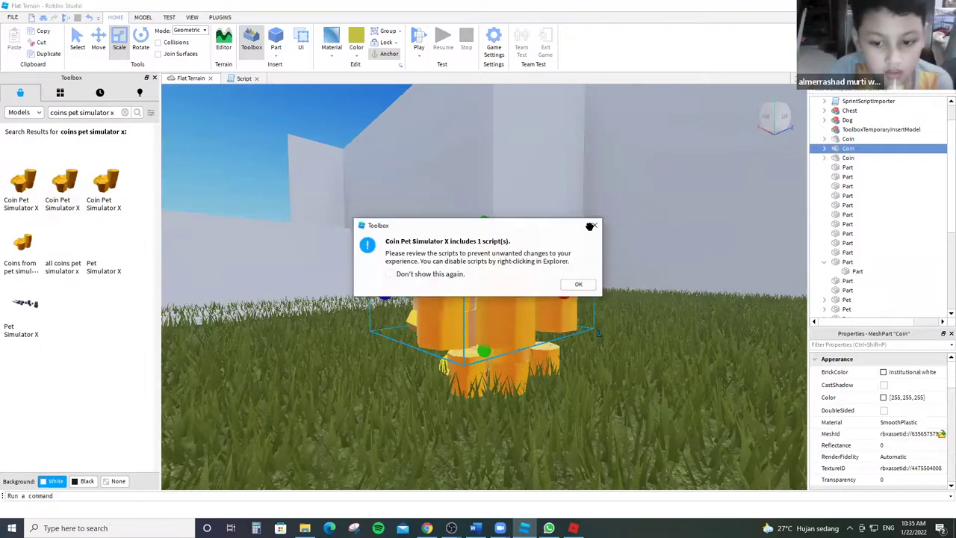
click(106, 185)
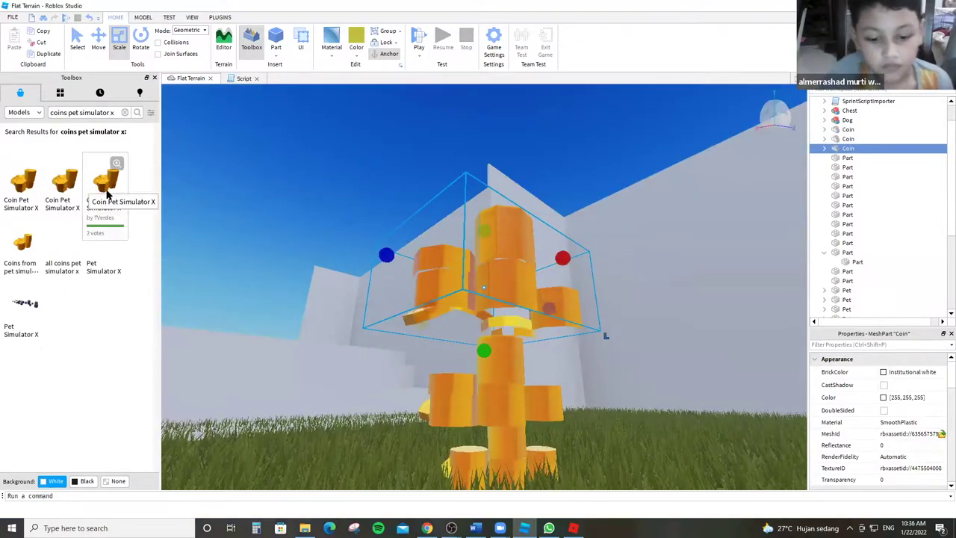
click(105, 187)
click(594, 226)
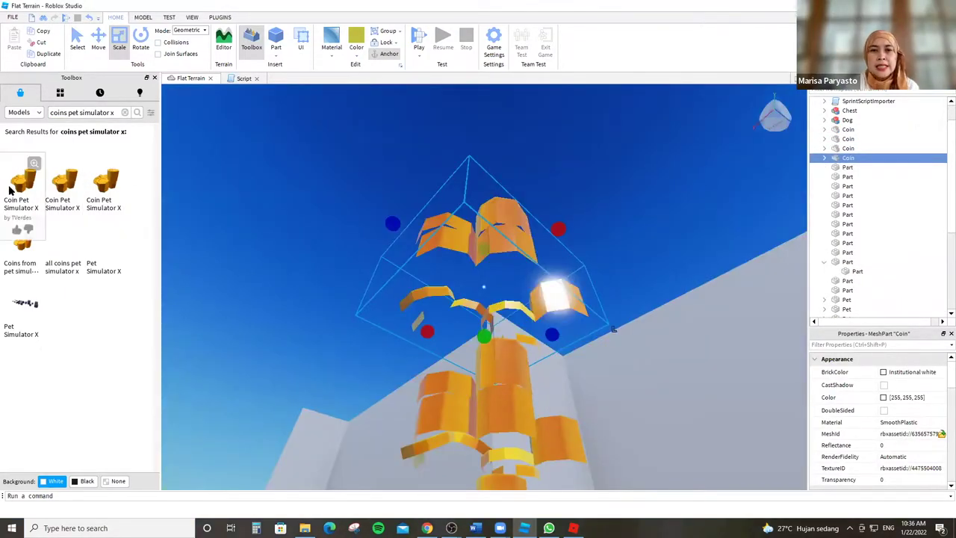
click(9, 191)
click(595, 225)
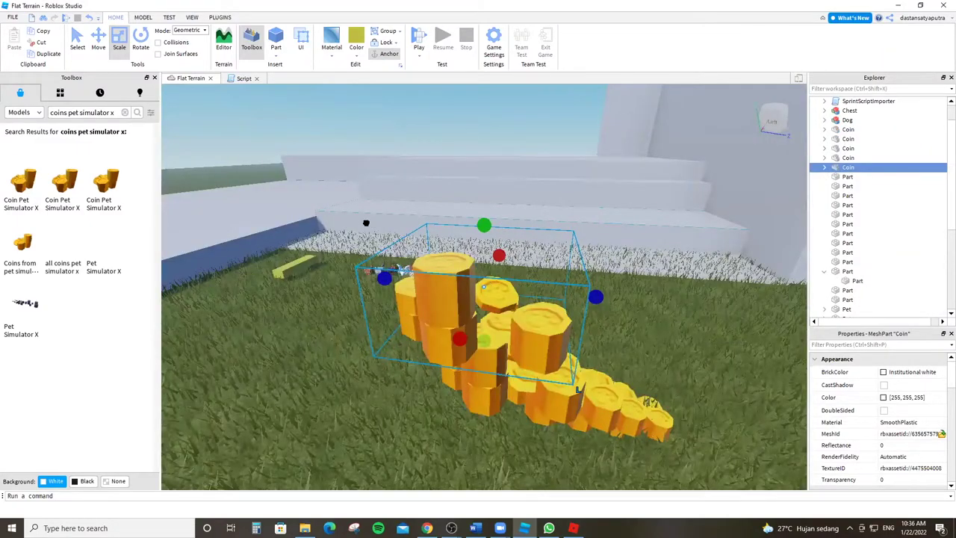
Spread the stacked coin piles apart across the grass so that each stands on its own spot.
right_drag(366, 222, 502, 221)
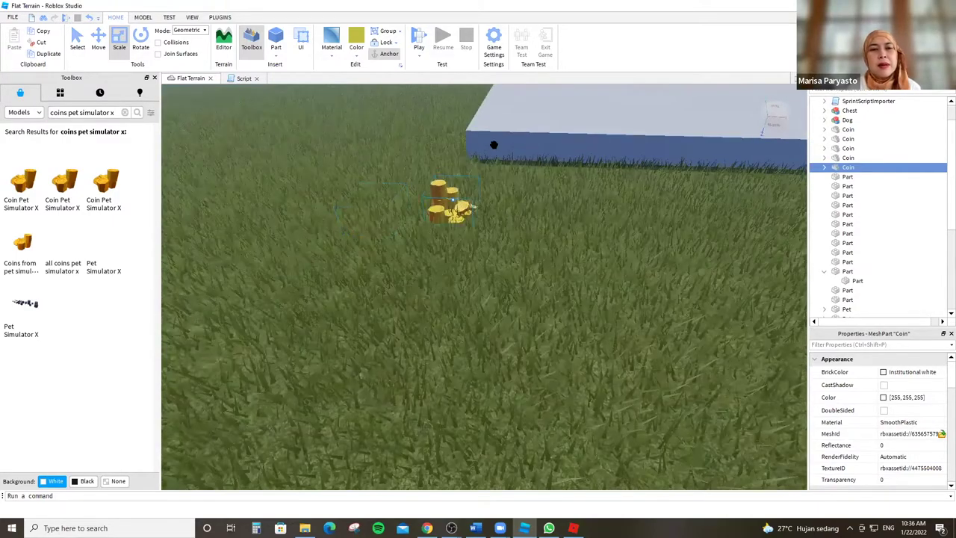
right_drag(486, 156, 573, 216)
scroll(523, 298, up, 3)
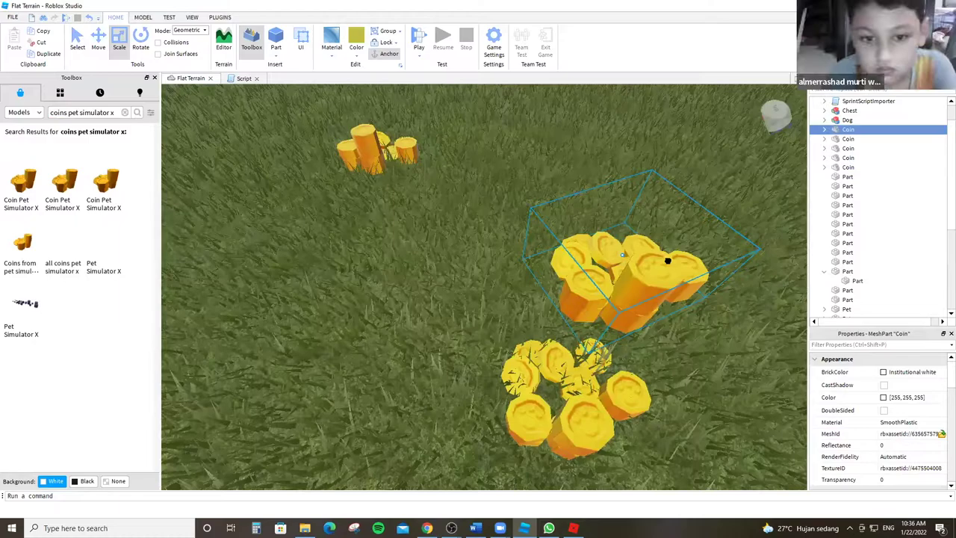
scroll(666, 268, up, 2)
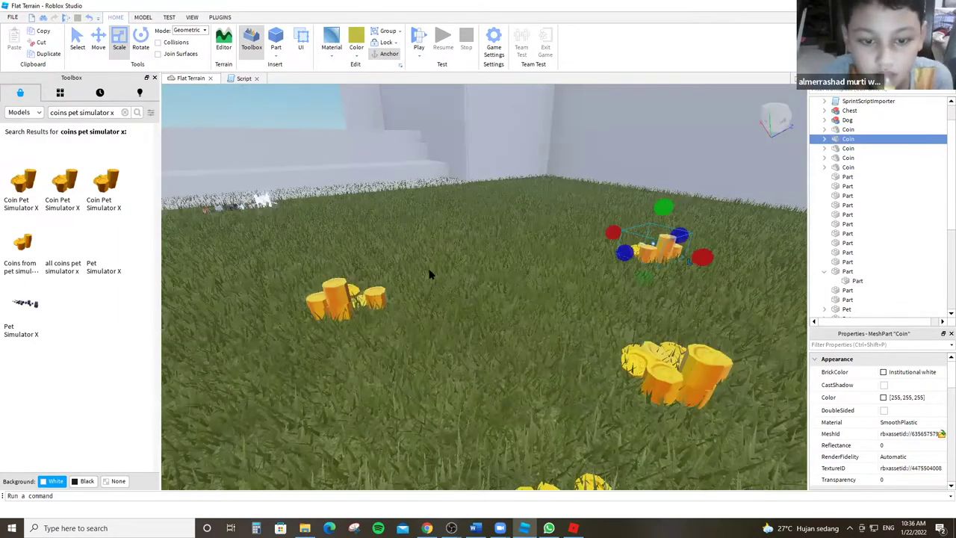
right_drag(455, 261, 533, 238)
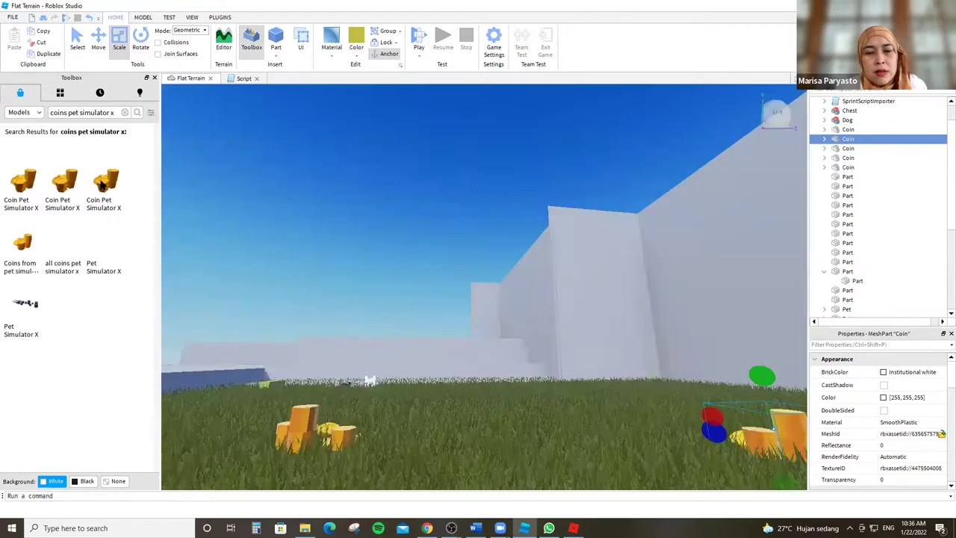
Insert one more Coin Pet Simulator X model near the other coin piles and accept its script notice.
key(s)
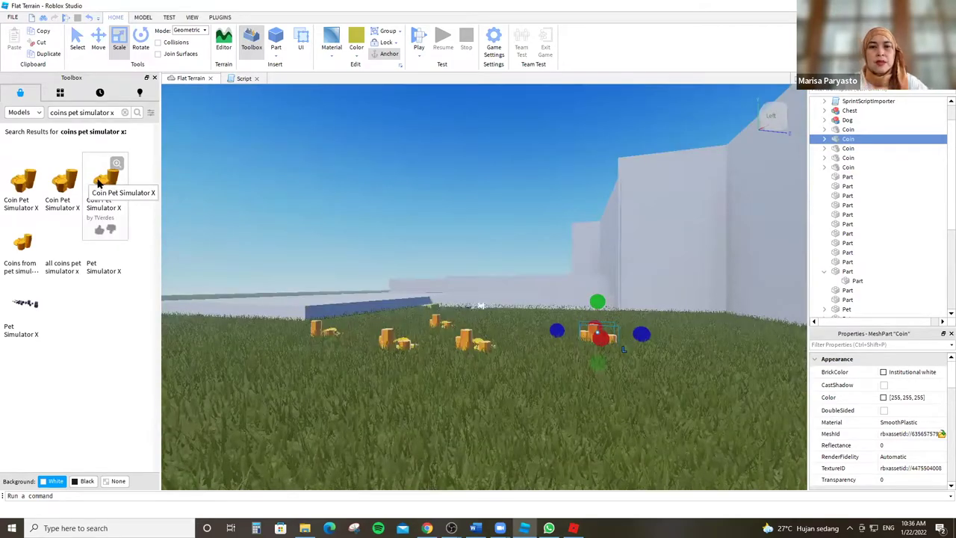
click(99, 182)
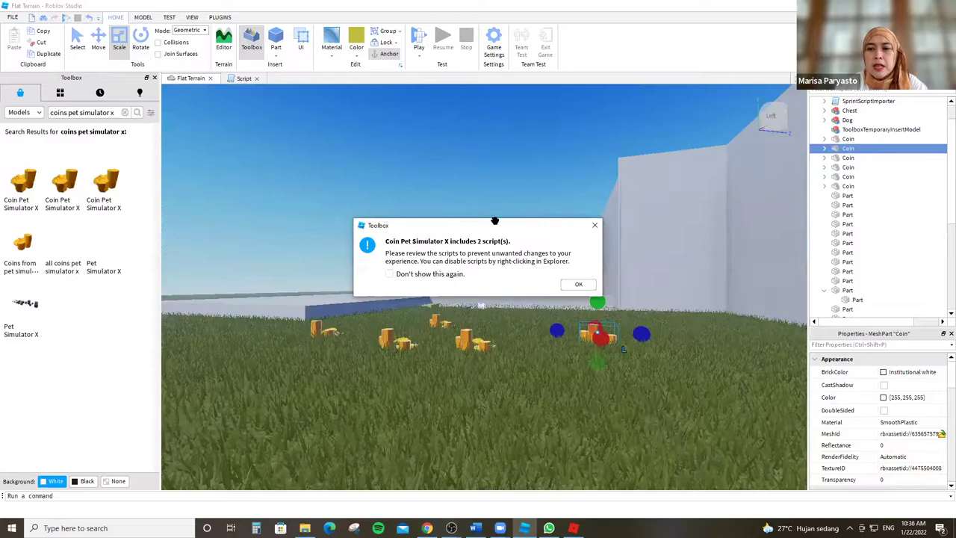
key(Return)
key(s)
right_drag(406, 248, 392, 231)
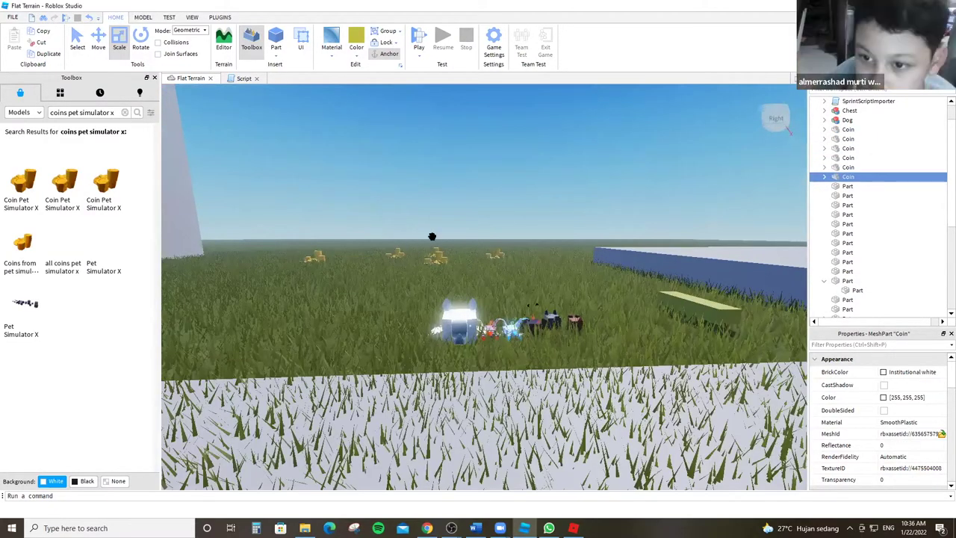
key(w)
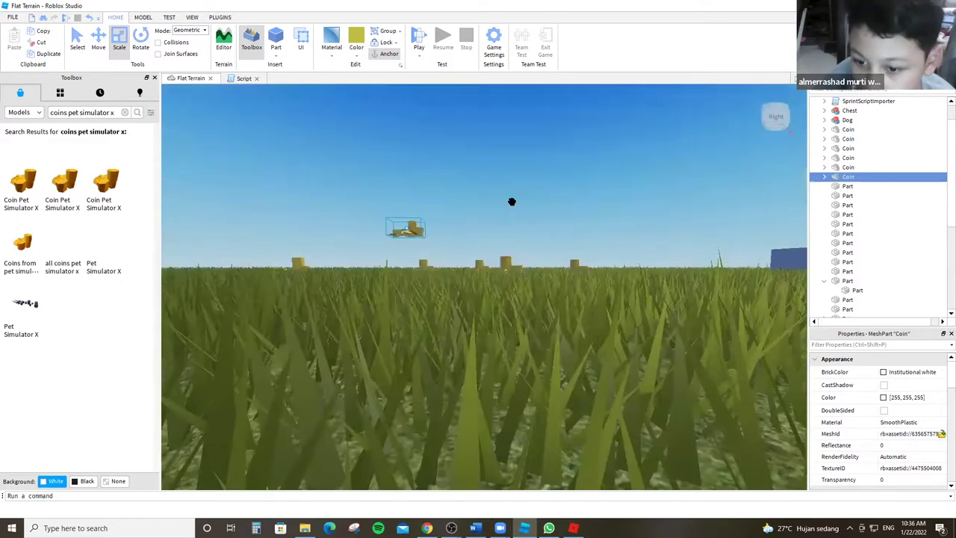
right_drag(501, 196, 676, 232)
key(w)
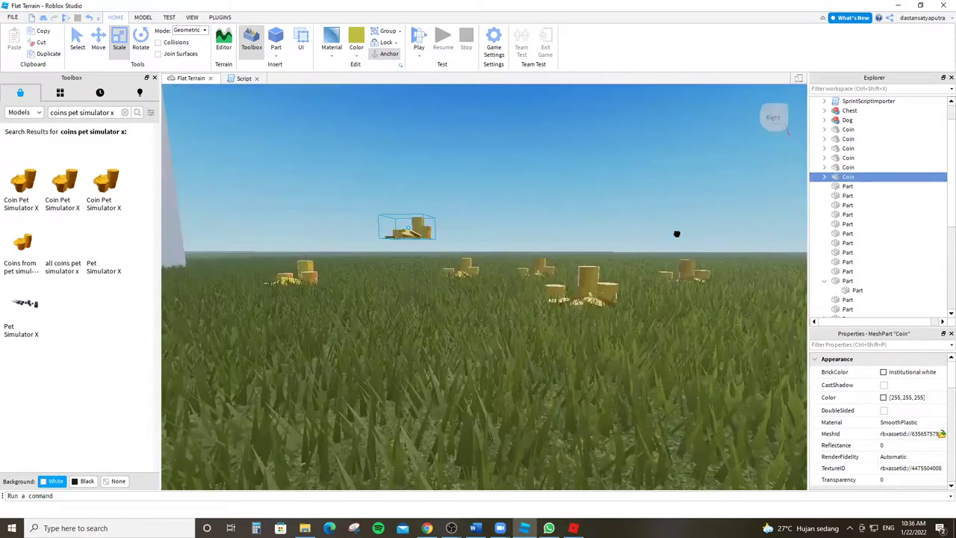
Clear the model search and select the long grey wall part along the raised platform's outer edge.
click(676, 233)
key(a)
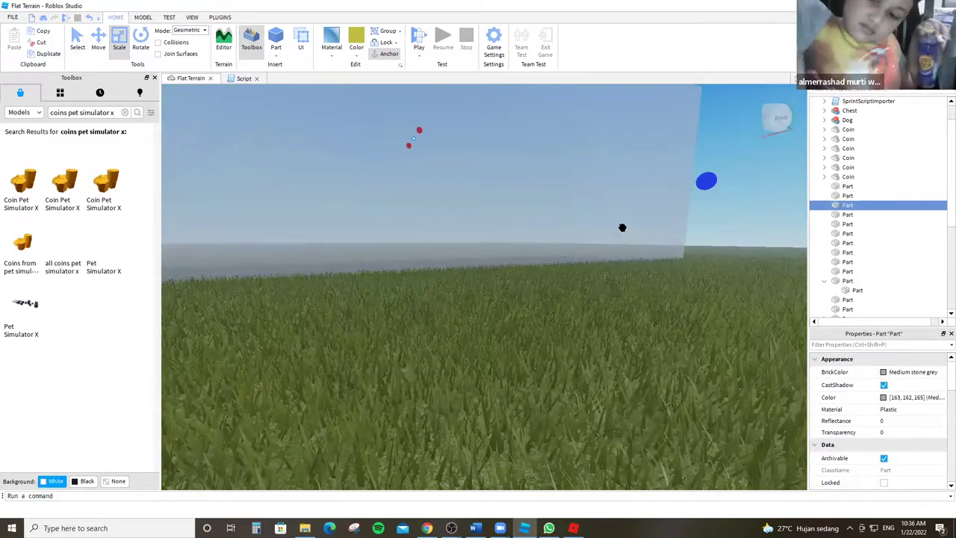
key(a)
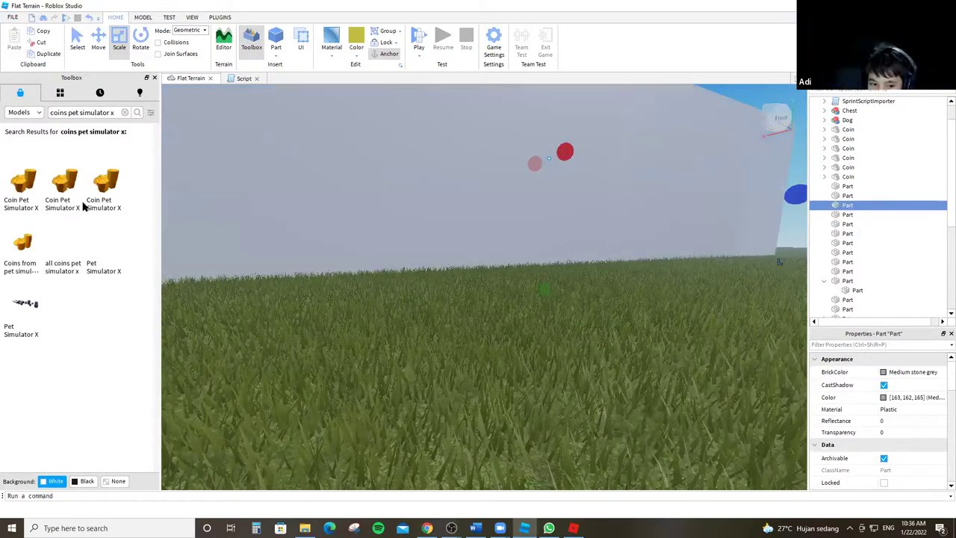
key(d)
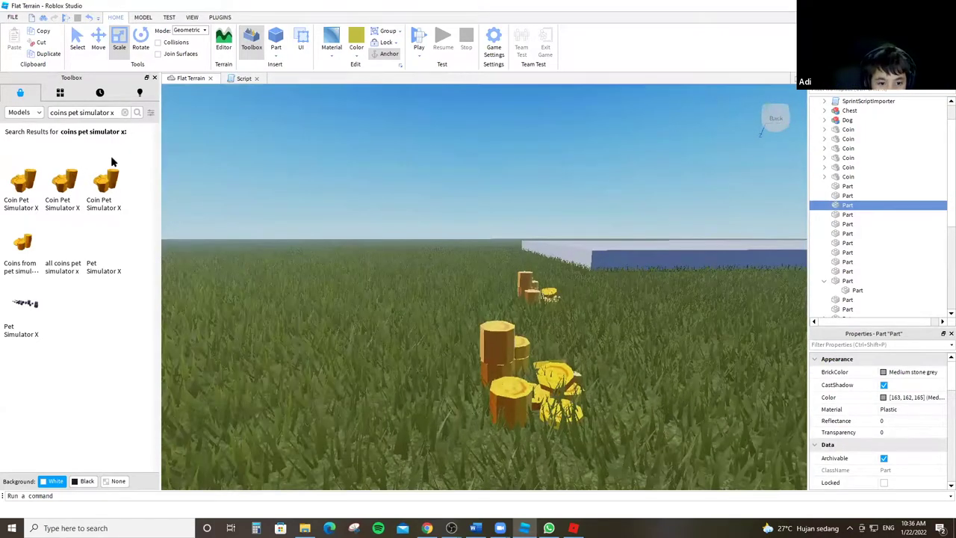
key(a)
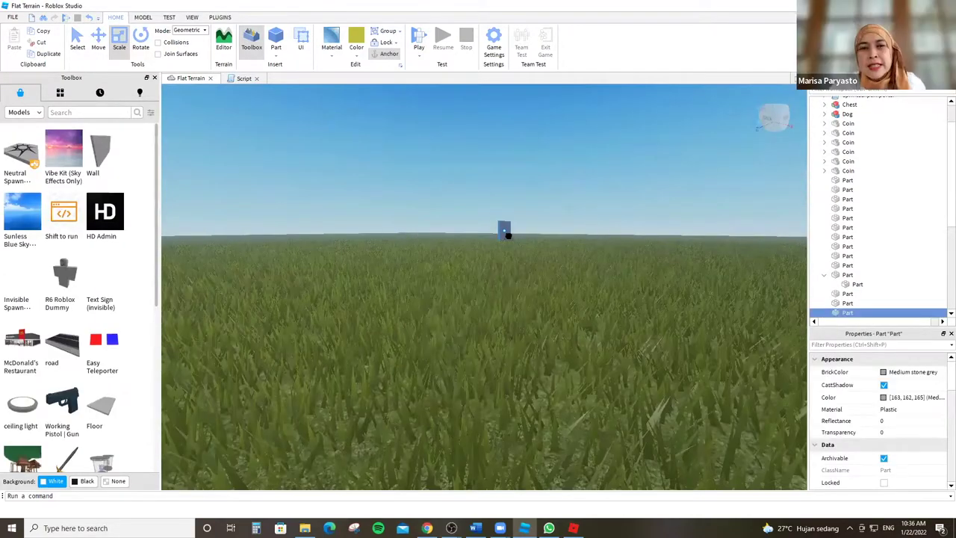
right_drag(508, 236, 495, 277)
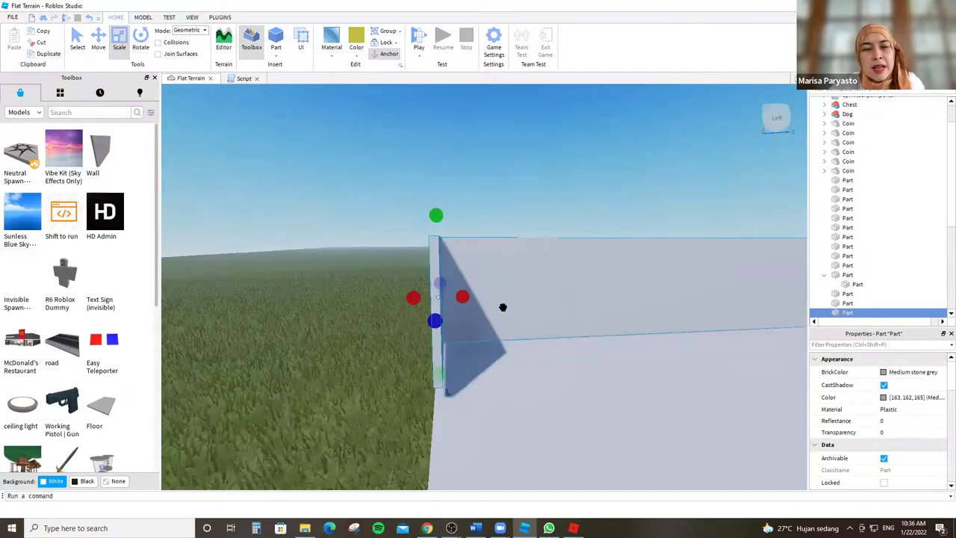
key(f)
right_drag(530, 361, 635, 335)
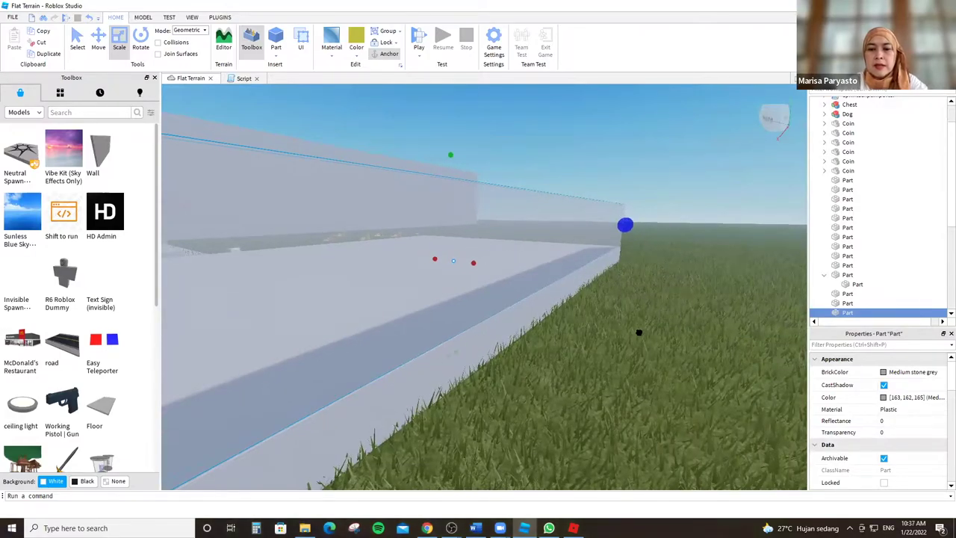
Stretch the selected wall part down to the grass so that it covers the platform's side.
drag(444, 255, 464, 348)
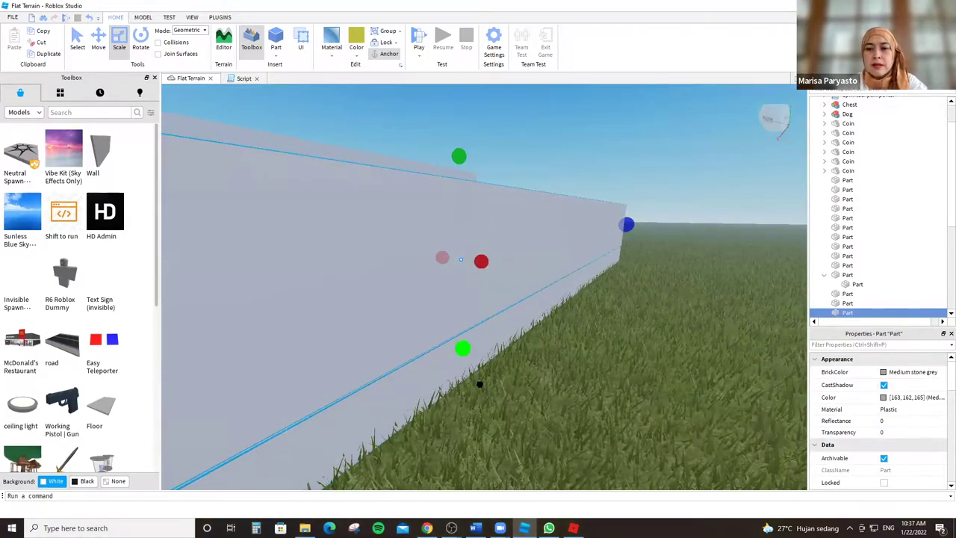
drag(479, 384, 529, 331)
key(ctrl+z)
scroll(598, 203, up, 5)
scroll(646, 191, up, 4)
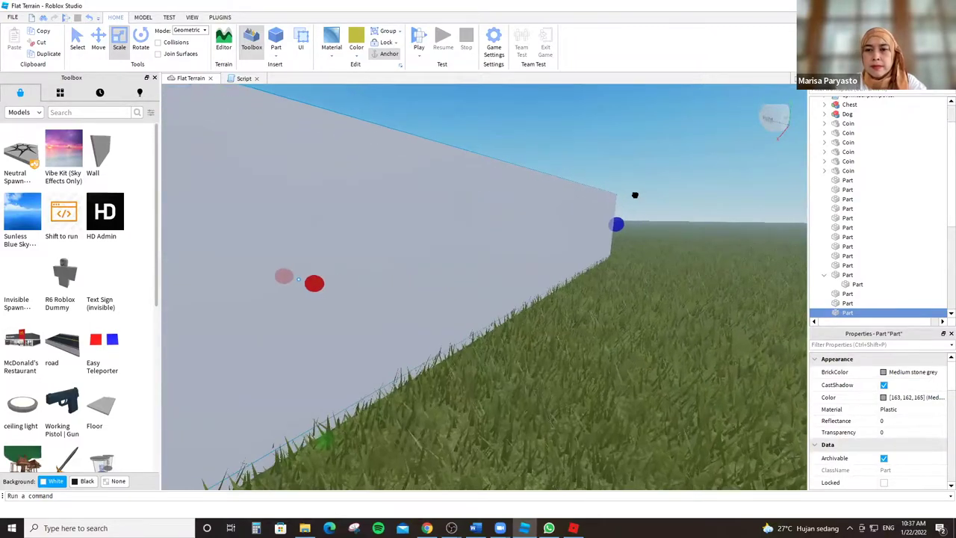
right_drag(621, 287, 465, 263)
scroll(464, 263, up, 5)
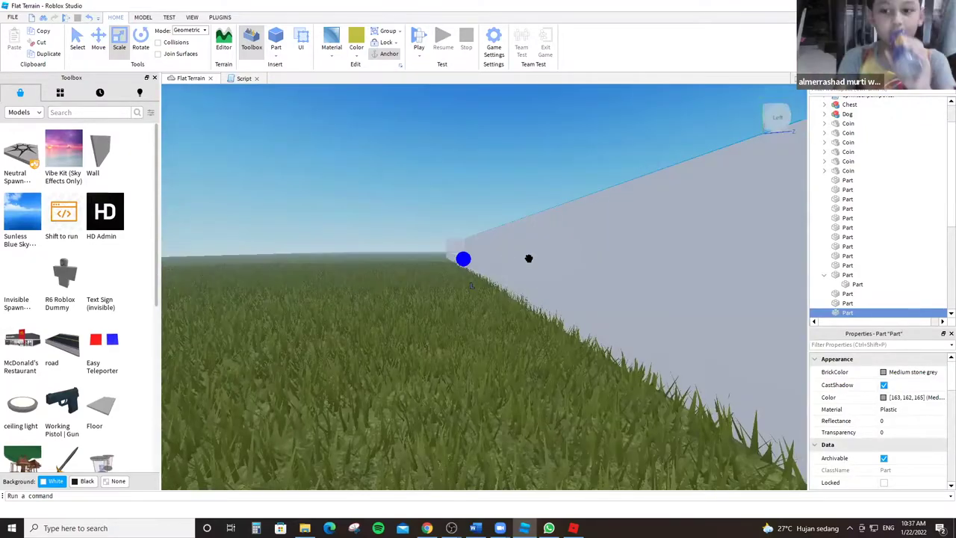
Stretch the low wall part at the platform's outer corner upward to make it a tall wall.
mouse_move(530, 259)
right_down()
mouse_move(685, 251)
mouse_move(542, 276)
mouse_move(729, 271)
mouse_move(777, 252)
mouse_move(723, 262)
right_up()
right_drag(572, 282, 634, 249)
click(635, 249)
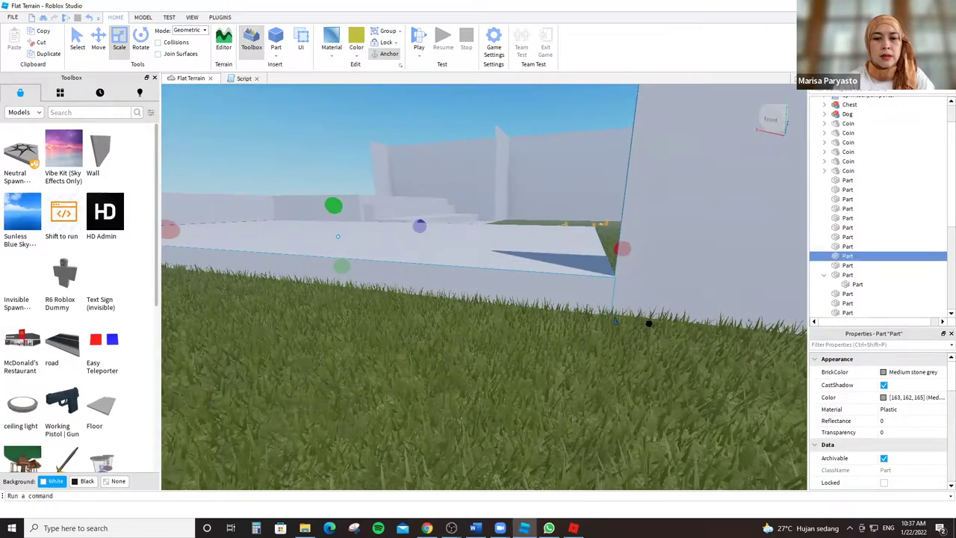
click(707, 329)
right_drag(707, 328, 470, 219)
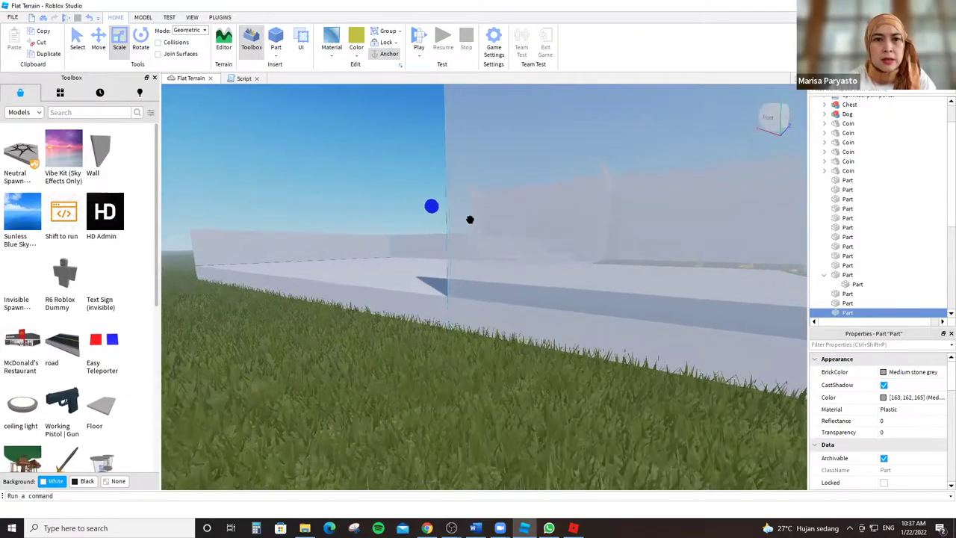
right_drag(566, 154, 420, 243)
click(421, 244)
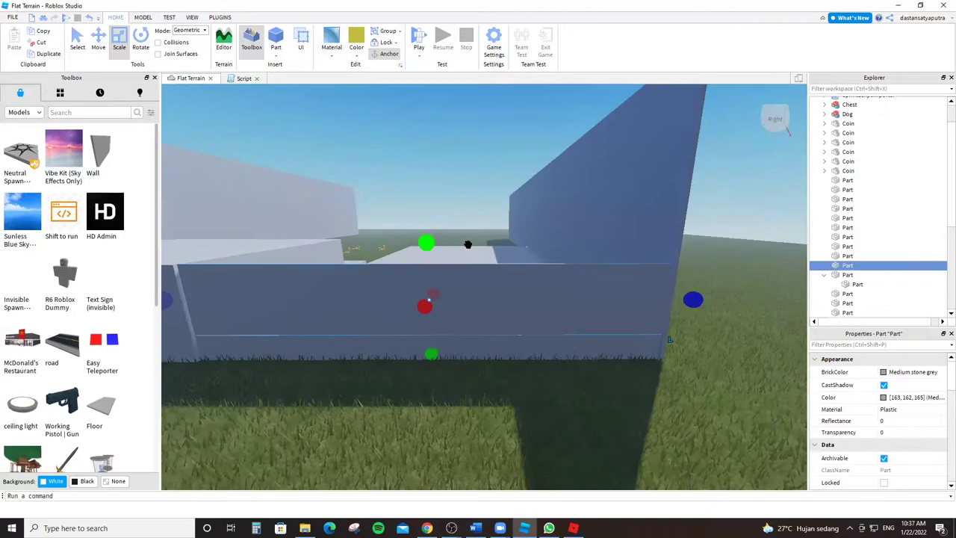
drag(501, 103, 507, 94)
right_drag(508, 95, 331, 316)
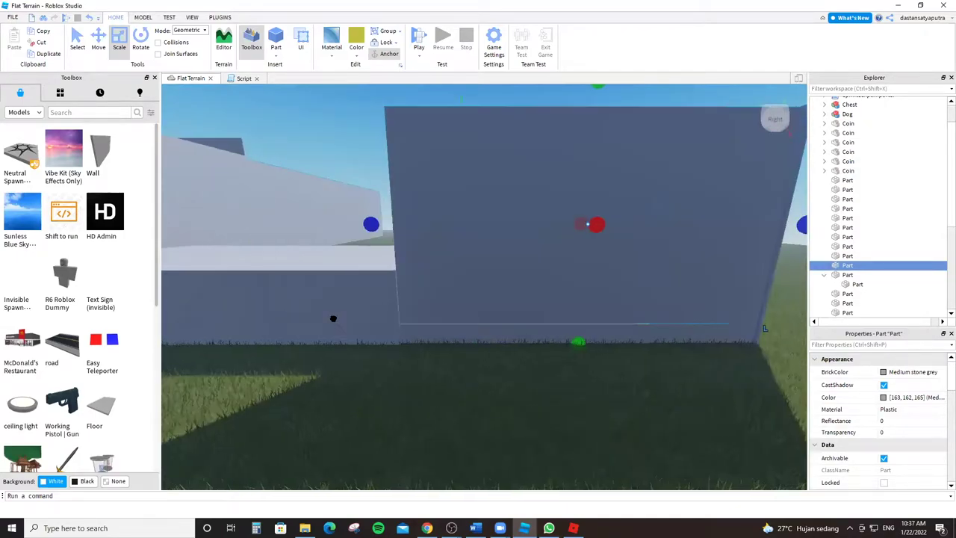
Insert a Wall part on the platform's edge and stretch it up beside the neighbouring tall wall.
click(384, 218)
key(a)
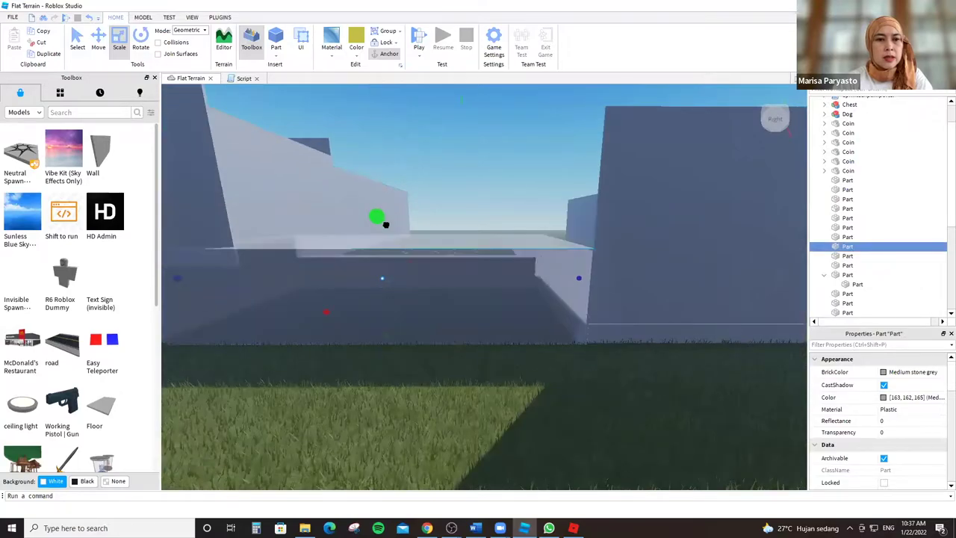
click(92, 152)
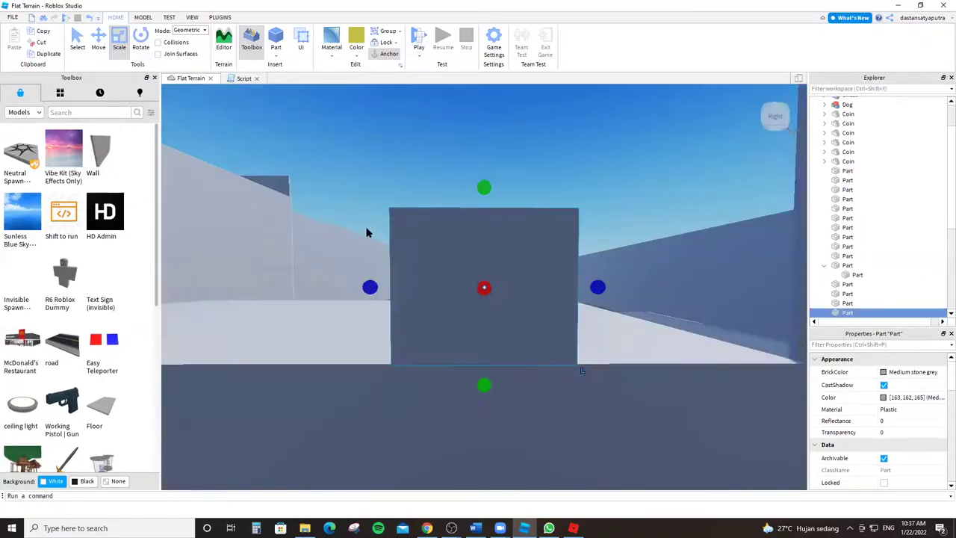
scroll(506, 265, down, 10)
right_drag(503, 266, 382, 195)
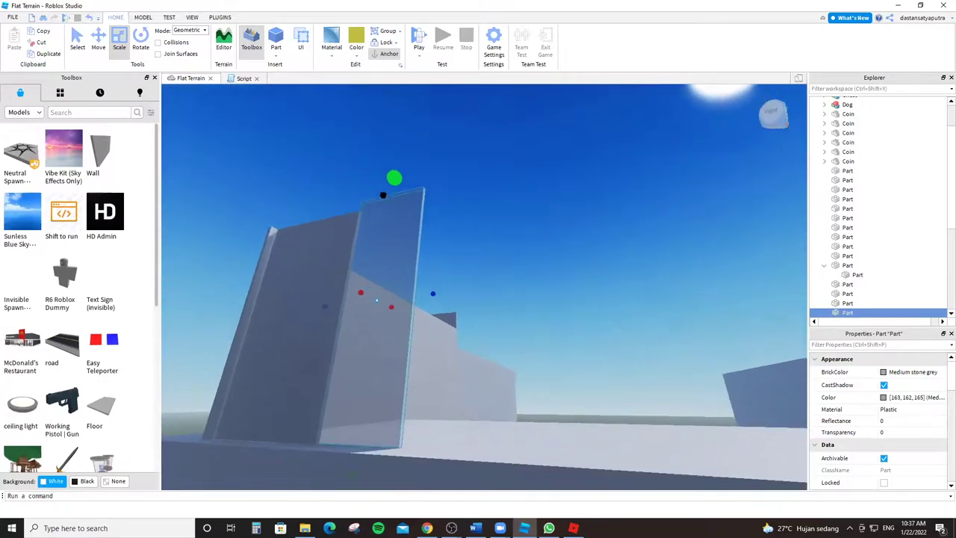
Insert another Wall part on the grass and place it against the end of the long perimeter wall.
right_drag(576, 191, 515, 257)
scroll(615, 253, up, 2)
key(f)
key(f)
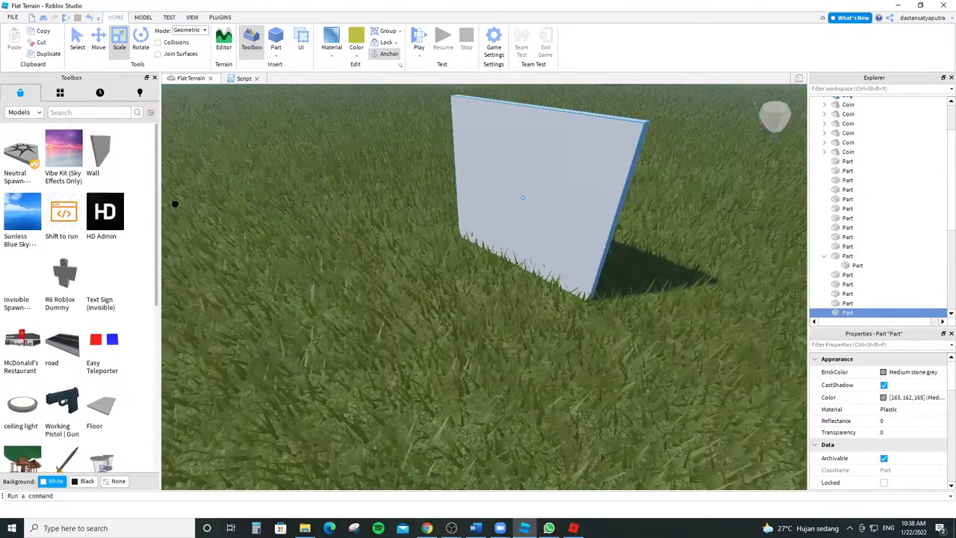
right_drag(181, 218, 367, 306)
right_drag(302, 361, 345, 203)
click(300, 384)
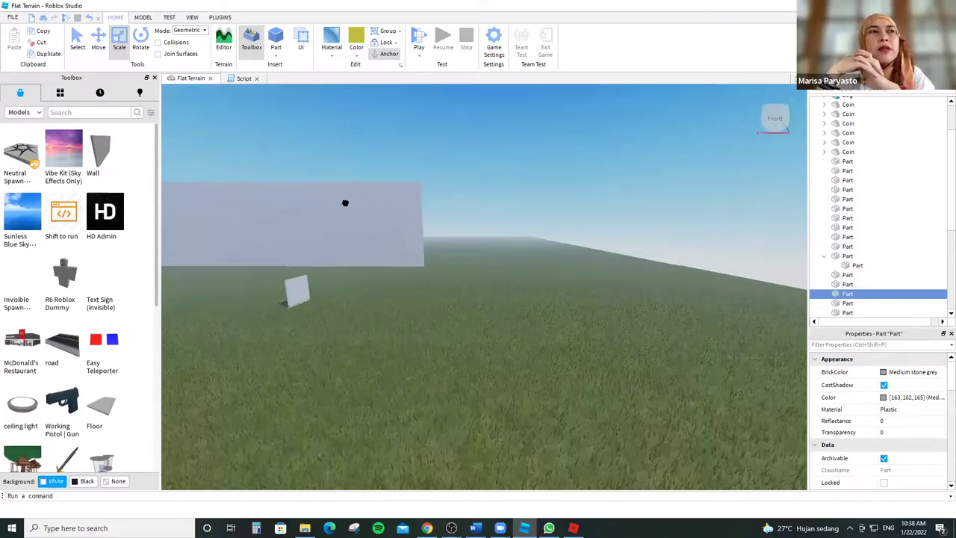
key(f)
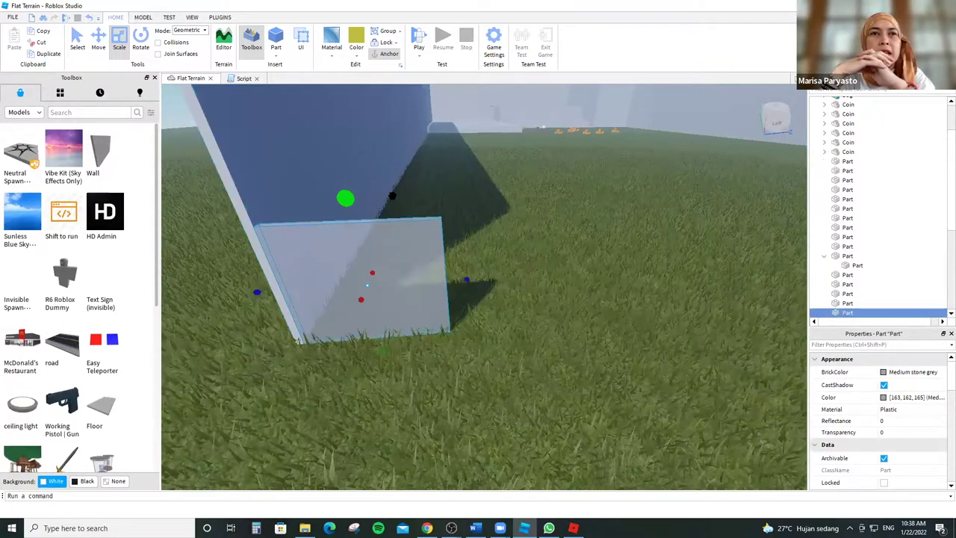
Enlarge the new wall part upward and sideways to extend the enclosure along the open side of the grass.
right_drag(393, 196, 414, 258)
right_drag(339, 244, 476, 187)
right_drag(437, 214, 431, 192)
right_drag(604, 141, 587, 257)
Select the facing wall part and examine the gap between it and the new wall from outside and inside.
click(587, 257)
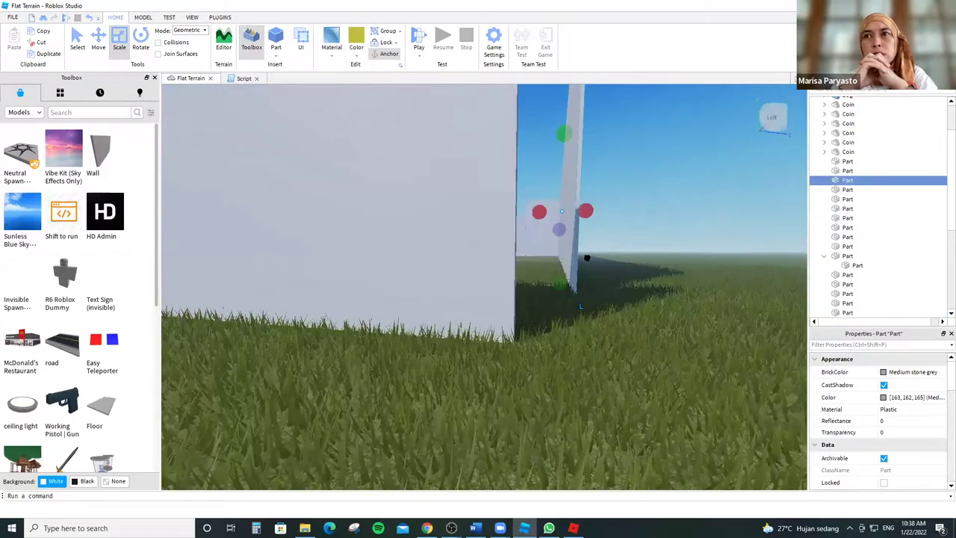
drag(561, 230, 521, 244)
key(d)
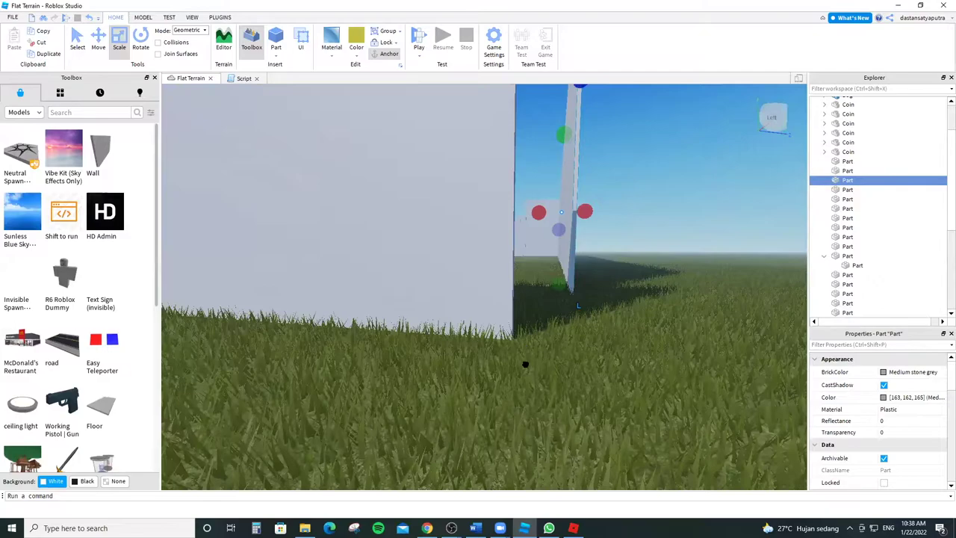
right_drag(559, 293, 434, 214)
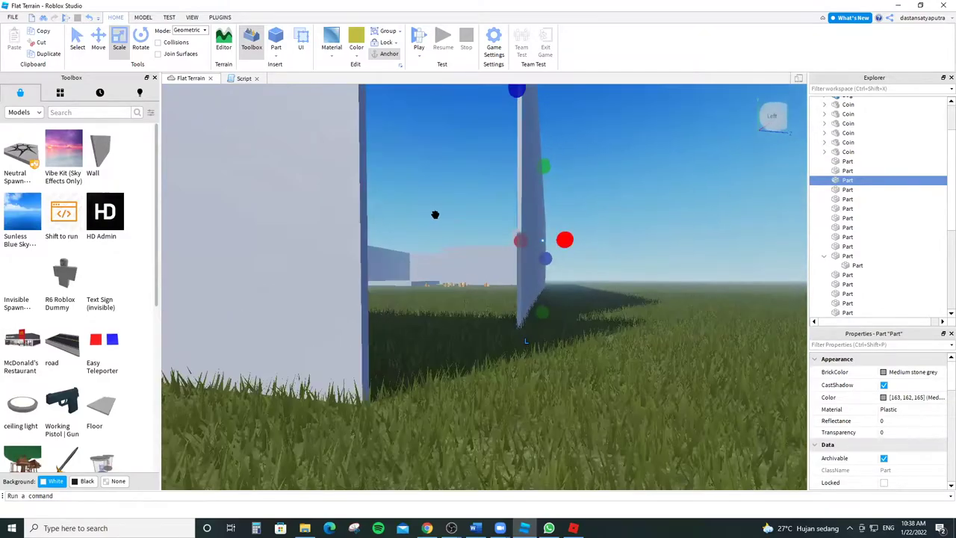
key(w)
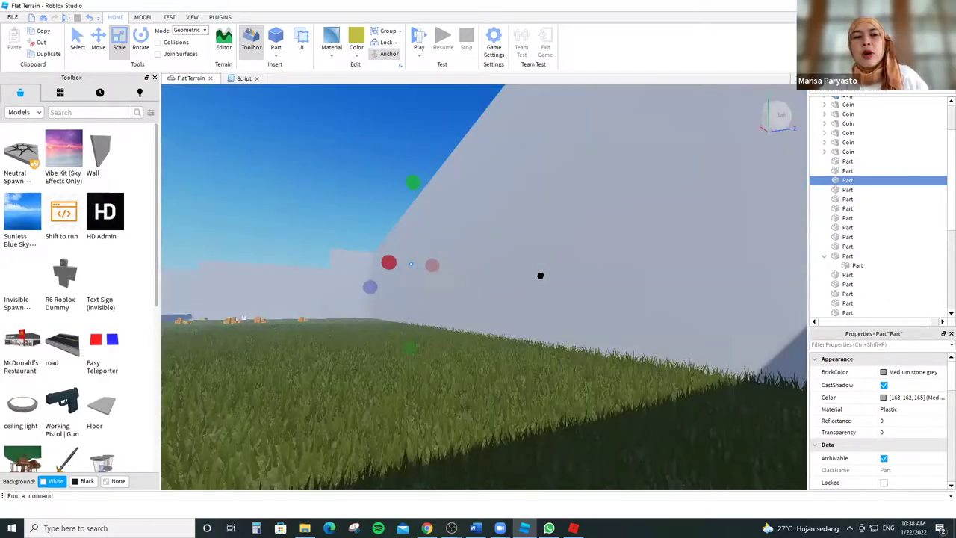
key(s)
key(a)
right_drag(655, 292, 427, 332)
right_drag(635, 279, 650, 277)
key(w)
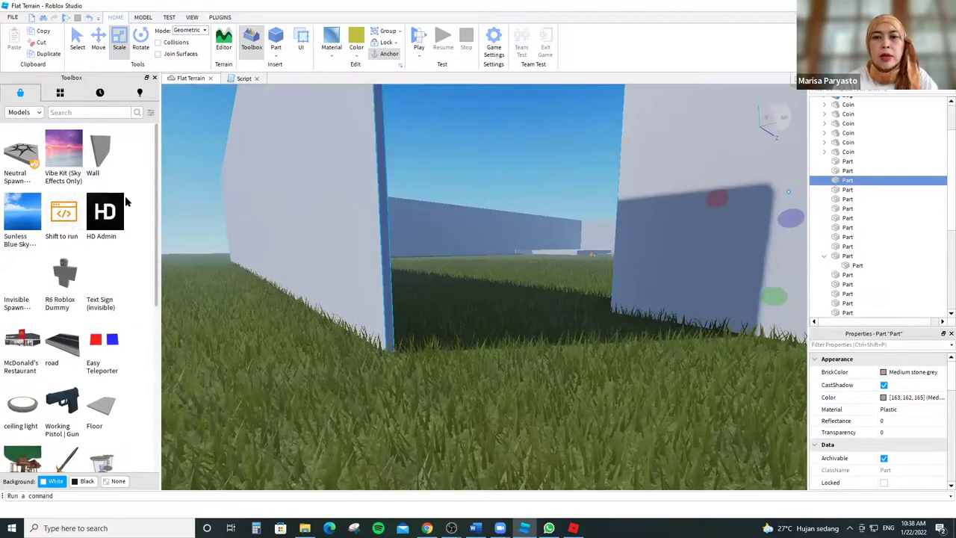
Insert two more Wall parts on the grass near the opening in the perimeter.
click(100, 153)
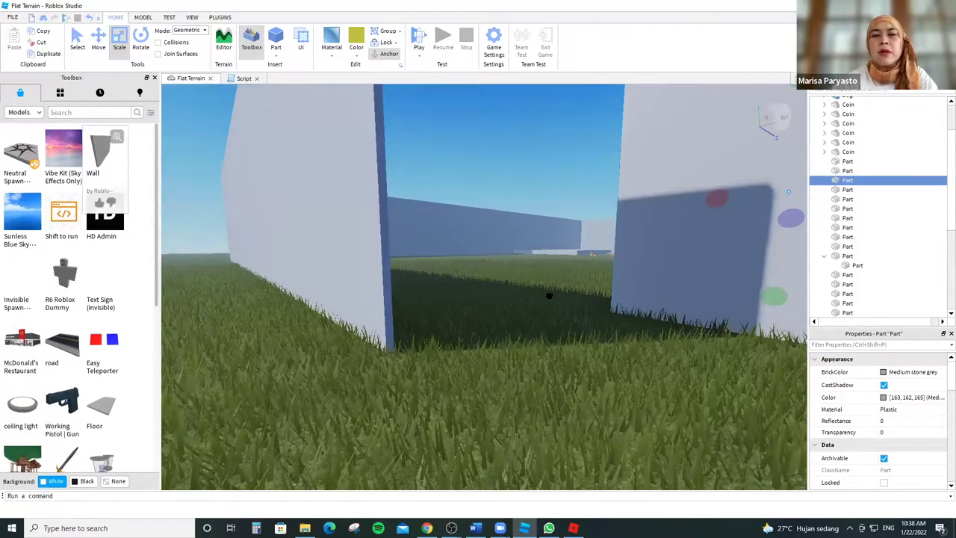
right_drag(627, 270, 653, 277)
right_drag(499, 241, 403, 322)
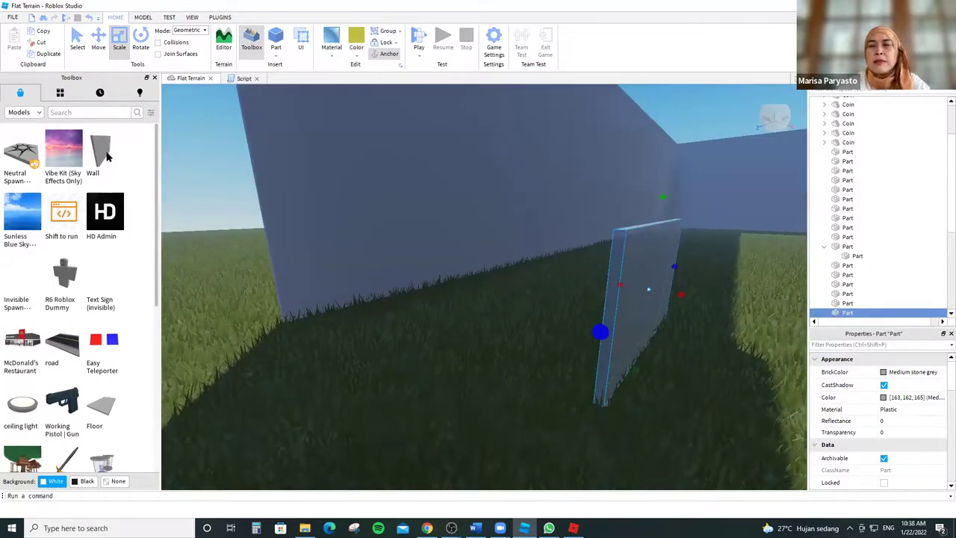
key(f)
Try to stretch and fit the newly inserted wall pieces across the opening between the two tall walls.
right_drag(450, 337, 520, 347)
right_drag(668, 311, 761, 292)
drag(560, 308, 759, 285)
right_drag(522, 238, 407, 227)
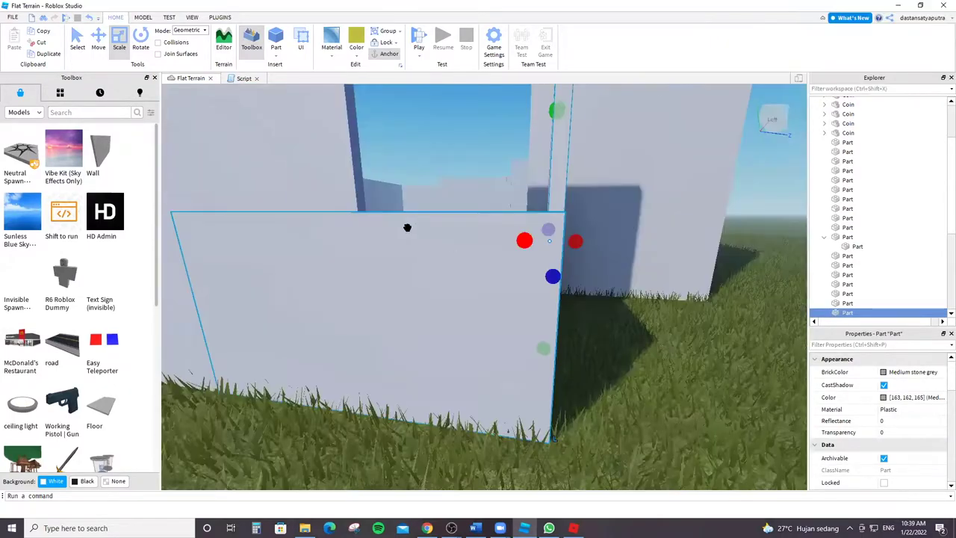
right_drag(417, 180, 521, 168)
click(512, 226)
click(521, 168)
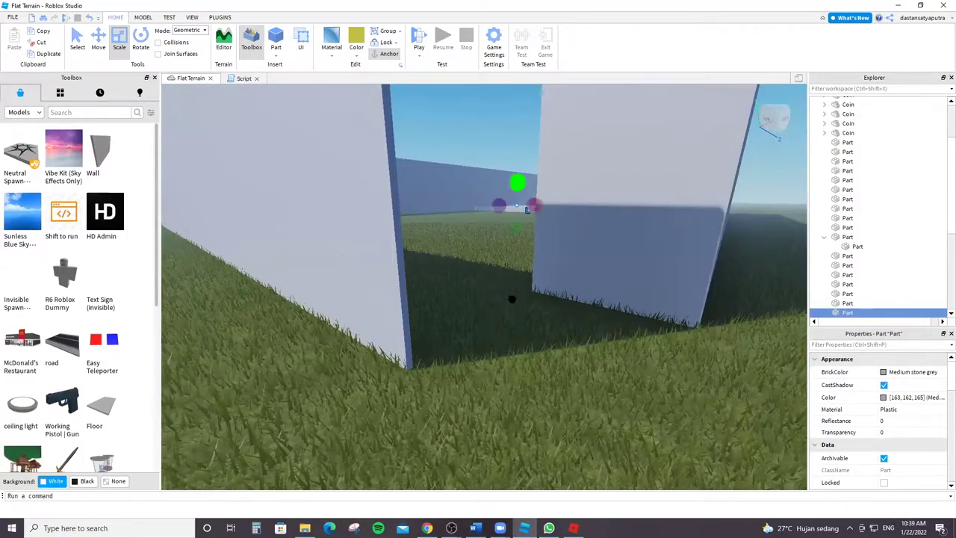
Copy the front middle coin pile on the grass and paste four copies of it.
right_drag(541, 262, 513, 253)
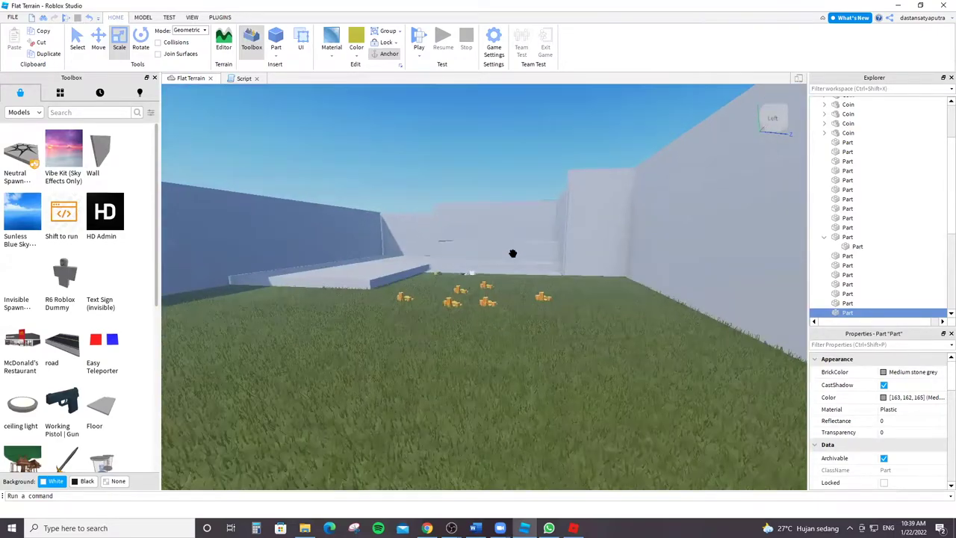
scroll(460, 326, up, 5)
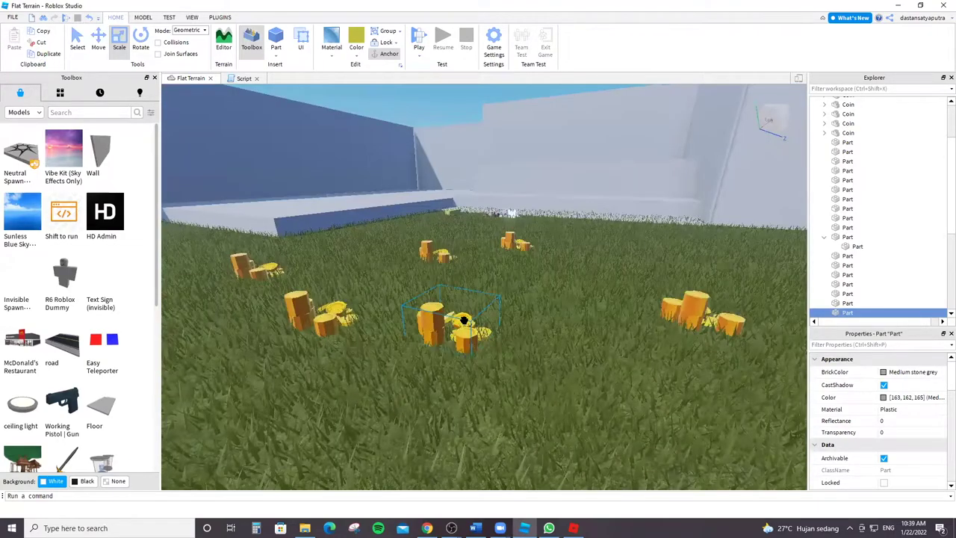
right_click(478, 271)
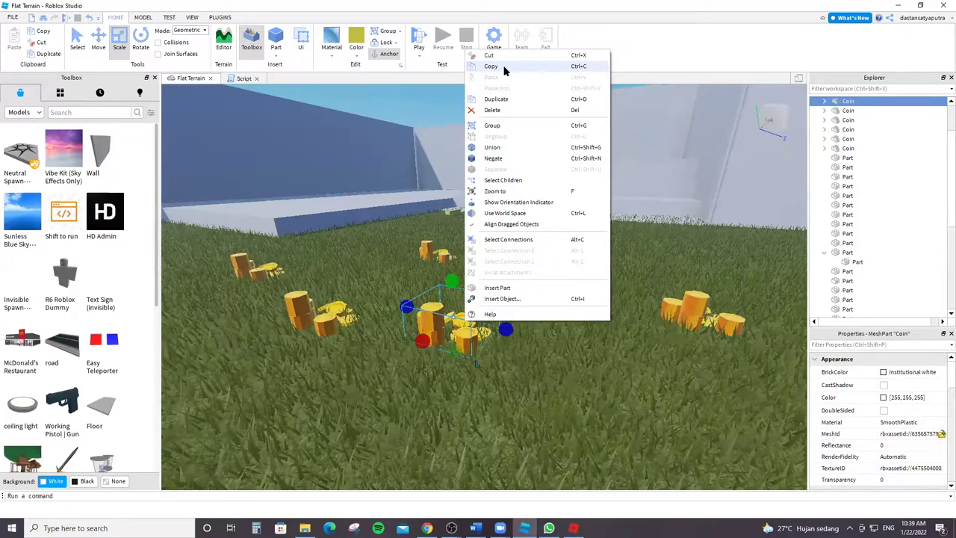
click(504, 71)
right_click(504, 71)
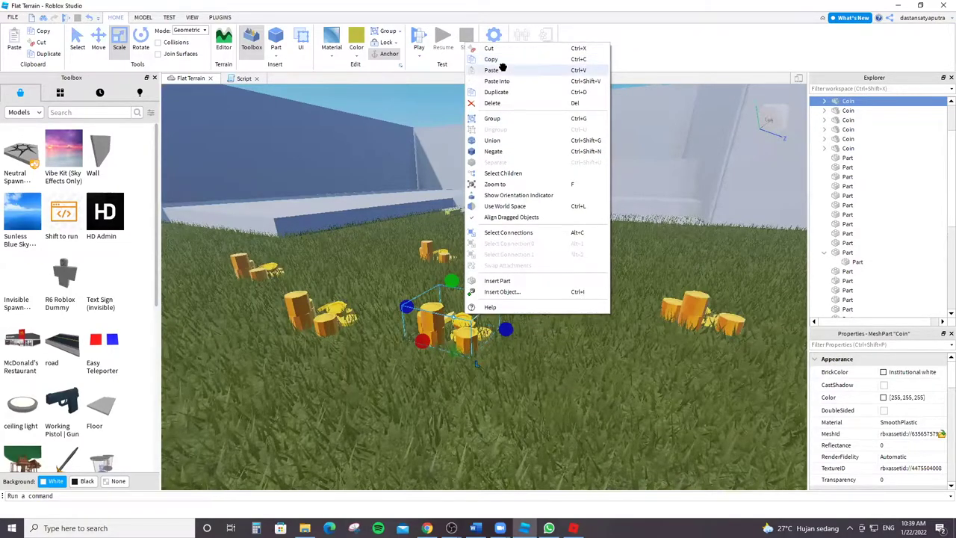
key(ctrl+v)
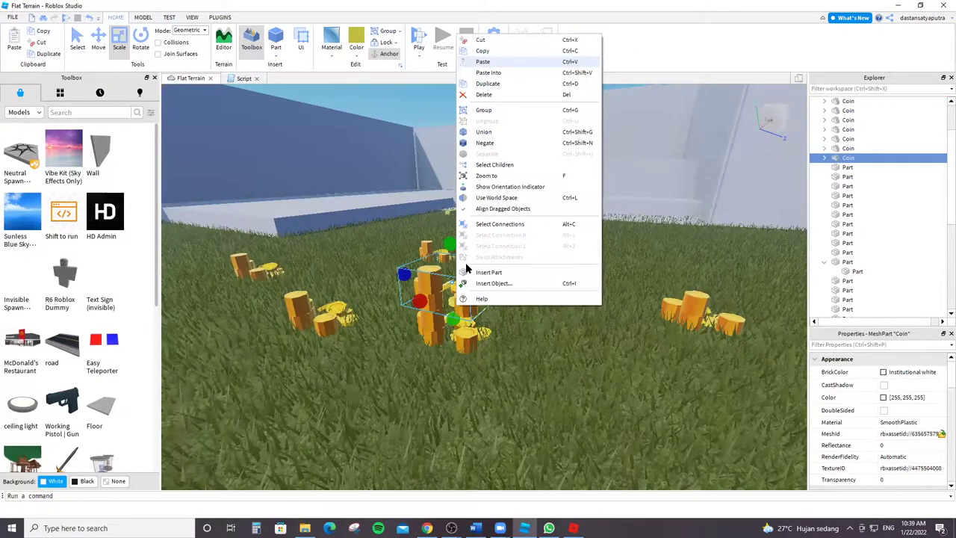
key(ctrl+v)
right_click(506, 295)
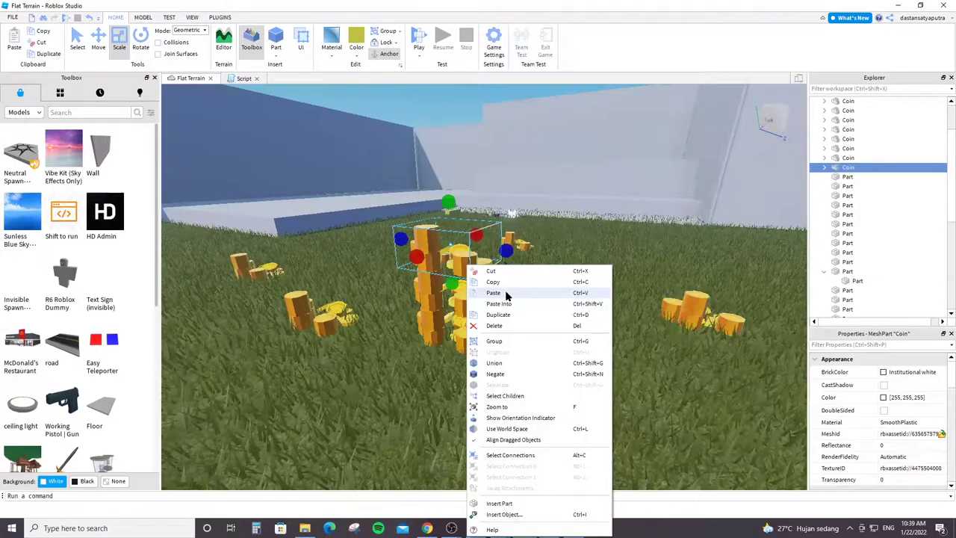
click(466, 293)
right_click(493, 51)
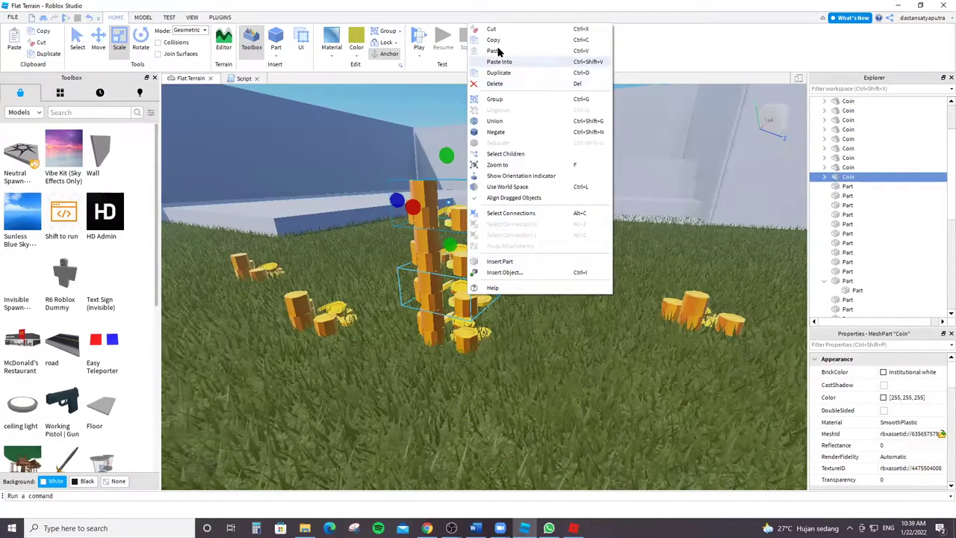
key(ctrl+v)
Paste four more copies of the same coin pile onto the grass area.
right_click(490, 241)
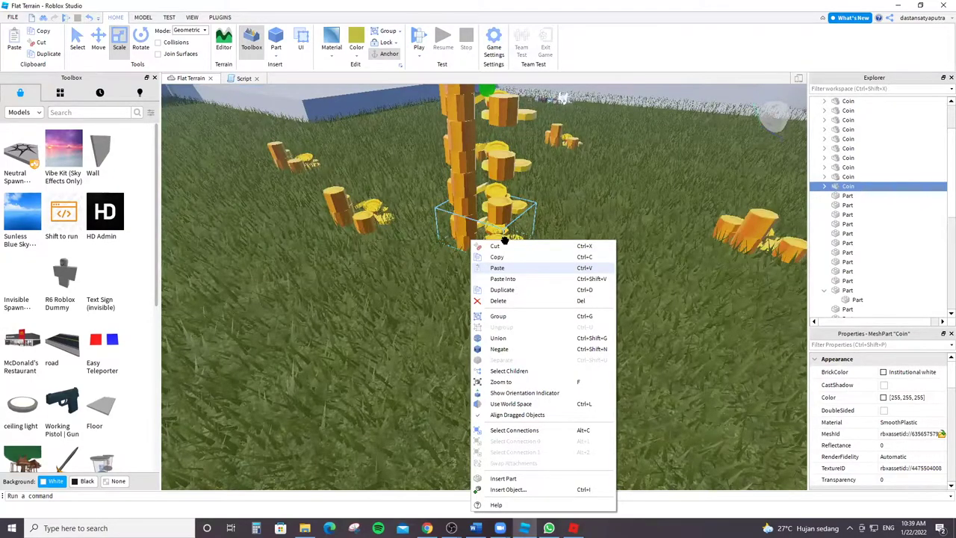
key(ctrl+v)
key(ctrl+v)
right_click(516, 263)
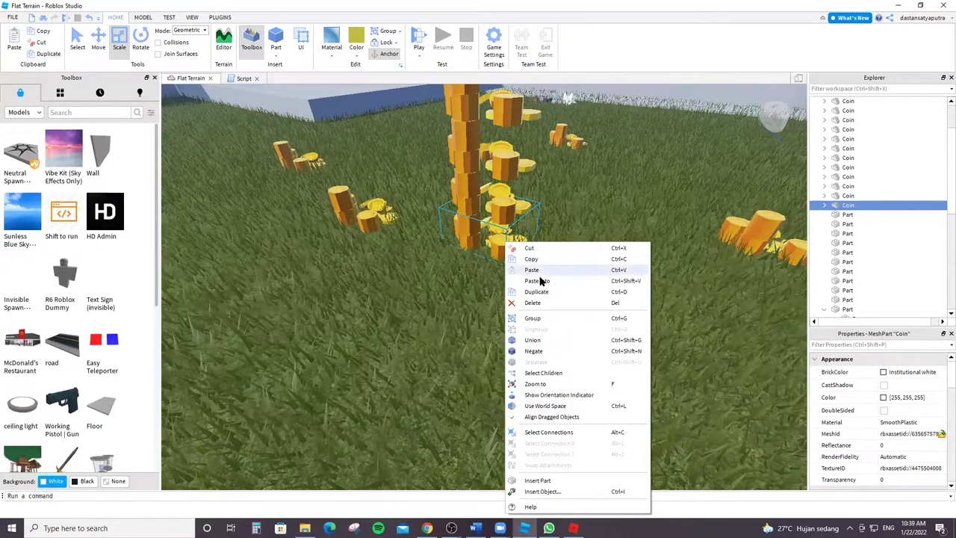
click(540, 272)
right_click(508, 237)
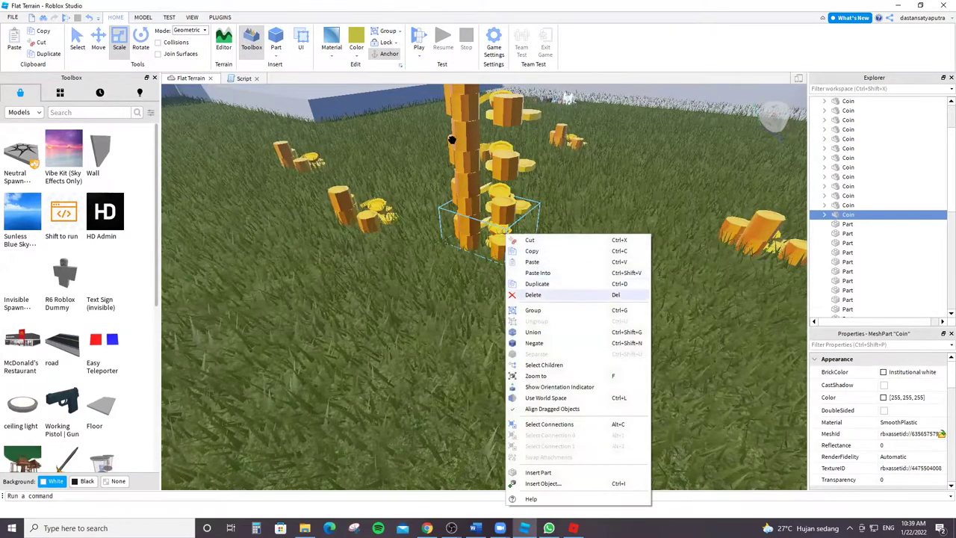
key(ctrl+v)
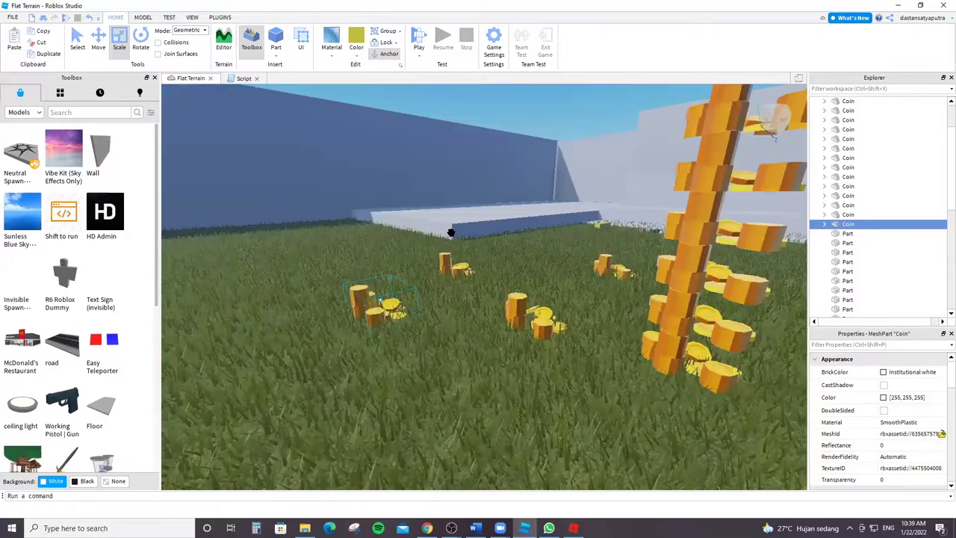
Distribute the pasted coin piles from the tall stack over the open grass, each on a separate spot.
key(a)
right_drag(668, 386, 364, 348)
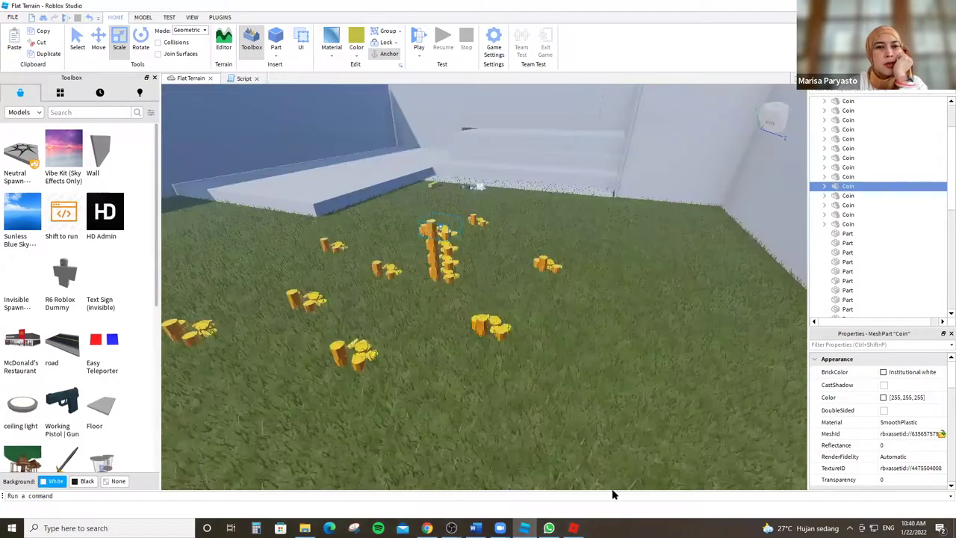
click(609, 459)
click(407, 283)
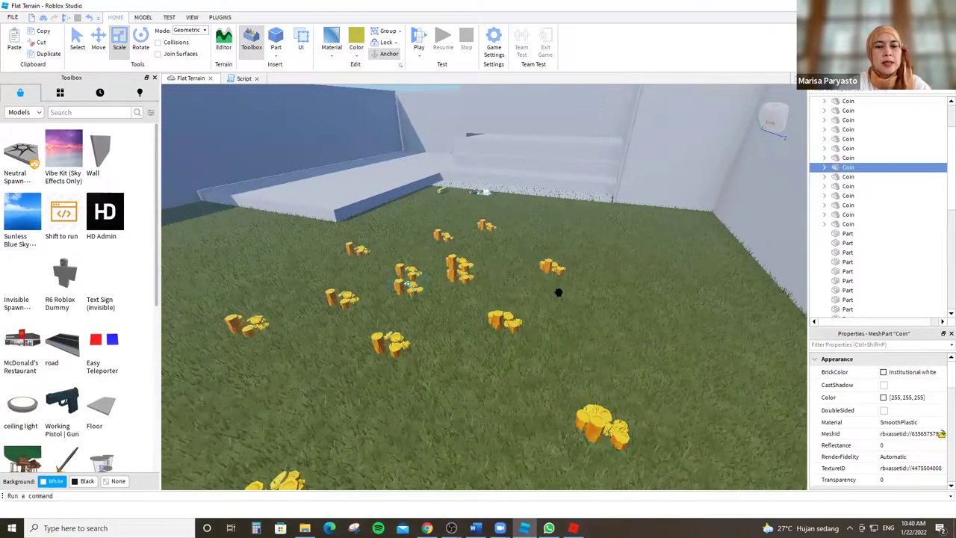
right_drag(559, 292, 583, 390)
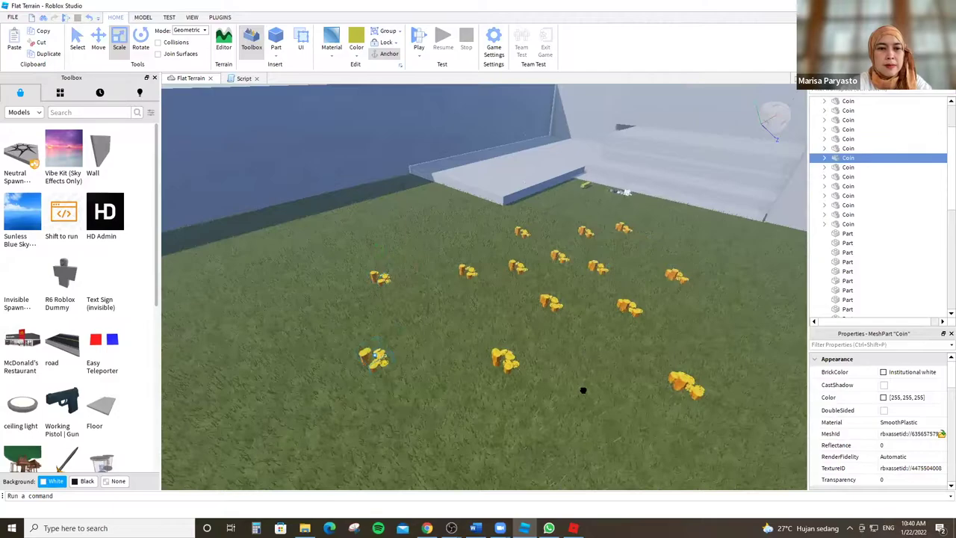
drag(343, 369, 582, 415)
drag(618, 272, 412, 437)
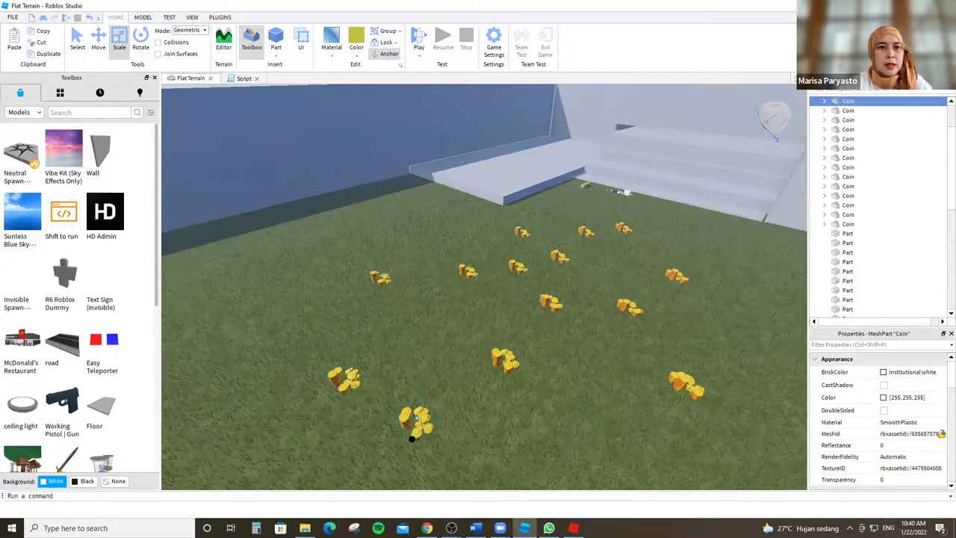
right_drag(536, 340, 553, 312)
scroll(552, 312, up, 5)
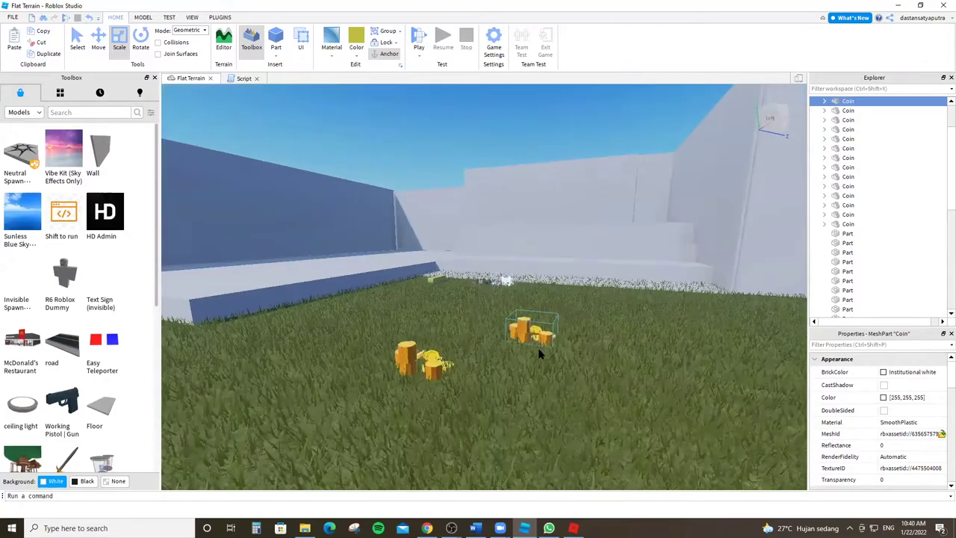
Select the glowing white pet in the Explorer and expand it and its center attachment to inspect their contents.
key(w)
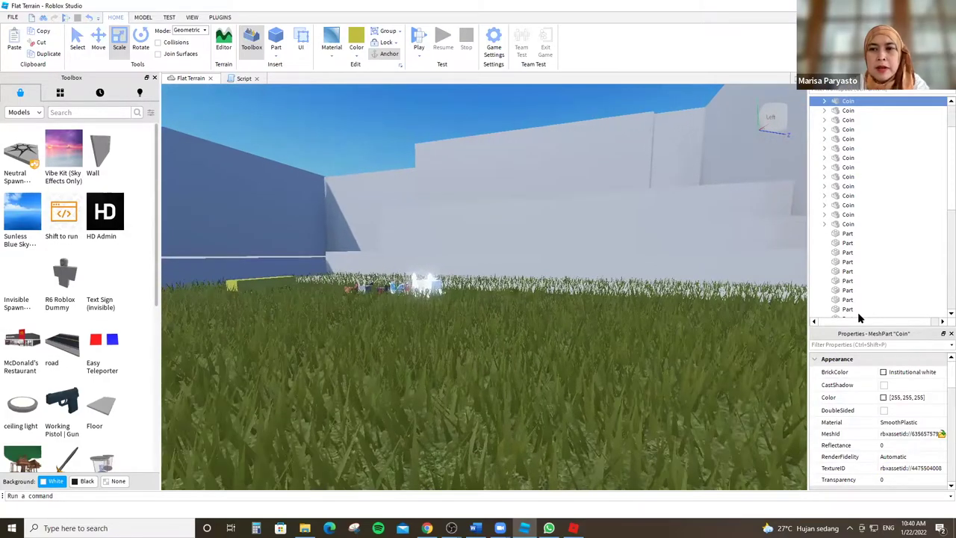
click(859, 317)
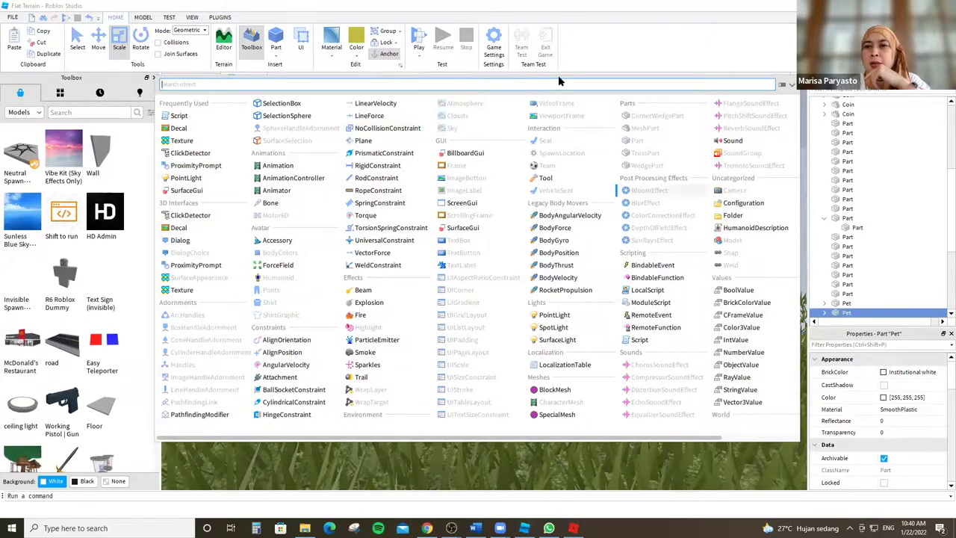
click(881, 316)
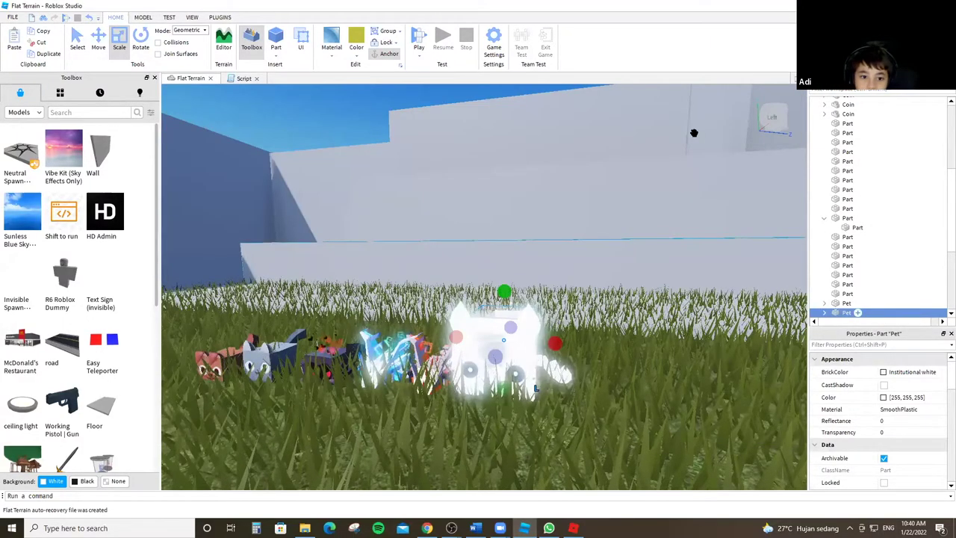
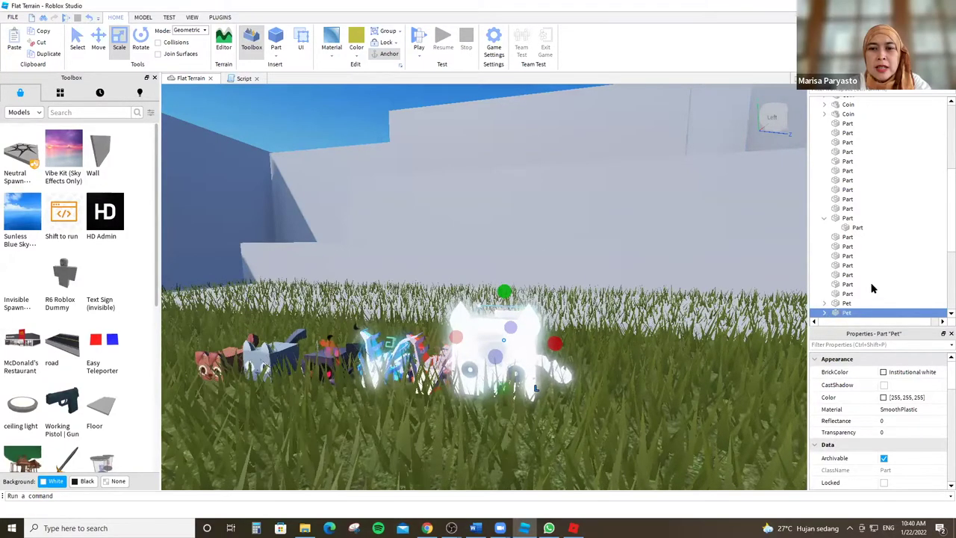
click(824, 312)
key(f)
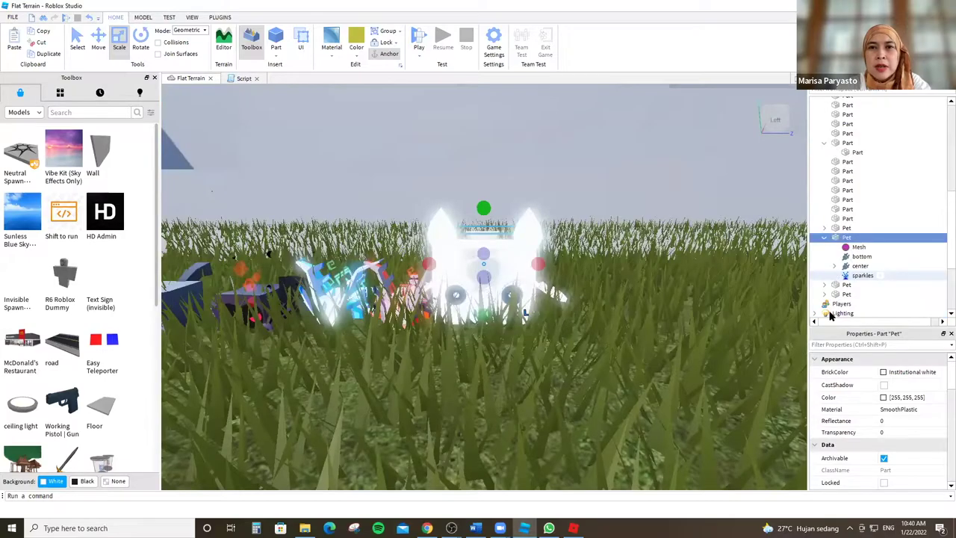
click(835, 267)
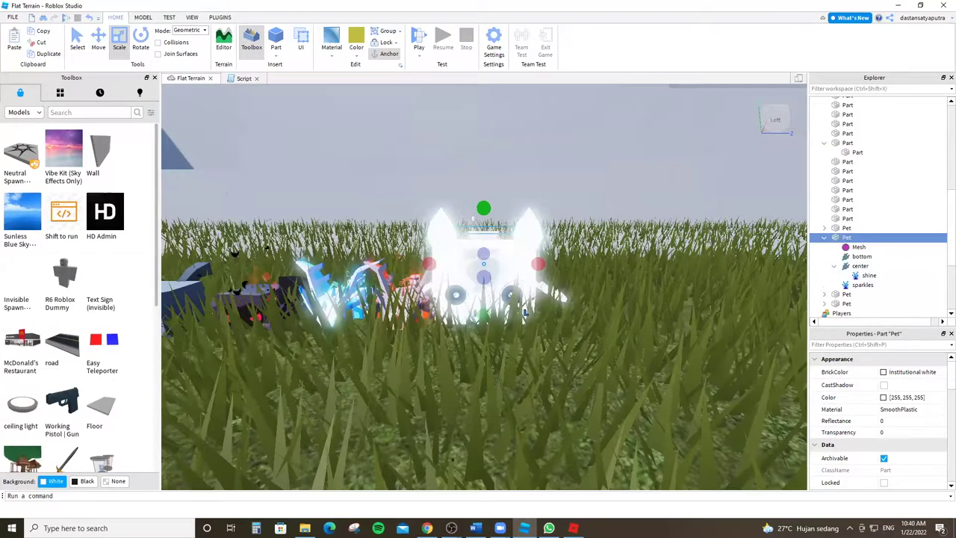
click(426, 528)
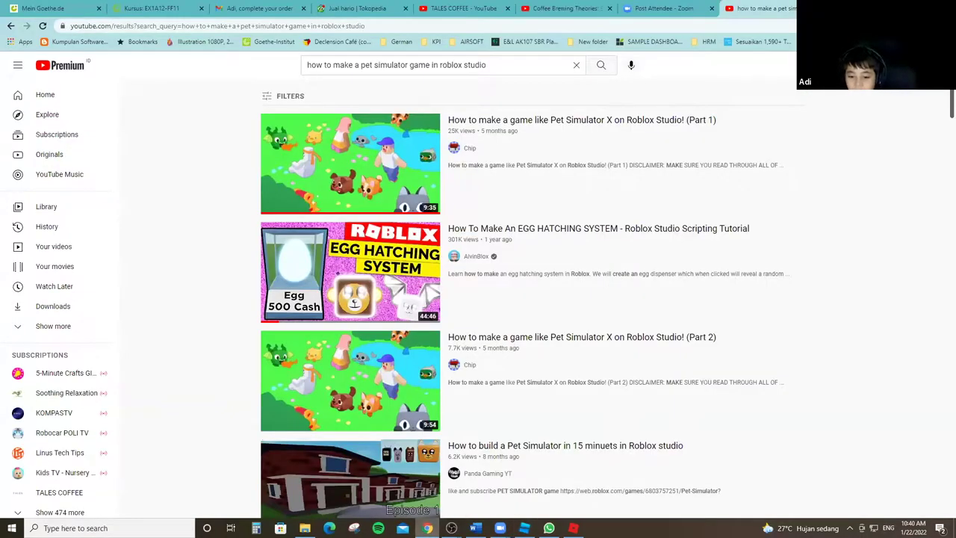
click(427, 528)
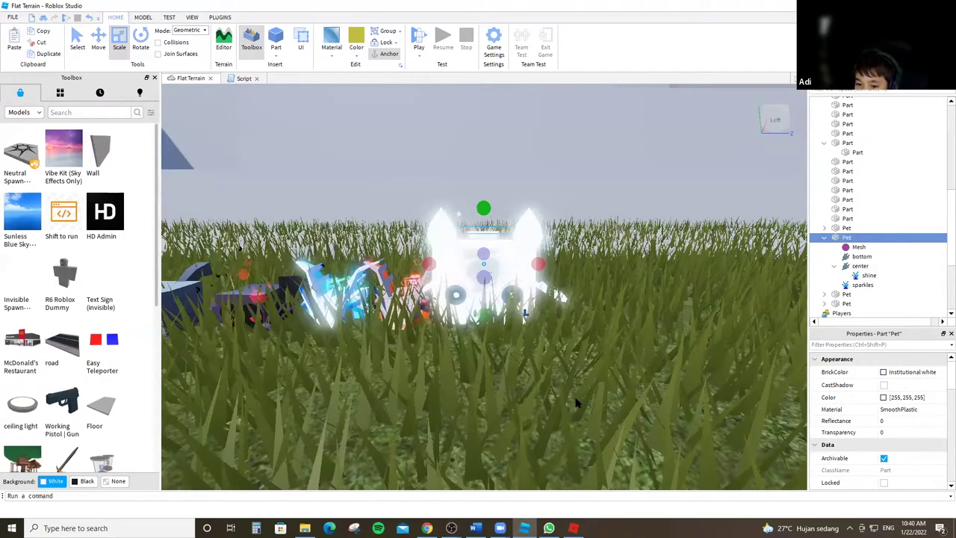
Examine the spread of coin piles over the grass between the walls.
right_drag(573, 405, 531, 247)
key(f)
scroll(527, 252, down, 2)
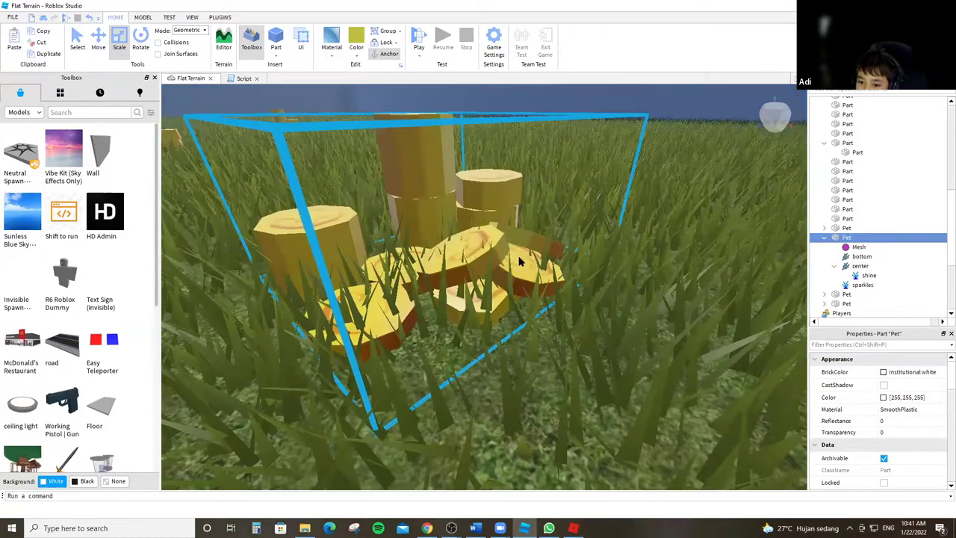
scroll(520, 260, down, 4)
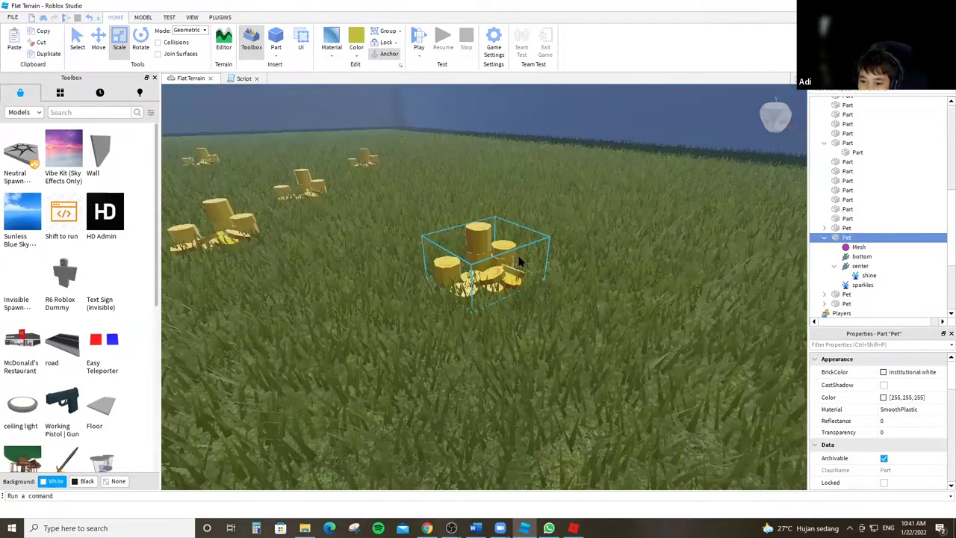
scroll(520, 260, down, 4)
scroll(335, 241, down, 4)
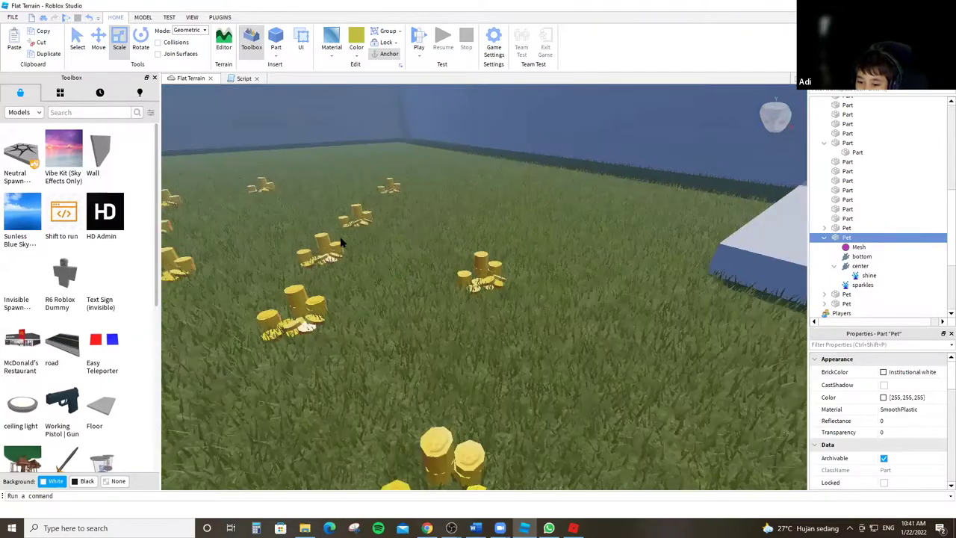
scroll(468, 158, down, 6)
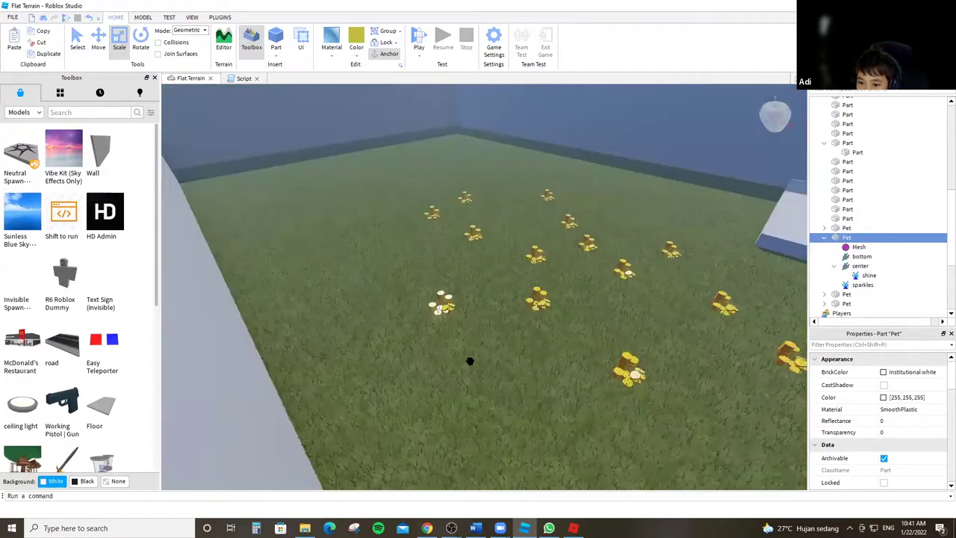
right_drag(469, 361, 710, 298)
key(f)
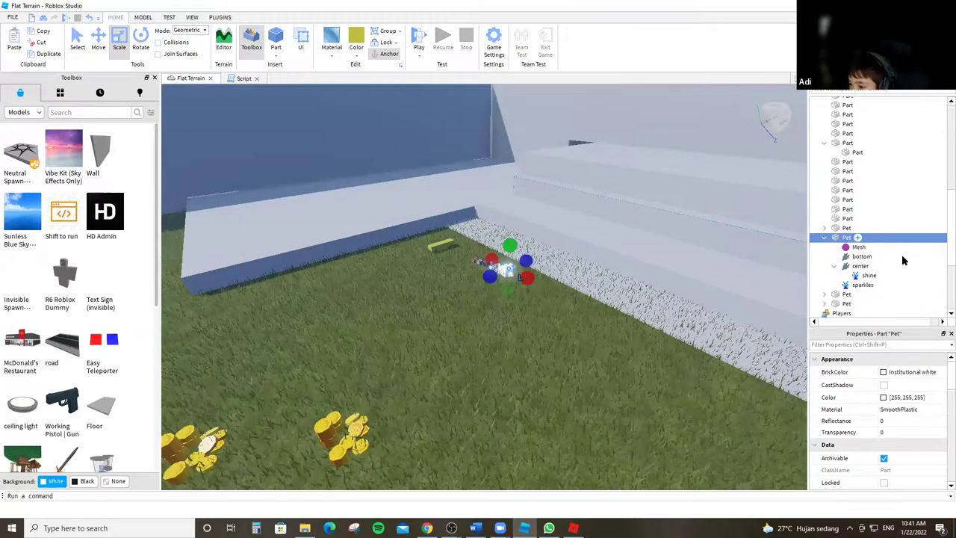
Collapse the selected pet's contents in the Explorer and inspect the row of pets beside the steps.
click(825, 238)
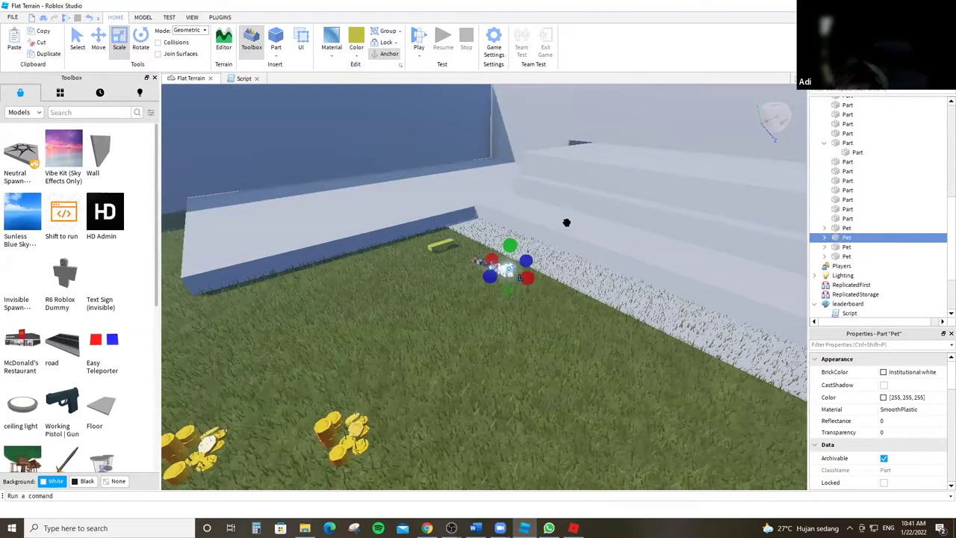
right_drag(527, 387, 527, 387)
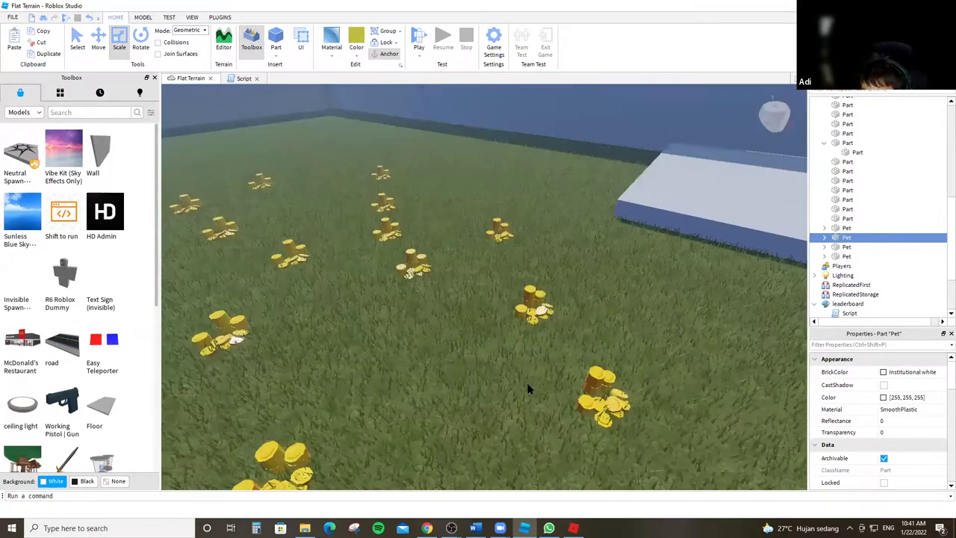
key(f)
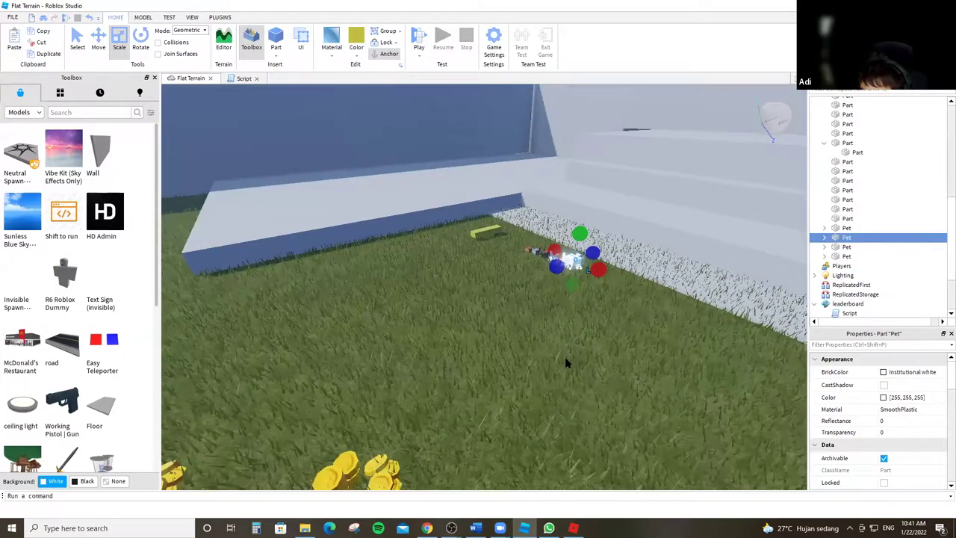
scroll(472, 365, up, 4)
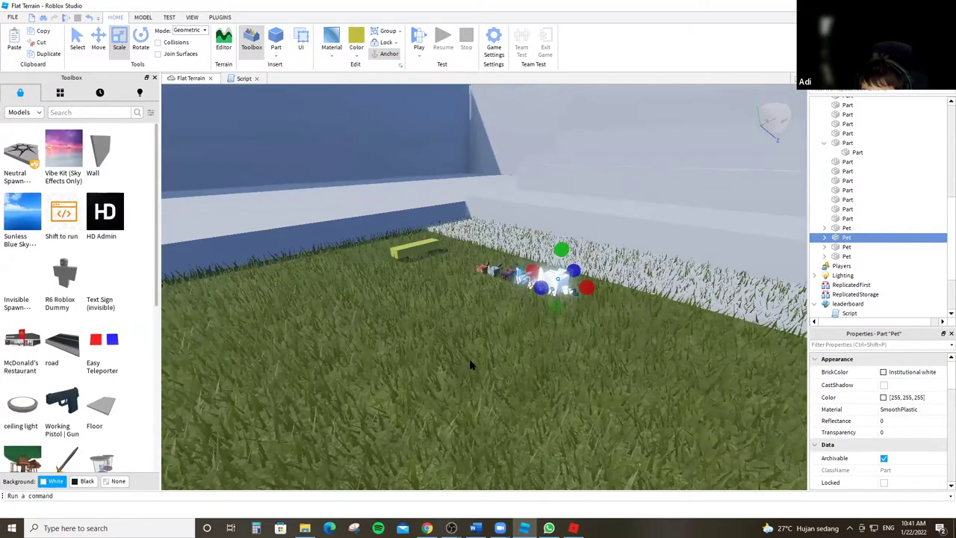
scroll(470, 365, up, 3)
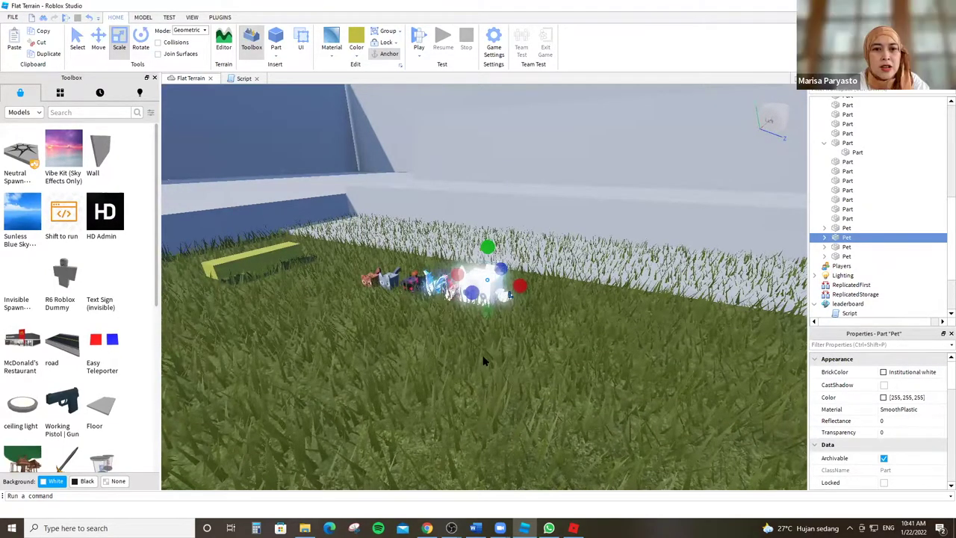
right_drag(482, 356, 208, 95)
scroll(208, 95, down, 5)
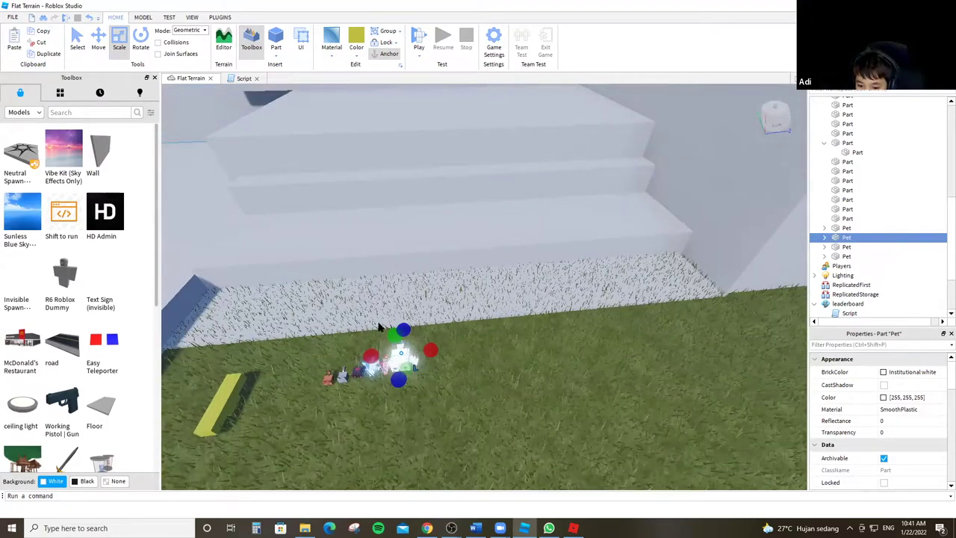
Switch to YouTube in Chrome and search for "how to make a inventory in roblox studio".
key(alt+Tab)
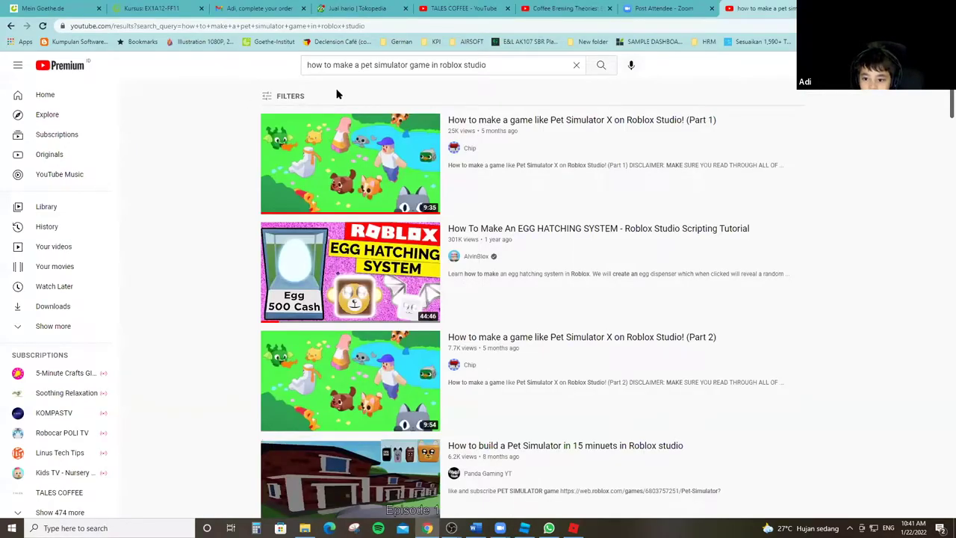
drag(487, 65, 449, 67)
drag(387, 77, 354, 79)
key(BackSpace)
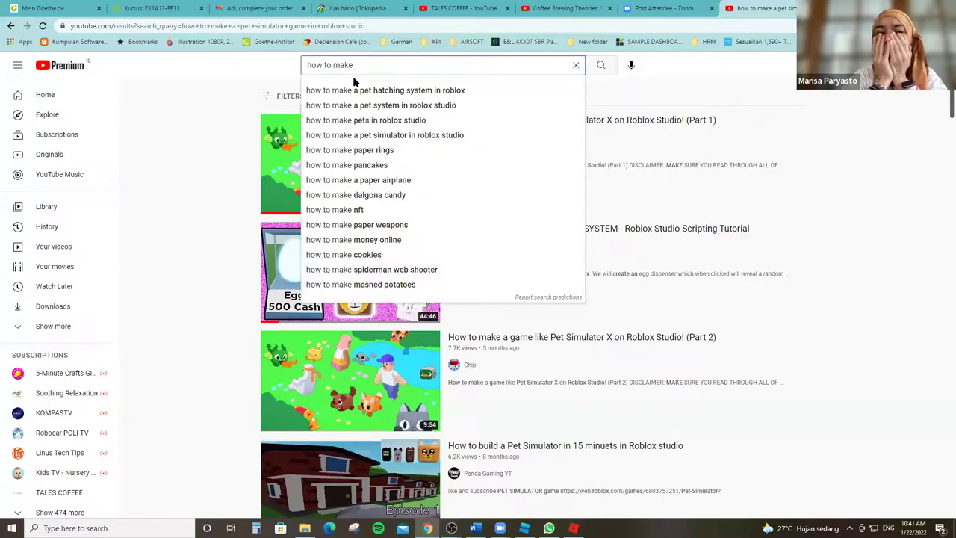
text(a  )
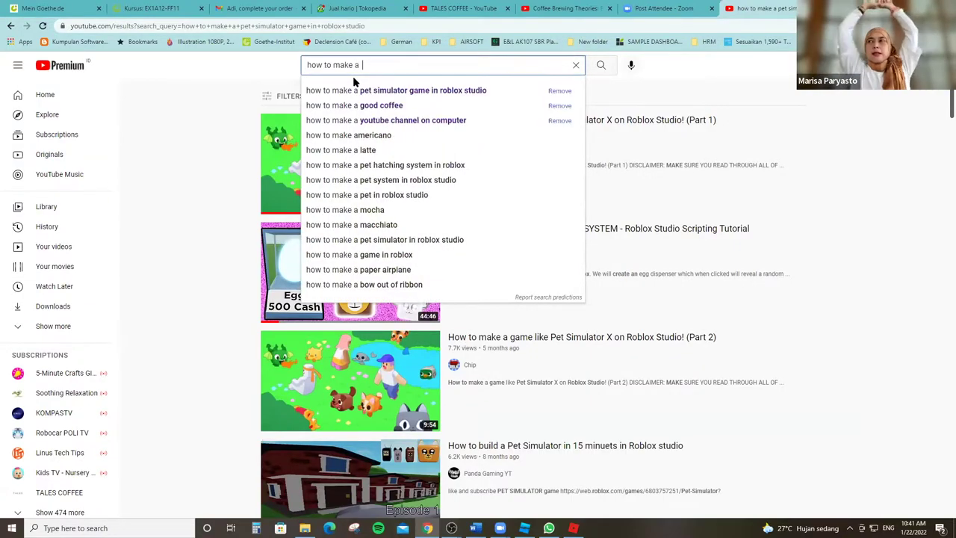
text(inv)
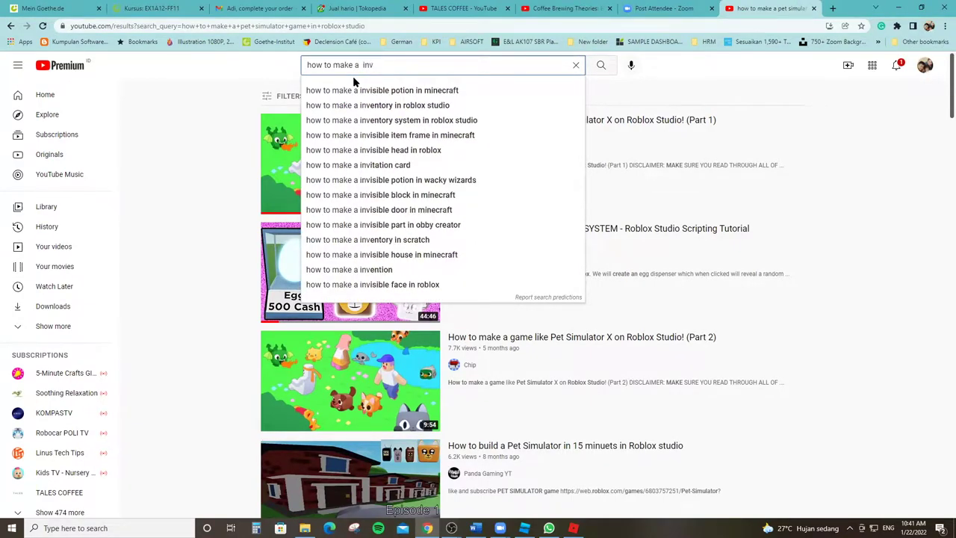
text(en)
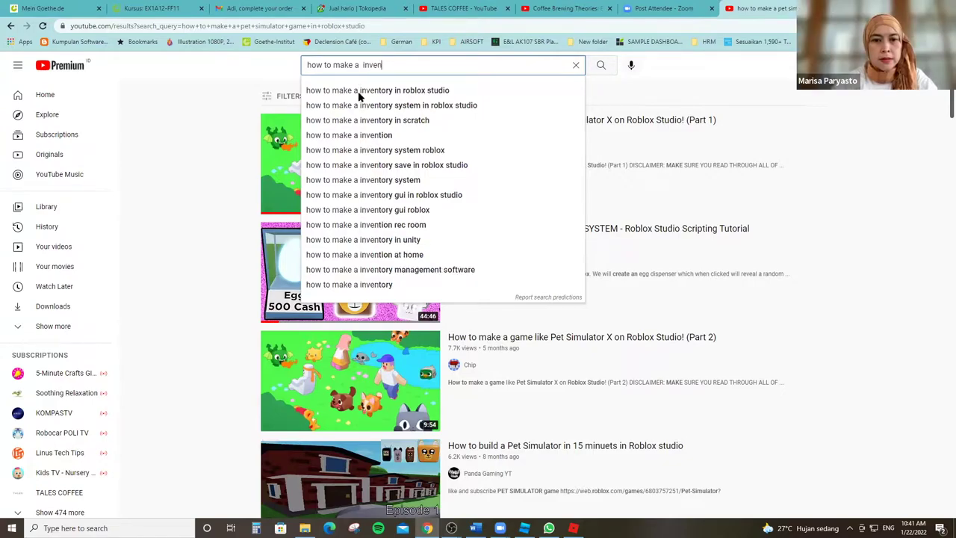
click(367, 90)
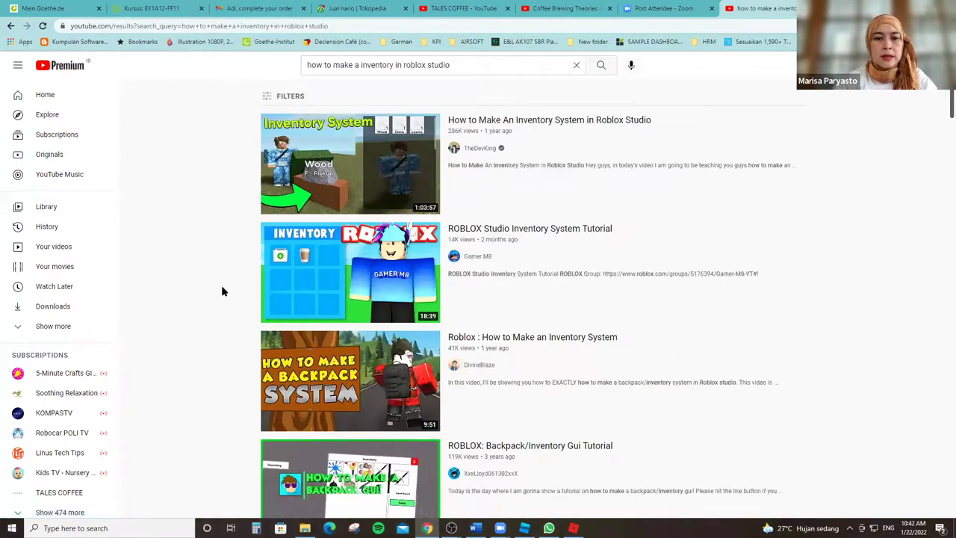
scroll(313, 258, down, 1)
scroll(313, 259, up, 1)
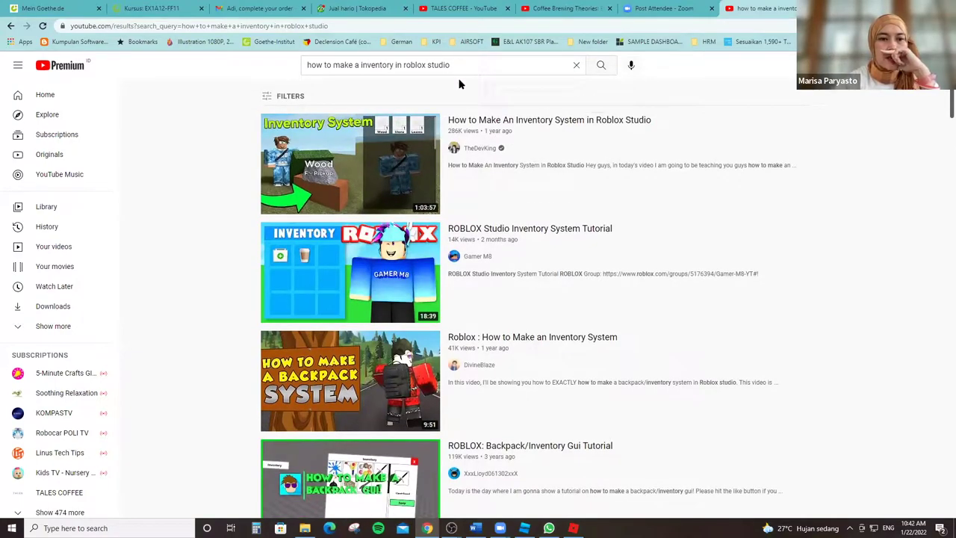
Change the YouTube search to "how to make a inventory in pet simulator x roblox studio" and run it.
click(393, 72)
key(shift+End)
key(BackSpace)
text(in pet simulator x)
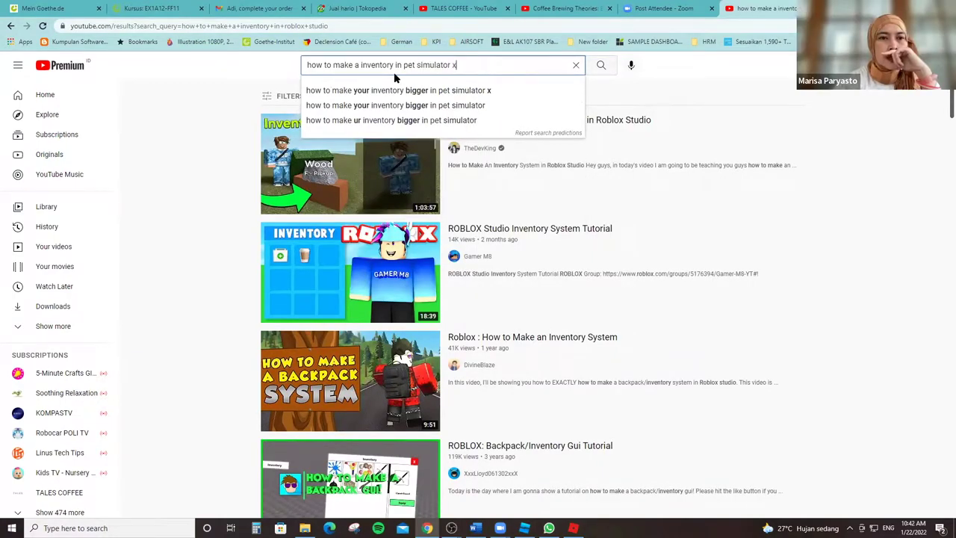
text( roblox )
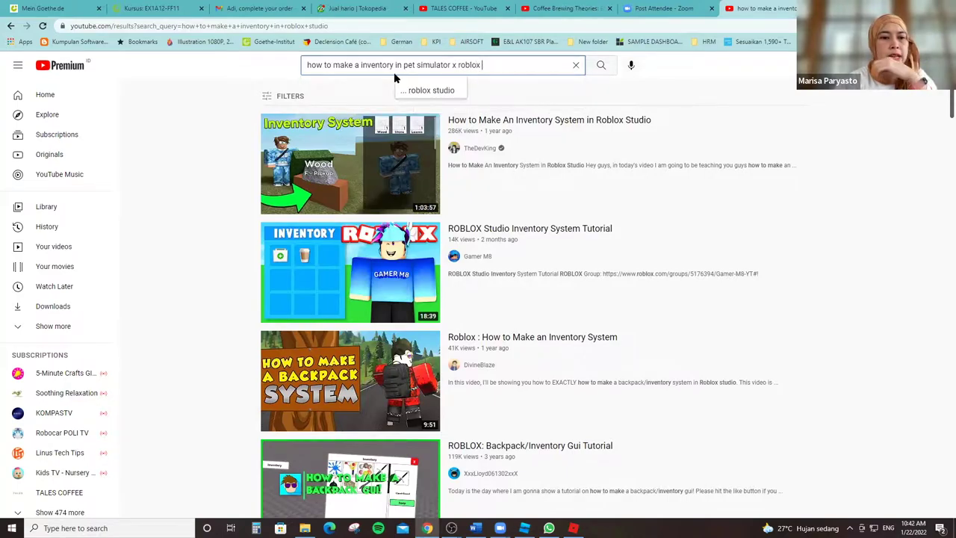
text(studio)
key(Return)
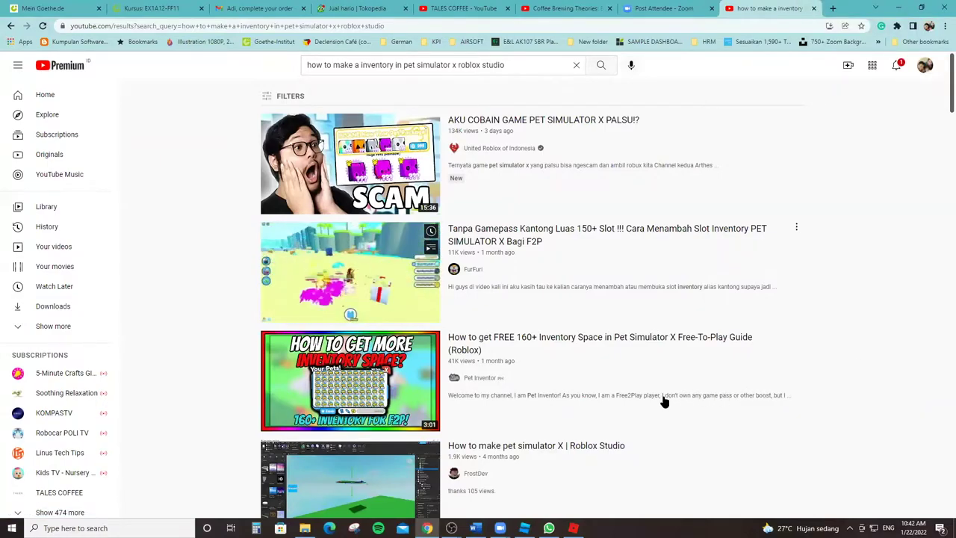
Check the "How to get FREE 160+ Inventory Space" video and look through the search results for a pet inventory tutorial.
click(544, 360)
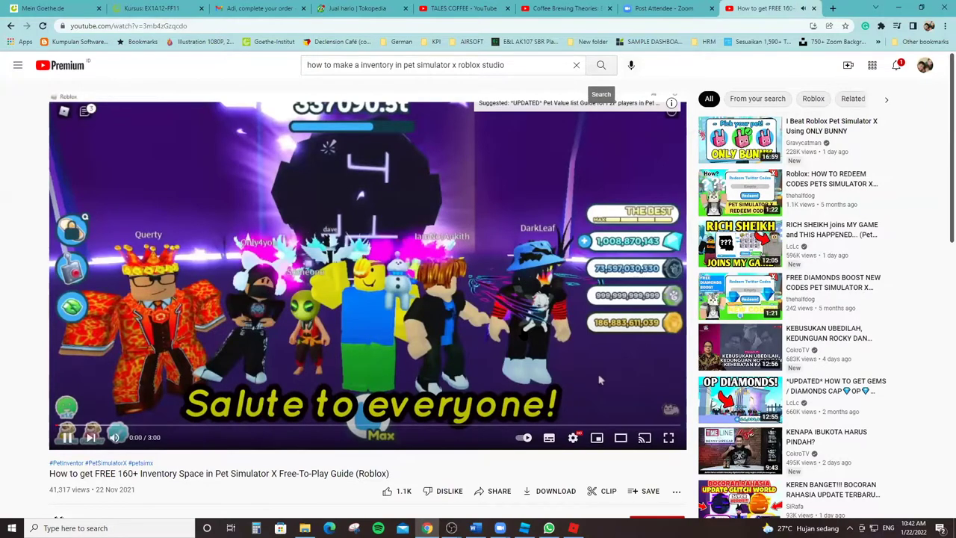
key(alt+Left)
scroll(533, 308, down, 3)
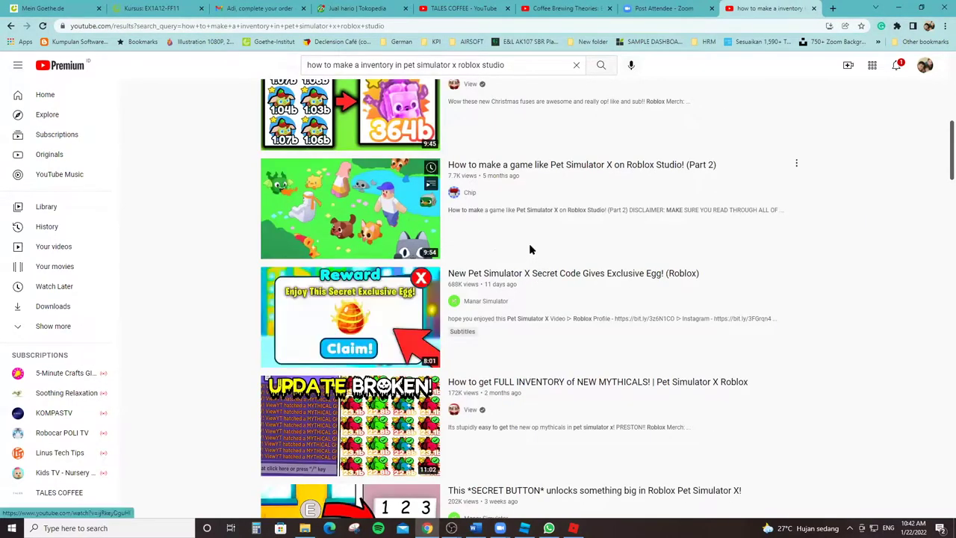
scroll(493, 207, down, 2)
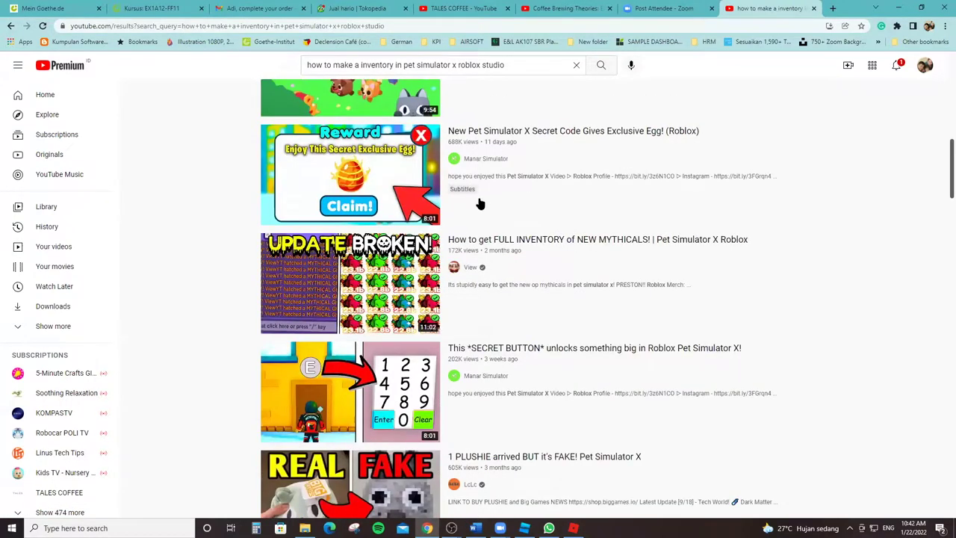
scroll(455, 178, down, 1)
scroll(772, 172, down, 4)
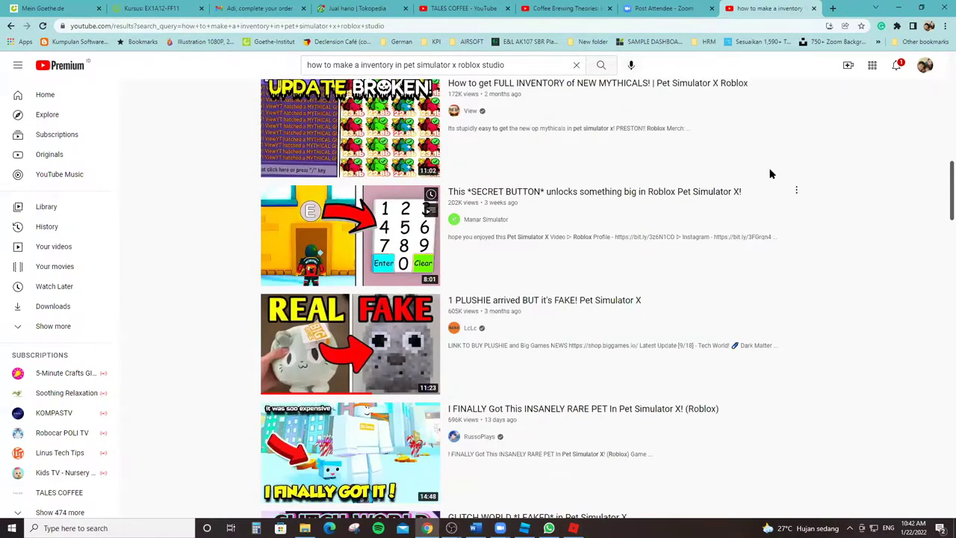
scroll(739, 146, up, 1)
scroll(728, 143, up, 3)
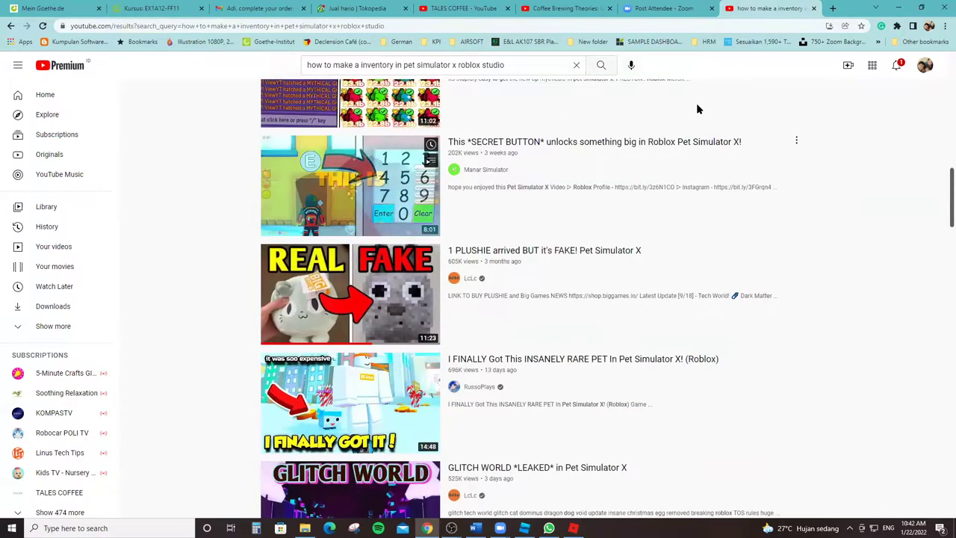
scroll(586, 205, up, 2)
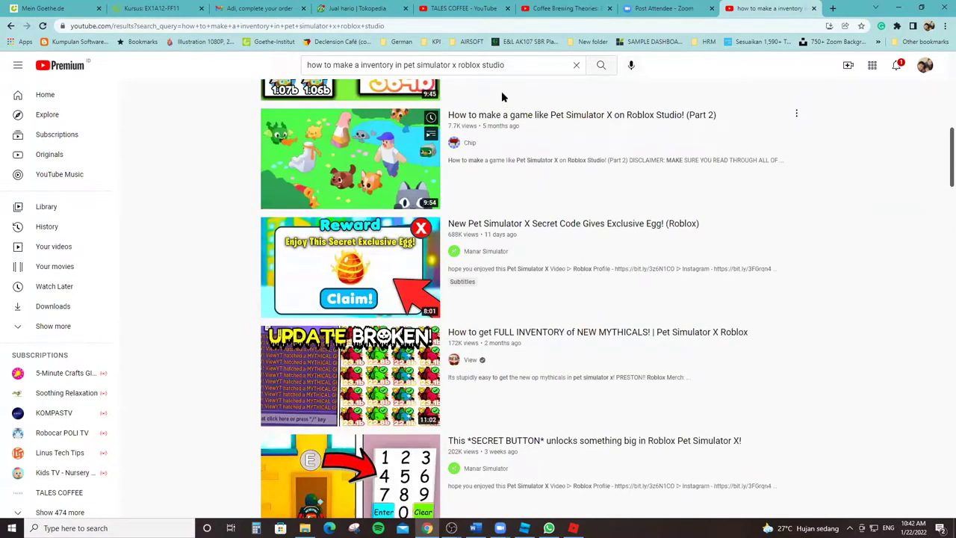
Shorten the YouTube search to "how to make a inventory in pet simulator" and run it.
scroll(478, 82, up, 8)
drag(505, 64, 448, 68)
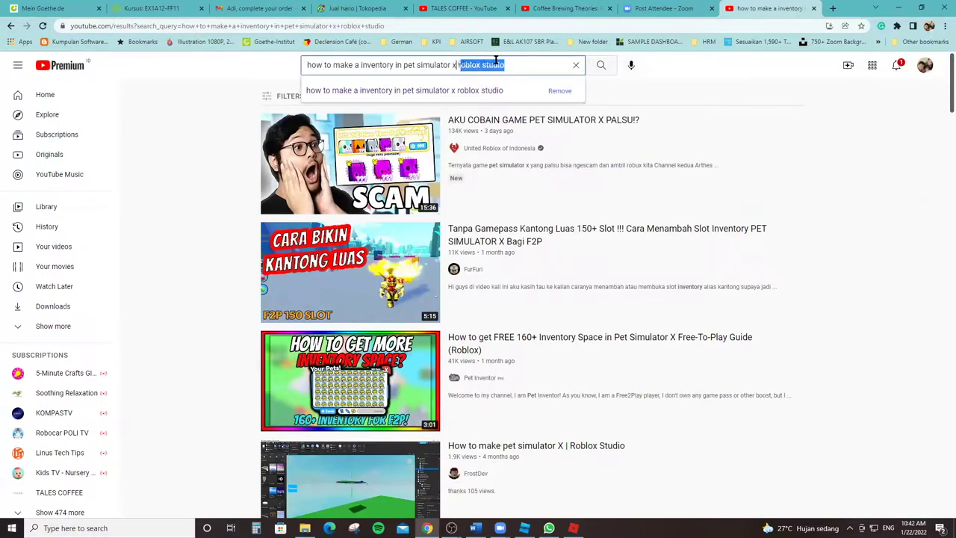
text(r)
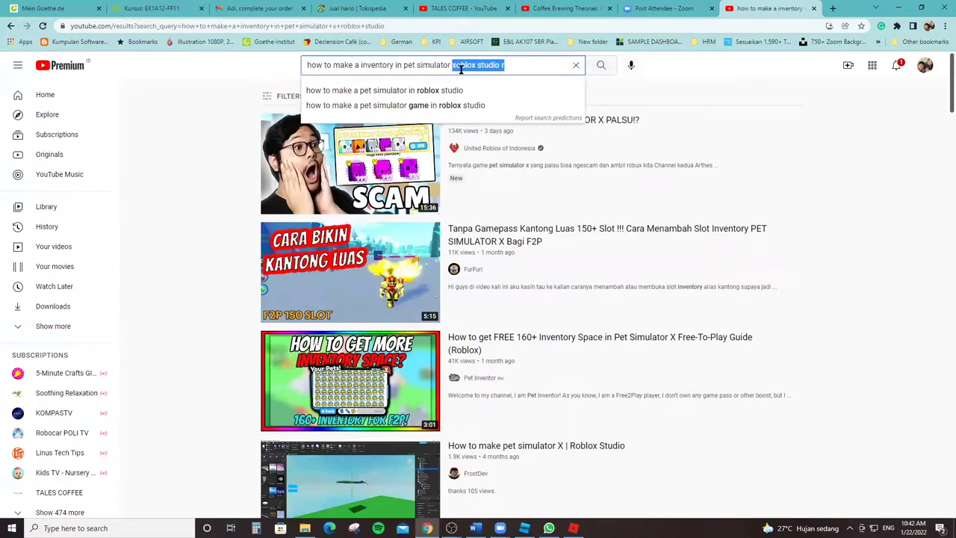
key(BackSpace)
key(Escape)
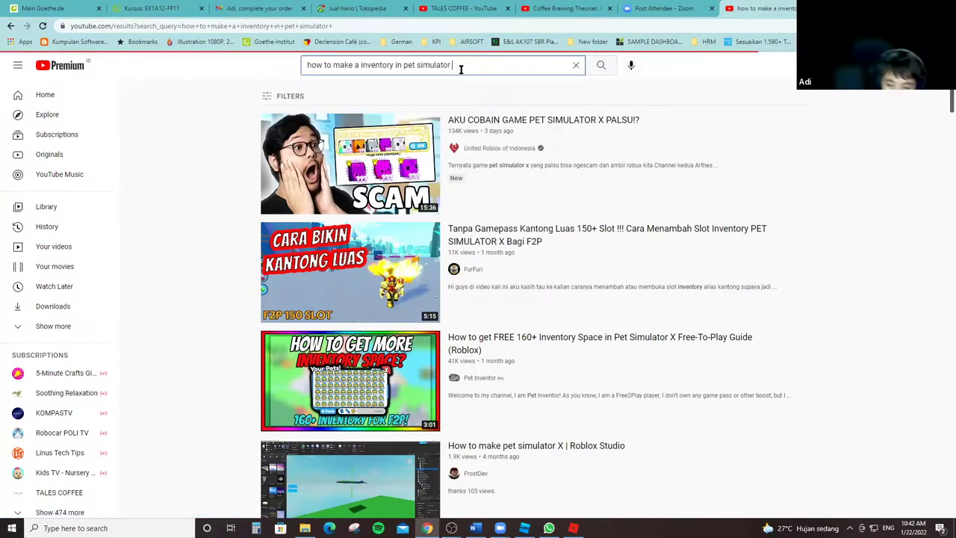
key(Return)
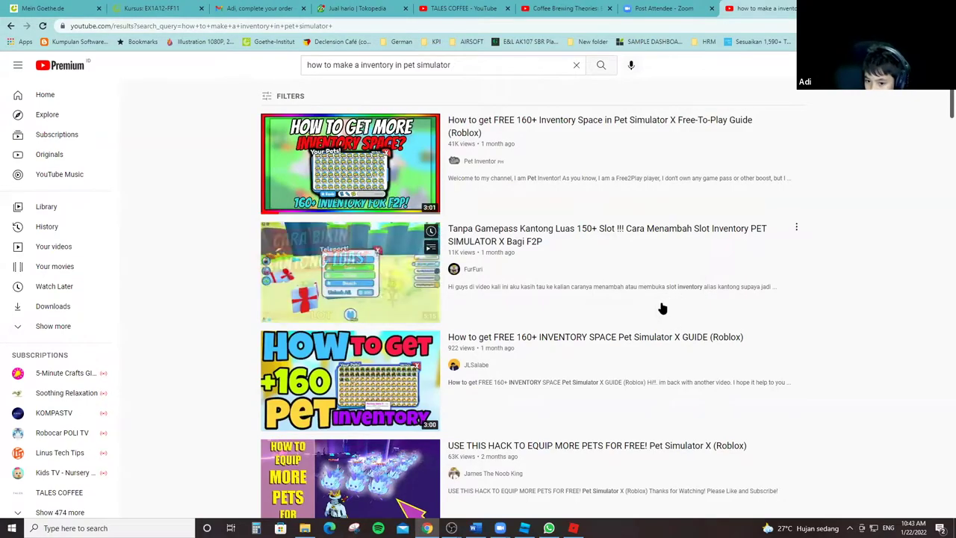
Look through the search results for a video on making pets or a pet inventory.
scroll(656, 303, down, 1)
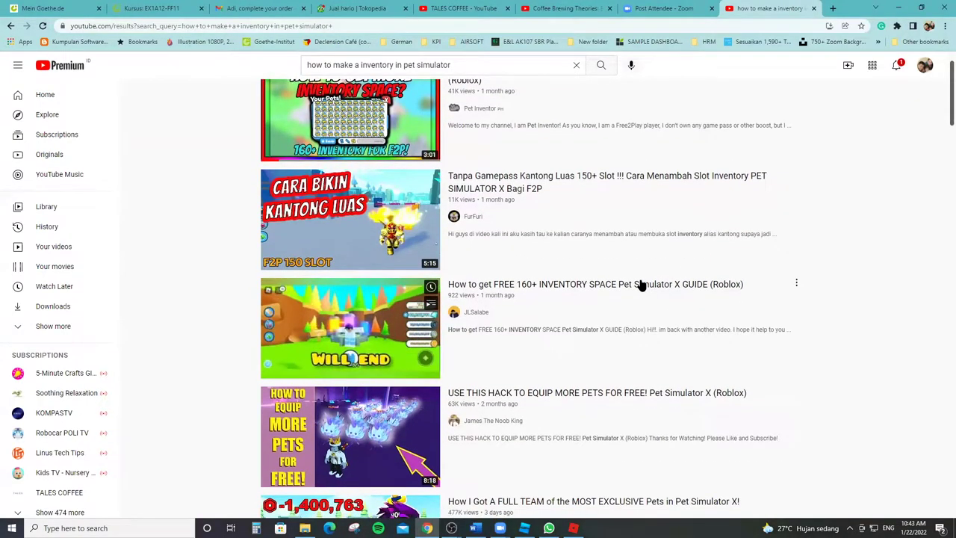
scroll(640, 284, down, 1)
scroll(519, 351, down, 1)
scroll(503, 322, down, 1)
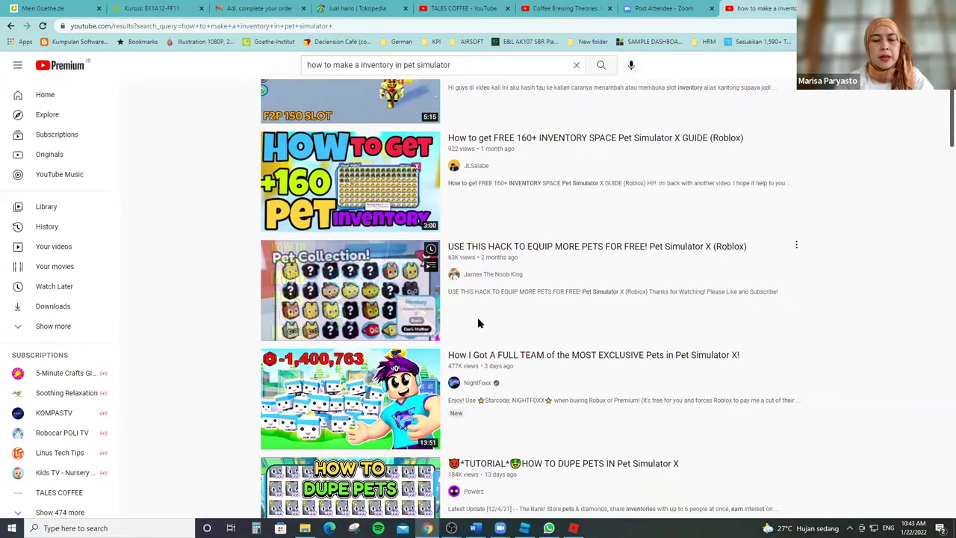
scroll(804, 318, down, 2)
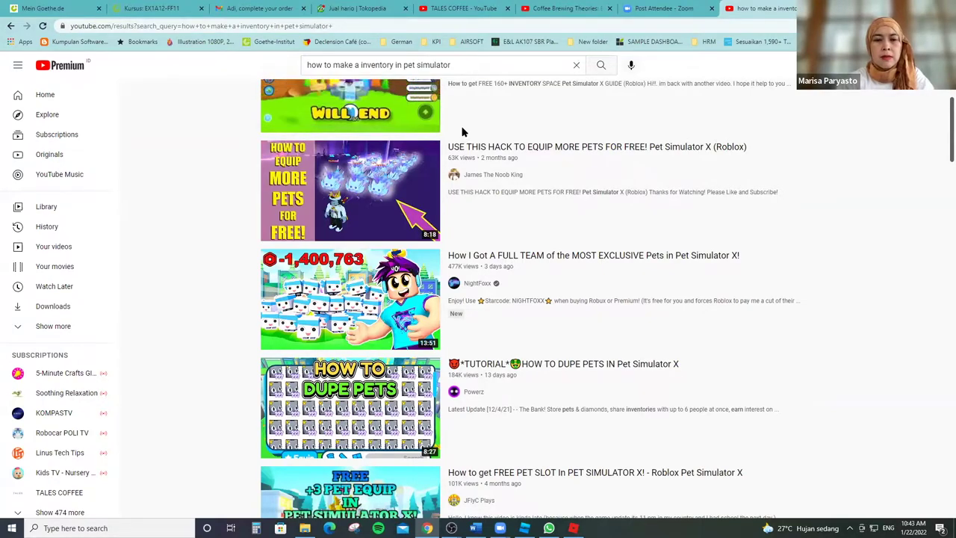
scroll(416, 159, down, 4)
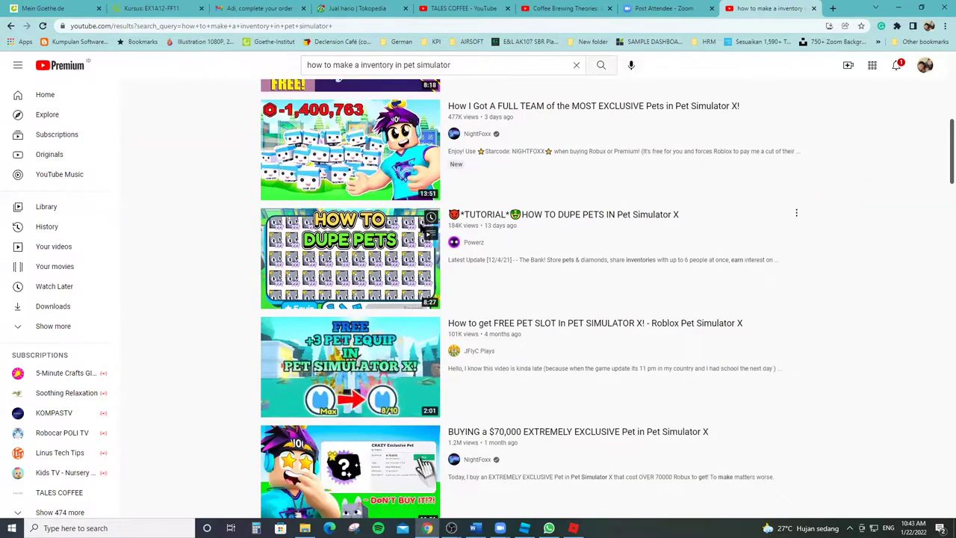
scroll(377, 134, down, 2)
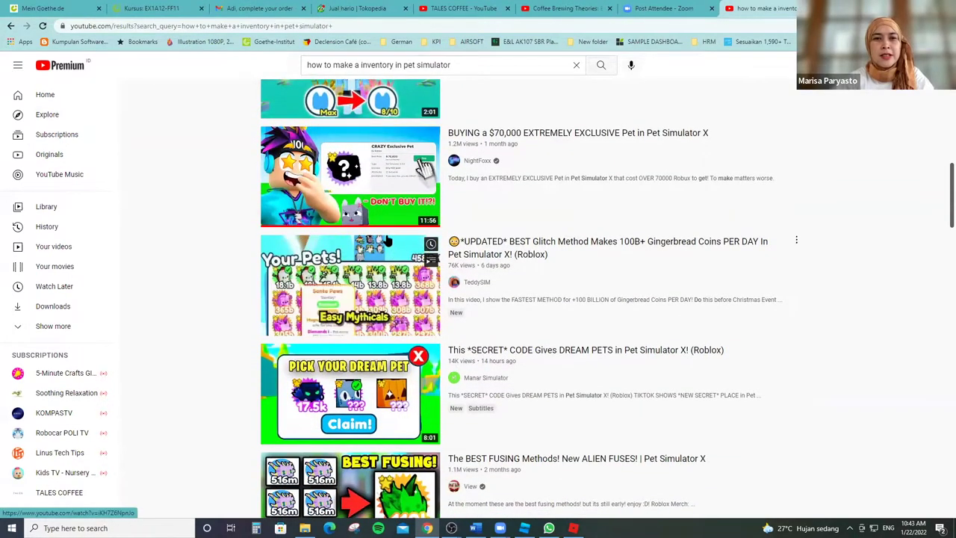
scroll(357, 191, down, 1)
scroll(357, 191, down, 2)
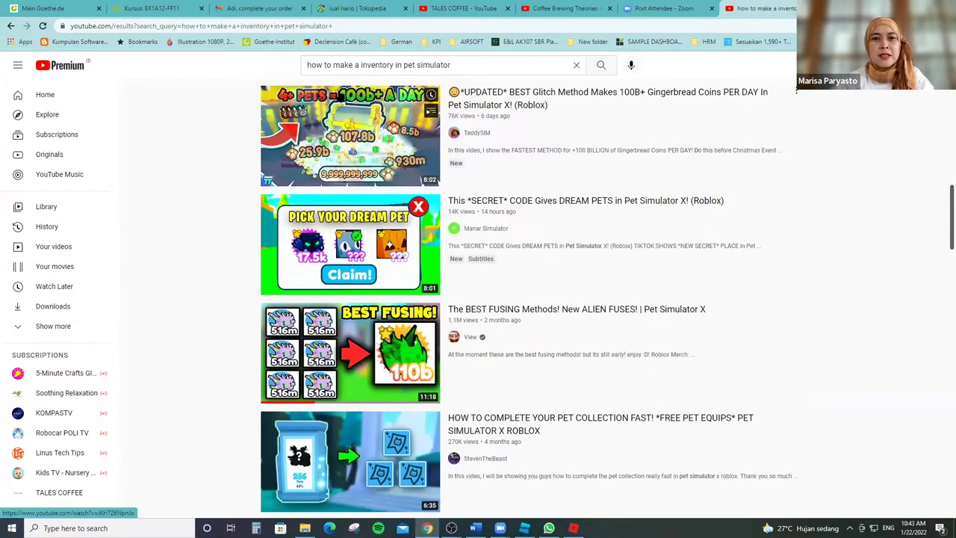
scroll(471, 243, down, 4)
scroll(470, 244, down, 2)
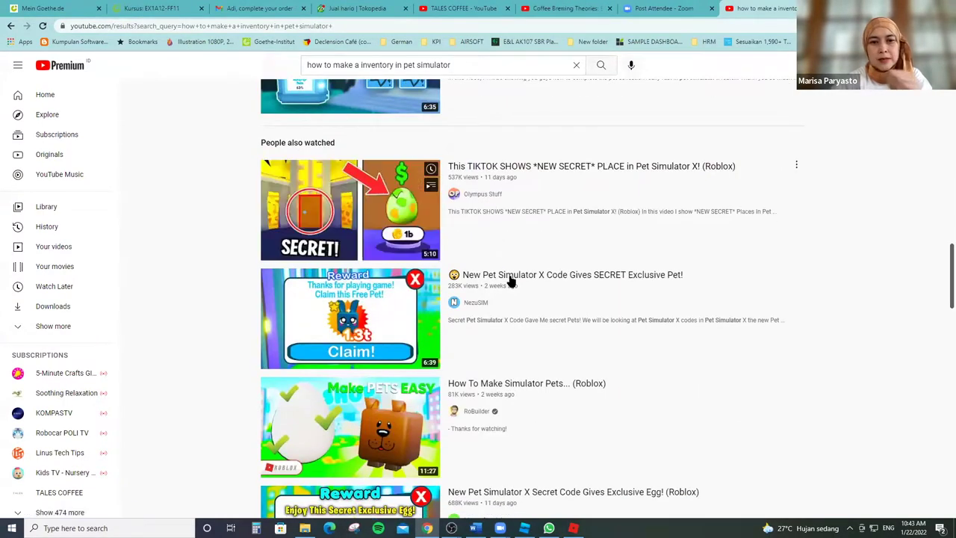
scroll(590, 354, down, 1)
scroll(595, 351, down, 2)
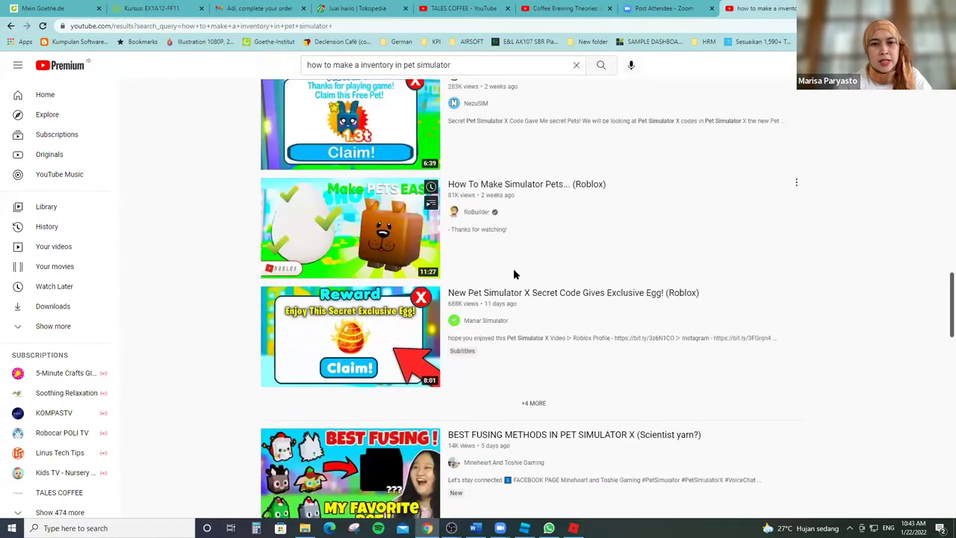
Open the "How To Make Simulator Pets... (Roblox)" video, pause it, and briefly check the pets in Roblox Studio before returning to Chrome.
click(549, 237)
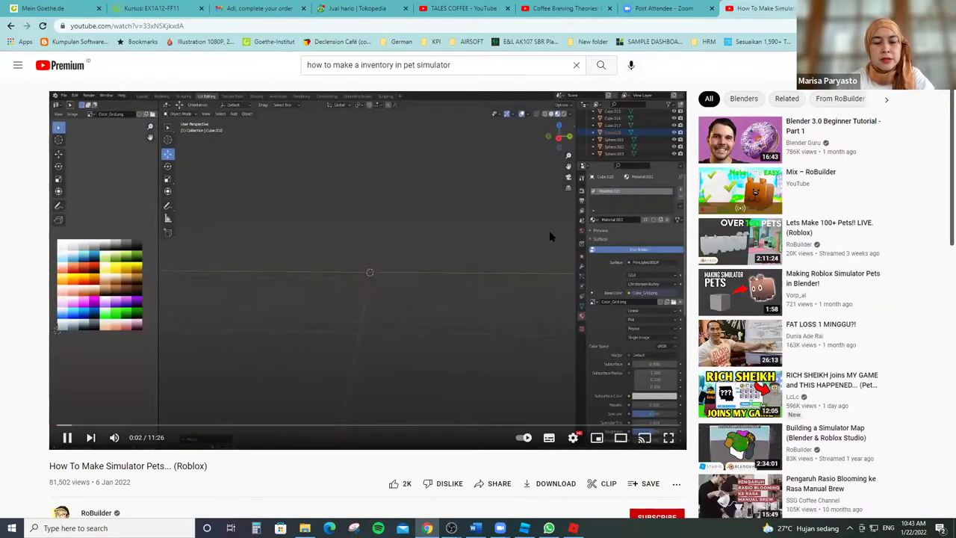
click(549, 236)
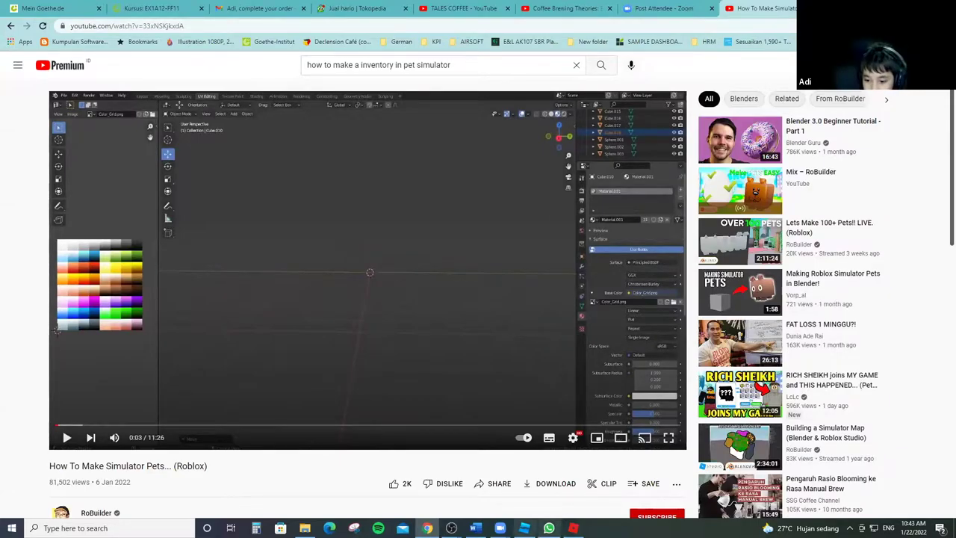
click(524, 528)
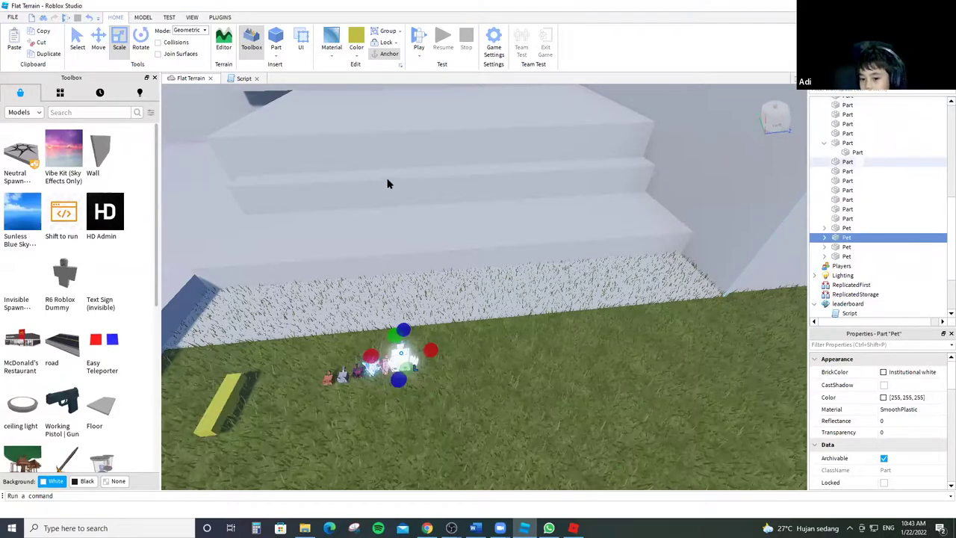
key(alt+Tab)
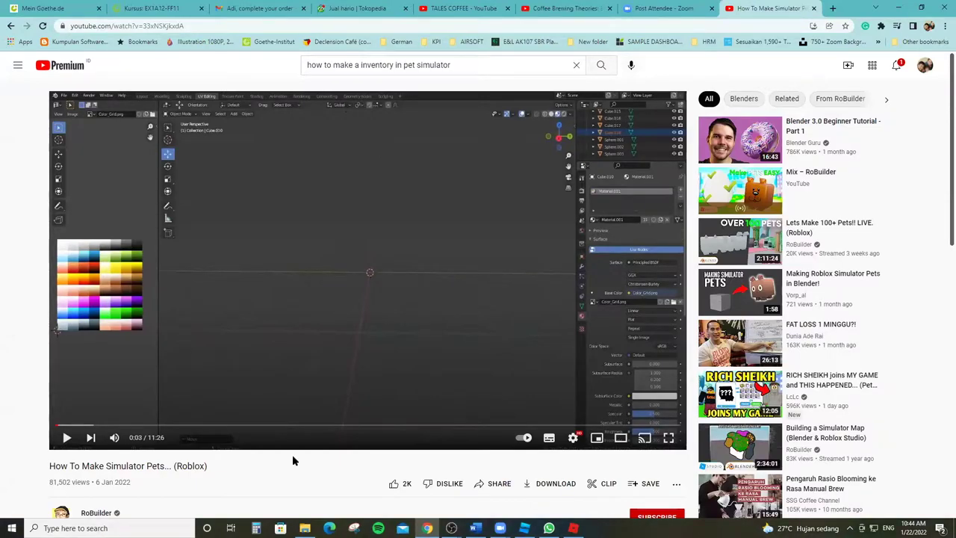
Skip the paused video ahead to 3:32 and look over its description and comments.
drag(75, 427, 249, 426)
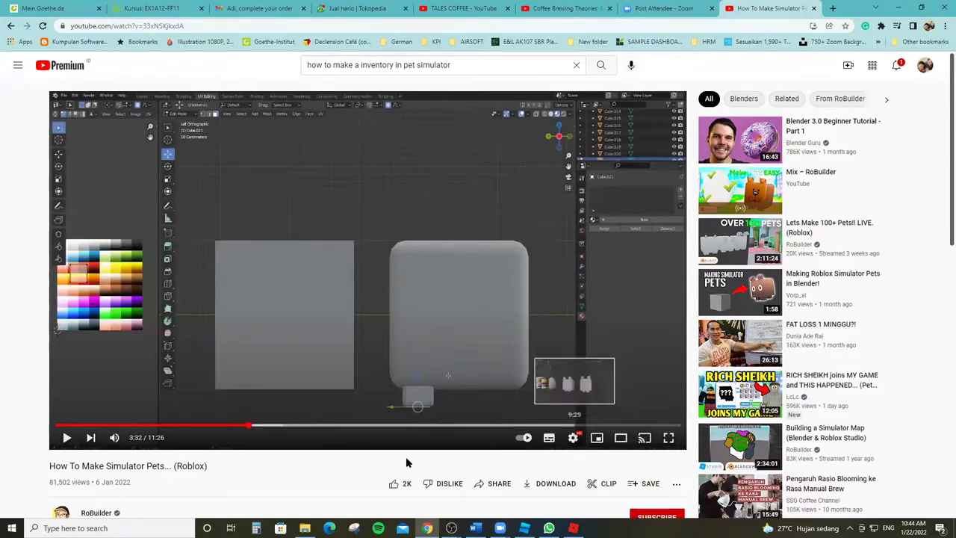
scroll(274, 463, down, 2)
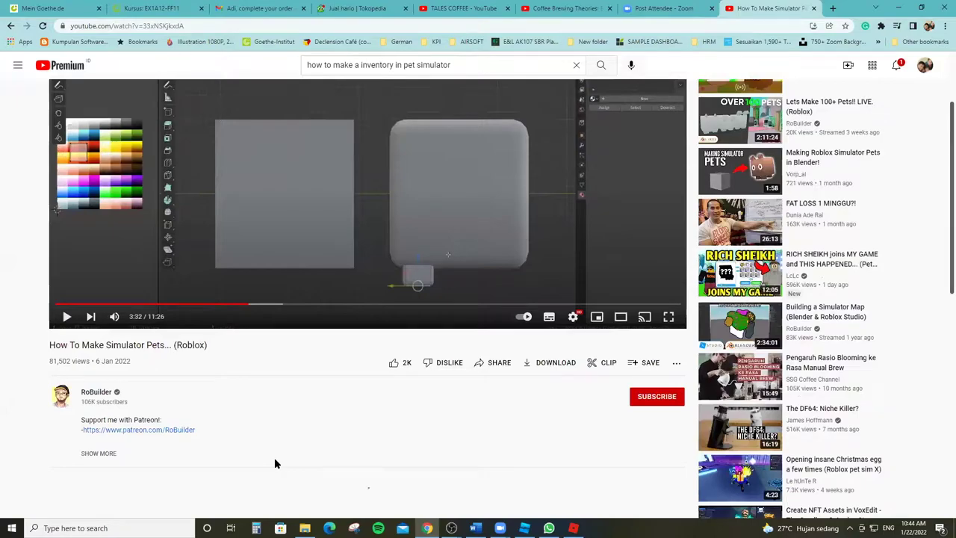
scroll(275, 460, down, 1)
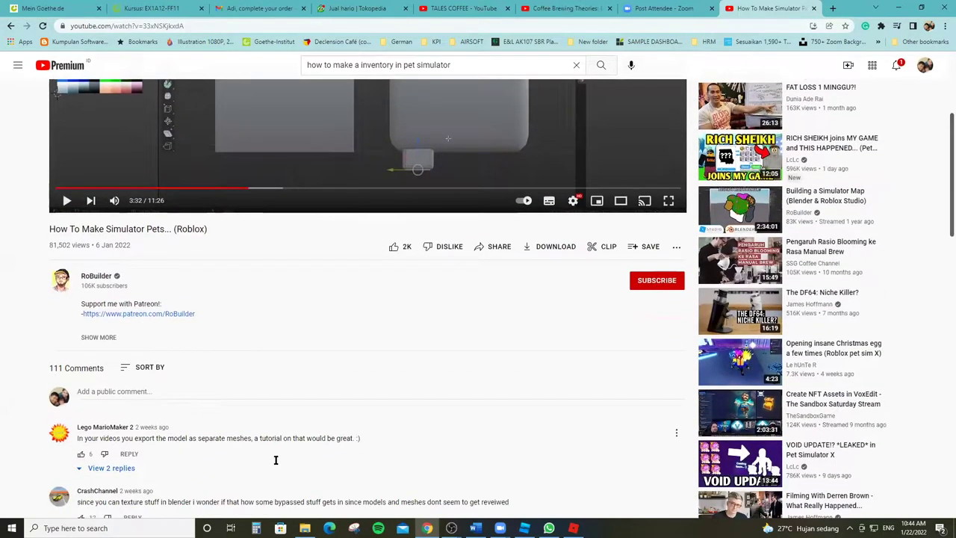
scroll(523, 75, down, 1)
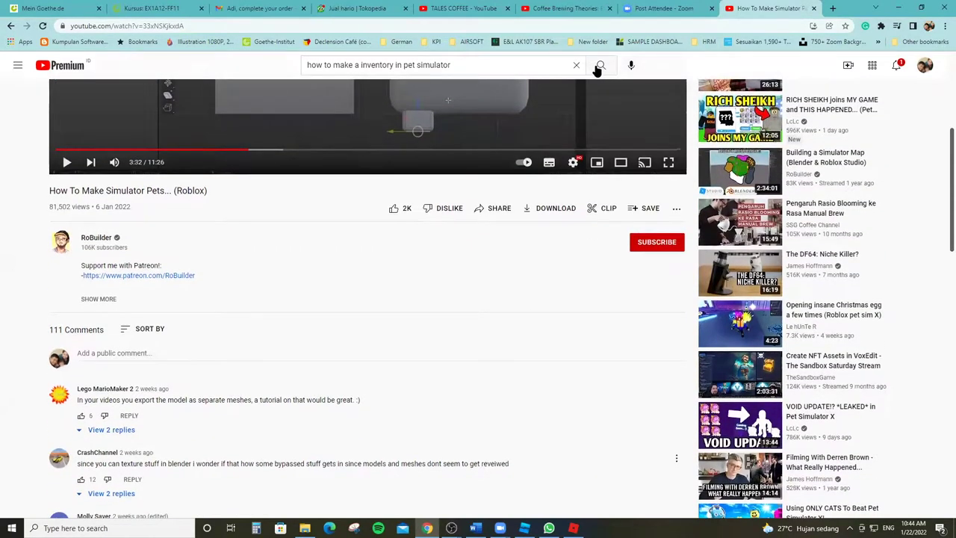
scroll(598, 68, up, 3)
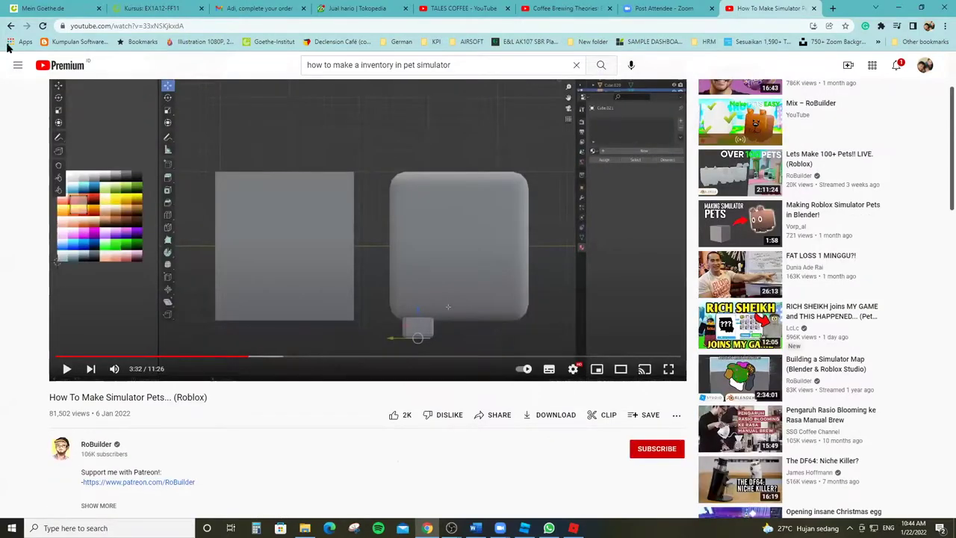
scroll(8, 46, up, 1)
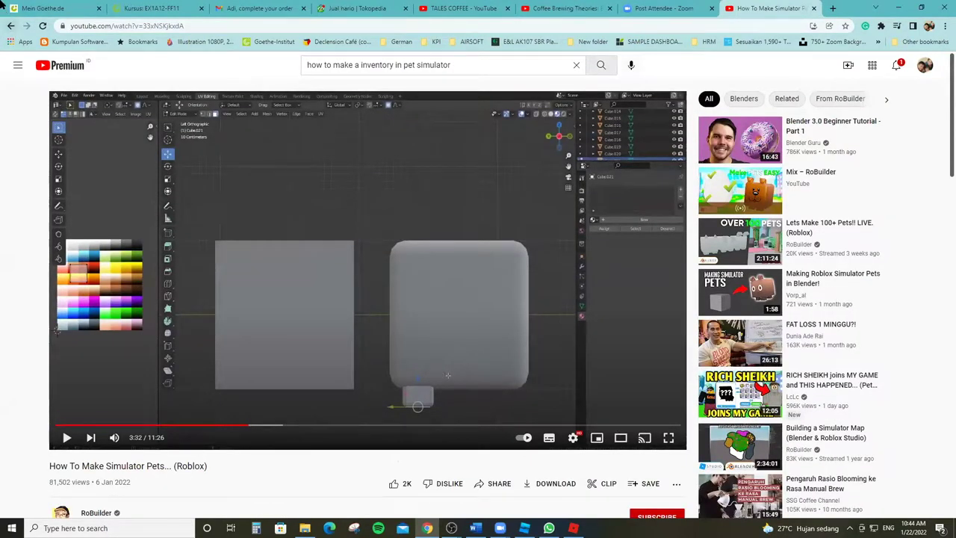
Return to the search results and examine the remaining videos for an inventory tutorial.
click(9, 26)
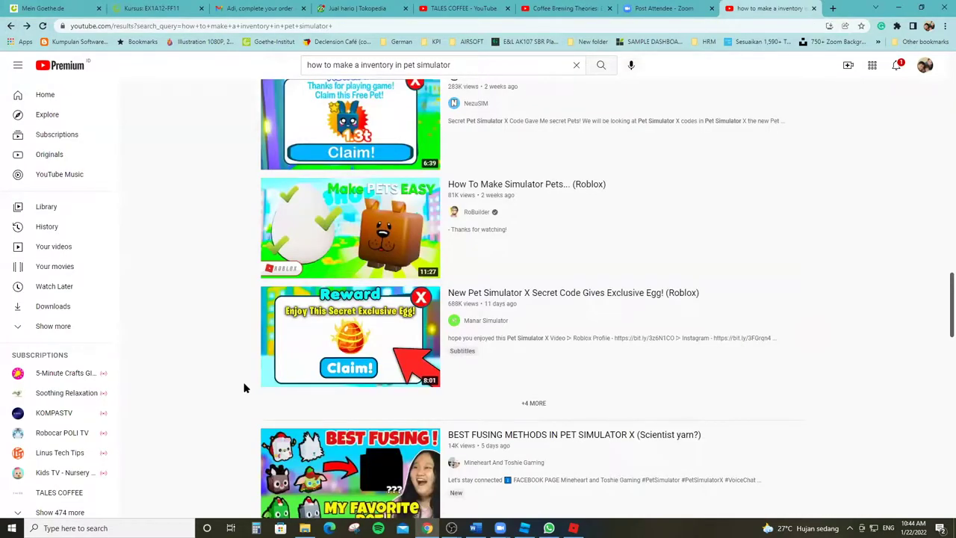
scroll(246, 393, down, 2)
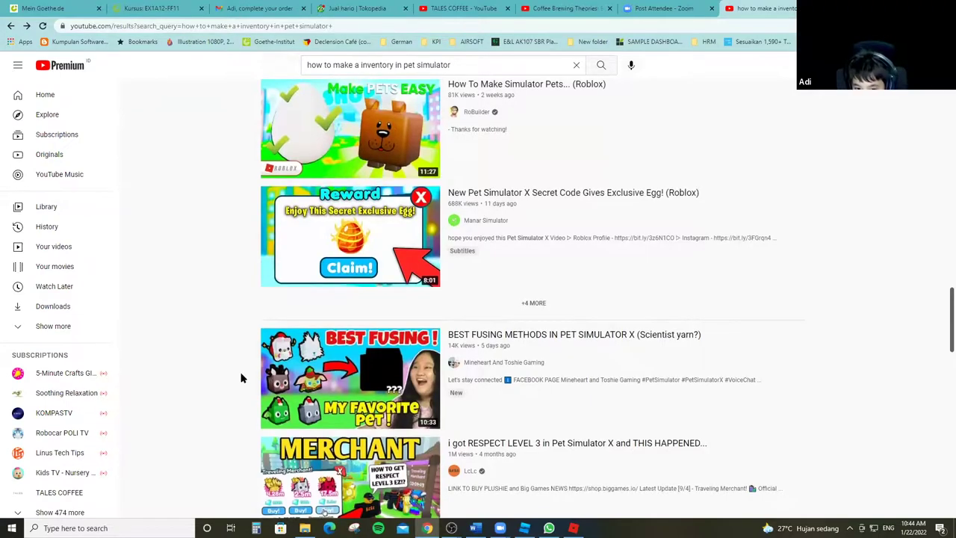
scroll(245, 381, down, 2)
scroll(238, 377, down, 1)
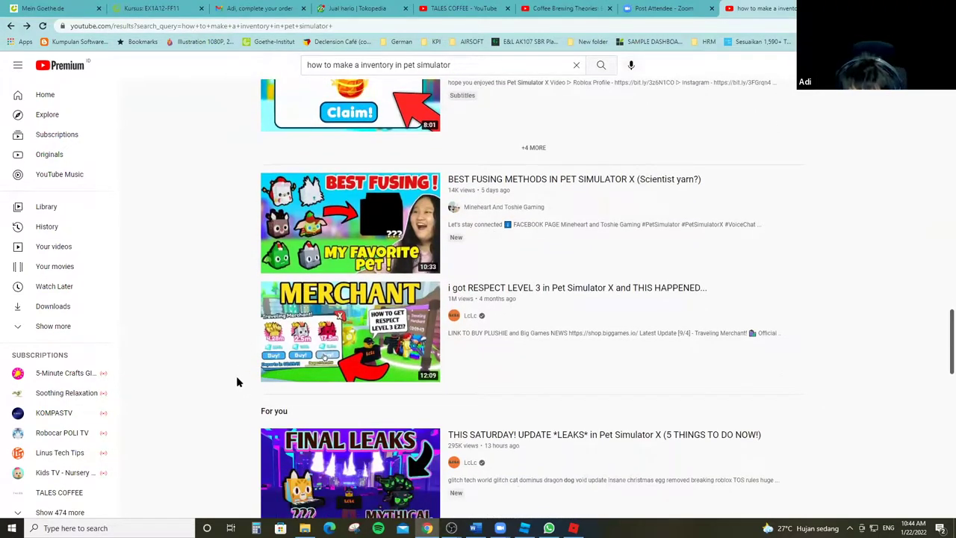
scroll(248, 135, down, 4)
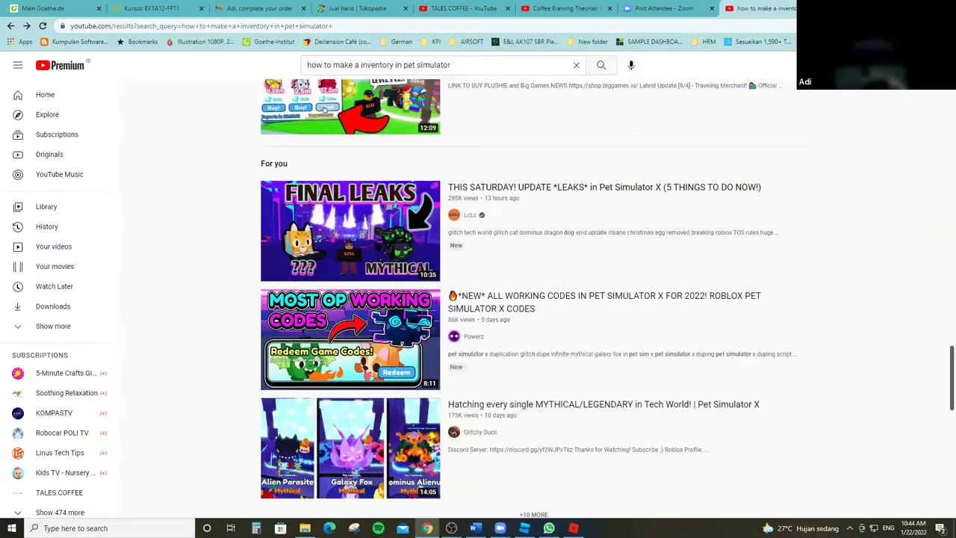
scroll(846, 248, down, 1)
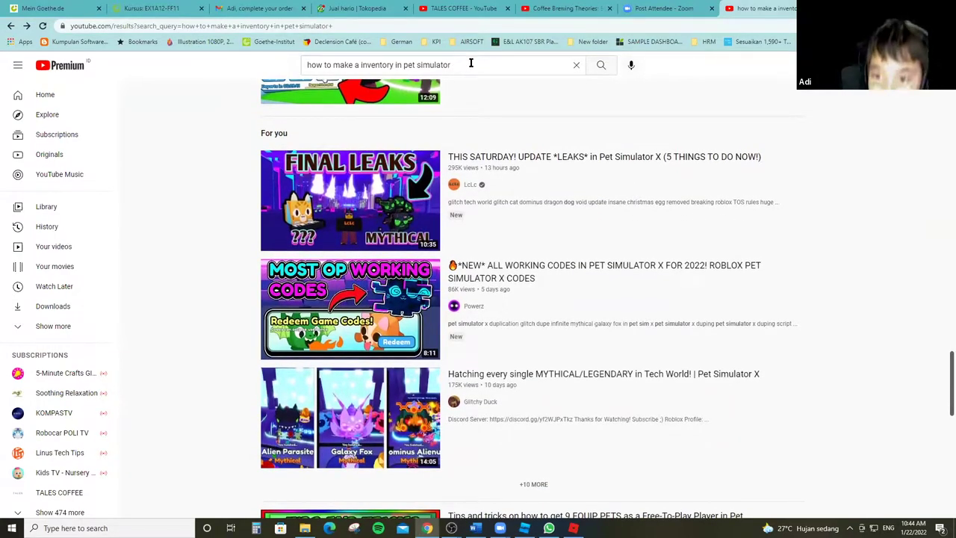
scroll(463, 59, up, 6)
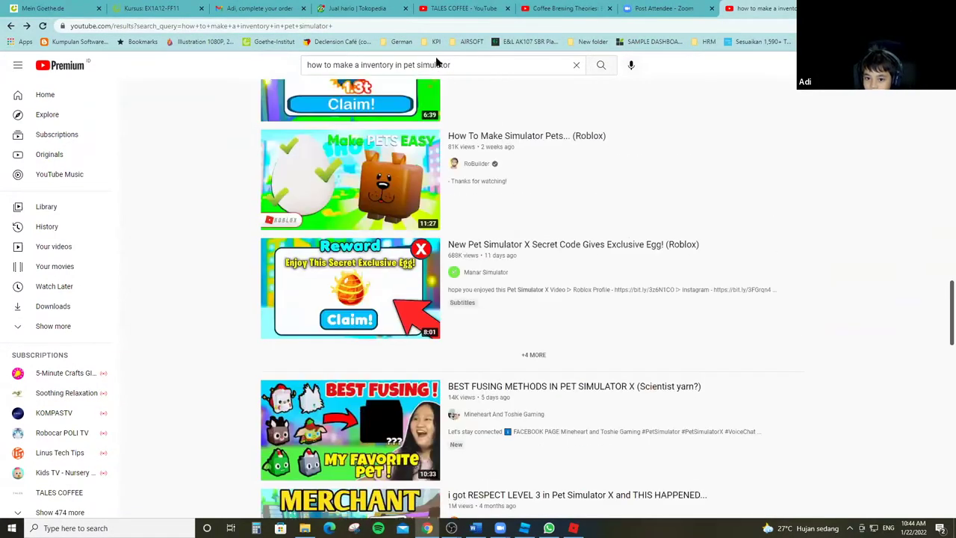
scroll(459, 60, up, 1)
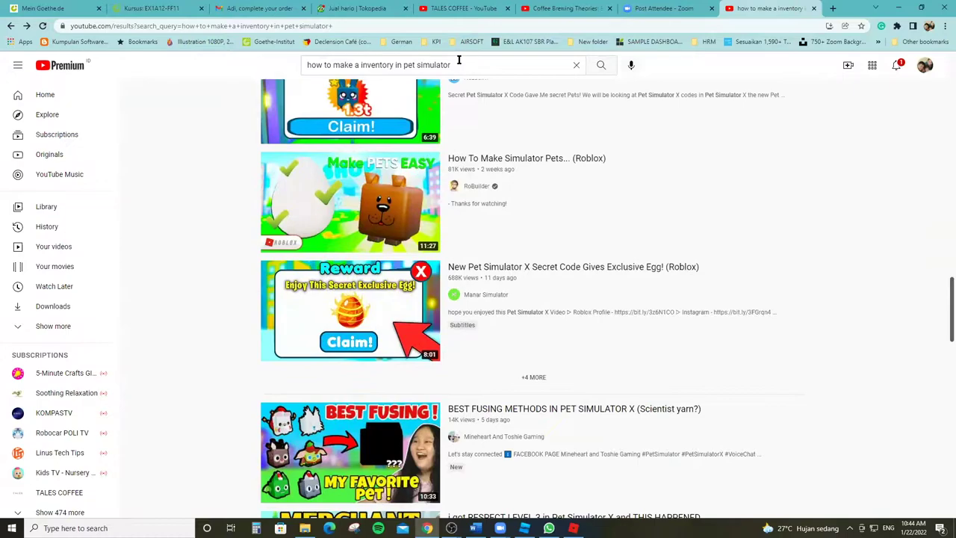
scroll(575, 67, up, 5)
Replace the YouTube search with the suggested query "inventory system roblox" and run it.
click(576, 66)
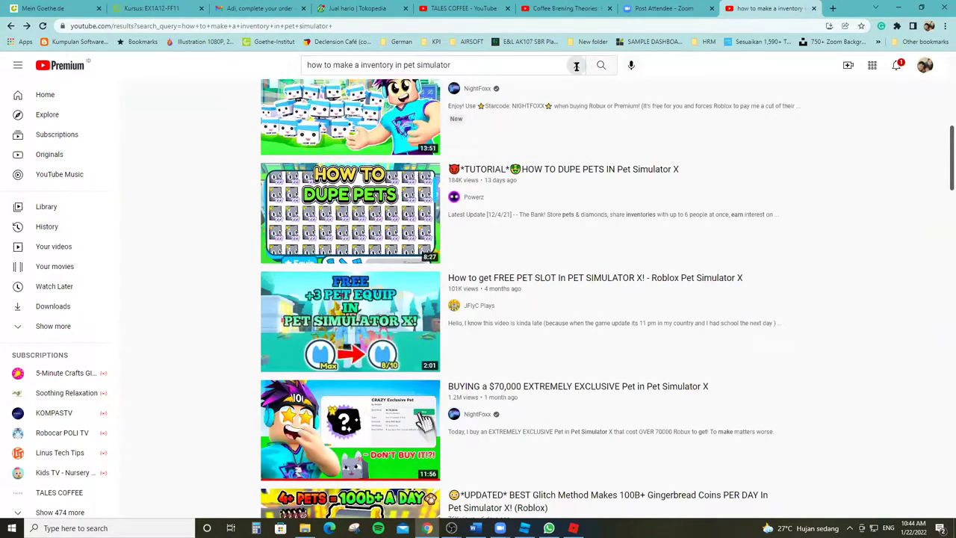
click(576, 66)
text(inventory sys)
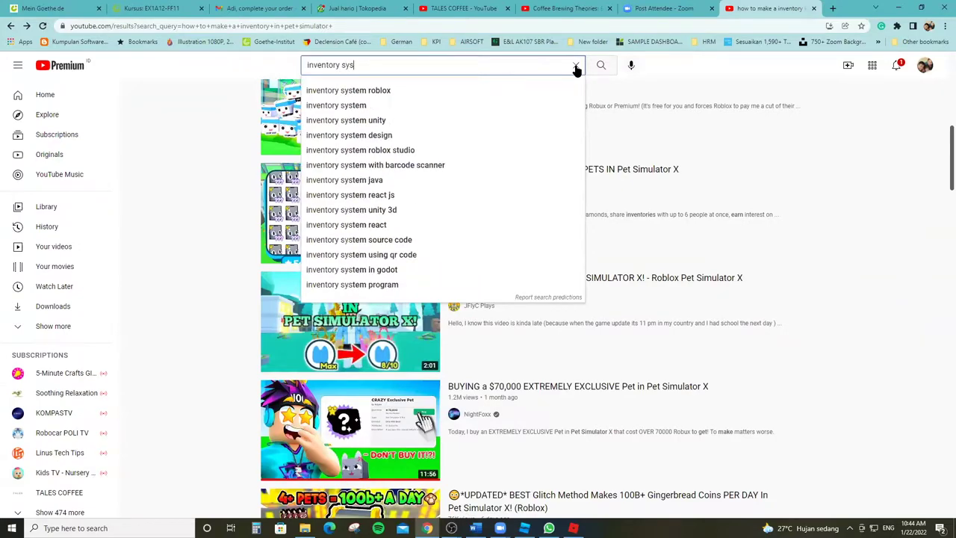
key(Down)
key(Return)
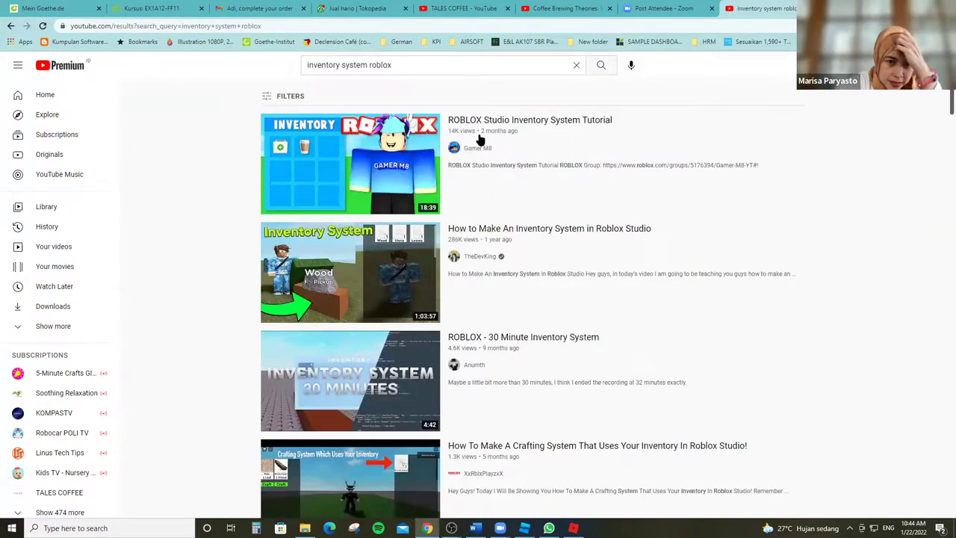
Preview the first inventory tutorial, then open "ROBLOX - 30 Minute Inventory System" and skip past its introduction.
mouse_move(408, 163)
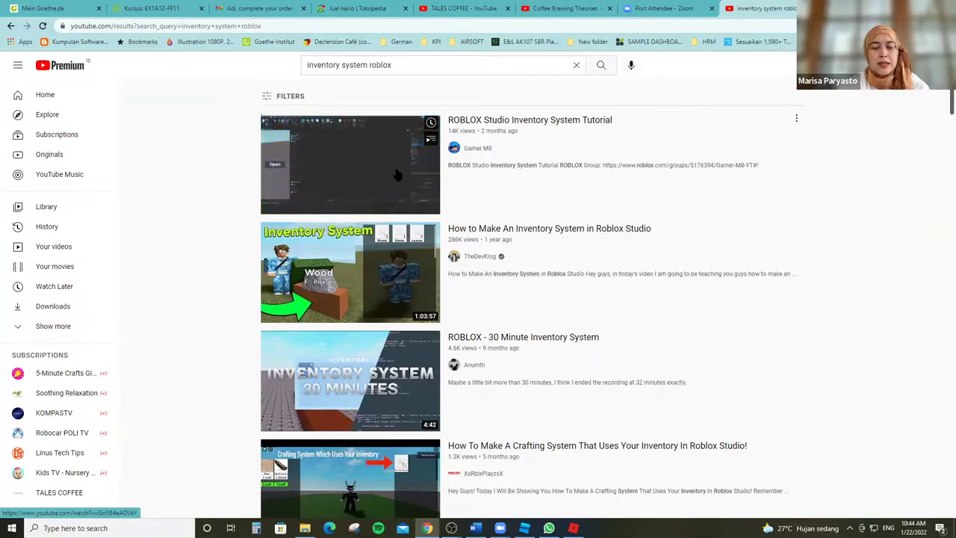
click(474, 357)
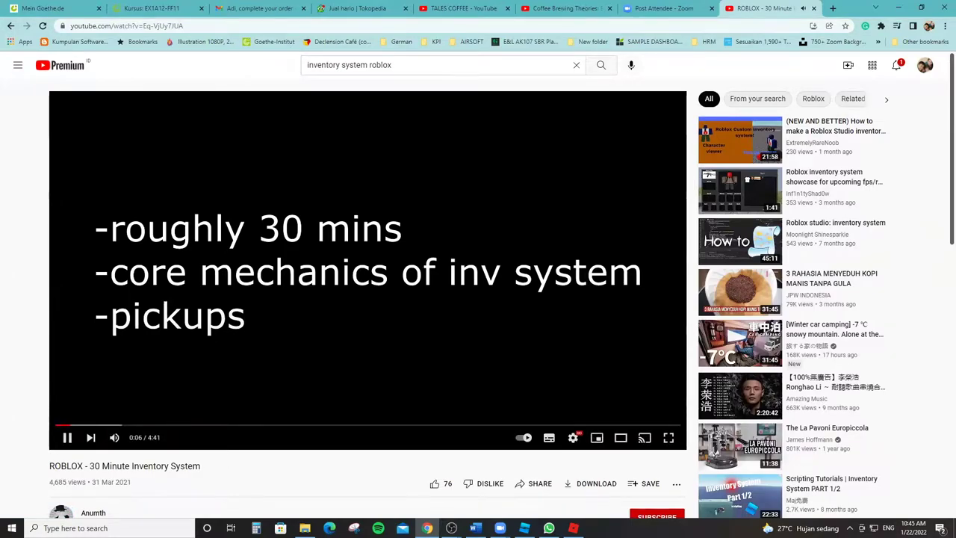
click(95, 424)
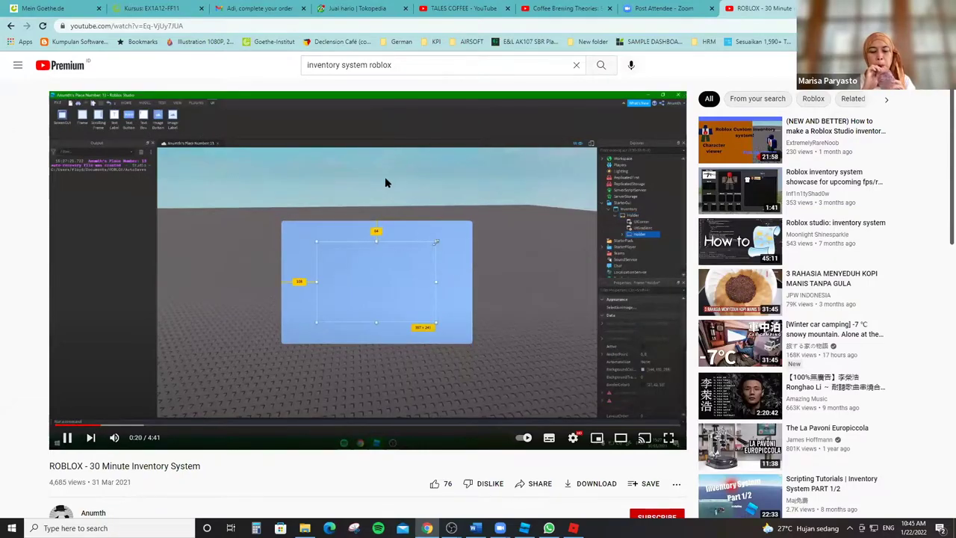
Return to the search results and open "How to Make An Inventory System in Roblox Studio".
key(alt+Left)
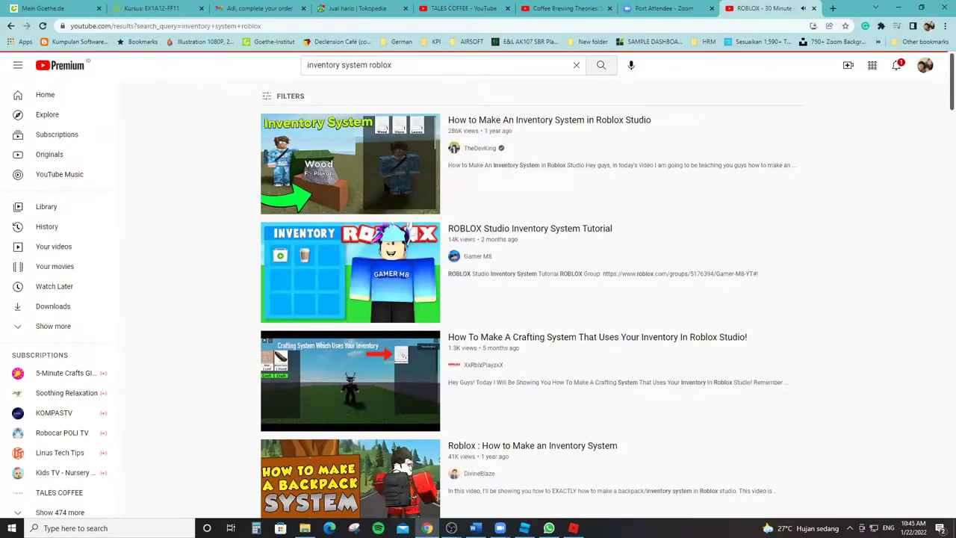
mouse_move(388, 174)
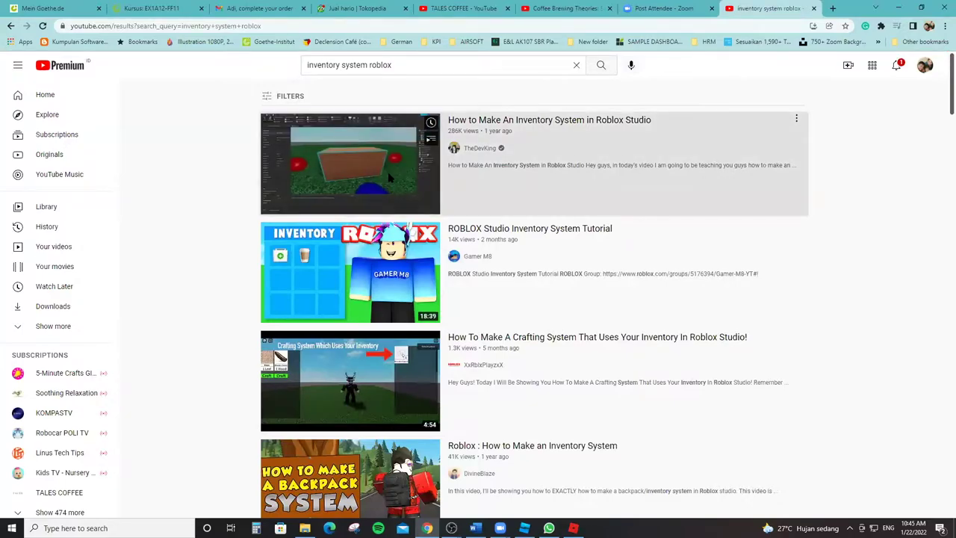
click(388, 177)
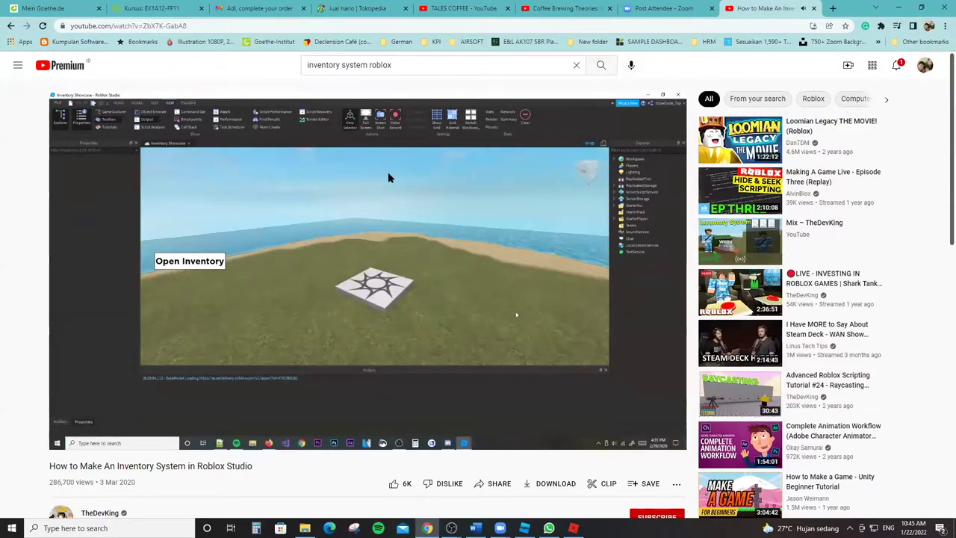
Skip through the video's opening inventory demonstration to about 1:48.
key(Right)
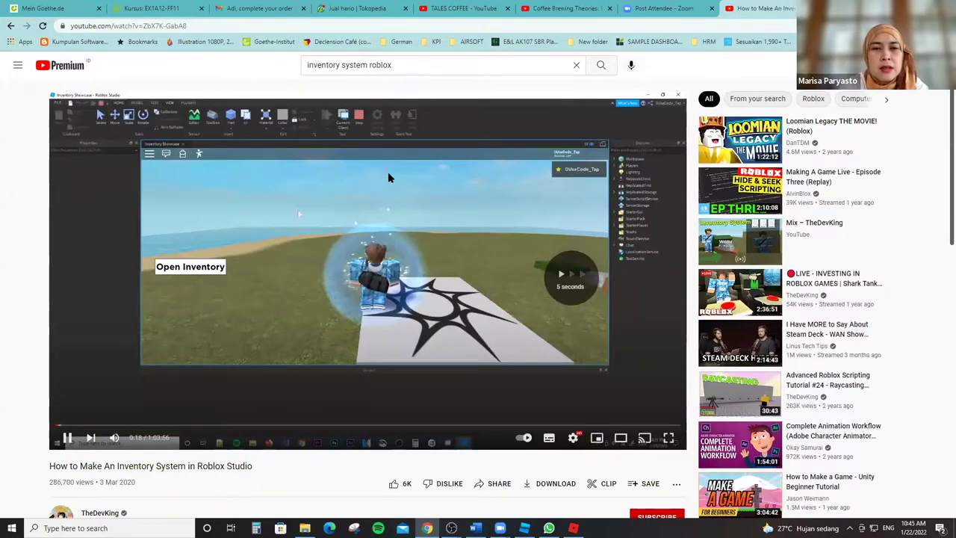
key(Right)
key(Right)
key(Right)
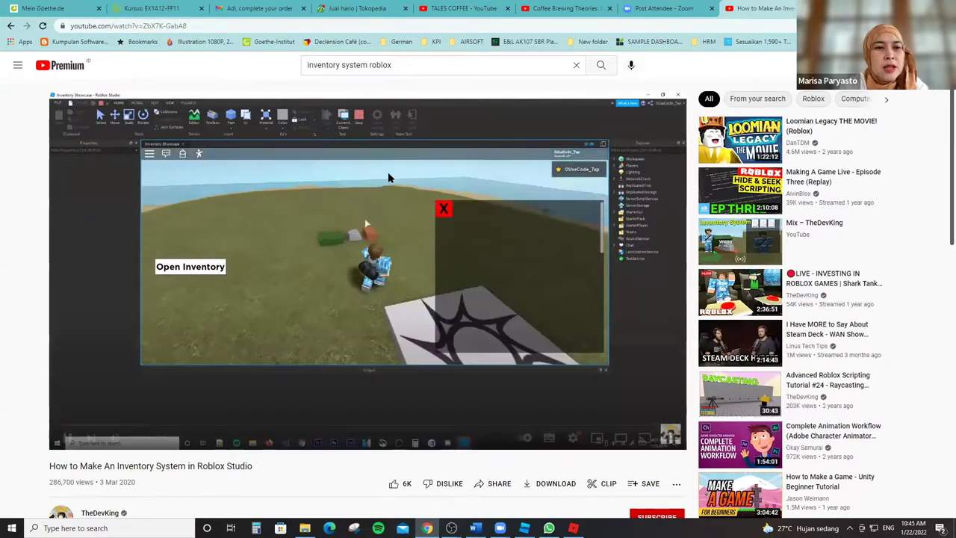
key(Right)
key(Right)
key(Right)
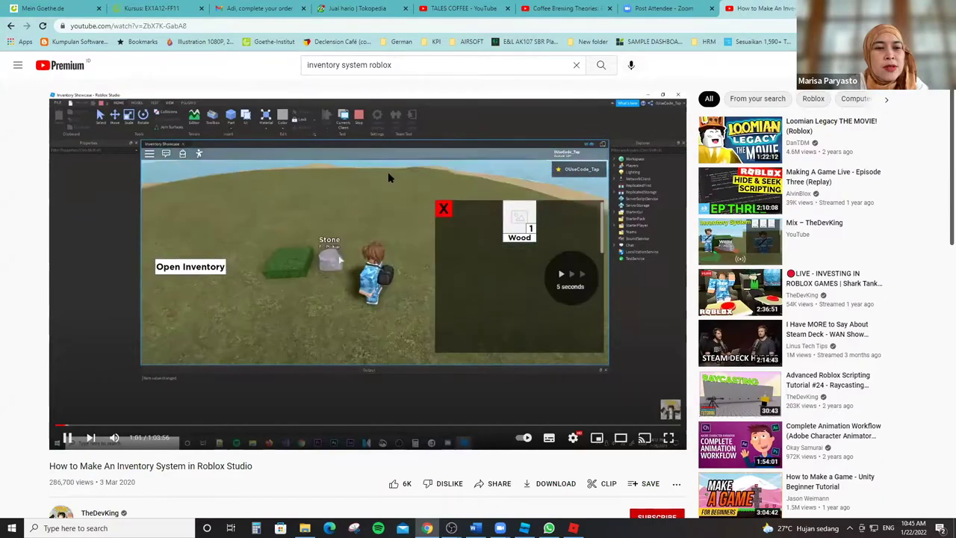
key(Right)
key(Right)
key(Right)
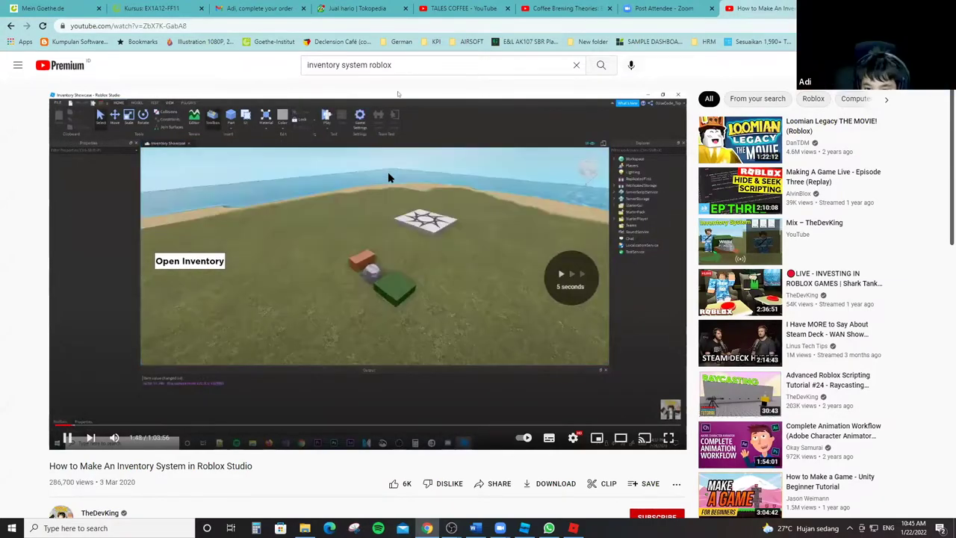
Skip ahead through the grass baseplate and wood block construction to about 3:07.
key(Right)
key(Right)
key(Right)
key(Right)
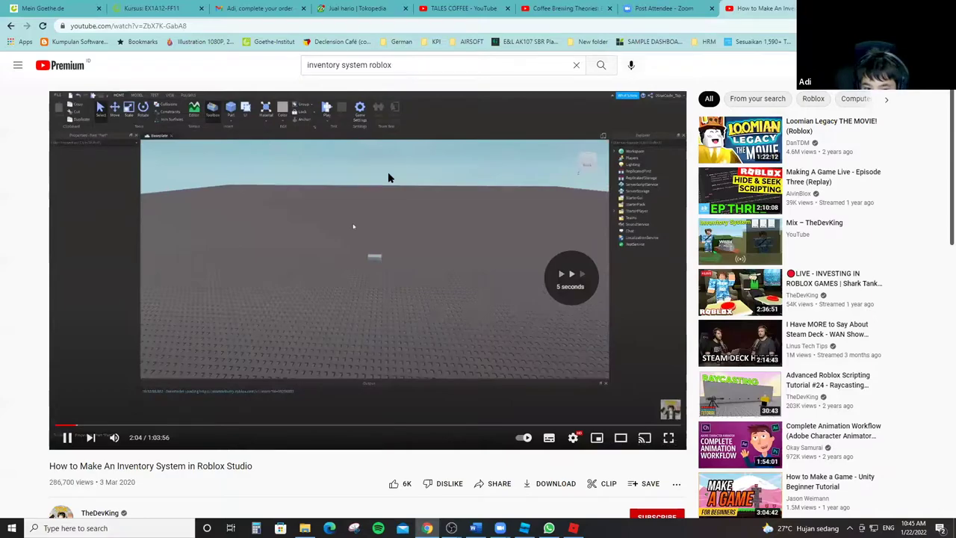
key(Right)
key(Right)
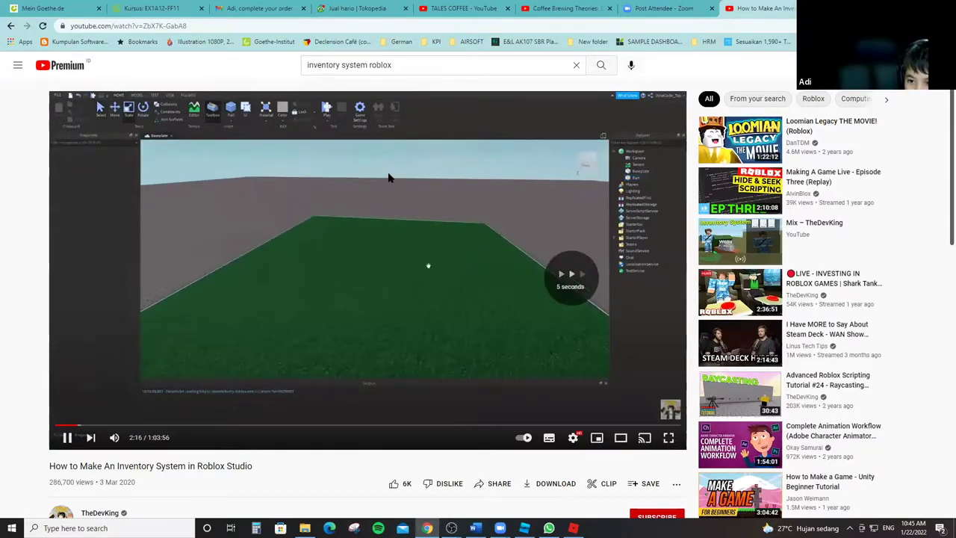
key(Right)
key(Right)
key(Right)
key(Right)
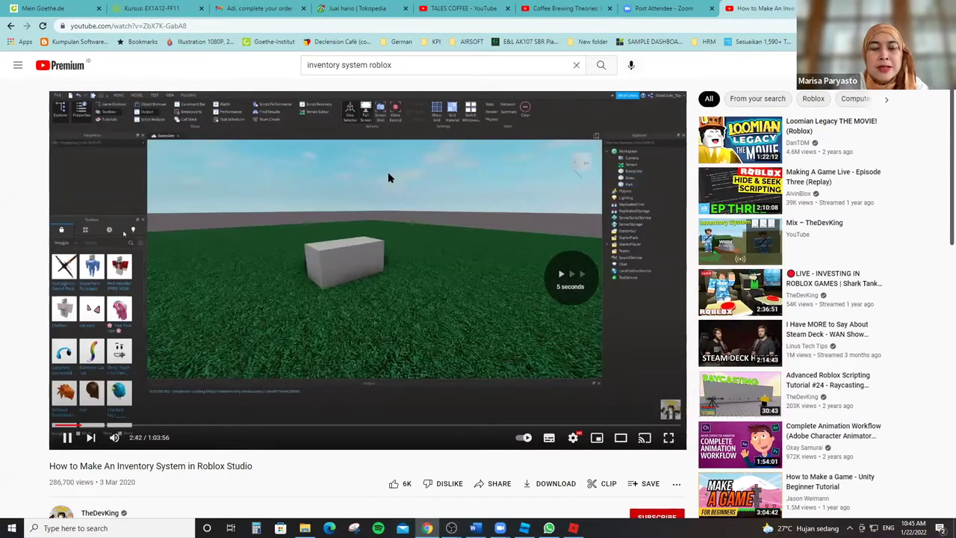
key(Right)
key(Right)
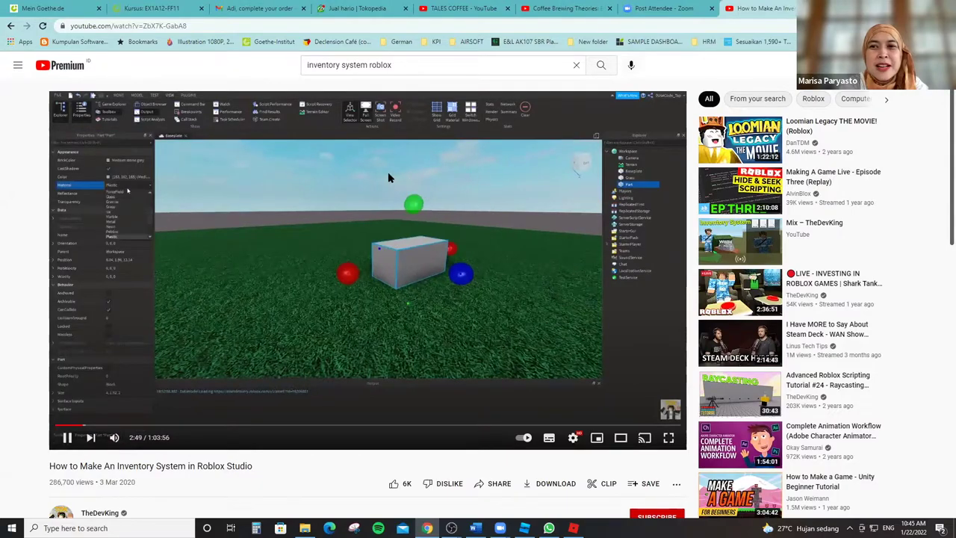
key(Right)
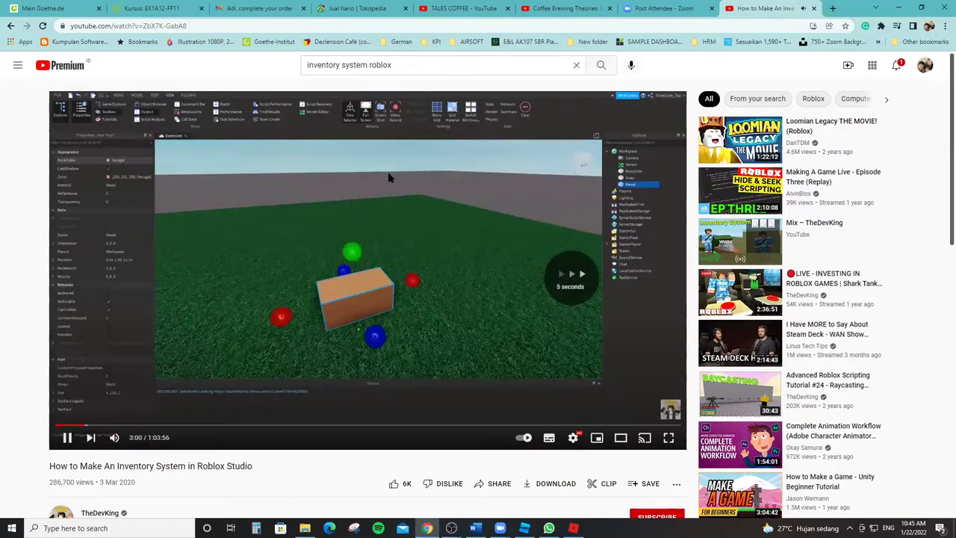
key(Right)
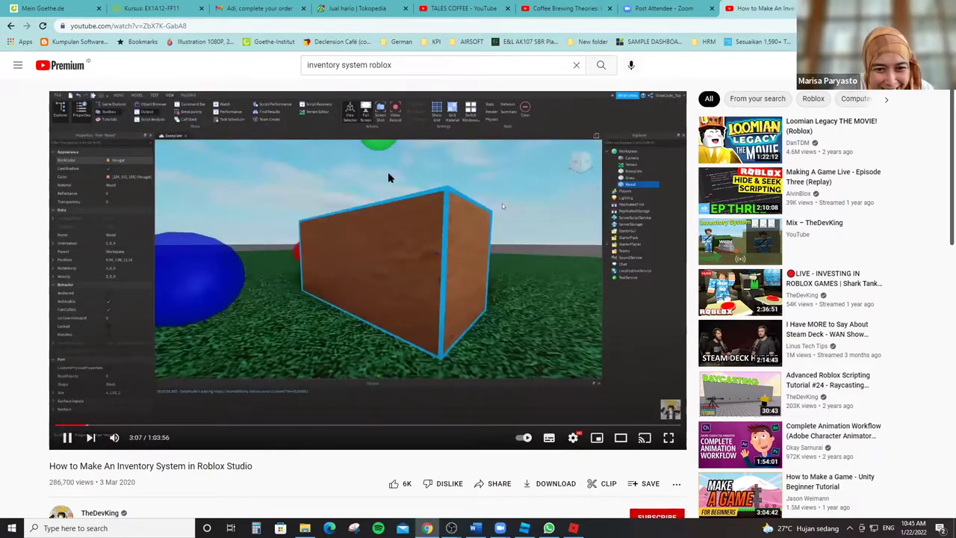
Skim back and forth through the pickup script and "F - Pickup" label section, then pause the video at 5:23.
key(Right)
key(Right)
key(Right)
key(Right)
key(Right)
key(Right)
key(Left)
key(Left)
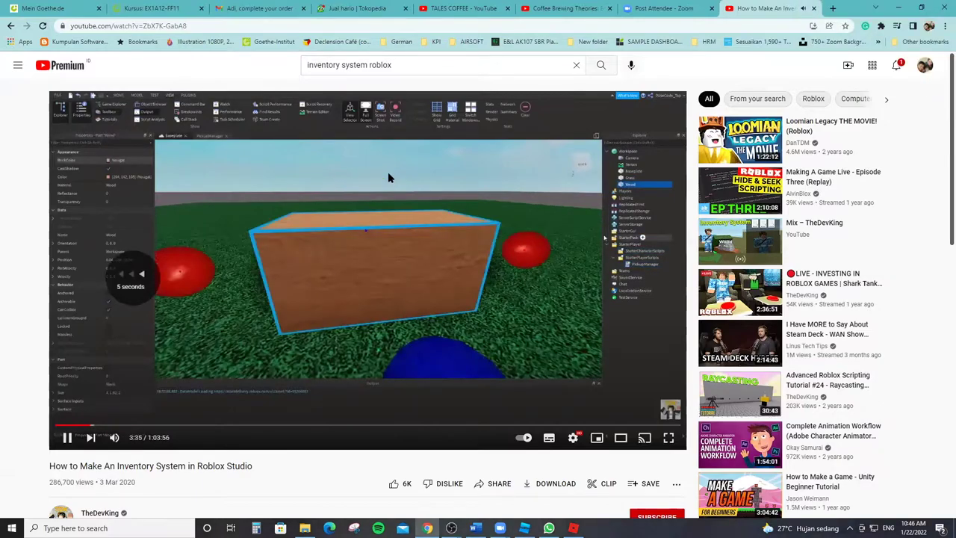
key(Right)
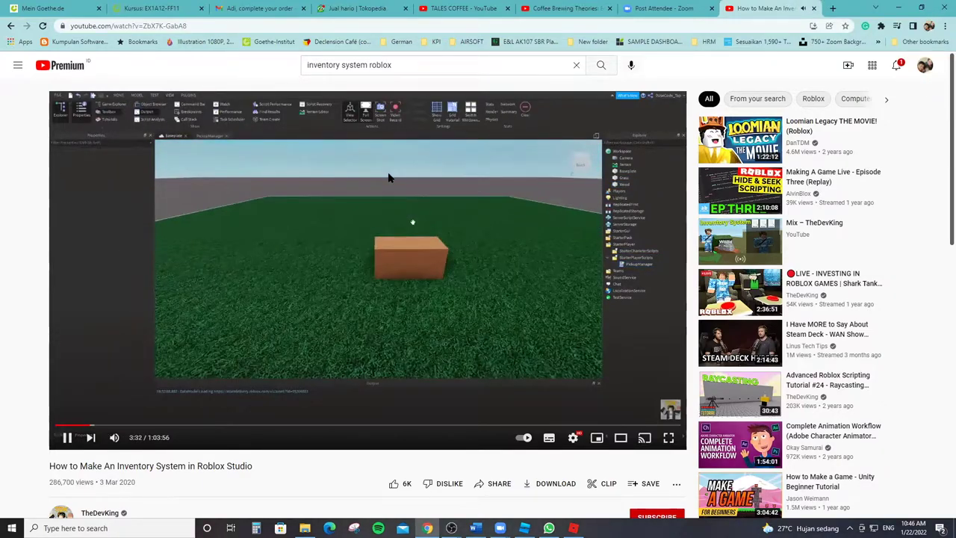
key(Right)
key(Right)
key(Right)
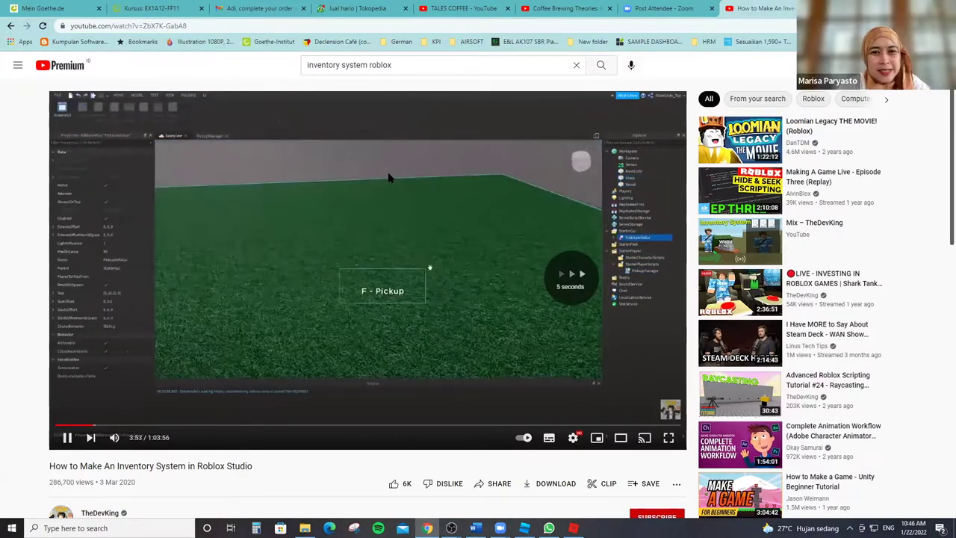
key(Right)
key(Left)
key(Left)
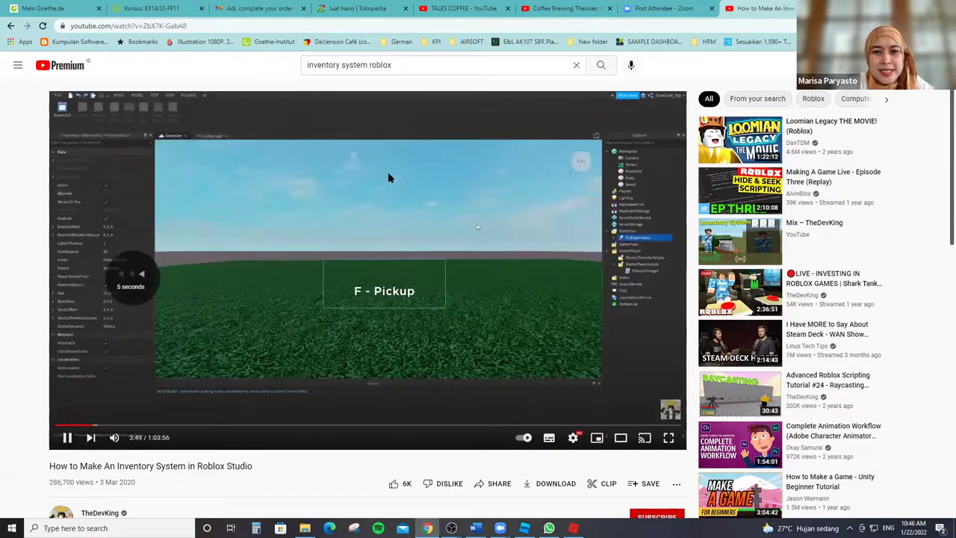
key(Left)
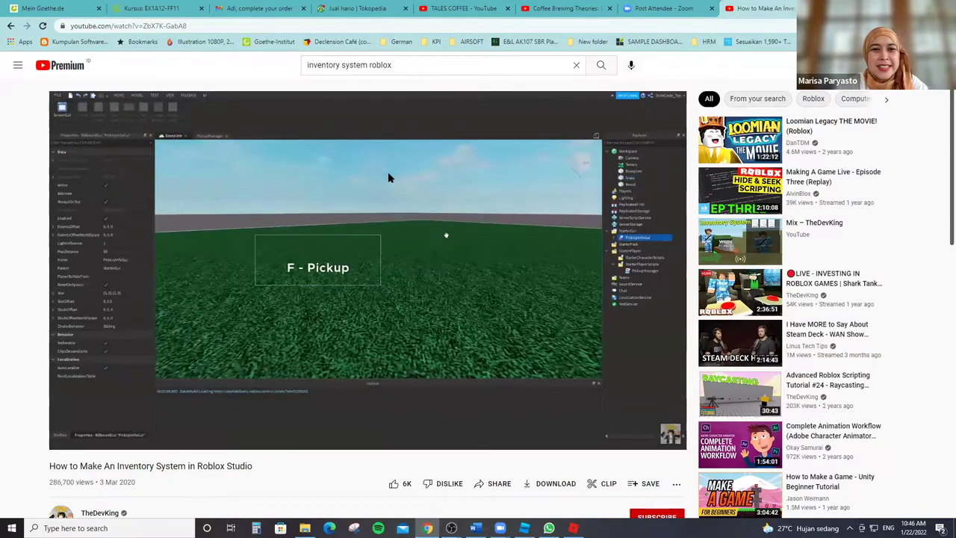
key(Right)
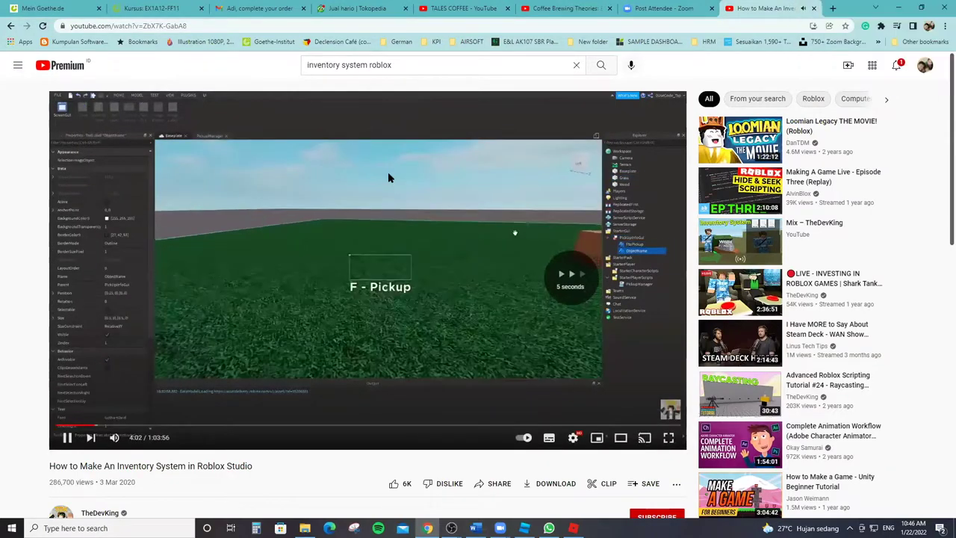
key(Right)
key(Right)
key(Right)
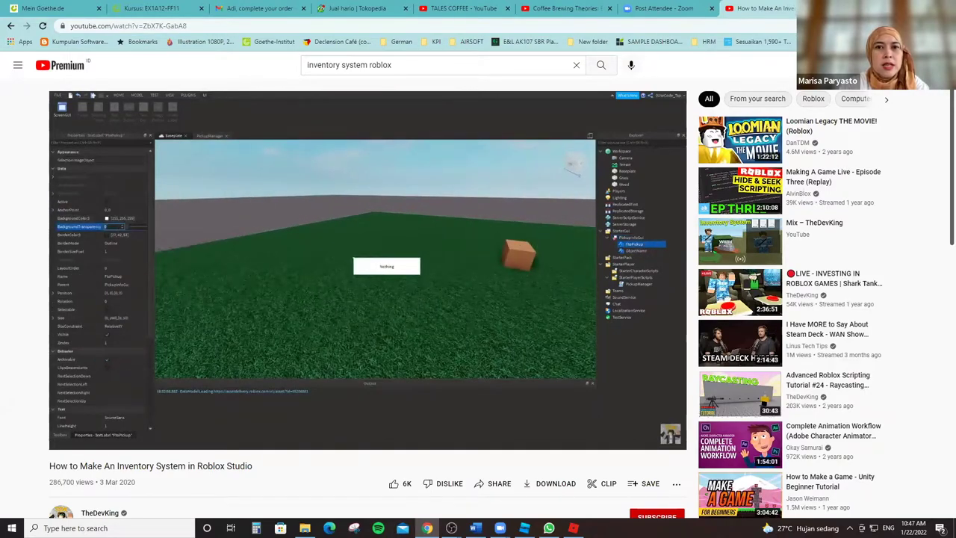
key(space)
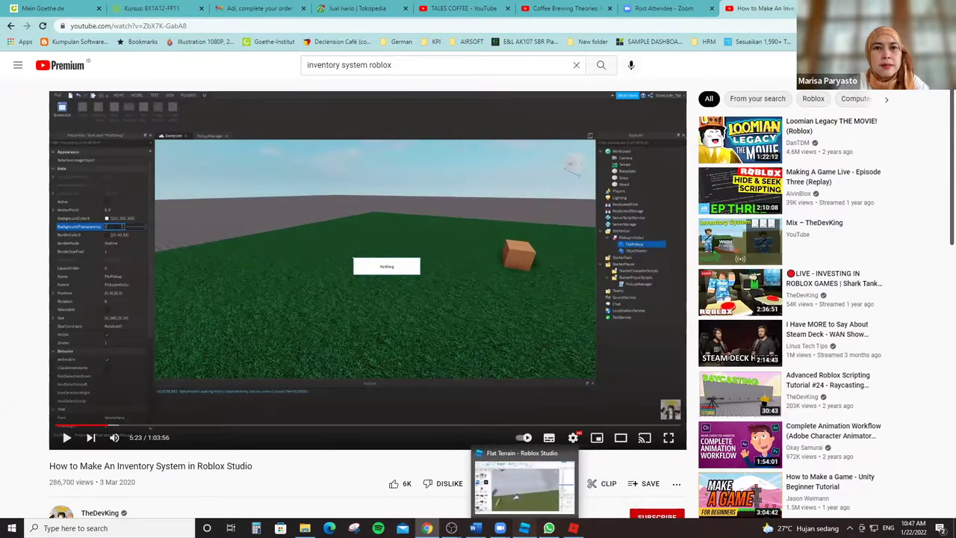
Switch to Roblox Studio, insert a Script into the selected Pet part and clear its default Hello world code.
click(527, 486)
right_drag(482, 326, 567, 325)
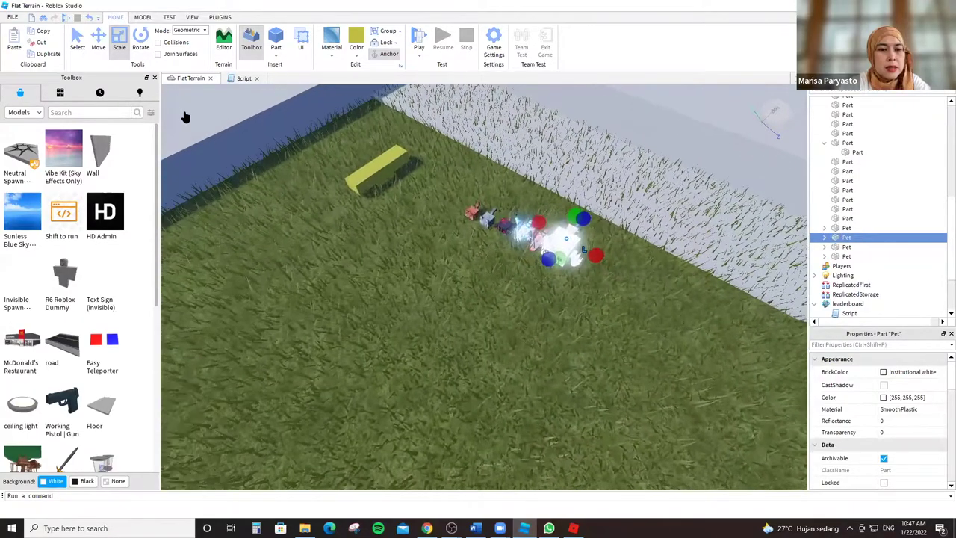
key(ctrl+i)
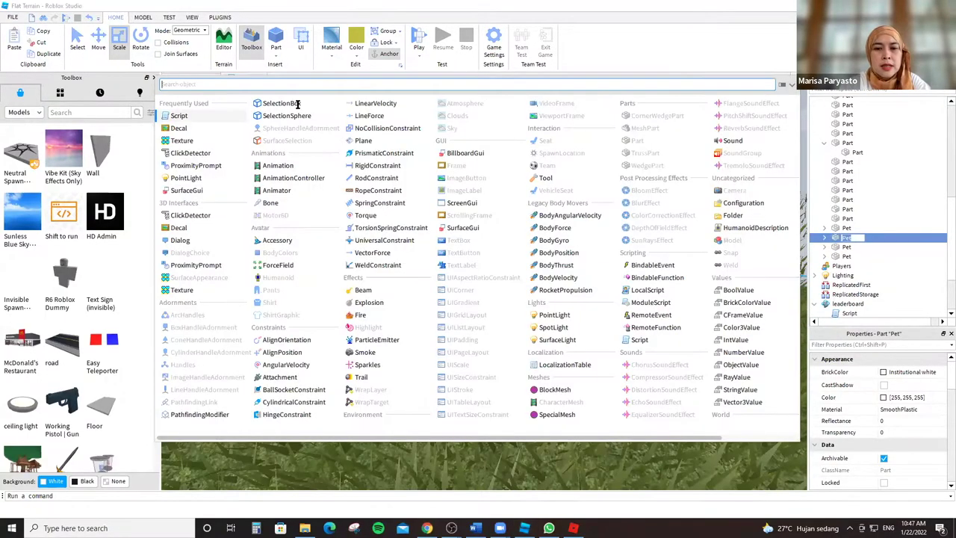
click(285, 119)
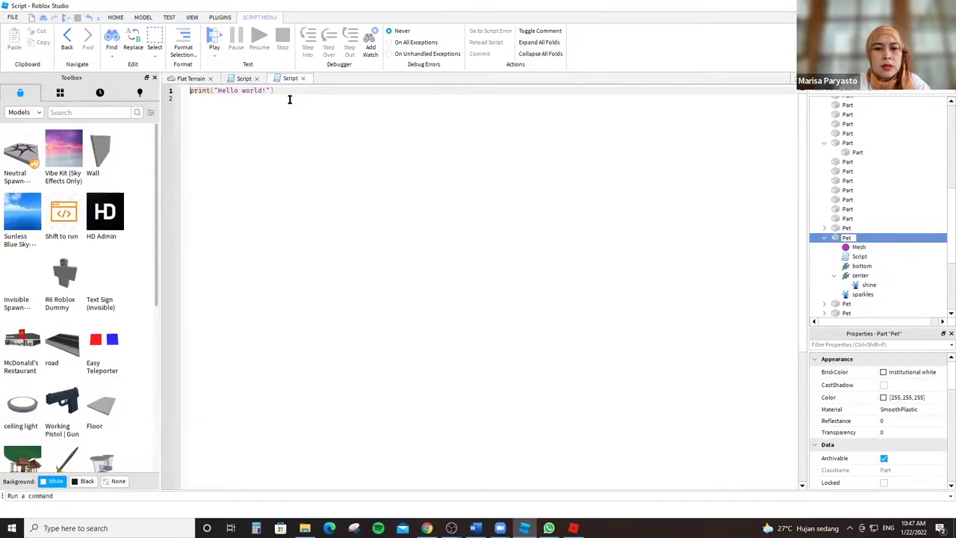
drag(288, 96, 199, 84)
key(BackSpace)
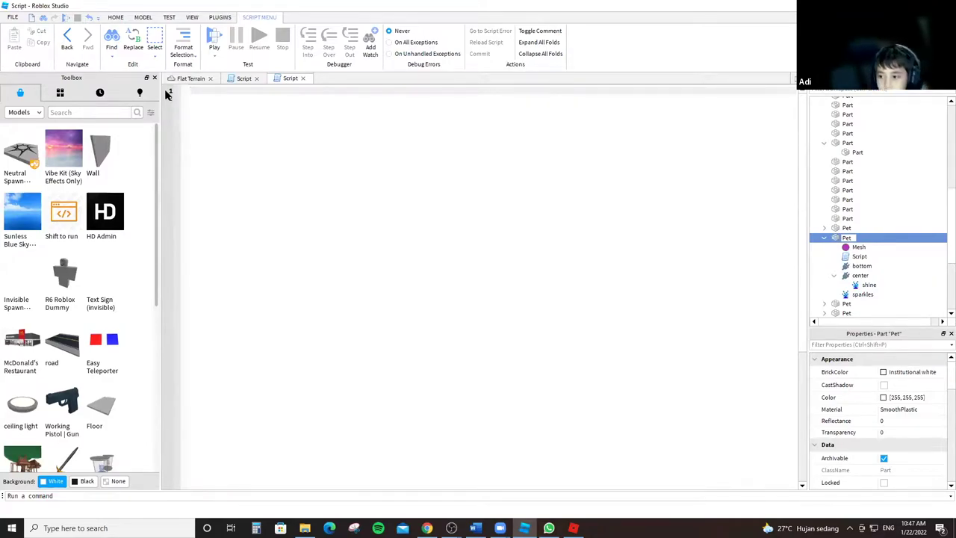
Write "local :player get in invetory" as the first line of the Pet's new script and start a second line.
text(loc)
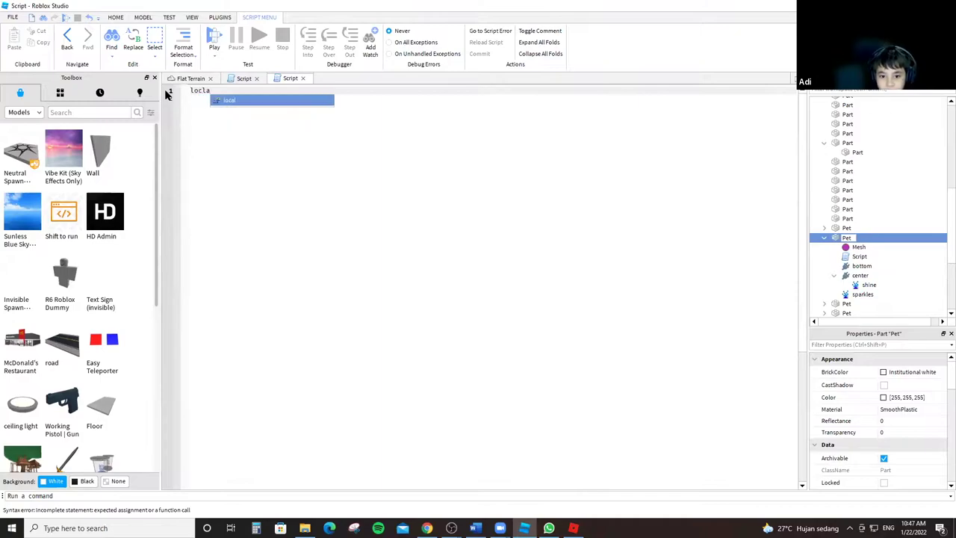
key(Tab)
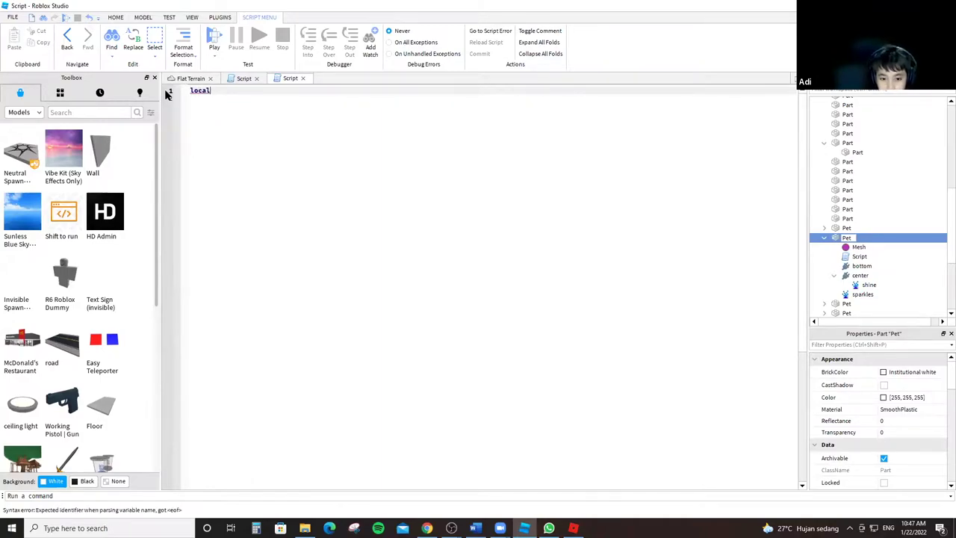
text(:)
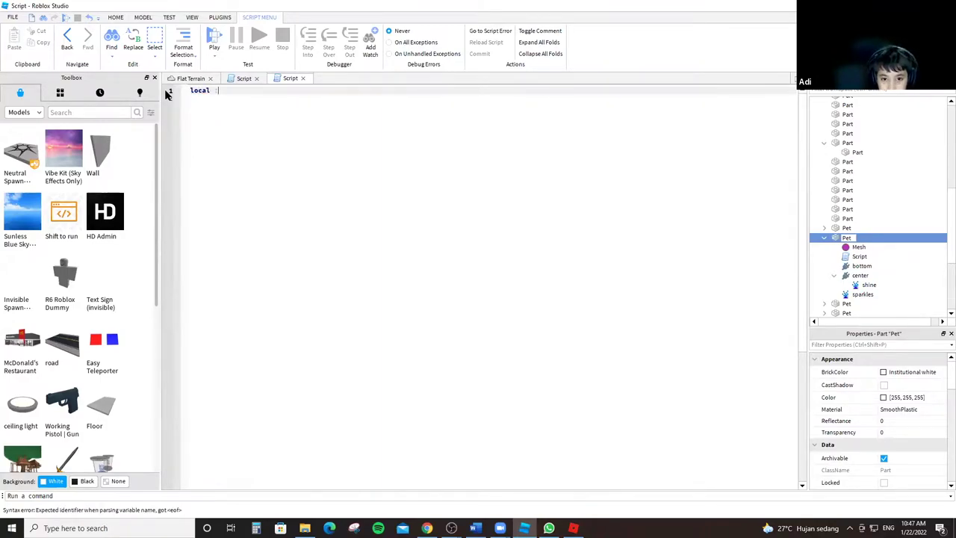
text(player)
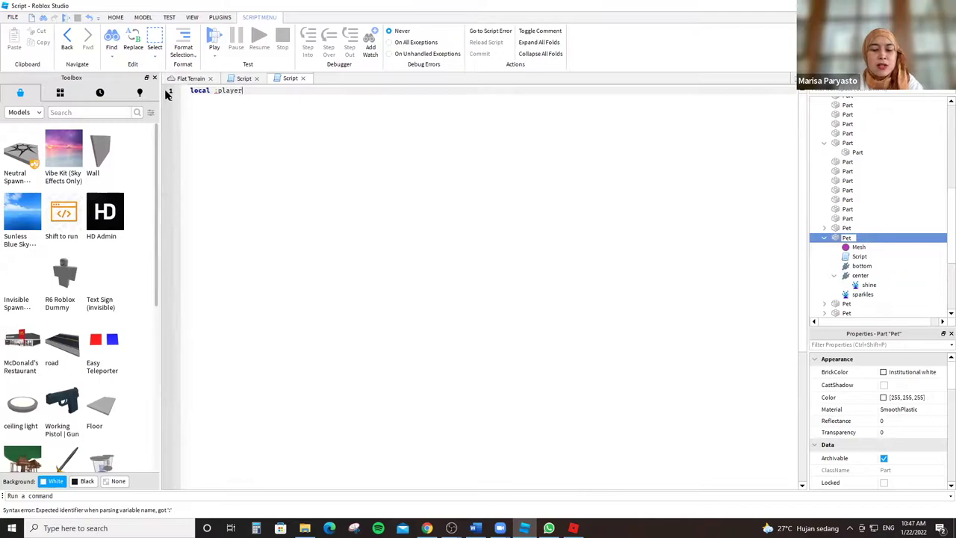
text(get in )
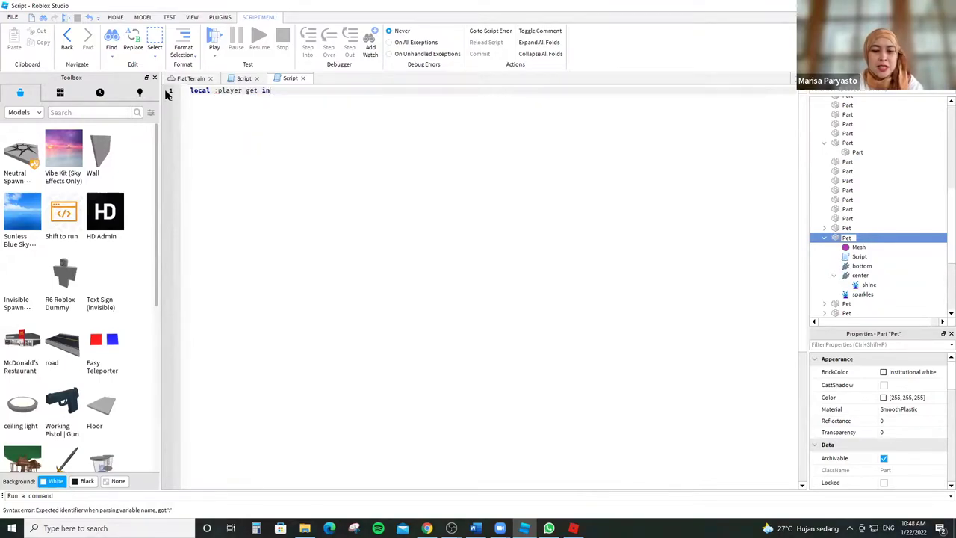
text(inv)
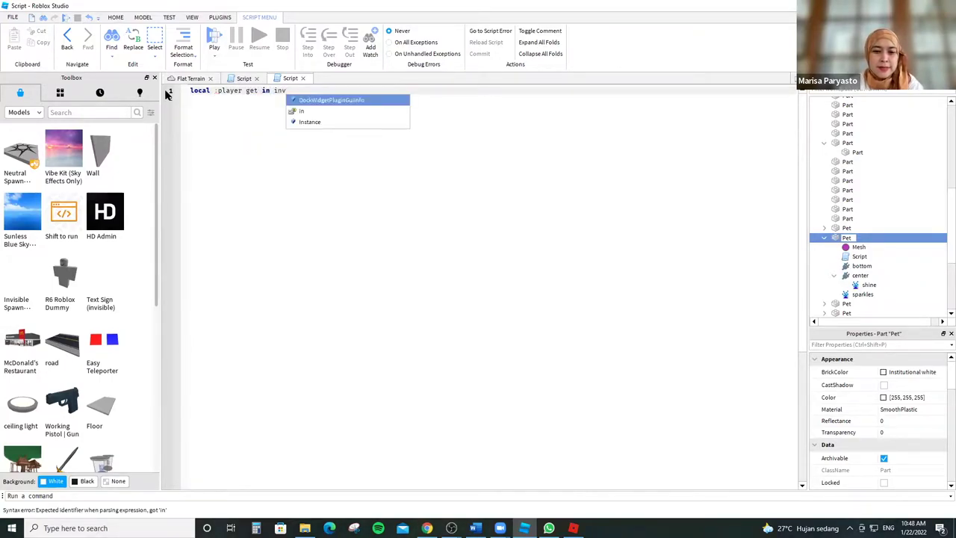
text(etoru)
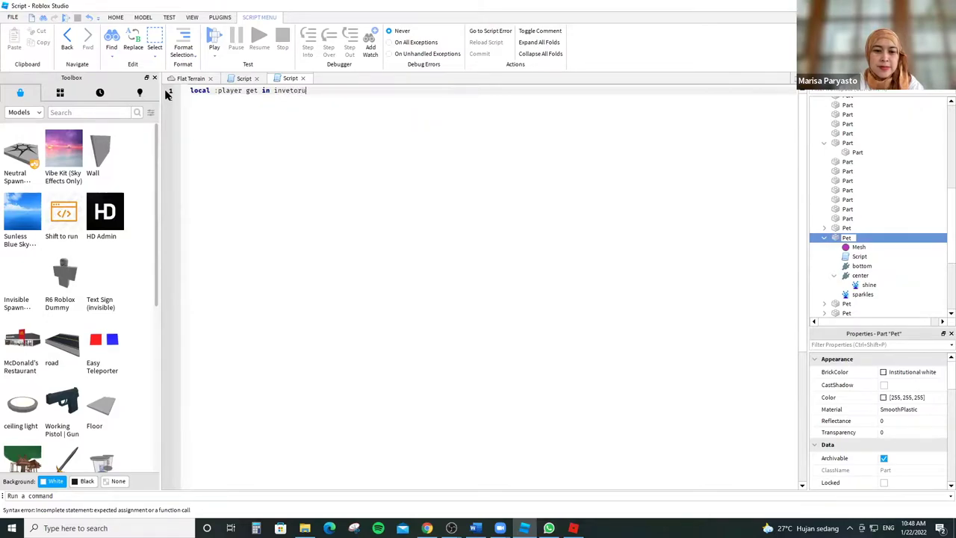
key(BackSpace)
text(y)
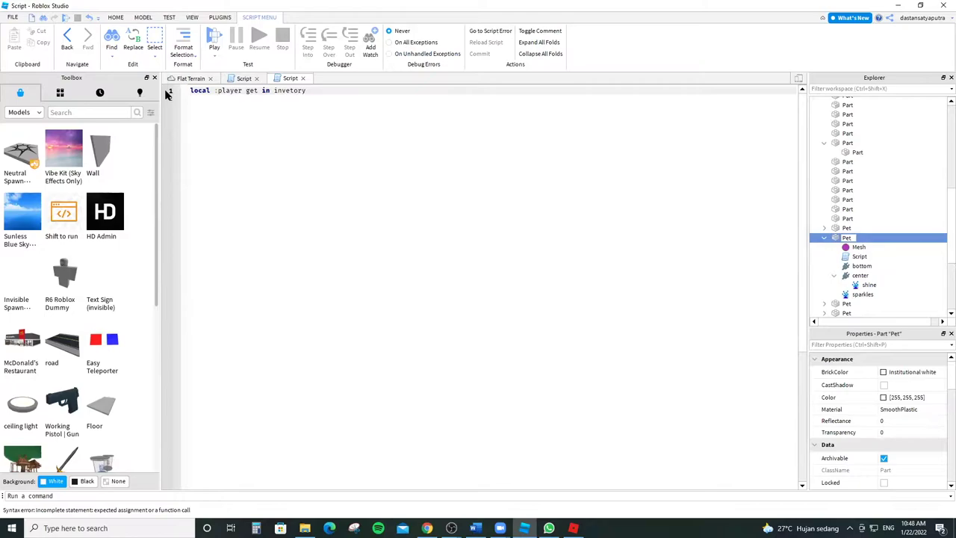
key(Return)
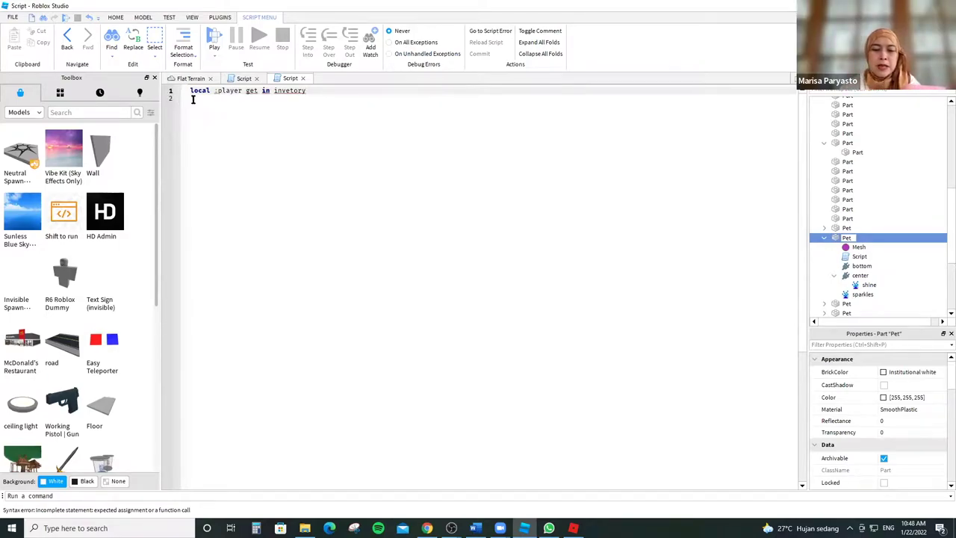
click(315, 93)
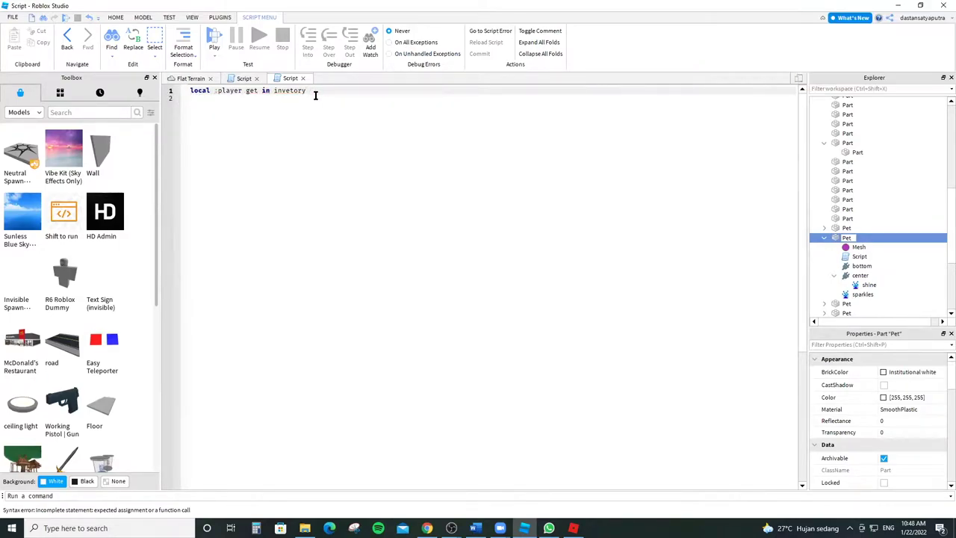
Replace the word invetory on line 1 of the Pet's script with ("invontory").
key(BackSpace)
key(BackSpace)
key(BackSpace)
key(BackSpace)
key(BackSpace)
key(BackSpace)
key(BackSpace)
key(BackSpace)
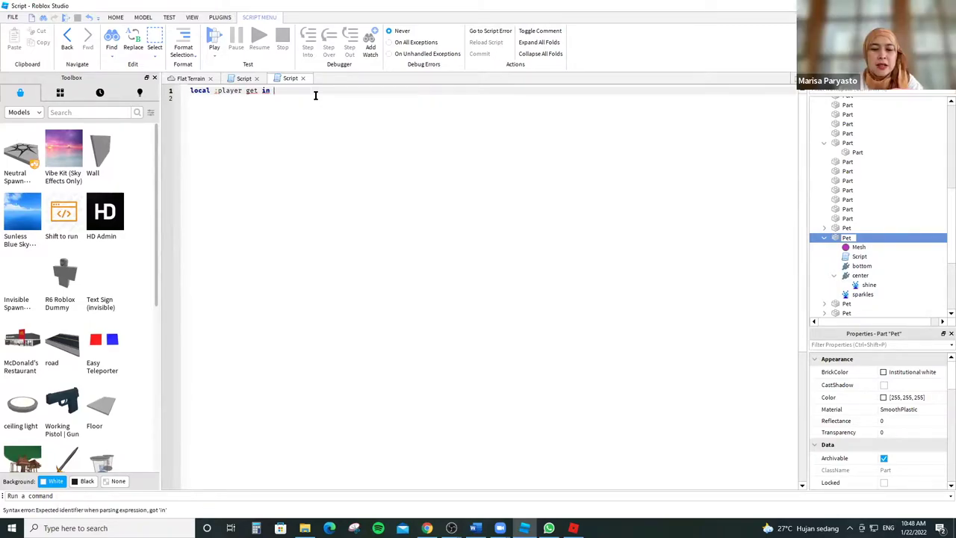
text(()
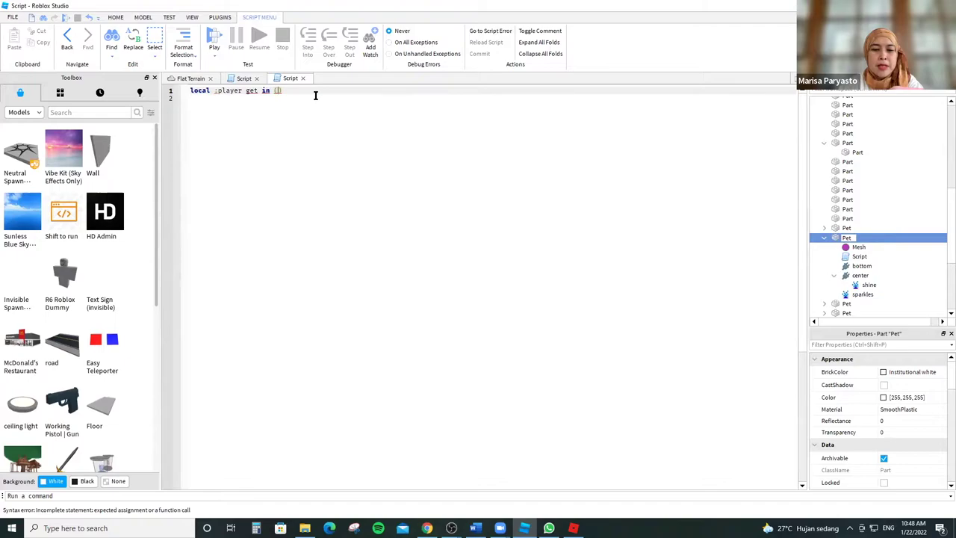
text(")
text(invo)
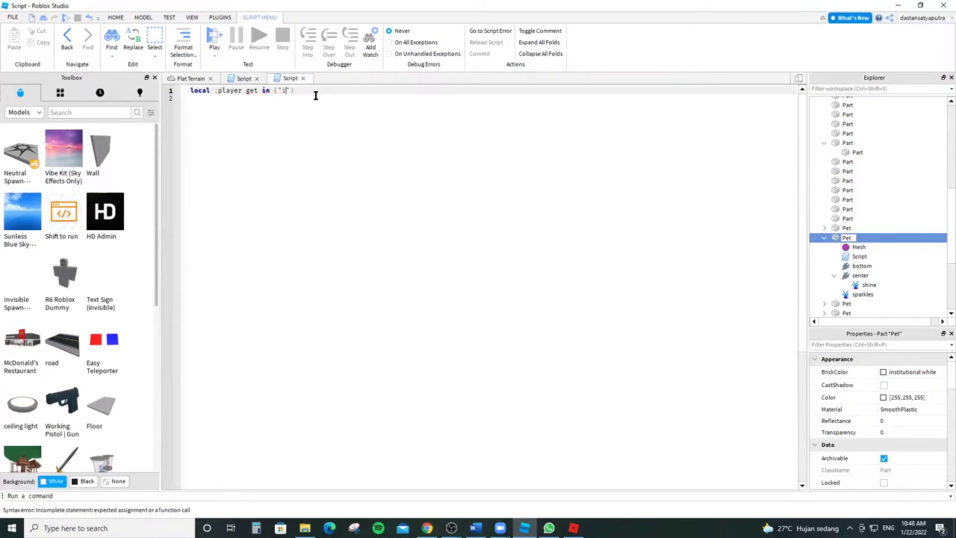
text(ntory)
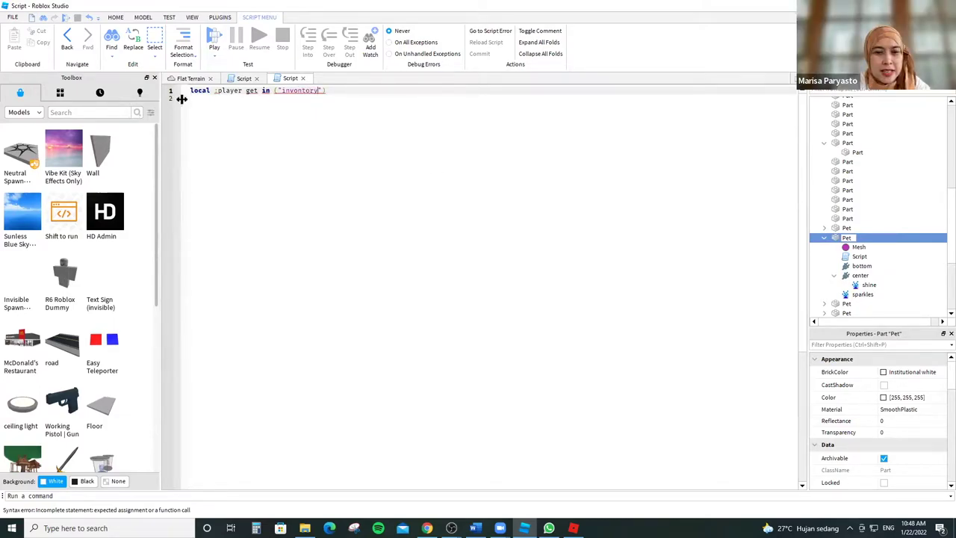
Write 'destroye coins :click to destoye ("coins")' as the second line of the script and add two line breaks after it.
click(220, 99)
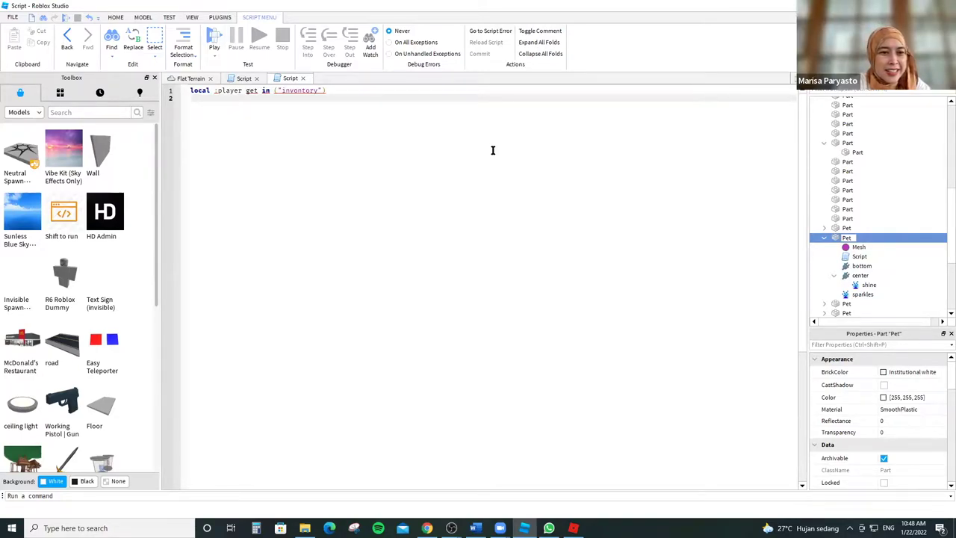
text(destroye )
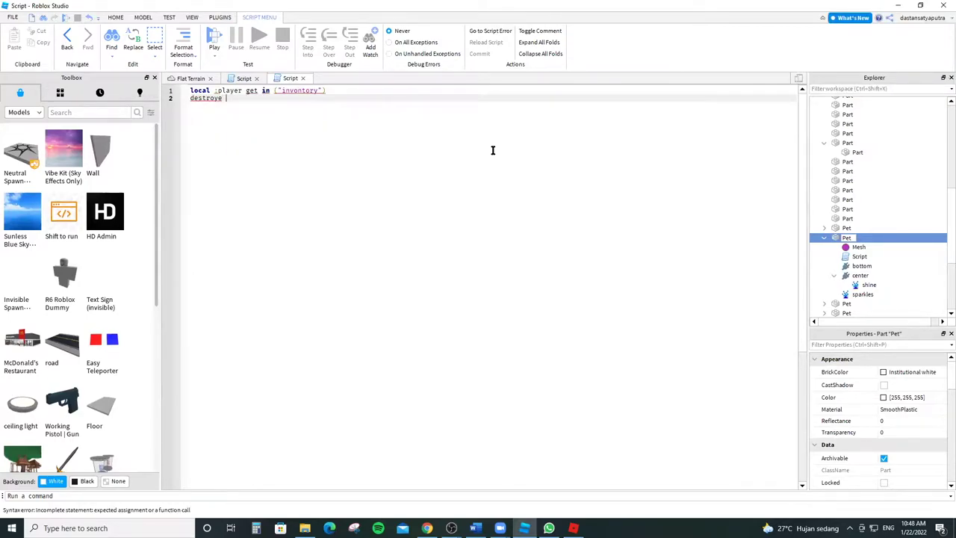
text(coins :click )
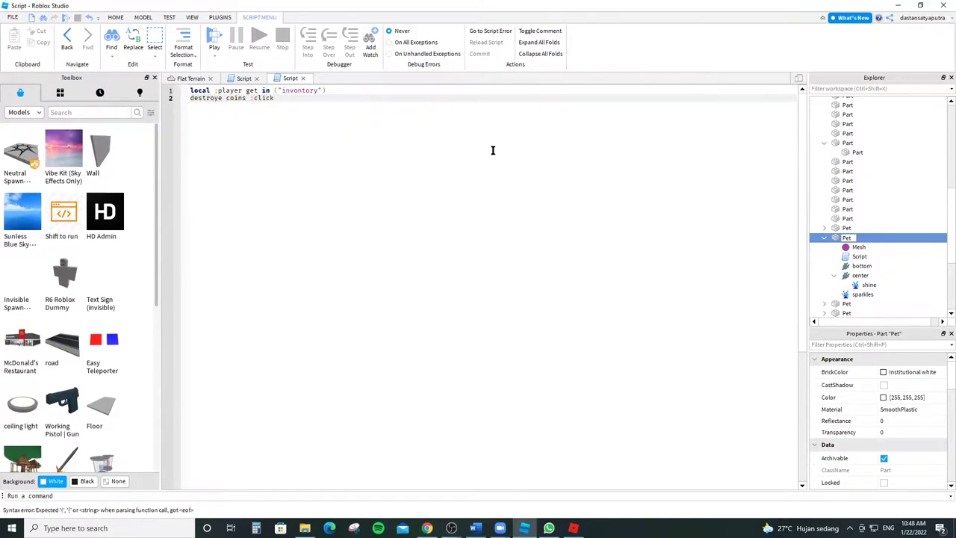
text(to )
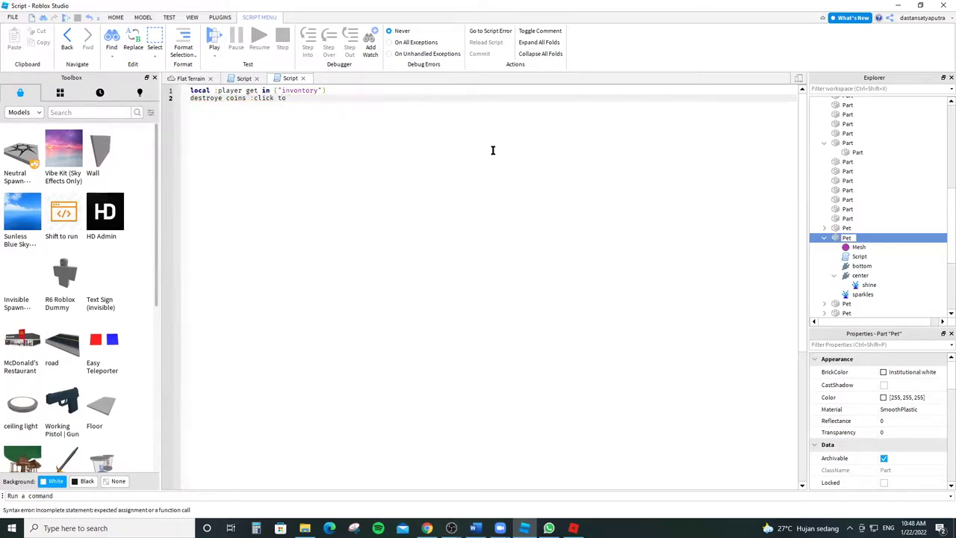
text(dest)
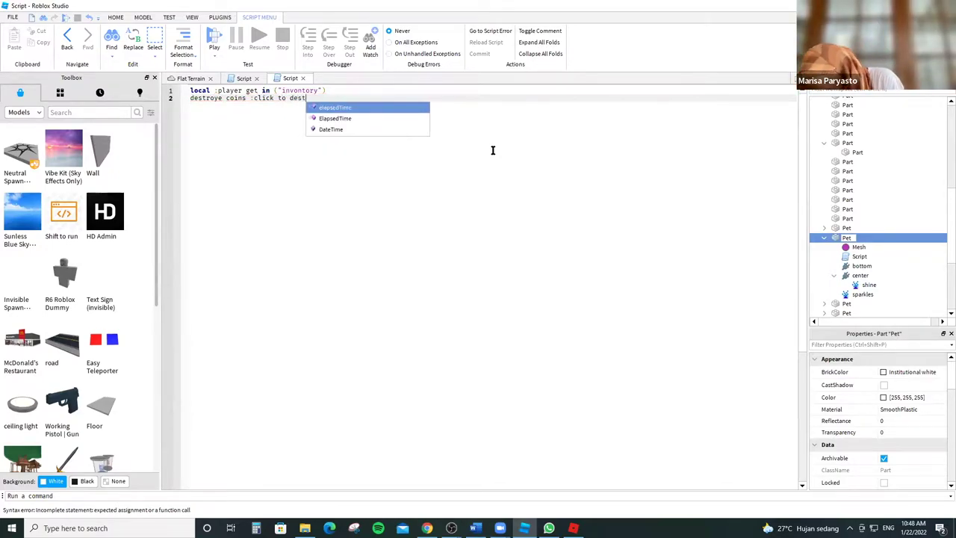
text(roye coin)
key(BackSpace)
key(BackSpace)
key(BackSpace)
key(BackSpace)
key(BackSpace)
key(BackSpace)
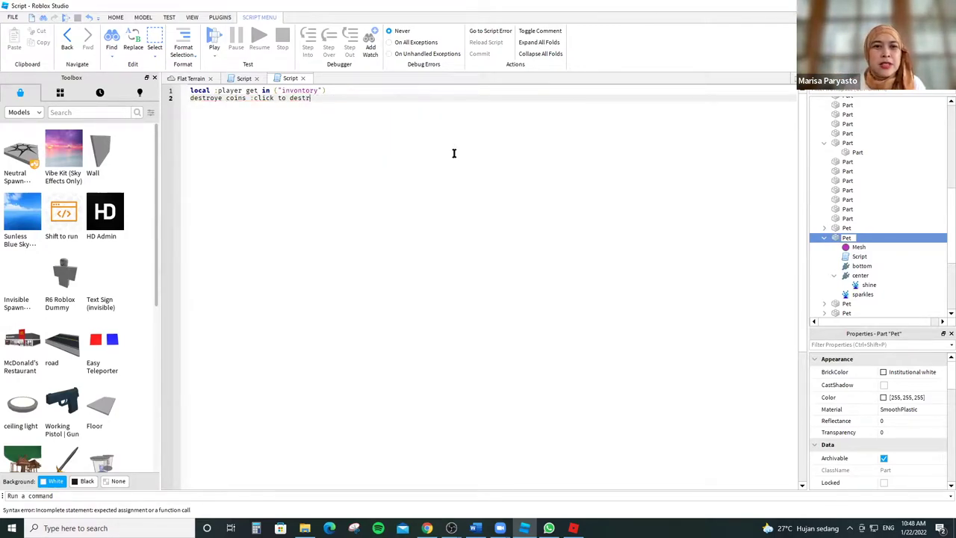
key(BackSpace)
text(oy)
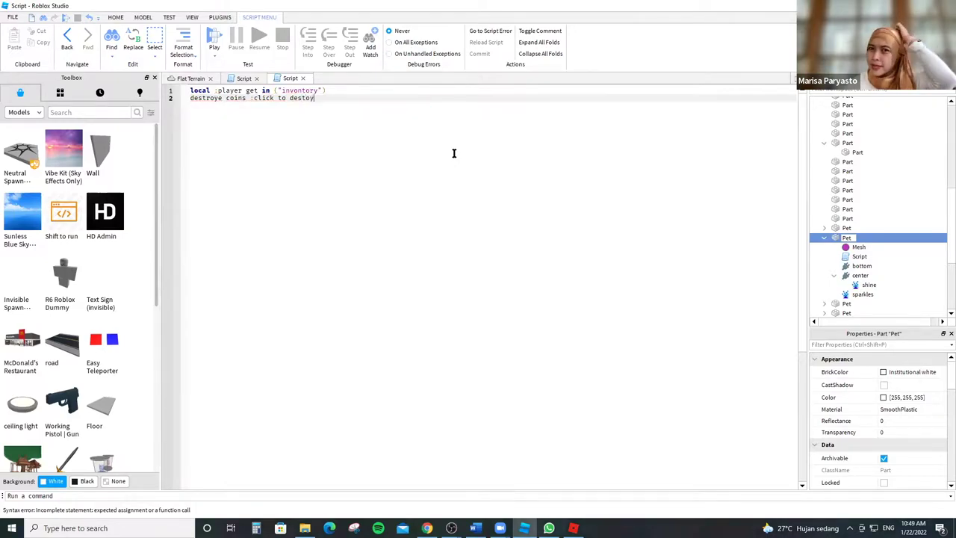
text(e (coi)
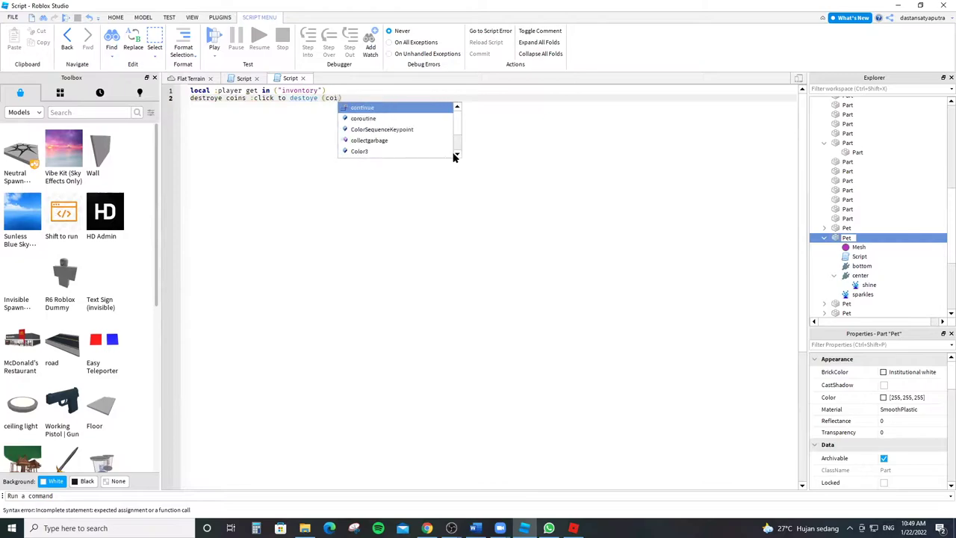
key(BackSpace)
key(BackSpace)
key(BackSpace)
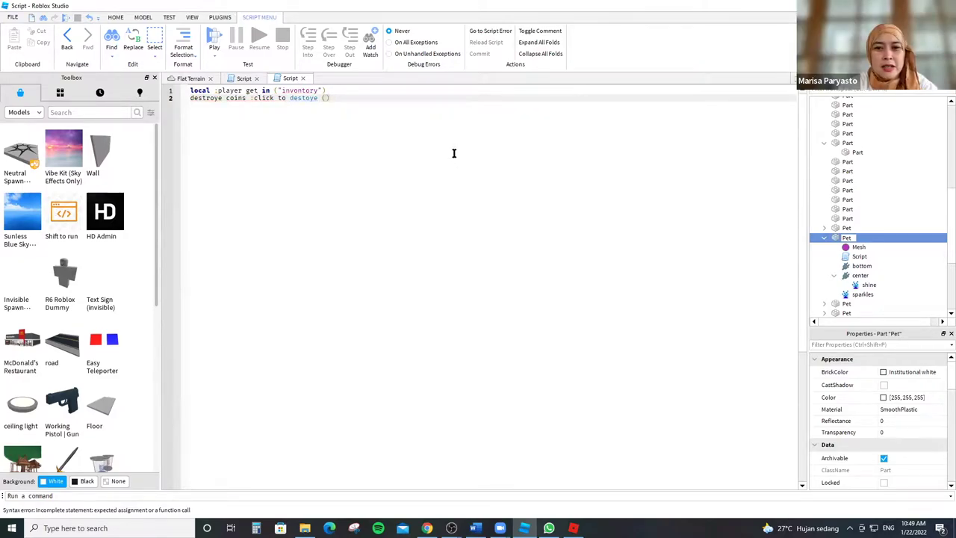
text("coins")
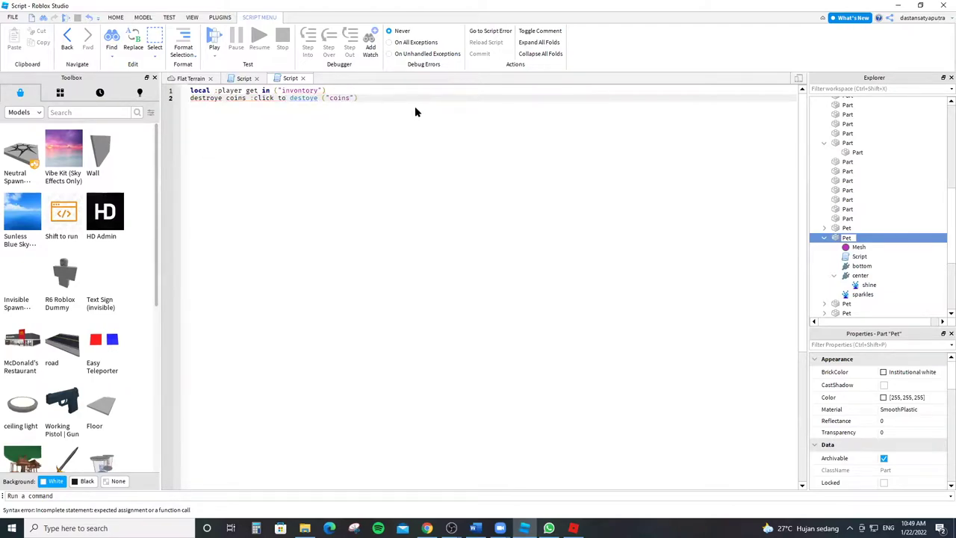
key(Return)
key(Return)
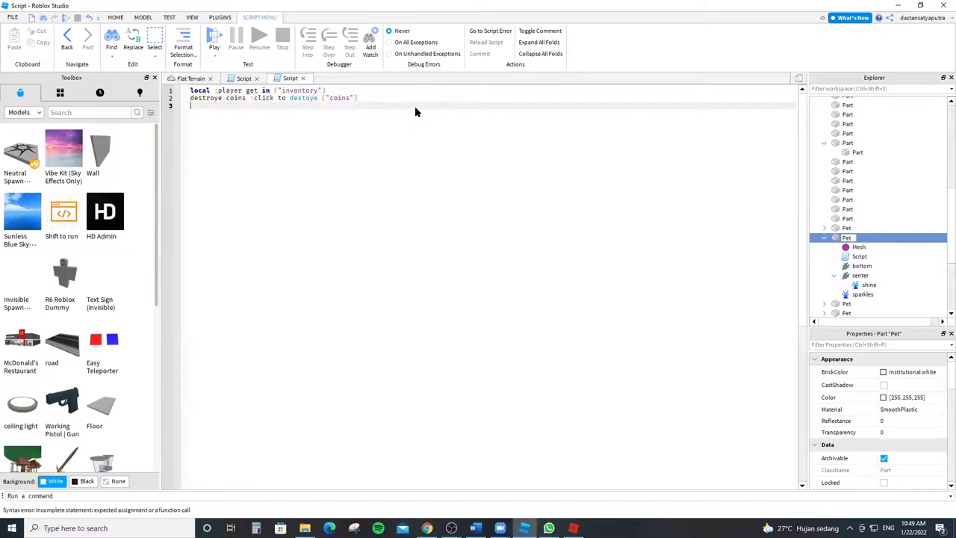
Begin line 3 of the script with 'damage to coins :'.
click(189, 106)
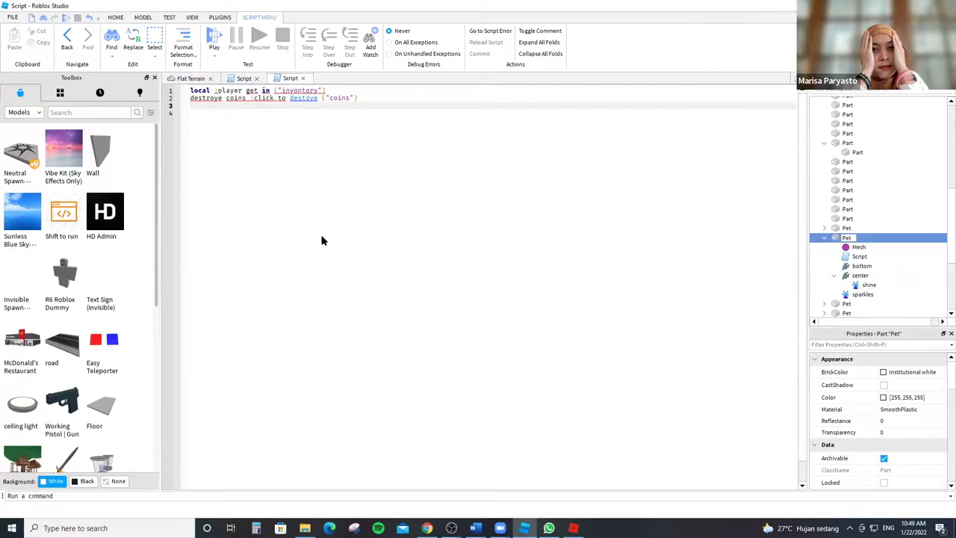
text(damage)
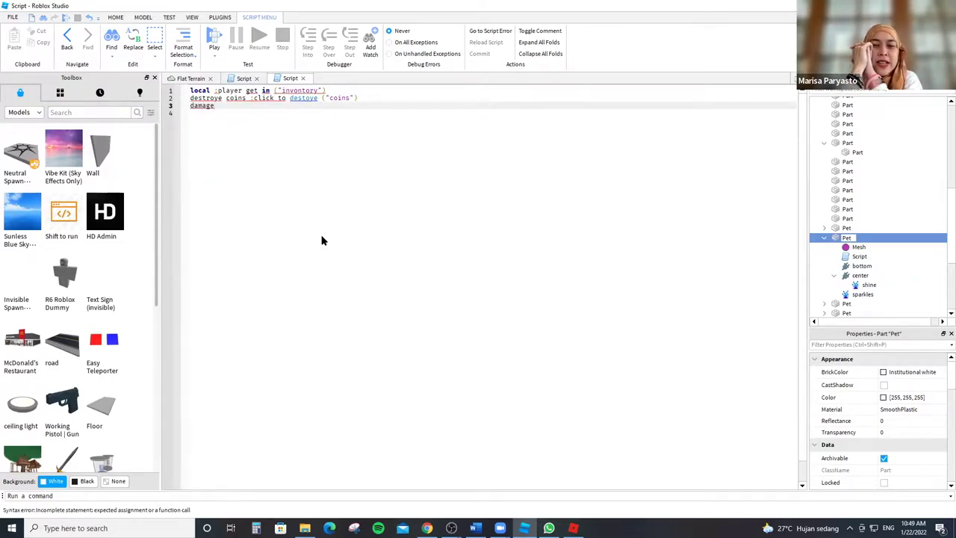
text( to)
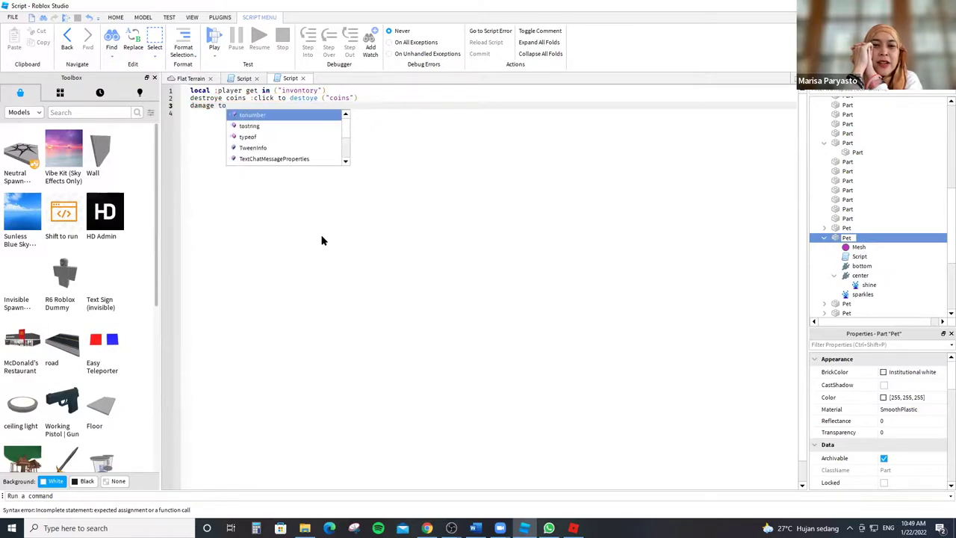
text( co)
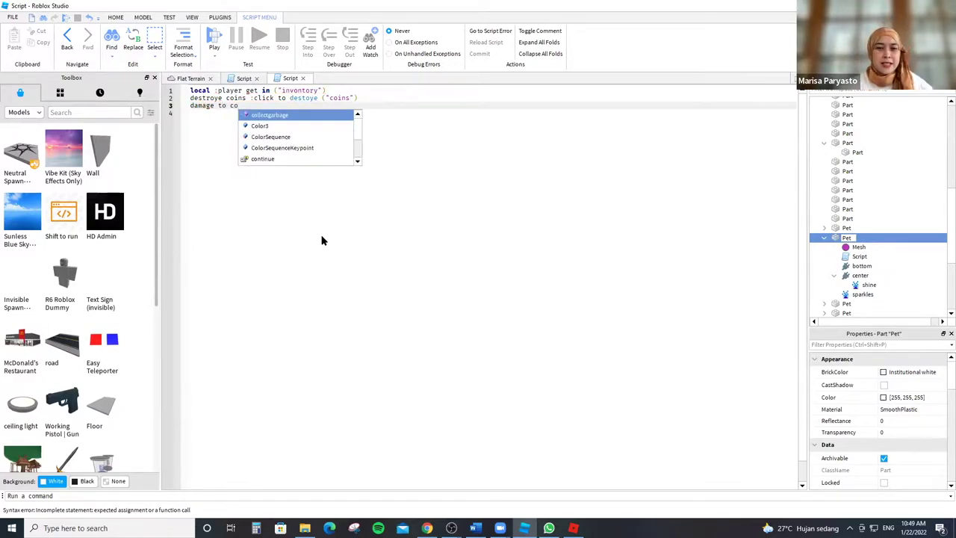
text(ins :)
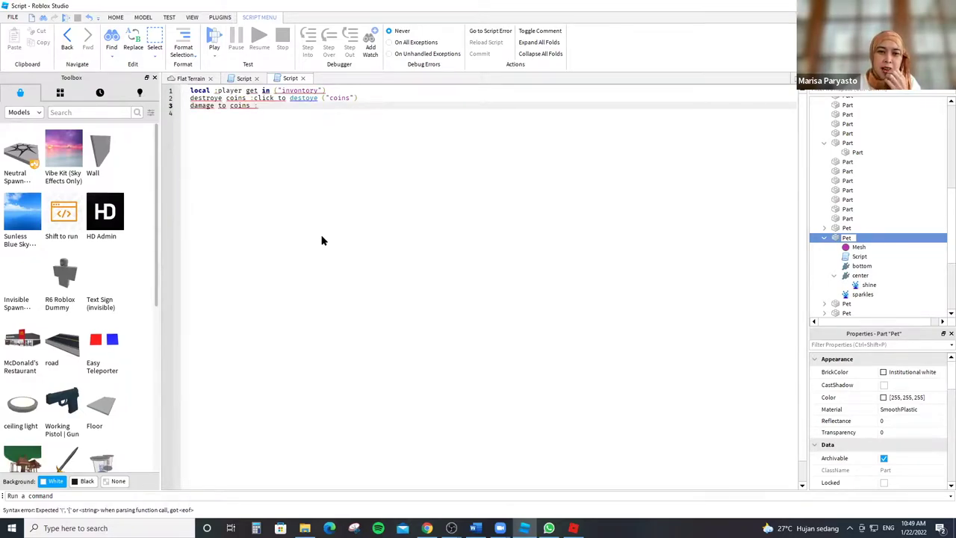
text(10)
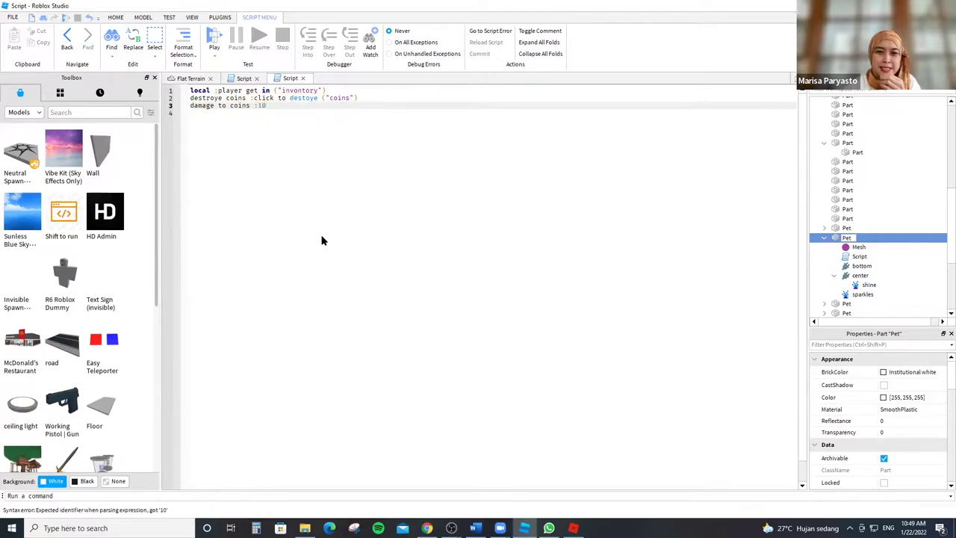
text(24)
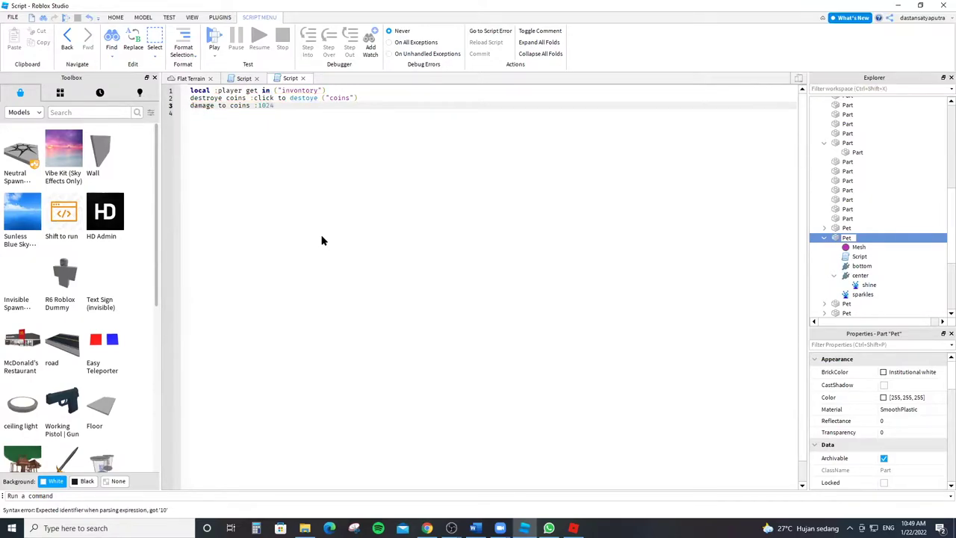
text(2)
key(BackSpace)
key(BackSpace)
key(BackSpace)
text(1)
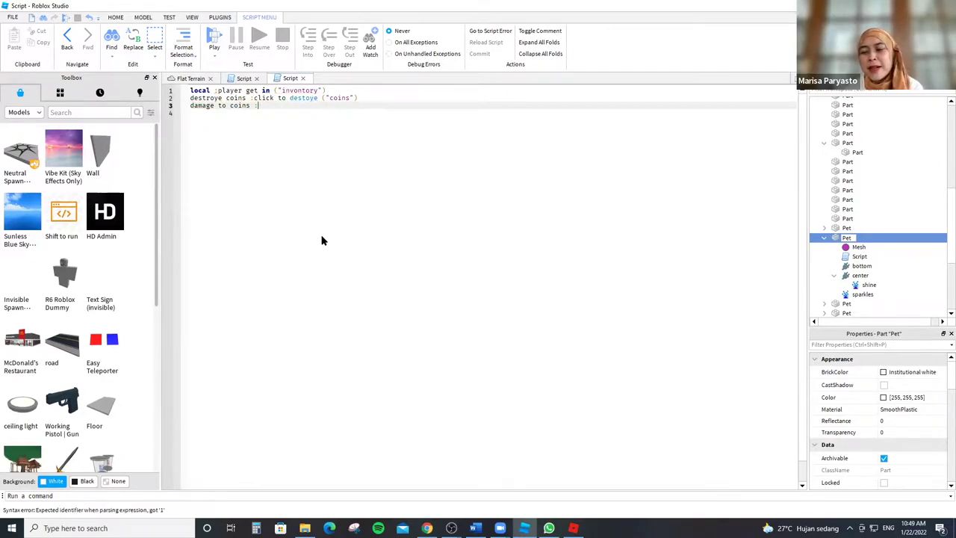
key(BackSpace)
Complete line 3 with '90 billion ("damage")' following the colon.
text(90)
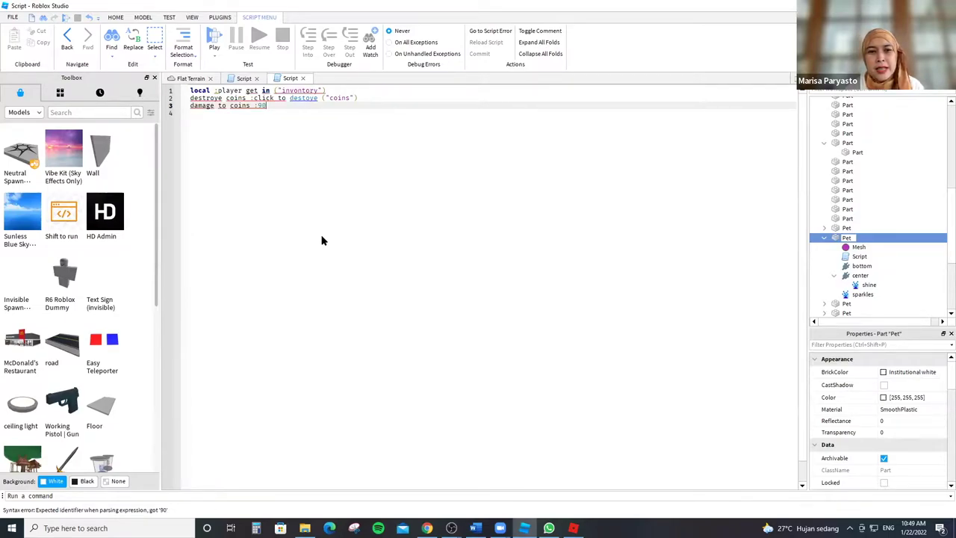
text(bil)
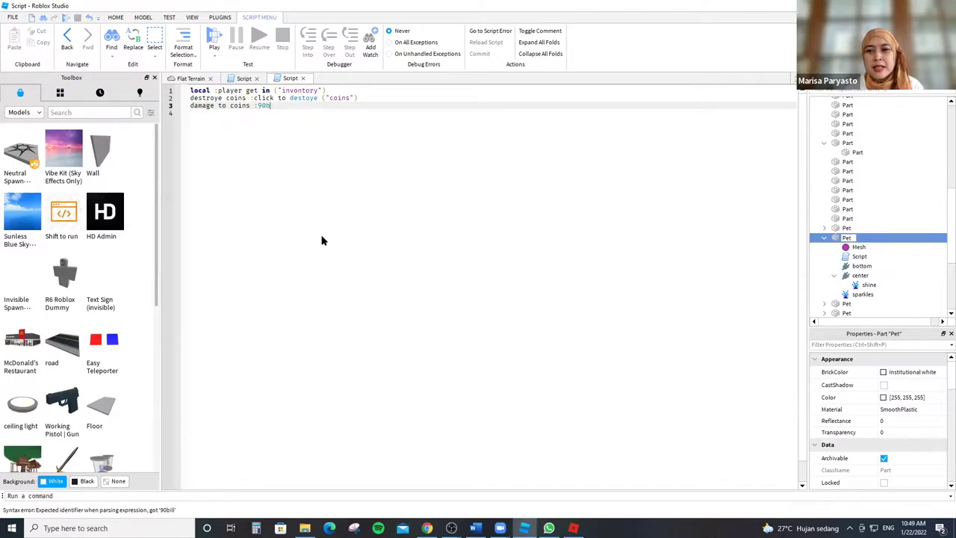
key(BackSpace)
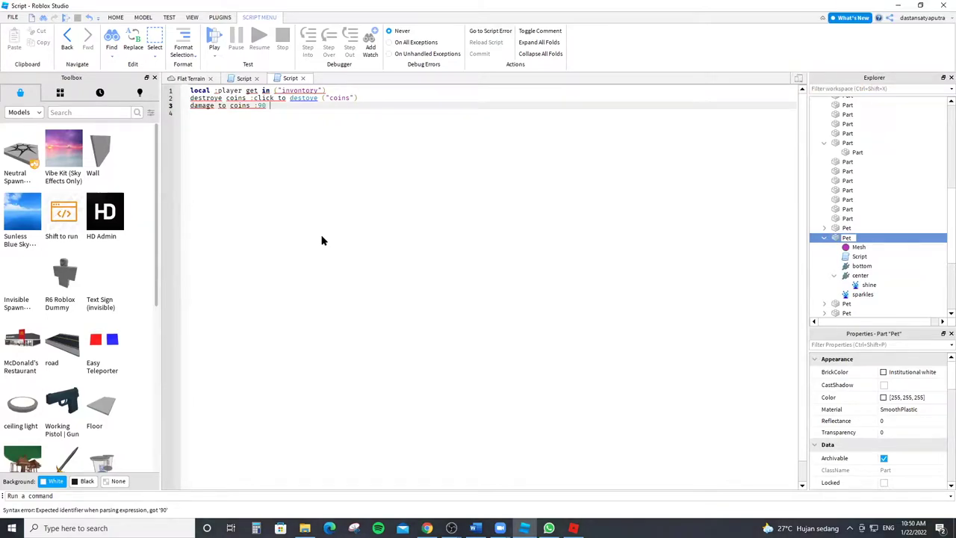
text(billion )
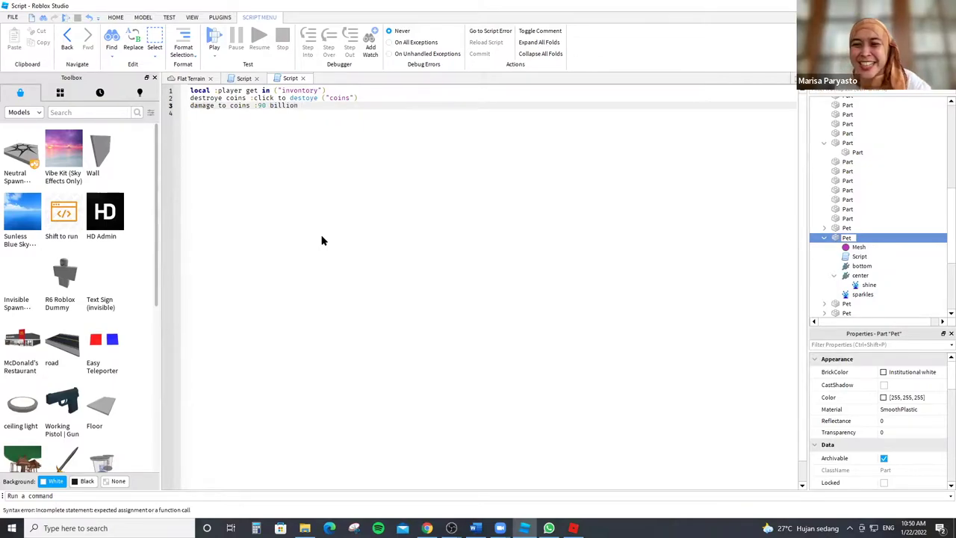
text(()
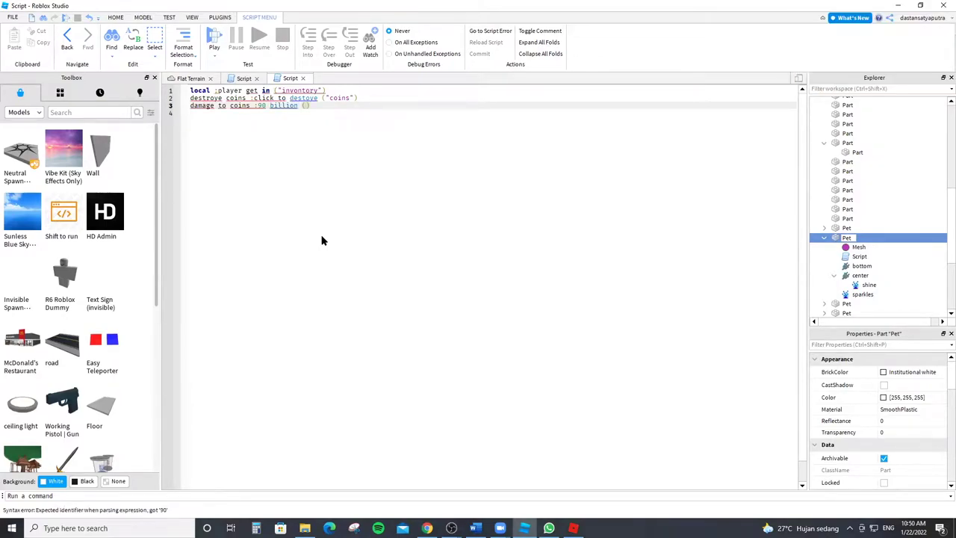
text("damage)
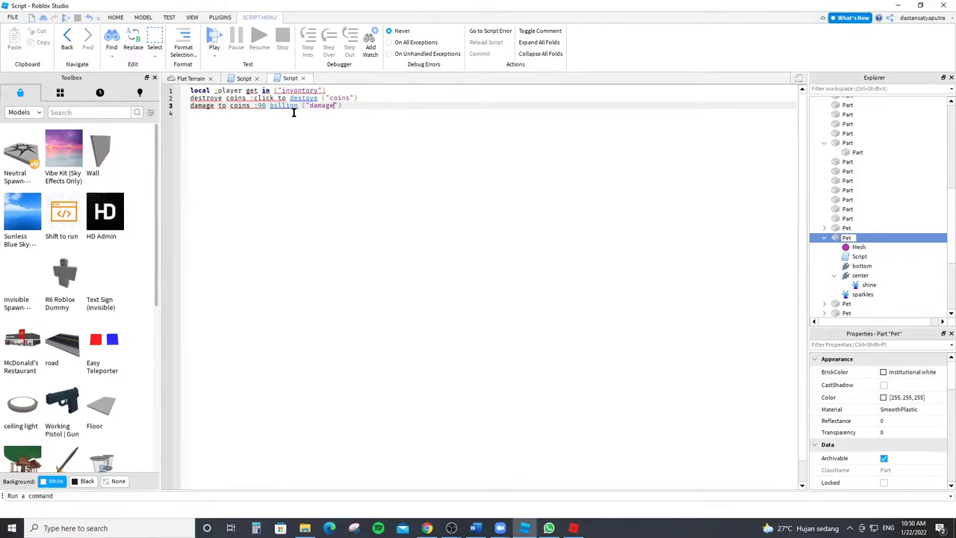
Begin line 4 of the Pet's script with 'follows :player'.
click(283, 194)
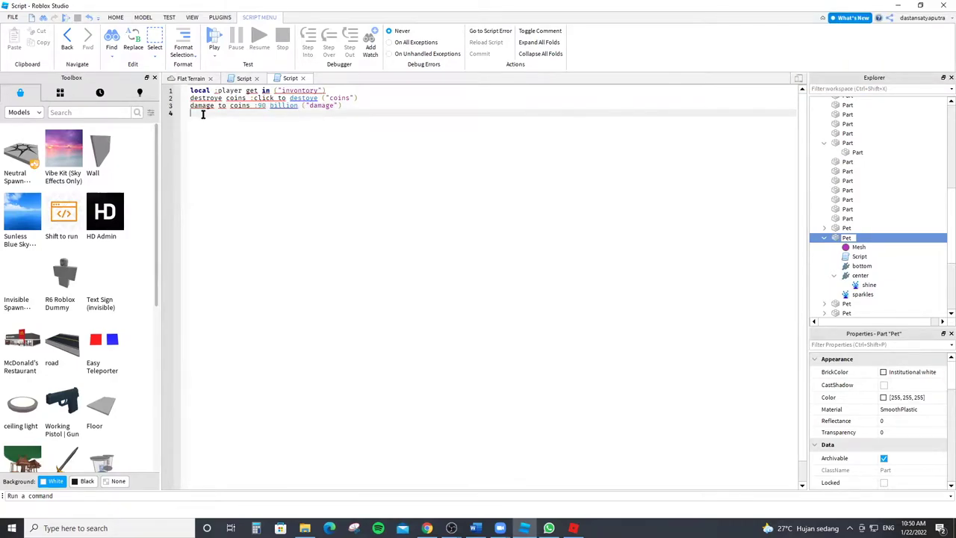
mouse_move(224, 99)
text(f)
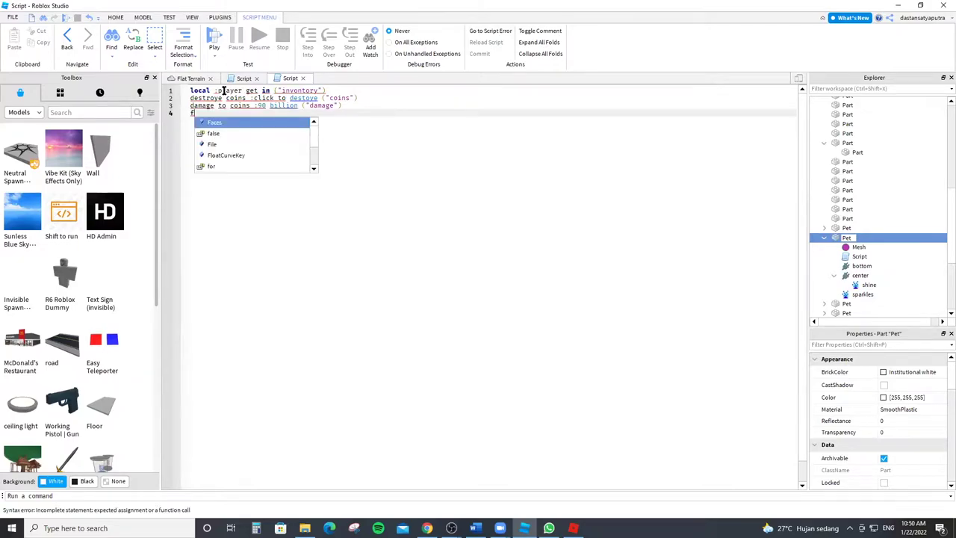
text(ollo)
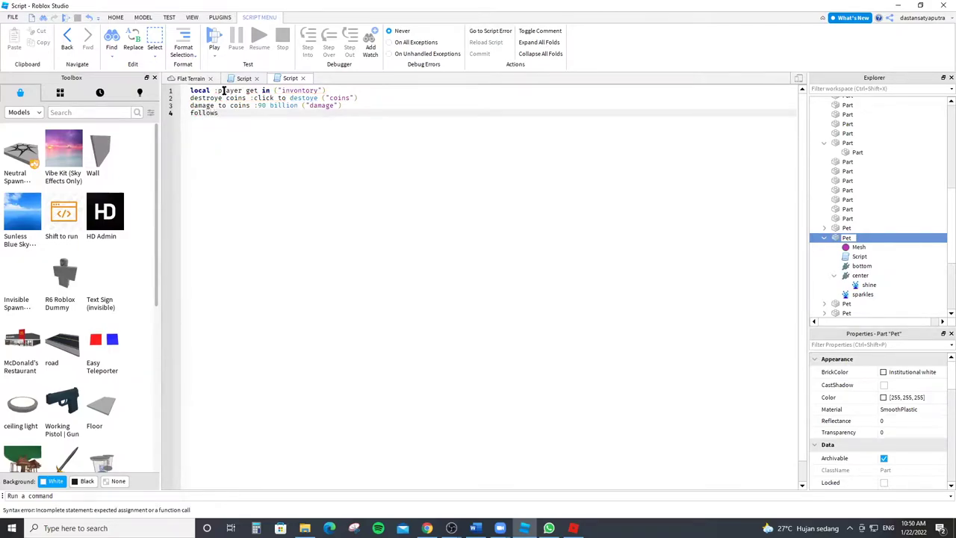
text(ws)
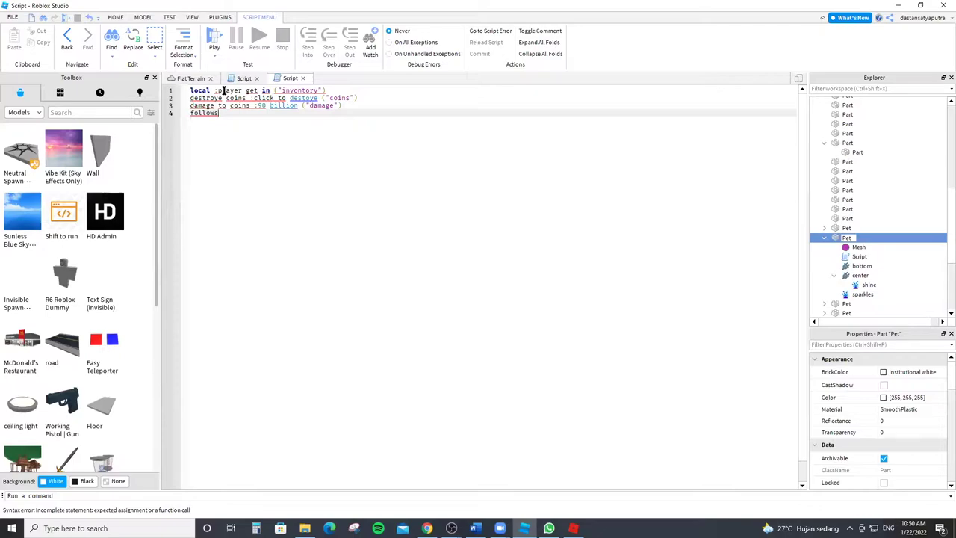
text( :player)
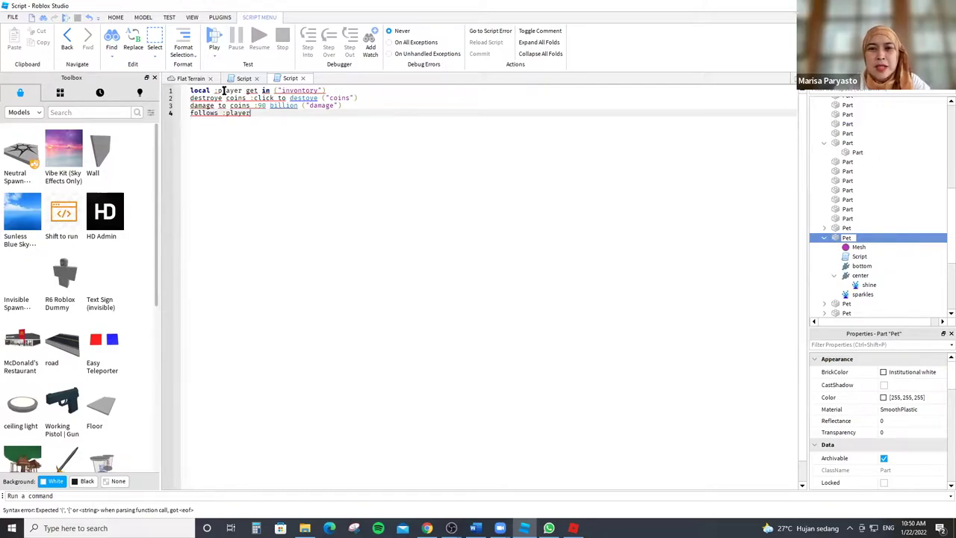
Complete line 4 with 'look back of ("player") end' after 'follows :player'.
text( l)
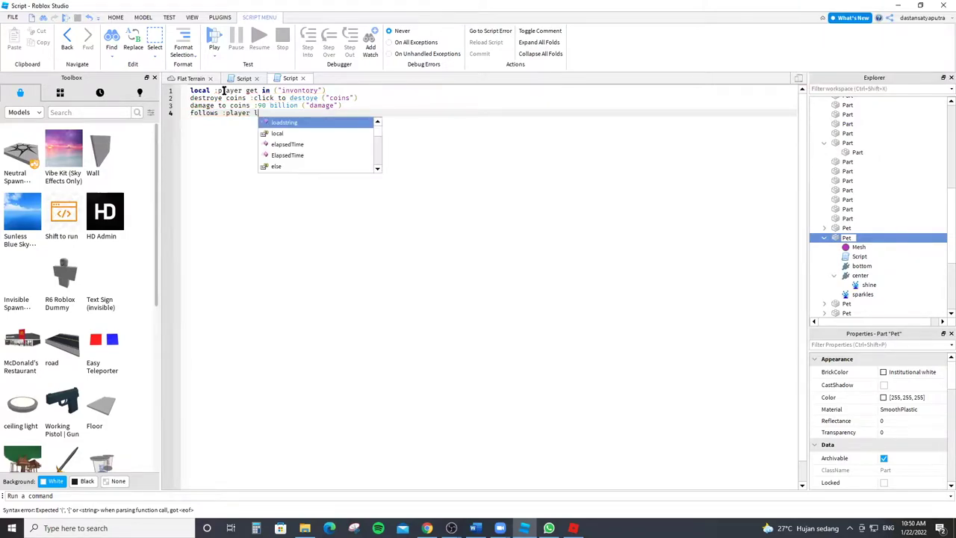
text(ook bacj)
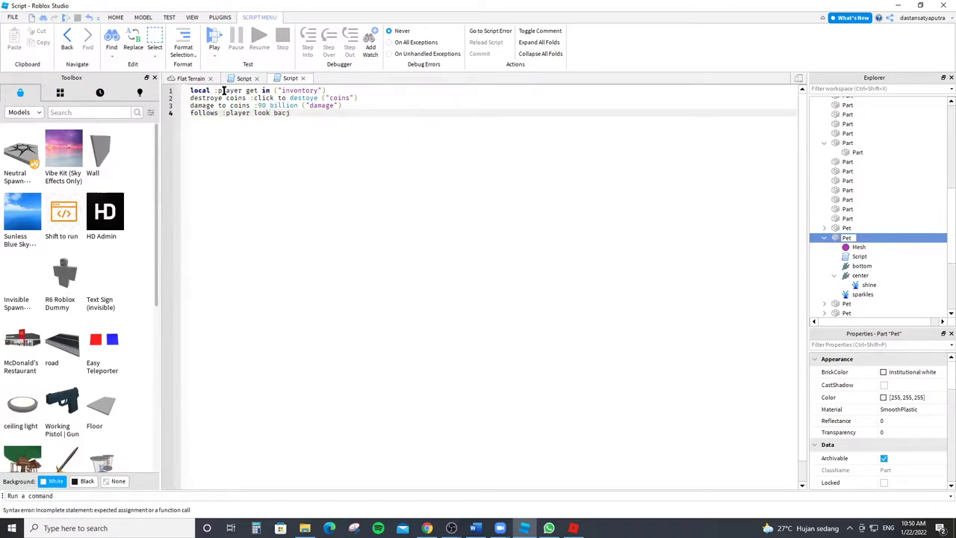
key(BackSpace)
text(k of )
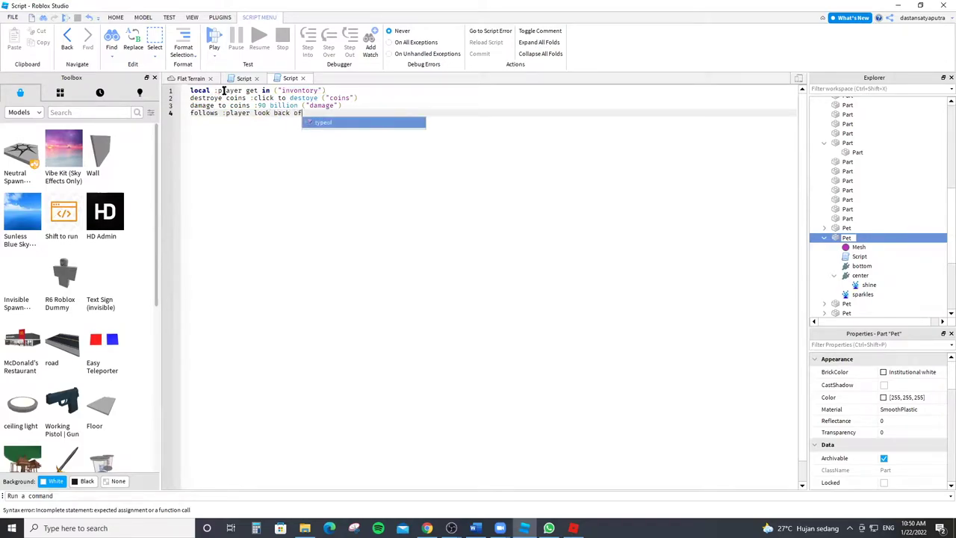
text(("p)
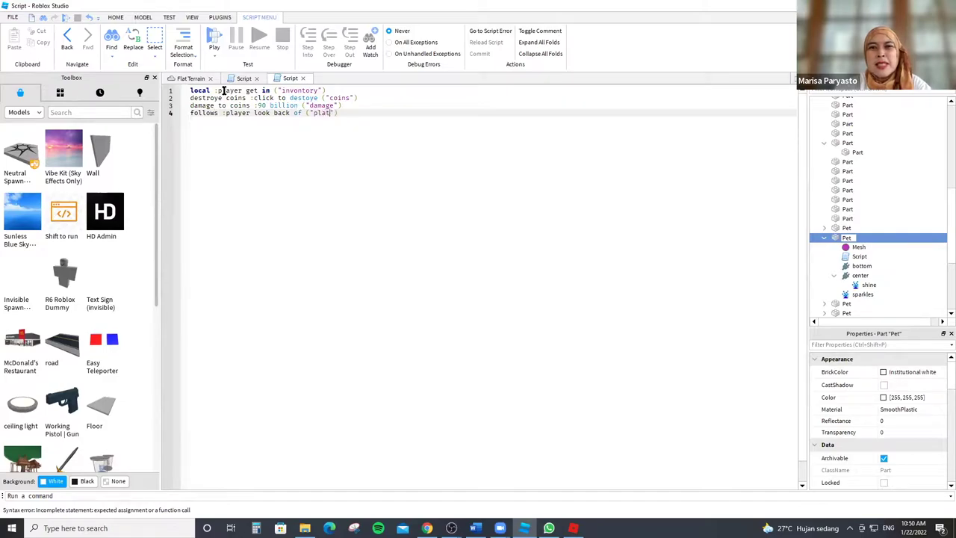
text(la)
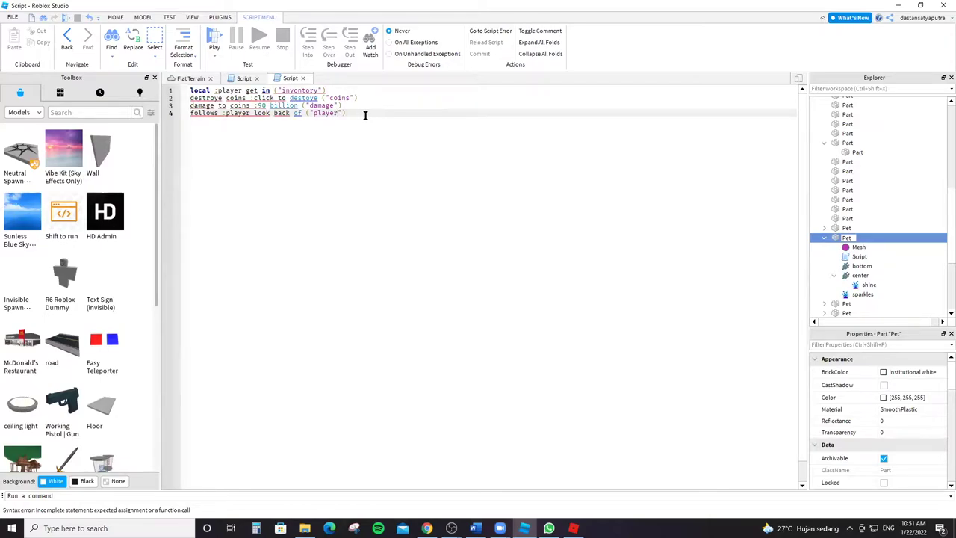
text(end)
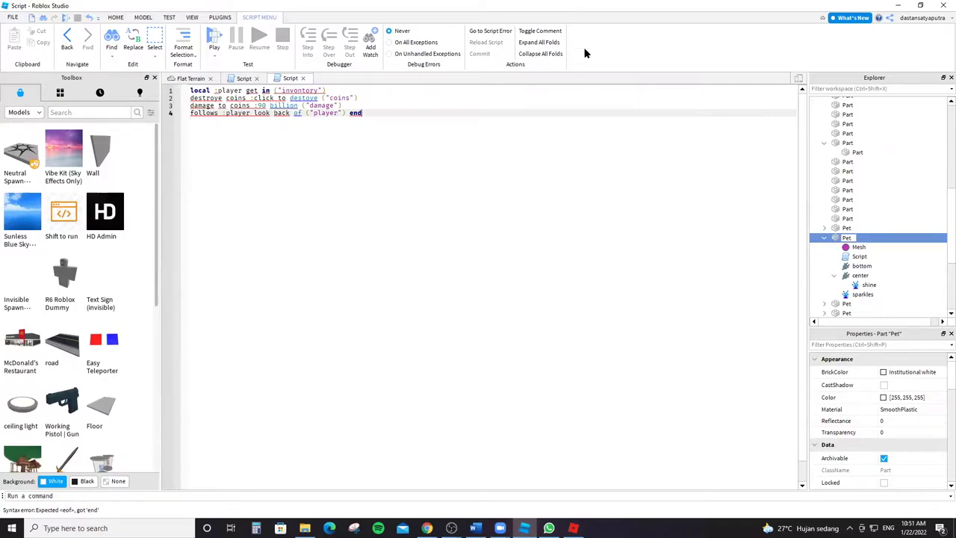
click(358, 106)
click(373, 112)
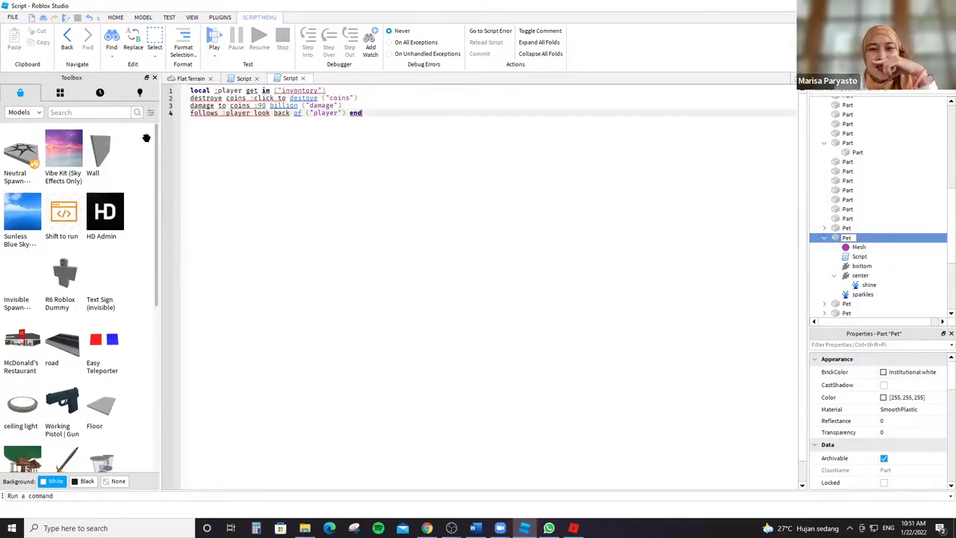
Select the small Pet beside the large glowing white pet in the Flat Terrain place and add a new script to it.
click(192, 78)
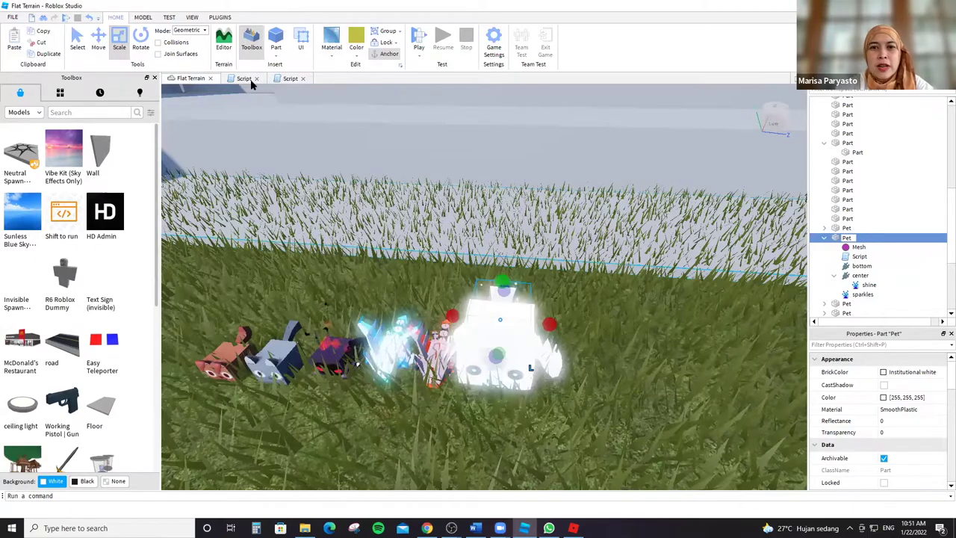
click(245, 80)
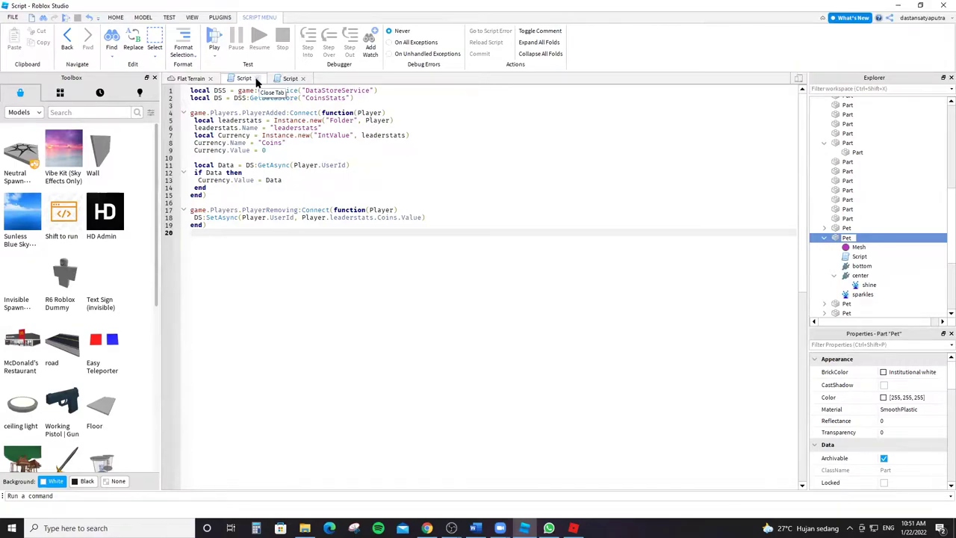
click(190, 79)
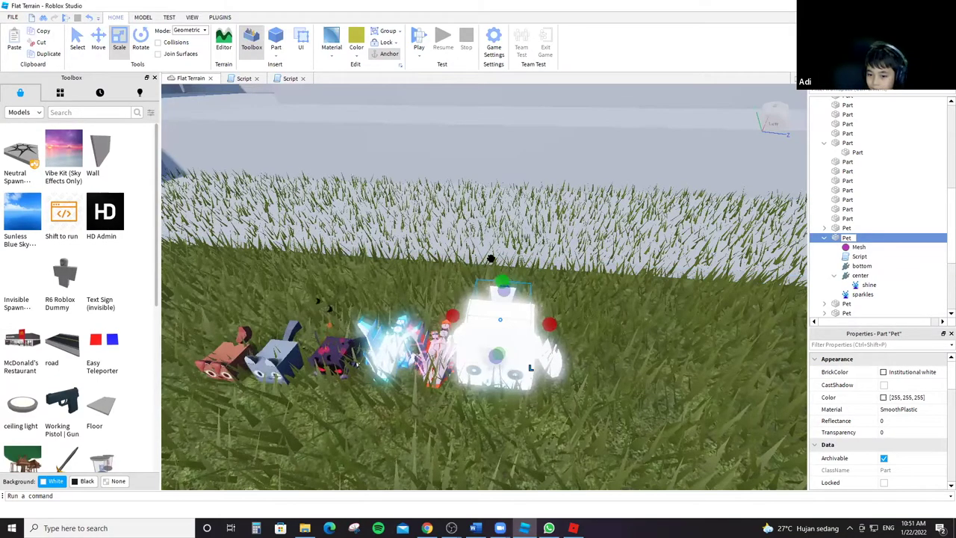
right_drag(477, 299, 456, 314)
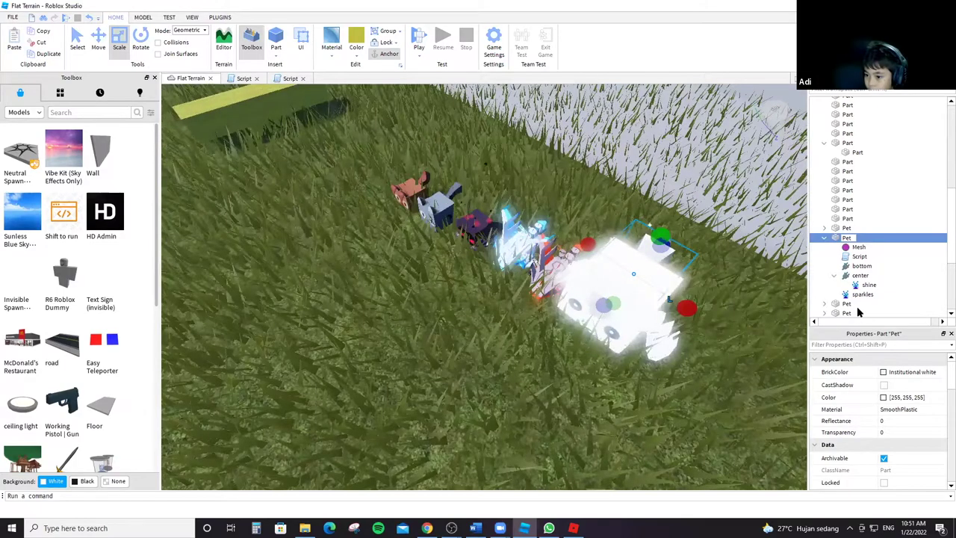
click(851, 312)
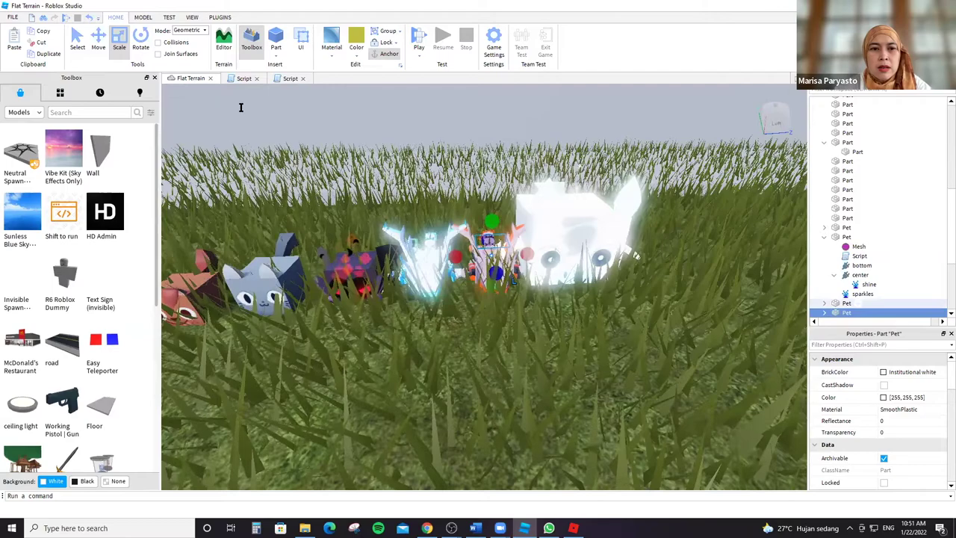
Select the four lines of the first Pet's script for reference and delete the default print("Hello world!") line from the new script.
click(286, 79)
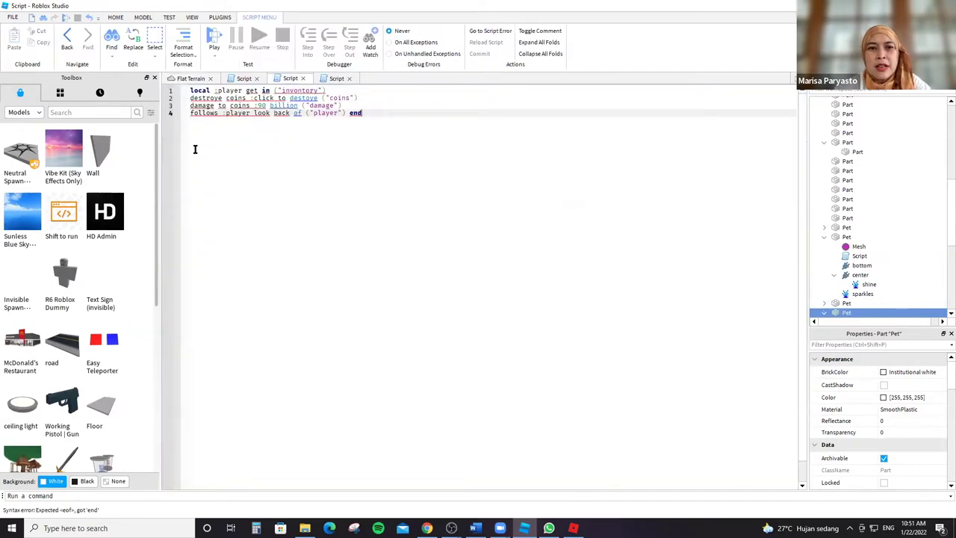
drag(189, 91, 363, 113)
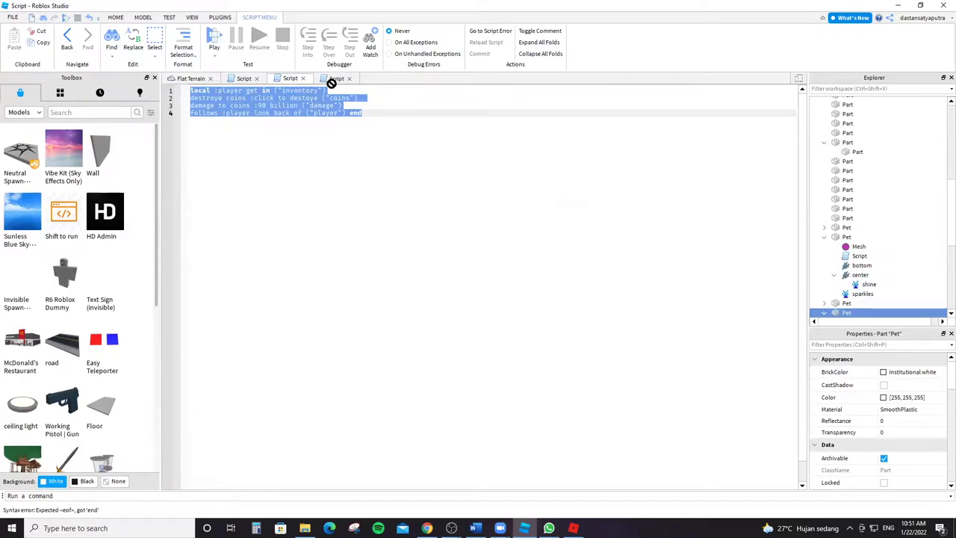
click(243, 78)
click(333, 79)
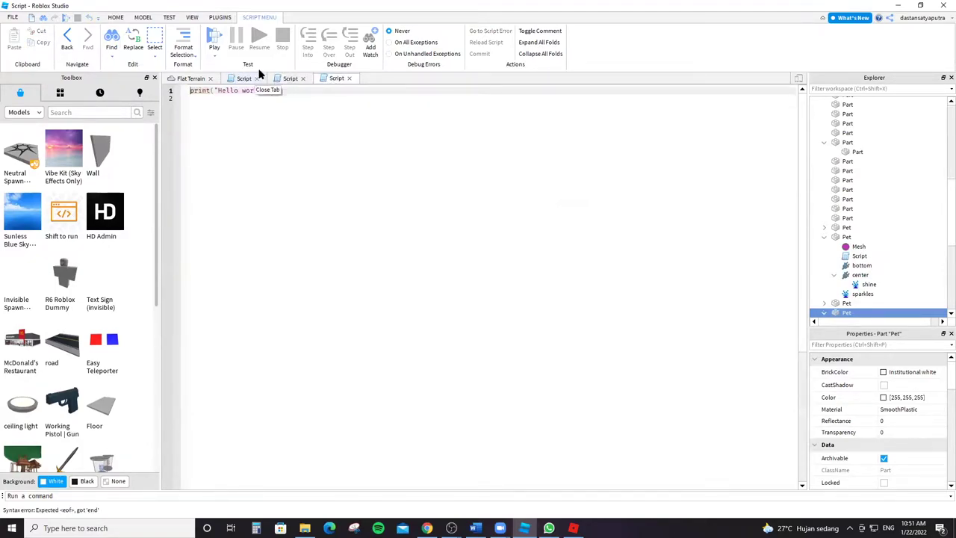
drag(276, 89, 177, 89)
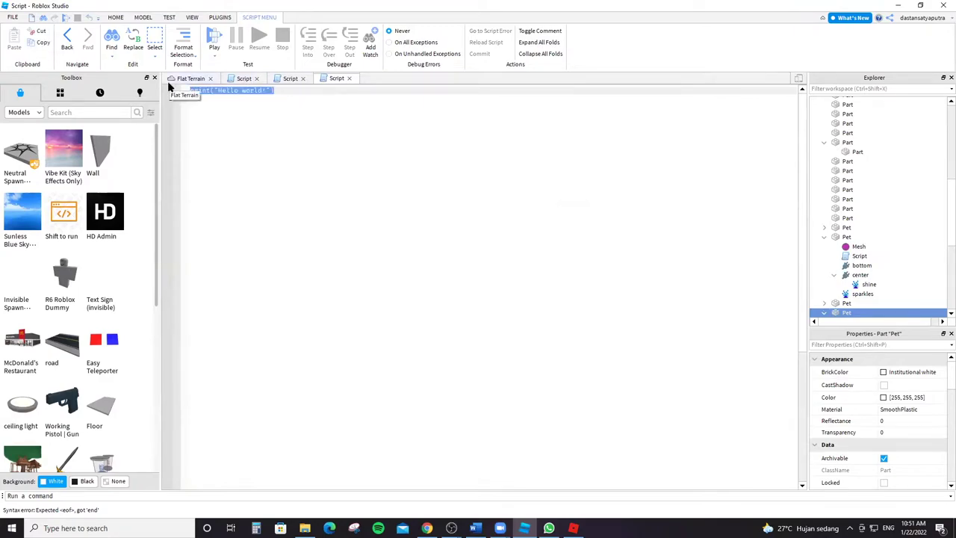
key(BackSpace)
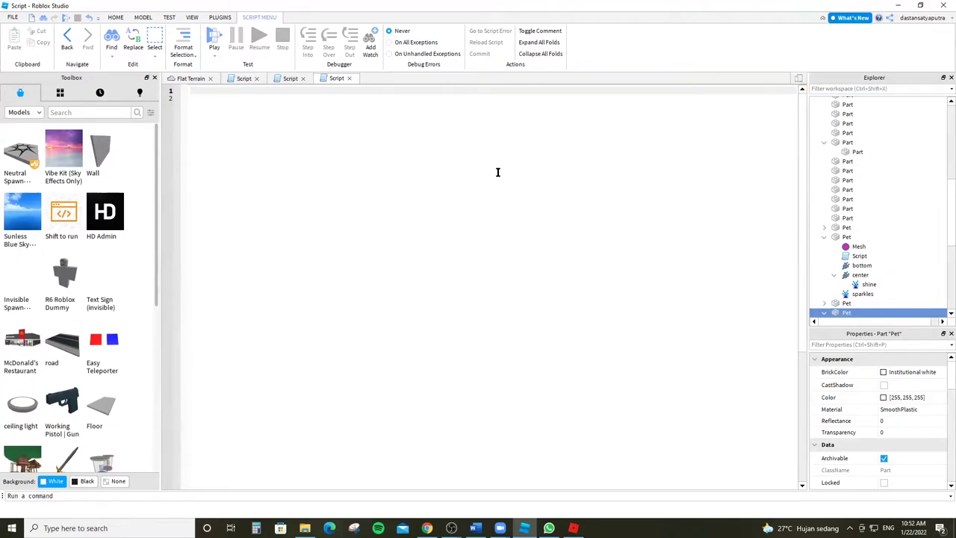
Check the first Pet's finished script and begin line 1 of the new script with 'local player'.
click(282, 78)
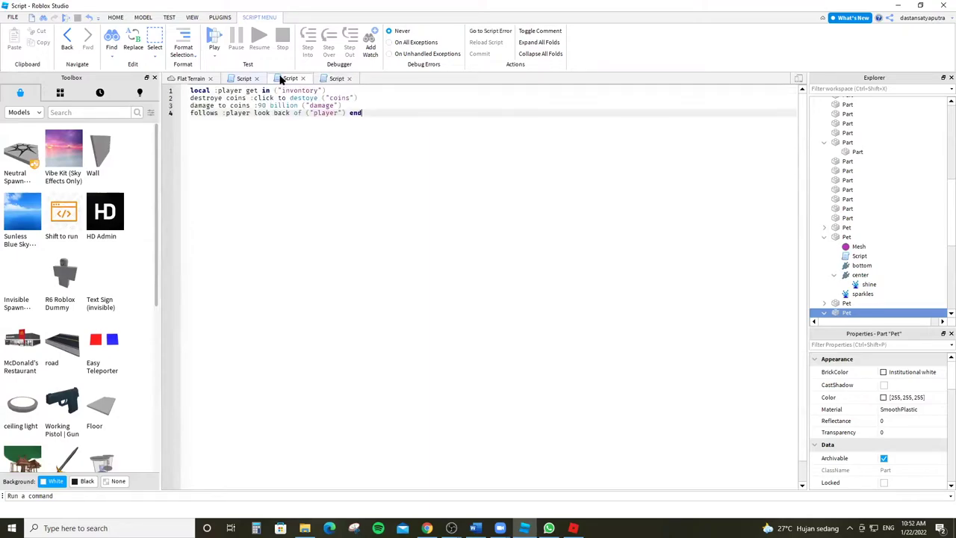
click(333, 79)
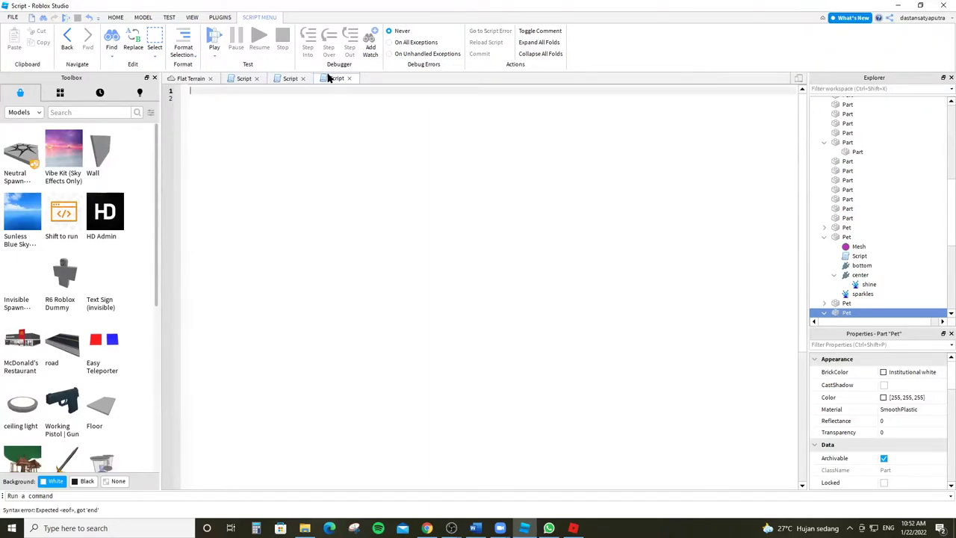
text(local)
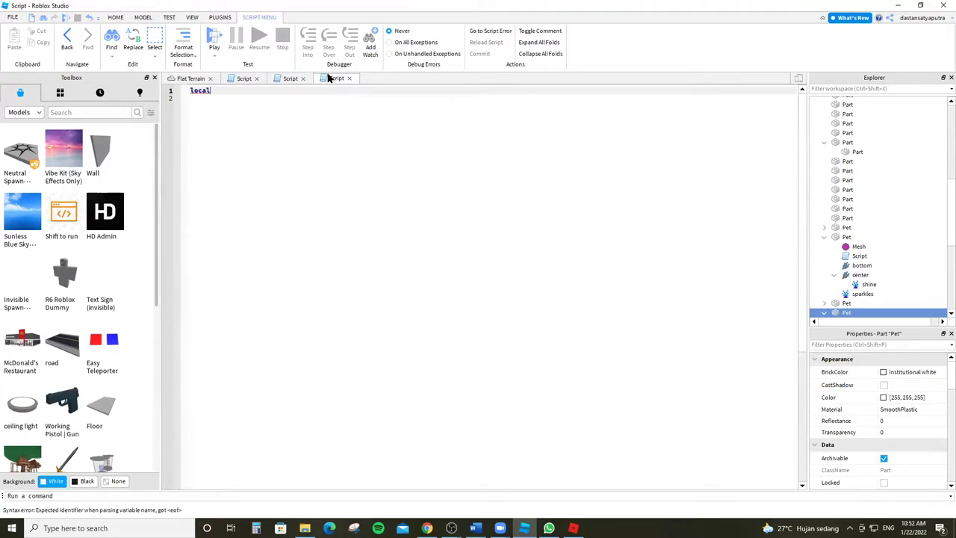
text( playr)
key(BackSpace)
key(BackSpace)
key(BackSpace)
key(BackSpace)
key(BackSpace)
key(BackSpace)
key(BackSpace)
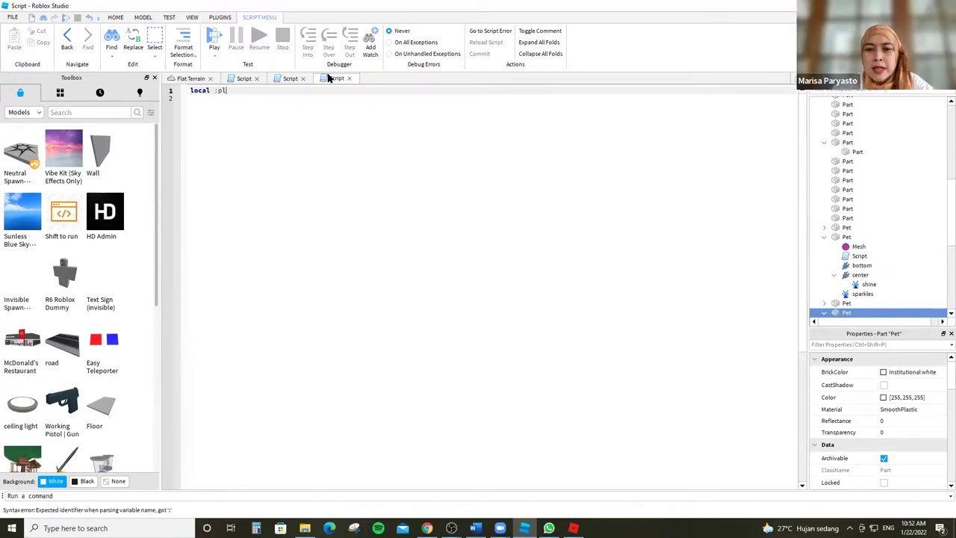
text(player)
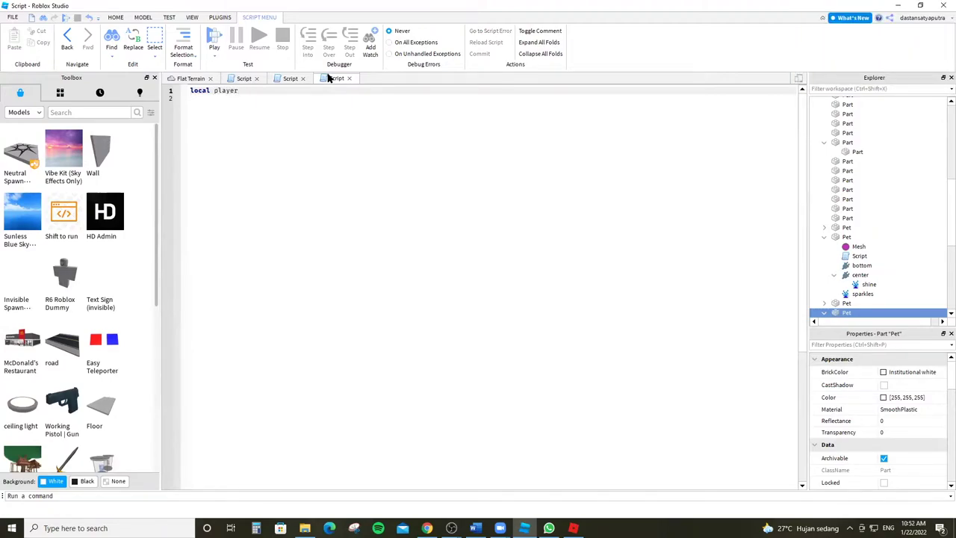
Complete line 1 of the new script with 'follows ("player")'.
text( follows)
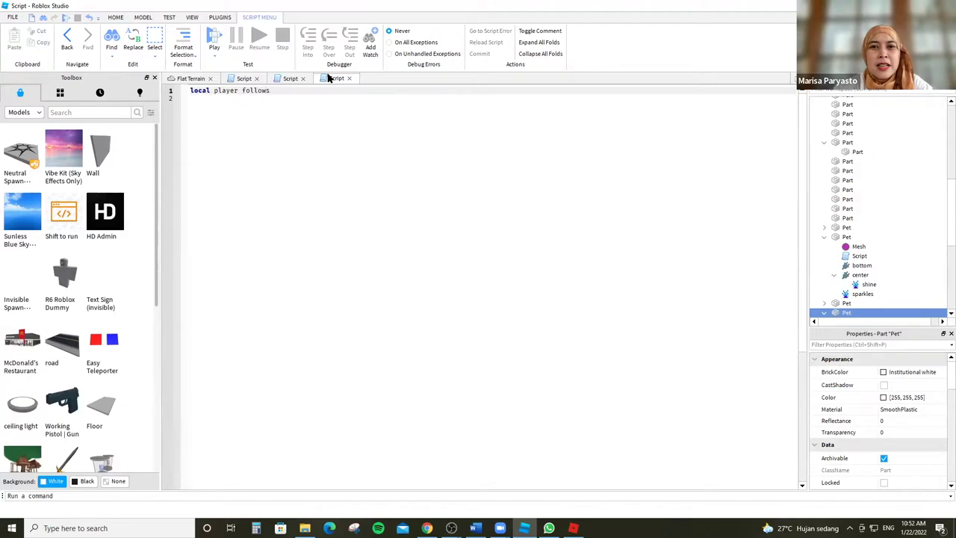
text( ()
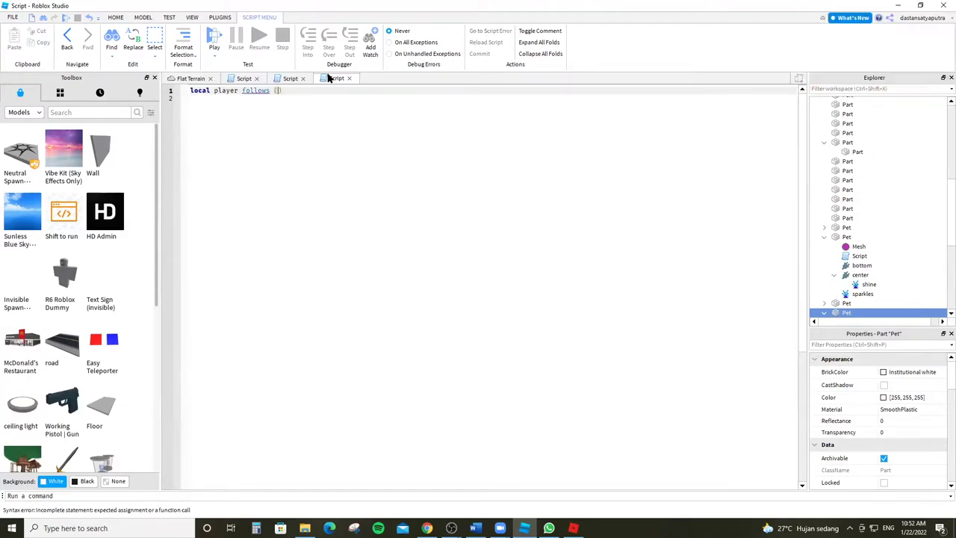
text("p)
text(late)
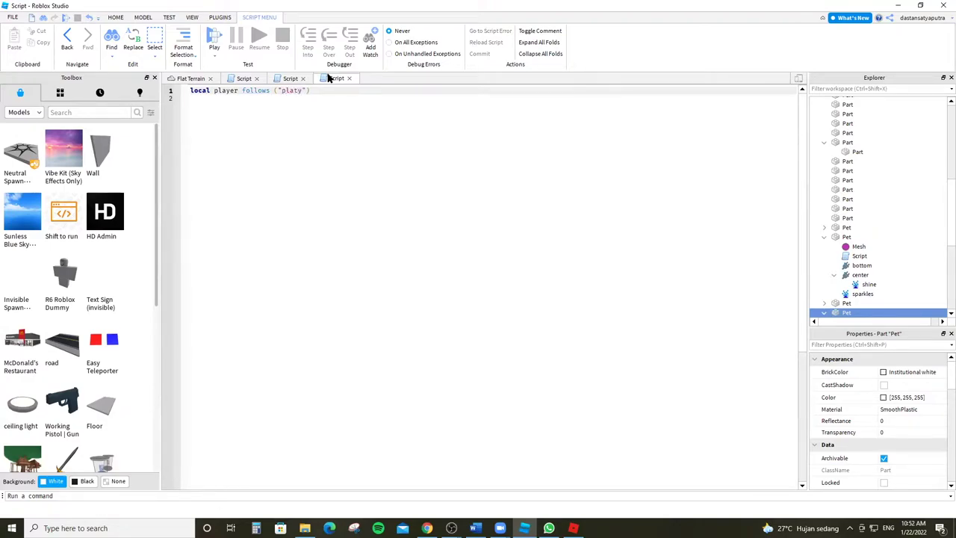
text(er)
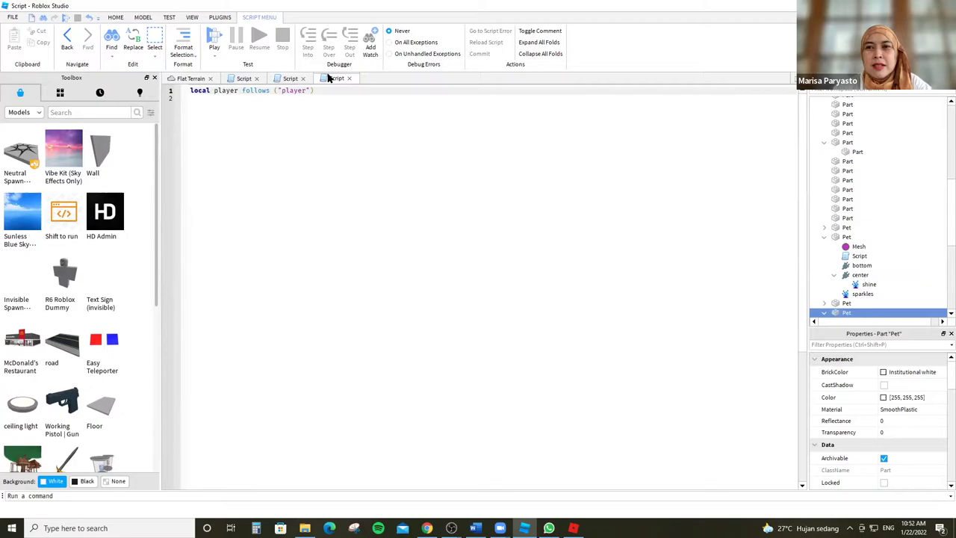
Write 'click to :destroye ("coins")' as line 2 of the new script.
click(191, 102)
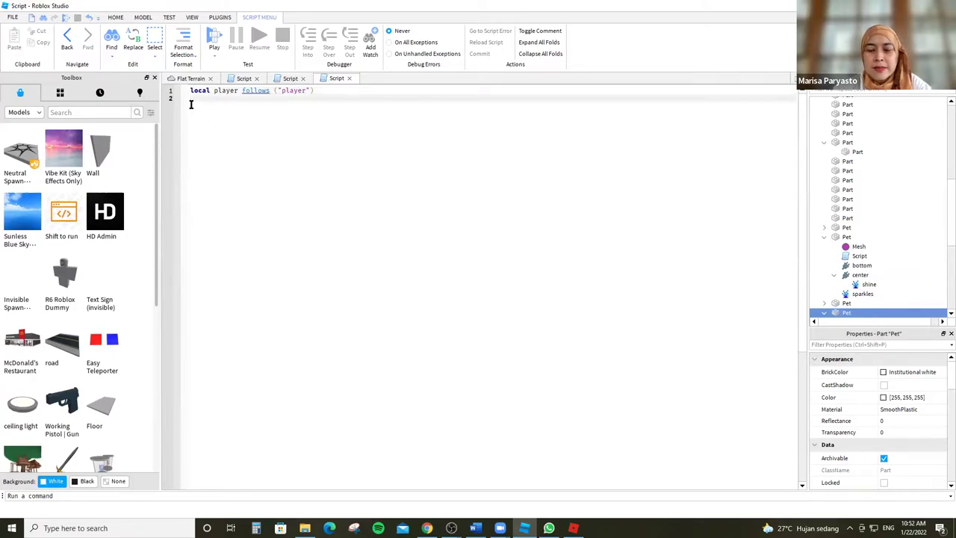
text(click)
key(BackSpace)
text(to )
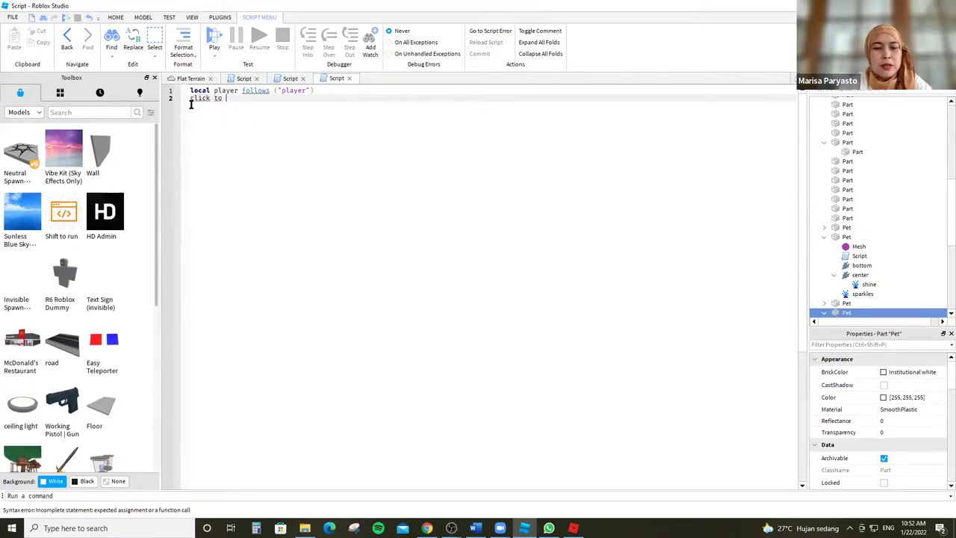
text(:destroye)
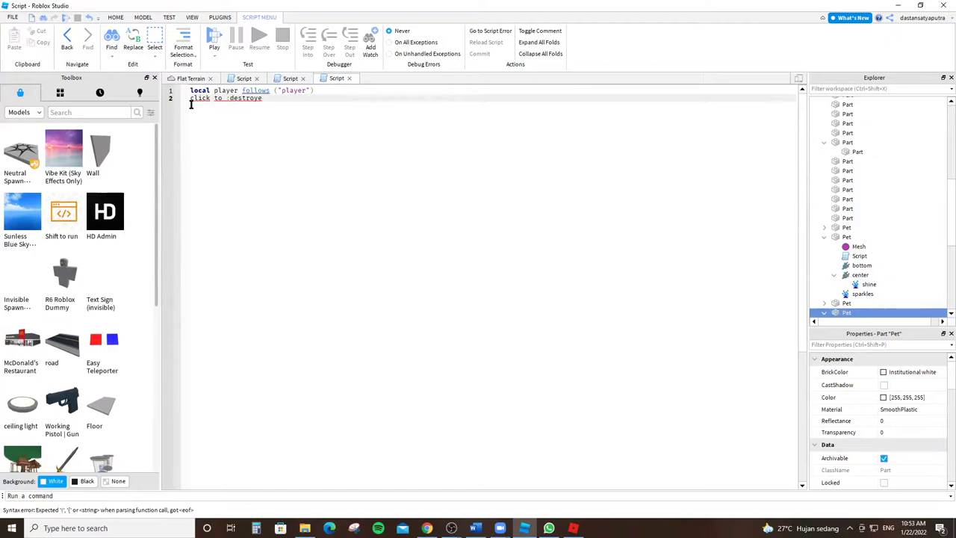
text( ("coins)
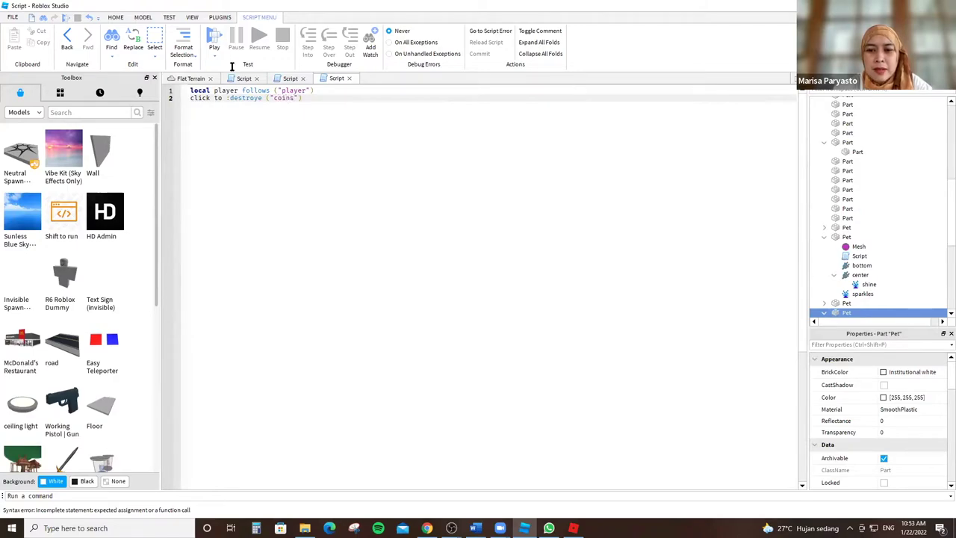
key(Return)
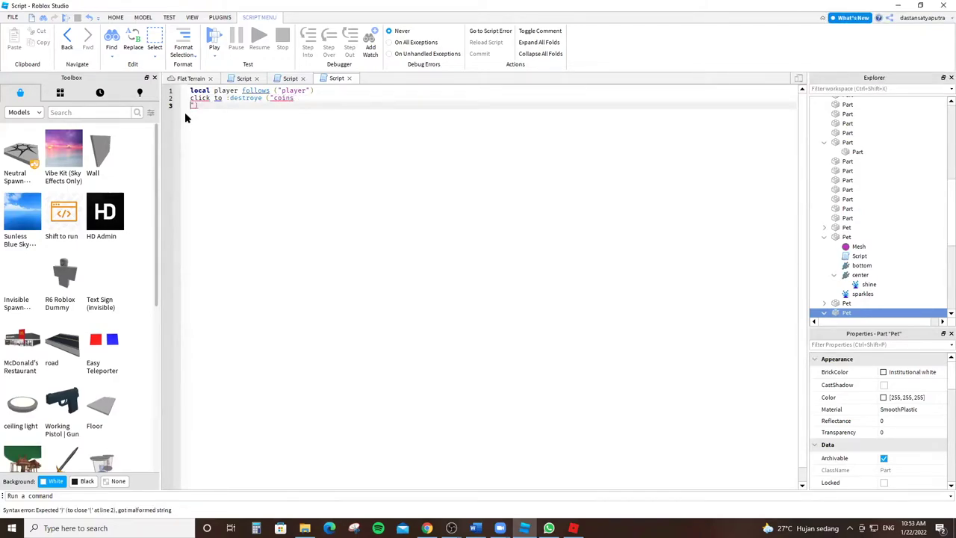
key(BackSpace)
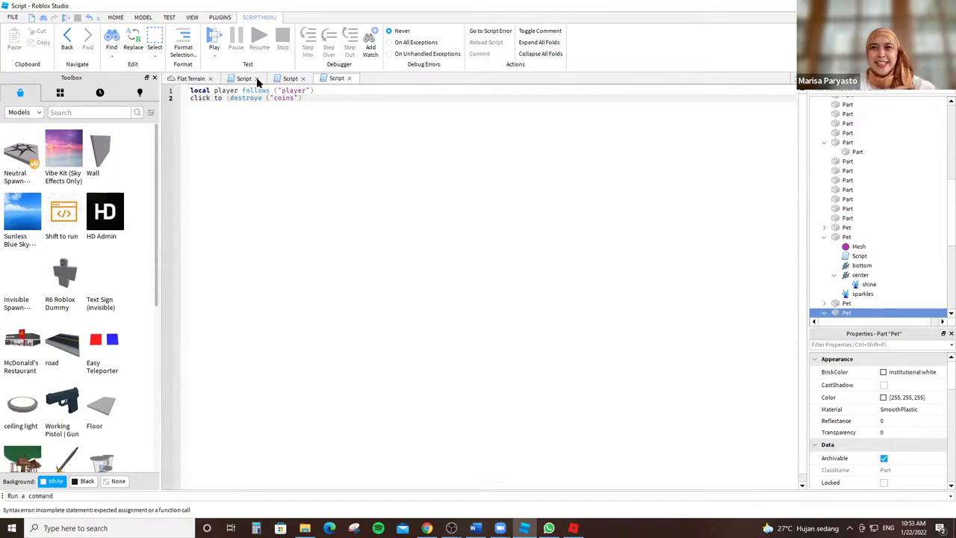
key(Return)
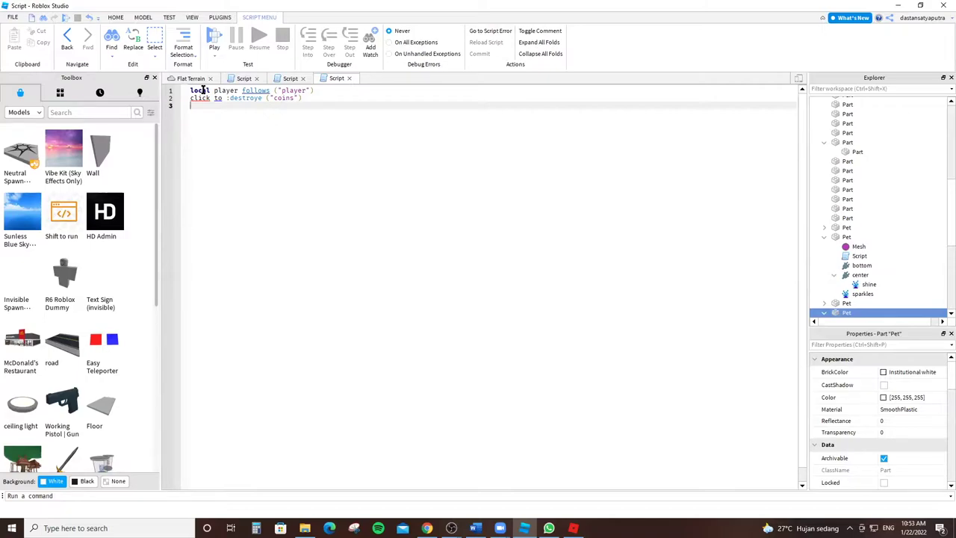
text(eeeeee)
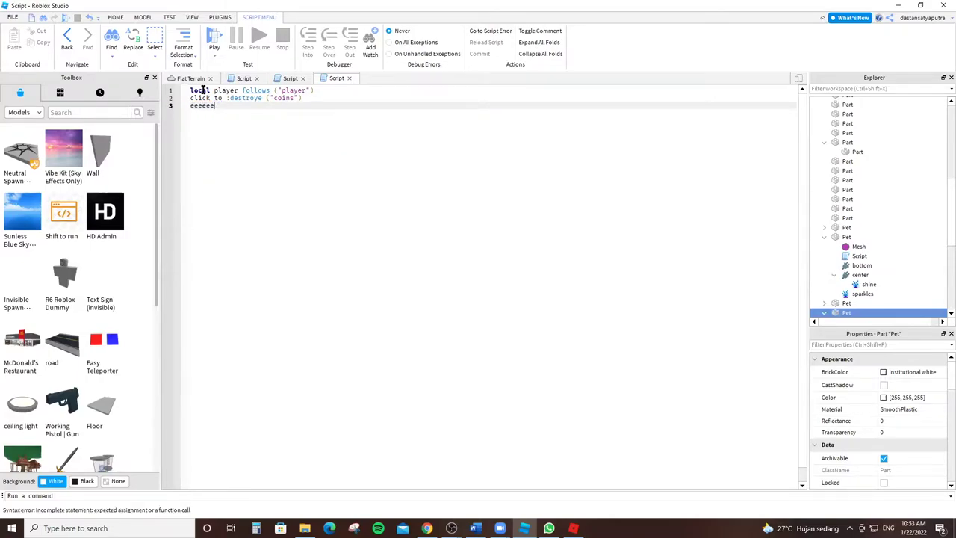
key(BackSpace)
key(BackSpace)
key(BackSpace)
key(BackSpace)
key(BackSpace)
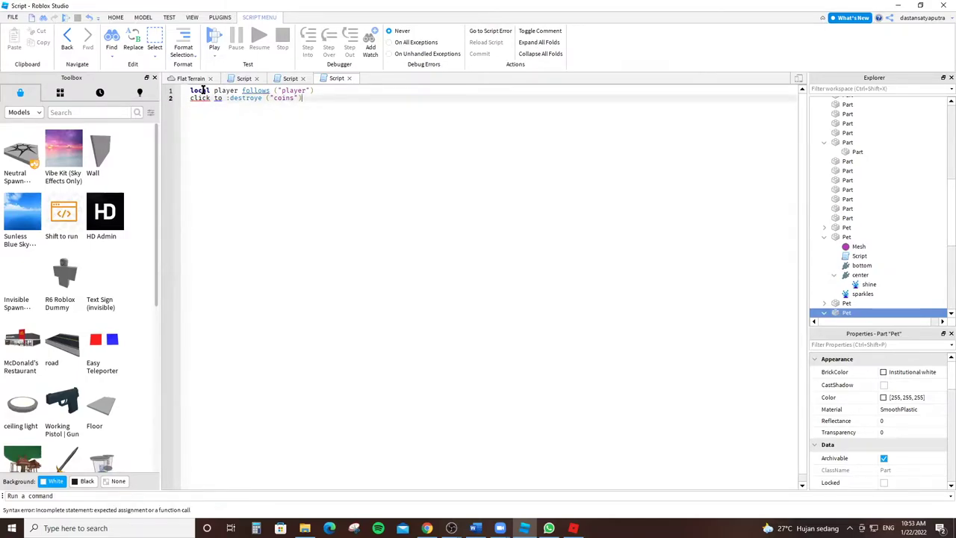
Begin line 3 of the new script with 'player gets'.
key(Return)
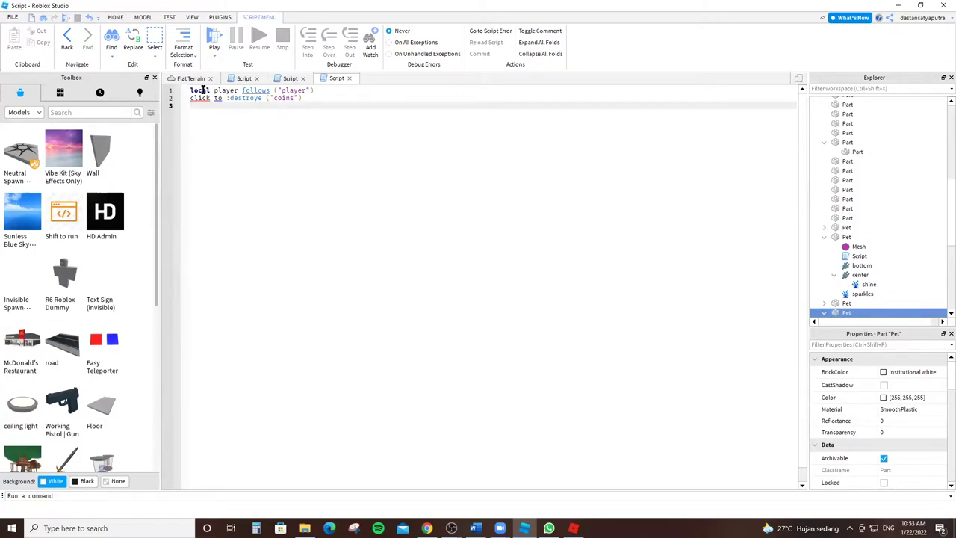
text(pet)
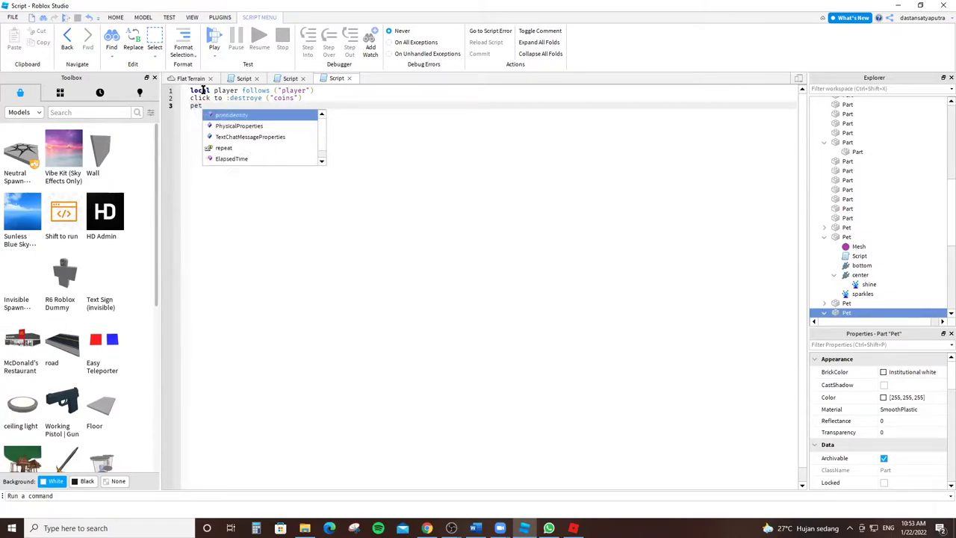
key(BackSpace)
key(BackSpace)
key(BackSpace)
key(BackSpace)
text(player gets )
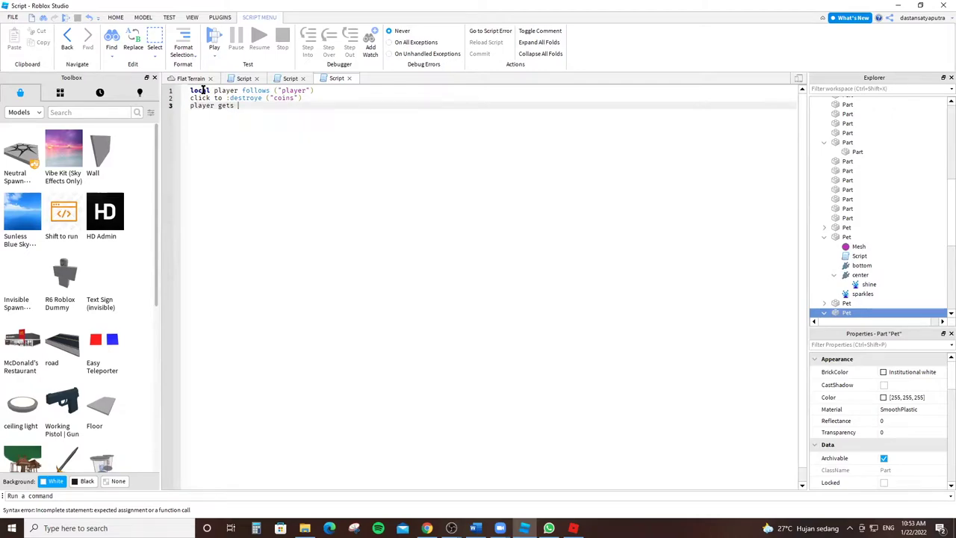
Complete line 3 with 'pet in ("invontory")', checking the word against the first Pet's script.
text(pet in(:)
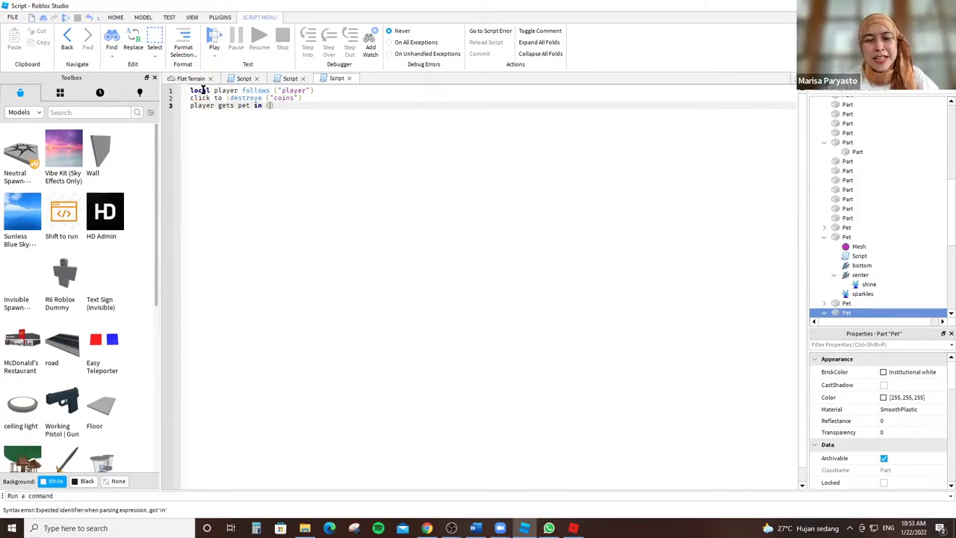
text(1)
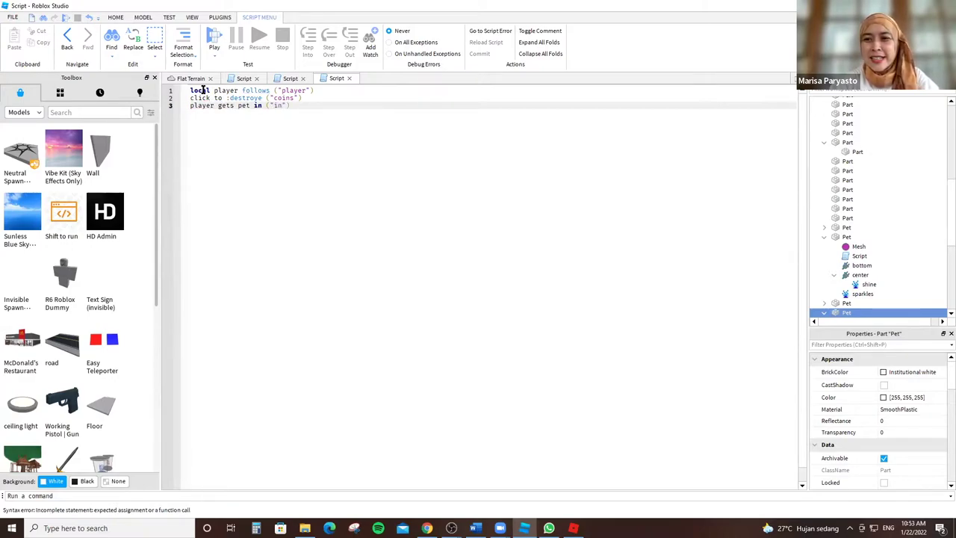
text(nvon)
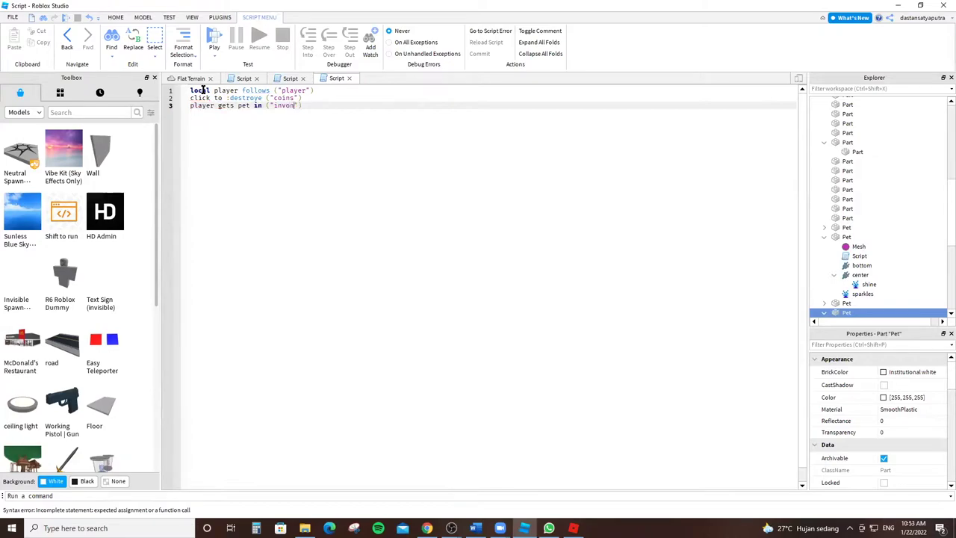
text(tory)
key(BackSpace)
key(BackSpace)
key(BackSpace)
key(BackSpace)
key(BackSpace)
key(BackSpace)
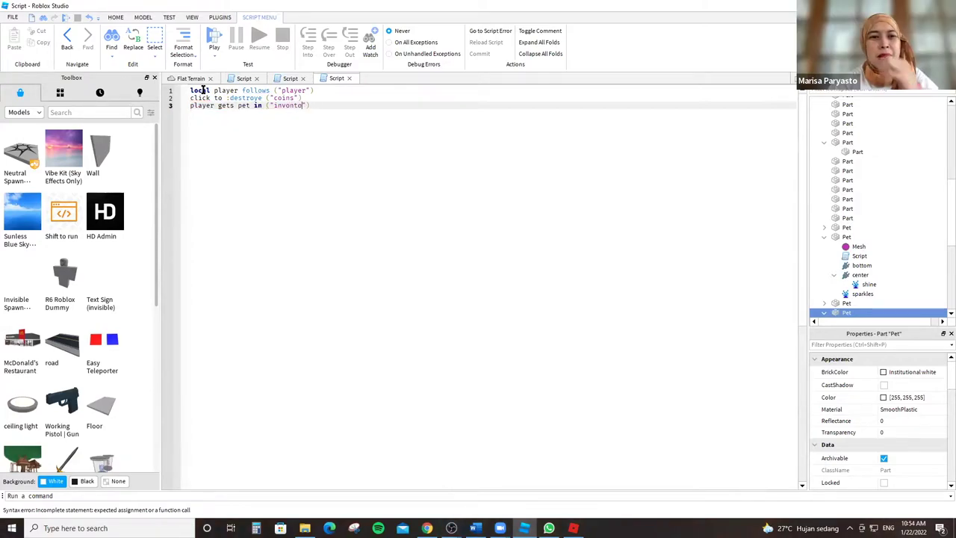
click(290, 78)
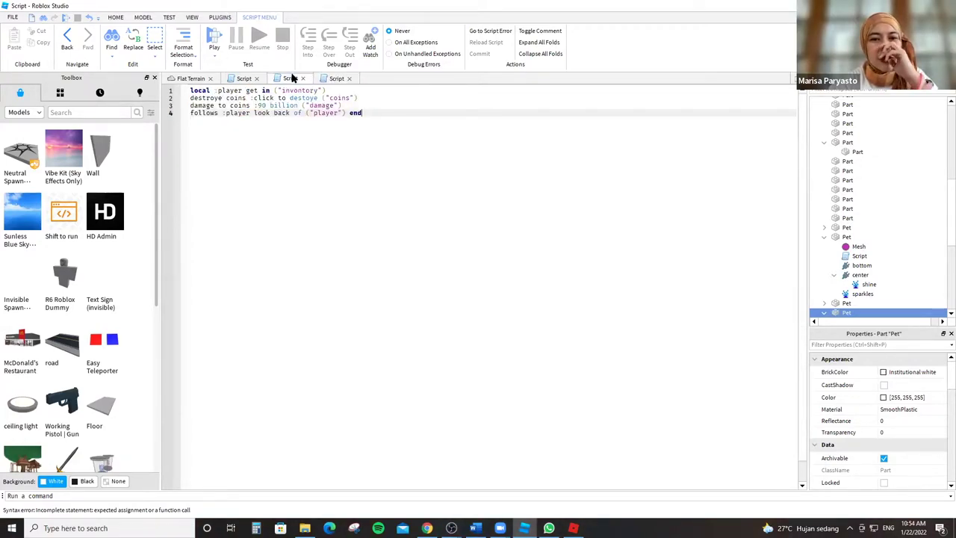
click(336, 78)
text(entory"))
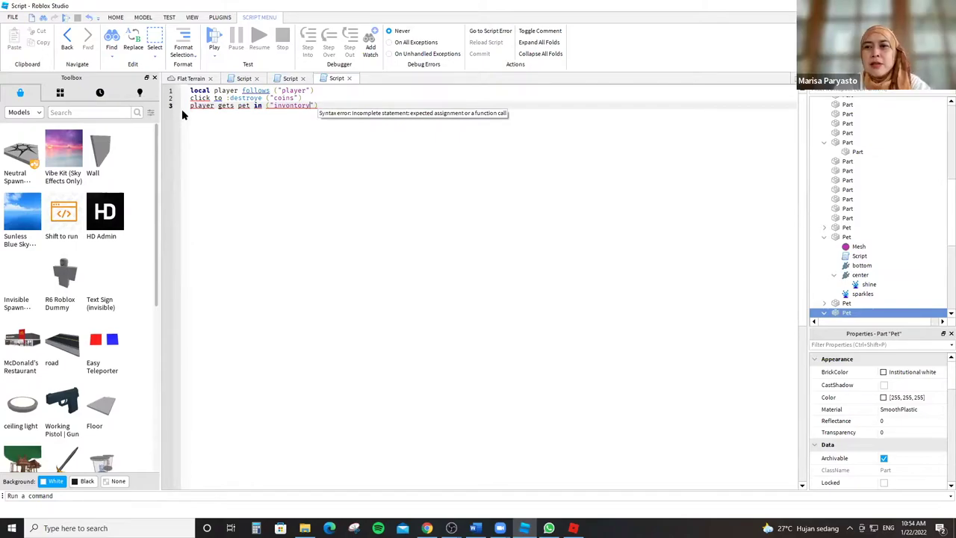
Check the first Pet's script and write 'follows player on the ("back") end' as line 4 of the new script.
key(Return)
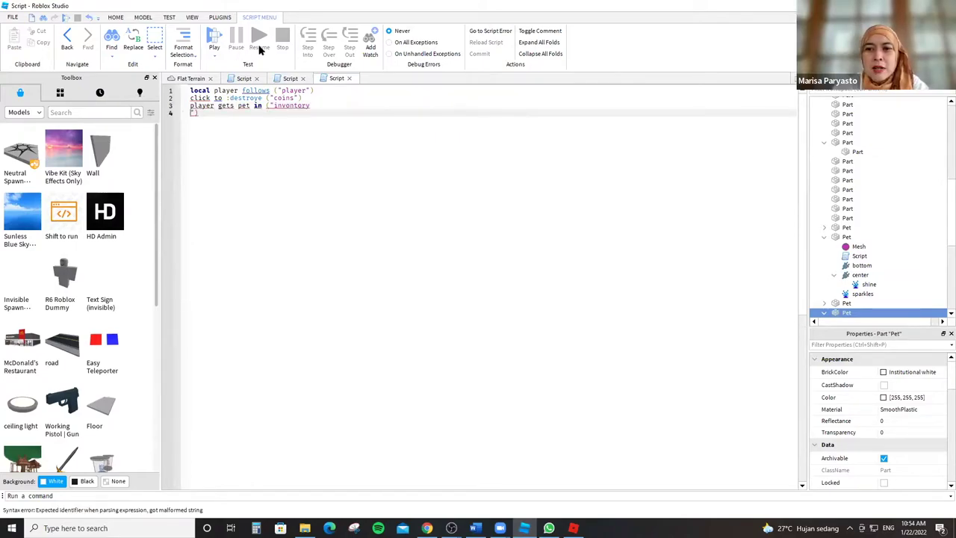
click(281, 78)
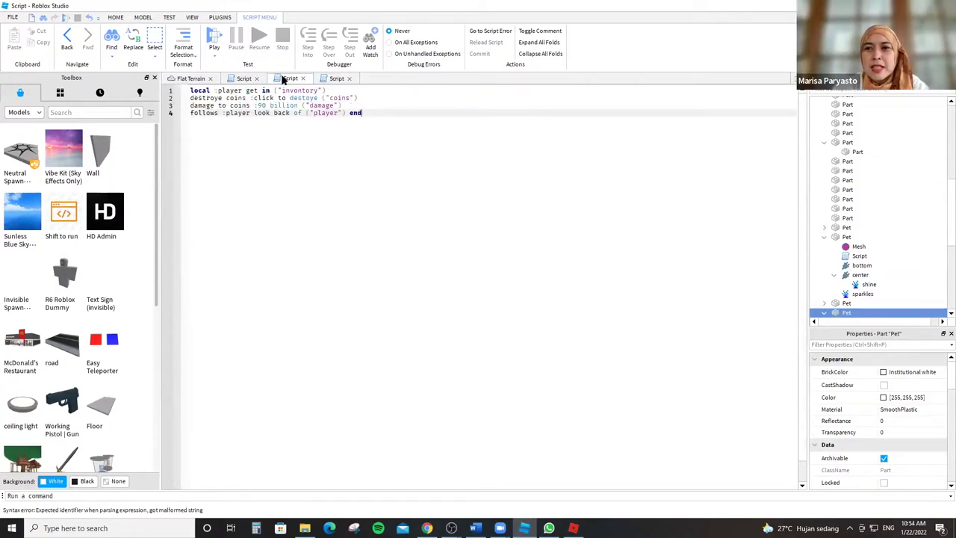
click(337, 78)
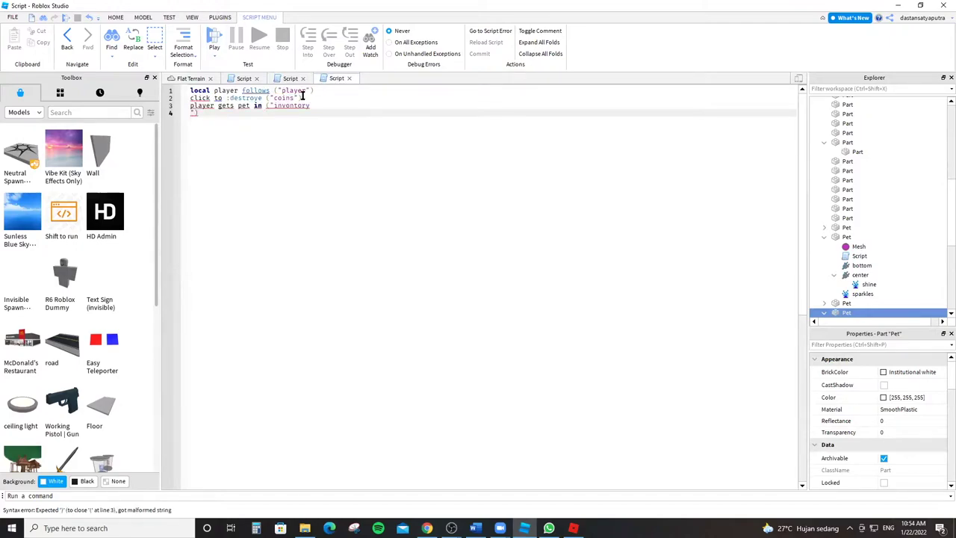
key(BackSpace)
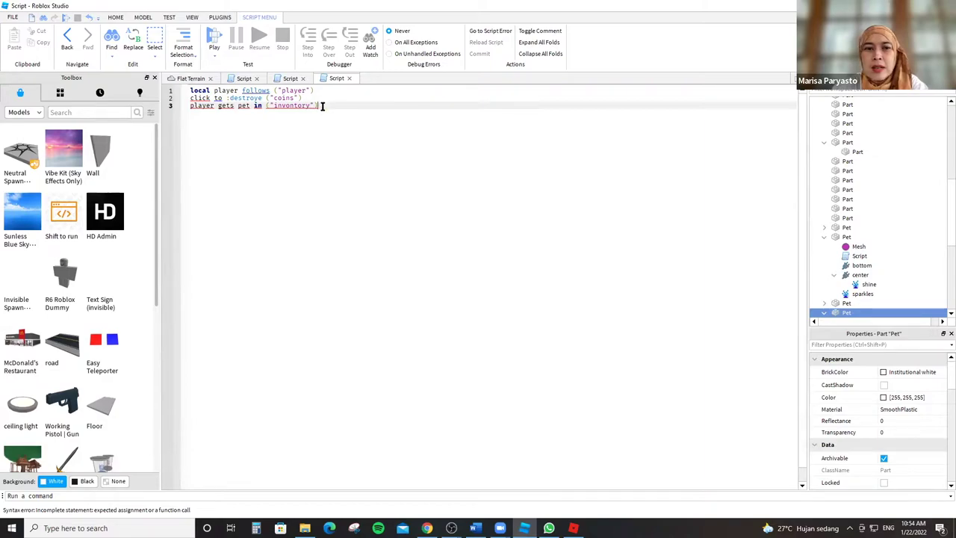
key(Return)
text(follow)
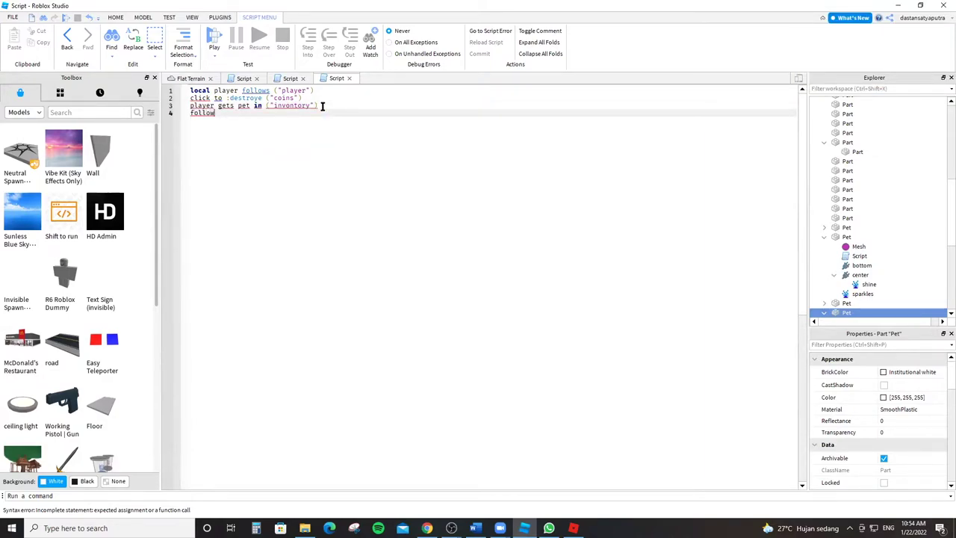
text(s p)
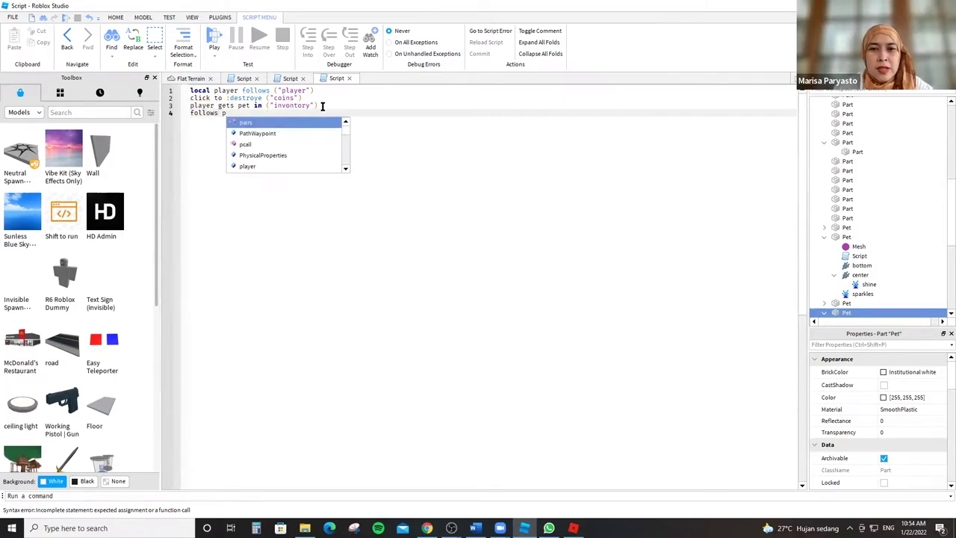
text(layer on the )
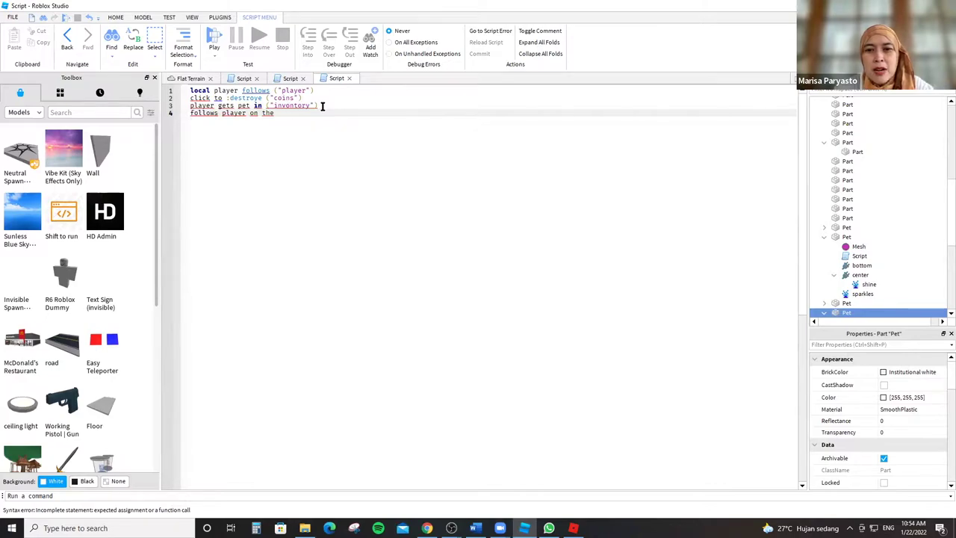
text(("back)
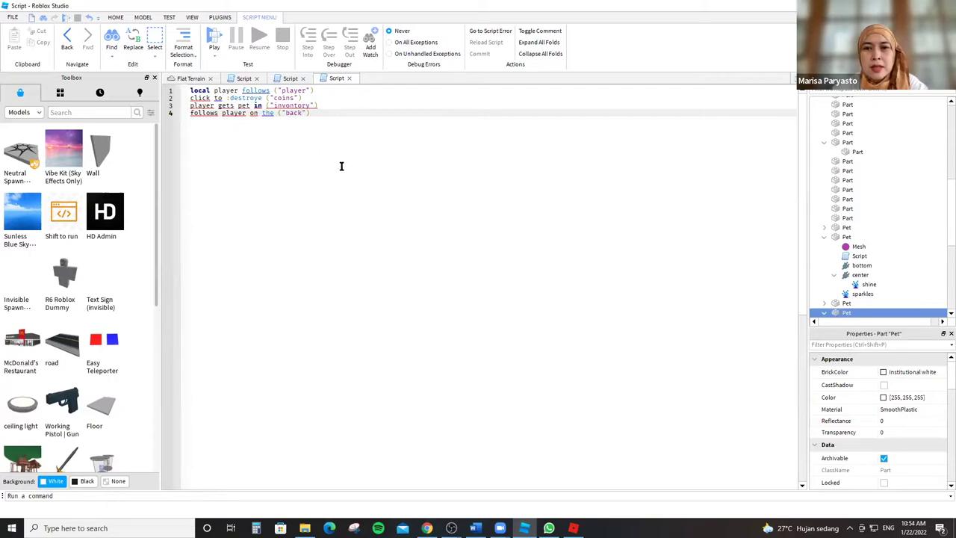
text(end)
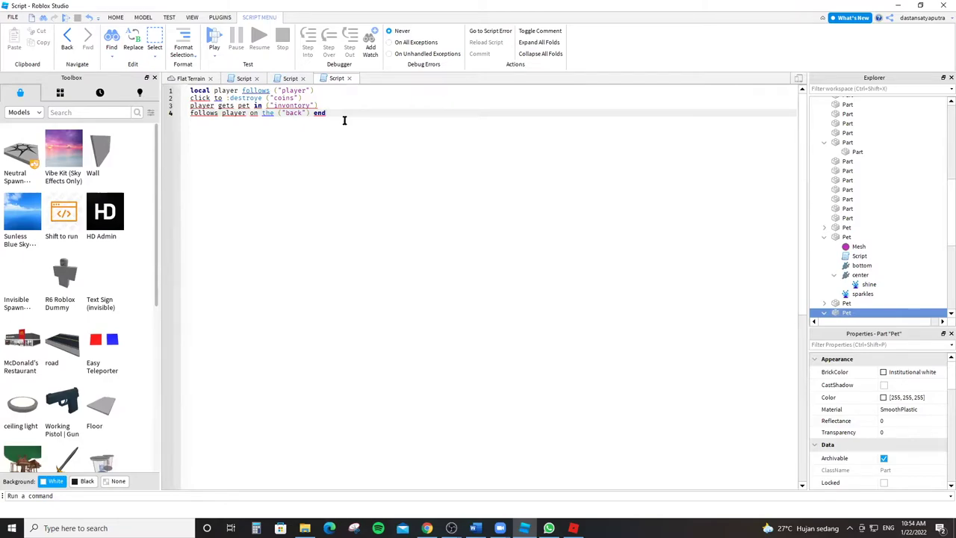
Compare the second Pet's finished script with the first Pet's script and the coins data store script.
click(291, 77)
click(335, 78)
click(292, 78)
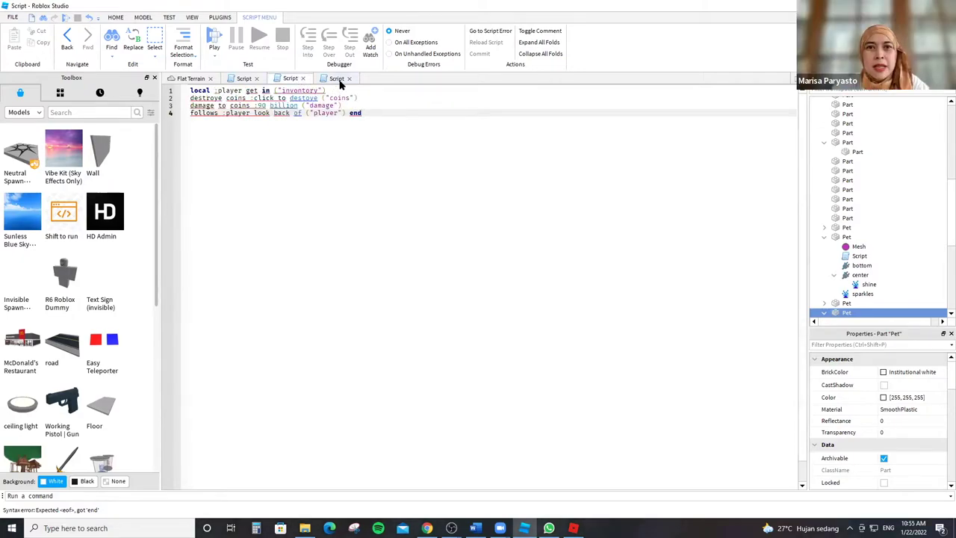
click(340, 79)
click(281, 79)
click(243, 78)
click(291, 79)
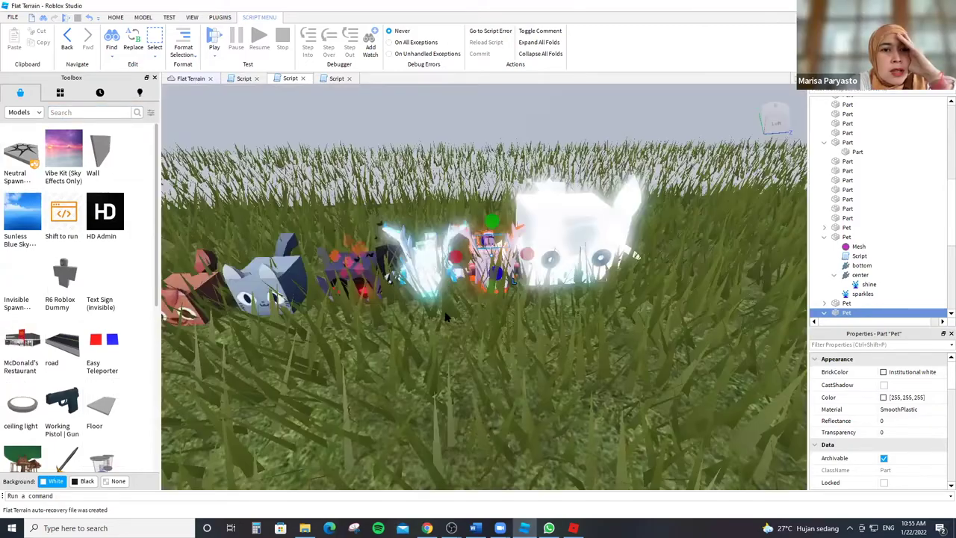
Return to the terrain scene, insert a new Script into the adjacent Pet and delete its default print("Hello world!") line.
click(191, 79)
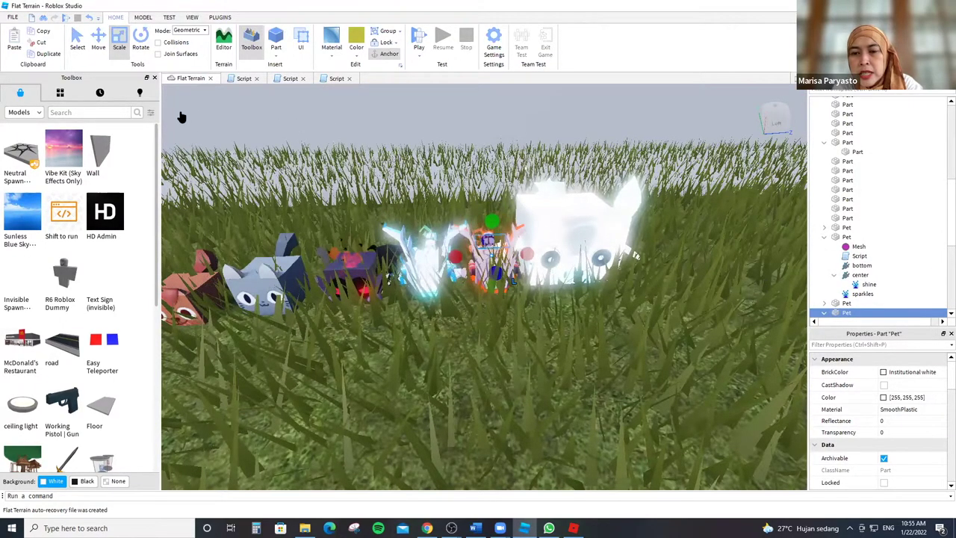
key(ctrl+i)
key(Return)
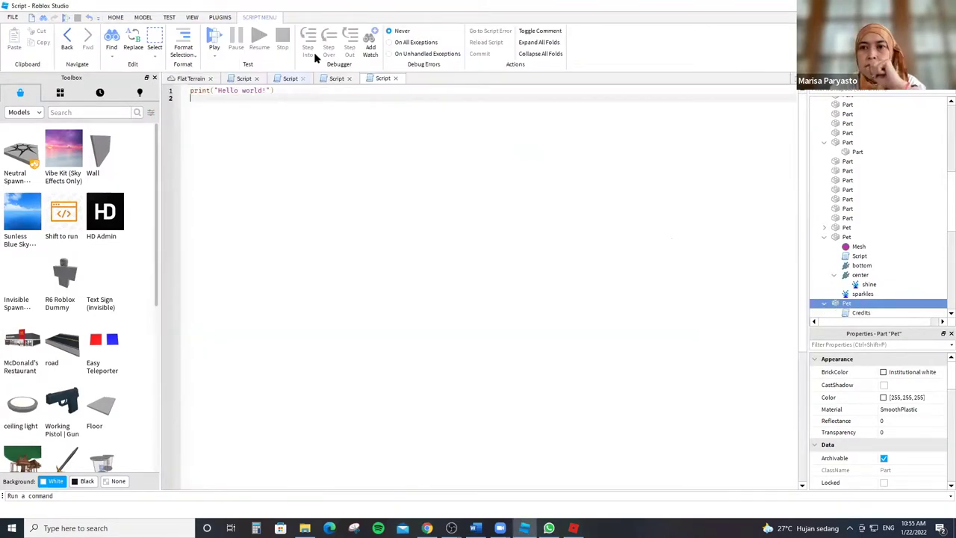
key(ctrl+a)
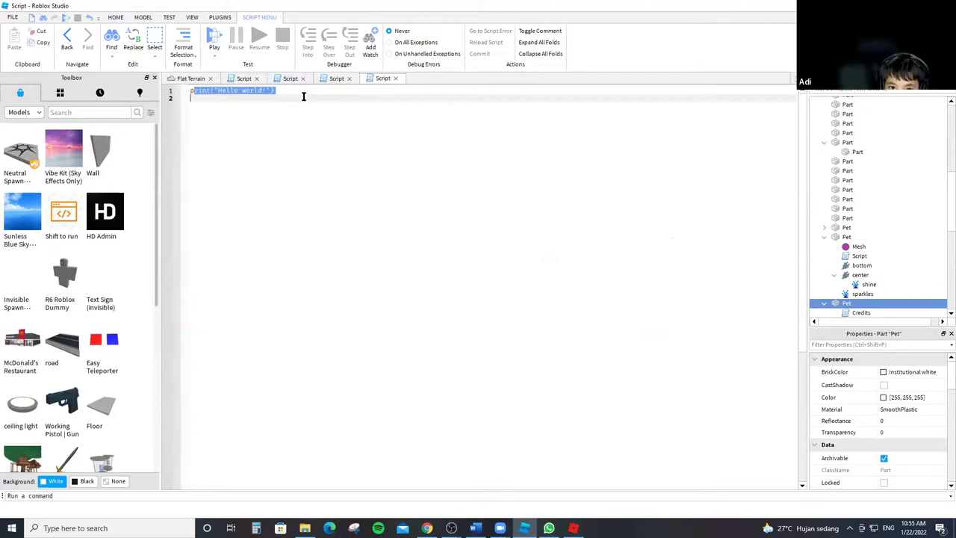
text(p)
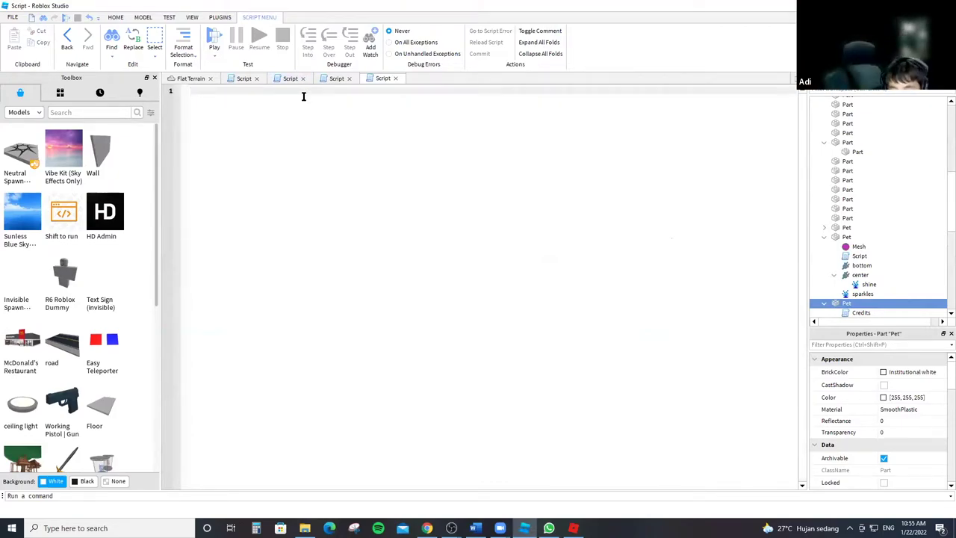
Begin line 1 of the third Pet's script with 'local'.
text(local)
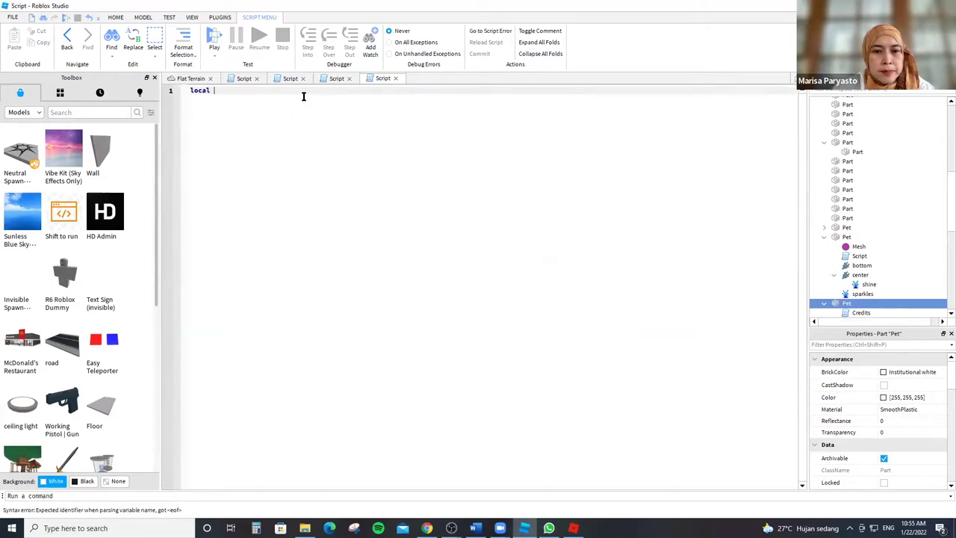
text( from playe)
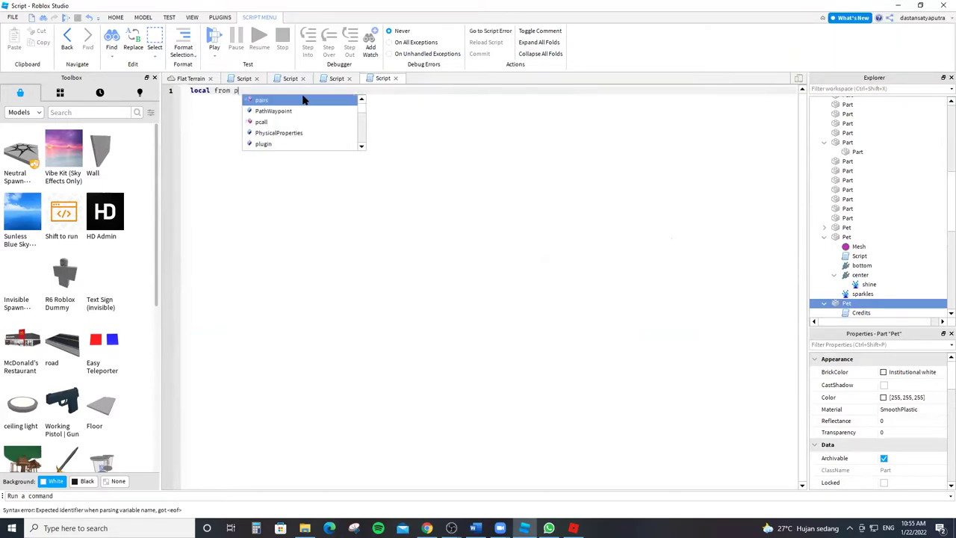
key(BackSpace)
key(BackSpace)
key(BackSpace)
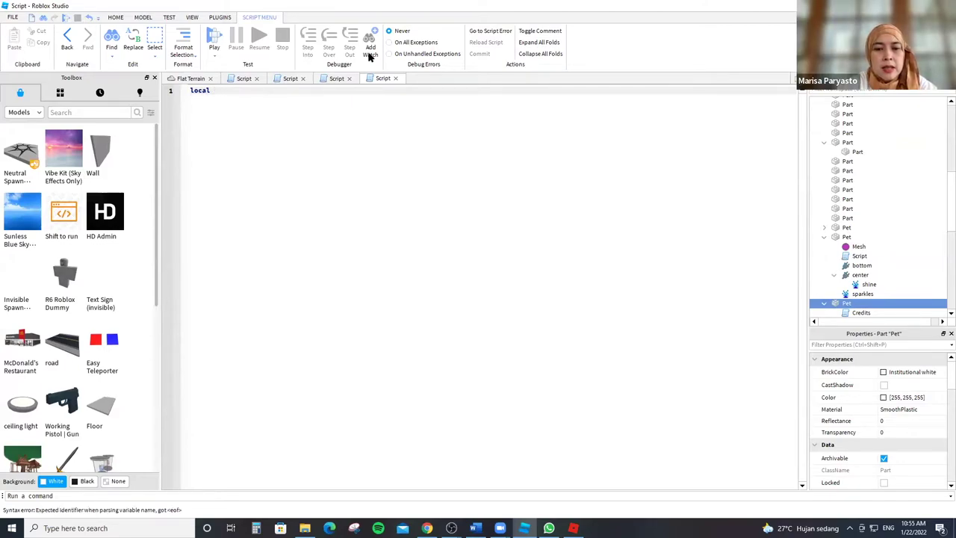
Review the second Pet's script, the coins data store script and the first Pet's script for reference.
text(player follows ("player") click to :destroye ("coins") player gets pet in ("inventory") follows player on the ("back") end)
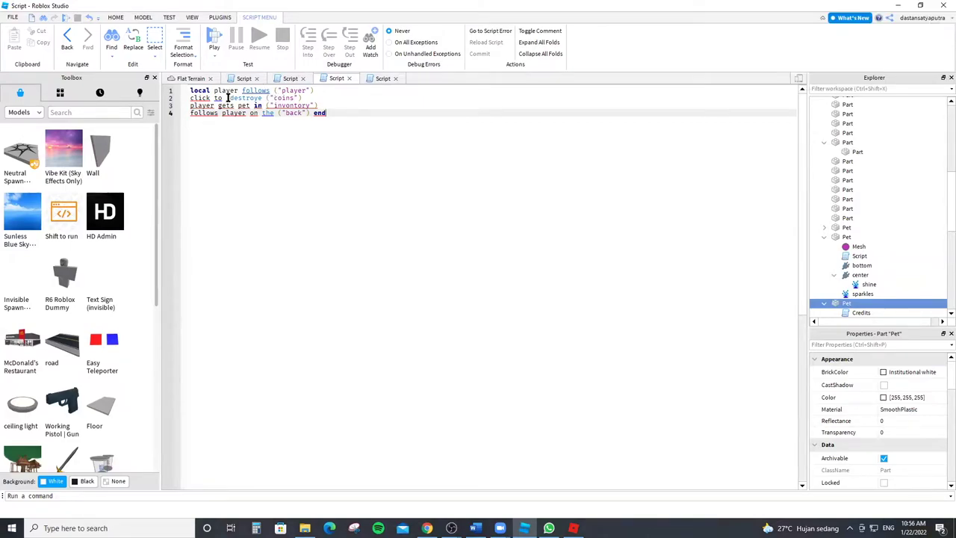
click(243, 79)
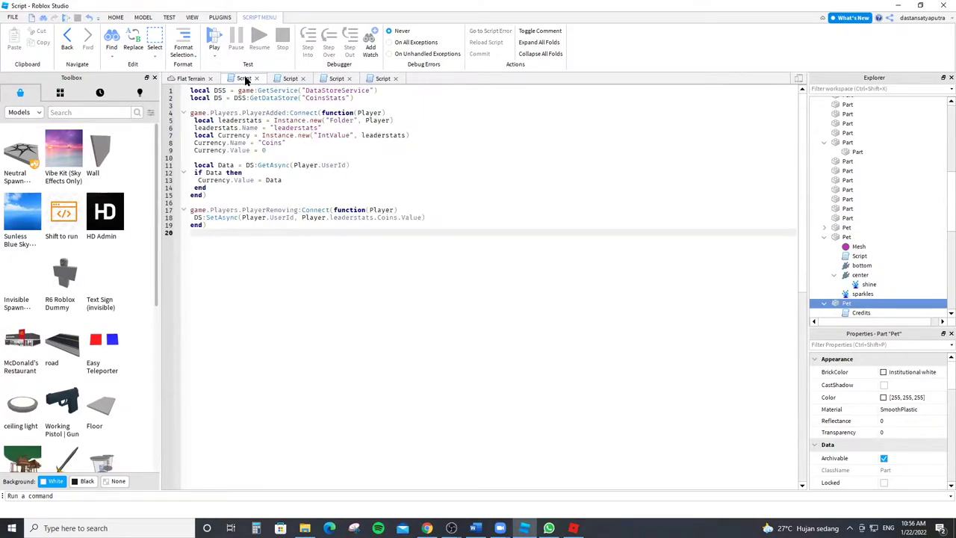
click(274, 76)
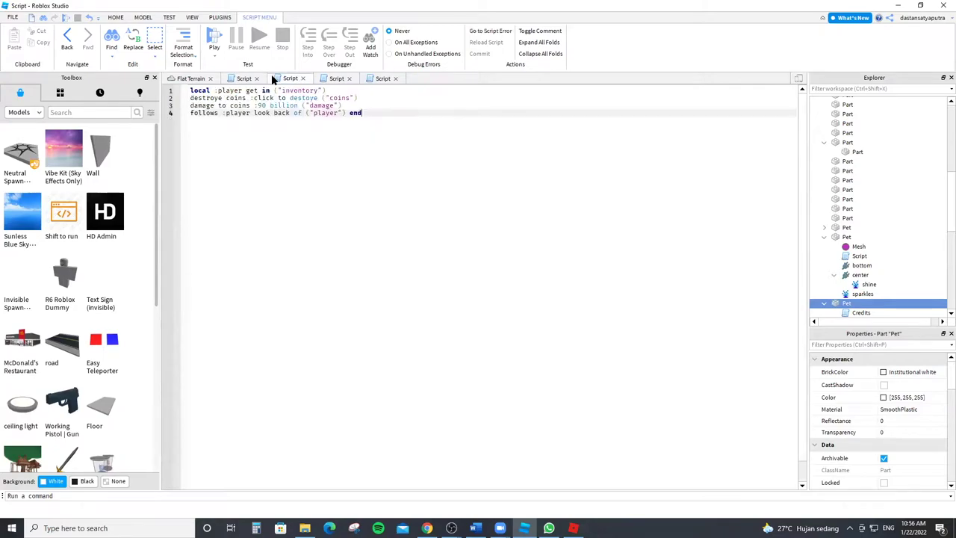
In line 1 of the second Pet's script, replace the word 'player' after 'local' with 'pet'.
click(339, 78)
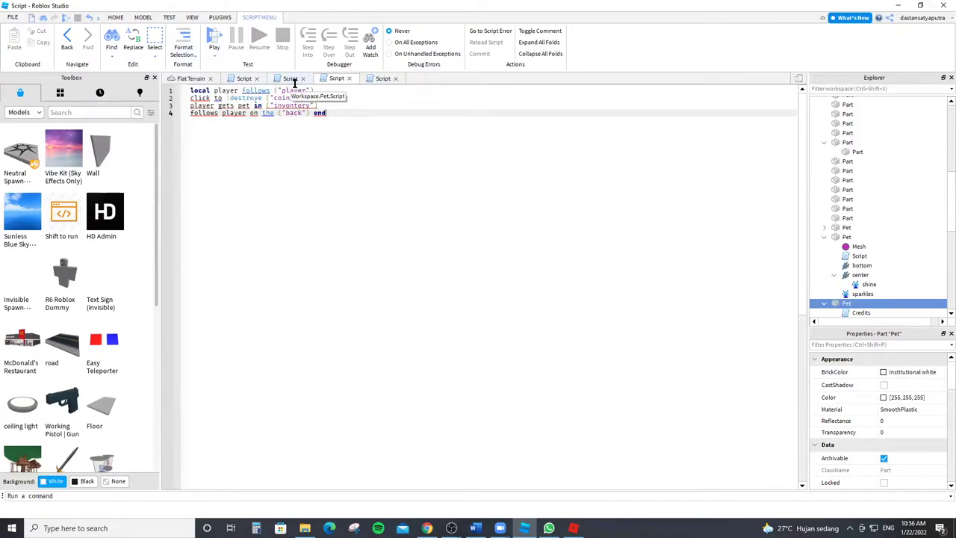
click(236, 90)
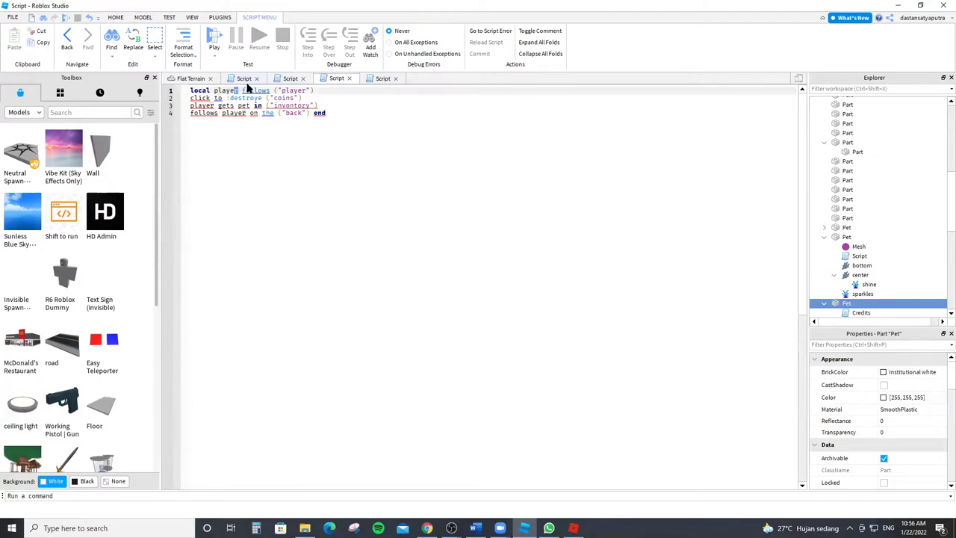
key(BackSpace)
key(BackSpace)
key(BackSpace)
key(BackSpace)
key(BackSpace)
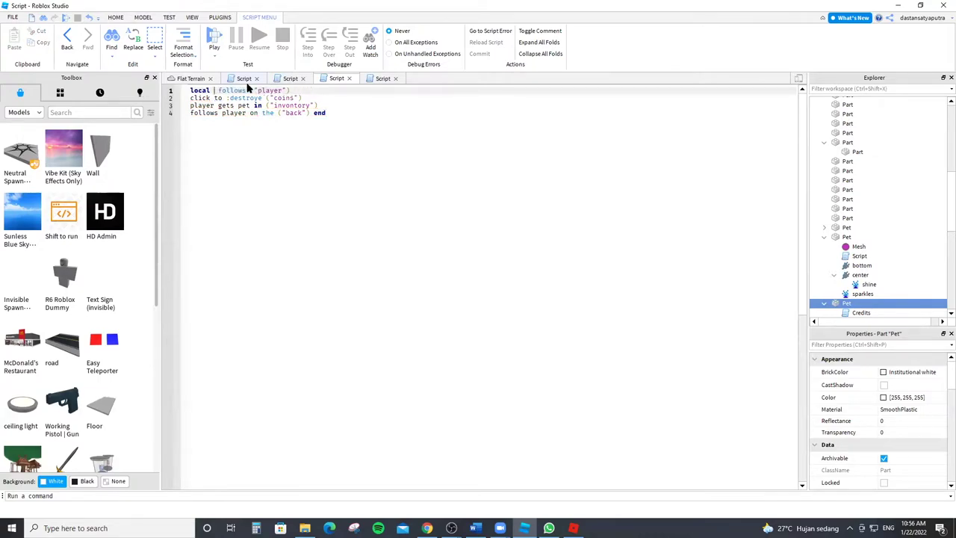
text(et)
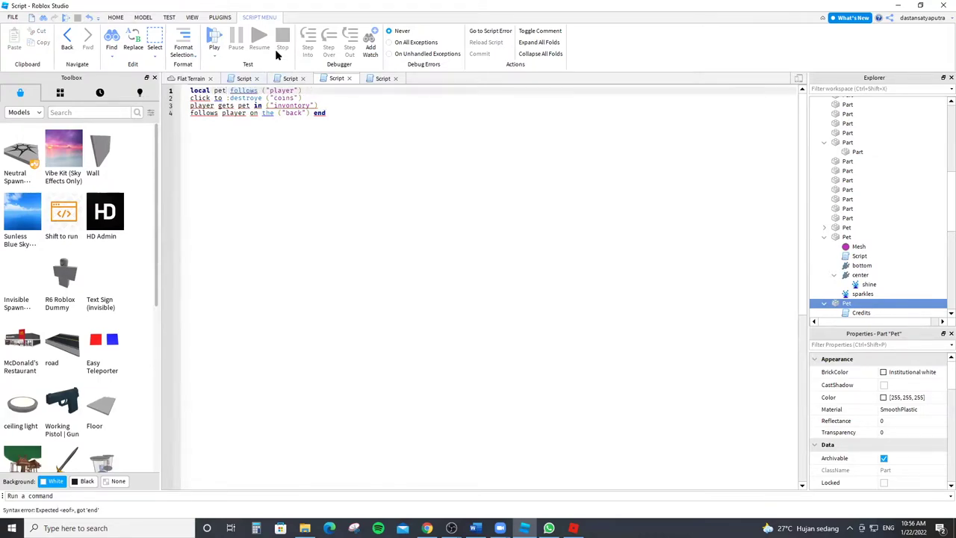
click(383, 78)
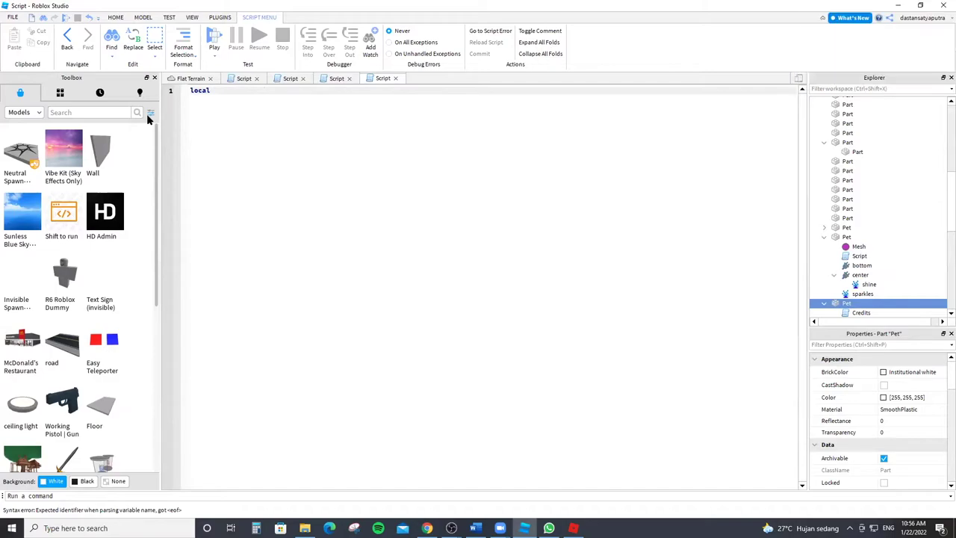
text(:player)
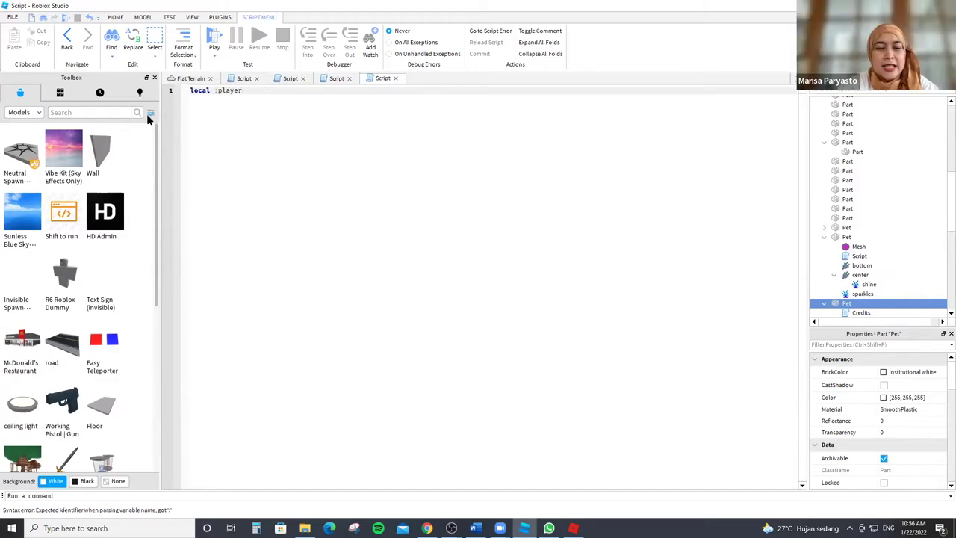
text( f)
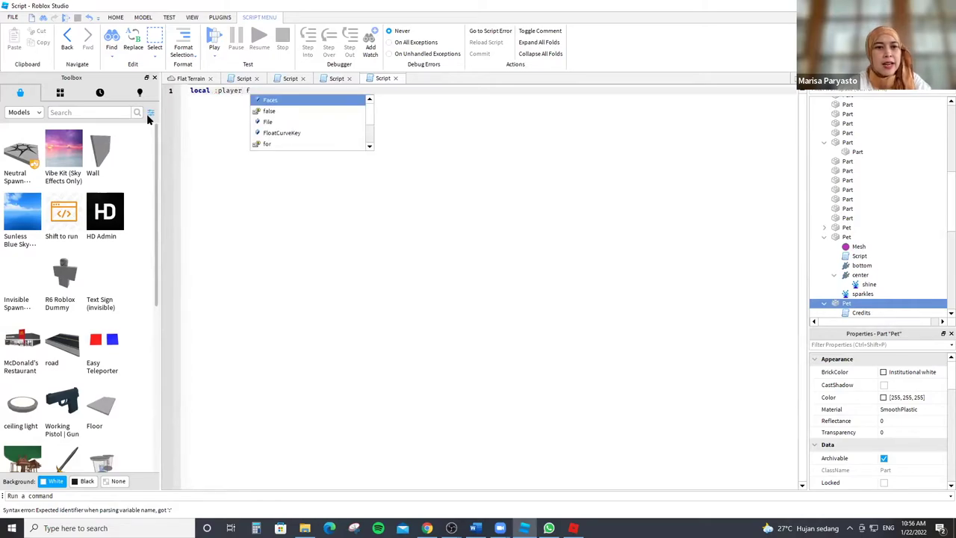
text(ollocal)
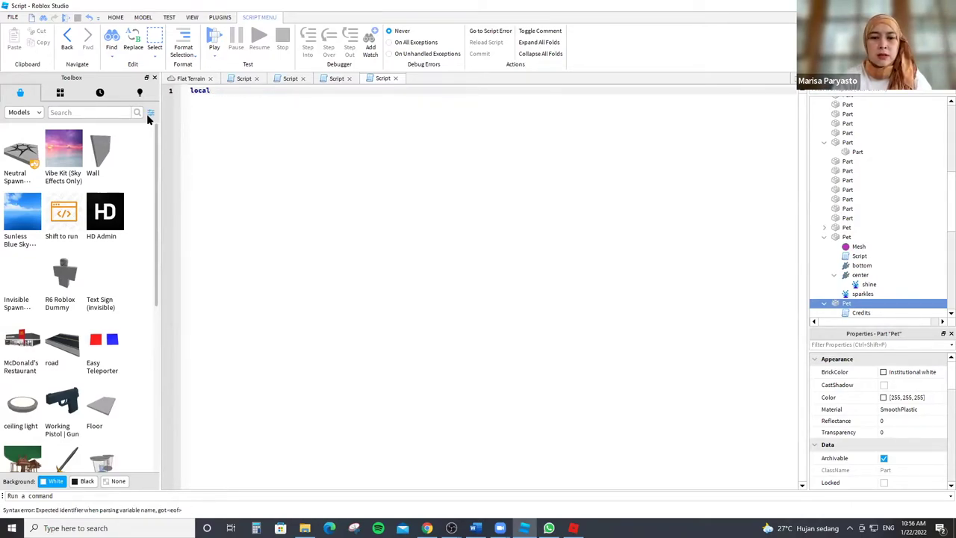
Check the other two Pet scripts, and complete line 1 of the third Pet's script as 'local player get pet in ("inventory")'.
click(290, 79)
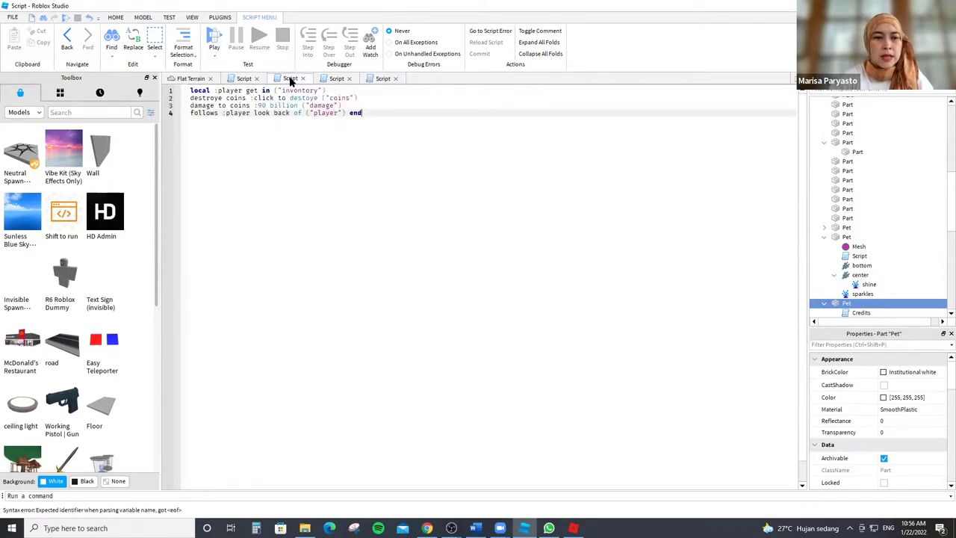
click(337, 79)
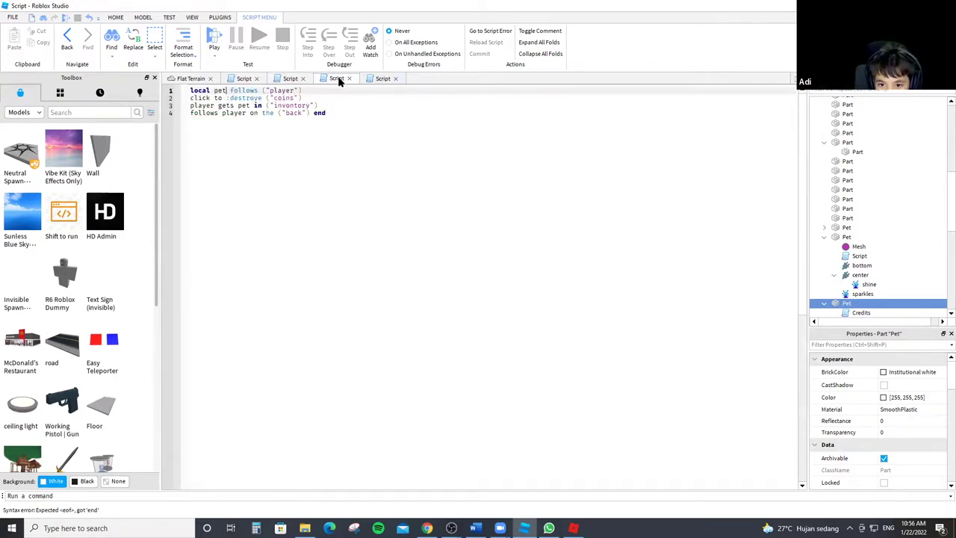
click(370, 79)
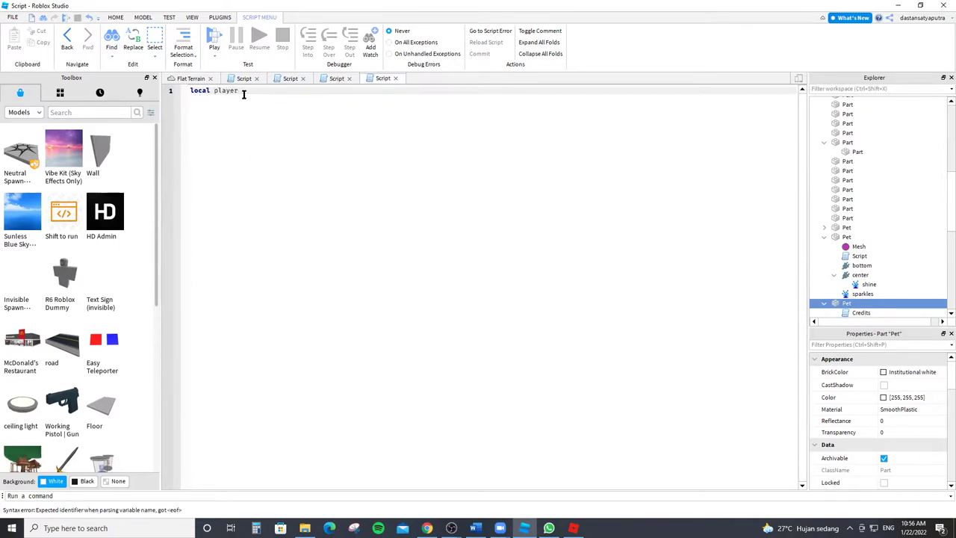
text(get pet in i)
key(BackSpace)
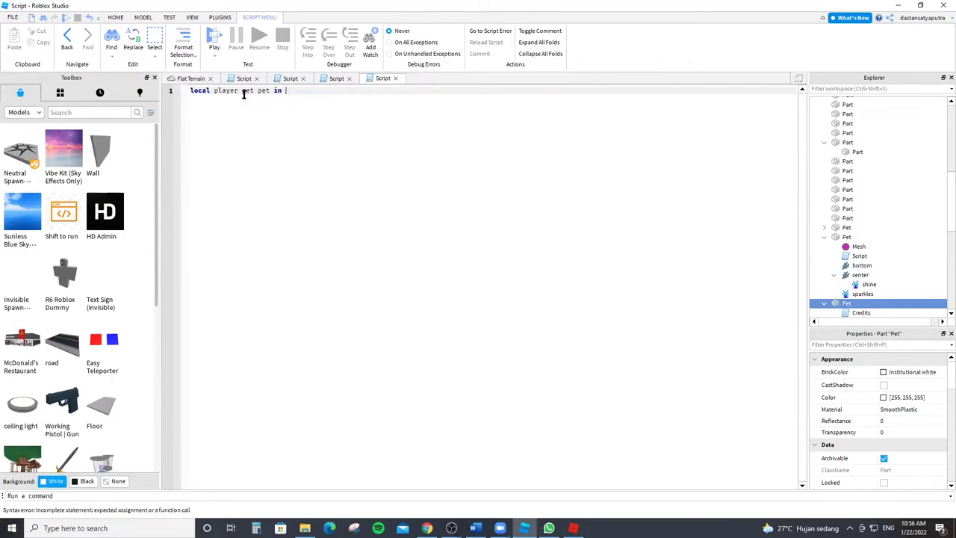
text(("inventory)
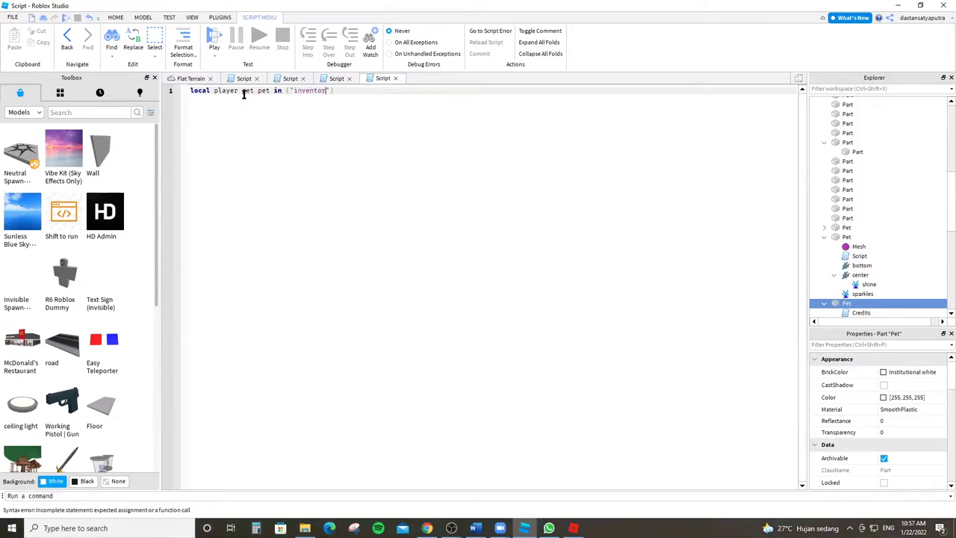
Correct the spelling to "inventory" in line 3 of the second Pet's script, and check the coins data store and first Pet's scripts.
click(334, 78)
click(285, 106)
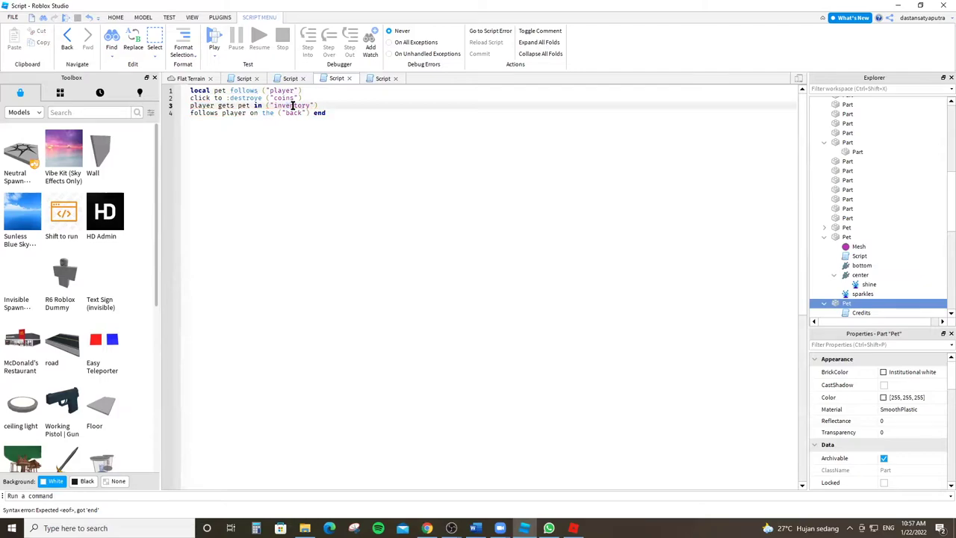
click(245, 79)
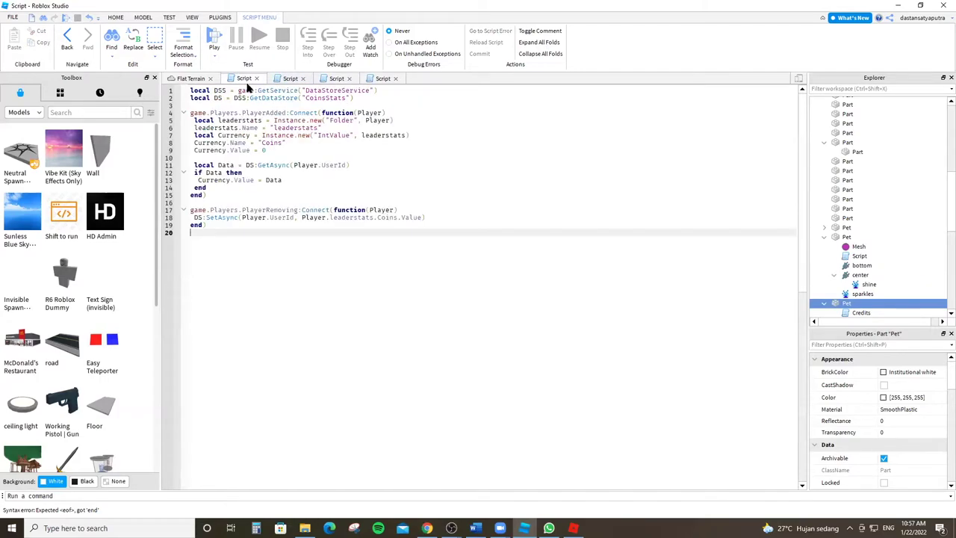
click(290, 78)
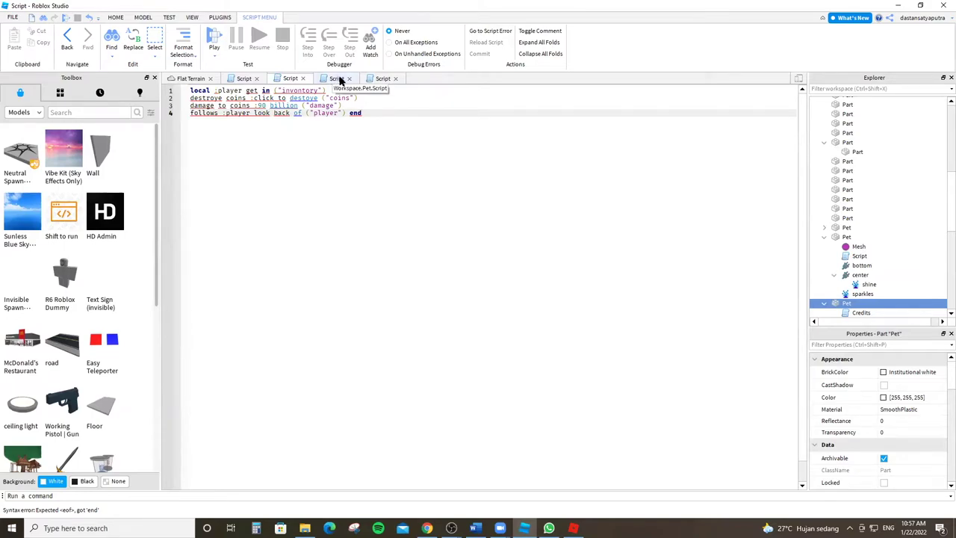
click(337, 80)
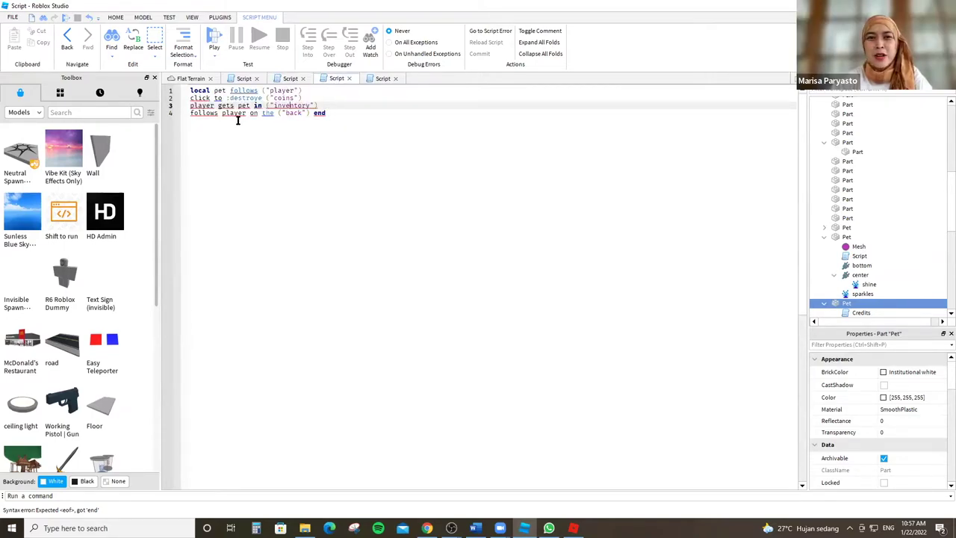
Remove 'end' from line 4 of the second Pet's script and start line 5 with 'pet does'.
click(335, 112)
key(BackSpace)
key(BackSpace)
key(BackSpace)
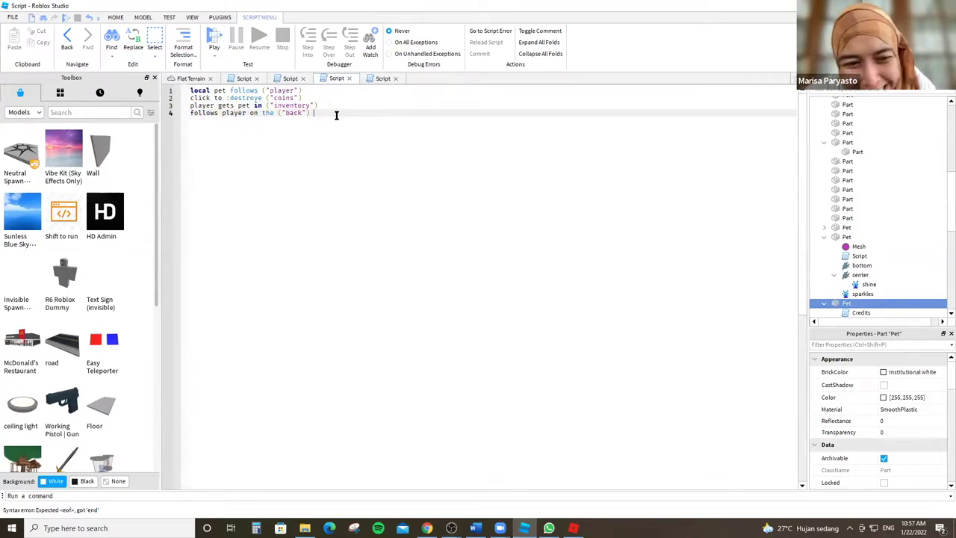
key(Return)
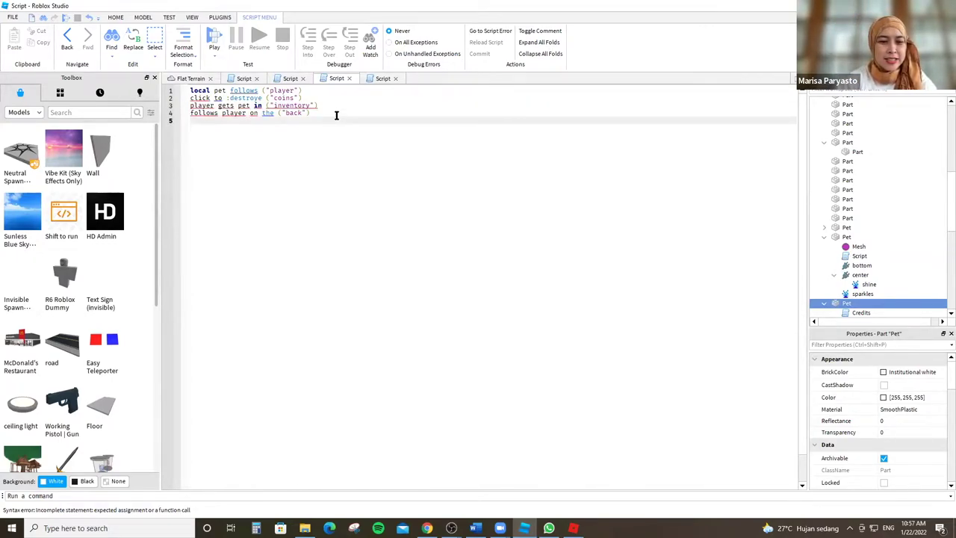
text(pet does)
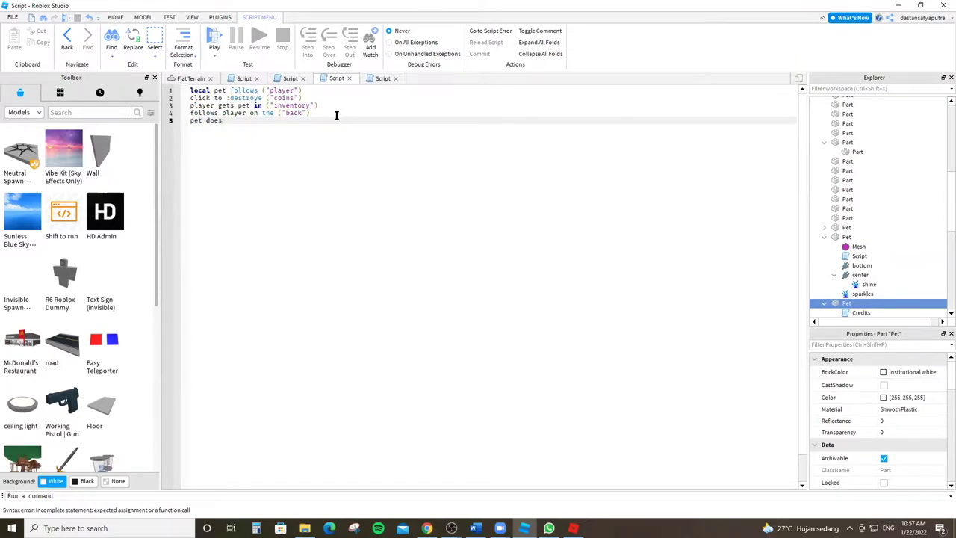
text( ()
key(BackSpace)
text(")
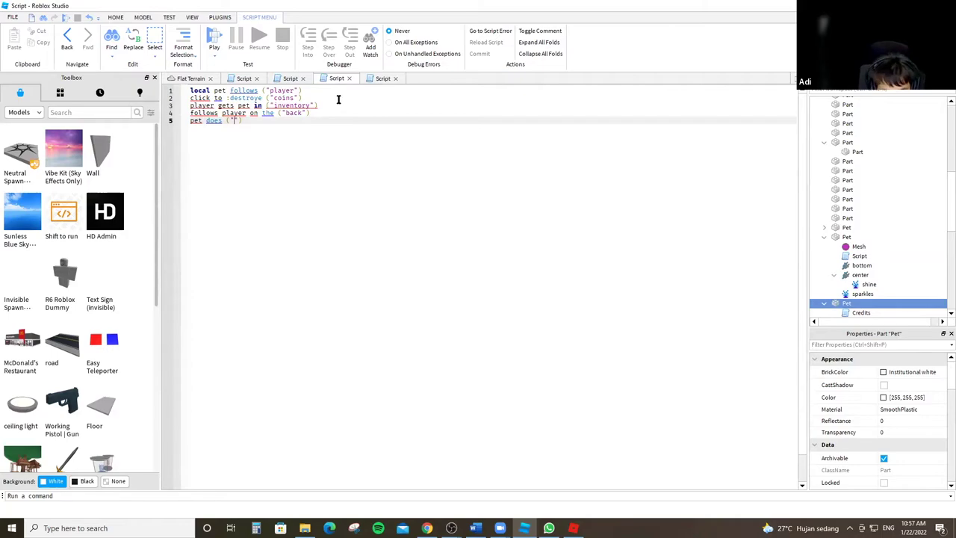
text(9)
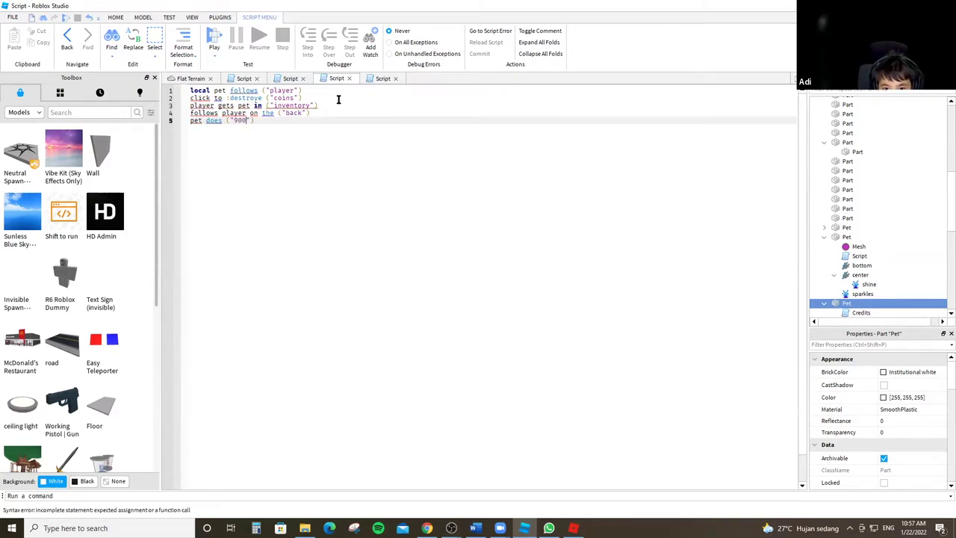
text(00)
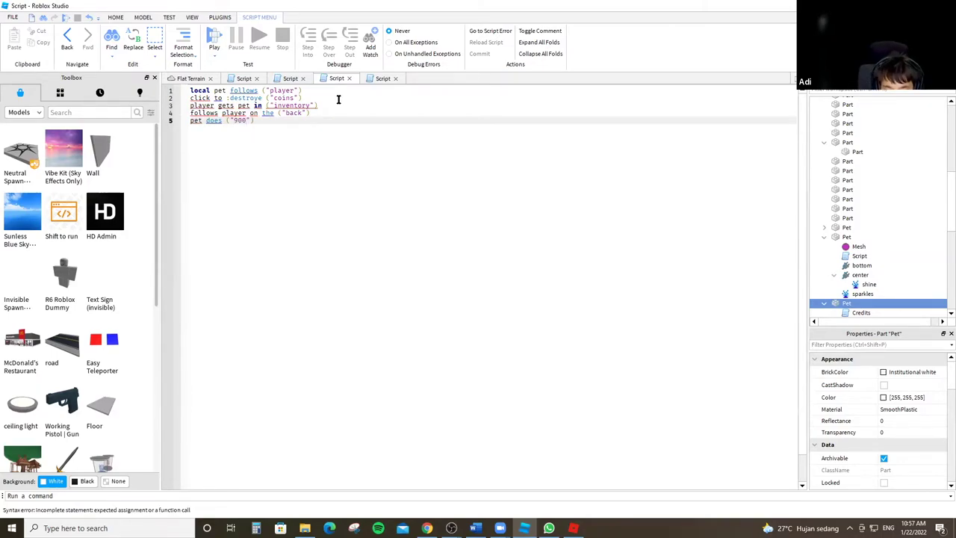
text(m)
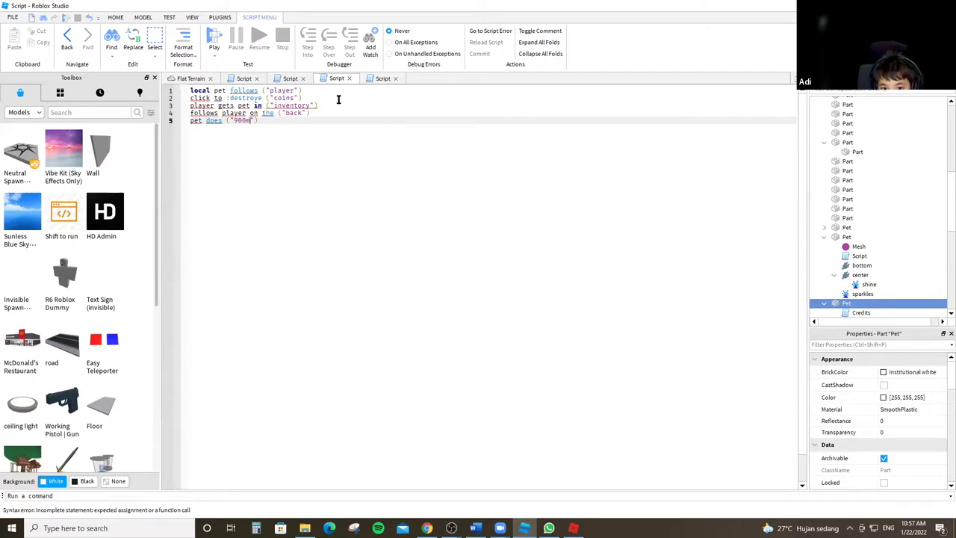
key(BackSpace)
key(BackSpace)
key(BackSpace)
key(BackSpace)
key(BackSpace)
key(BackSpace)
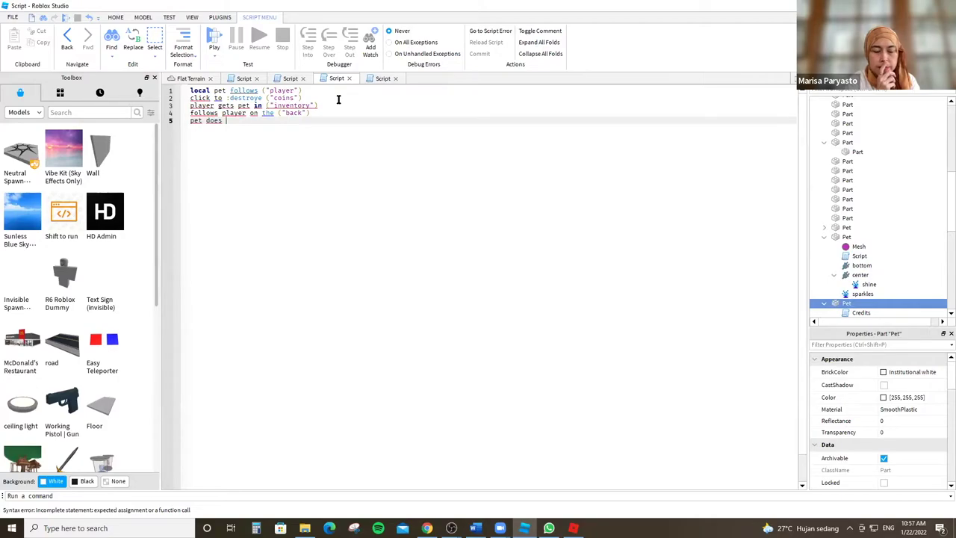
Complete line 5 of the second Pet's script with '900m ("damage")'.
text(90)
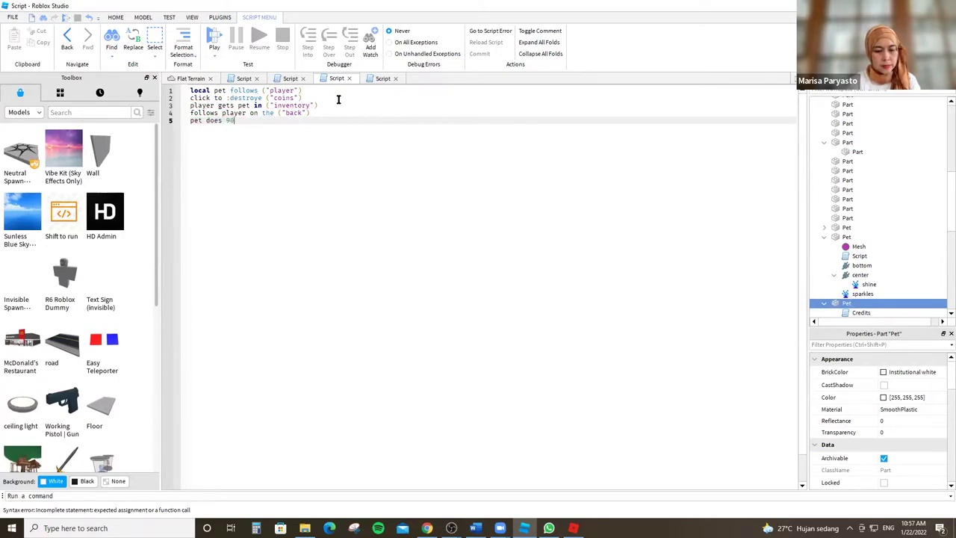
text(0m )
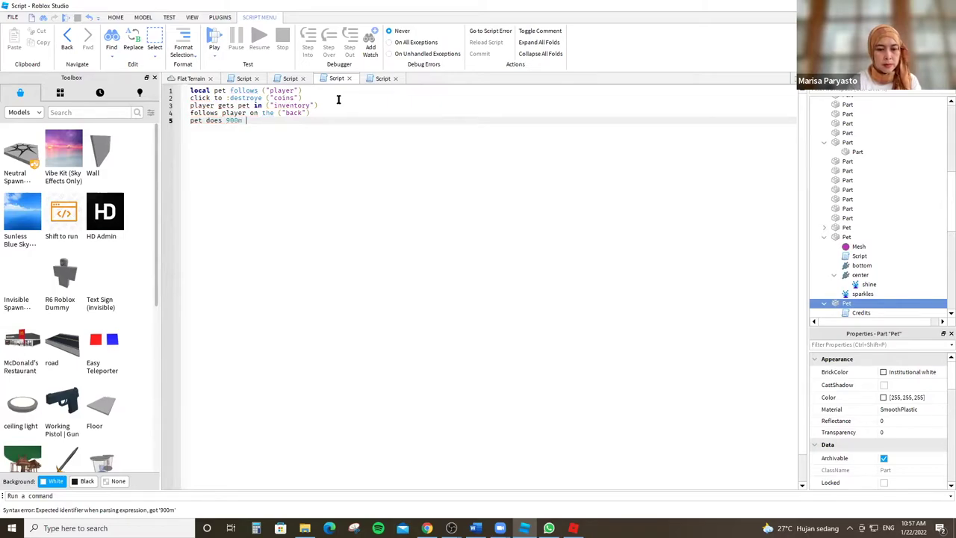
text(("damage)
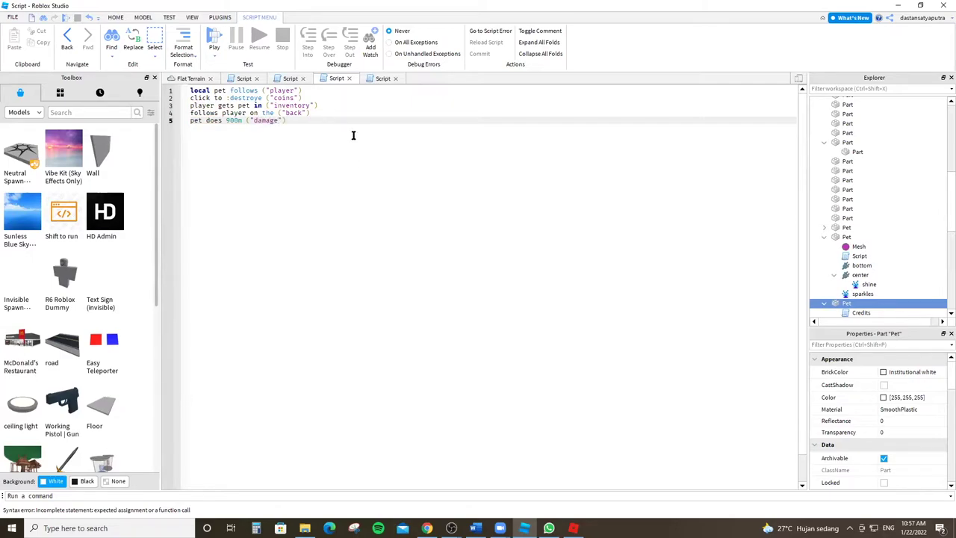
Add line 2 'click on coins to ("destroye")' to the third Pet's script, using the second Pet's script as reference.
click(376, 78)
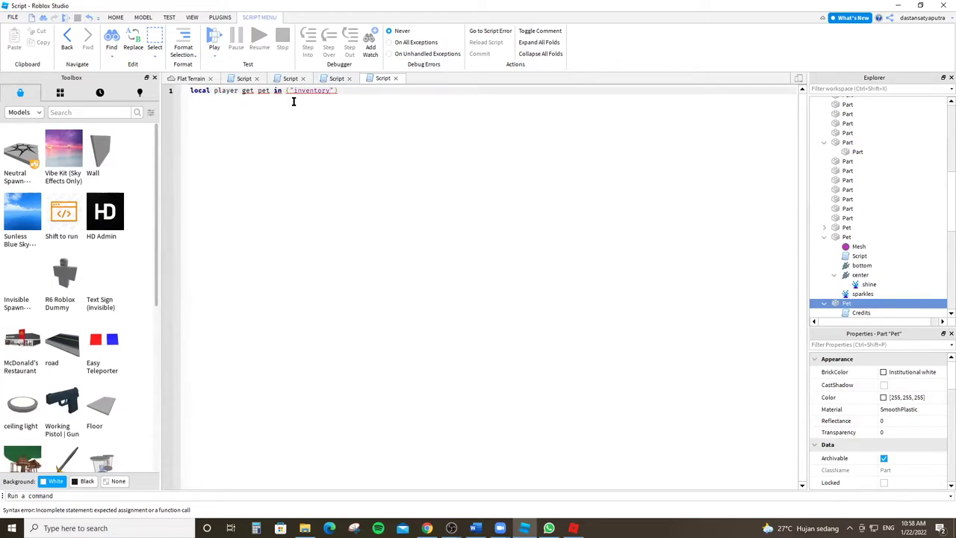
key(Return)
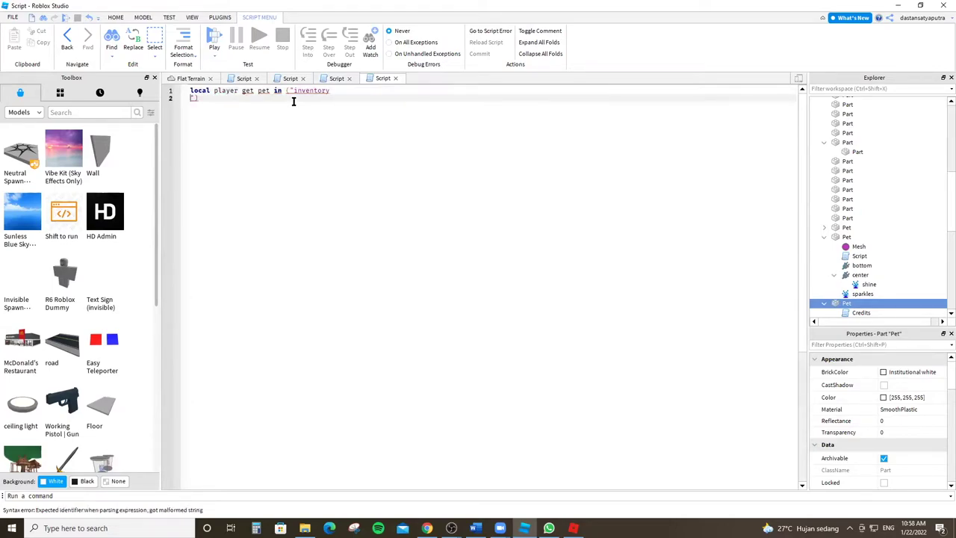
key(BackSpace)
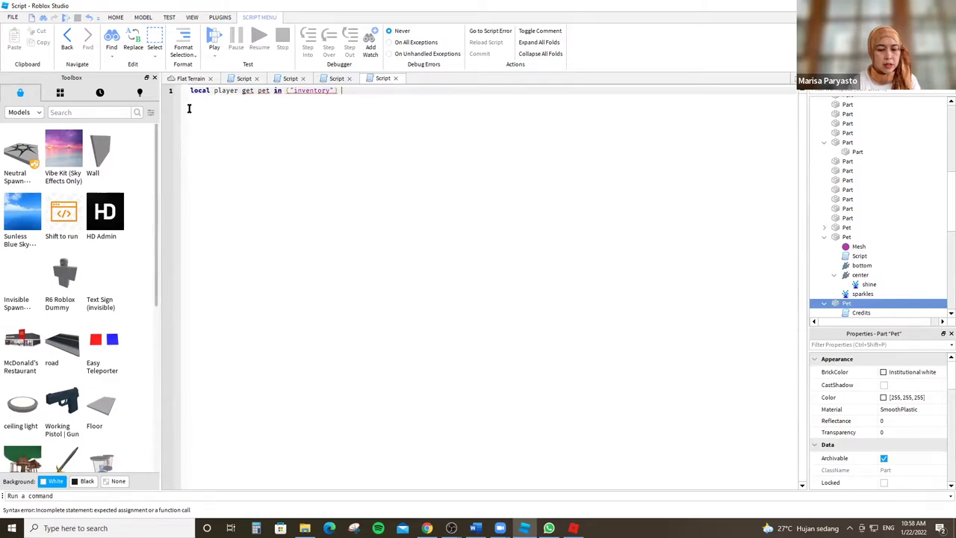
key(Return)
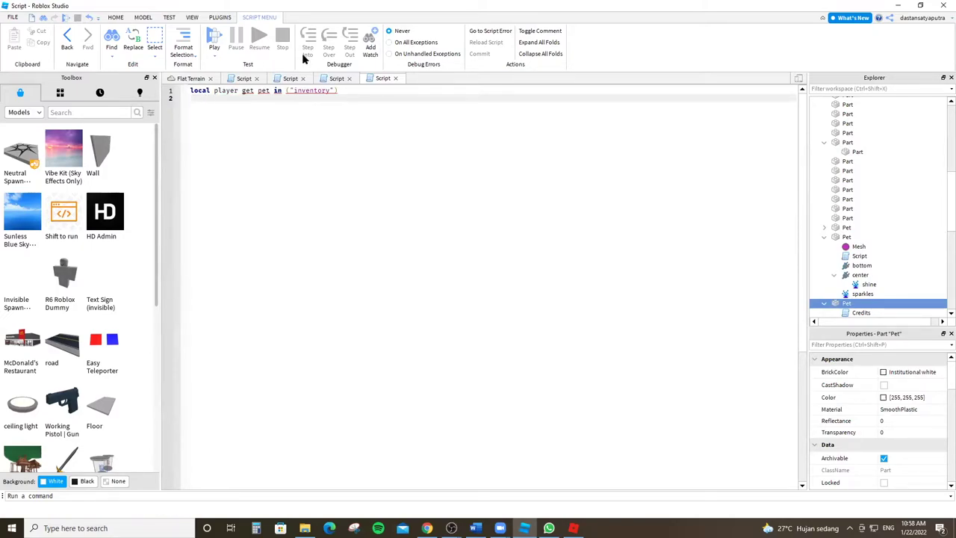
click(340, 78)
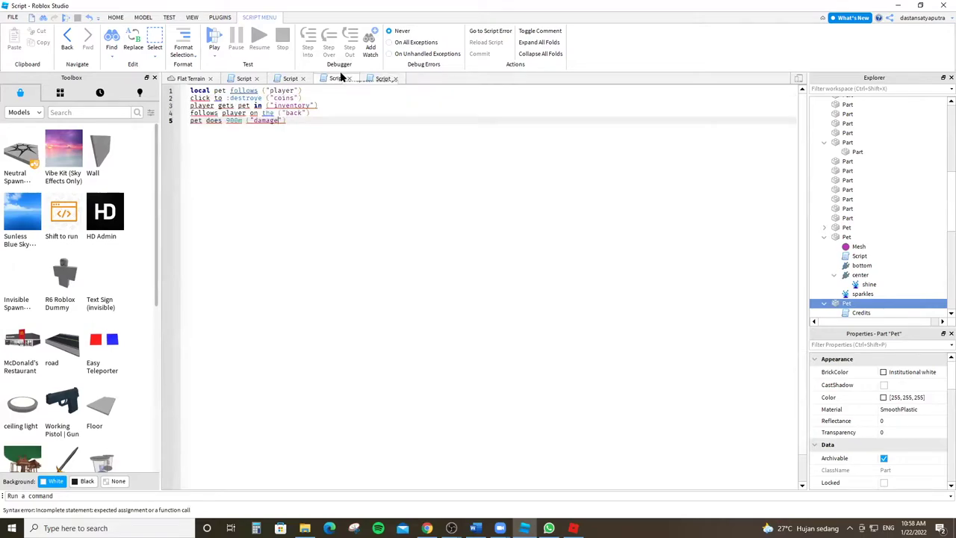
click(380, 79)
text(click on coins)
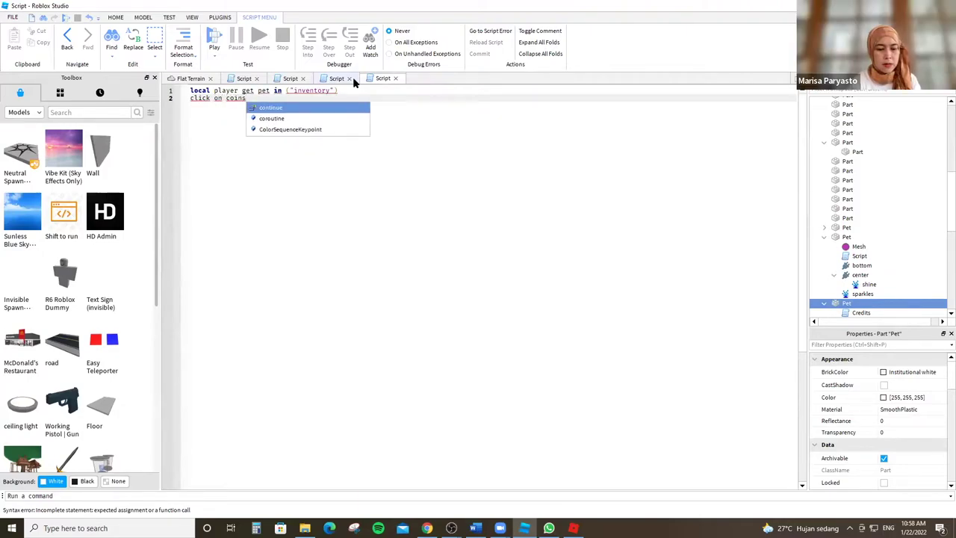
key(Escape)
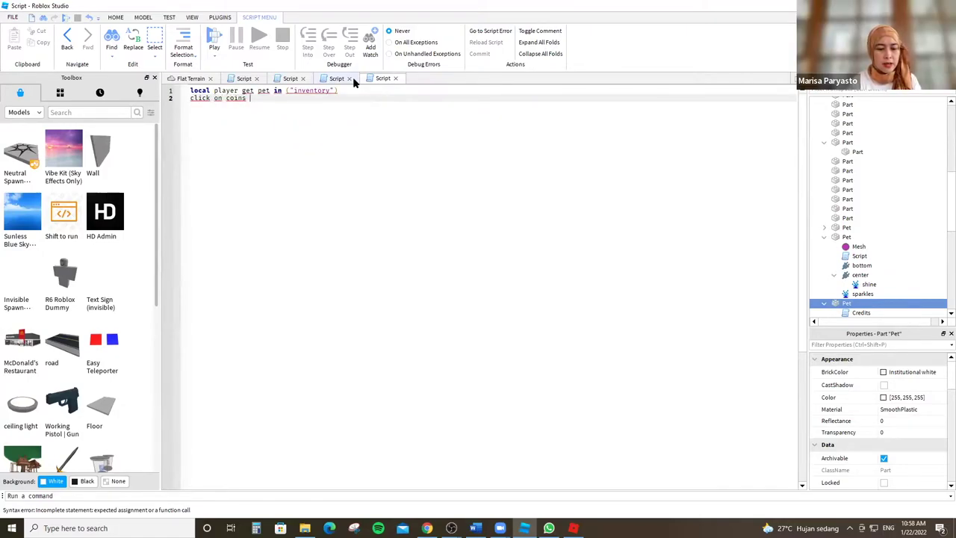
text(t)
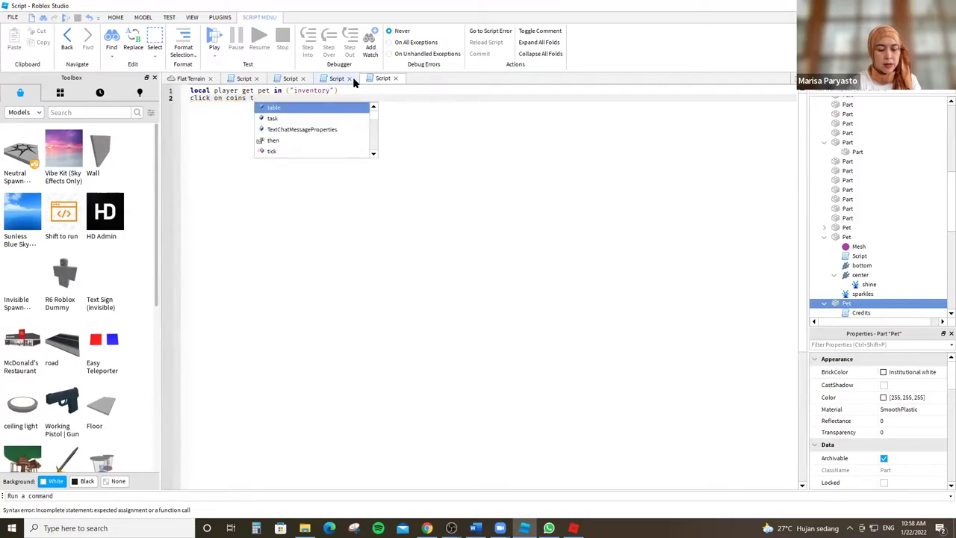
text(o ("d)
text(estro)
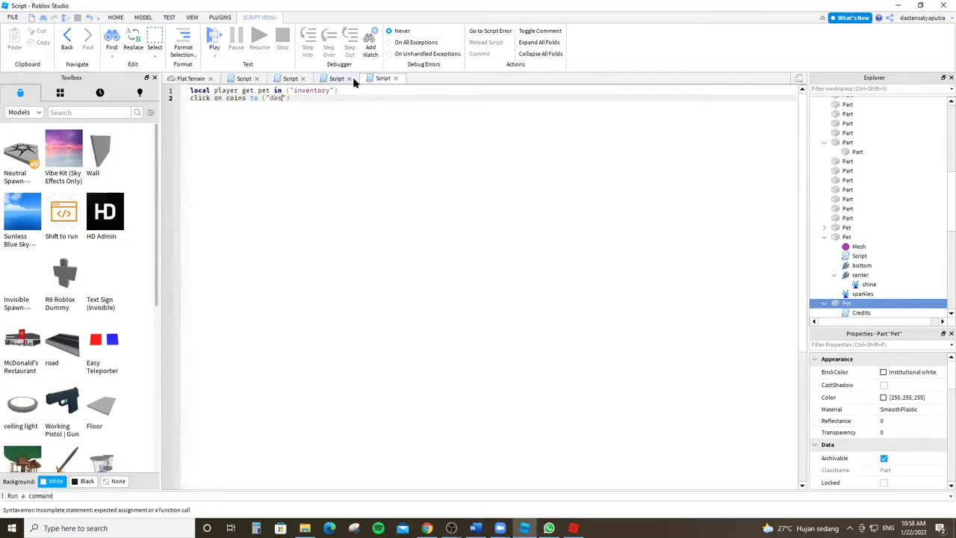
text(ye)
Add line 3 'pet follows :player none ("Stop")' to the third Pet's script.
click(334, 108)
key(Return)
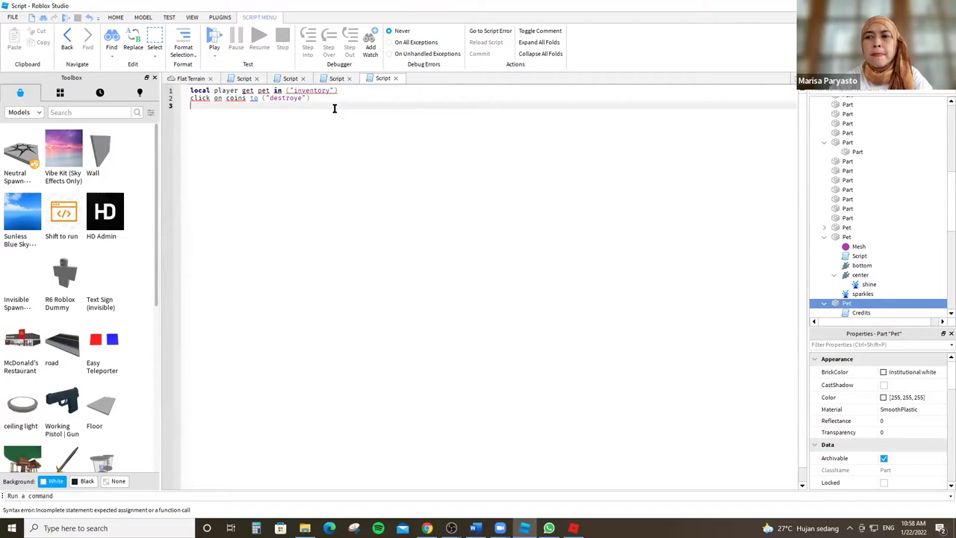
text(pet fo)
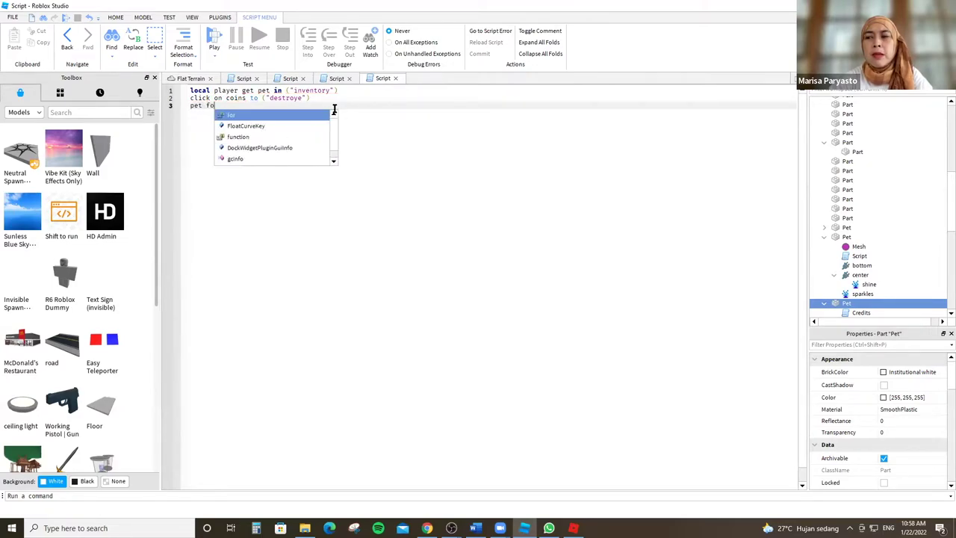
text(llows )
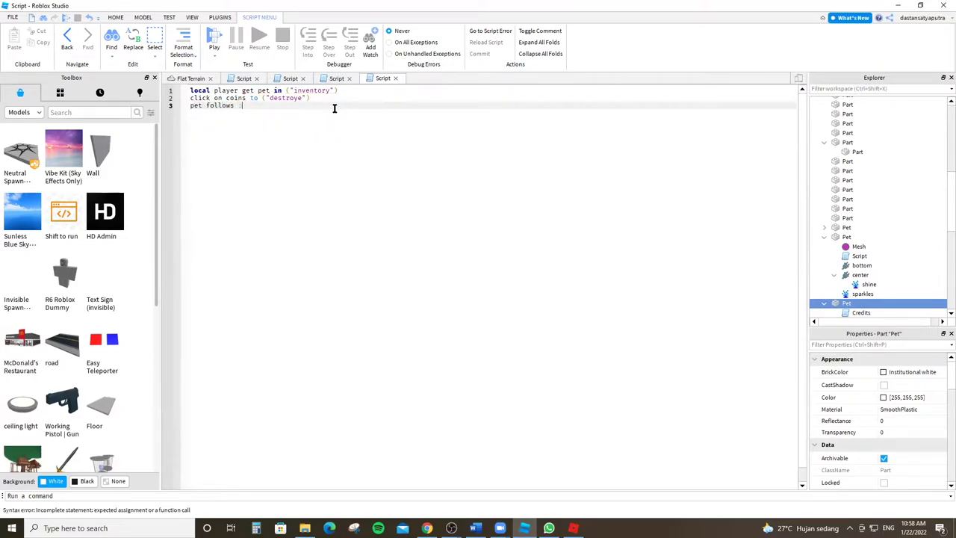
text(:player none)
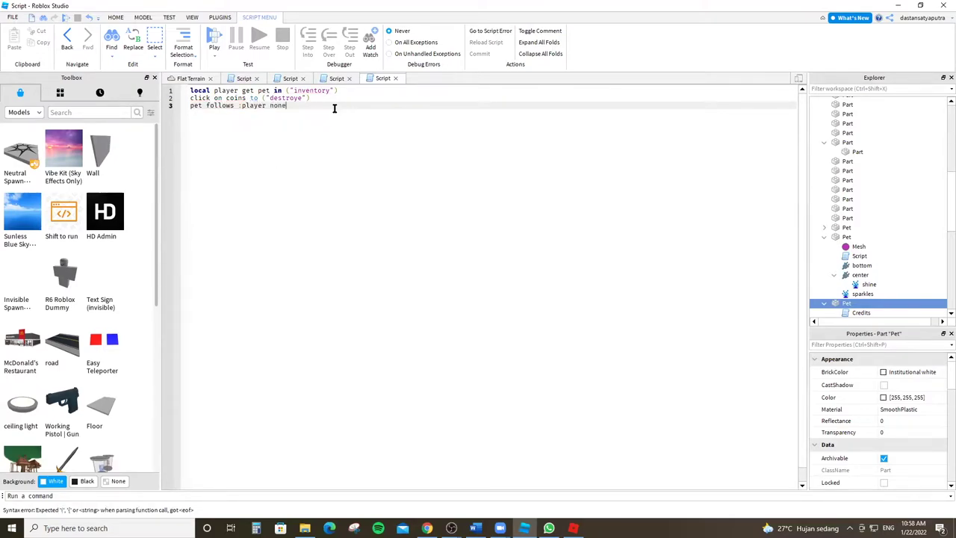
text( ("St)
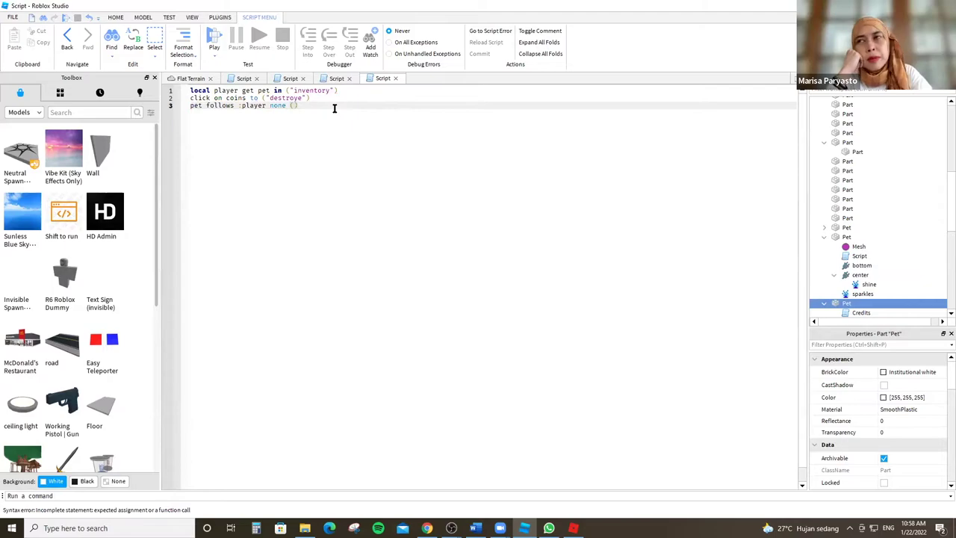
text(op)
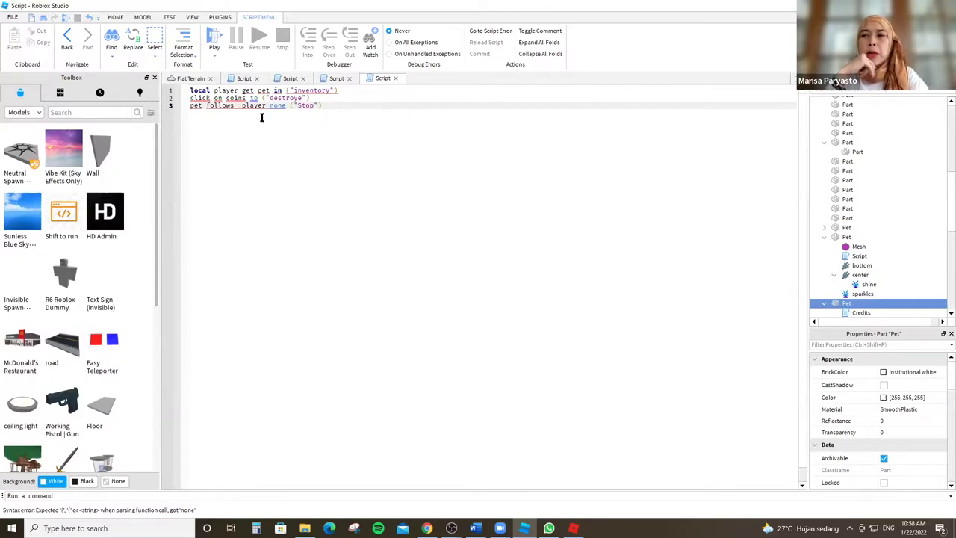
click(349, 98)
click(348, 103)
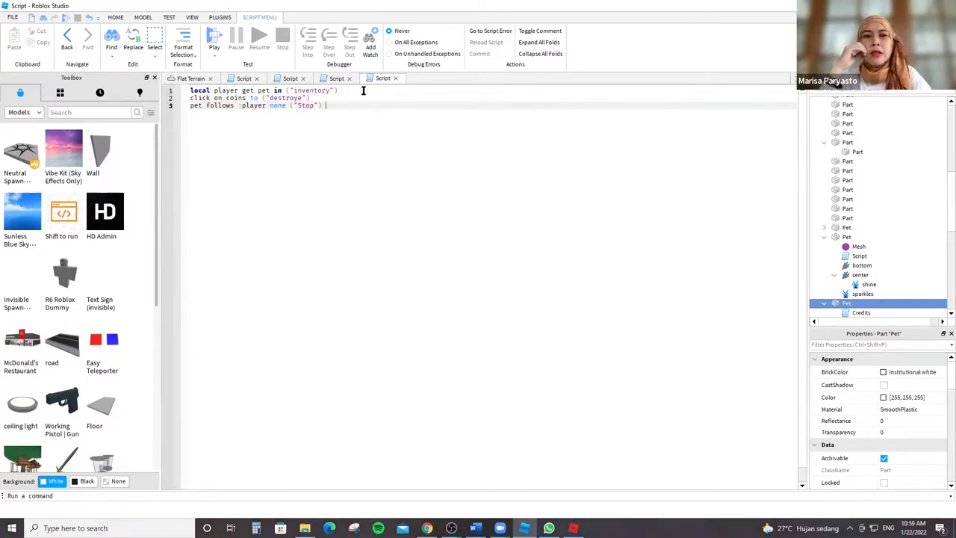
Check the second Pet's script and start line 4 of the third Pet's script with 'pet do'.
key(Return)
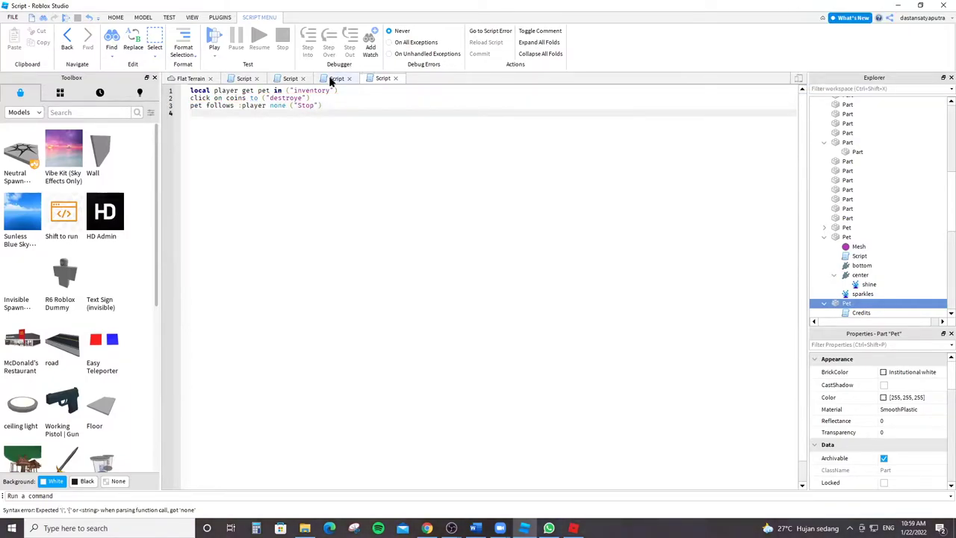
click(336, 79)
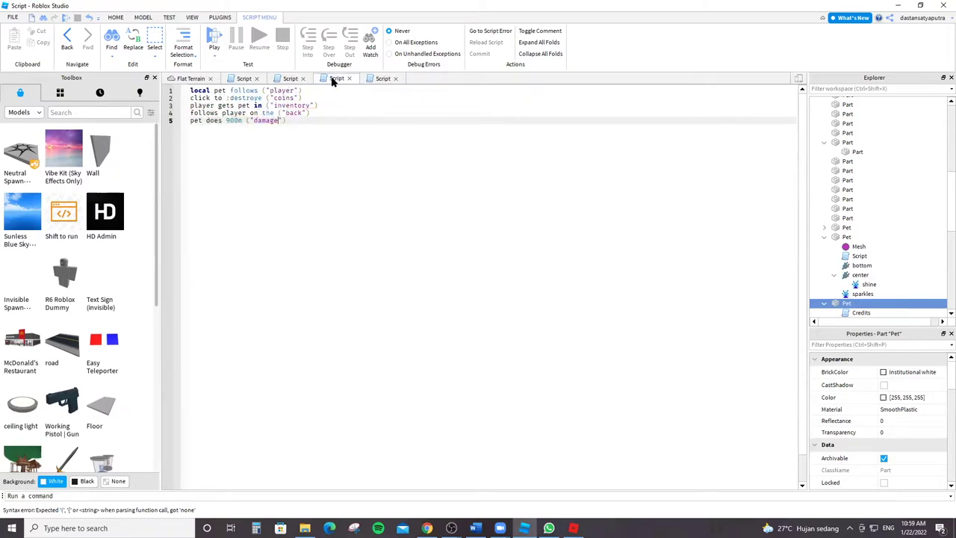
click(379, 79)
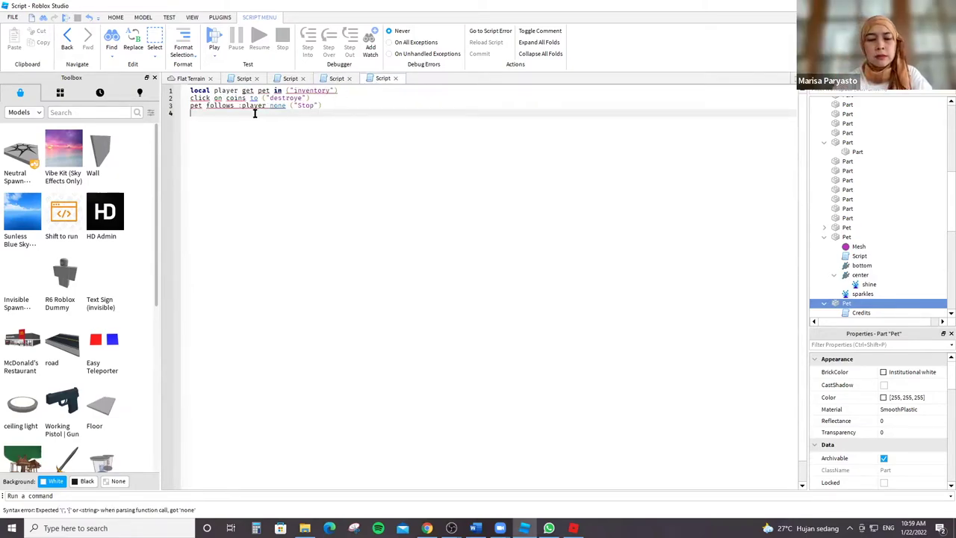
text(pet does)
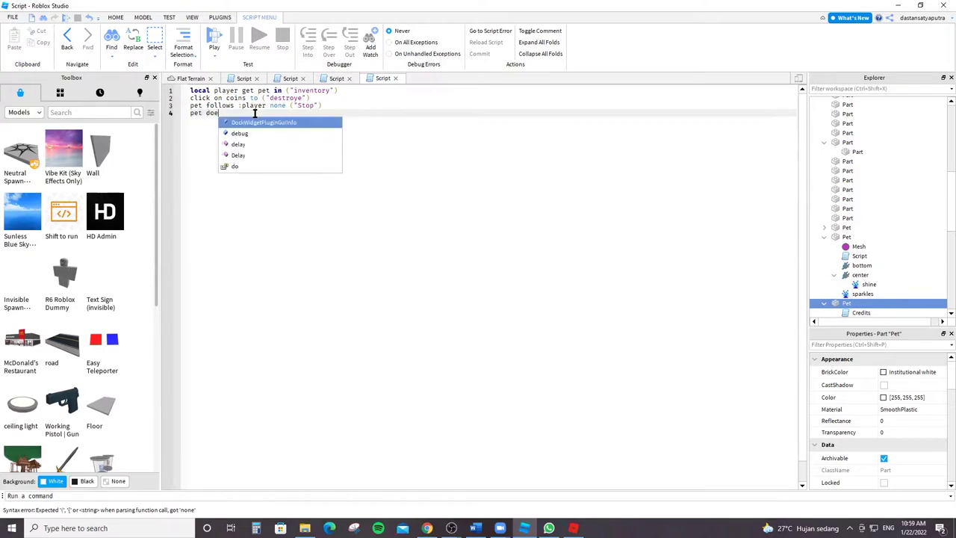
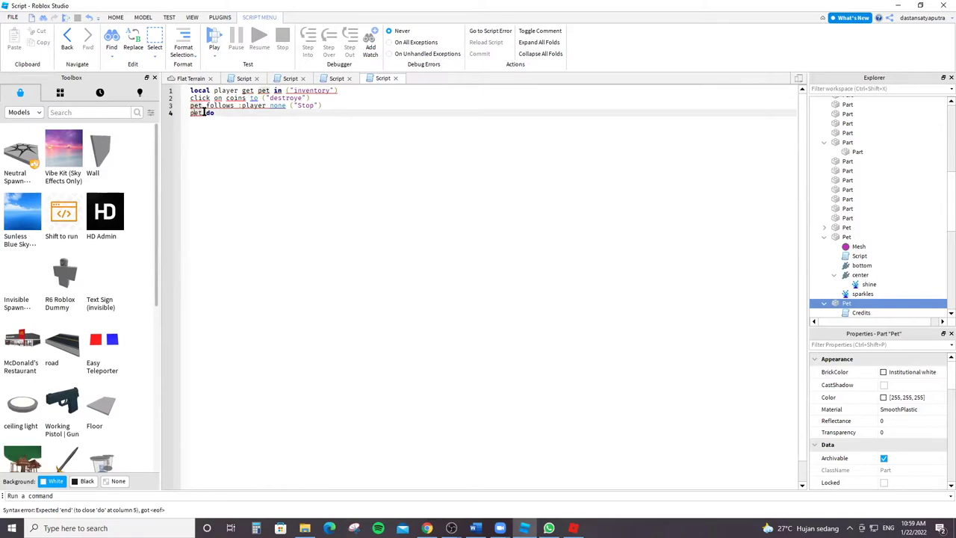
key(BackSpace)
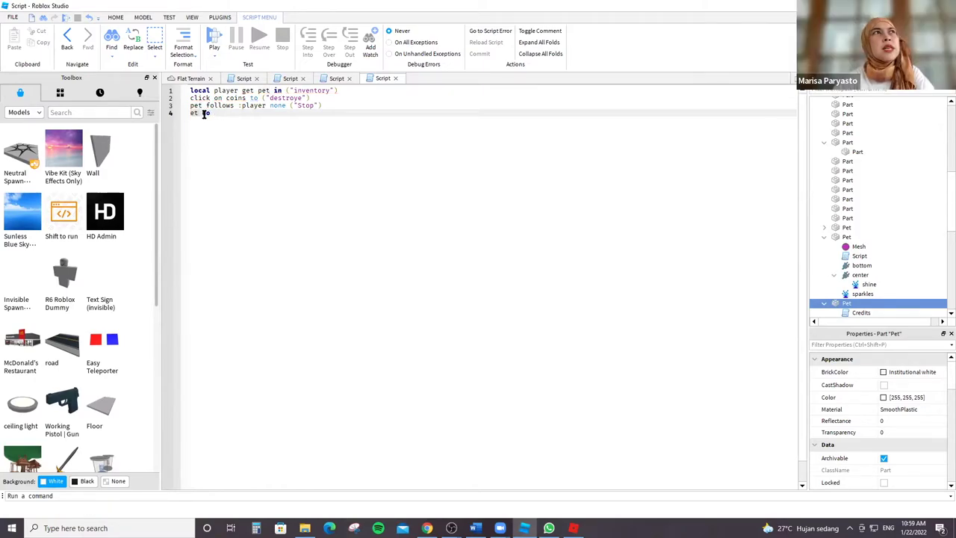
text(P)
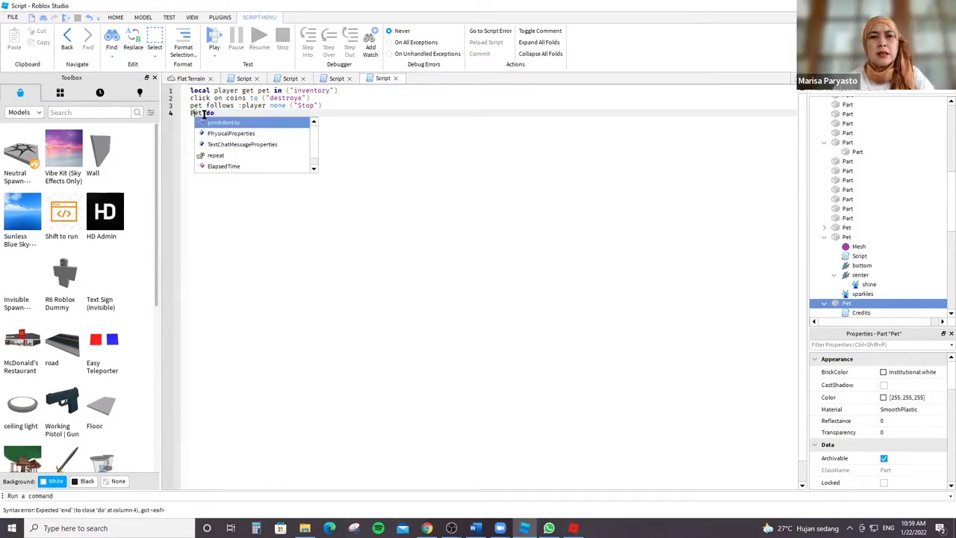
key(BackSpace)
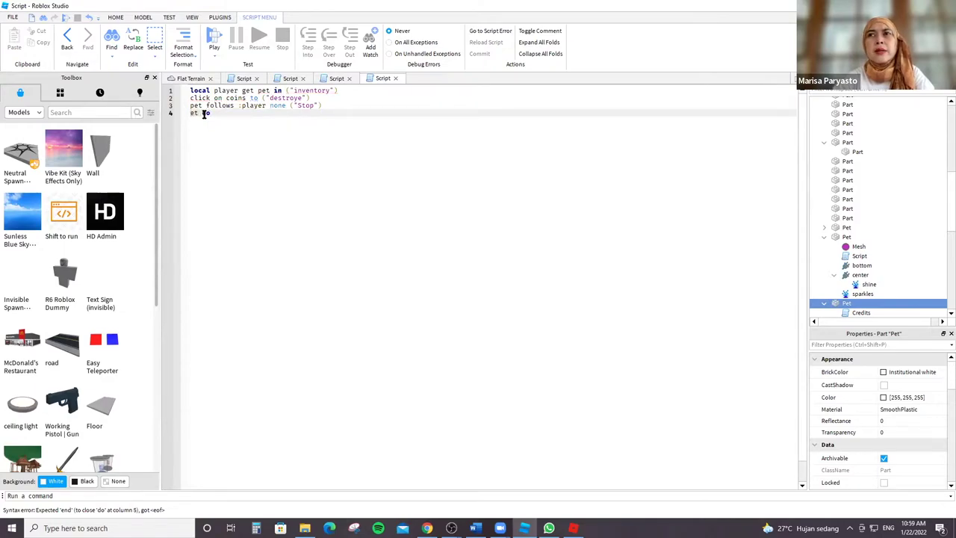
text(p)
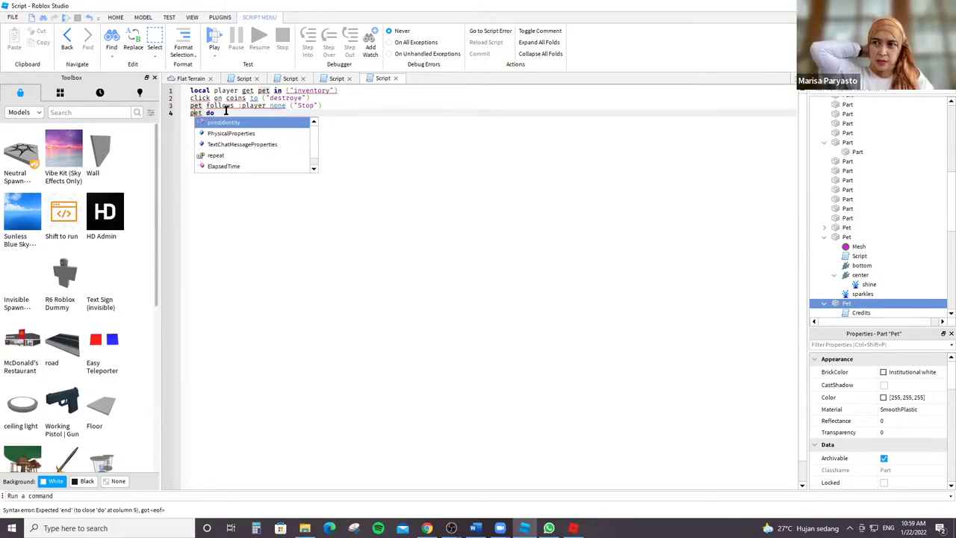
click(395, 171)
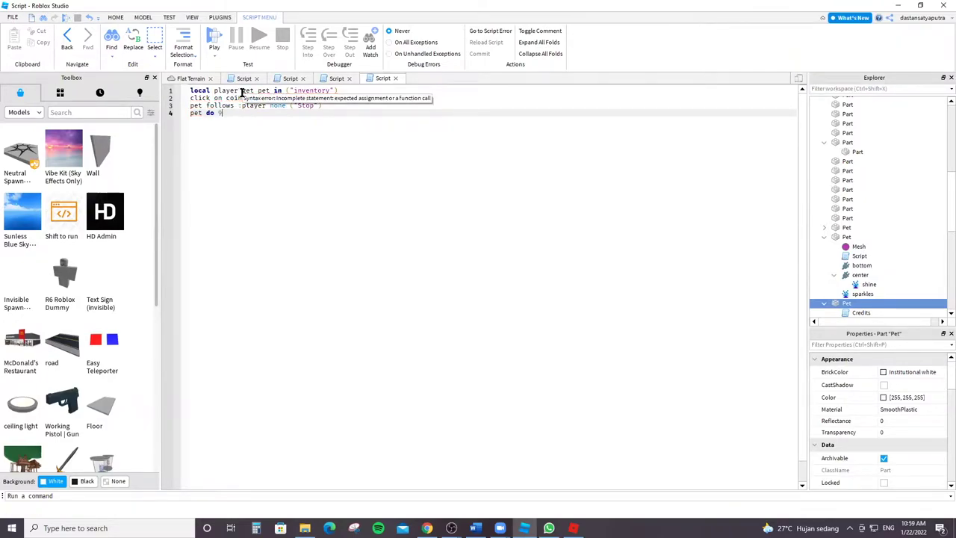
Complete line 4 of the third Pet's script with '908 ("damage")'.
text(90)
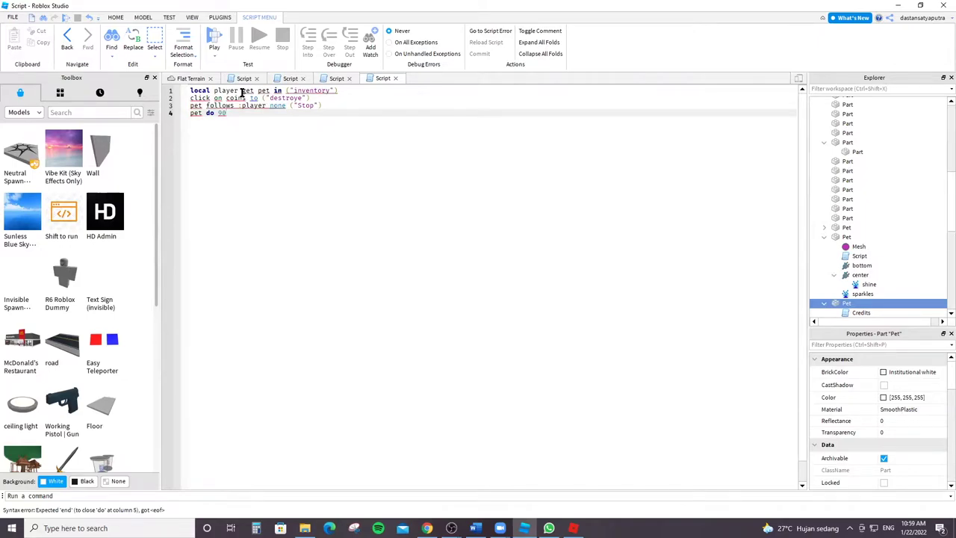
text(0)
key(BackSpace)
text(8)
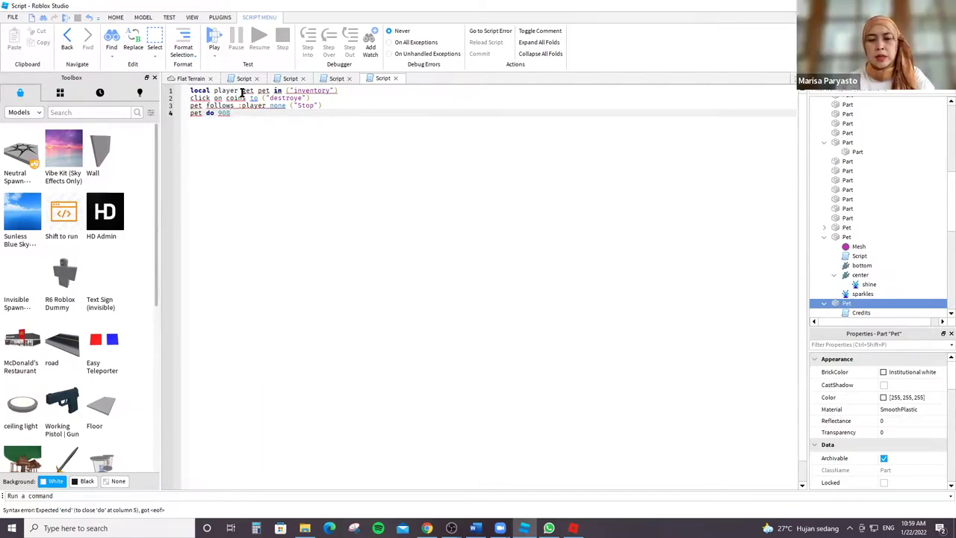
key(BackSpace)
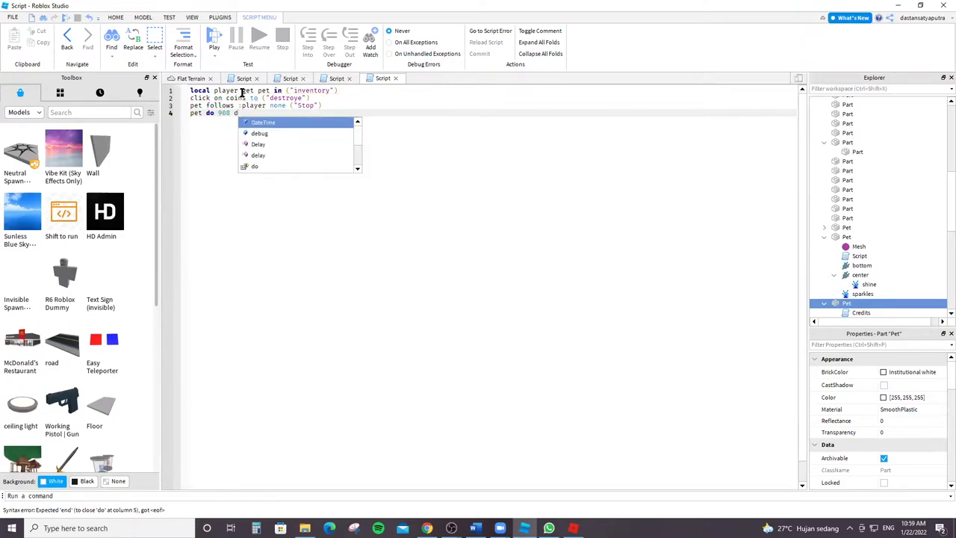
text(()
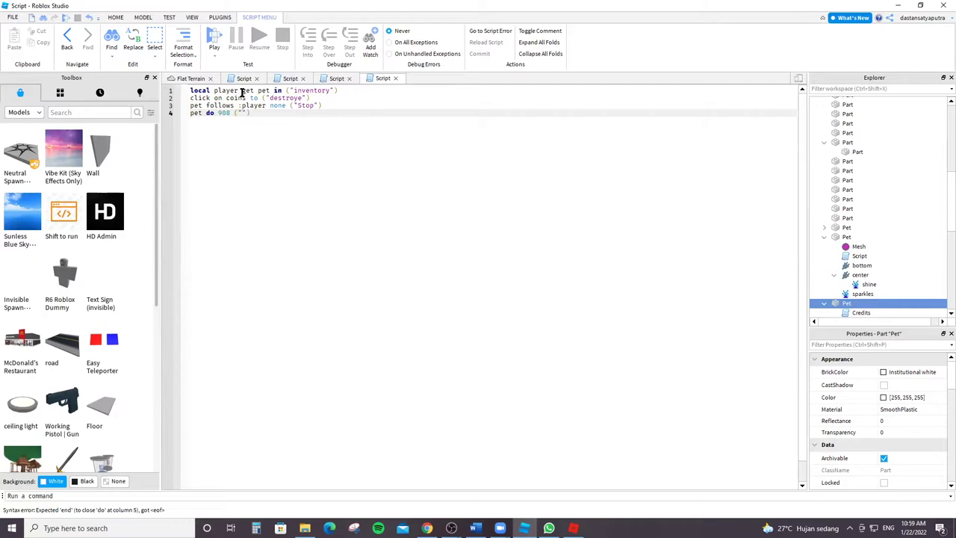
text("damage)
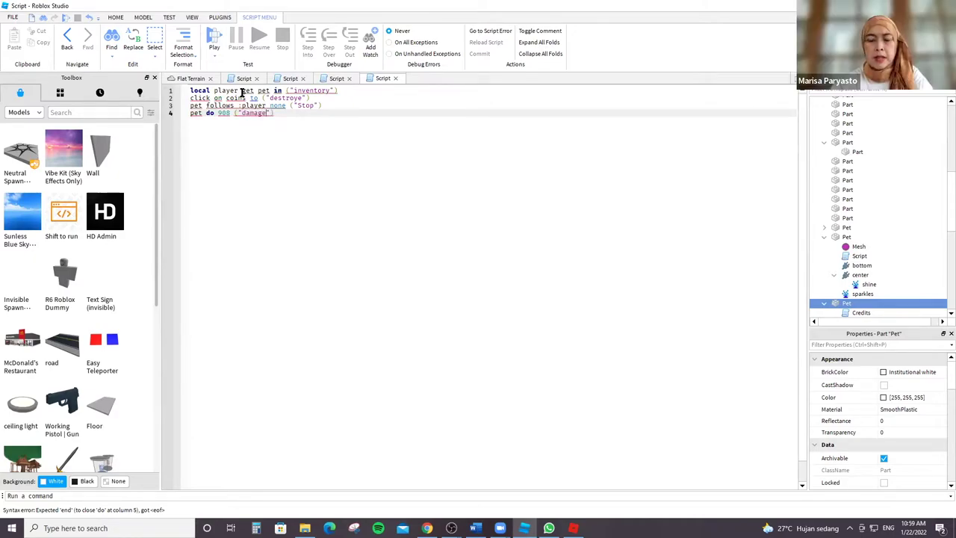
Append 'end' to line 4 of the third Pet's script and to line 5 of the second Pet's script.
key(BackSpace)
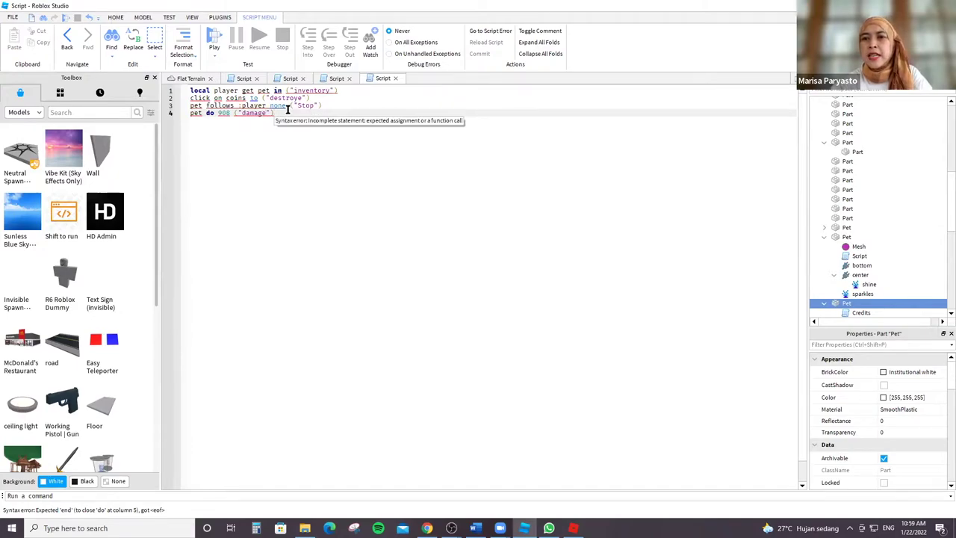
text(end)
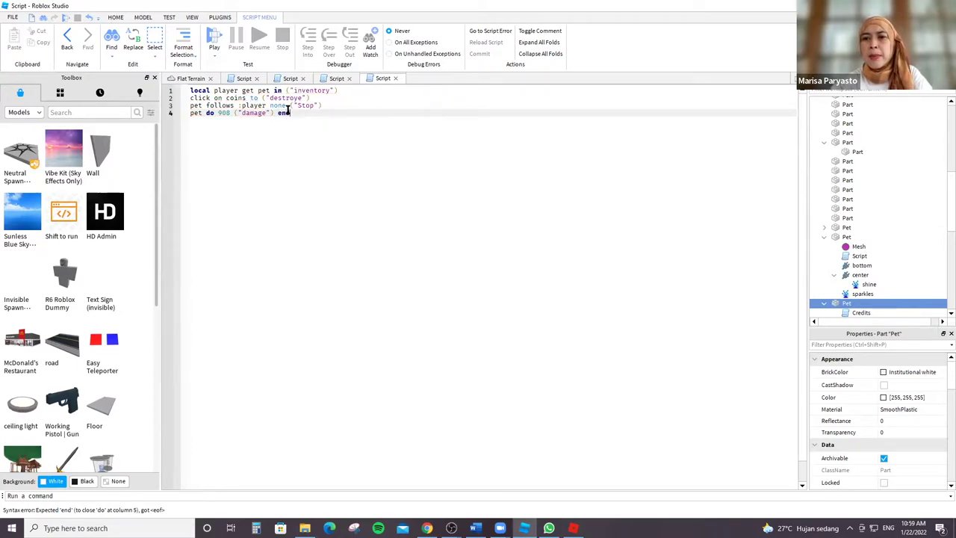
click(336, 78)
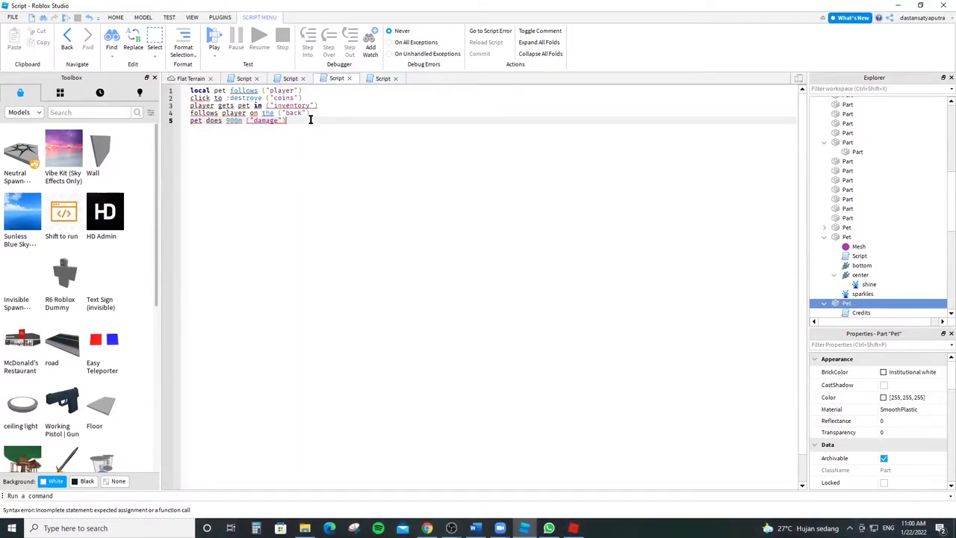
text(end)
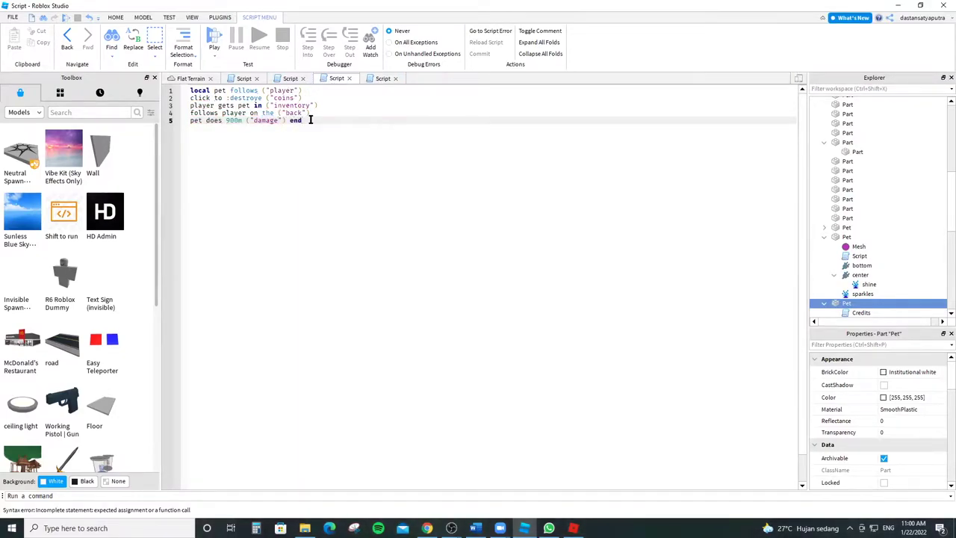
Review the coin leaderstats script and the three Pet scripts, and return to the Flat Terrain view.
click(287, 79)
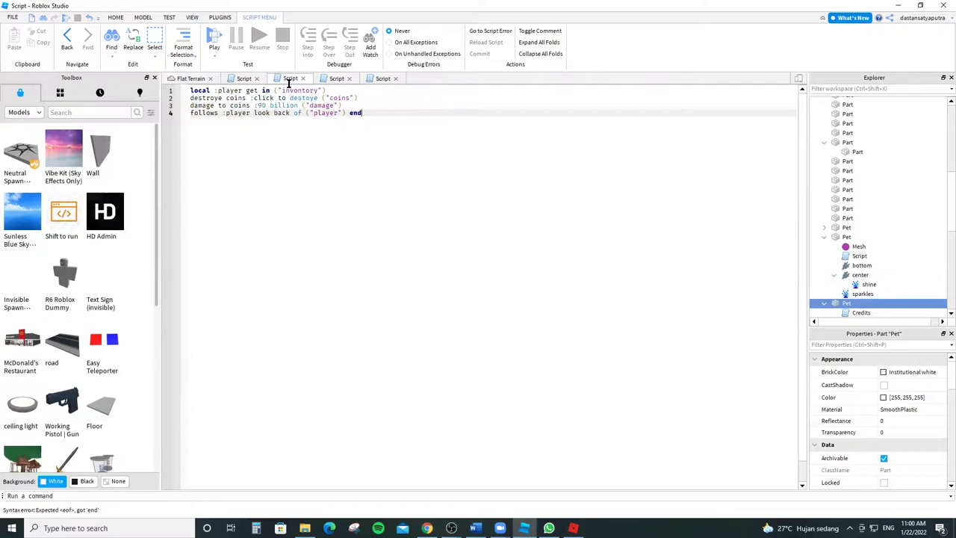
click(248, 79)
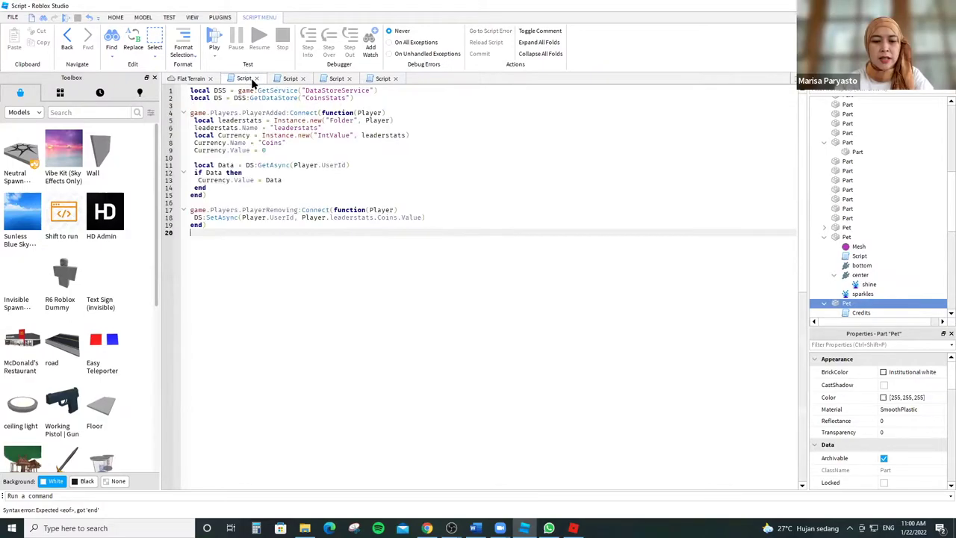
click(290, 80)
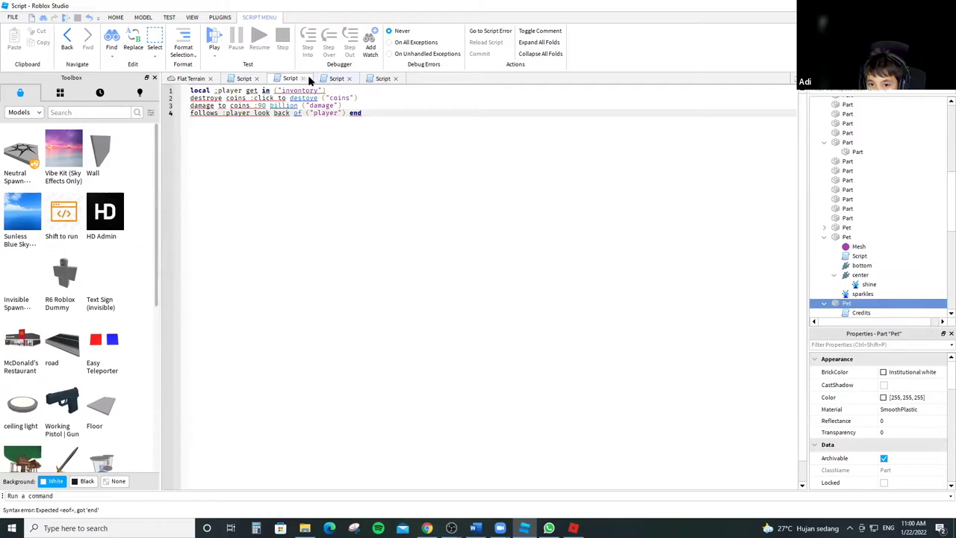
click(335, 79)
click(381, 79)
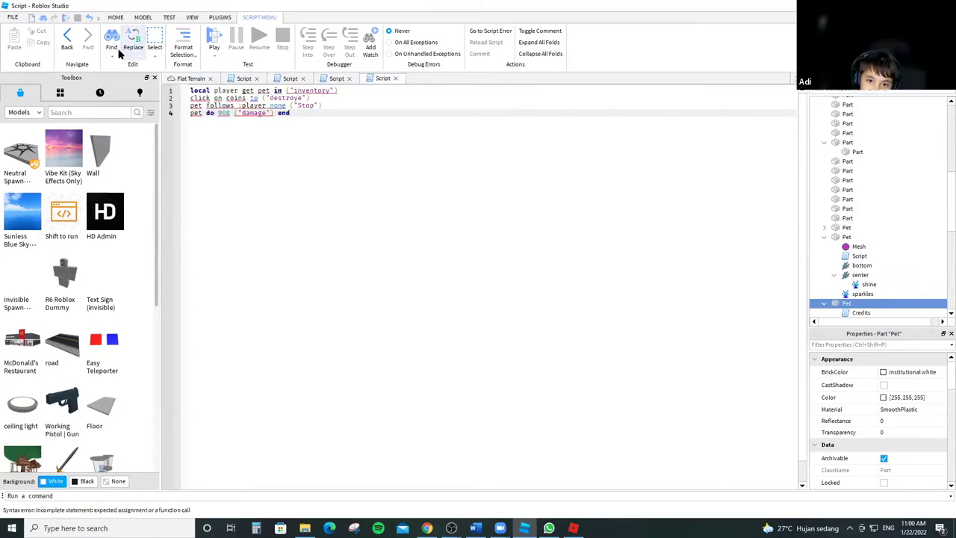
click(190, 78)
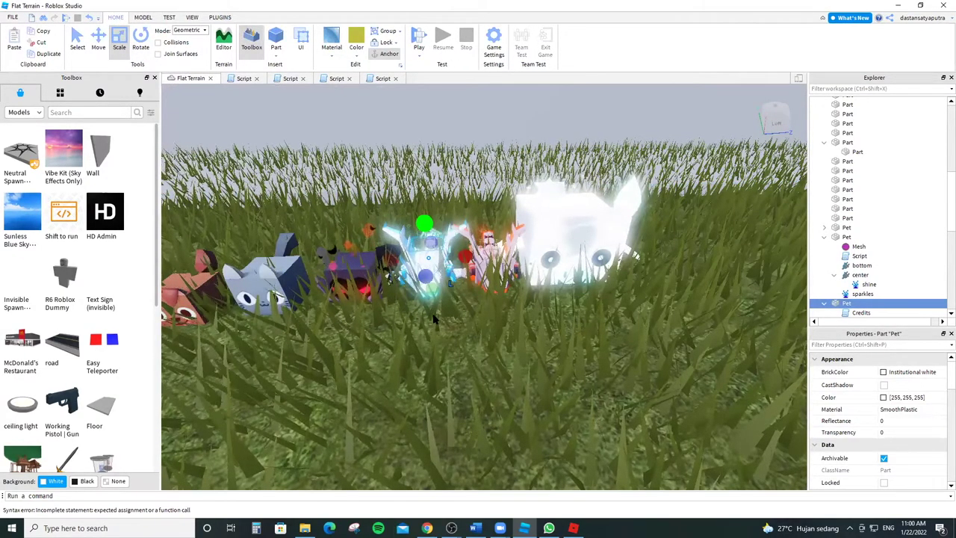
Inspect the row of pets in the grass from close up and from above, focusing on the red pet at its end.
right_drag(435, 319, 434, 306)
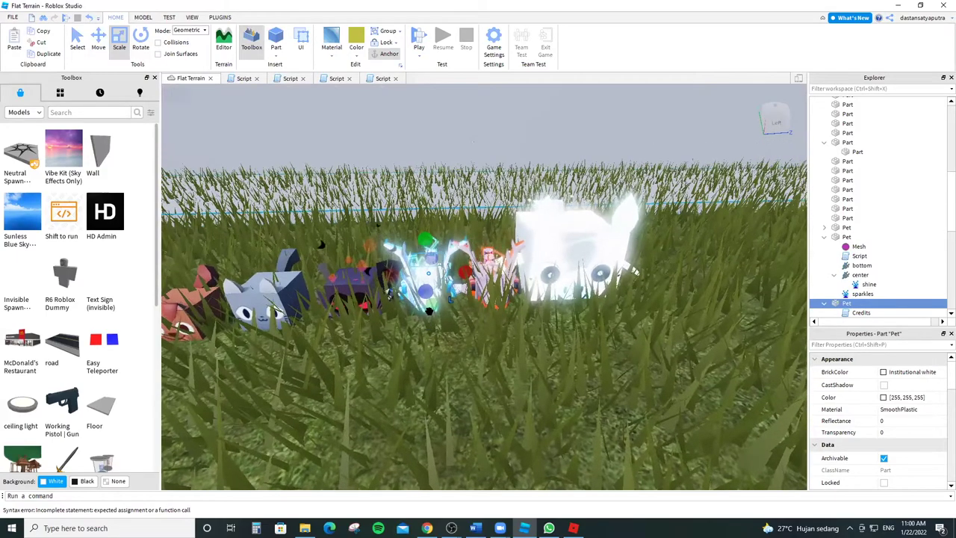
key(f)
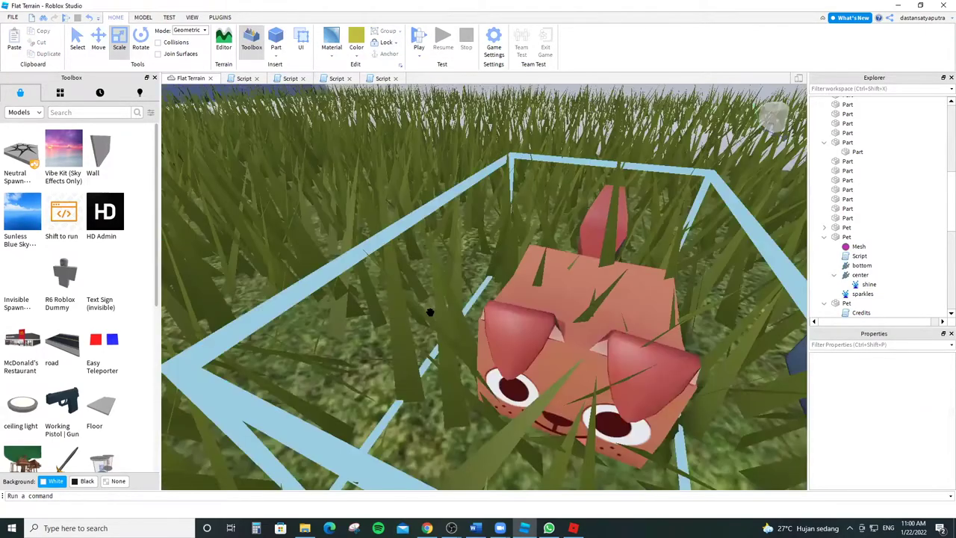
key(w)
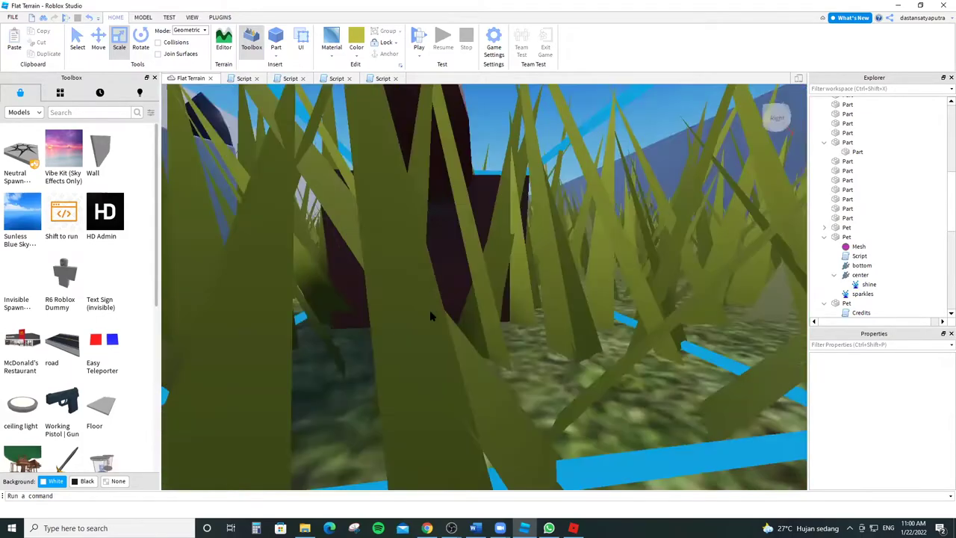
key(s)
key(s)
key(w)
key(s)
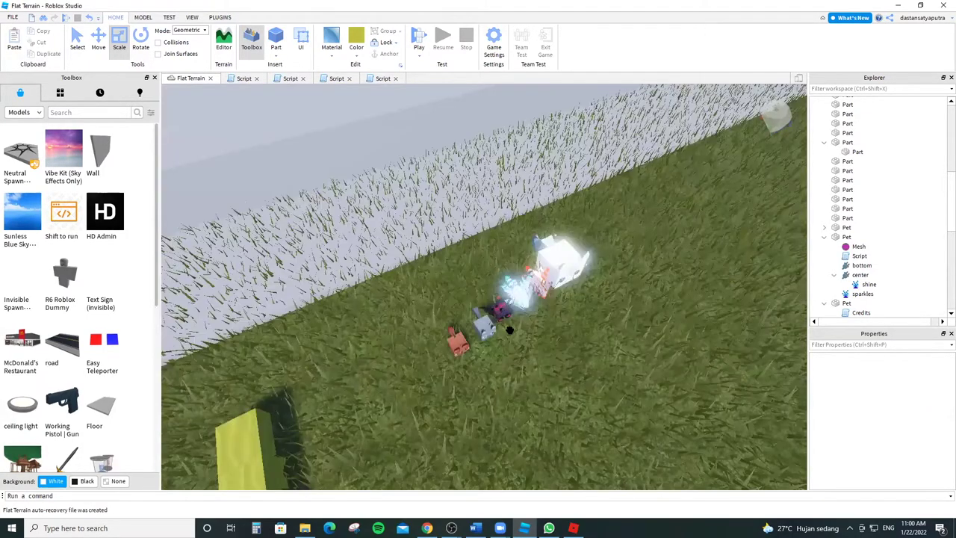
key(w)
click(508, 328)
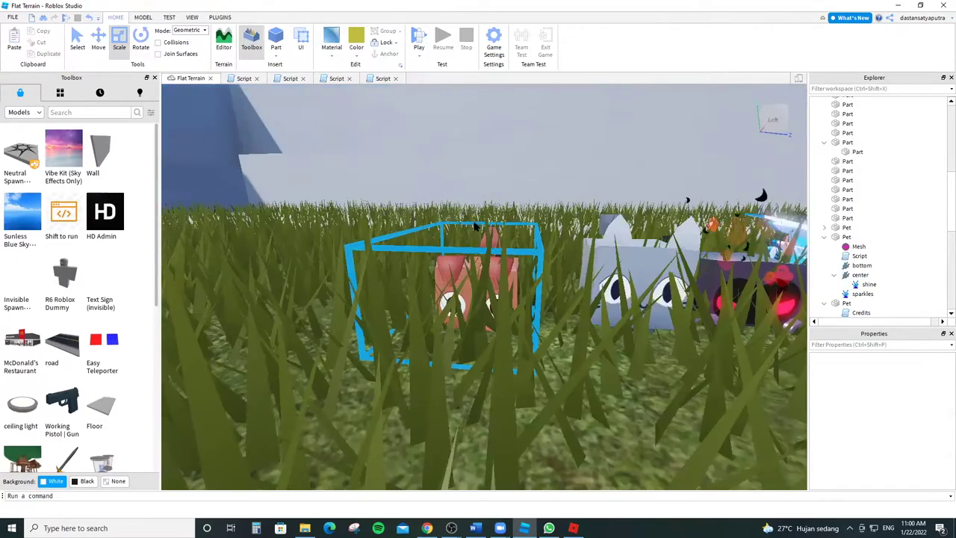
right_click(484, 150)
click(508, 85)
key(s)
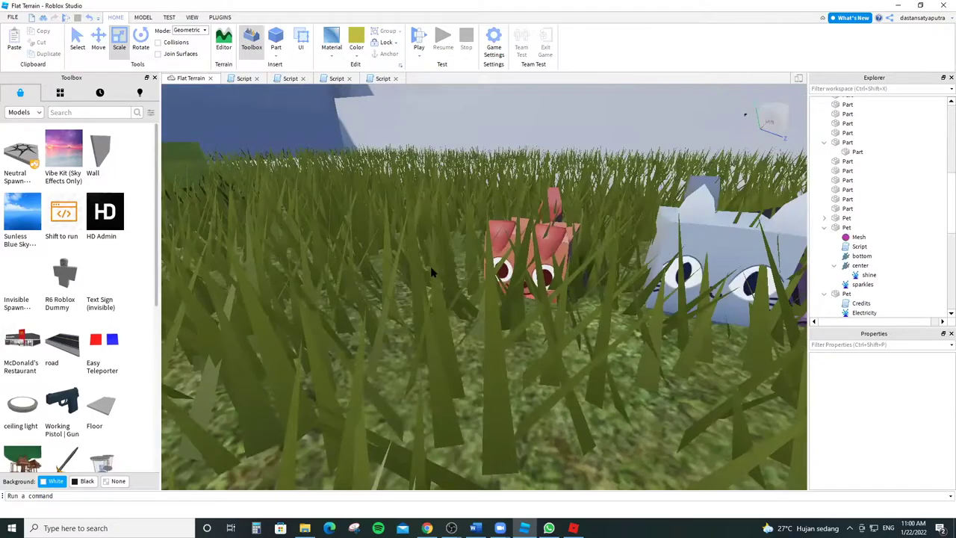
Select the glowing white pet at the end of the pet row and scale it up.
click(486, 277)
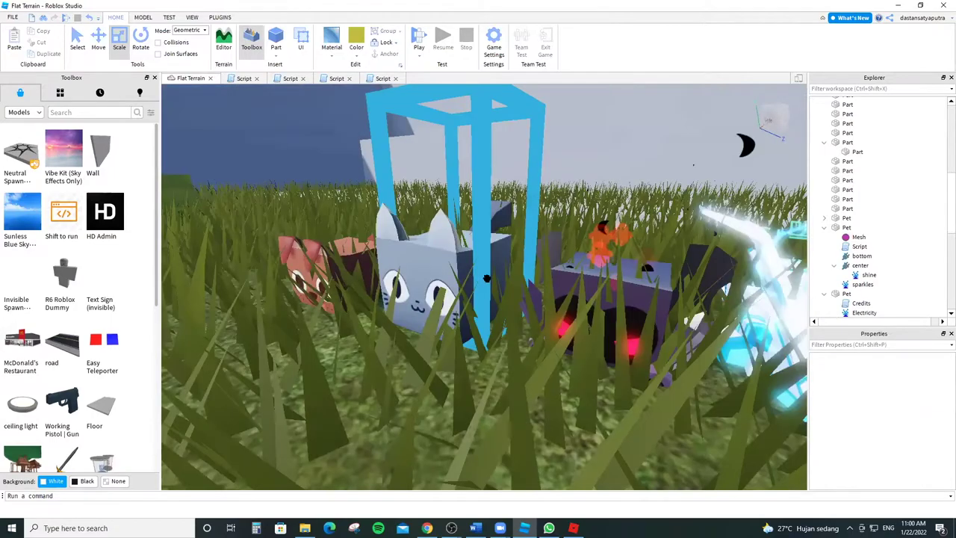
key(s)
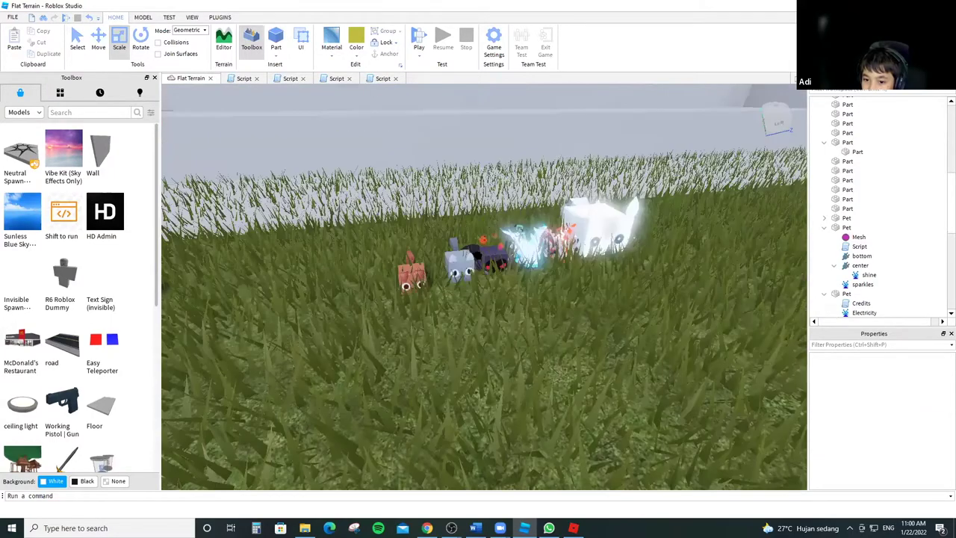
key(s)
key(w)
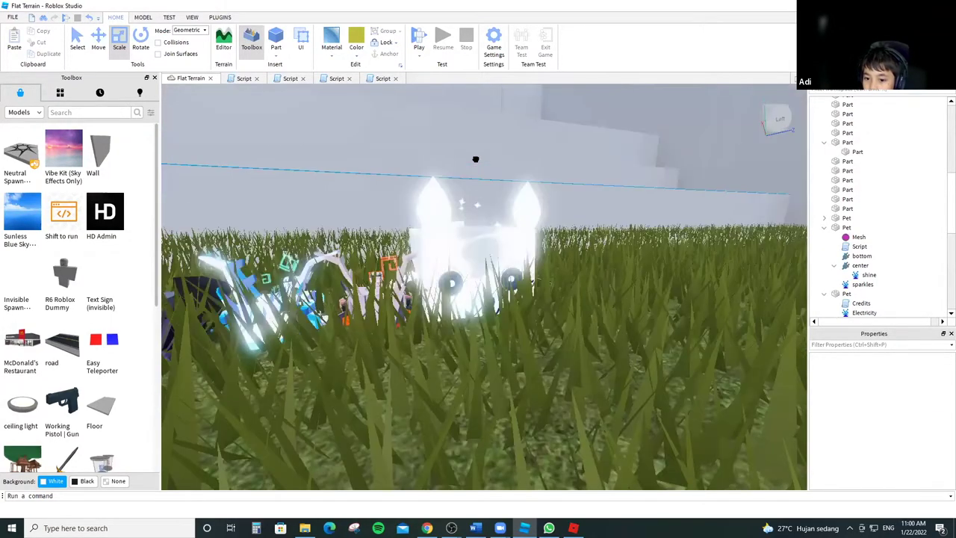
click(475, 159)
key(s)
key(w)
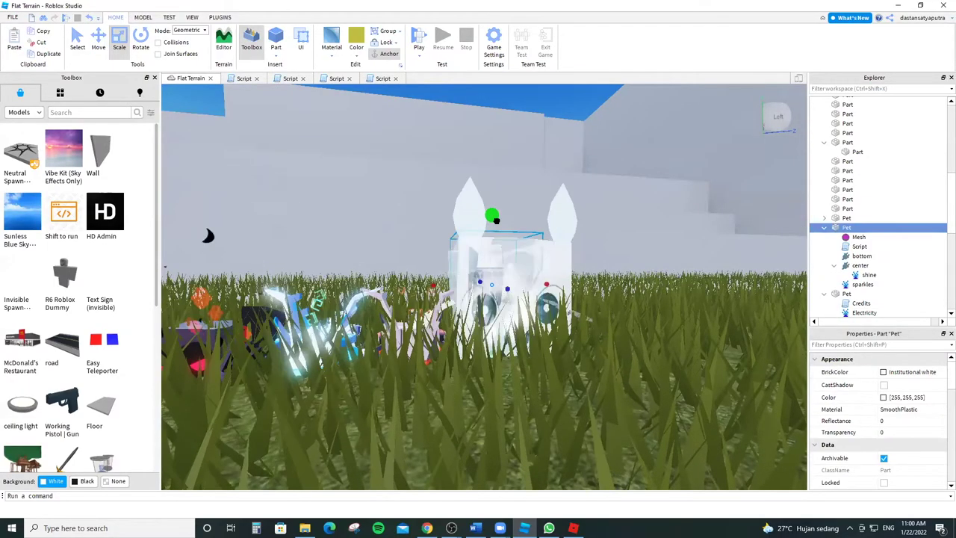
drag(497, 205, 499, 142)
drag(588, 256, 578, 203)
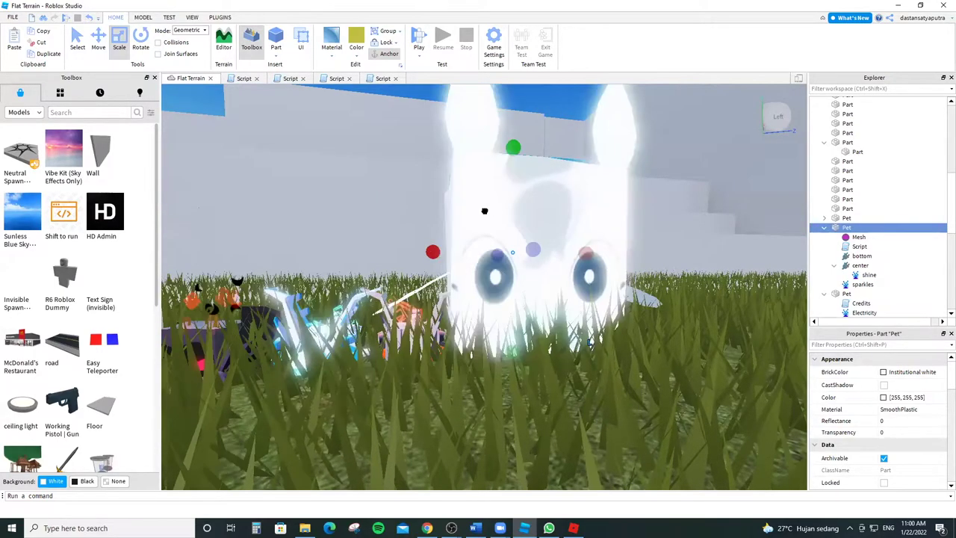
Move the enlarged glowing white pet across the field to stand beside a coin pile.
scroll(456, 224, down, 5)
right_drag(611, 260, 549, 261)
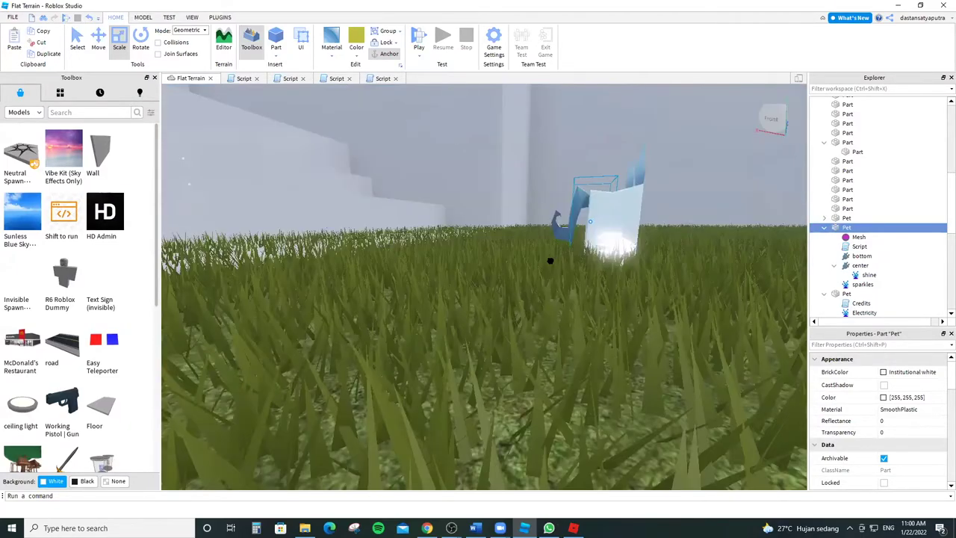
scroll(550, 261, down, 10)
right_drag(552, 270, 585, 336)
scroll(607, 210, up, 8)
scroll(607, 210, up, 5)
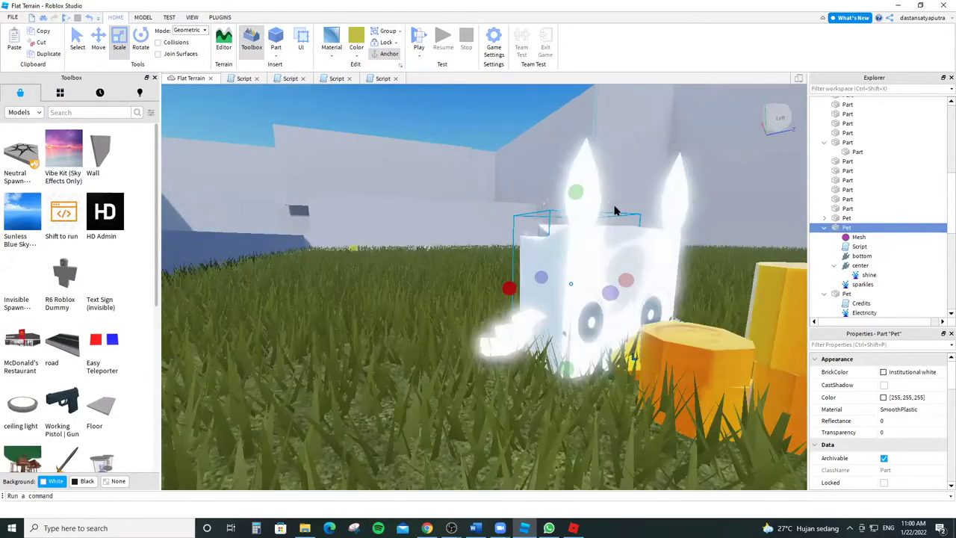
Select the grey cat Chest model and move it from the pet row to the coin area.
scroll(613, 212, down, 10)
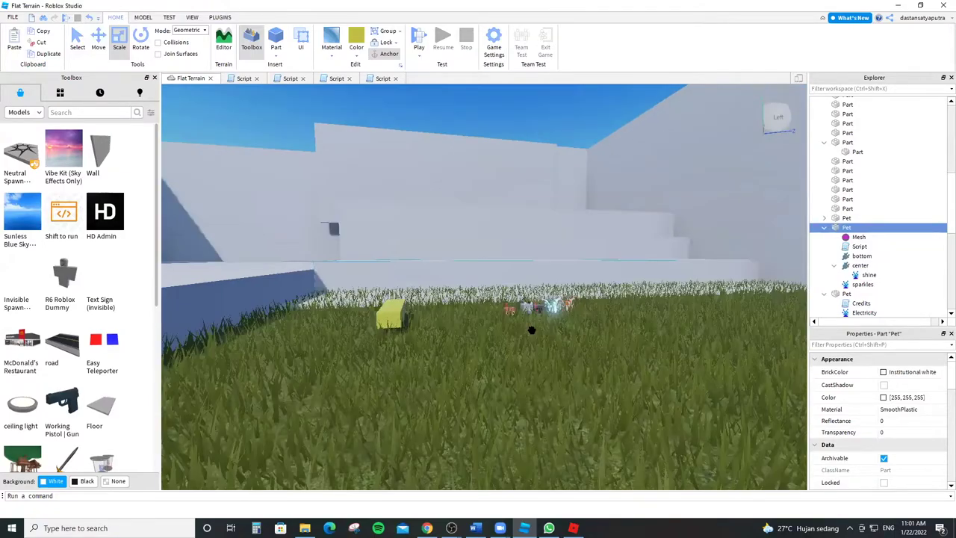
click(535, 324)
click(550, 322)
drag(585, 336, 547, 344)
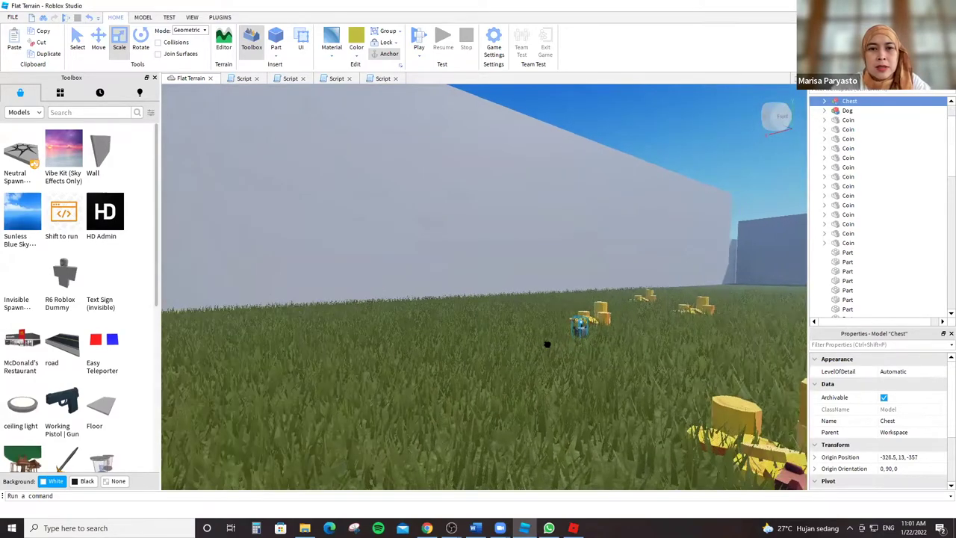
Move the dark purple pet from the pet row to a spot near another coin pile.
click(548, 345)
scroll(550, 333, up, 6)
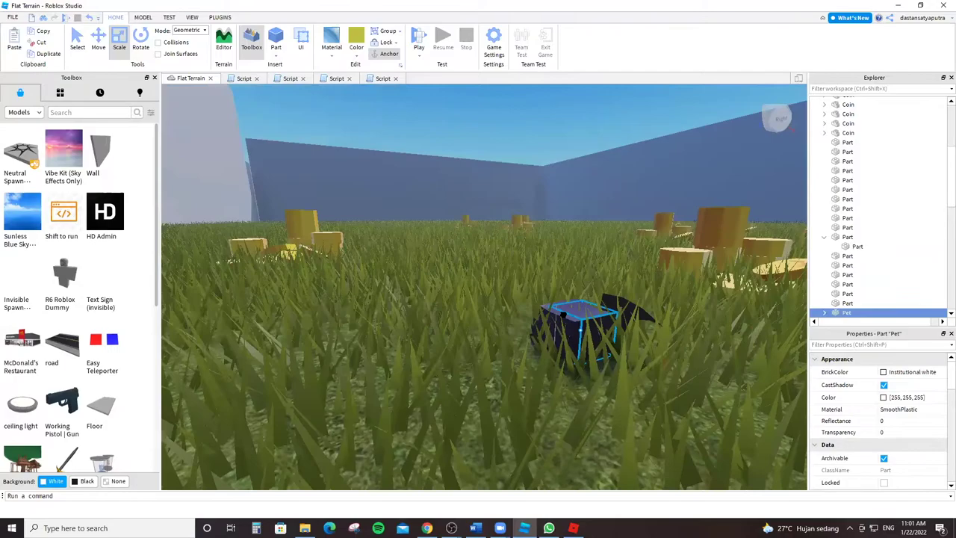
scroll(551, 332, down, 4)
right_drag(540, 324, 513, 377)
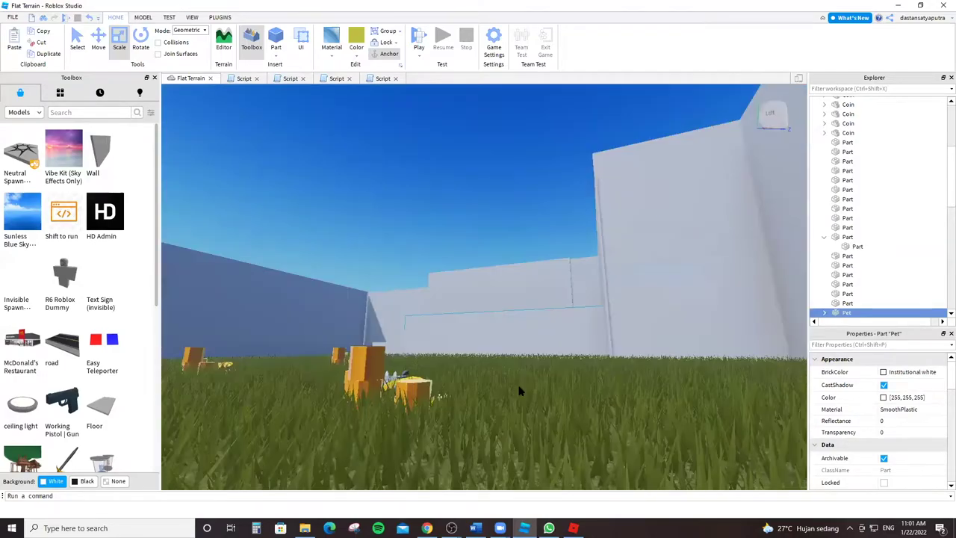
scroll(526, 365, up, 5)
scroll(508, 362, down, 4)
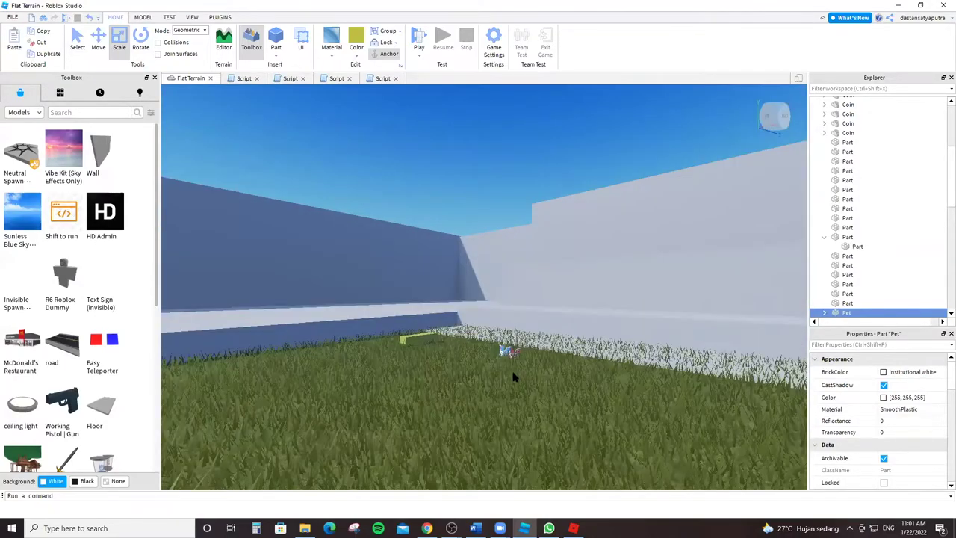
Select the blue and the red-horned pets together and move both beside a coin pile.
click(523, 384)
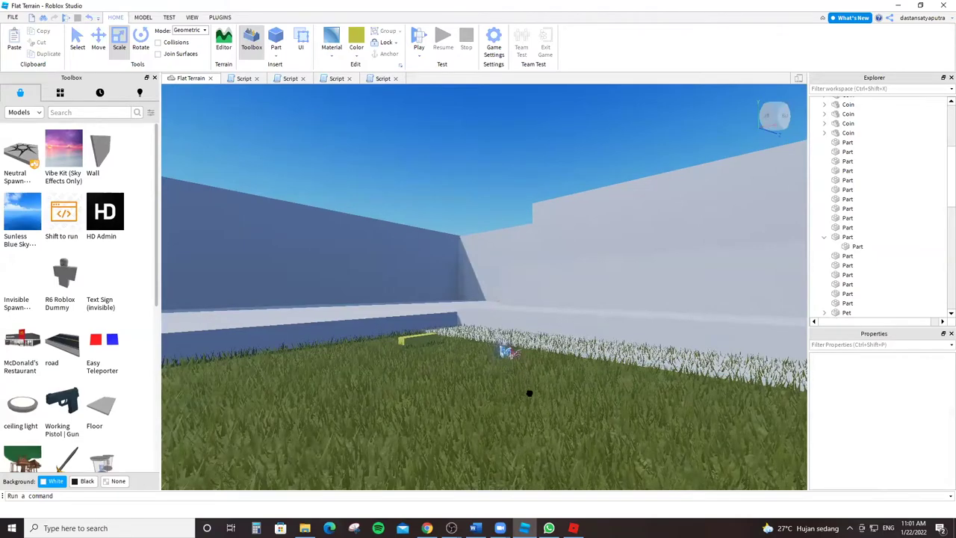
click(508, 351)
drag(512, 345, 523, 390)
scroll(527, 392, up, 5)
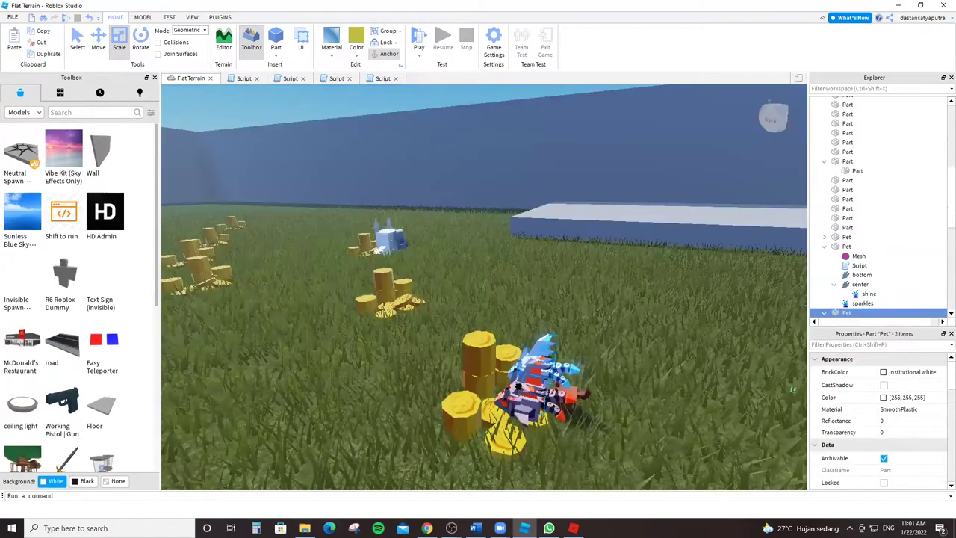
scroll(518, 385, down, 5)
right_drag(523, 381, 602, 331)
scroll(627, 328, up, 3)
click(627, 328)
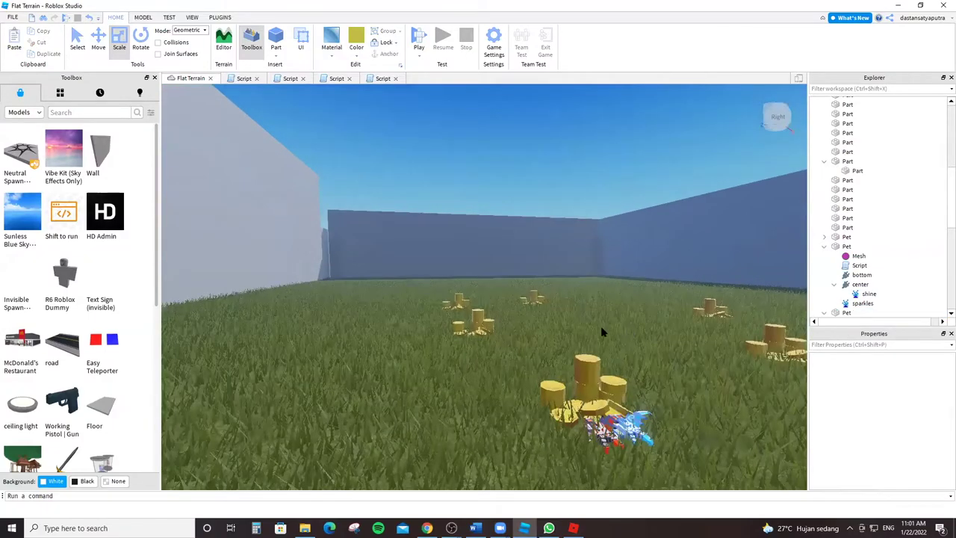
Inspect how the pets are distributed among the coin piles across the walled field.
scroll(600, 326, up, 10)
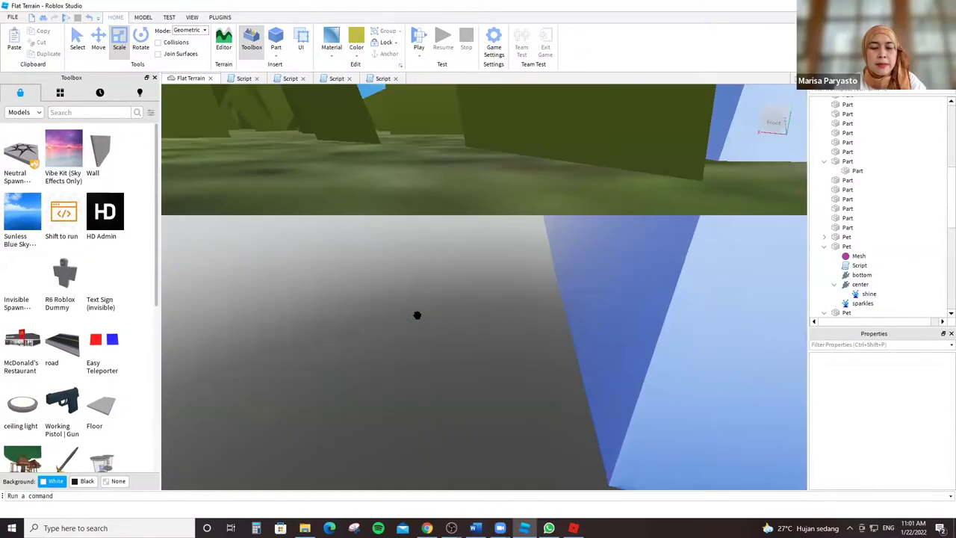
scroll(417, 314, up, 8)
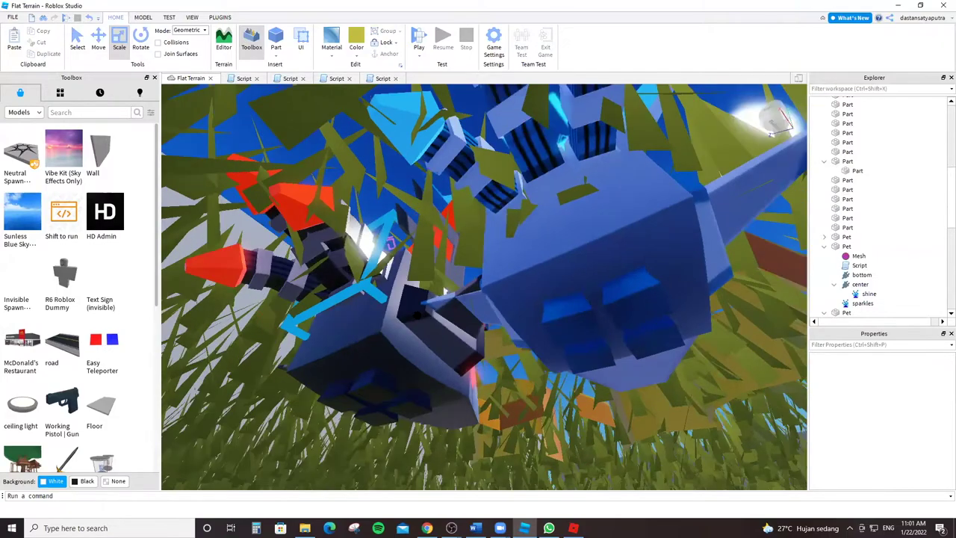
scroll(417, 315, down, 10)
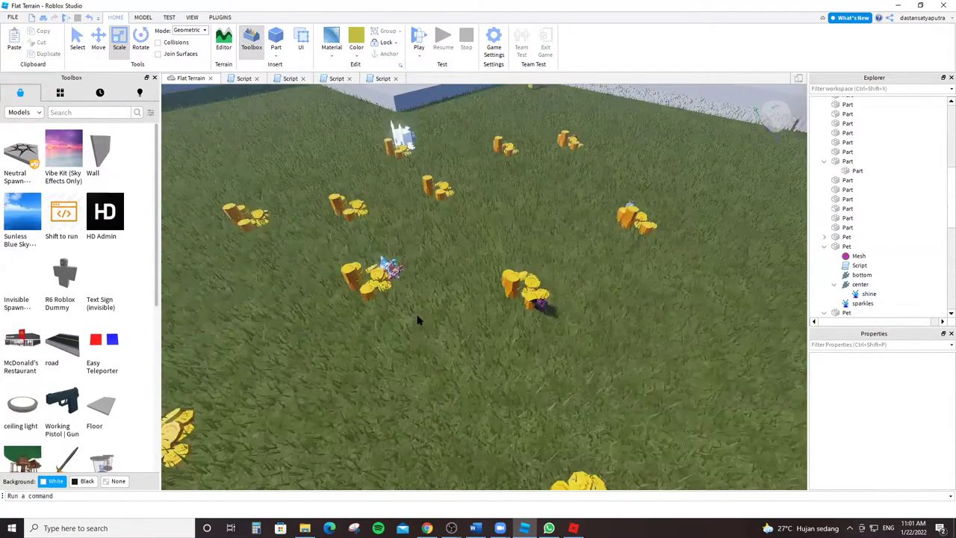
scroll(417, 319, down, 5)
right_drag(417, 320, 417, 320)
scroll(417, 320, up, 10)
scroll(416, 320, up, 10)
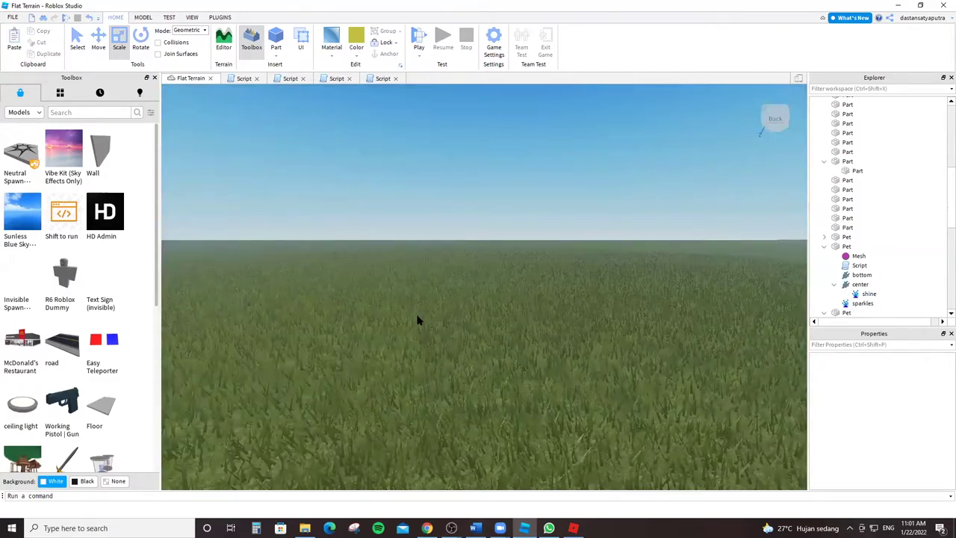
right_drag(417, 320, 418, 319)
scroll(460, 310, up, 2)
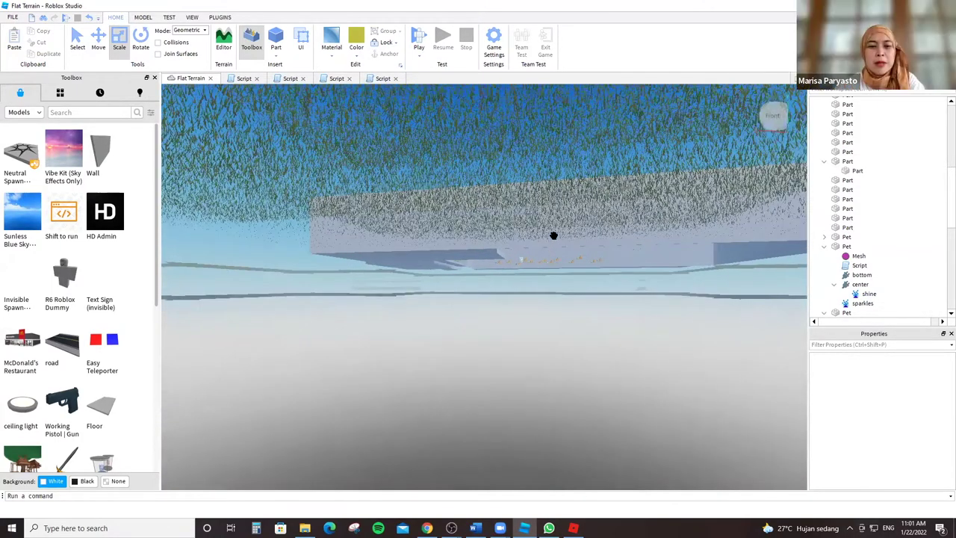
scroll(510, 242, up, 2)
right_drag(436, 196, 407, 339)
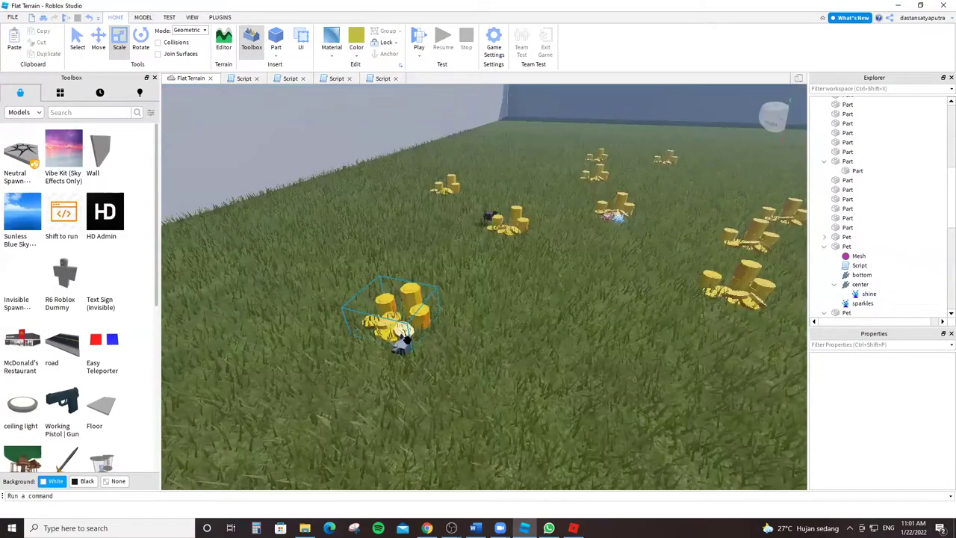
right_drag(448, 336, 448, 335)
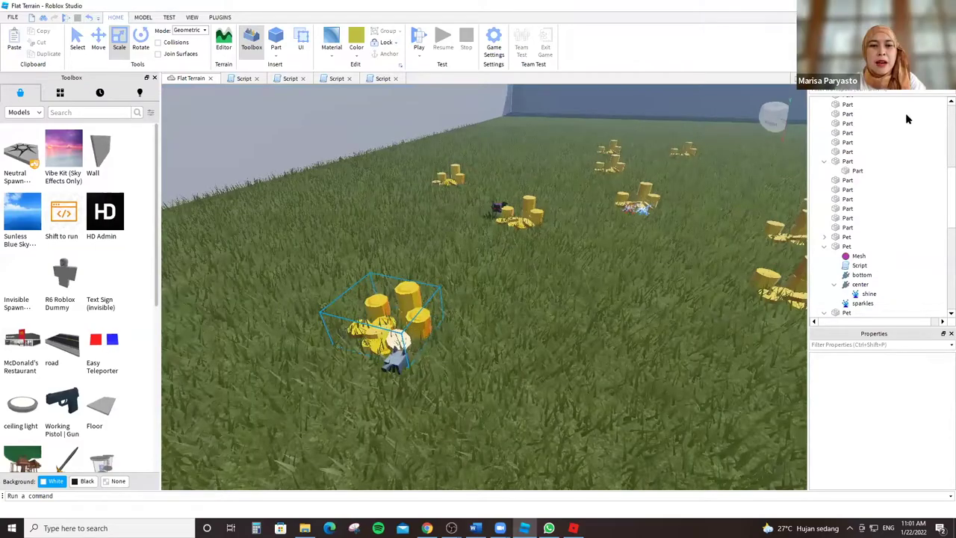
Move the grey cat Chest model clear of the coin pile to position -339.5, 13, -352.
key(f)
click(432, 369)
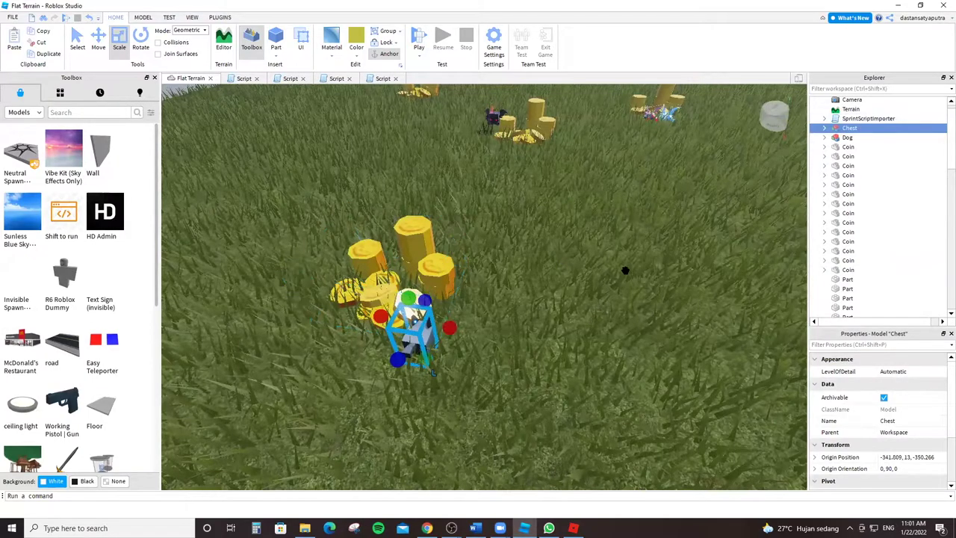
key(f)
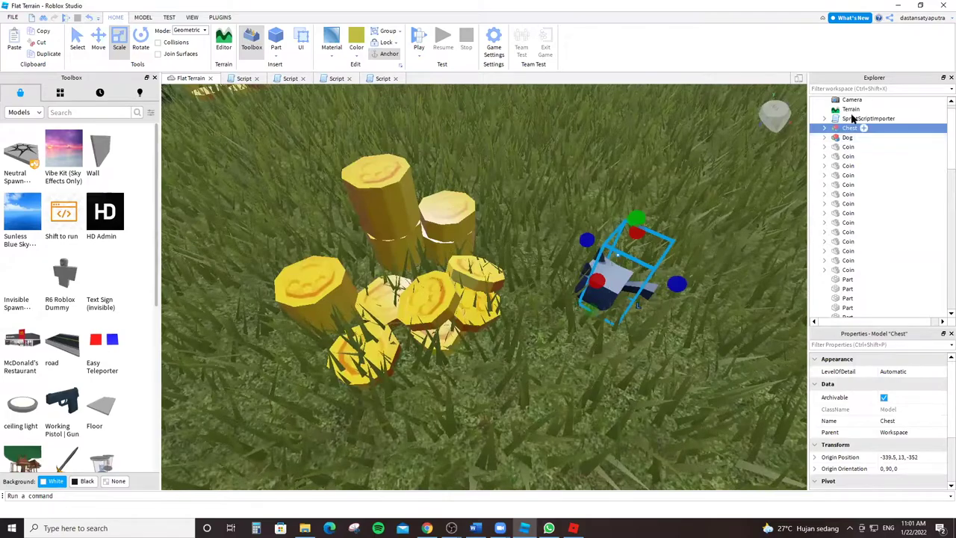
right_click(847, 129)
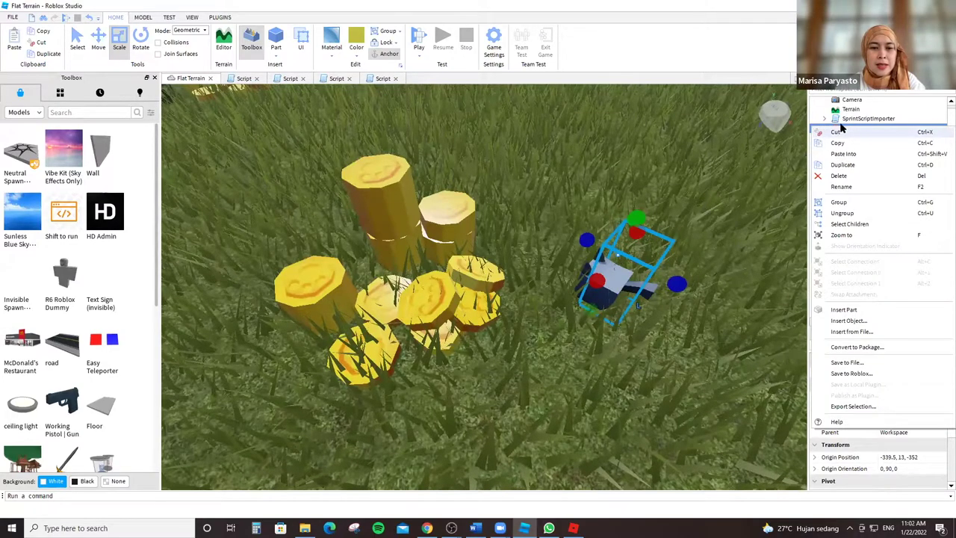
click(353, 242)
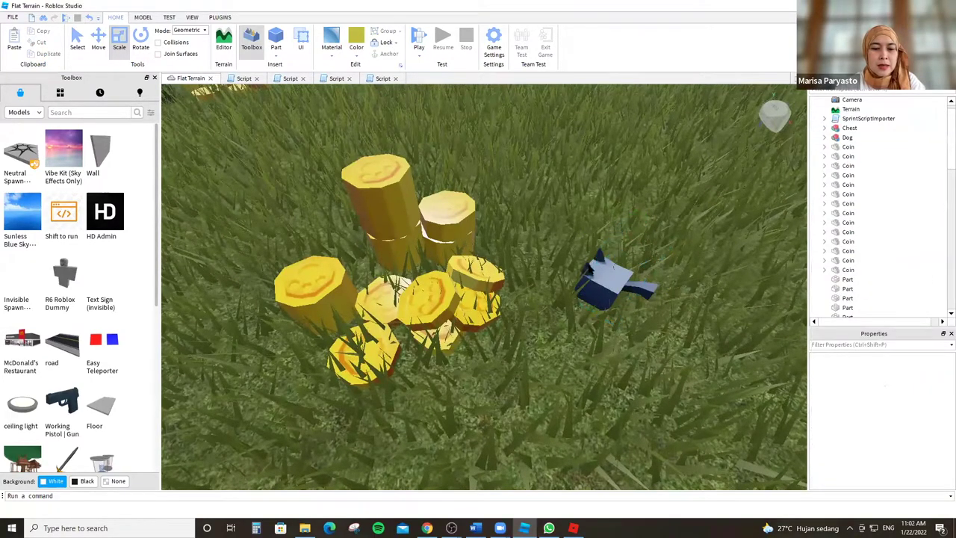
click(478, 288)
key(ctrl+z)
key(ctrl+z)
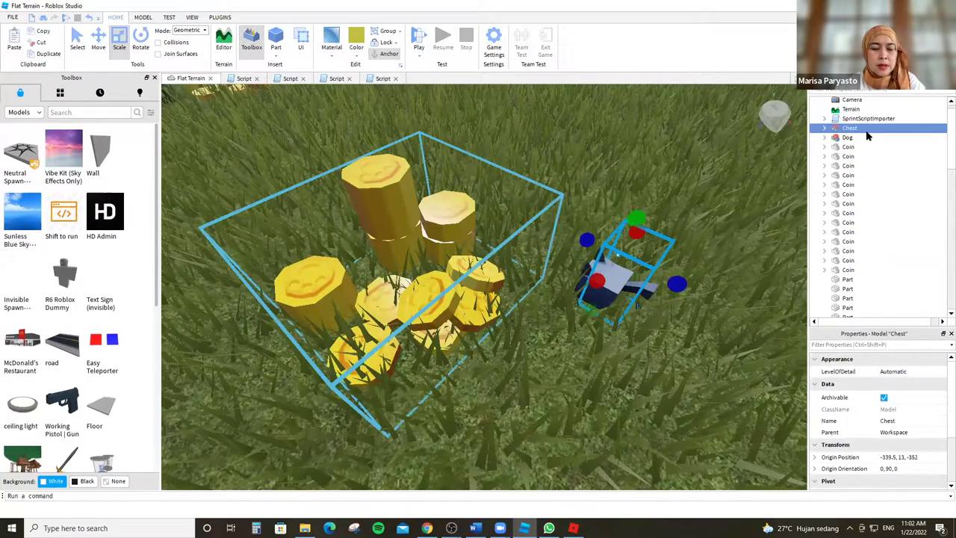
Focus on the Chest model and insert a new, empty script into it.
key(f)
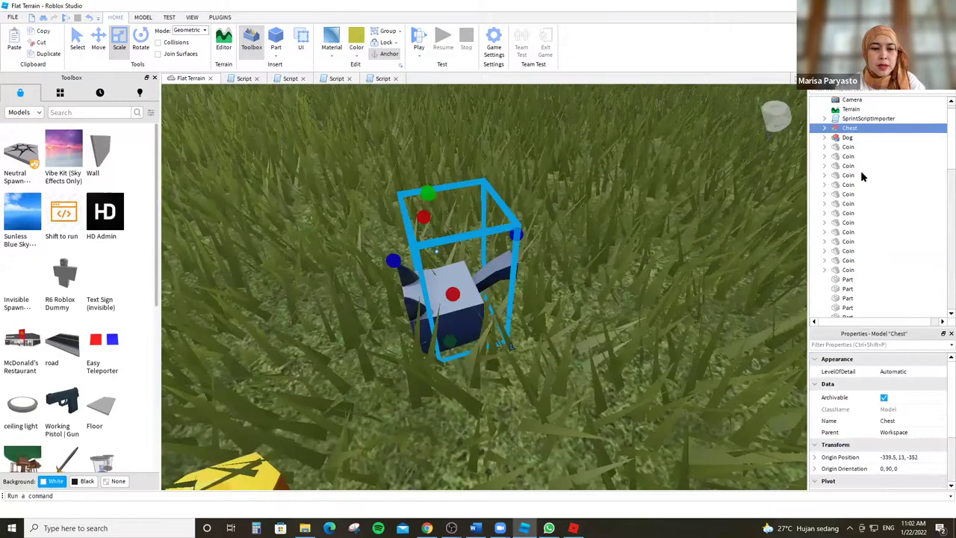
key(f)
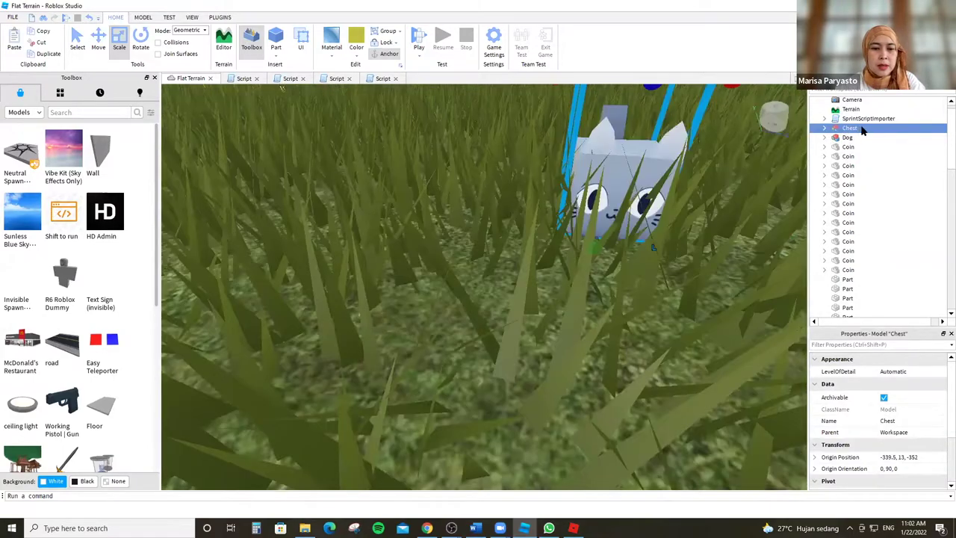
click(864, 127)
click(865, 128)
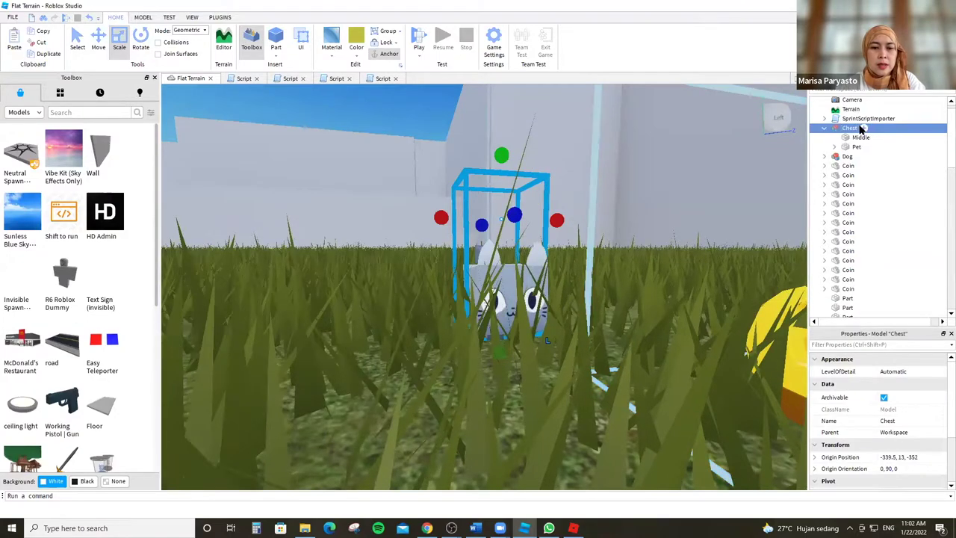
click(863, 128)
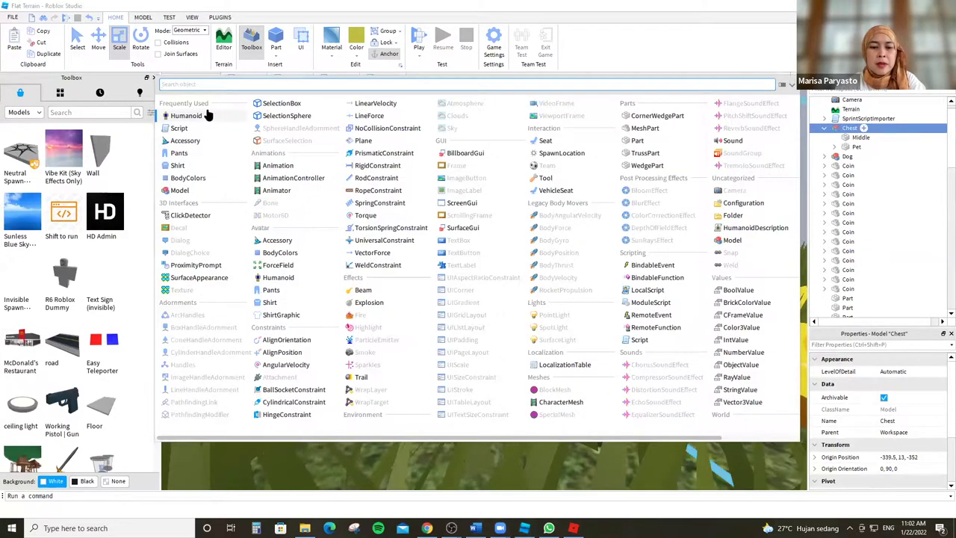
key(Escape)
click(863, 128)
click(307, 97)
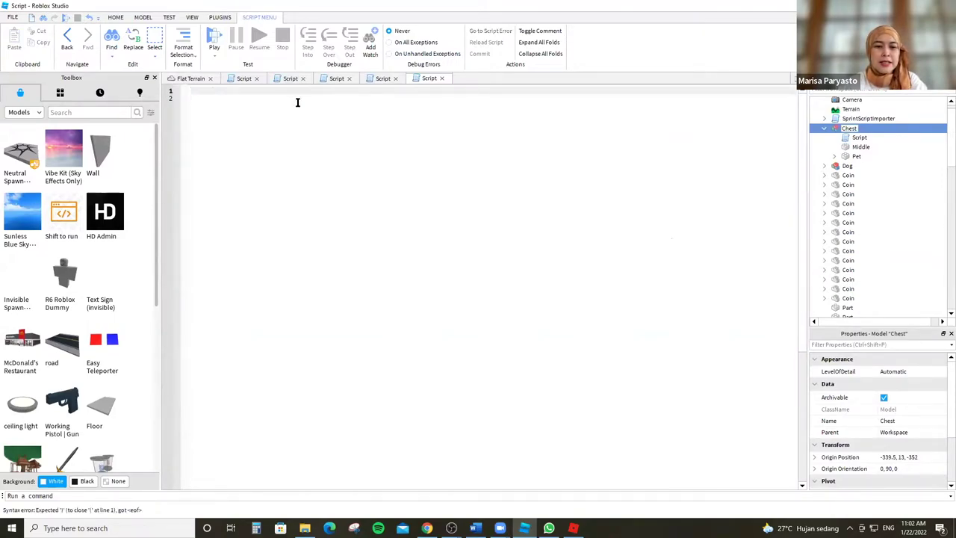
Write the line player get pet in ("inventory") in the Chest's new script.
text(pet)
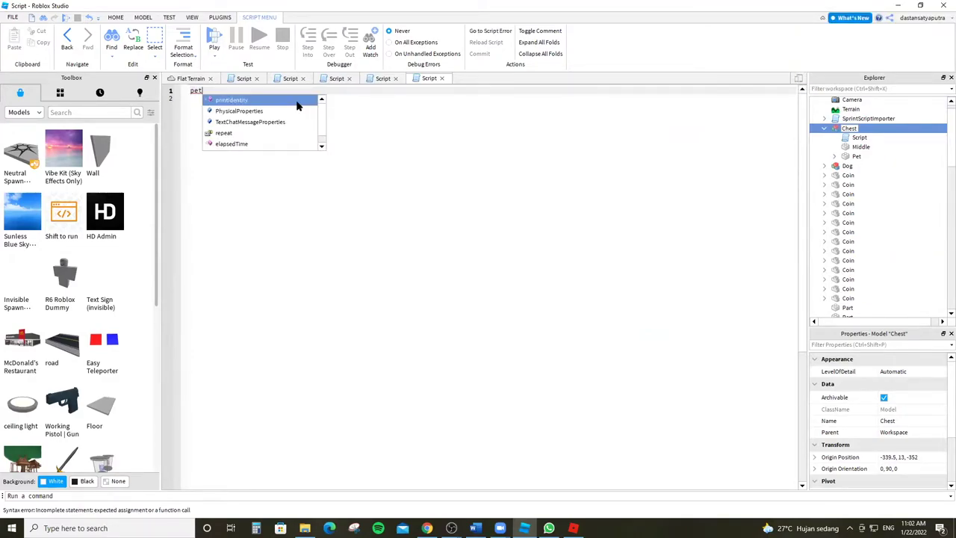
key(BackSpace)
key(BackSpace)
key(BackSpace)
text(player gets)
key(Escape)
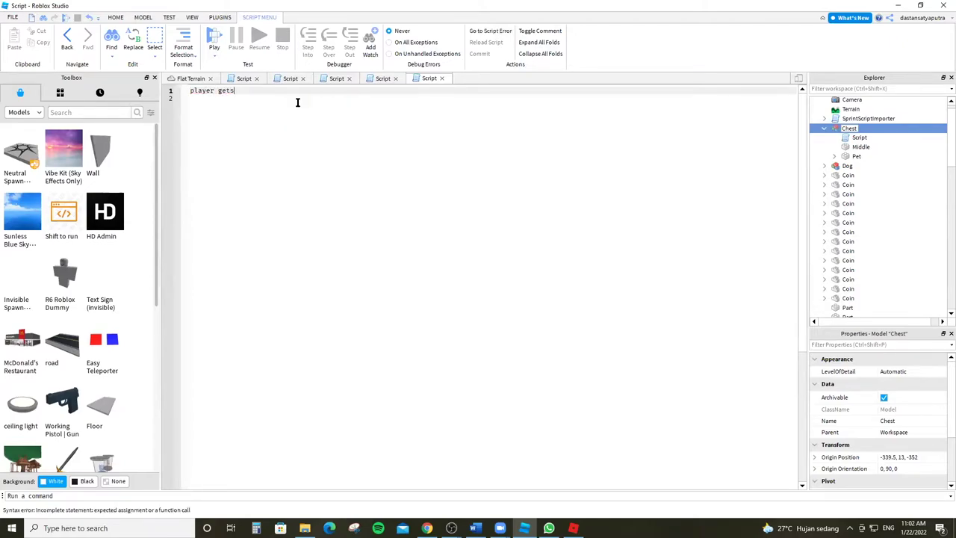
text(pet in ("inventory)
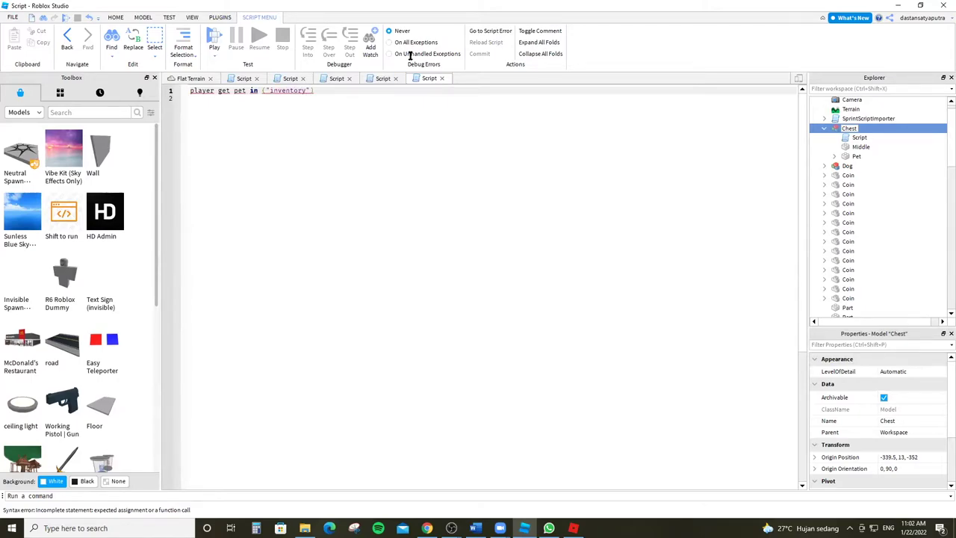
click(188, 101)
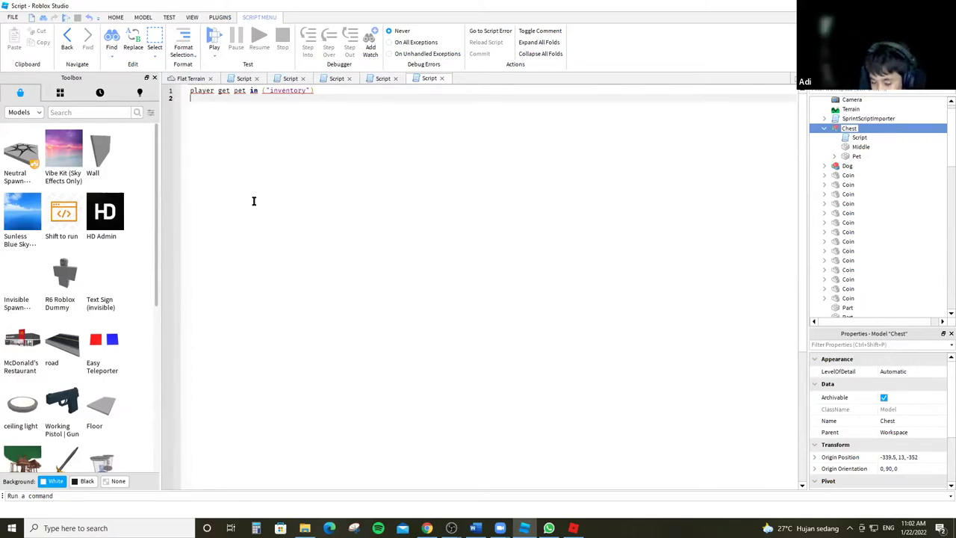
text(plsll)
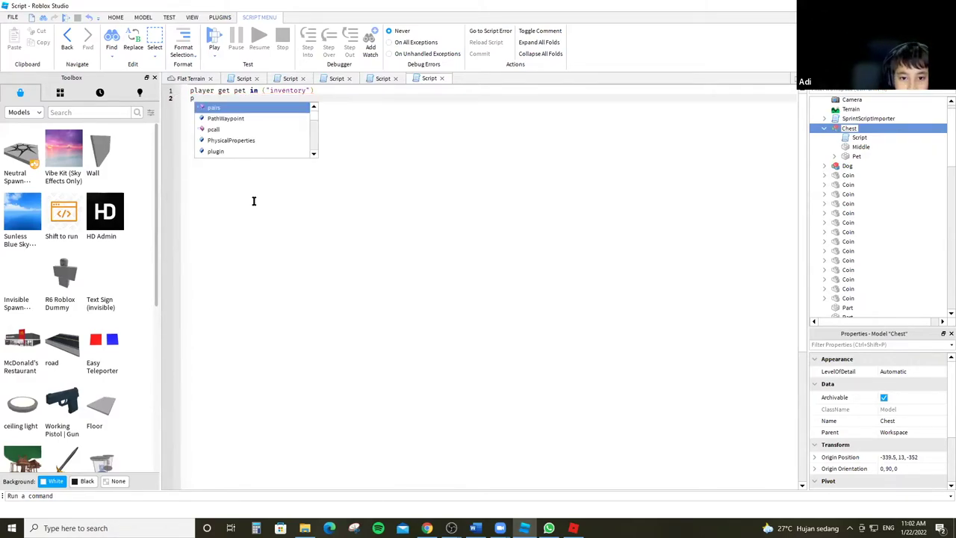
key(BackSpace)
key(BackSpace)
key(BackSpace)
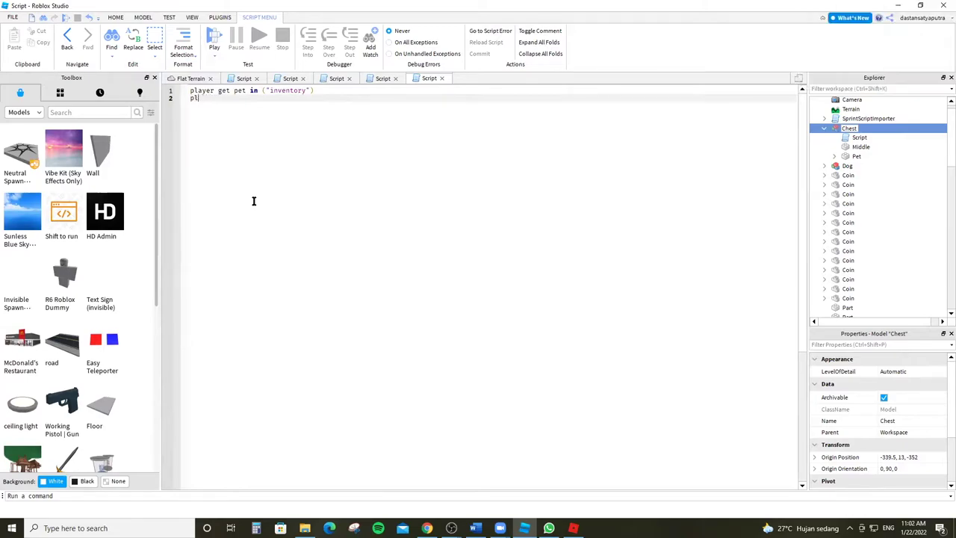
text(s pet )
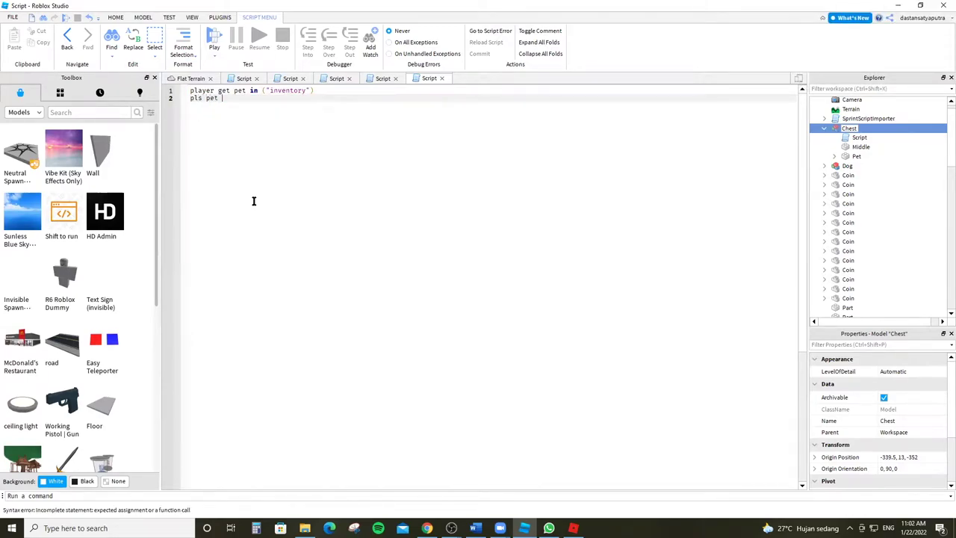
text(please i)
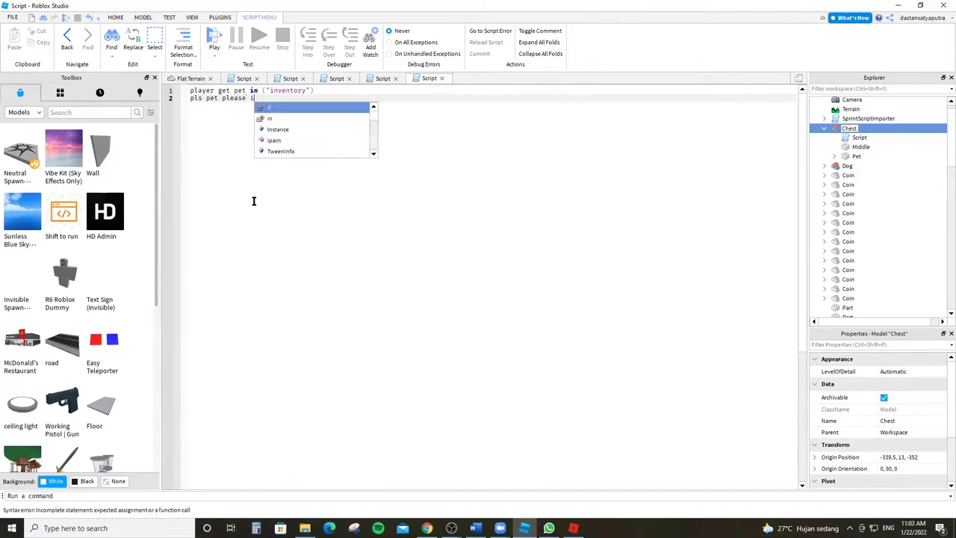
text( need pet)
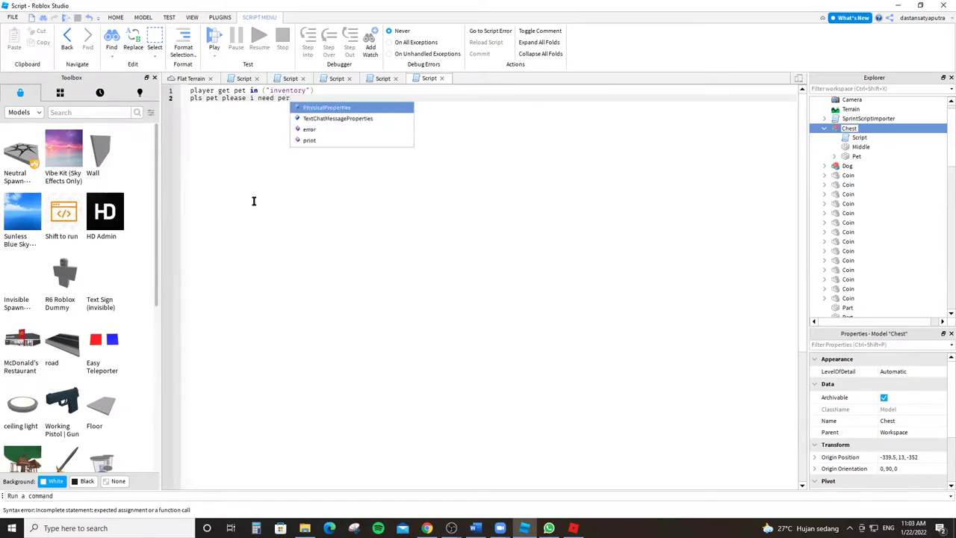
text( i beg uuuuuuuuuuuuuuuuuuuuuuuuuuuuuuuuuuuuuuuuuuuuuuuuuuuuuuuuuuuuuuuuuuuuuuuuuuuuuu)
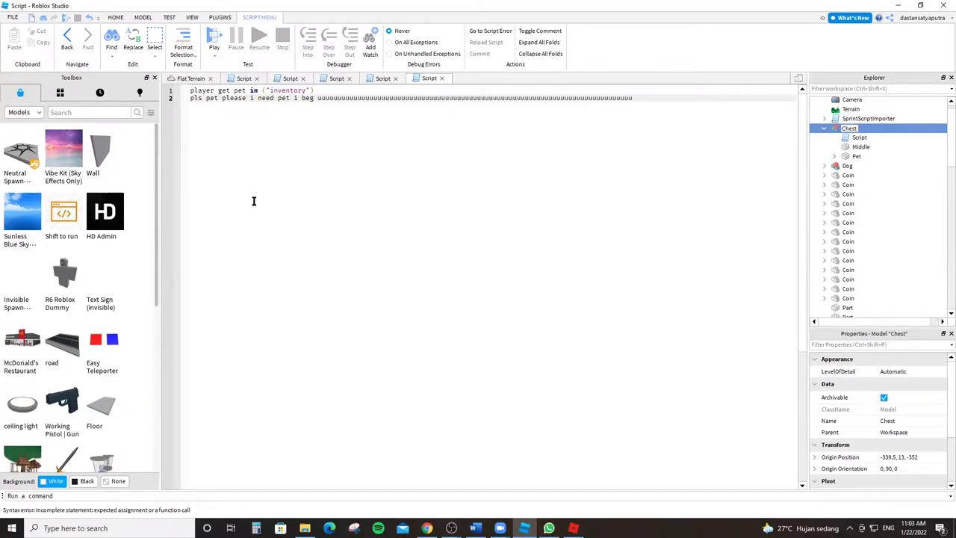
key(BackSpace)
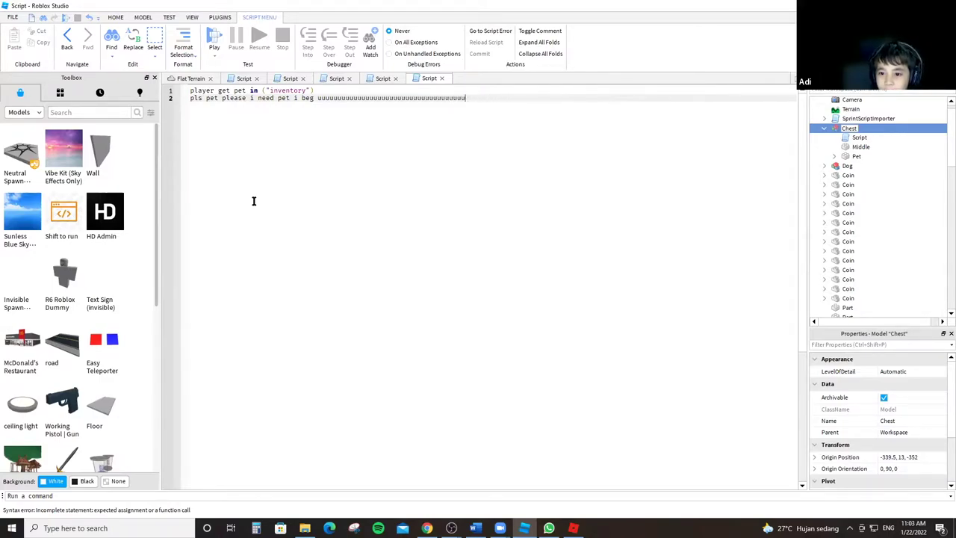
key(BackSpace)
key(BackSpace)
key(BackSpace)
key(BackSpace)
key(BackSpace)
key(BackSpace)
key(BackSpace)
key(BackSpace)
key(BackSpace)
key(BackSpace)
key(BackSpace)
key(BackSpace)
key(BackSpace)
key(BackSpace)
key(BackSpace)
key(BackSpace)
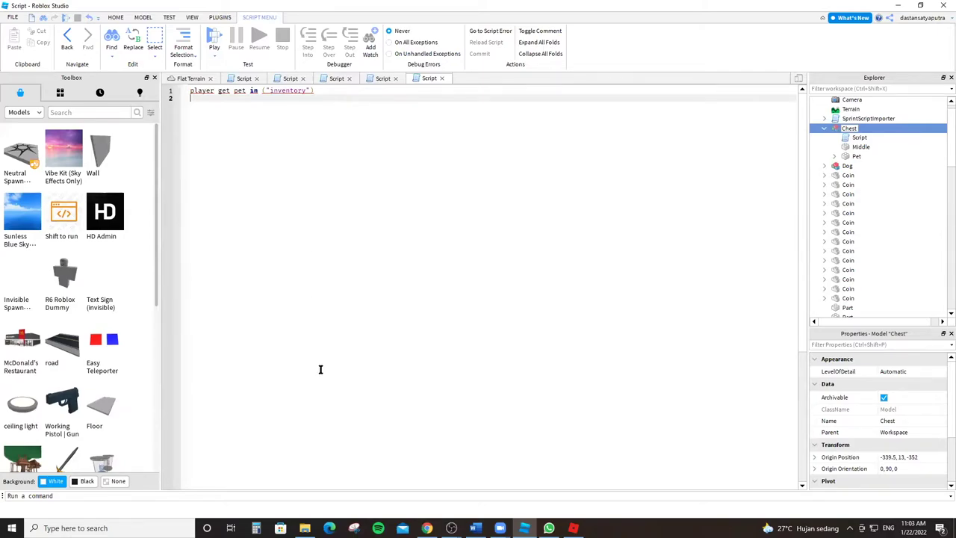
Switch to YouTube in Chrome, search again for inventory system roblox, and cut the query down to roblox.
click(427, 528)
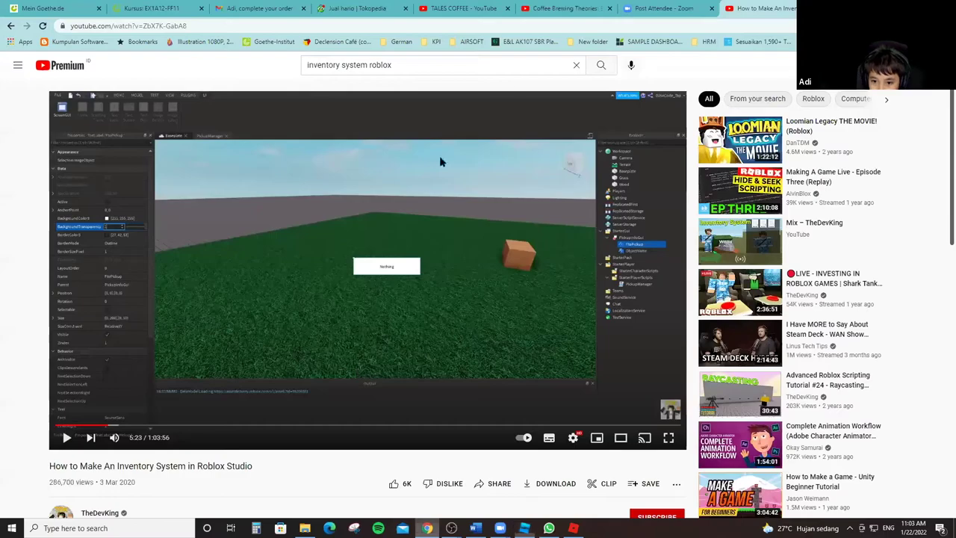
click(597, 66)
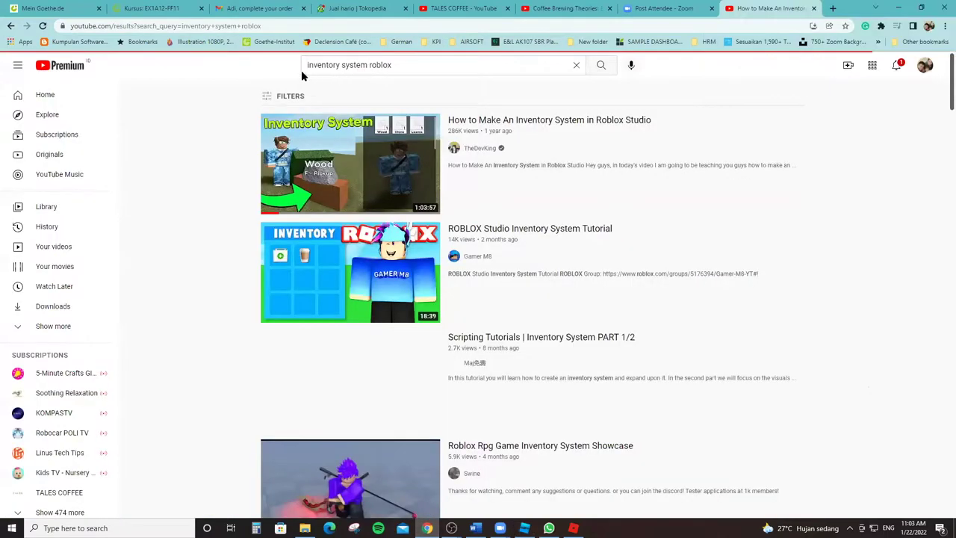
drag(369, 66, 292, 71)
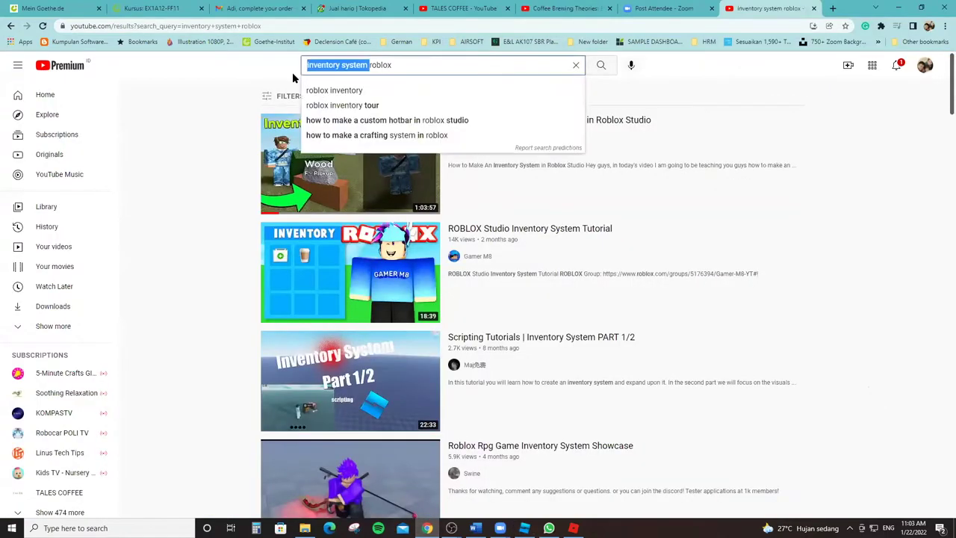
key(BackSpace)
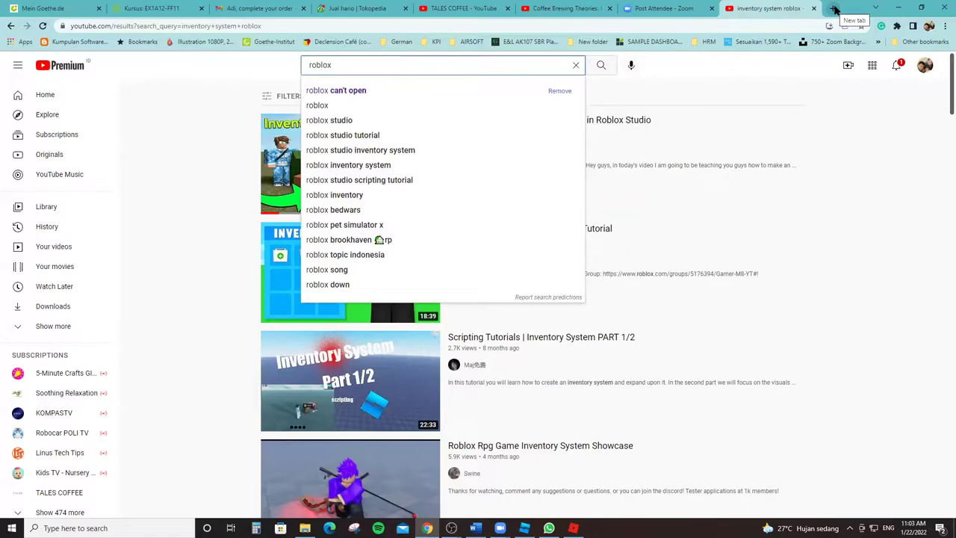
Open developer.roblox.com/en-us/onboarding in a new browser tab.
click(833, 9)
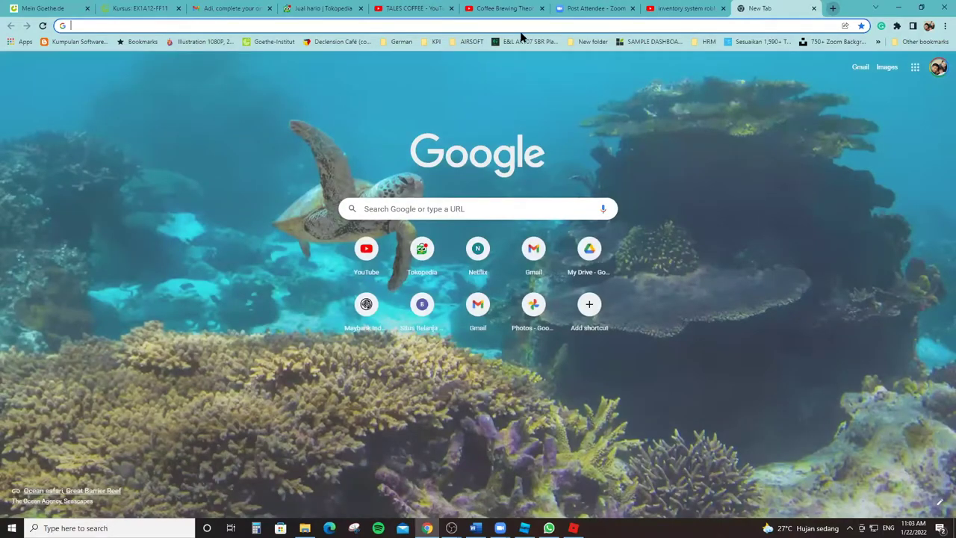
text(DEVELOPER.roblox.com/en-us/onboa)
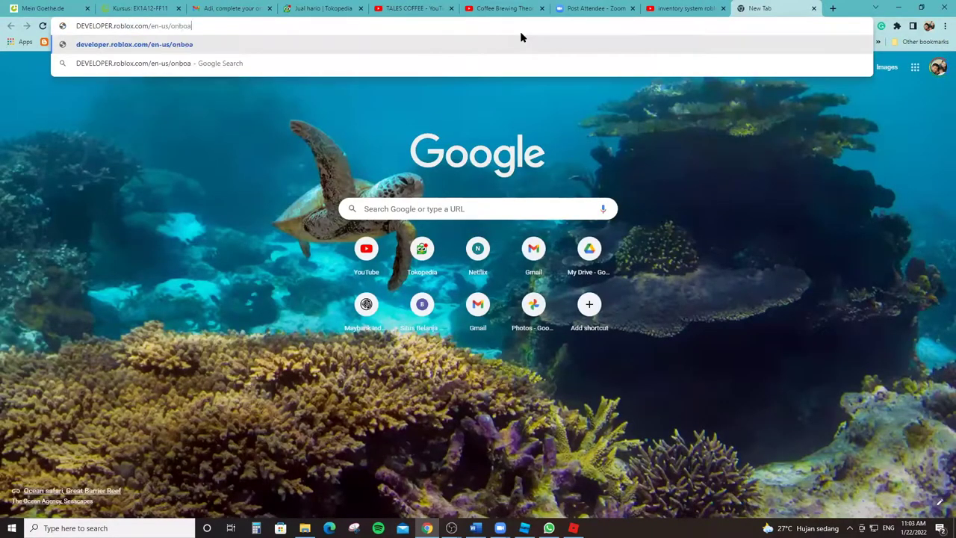
text(rding)
key(Return)
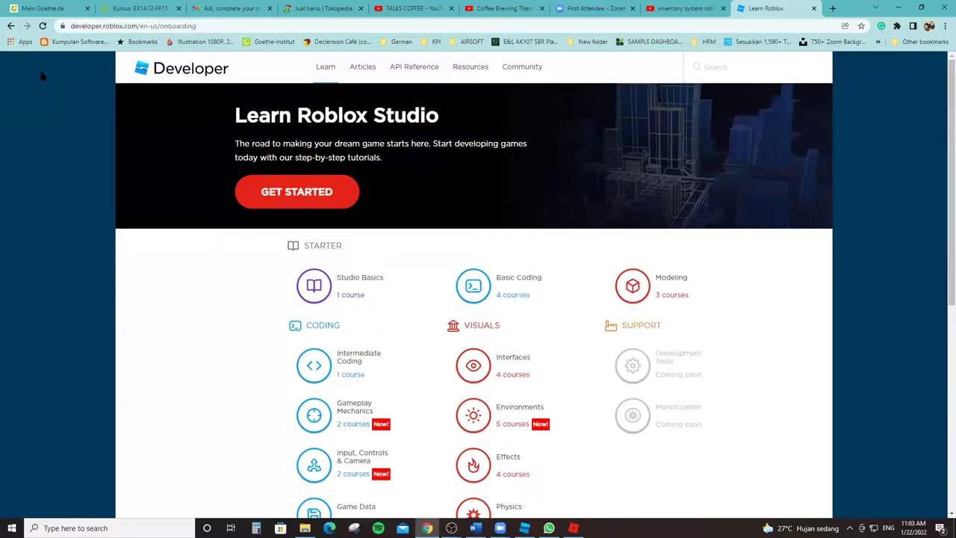
Open the Introduction to Coding course from the Basic Coding category of the Roblox Studio lessons.
click(254, 193)
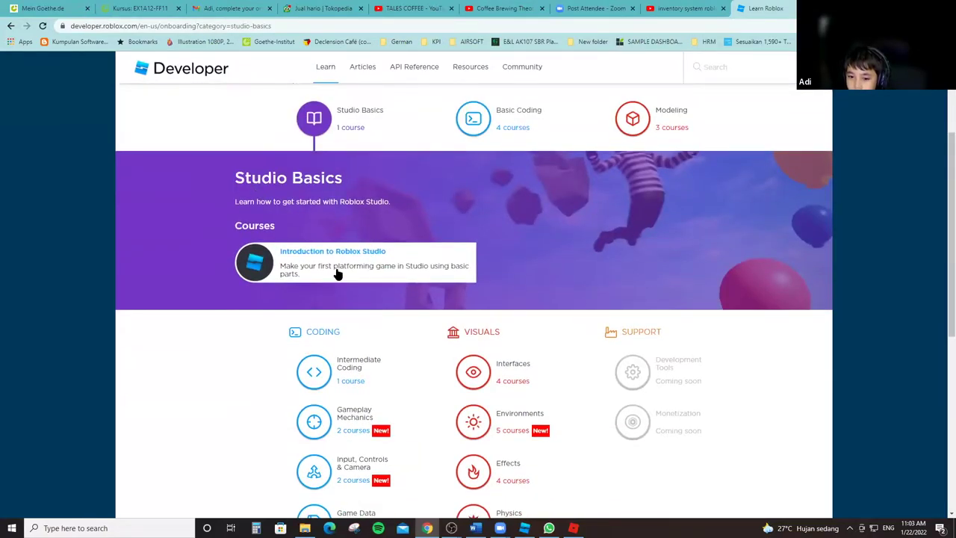
click(472, 124)
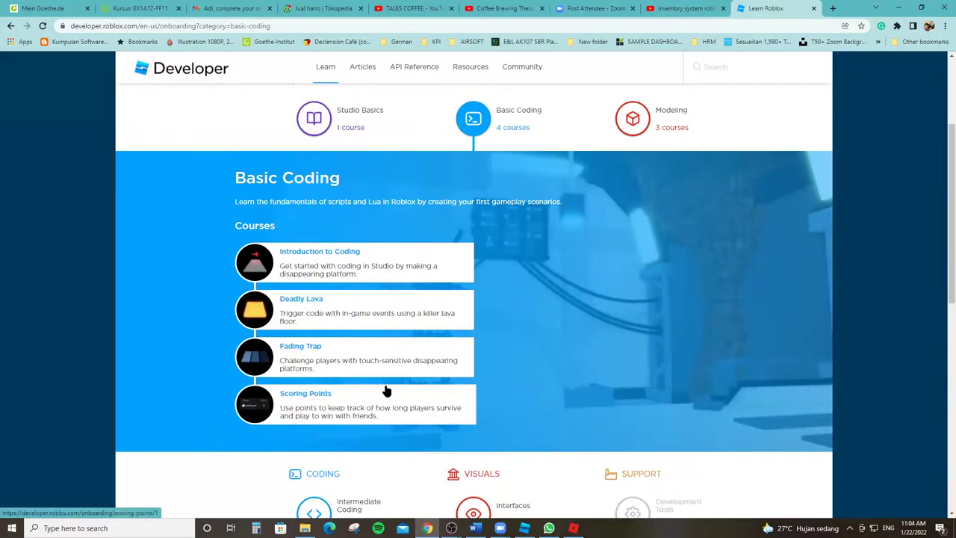
click(323, 259)
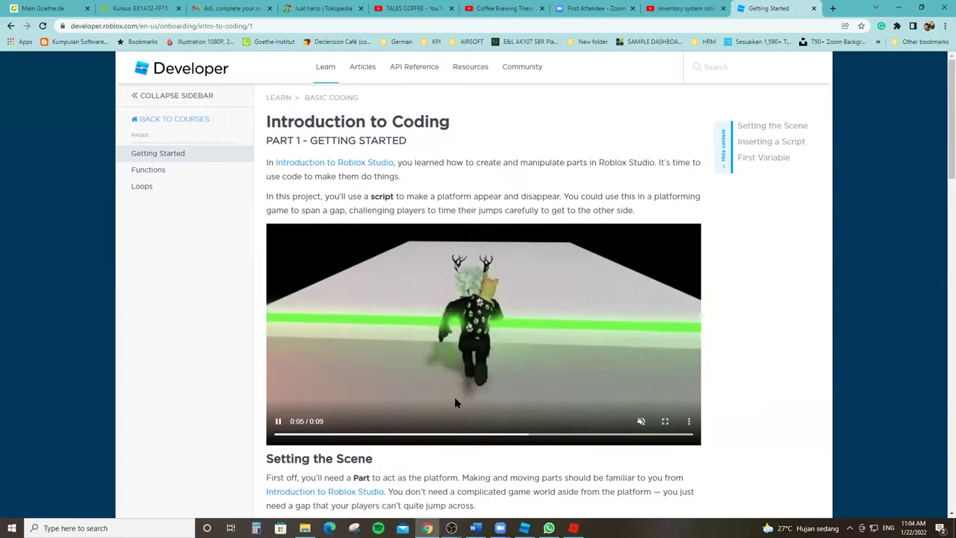
Examine the Getting Started lesson on scripts and variables, and view its disappearing-platform video in full screen.
scroll(448, 306, down, 5)
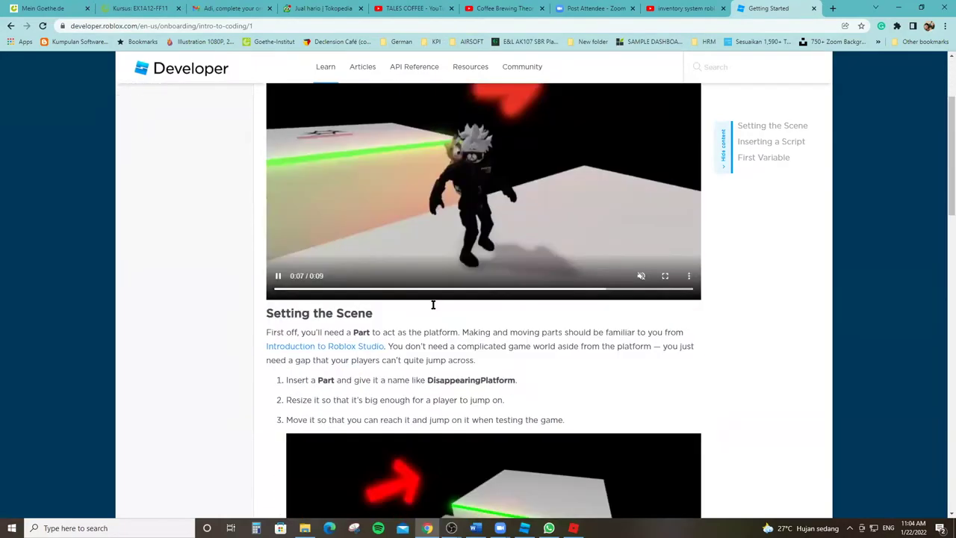
scroll(399, 246, down, 1)
scroll(400, 246, up, 1)
scroll(383, 276, down, 3)
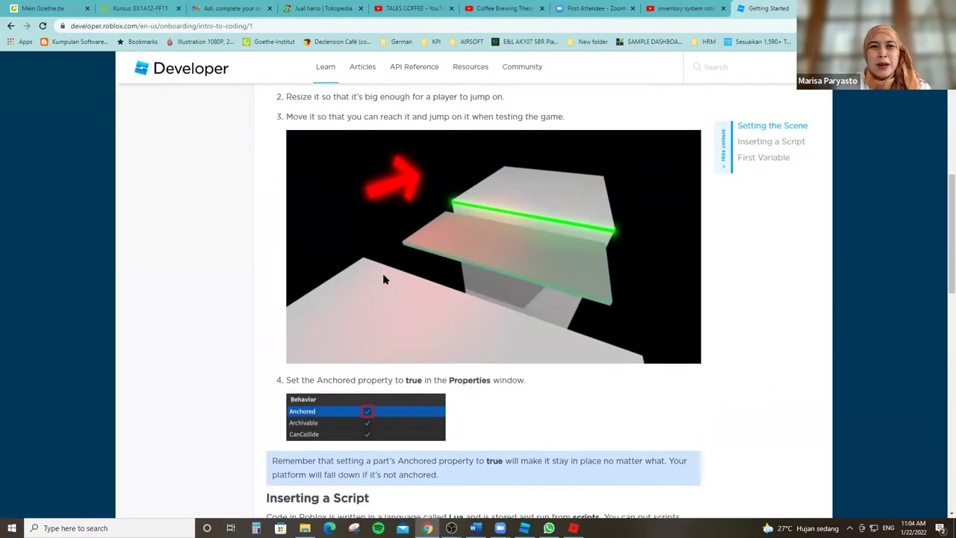
scroll(383, 275, down, 8)
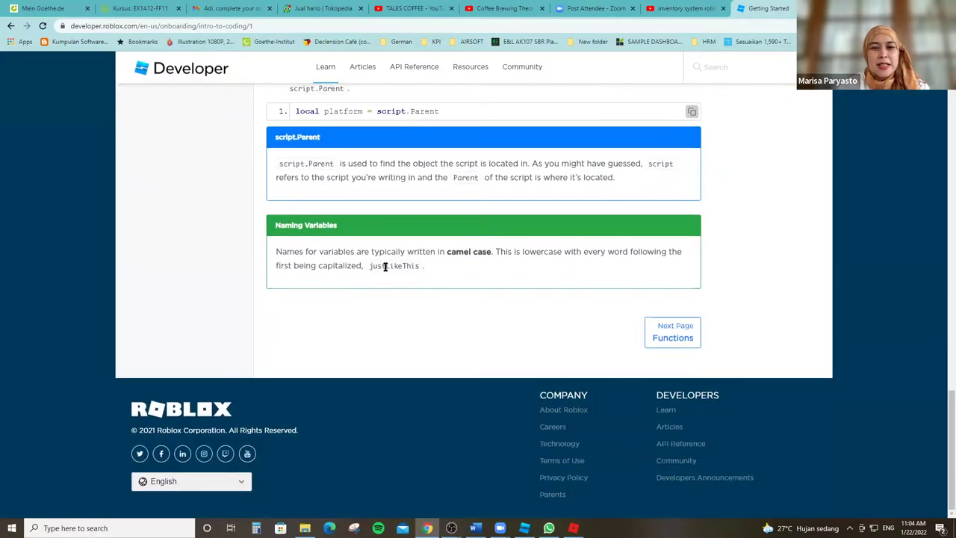
scroll(382, 268, up, 2)
scroll(380, 265, up, 9)
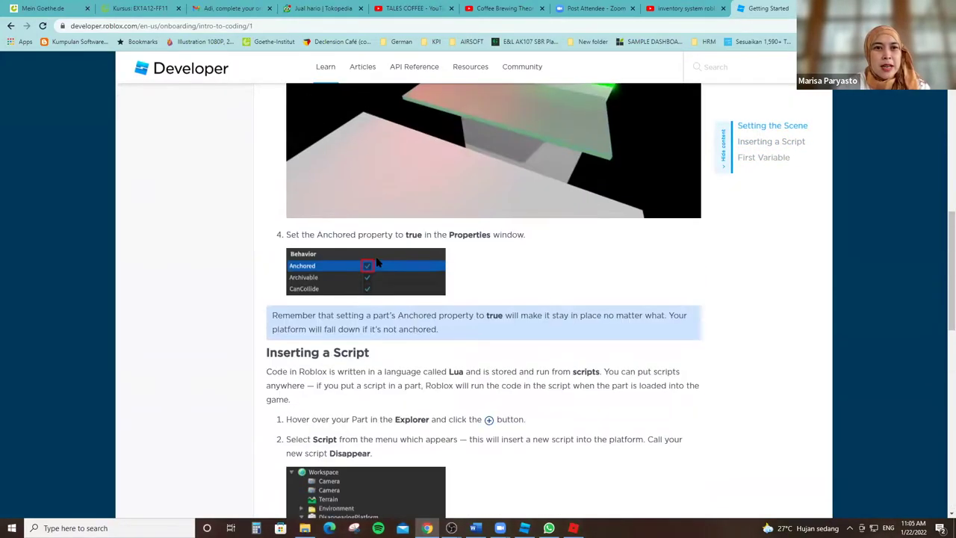
scroll(379, 283, up, 6)
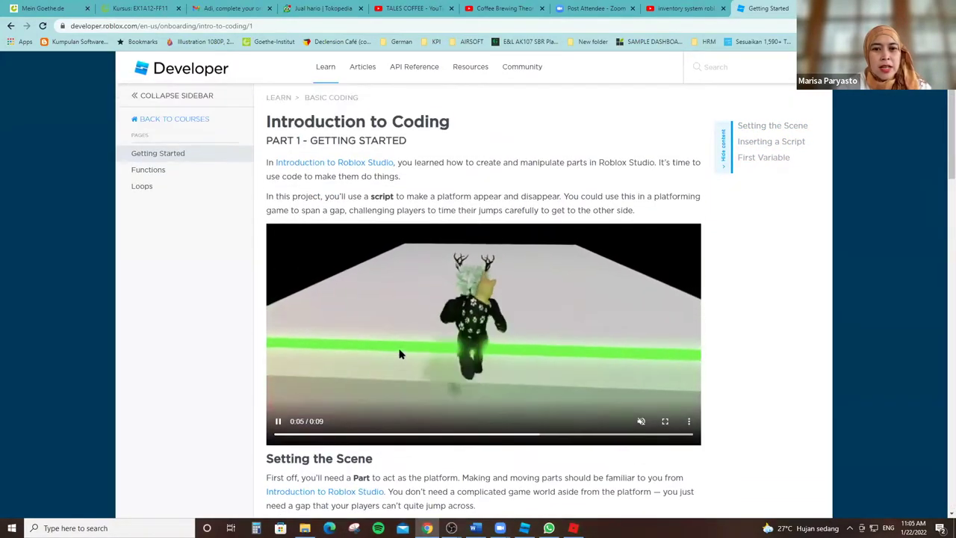
double_click(315, 386)
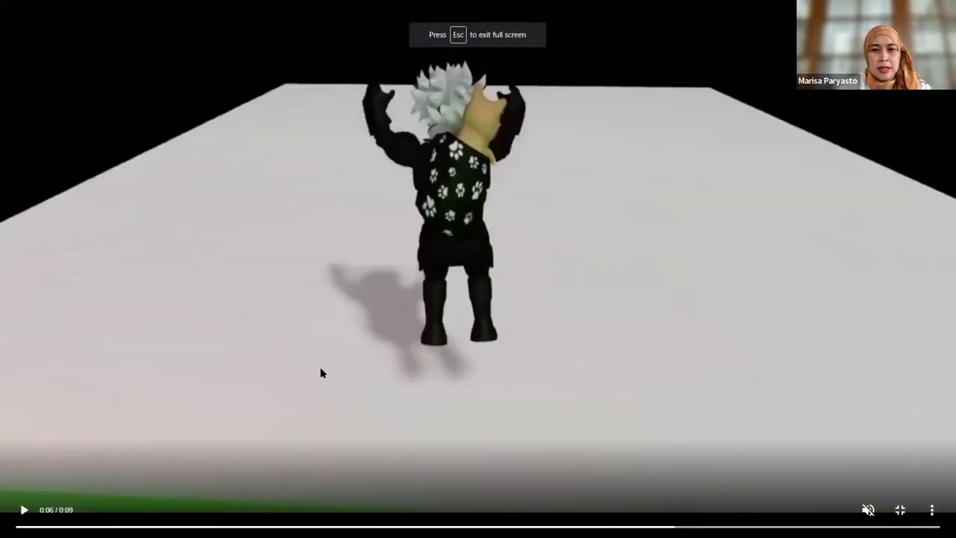
key(Escape)
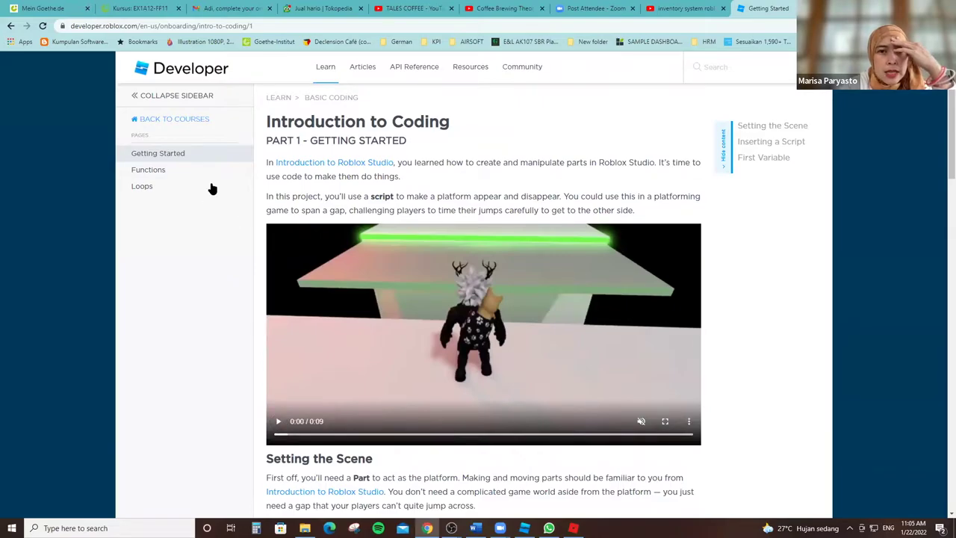
View the Functions page of the Introduction to Coding course and return to the Getting Started page.
click(182, 156)
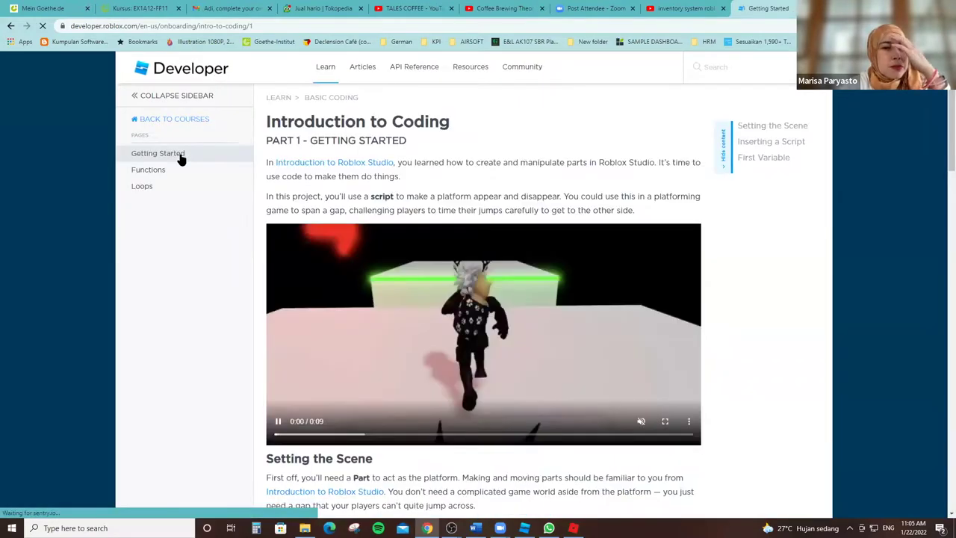
click(197, 170)
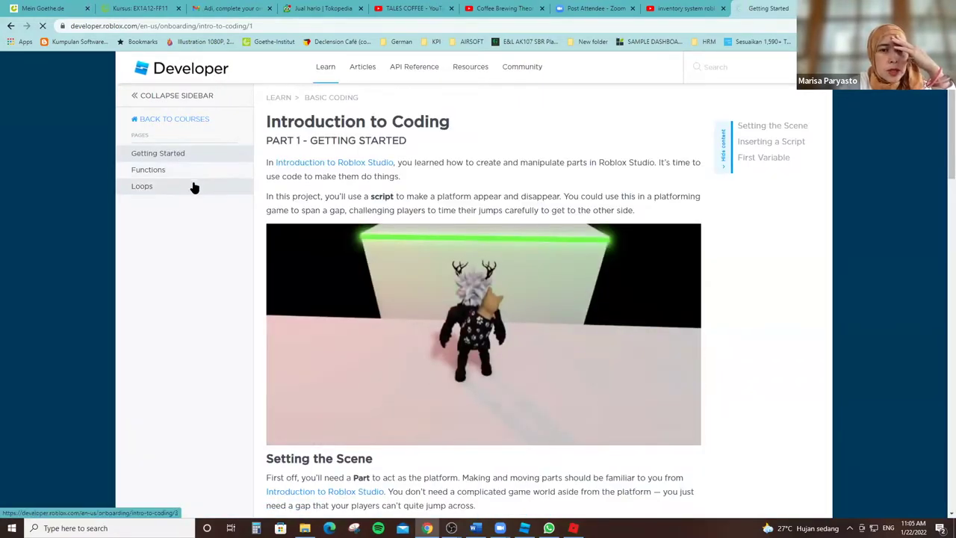
click(191, 192)
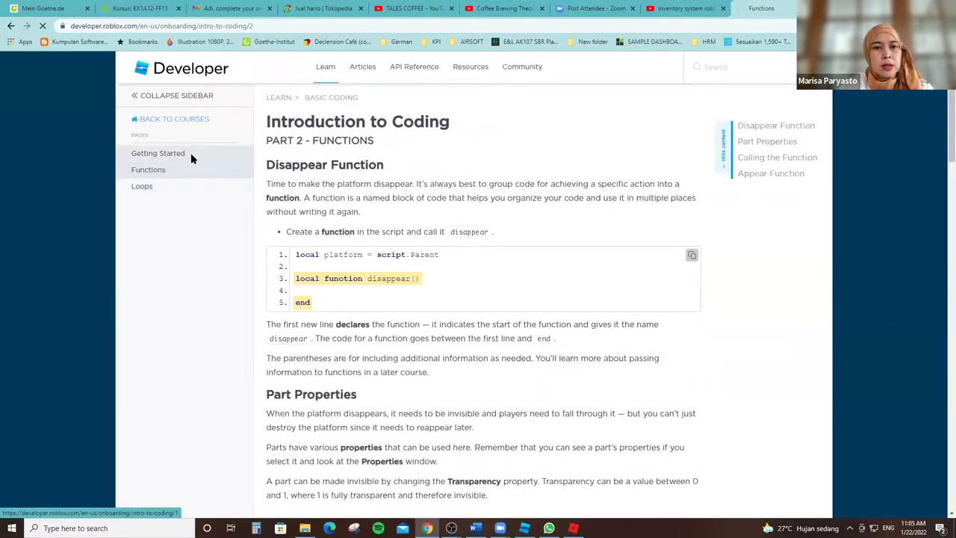
click(191, 158)
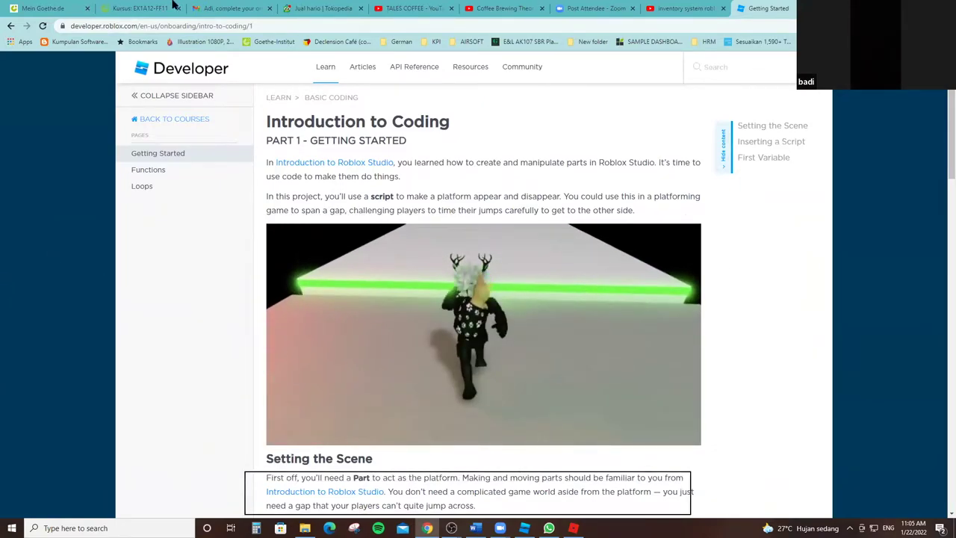
Search YouTube for "how to make a pet simulator game in roblox studio" in place of the current query.
click(693, 7)
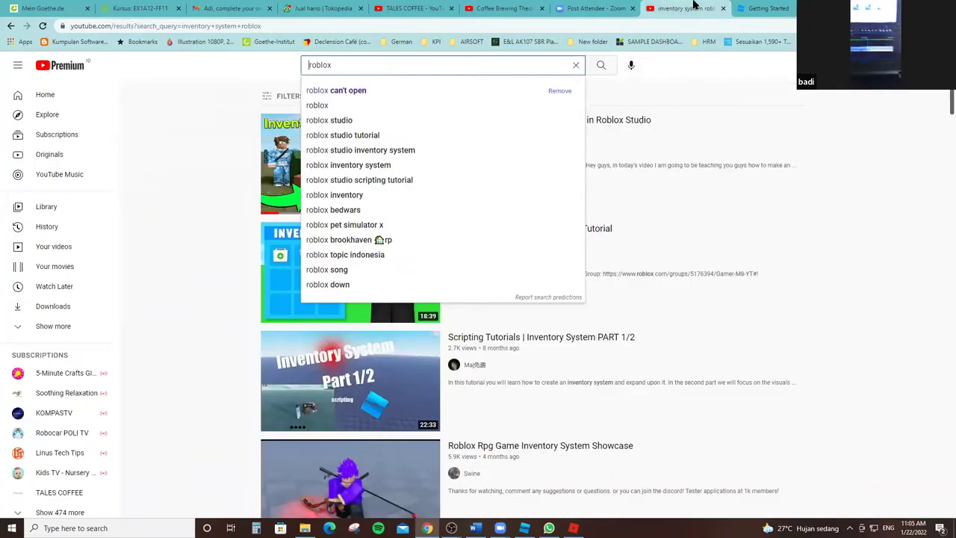
click(740, 7)
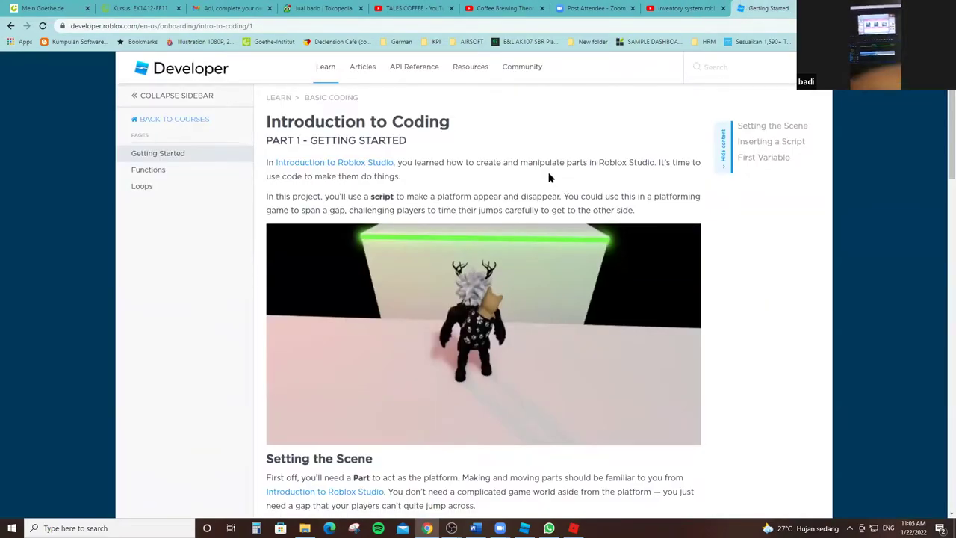
click(680, 8)
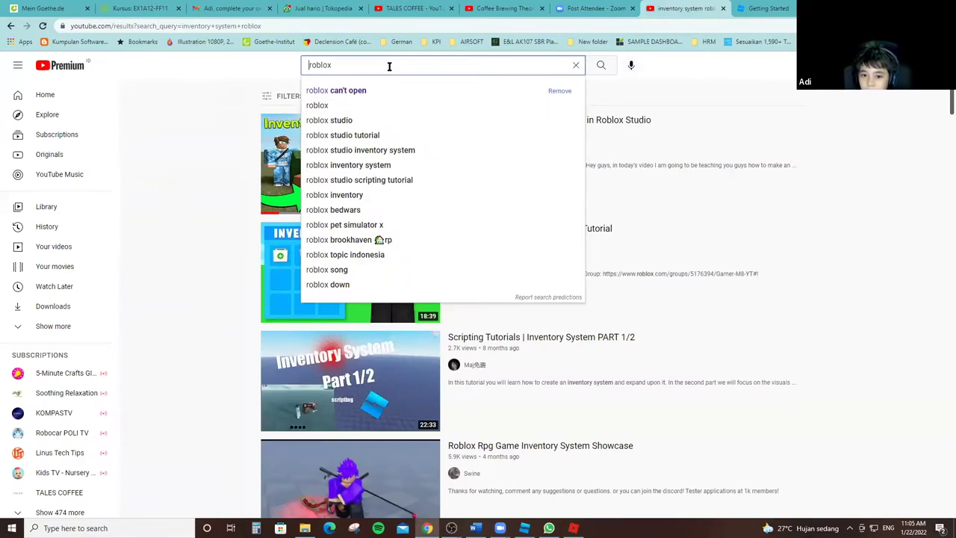
key(BackSpace)
key(BackSpace)
key(BackSpace)
key(BackSpace)
key(BackSpace)
key(BackSpace)
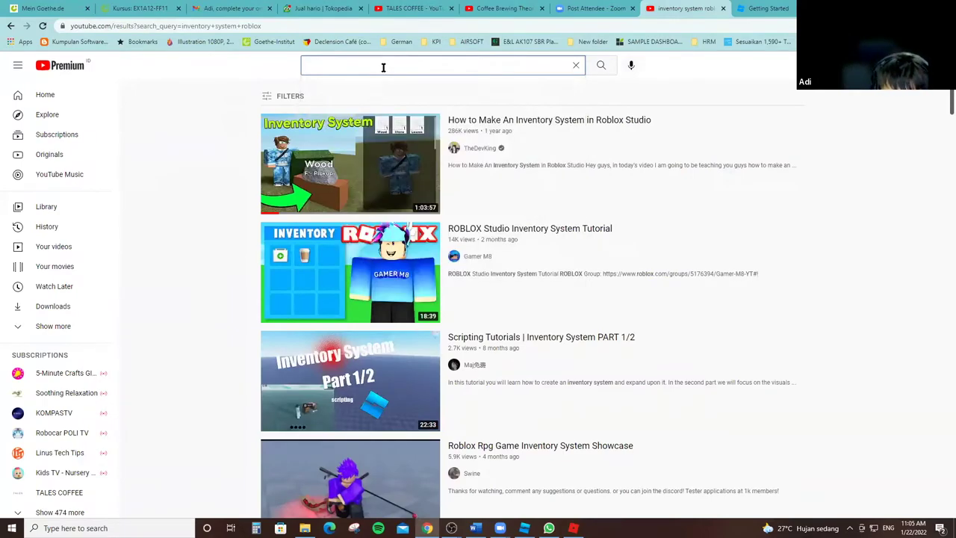
text(h)
key(BackSpace)
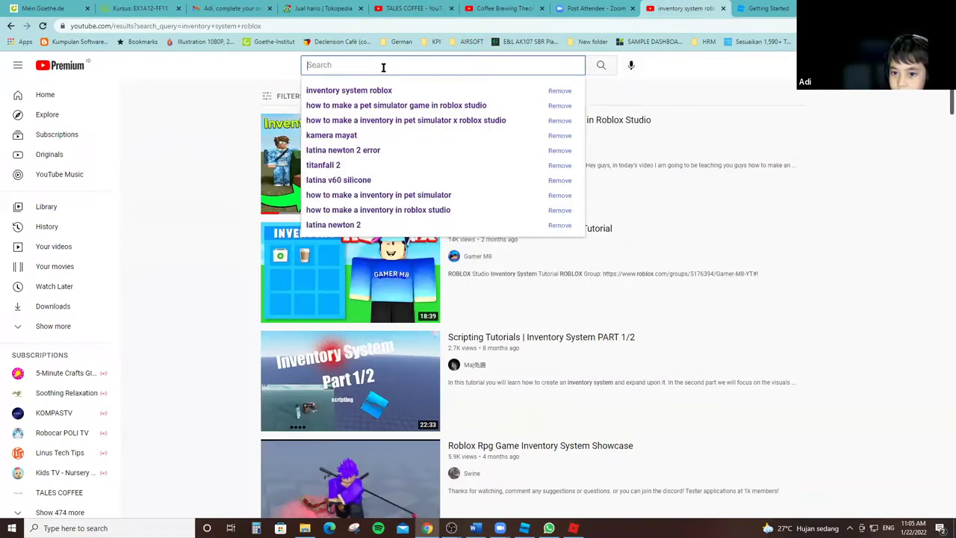
click(401, 106)
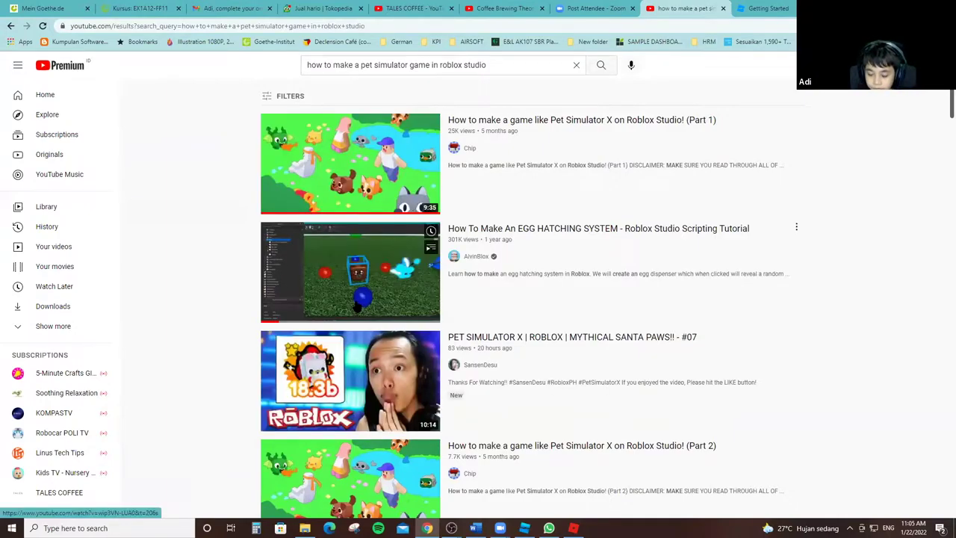
Open the "How To Make An EGG HATCHING SYSTEM" tutorial and skip through its section on the bear pet's hitbox and welds.
click(358, 299)
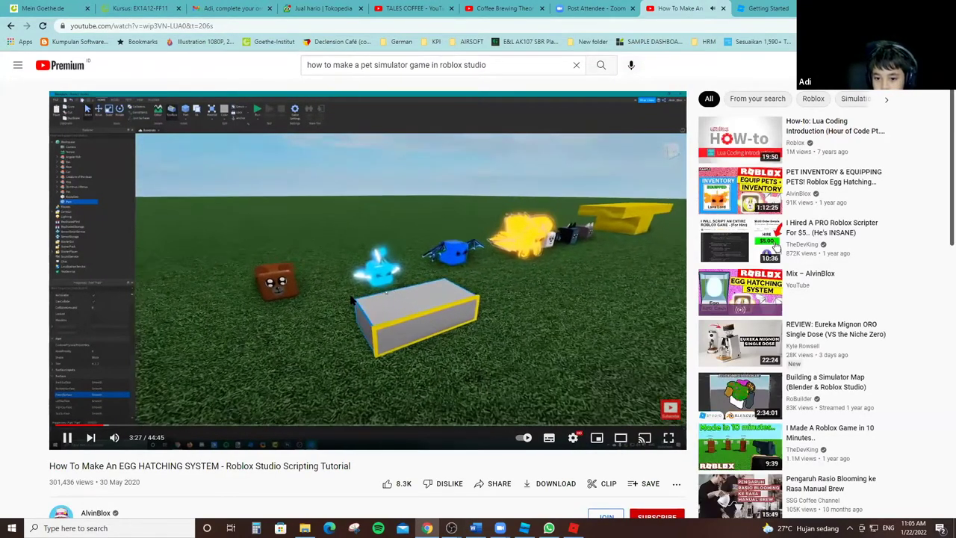
key(Right)
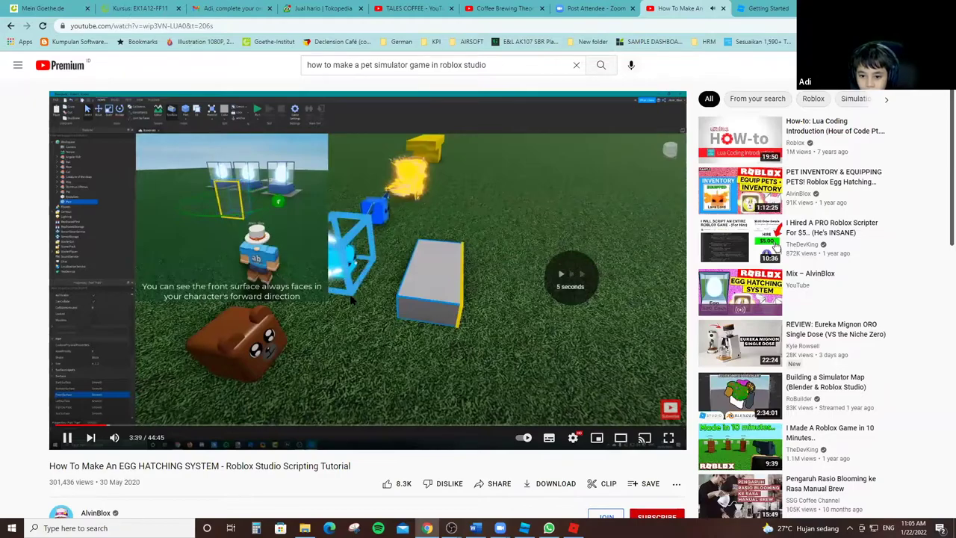
key(Right)
key(Right)
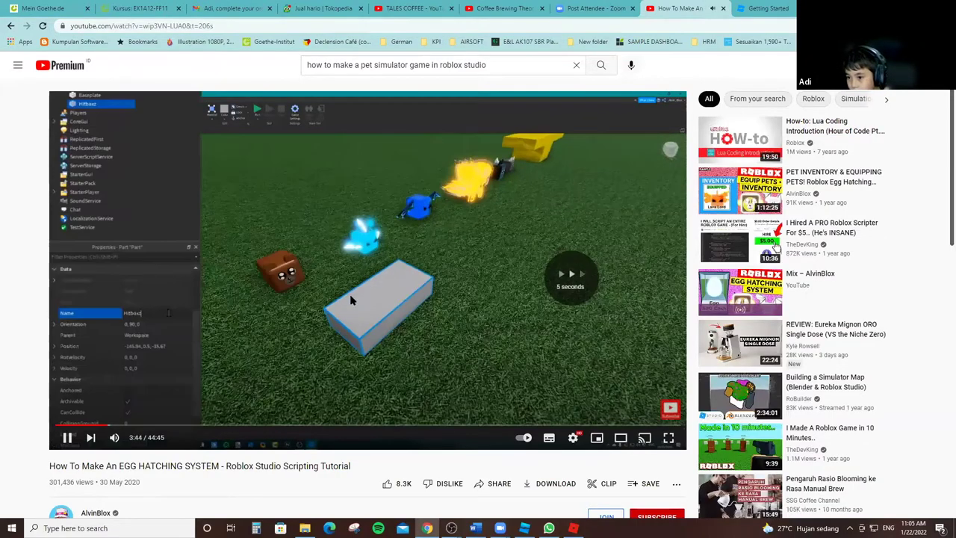
key(Right)
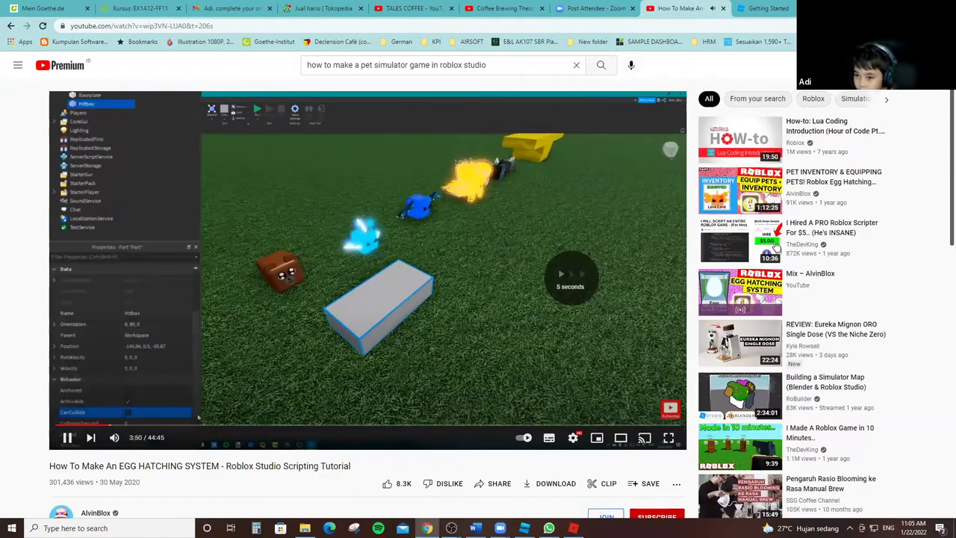
key(Right)
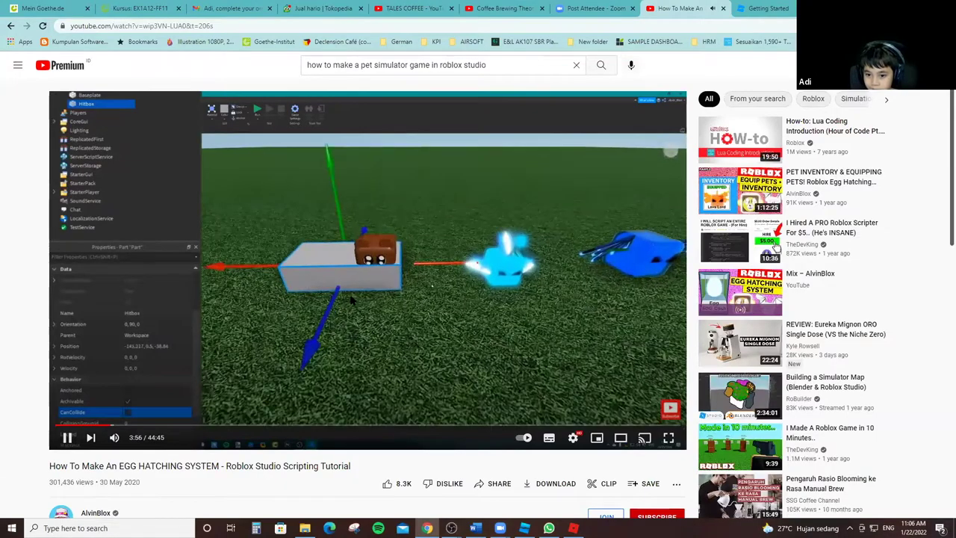
key(Right)
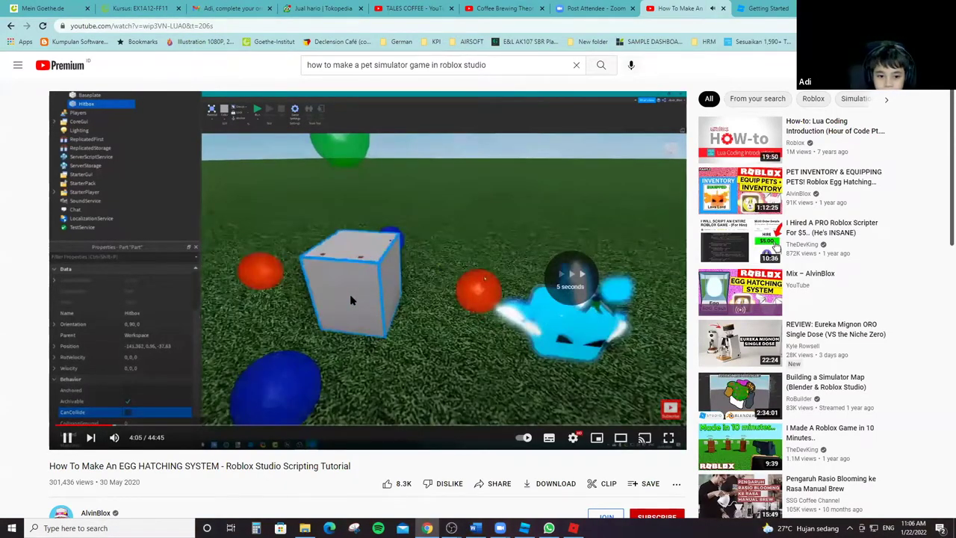
key(Right)
key(Right)
key(Right)
key(Right)
key(Right)
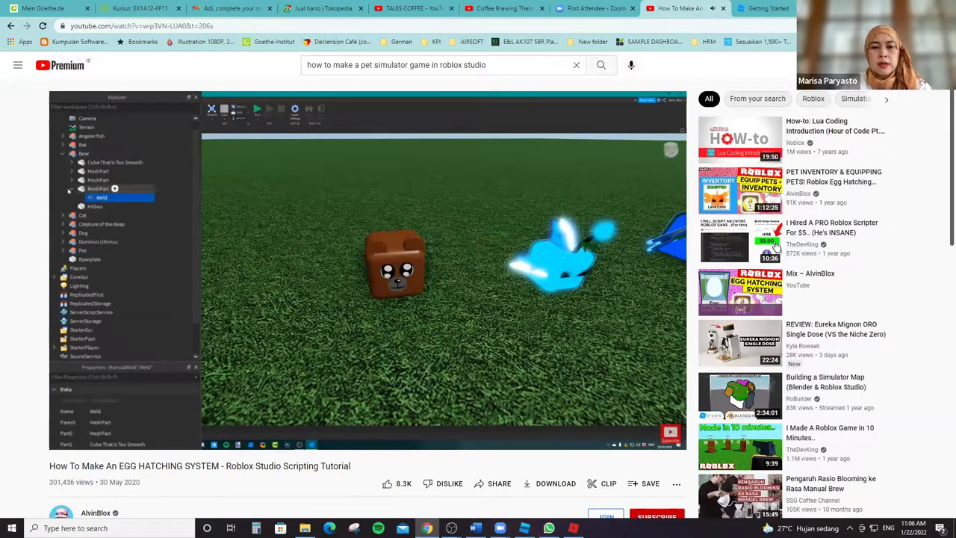
key(Left)
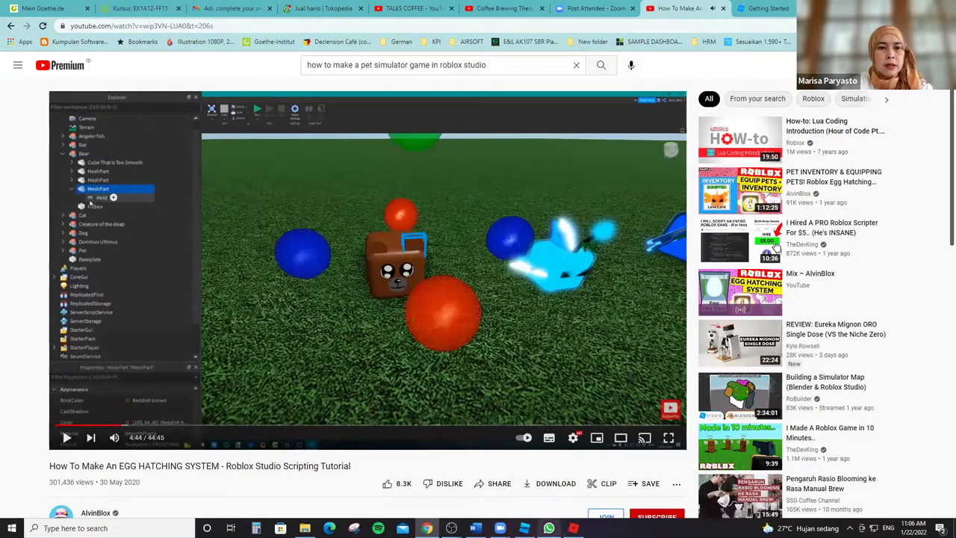
Switch to Roblox Studio and inspect the selected Chest pet in the Flat Terrain 3D view.
key(alt+Tab)
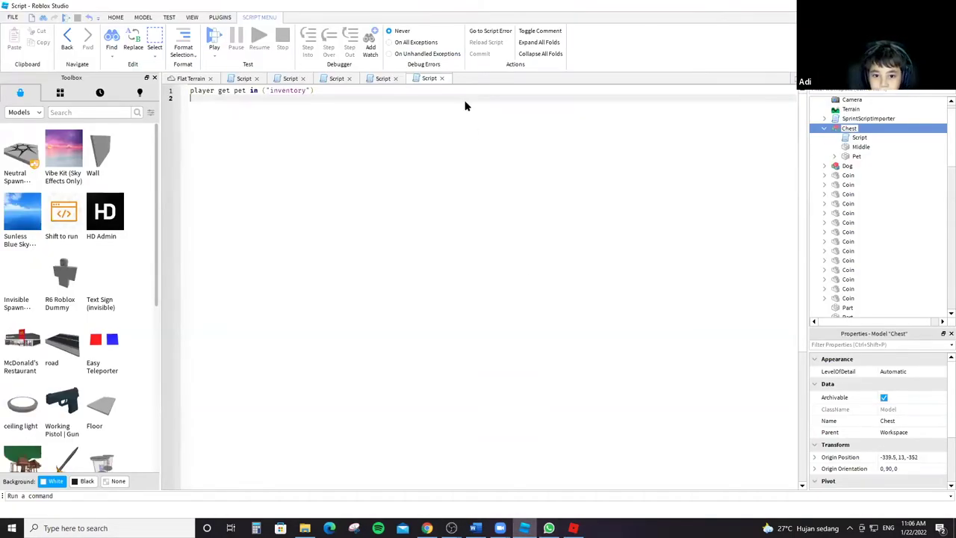
key(ctrl+Tab)
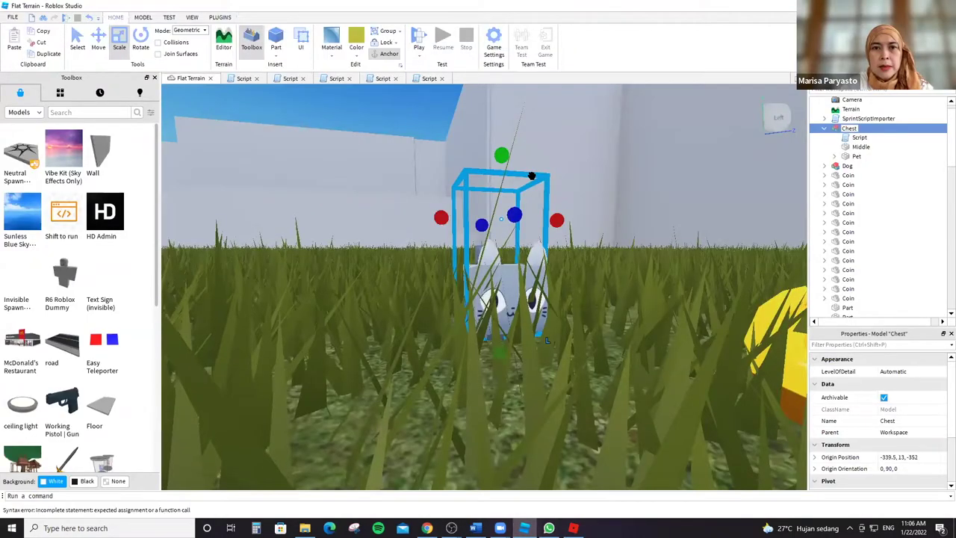
key(w)
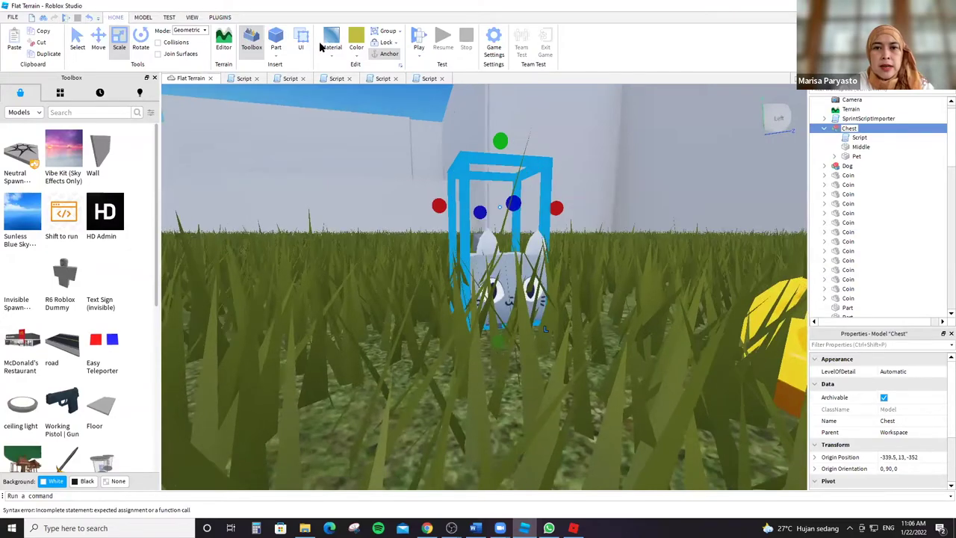
key(s)
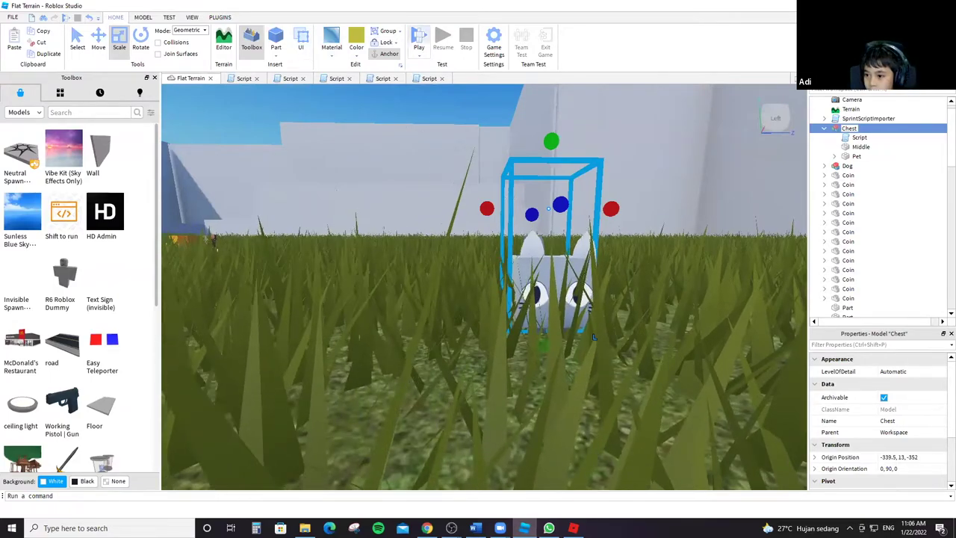
Start a playtest of the place and walk the avatar across the grass to the corner of the walled structure.
key(F5)
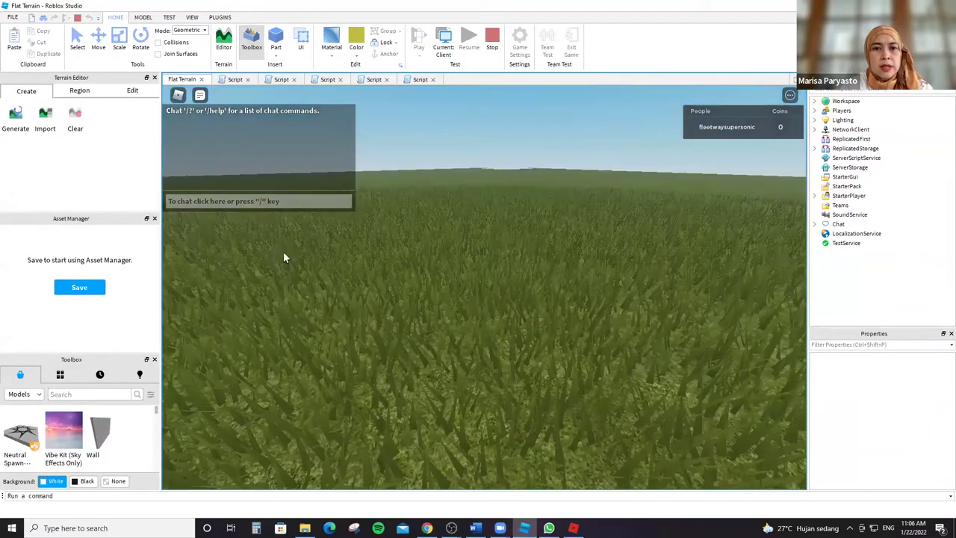
scroll(362, 261, down, 10)
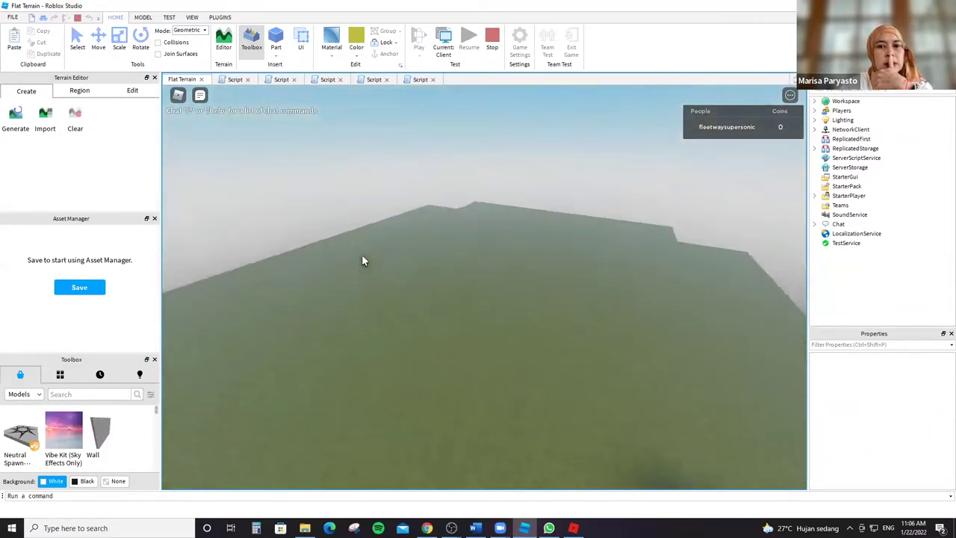
right_drag(362, 261, 362, 261)
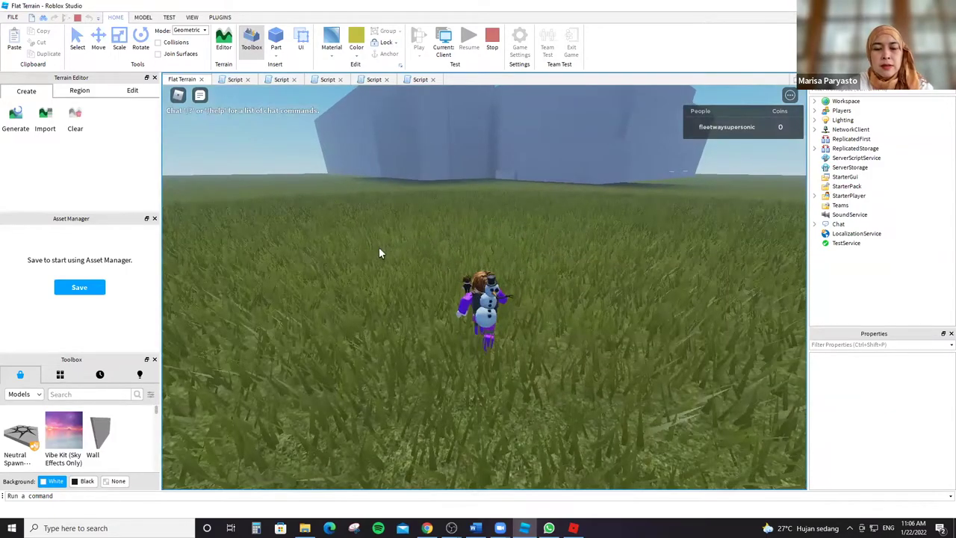
key(s)
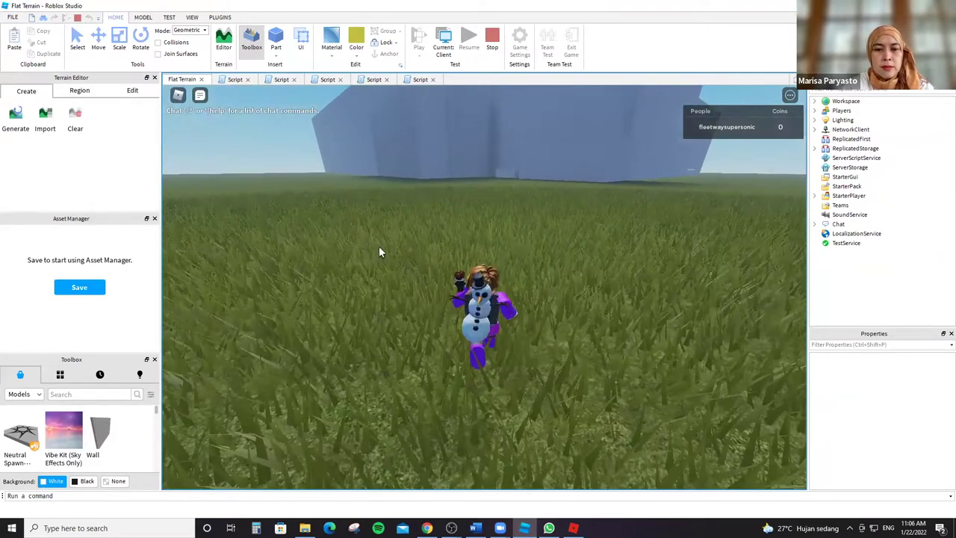
key(w)
scroll(444, 222, up, 5)
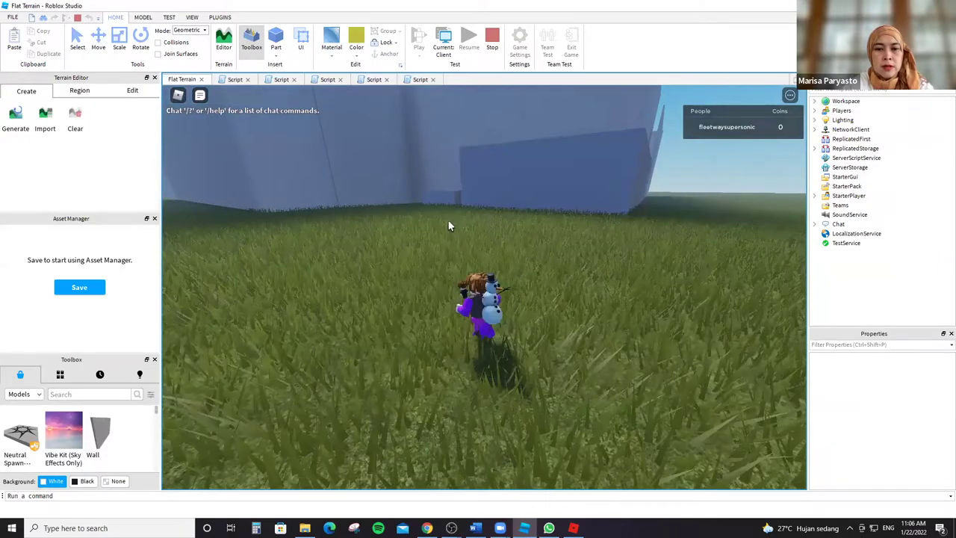
scroll(458, 197, down, 5)
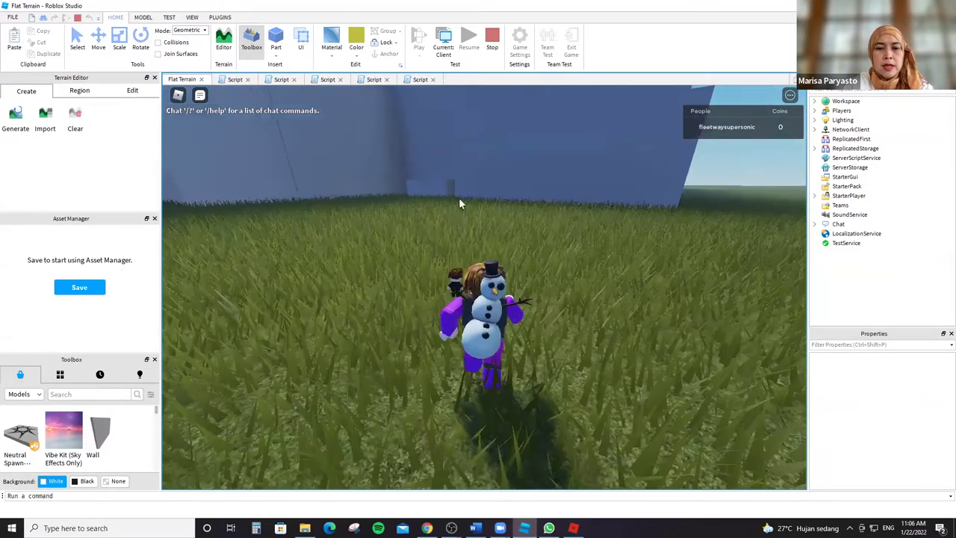
key(w)
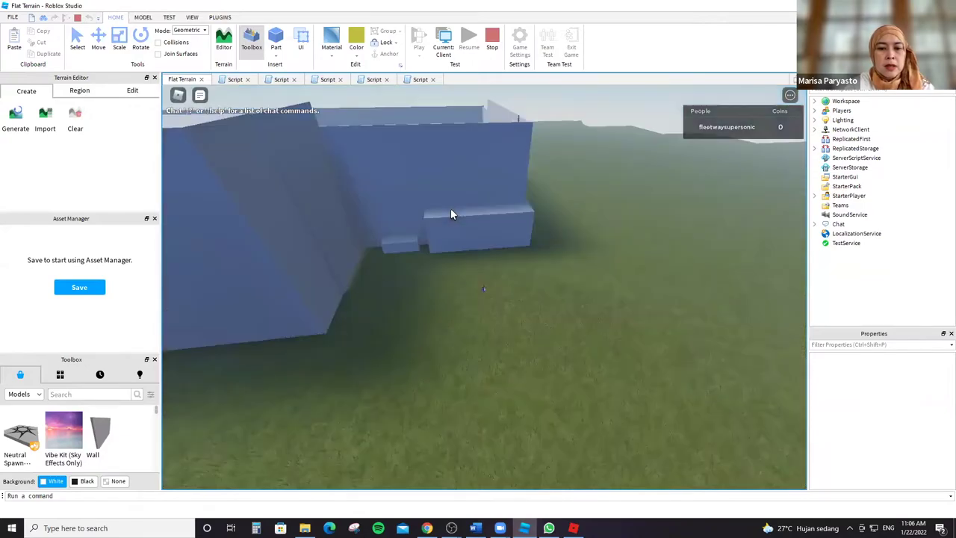
scroll(451, 214, up, 5)
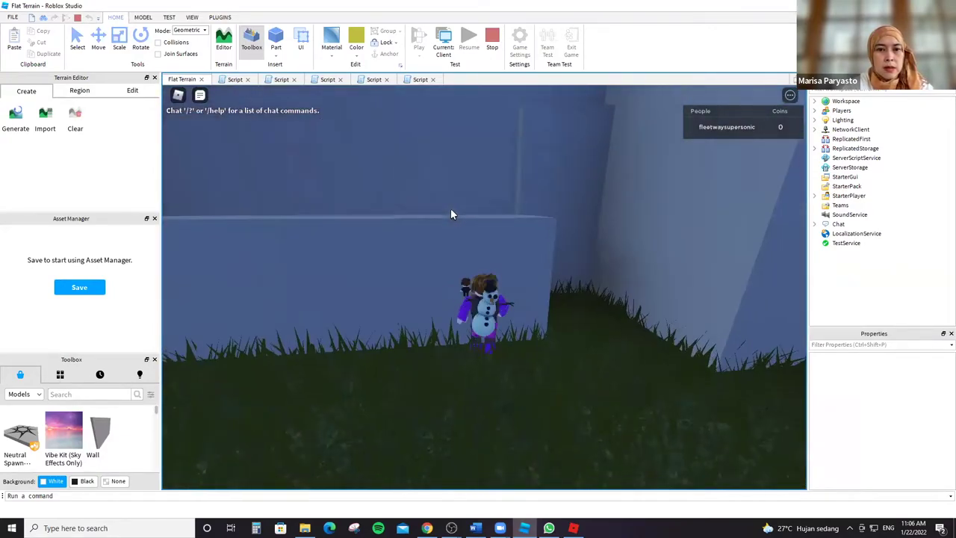
key(w)
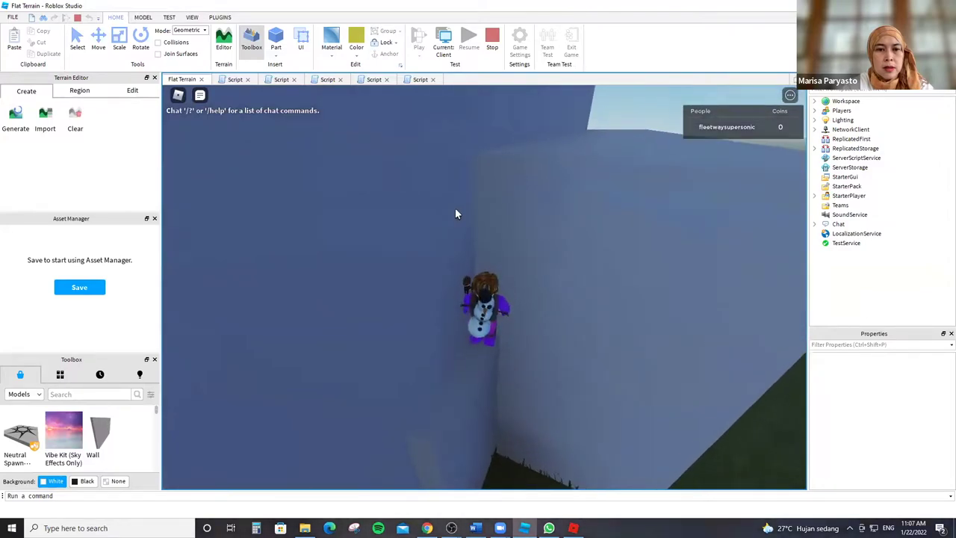
click(769, 129)
click(769, 127)
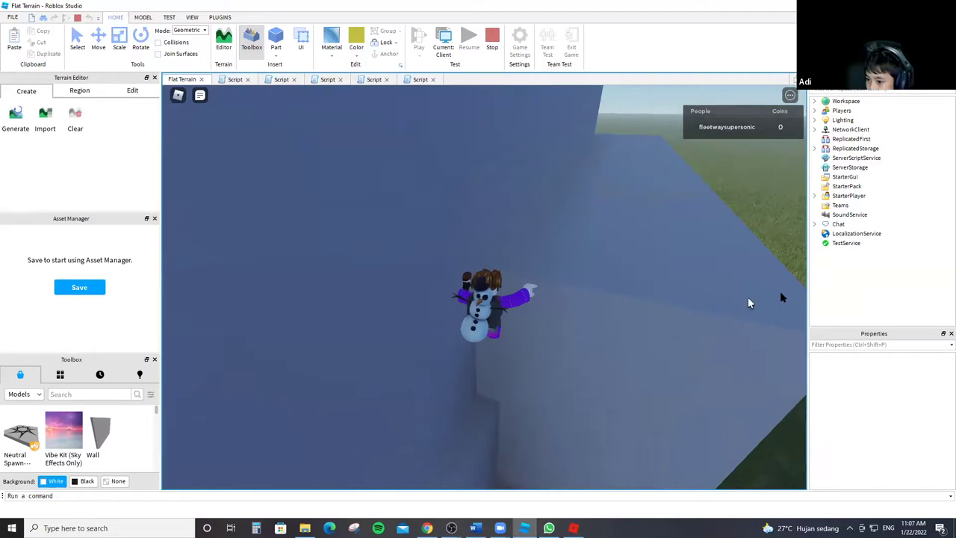
click(895, 344)
text(e)
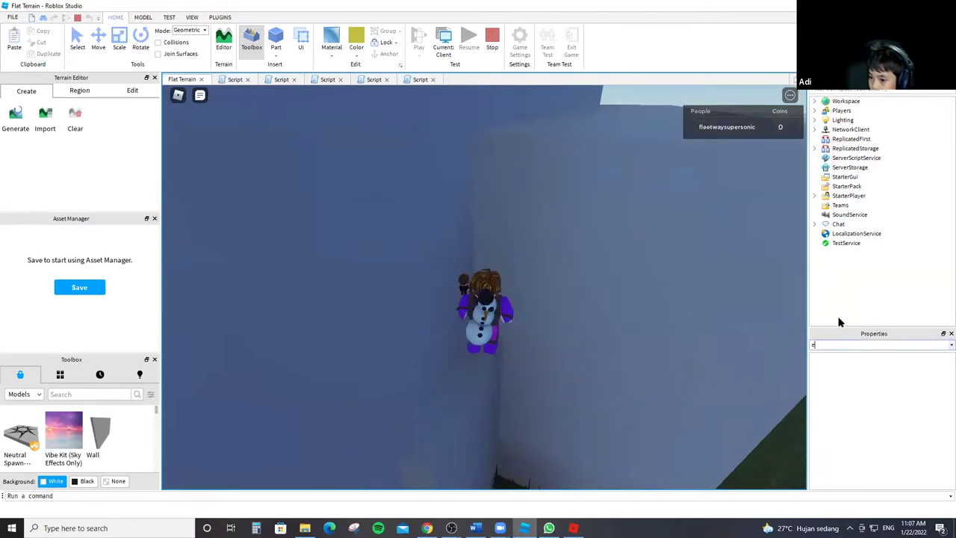
text(o99999)
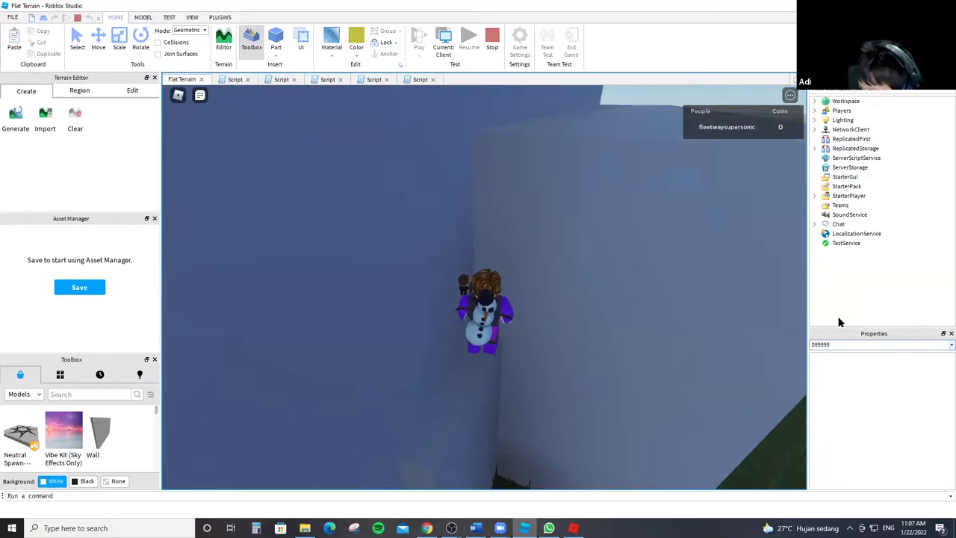
key(BackSpace)
key(BackSpace)
key(BackSpace)
key(BackSpace)
key(BackSpace)
key(BackSpace)
text(w)
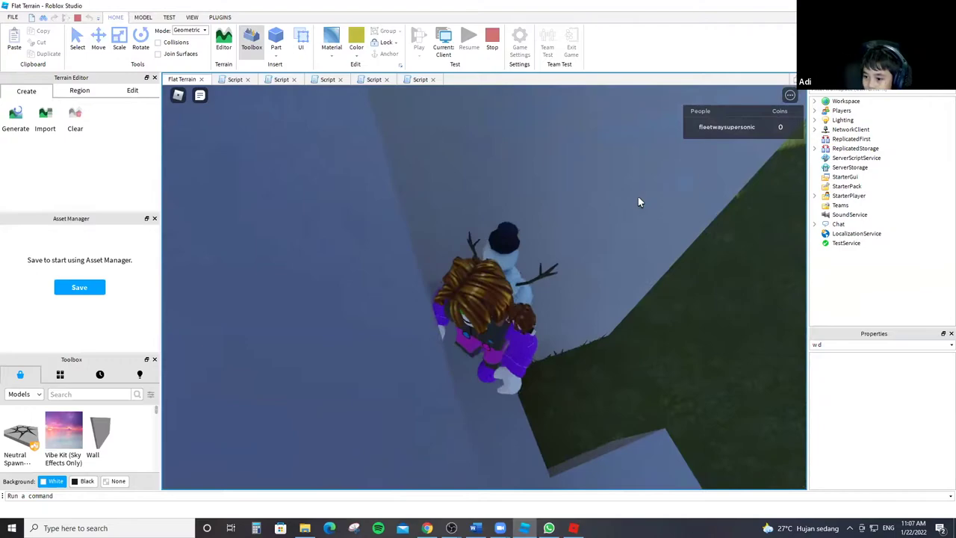
text(d)
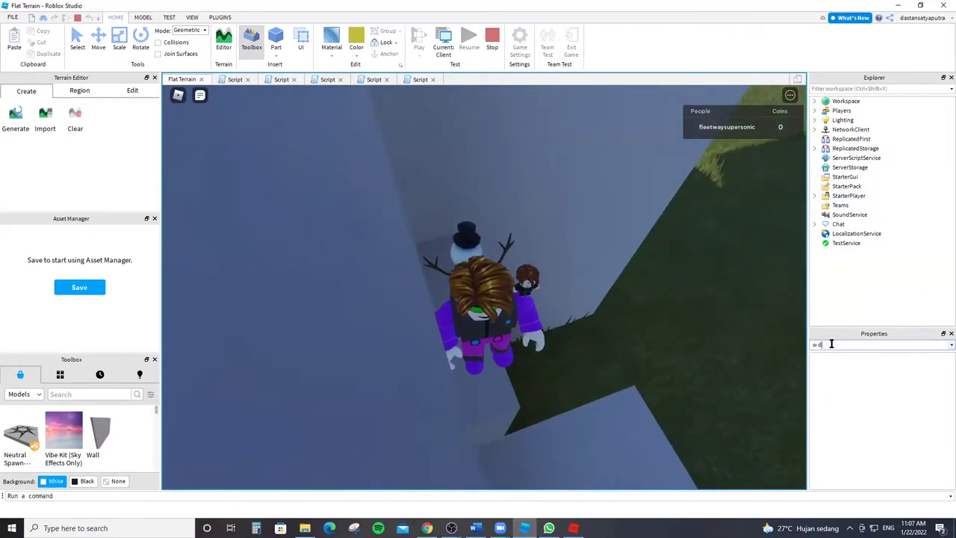
key(BackSpace)
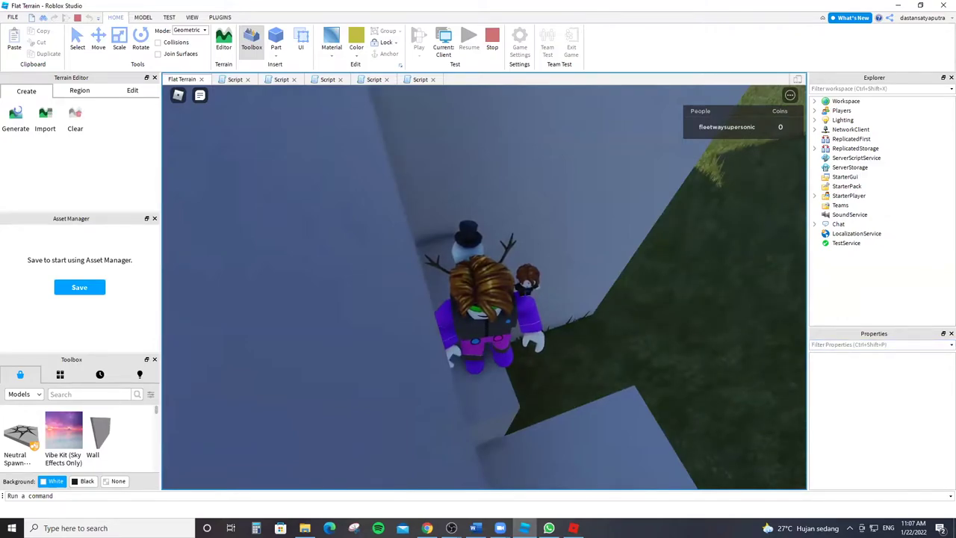
Examine the script that creates and stores the player's Coins stat, and return to the Flat Terrain play view.
click(229, 80)
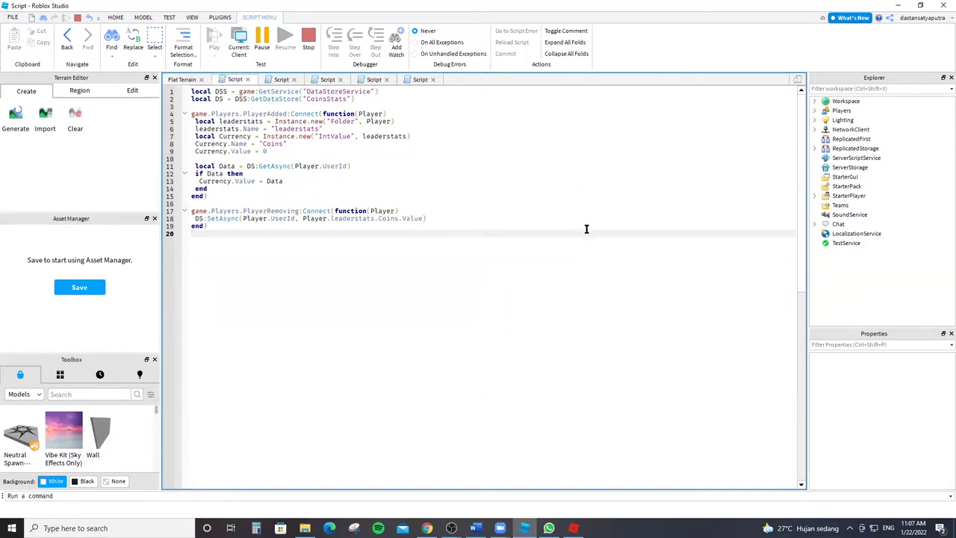
click(183, 80)
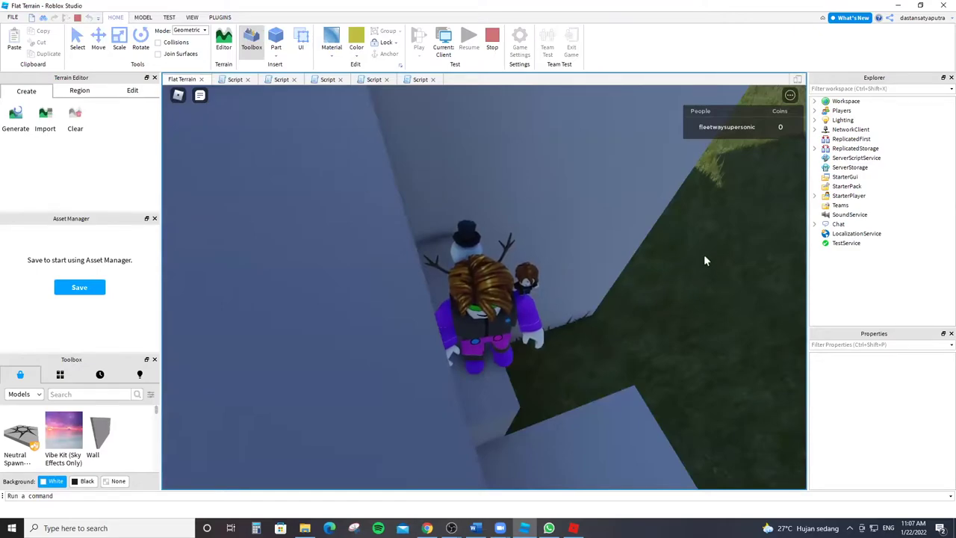
Walk the avatar around the corner of the walled structure and across the shaded grass, and leave the playtest.
key(w)
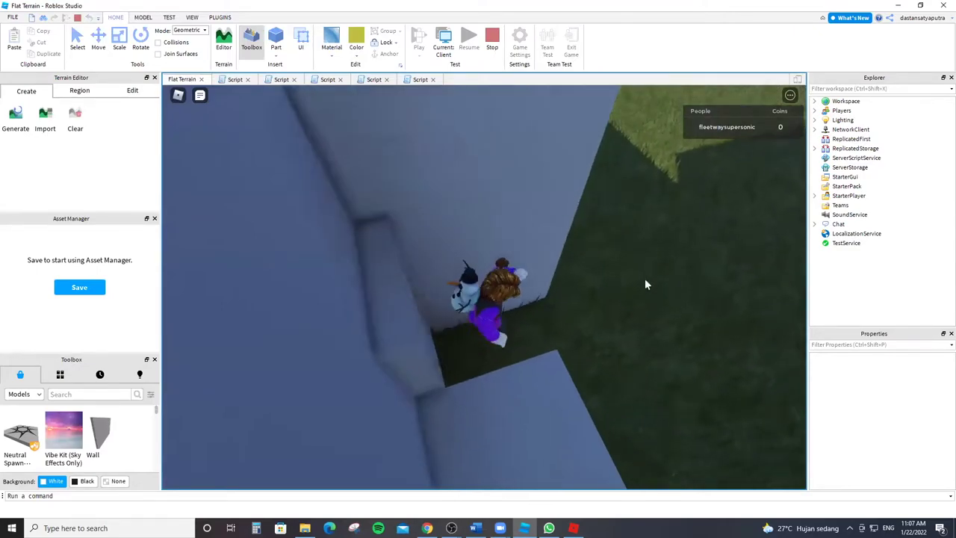
right_drag(615, 263, 614, 262)
scroll(563, 283, down, 5)
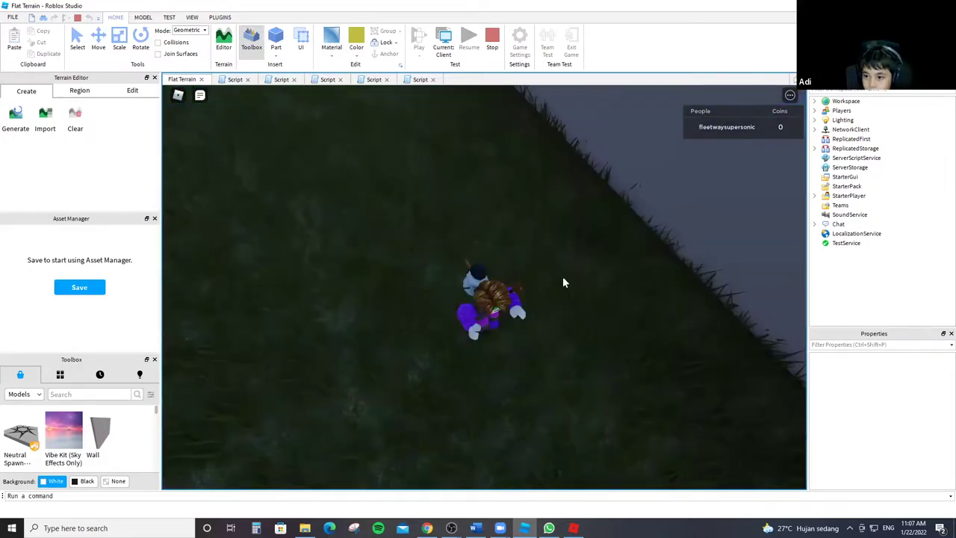
key(w)
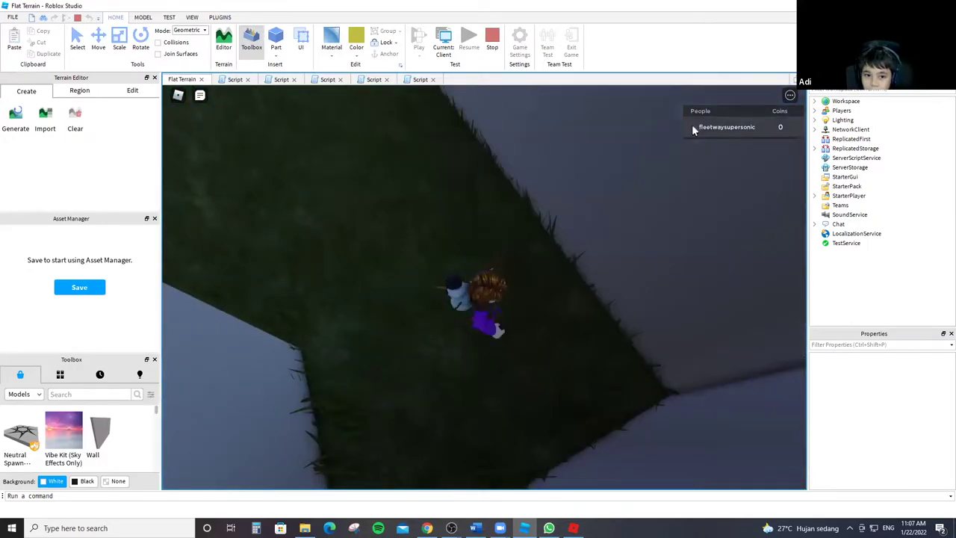
click(179, 95)
click(479, 456)
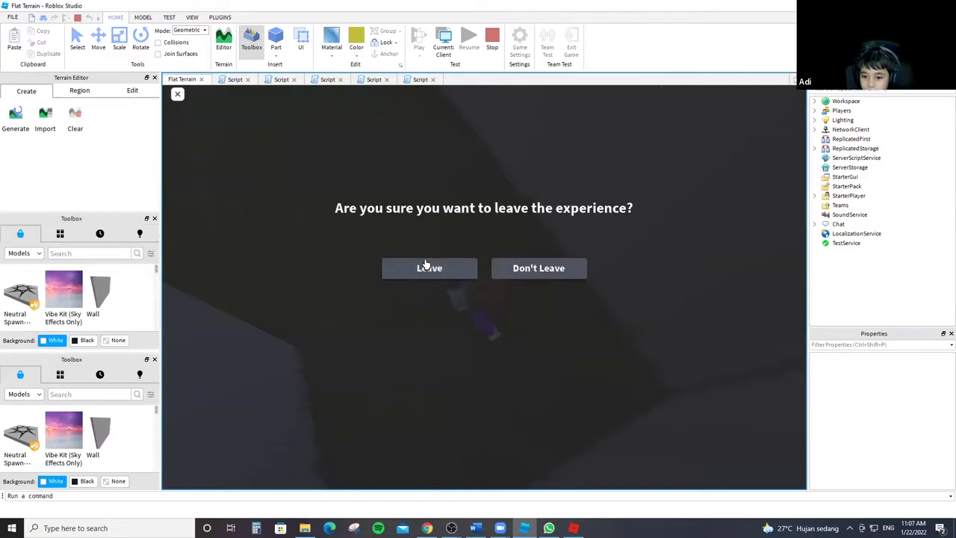
click(427, 267)
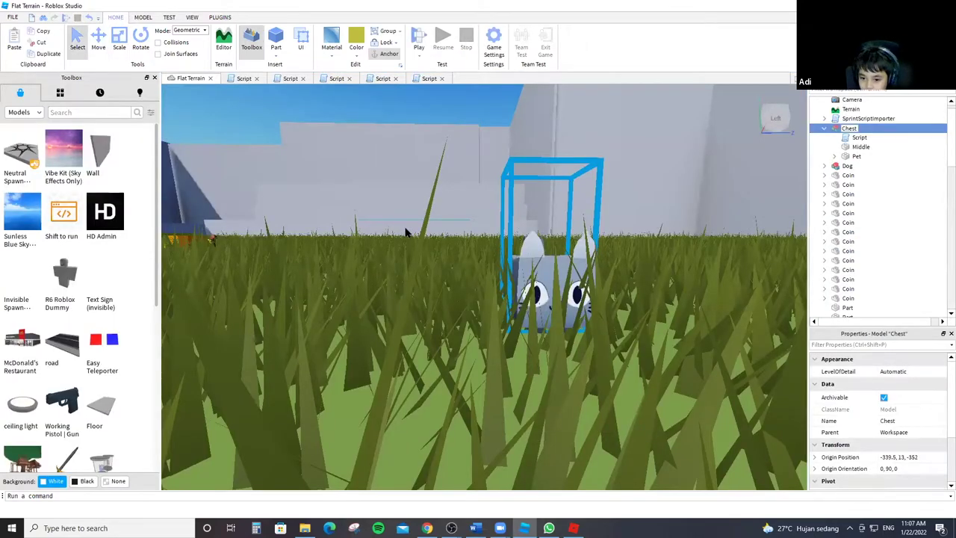
Look through the Workspace objects for the SpawnLocation and inspect its place on the terrain beside the walled structure.
right_drag(405, 232, 406, 232)
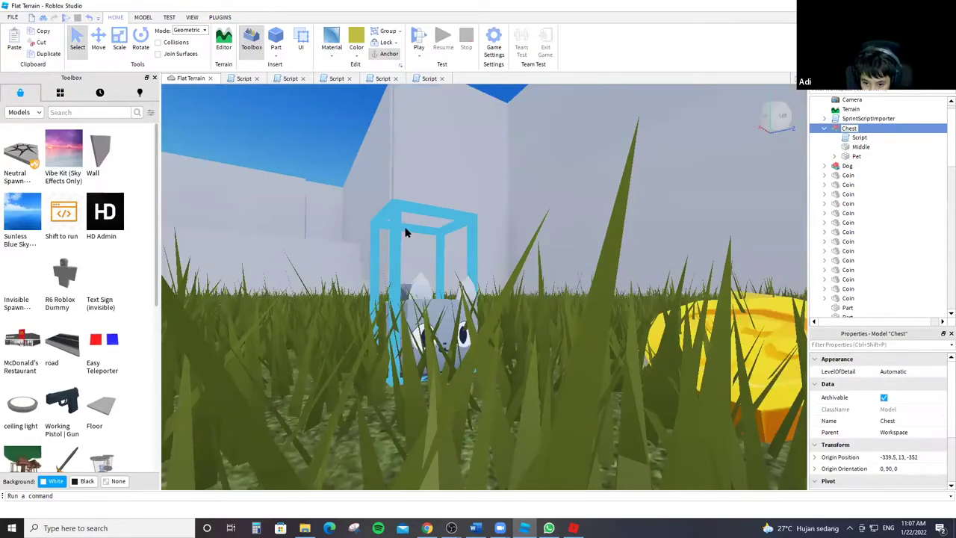
scroll(409, 229, down, 10)
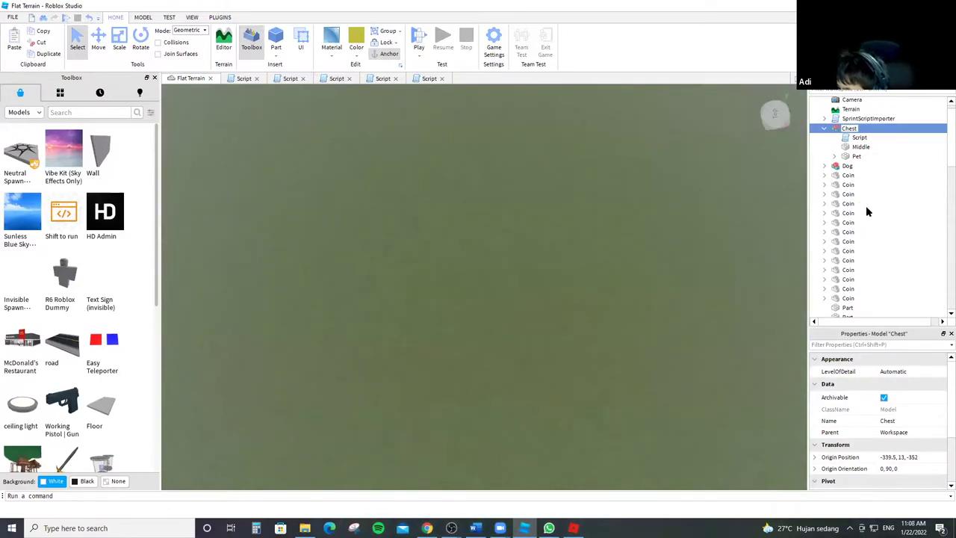
scroll(868, 202, down, 5)
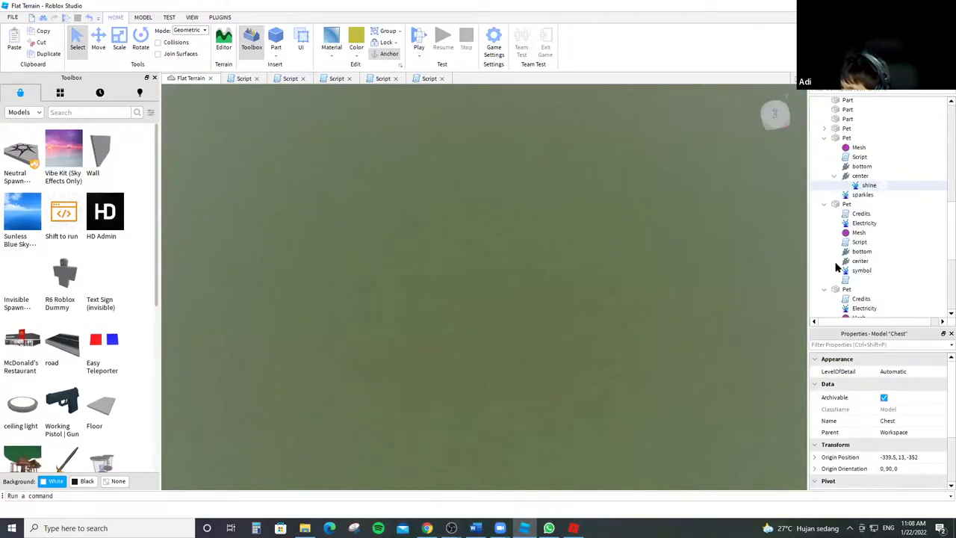
scroll(843, 269, down, 5)
scroll(887, 254, up, 10)
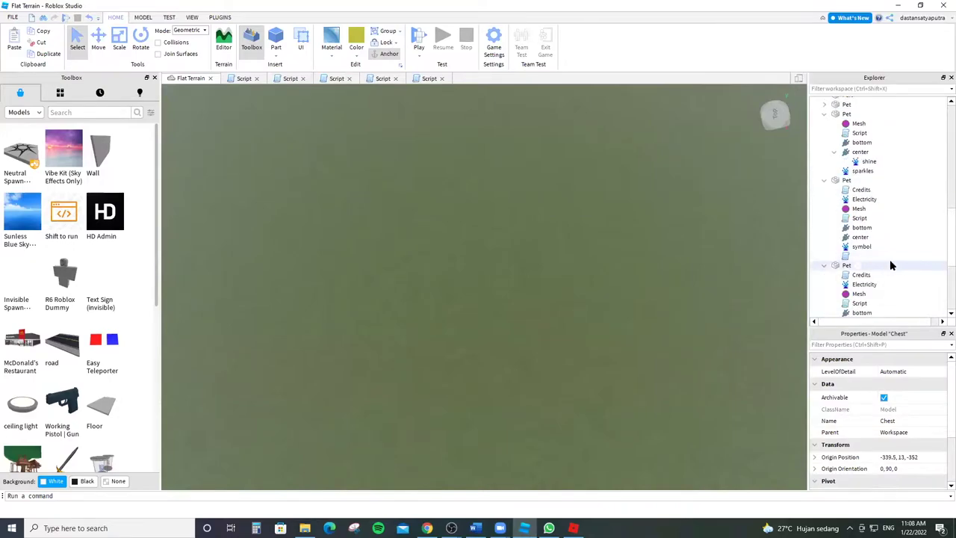
scroll(888, 248, up, 1)
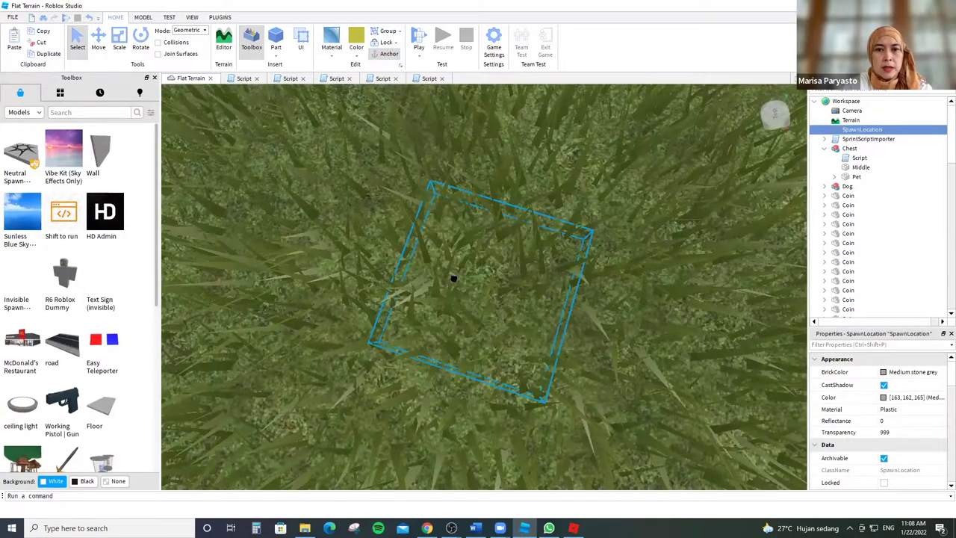
right_drag(367, 286, 382, 298)
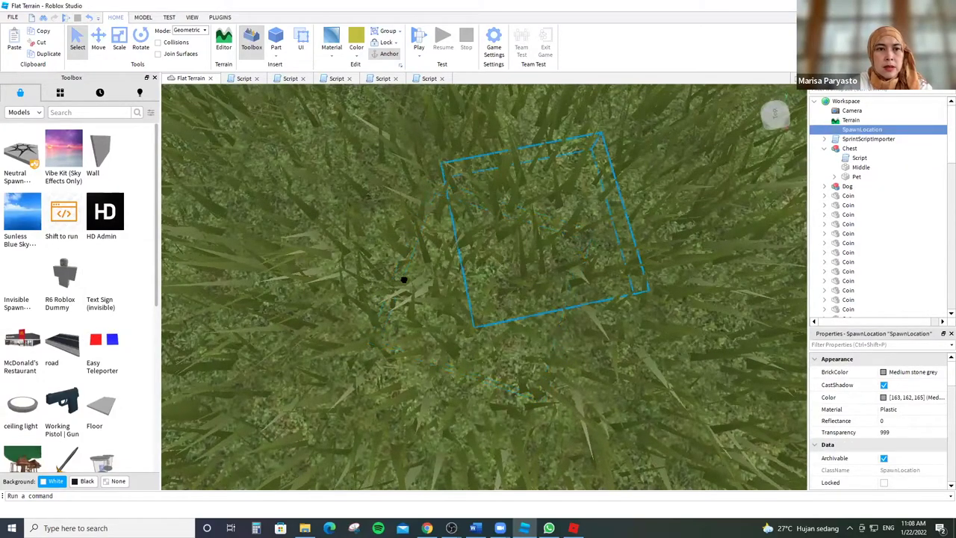
right_drag(495, 363, 278, 86)
key(w)
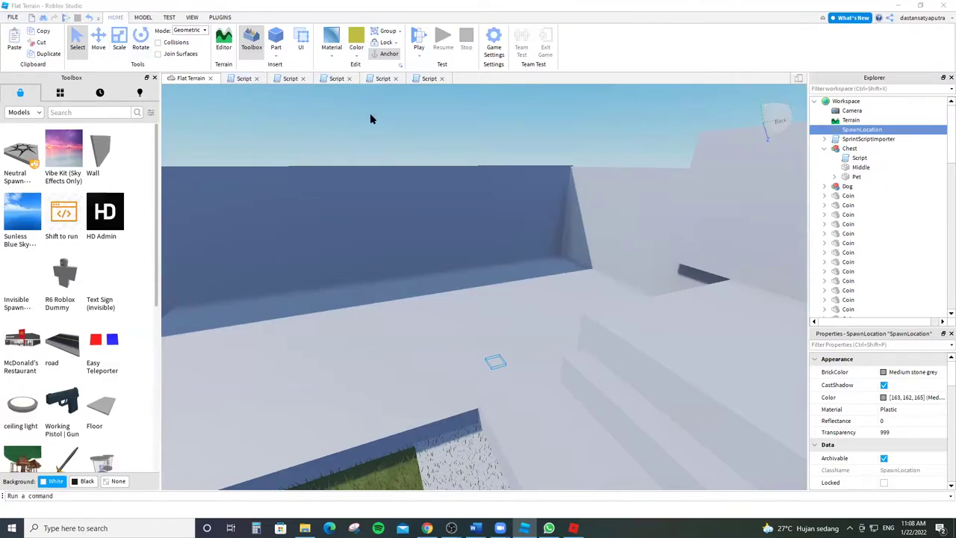
Start a new playtest, walk the avatar to the large white cat pet and jump around it.
click(419, 41)
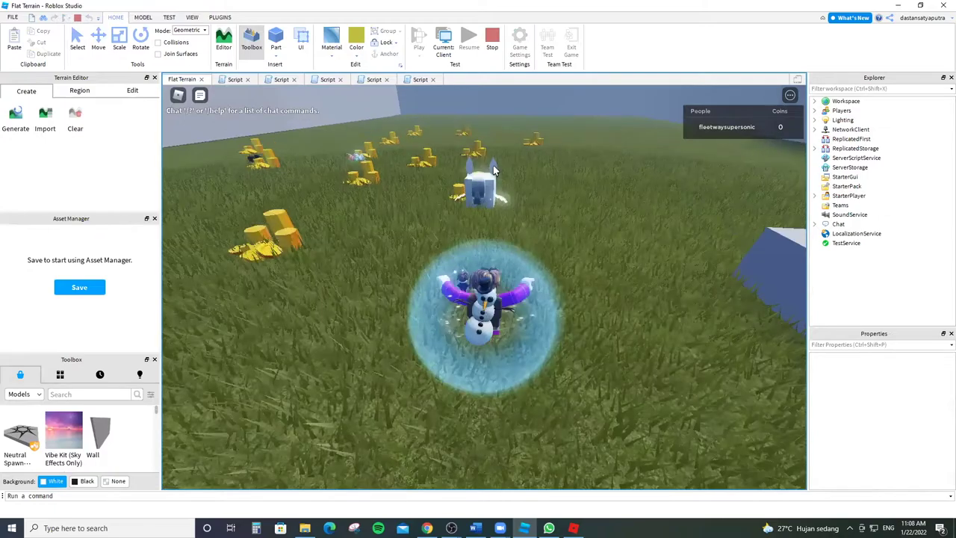
key(w)
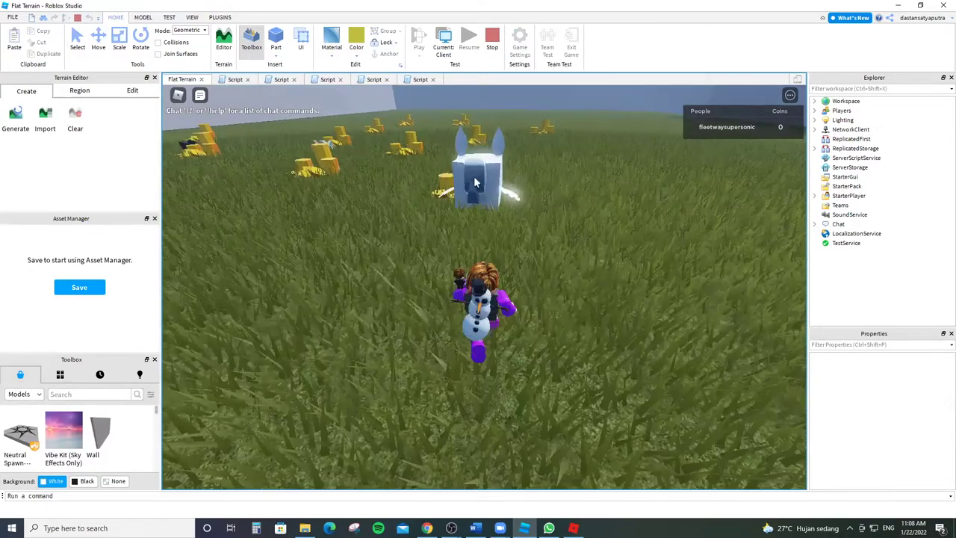
key(s)
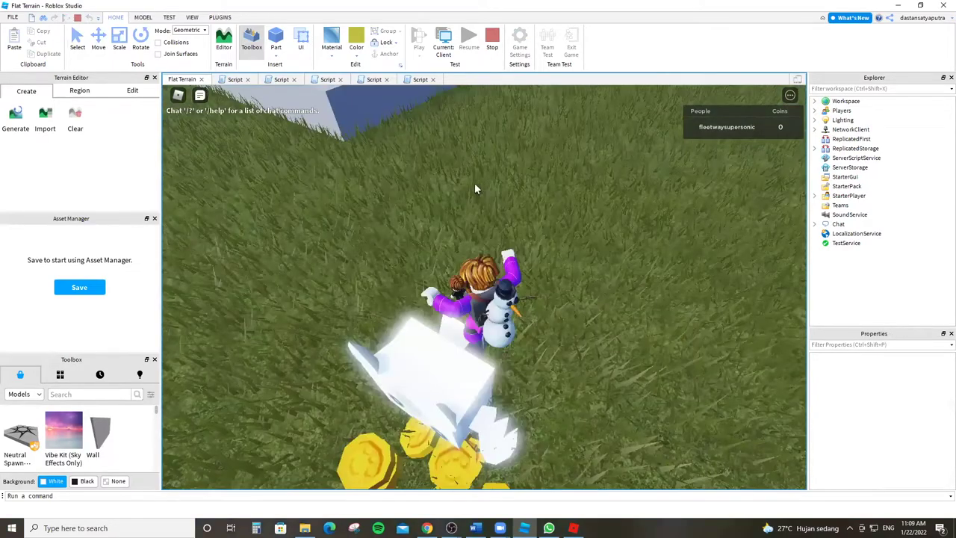
key(space)
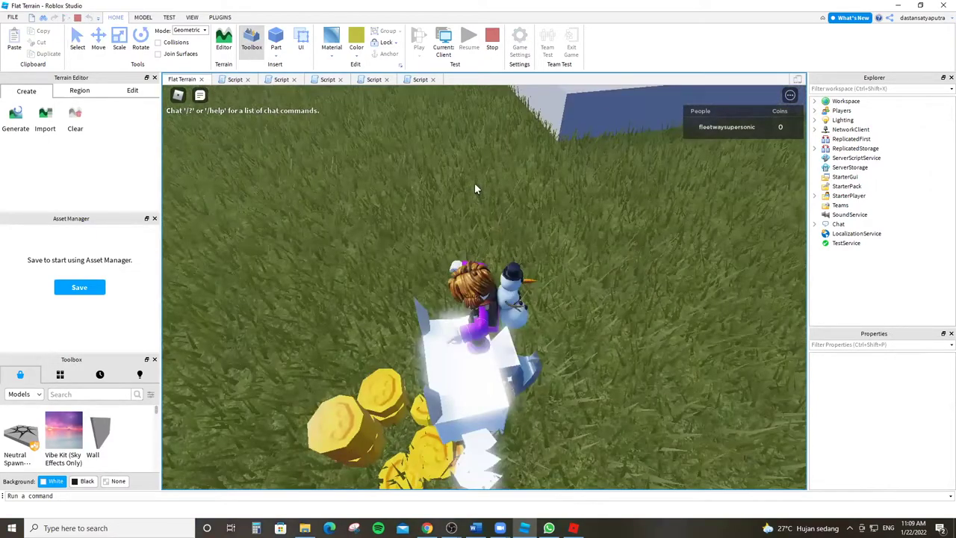
key(w)
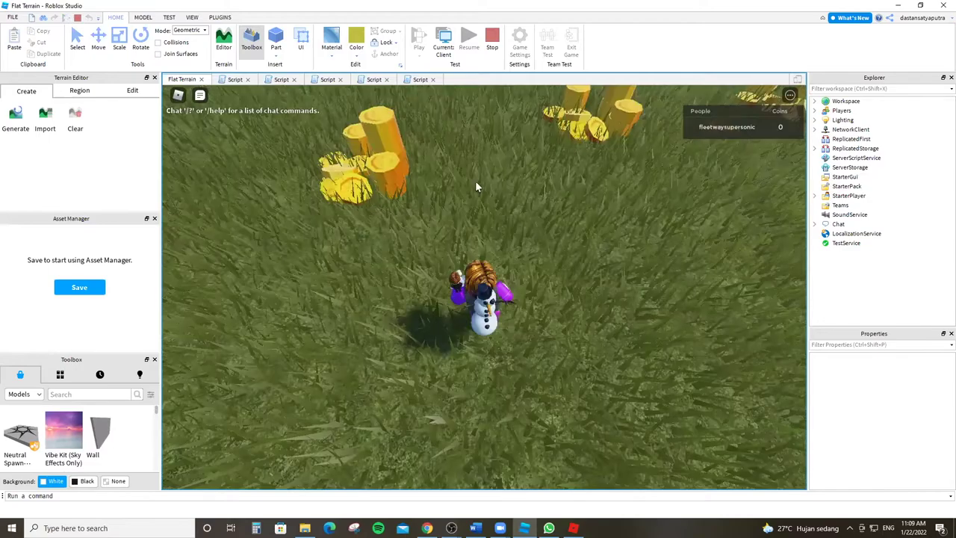
Walk the avatar among the coin piles to inspect the dark winged pet and the red-and-blue pet beside them.
key(w)
right_drag(411, 196, 603, 345)
key(w)
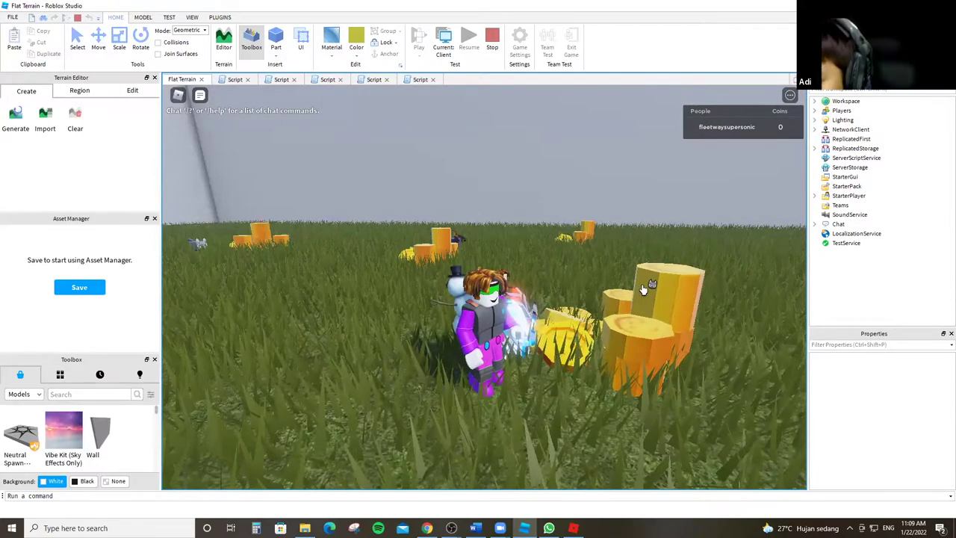
right_drag(633, 295, 672, 347)
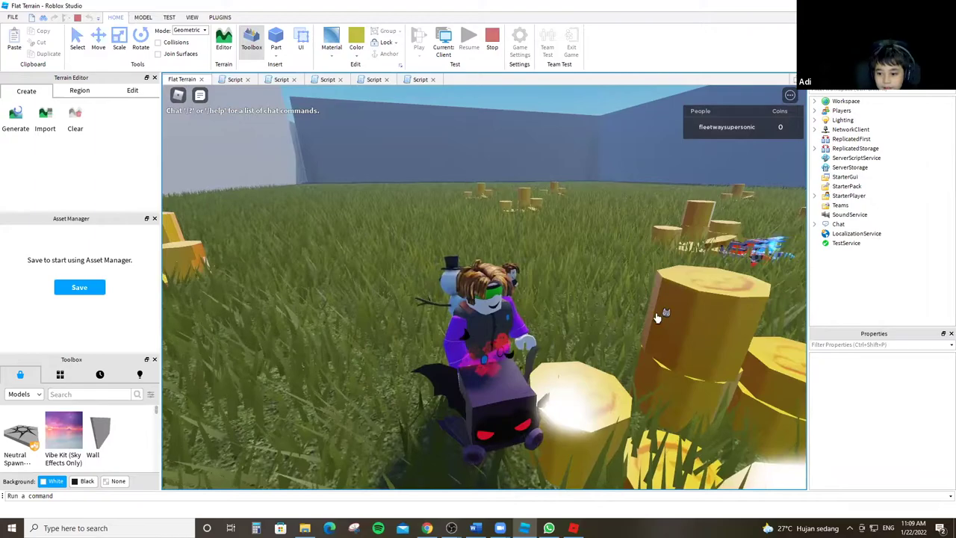
key(s)
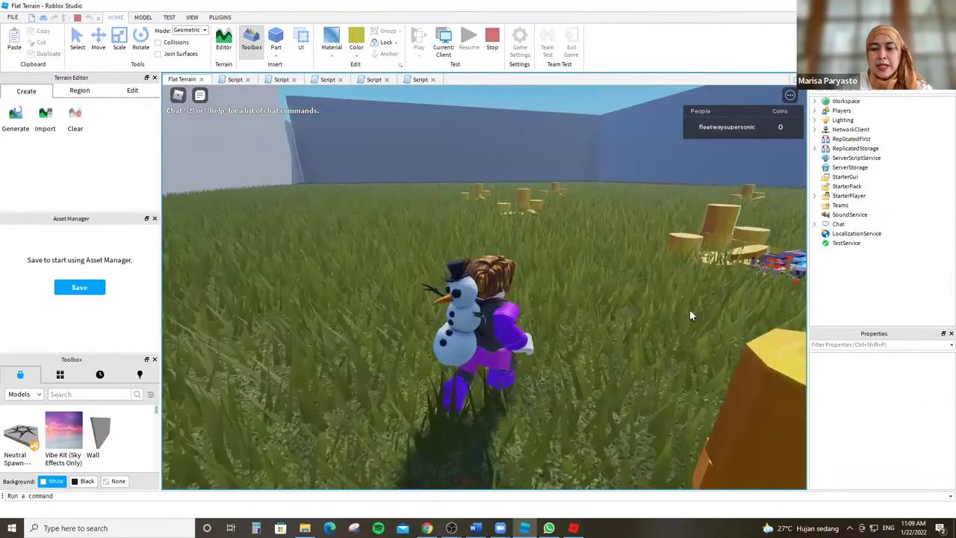
key(s)
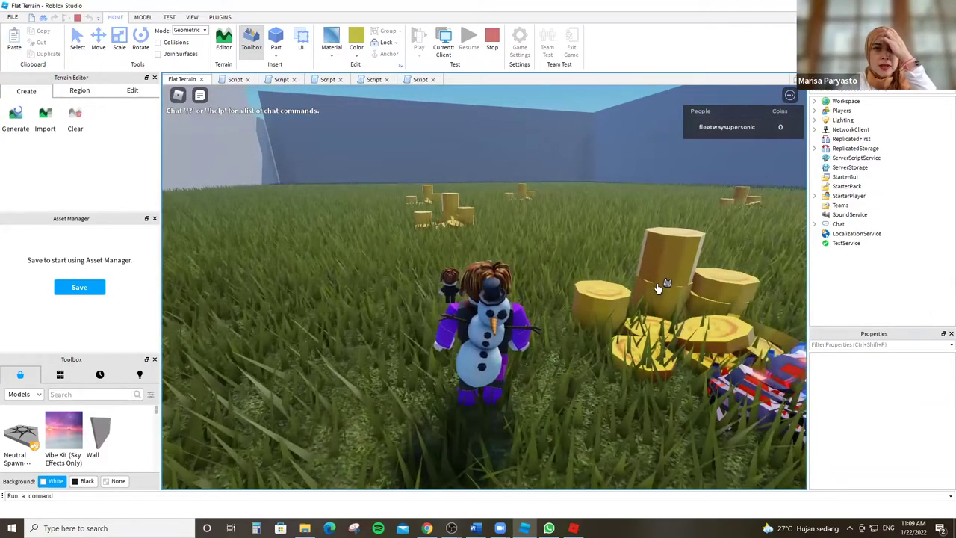
Walk the avatar past the red-and-blue pet to the low white block and leave the playtest.
mouse_move(167, 153)
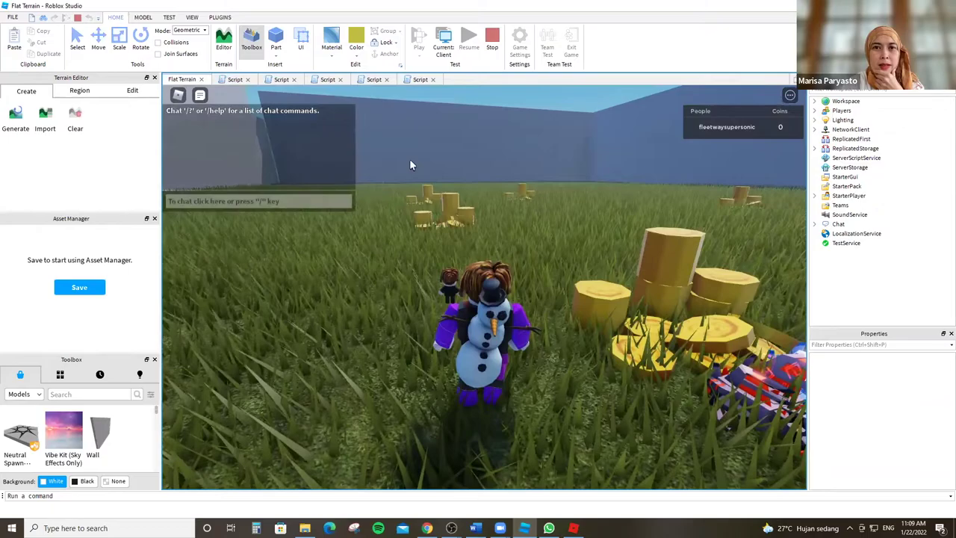
key(w)
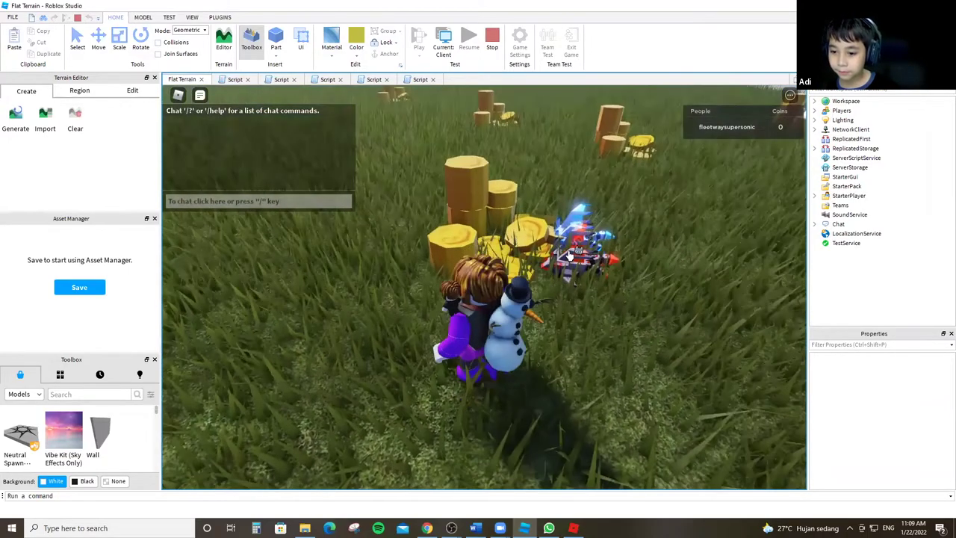
right_drag(569, 254, 486, 215)
key(w)
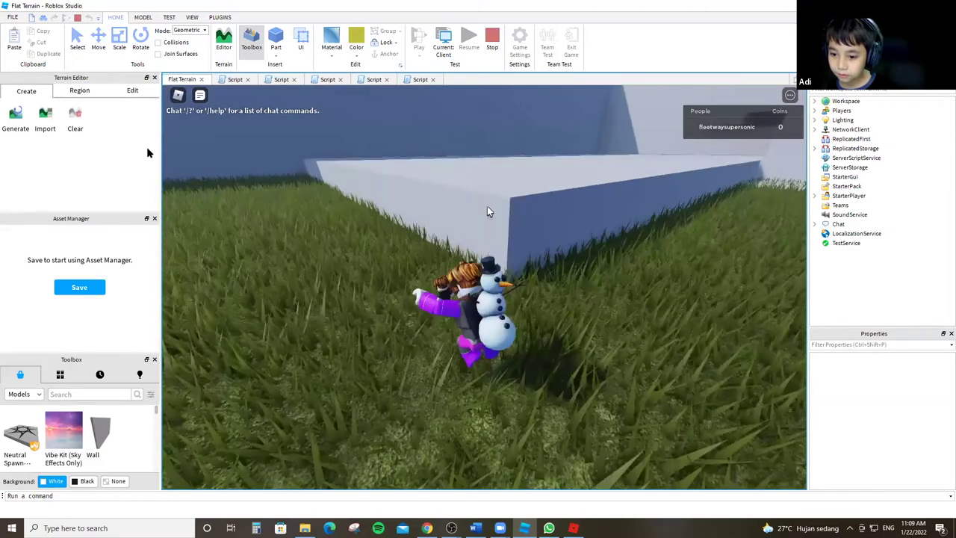
click(175, 96)
key(l)
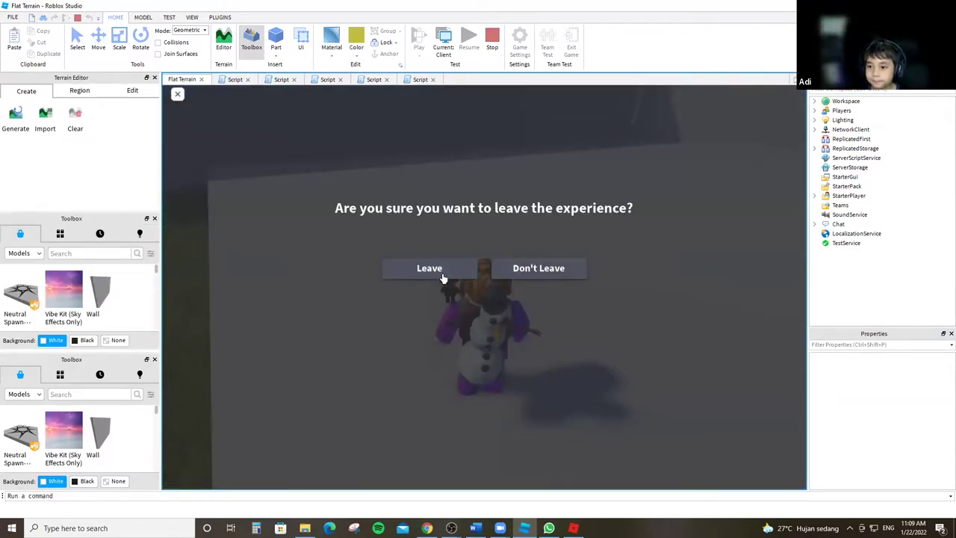
click(443, 277)
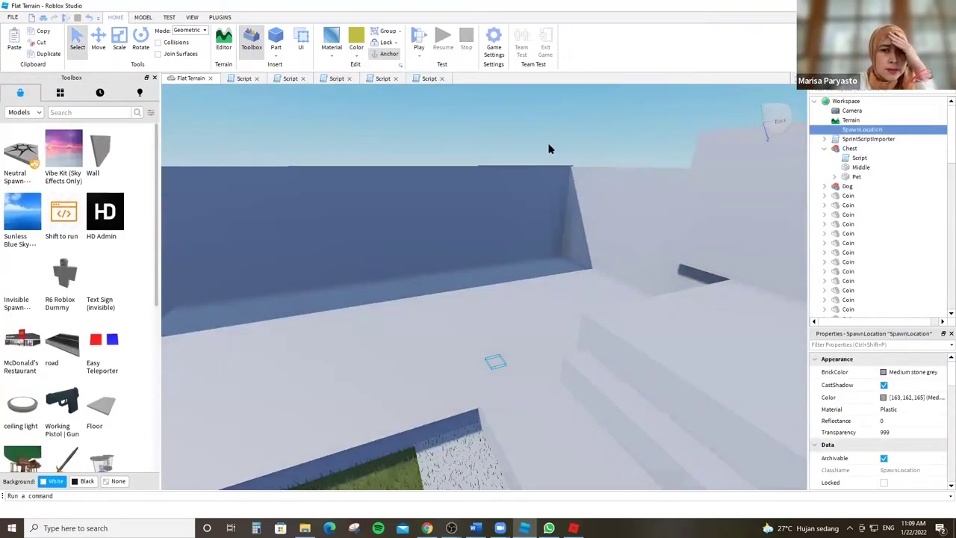
Switch to YouTube in Chrome and search for "how to get a pet in pet simulator x roblox studio".
key(alt+Tab)
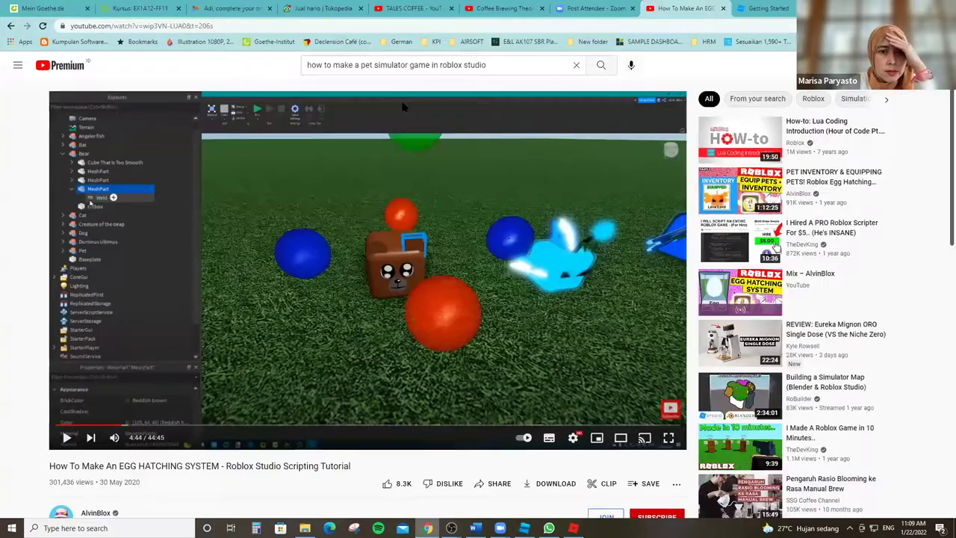
drag(512, 65, 328, 63)
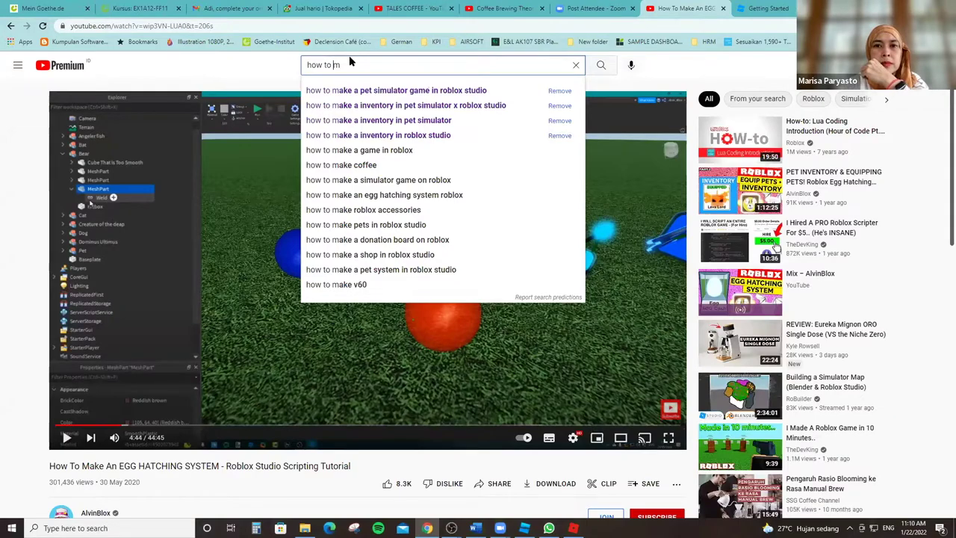
key(BackSpace)
text(get a pet i)
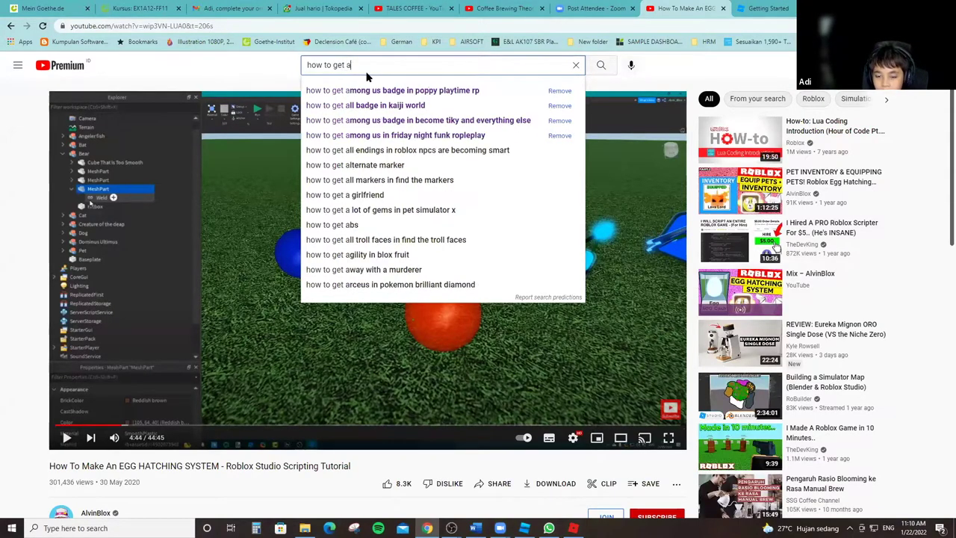
text(n )
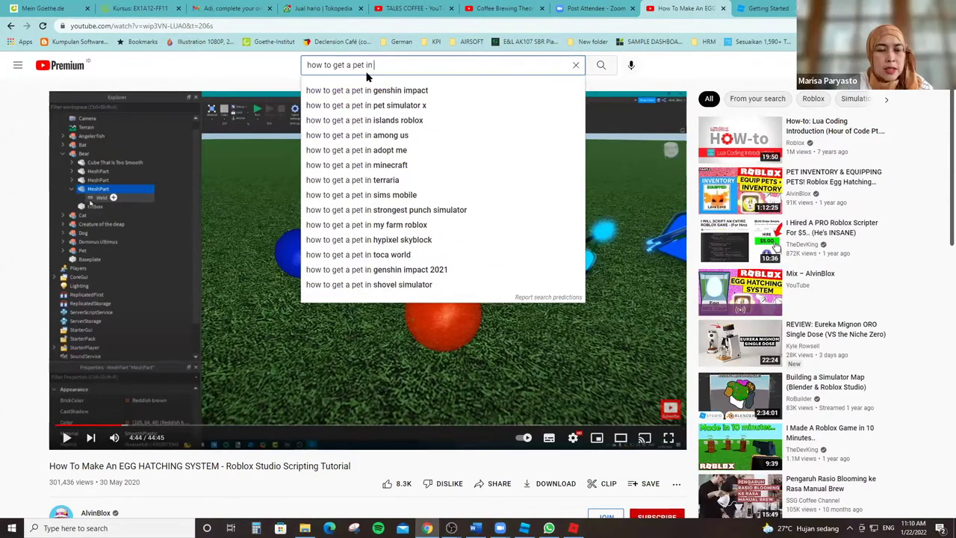
text(pet simul)
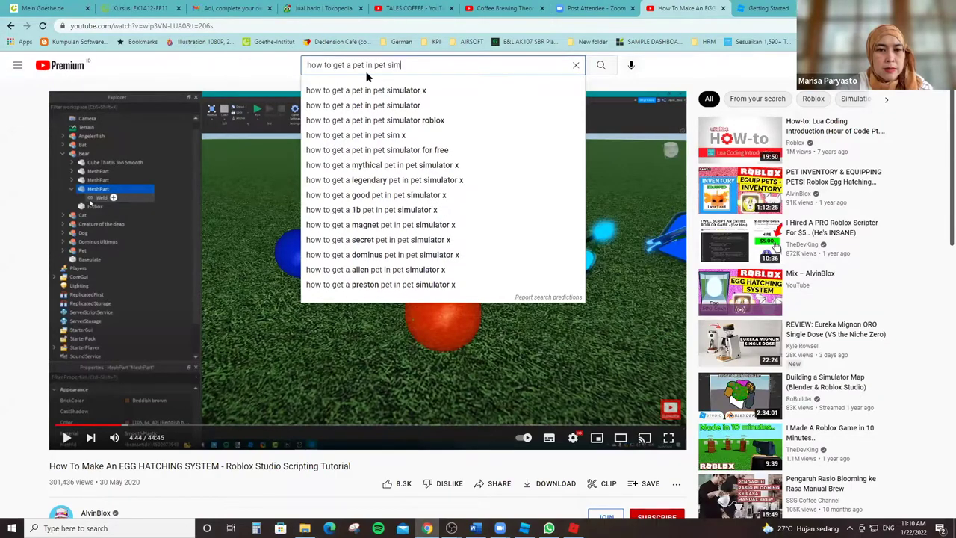
text(ator x)
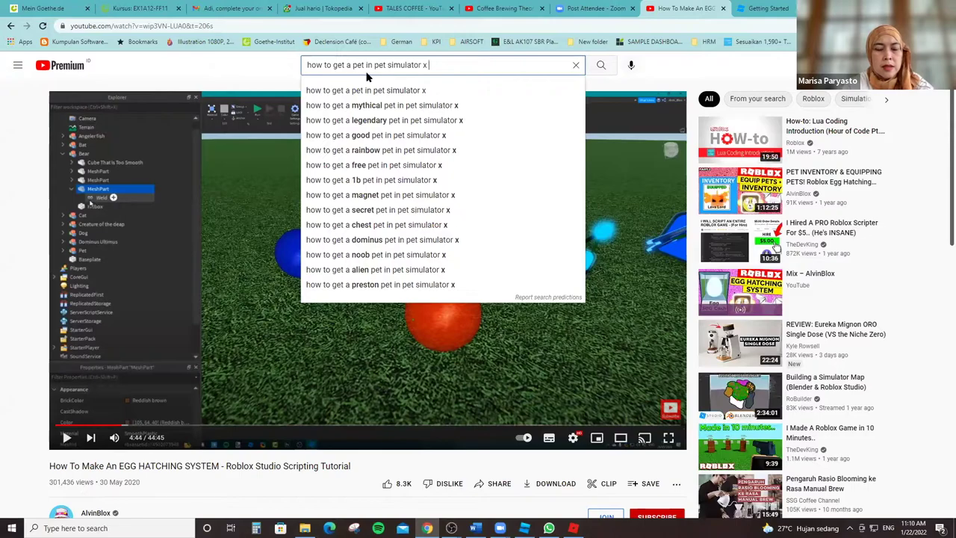
text( roblox studio)
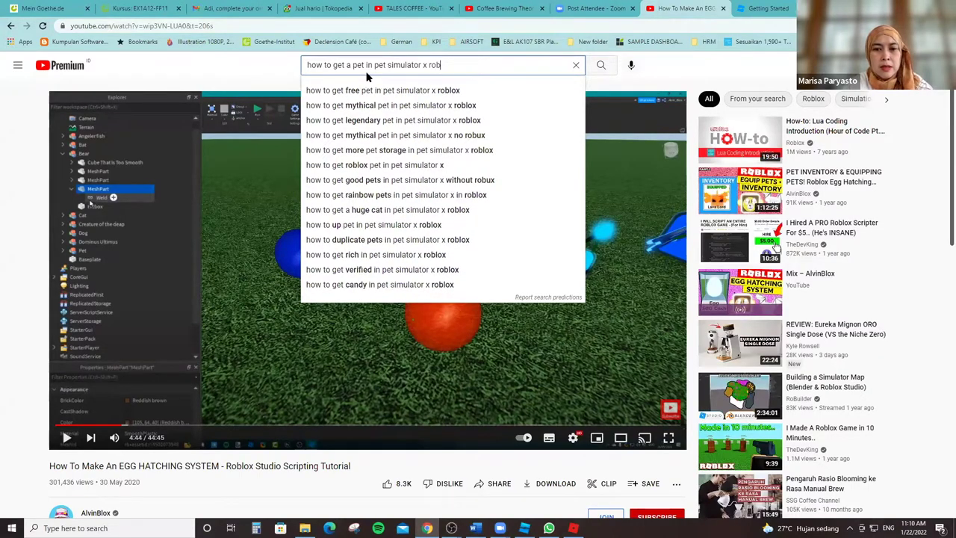
key(Return)
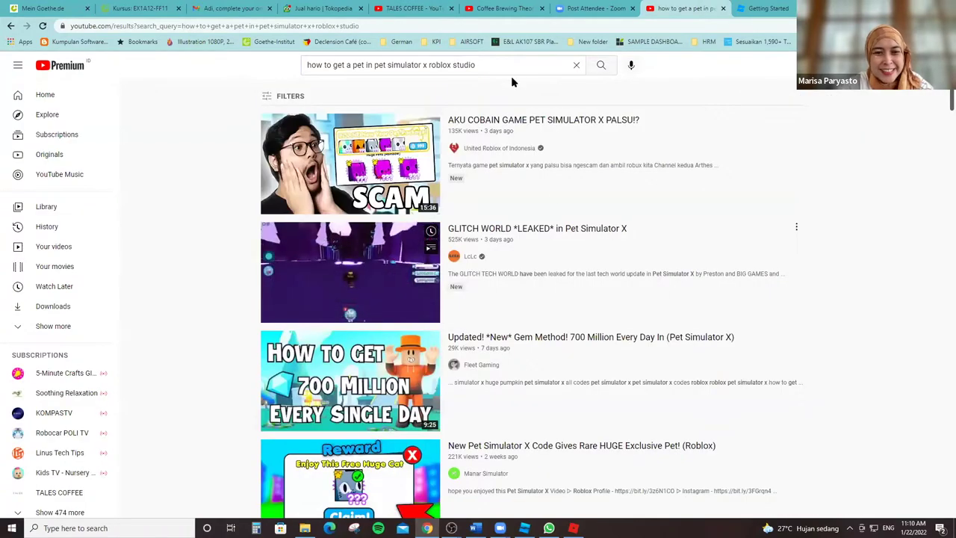
Change the YouTube search to "how to get a pet in roblox studio" and run it.
drag(478, 65, 377, 102)
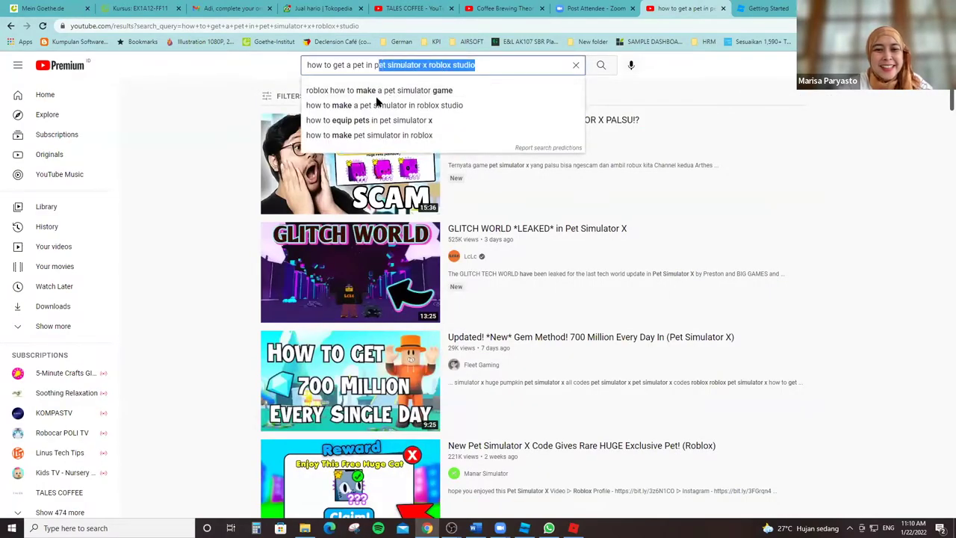
key(BackSpace)
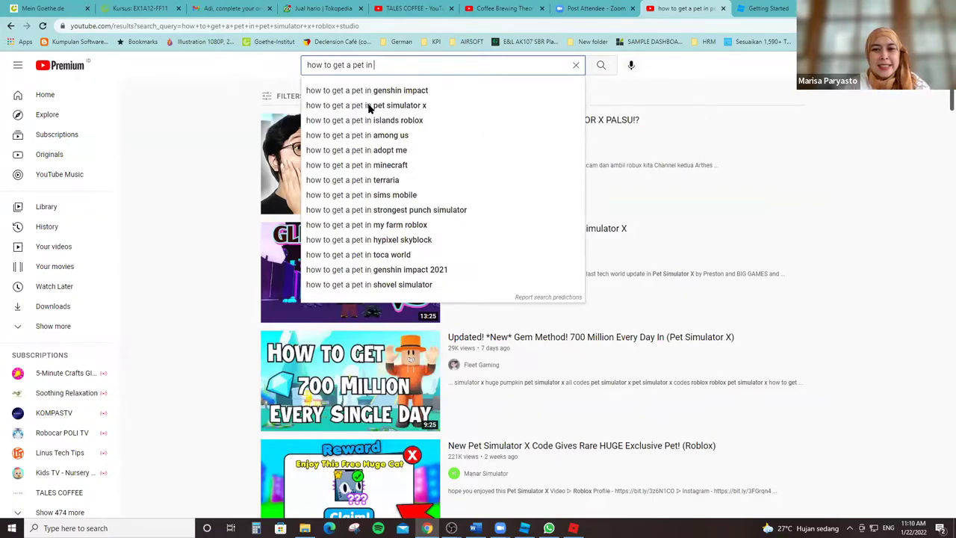
text(rob)
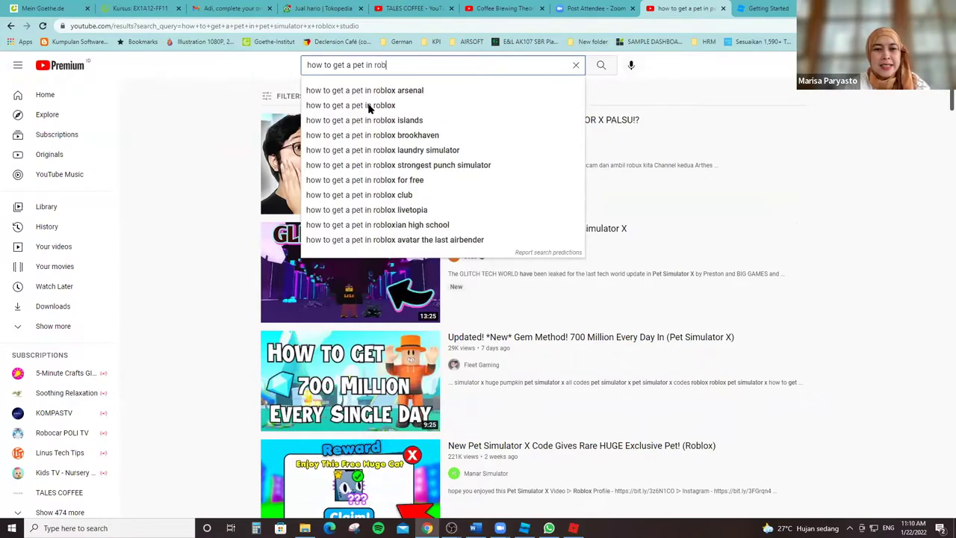
text(lox studio)
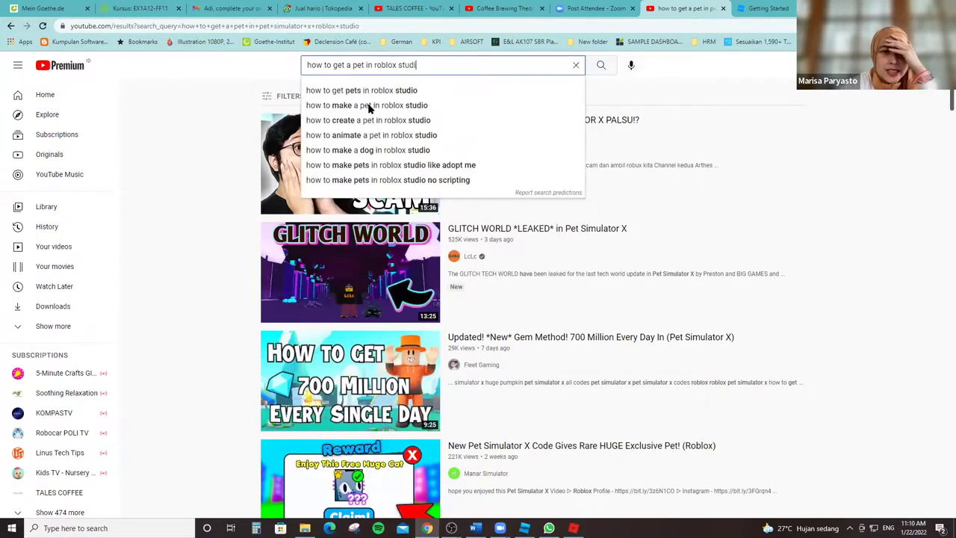
key(Return)
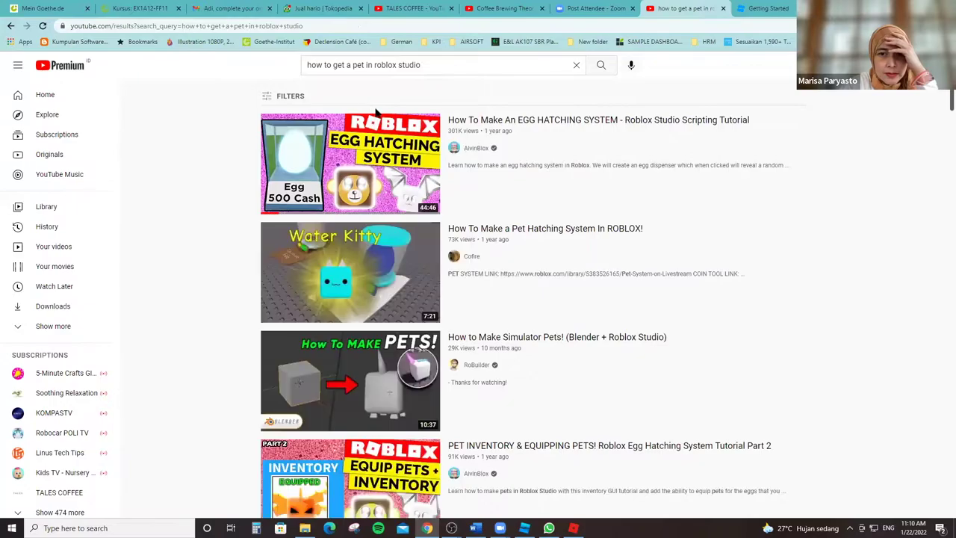
Open the video "How To Make a Pet Hatching System In ROBLOX!" and skim through its egg and first pet setup.
click(322, 254)
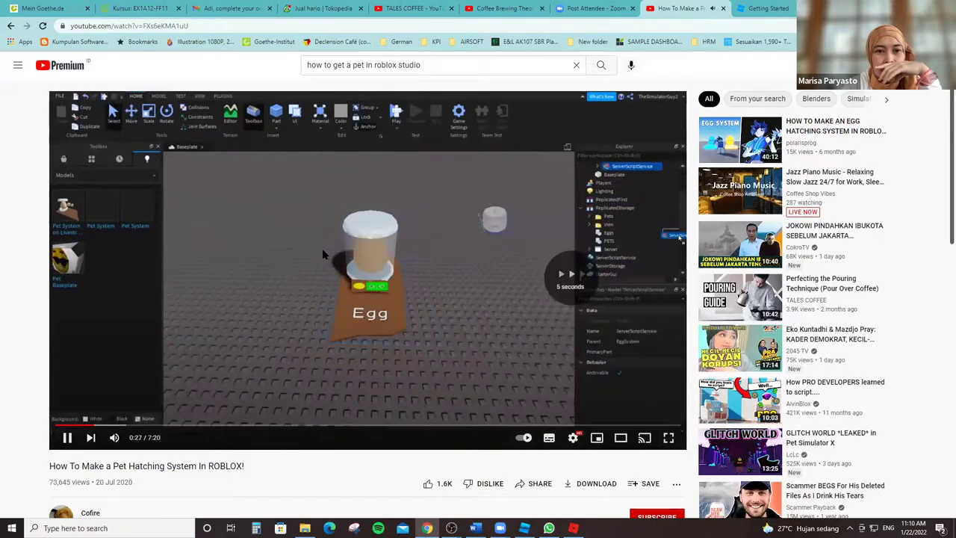
key(Right)
key(Right)
key(Right)
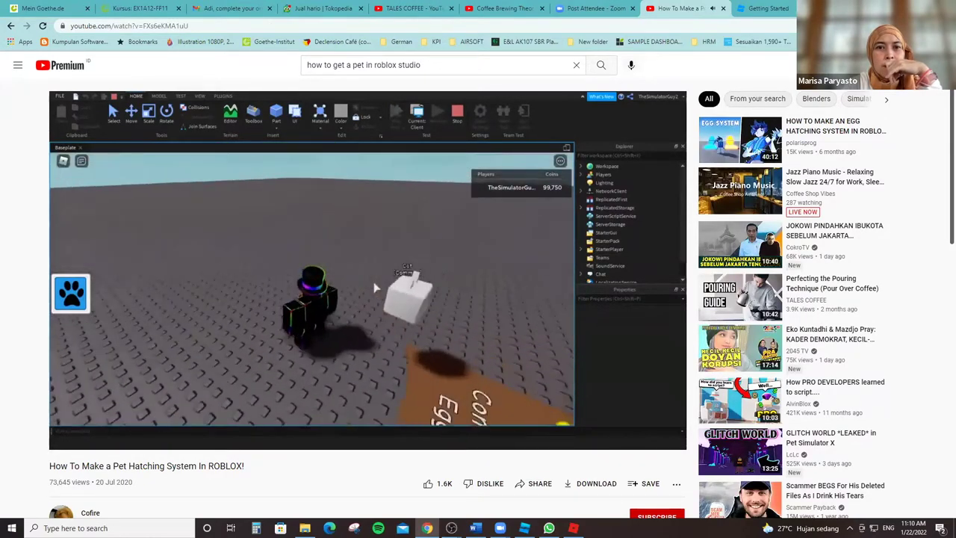
key(Right)
key(Right)
key(Right)
key(Right)
key(Right)
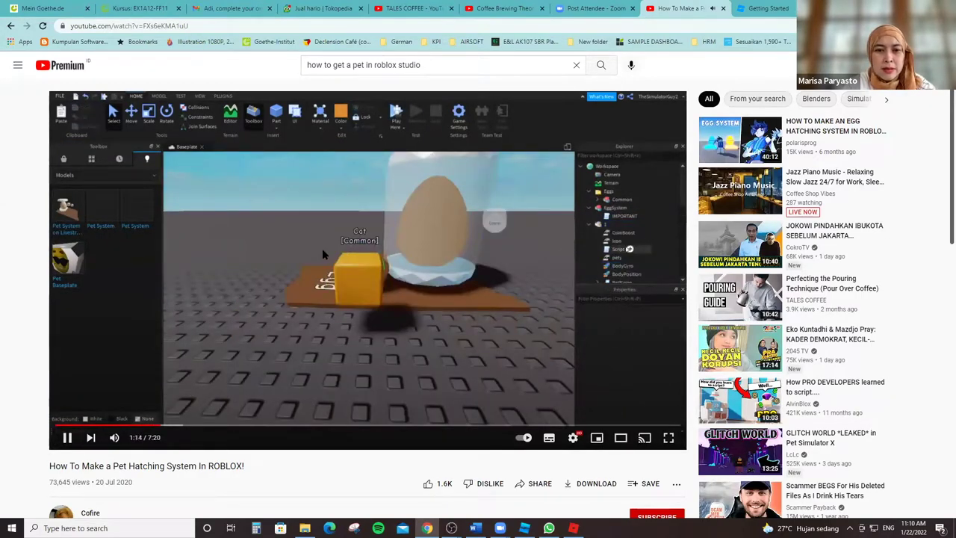
key(Right)
key(Right)
key(Right)
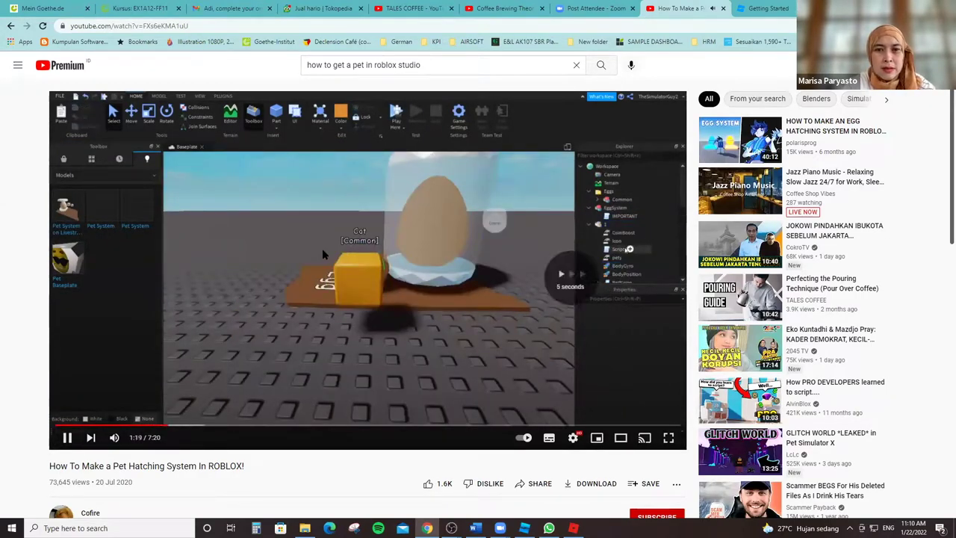
key(Right)
key(Right)
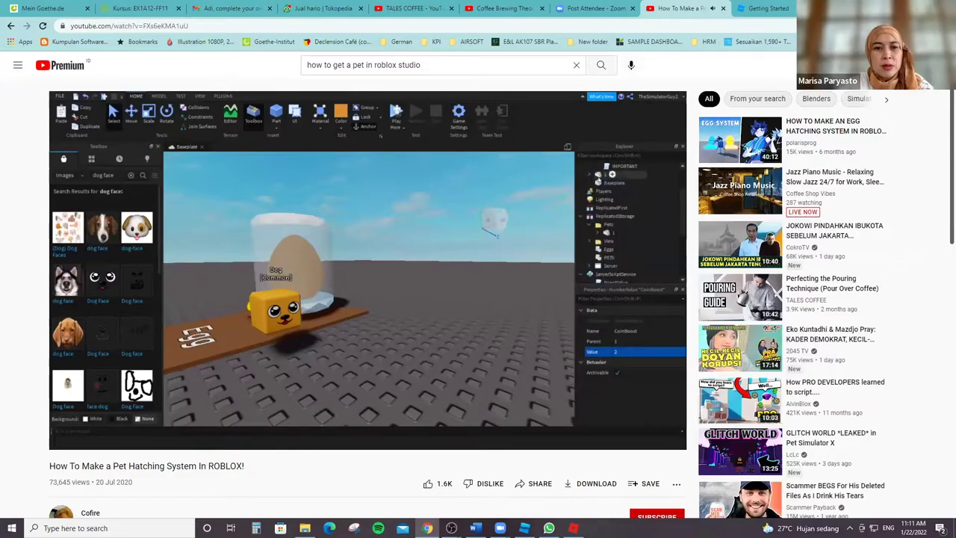
Skip ahead in the video through the part that edits the PETS and Eggs module scripts.
key(Right)
key(Right)
key(Right)
key(Right)
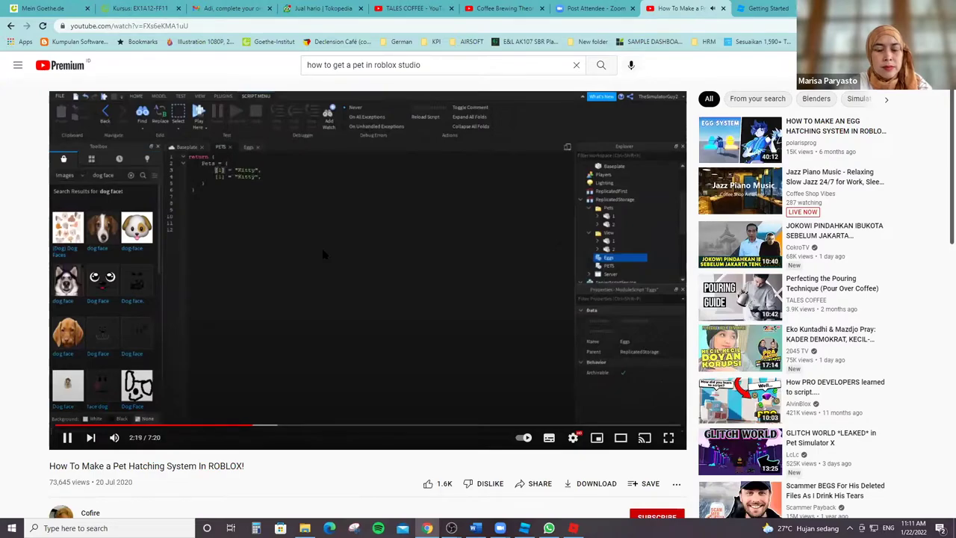
key(Left)
key(Right)
key(Right)
key(Right)
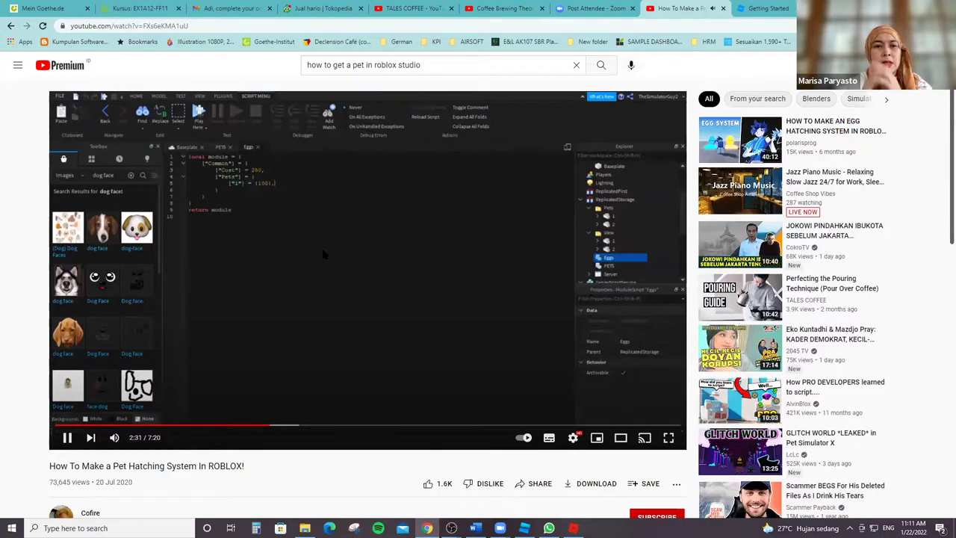
key(Right)
key(Right)
key(Right)
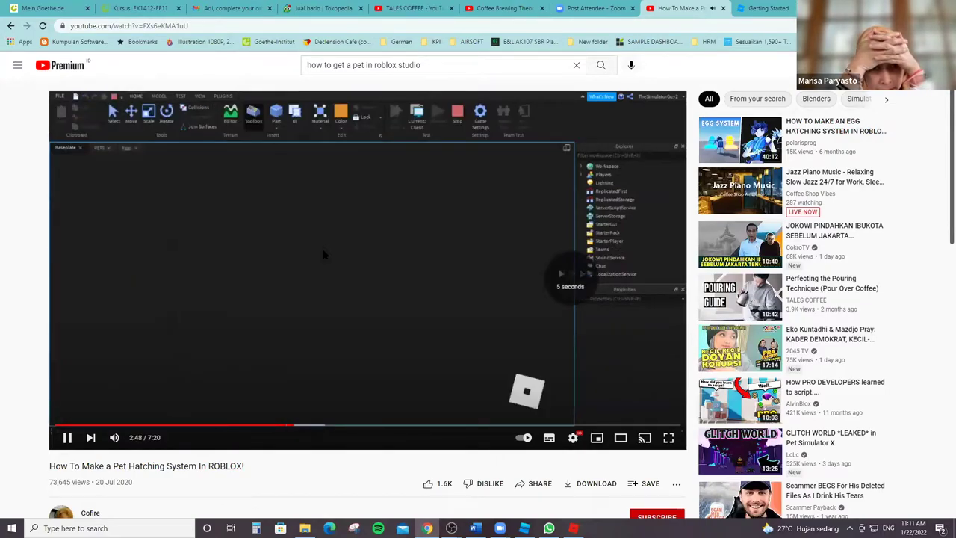
key(Left)
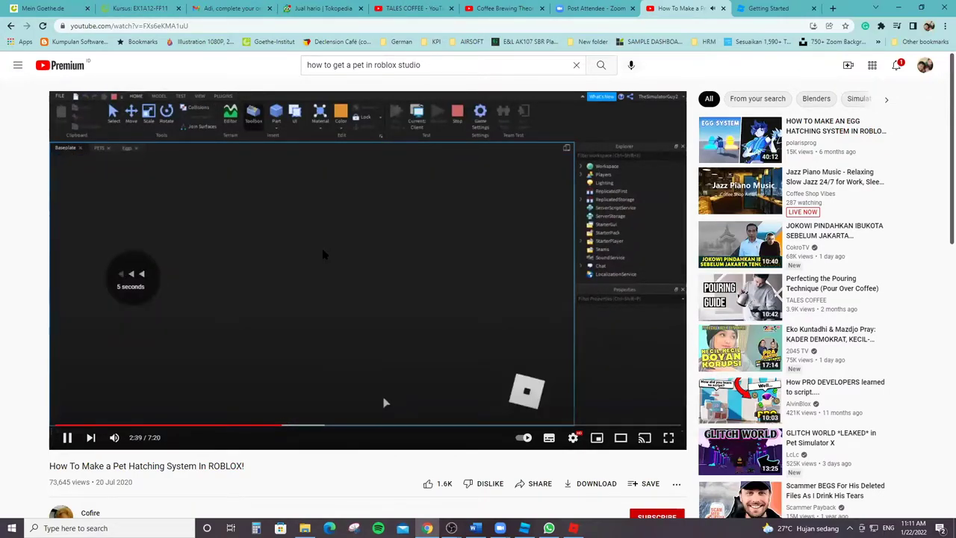
Skim the video's dog pet playtest and the part on adding a second egg named Water.
key(Right)
key(Right)
key(Right)
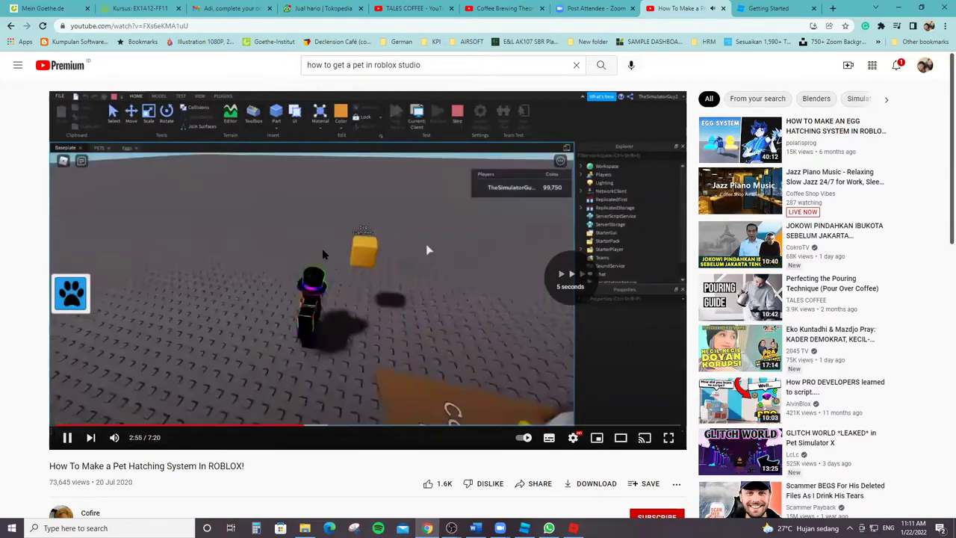
key(Right)
key(Right)
key(Right)
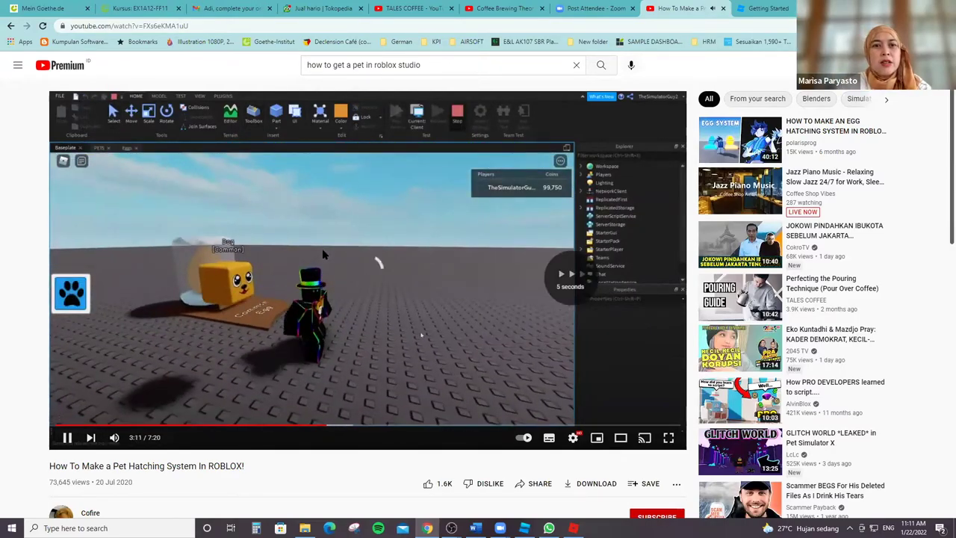
key(Right)
key(Right)
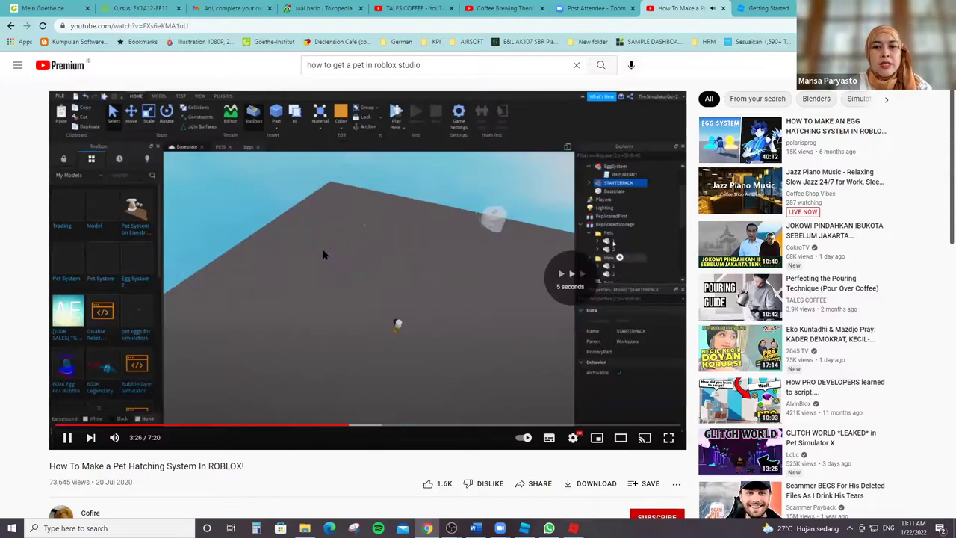
key(Right)
key(Right)
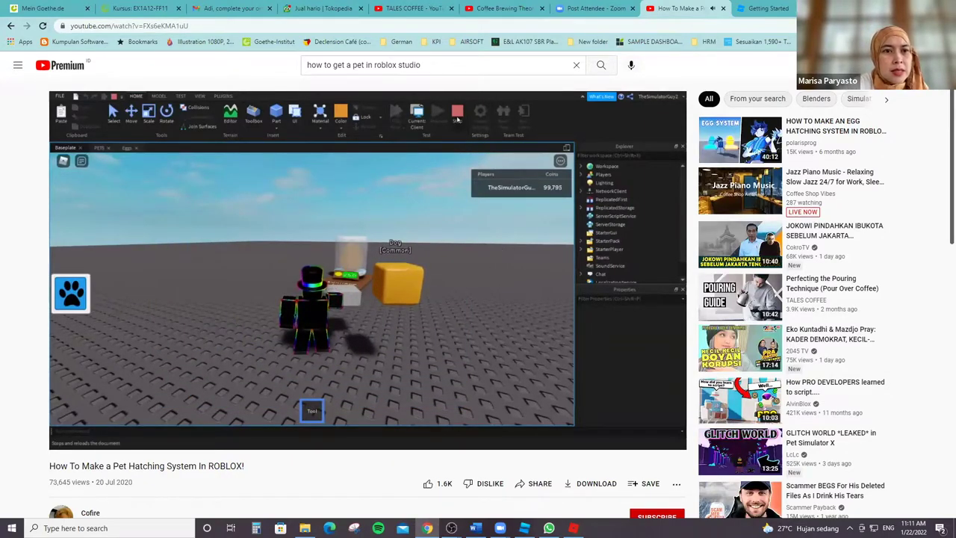
key(Right)
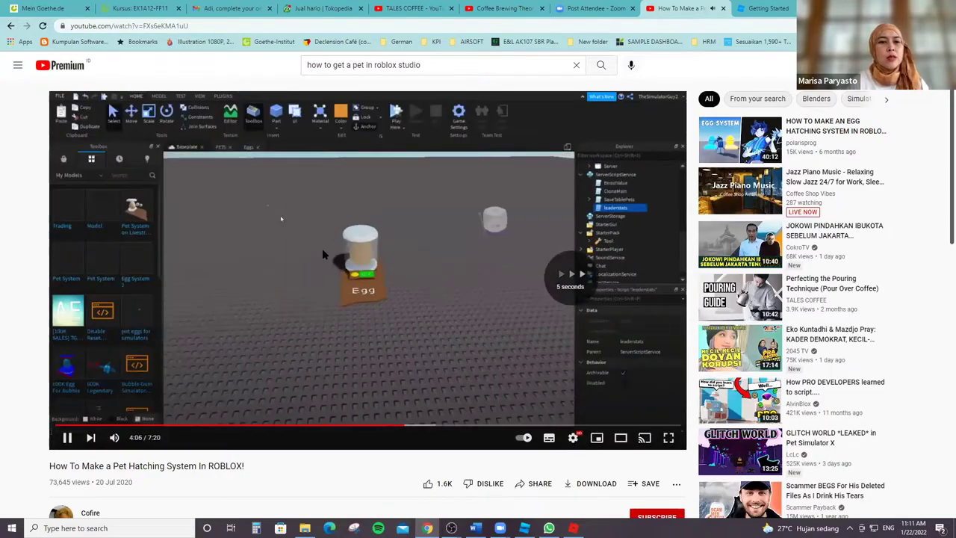
key(Right)
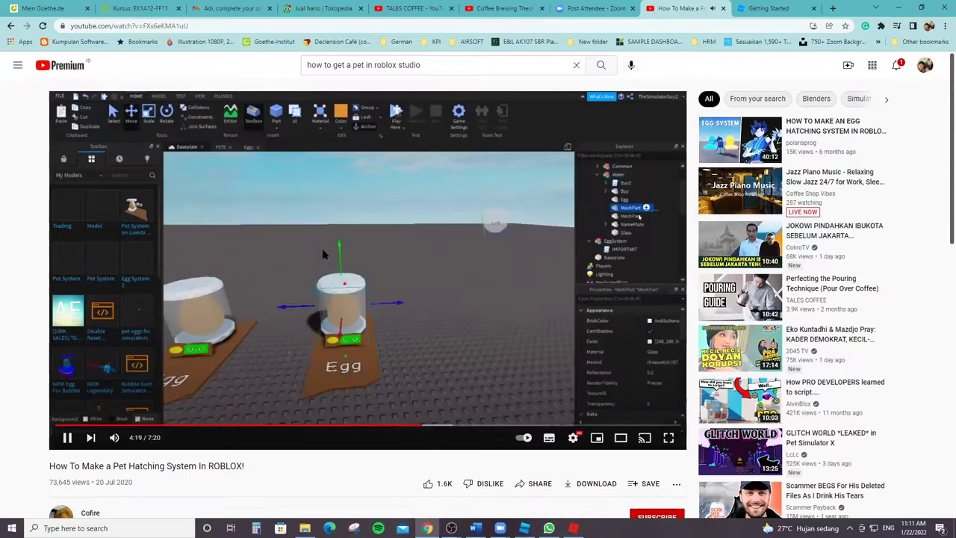
key(Left)
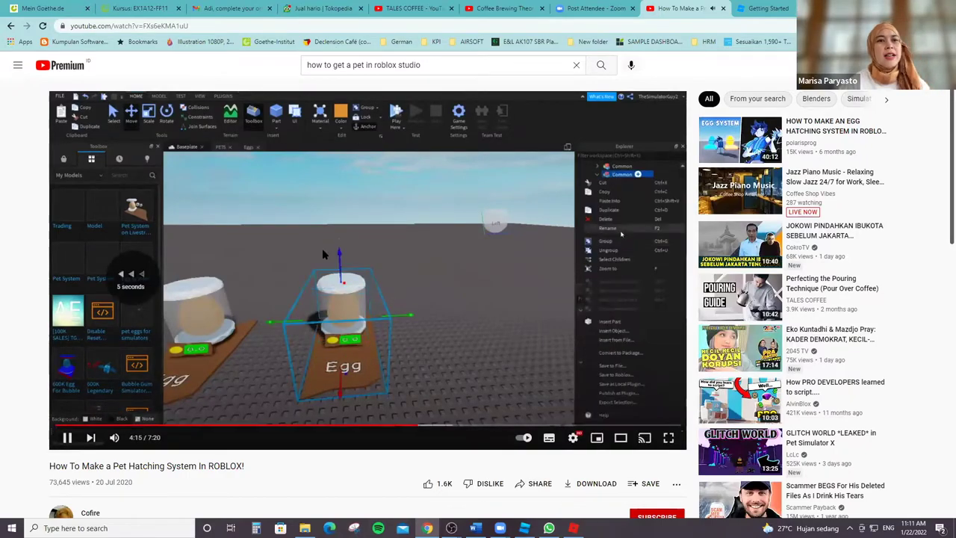
key(Right)
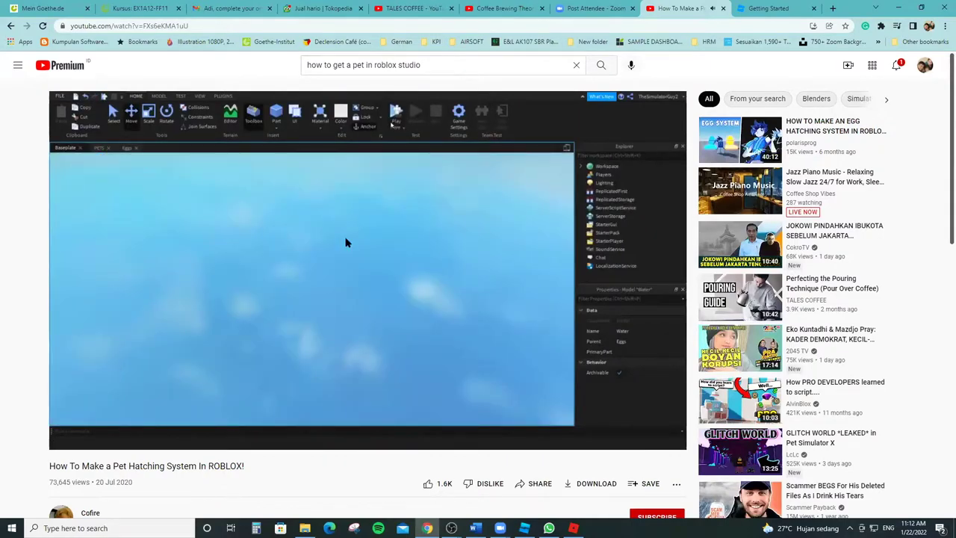
Look through the video's description and its linked Roblox topic page, and return to the video.
click(322, 404)
scroll(321, 404, down, 5)
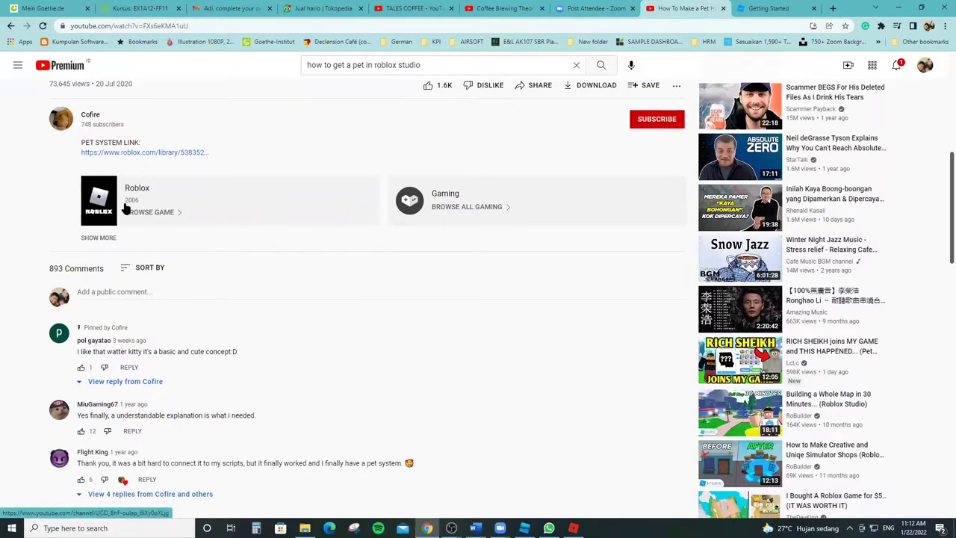
click(178, 213)
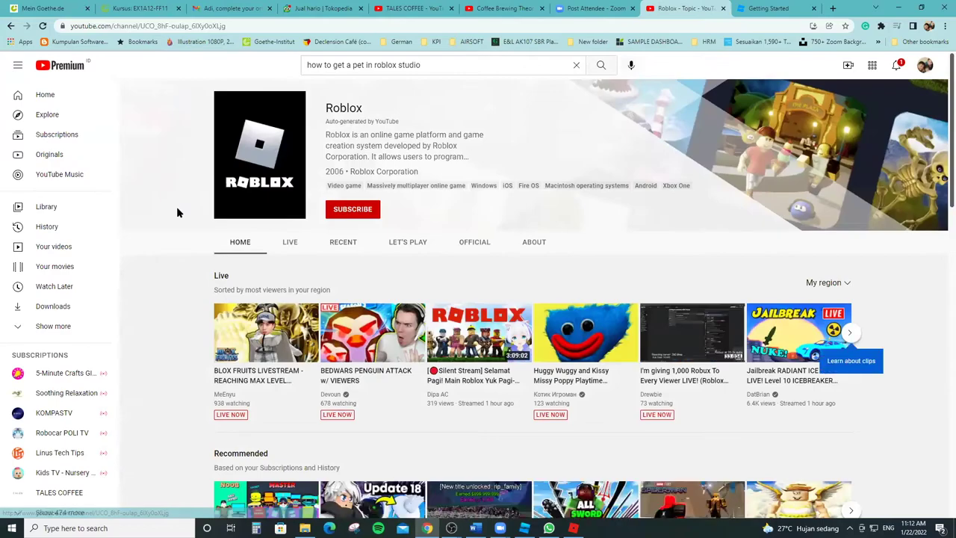
click(9, 25)
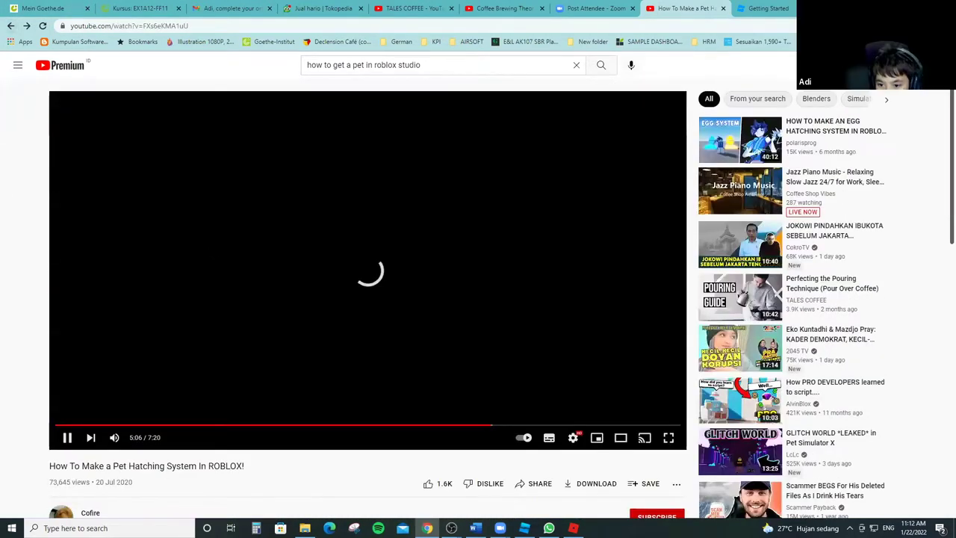
scroll(211, 251, down, 2)
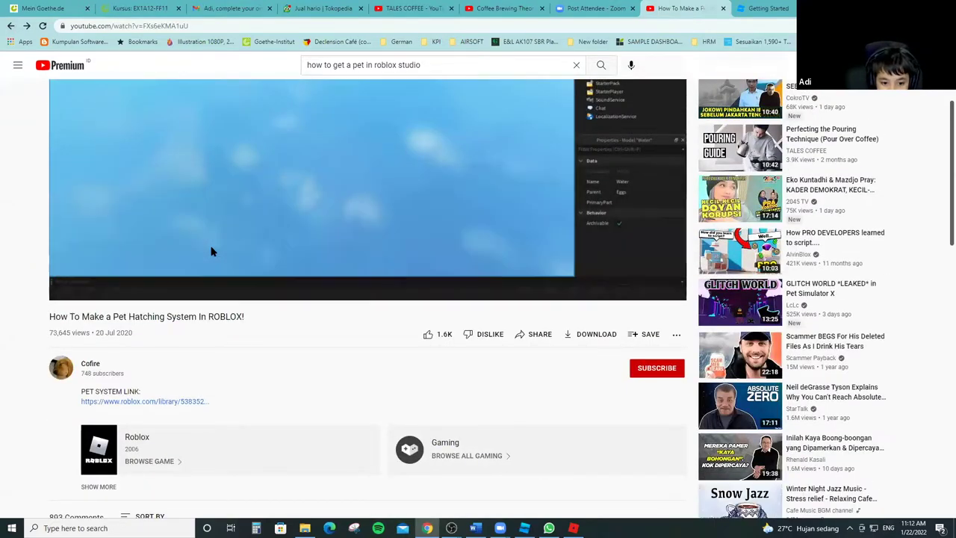
scroll(212, 251, up, 2)
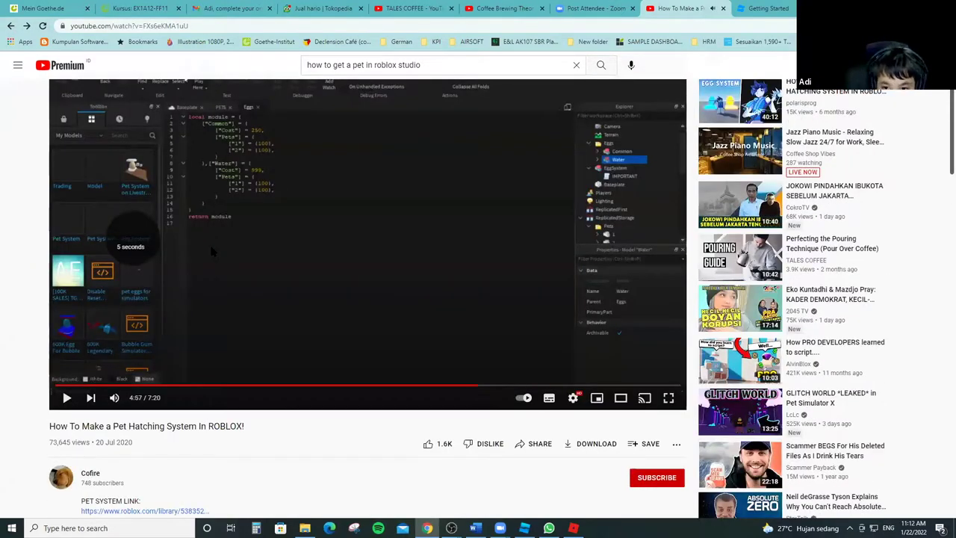
Replay the video from the start and skim how the EggSystem model's folders are placed in their services.
key(0)
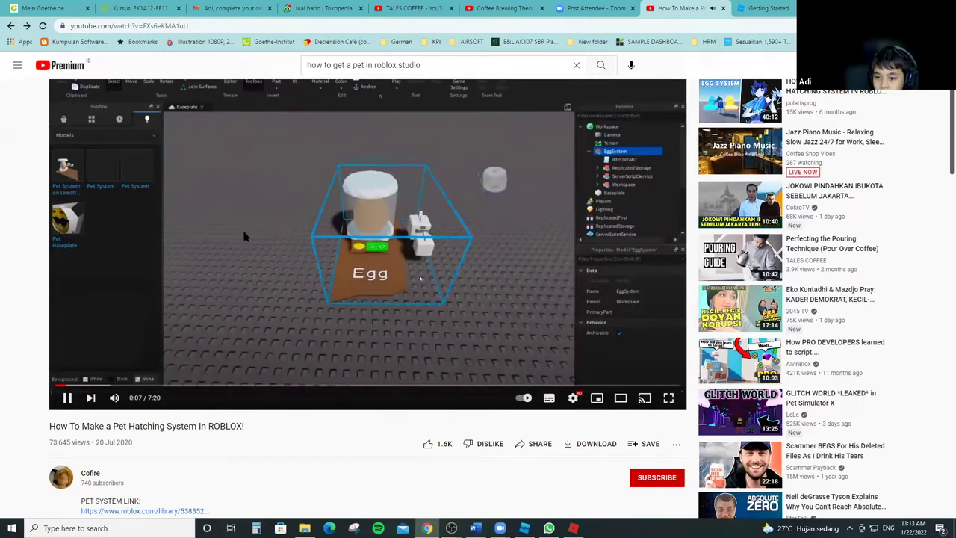
key(Right)
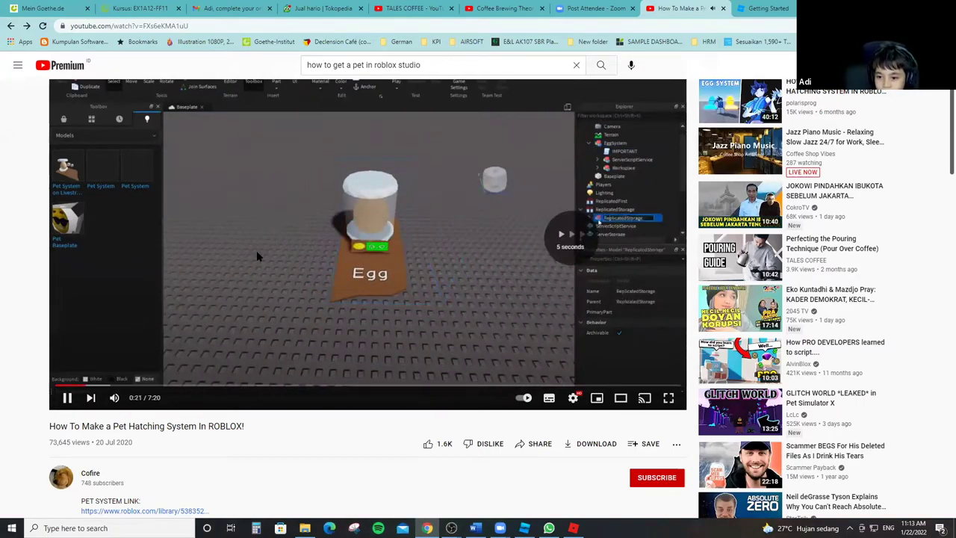
key(Right)
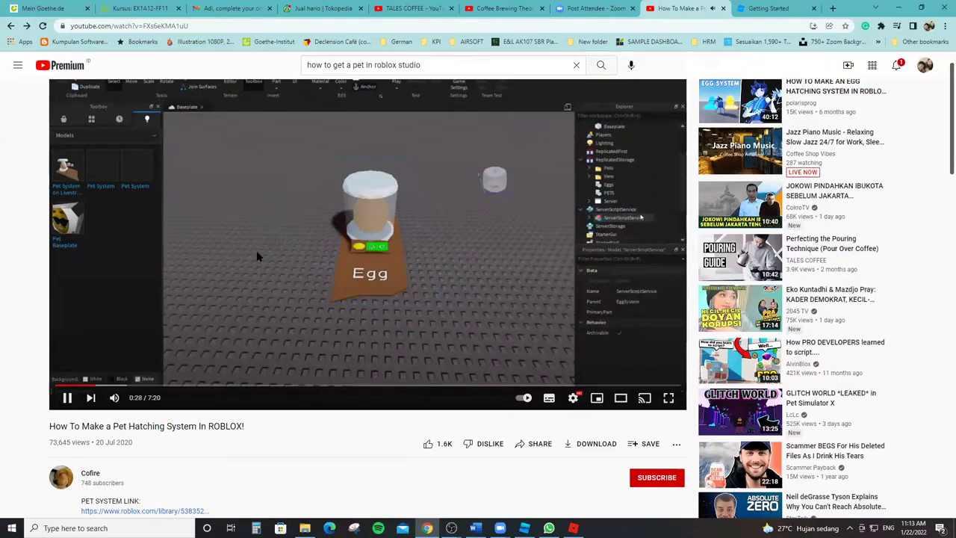
key(Right)
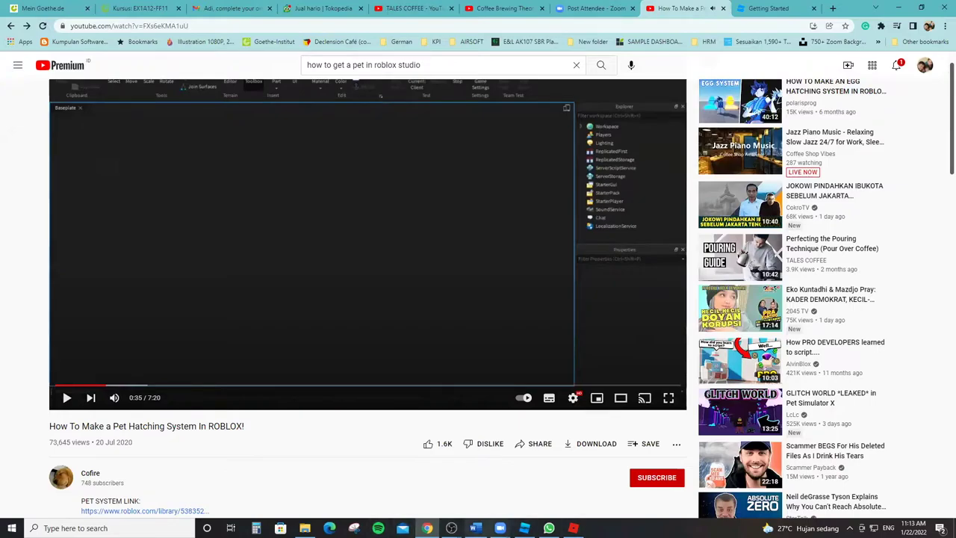
Switch to Roblox Studio, search the Toolbox models for "egg hatching system" and insert the Working Egg Hatching System.
click(524, 527)
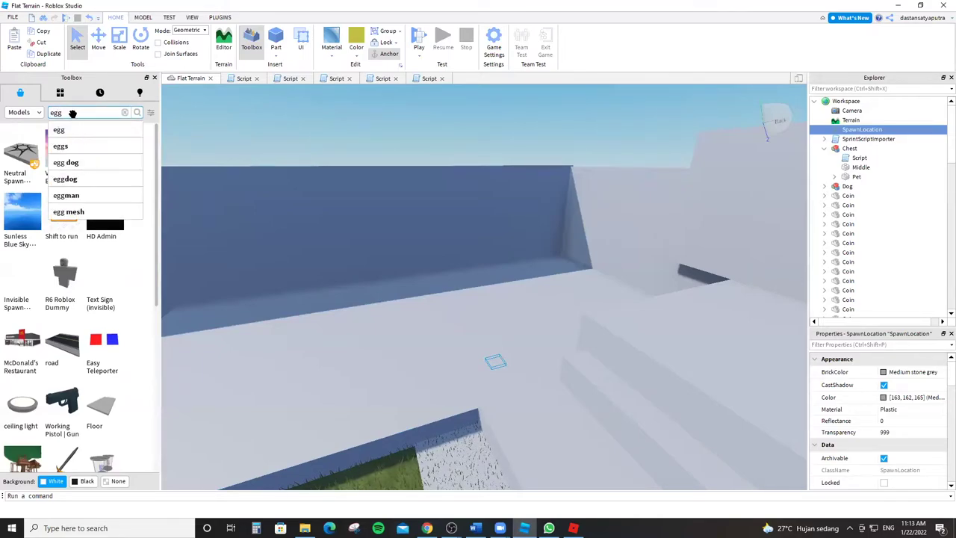
text(tch)
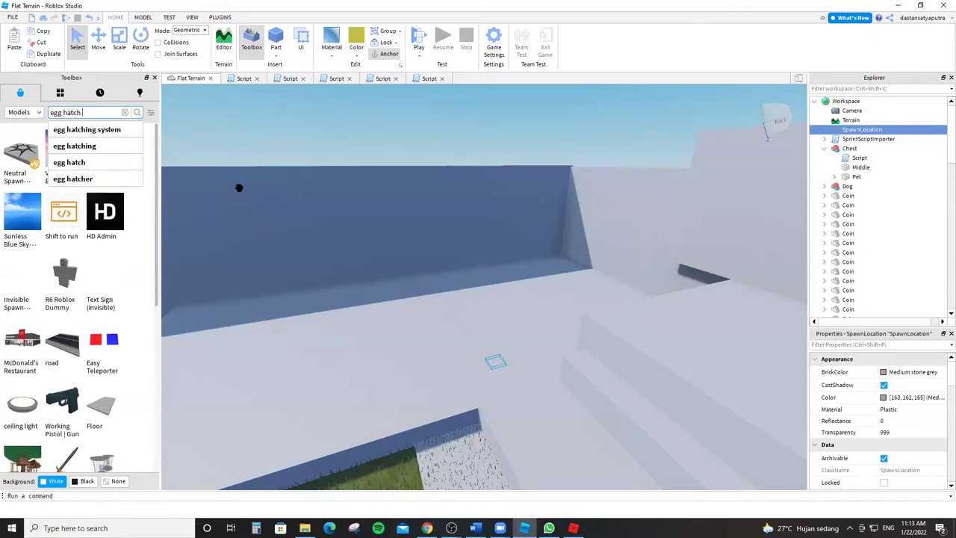
key(Return)
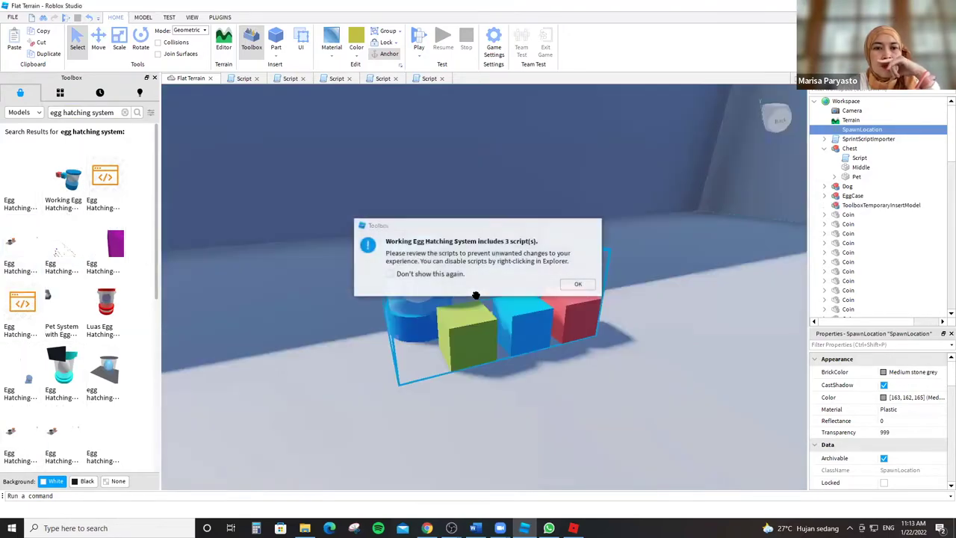
click(572, 281)
right_drag(553, 325, 552, 326)
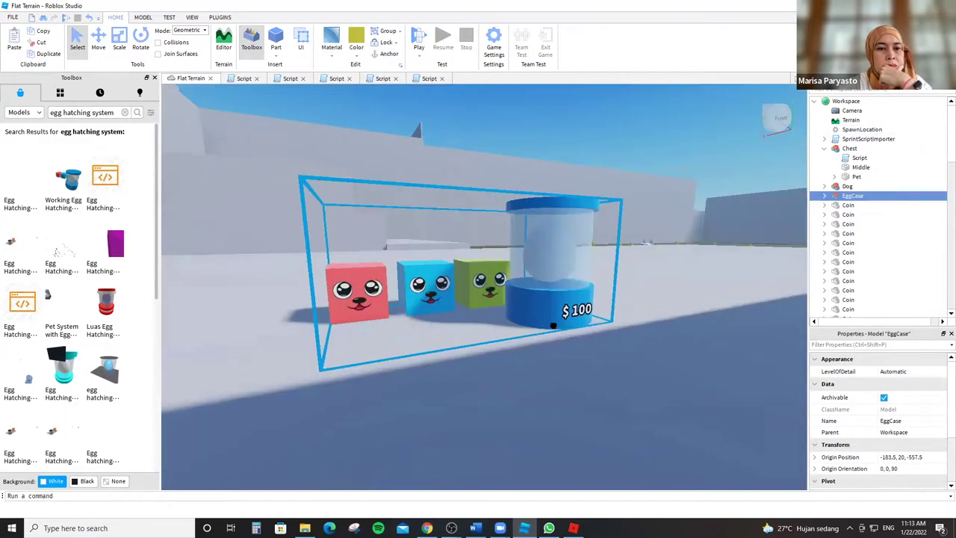
Move the EggCase model across the map onto the raised grey ledge by the wall, turning it in quarter-turn increments.
scroll(553, 325, up, 10)
right_drag(522, 331, 527, 363)
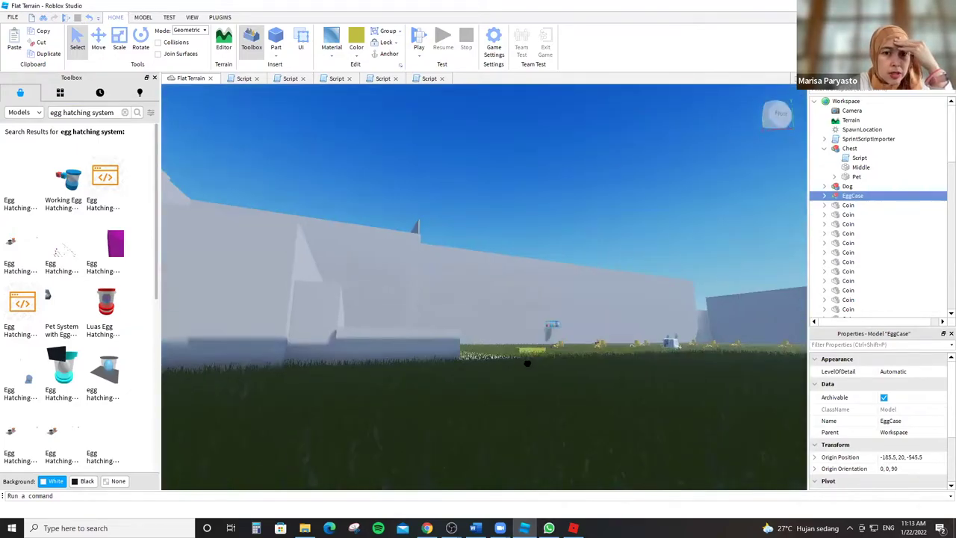
drag(527, 363, 530, 365)
key(f)
right_drag(581, 325, 601, 319)
key(ctrl+r)
key(ctrl+r)
key(ctrl+r)
key(ctrl+r)
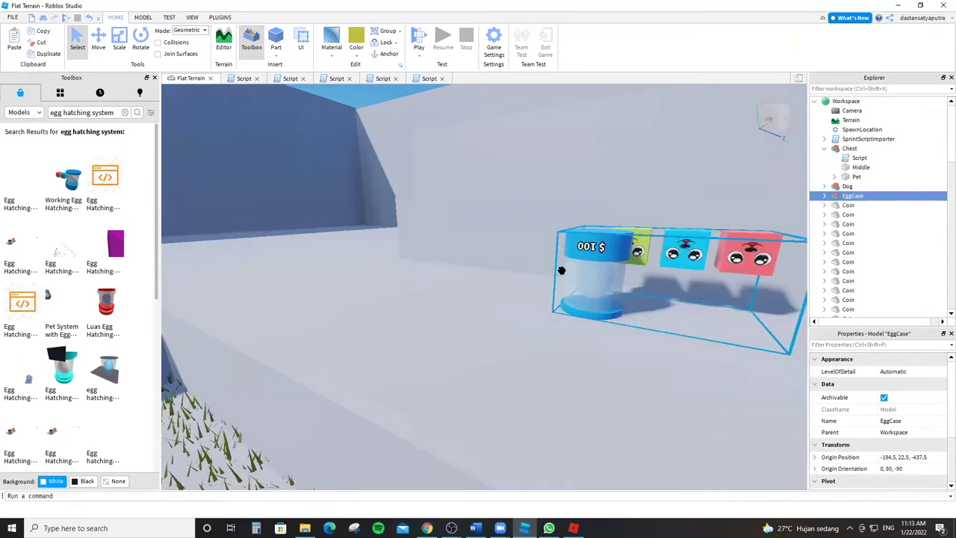
Rotate the EggCase on the ledge to orientation 0, 90, 90 so it stands upright with its price facing outward.
right_click(562, 269)
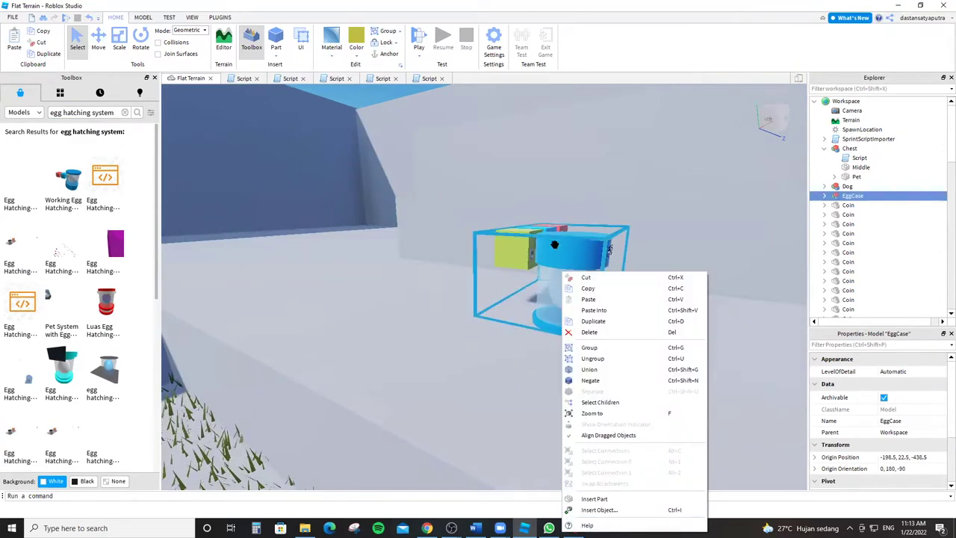
click(295, 147)
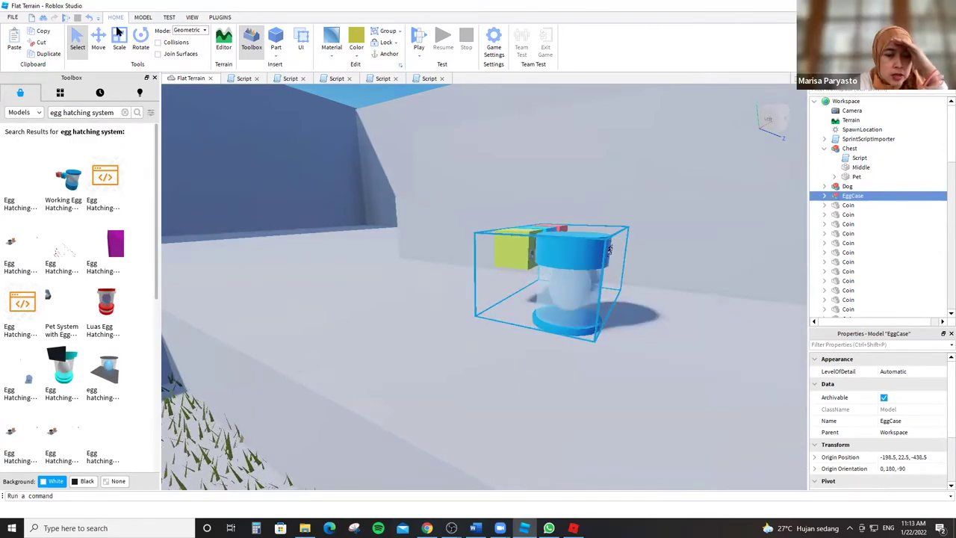
click(141, 38)
drag(599, 341, 608, 240)
drag(590, 300, 527, 273)
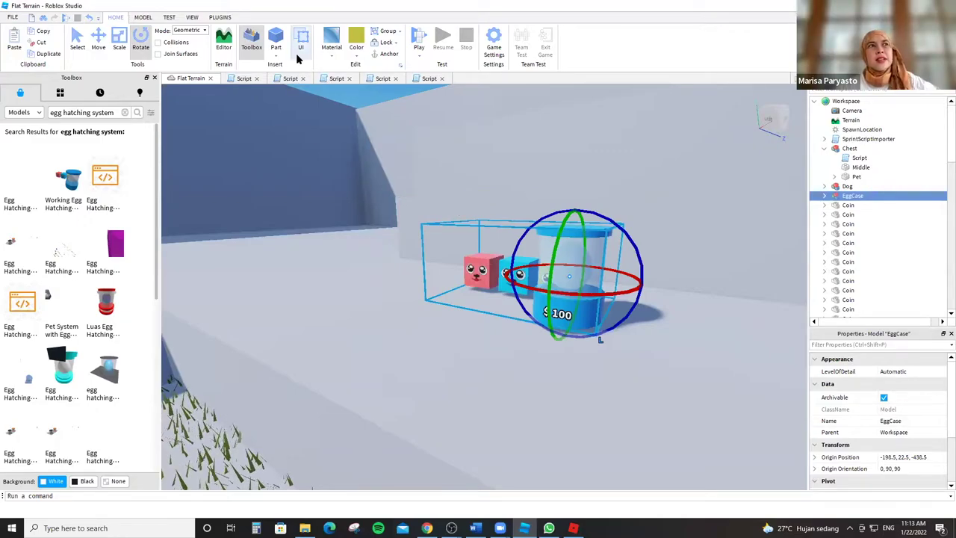
Playtest the place, walk the character up to and around the egg case on the ledge, and end the playtest.
click(418, 41)
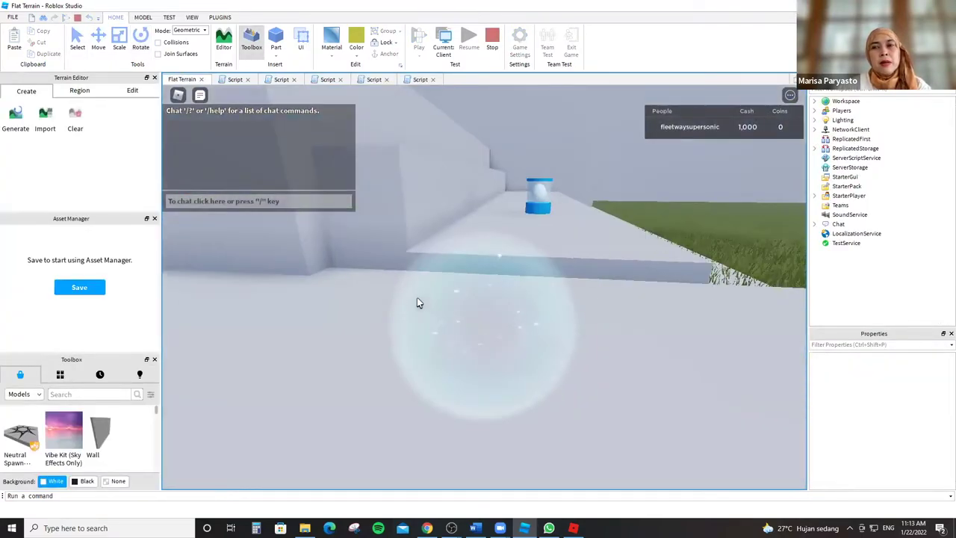
key(w)
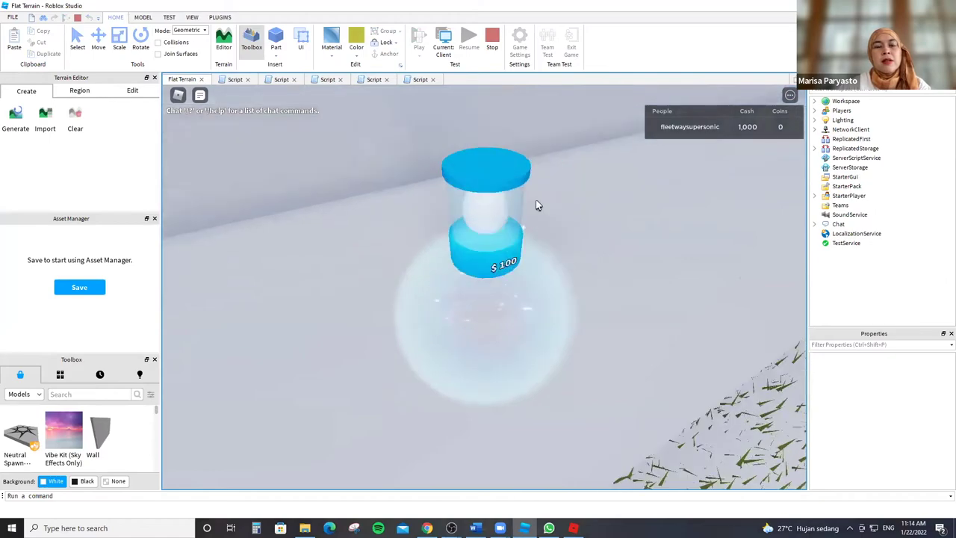
key(s)
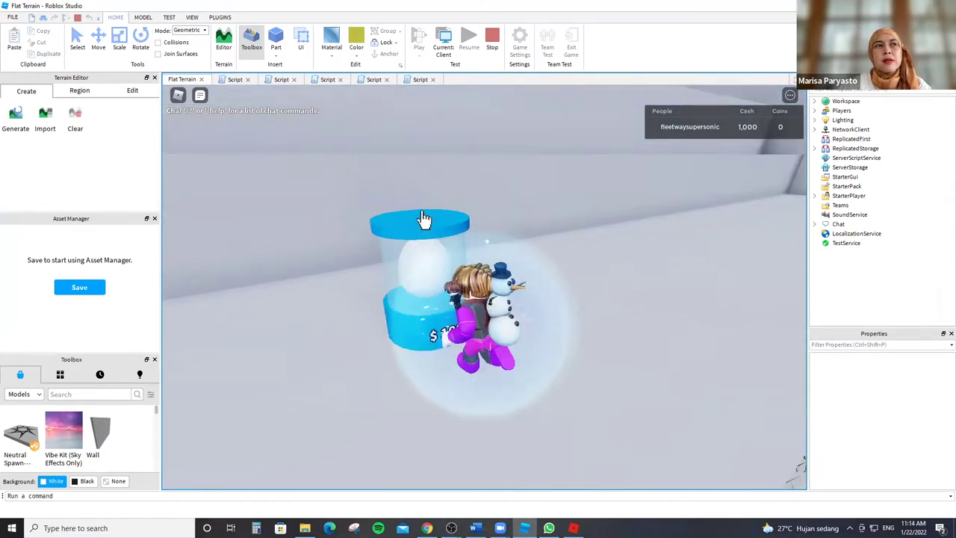
key(s)
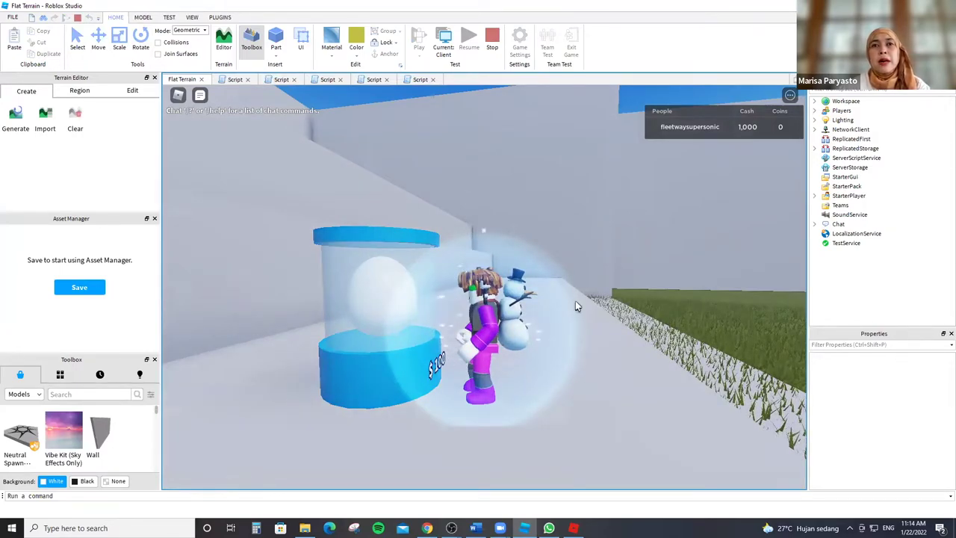
key(d)
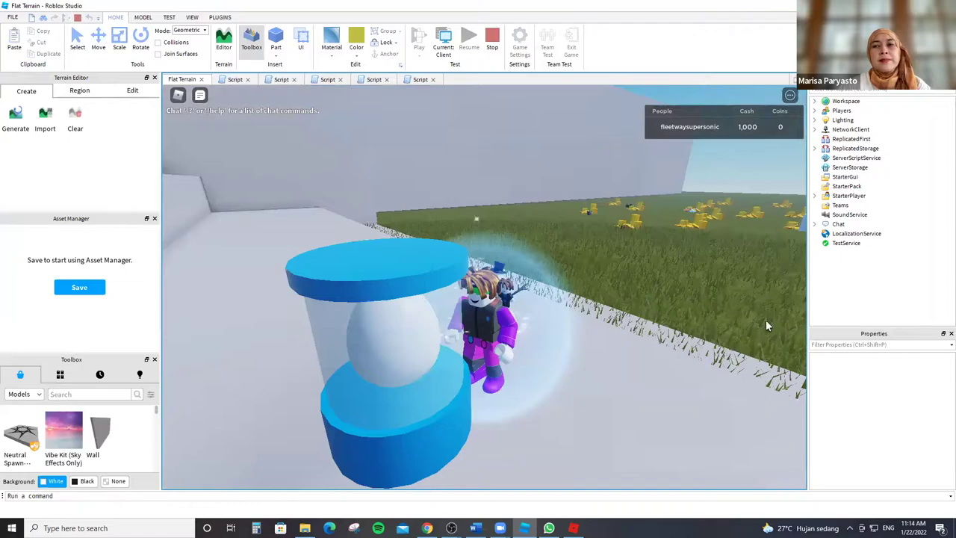
key(d)
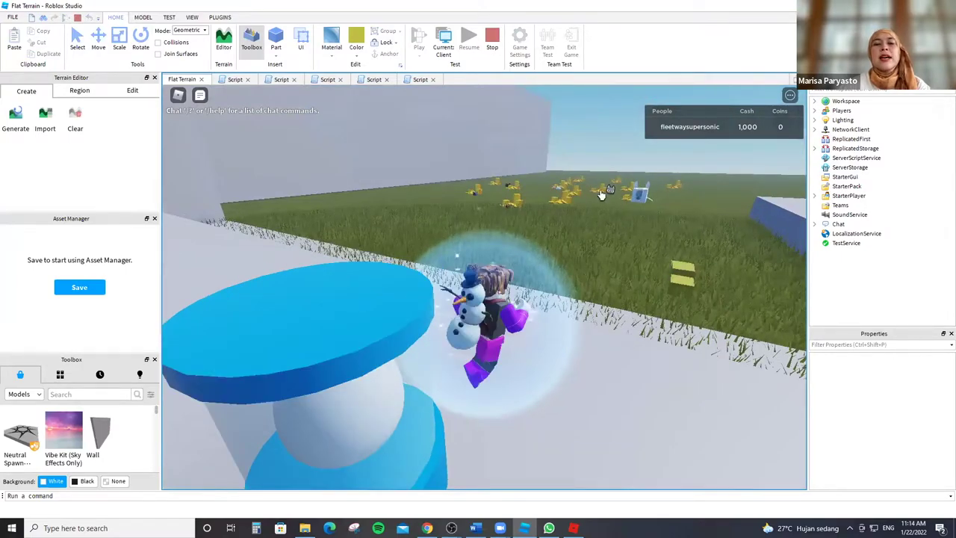
key(a)
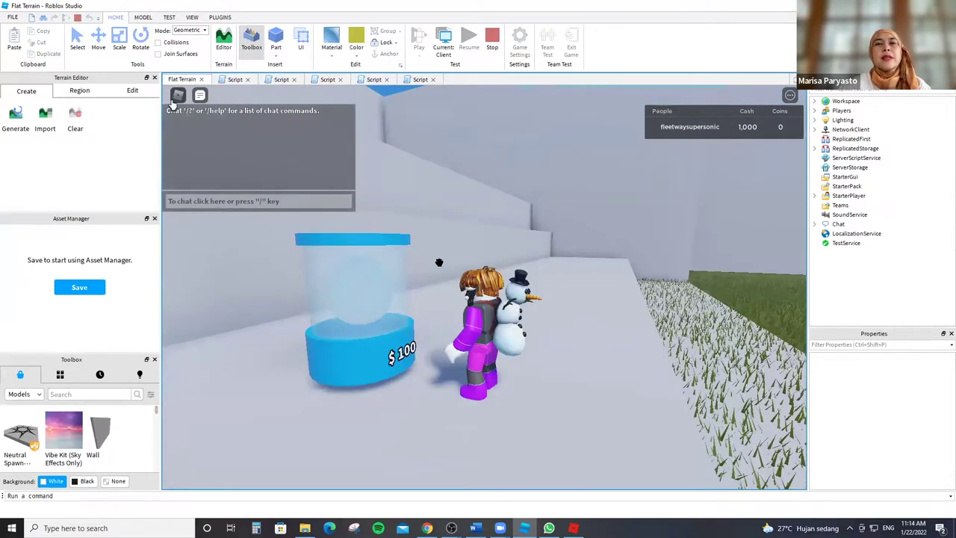
key(Escape)
click(478, 457)
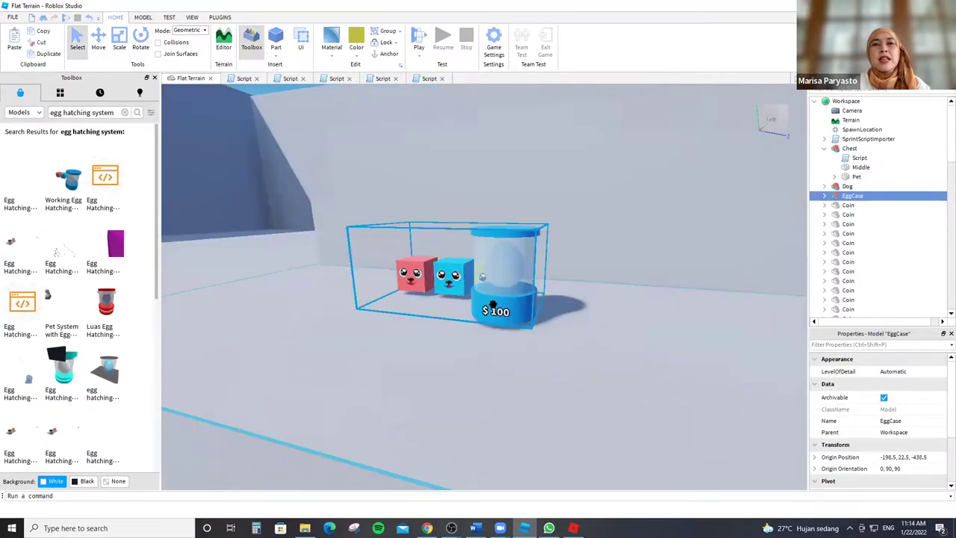
Delete the EggCase model from the ledge.
key(f)
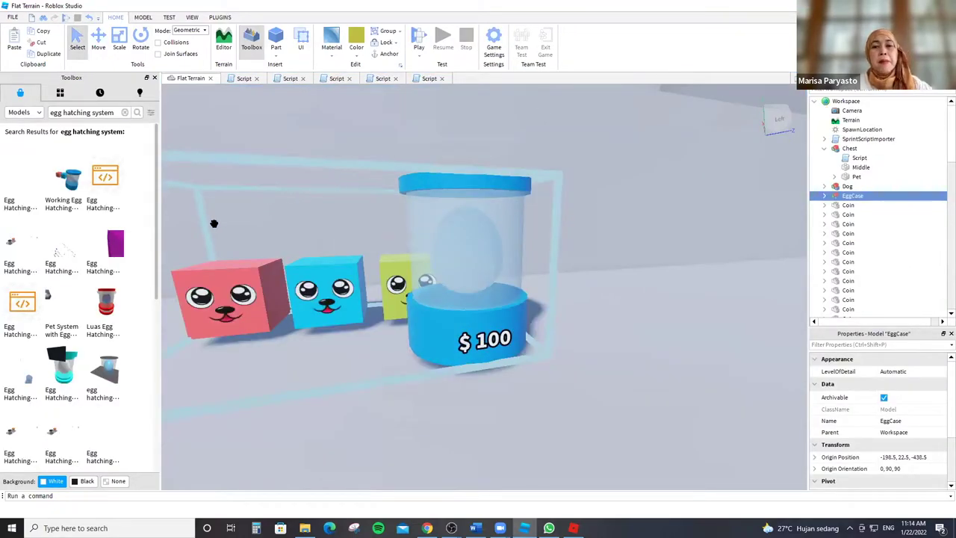
right_click(495, 309)
click(523, 89)
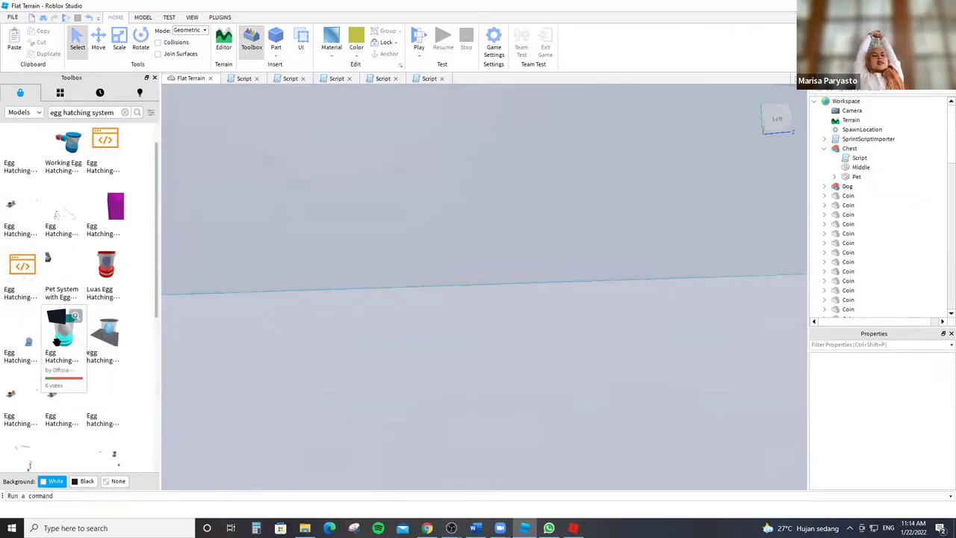
Insert the "egg hatching system 2" model from the Toolbox results and select it beside the ledge.
click(111, 320)
click(592, 226)
right_drag(540, 254, 570, 279)
mouse_move(420, 305)
right_down()
mouse_move(404, 300)
mouse_move(412, 291)
right_up()
click(441, 296)
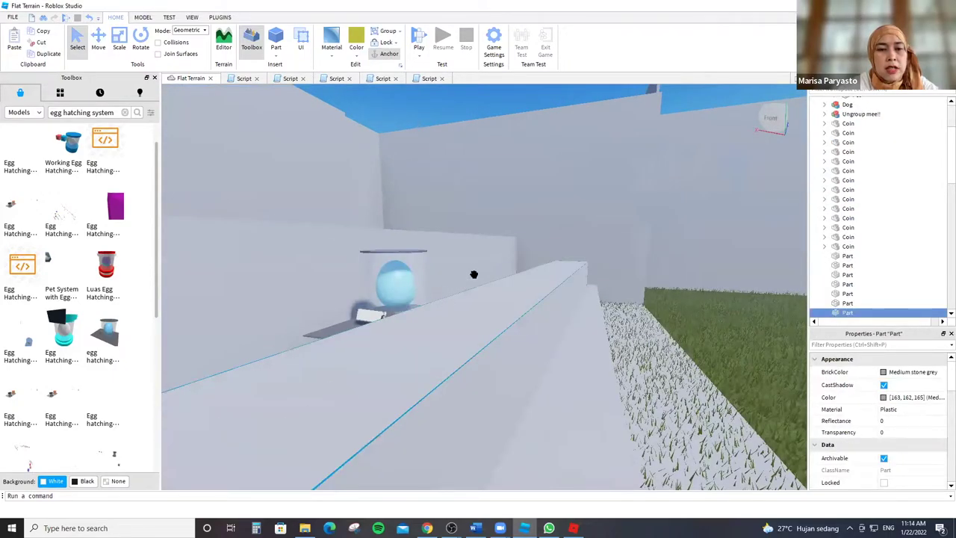
scroll(463, 261, down, 5)
click(436, 264)
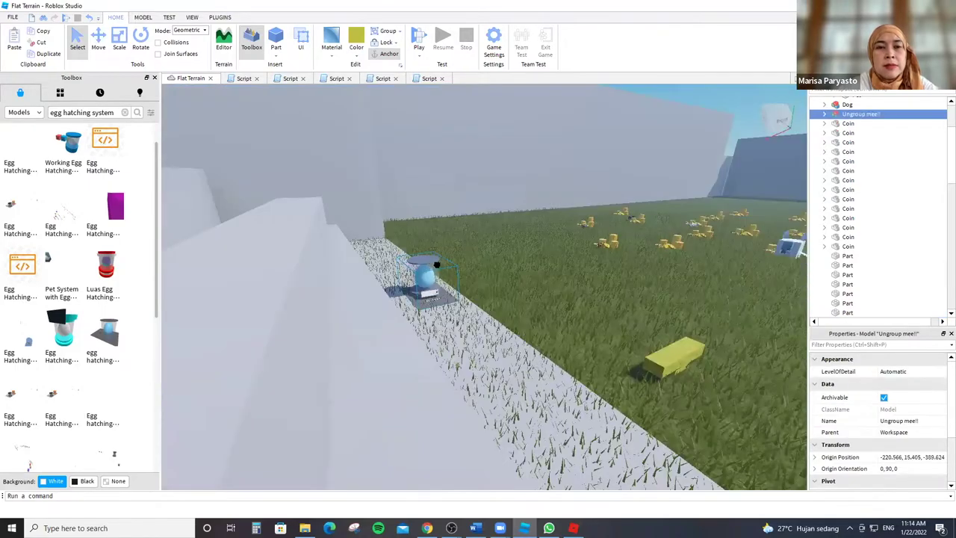
scroll(455, 242, up, 5)
Select the long grey step part running along the wall and adjust its length with the Scale tool.
click(455, 242)
scroll(454, 242, down, 3)
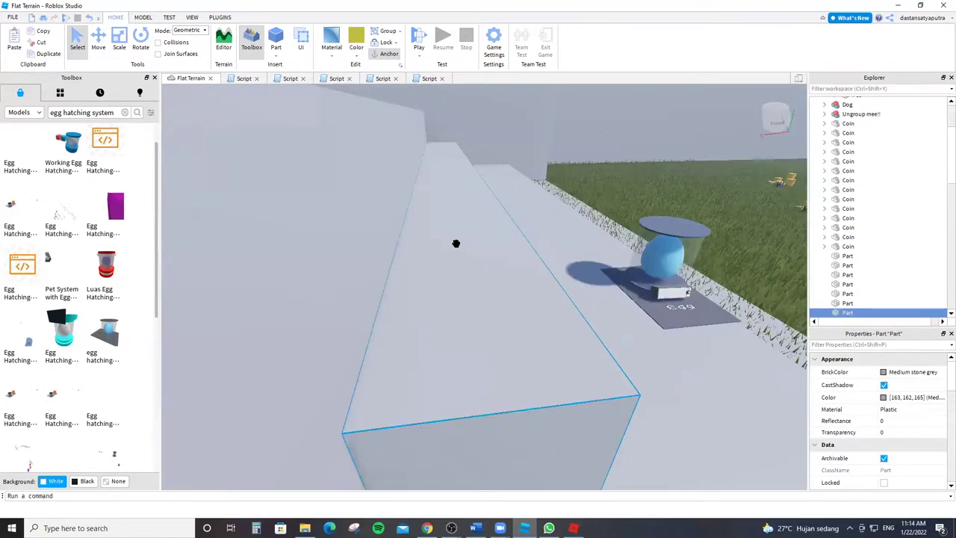
scroll(456, 243, up, 2)
key(d)
right_drag(456, 244, 75, 13)
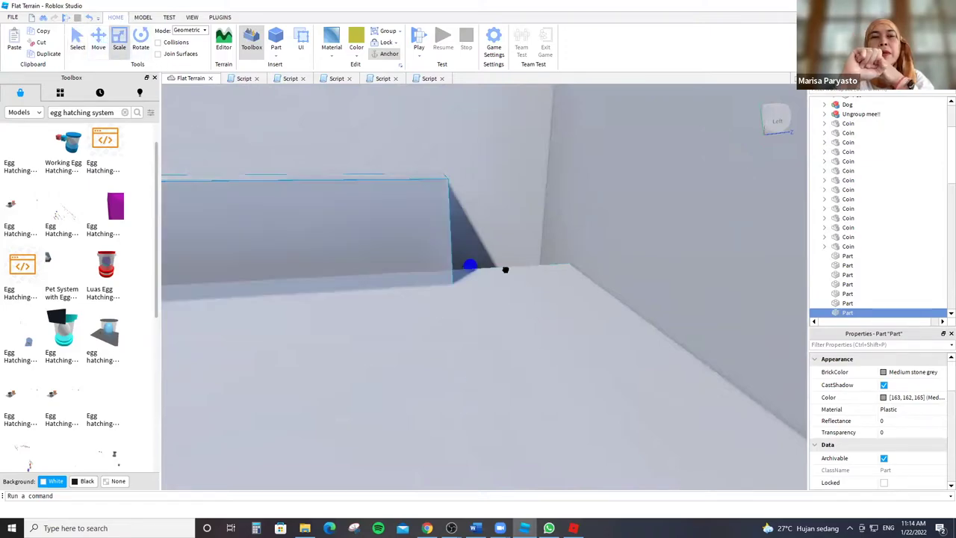
right_drag(609, 270, 368, 179)
scroll(361, 189, down, 5)
scroll(369, 179, down, 8)
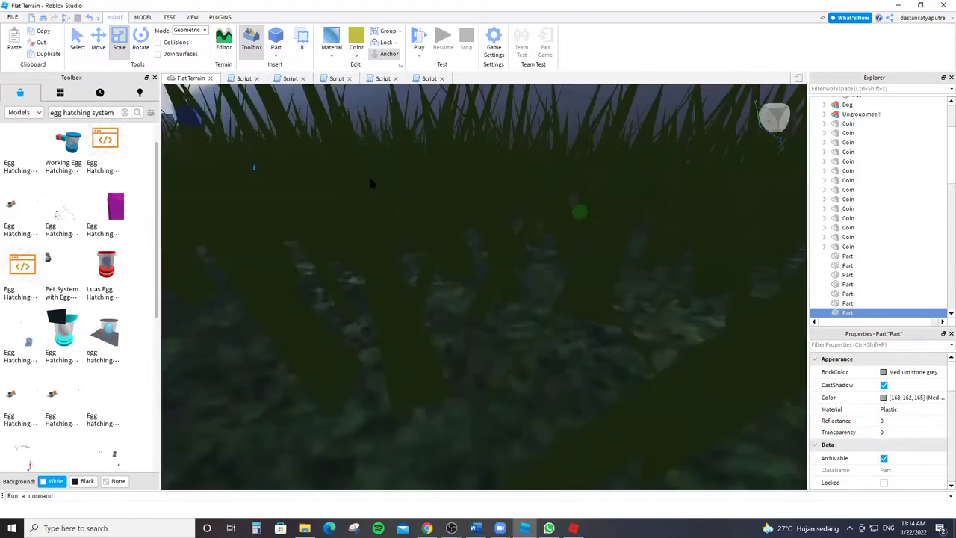
Place the "Ungroup mee!!" egg model on the ledge and rotate it upright to orientation 0, 90, 0.
right_drag(368, 179, 427, 270)
click(427, 262)
scroll(427, 262, down, 3)
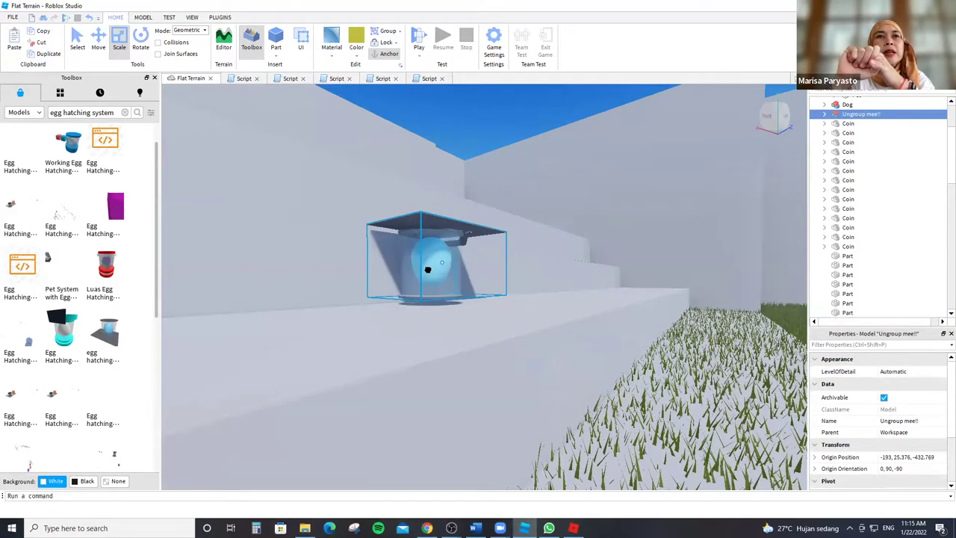
key(ctrl+r)
key(ctrl+t)
key(ctrl+t)
key(ctrl+t)
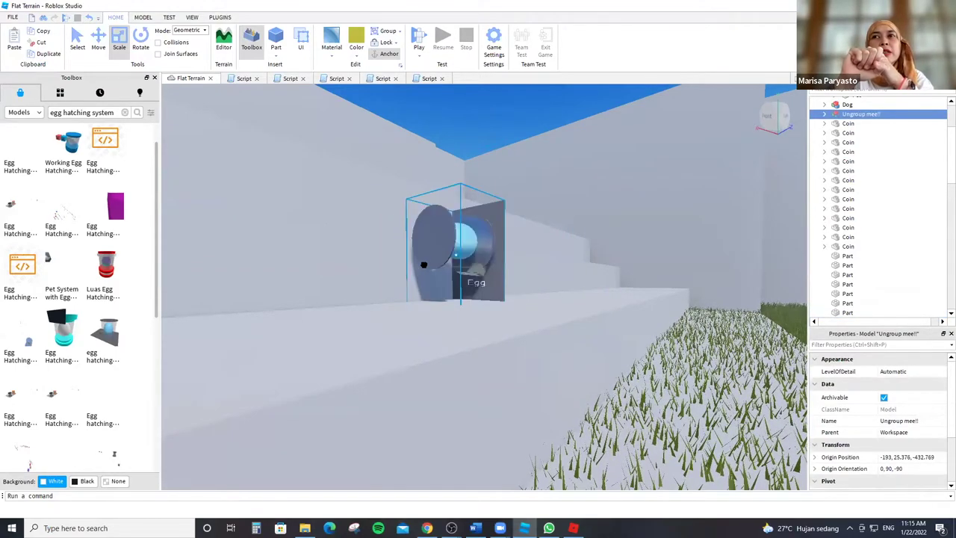
key(ctrl+t)
key(ctrl+t)
Inspect the "Ungroup mee!!" egg model from the front and delete it from the ledge.
right_drag(542, 164, 548, 309)
scroll(519, 164, down, 3)
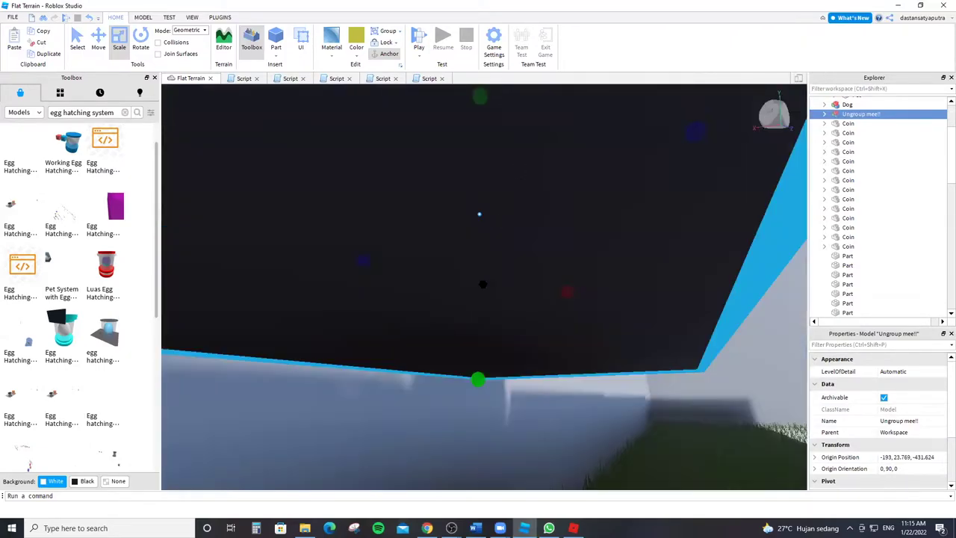
right_drag(480, 214, 456, 340)
scroll(455, 339, down, 10)
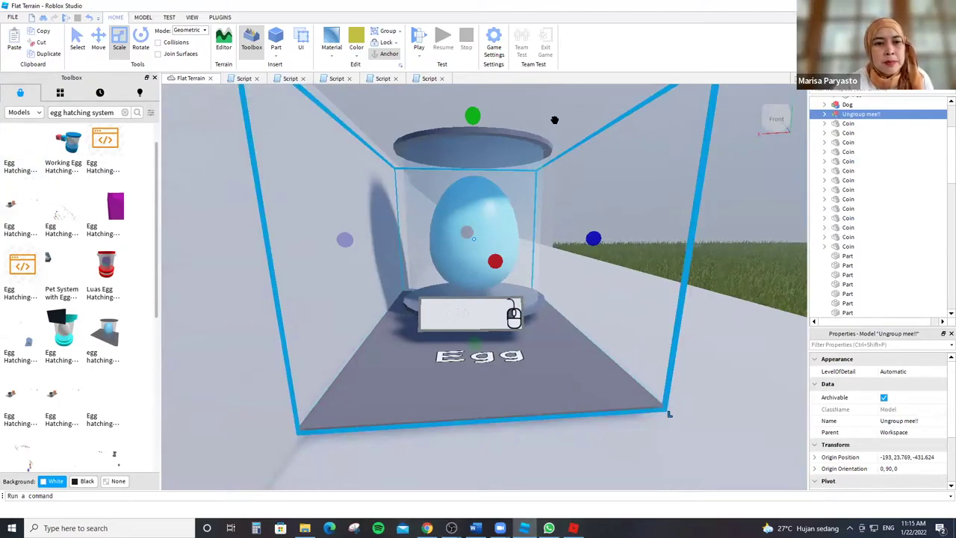
key(d)
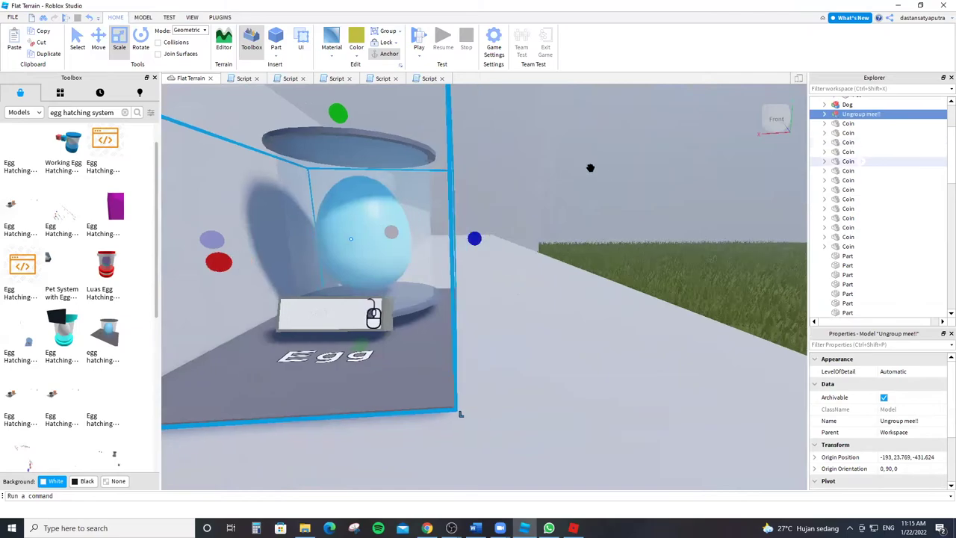
key(d)
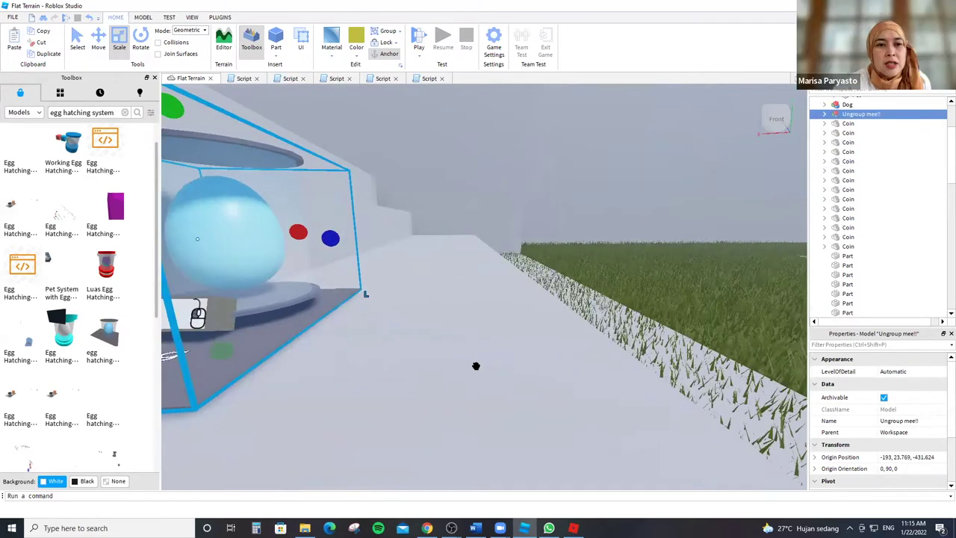
key(d)
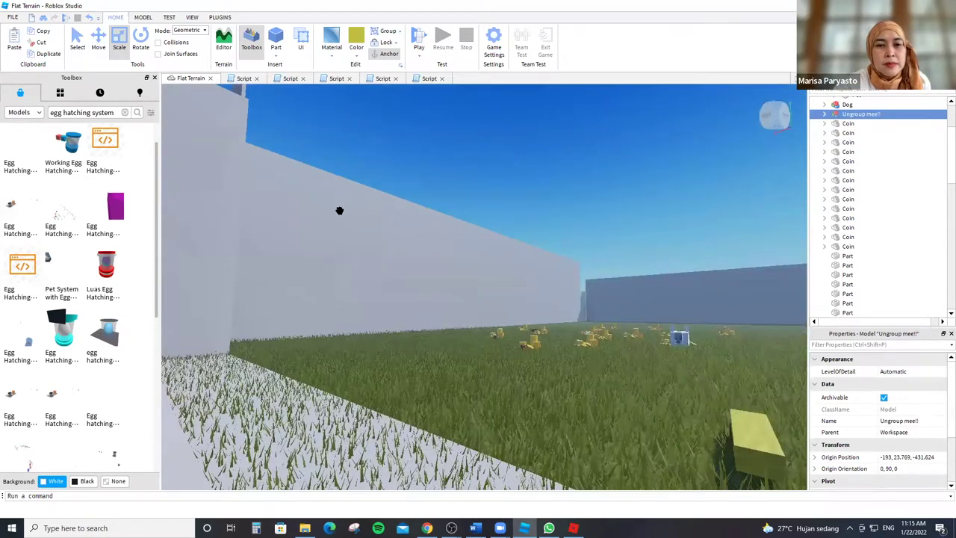
key(w)
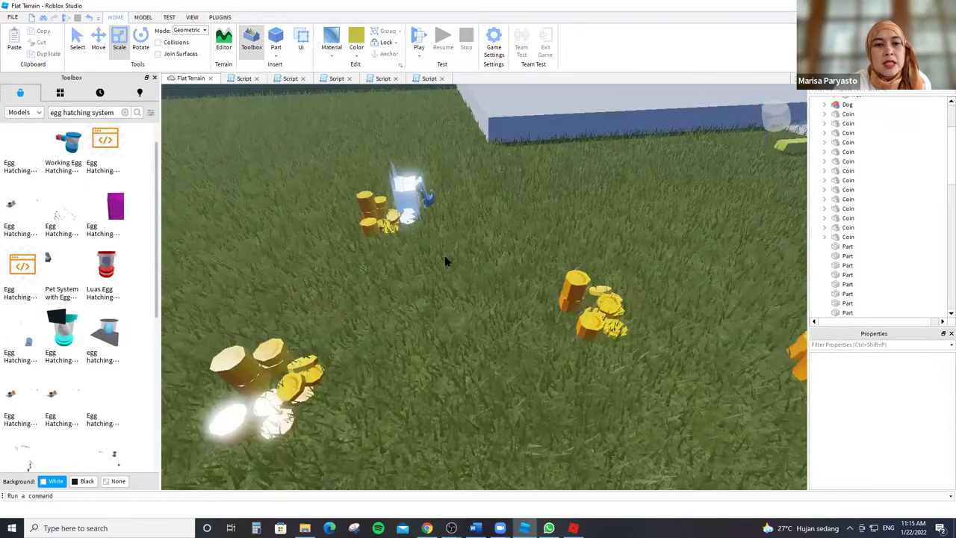
Delete the loose Pet parts lying among the coin piles on the grass.
right_click(409, 190)
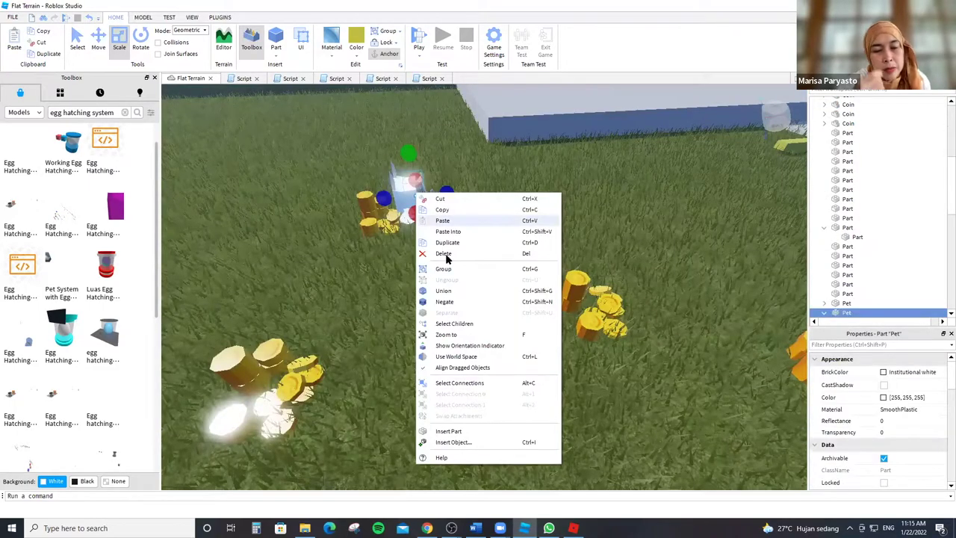
click(446, 253)
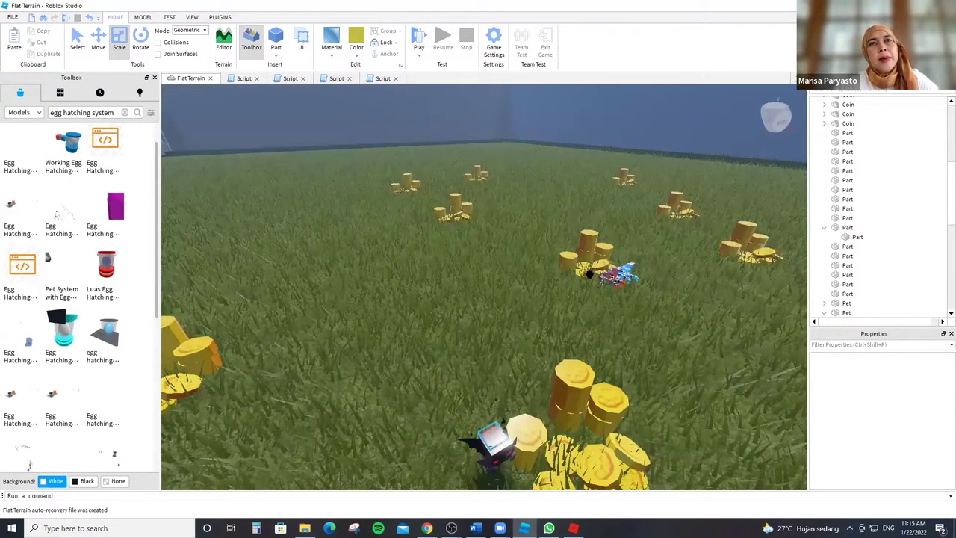
right_drag(638, 89, 629, 59)
right_click(629, 60)
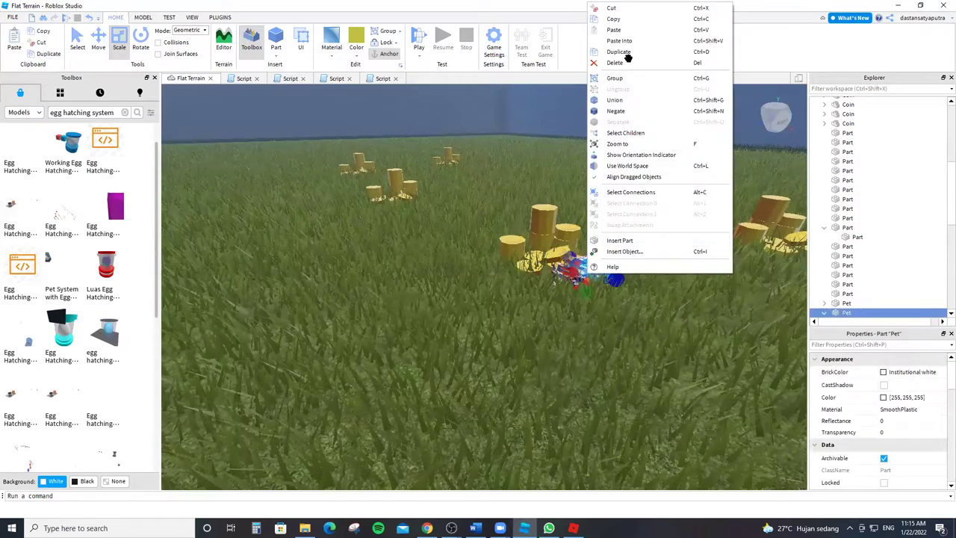
right_click(614, 68)
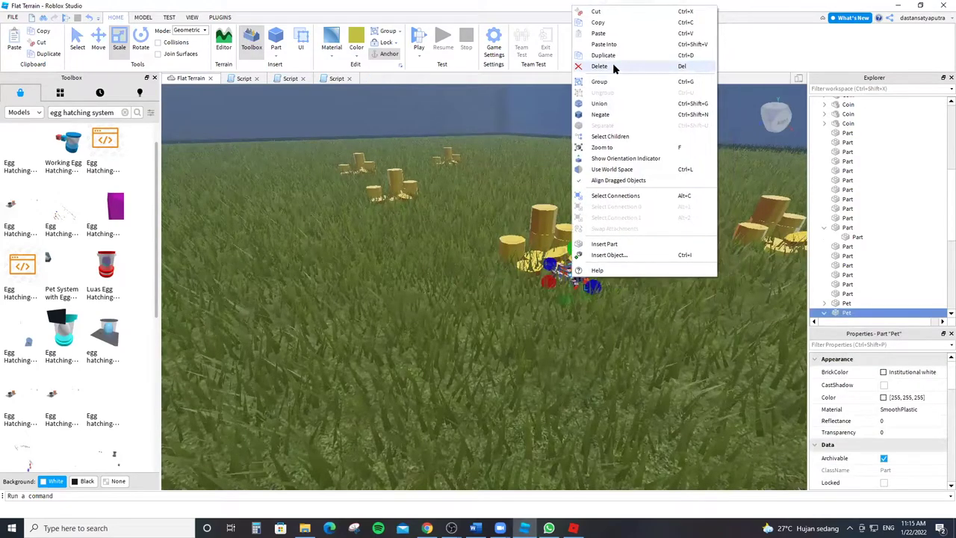
click(398, 184)
Return to the ledge, insert the "egg hatching system 2" model again and dismiss its script notice.
right_drag(398, 185, 892, 241)
scroll(892, 241, down, 2)
scroll(881, 214, up, 3)
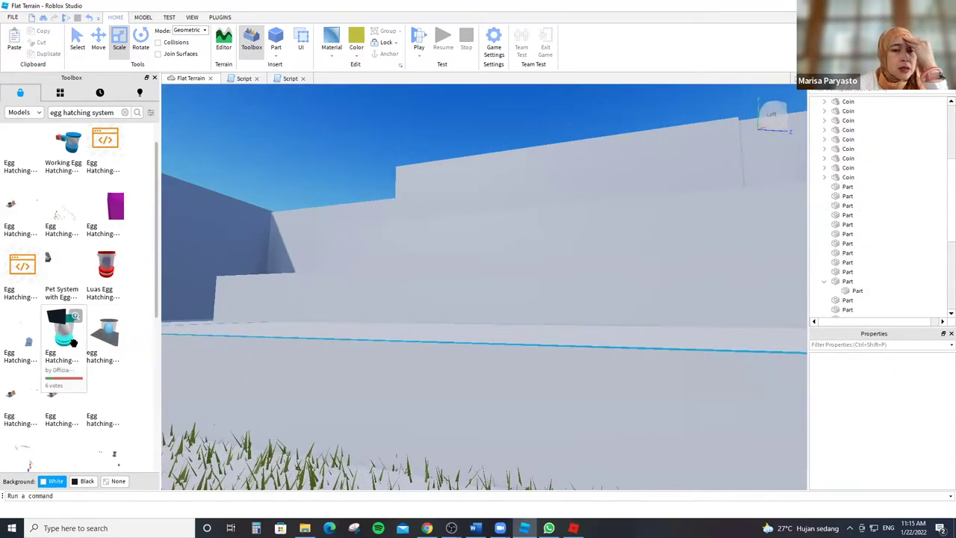
drag(227, 291, 232, 287)
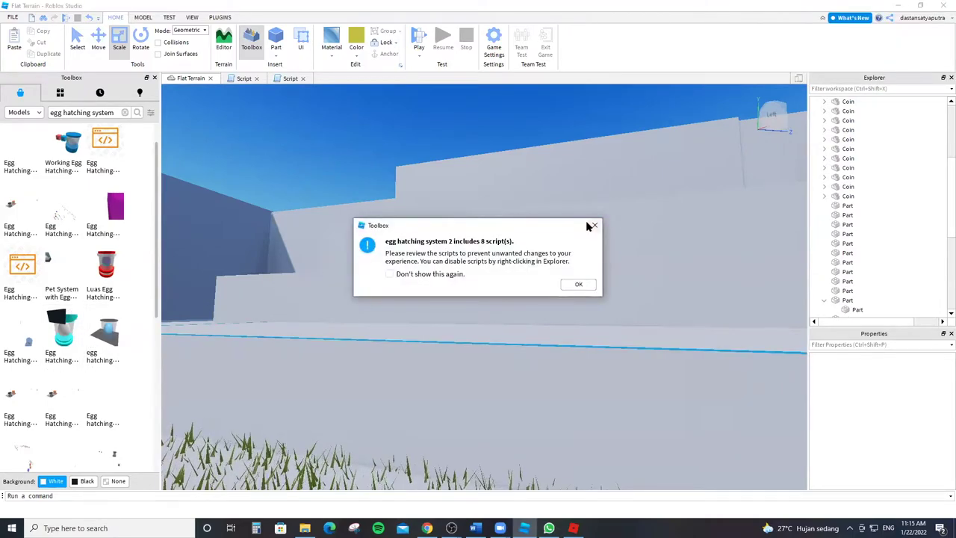
click(595, 225)
scroll(533, 356, down, 6)
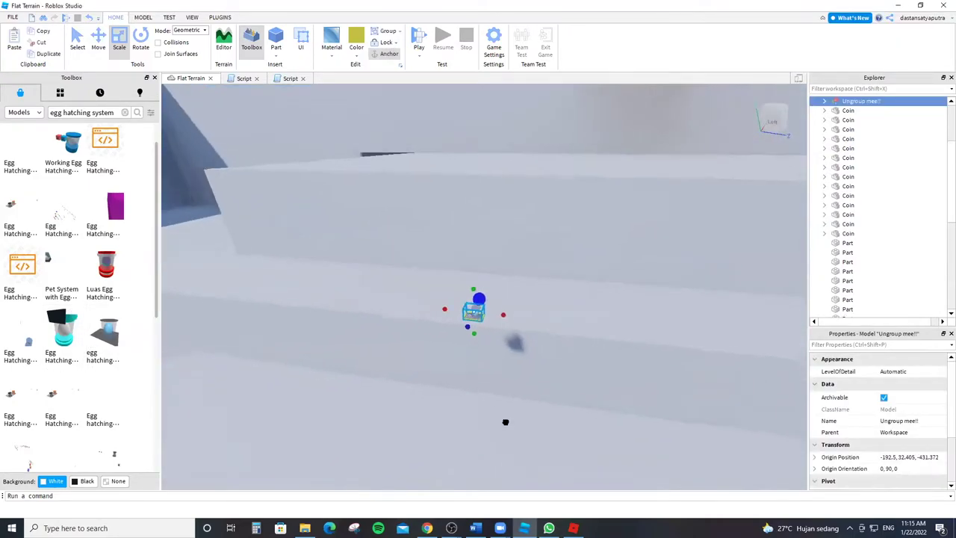
Place the "Ungroup mee!!" egg model on the ledge near -202, 22, -431 and turn it to orientation 0, 180, 0.
scroll(480, 308, up, 5)
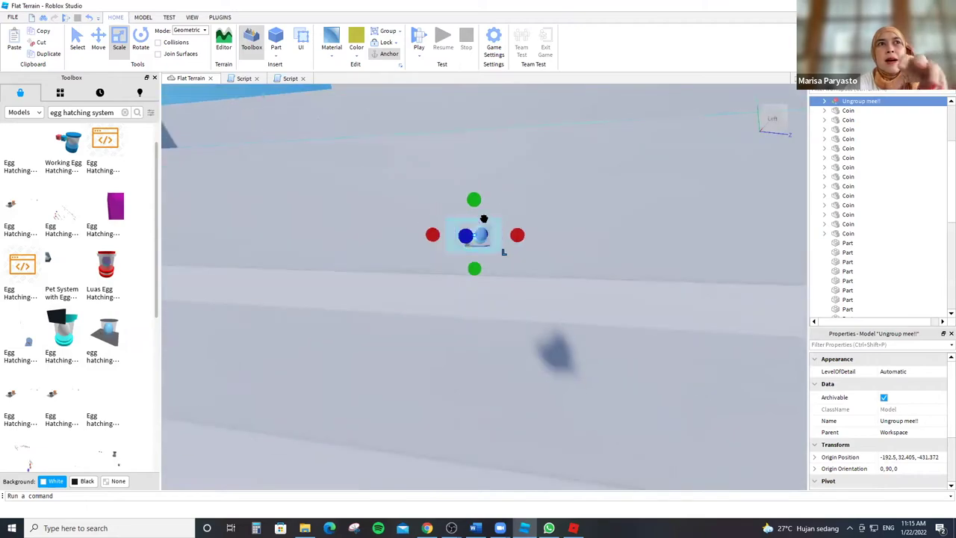
scroll(482, 177, up, 3)
right_drag(495, 153, 602, 262)
scroll(475, 303, down, 3)
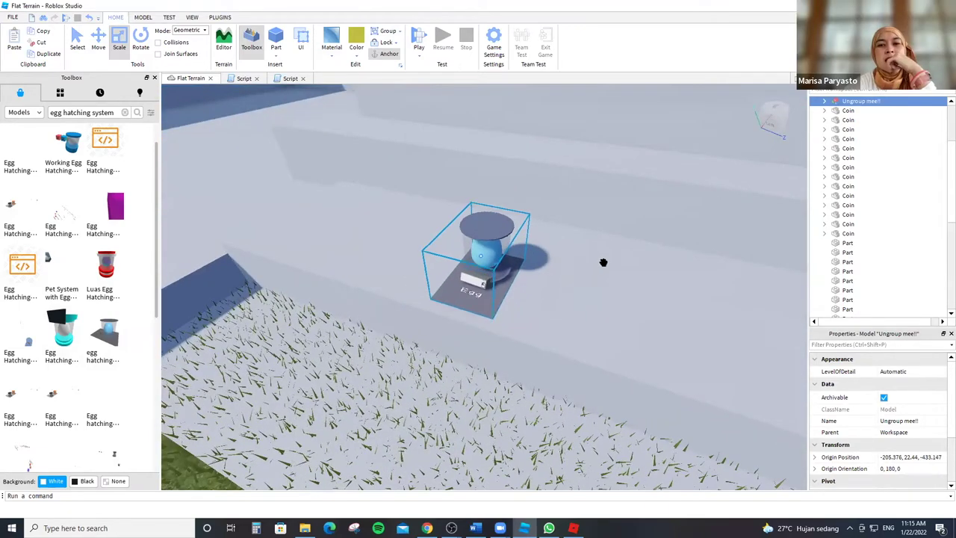
scroll(601, 263, up, 5)
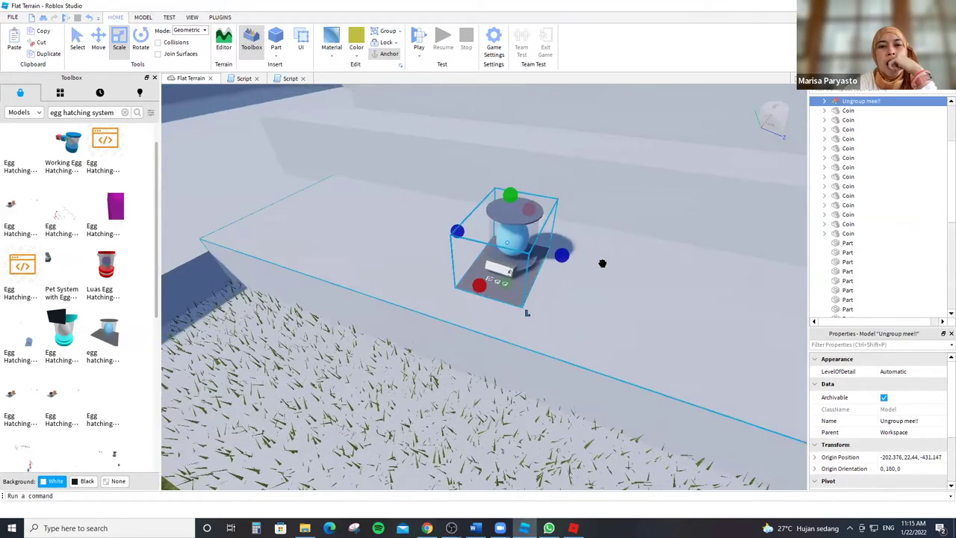
scroll(598, 261, up, 4)
Add a new script to the "Ungroup mee!!" egg model.
scroll(598, 261, down, 7)
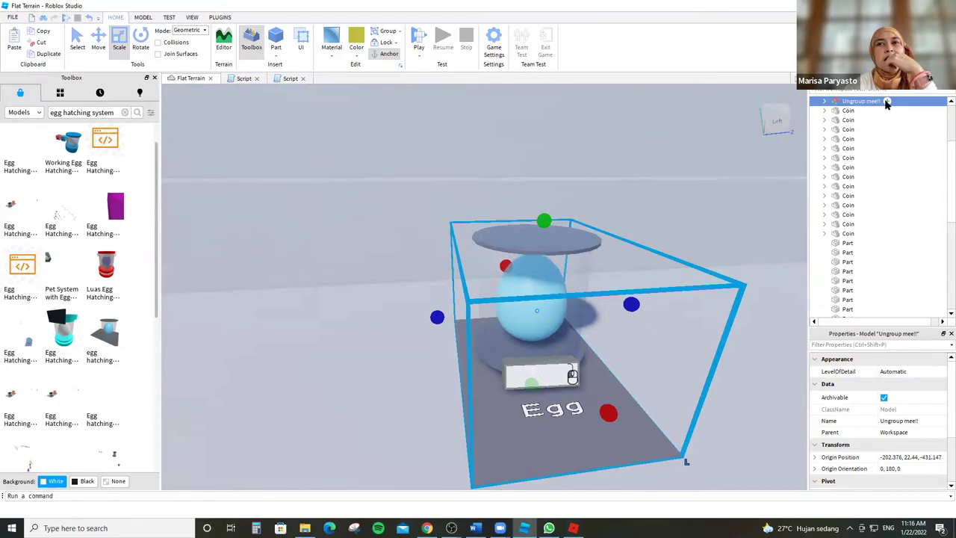
click(887, 102)
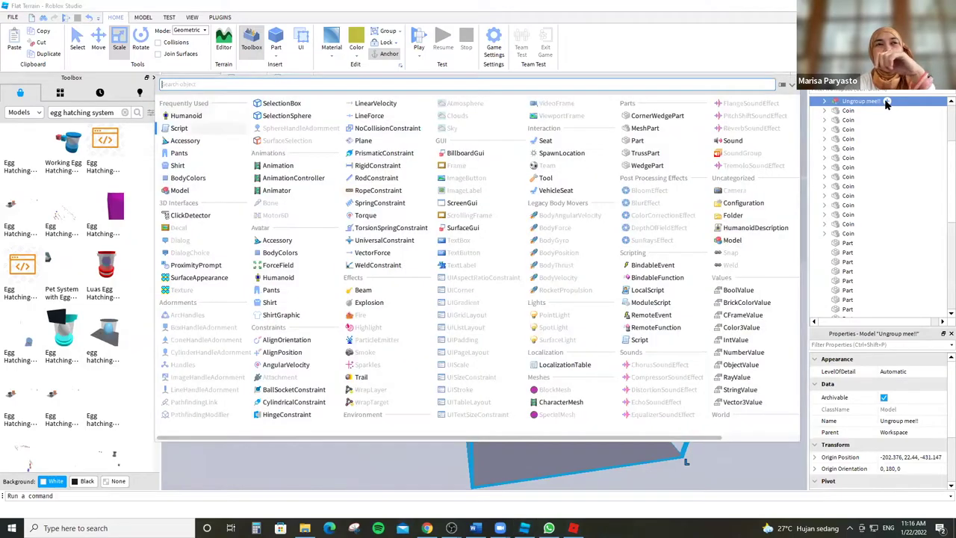
click(222, 131)
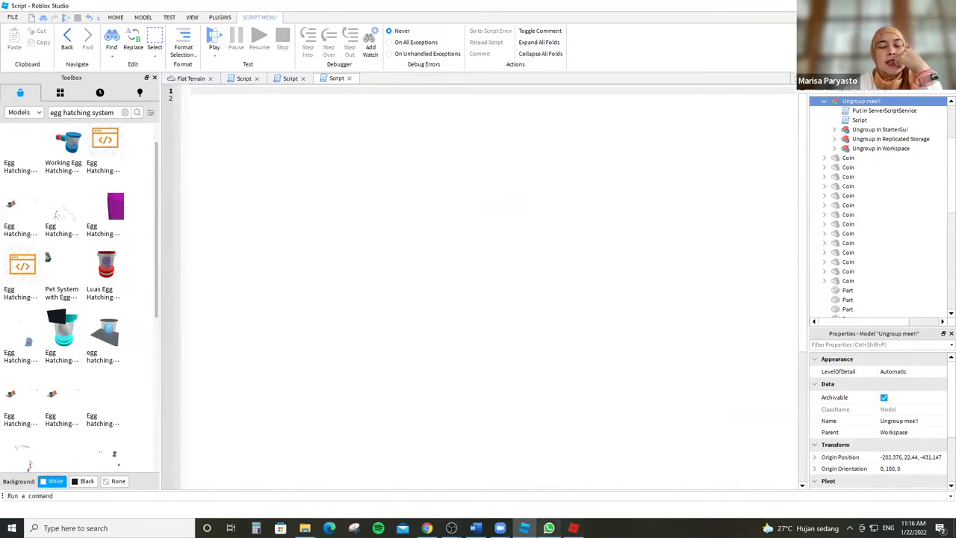
Switch to Chrome and check the description and comments of the YouTube video "How To Make a Pet Hatching System In ROBLOX!".
click(419, 522)
scroll(309, 444, down, 3)
scroll(326, 187, down, 3)
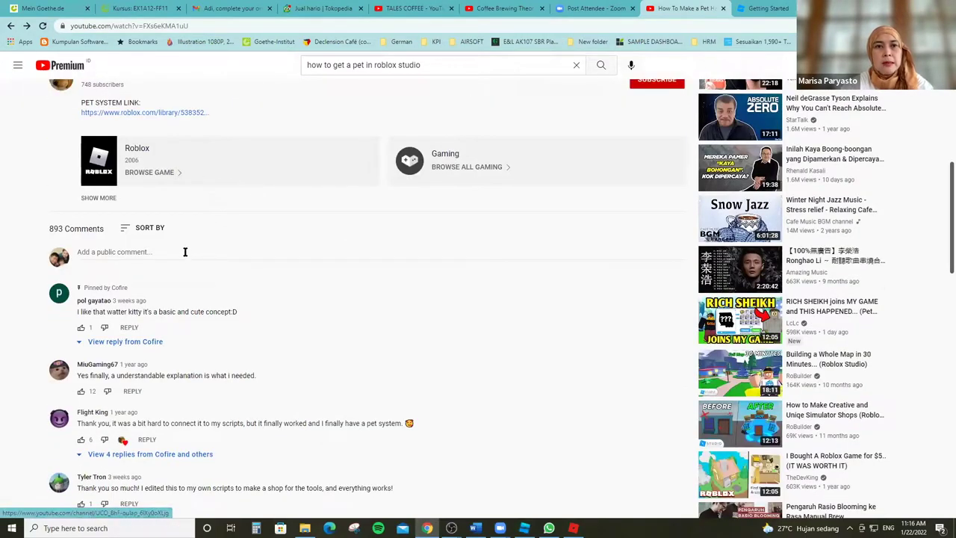
scroll(187, 224, up, 1)
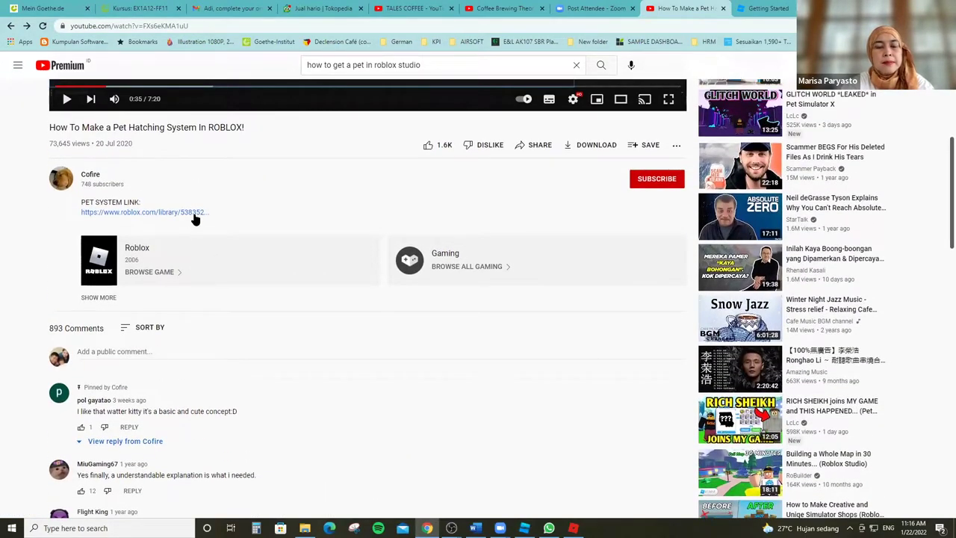
scroll(187, 172, up, 3)
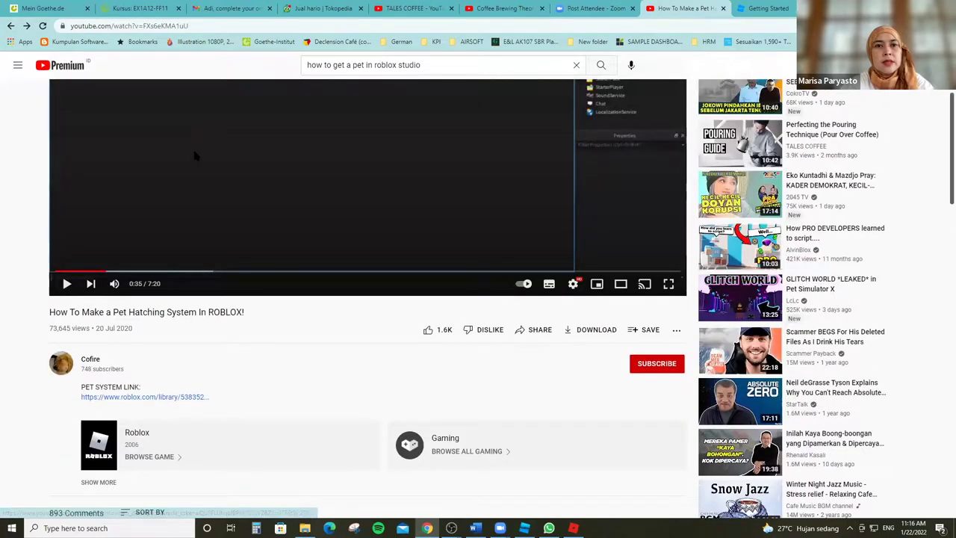
scroll(194, 155, up, 1)
scroll(194, 155, up, 1)
Play the pet hatching tutorial video and skip through it to see how the eggs and pets are set up.
click(194, 156)
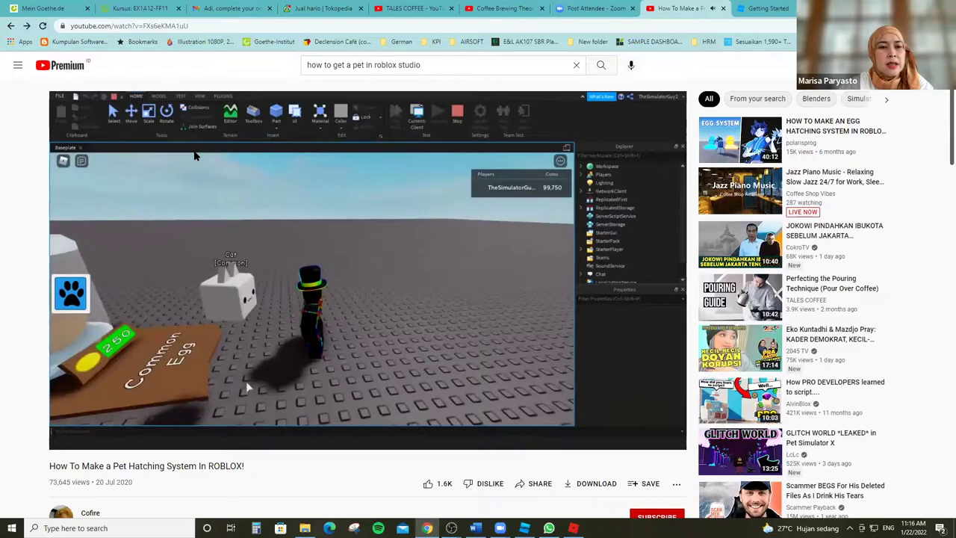
key(Right)
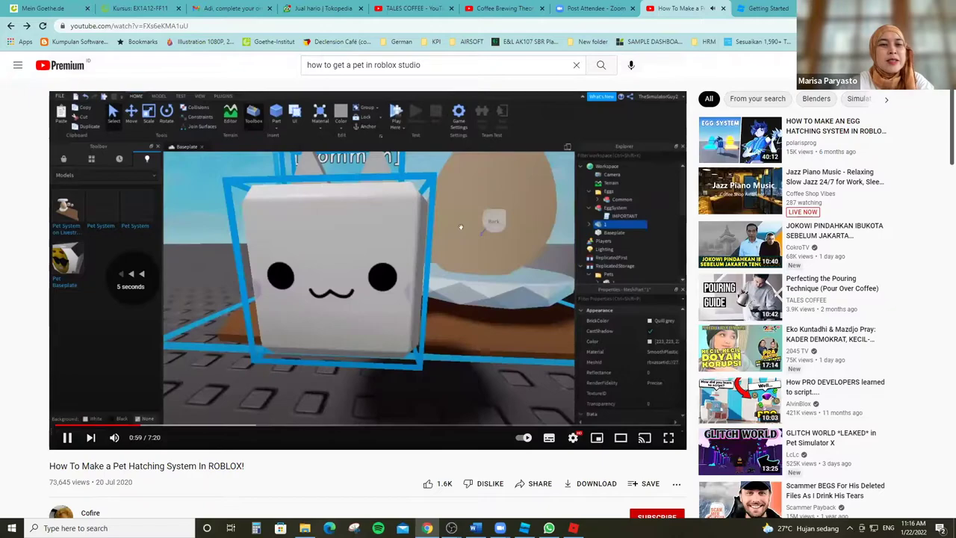
key(Left)
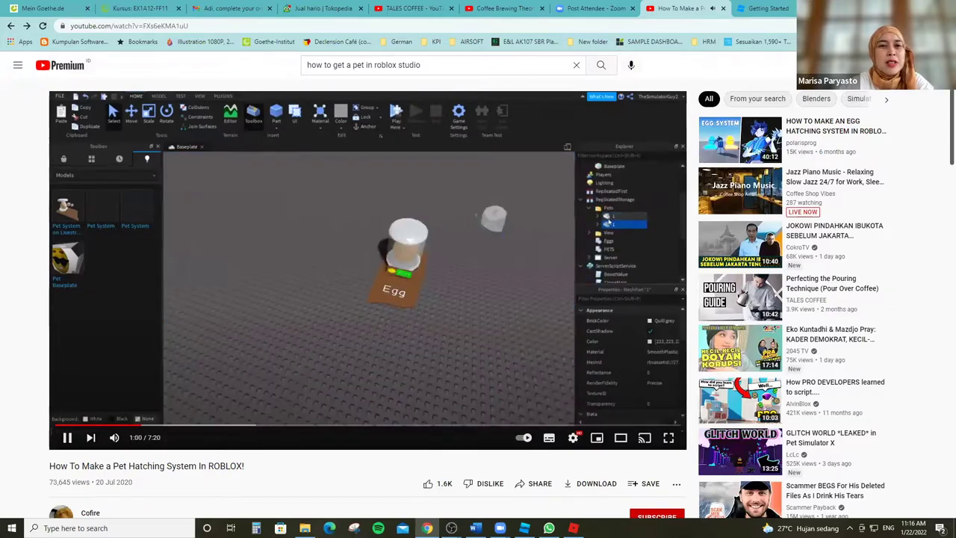
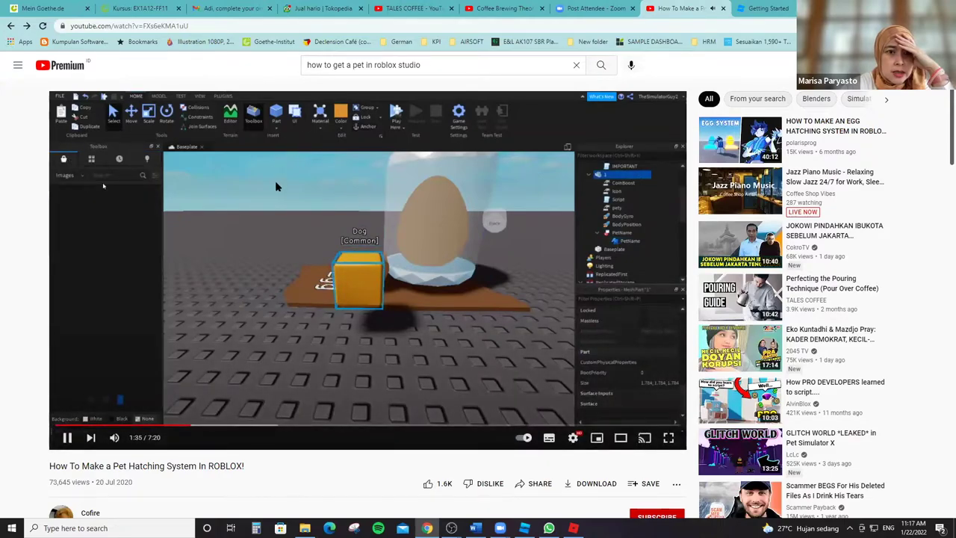
key(Right)
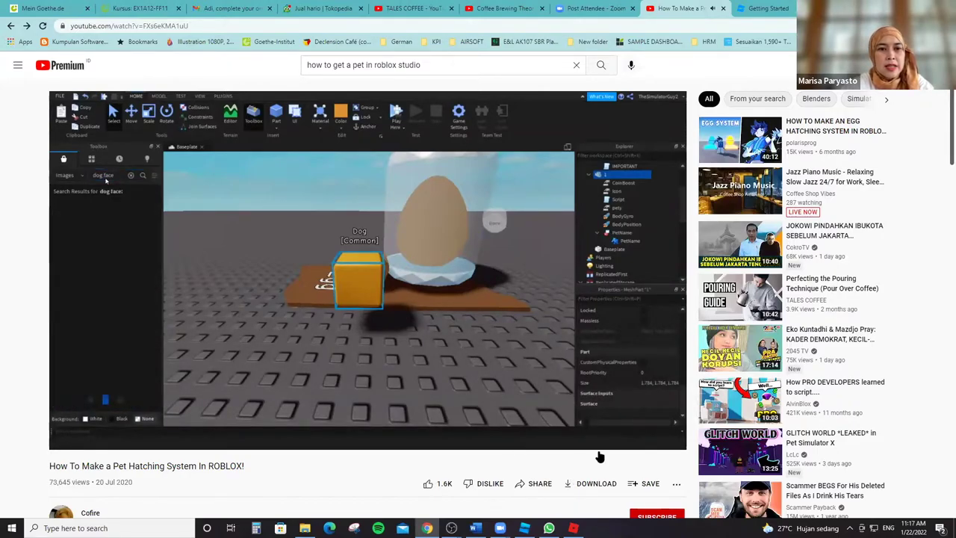
Return to Roblox Studio and search the Toolbox models for "pet simulator x".
key(alt+Tab)
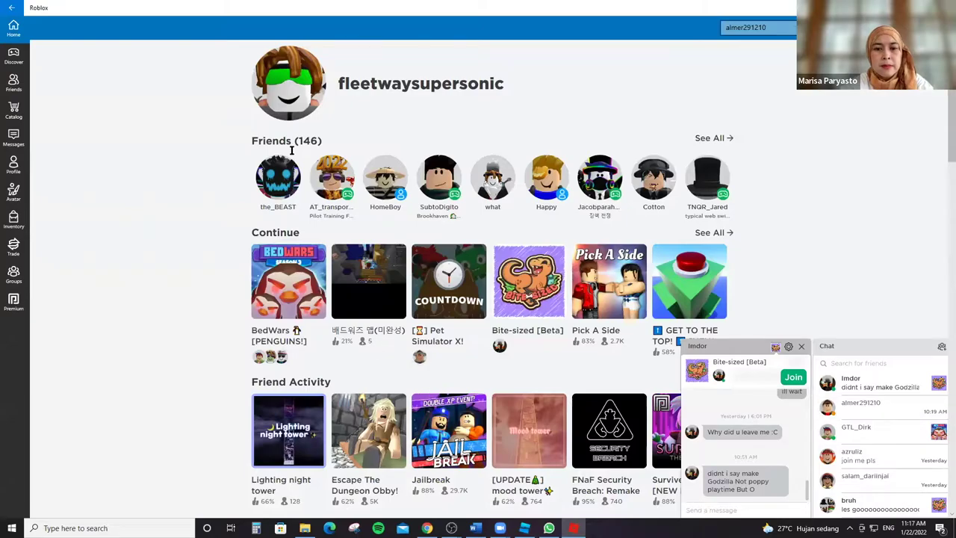
key(alt+Tab)
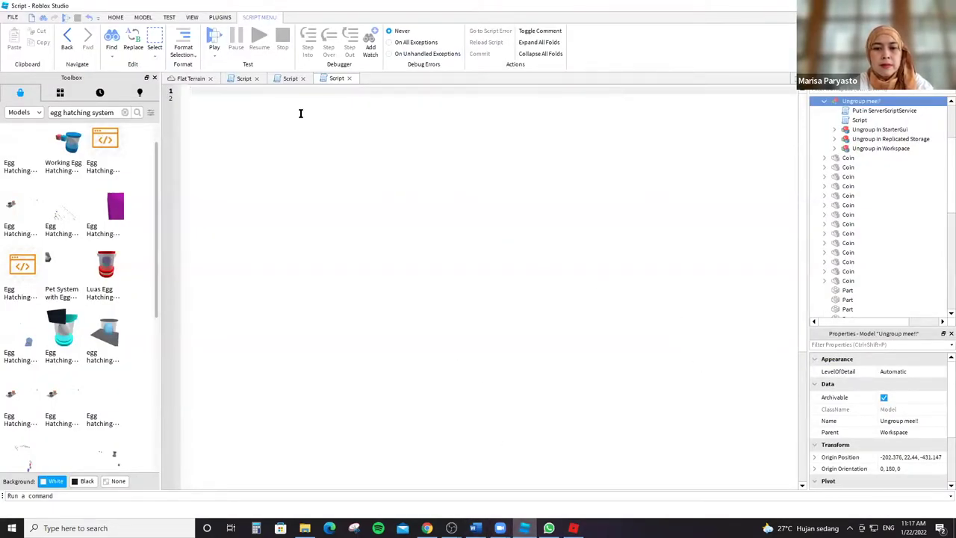
click(124, 113)
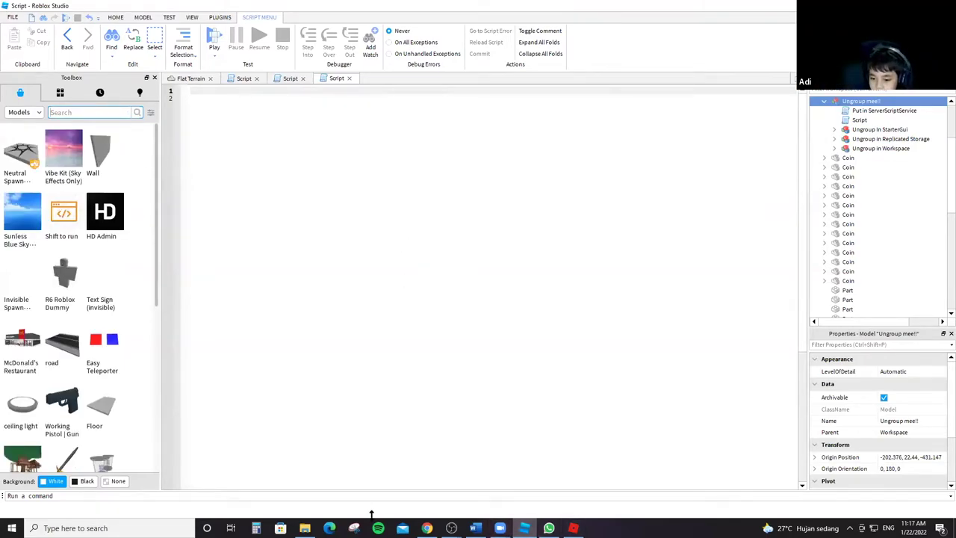
key(alt+Tab)
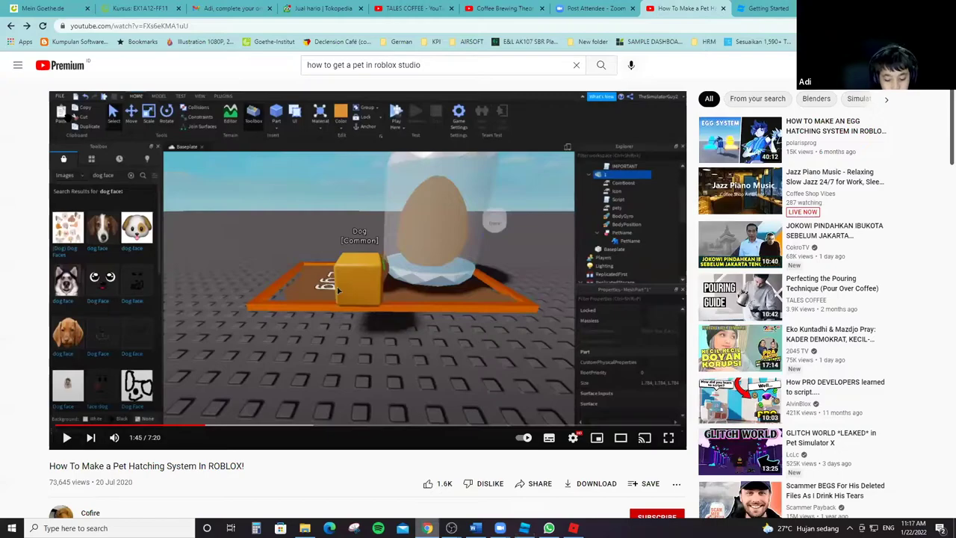
key(alt+Tab)
text(simulator)
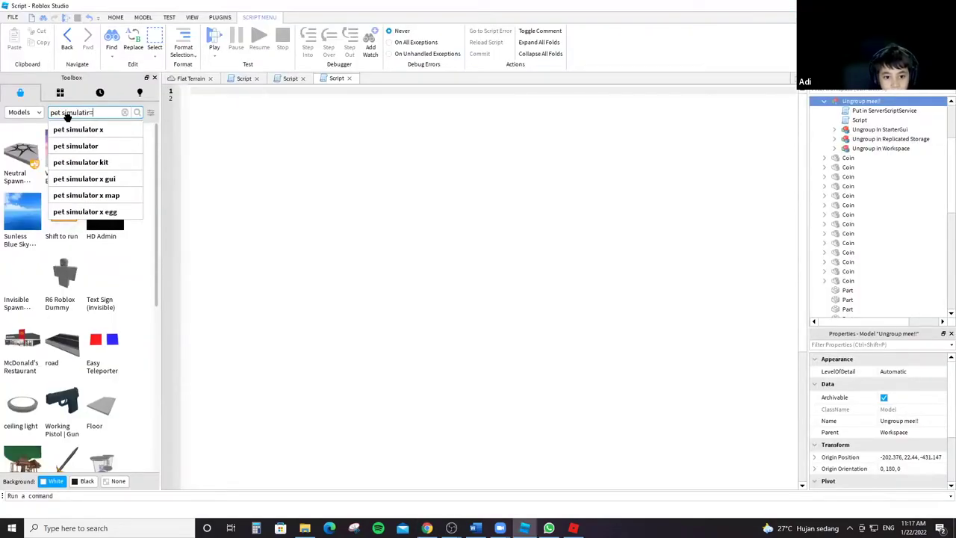
text(or x)
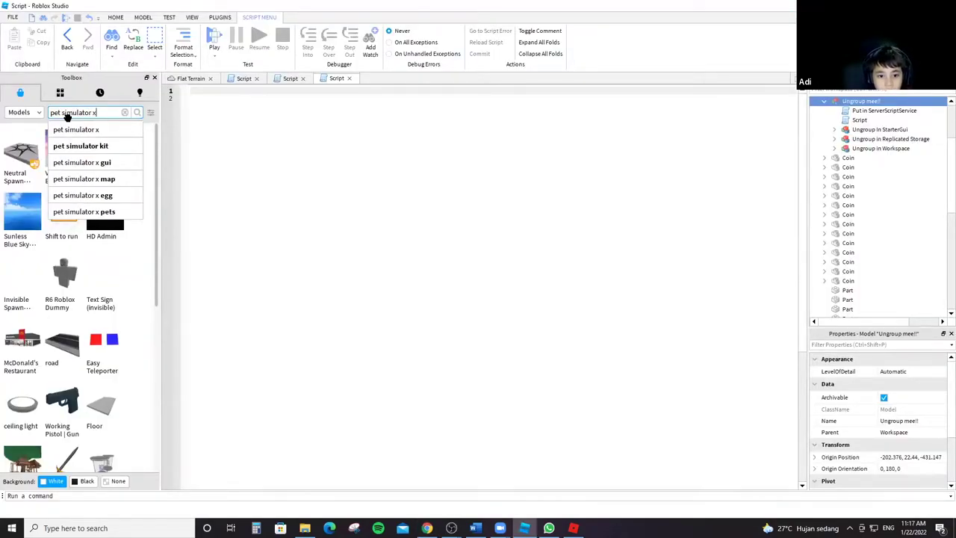
key(Return)
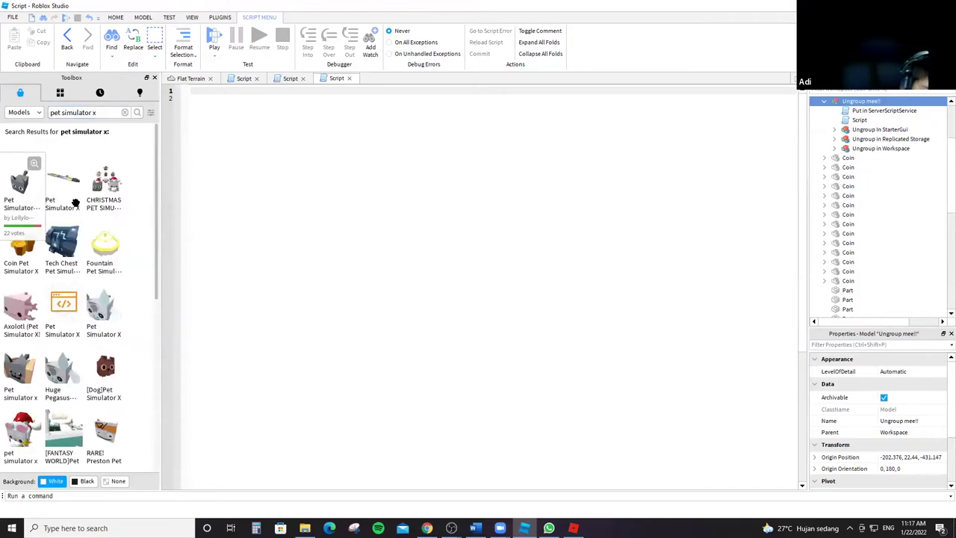
Insert the Pegasus pet model from the Toolbox and place it on the ledge near the egg.
click(106, 323)
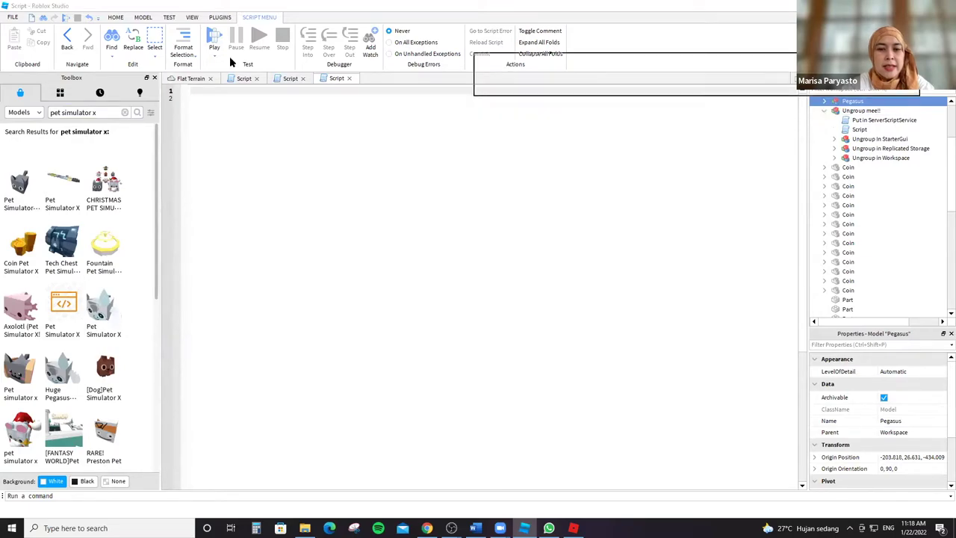
key(ctrl+Tab)
scroll(501, 286, down, 5)
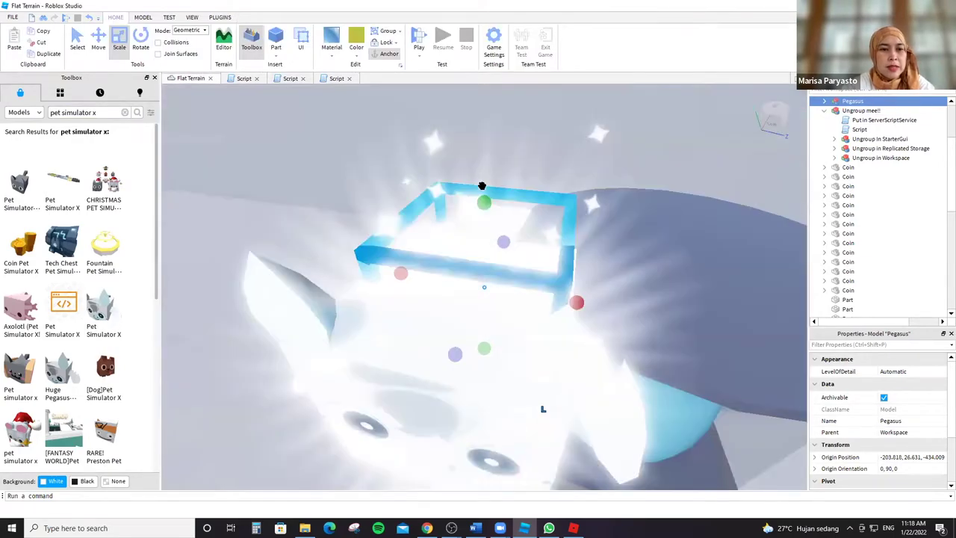
scroll(501, 286, up, 3)
scroll(510, 283, down, 6)
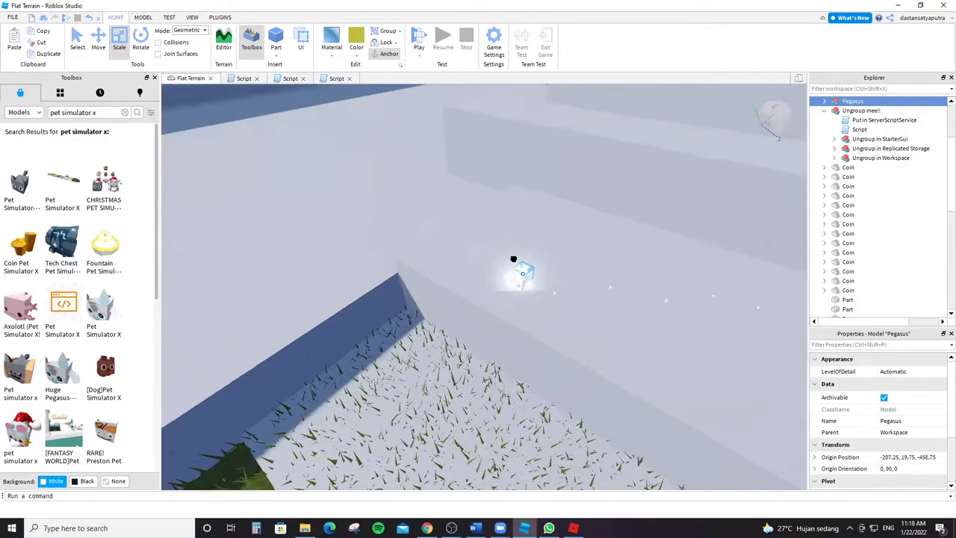
scroll(745, 258, up, 5)
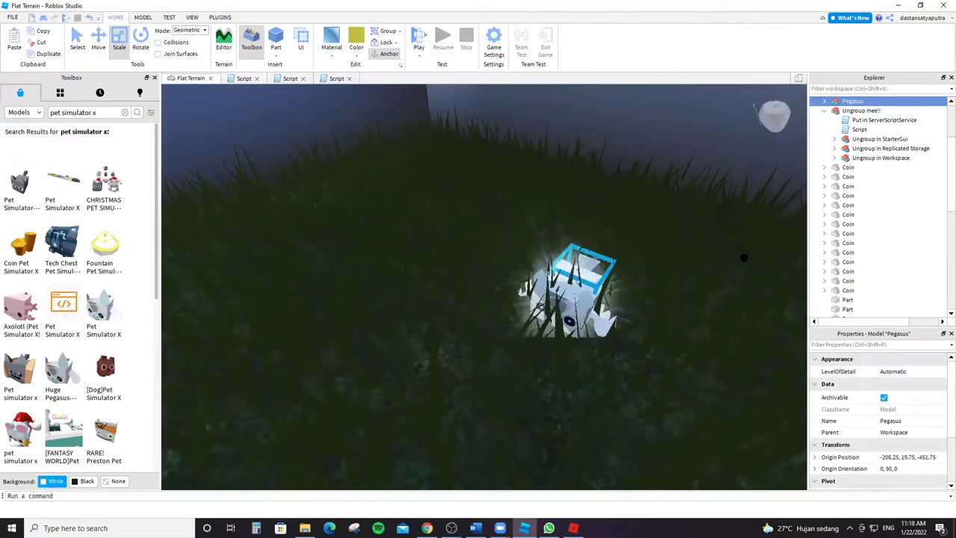
scroll(779, 210, down, 5)
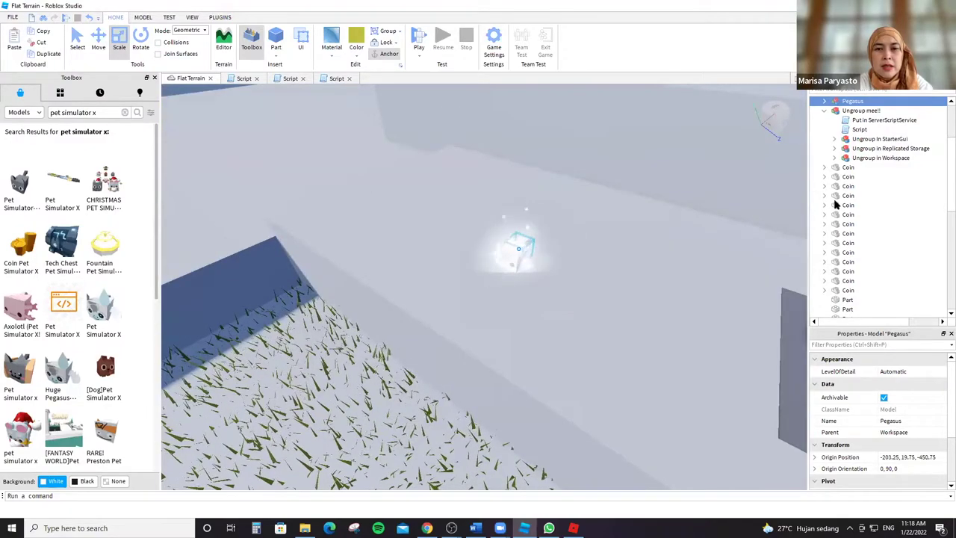
right_drag(602, 166, 493, 306)
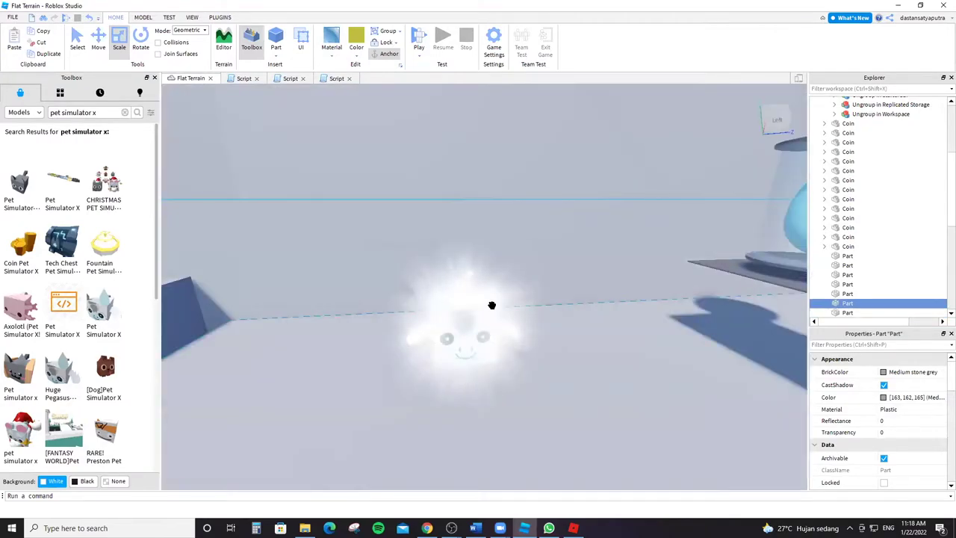
Move the Pegasus model off the ledge onto the grass beside the yellow block.
mouse_move(591, 334)
right_down()
mouse_move(540, 341)
mouse_move(608, 331)
mouse_move(565, 269)
mouse_move(592, 317)
right_up()
click(591, 317)
key(f)
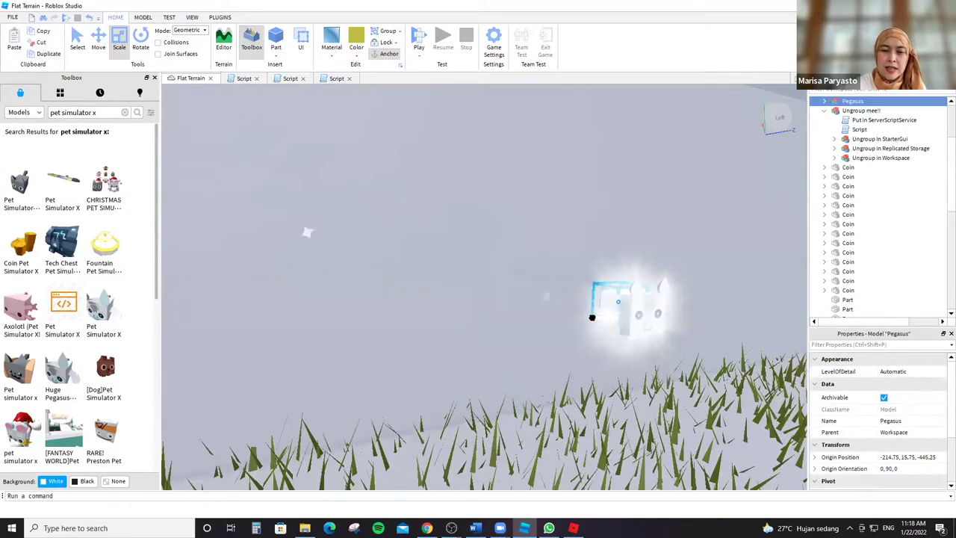
scroll(592, 317, down, 5)
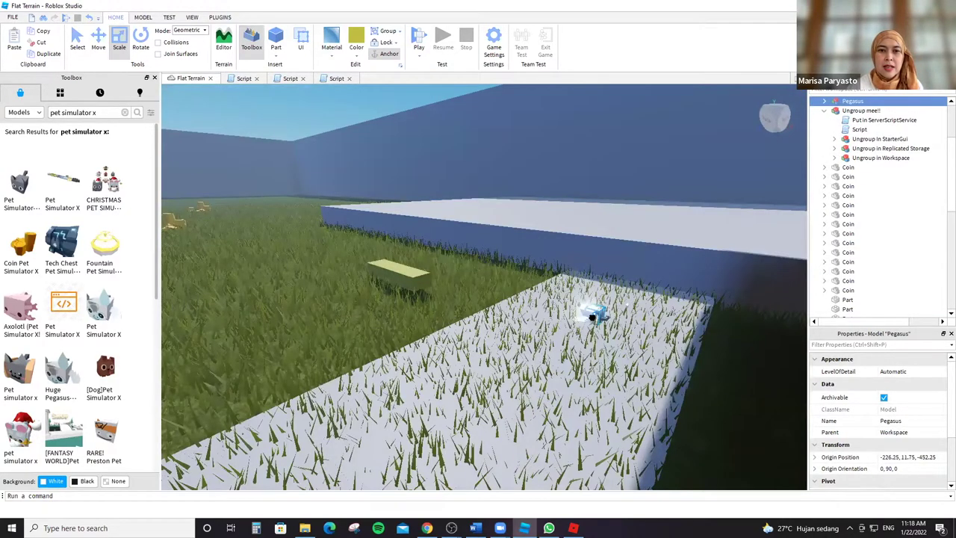
scroll(591, 318, up, 4)
scroll(591, 317, down, 4)
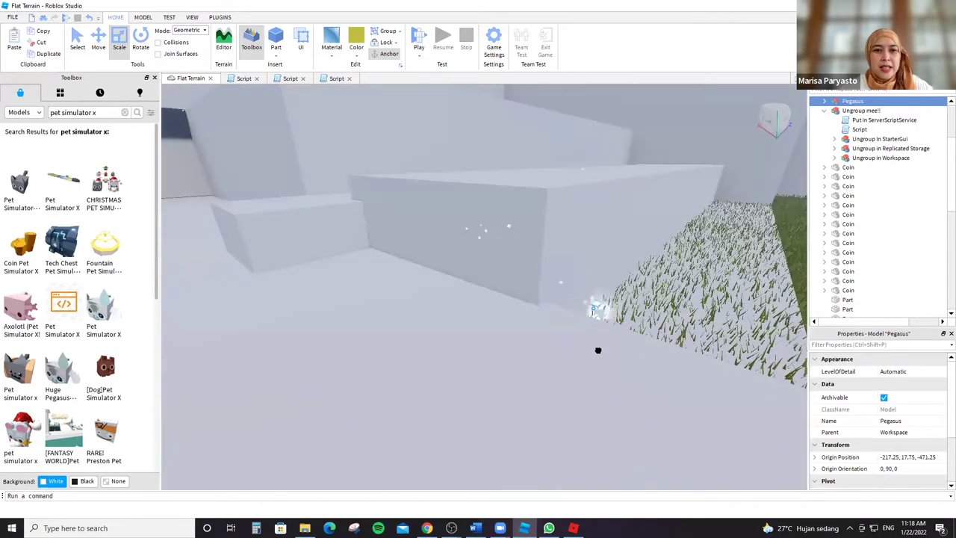
right_drag(598, 348, 450, 243)
scroll(512, 219, down, 3)
Lower the floating "Ungroup mee!!" egg model onto the ledge, to about -202.6, 20.4, -432.1.
click(531, 232)
drag(534, 233, 540, 237)
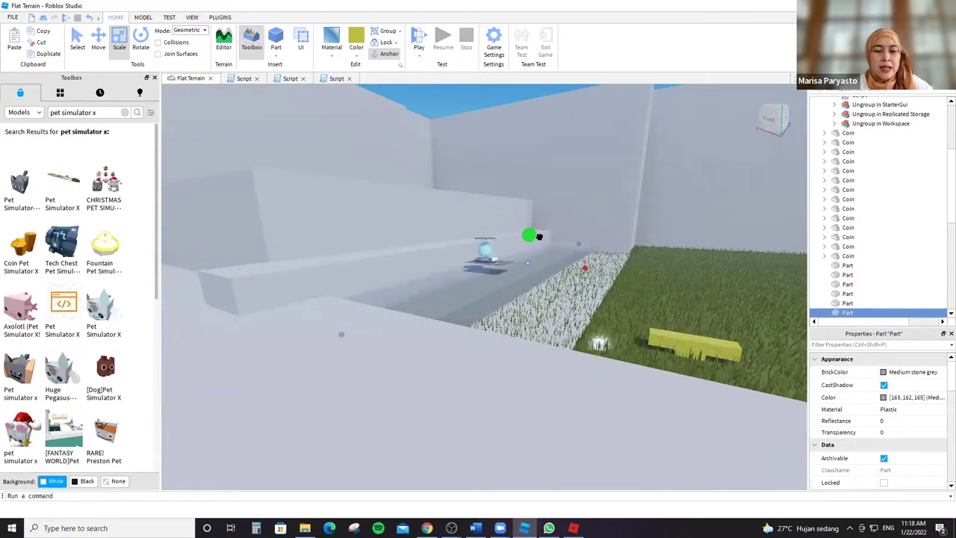
scroll(505, 271, up, 4)
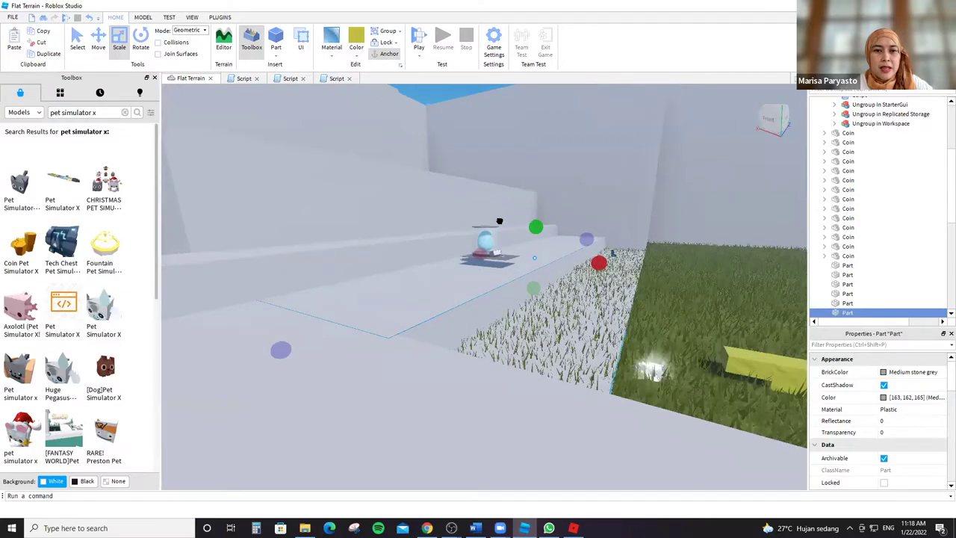
click(505, 271)
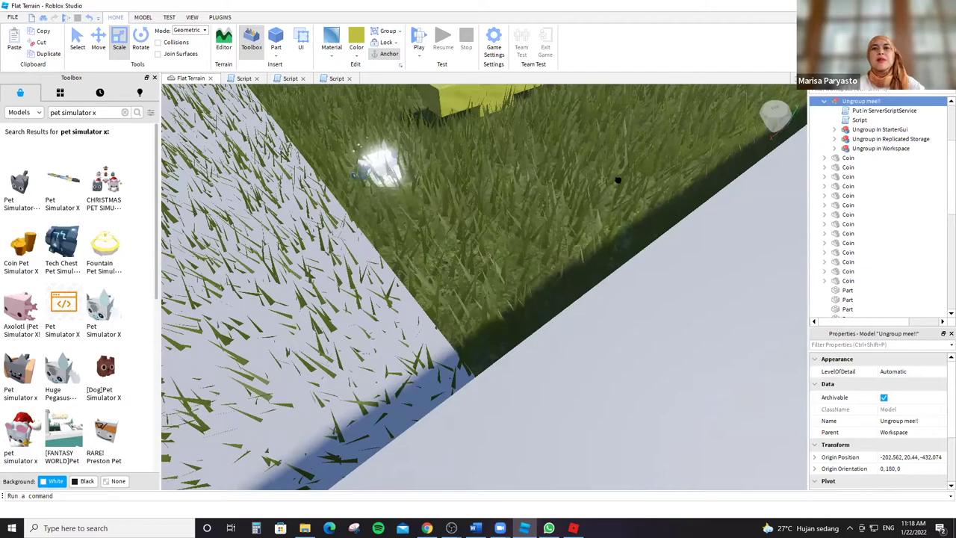
Move the Pegasus model from the grass onto the wide white platform, to about -244, 19, -487.
scroll(622, 171, down, 2)
right_drag(621, 171, 622, 170)
scroll(622, 170, up, 3)
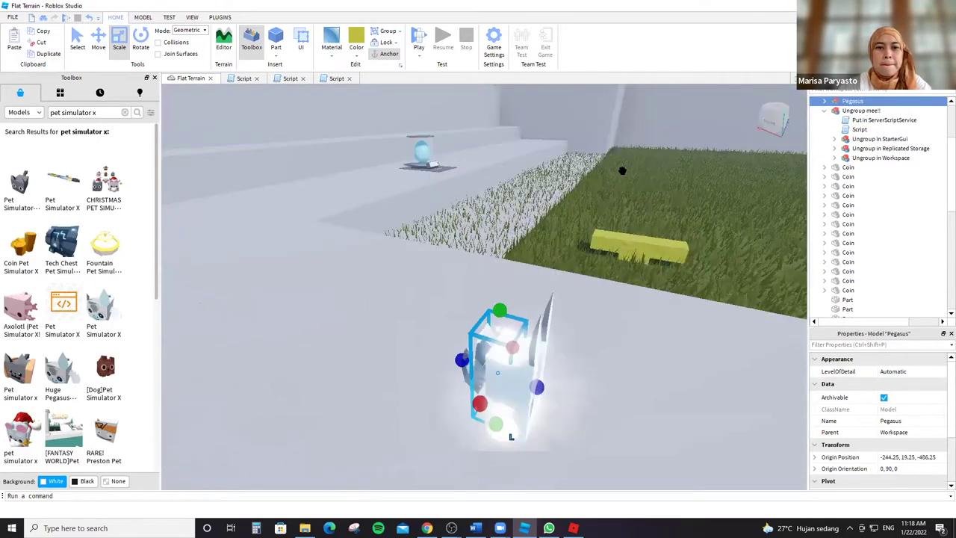
key(f)
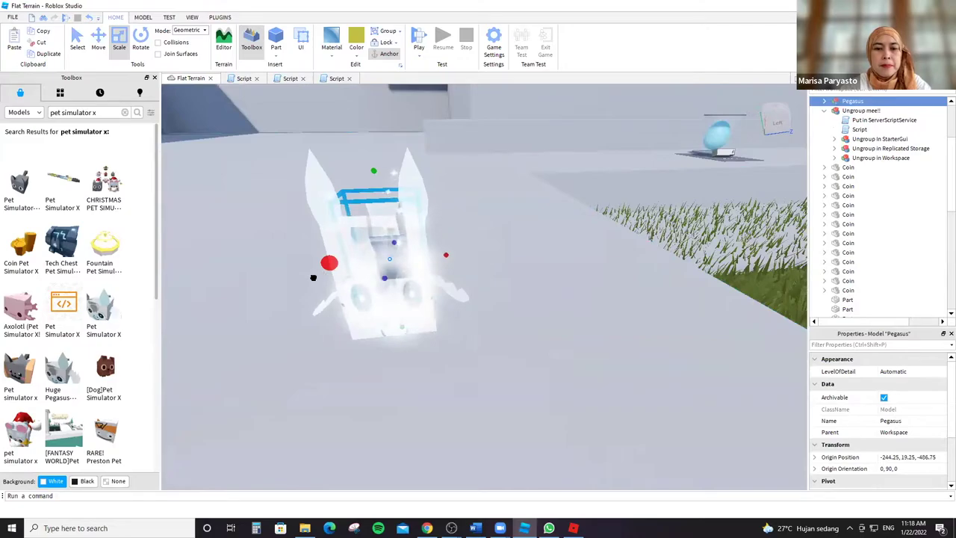
Try to reposition the Pegasus model from the white platform, to about -243, 59, -487.
right_drag(435, 321, 461, 239)
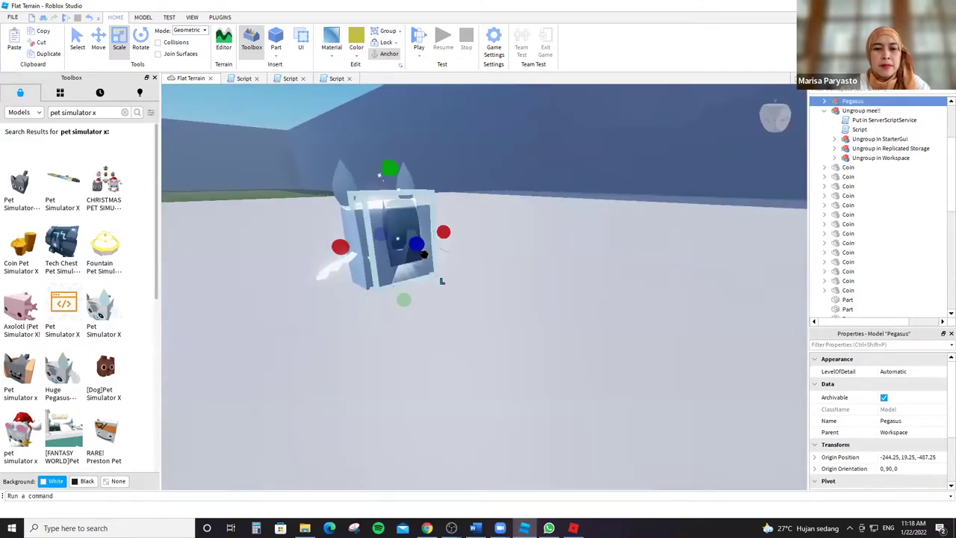
drag(442, 280, 653, 290)
right_drag(611, 252, 541, 226)
drag(541, 226, 474, 232)
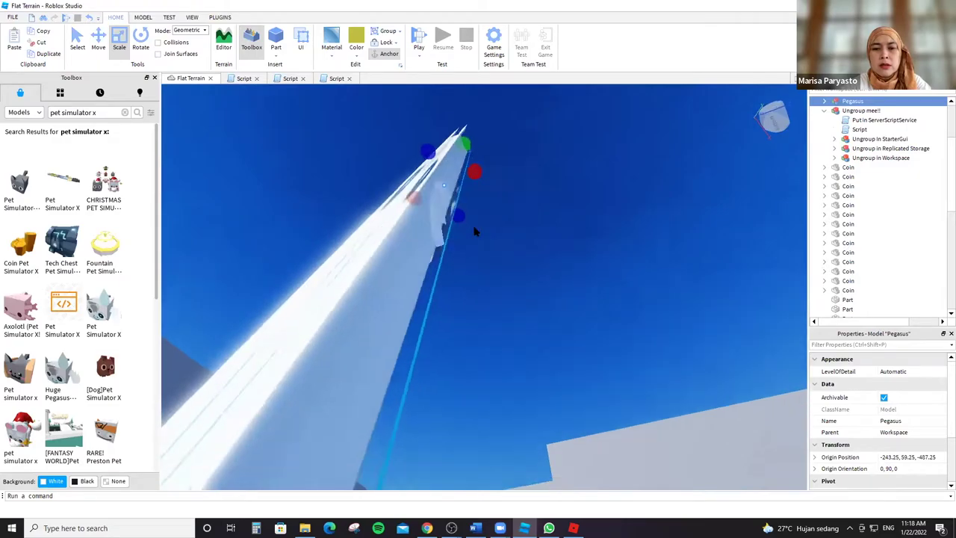
scroll(474, 232, up, 5)
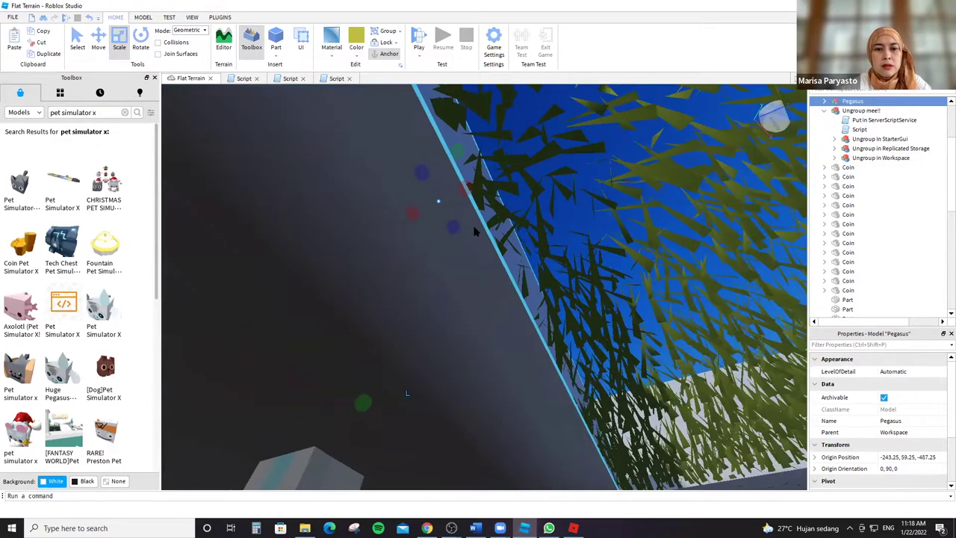
Move the Pegasus model back over the grass beside the yellow block, to about -239.75, 23.75, -439.75.
right_drag(407, 393, 473, 220)
right_drag(416, 149, 441, 309)
drag(429, 112, 423, 336)
drag(425, 283, 428, 329)
right_drag(429, 328, 433, 275)
drag(433, 275, 418, 306)
scroll(389, 295, down, 3)
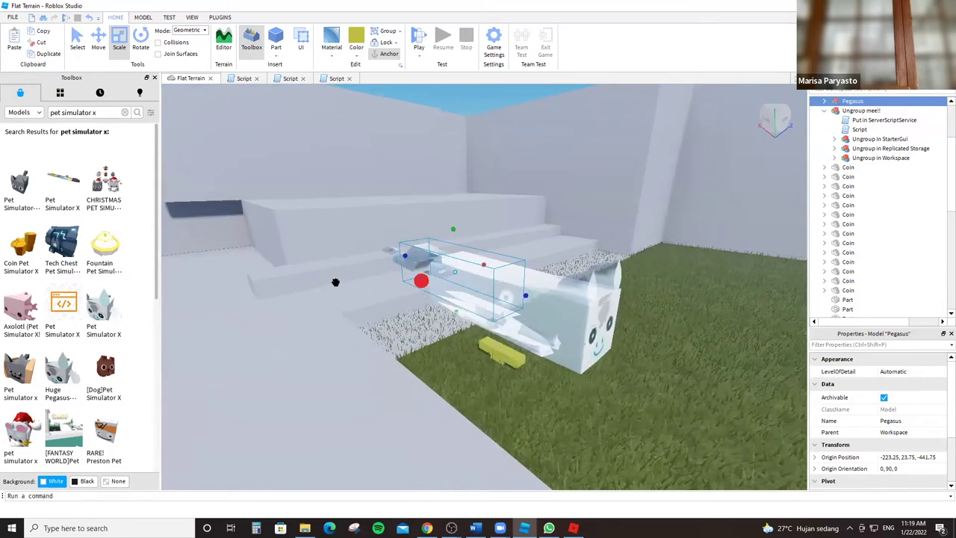
scroll(336, 283, up, 2)
drag(433, 314, 525, 346)
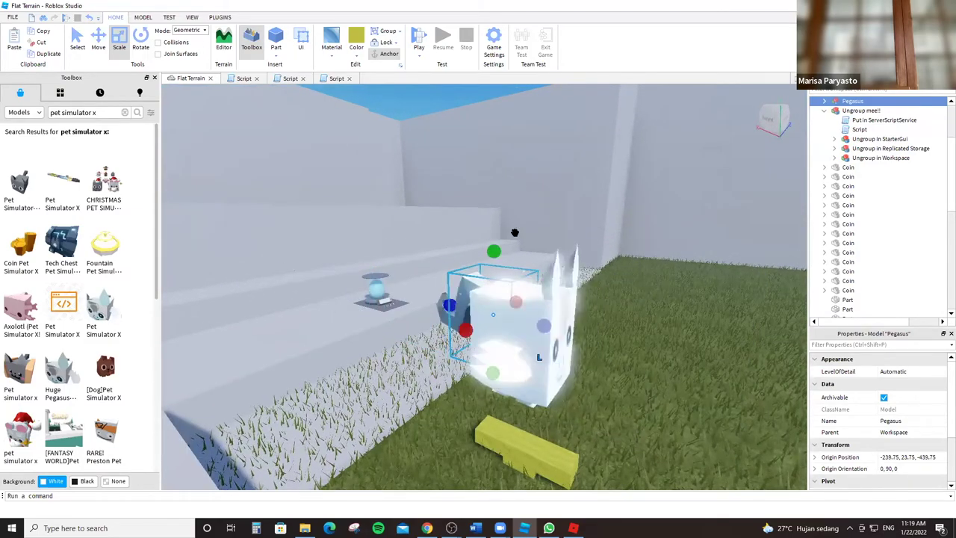
Rename the Pegasus model as "Huge Peguses (excusive)".
key(f)
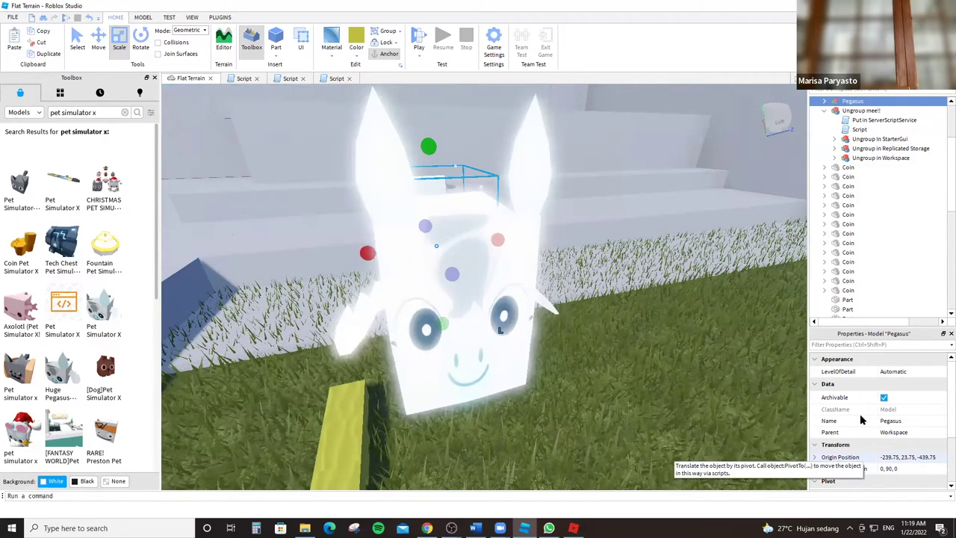
click(860, 417)
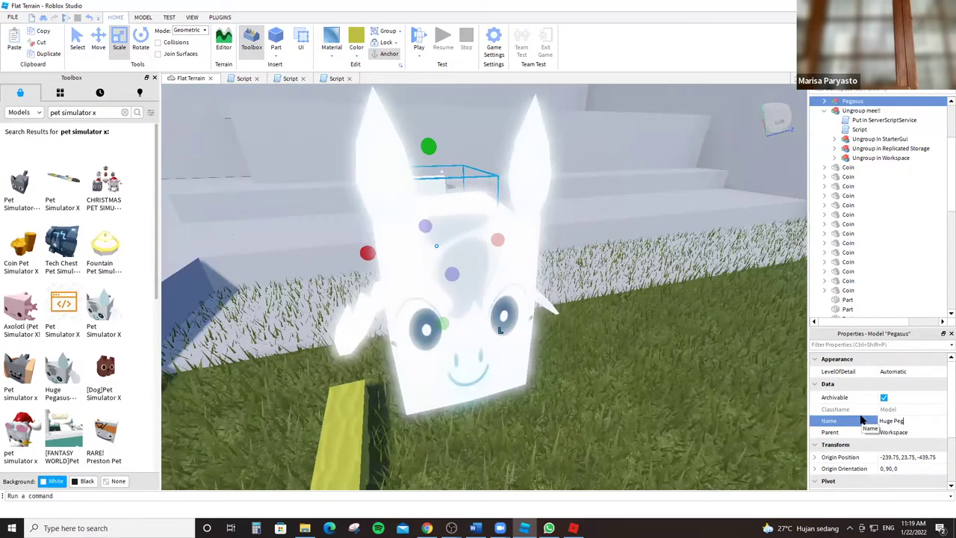
text(uses)
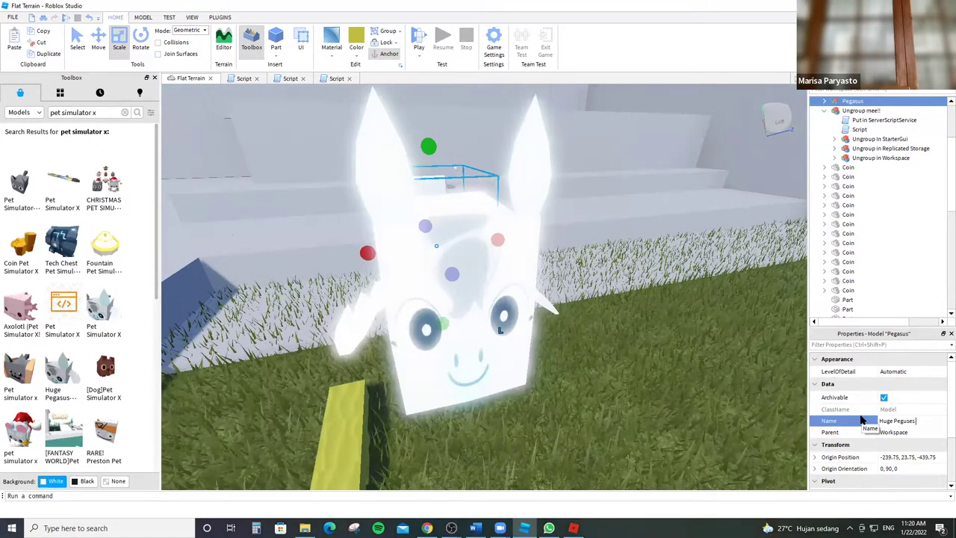
key(Return)
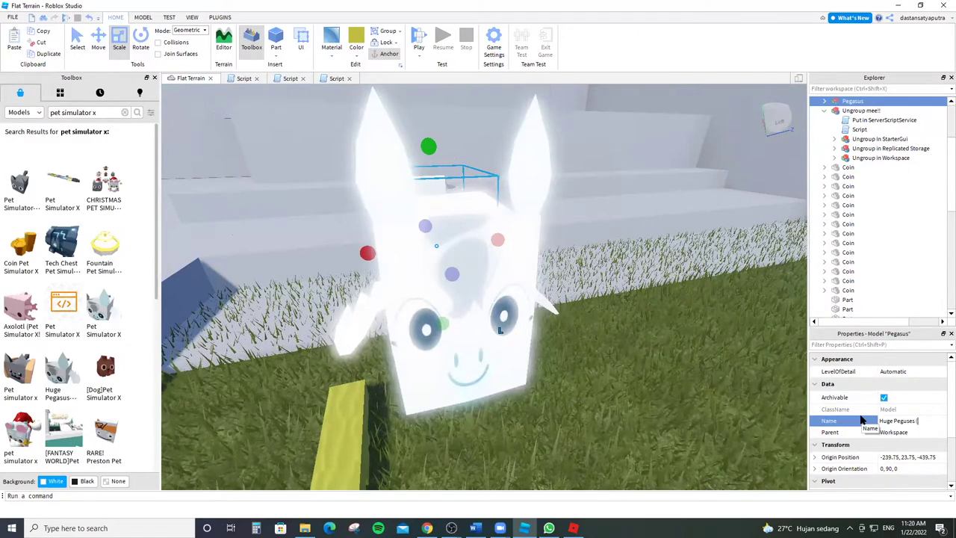
text(ex)
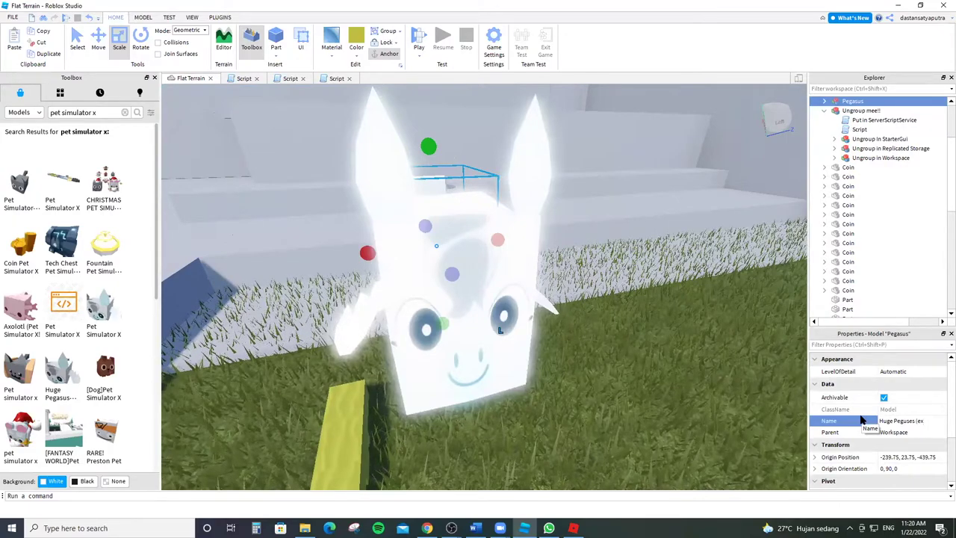
text(cusive))
key(Return)
Lower the renamed pet model beside the yellow block to a height of 17.75.
scroll(735, 309, up, 5)
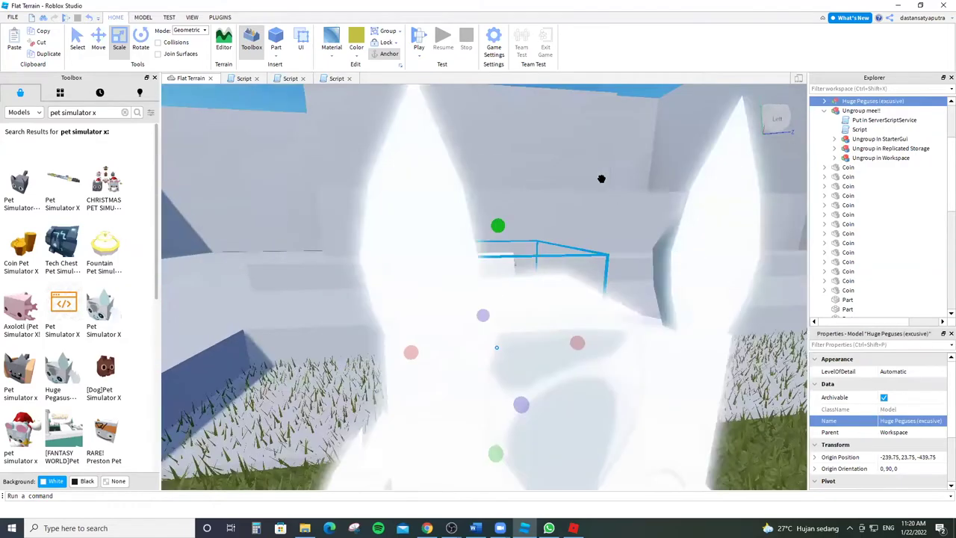
scroll(602, 178, down, 5)
right_drag(601, 179, 572, 139)
drag(614, 280, 516, 327)
right_drag(617, 302, 513, 376)
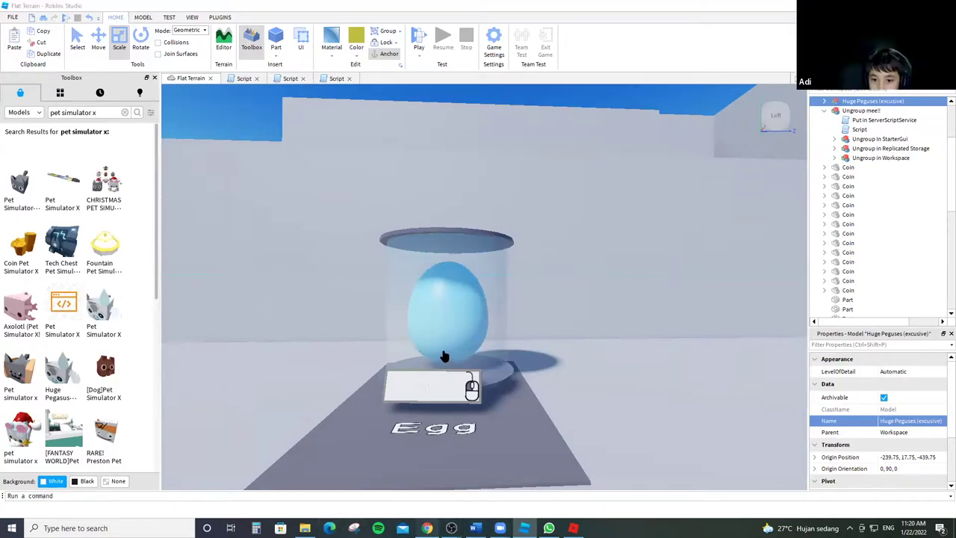
Switch to the YouTube pet hatching tutorial in Chrome and rewind it to the part on setting up the dog pet.
key(alt+Tab)
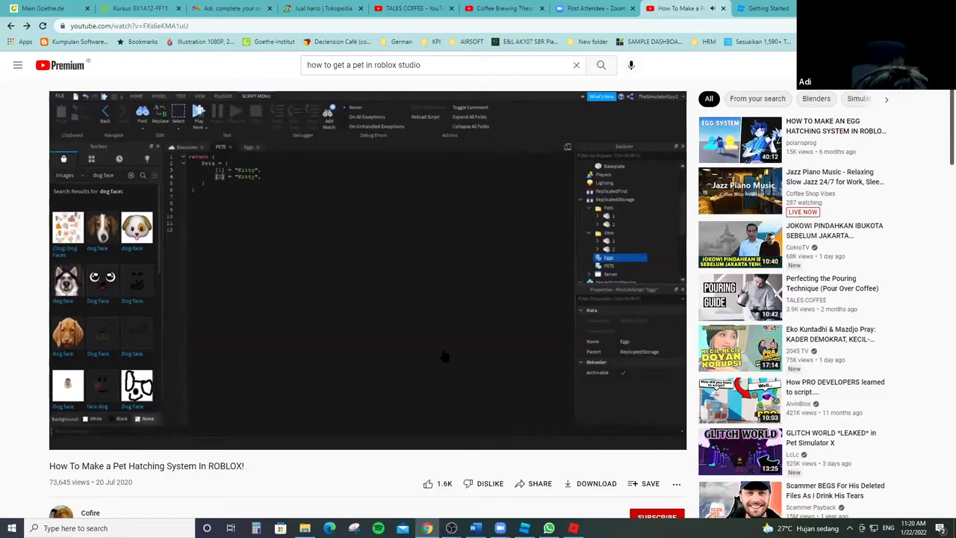
key(Left)
key(Right)
key(Left)
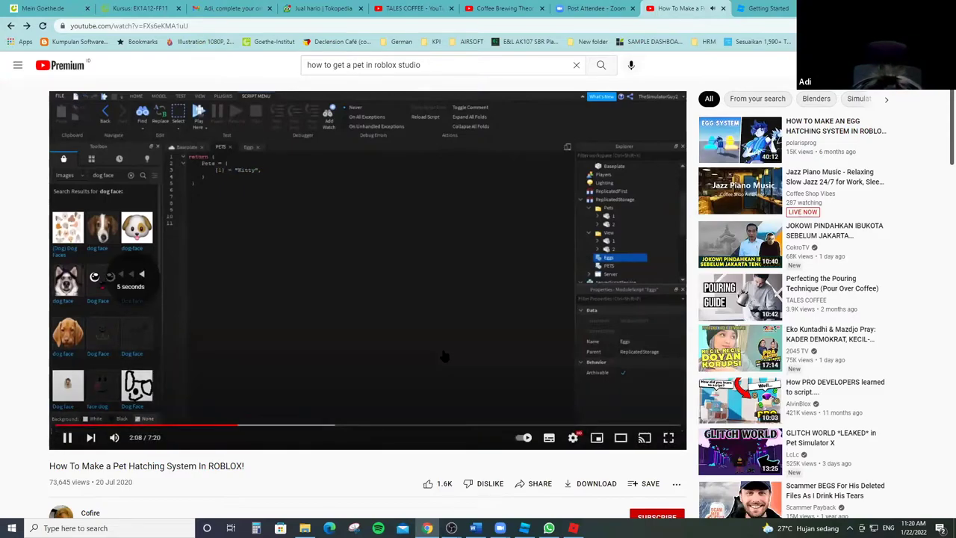
key(Left)
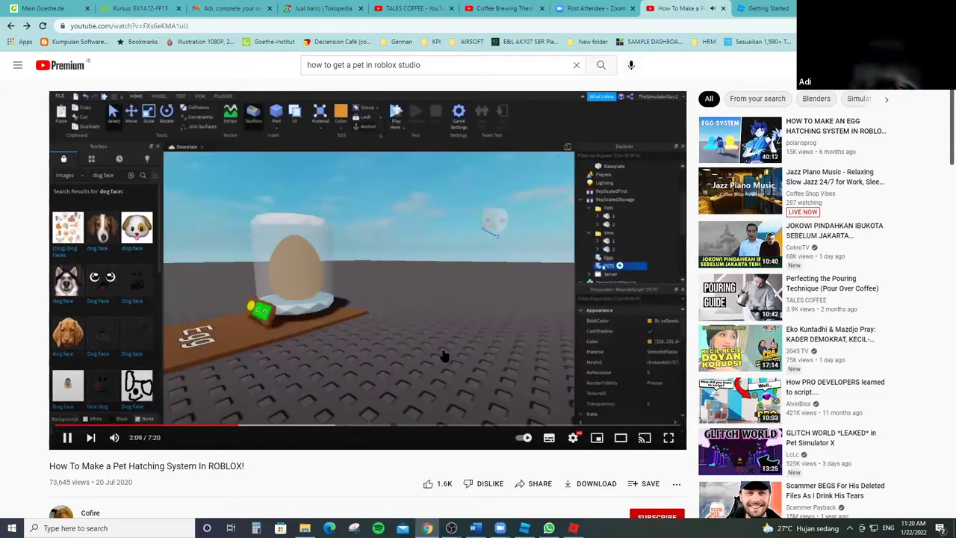
key(Left)
key(Left)
key(Left)
key(Left)
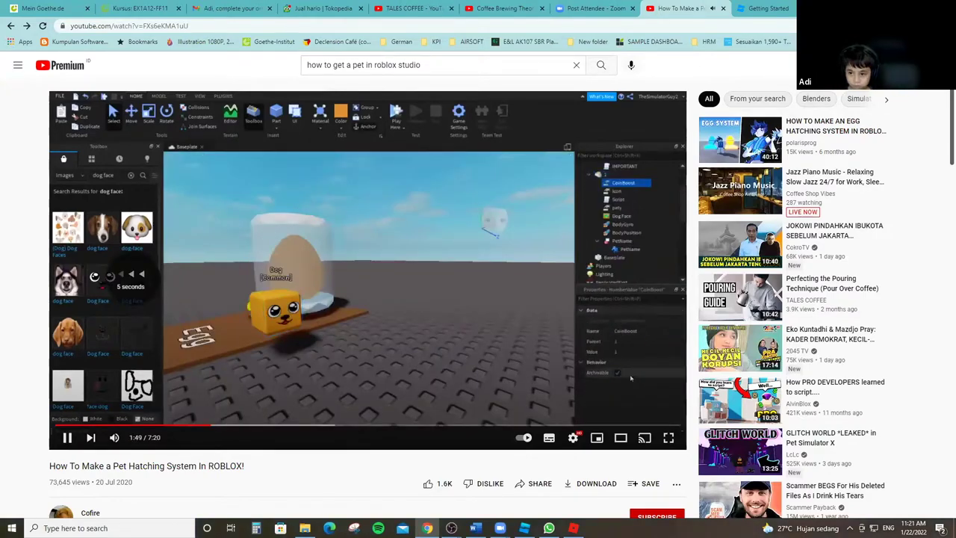
key(Left)
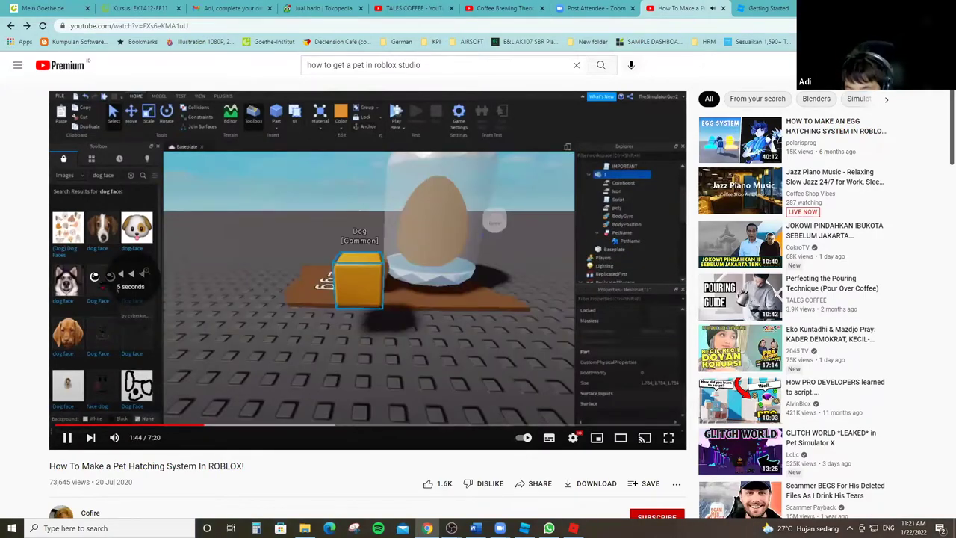
Follow the tutorial ahead from duplicating the pet to editing the Eggs module script, and pause it at 2:26.
key(Right)
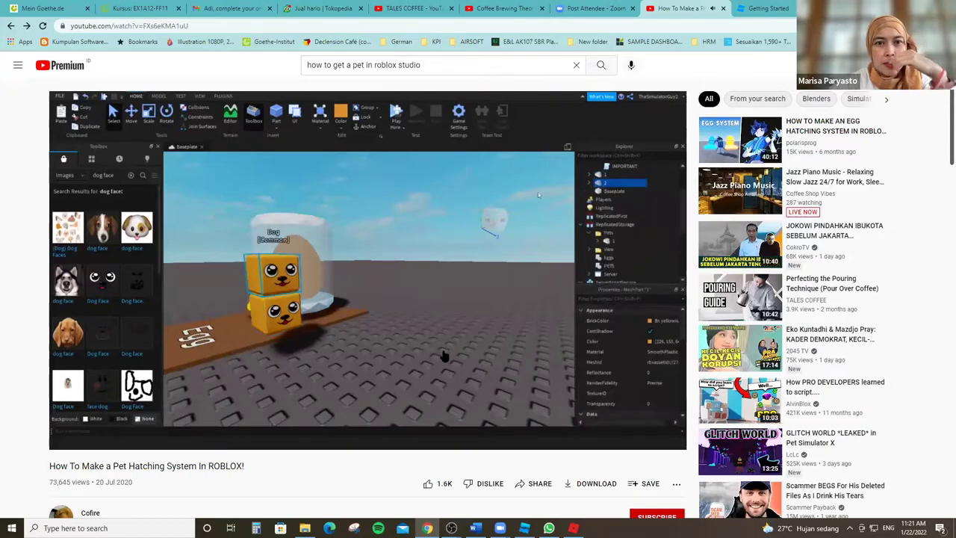
key(Right)
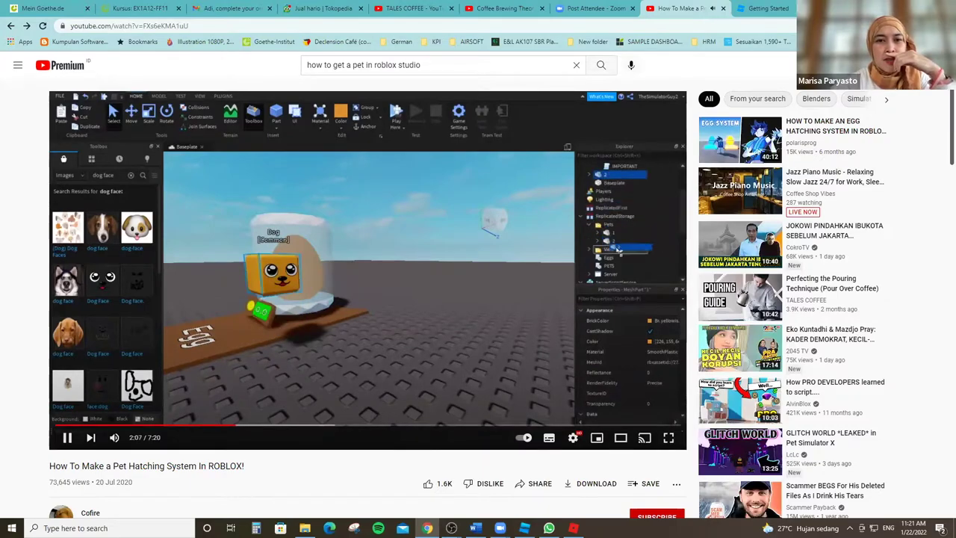
key(Right)
key(Right)
key(Right)
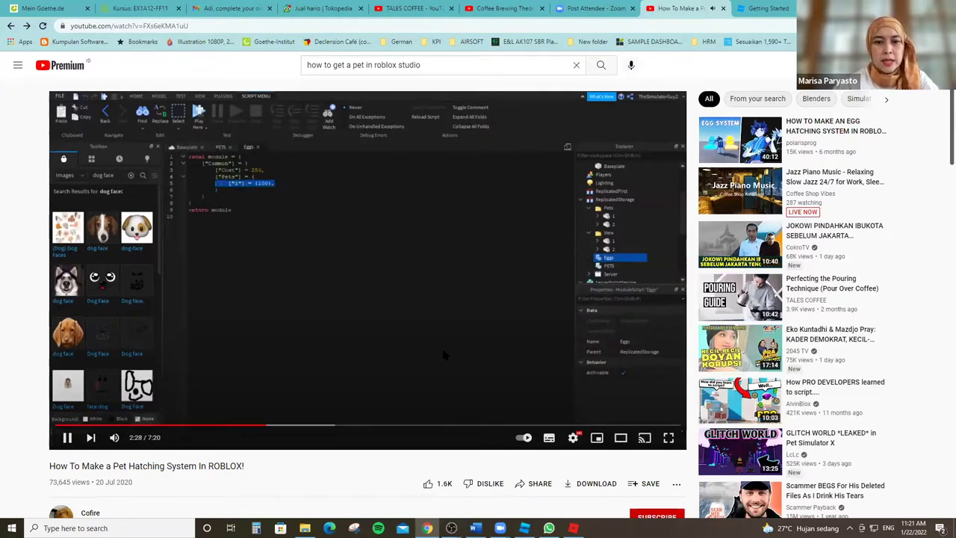
key(Left)
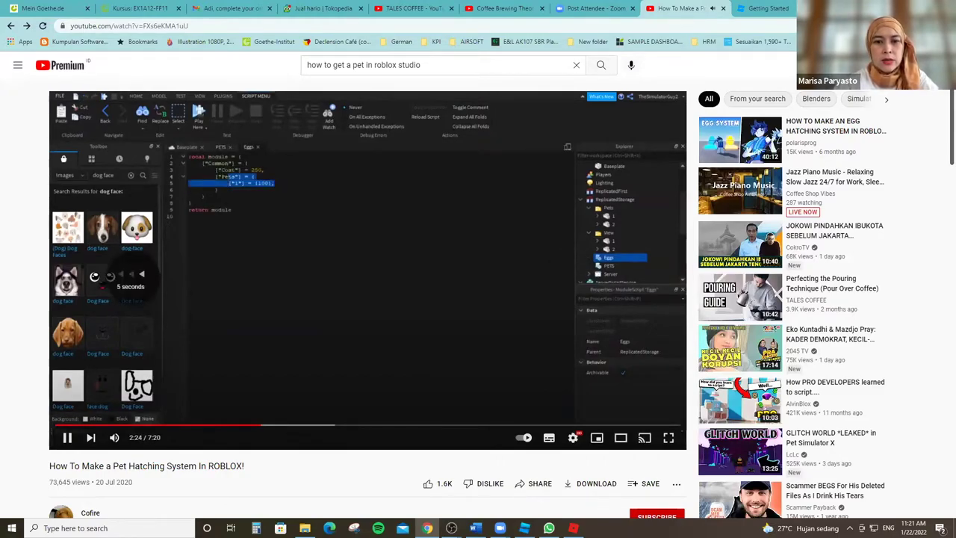
key(space)
Switch to Roblox Studio and move the Huge Peguses (excusive) model onto the ledge beside the egg, to about -193.75, 21.75, -451.75.
mouse_move(524, 528)
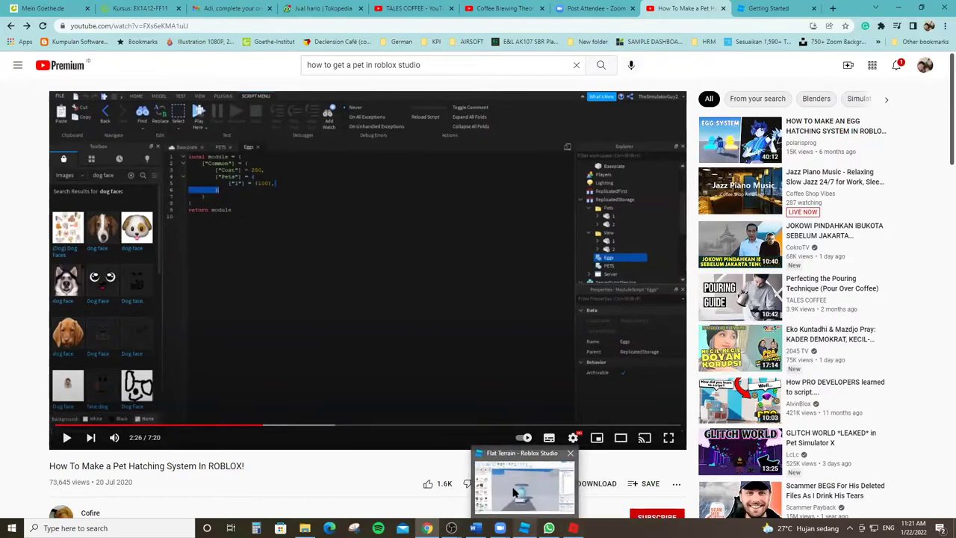
key(alt+Tab)
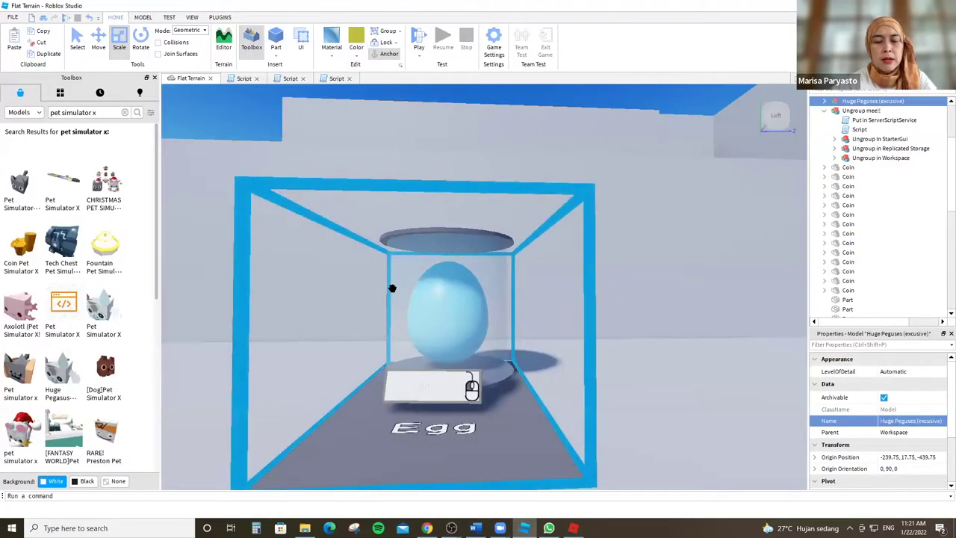
right_drag(366, 304, 428, 286)
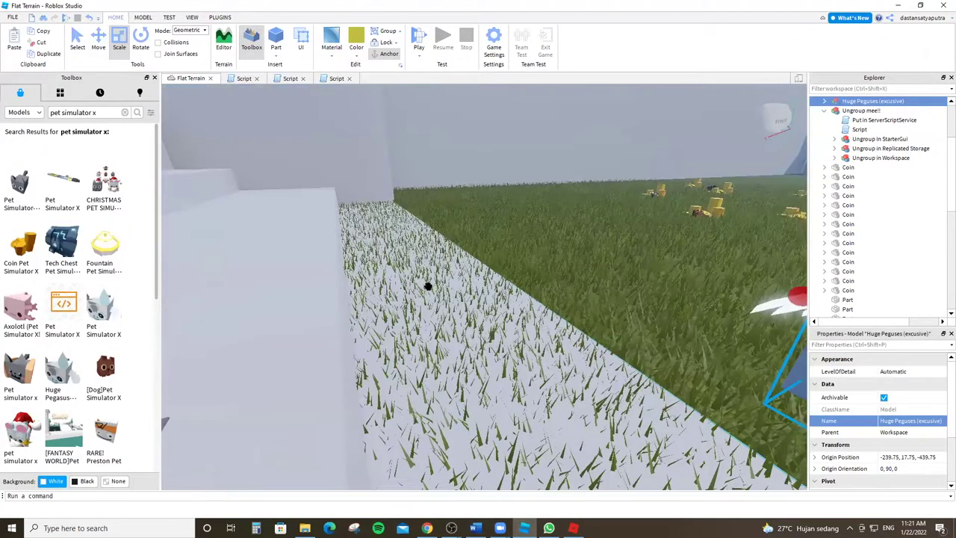
right_drag(489, 288, 488, 287)
right_drag(475, 345, 590, 313)
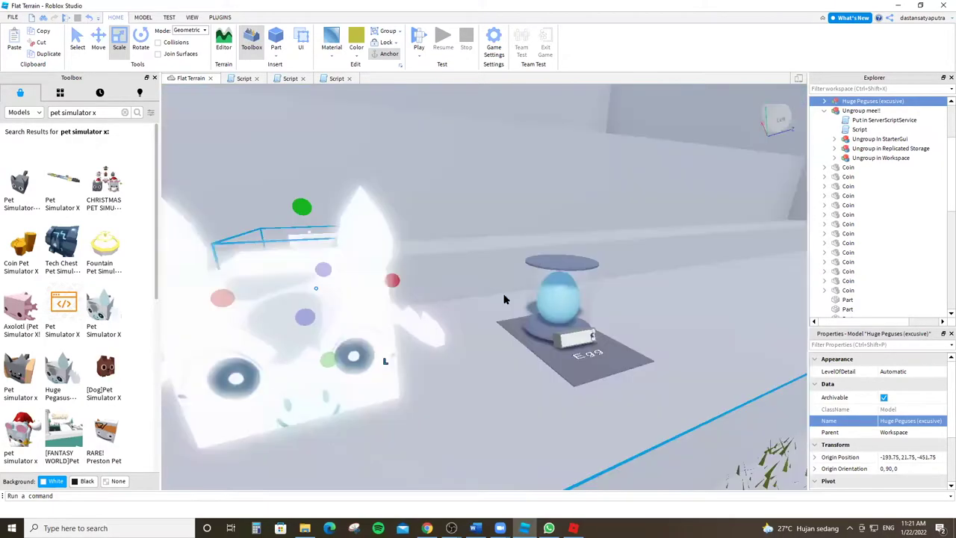
Add a new Script to the "Ungroup mee!!" egg model and delete its default print line.
right_click(540, 296)
key(Escape)
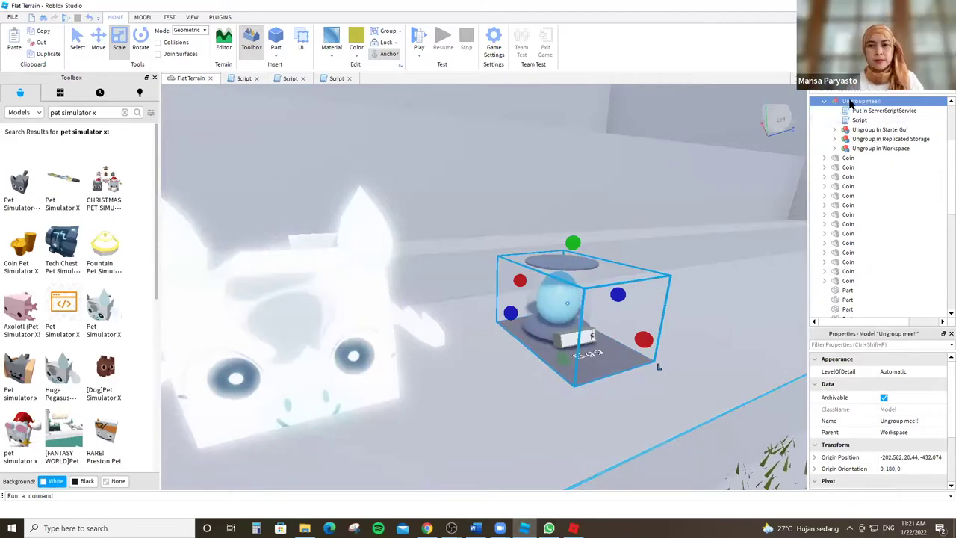
click(887, 100)
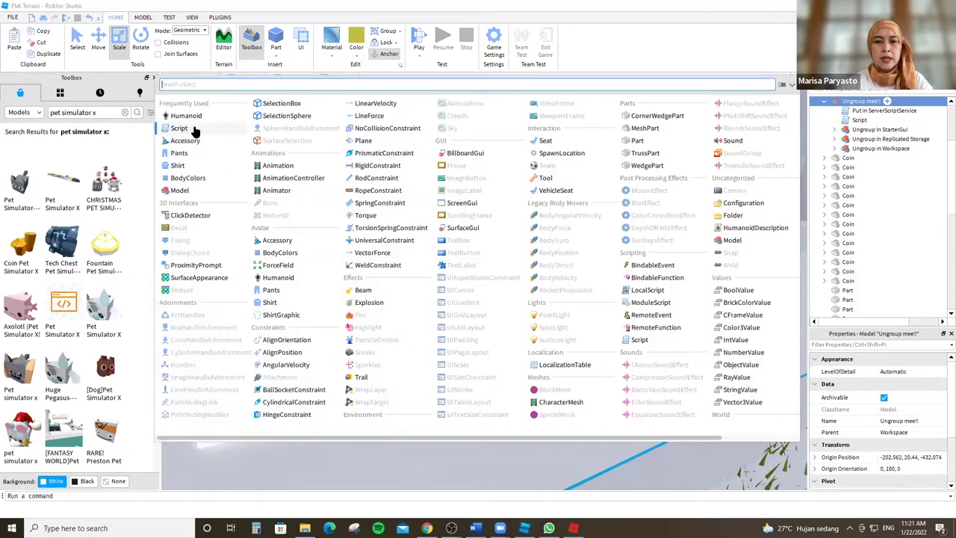
click(192, 129)
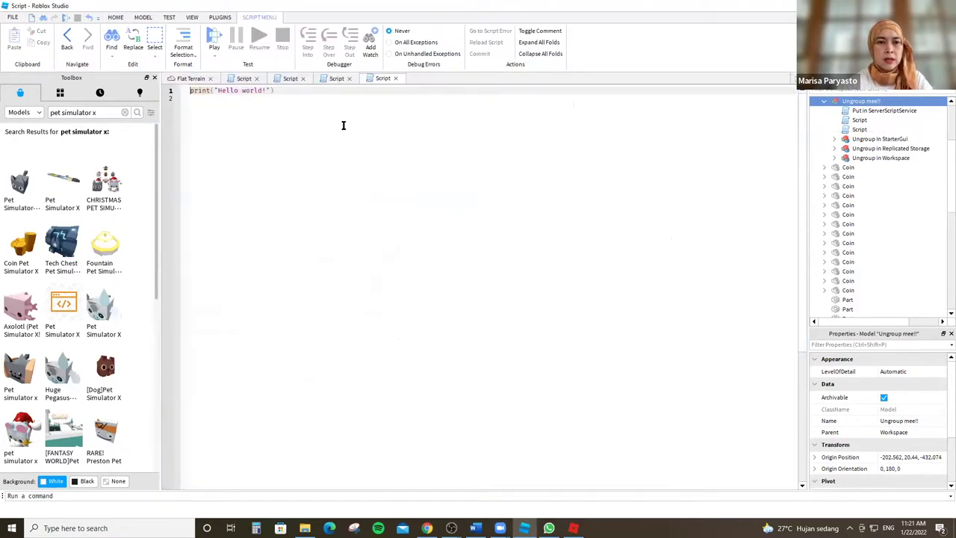
click(193, 90)
drag(193, 90, 283, 91)
key(BackSpace)
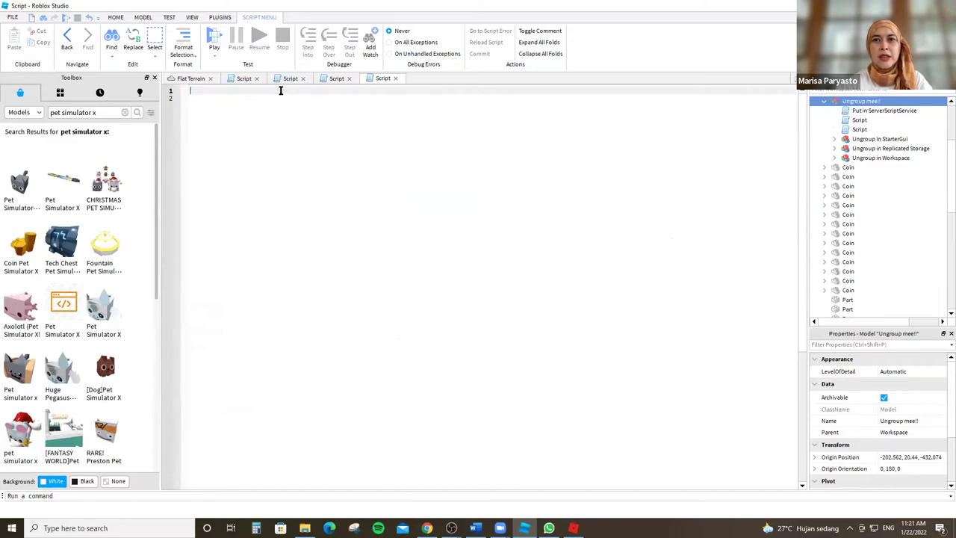
Switch to the YouTube tutorial, pause it at 2:35 on the completed Eggs module code, and compare it with the empty script.
key(alt+Tab)
click(350, 316)
key(Right)
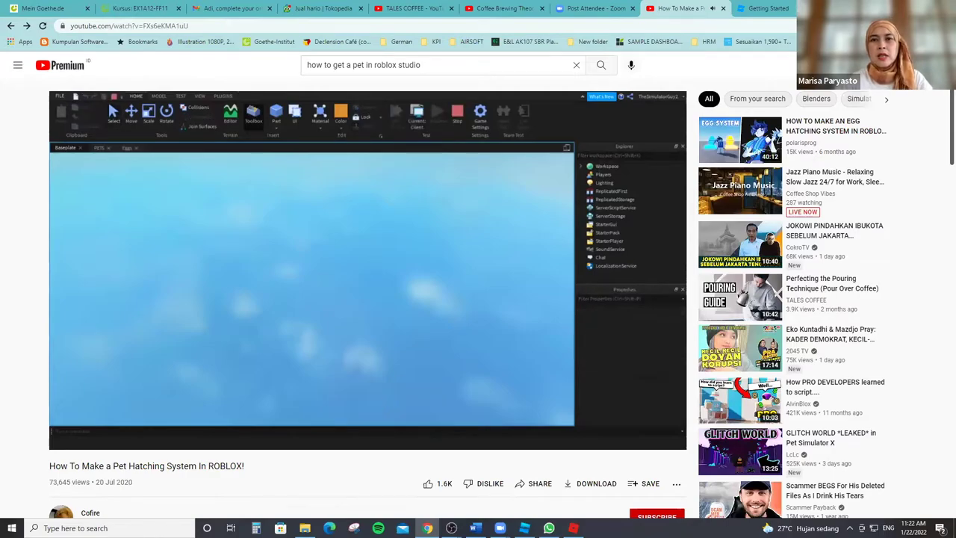
key(Left)
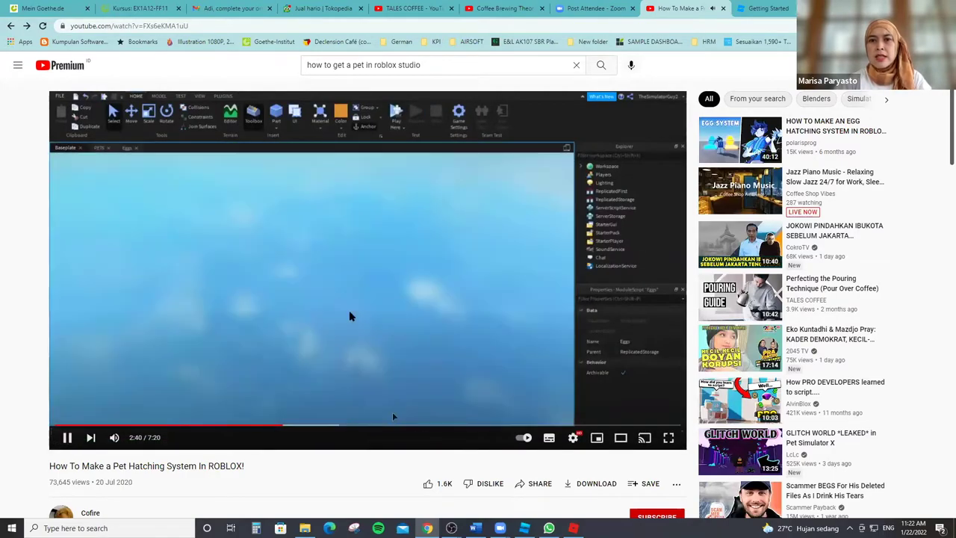
key(Left)
key(space)
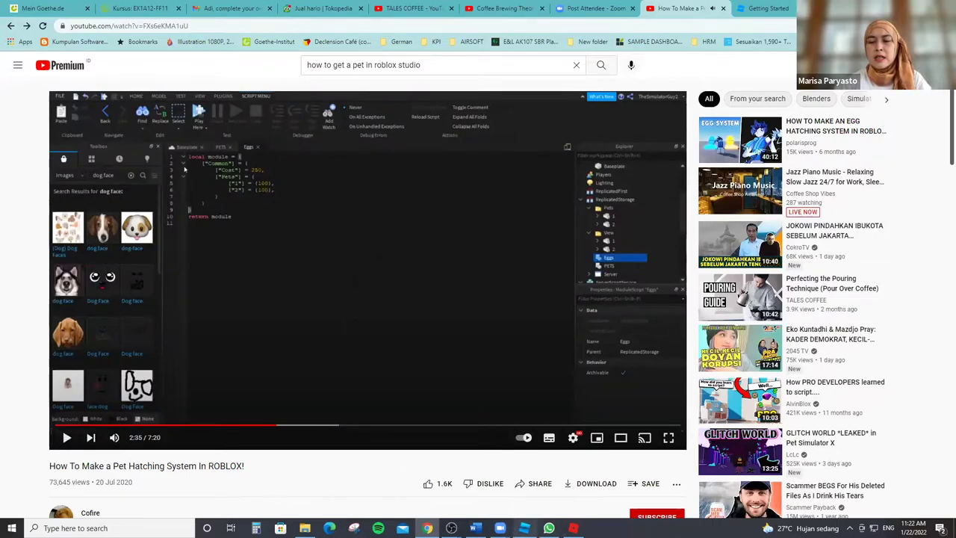
mouse_move(524, 528)
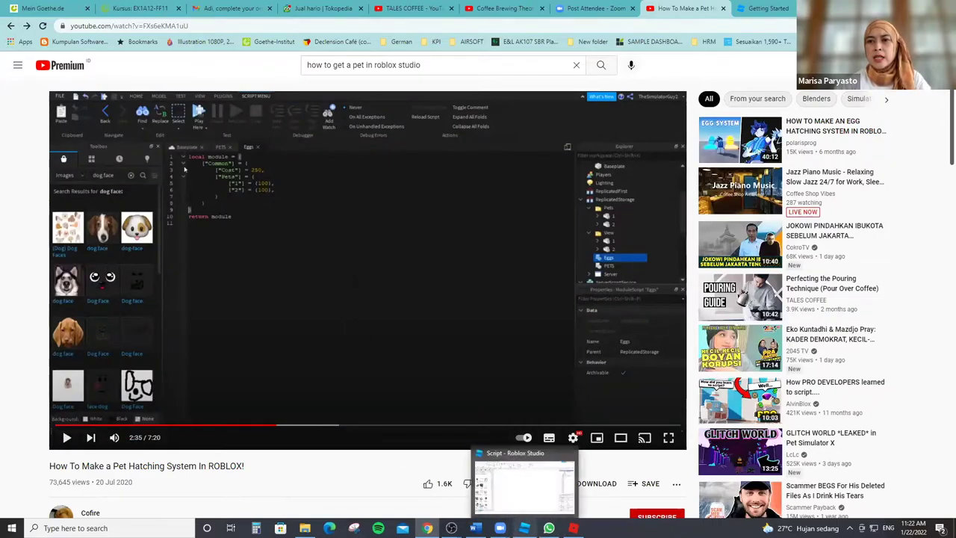
click(521, 507)
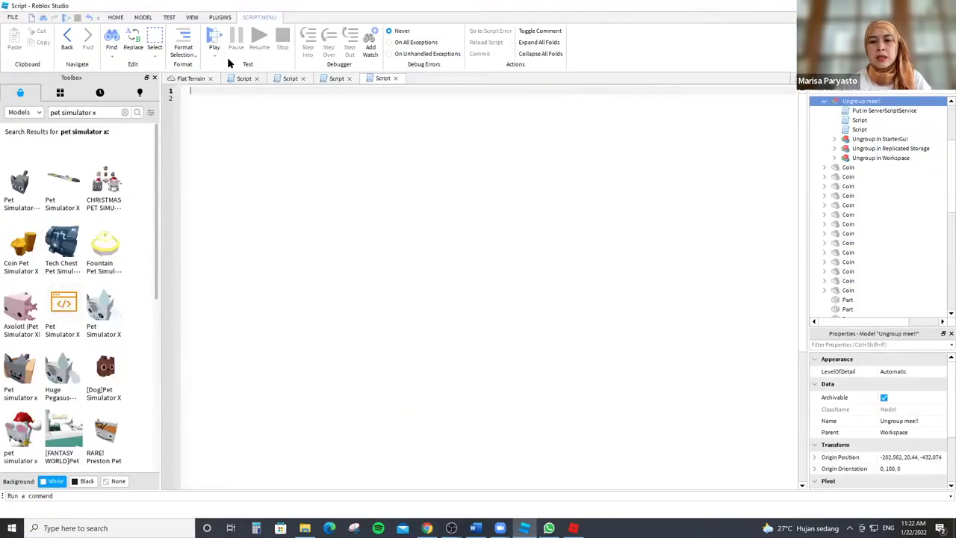
click(426, 528)
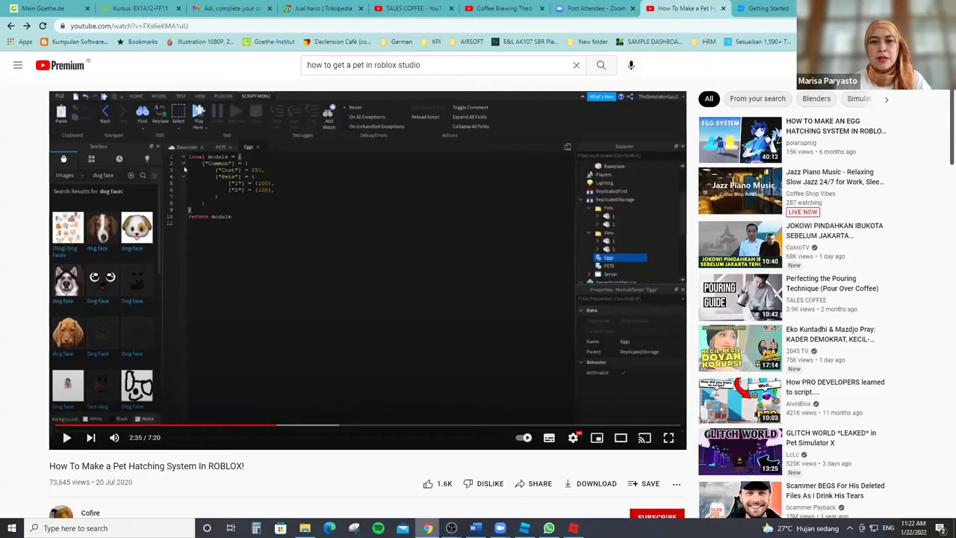
Switch to Roblox Studio and write "local module" on line 1 of the new script, checking the wording against the YouTube tutorial.
mouse_move(525, 528)
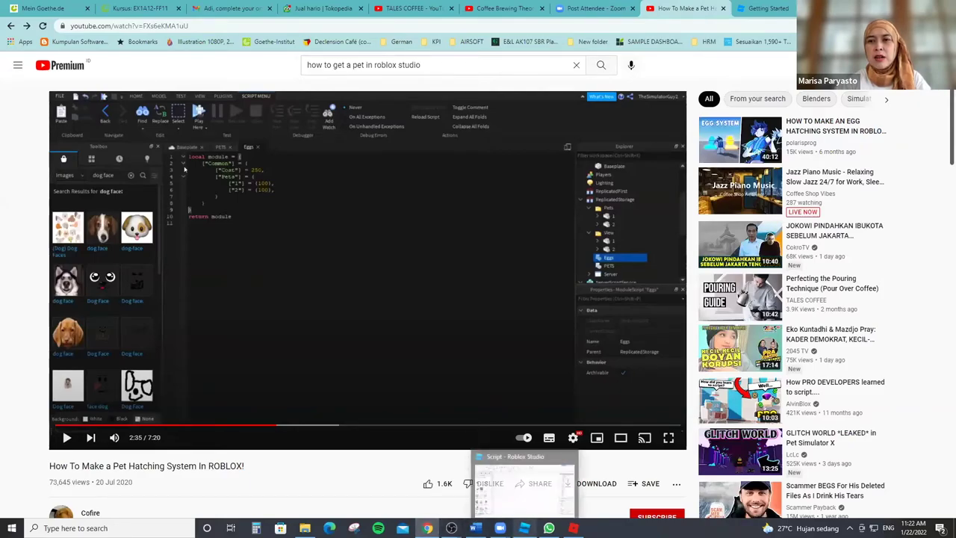
click(523, 486)
text(local)
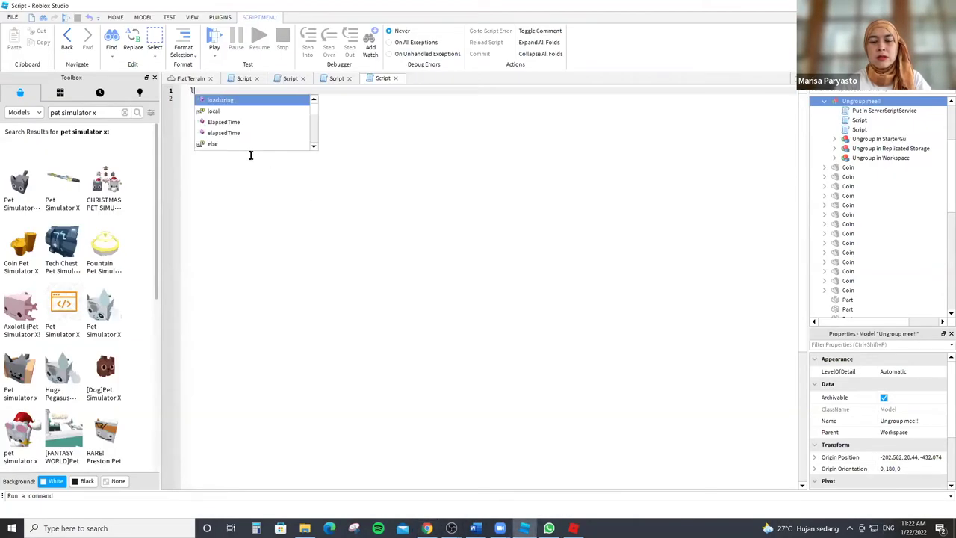
mouse_move(426, 527)
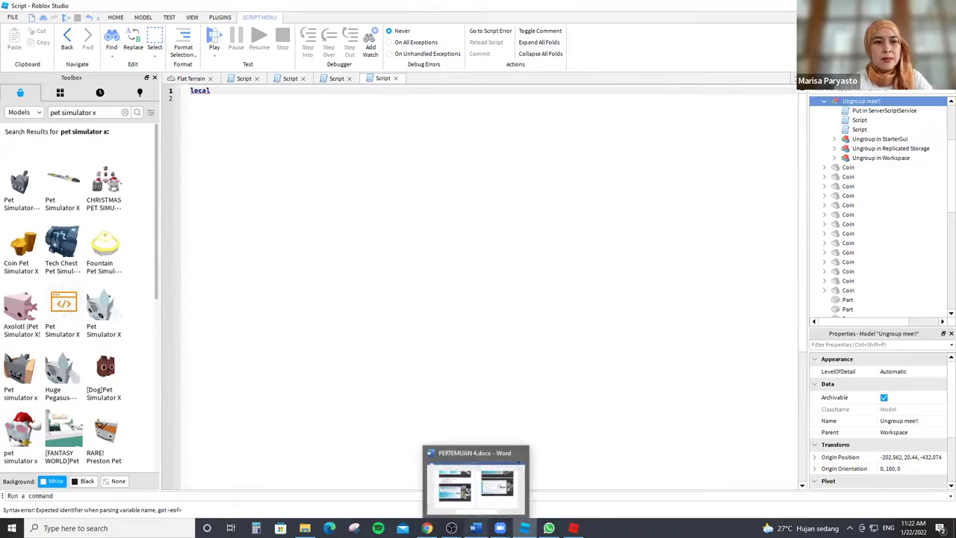
click(416, 477)
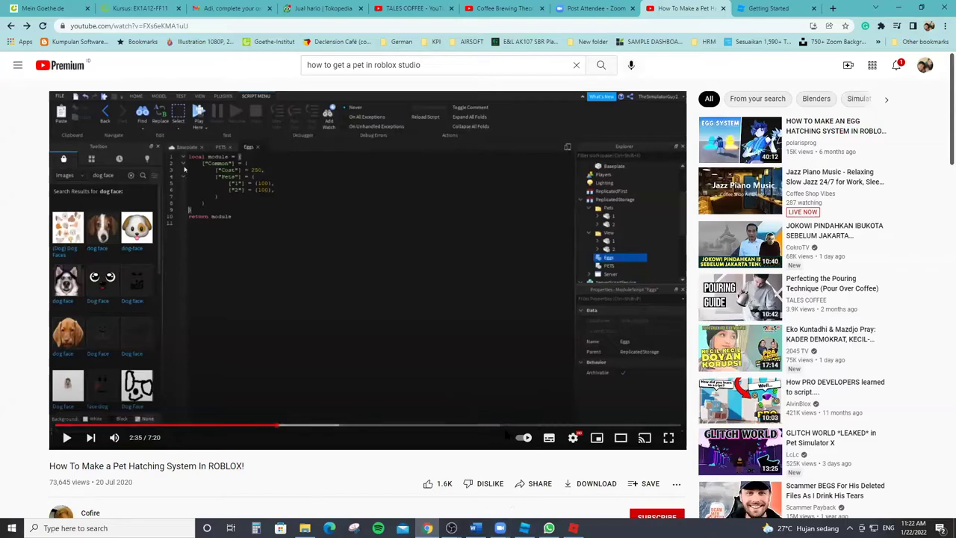
mouse_move(525, 528)
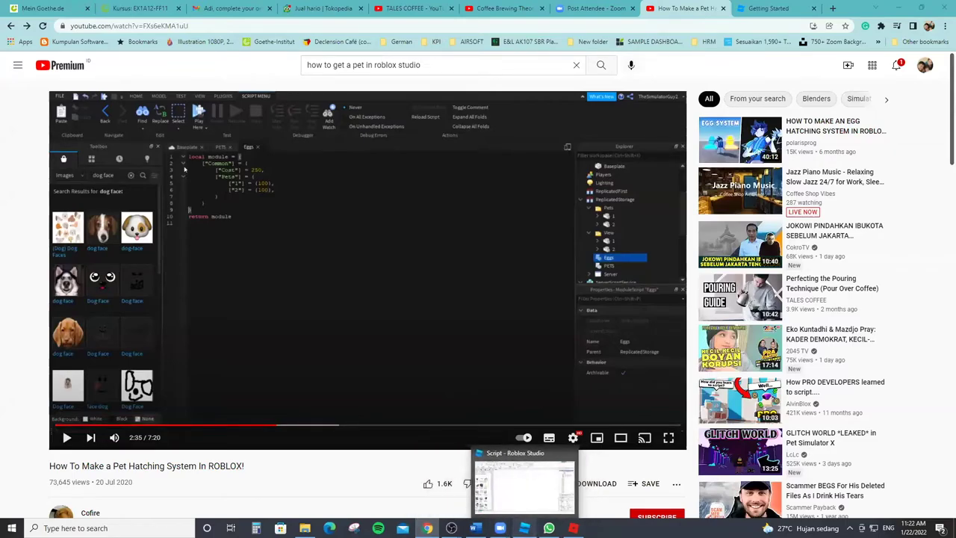
click(513, 482)
text(module)
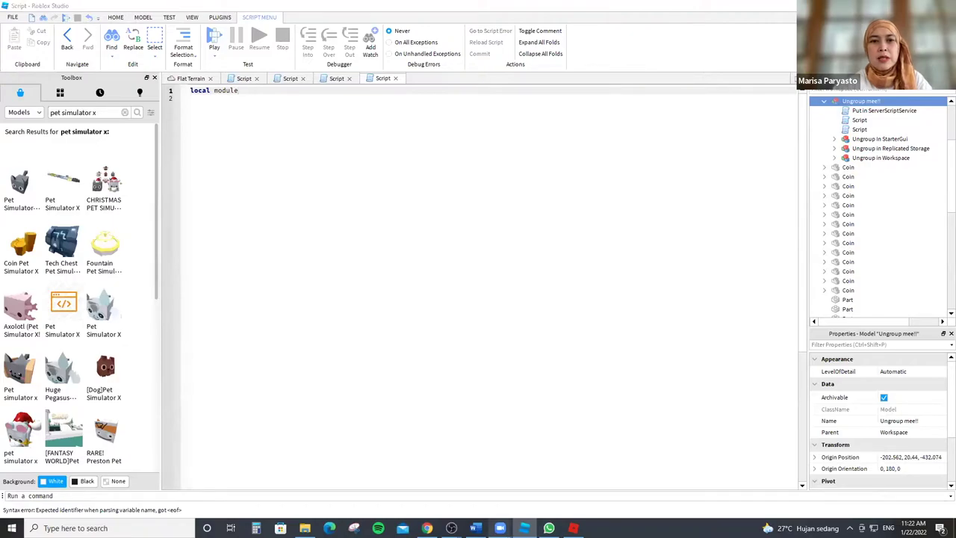
Complete line 1 as "local module = {", matching the equals sign and opening brace to the tutorial's code.
mouse_move(500, 528)
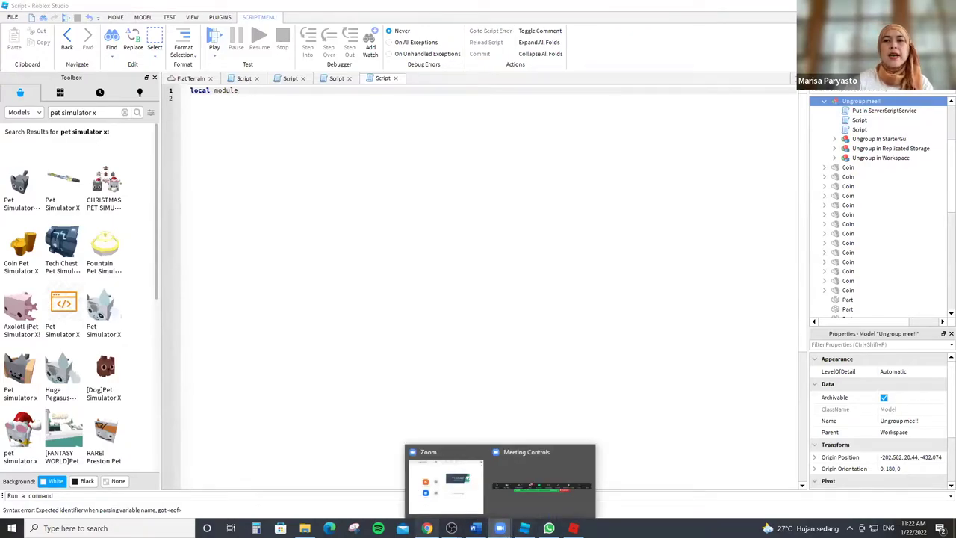
click(426, 528)
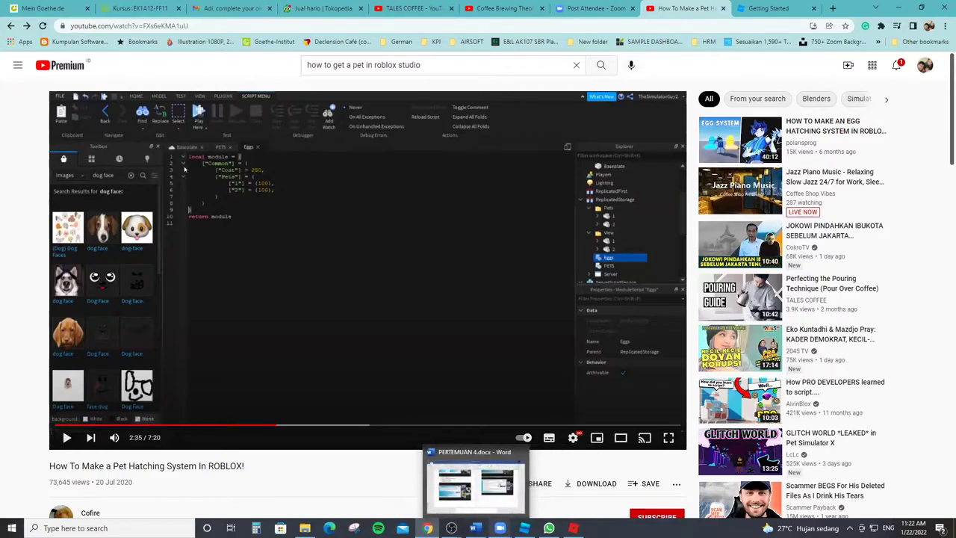
mouse_move(524, 528)
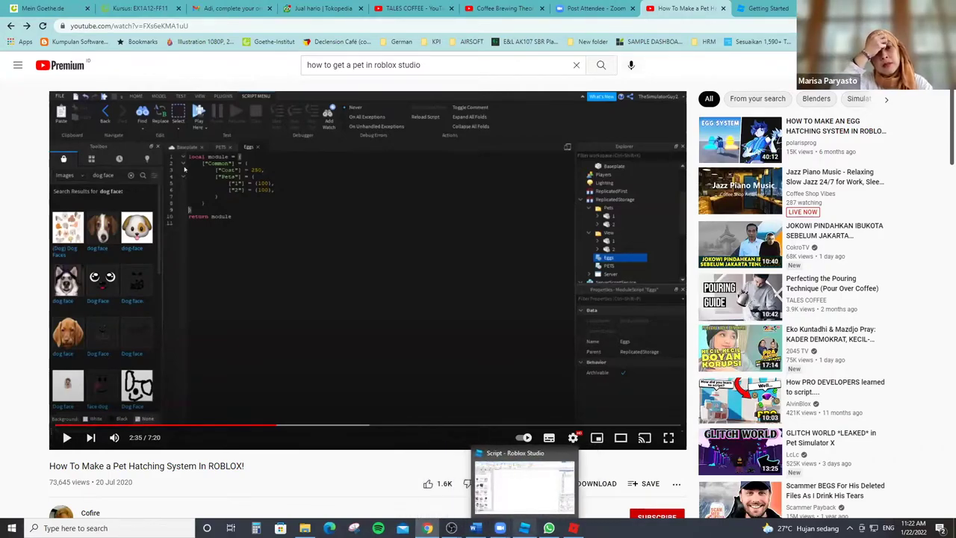
click(525, 528)
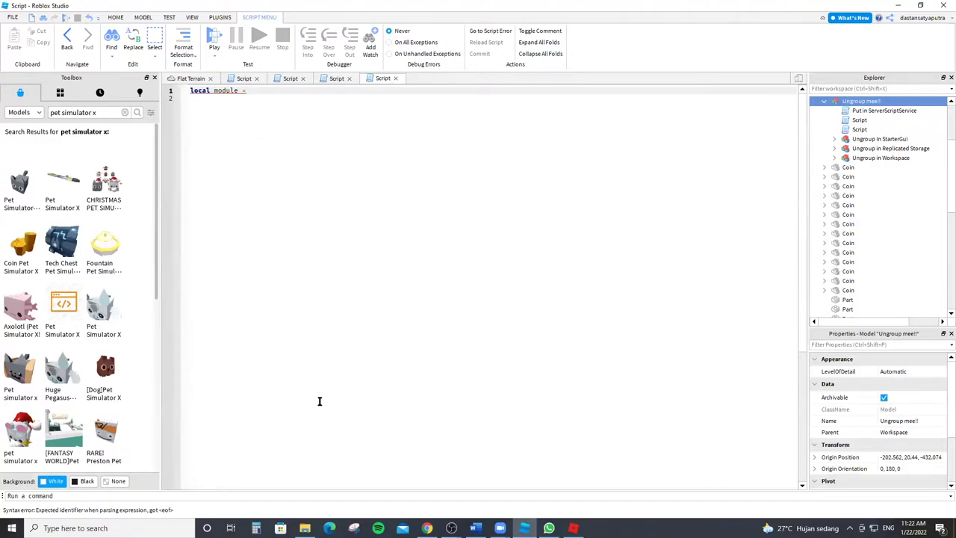
click(426, 528)
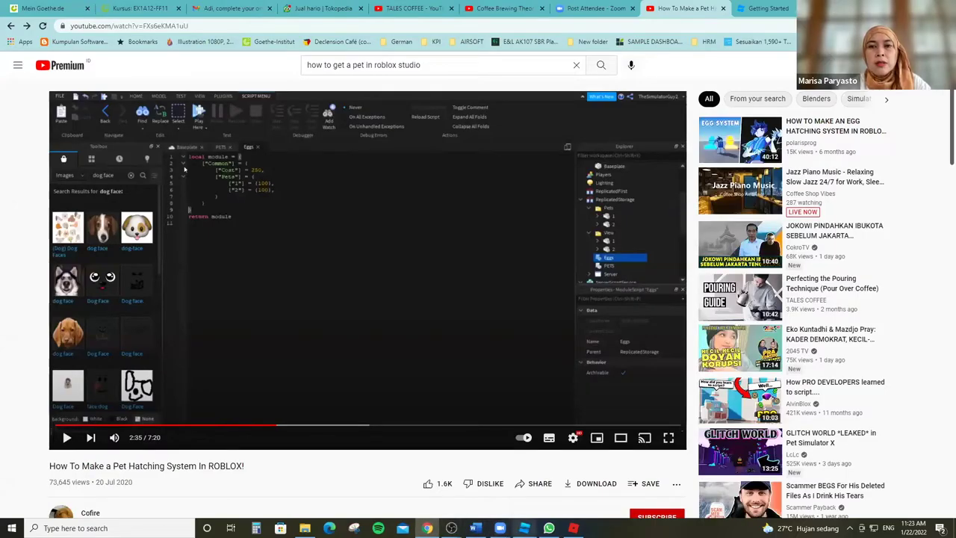
click(524, 528)
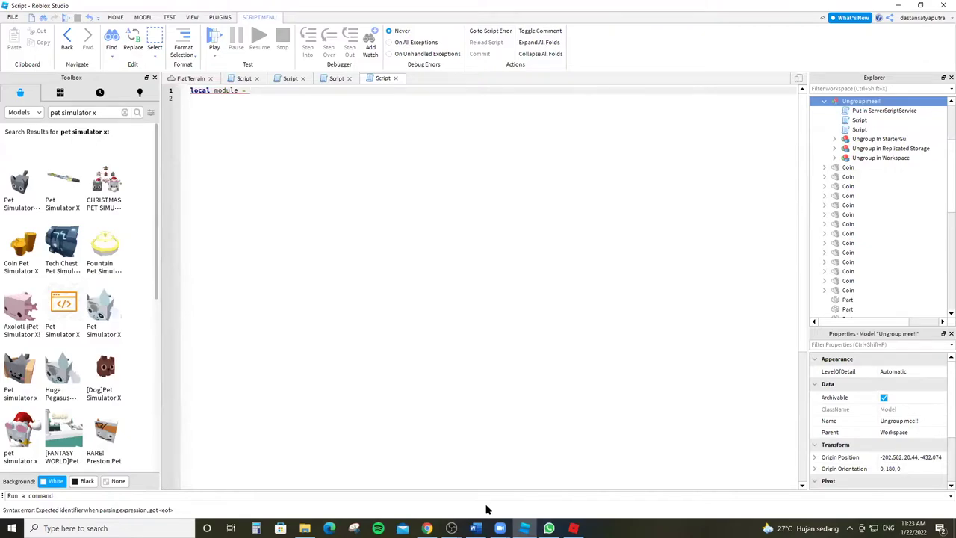
text({)
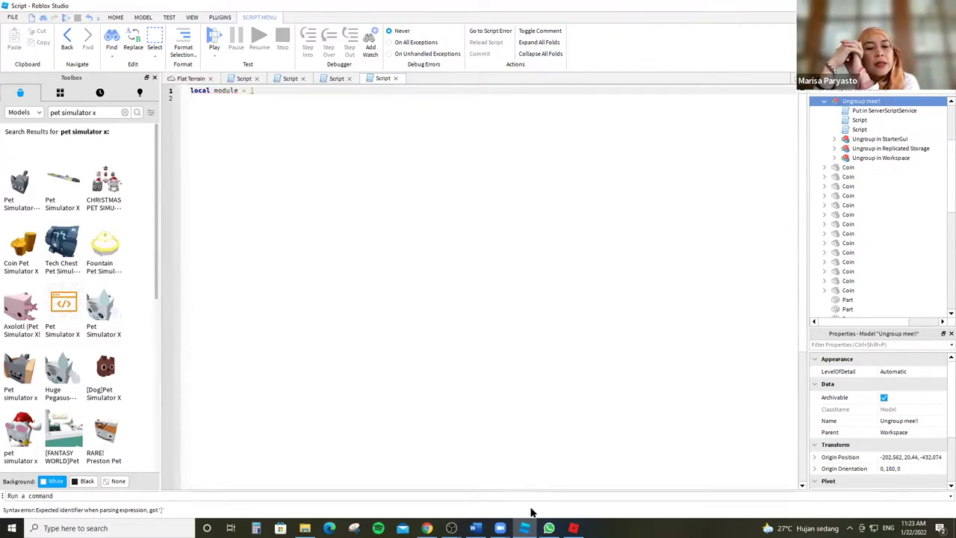
key(BackSpace)
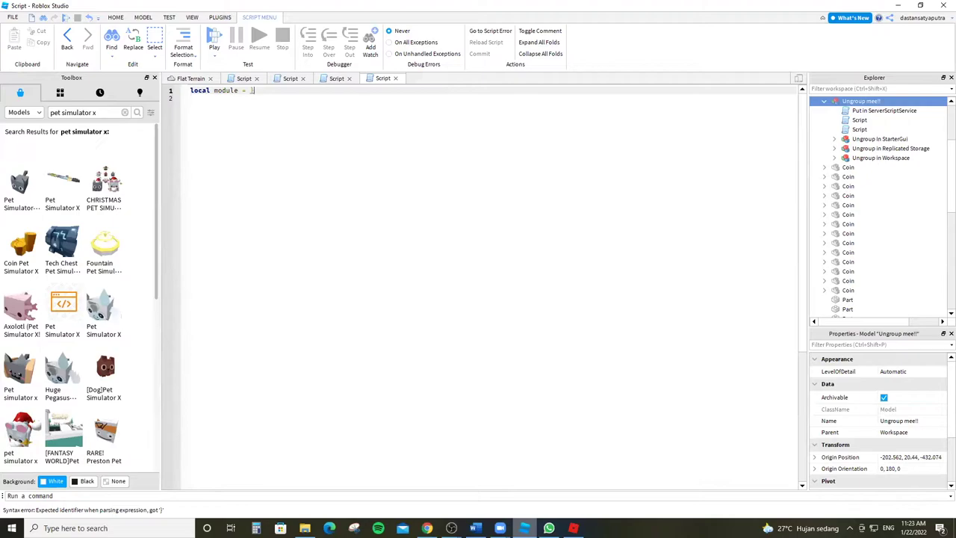
mouse_move(525, 528)
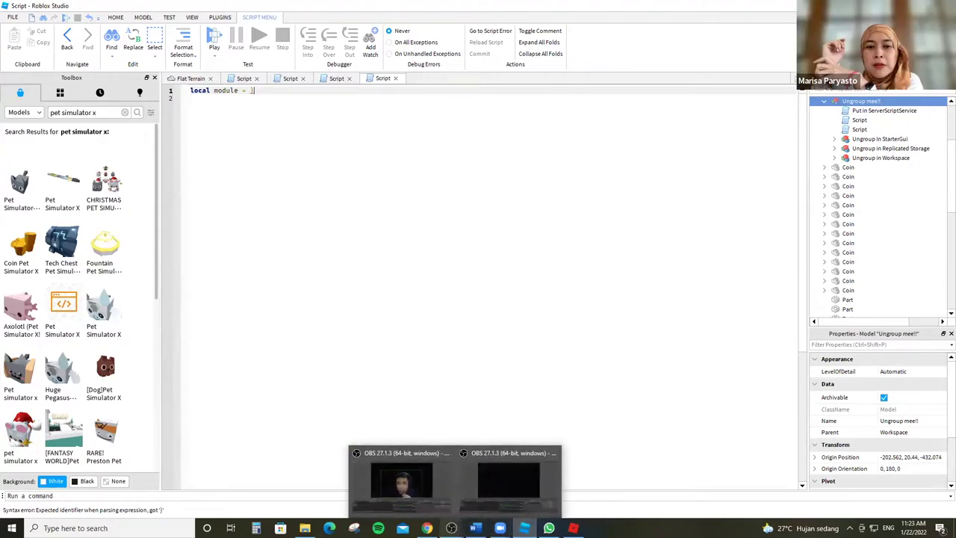
click(378, 509)
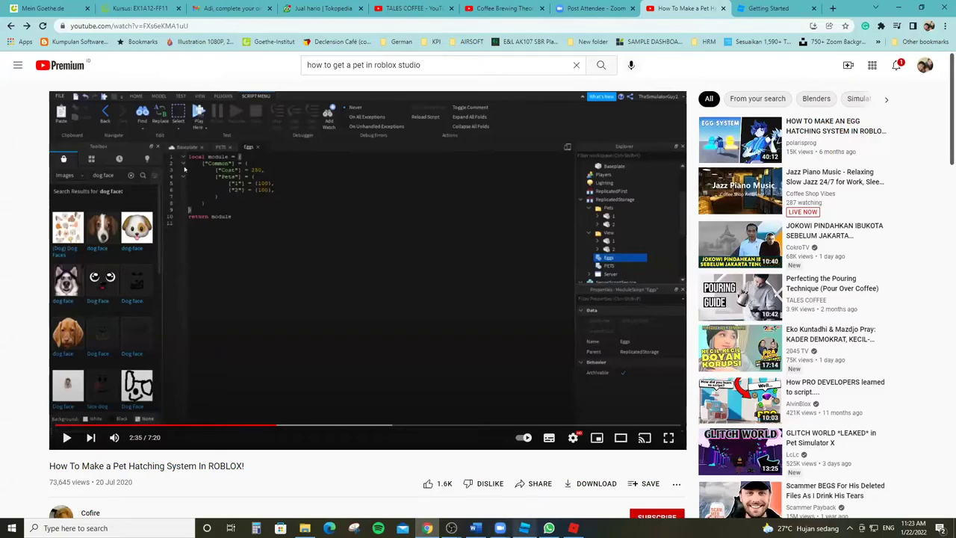
key(alt+Tab)
key(BackSpace)
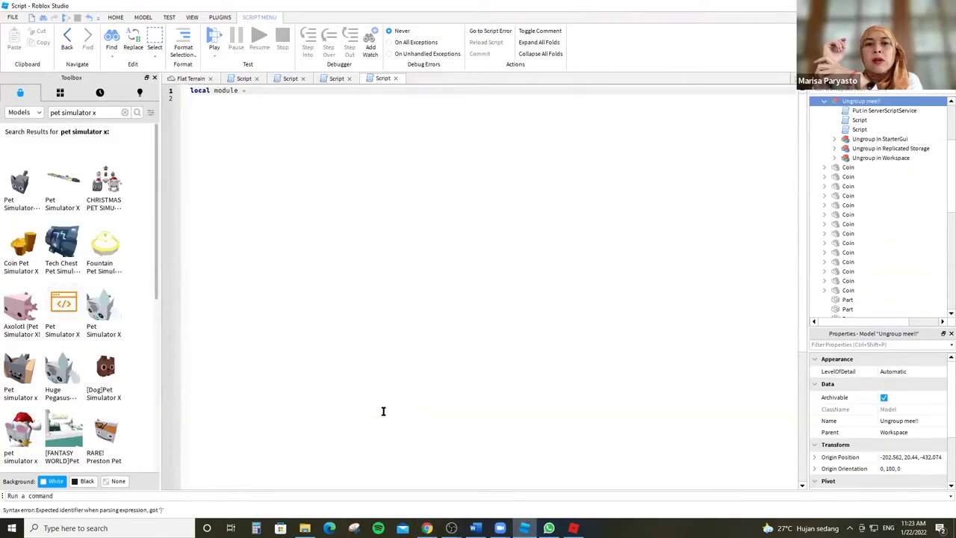
text({)
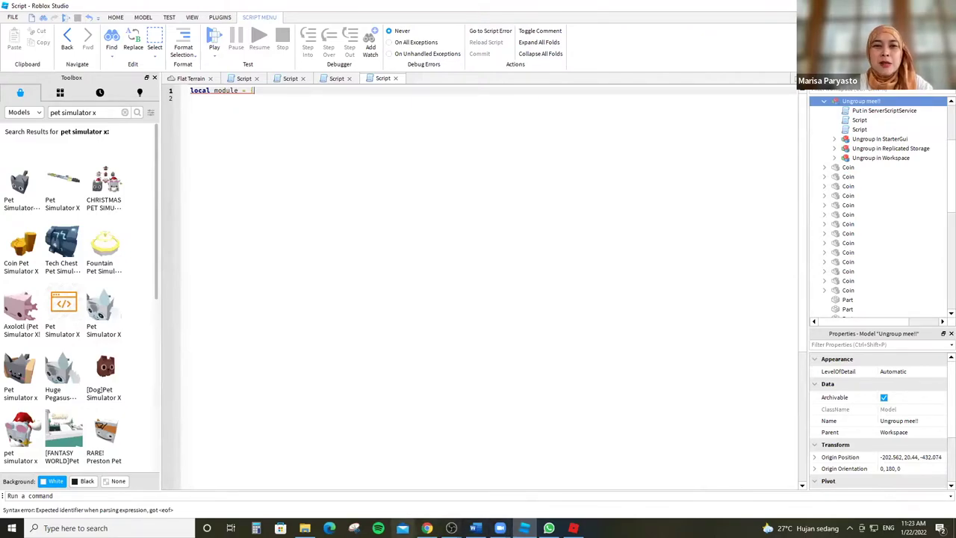
Check the tutorial's second code line, then start line 2 of the script with the bracketed key "[ultra]".
click(426, 528)
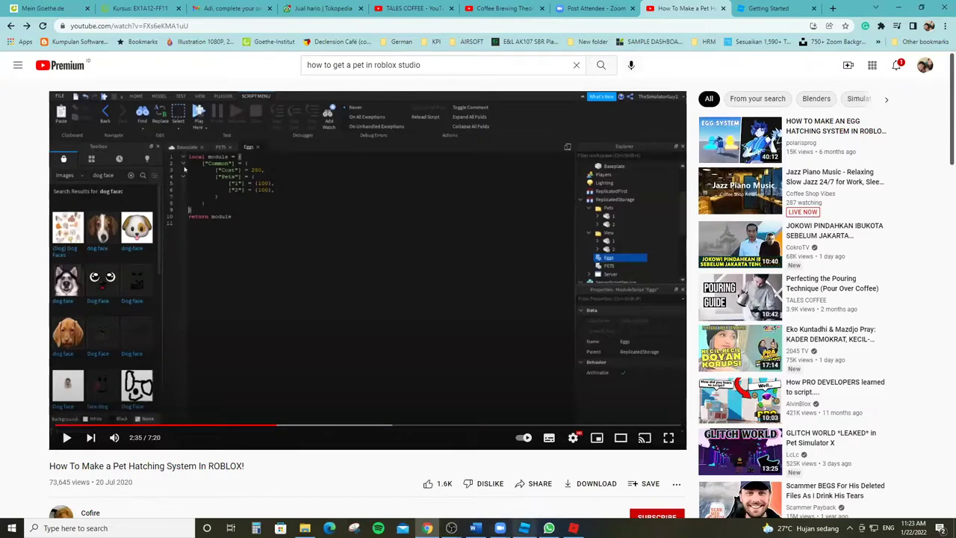
mouse_move(525, 527)
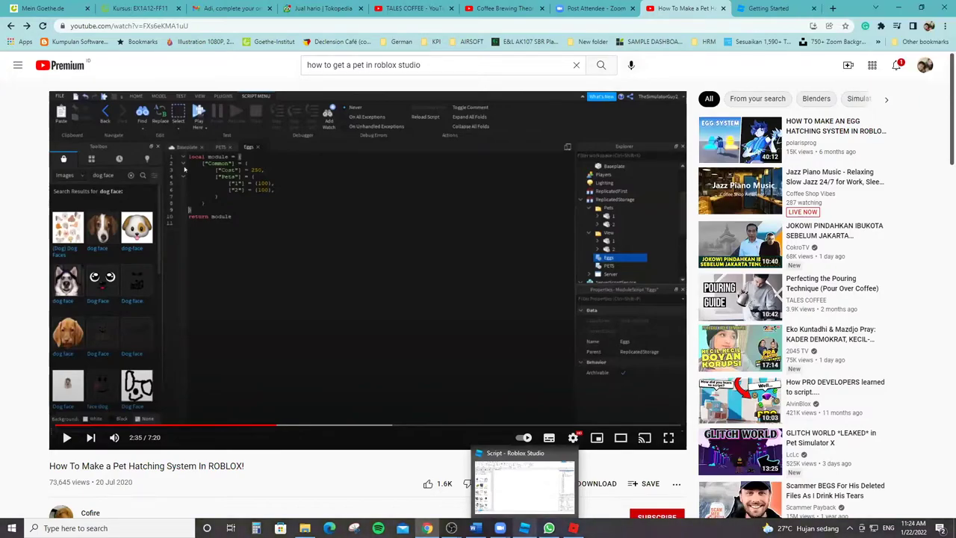
click(525, 528)
click(193, 100)
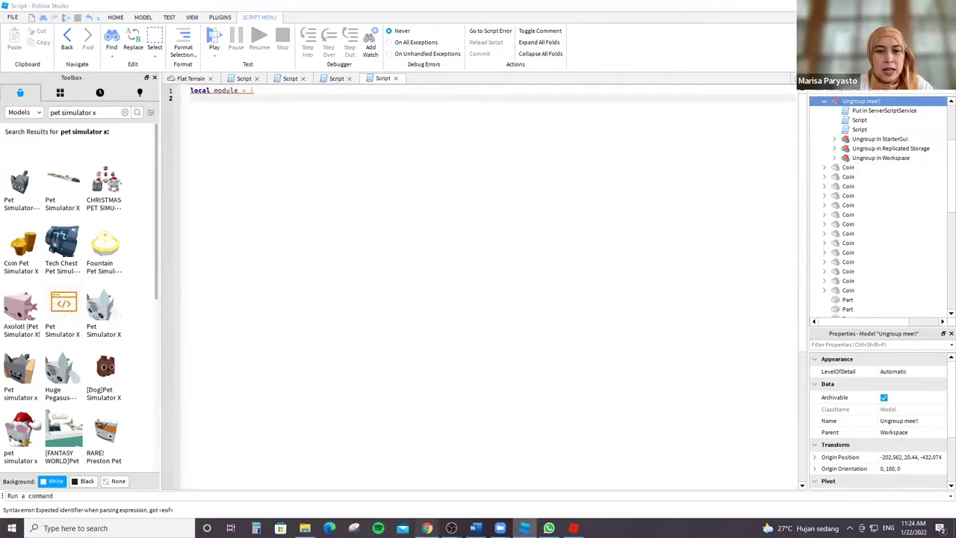
click(426, 528)
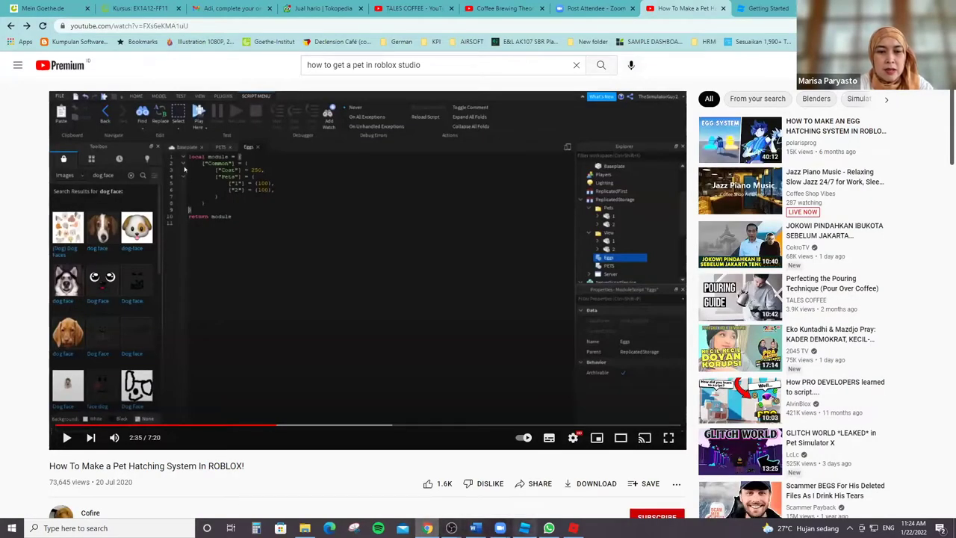
mouse_move(524, 528)
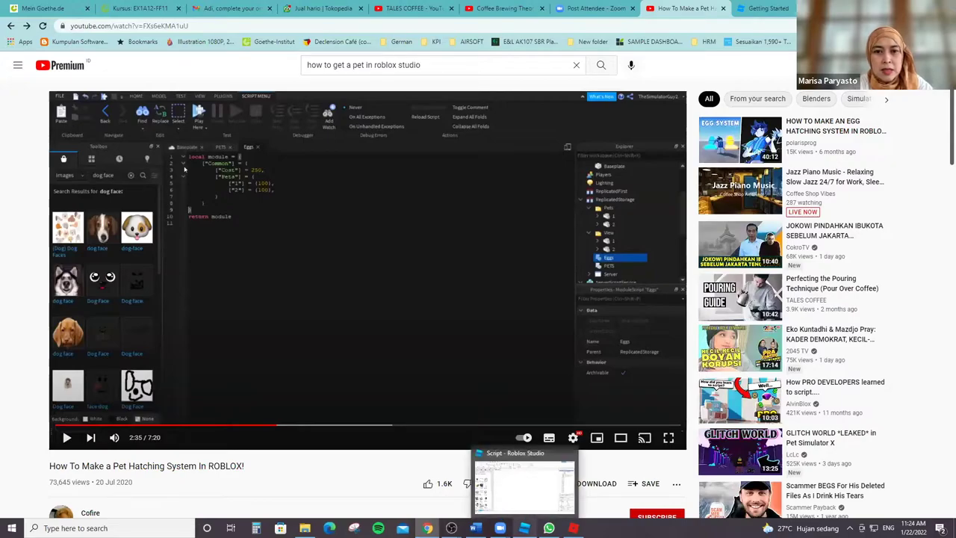
click(524, 528)
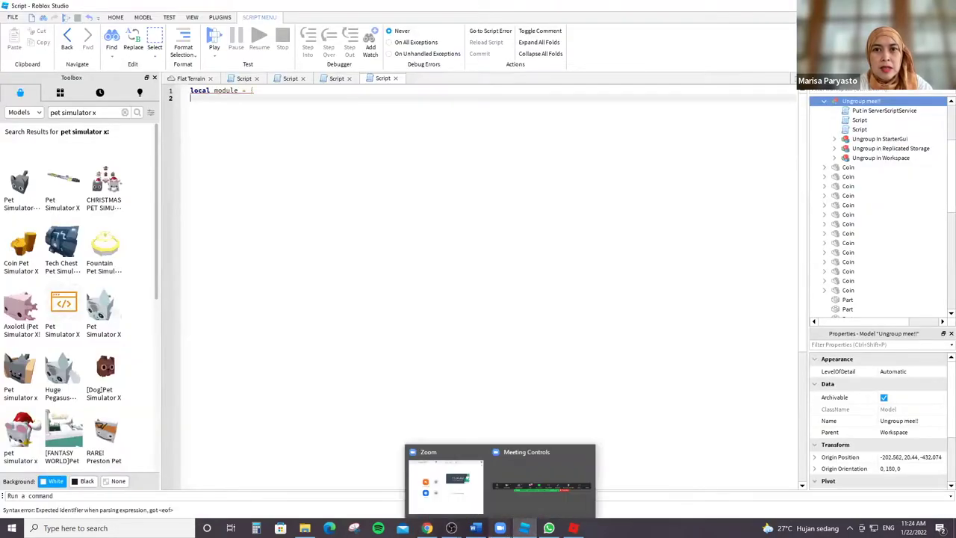
key(BackSpace)
key(BackSpace)
text({)
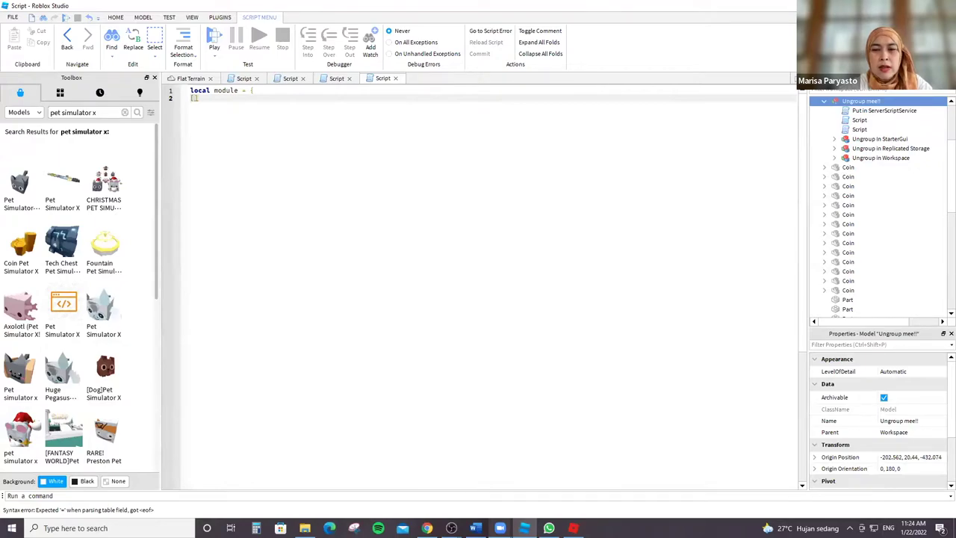
text(ultr)
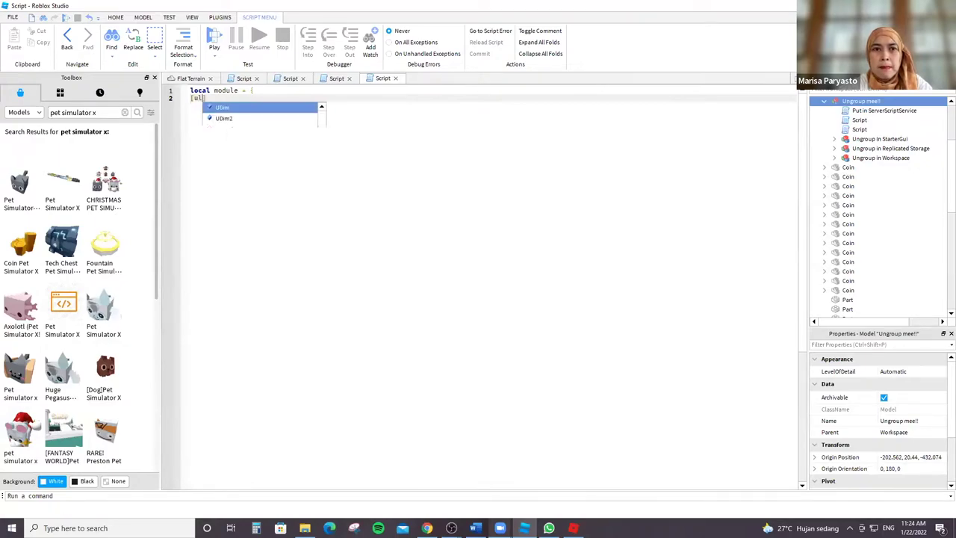
text(a )
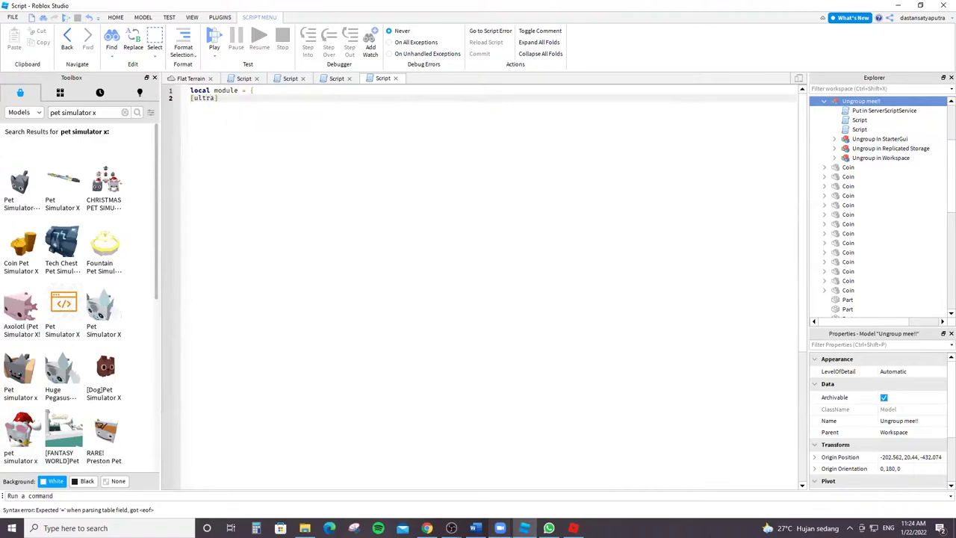
text(exu)
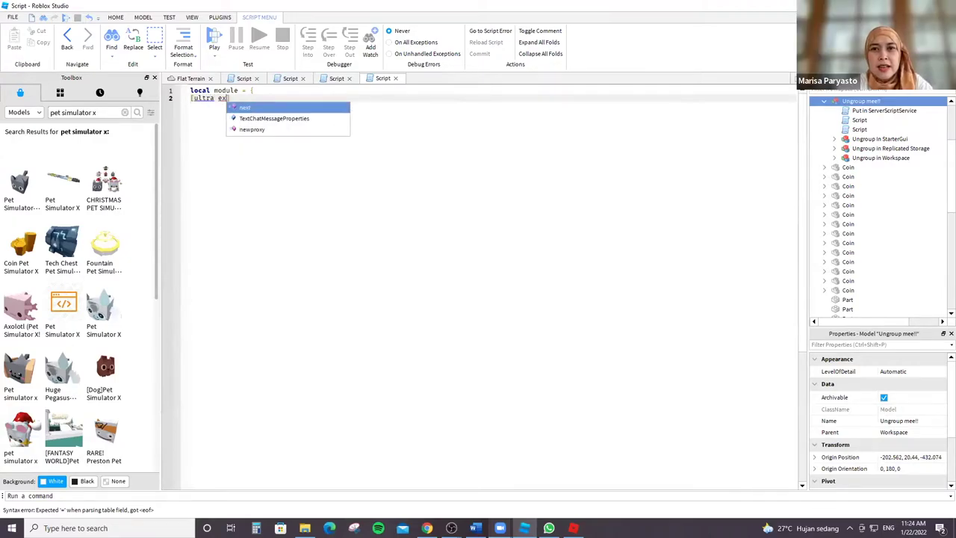
text(l)
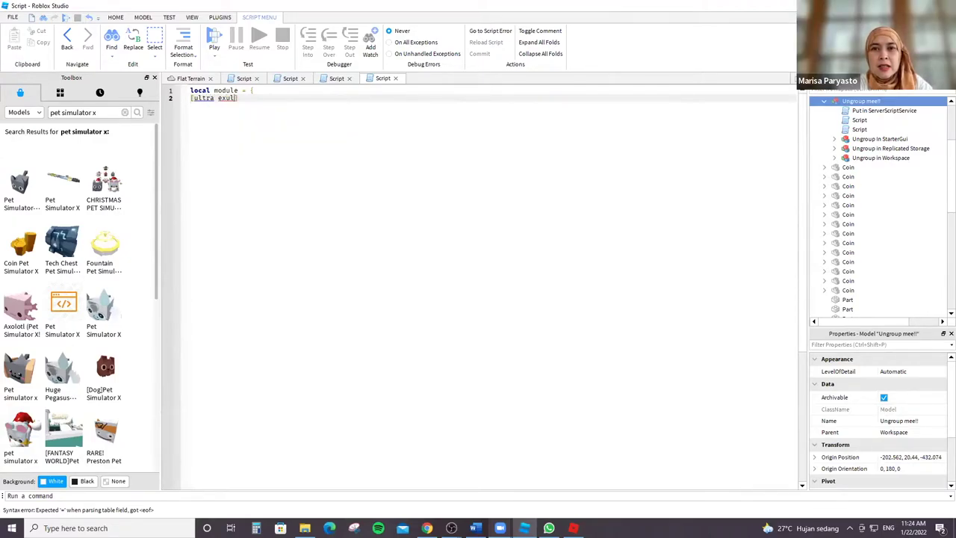
key(BackSpace)
key(BackSpace)
text(e)
text(l)
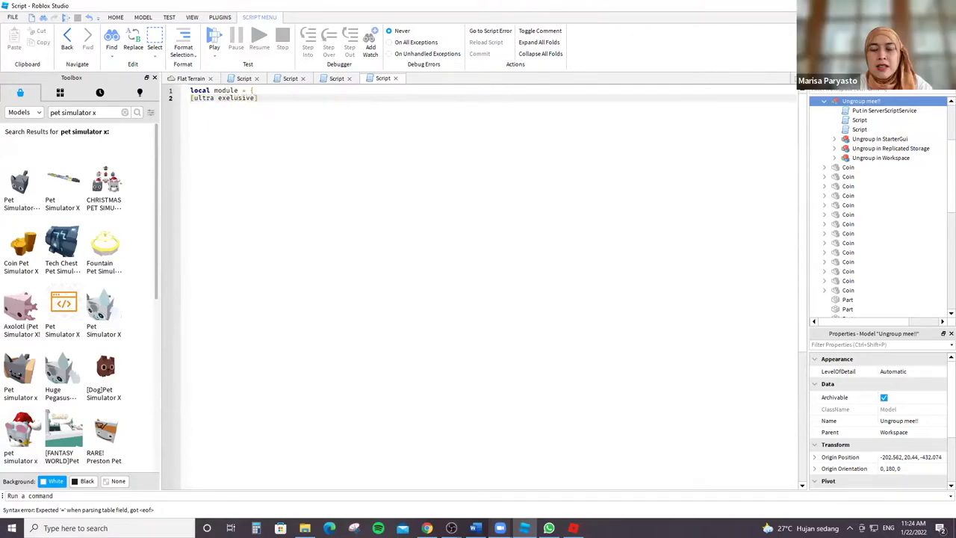
key(BackSpace)
key(BackSpace)
key(BackSpace)
key(BackSpace)
key(BackSpace)
key(BackSpace)
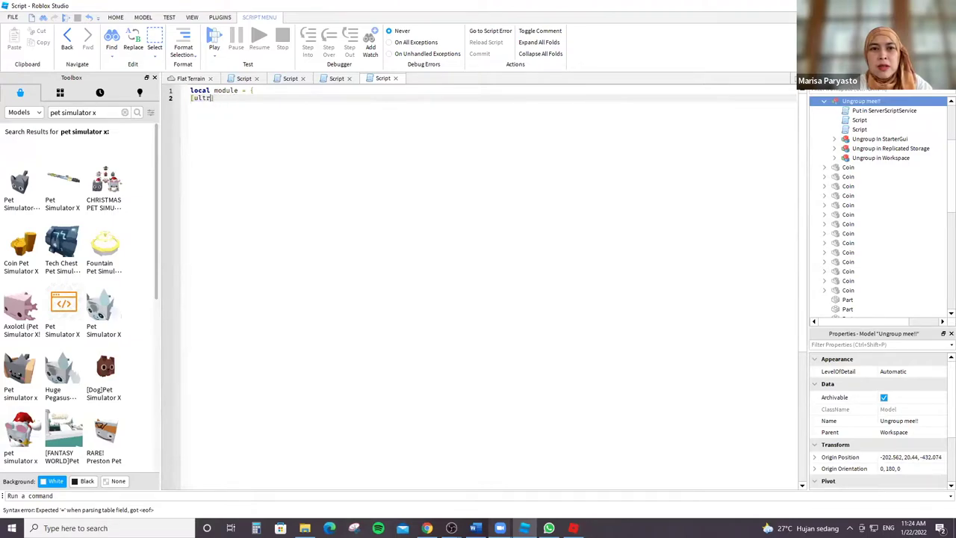
Complete the key on line 2 as "[ultra mega mythical]" and compare it with the tutorial's "Common" line.
text(mega m)
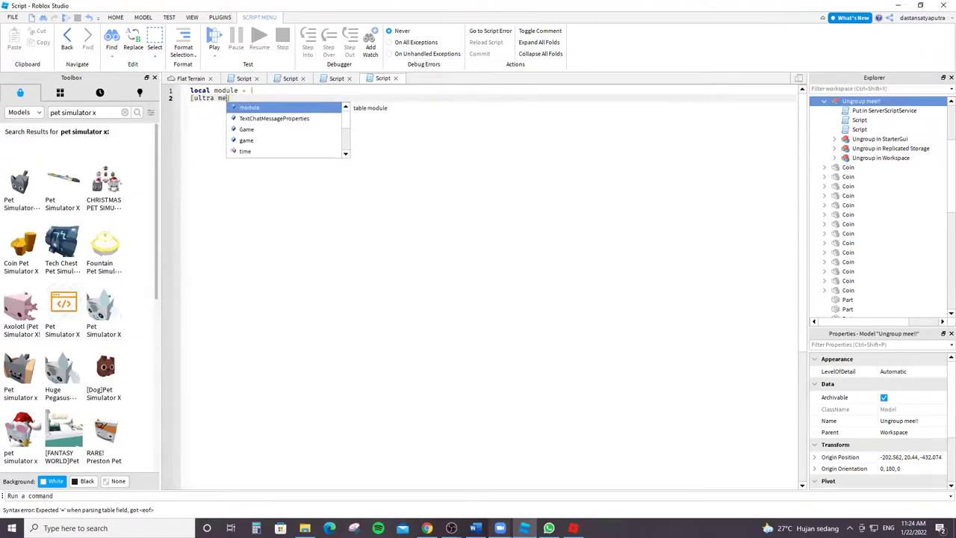
text(ythical])
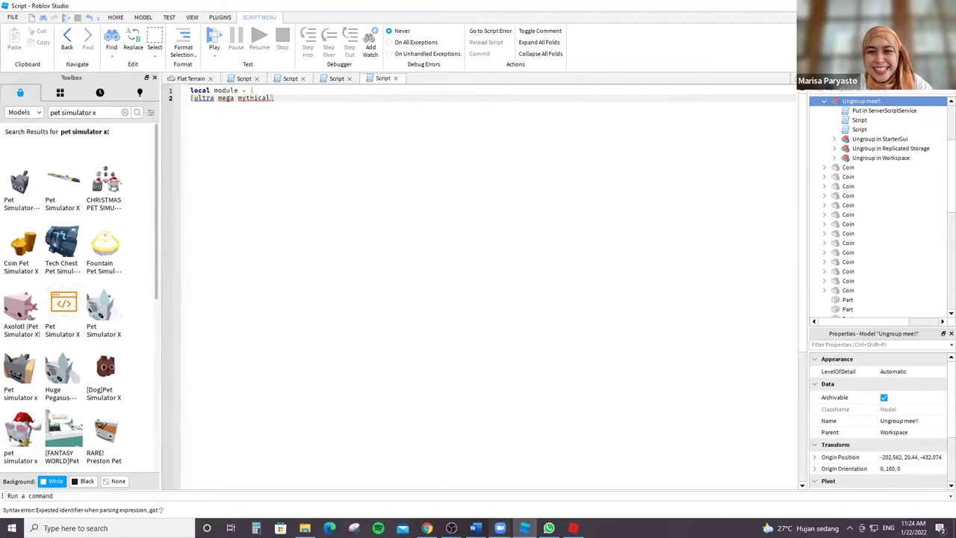
click(425, 527)
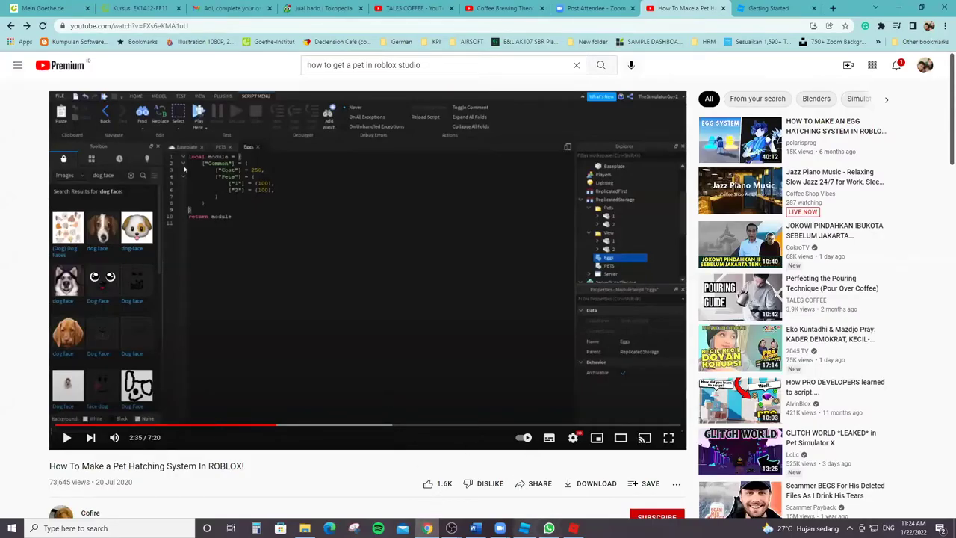
click(525, 526)
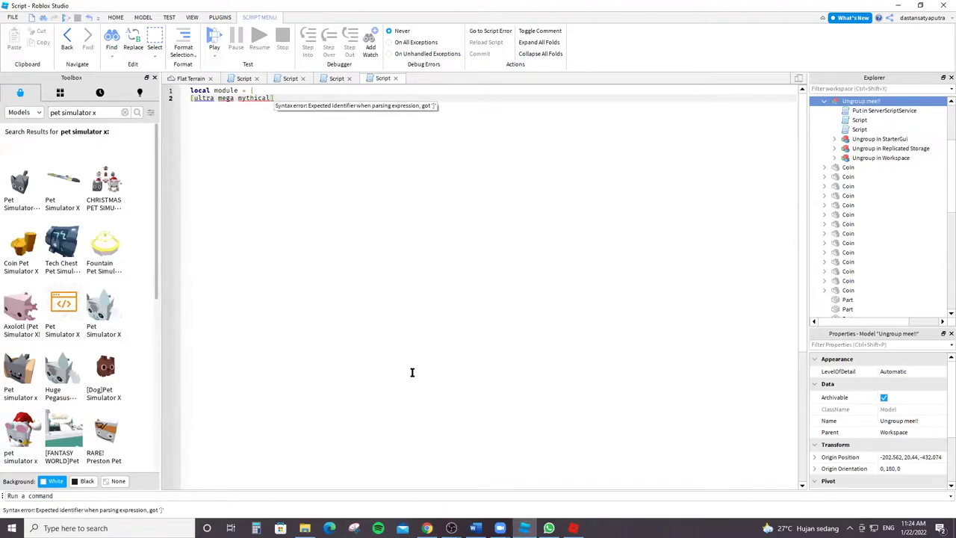
Delete the bracketed key on line 2 and the opening brace on line 1, back to "local module =".
text(")
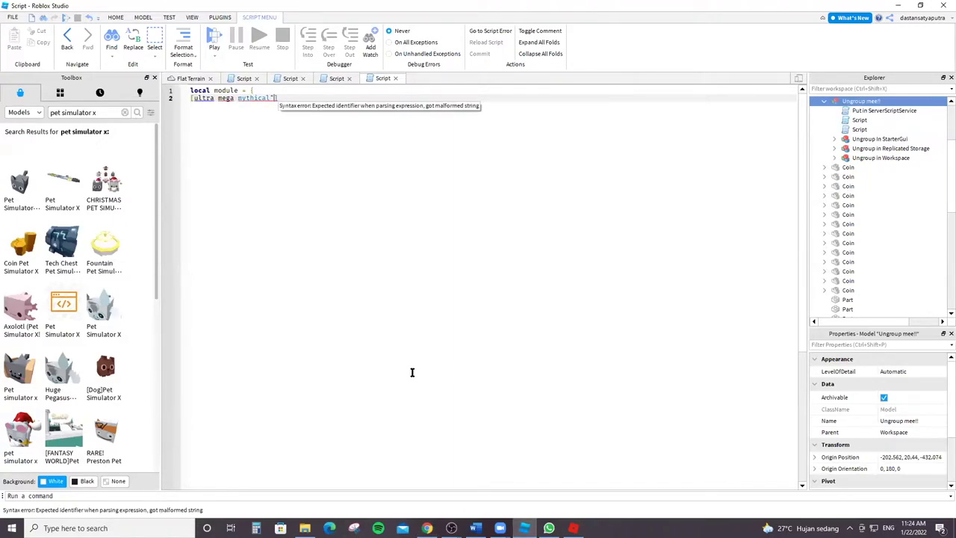
key(BackSpace)
key(BackSpace)
key(BackSpace)
key(BackSpace)
key(BackSpace)
key(BackSpace)
key(BackSpace)
key(BackSpace)
key(BackSpace)
key(BackSpace)
key(BackSpace)
key(BackSpace)
key(BackSpace)
key(BackSpace)
key(BackSpace)
key(BackSpace)
key(BackSpace)
key(BackSpace)
key(BackSpace)
key(BackSpace)
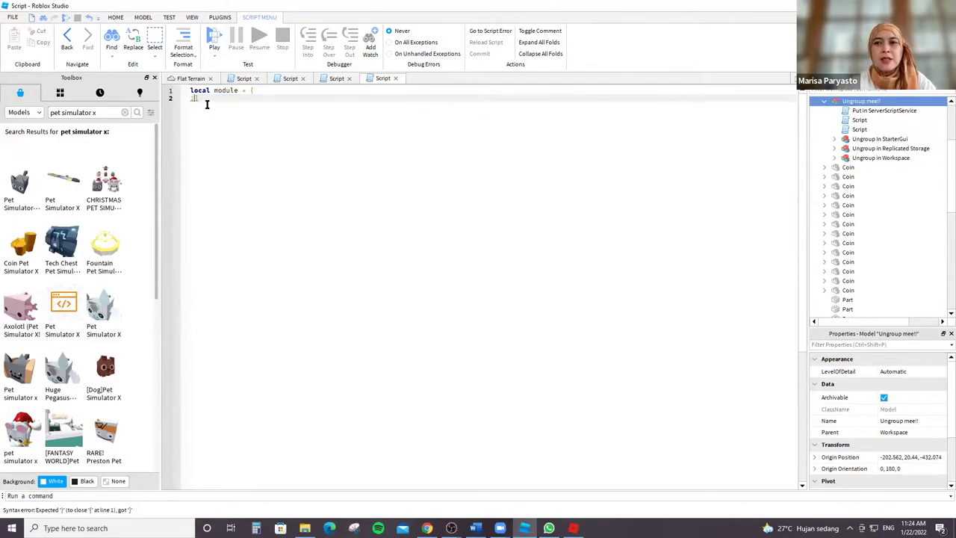
key(BackSpace)
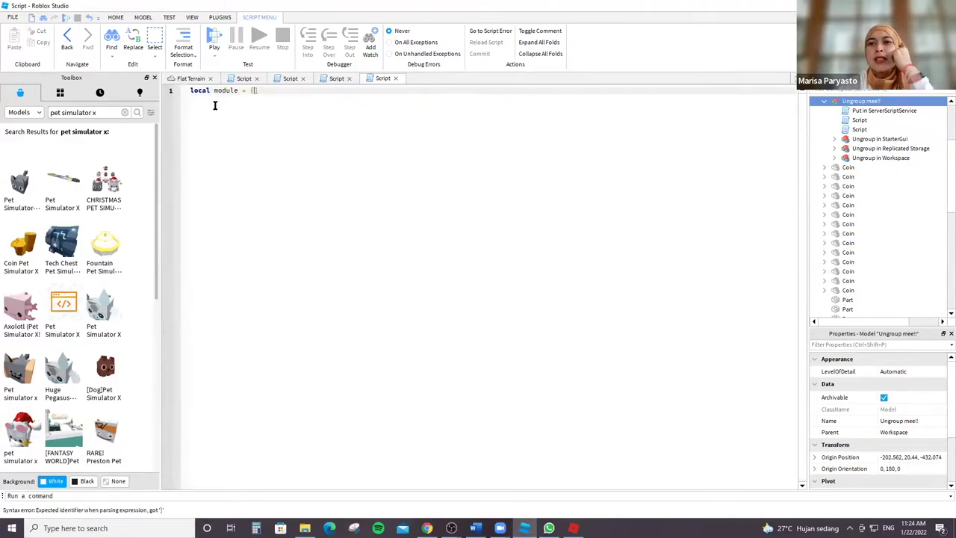
key(BackSpace)
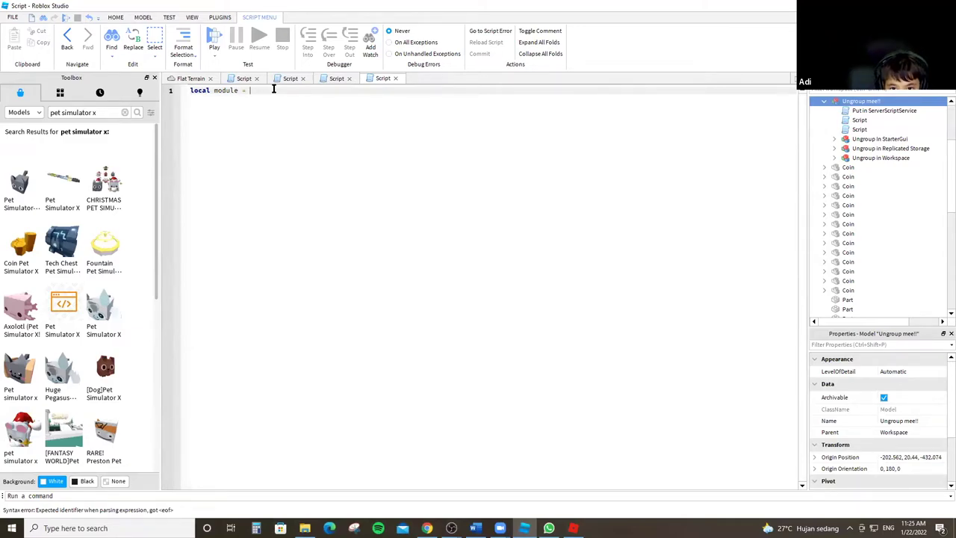
Check the brace direction in the YouTube tutorial, end line 1 with "{" and start a new line in the script.
text(})
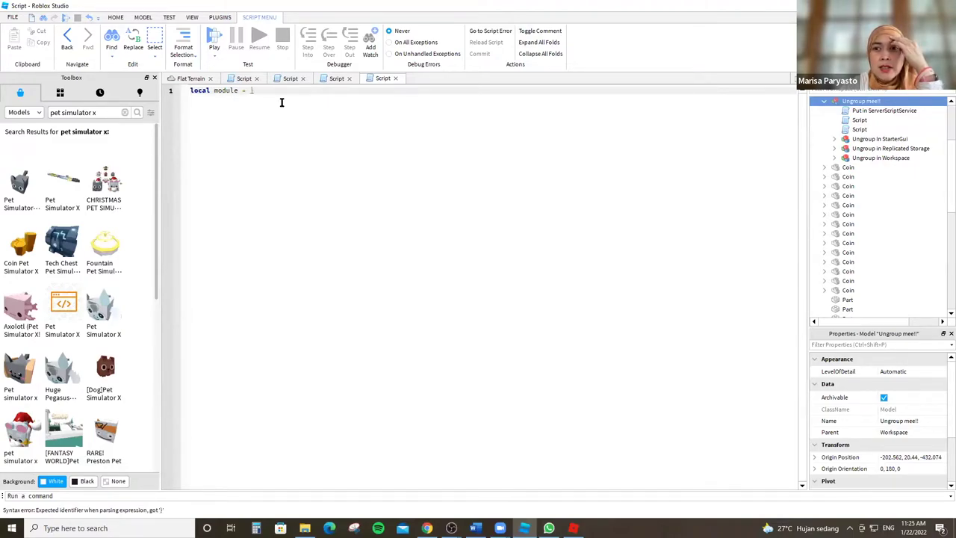
click(426, 528)
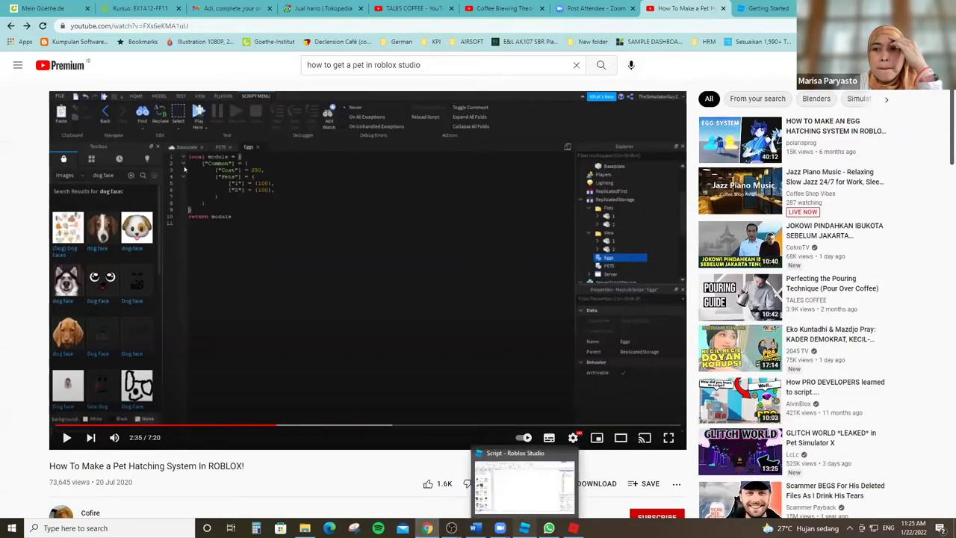
click(525, 528)
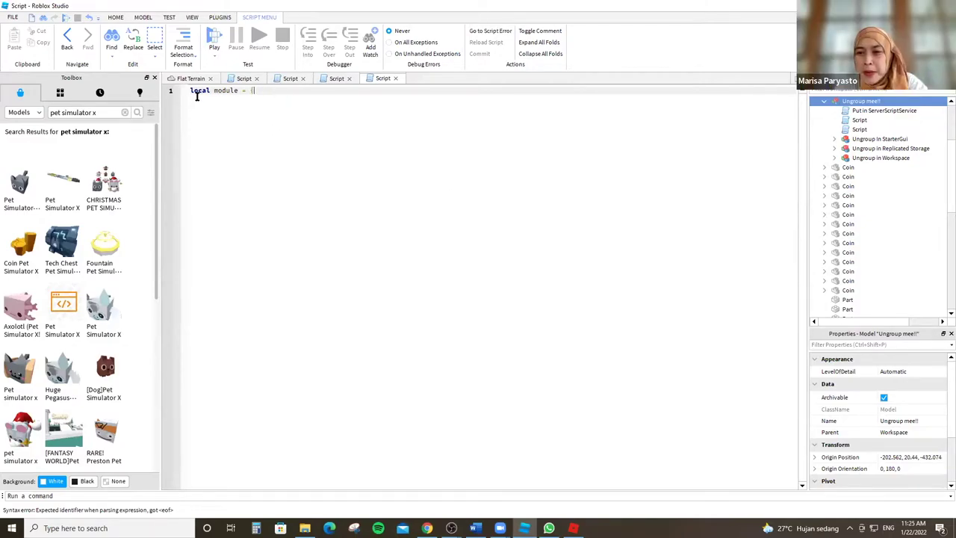
key(Return)
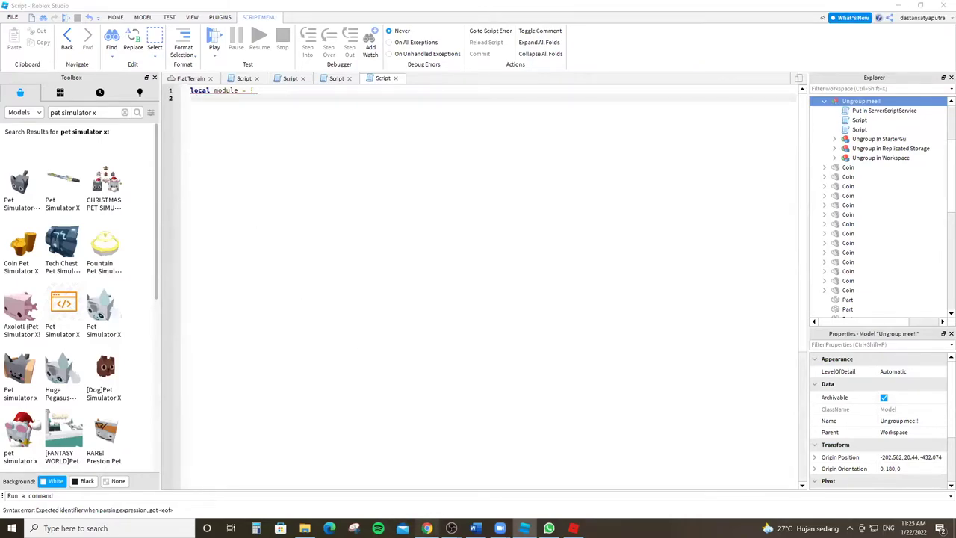
Check the tutorial's quoted "Common" key, then write ["mega ultra mythical"] on line 2 of the script.
click(426, 528)
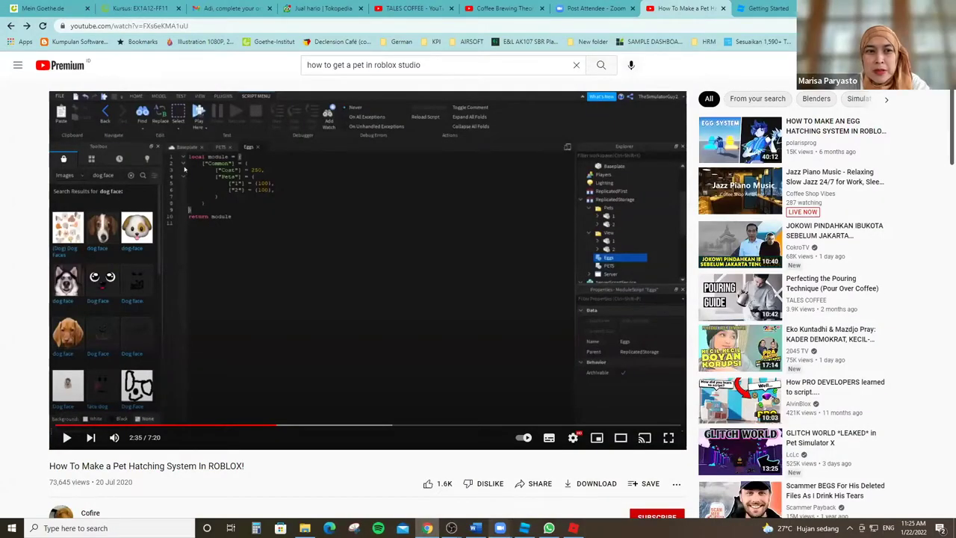
mouse_move(499, 528)
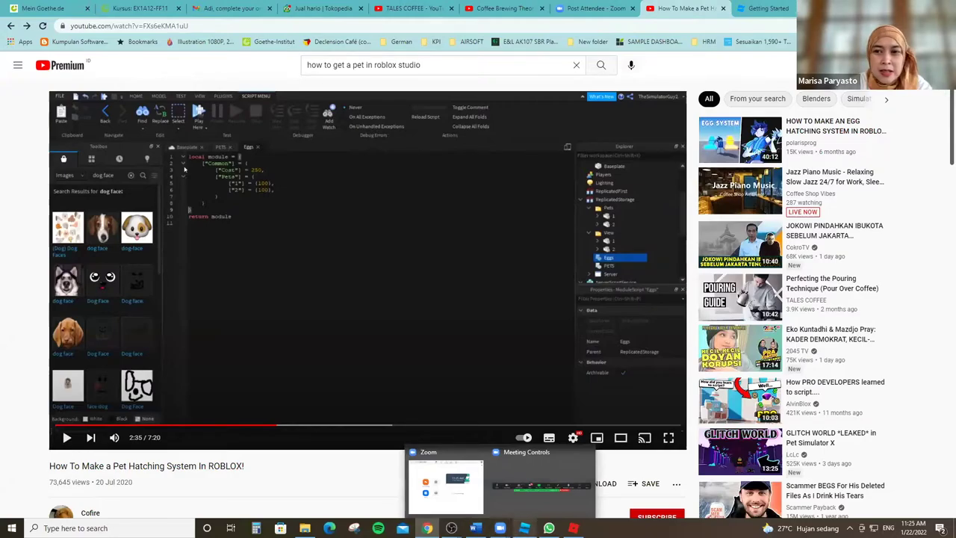
click(524, 528)
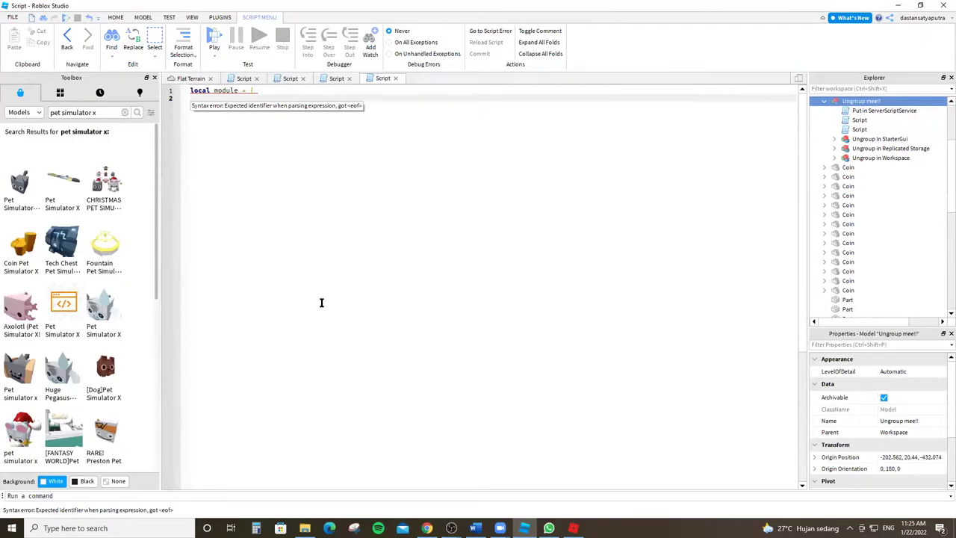
text([)
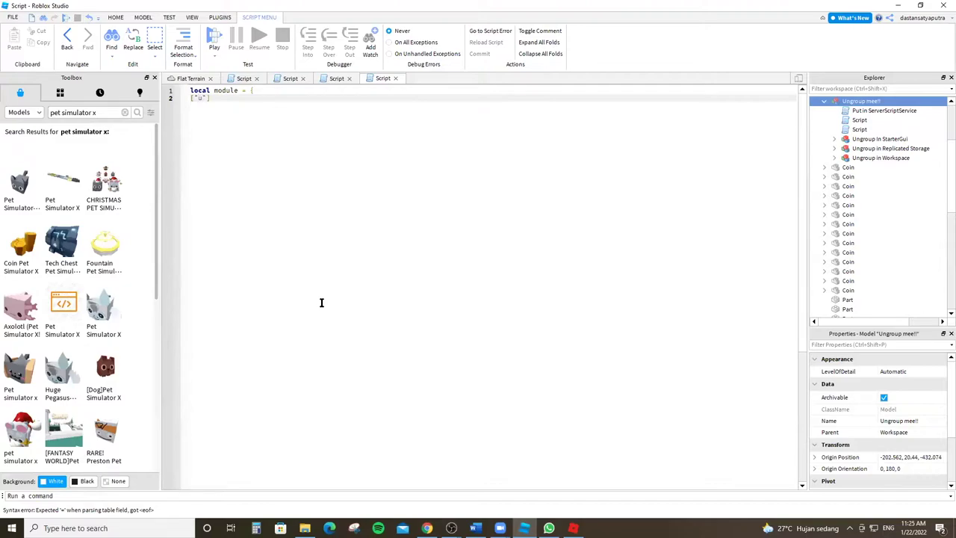
text("mega ultra n)
key(BackSpace)
text(mythical)
Consult the tutorial's code at 2:35 and complete line 2 of the script as ["mega ultra mythical"] = {.
mouse_move(427, 528)
click(414, 486)
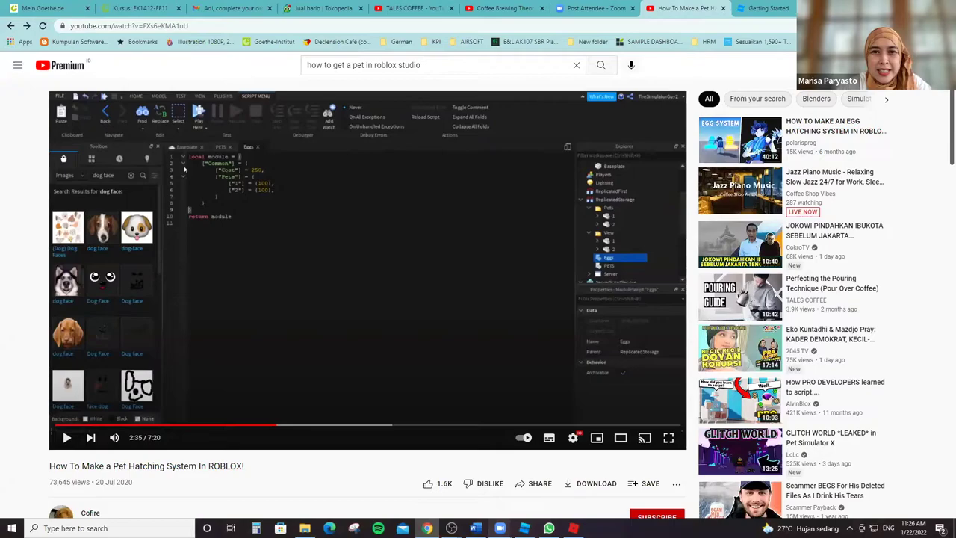
click(374, 334)
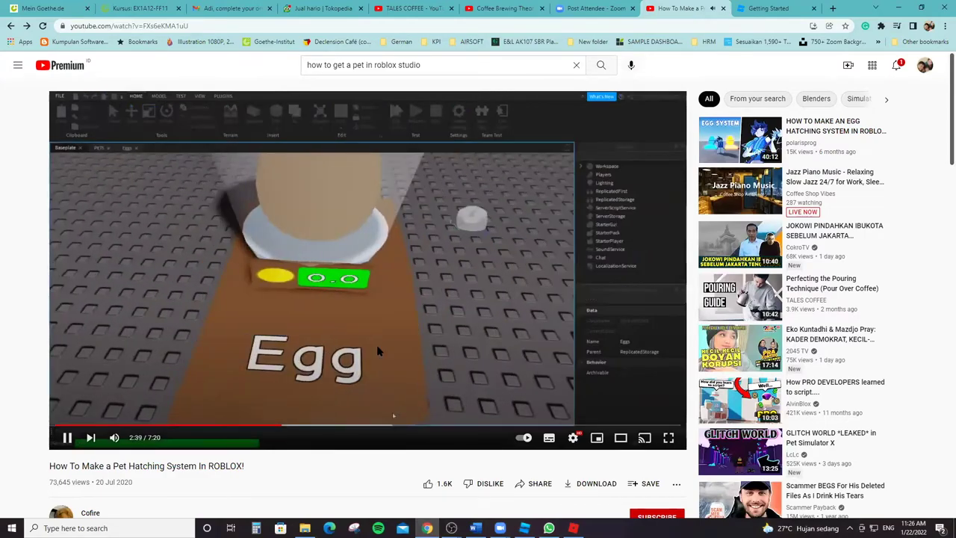
key(Left)
key(space)
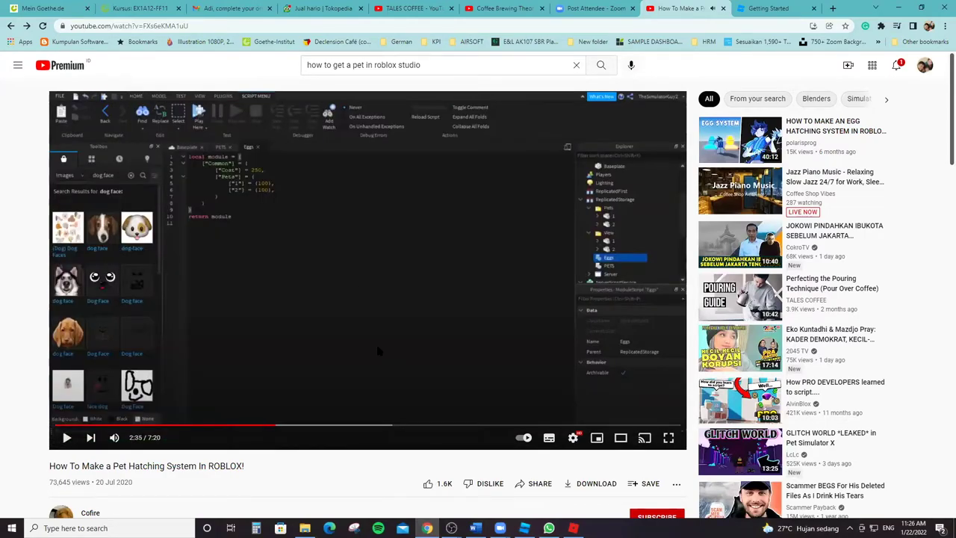
mouse_move(524, 528)
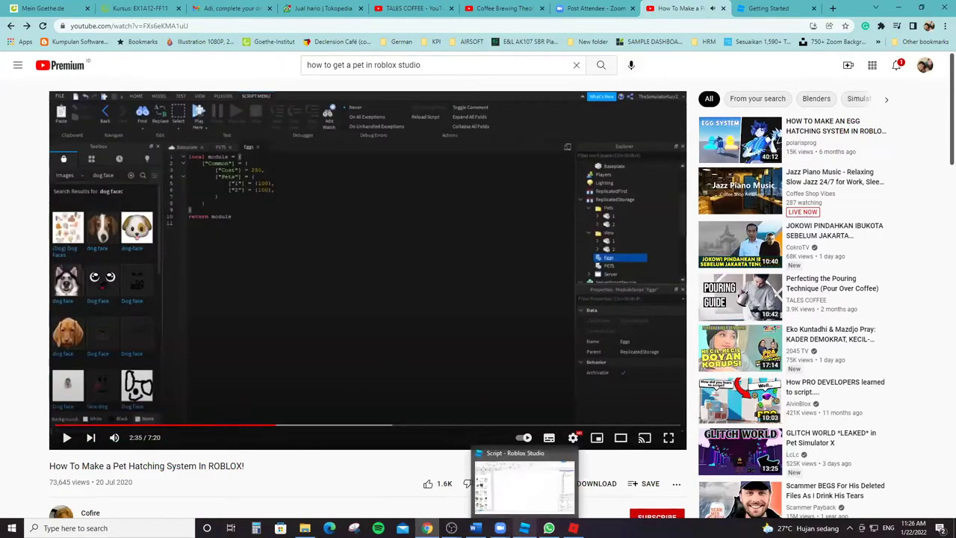
click(524, 528)
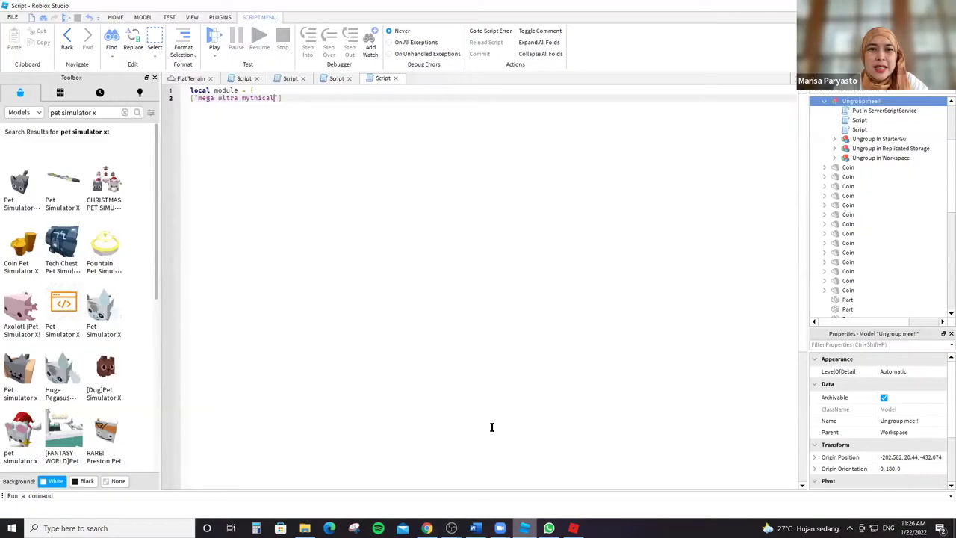
click(339, 103)
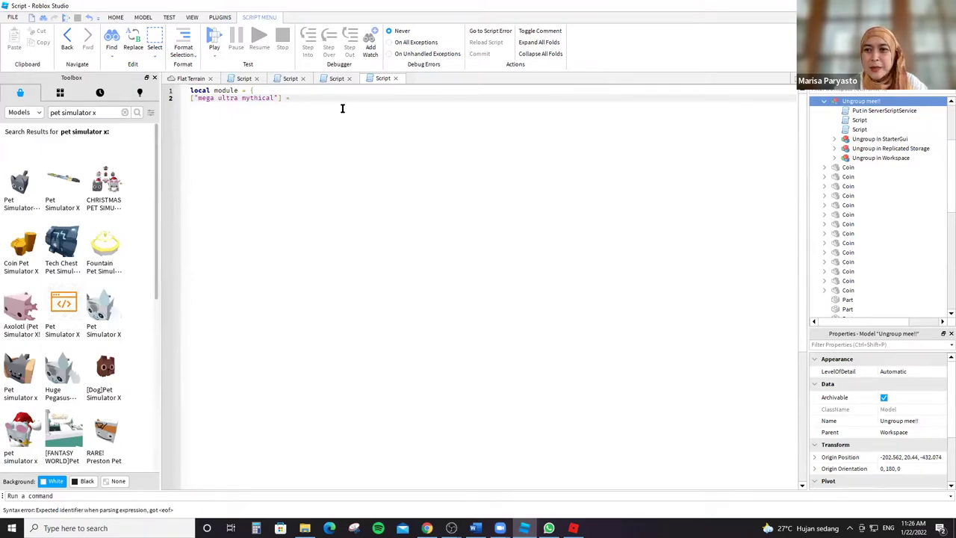
text(})
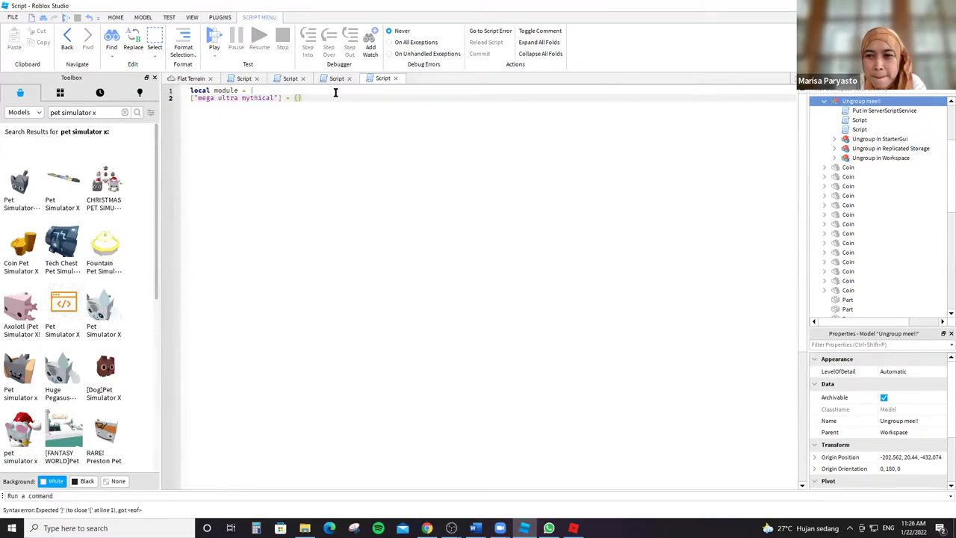
key(BackSpace)
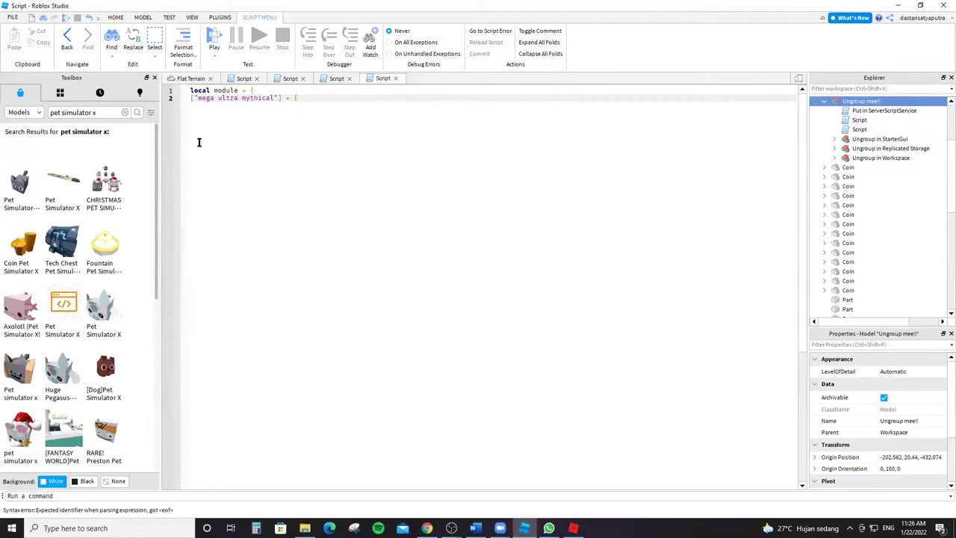
Check the tutorial's closing braces and add indented closing braces on lines 3 and 4 of the script.
key(Return)
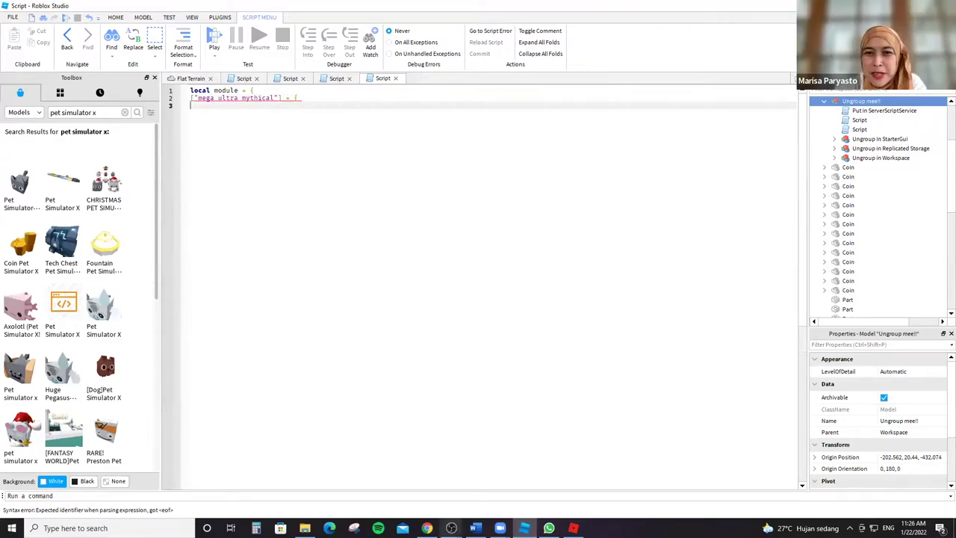
click(427, 528)
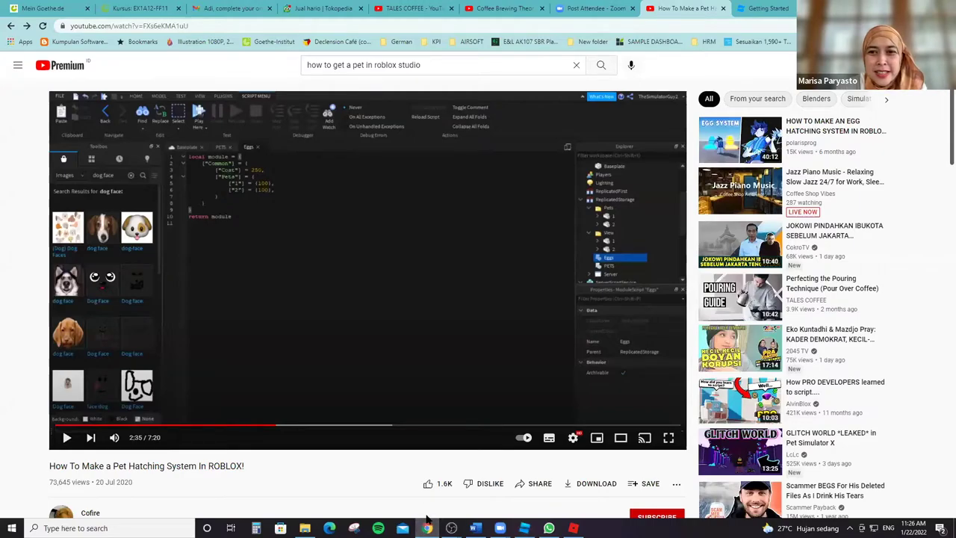
mouse_move(474, 528)
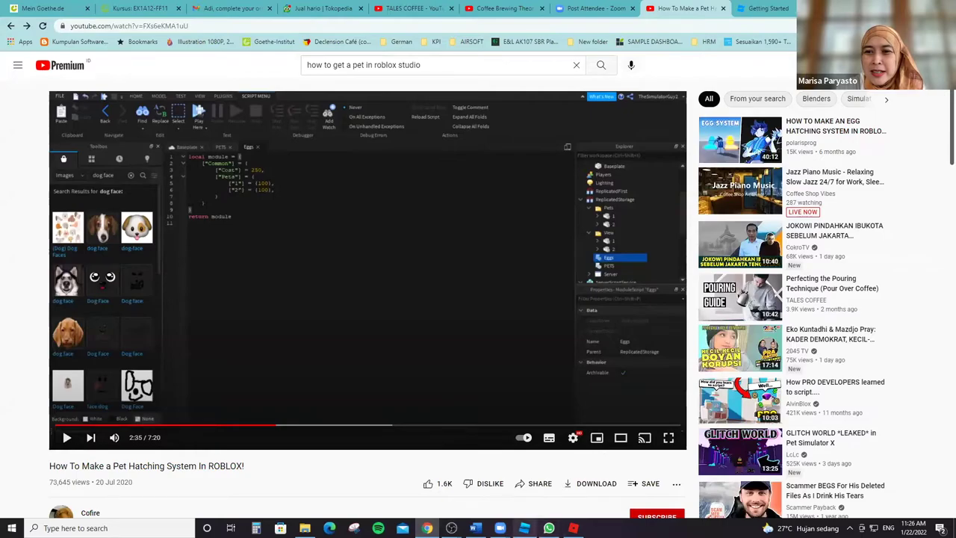
mouse_move(524, 528)
click(527, 481)
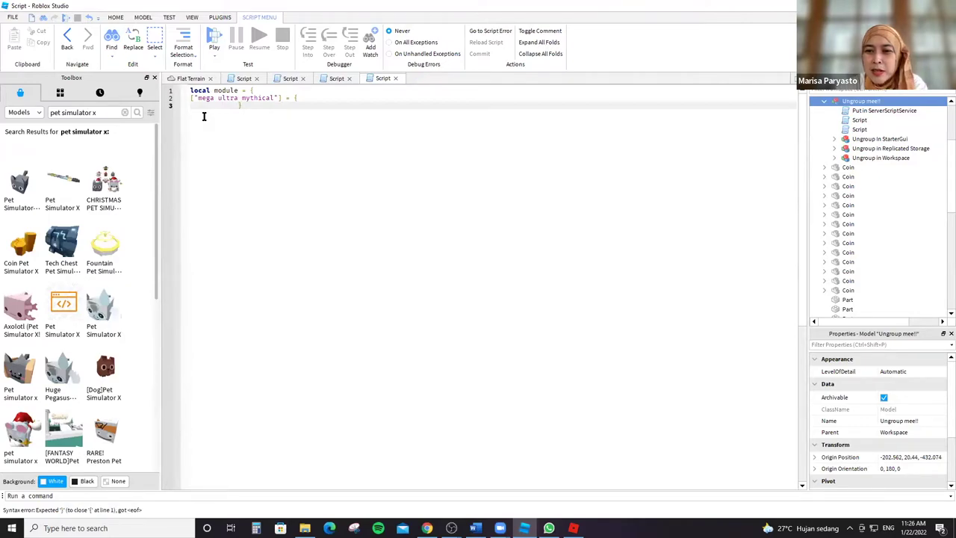
key(Return)
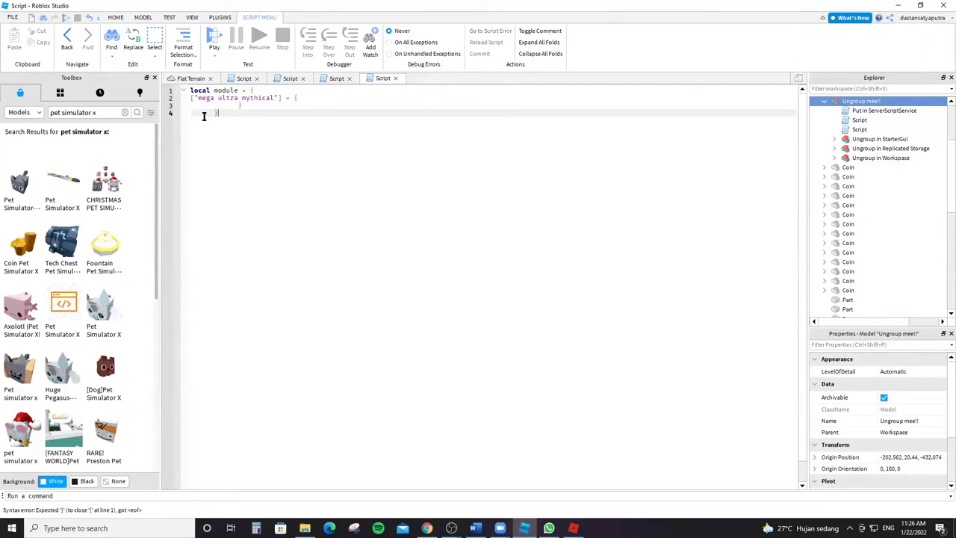
Compare the braces with the tutorial's code and add an unindented closing brace on line 5.
click(425, 525)
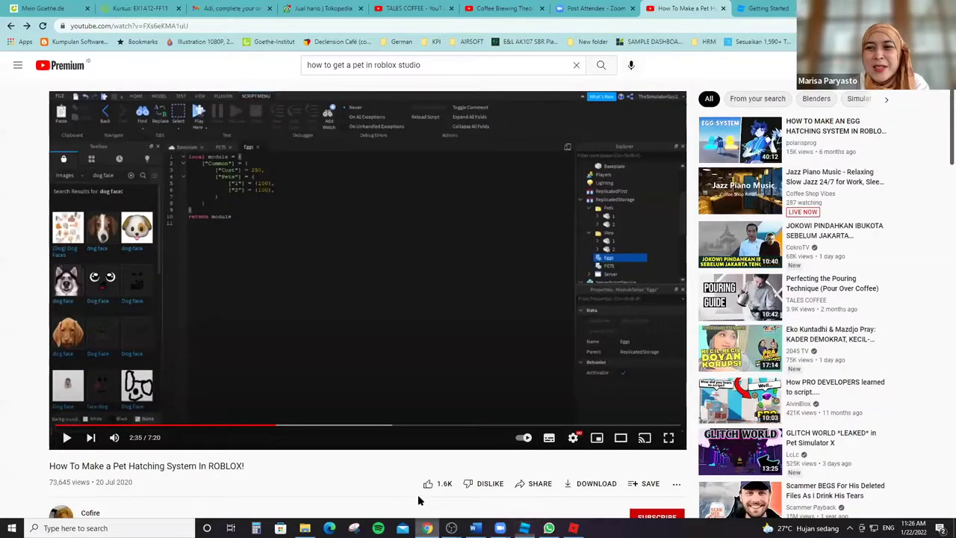
click(524, 528)
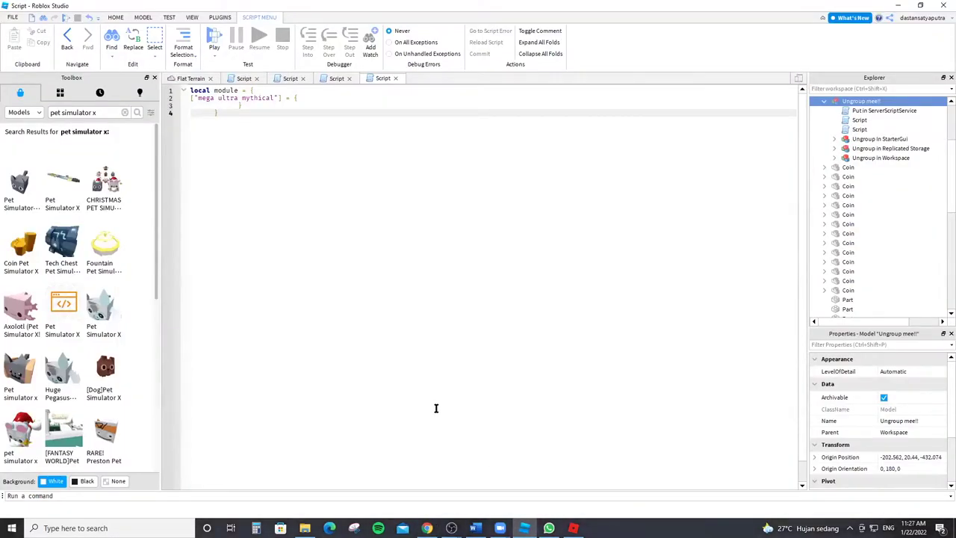
key(Return)
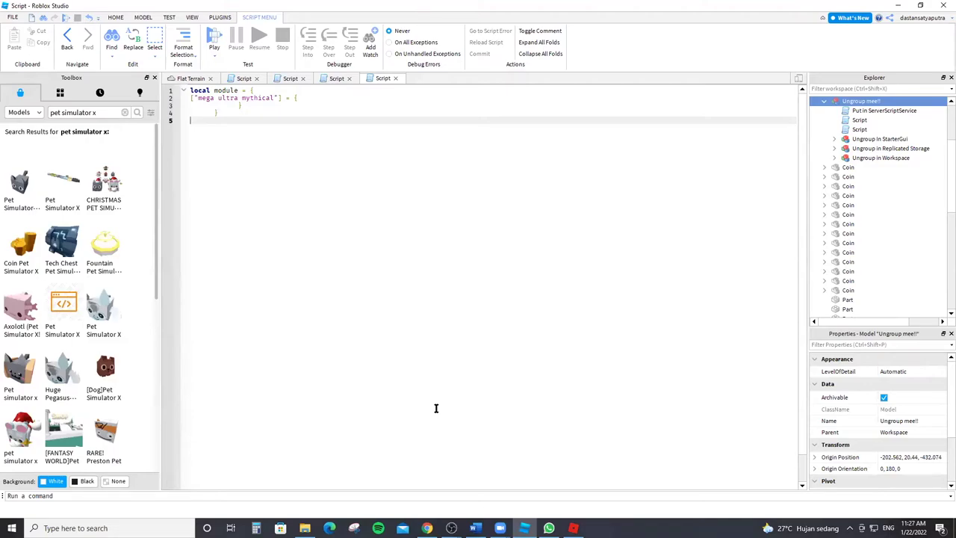
text(})
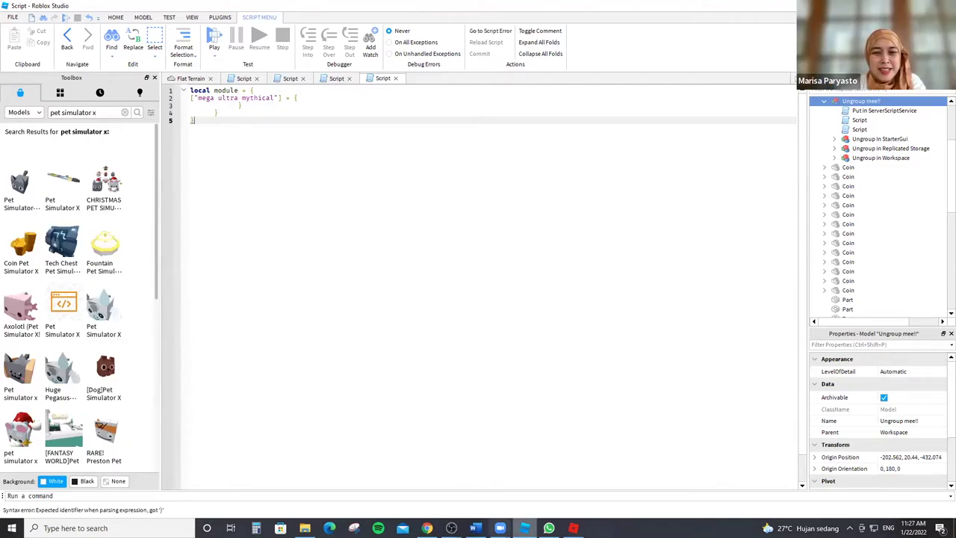
Consult the tutorial's code at 2:35 for its last line and write return module on line 6 of the script.
click(427, 528)
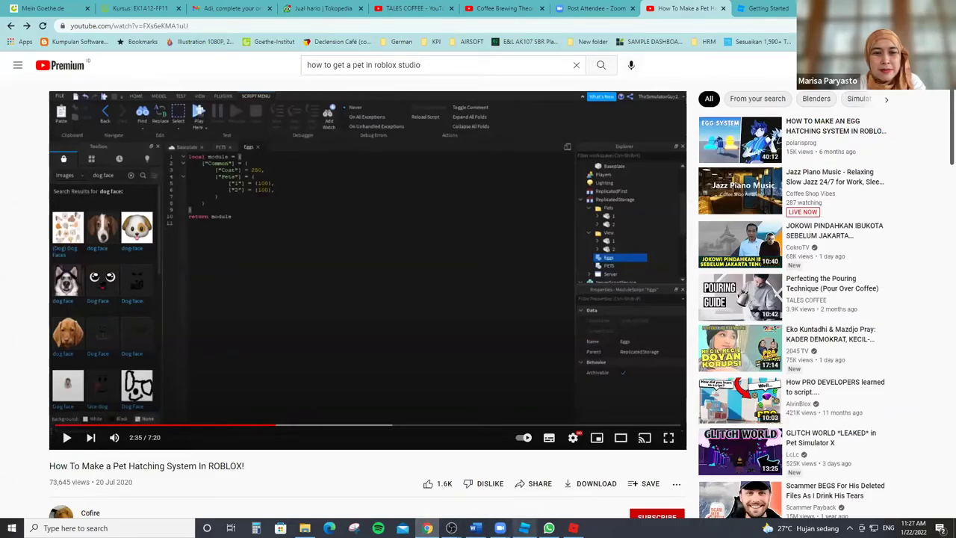
mouse_move(524, 528)
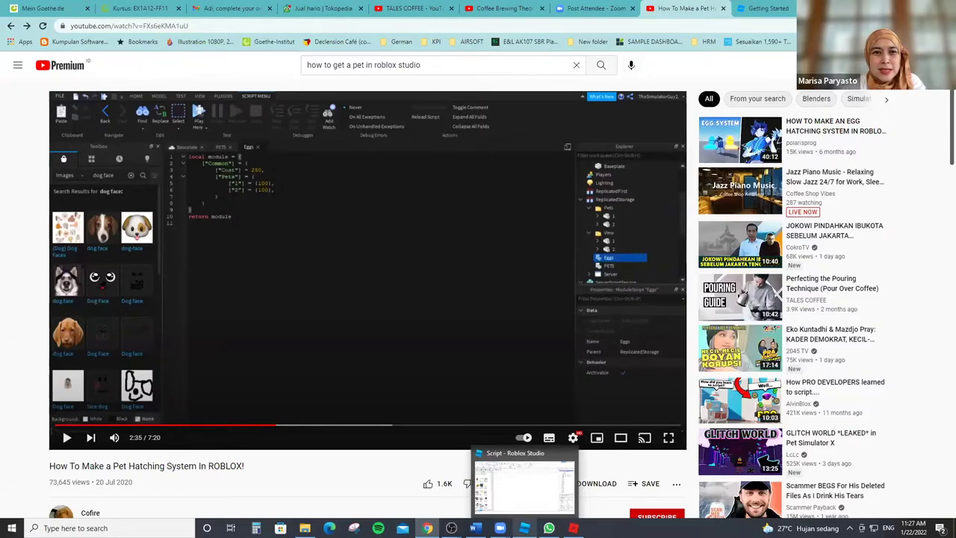
click(524, 528)
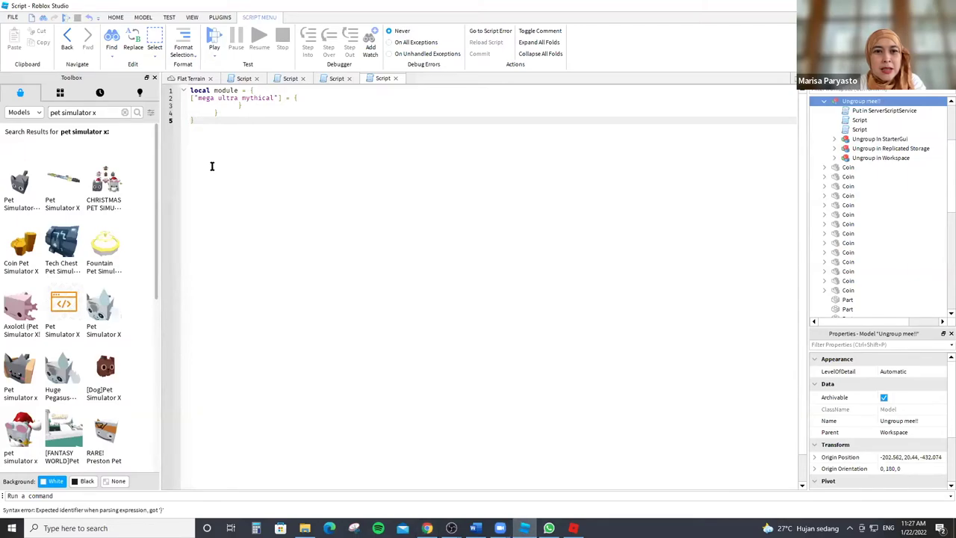
key(Return)
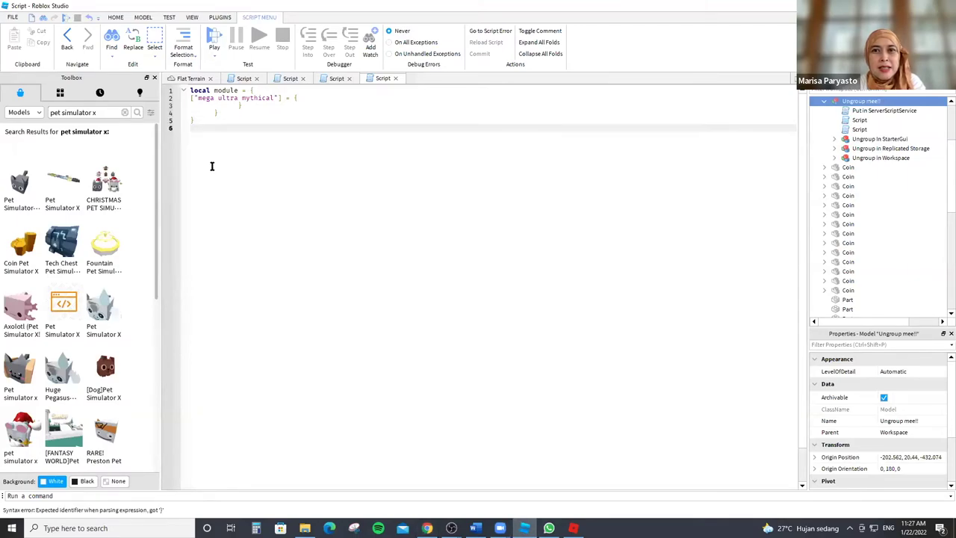
text(rut)
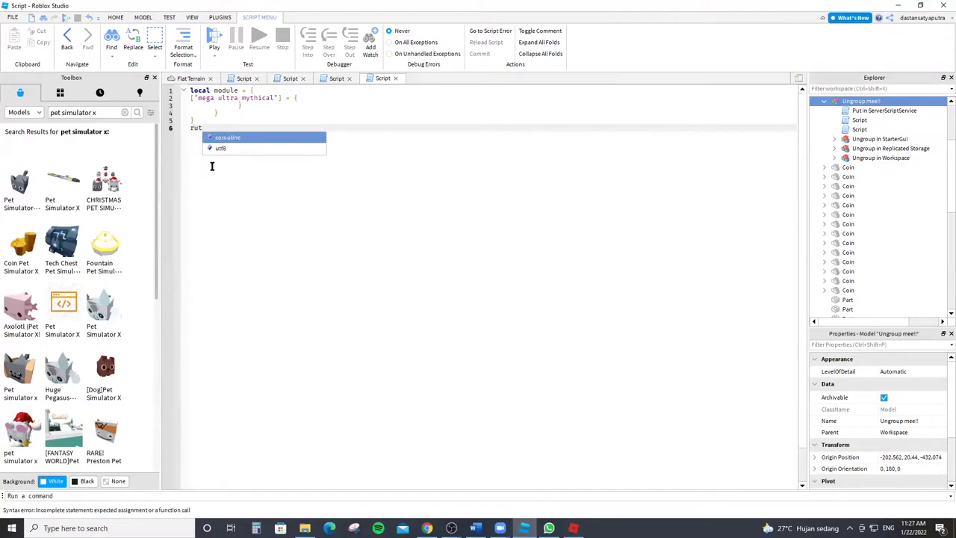
click(426, 528)
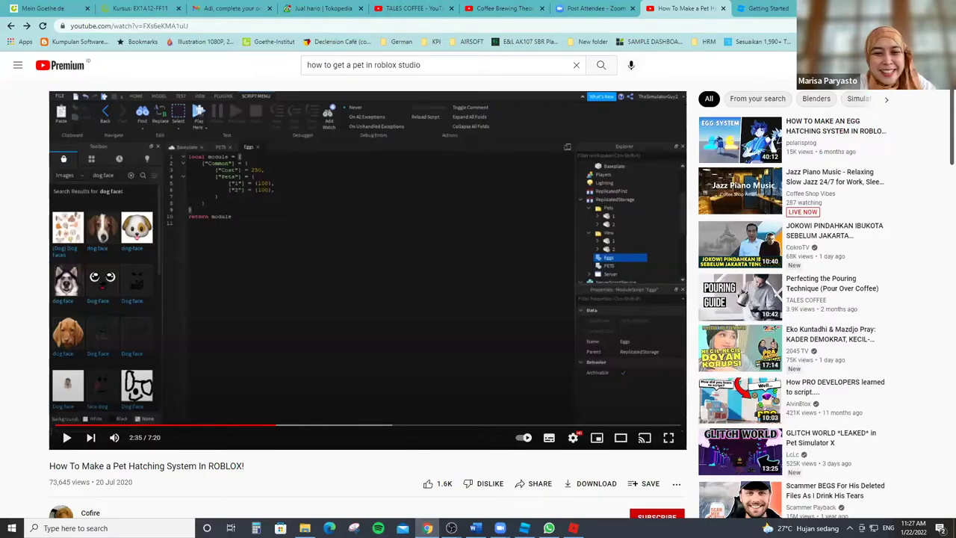
click(524, 528)
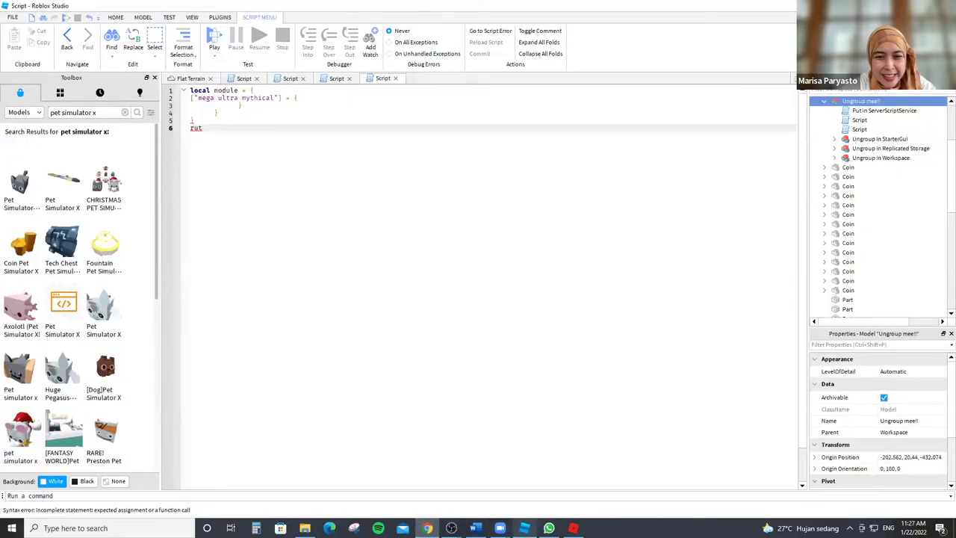
key(BackSpace)
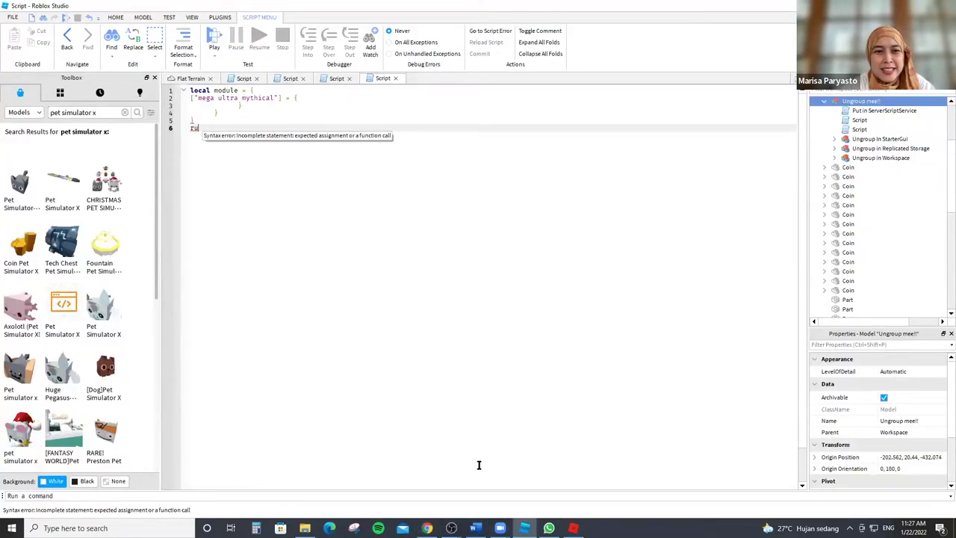
key(alt+Tab)
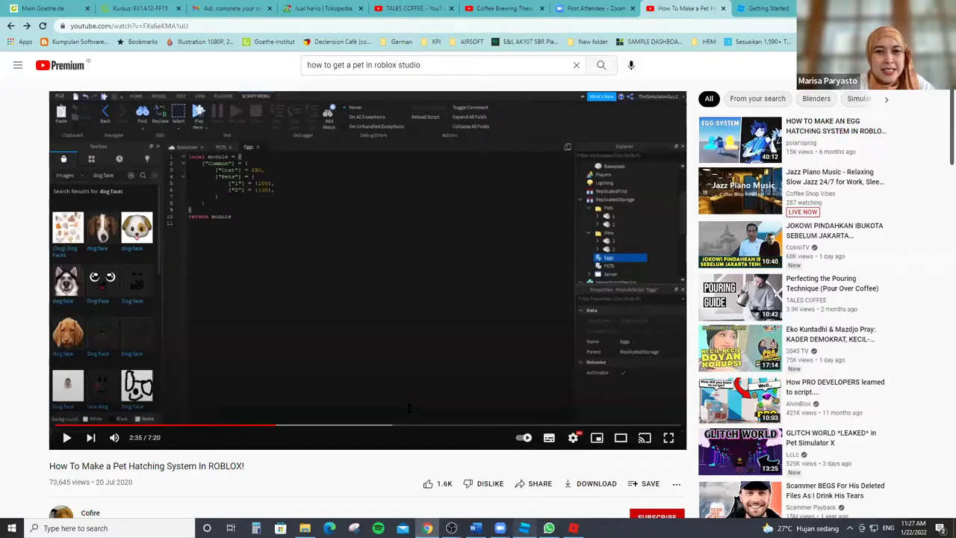
key(alt+Tab)
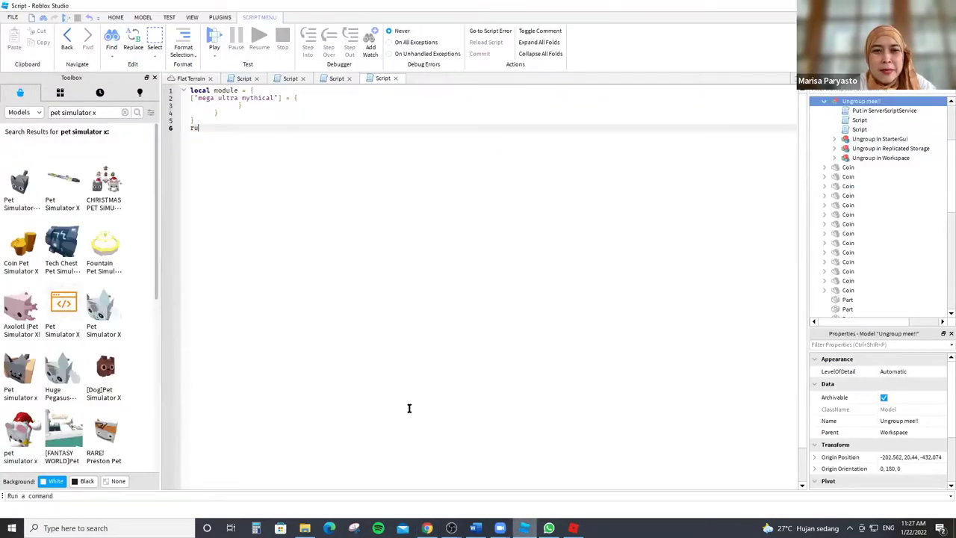
text(turn module)
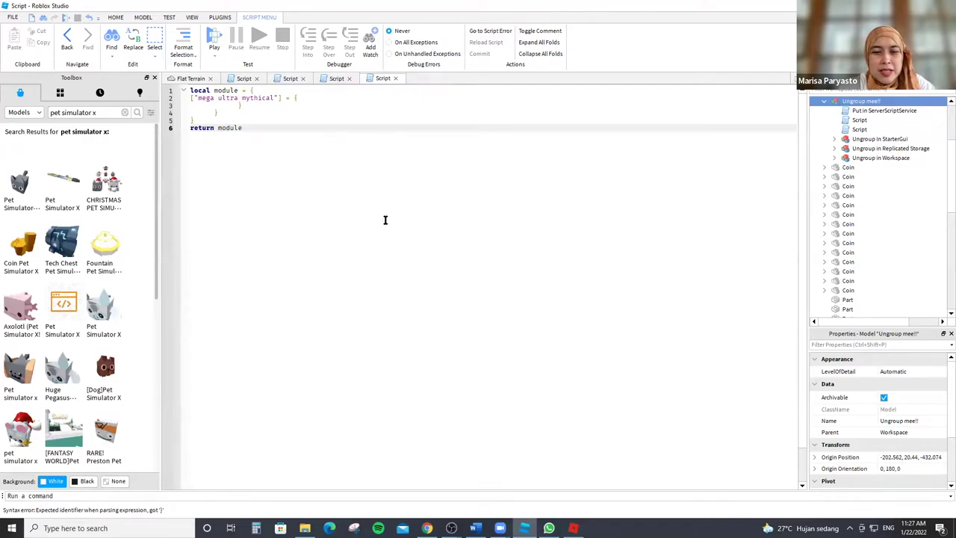
Playtest the game, walk the character to the blue egg stand to check the hatching, and leave the test.
click(214, 46)
click(215, 44)
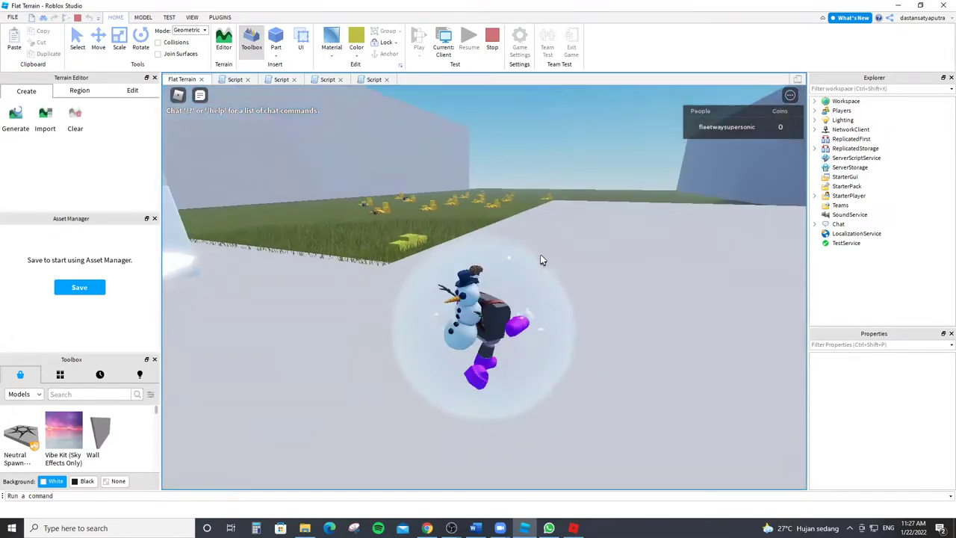
key(Left)
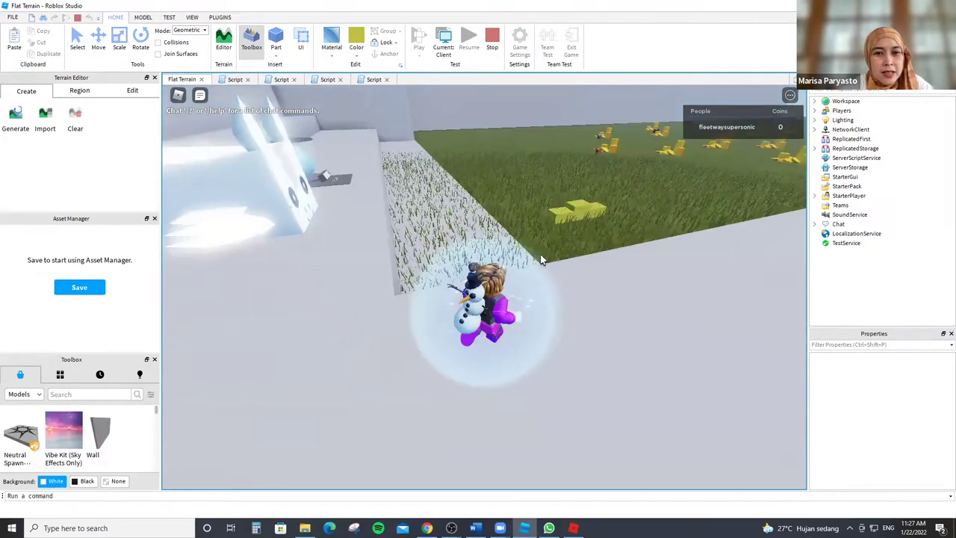
key(Left)
key(Left)
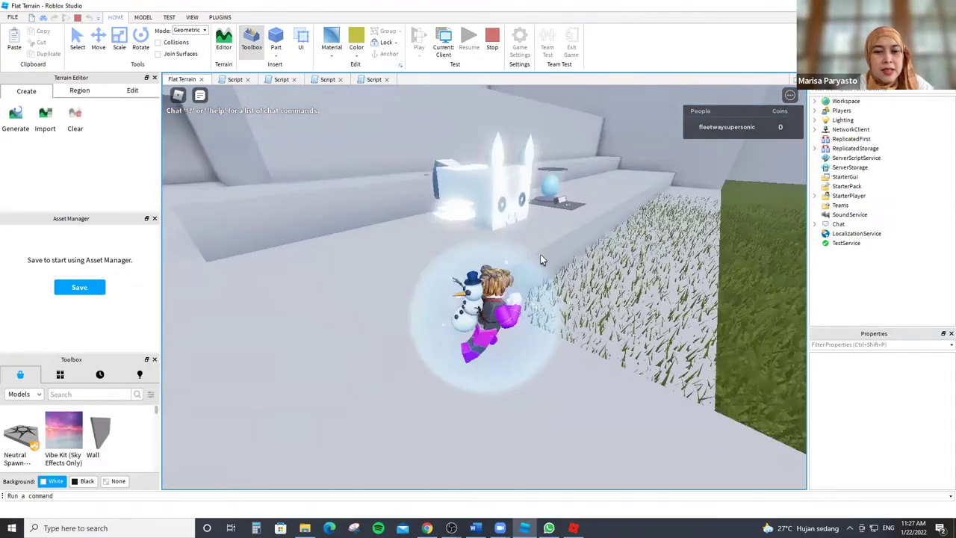
key(Left)
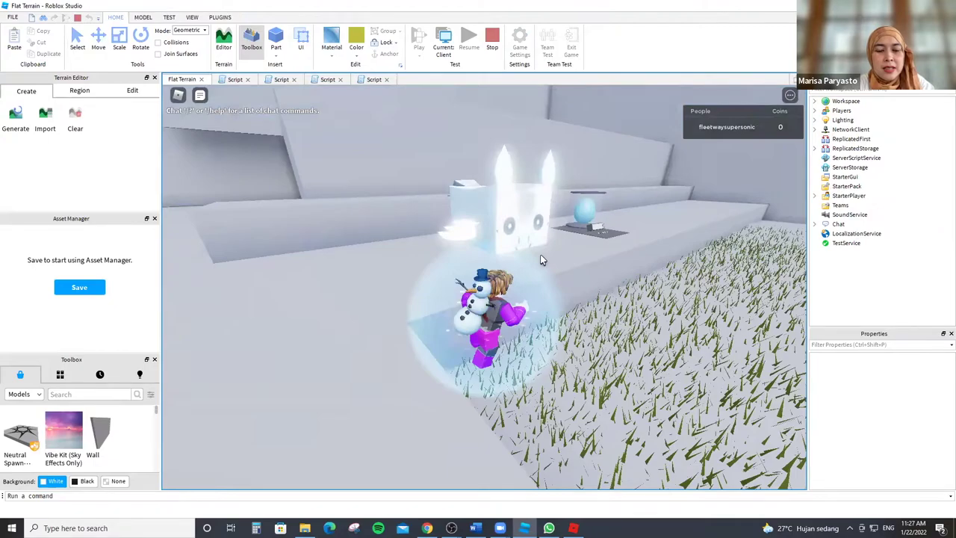
key(Up)
key(Left)
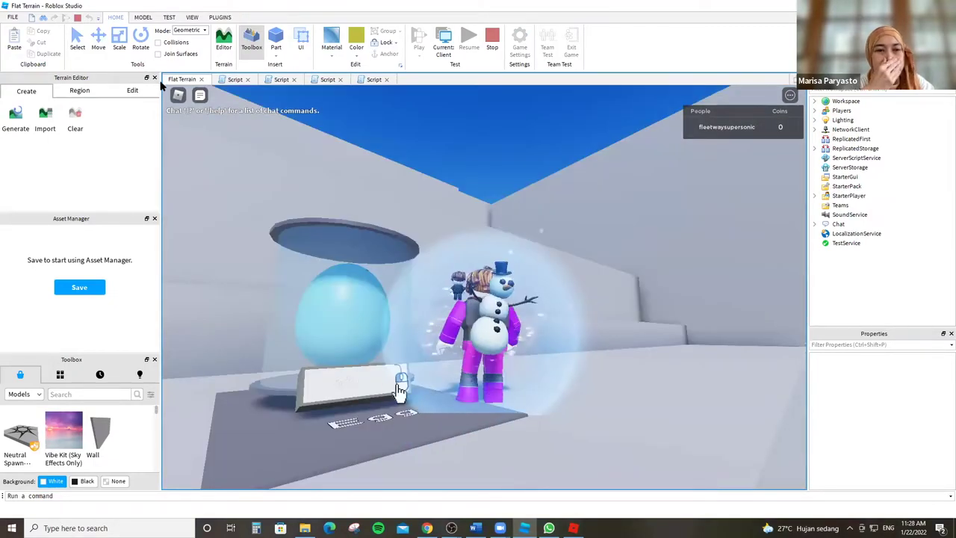
key(Escape)
key(l)
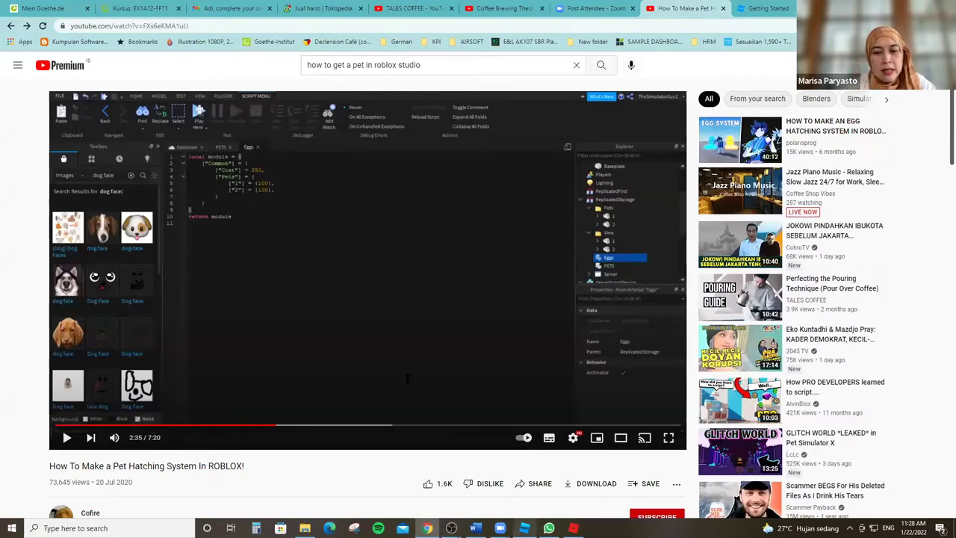
Delete the return module line and the three closing braces so the script ends after line 2's opening brace.
key(alt+Tab)
key(BackSpace)
key(BackSpace)
key(BackSpace)
key(BackSpace)
key(BackSpace)
key(BackSpace)
key(BackSpace)
key(BackSpace)
key(BackSpace)
key(BackSpace)
key(BackSpace)
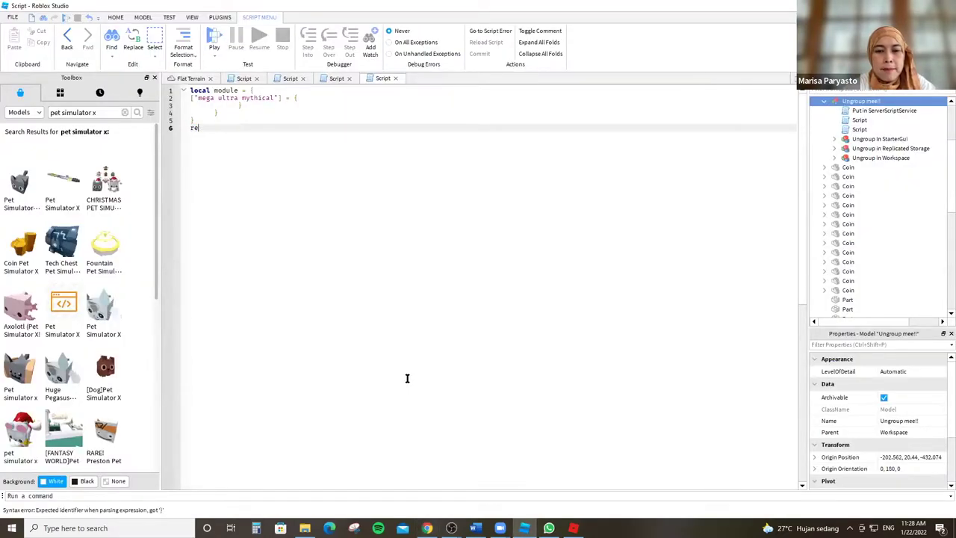
key(BackSpace)
key(BackSpace)
key(BackSpace)
key(BackSpace)
key(BackSpace)
key(BackSpace)
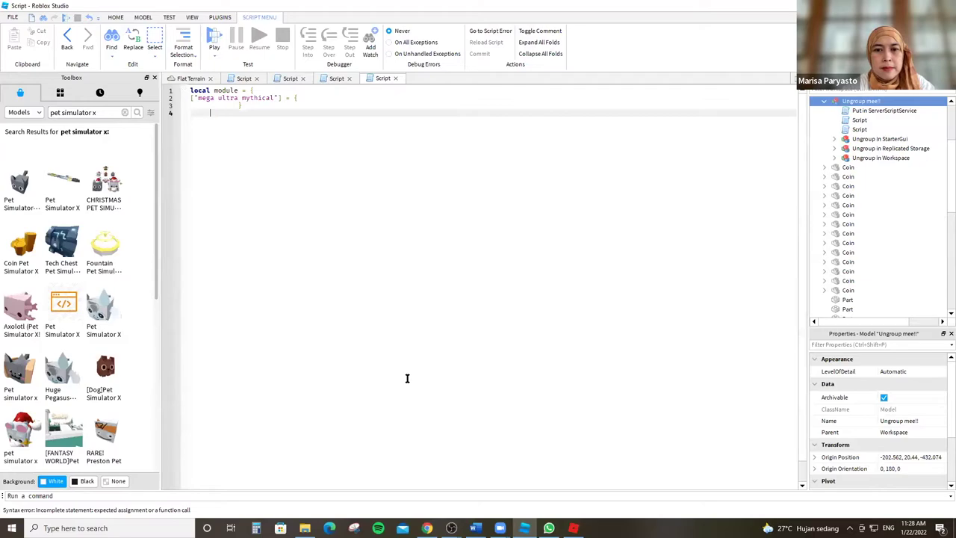
key(BackSpace)
key(BackSpace)
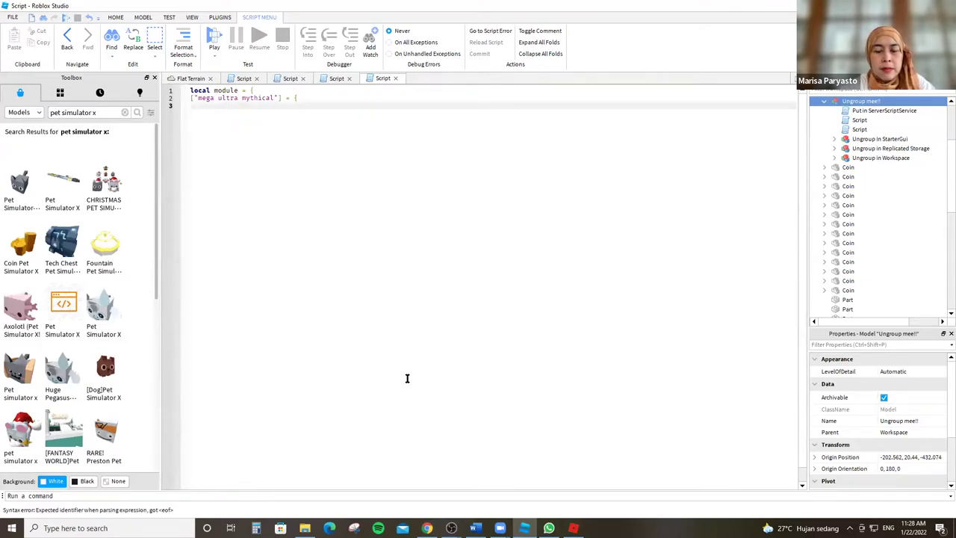
key(BackSpace)
key(BackSpace)
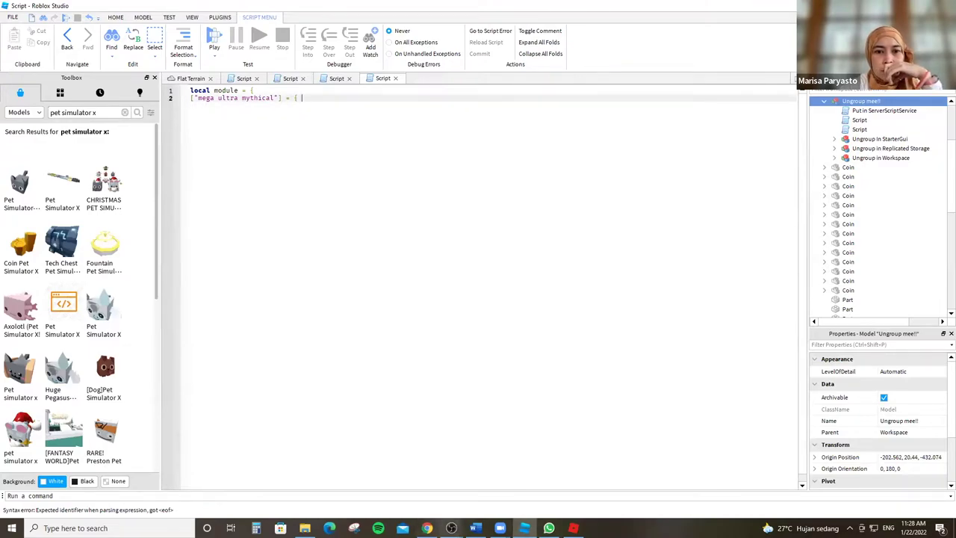
Check the tutorial's "Cost" entry and begin line 3 of the script with the key [cost].
click(426, 527)
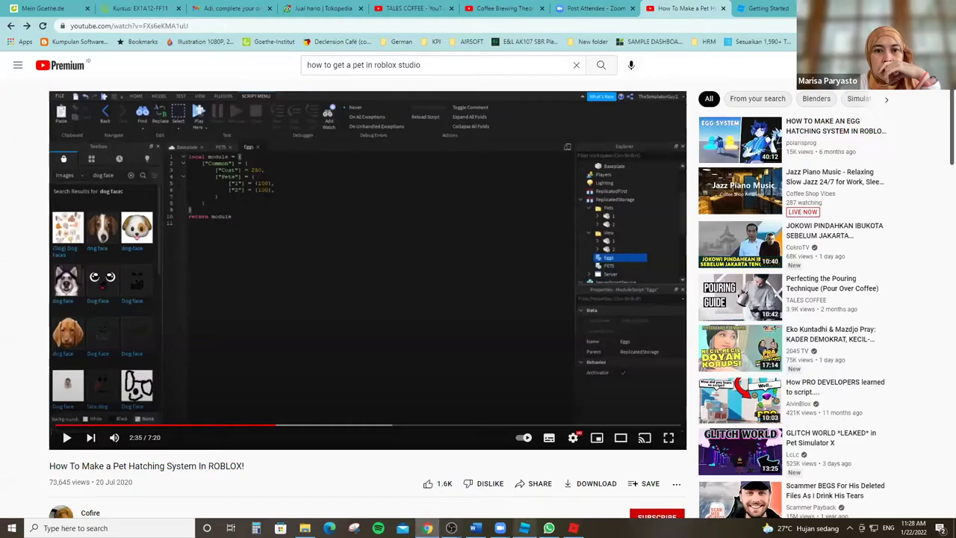
click(524, 527)
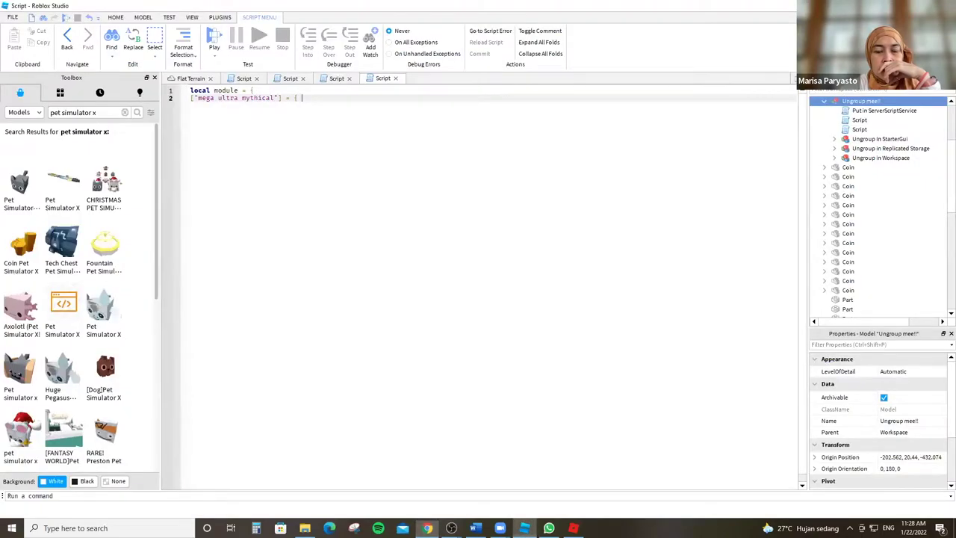
key(Return)
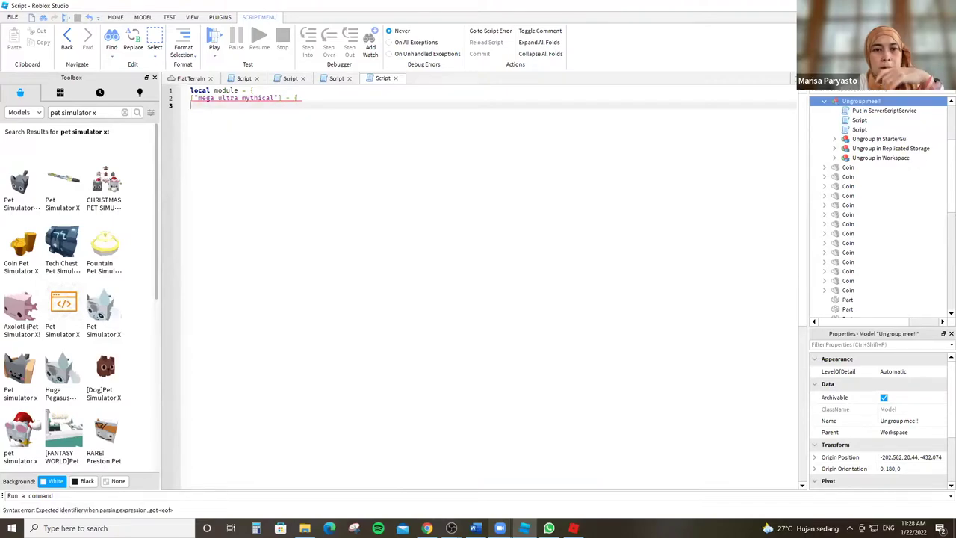
text([)
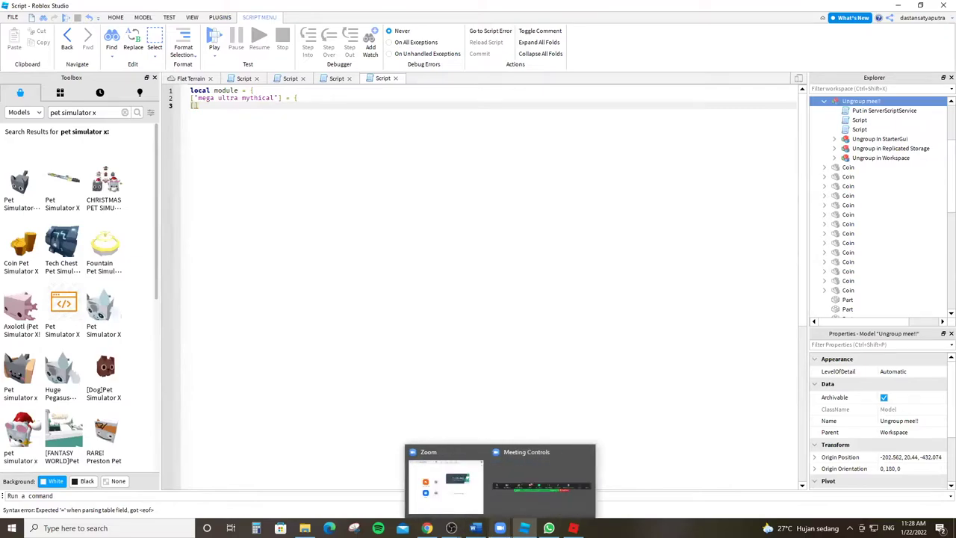
mouse_move(499, 527)
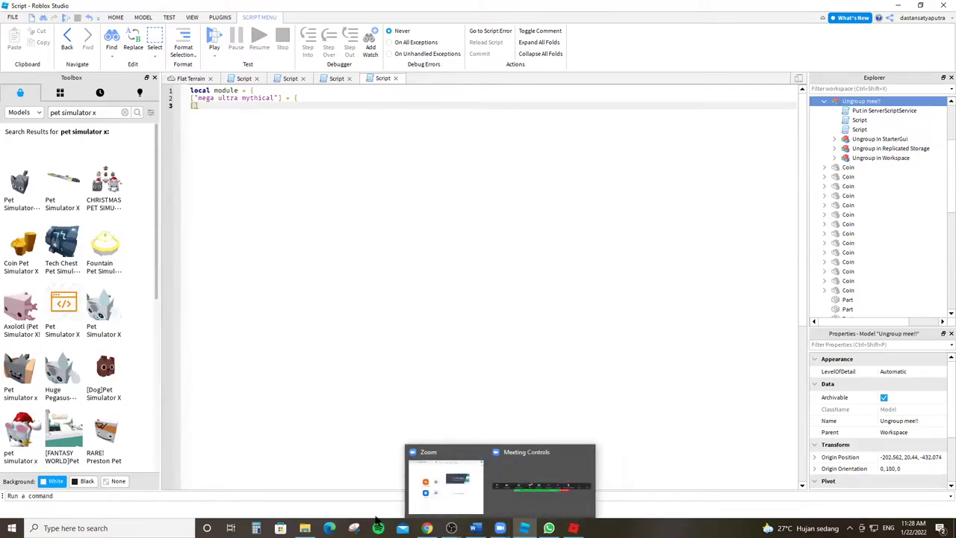
mouse_move(427, 528)
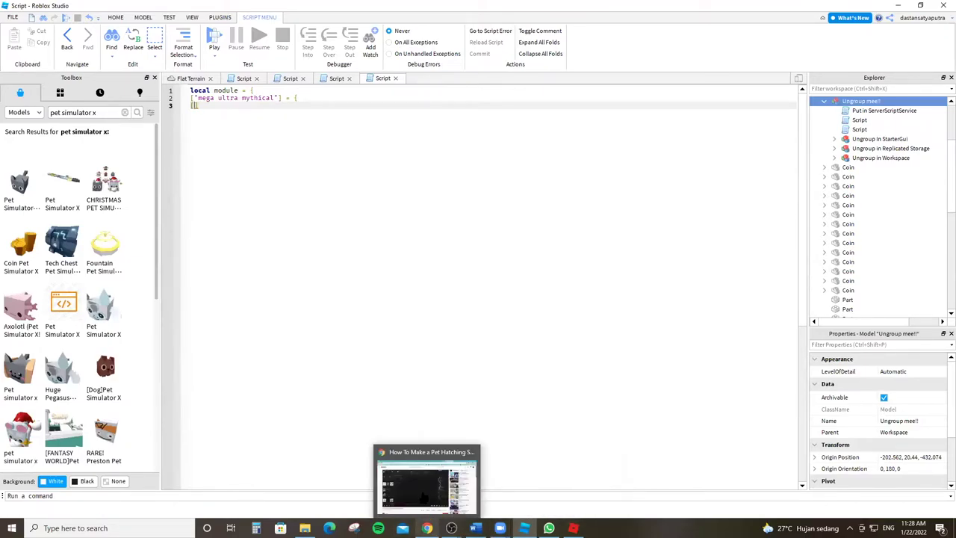
click(452, 469)
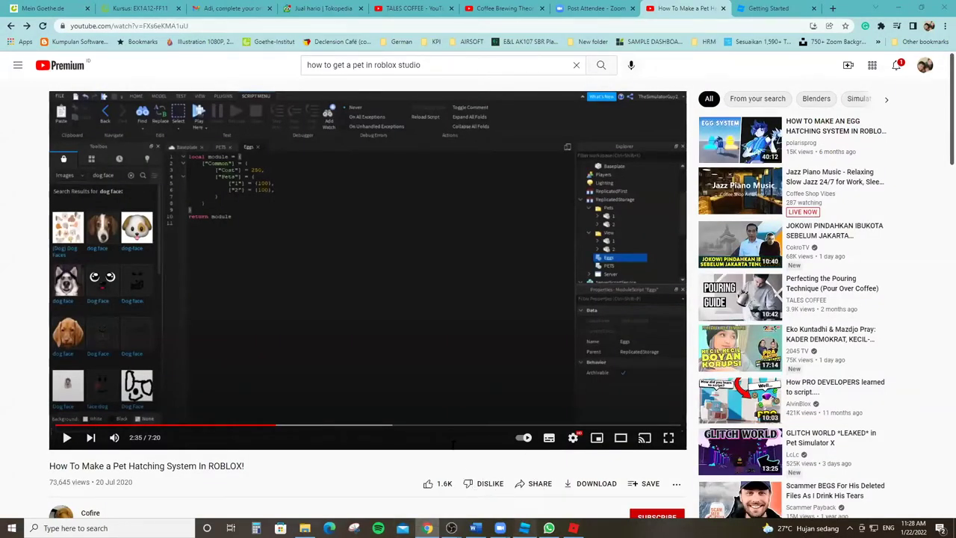
key(alt+Tab)
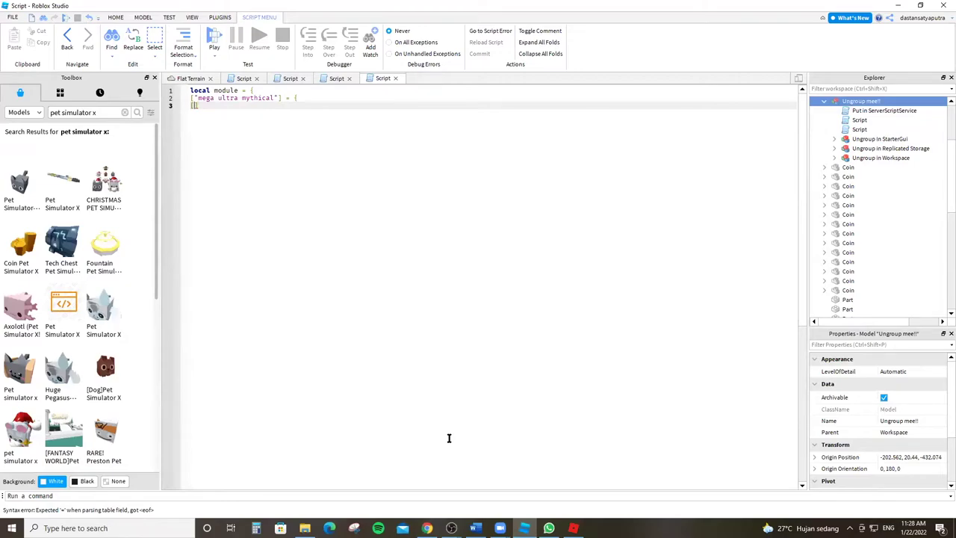
text(cos)
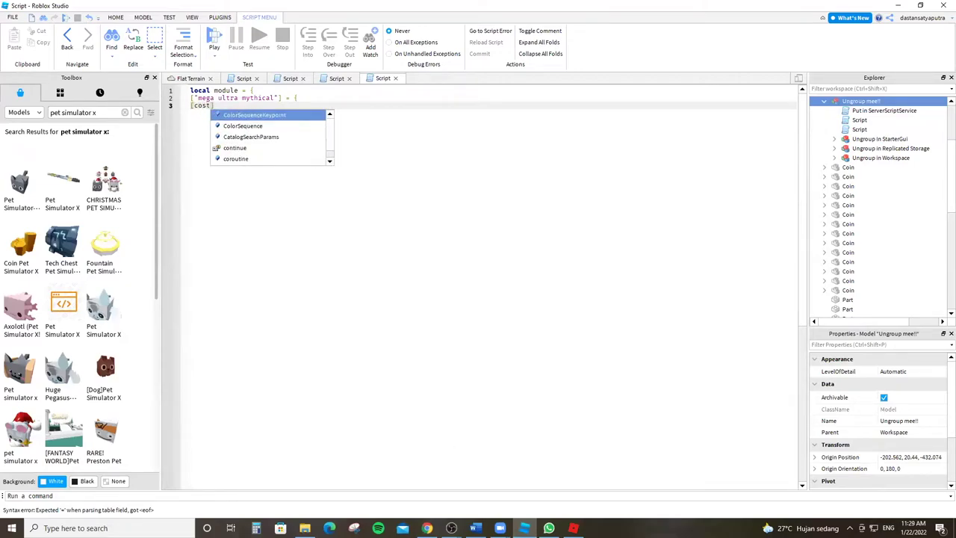
text(t)
Compare the cost assignment with the tutorial's code and complete line 3 as [cost] = 0.
key(alt+Tab)
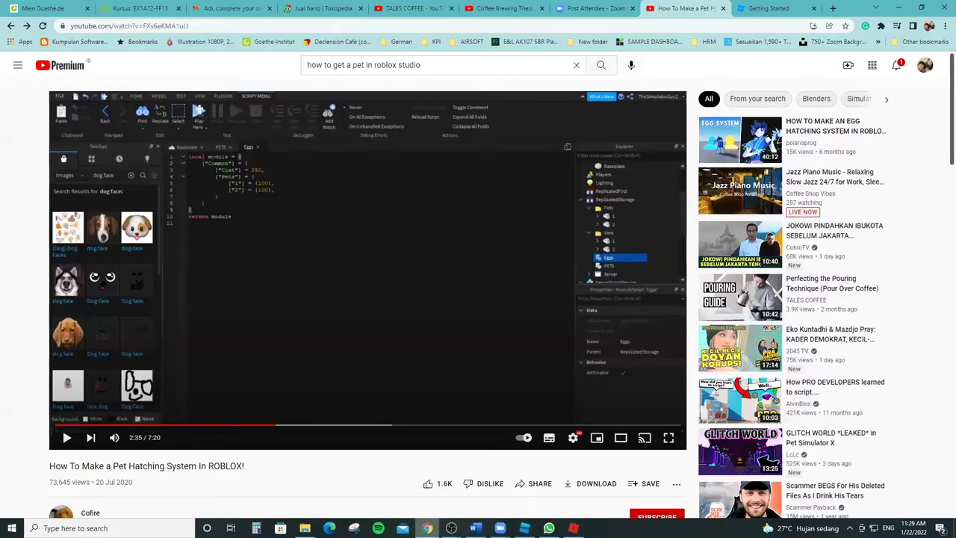
mouse_move(525, 528)
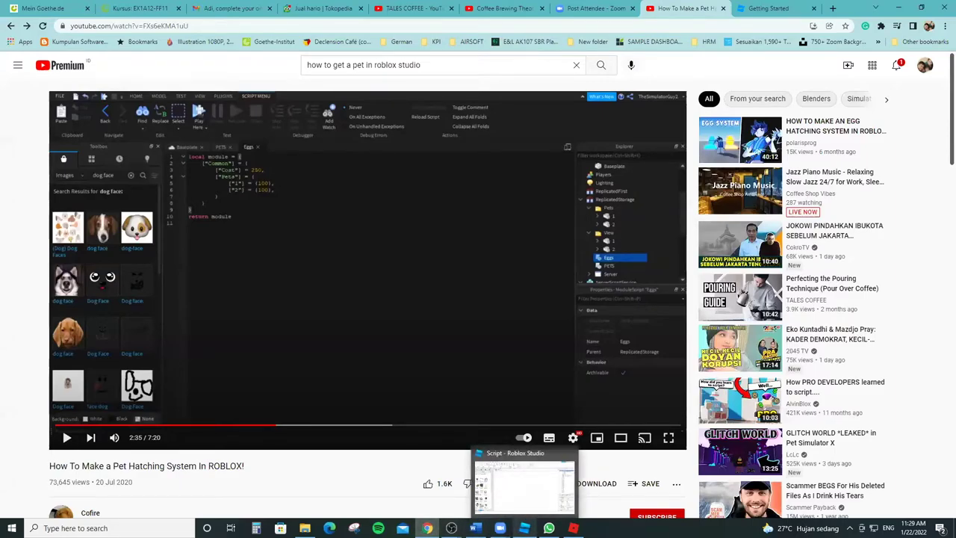
click(518, 522)
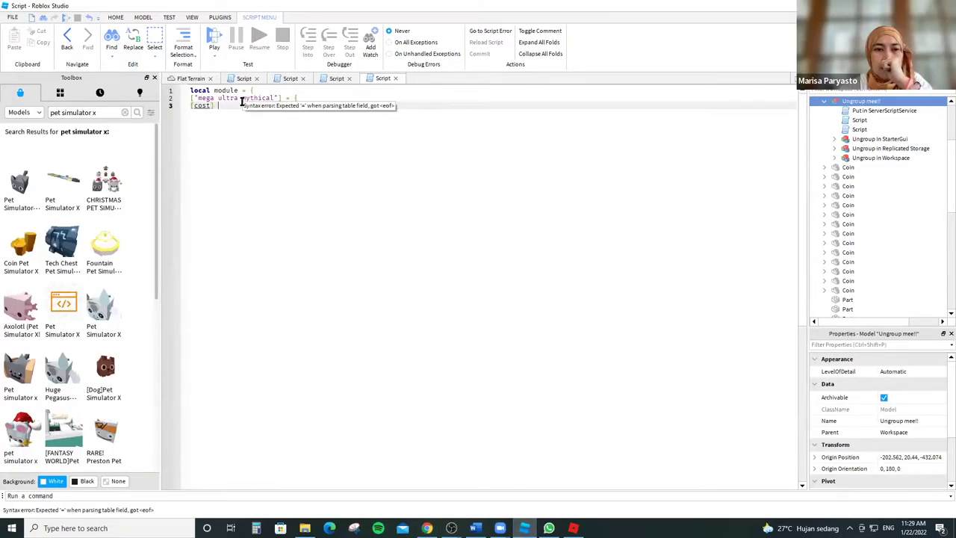
text(= )
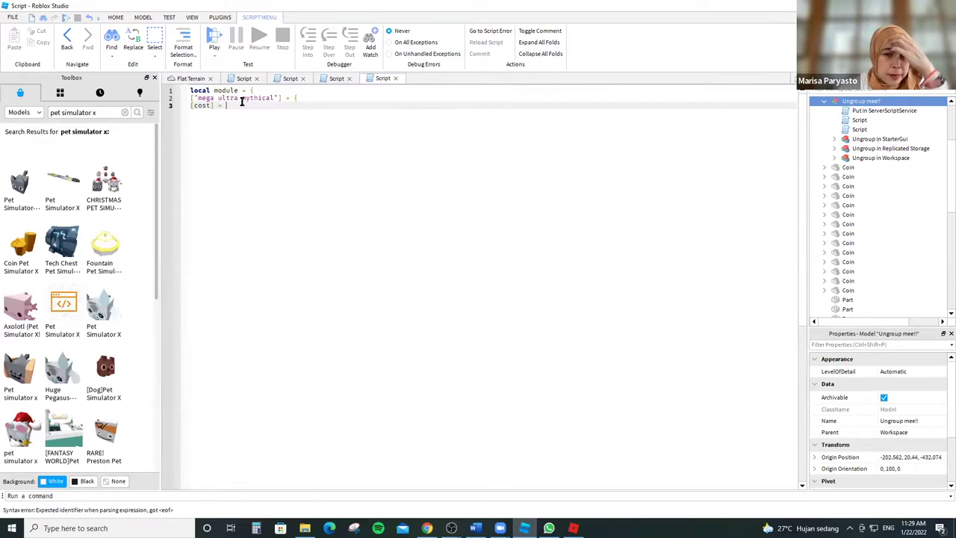
text(0)
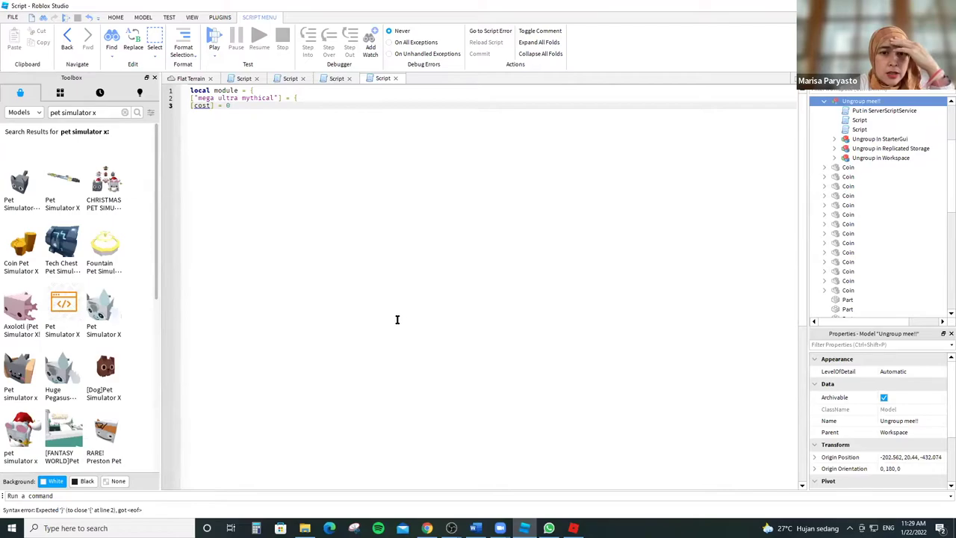
Start line 4 of the script, then switch to the YouTube tutorial in Chrome and rewind to the pet setup before the Eggs code.
key(Return)
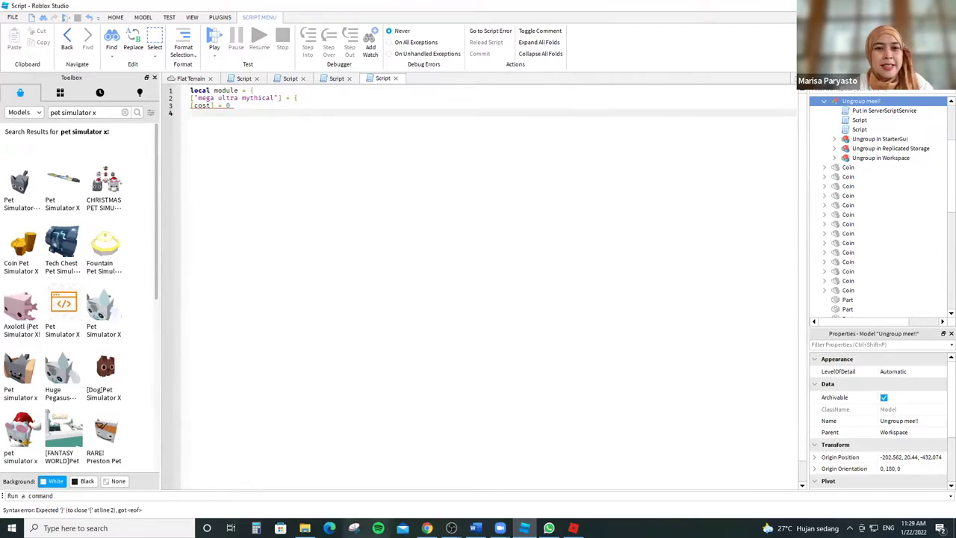
click(427, 528)
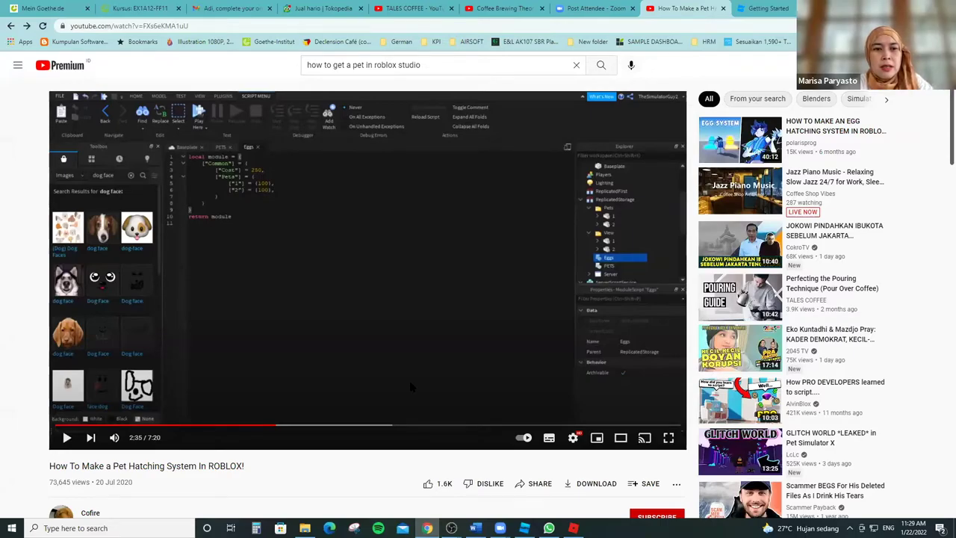
click(410, 386)
key(Left)
key(Left)
key(Left)
key(Left)
key(Left)
key(Left)
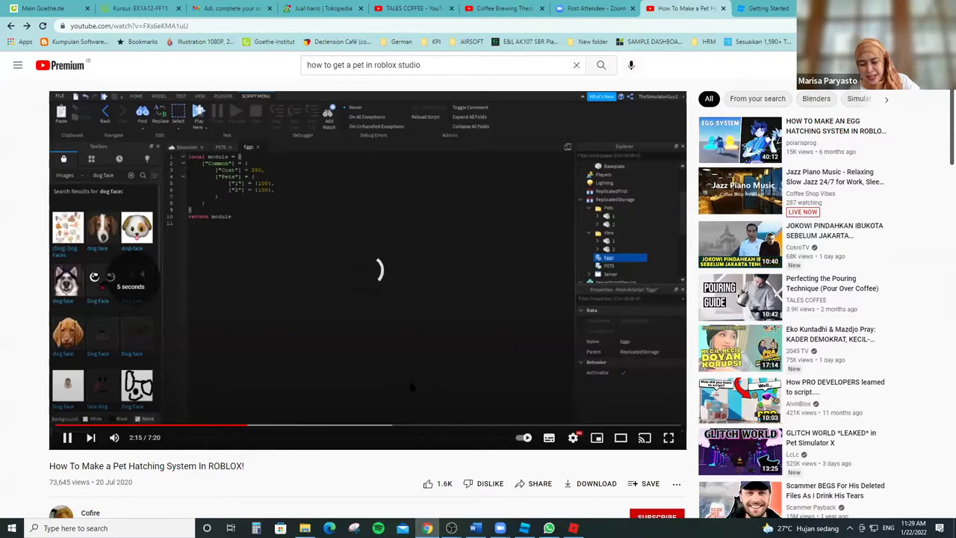
key(Left)
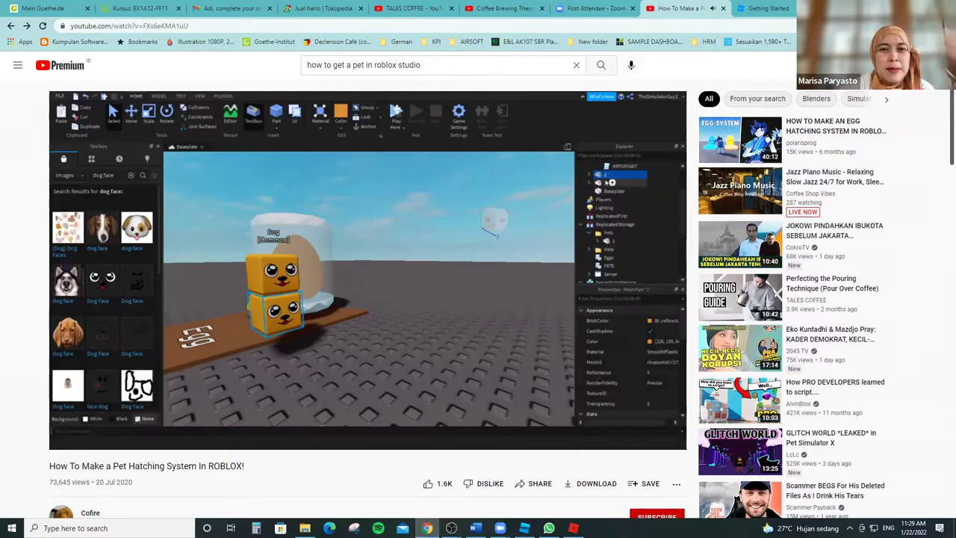
key(Left)
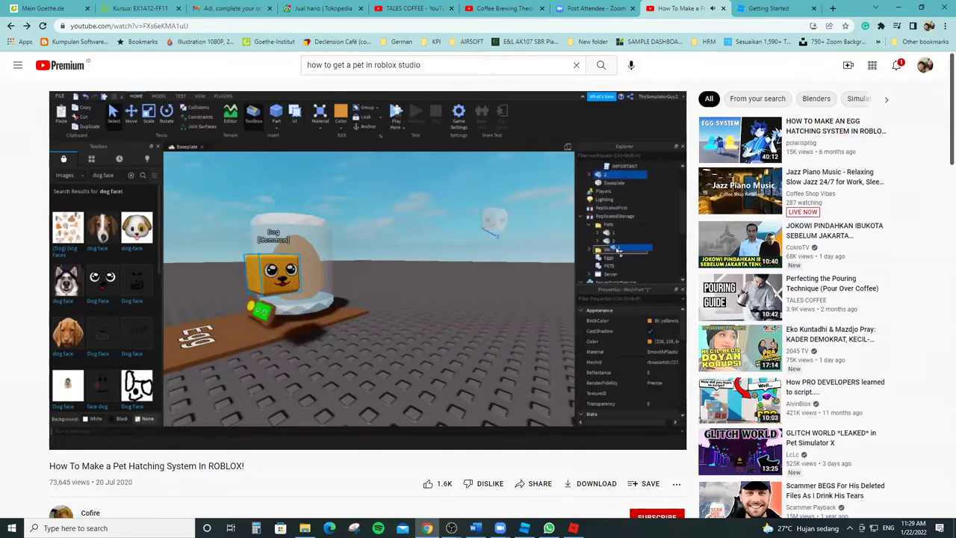
Review the tutorial's edits to the PETS and Eggs module scripts, replaying the section between about 2:09 and 2:35.
click(410, 386)
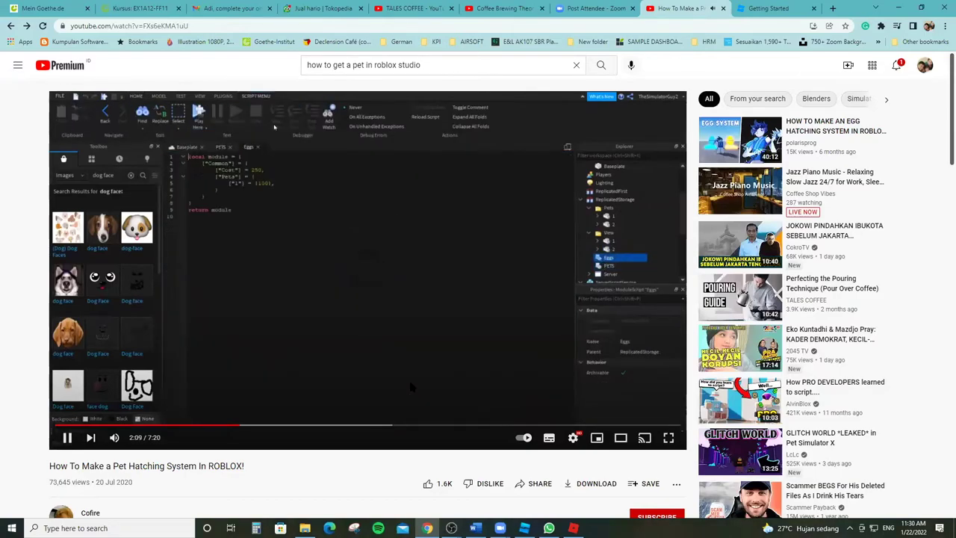
key(j)
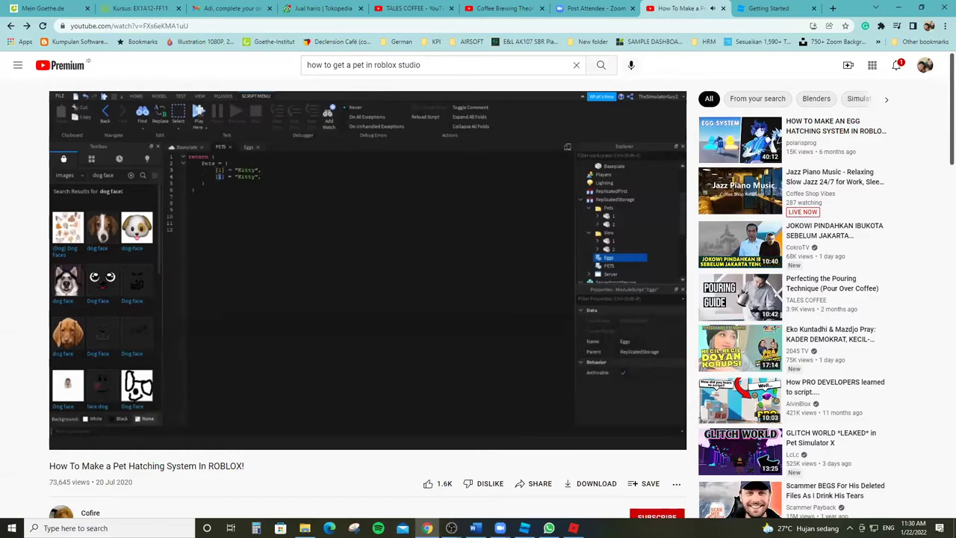
key(space)
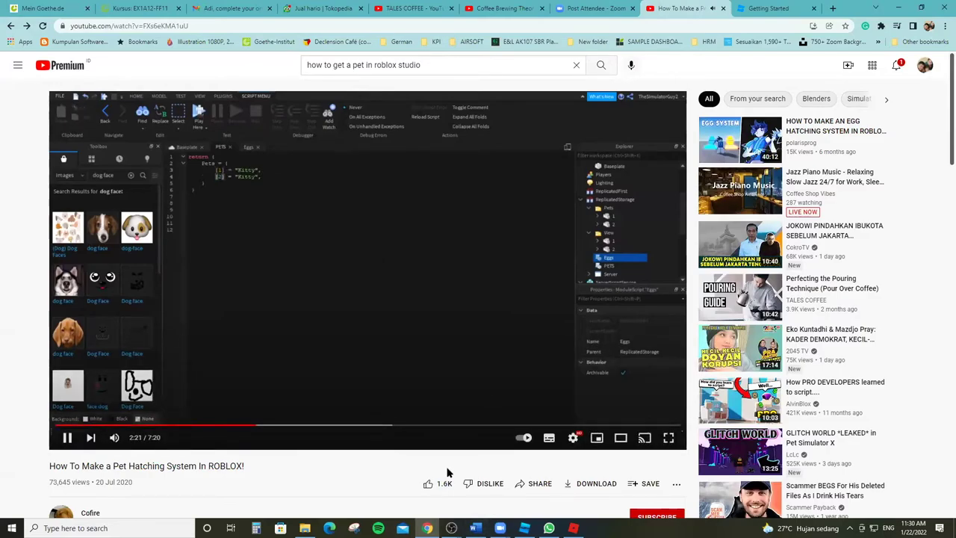
key(Right)
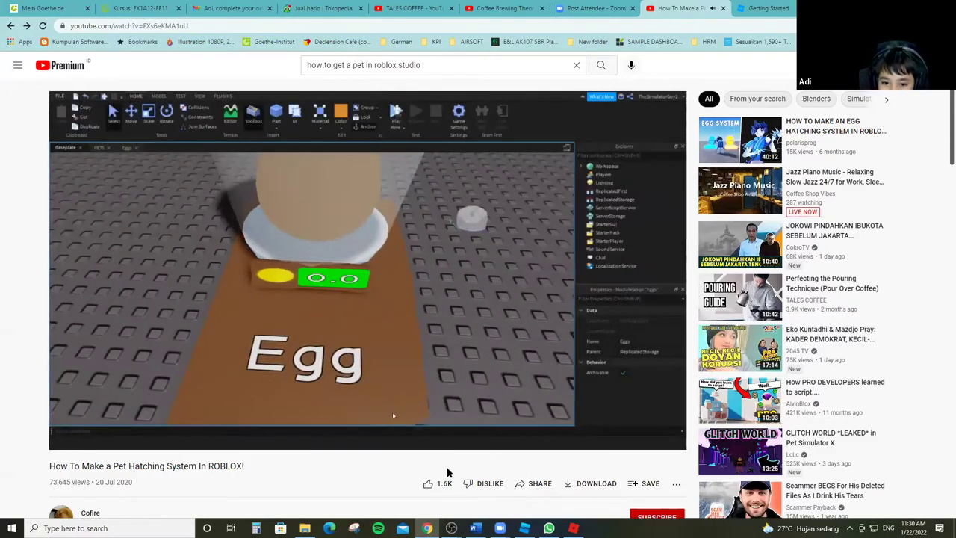
key(Left)
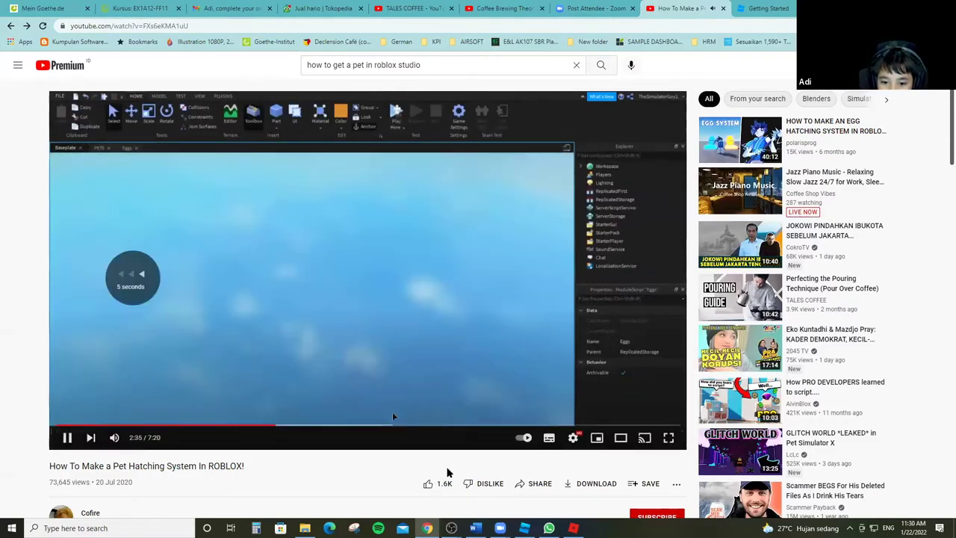
Pause the pet hatching video, switch to Roblox Studio and bring up the Flat Terrain viewport.
key(space)
key(alt+Tab)
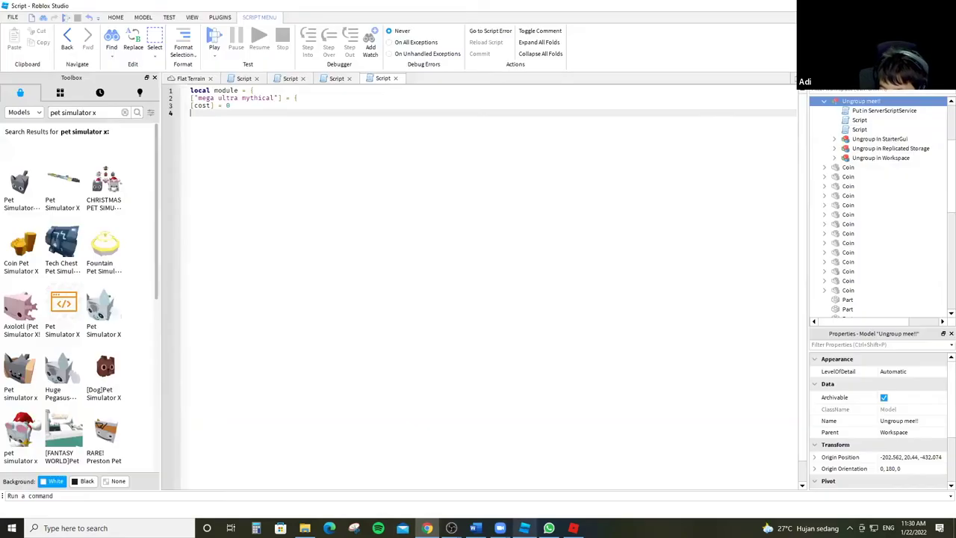
click(190, 78)
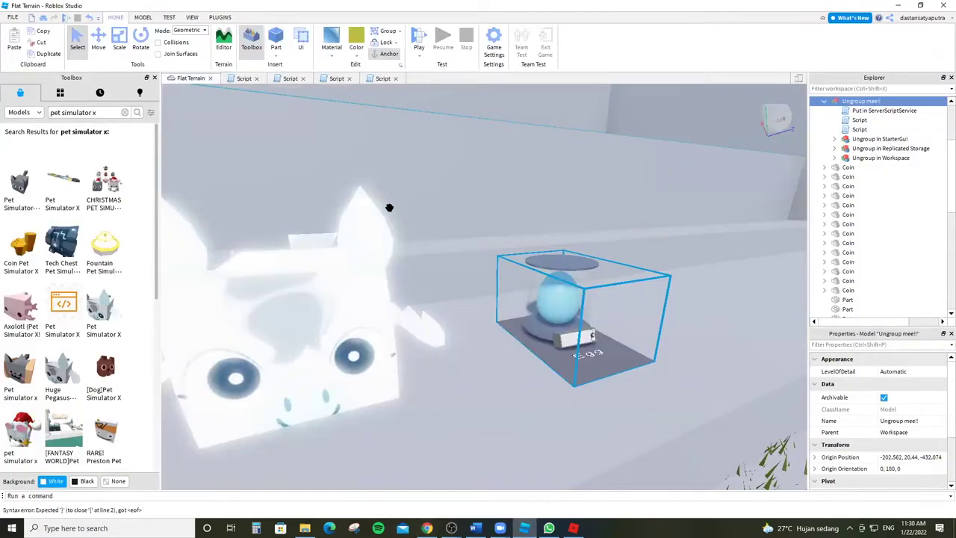
Move the Huge Peguses model along the ledge to the opposite side of the egg stand.
scroll(465, 274, down, 5)
right_drag(471, 252, 578, 367)
scroll(441, 288, down, 3)
click(575, 353)
scroll(575, 353, up, 5)
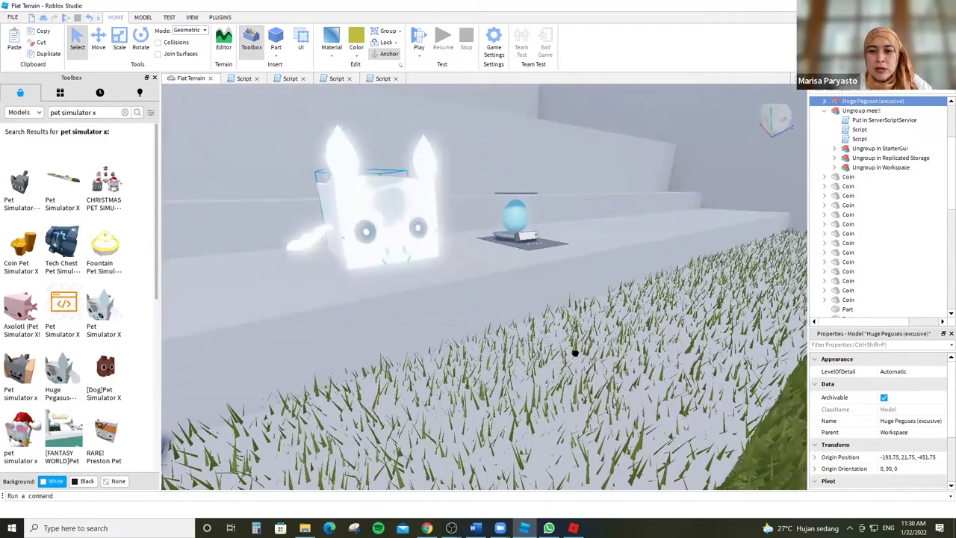
drag(575, 353, 526, 227)
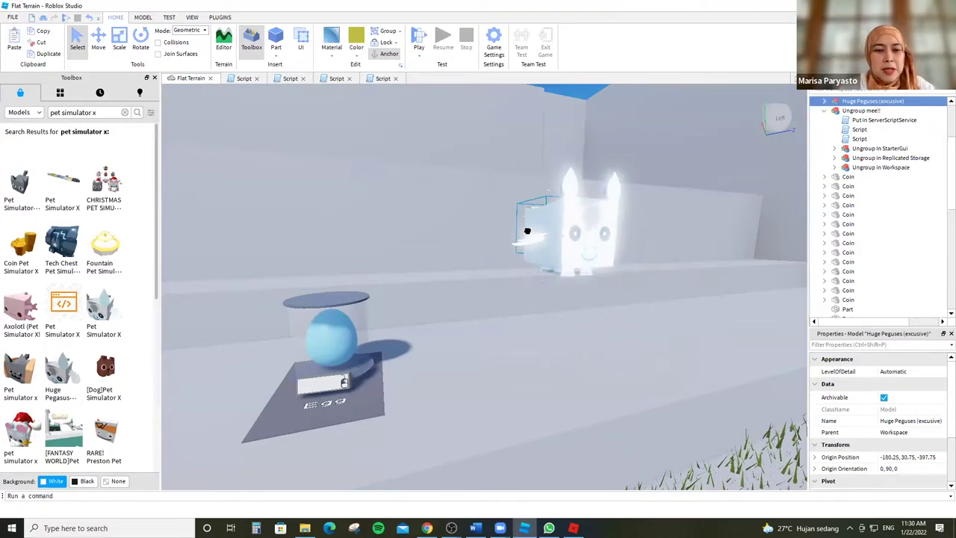
key(d)
key(w)
right_drag(620, 229, 620, 229)
Switch to the pet hatching video in the browser and expand its full description.
key(alt+Tab)
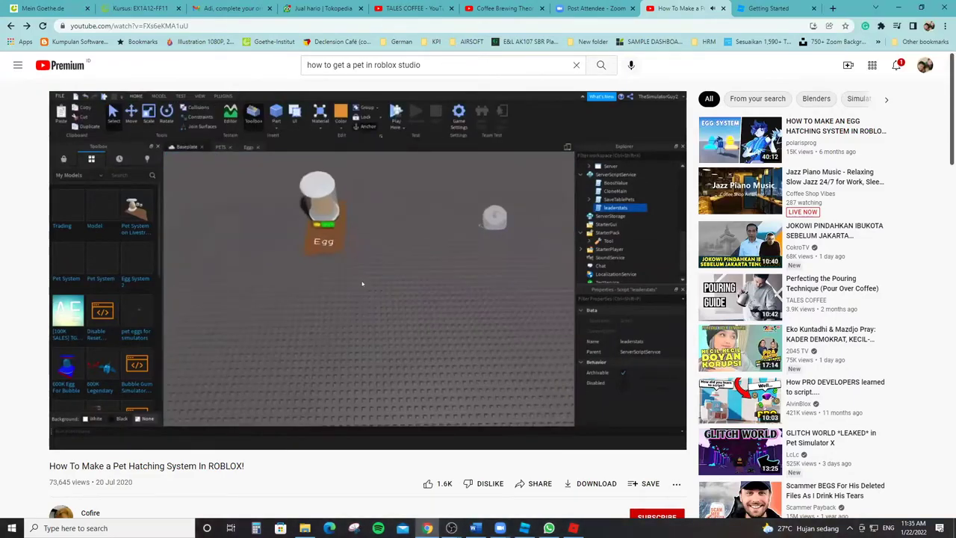
scroll(234, 454, down, 2)
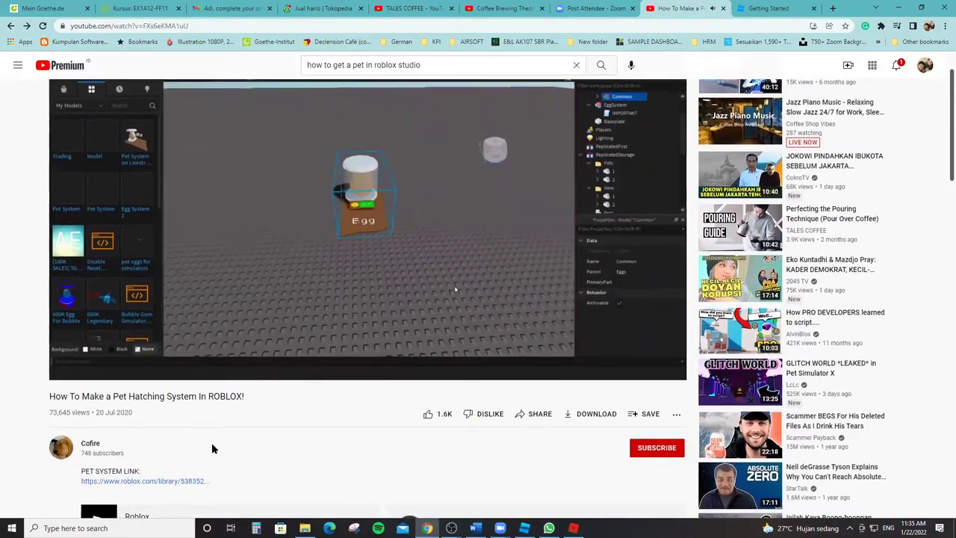
scroll(212, 448, down, 1)
scroll(231, 460, down, 2)
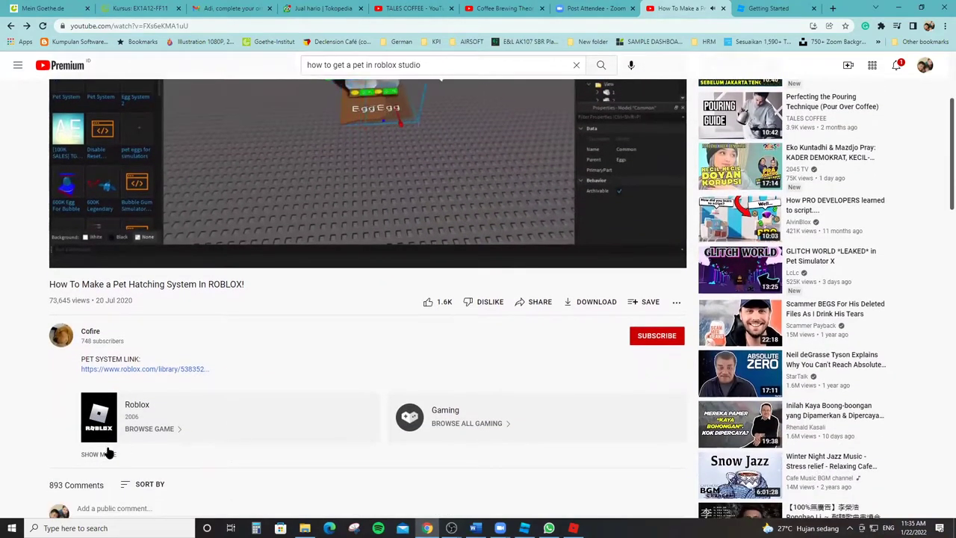
click(105, 453)
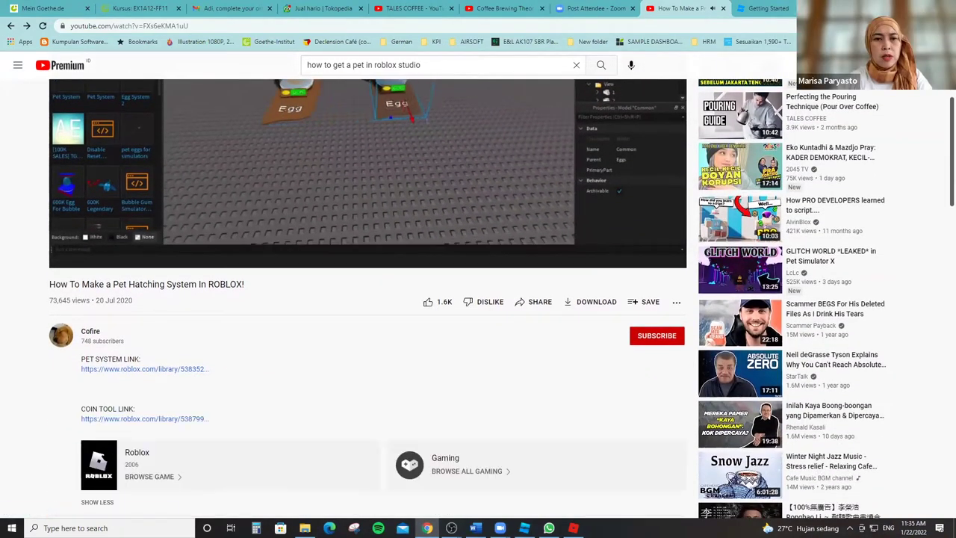
Open the pet system and coin tool links from the description in new tabs and view both model pages.
right_click(149, 369)
click(186, 375)
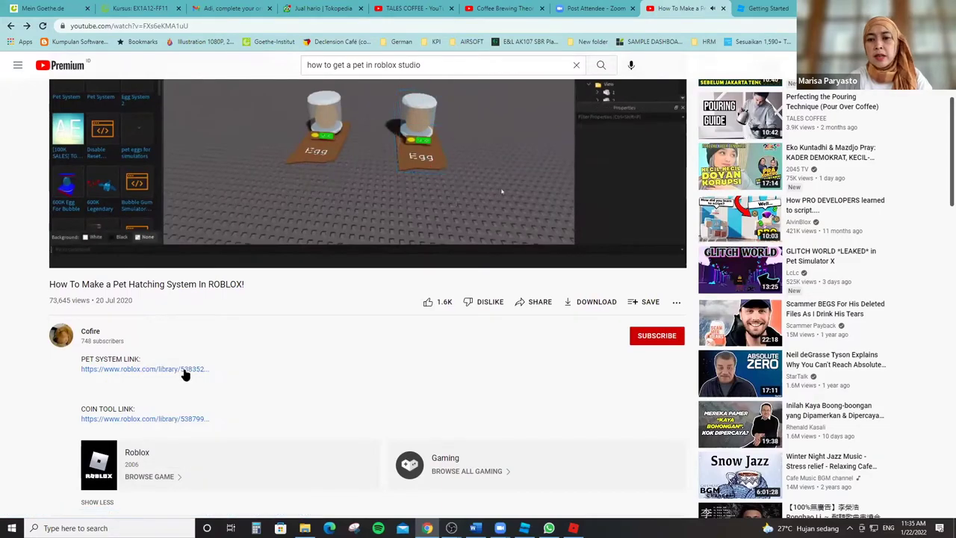
right_click(191, 421)
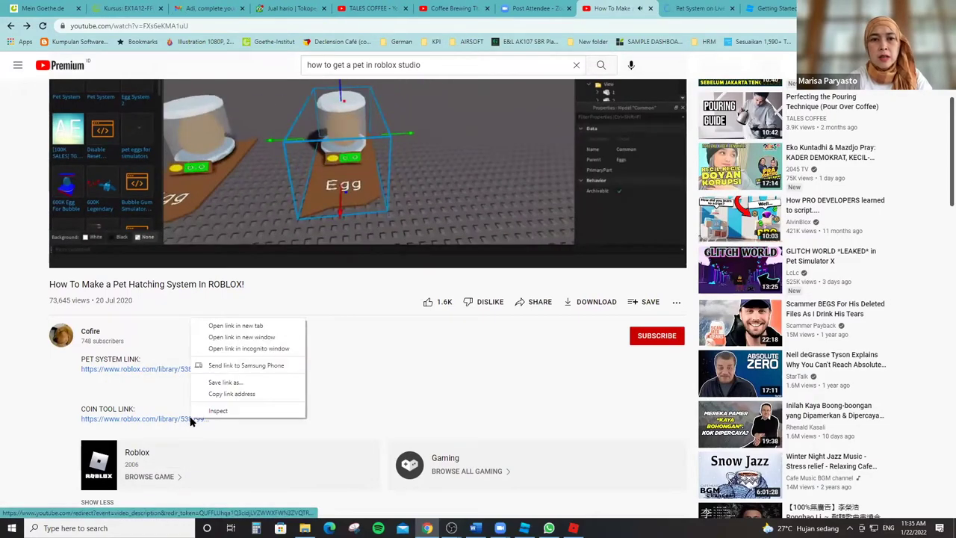
click(246, 327)
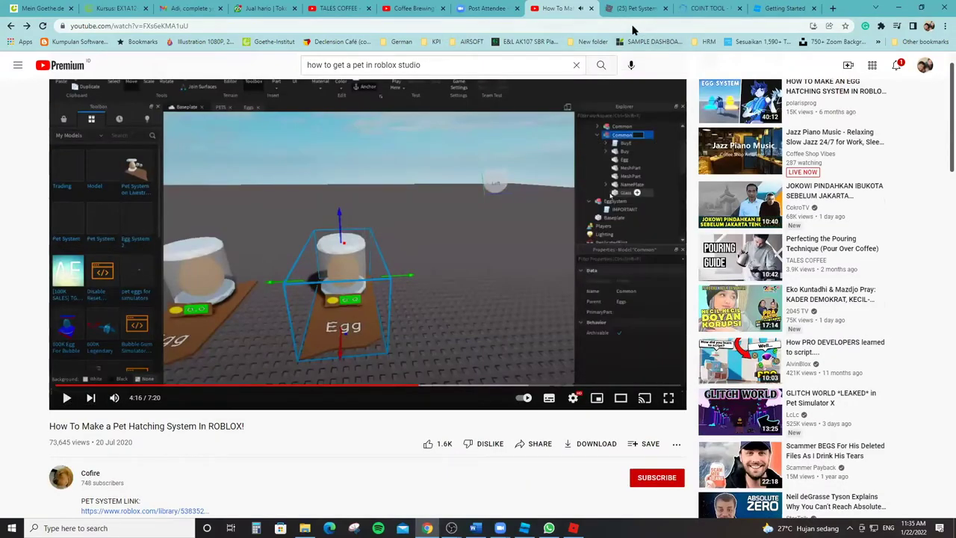
click(628, 9)
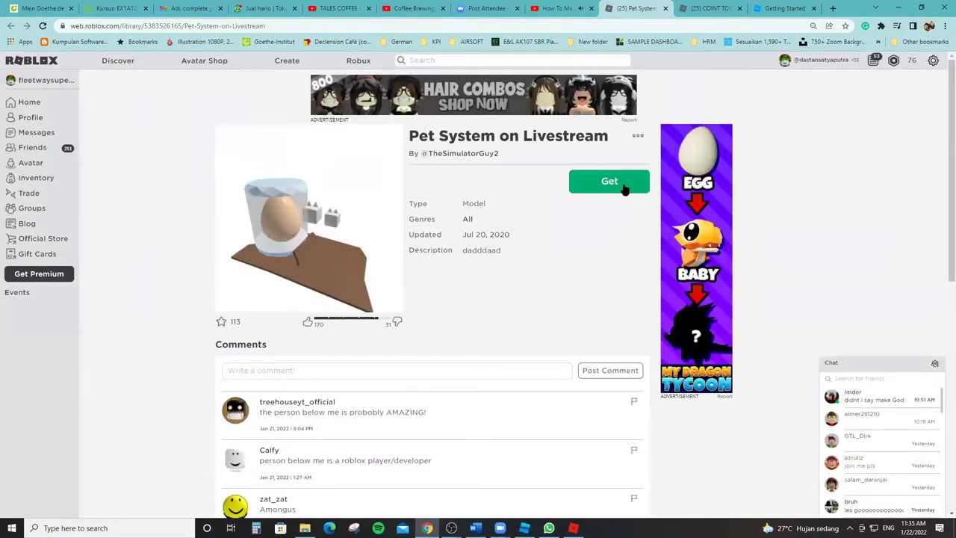
click(706, 9)
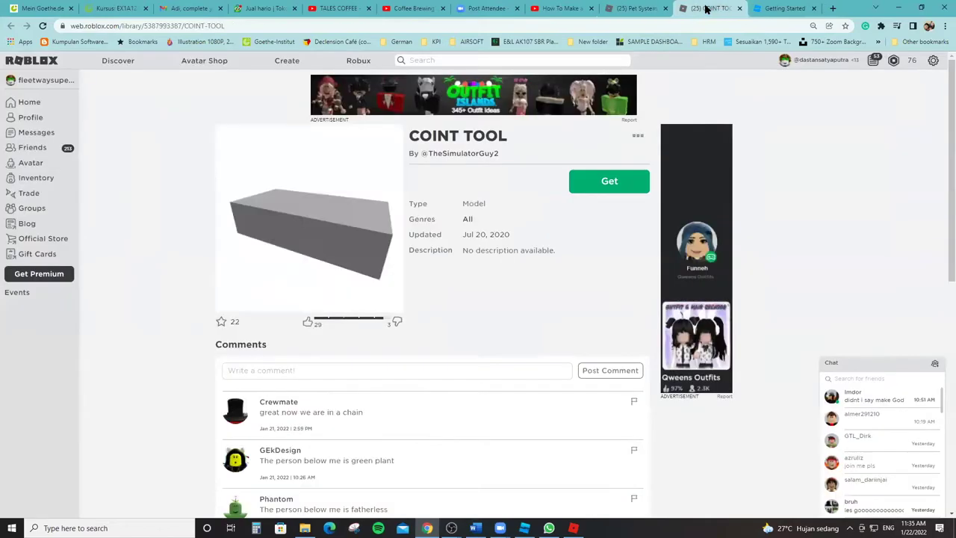
click(632, 8)
click(618, 184)
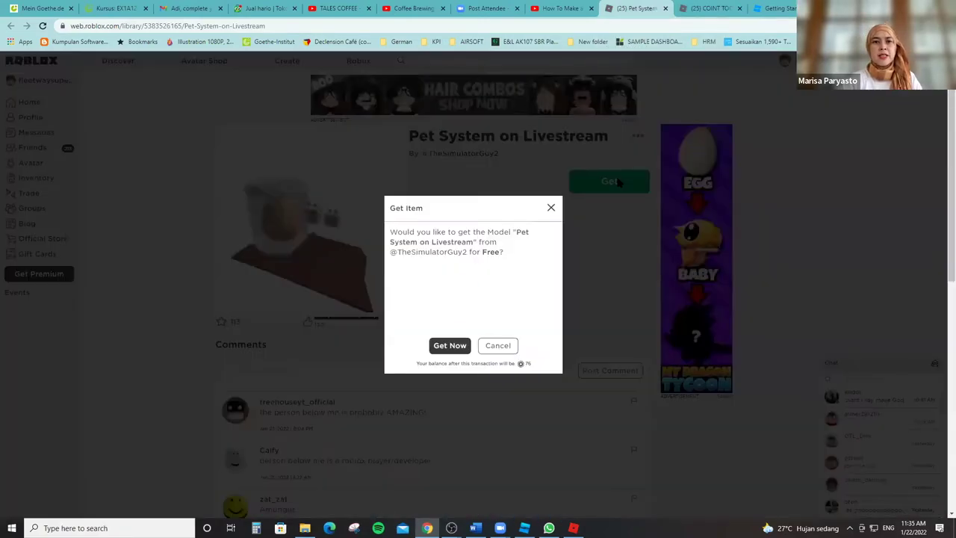
click(550, 209)
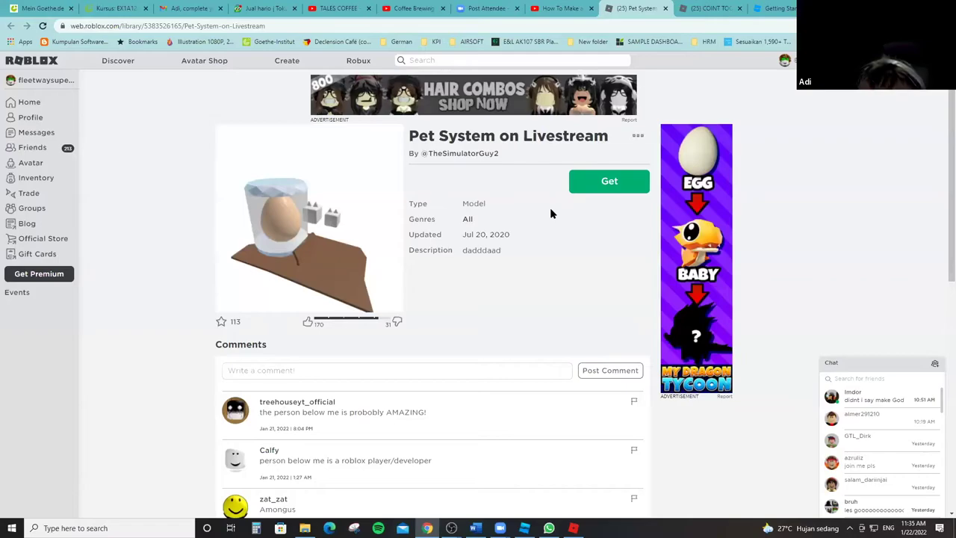
click(614, 184)
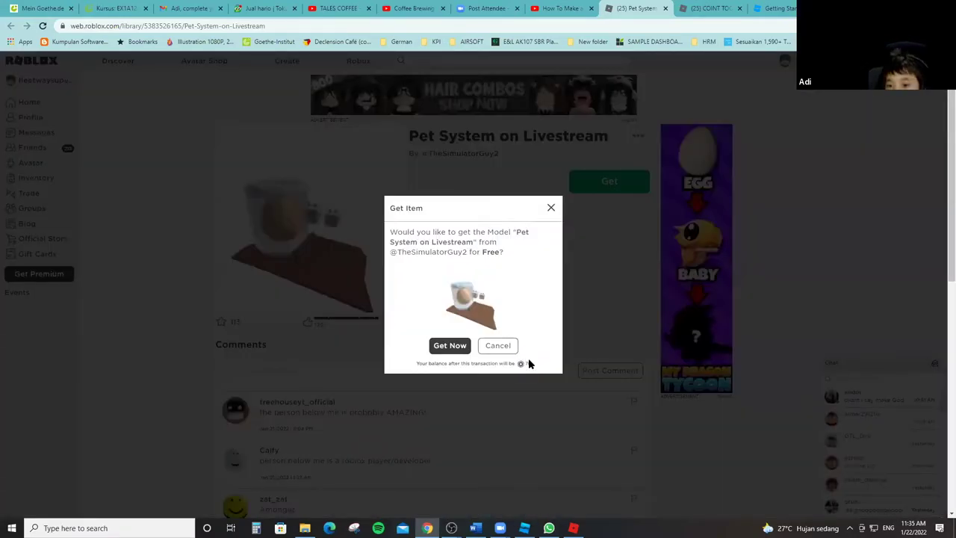
click(550, 212)
scroll(570, 284, down, 1)
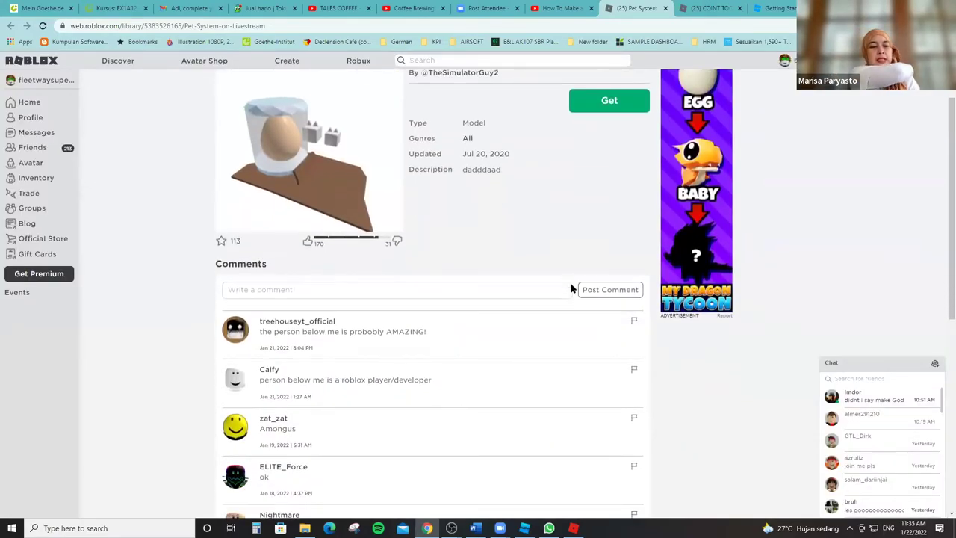
scroll(570, 287, up, 1)
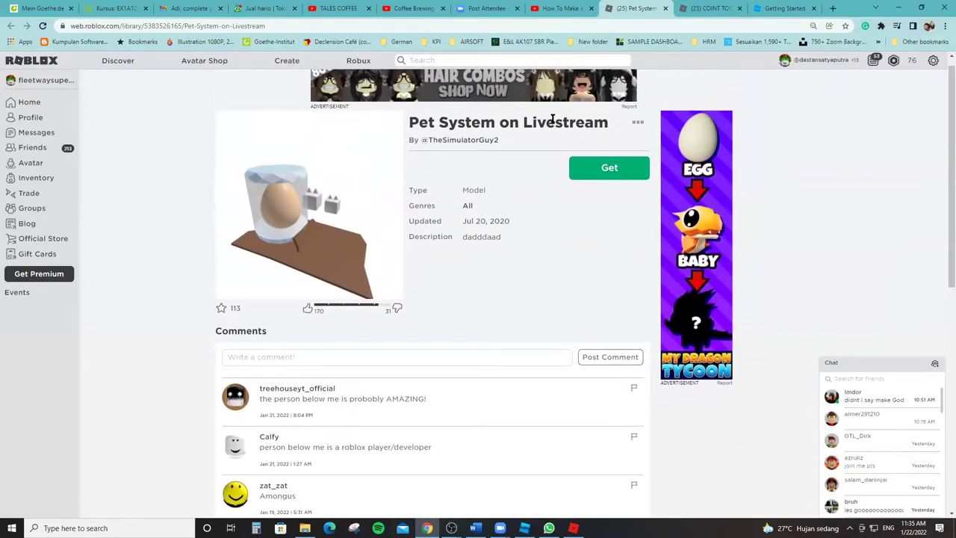
Switch to Roblox Studio and search the Toolbox models for "pet system on livestream".
mouse_move(524, 528)
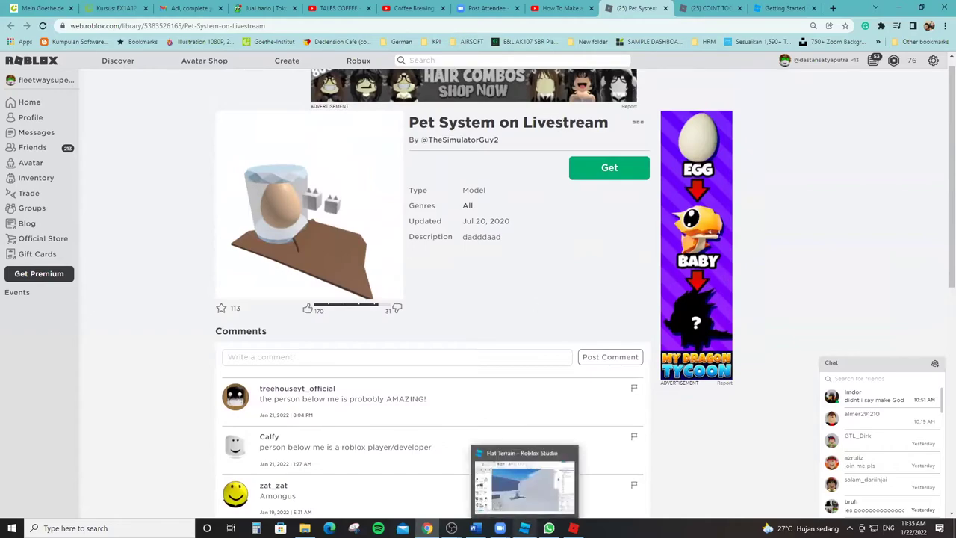
click(523, 490)
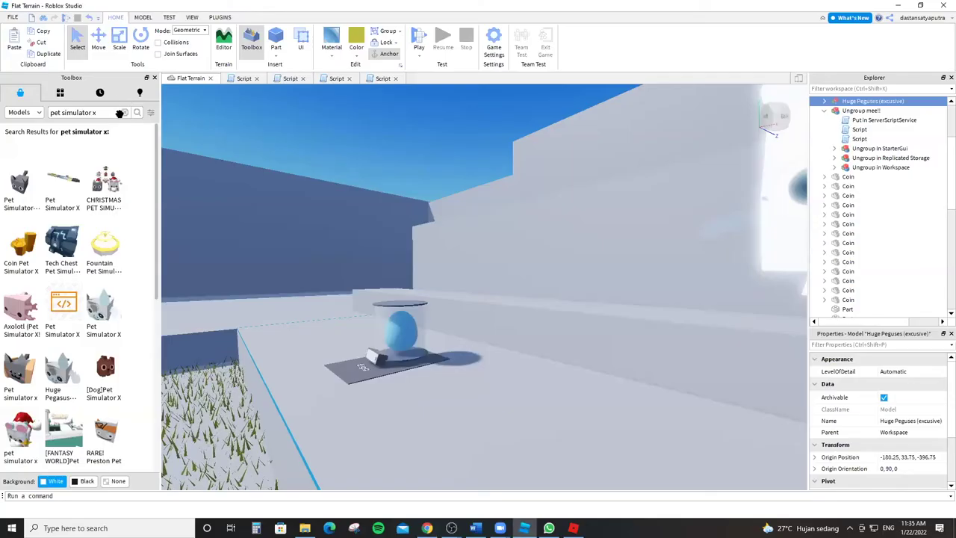
click(61, 112)
key(shift+End)
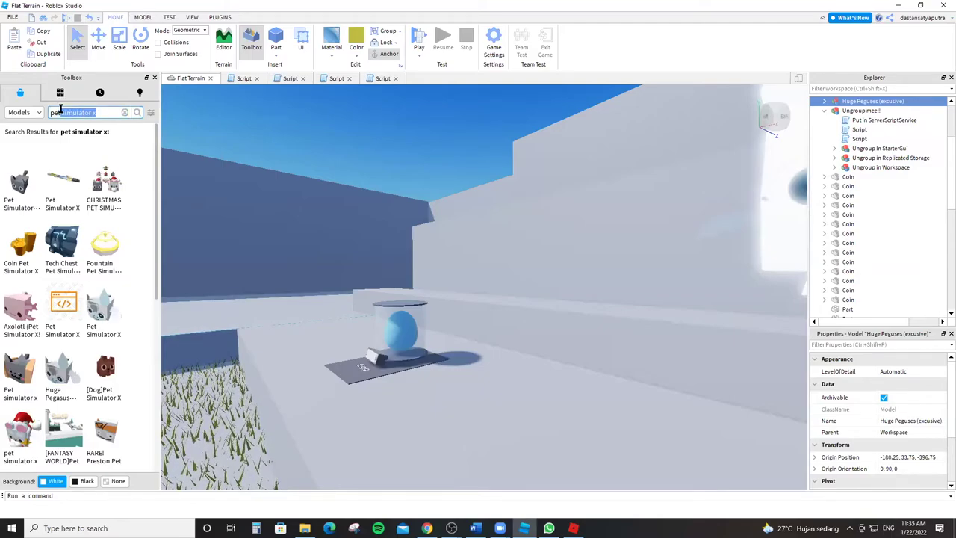
text(system)
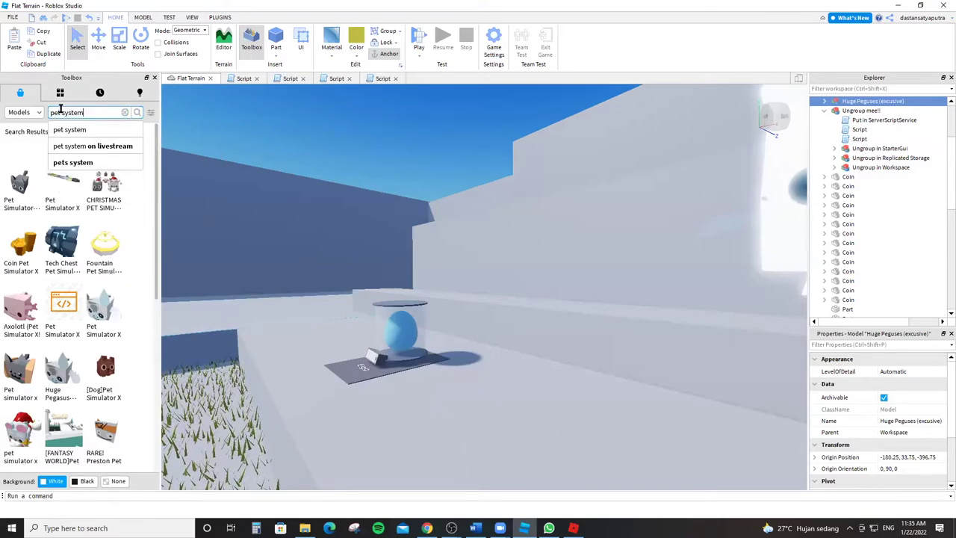
click(119, 146)
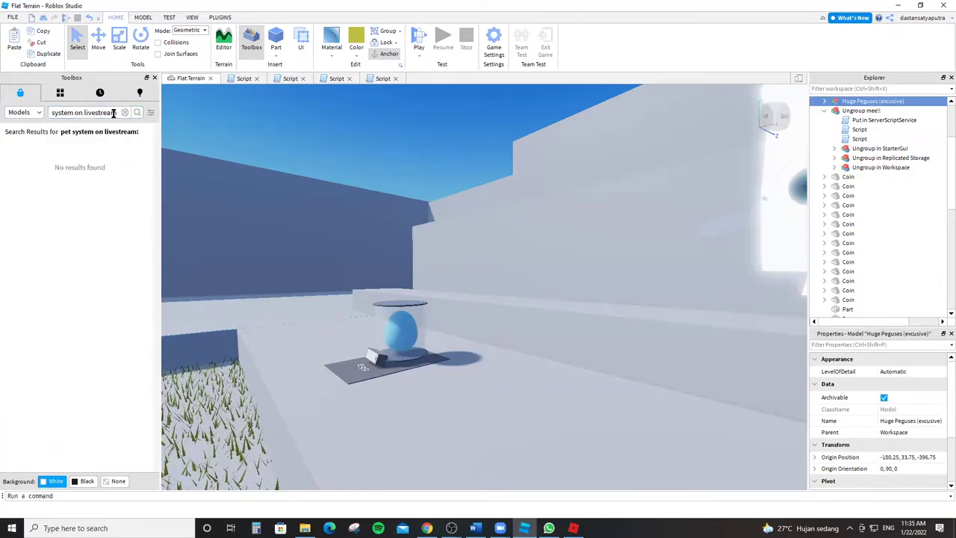
Shorten the Toolbox search to "pet system" and look through the resulting models.
key(BackSpace)
key(BackSpace)
key(BackSpace)
key(BackSpace)
key(BackSpace)
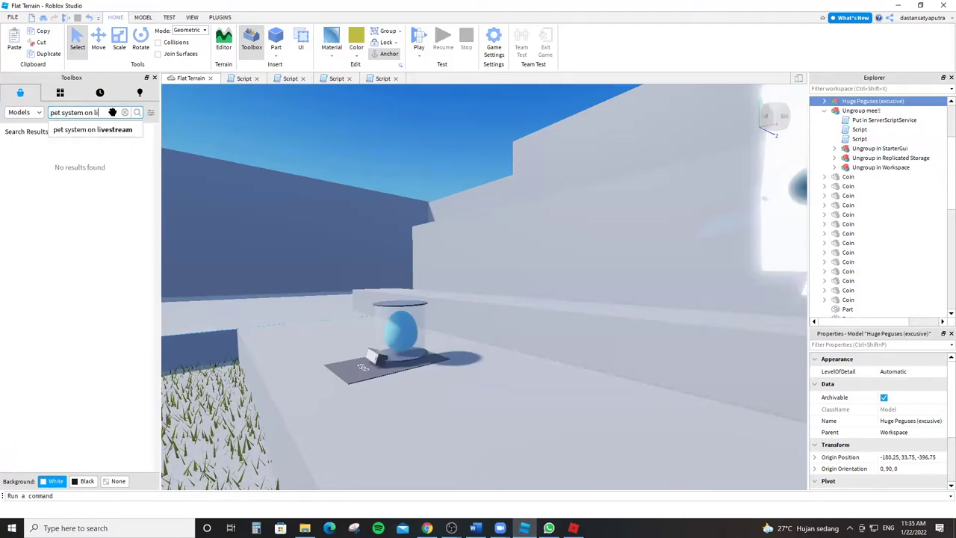
key(BackSpace)
key(BackSpace)
key(BackSpace)
key(Return)
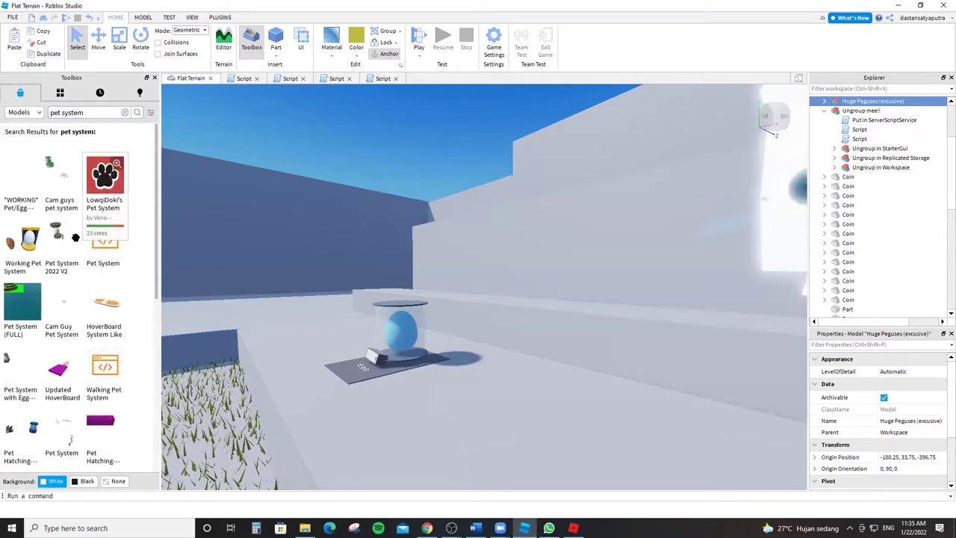
scroll(119, 245, down, 3)
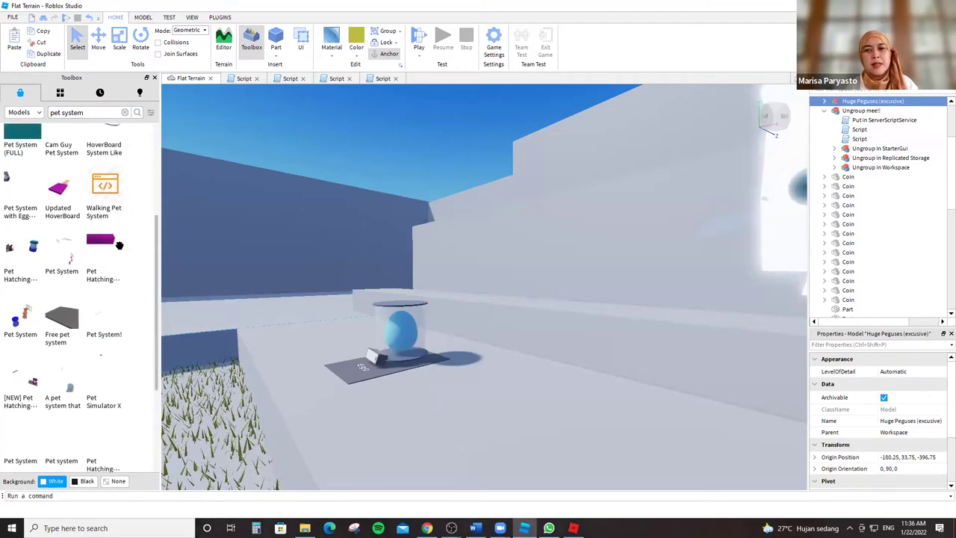
scroll(119, 245, down, 4)
scroll(119, 245, up, 8)
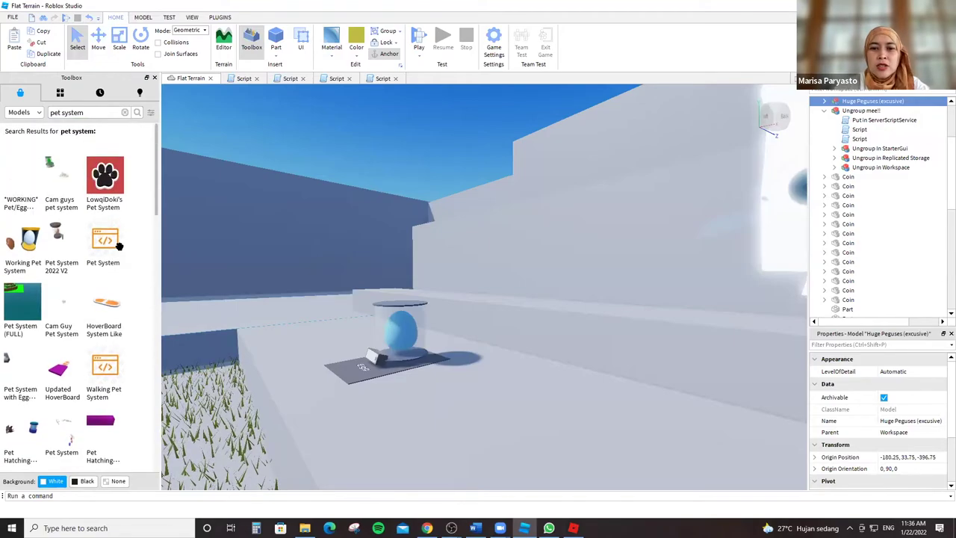
Switch to the browser and examine the Pet System on Livestream page's details and comments.
key(alt+Tab)
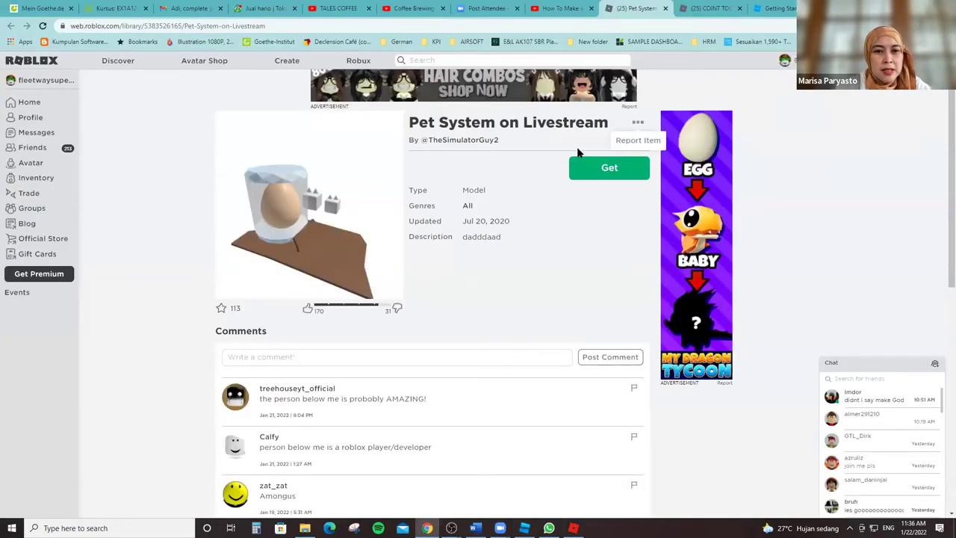
scroll(537, 256, down, 6)
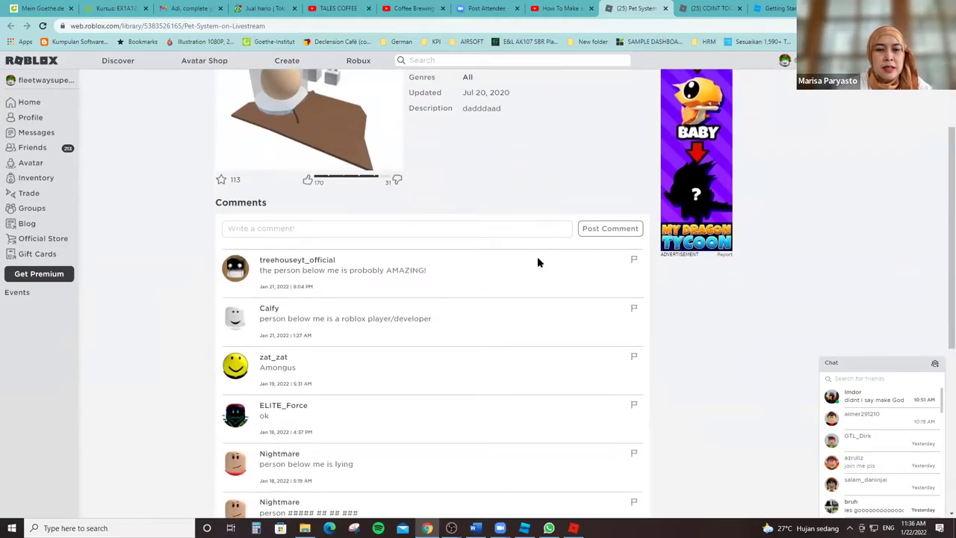
scroll(536, 262, down, 1)
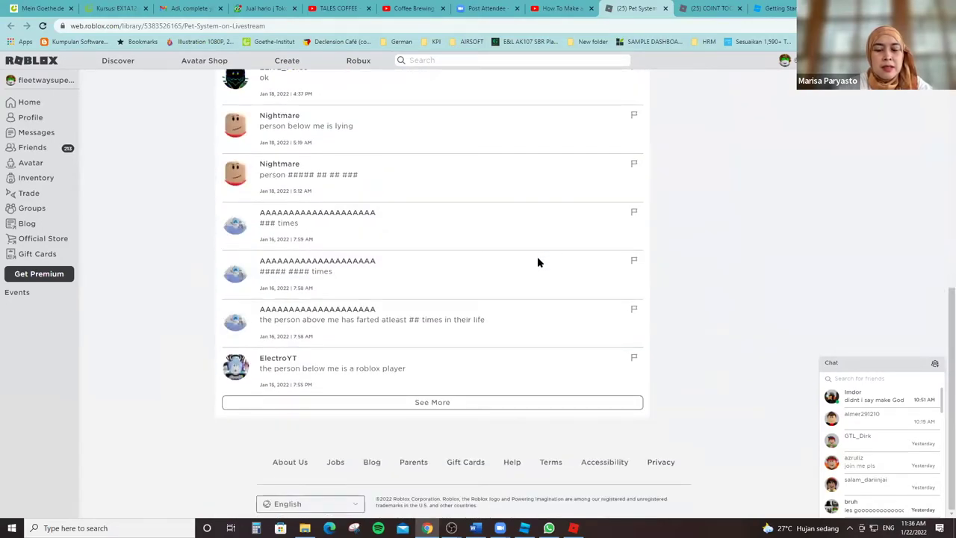
scroll(537, 257, up, 12)
Switch to Roblox Studio, browse further through the pet system models and open the creator search filter.
key(alt+Tab)
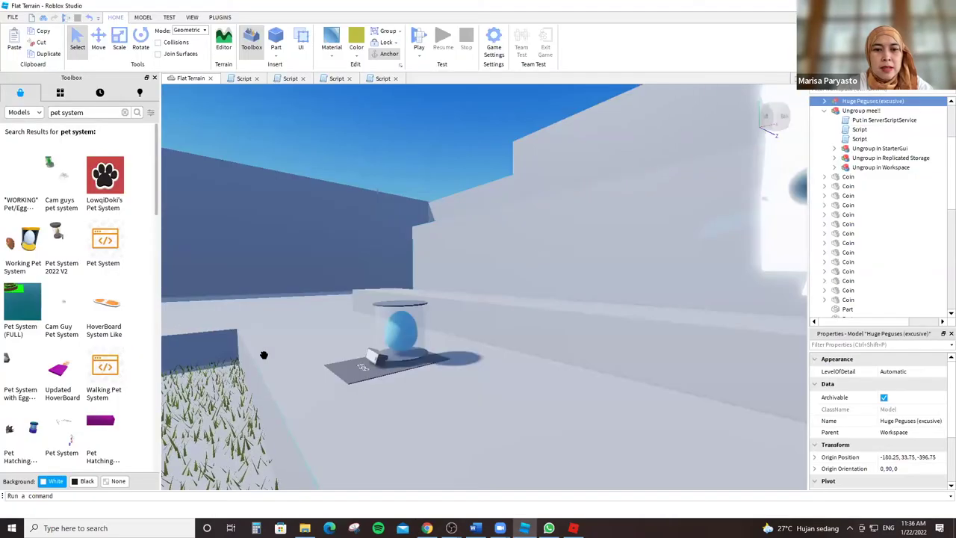
scroll(121, 192, down, 10)
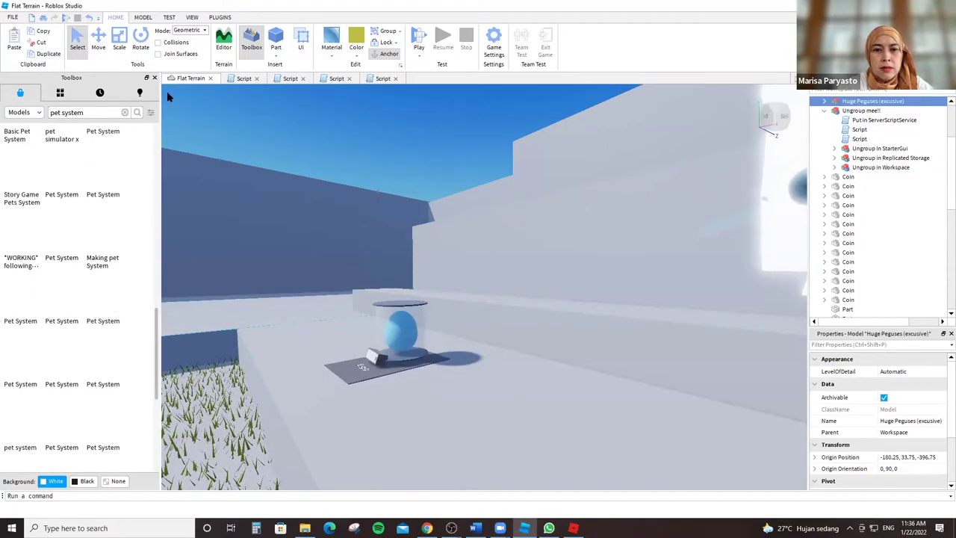
click(150, 112)
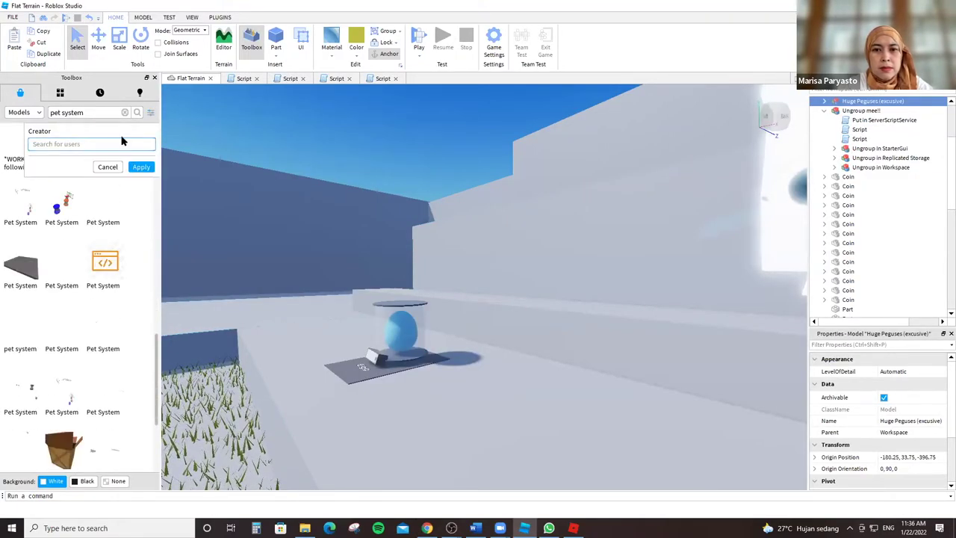
Filter the Toolbox models by the creator username copied from the Pet System on Livestream page, and clear the "pet system" keyword.
key(alt+Tab)
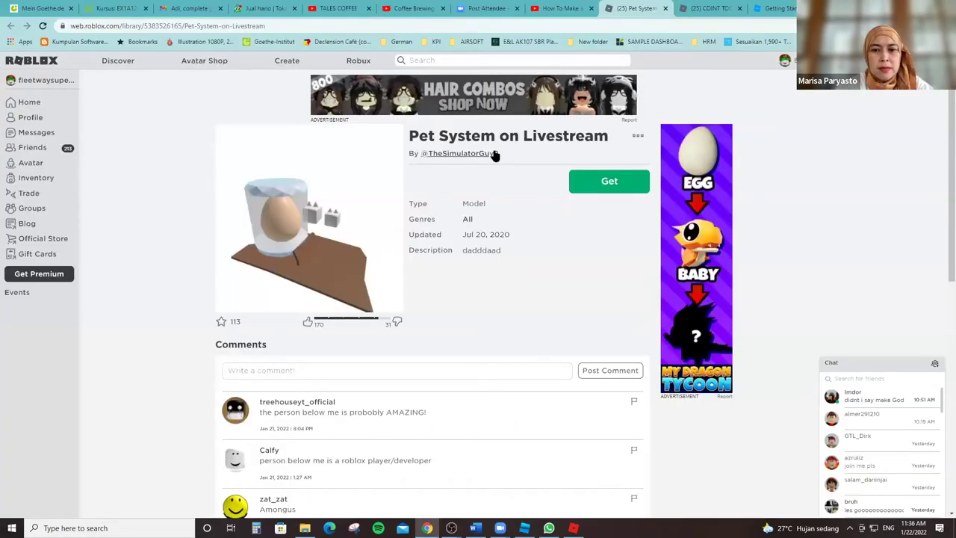
drag(500, 153, 431, 154)
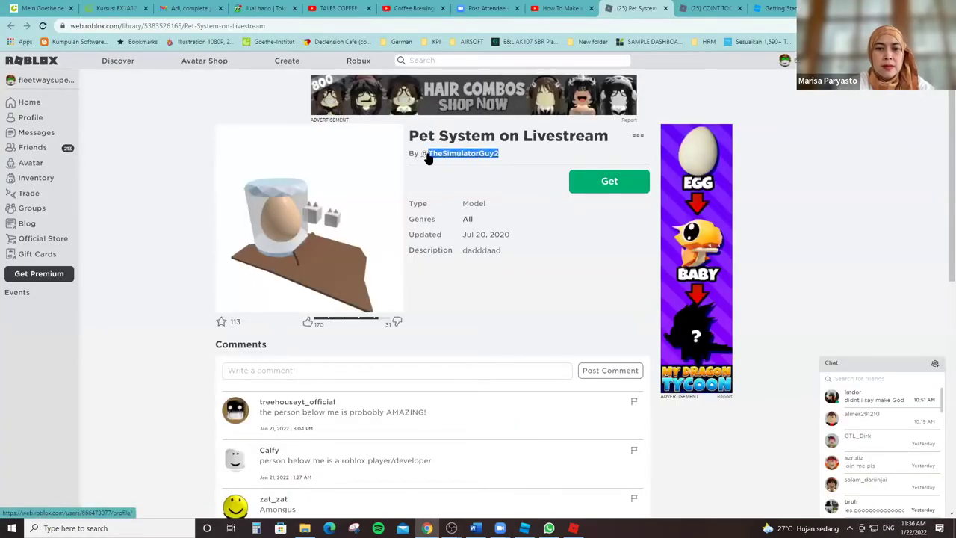
key(alt+Tab)
click(118, 145)
key(ctrl+v)
click(138, 167)
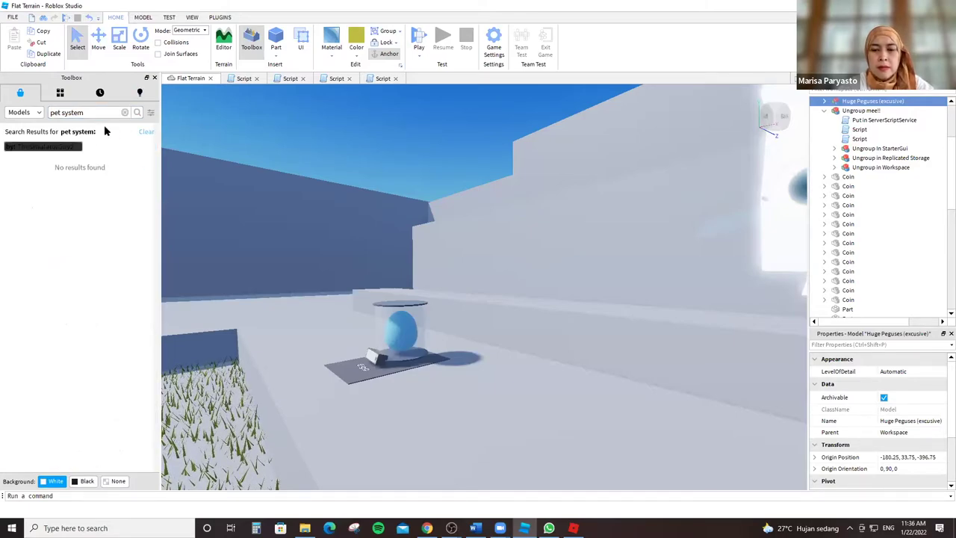
click(124, 112)
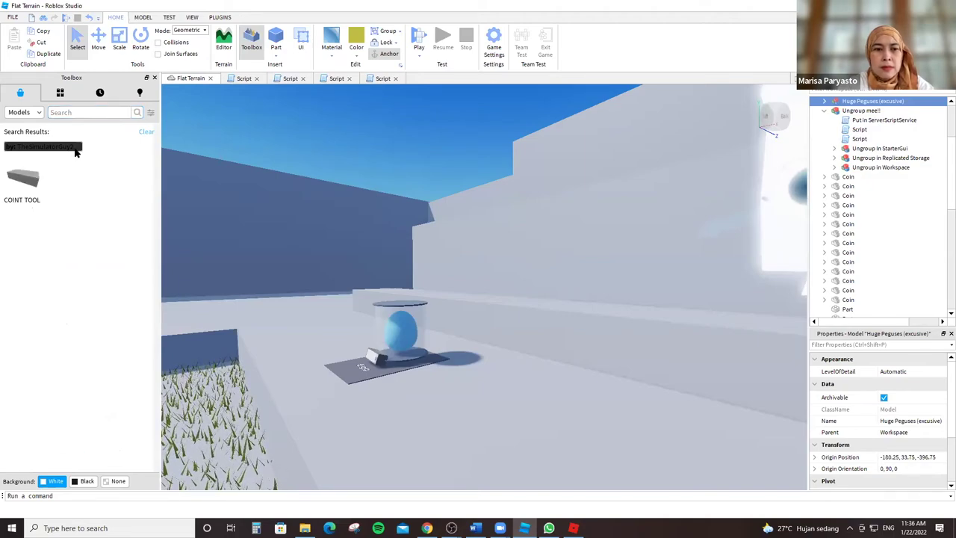
Insert the creator's COINT TOOL model and put it into the starter pack.
mouse_move(24, 186)
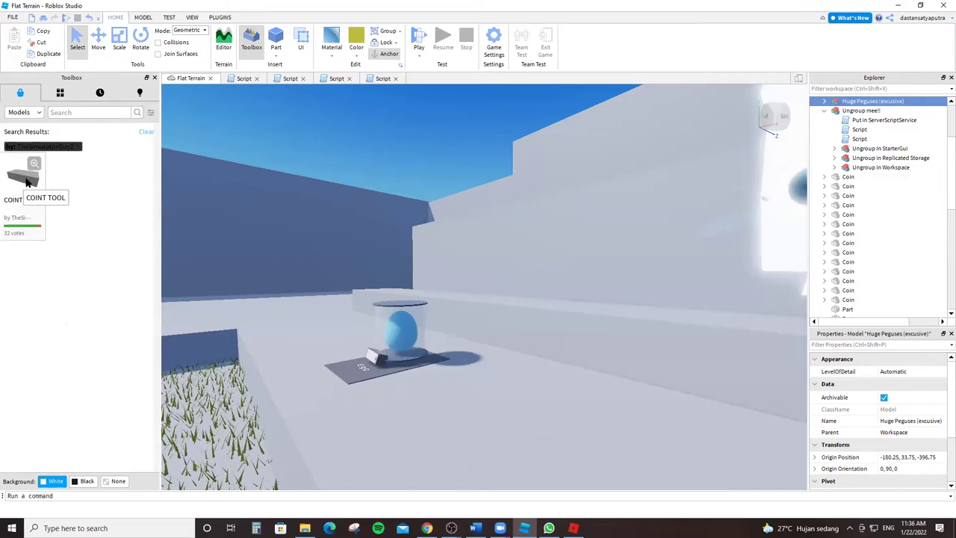
click(26, 181)
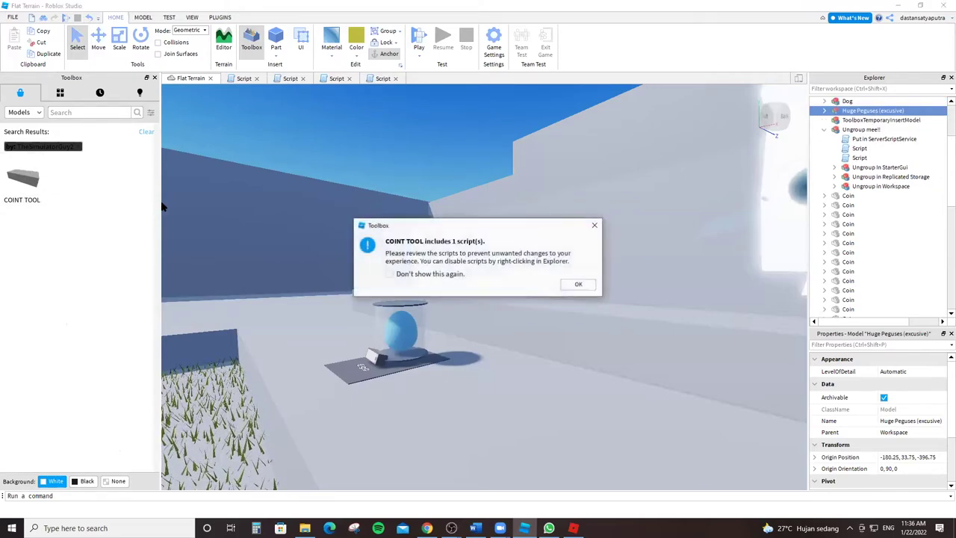
click(578, 285)
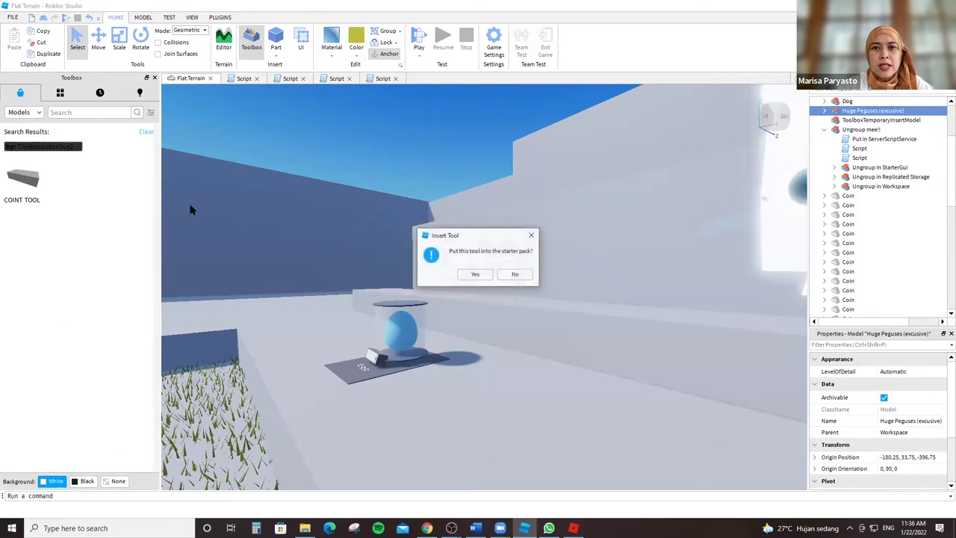
click(473, 275)
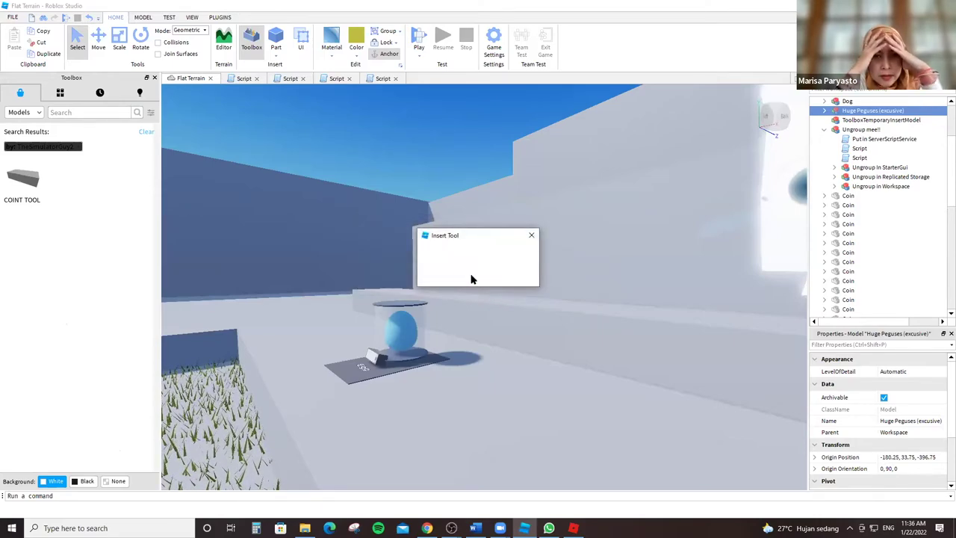
Switch to the browser and get the free Pet System on Livestream model for the account's inventory.
key(alt+Tab)
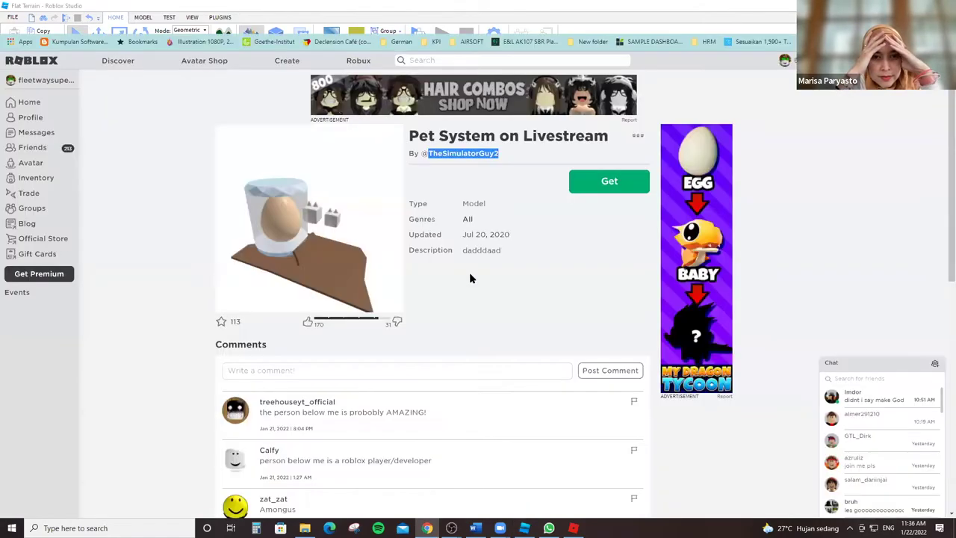
scroll(417, 348, down, 3)
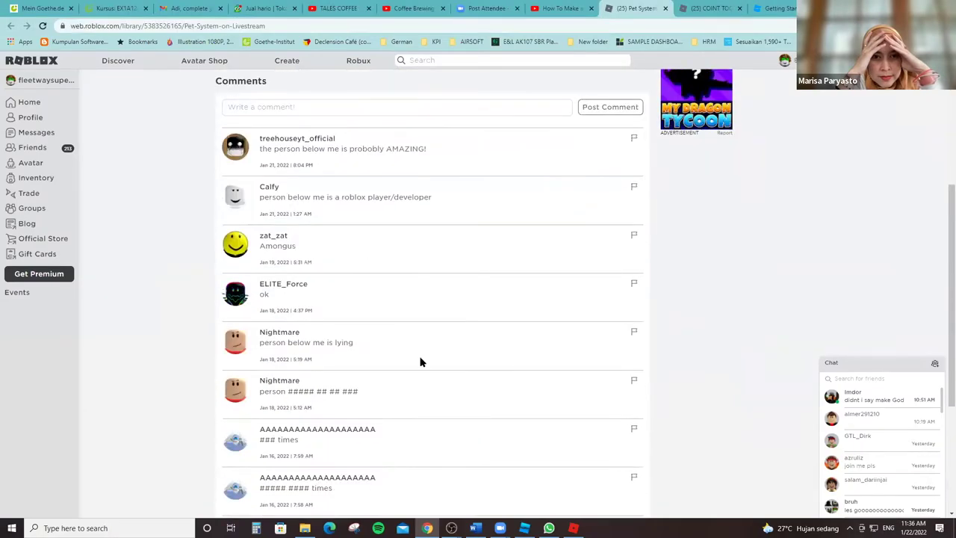
scroll(419, 354, up, 3)
click(605, 189)
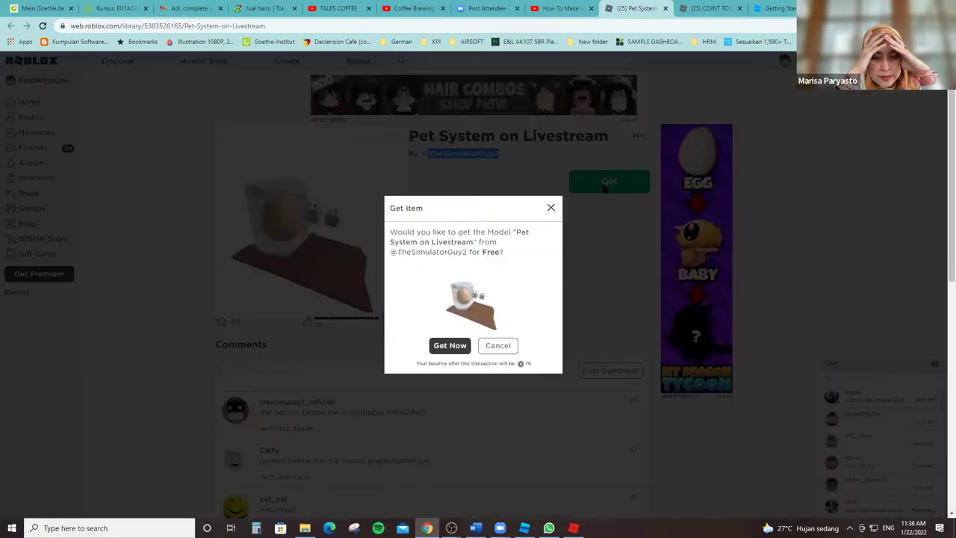
click(450, 345)
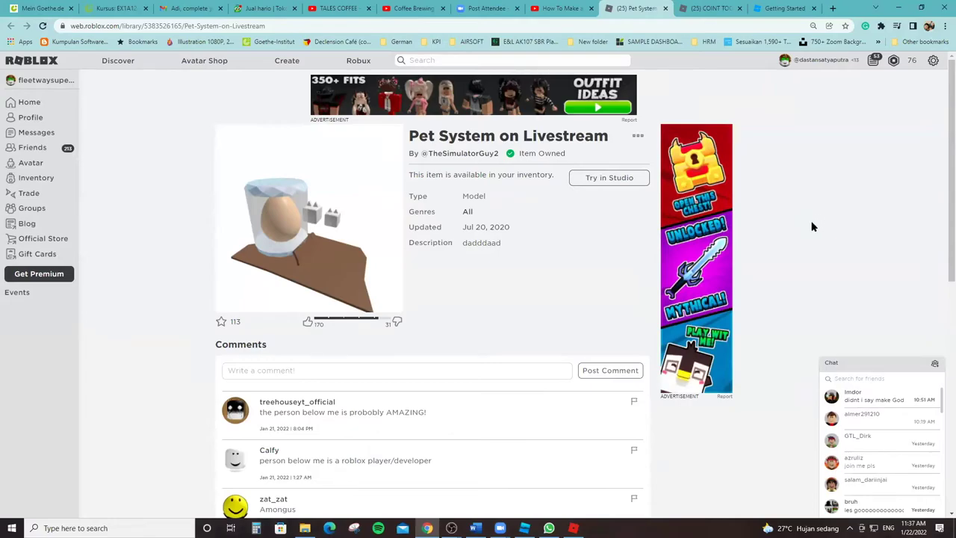
Try the Pet System on Livestream model in Roblox Studio and accept the script notice.
click(620, 180)
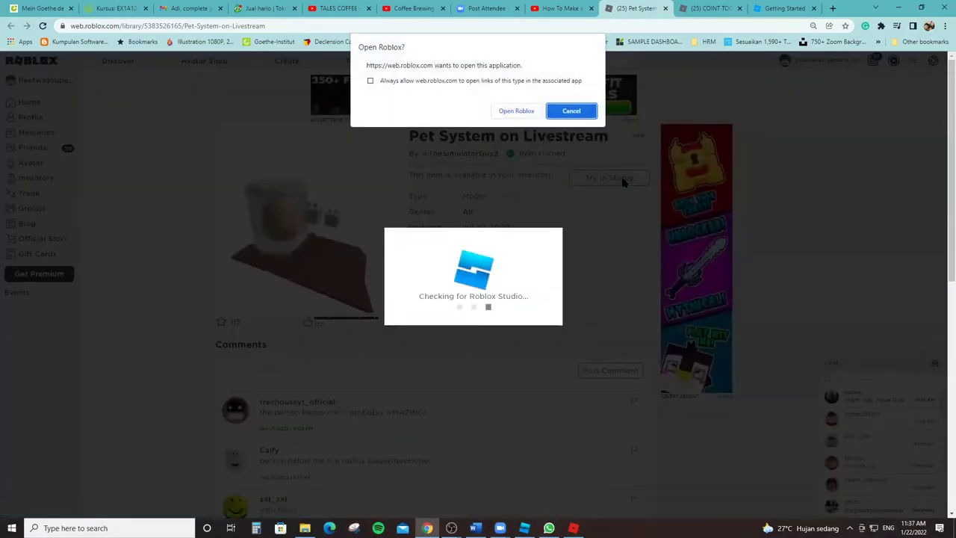
click(516, 111)
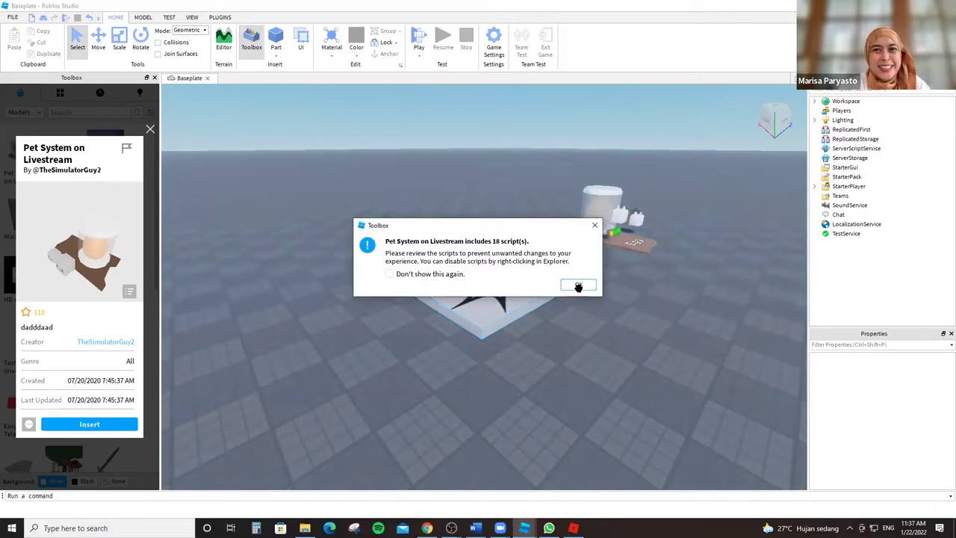
click(578, 284)
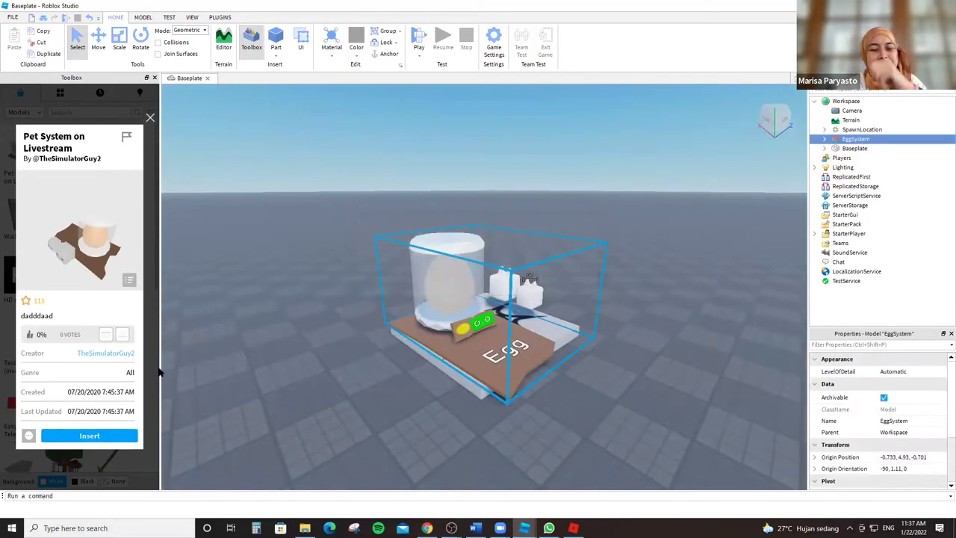
Insert a second copy of Pet System on Livestream, accept the script notice and close the model's details.
click(125, 435)
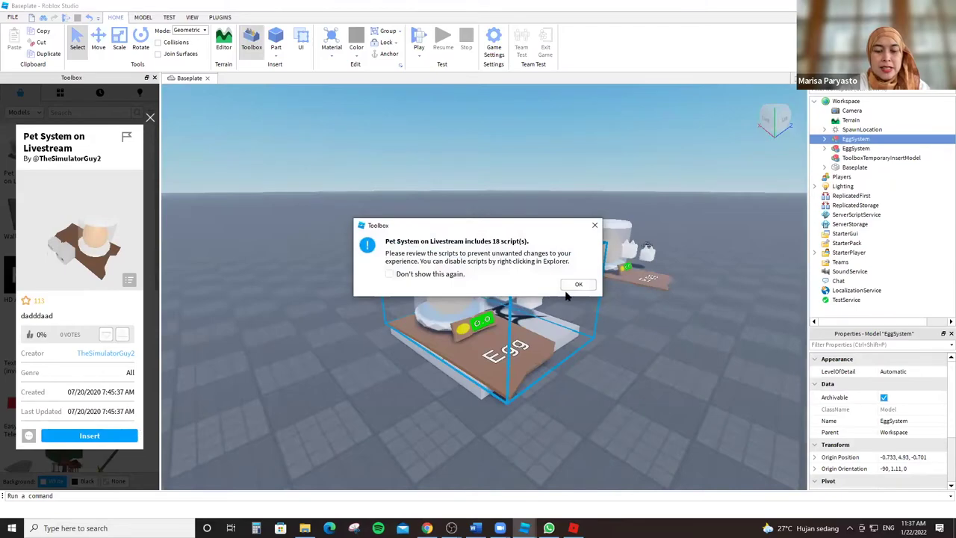
click(576, 285)
click(647, 271)
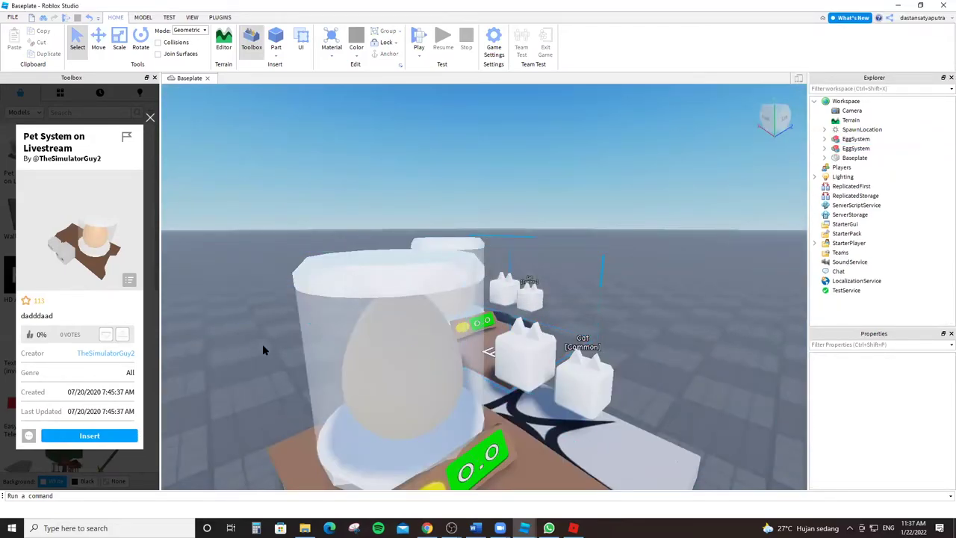
click(150, 118)
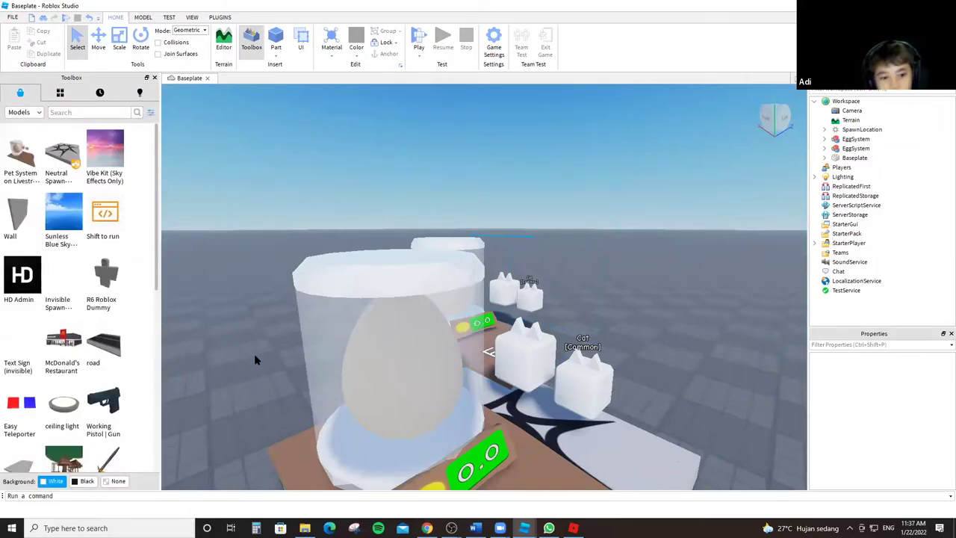
Move the second egg system away from the spawn pad and place it beside the first egg system.
click(326, 350)
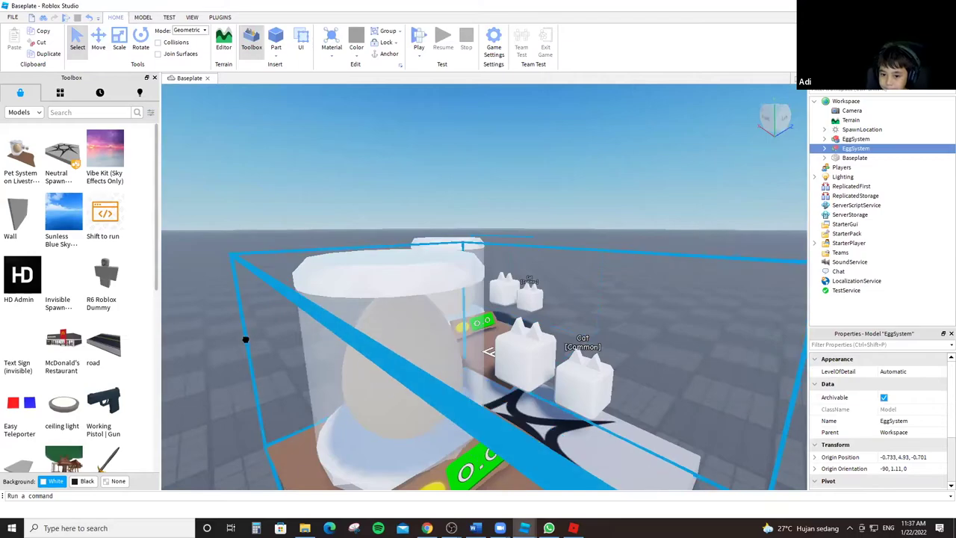
key(ctrl+z)
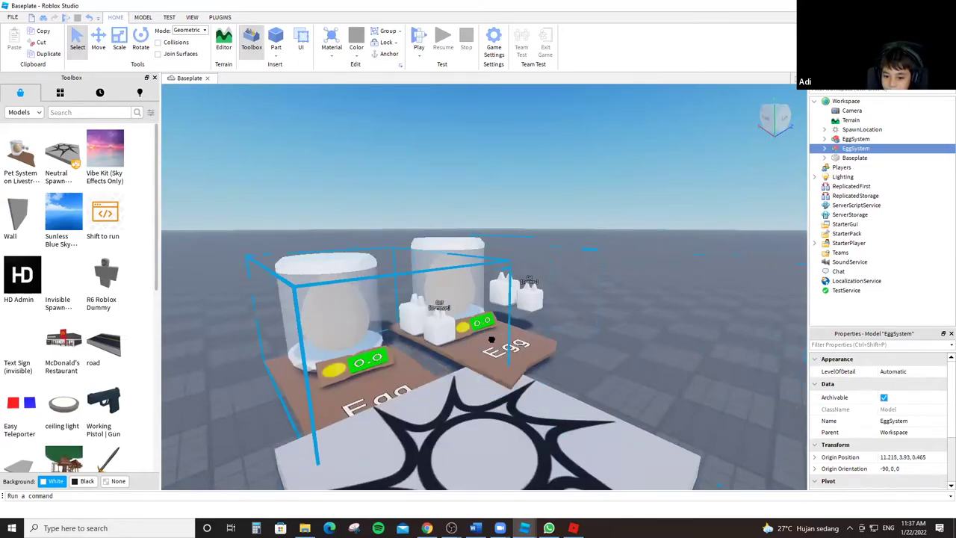
drag(351, 359, 261, 312)
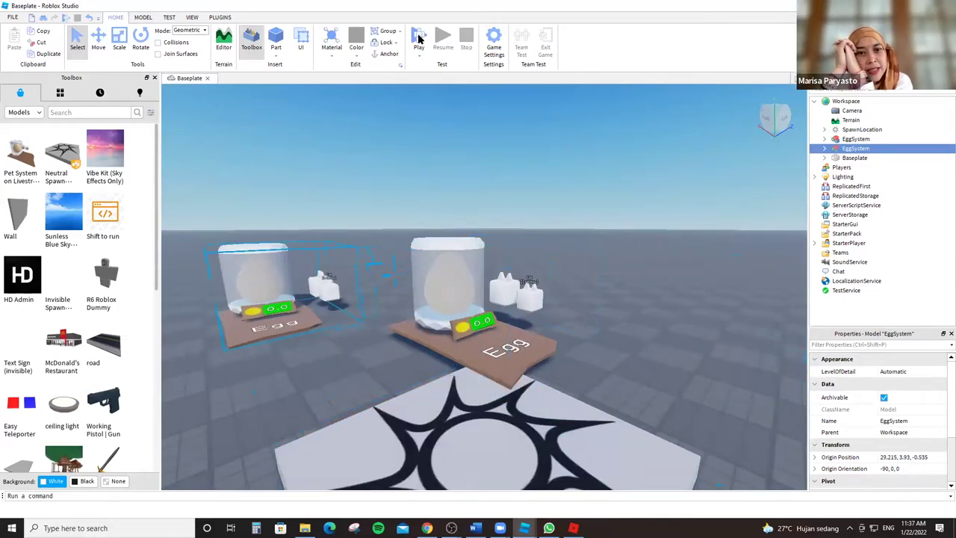
Start a play test, dismiss the script notice and walk the avatar from the spawn pad to the eggs.
click(419, 39)
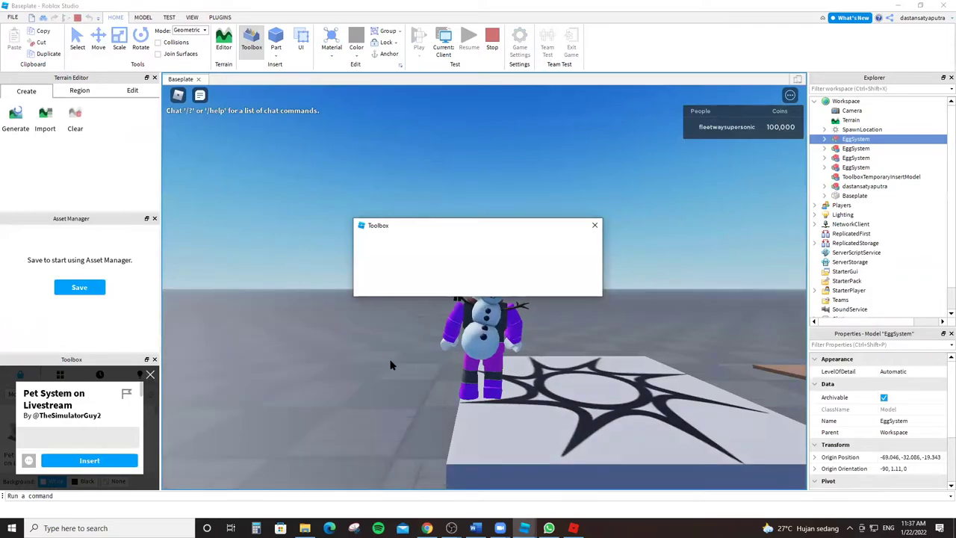
click(594, 225)
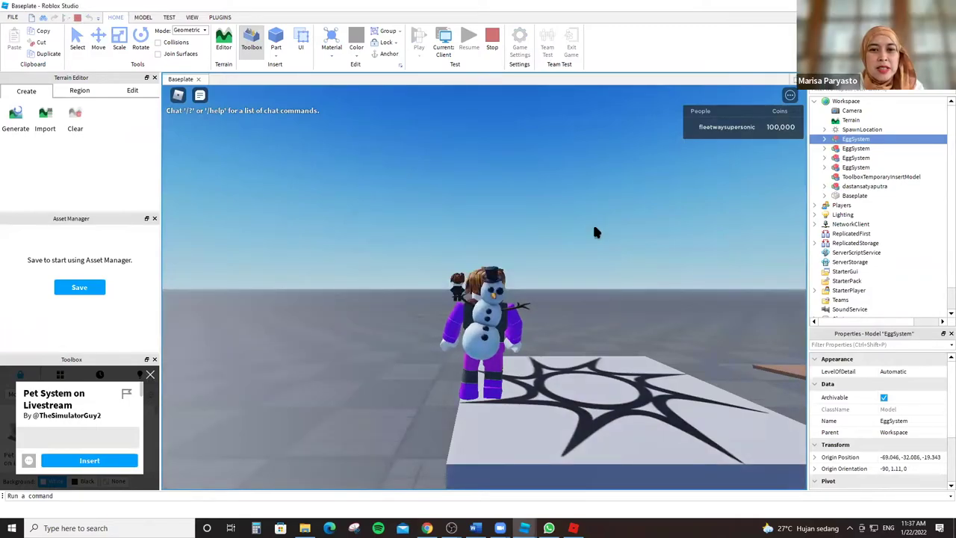
right_drag(595, 236, 532, 254)
scroll(573, 286, up, 2)
key(w)
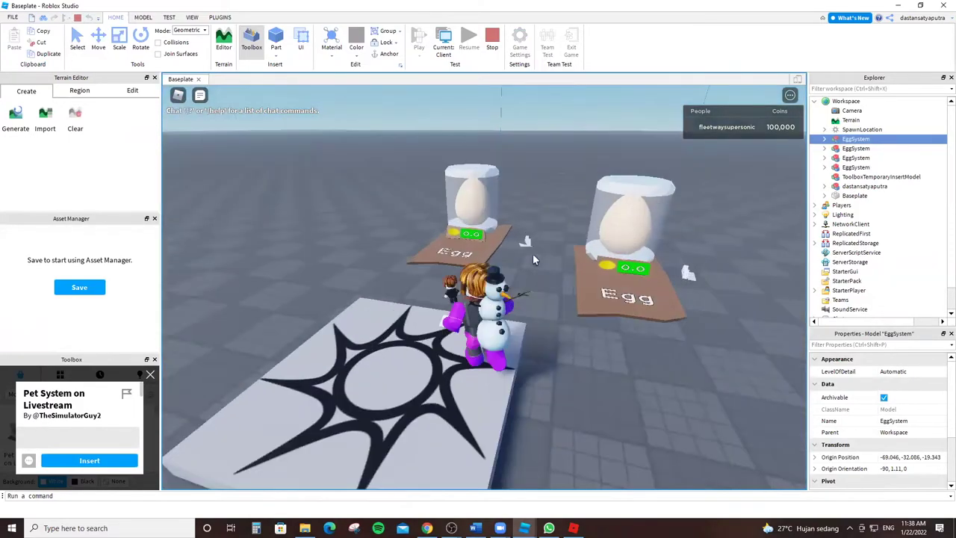
key(w)
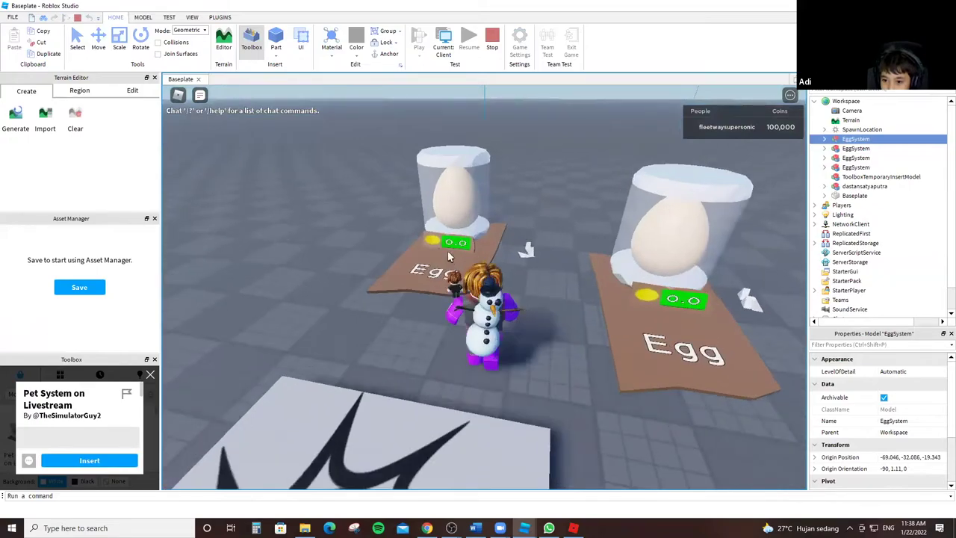
key(w)
Walk the avatar around the egg stands and inspect their price signs from several angles.
right_drag(447, 250, 413, 361)
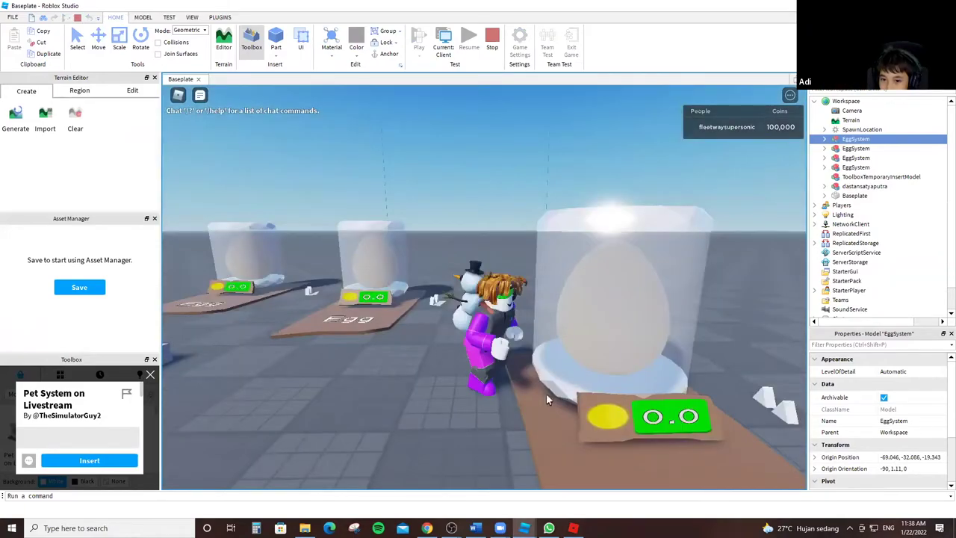
right_drag(413, 362, 546, 393)
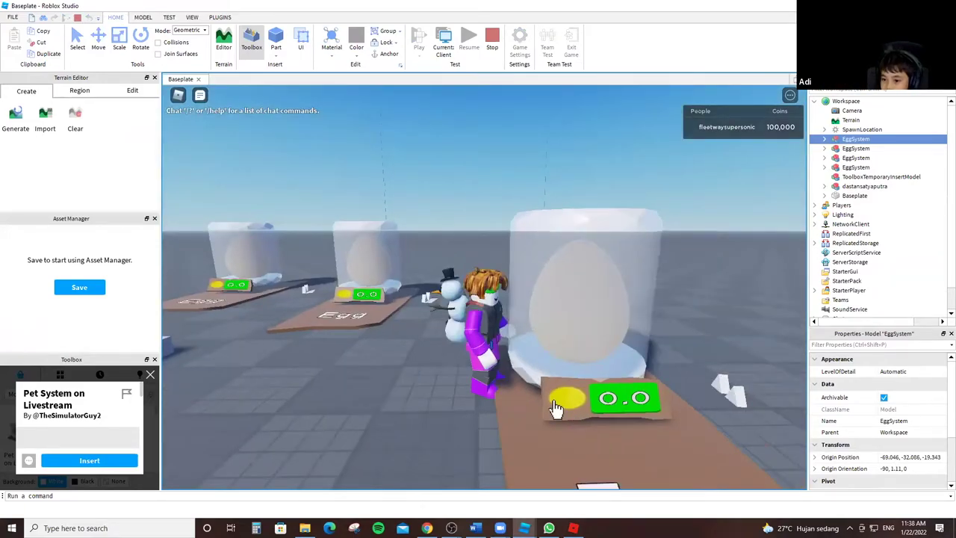
key(s)
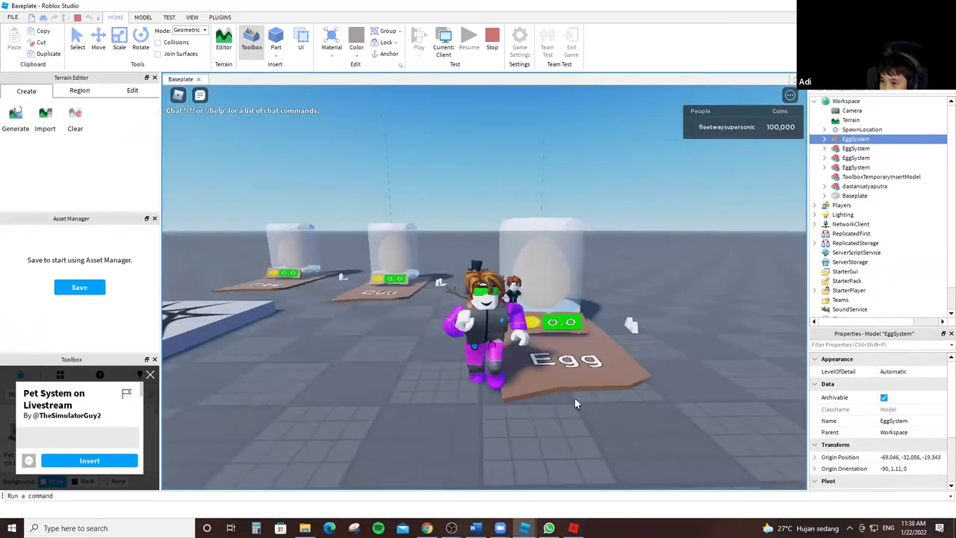
right_drag(575, 403, 619, 341)
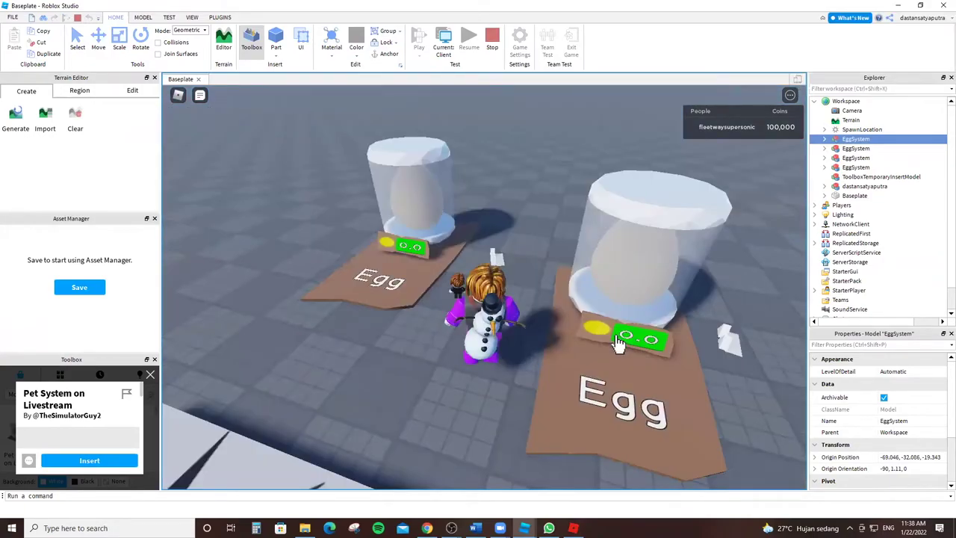
key(d)
key(s)
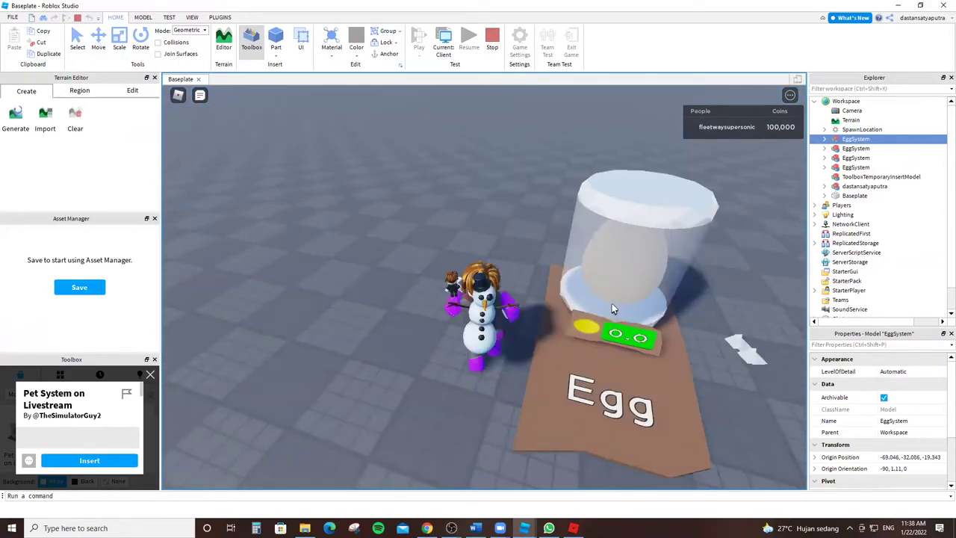
right_drag(611, 306, 557, 341)
key(a)
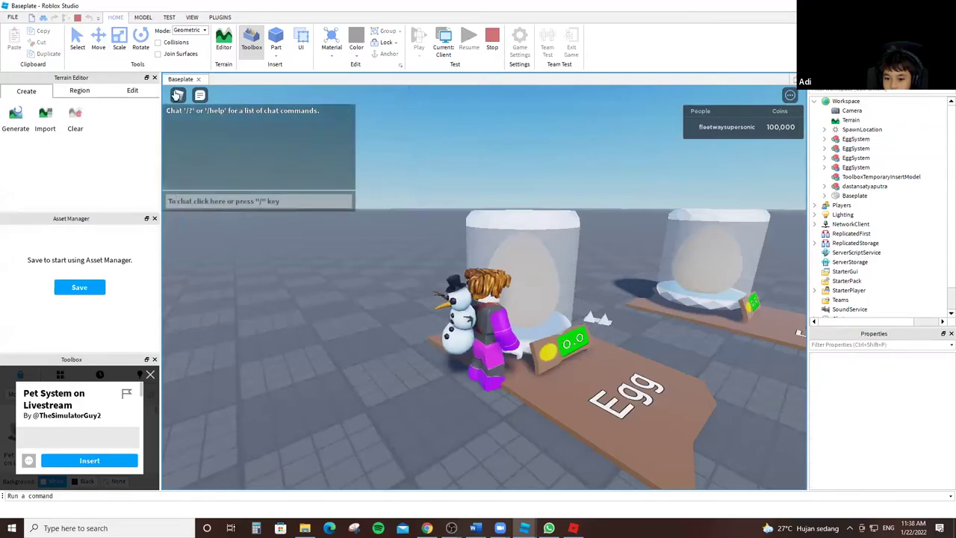
Restart the play test, accept the script notice and walk the avatar back up to the egg stands.
click(177, 94)
click(470, 459)
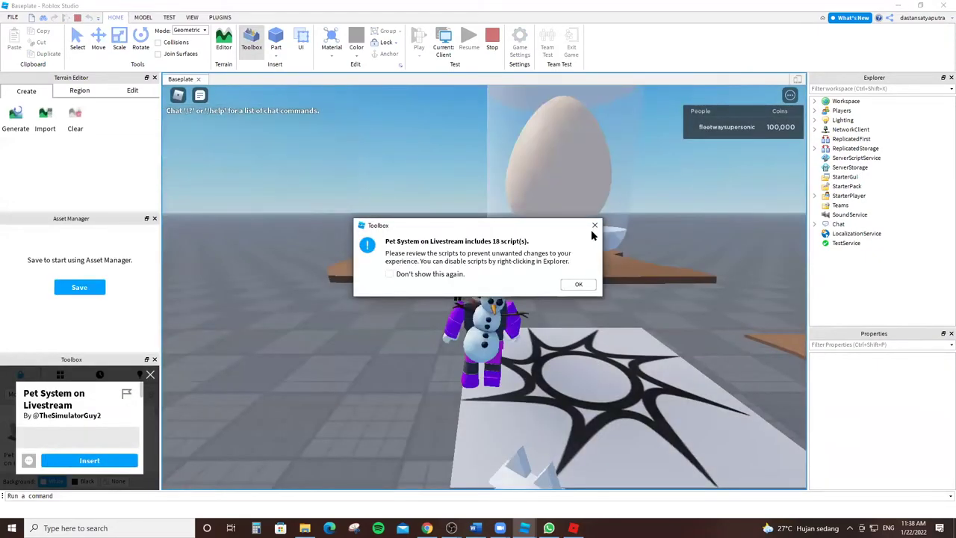
click(578, 284)
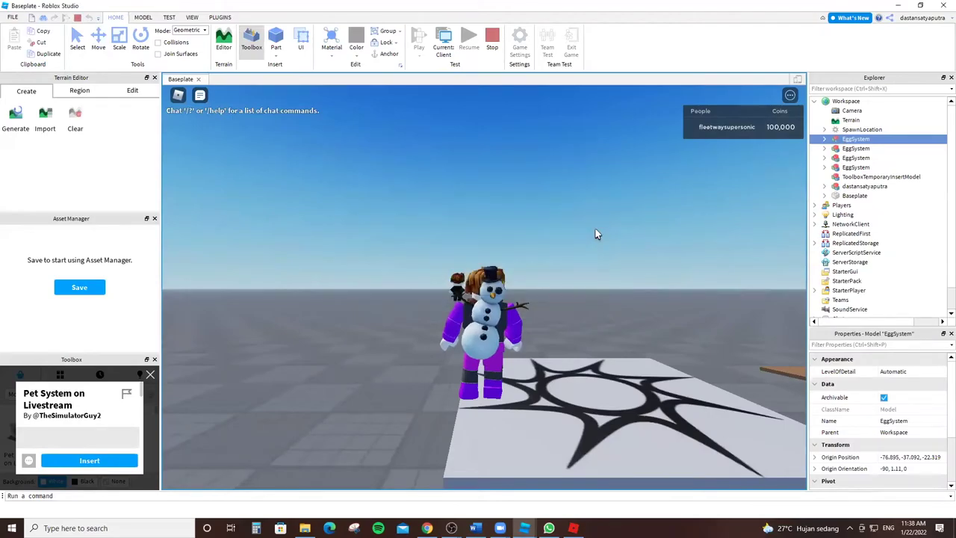
key(w)
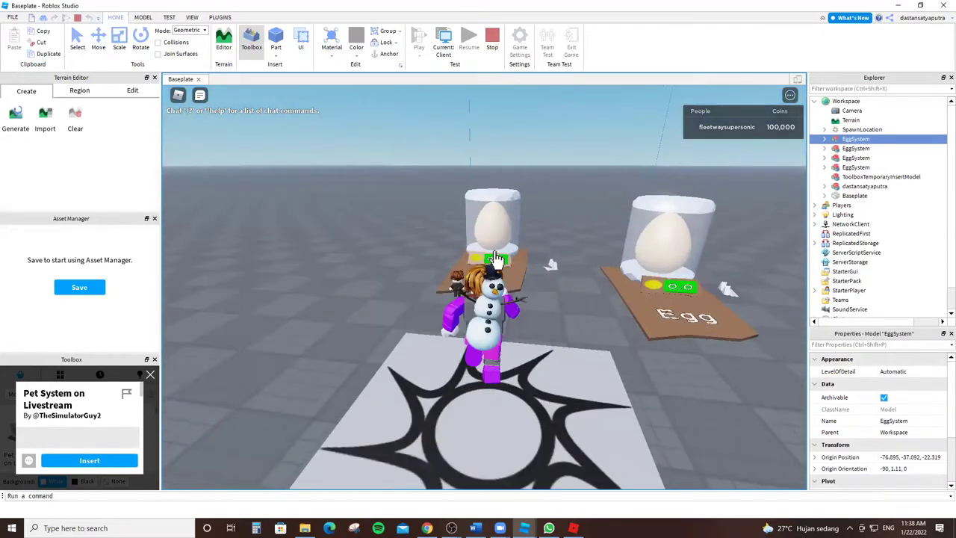
key(w)
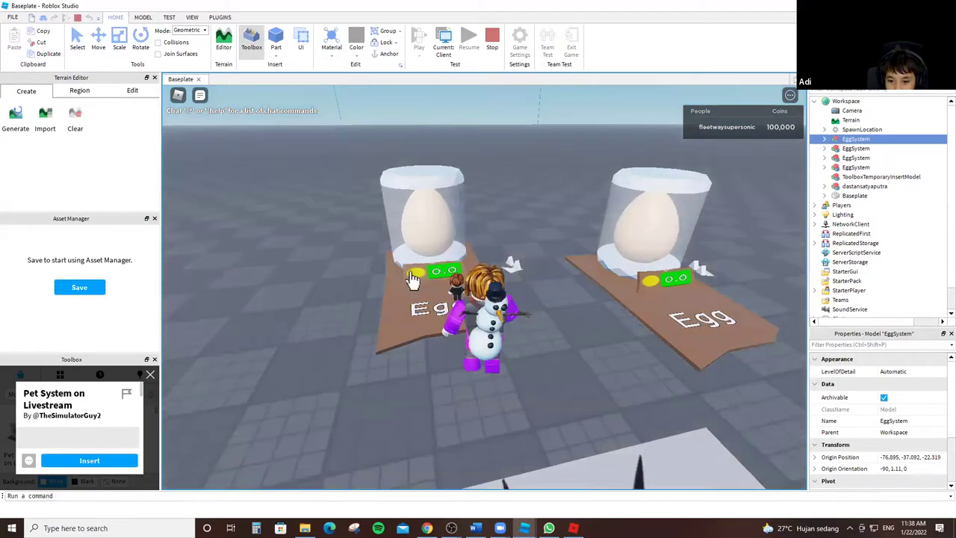
Leave the running experience, start a new play test and close the script notice.
key(Escape)
key(l)
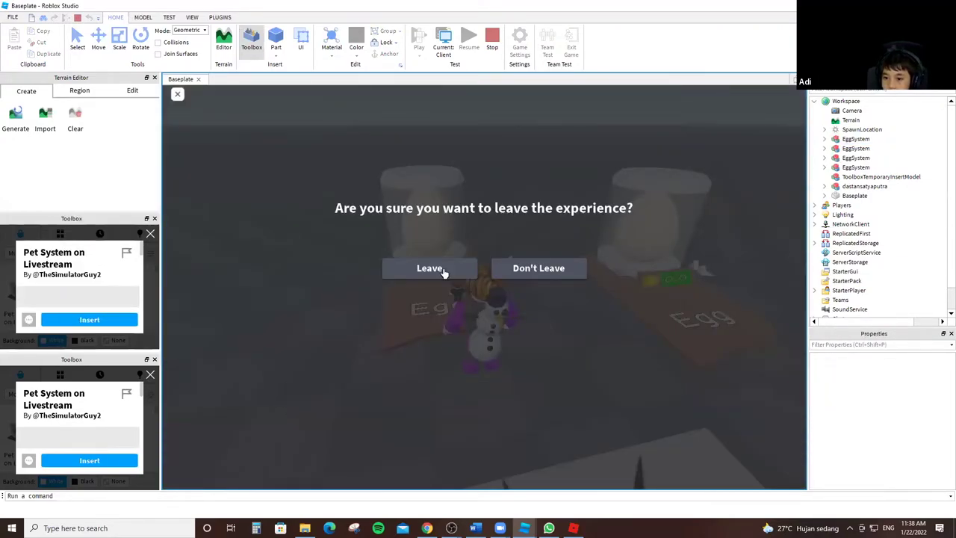
key(Return)
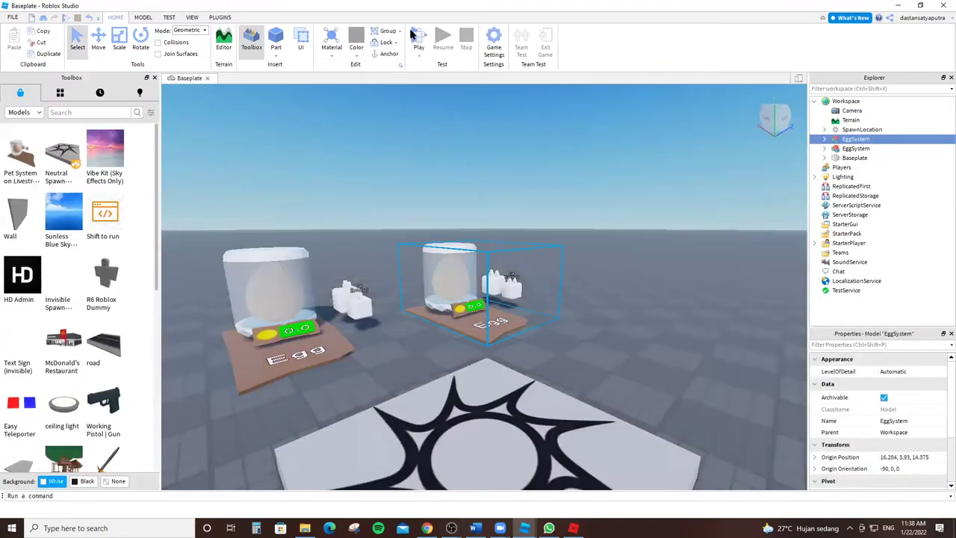
click(417, 38)
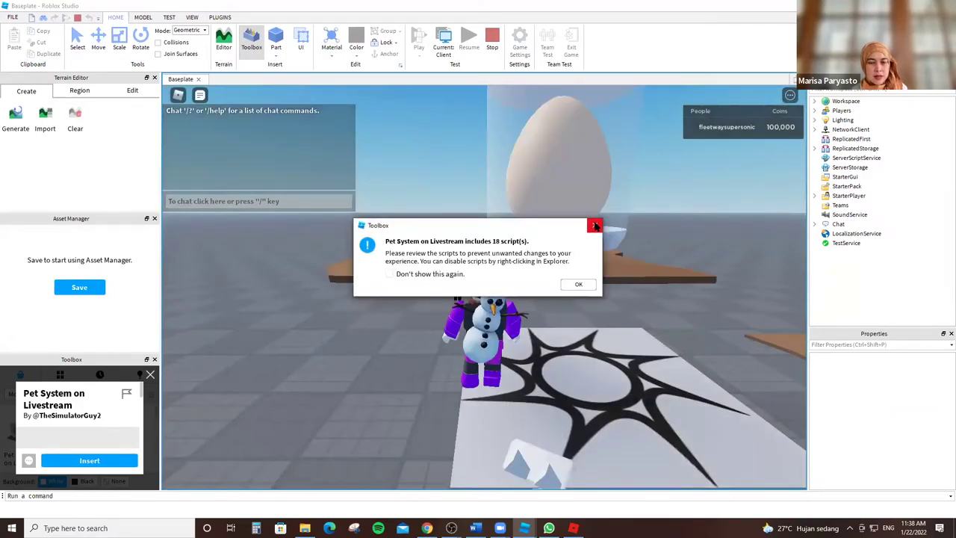
click(595, 226)
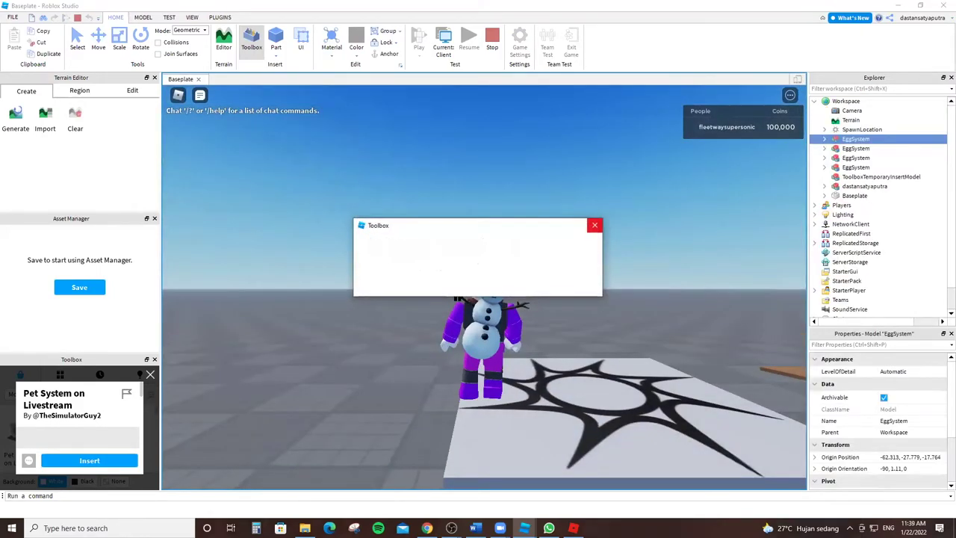
Walk the avatar off the spawn pad and around the egg stands, looking at them from several directions.
right_drag(534, 177, 534, 175)
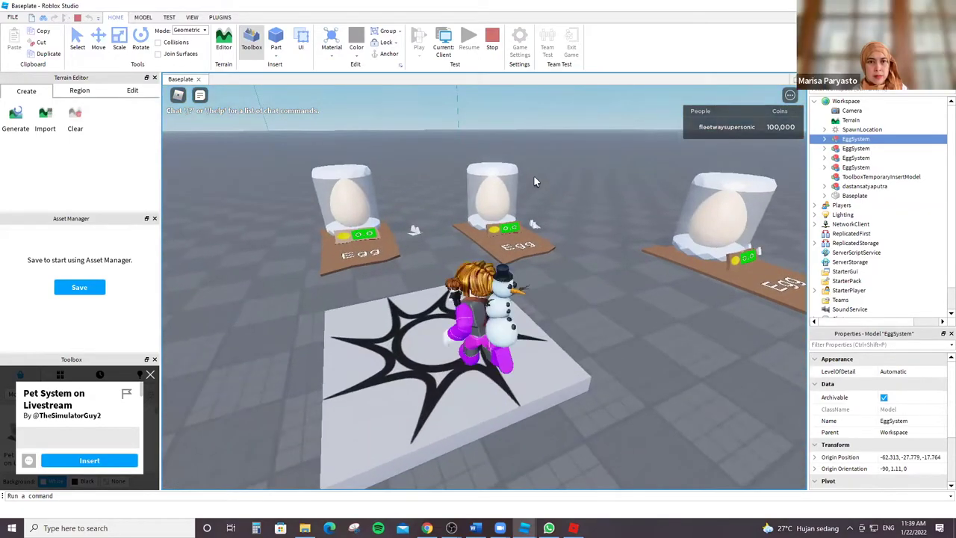
key(w)
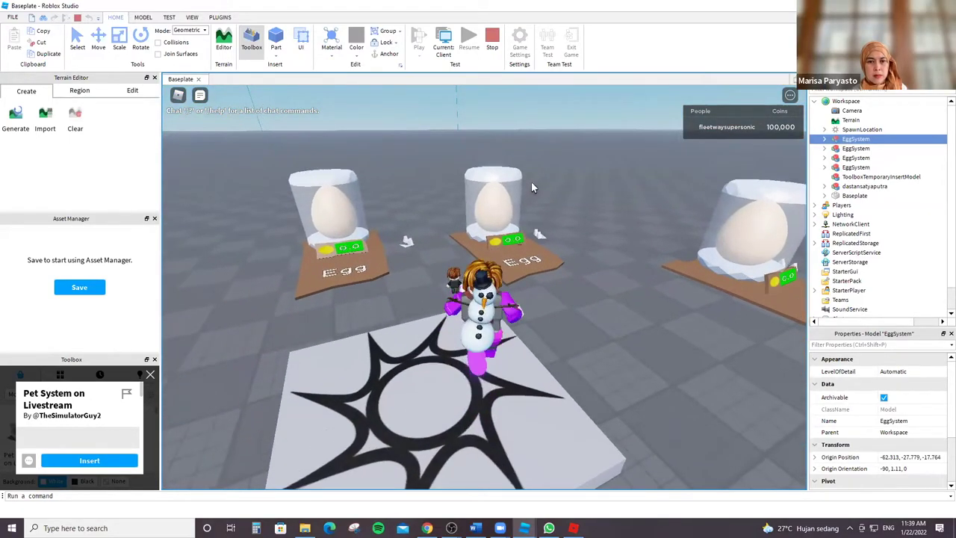
key(d)
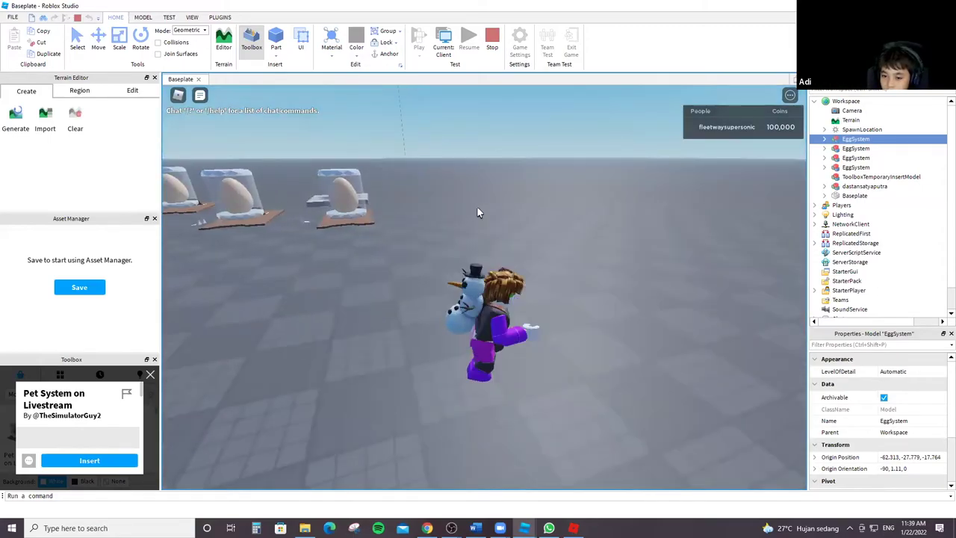
right_drag(421, 198, 418, 197)
key(s)
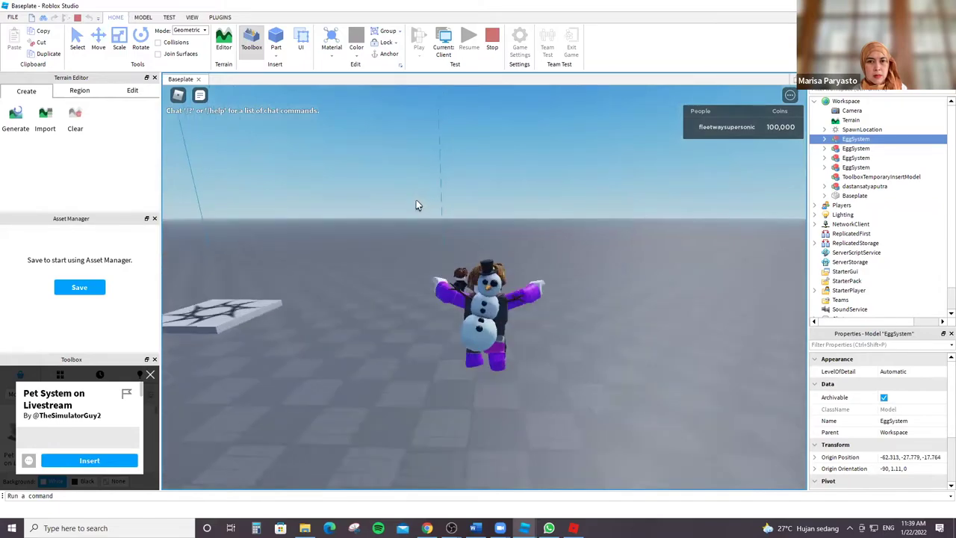
right_drag(413, 208, 478, 211)
key(w)
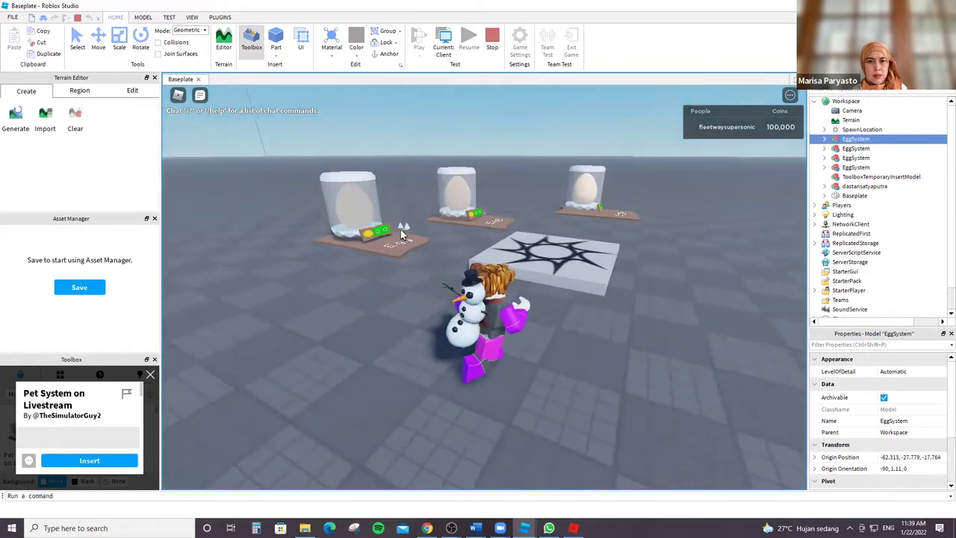
View the egg stands in first person, return to third person and leave the play test.
right_drag(400, 229, 434, 233)
scroll(435, 234, up, 3)
scroll(435, 234, up, 5)
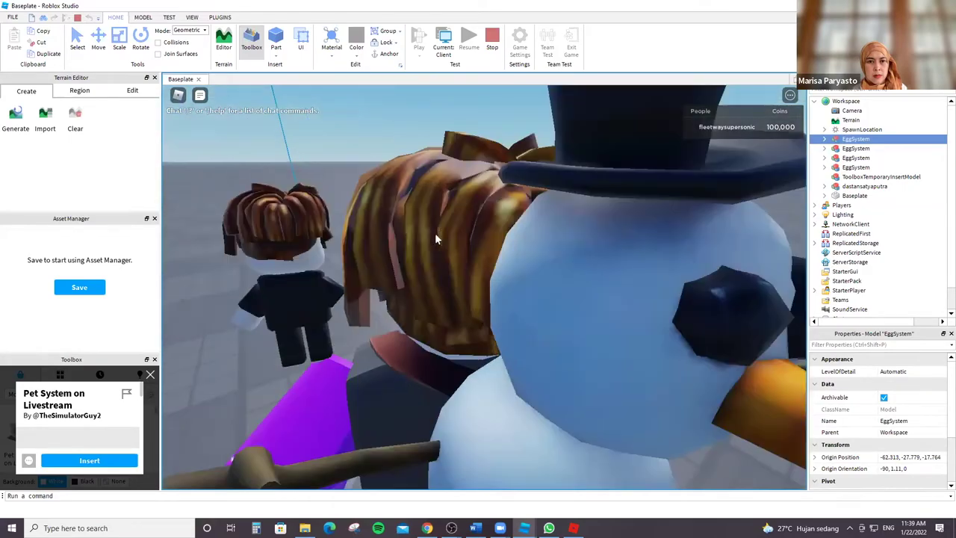
scroll(484, 291, up, 2)
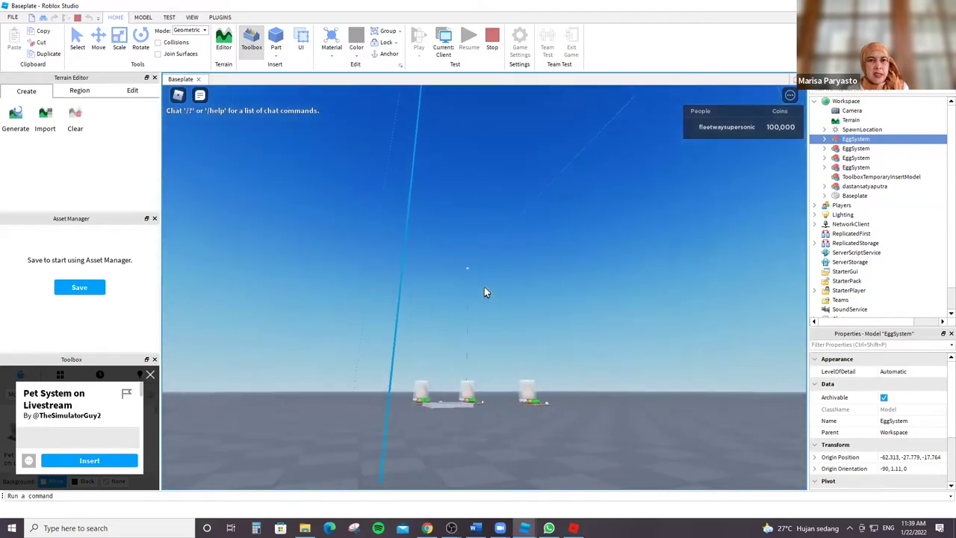
scroll(484, 291, down, 4)
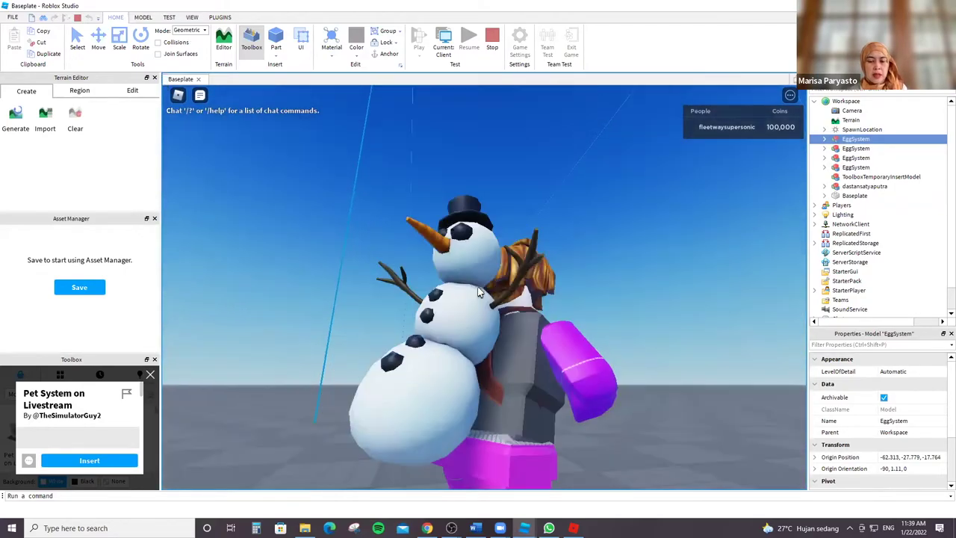
scroll(477, 292, down, 5)
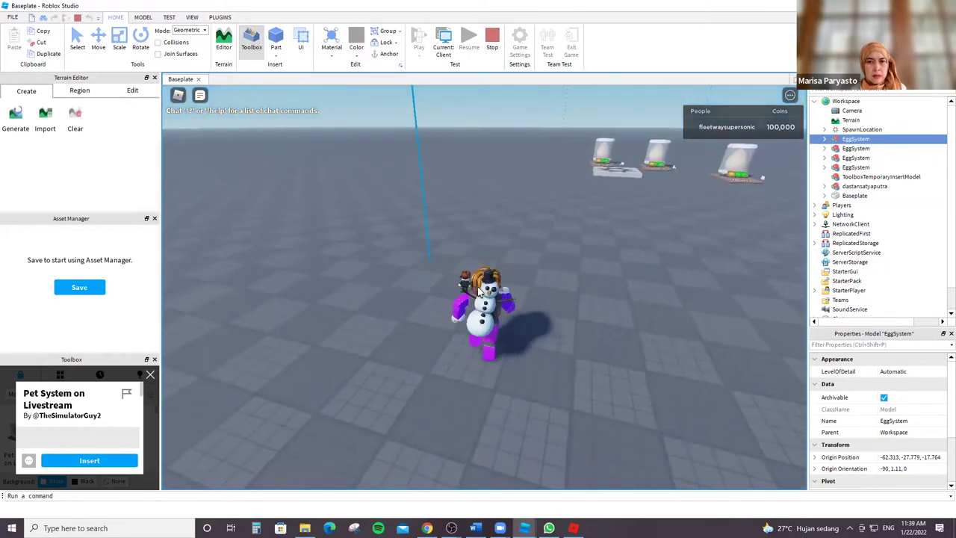
key(Escape)
key(l)
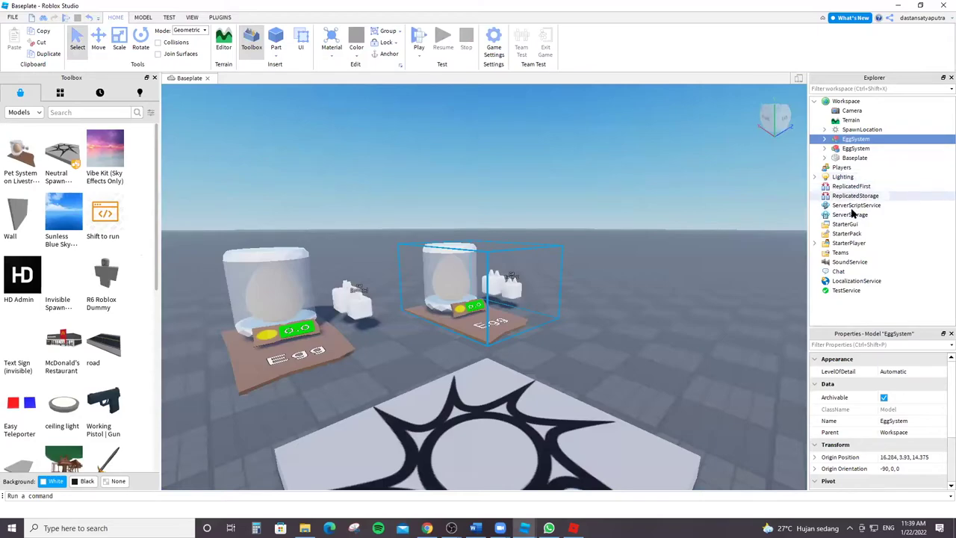
Insert a new Script into the first EggSystem model and delete its default "Hello world!" print line.
click(879, 141)
click(205, 133)
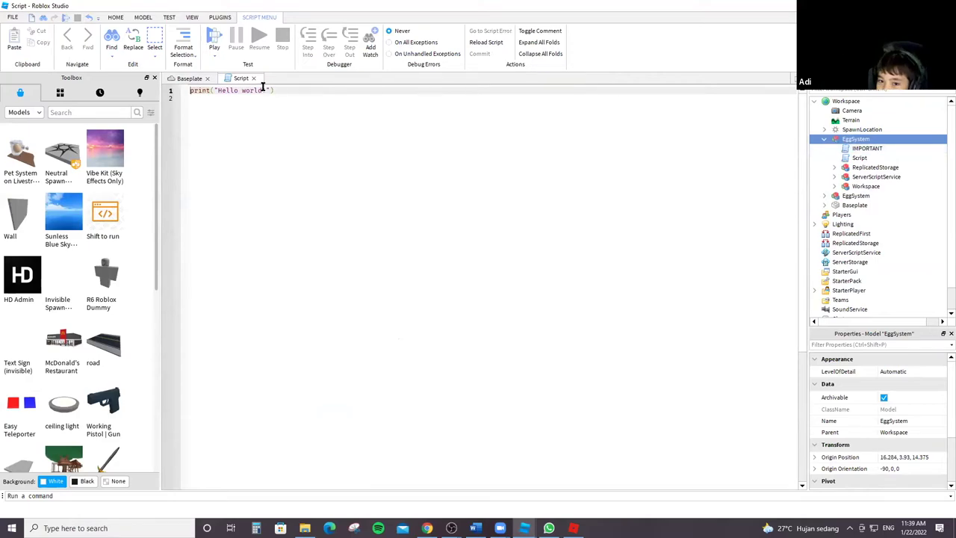
drag(298, 95, 181, 85)
key(BackSpace)
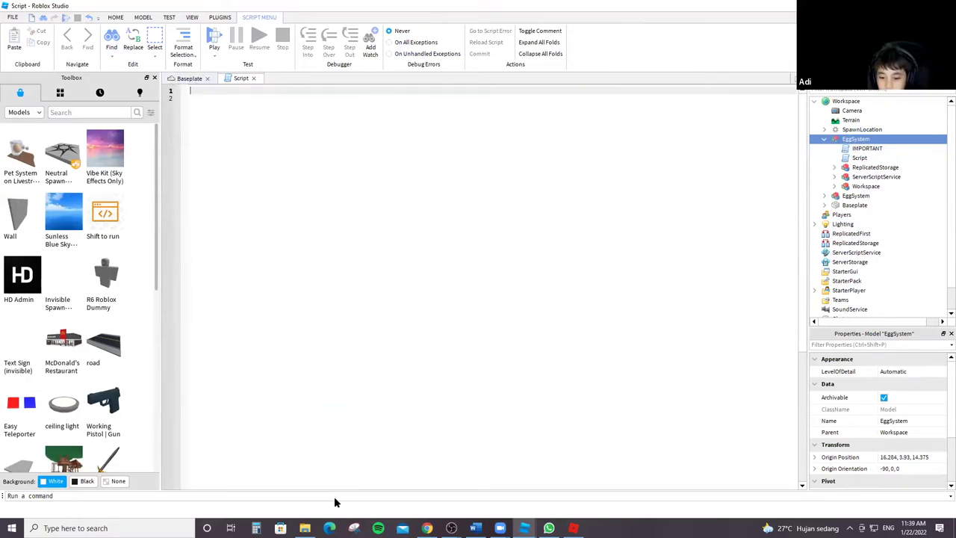
Examine the CloneMain and leaderstats scripts in the egg system's ServerScriptService and the contents of its Common egg.
click(871, 148)
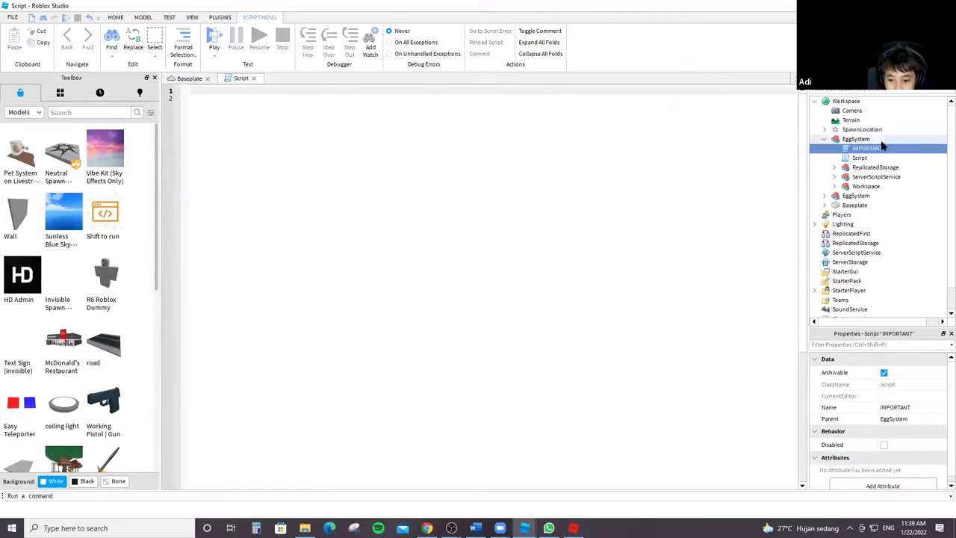
click(834, 177)
click(876, 187)
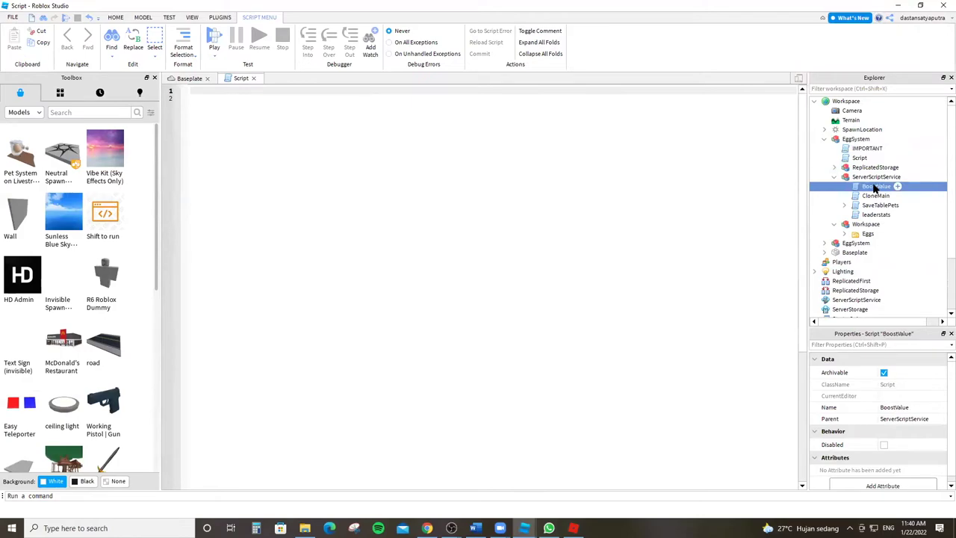
double_click(875, 195)
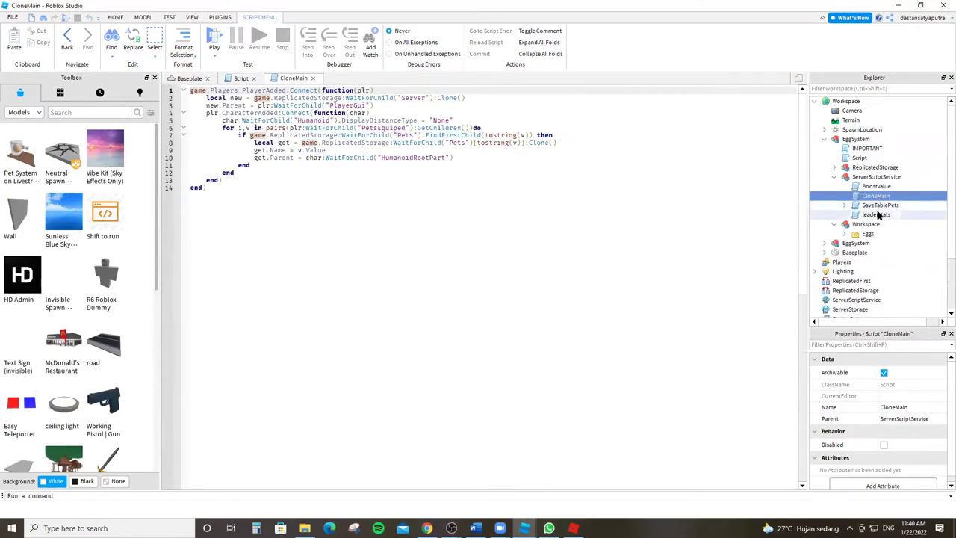
double_click(878, 215)
click(845, 234)
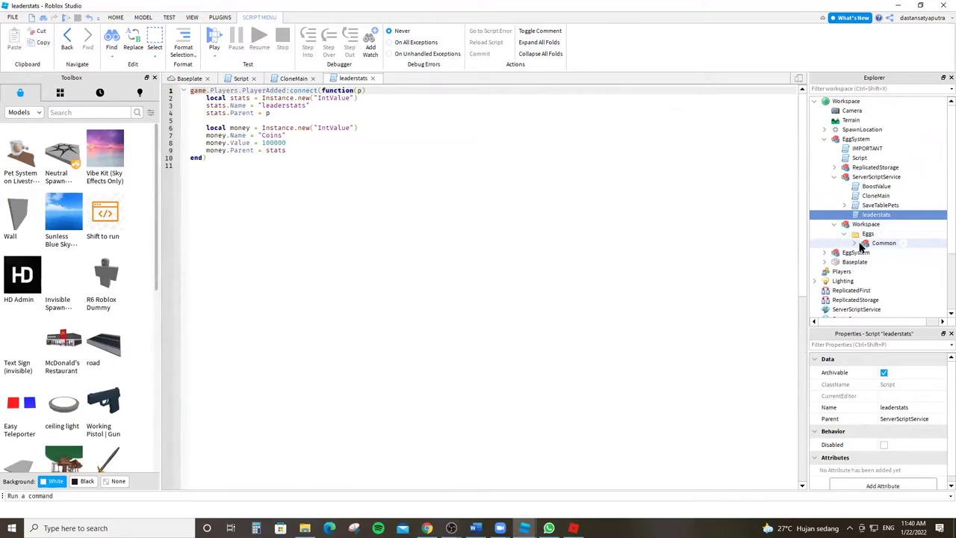
click(855, 242)
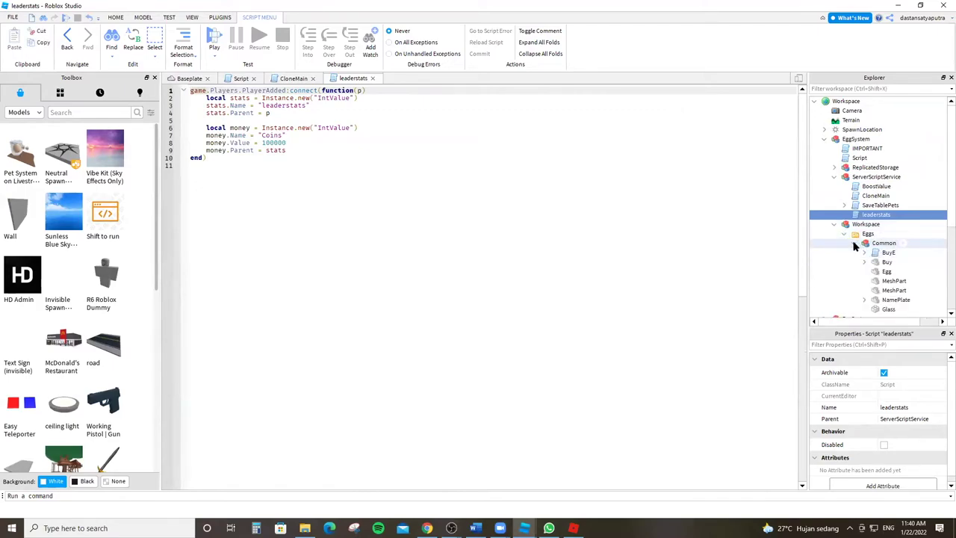
click(855, 243)
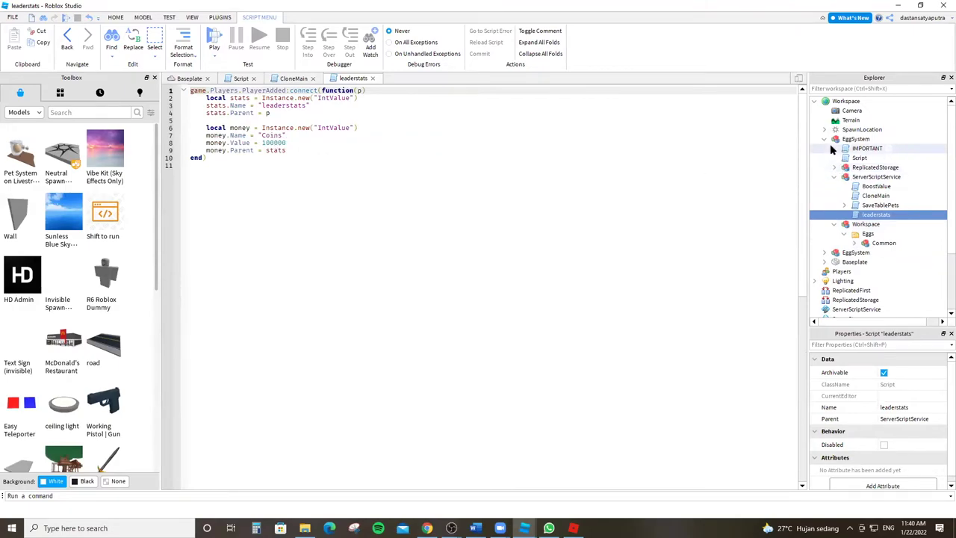
Expand the Pets and View folders in the egg system's ReplicatedStorage and examine the Eggs and PETS module scripts.
click(835, 168)
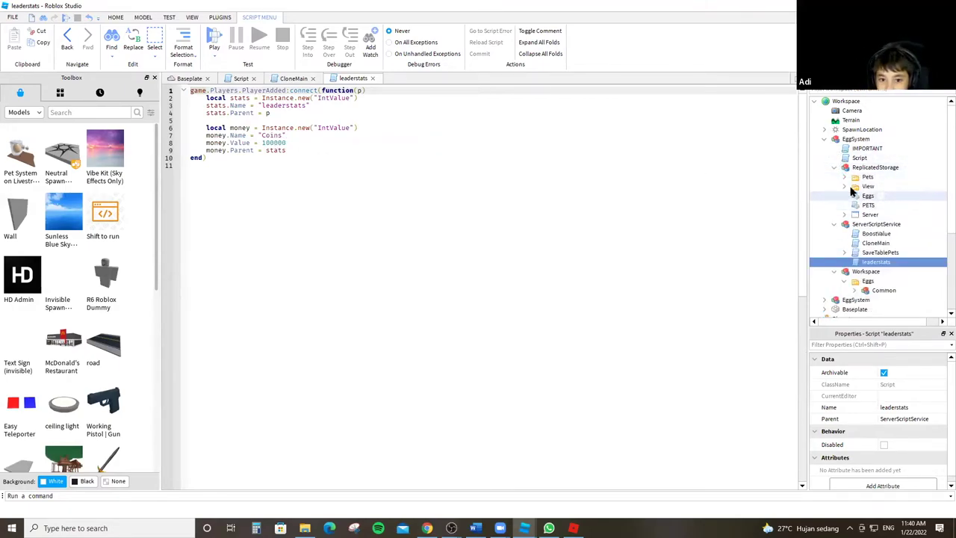
click(846, 184)
click(845, 178)
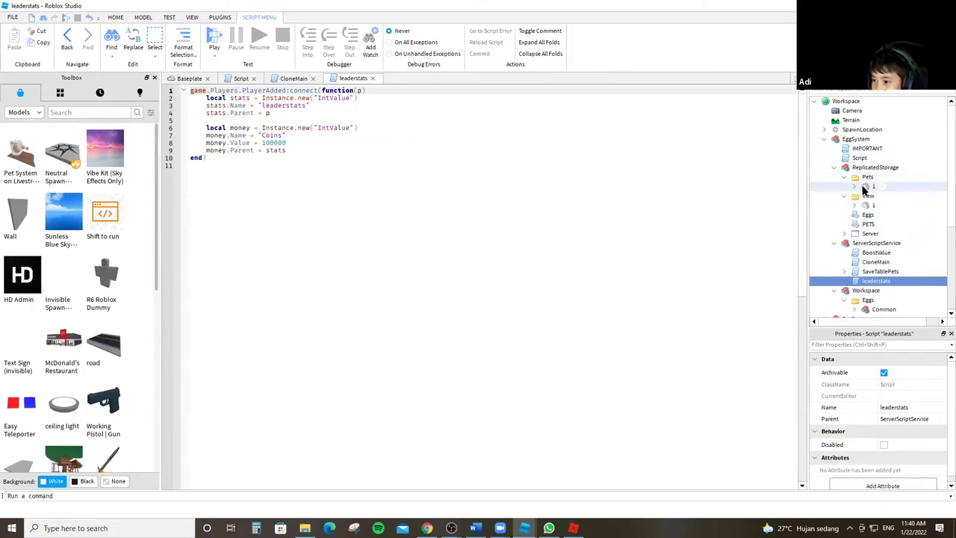
double_click(865, 215)
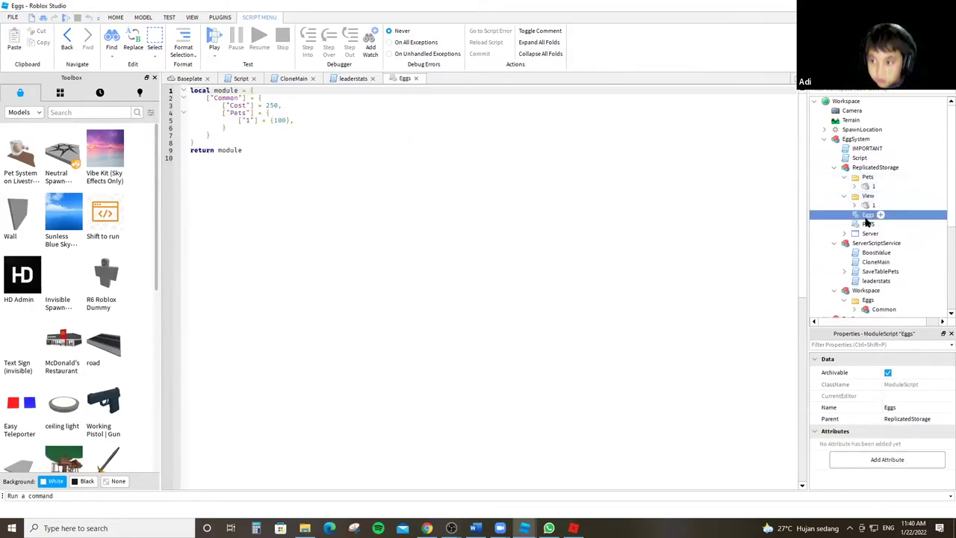
click(866, 224)
double_click(866, 224)
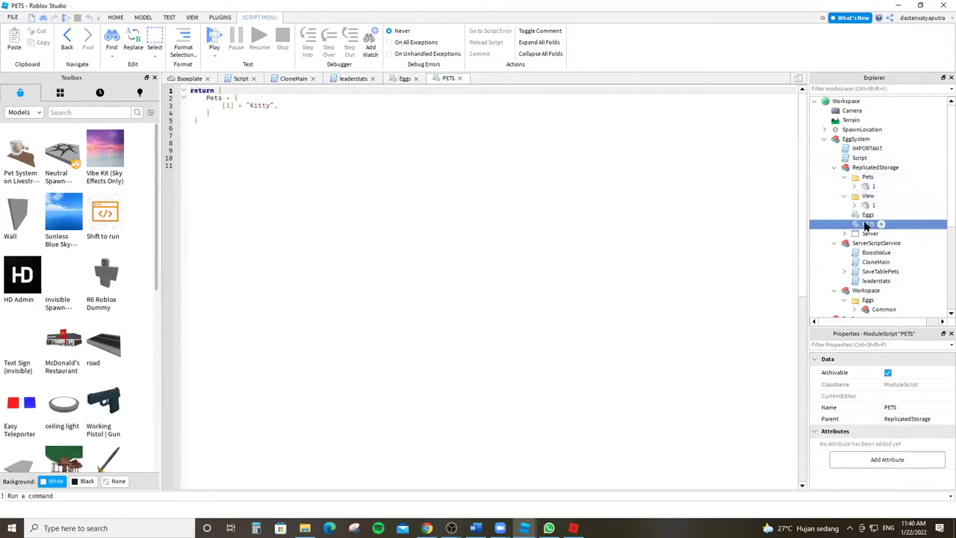
Examine the BoostValue, CloneMain and SaveTablePets scripts, and expand the Server object in the egg system's ReplicatedStorage.
click(867, 254)
double_click(868, 254)
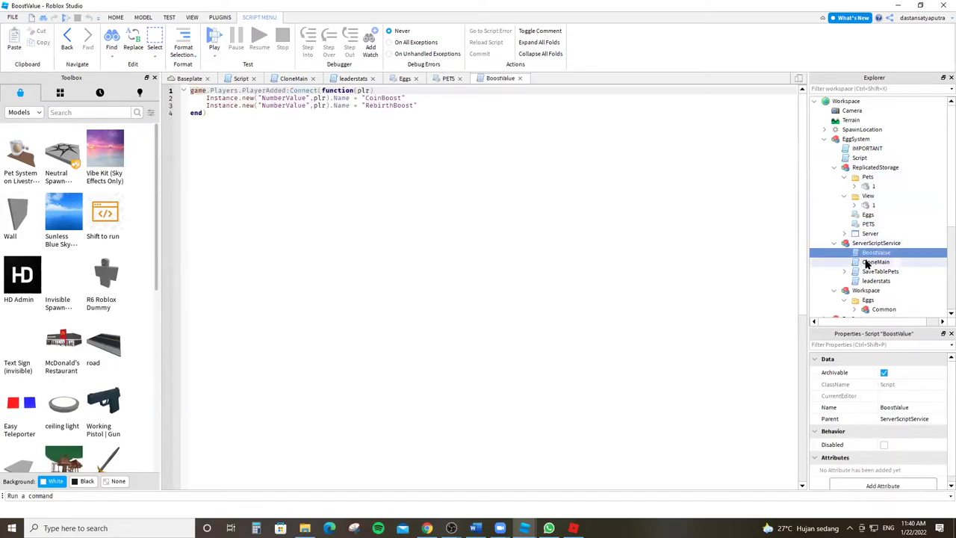
double_click(868, 263)
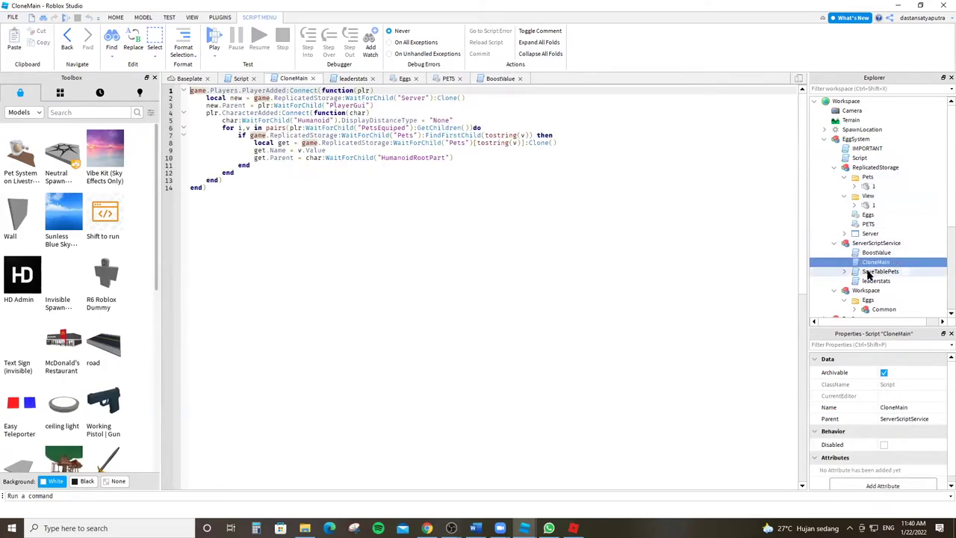
click(847, 271)
double_click(868, 272)
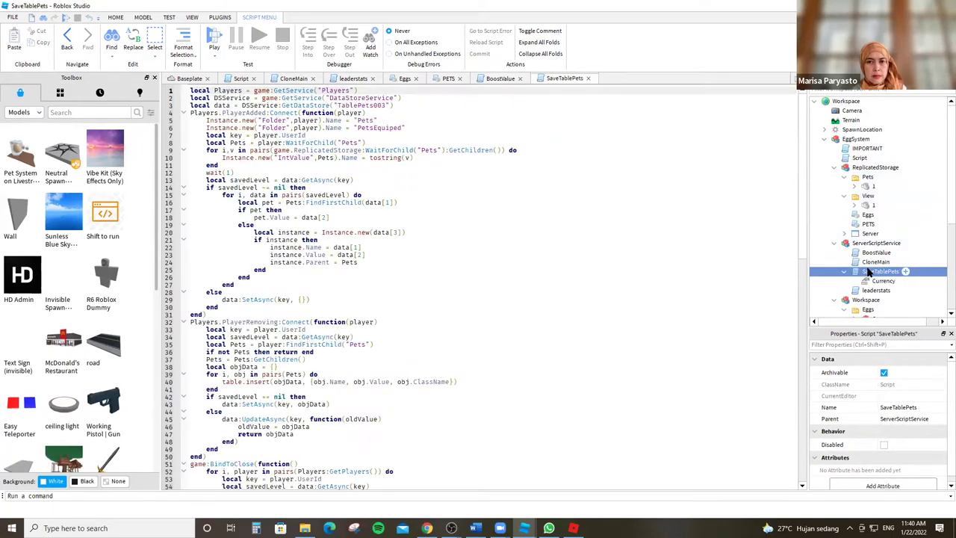
scroll(572, 199, down, 10)
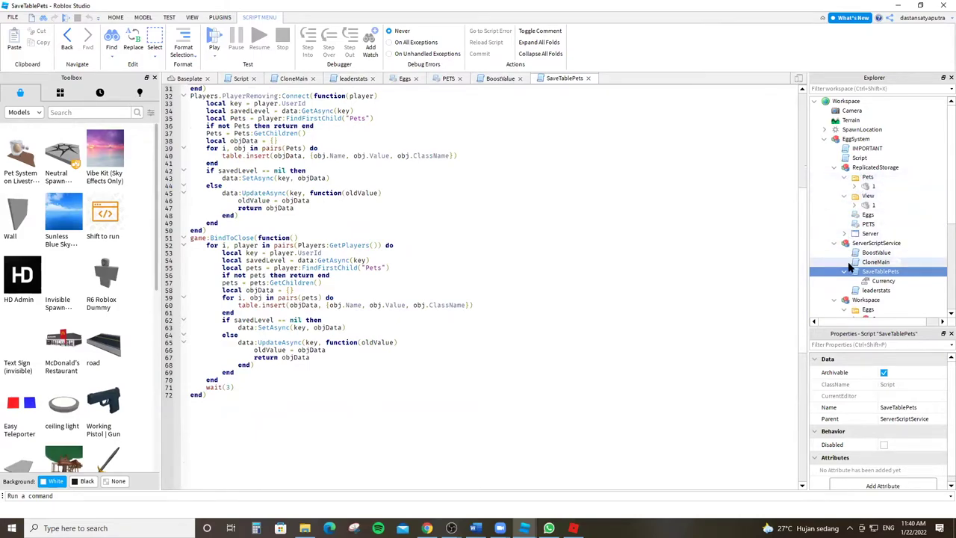
click(844, 233)
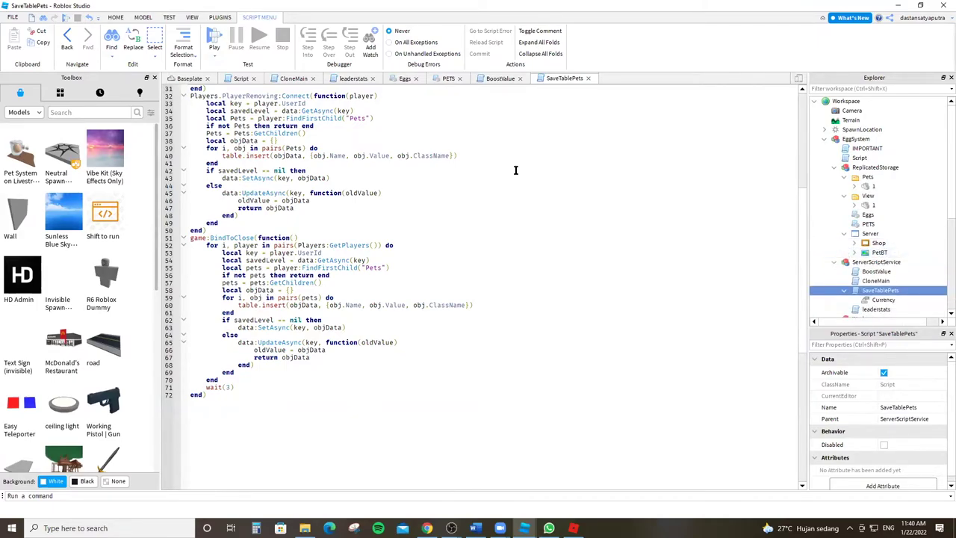
scroll(515, 171, up, 10)
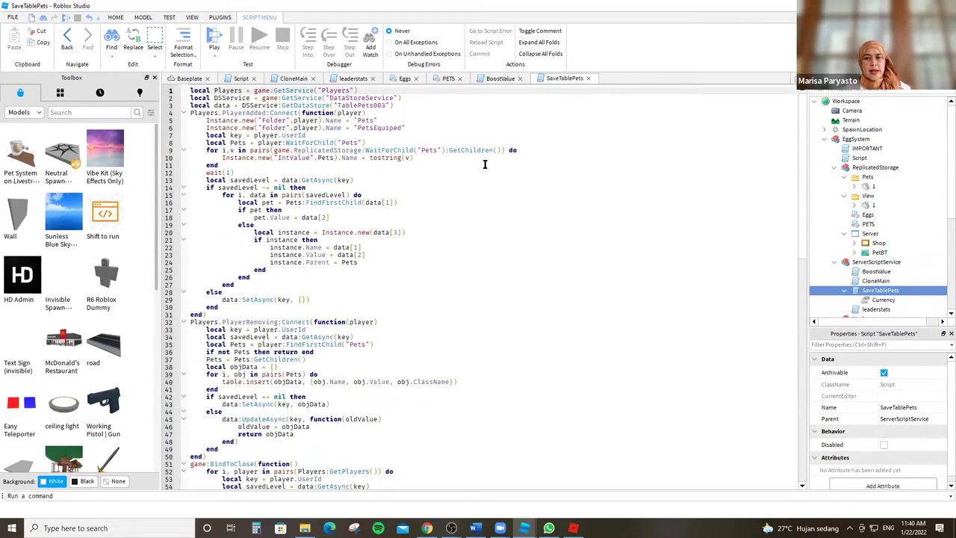
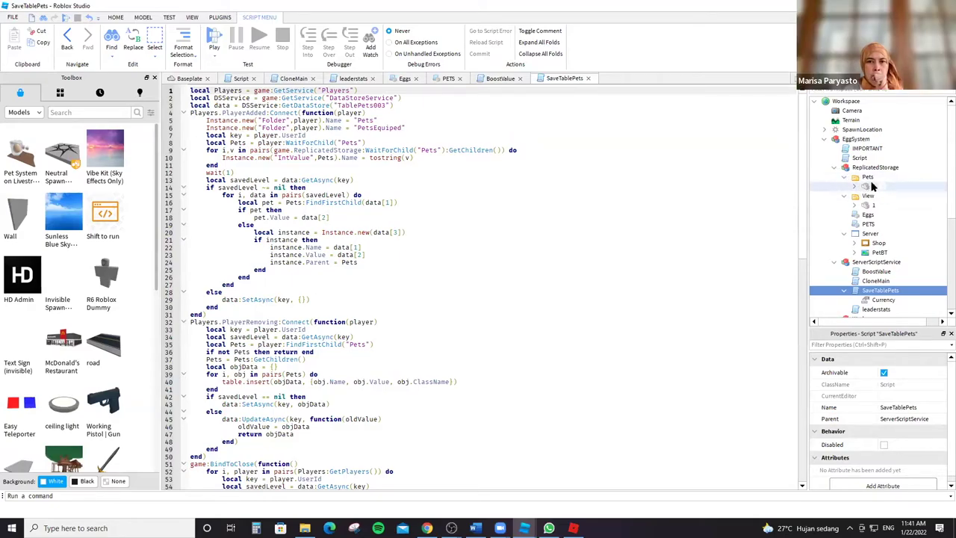
click(896, 280)
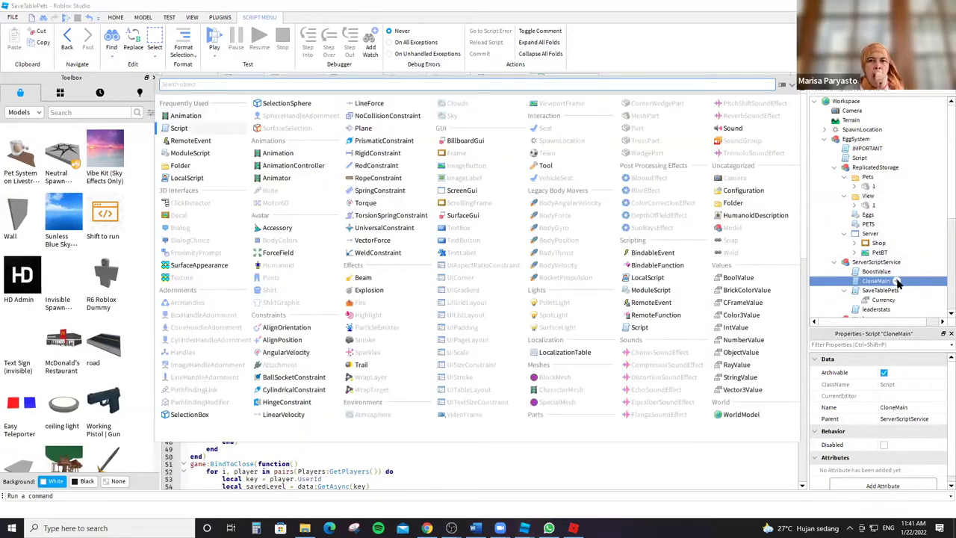
click(892, 279)
click(868, 262)
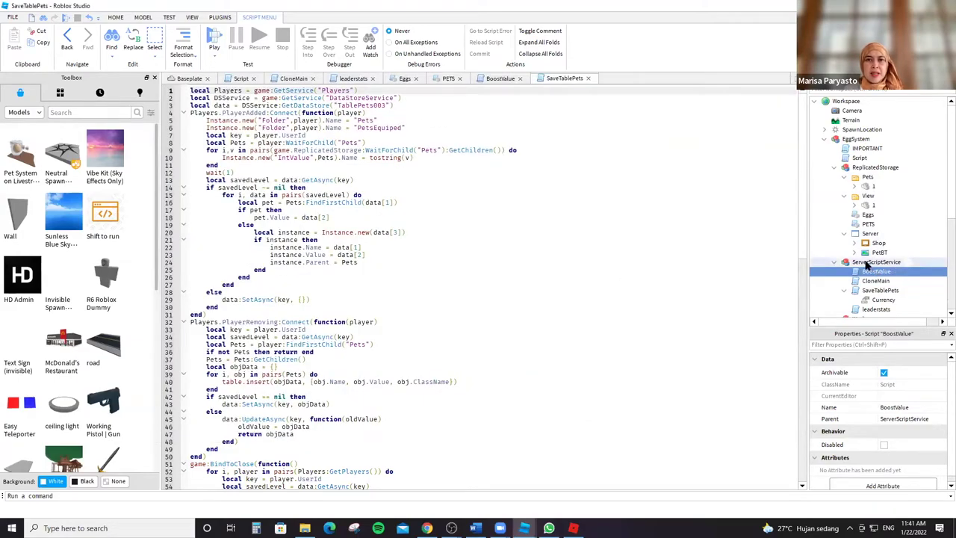
click(865, 243)
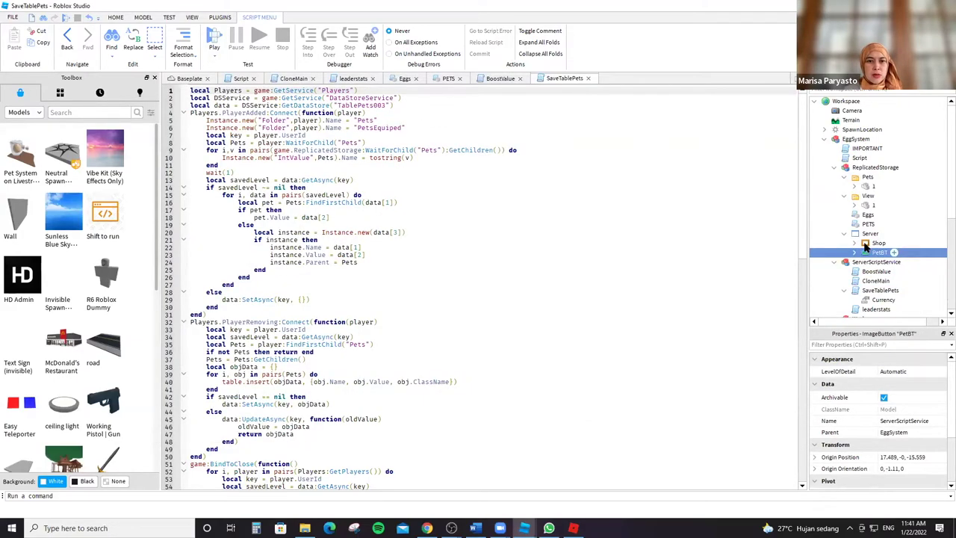
click(867, 234)
click(866, 224)
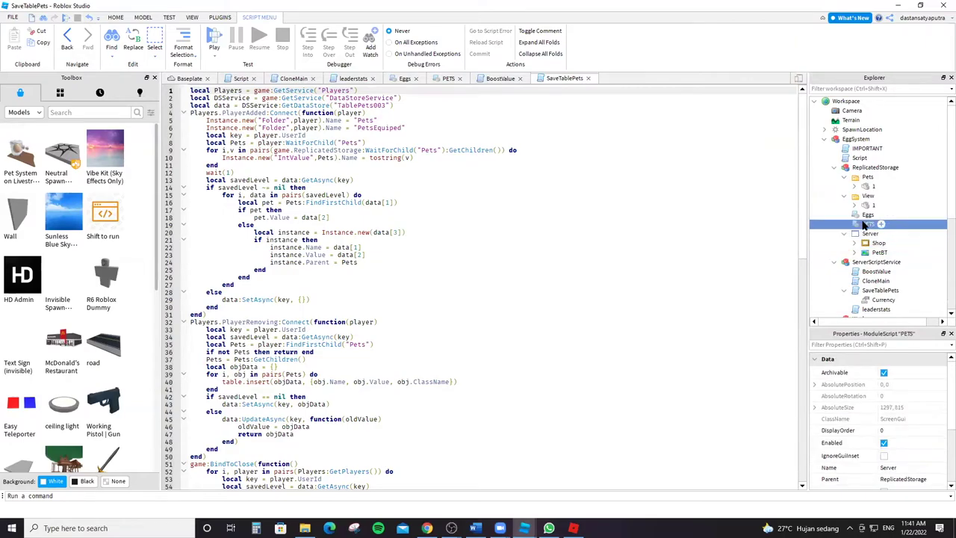
click(865, 215)
click(864, 216)
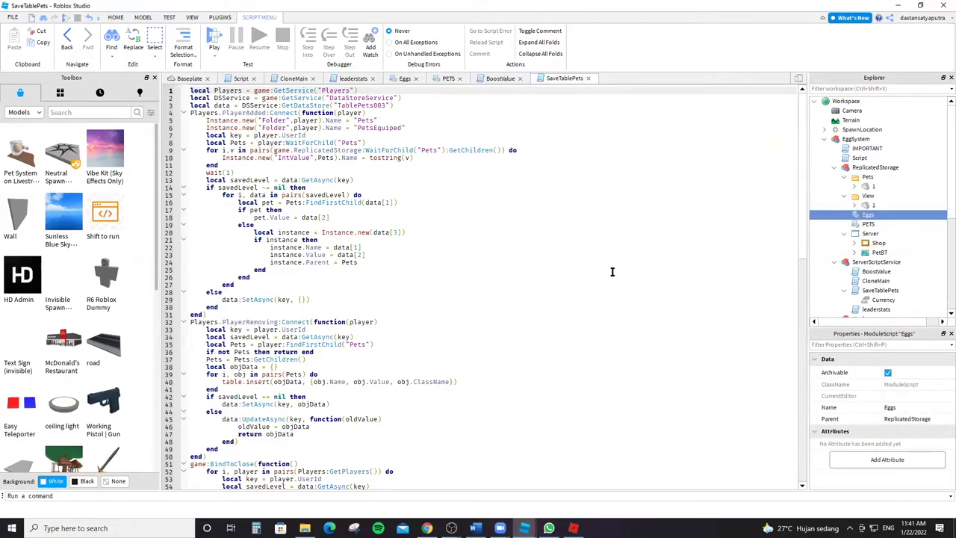
In the PETS module script, change the "Kitty" entry to [2] = "huge peguses".
click(448, 79)
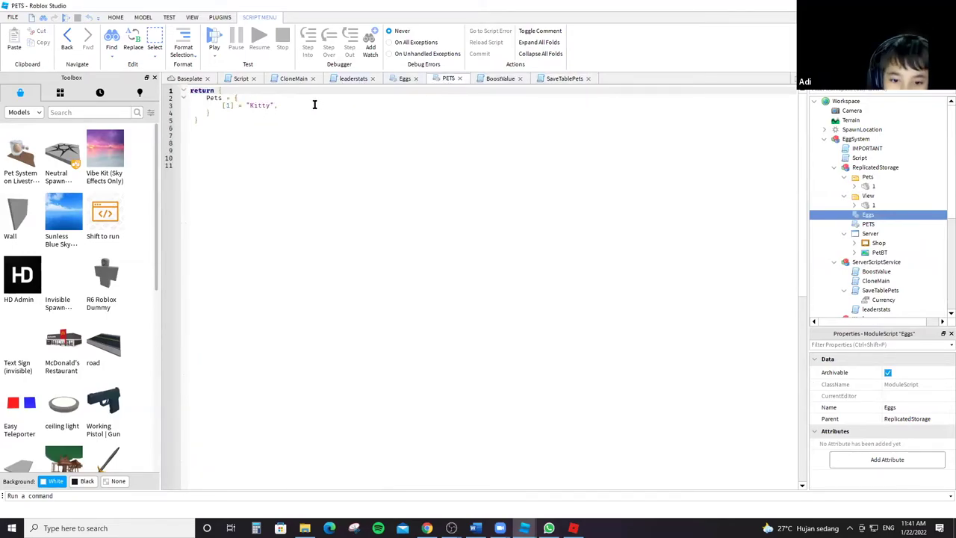
click(225, 105)
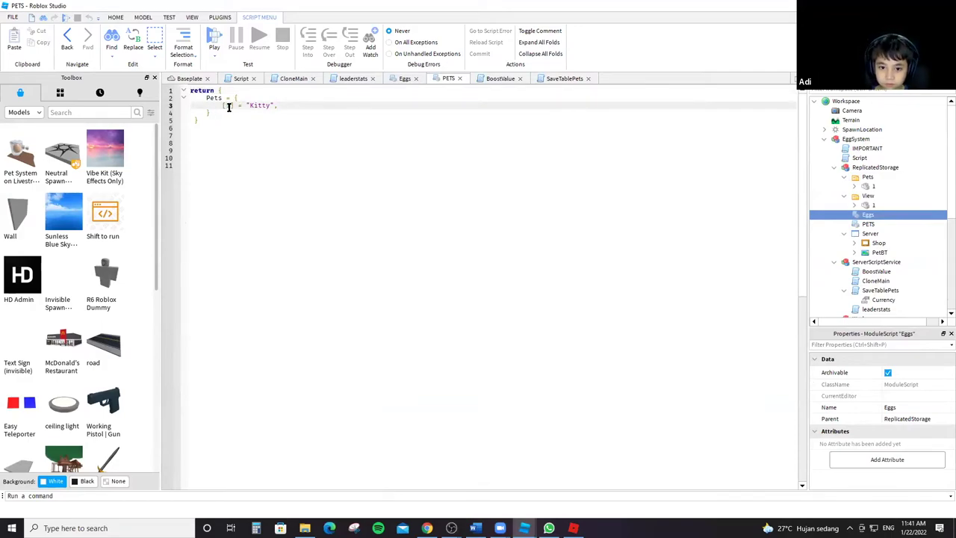
click(235, 121)
click(230, 105)
key(BackSpace)
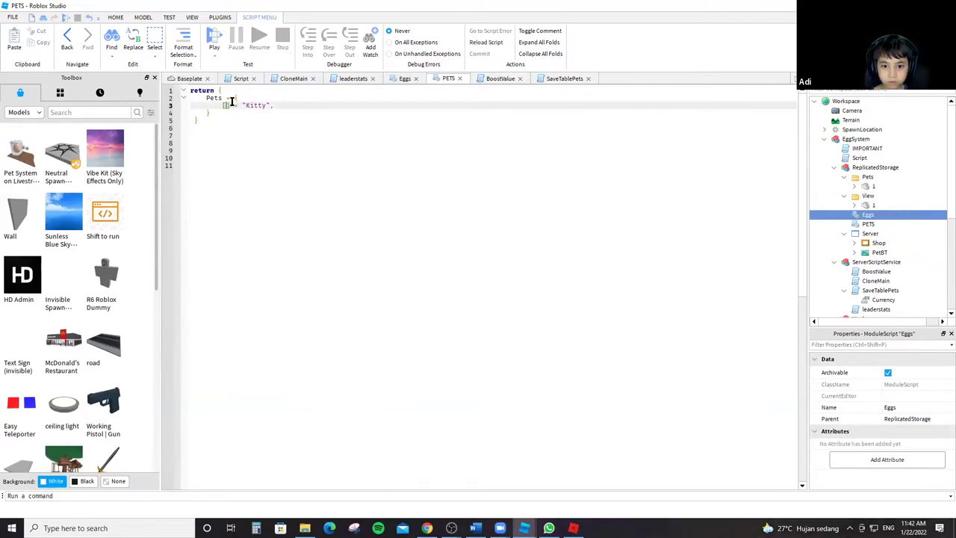
text(2)
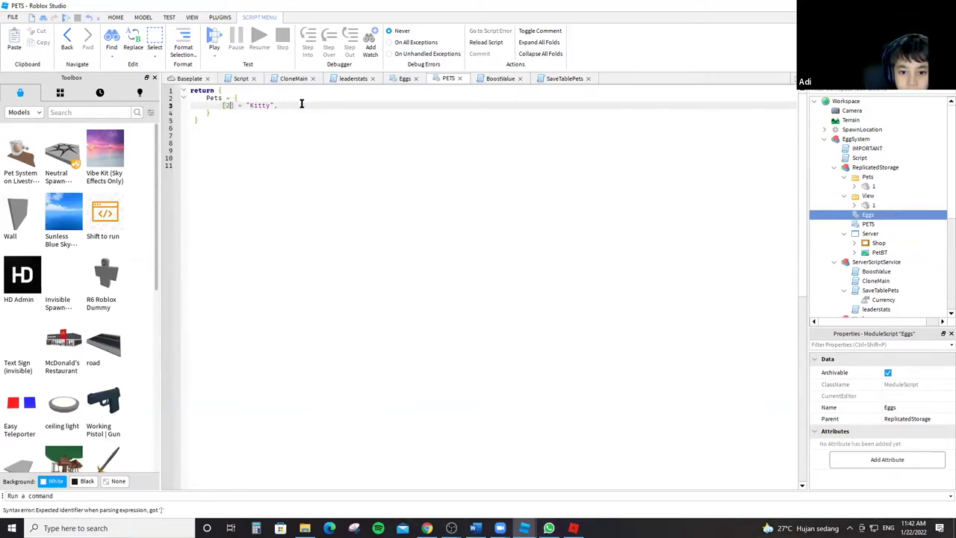
mouse_move(271, 106)
mouse_down()
mouse_move(248, 105)
mouse_move(271, 103)
mouse_up()
key(BackSpace)
text("huge)
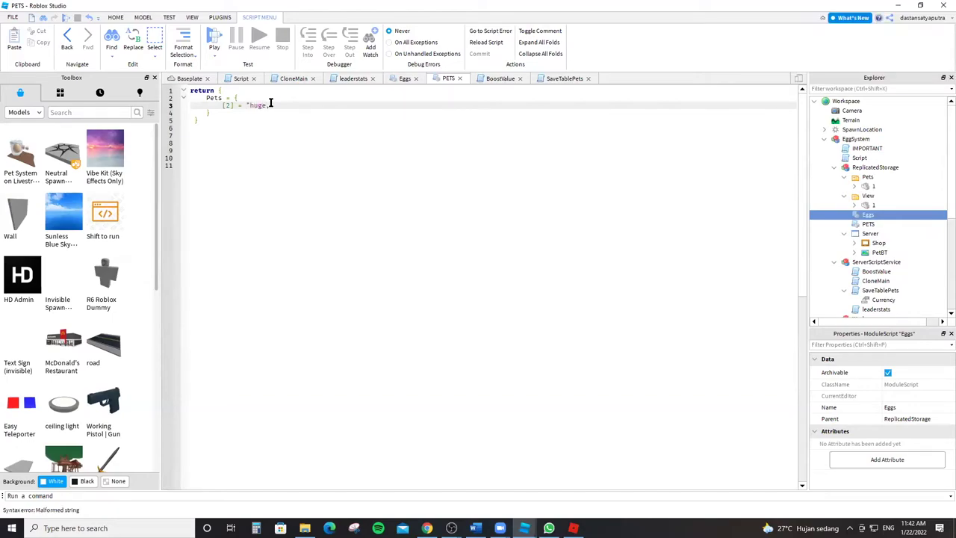
text( Pegasu)
text(s")
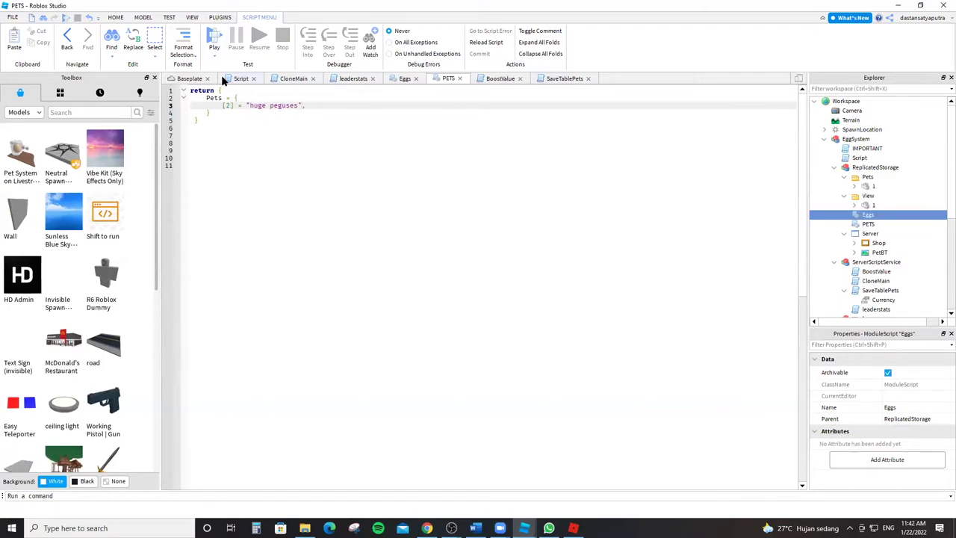
Add a second entry, [2] = "dominus astra", on a new line in the Pets table of the PETS script.
click(329, 104)
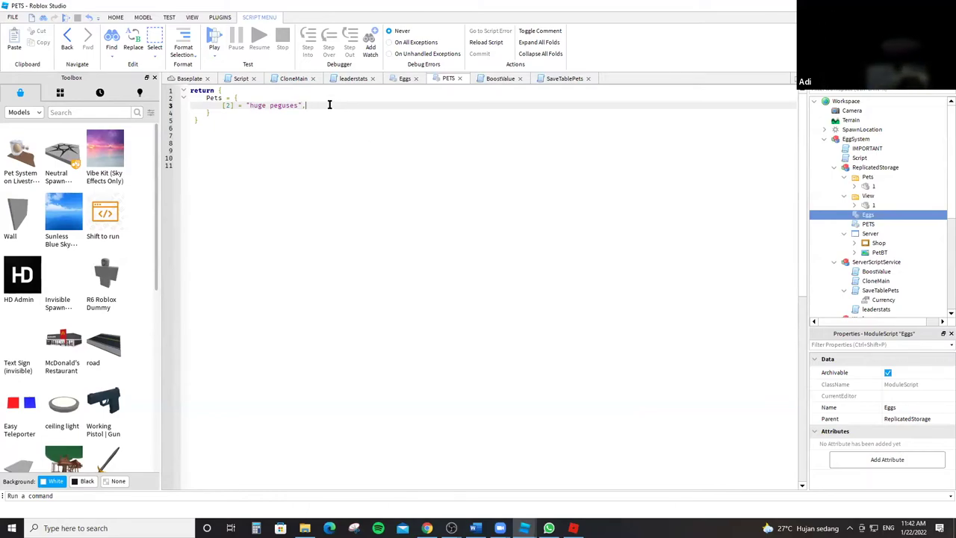
key(Return)
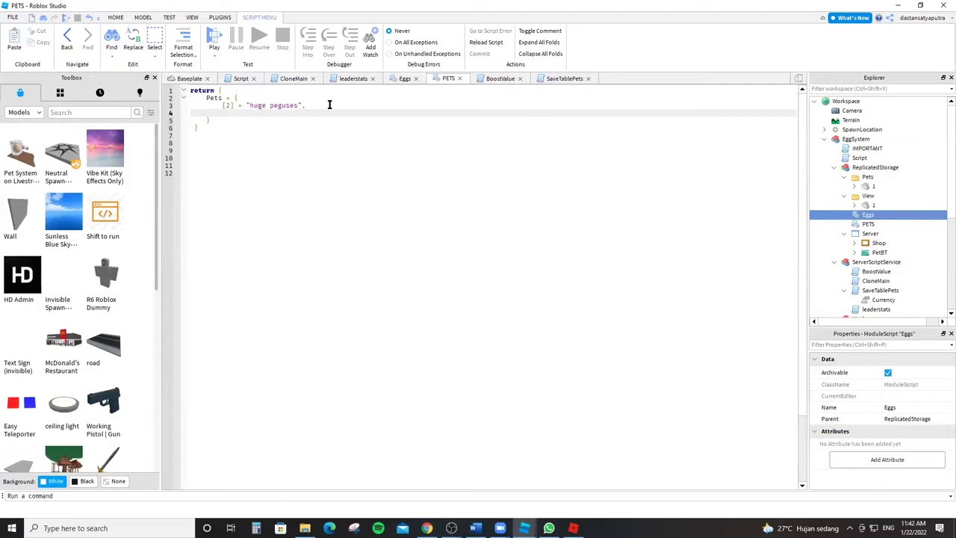
text([)
key(BackSpace)
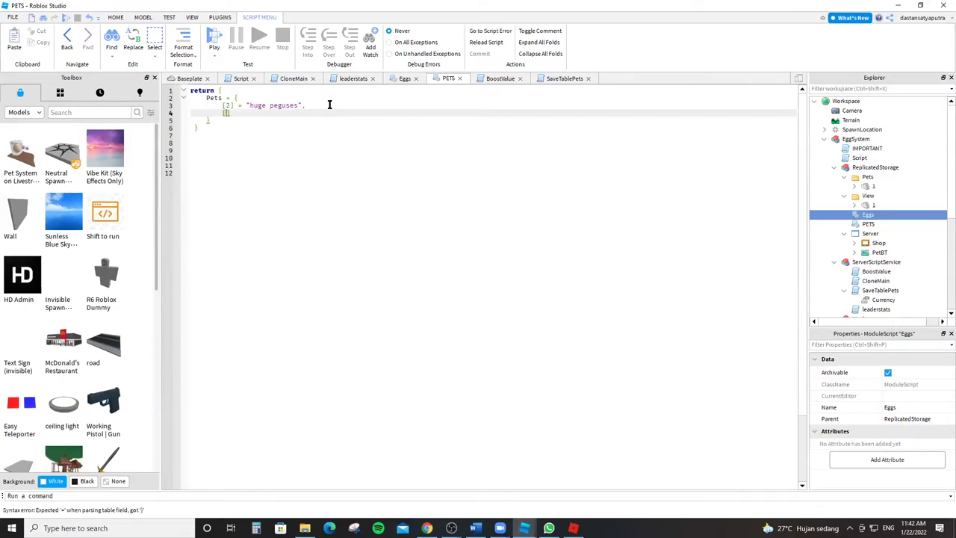
text(2)
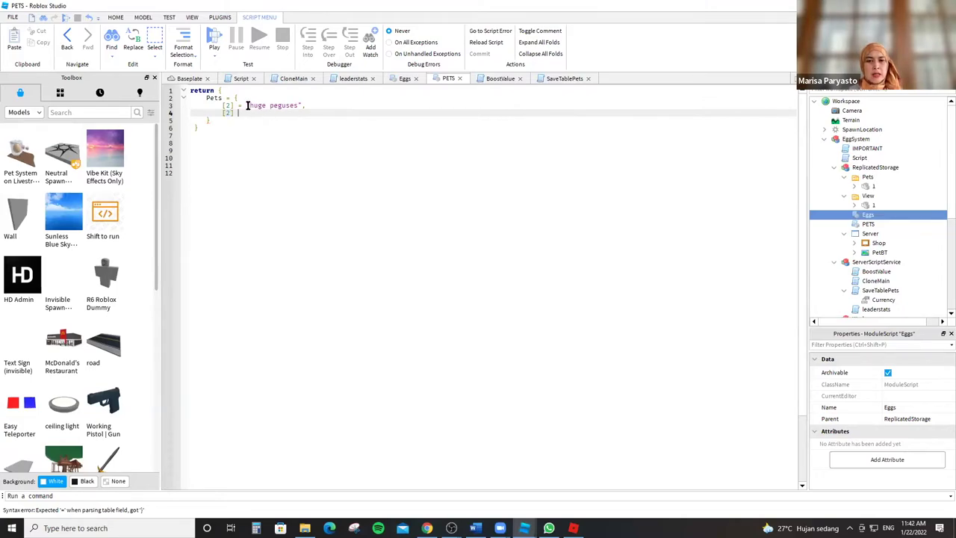
text(= )
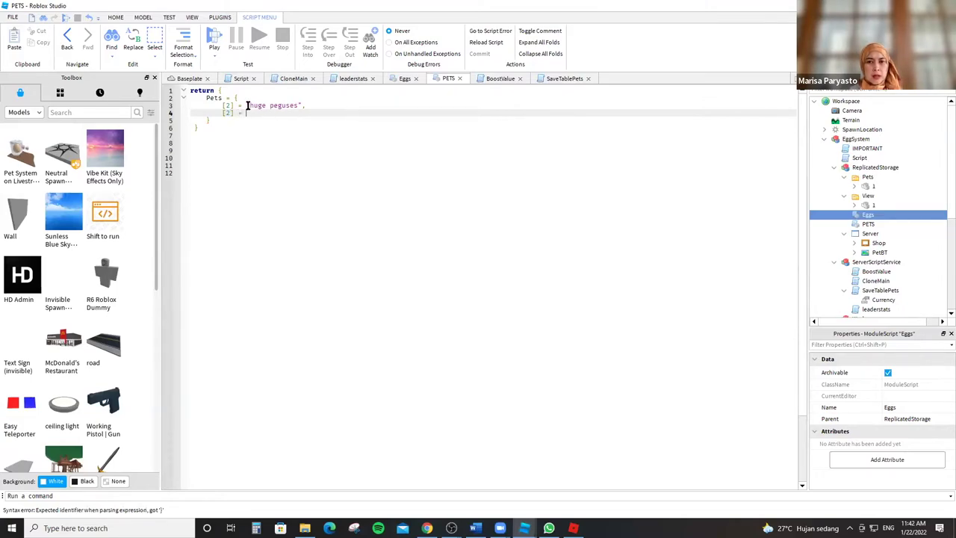
text("dom)
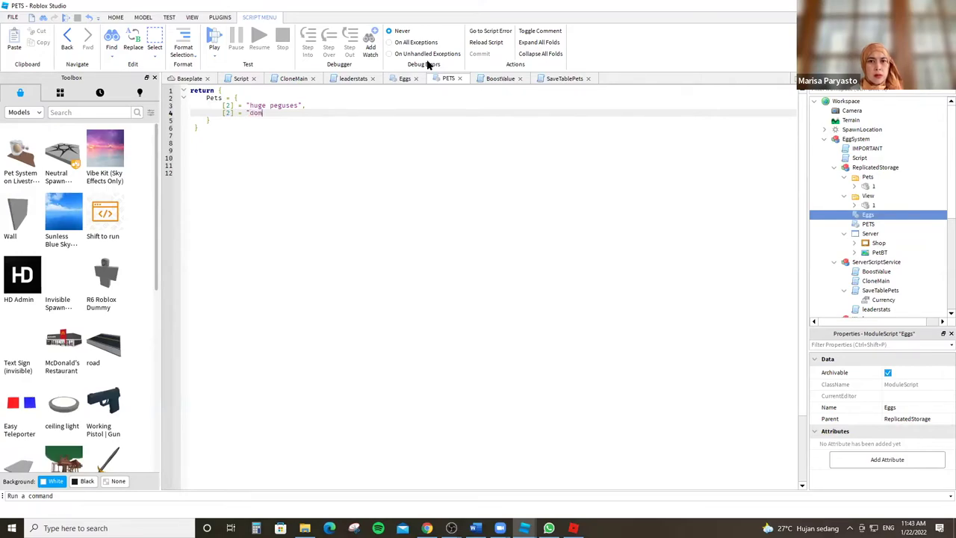
text(inus ast)
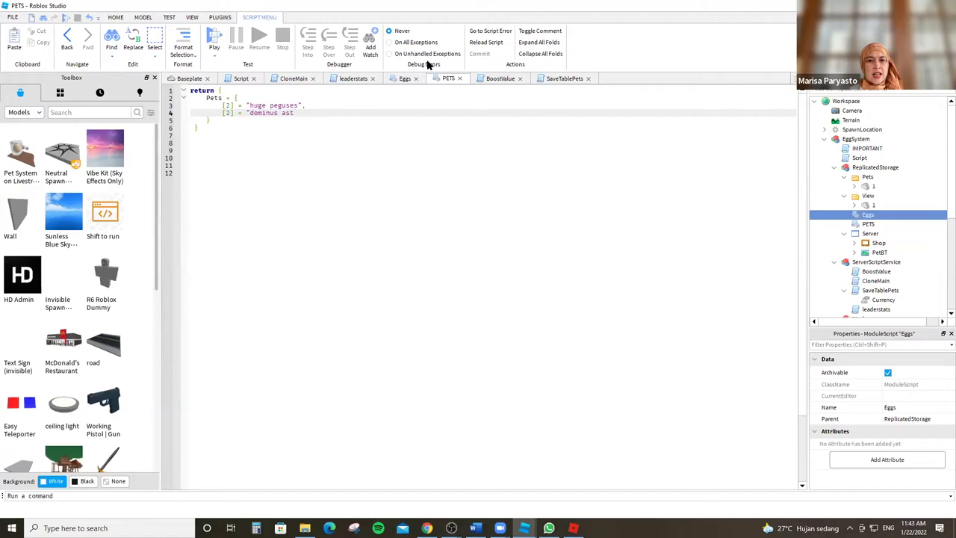
text(ra",)
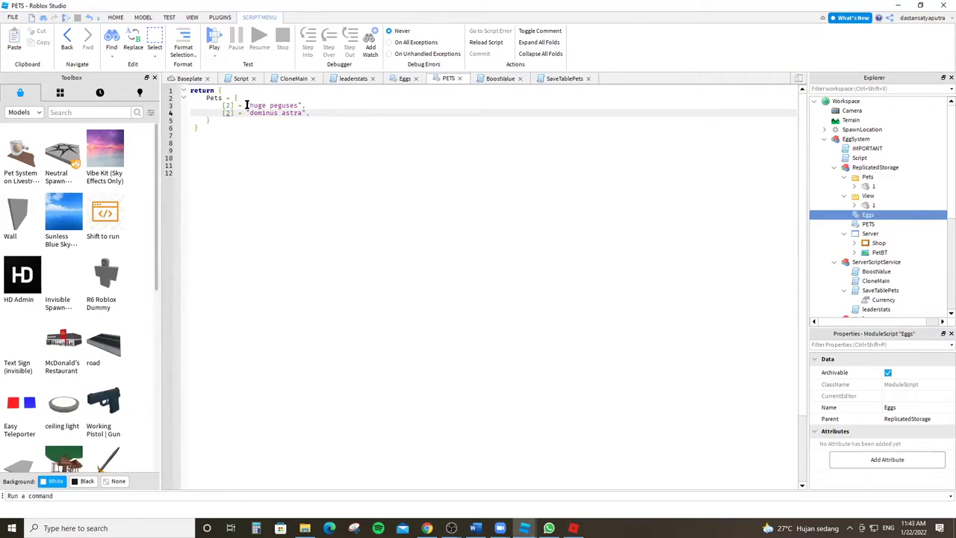
Try adding an extra closing brace on line 7, below the table in the PETS script.
click(192, 135)
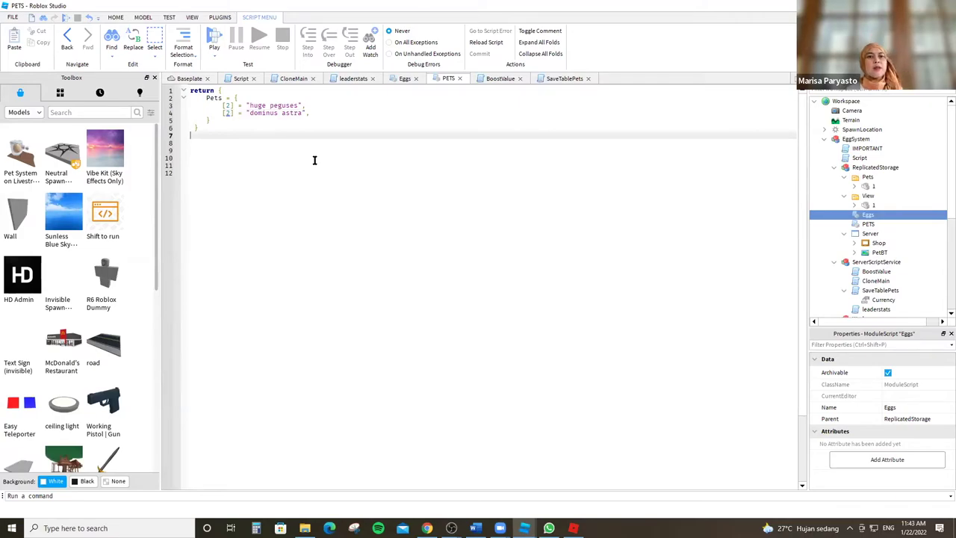
text(})
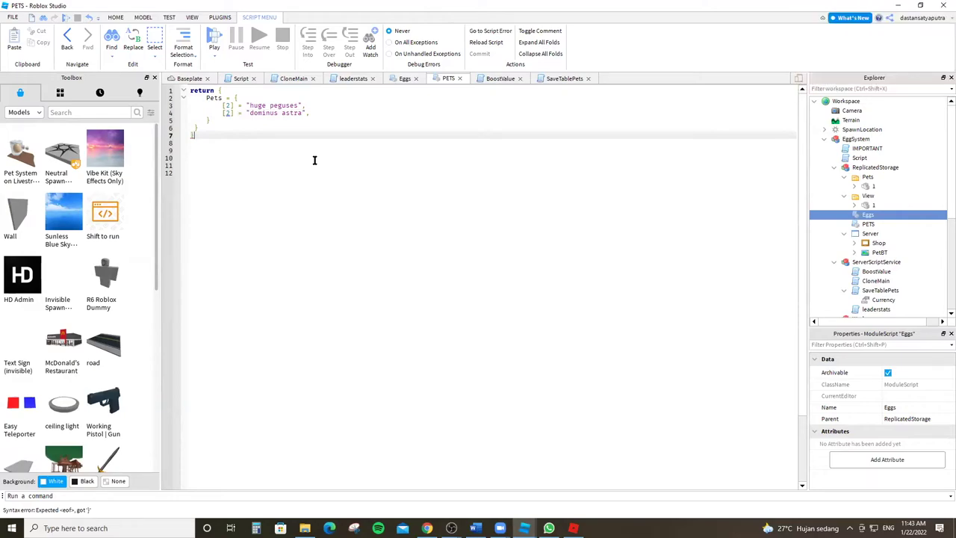
click(201, 146)
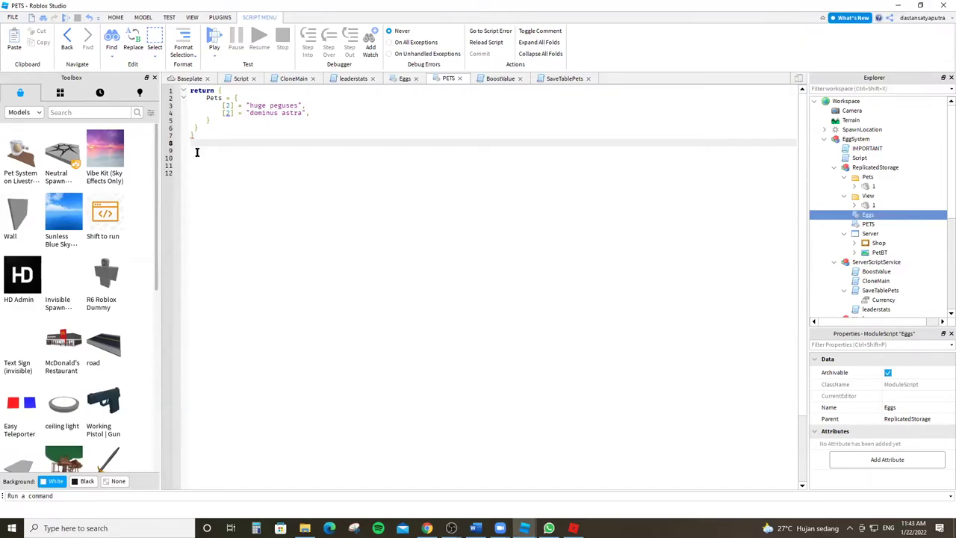
click(894, 224)
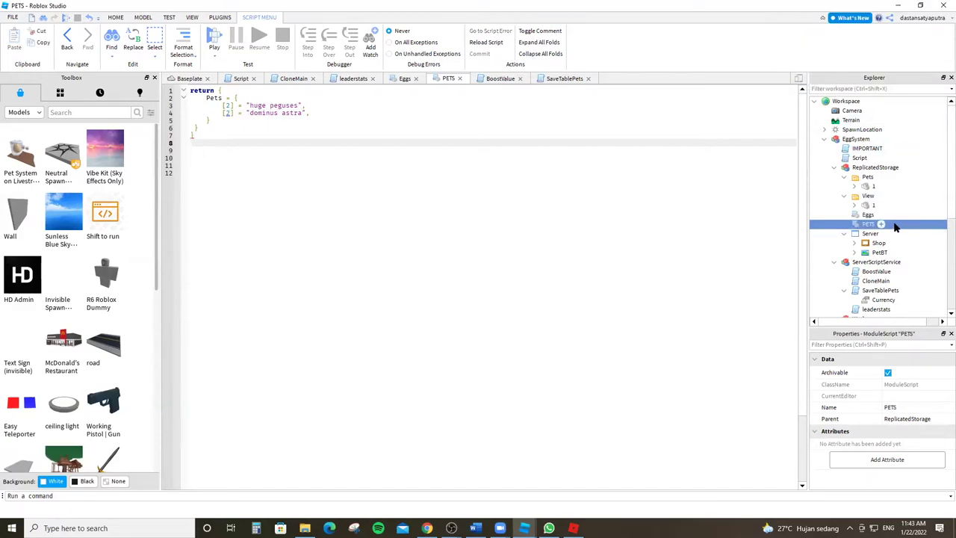
click(546, 80)
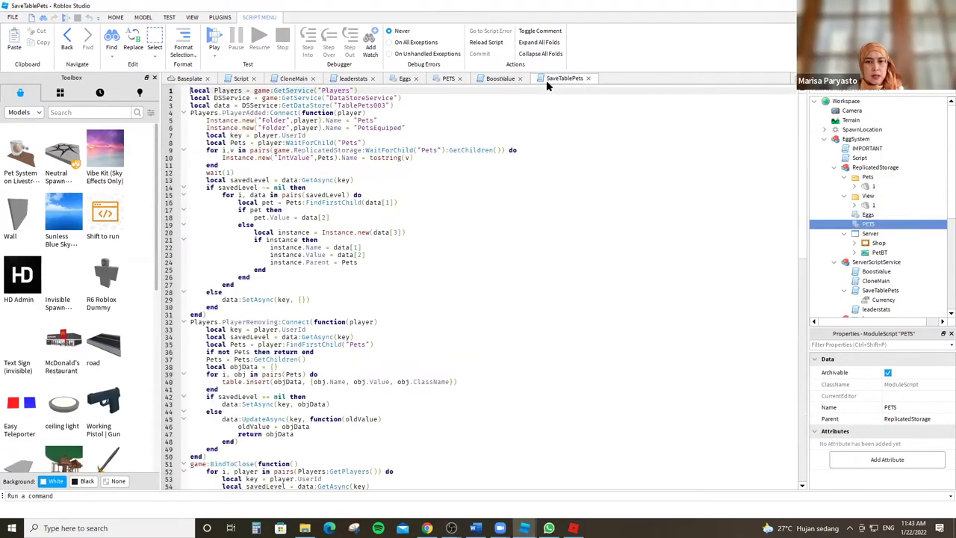
click(447, 80)
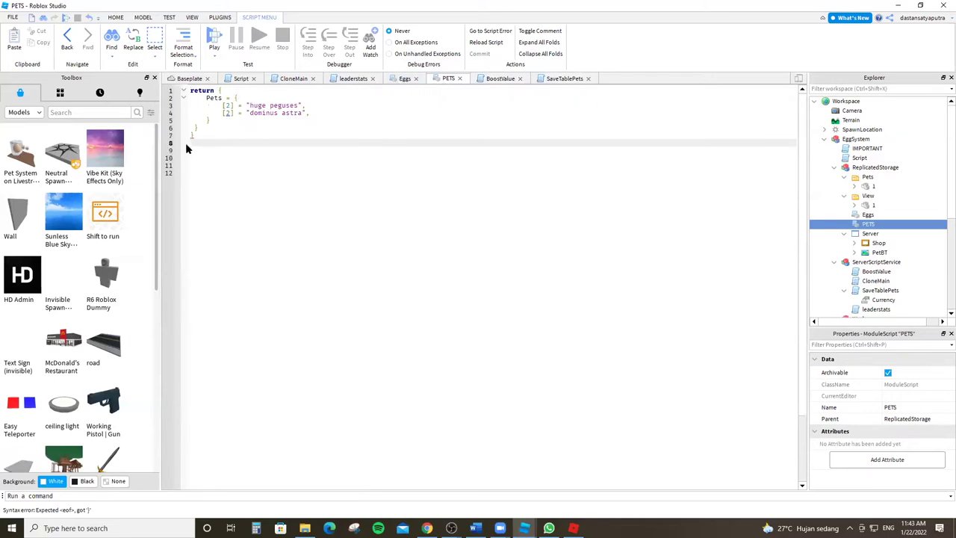
mouse_move(426, 527)
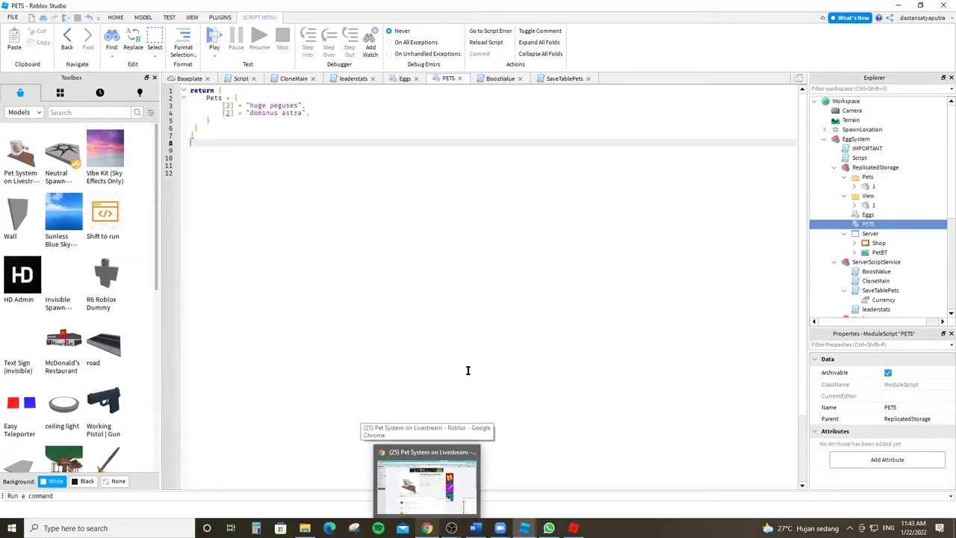
click(199, 134)
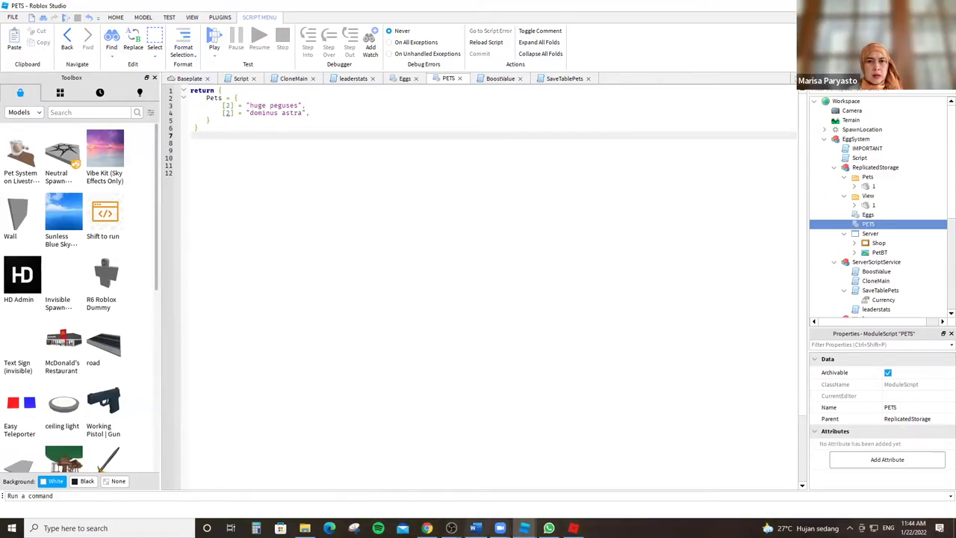
key(alt+Tab)
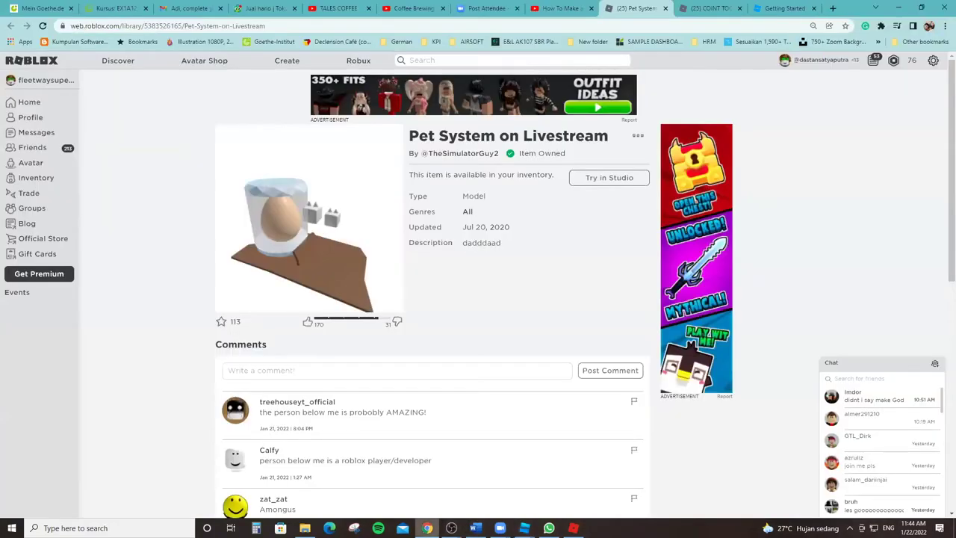
click(524, 528)
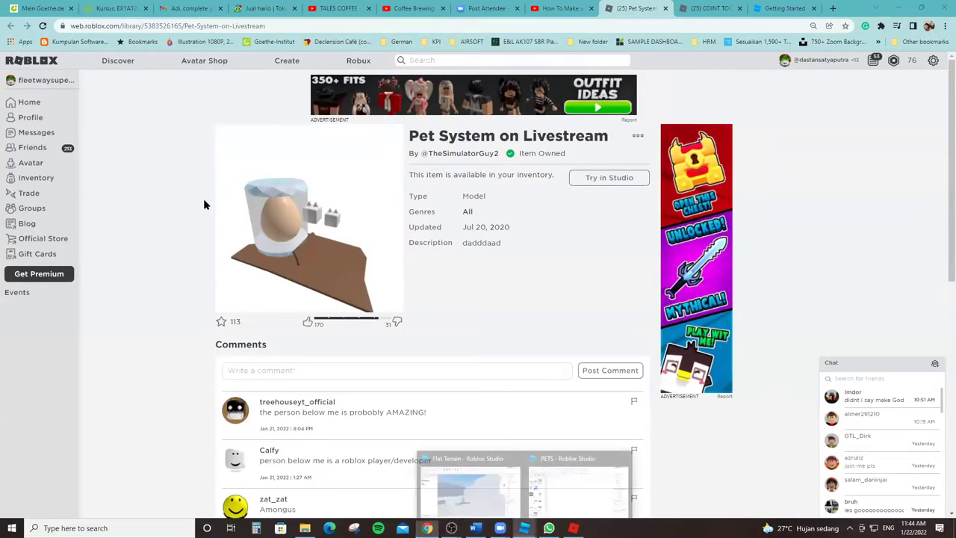
click(566, 485)
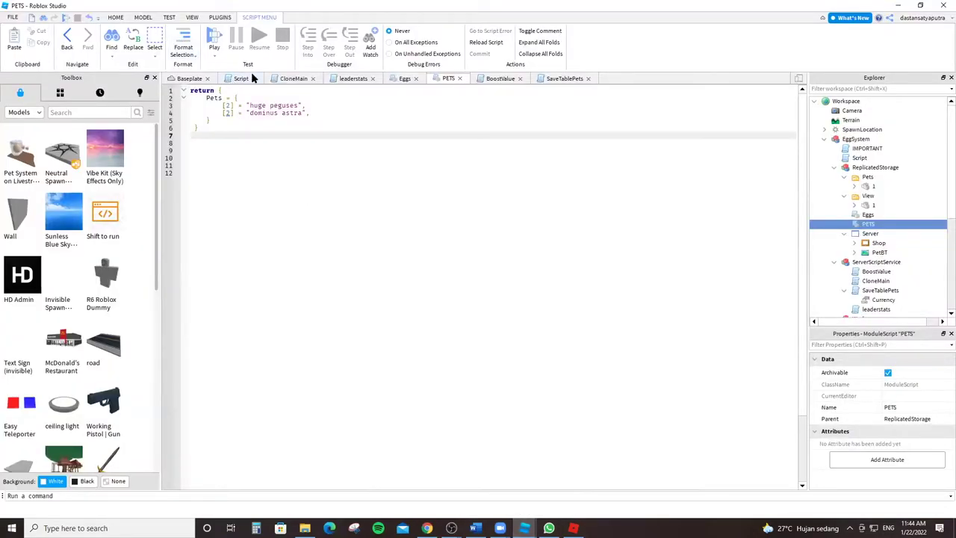
click(287, 78)
click(350, 78)
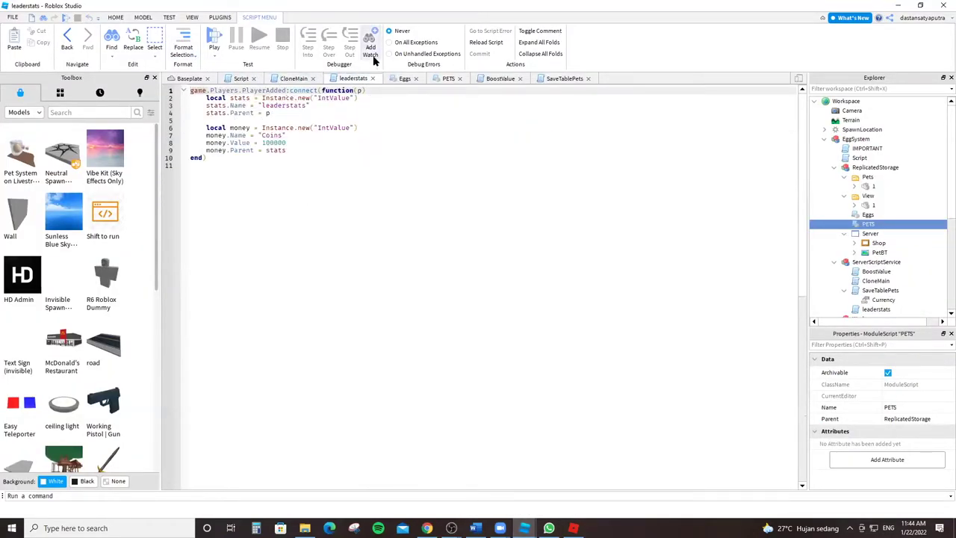
click(298, 140)
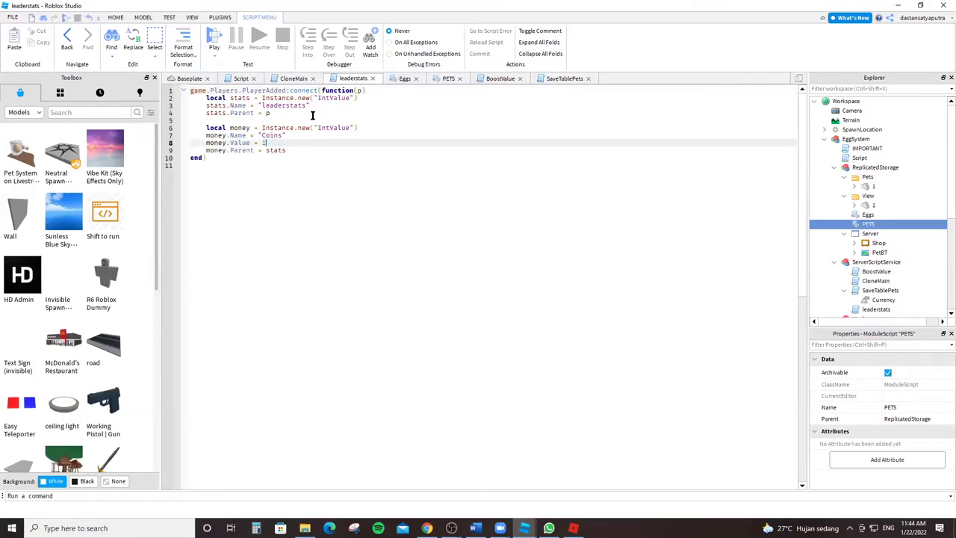
key(BackSpace)
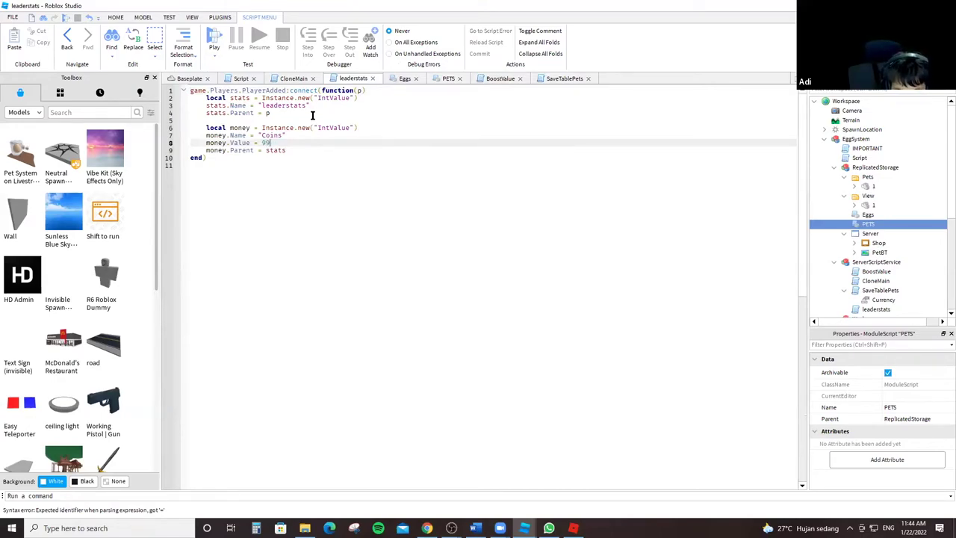
text(9999999999)
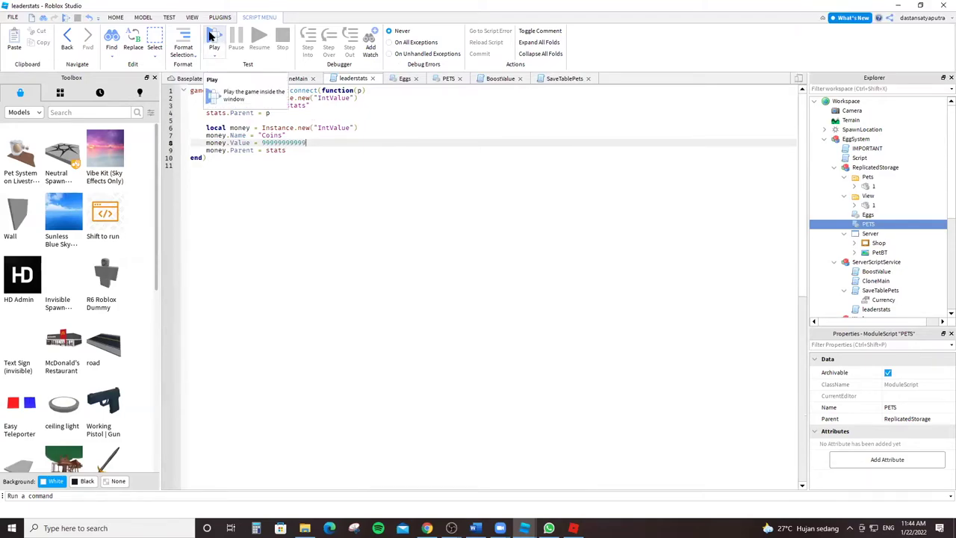
Start a play-test of the game, dismiss the Toolbox script notice and move the character toward the eggs.
click(213, 37)
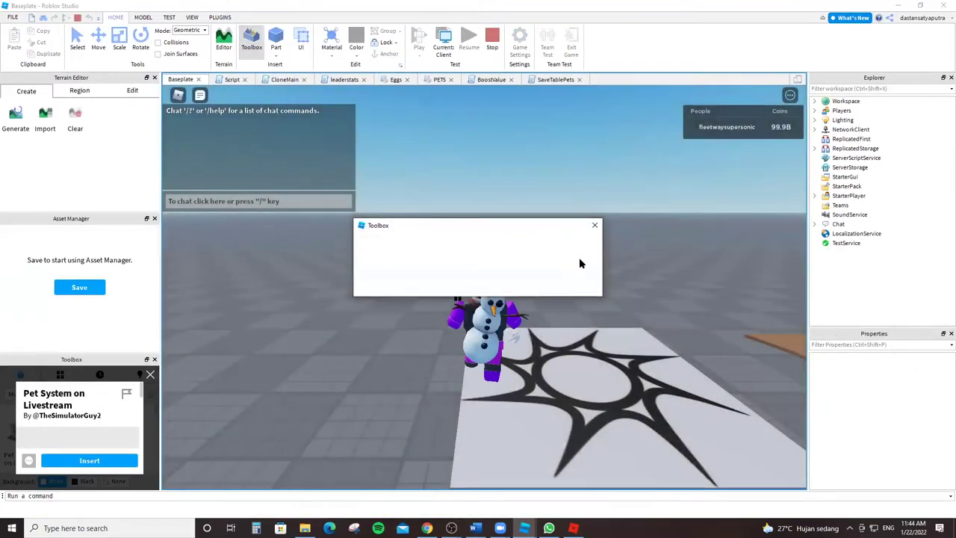
click(577, 284)
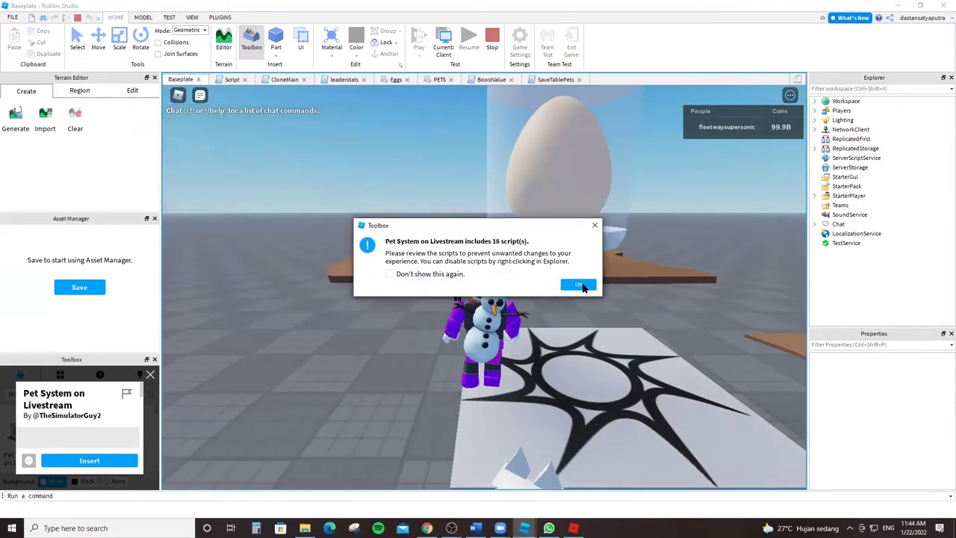
click(594, 228)
right_drag(593, 232, 595, 237)
key(w)
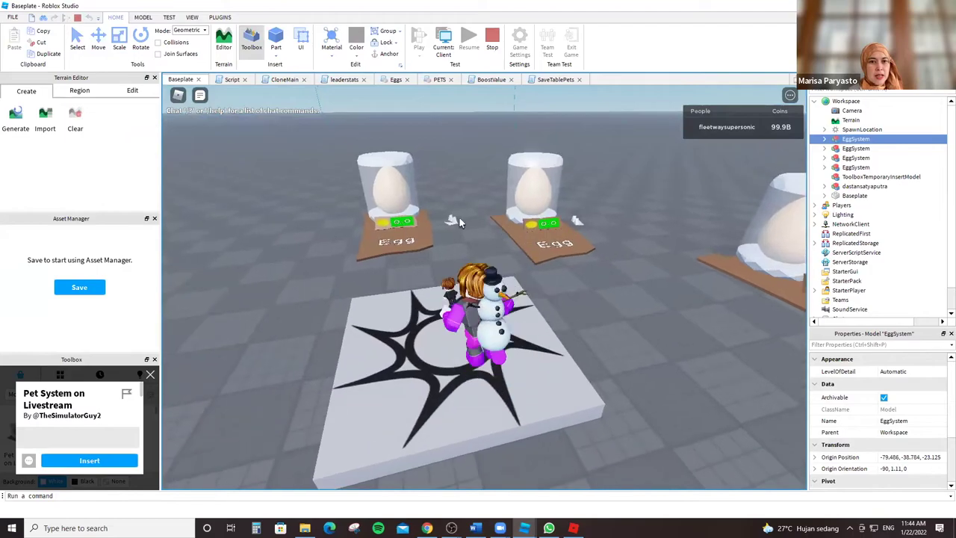
Walk the character from the spawn platform up to the nearest egg stand.
key(w)
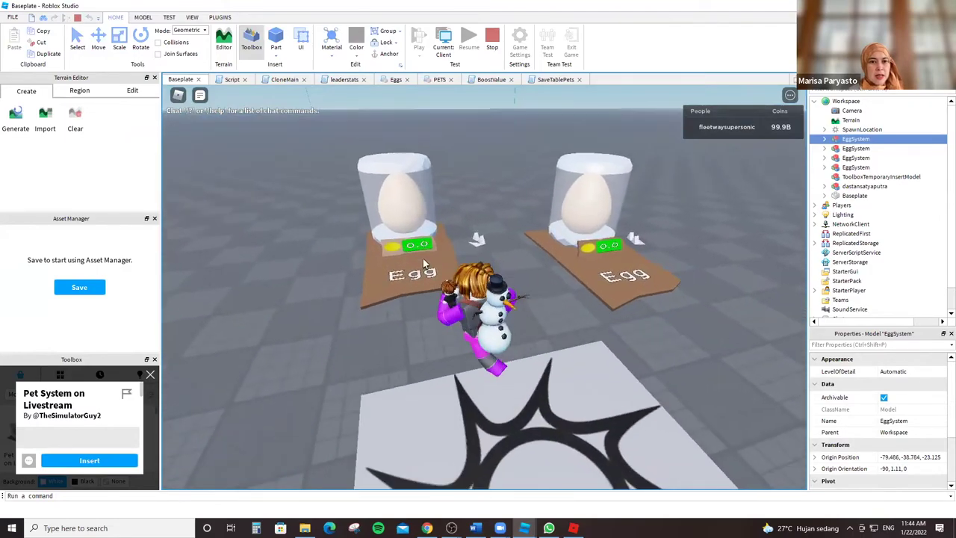
key(w)
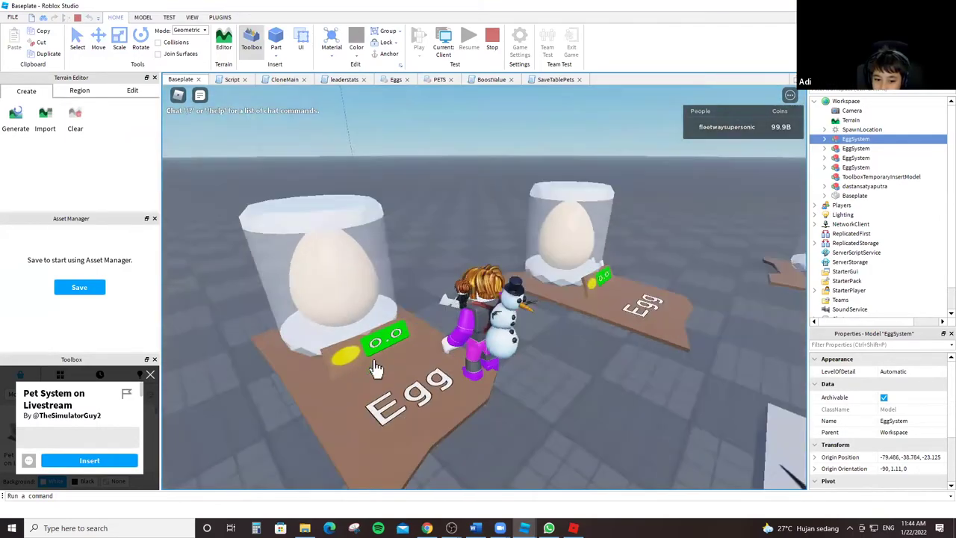
key(w)
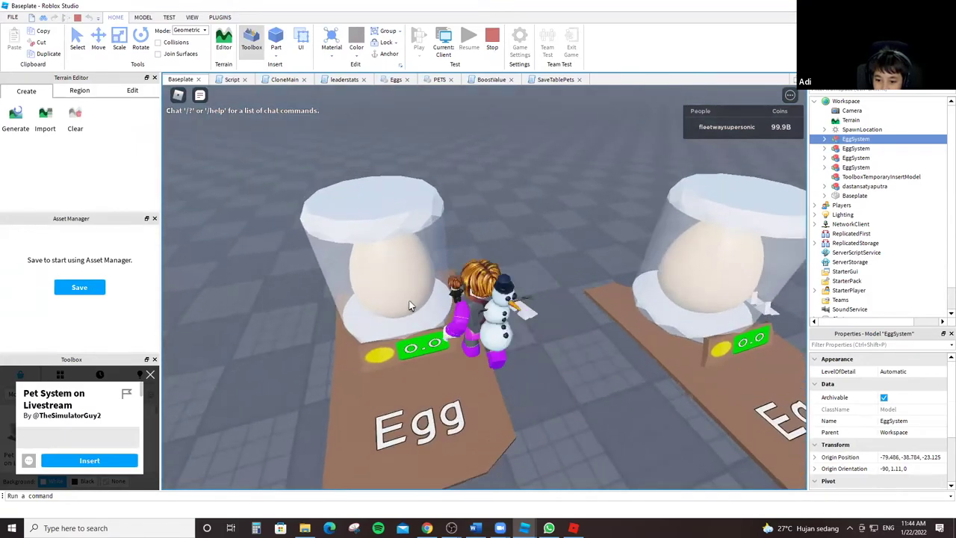
key(s)
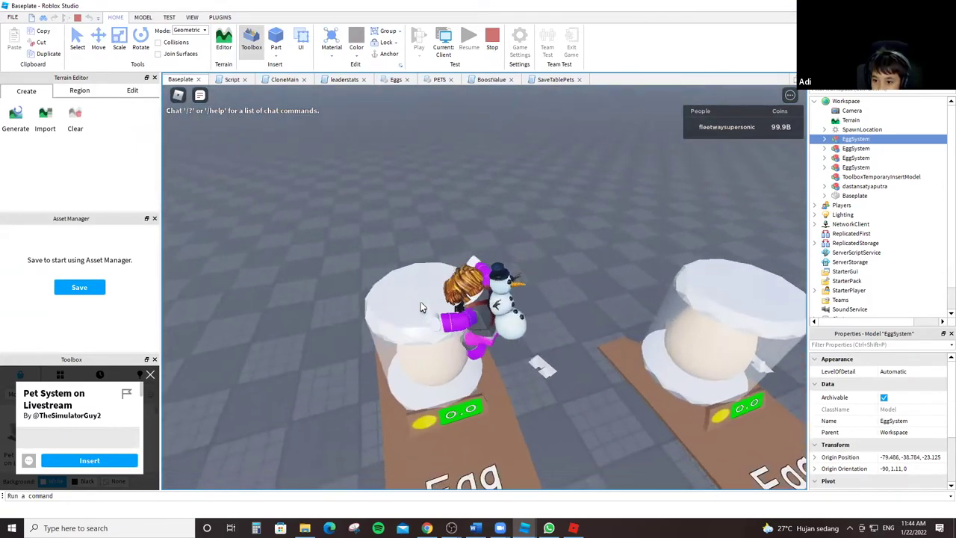
Inspect the egg stand's green price sign up close and leave the play-test.
scroll(426, 305, up, 10)
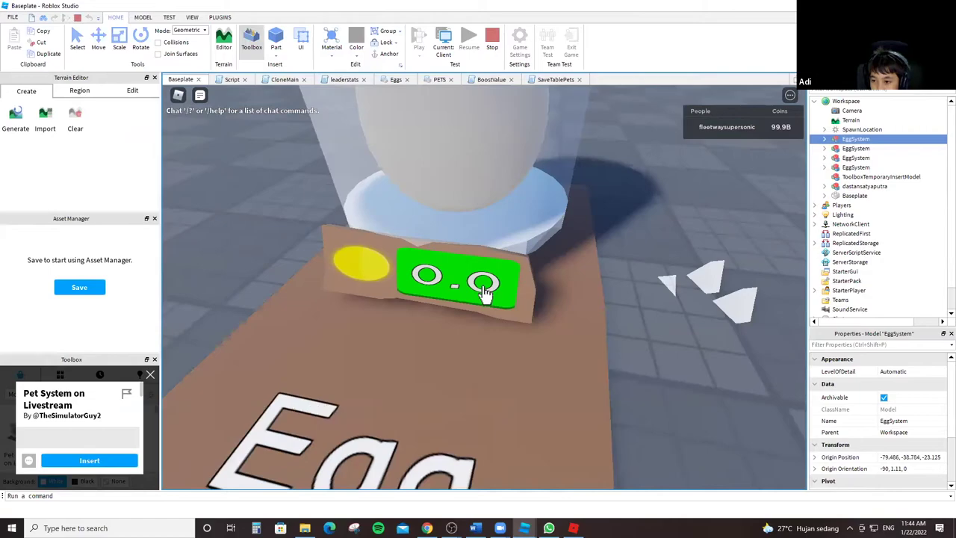
scroll(483, 295, down, 10)
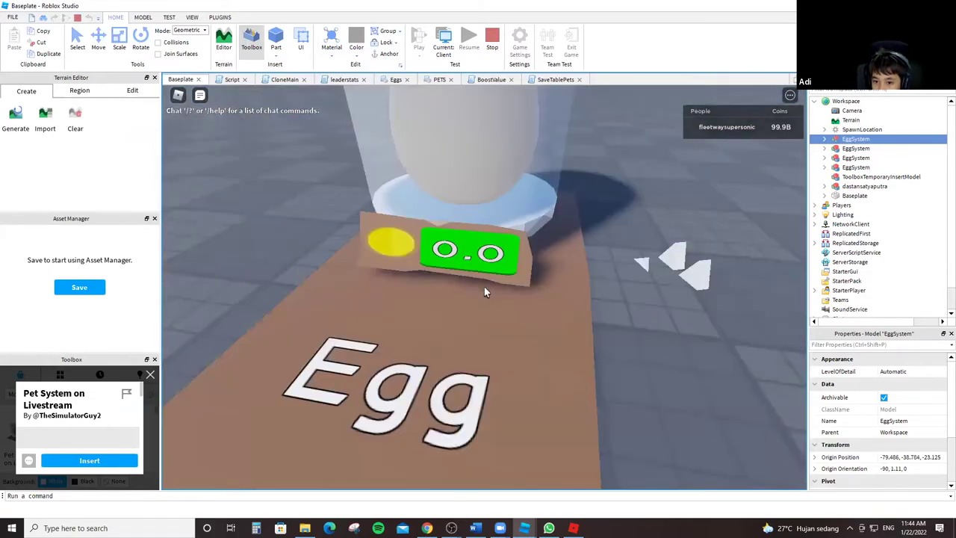
scroll(484, 291, up, 10)
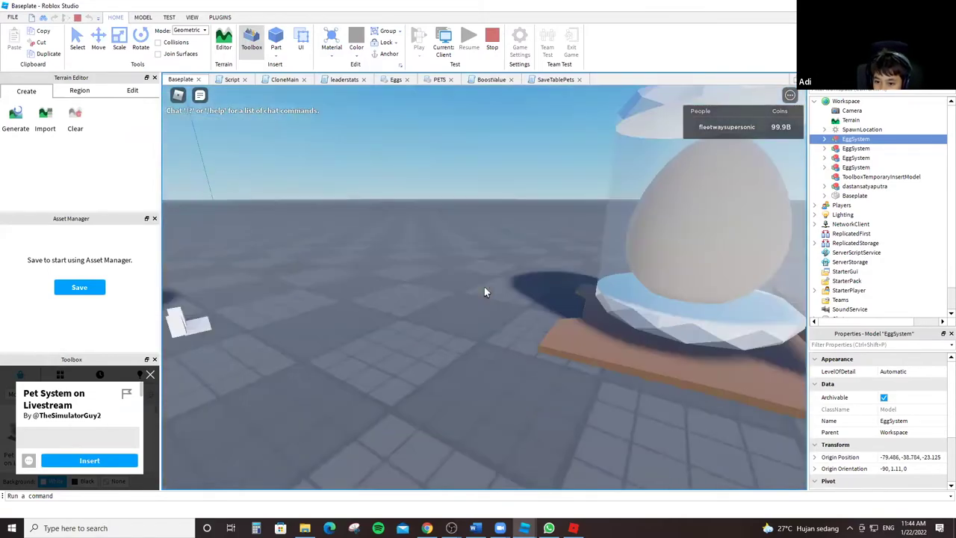
scroll(484, 291, down, 10)
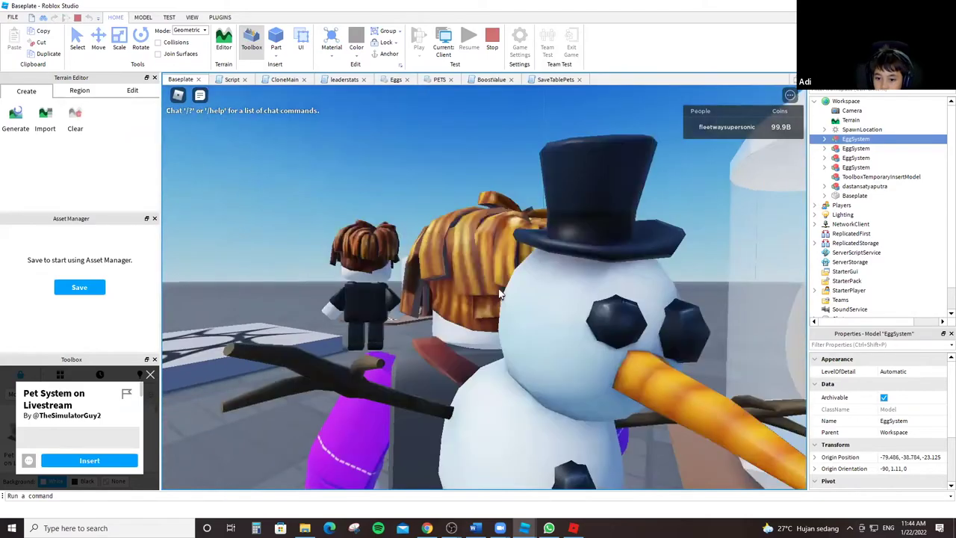
click(178, 96)
click(503, 383)
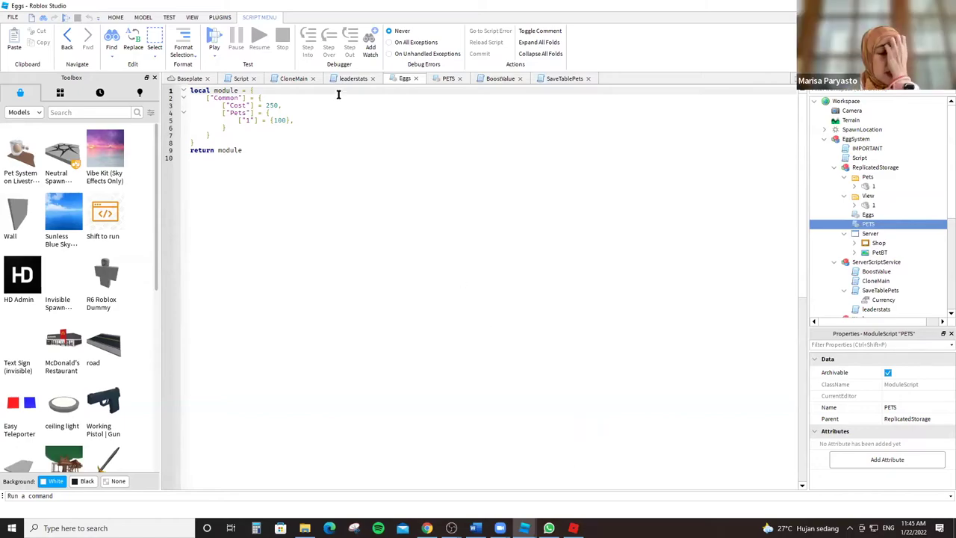
Examine the egg stands, cat pets and spawn platform in the Baseplate view from several angles and distances.
click(188, 79)
scroll(546, 256, down, 3)
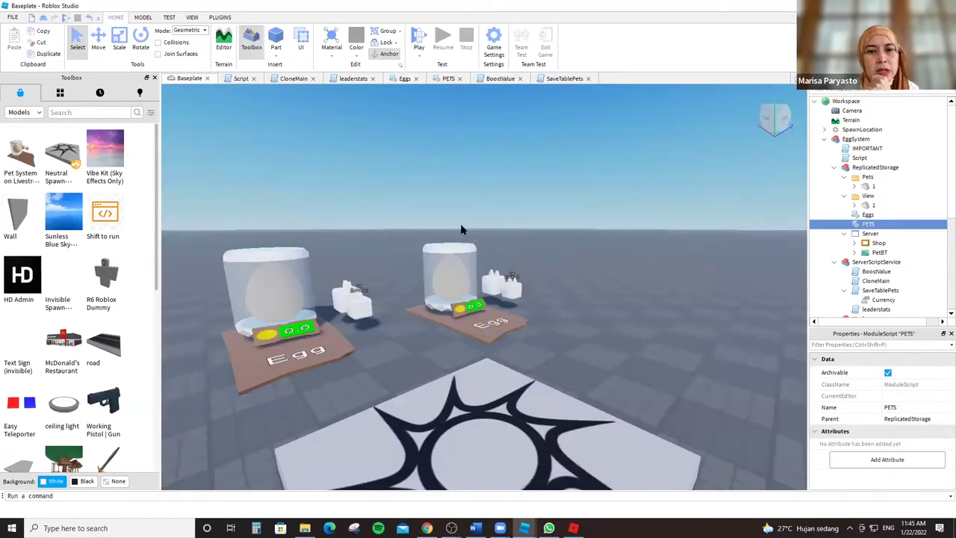
right_drag(431, 173, 431, 171)
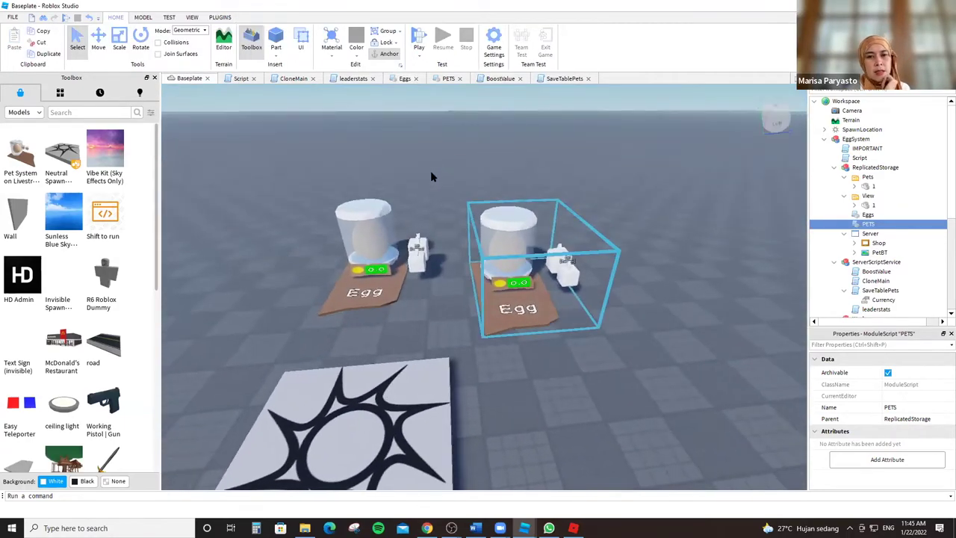
right_drag(451, 240, 343, 235)
scroll(343, 235, down, 10)
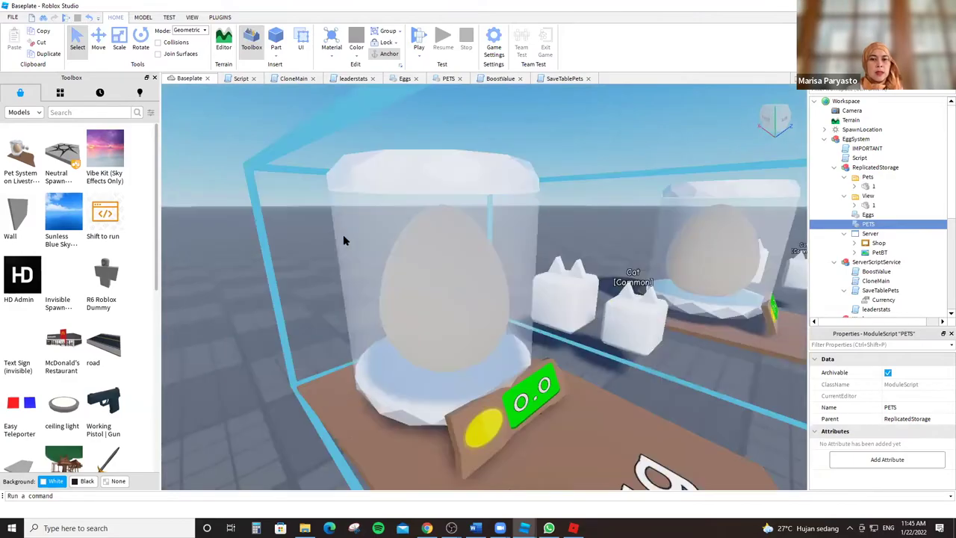
scroll(212, 86, up, 10)
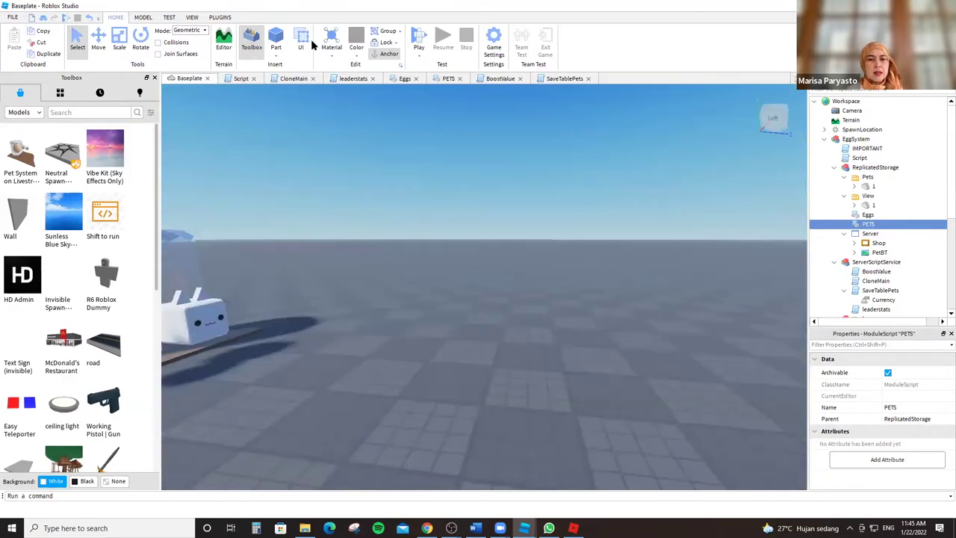
scroll(445, 160, down, 5)
right_drag(445, 160, 444, 160)
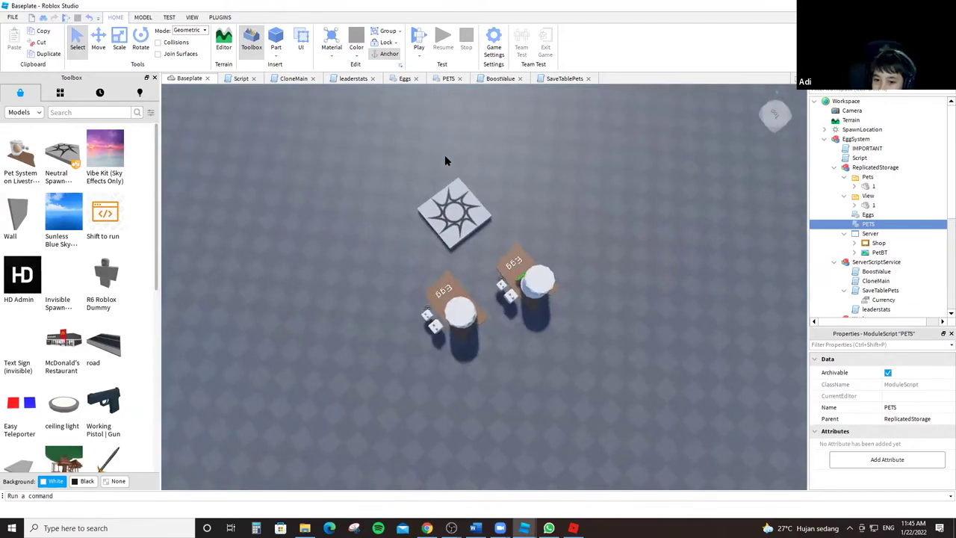
scroll(444, 160, up, 5)
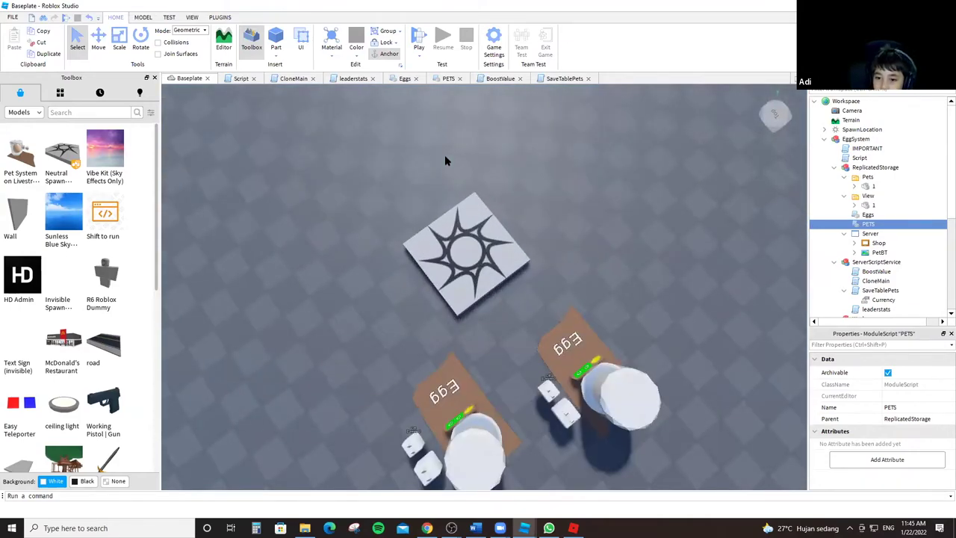
scroll(444, 161, up, 10)
right_drag(444, 155, 444, 154)
right_drag(423, 109, 422, 108)
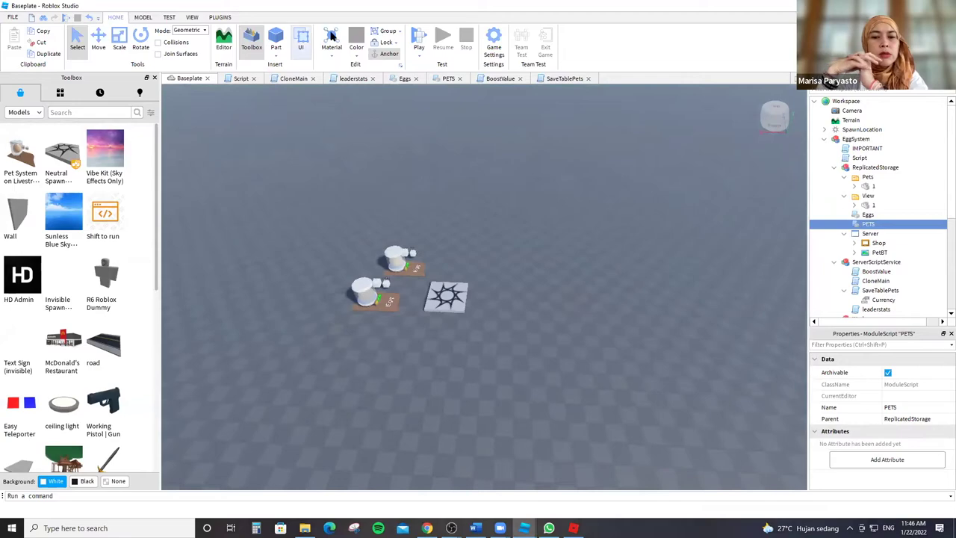
Start a play-test, dismiss the Toolbox script notice and turn the character toward the egg stands.
click(413, 35)
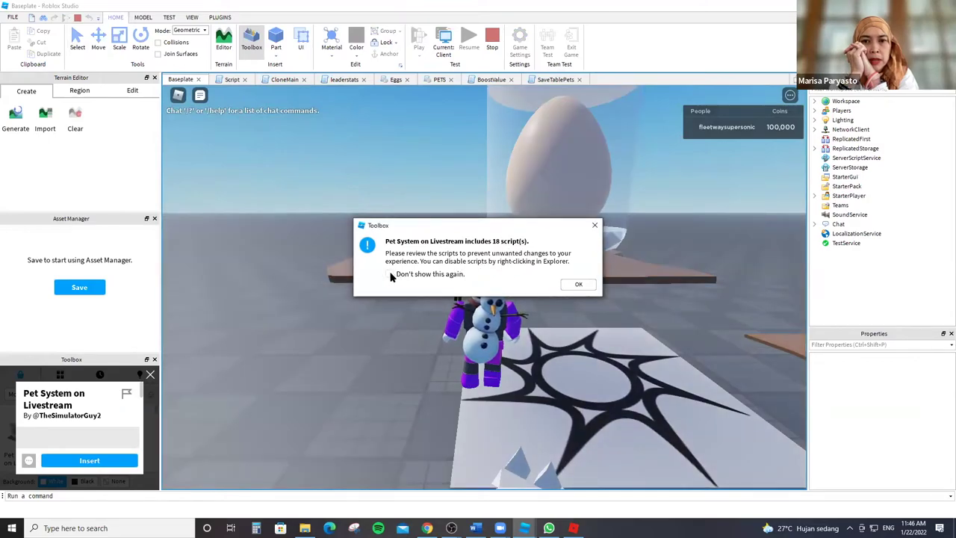
click(576, 284)
click(595, 225)
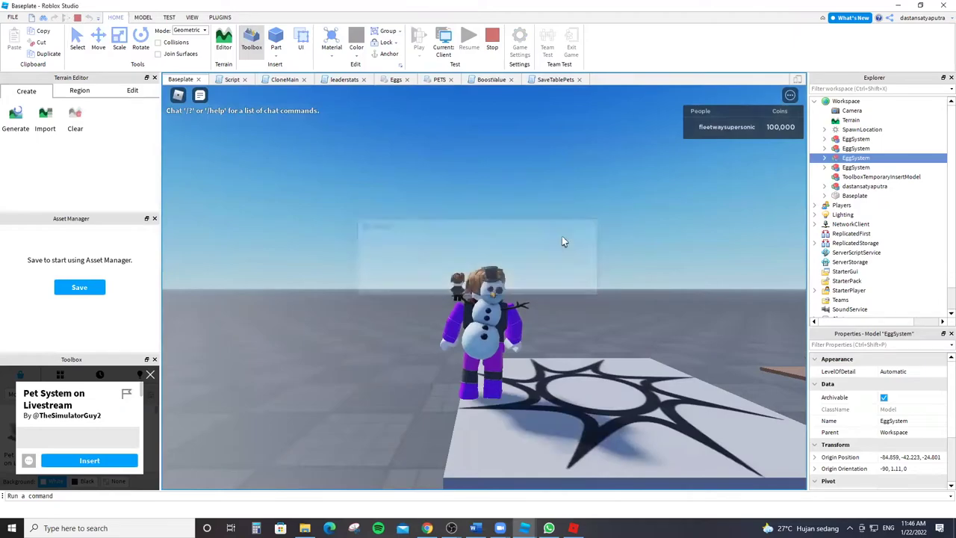
right_drag(522, 238, 521, 230)
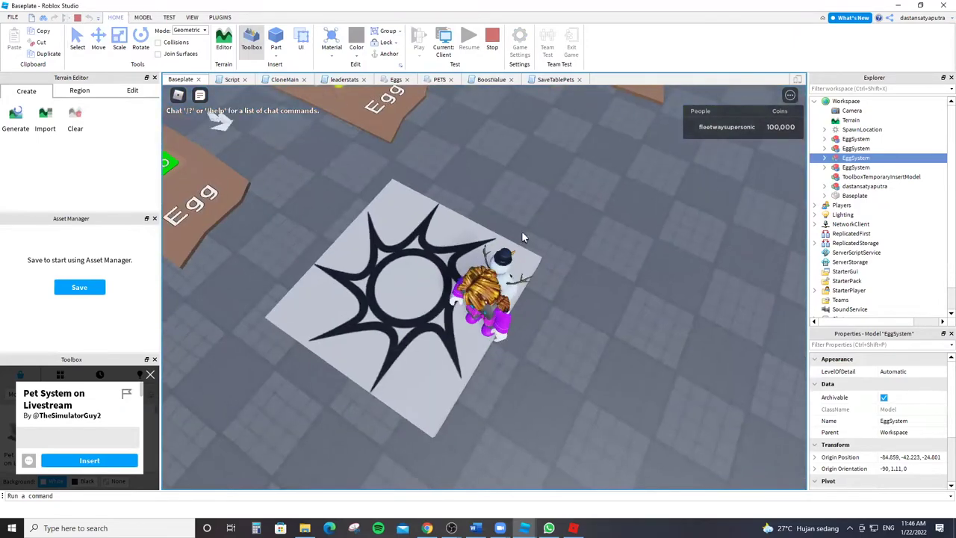
scroll(521, 230, up, 2)
key(w)
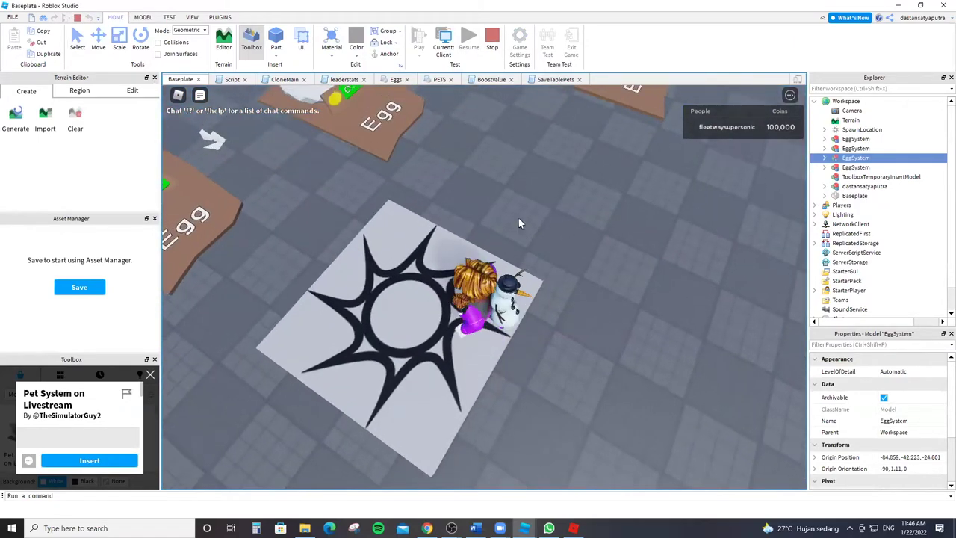
right_drag(495, 189, 484, 181)
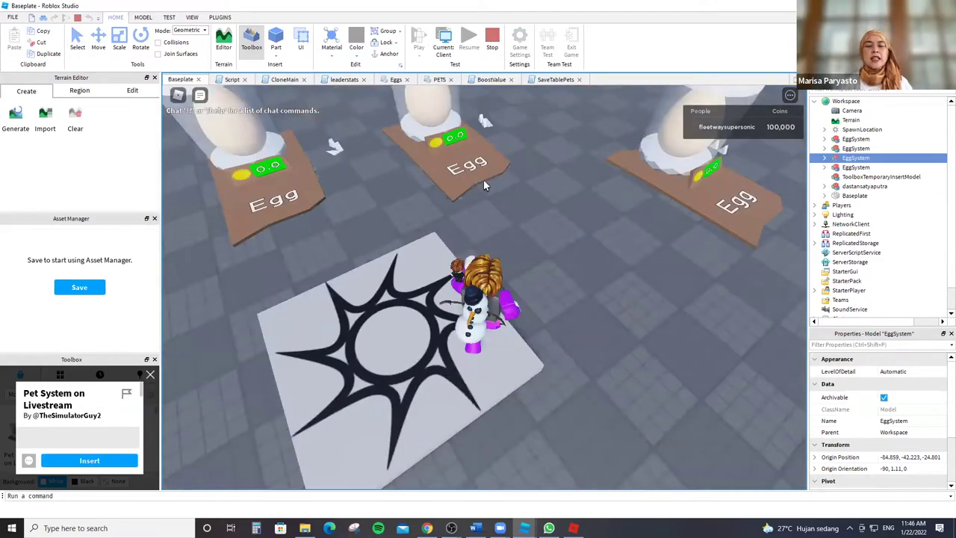
Leave the running play-test and confirm the exit.
key(Escape)
key(l)
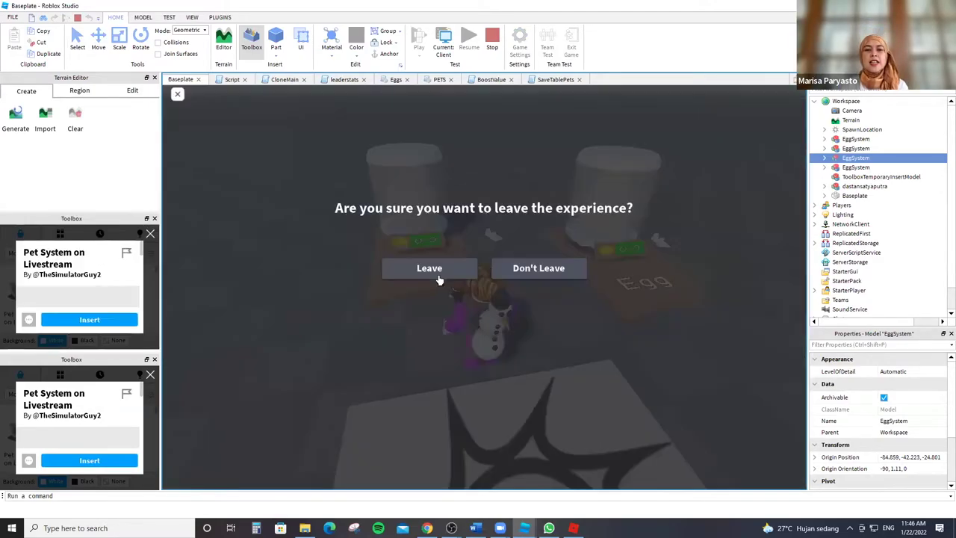
key(Return)
Run another play-test to check the eggs and coins, and exit the experience.
click(419, 41)
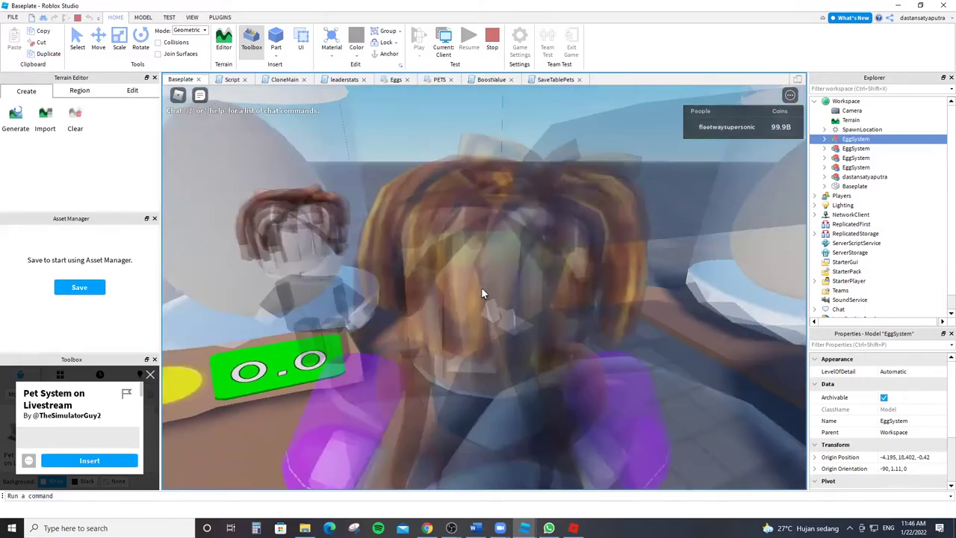
key(Escape)
key(l)
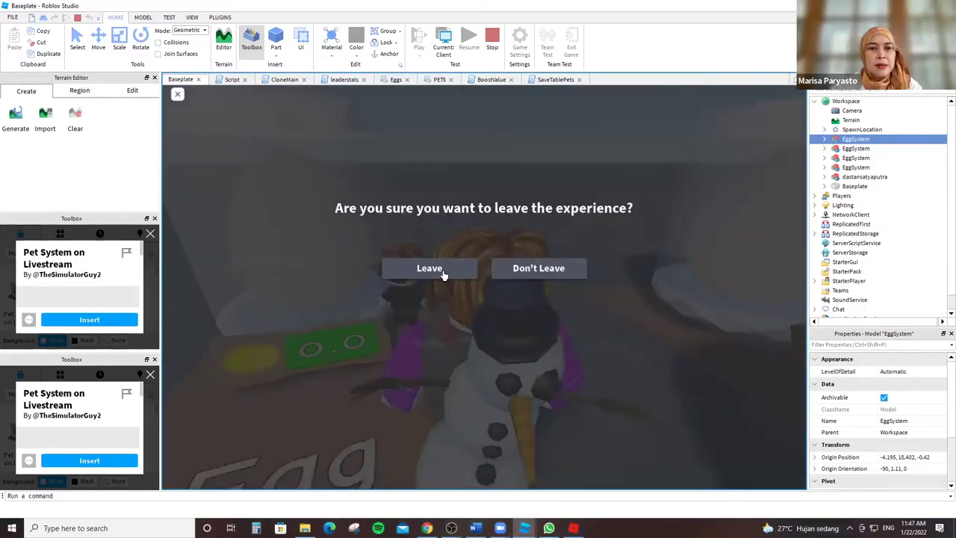
click(430, 268)
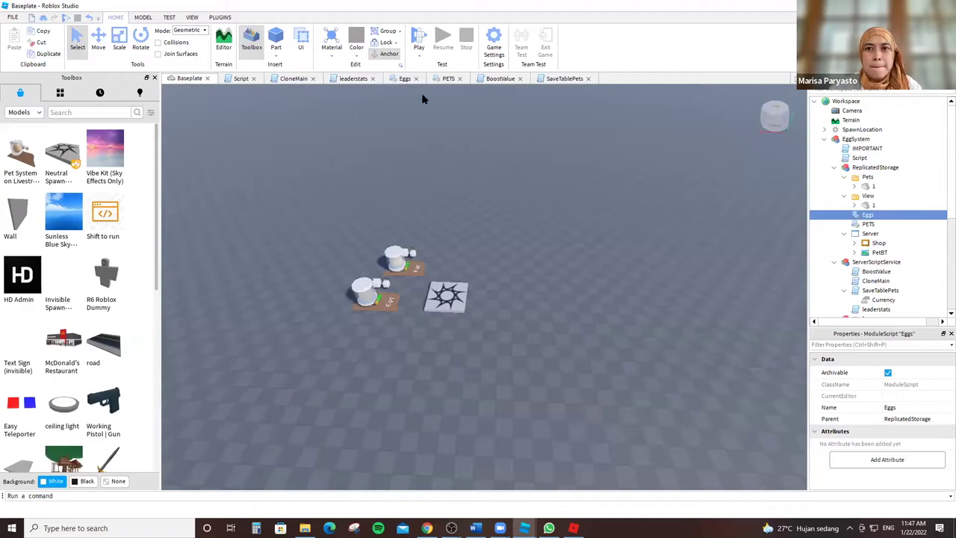
In the Eggs script, remove the comma after the Cost value on line 3.
click(401, 79)
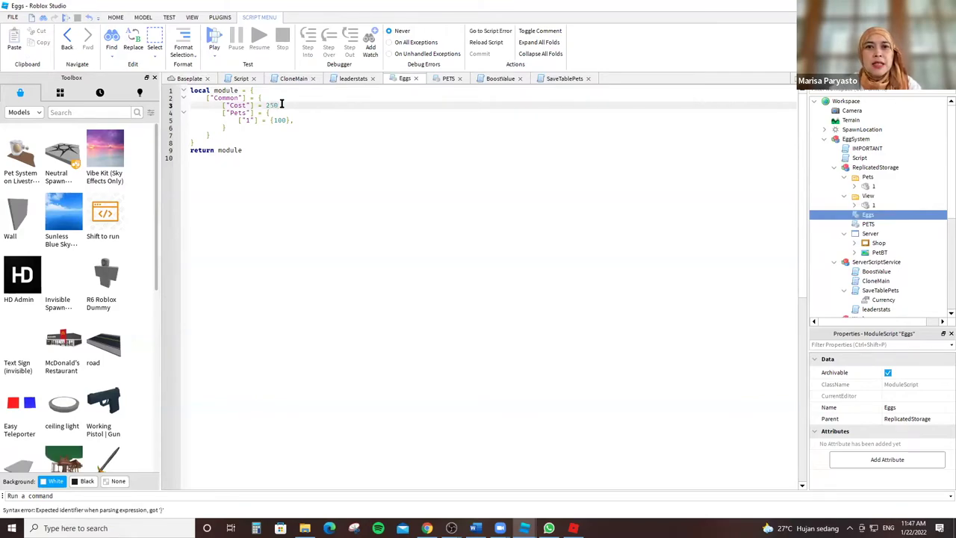
key(Return)
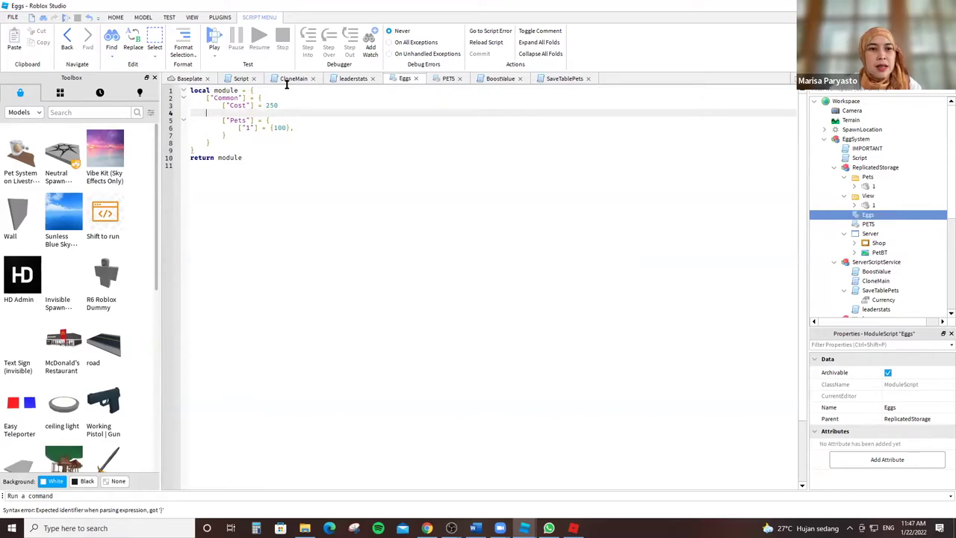
key(BackSpace)
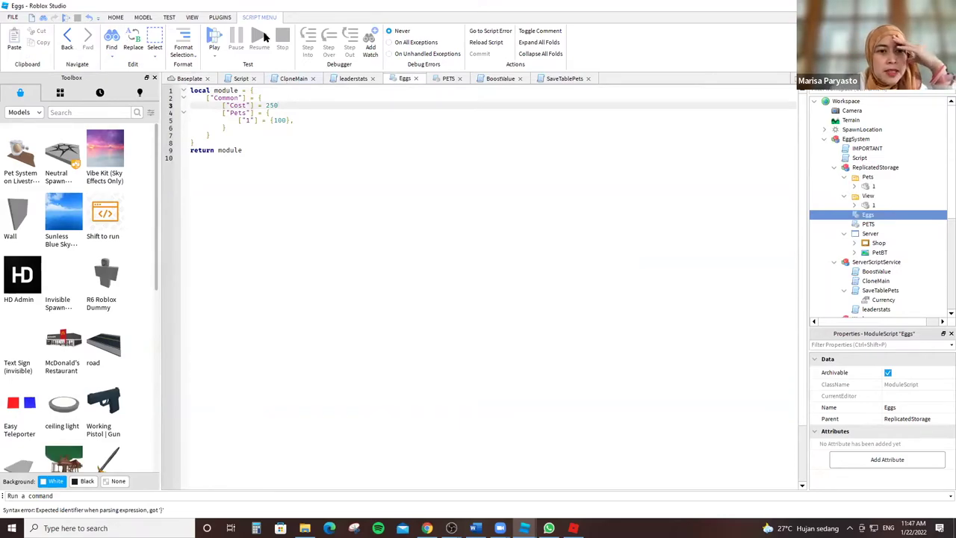
Start a play-test with the edited Eggs script and view the character among all the egg stands.
click(214, 37)
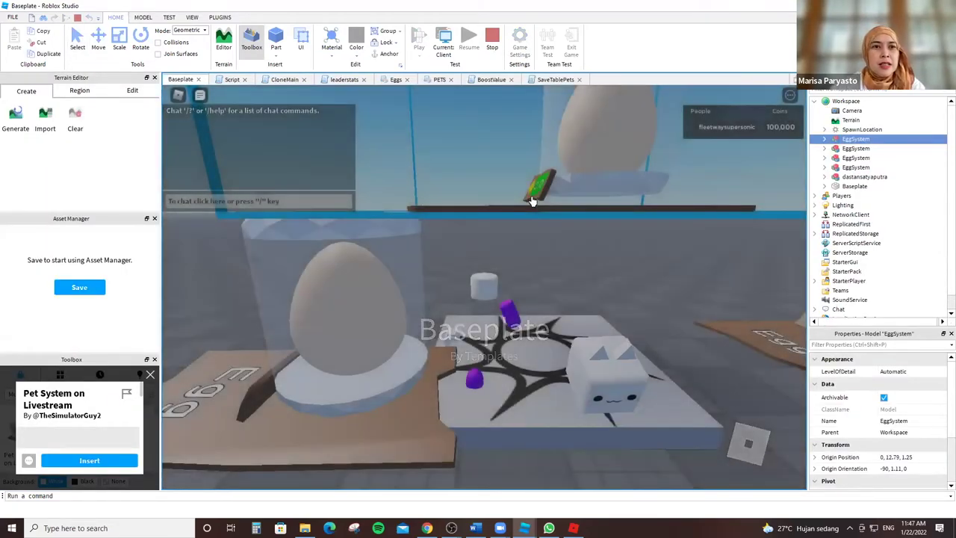
key(a)
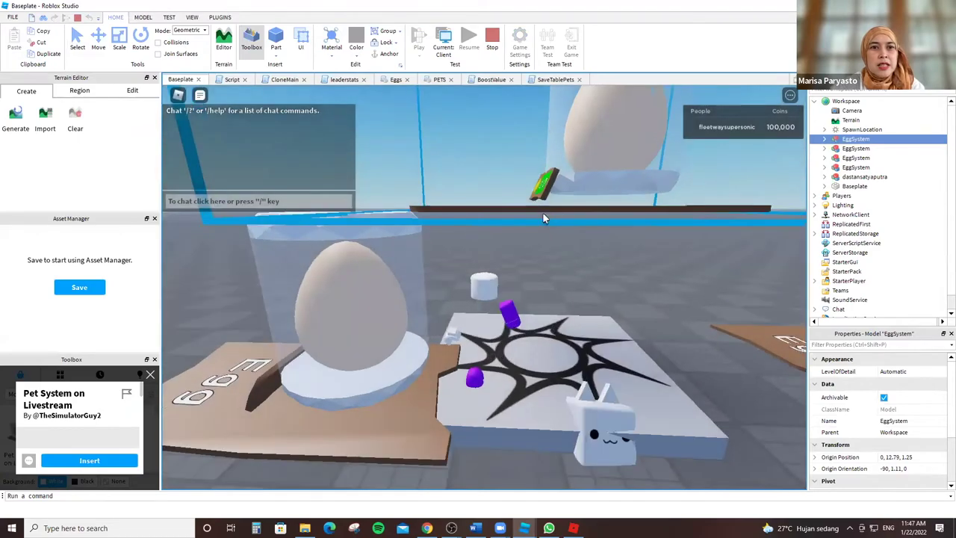
scroll(543, 213, down, 10)
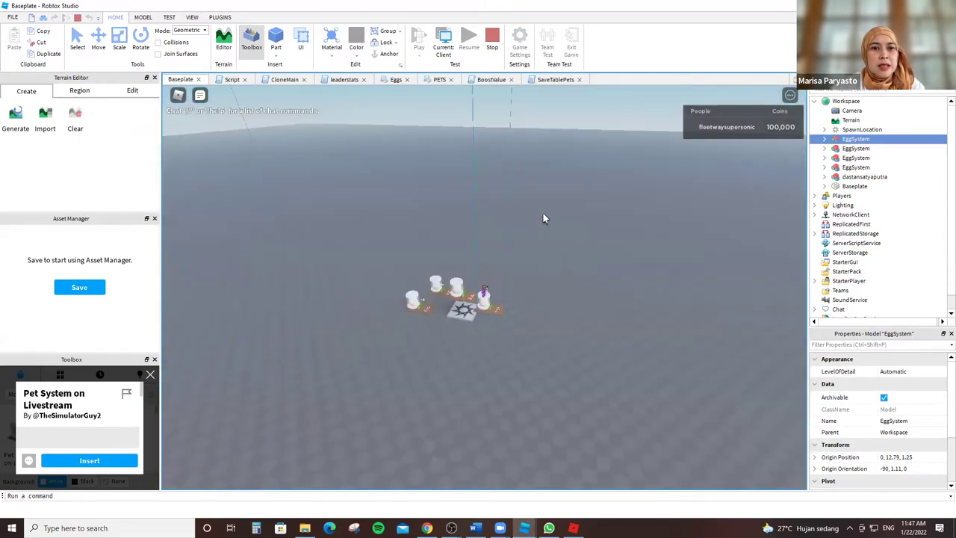
right_drag(543, 212, 542, 213)
scroll(543, 212, up, 10)
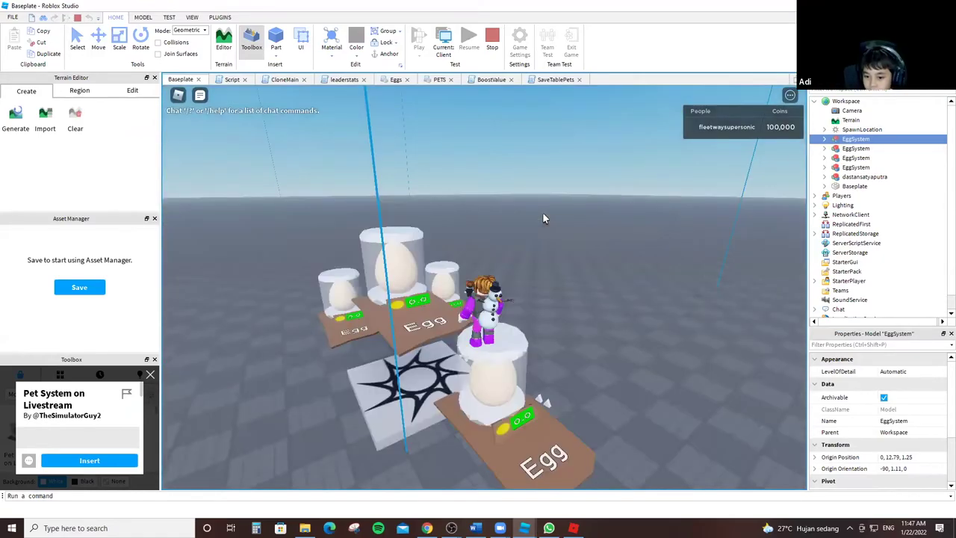
Inspect an egg stand's price sign in first person and move the character near the other eggs.
scroll(542, 212, up, 5)
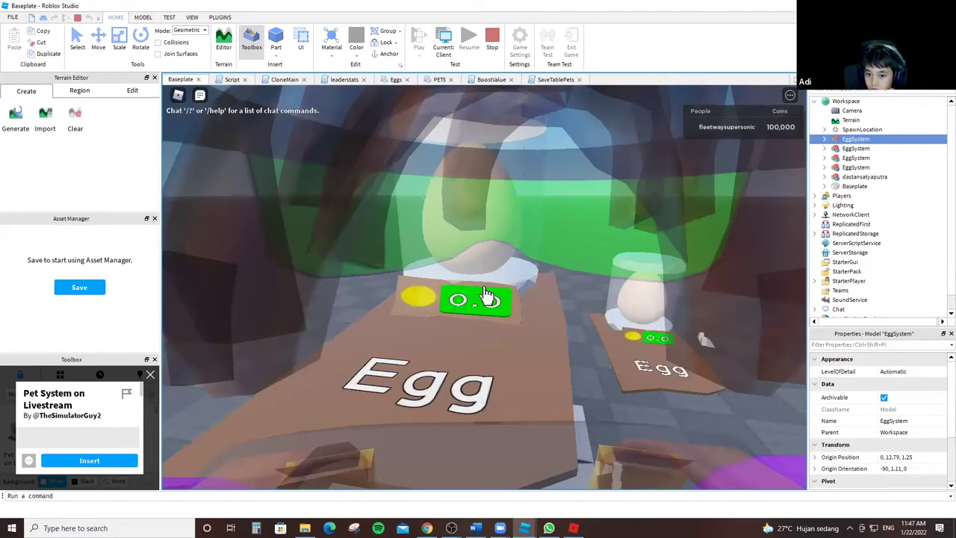
right_drag(485, 294, 469, 259)
scroll(484, 290, up, 2)
key(w)
right_drag(210, 219, 254, 219)
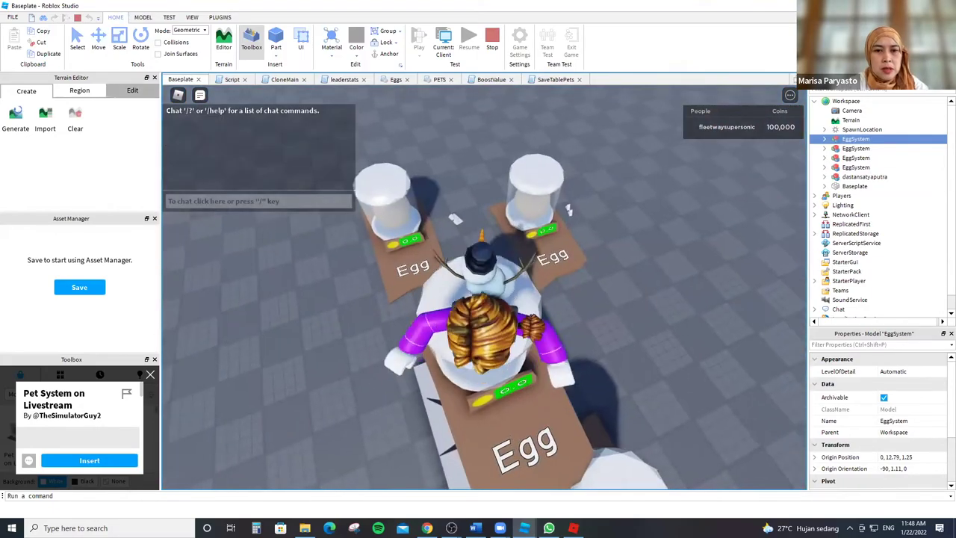
Open the avatar inspection view for the player listed in the leaderboard.
click(727, 127)
click(634, 162)
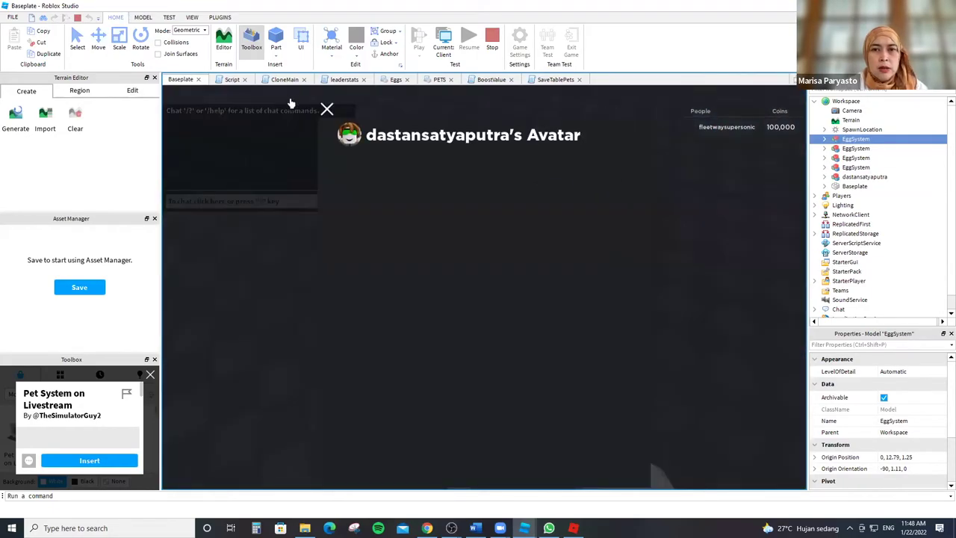
Browse the items worn in the avatar inspection view, check the Bacon Buddy details, and close the view.
scroll(395, 187, down, 2)
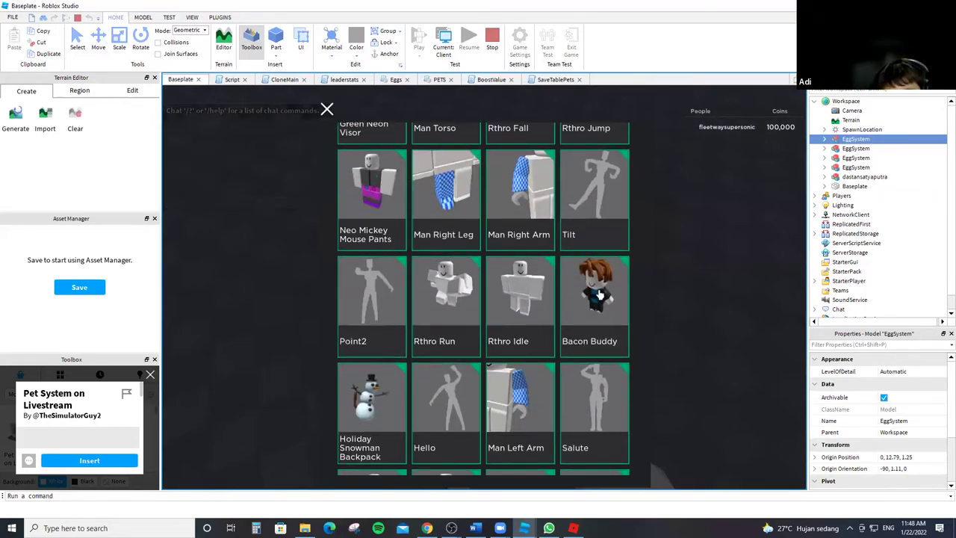
click(598, 295)
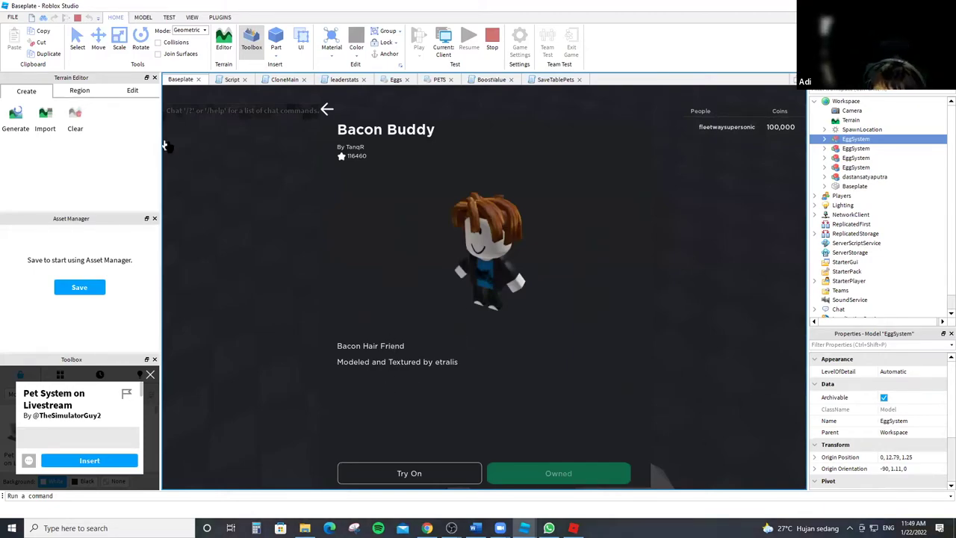
click(326, 110)
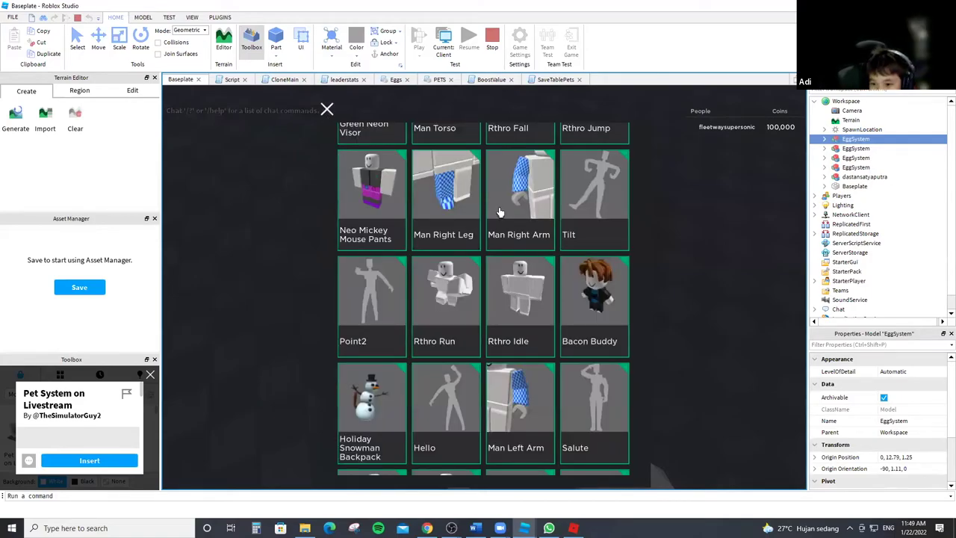
scroll(500, 212, down, 5)
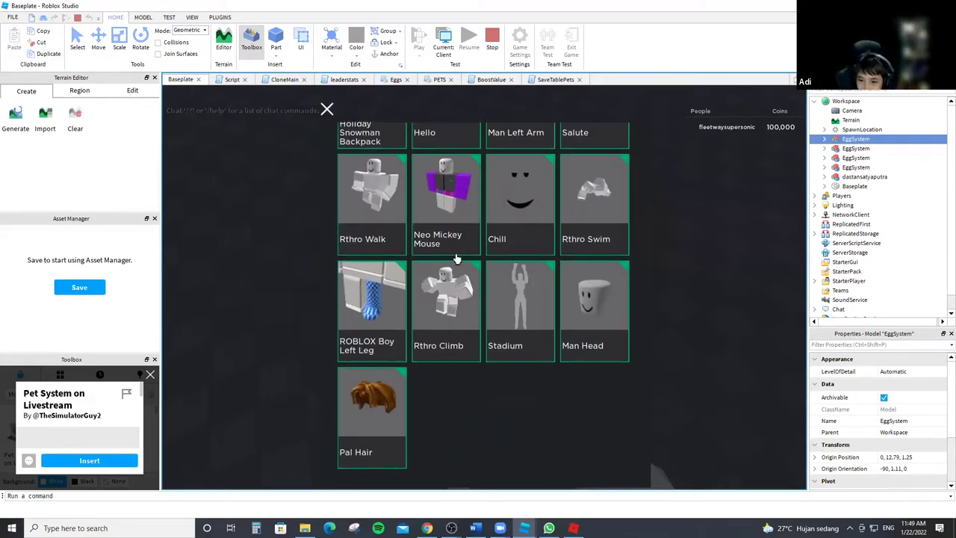
scroll(412, 284, up, 8)
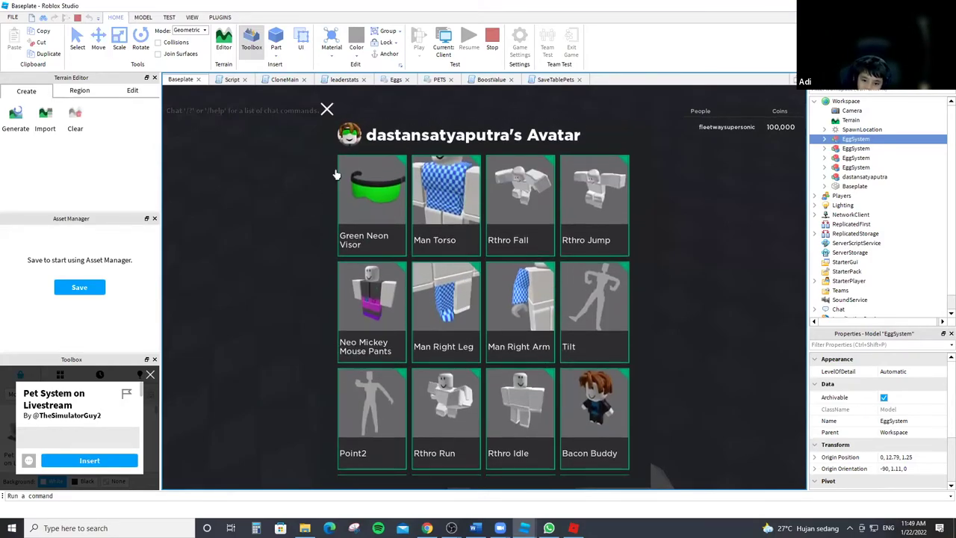
click(327, 110)
Walk the character around and over the egg stands and examine their price signs up close.
right_drag(481, 264, 533, 251)
scroll(533, 250, up, 5)
key(w)
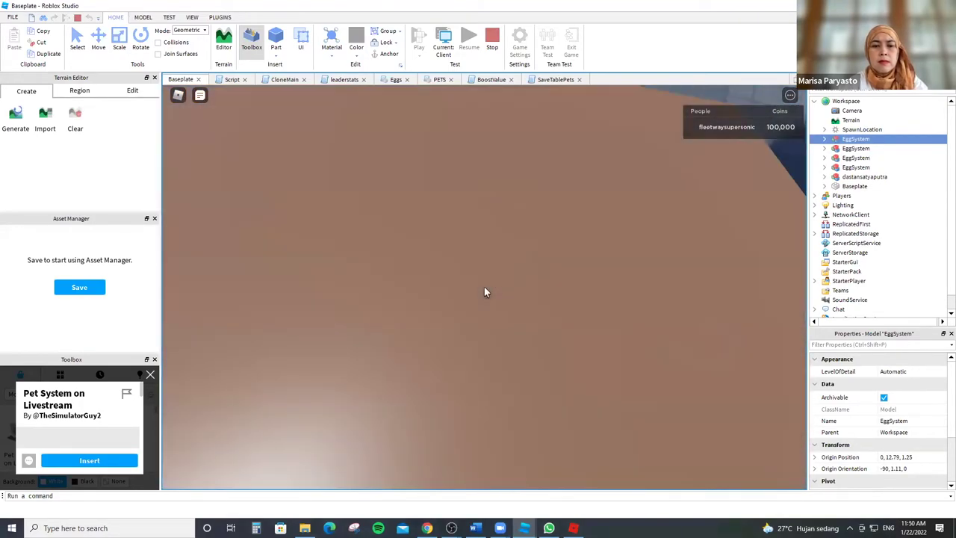
key(s)
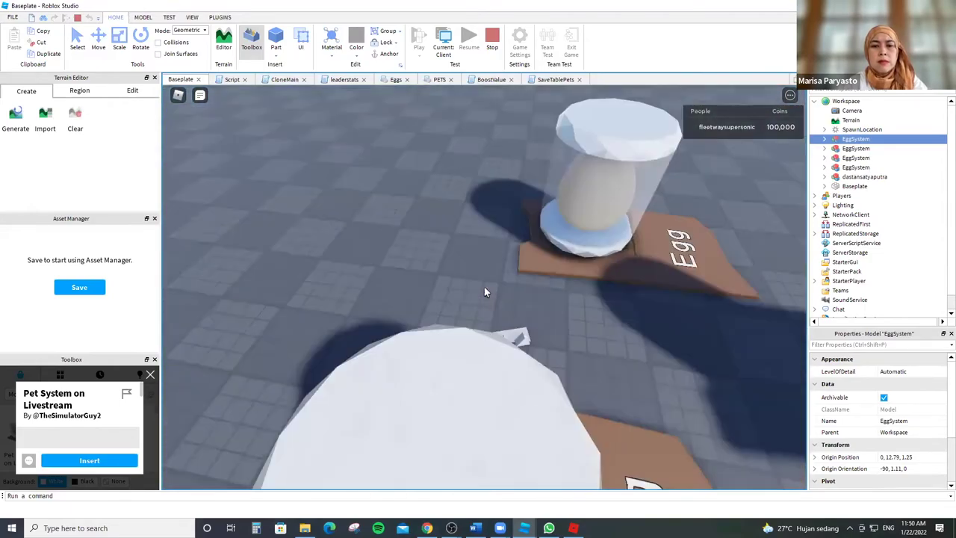
key(w)
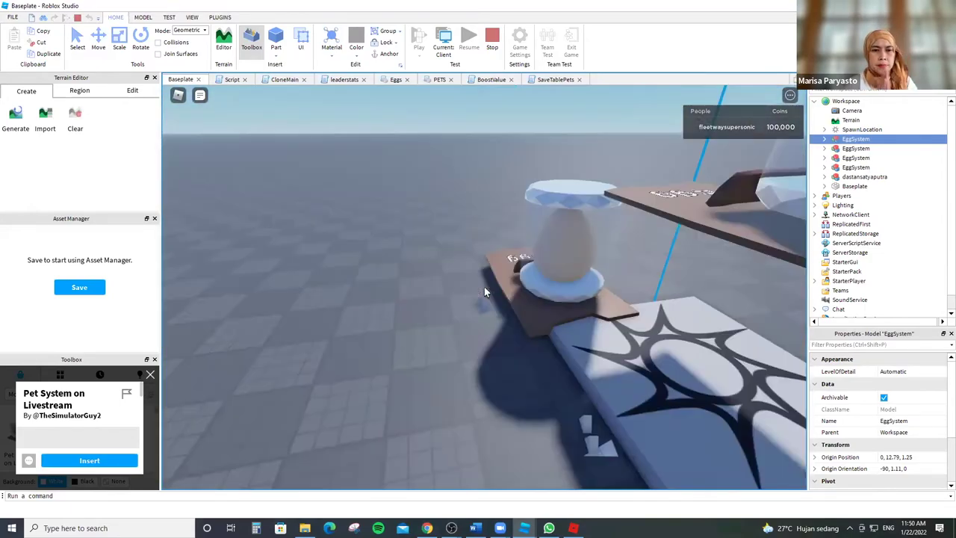
key(w)
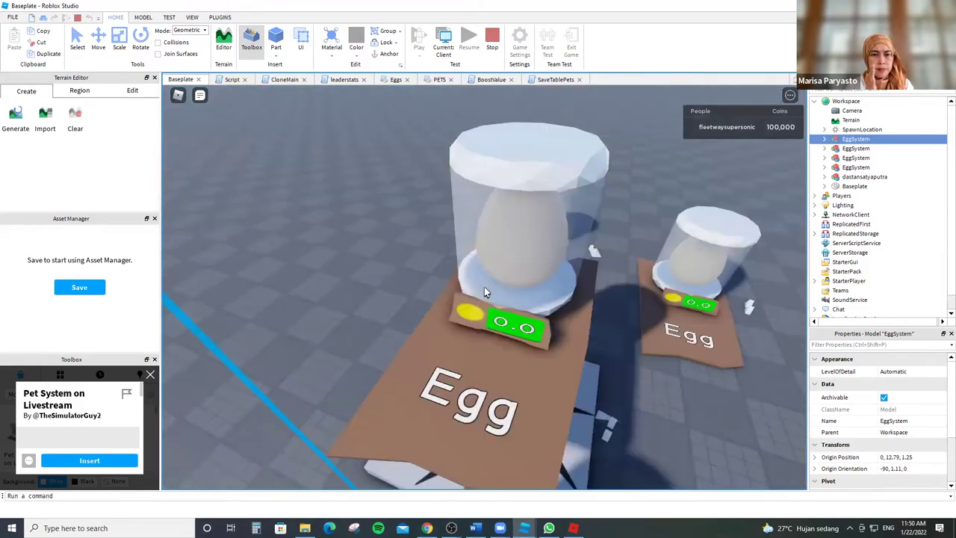
key(s)
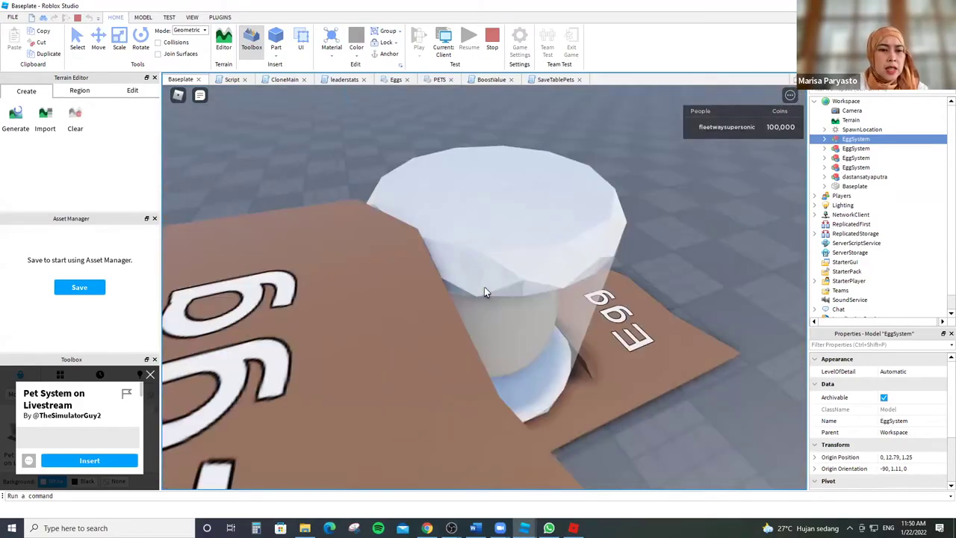
key(w)
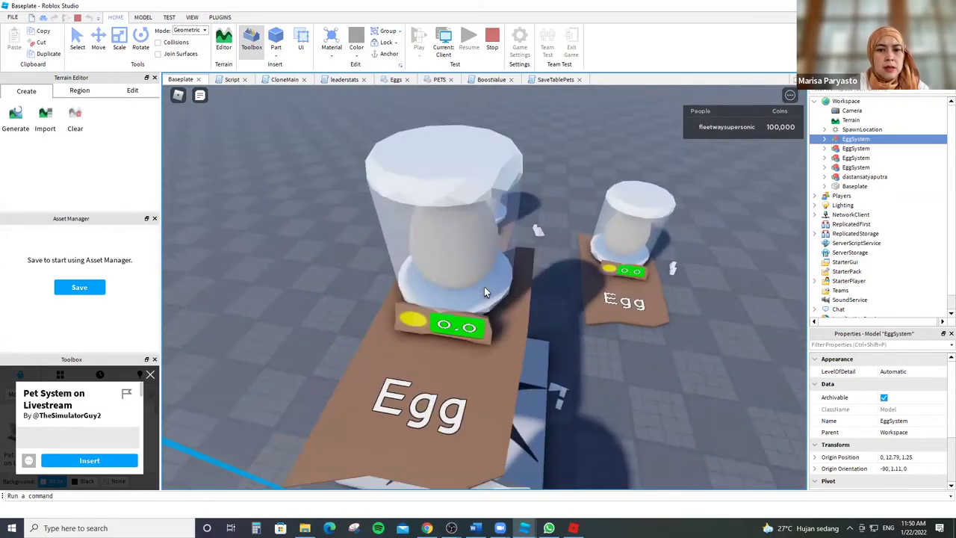
key(w)
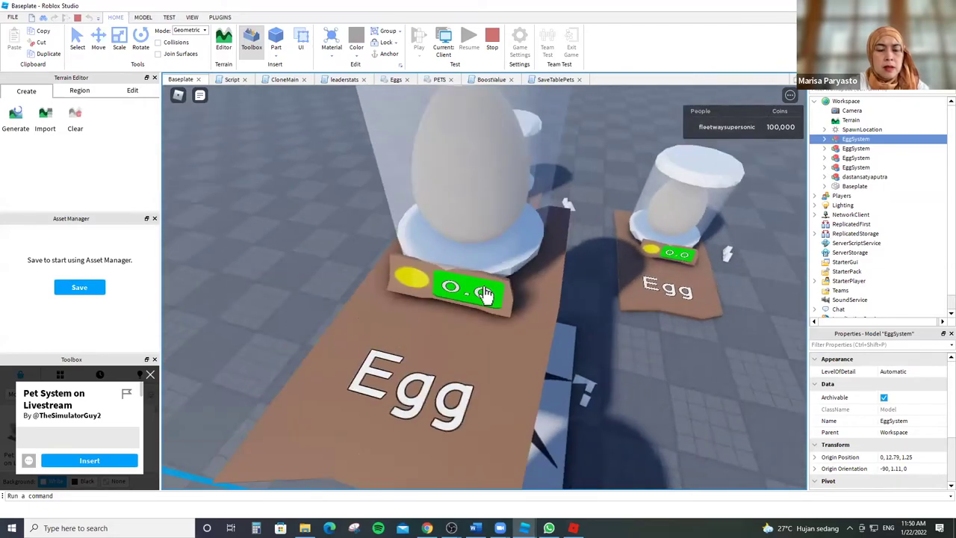
Move the character past the spawn pad and across the tops of the egg stands, viewing each egg from several angles.
key(w)
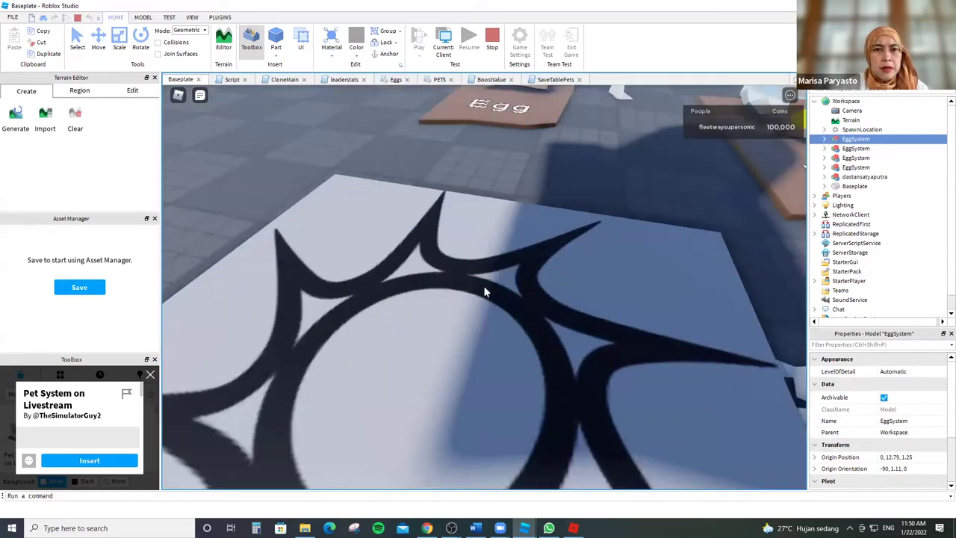
key(w)
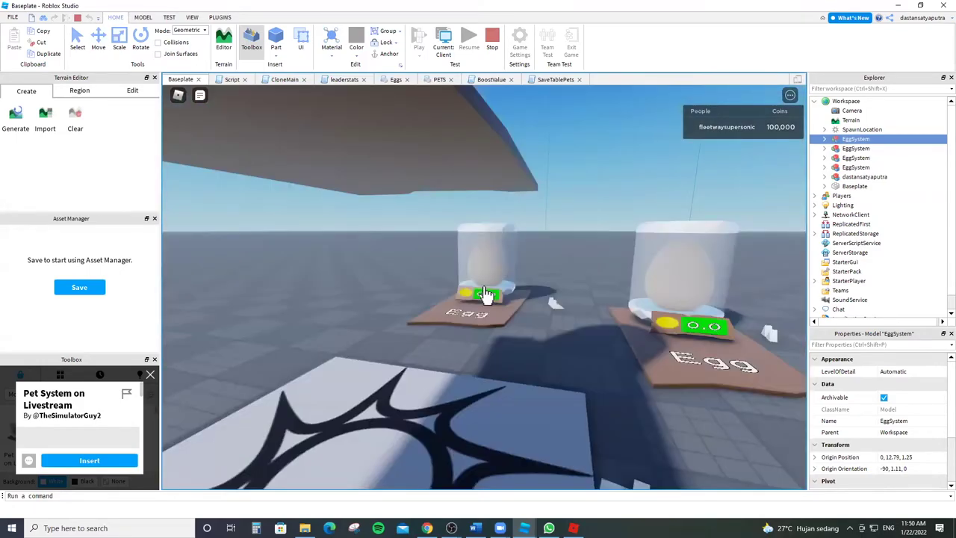
key(w)
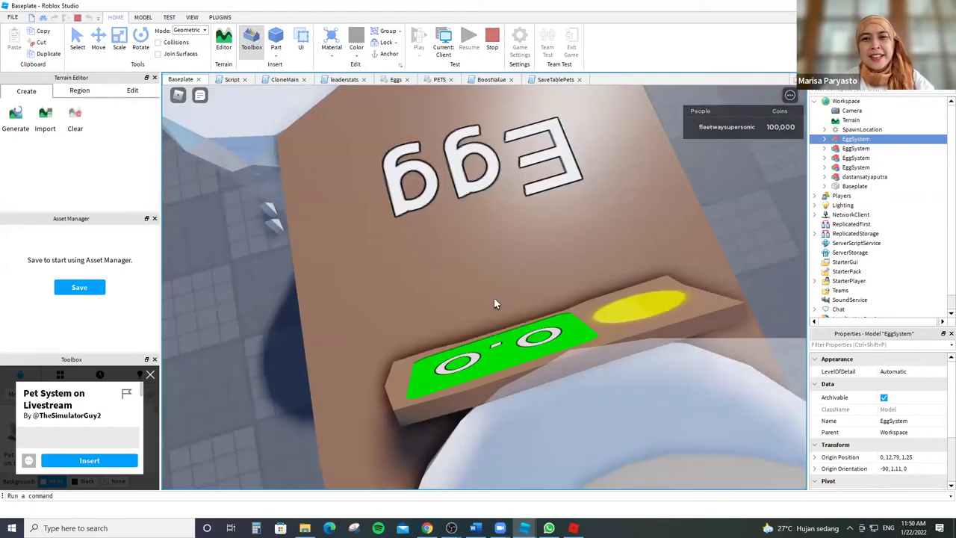
key(w)
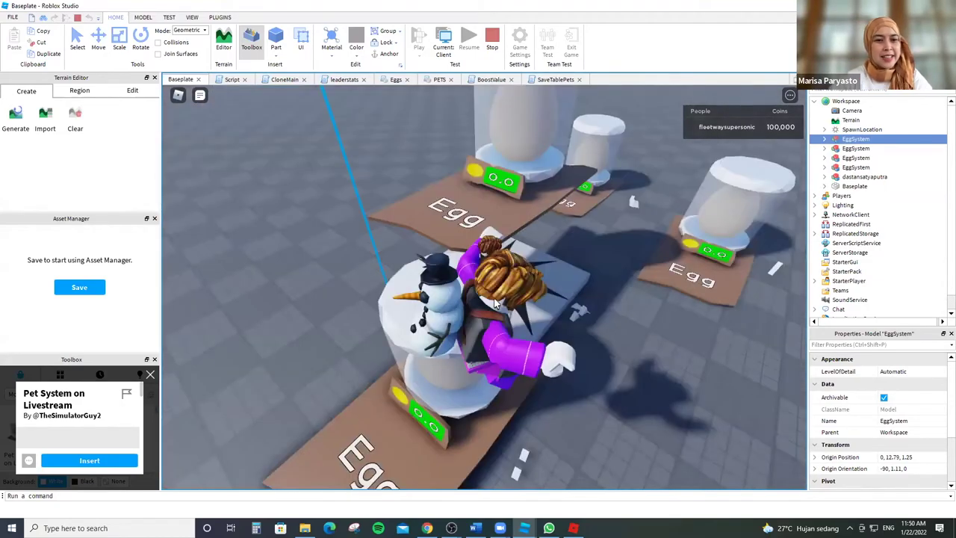
key(w)
key(w)
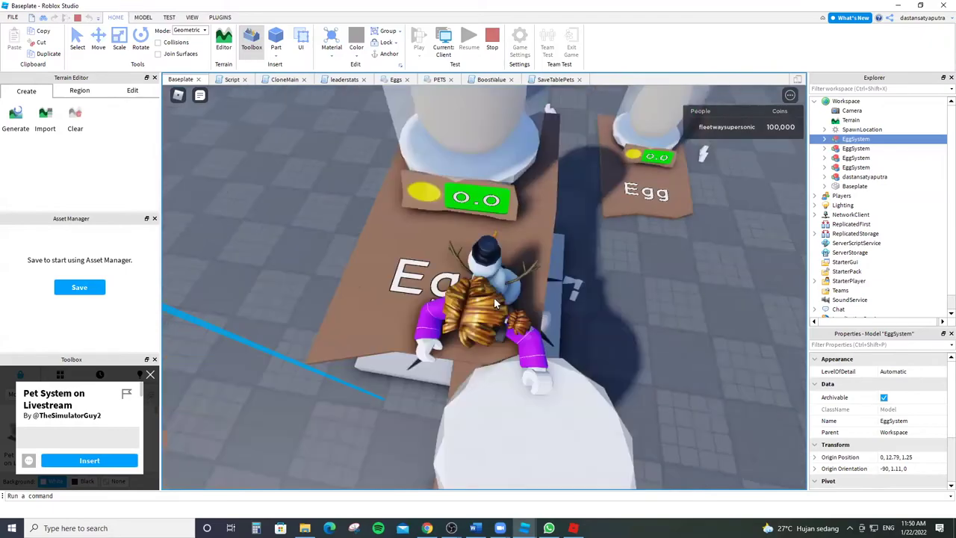
right_drag(494, 298, 456, 285)
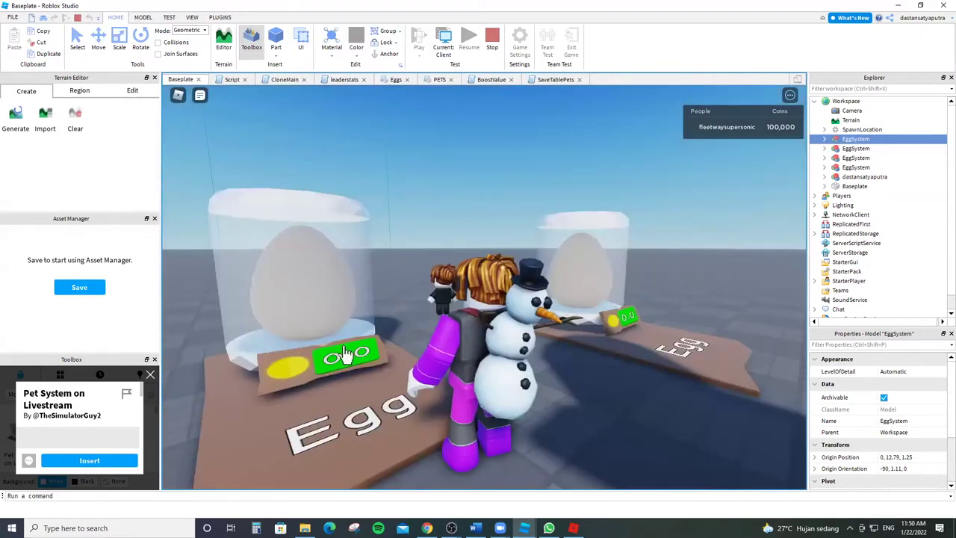
right_drag(573, 235, 572, 235)
key(w)
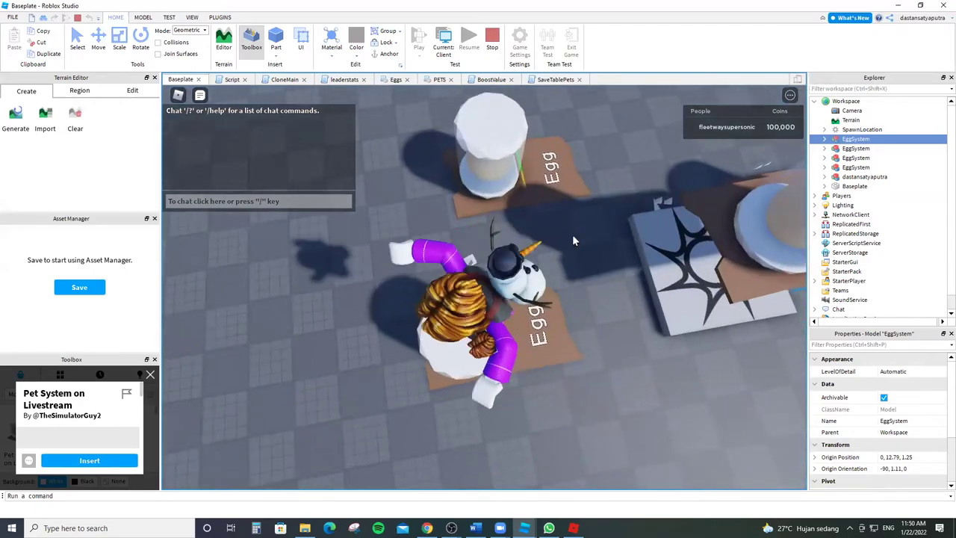
key(w)
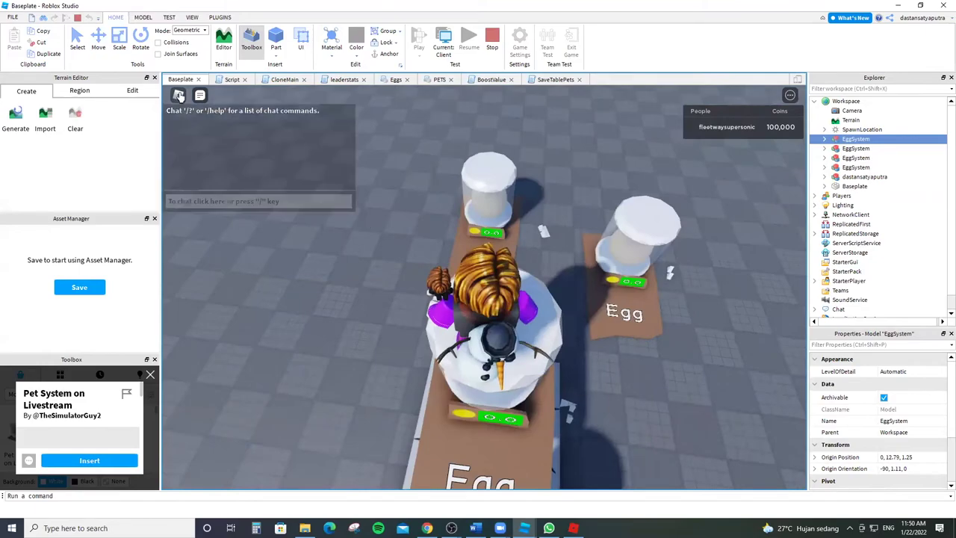
Leave the experience to end the play-test.
key(Escape)
click(508, 452)
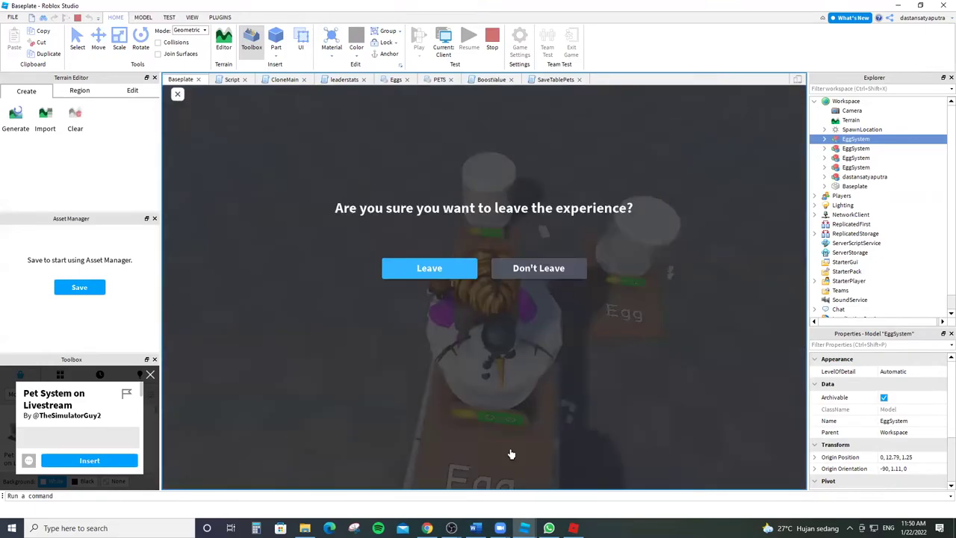
click(415, 275)
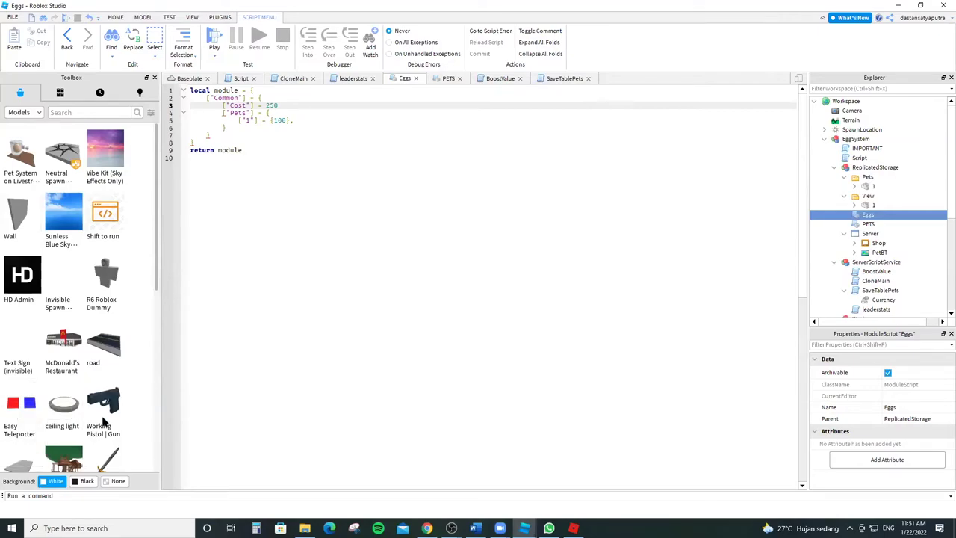
Browse the free models in the Toolbox catalogue, examining the available skies, vehicles, characters, and obby parts.
scroll(89, 430, down, 4)
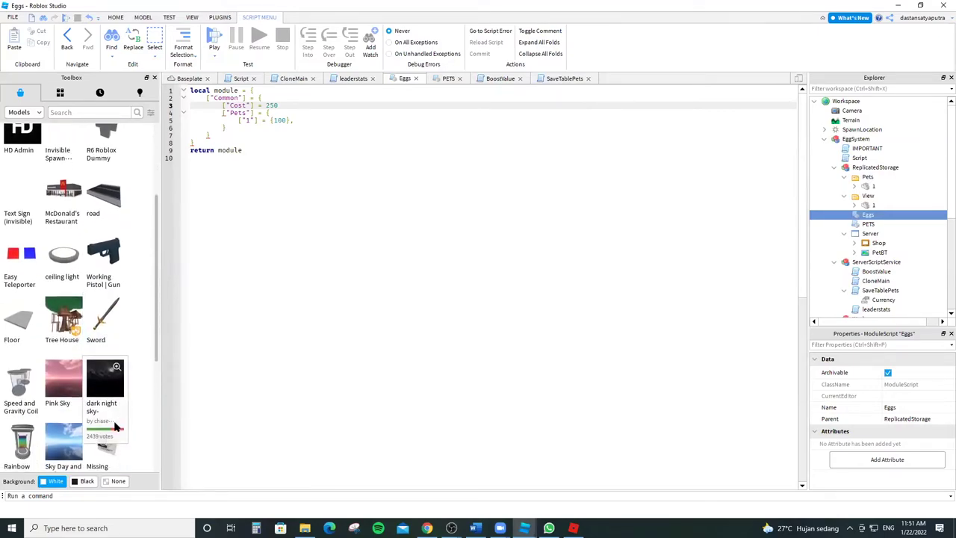
scroll(112, 390, down, 1)
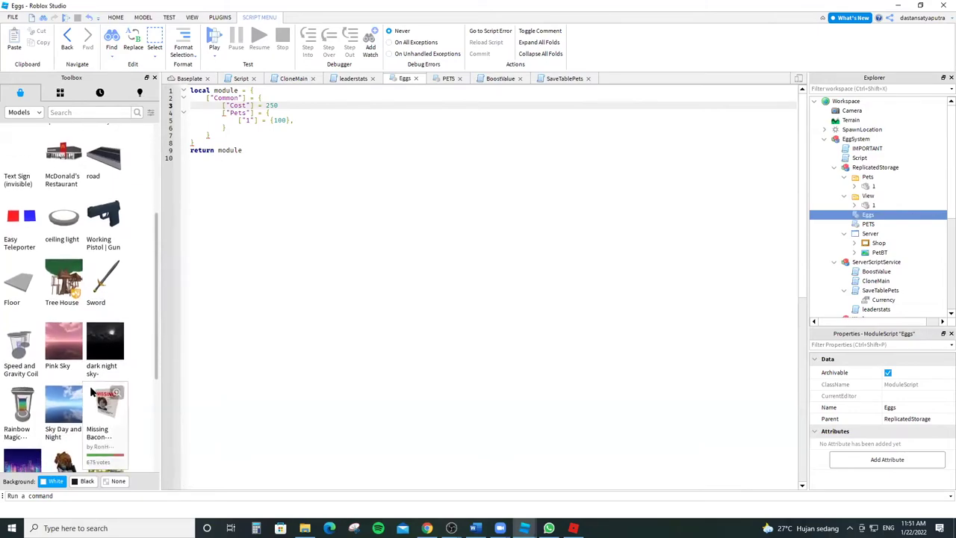
scroll(153, 355, down, 2)
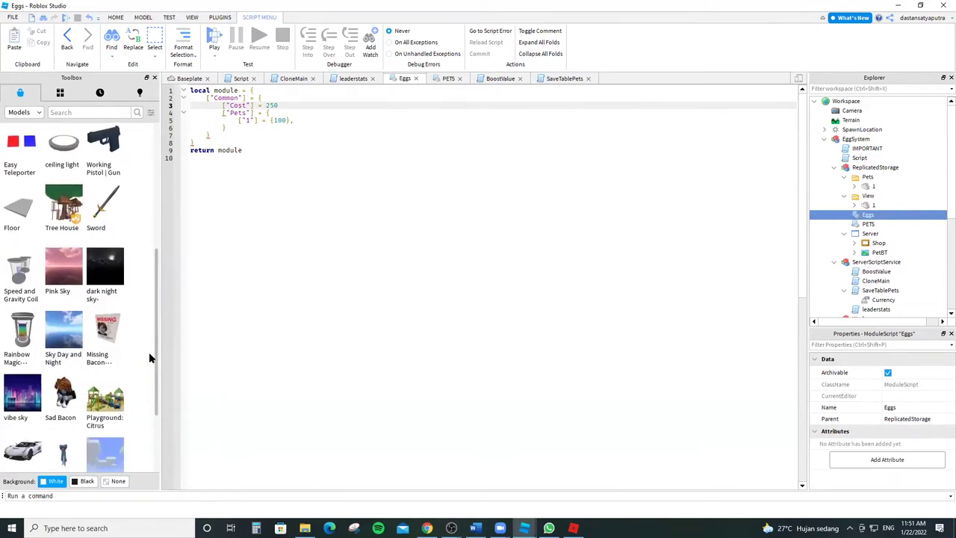
scroll(73, 388, down, 1)
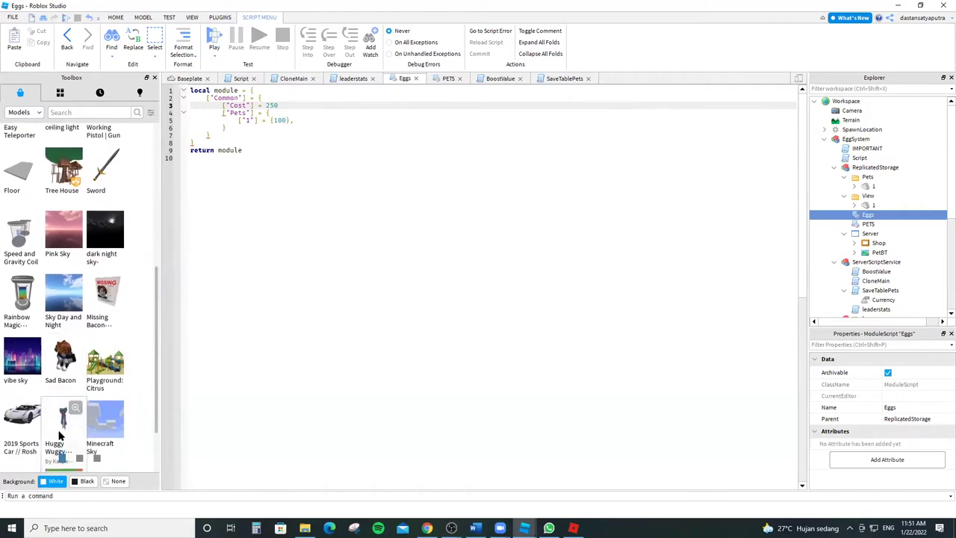
scroll(54, 433, down, 3)
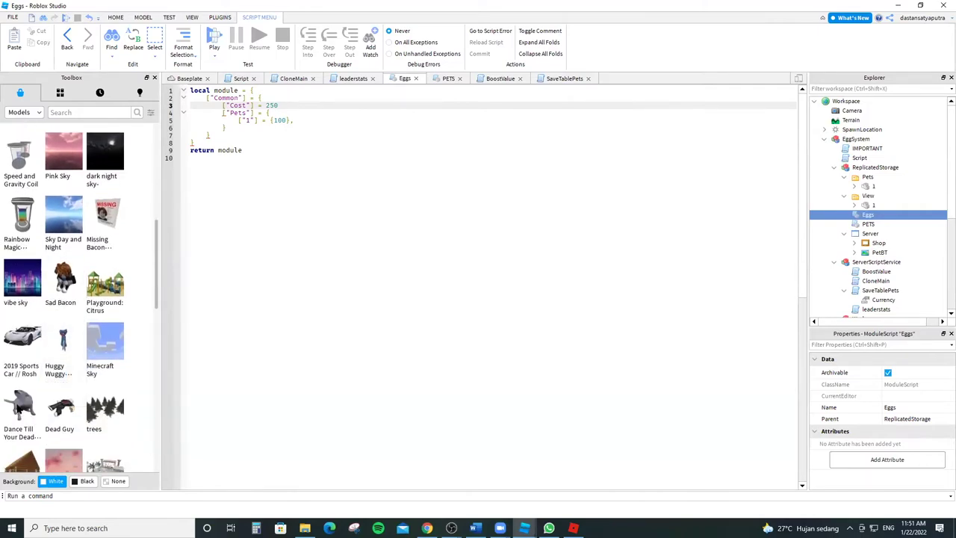
scroll(45, 381, down, 5)
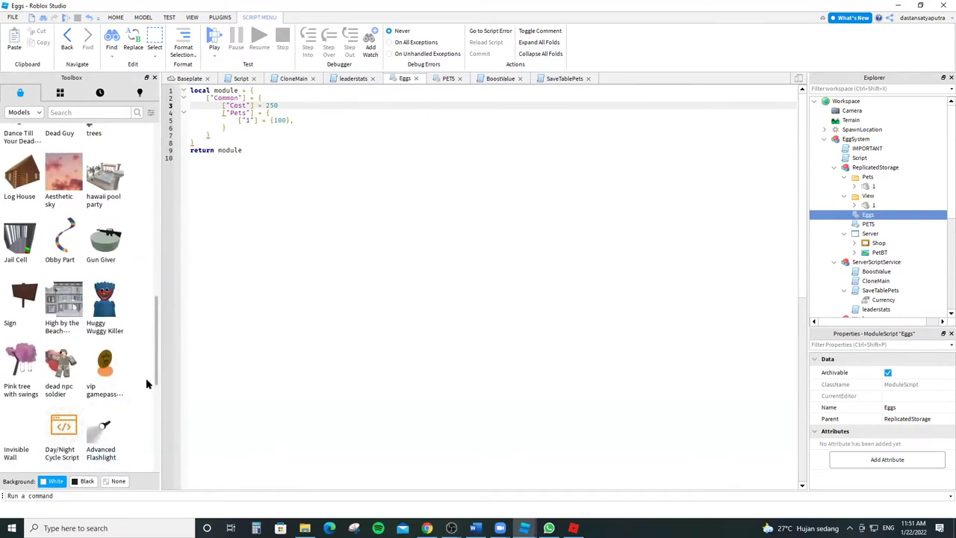
scroll(107, 379, down, 3)
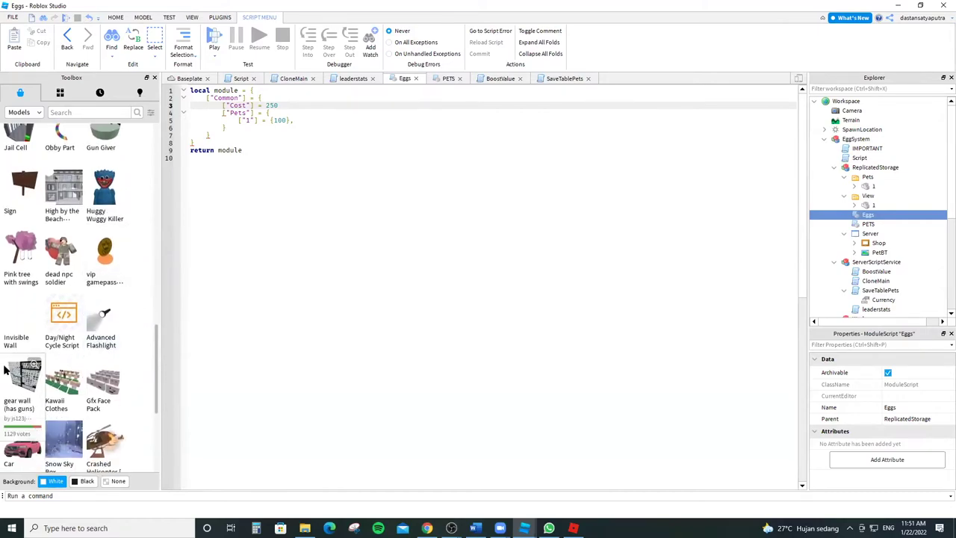
scroll(112, 322, down, 3)
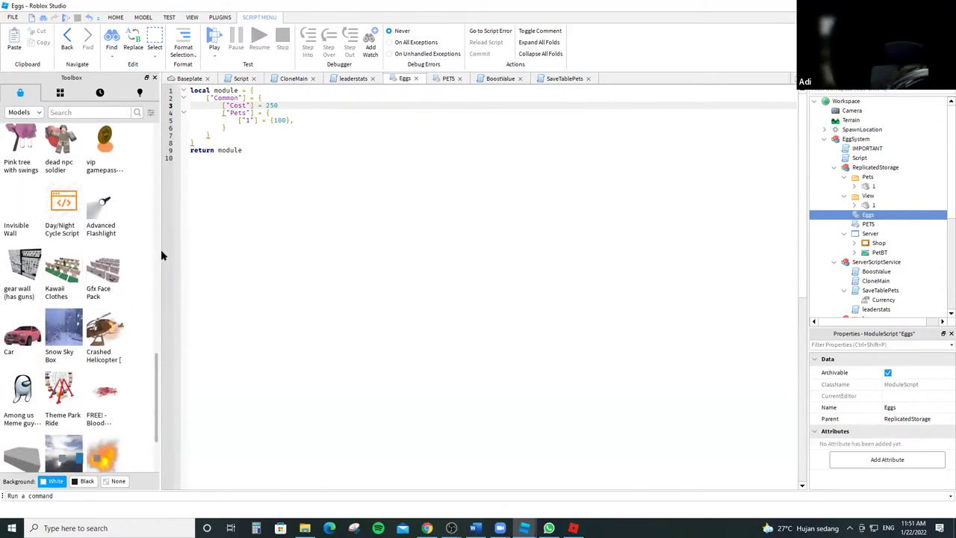
scroll(77, 279, down, 1)
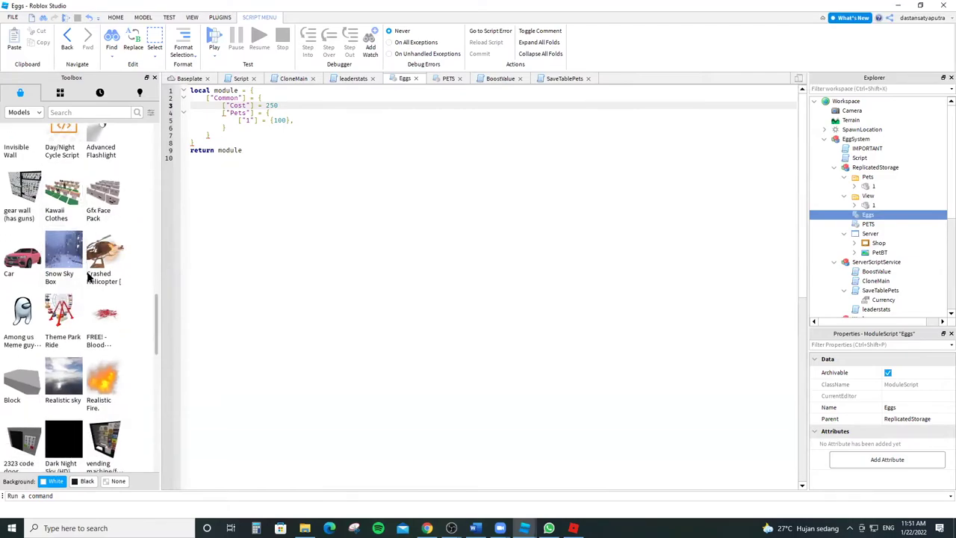
scroll(86, 274, down, 1)
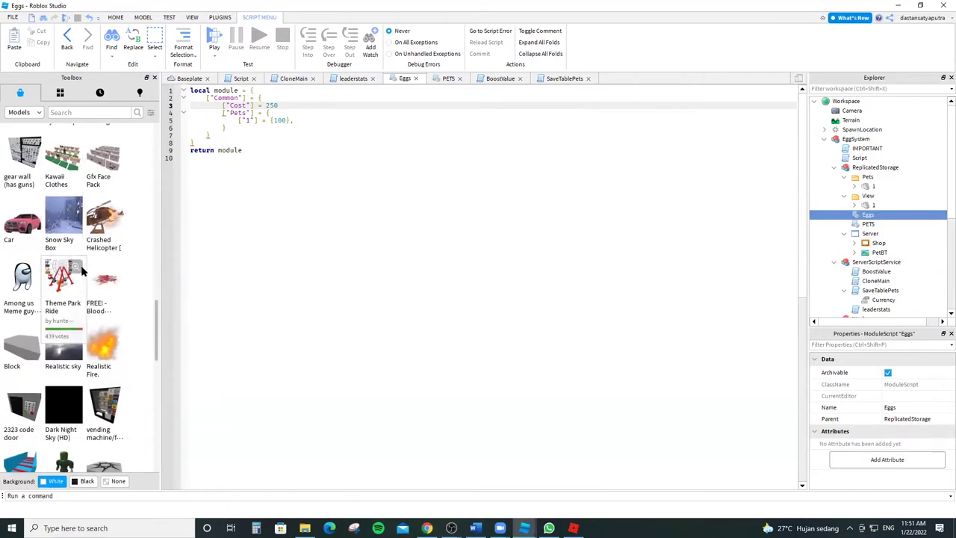
scroll(90, 254, down, 2)
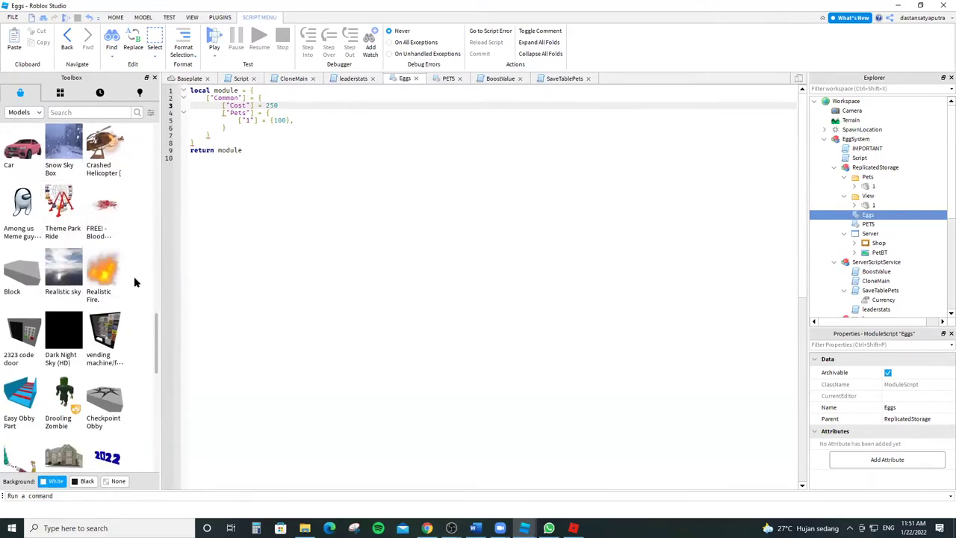
scroll(135, 281, down, 2)
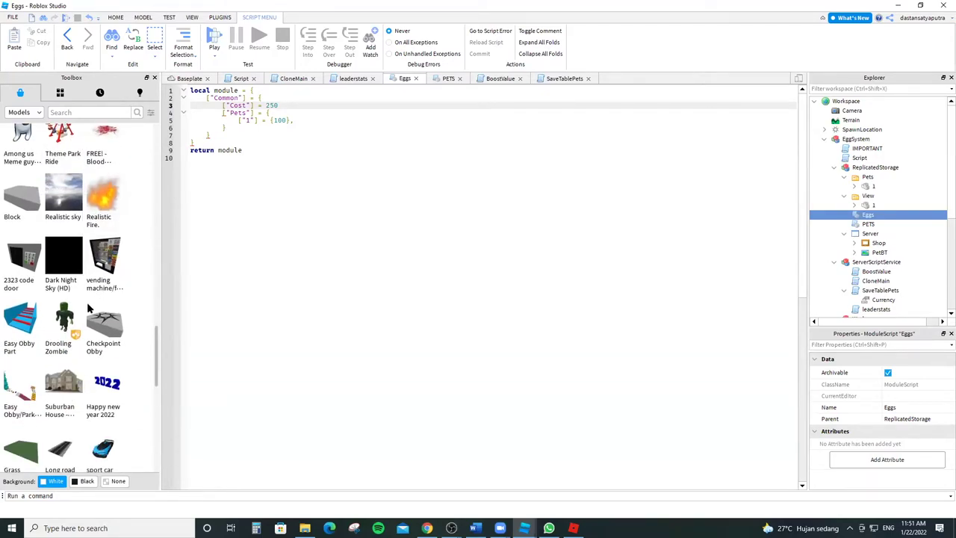
scroll(88, 308, down, 6)
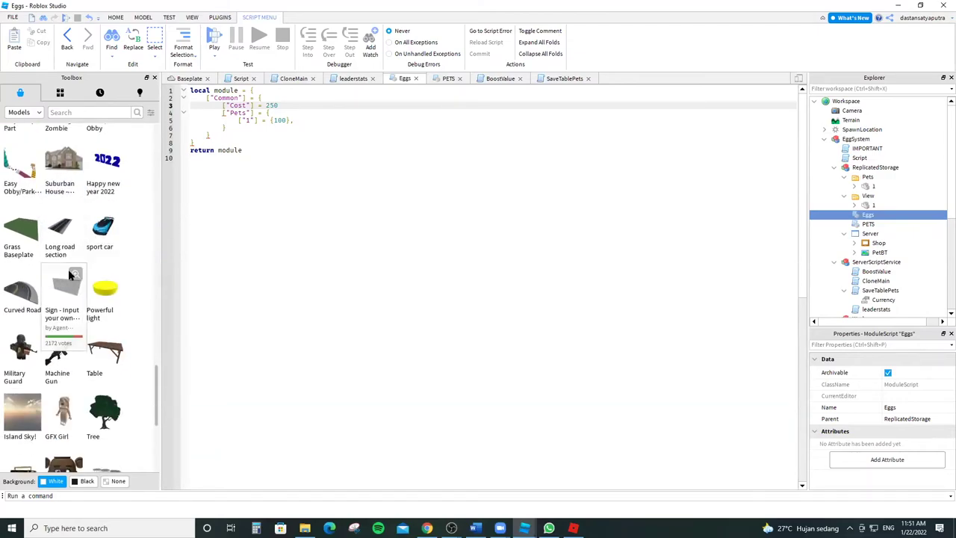
Browse further down the Toolbox's free models, examining the vehicles, NPCs, buildings, skies and obby parts.
scroll(71, 275, down, 2)
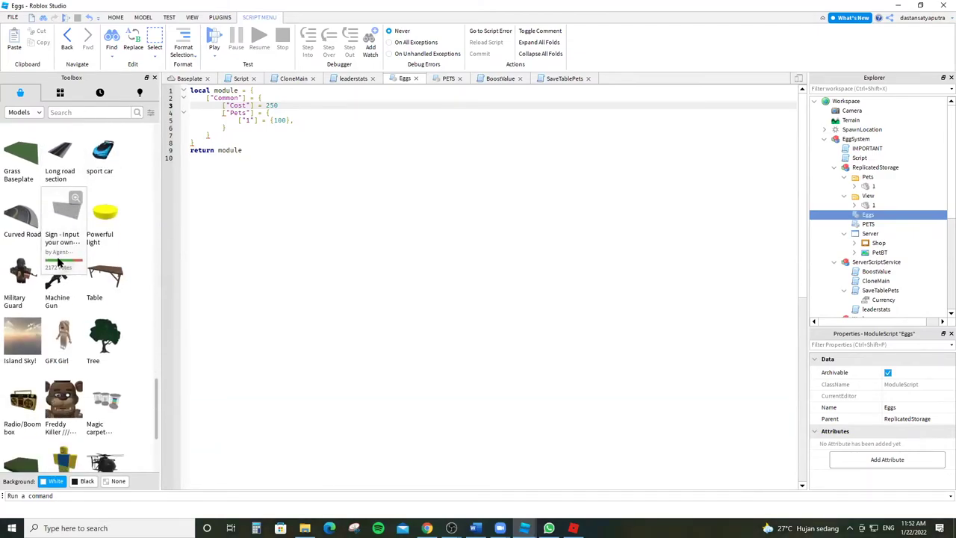
scroll(25, 240, down, 5)
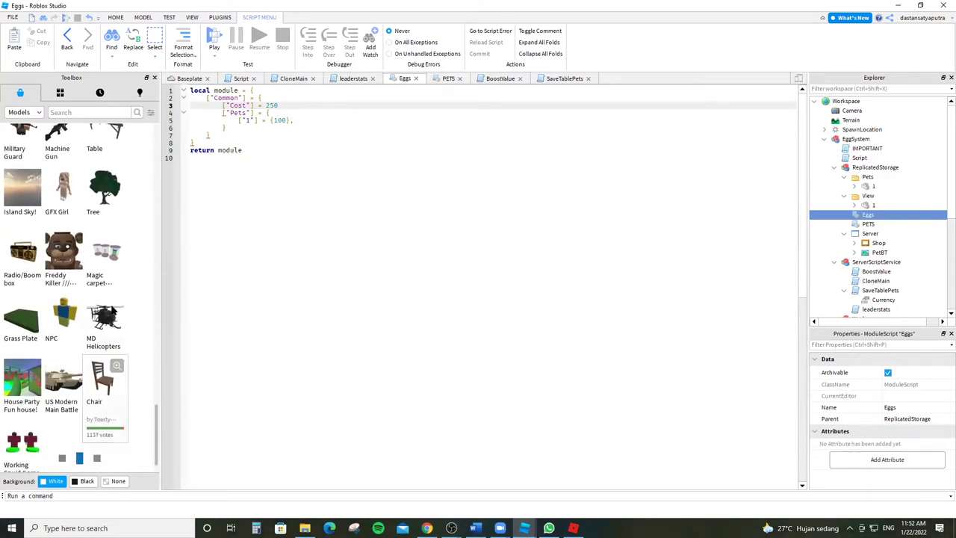
scroll(119, 269, down, 1)
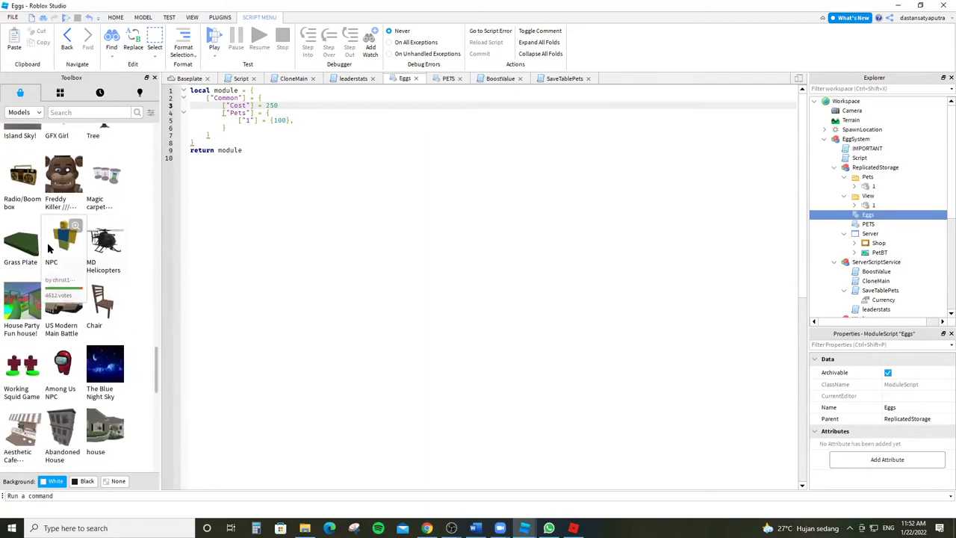
scroll(29, 241, down, 6)
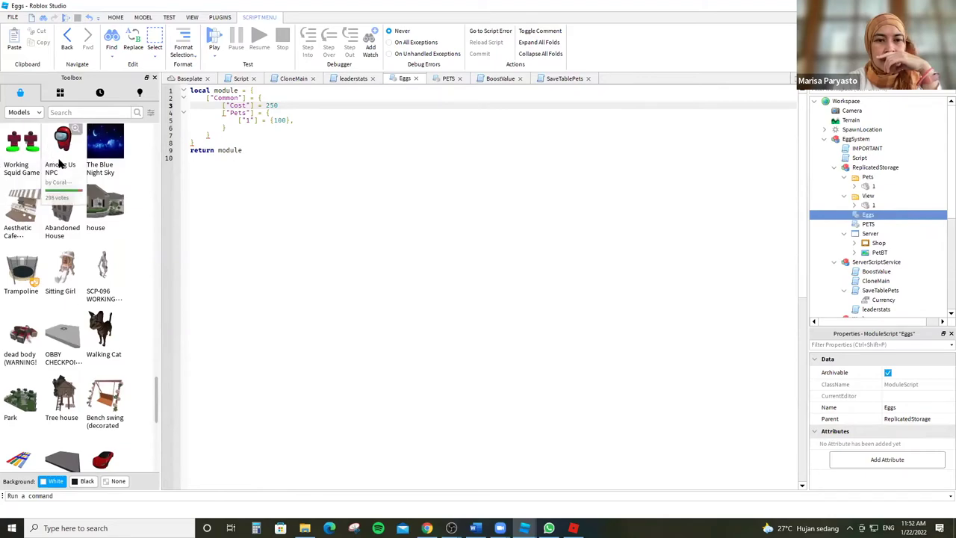
scroll(60, 224, down, 4)
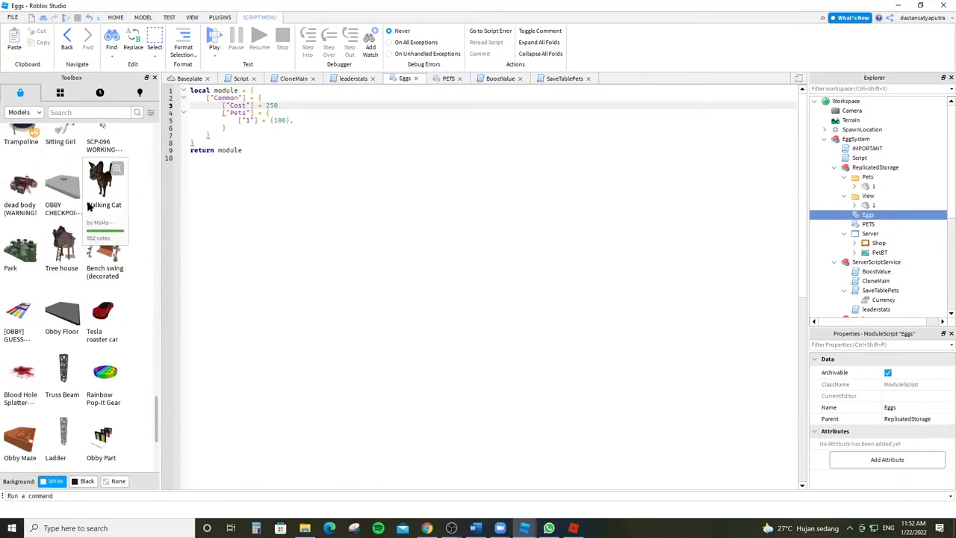
scroll(46, 247, down, 1)
scroll(46, 246, down, 3)
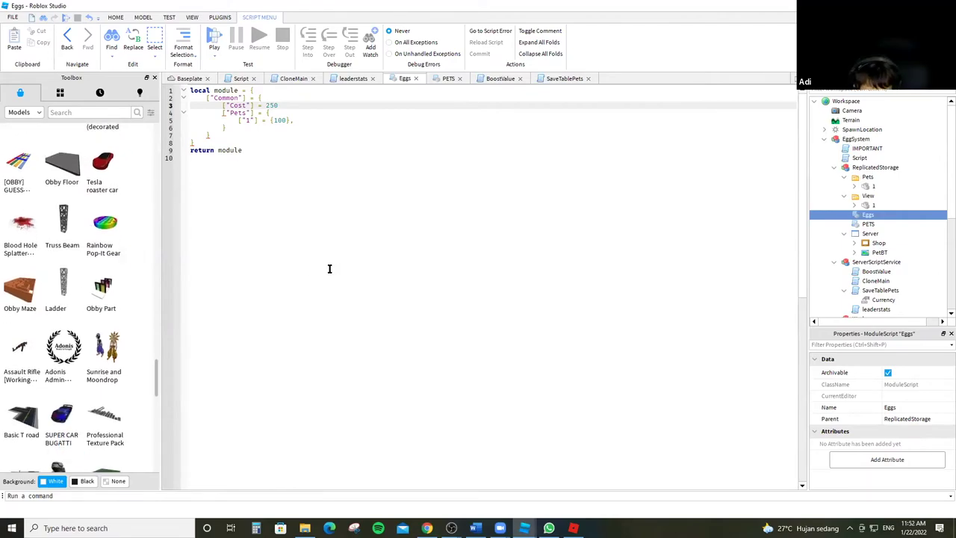
scroll(154, 344, down, 3)
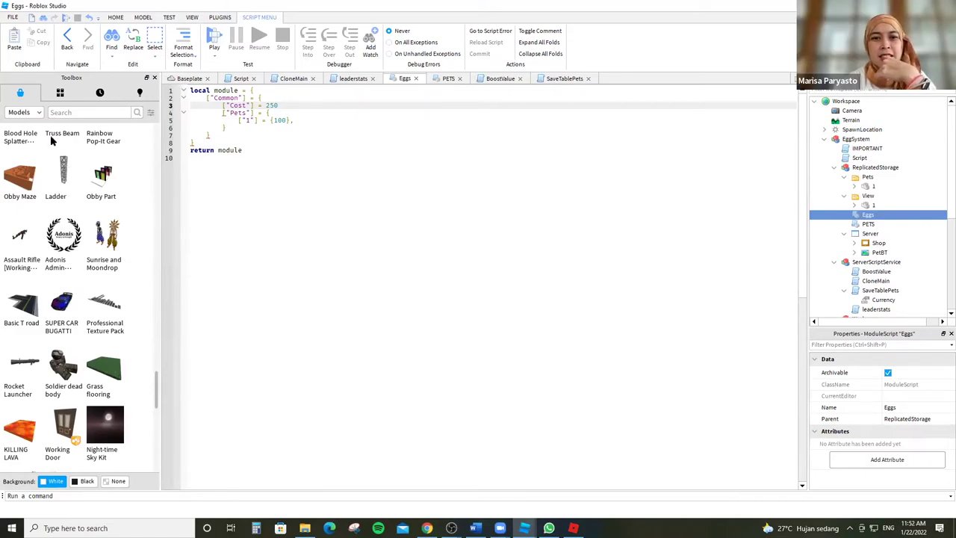
Return to the Baseplate 3D view and examine the egg stands beside the spawn pad up close.
click(183, 78)
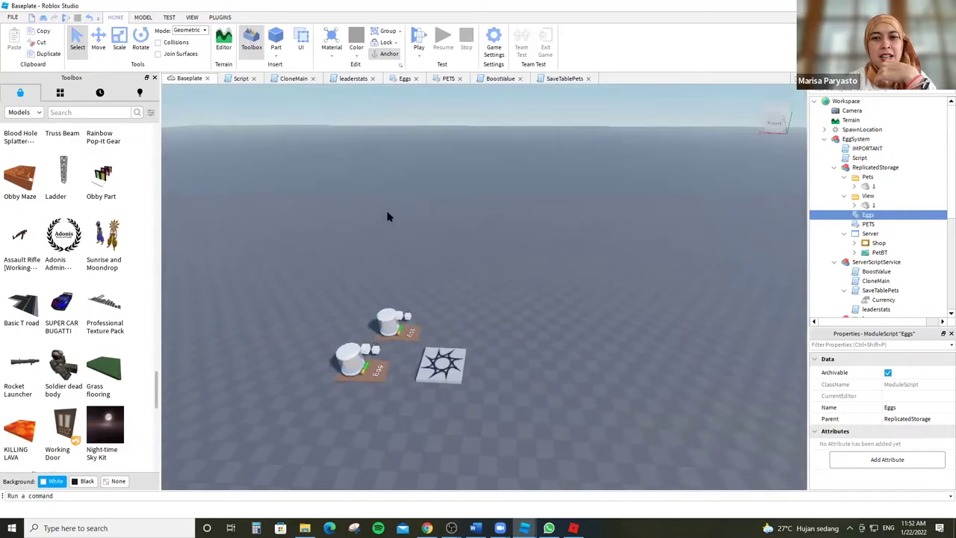
scroll(386, 215, up, 5)
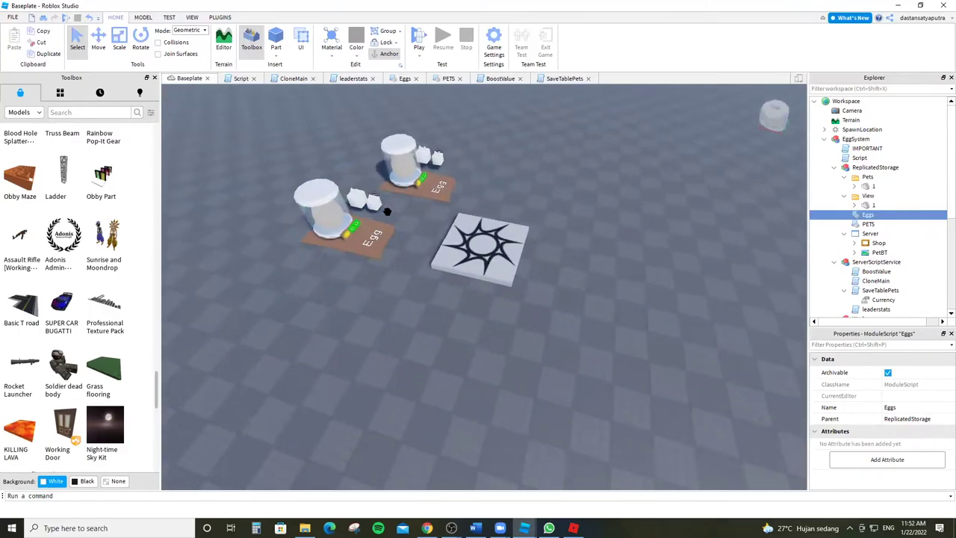
scroll(388, 213, up, 4)
right_drag(418, 213, 469, 230)
scroll(490, 230, up, 4)
scroll(468, 229, up, 3)
scroll(469, 229, down, 10)
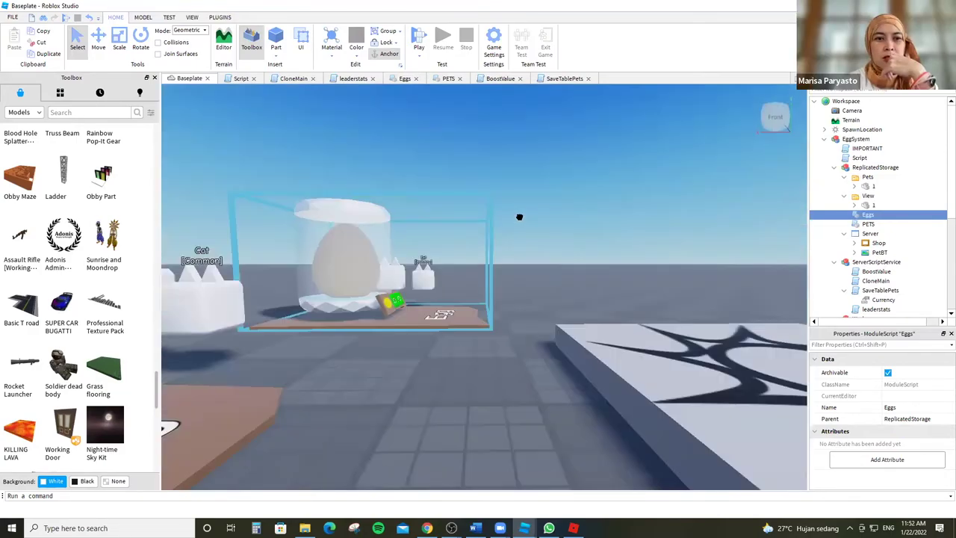
Select an EggSystem model near the spawn pad and move it across the baseplate to about 49.2, 3.9, 33.5.
scroll(502, 245, up, 3)
click(473, 290)
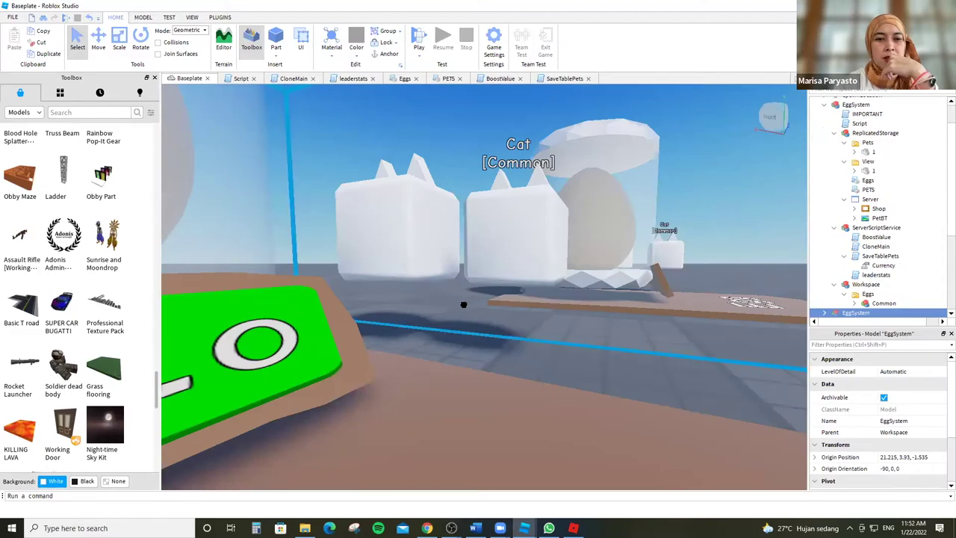
right_drag(465, 303, 464, 303)
scroll(465, 303, down, 5)
drag(465, 303, 375, 310)
right_drag(374, 310, 370, 309)
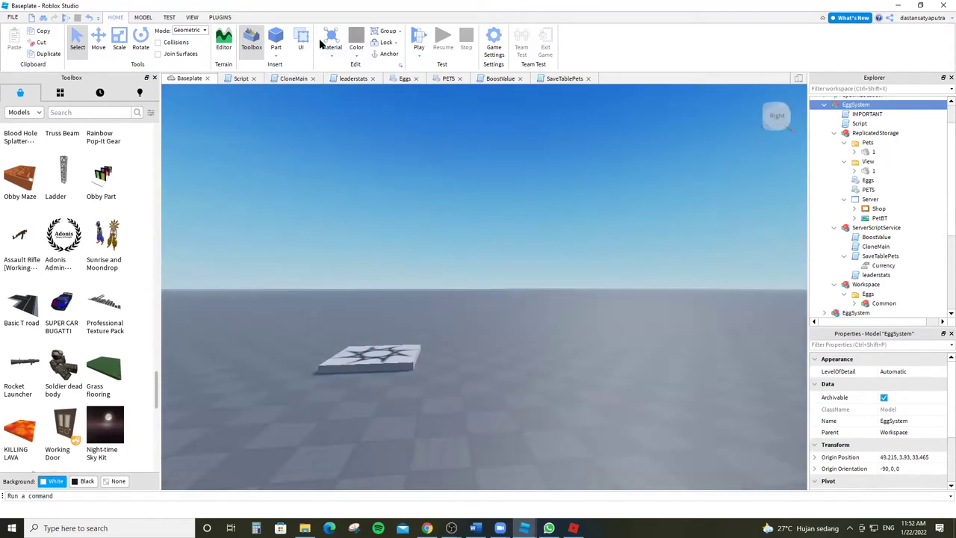
Start a play-test and walk the character past the spawn pad and around the nearest egg stands.
click(412, 39)
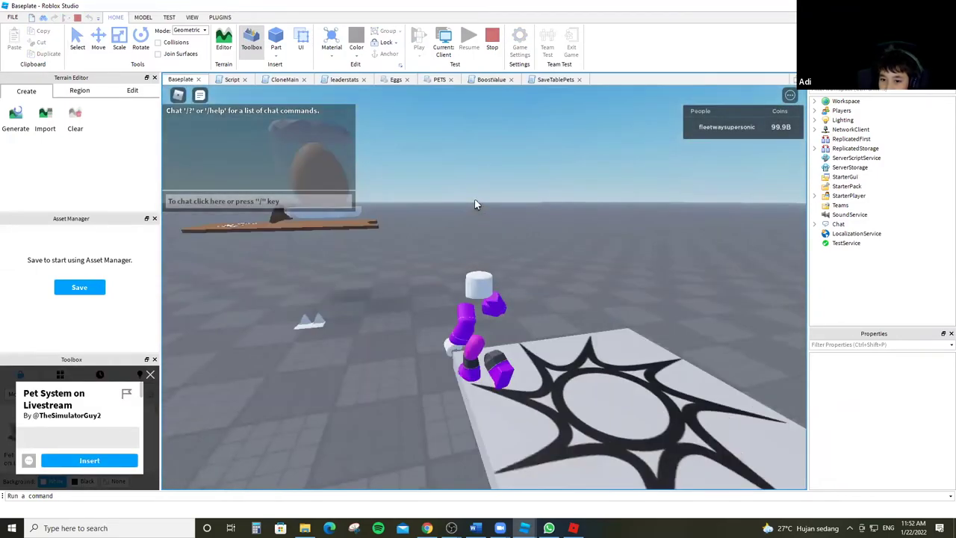
key(w)
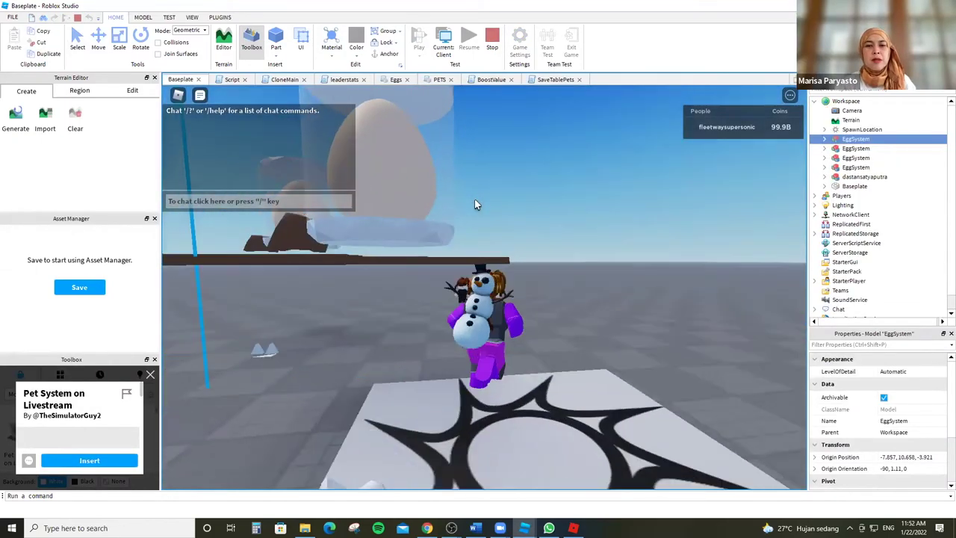
key(w)
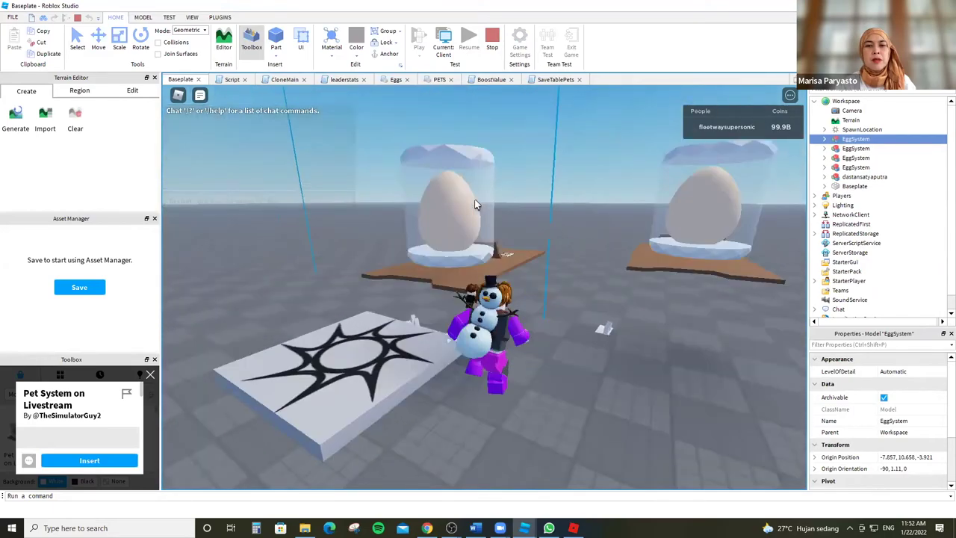
key(w)
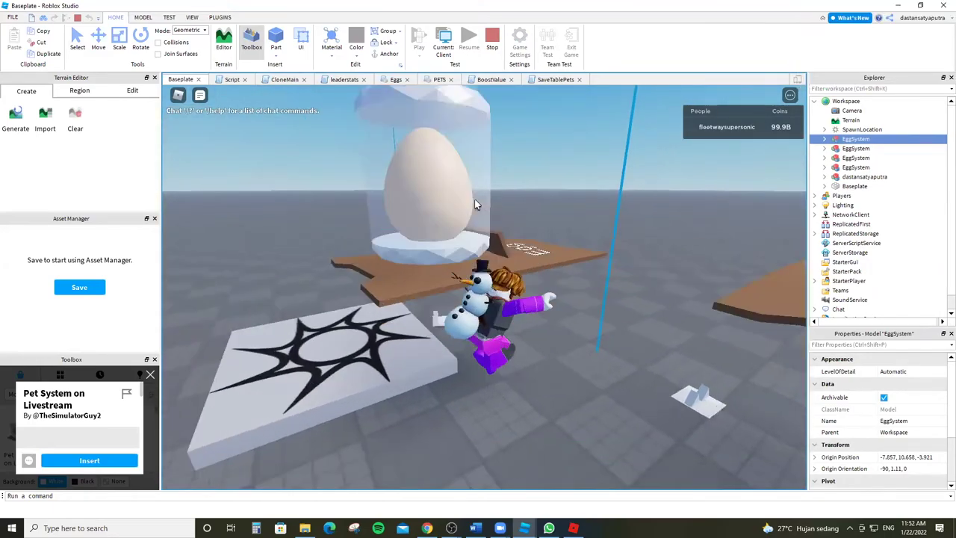
right_drag(475, 198, 470, 195)
key(s)
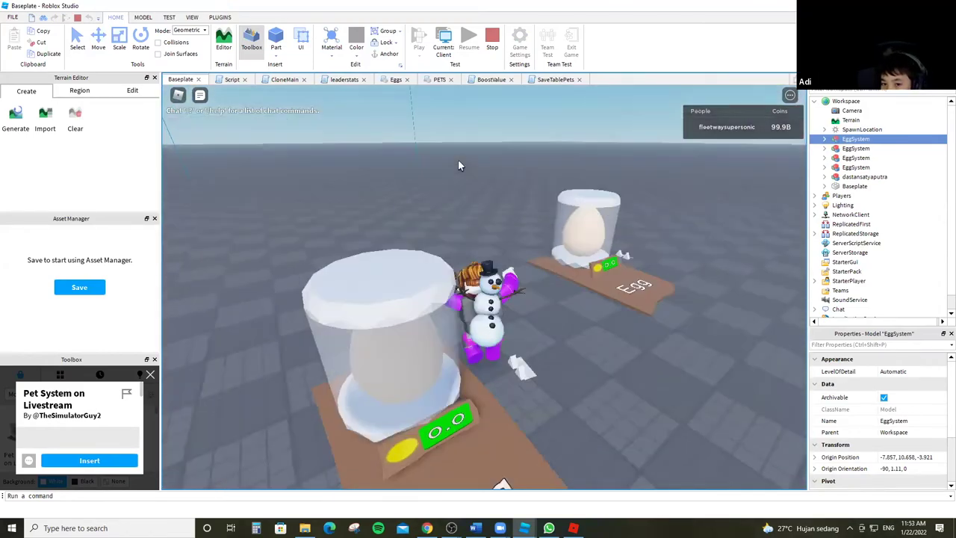
Jump and run the character across the baseplate, viewing the floating egg stands from a distance and from below.
key(space)
right_drag(459, 165, 458, 160)
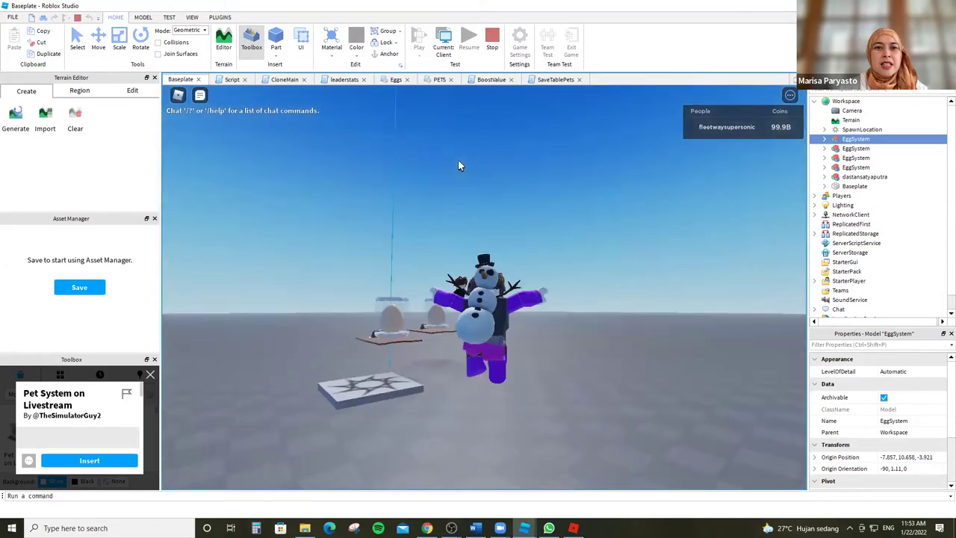
scroll(458, 160, up, 5)
scroll(458, 159, up, 2)
key(w)
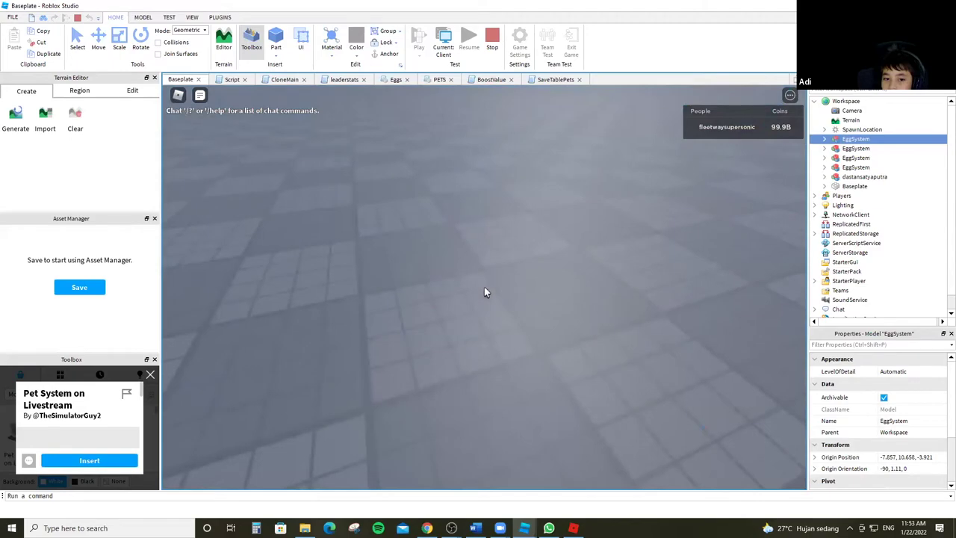
scroll(484, 291, down, 5)
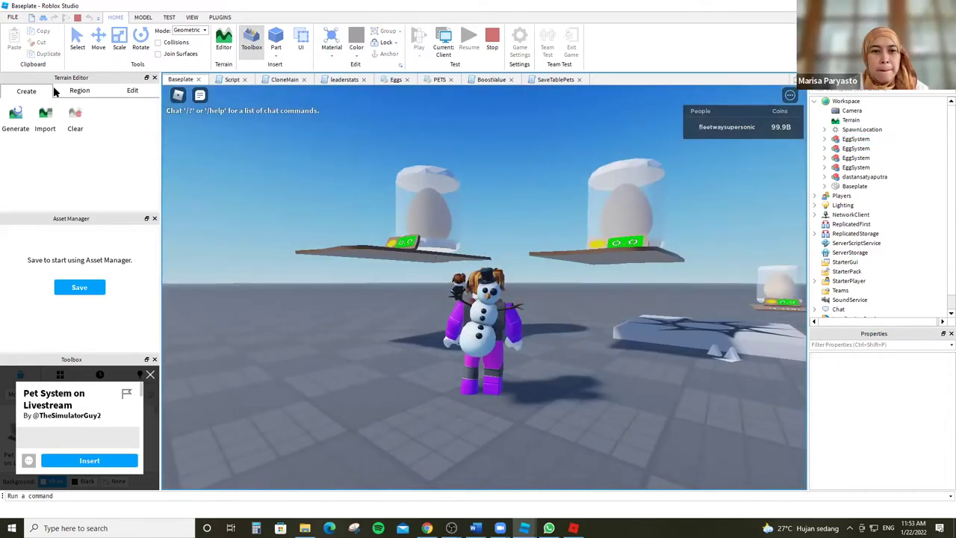
Close the Terrain Editor and Asset Manager, and undock the Toolbox with its model list showing instead of the Pet System preview.
click(97, 91)
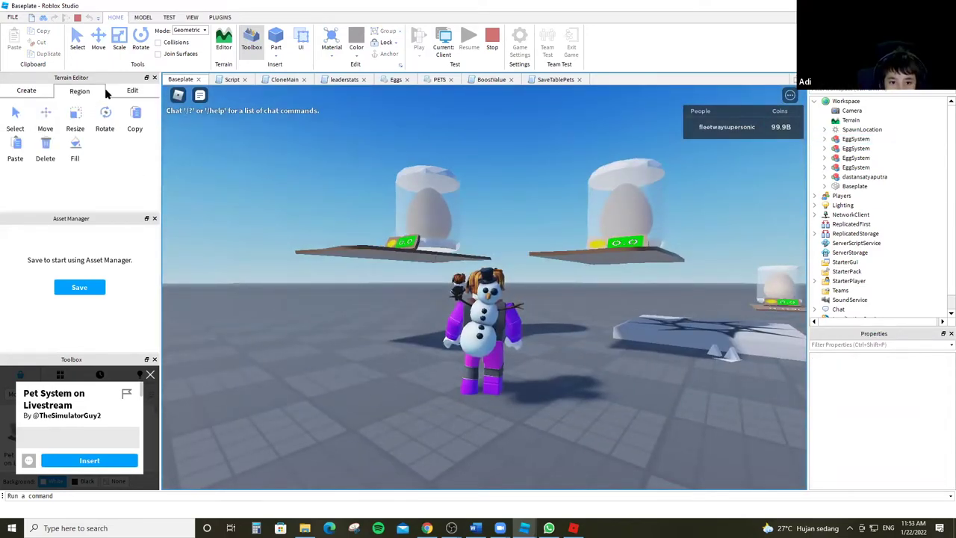
click(130, 91)
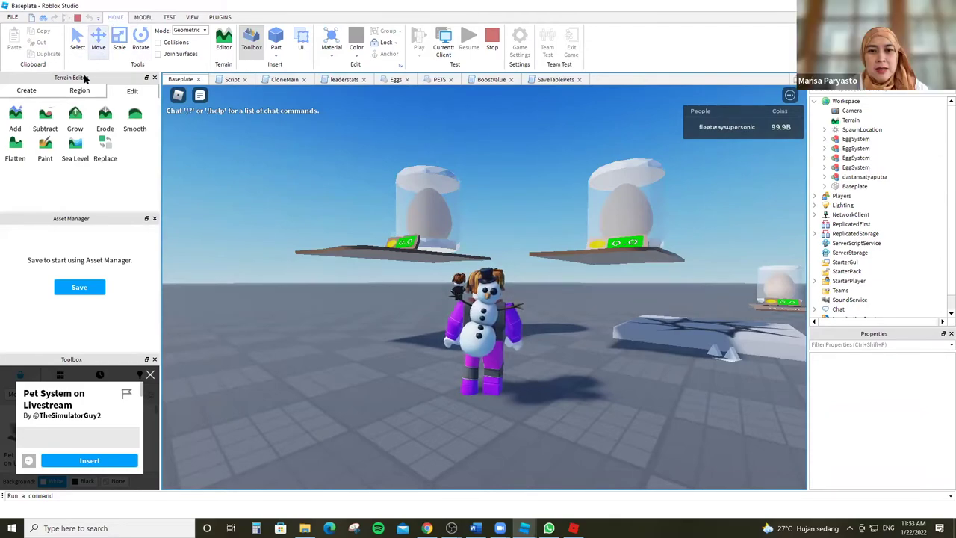
click(28, 90)
click(154, 78)
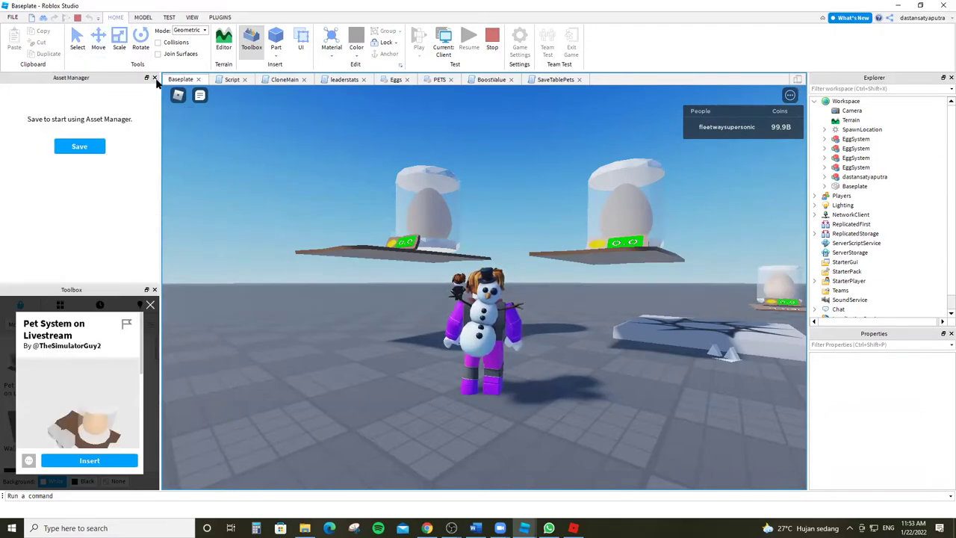
click(153, 79)
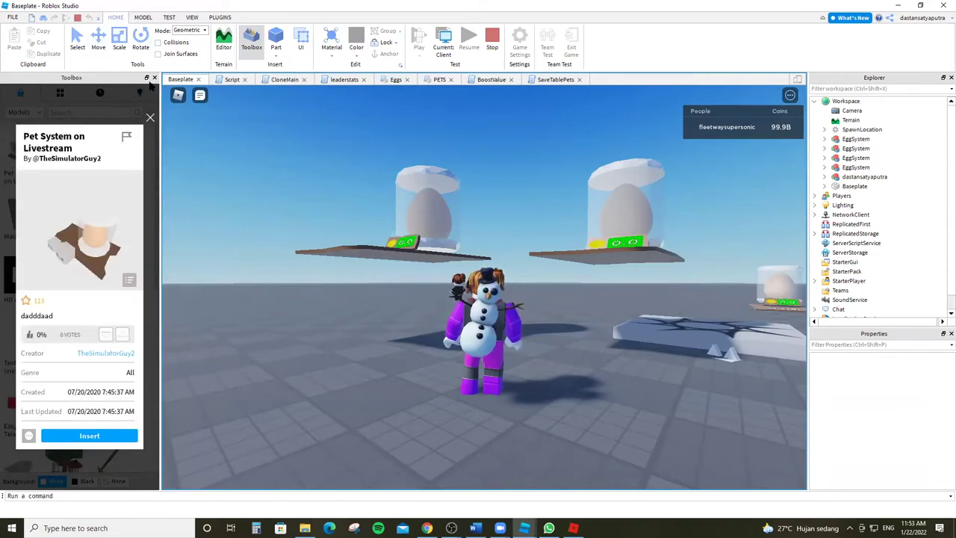
drag(149, 85, 151, 84)
click(150, 85)
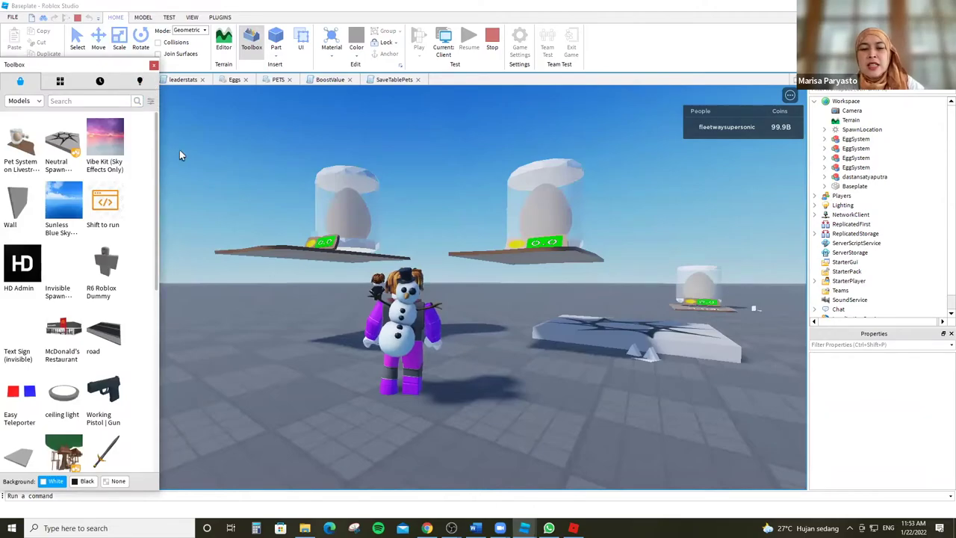
Walk the character to the floating egg stand by the spawn pad and examine its price sign.
right_drag(179, 155, 306, 223)
key(w)
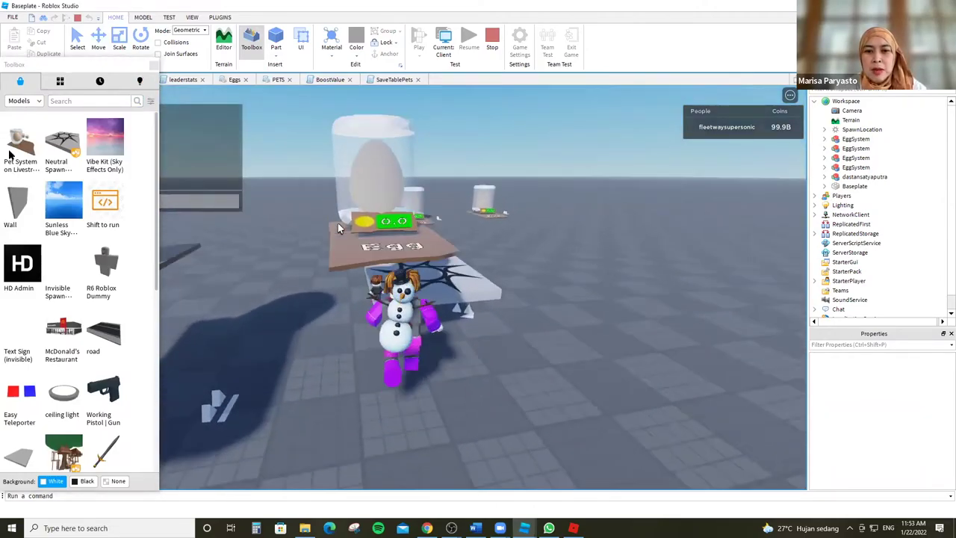
scroll(337, 223, up, 5)
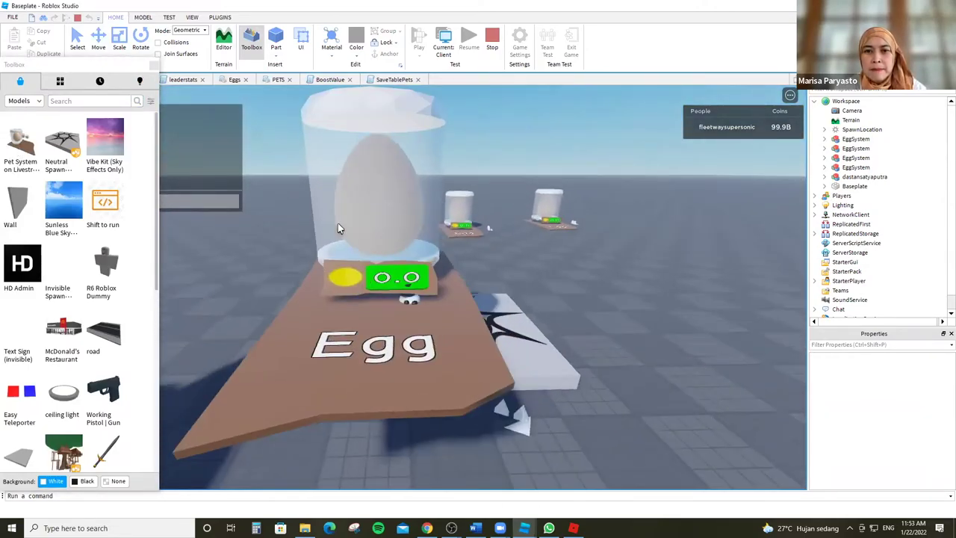
right_drag(337, 223, 251, 195)
scroll(483, 287, down, 5)
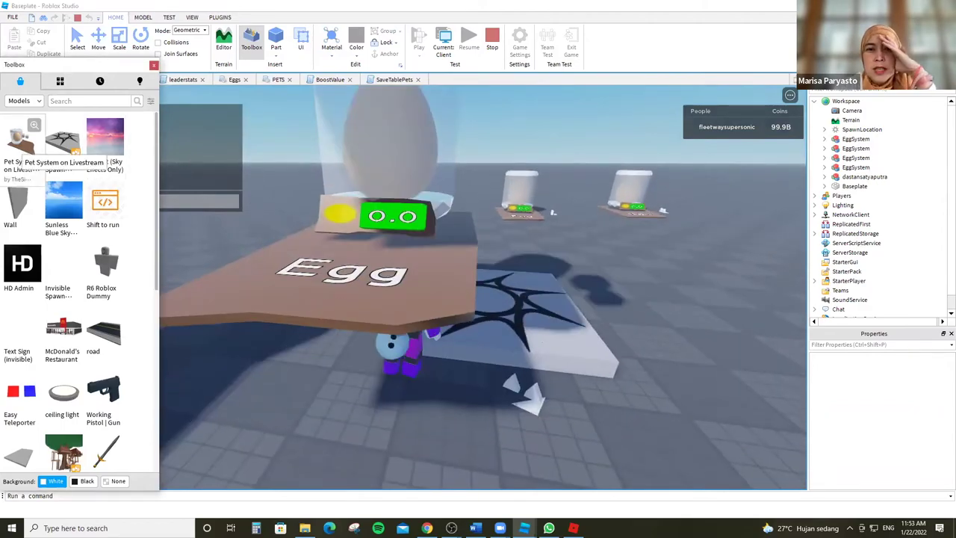
Insert two more copies of the Pet System on Livestream model into the running play-test, backing the character away between them.
click(498, 235)
key(s)
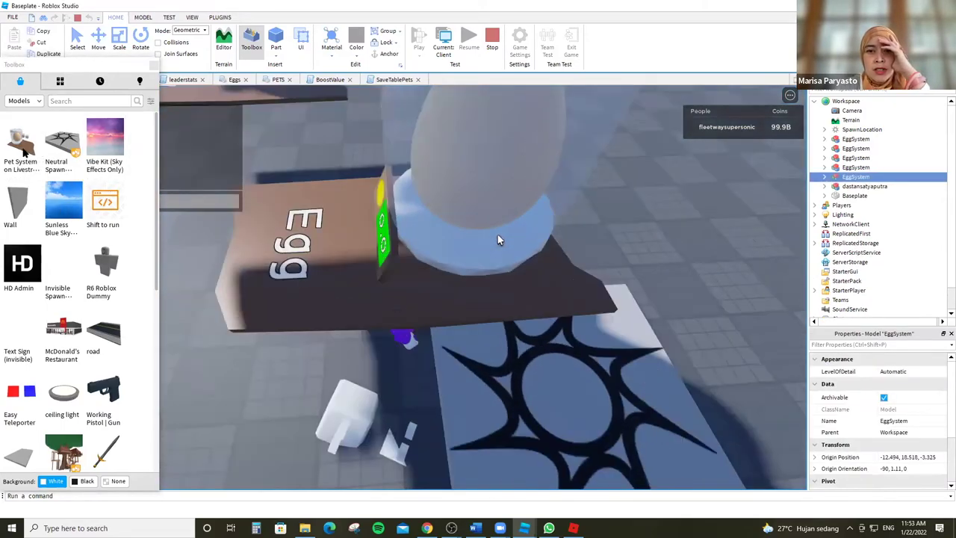
key(s)
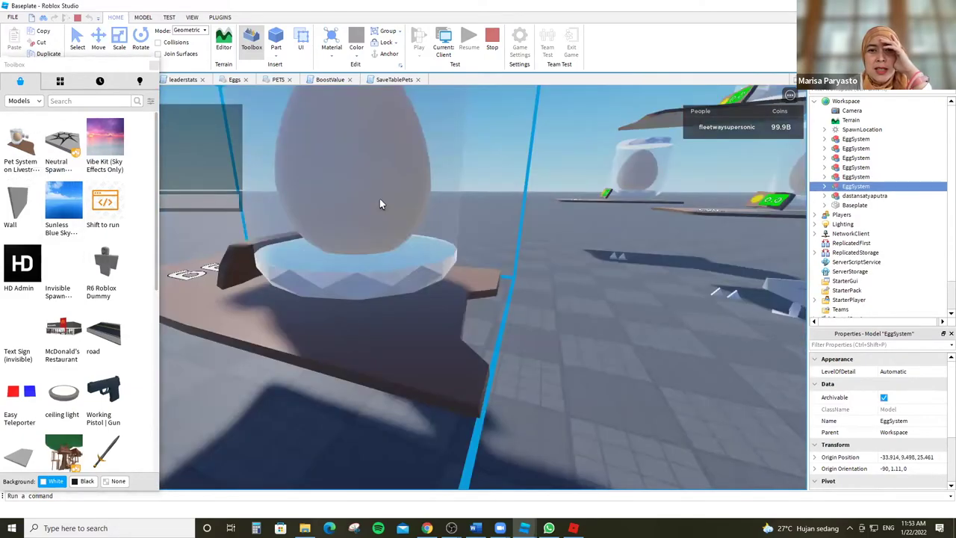
key(s)
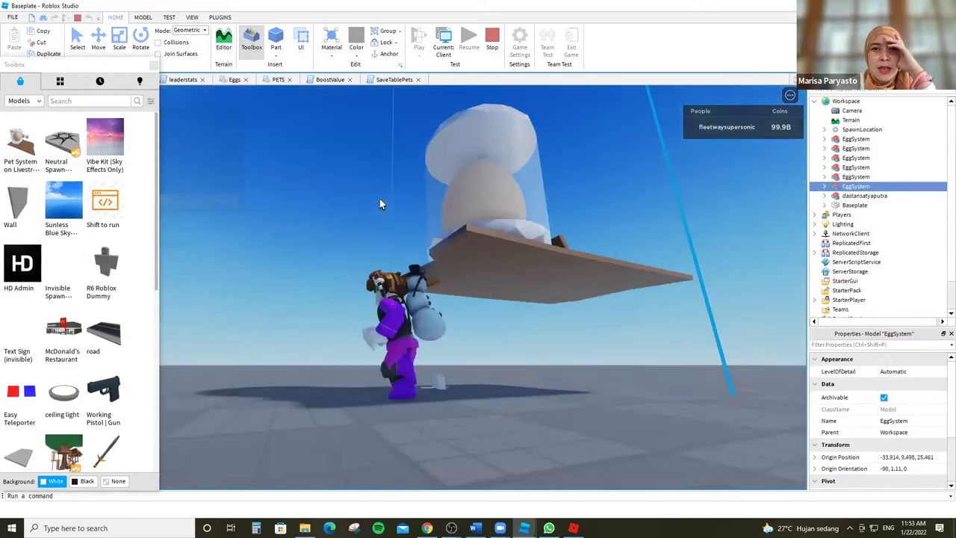
Walk the character beneath and across the stacked egg stands and back to the spawn pad, viewing the added copies.
key(w)
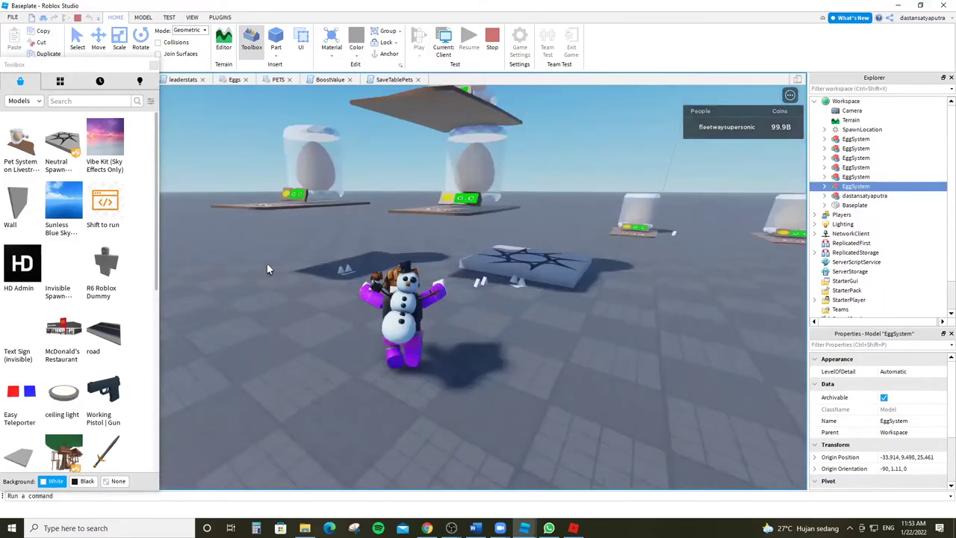
key(a)
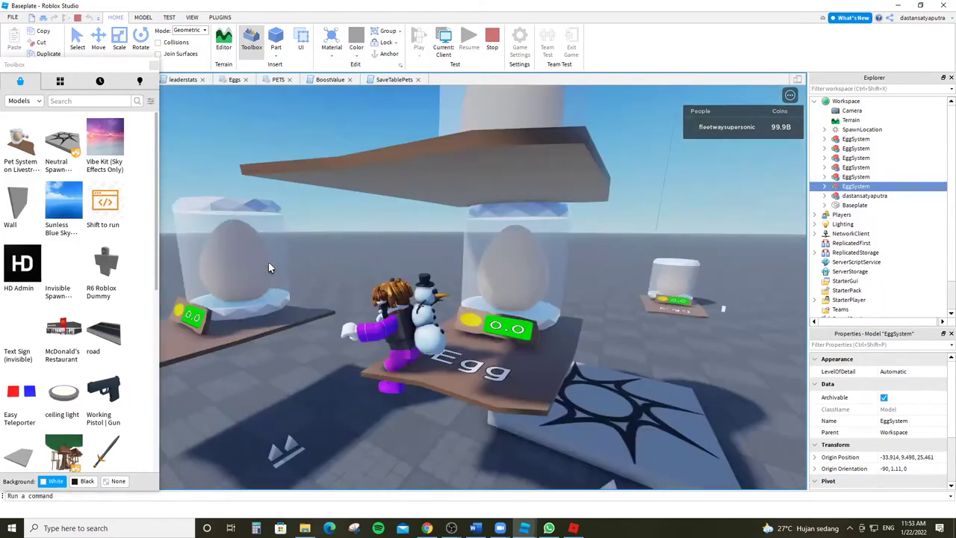
key(d)
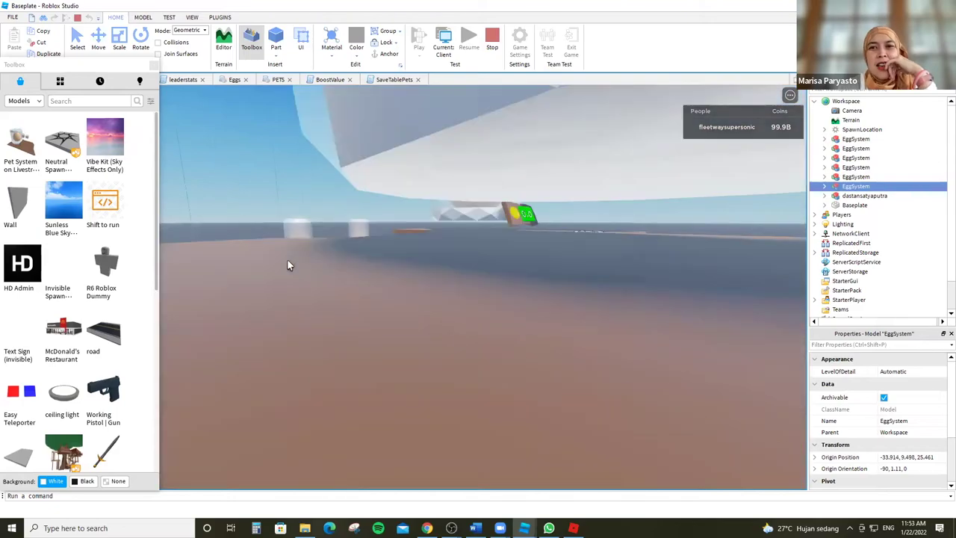
key(w)
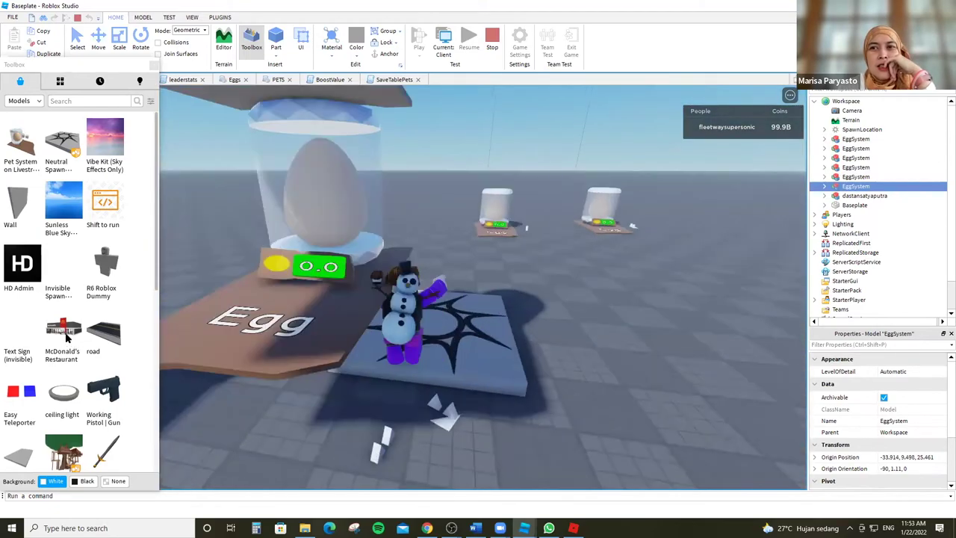
Insert the McDonald's Restaurant model into the running play-test and walk the character out from underneath it.
click(63, 326)
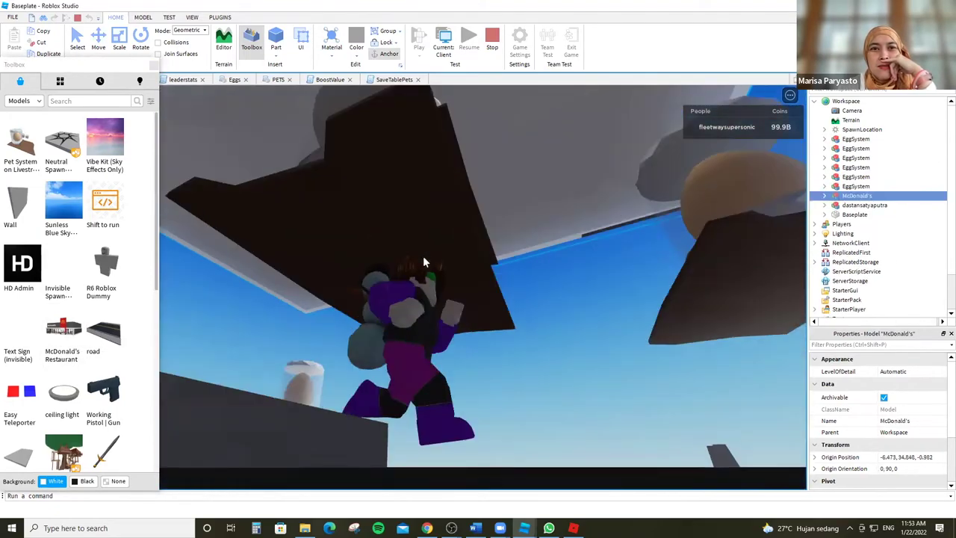
key(o)
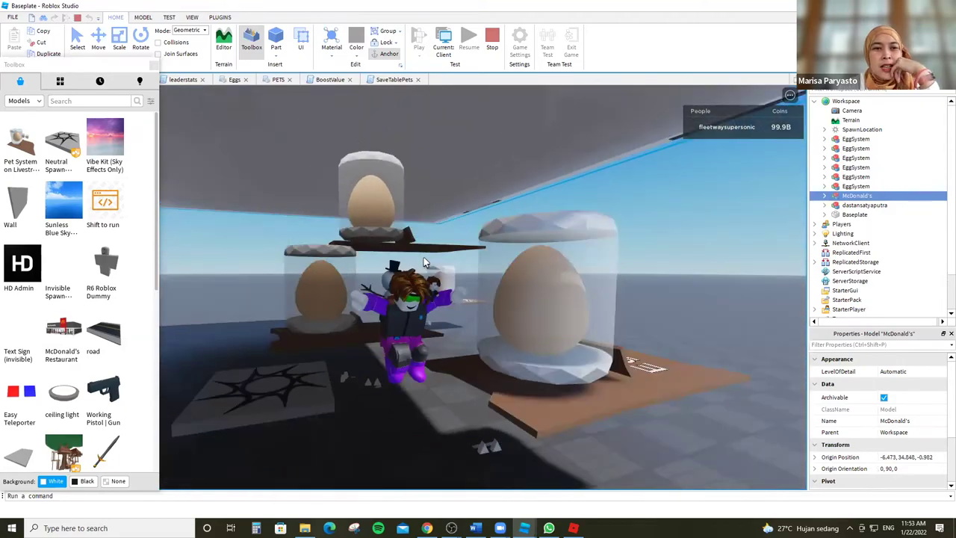
key(Left)
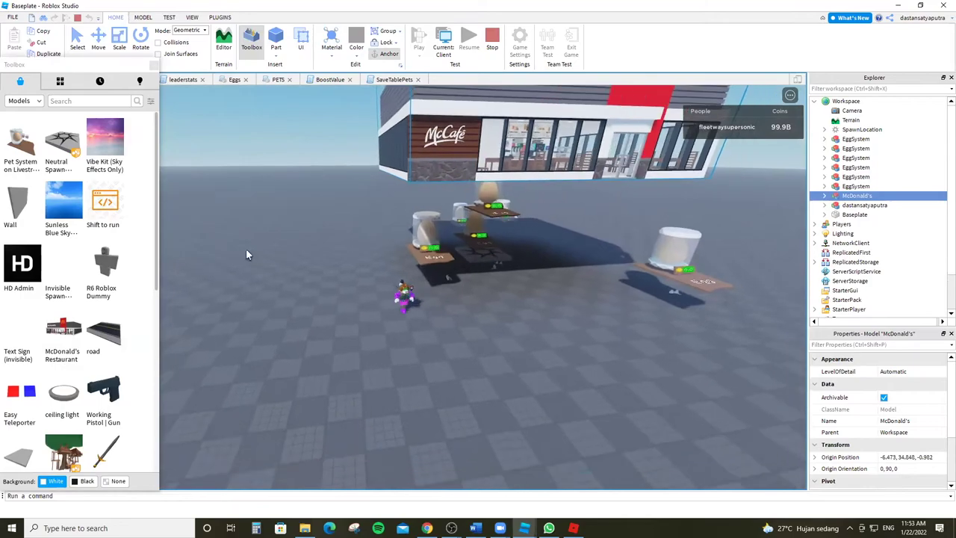
Insert three copies of the R6 Roblox Dummy model near the egg stands, moving the character between them.
click(104, 263)
scroll(629, 294, up, 5)
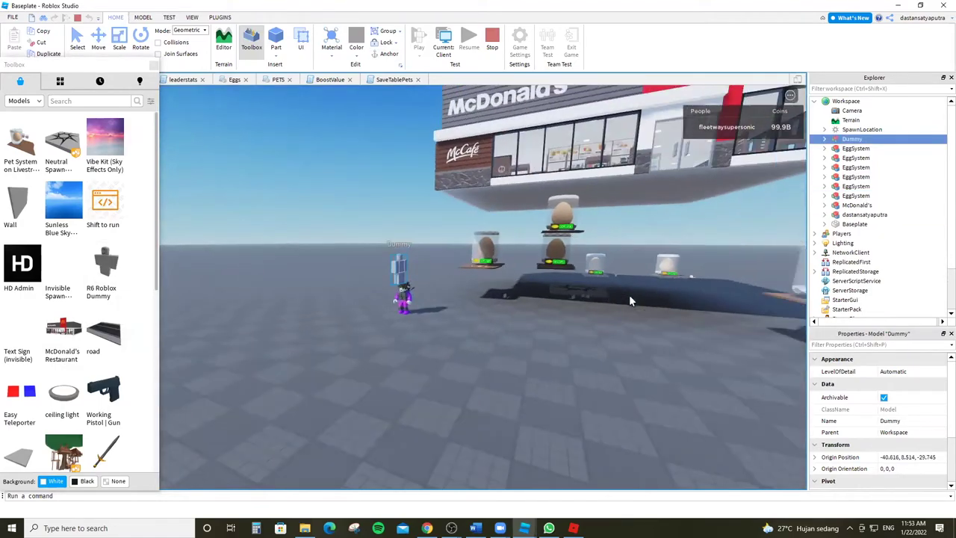
key(Left)
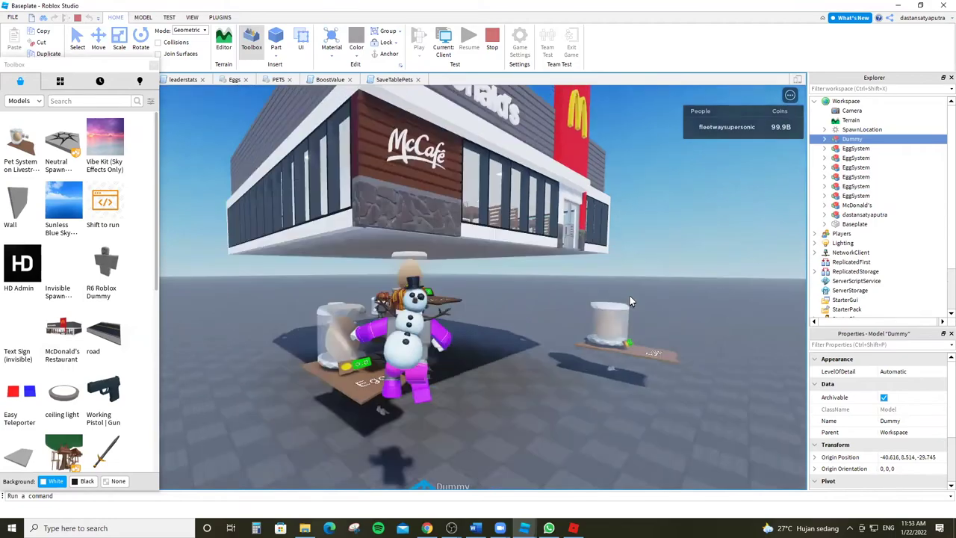
click(106, 262)
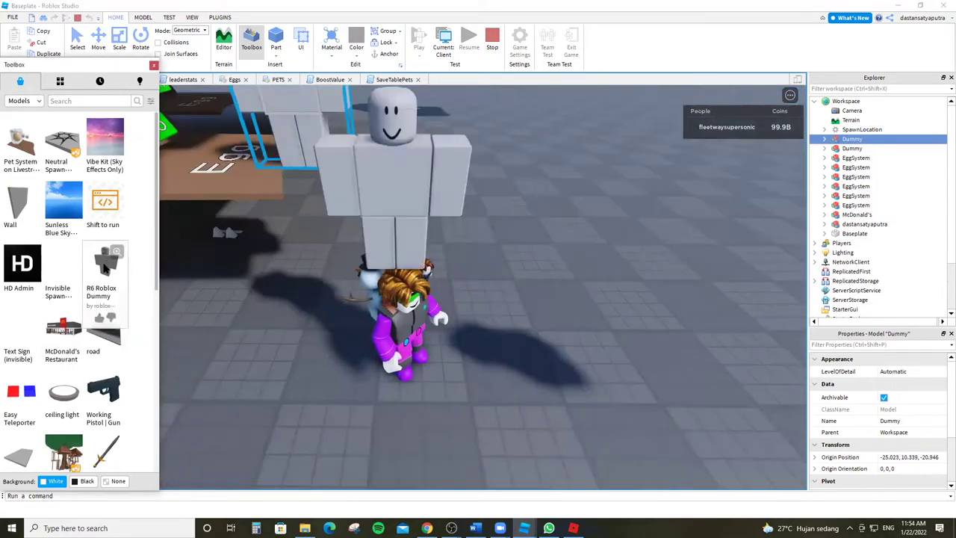
click(104, 268)
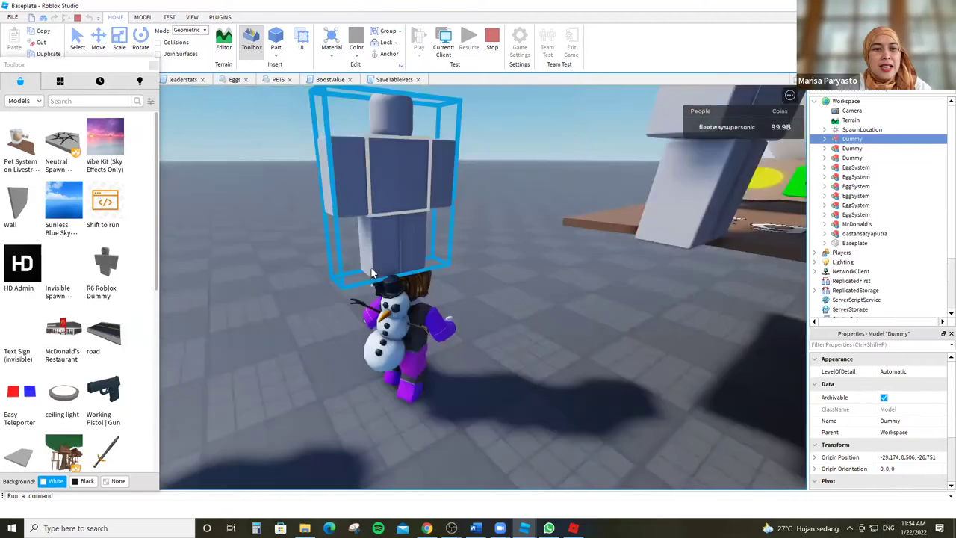
Walk the character among the dummies and up onto the nearest egg stand to look over the scene.
key(Left)
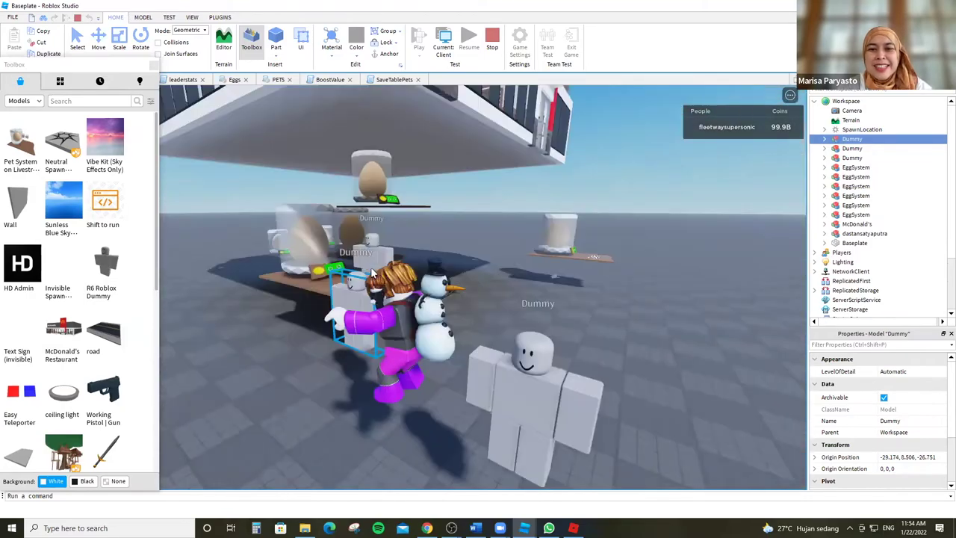
key(Up)
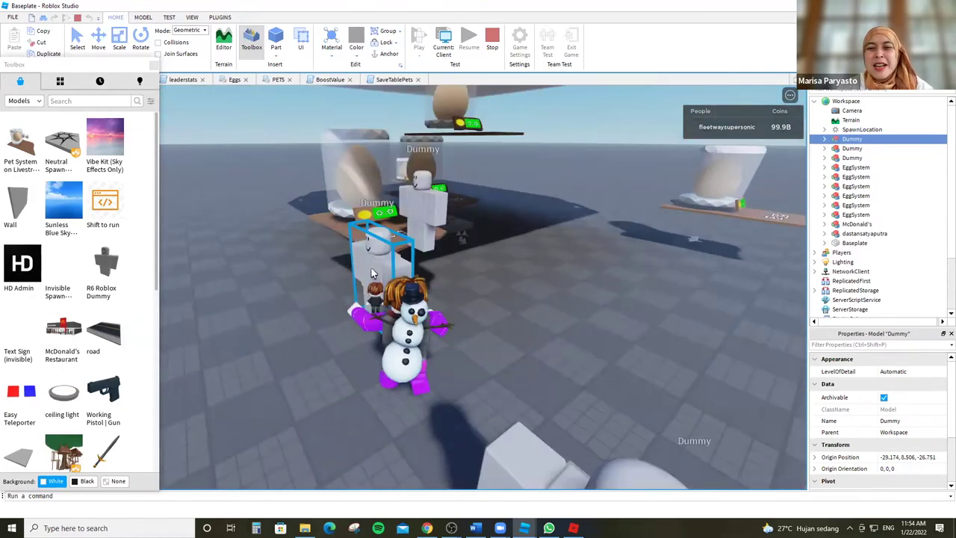
key(Up)
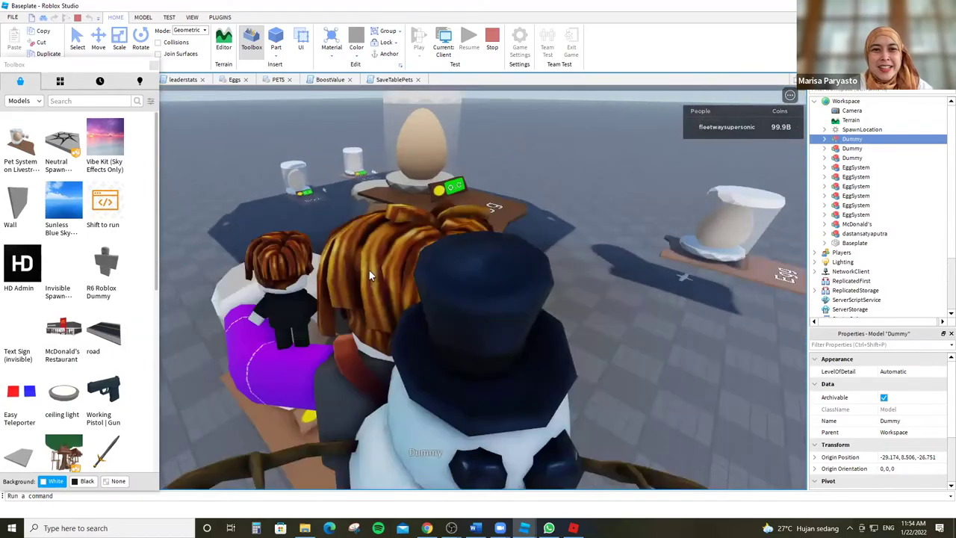
key(Left)
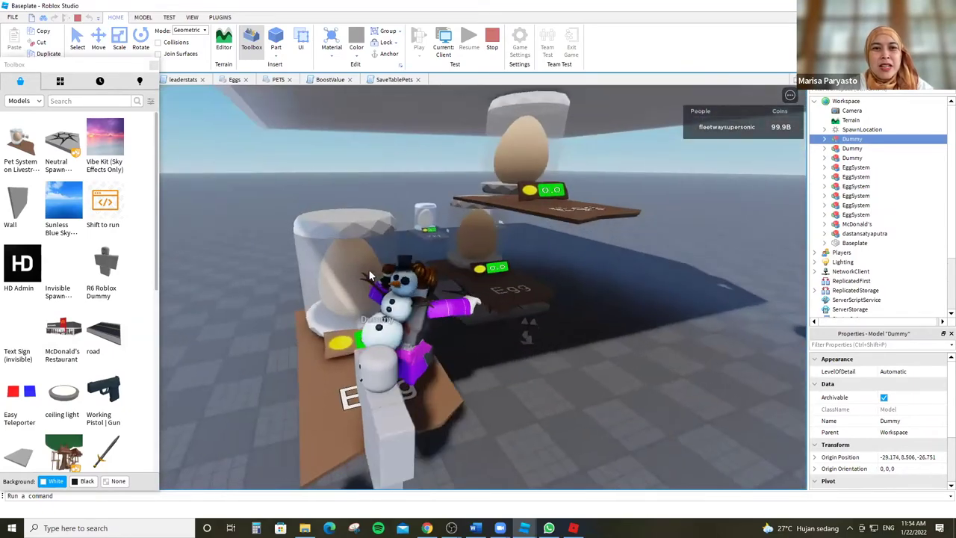
Leave the egg stand and add four more R6 Roblox Dummy copies, moving and jumping the character around the dummy stack.
key(Down)
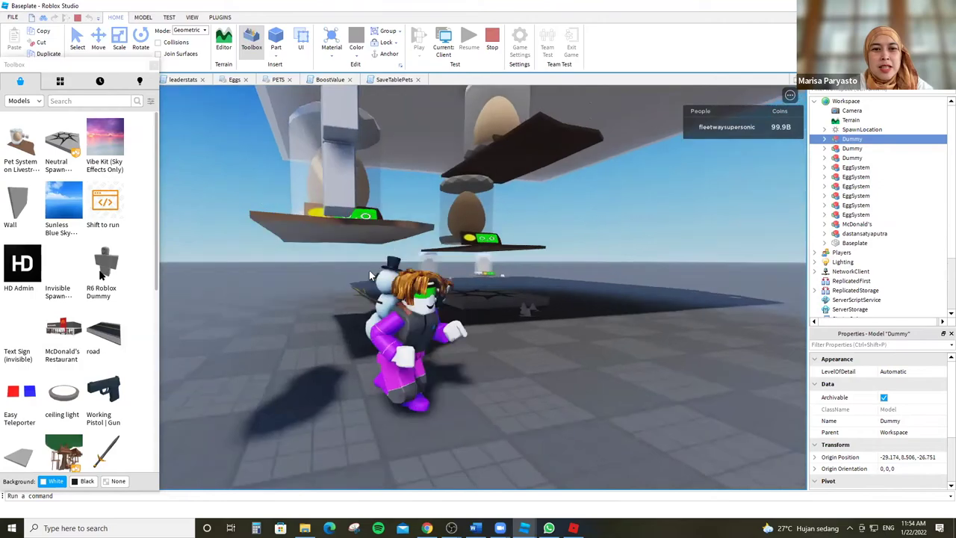
key(Down)
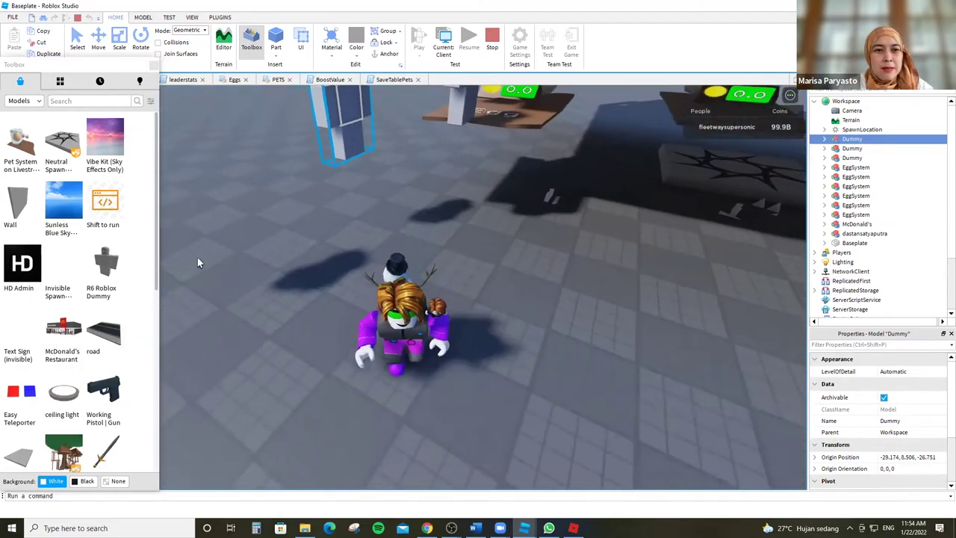
key(Down)
key(Left)
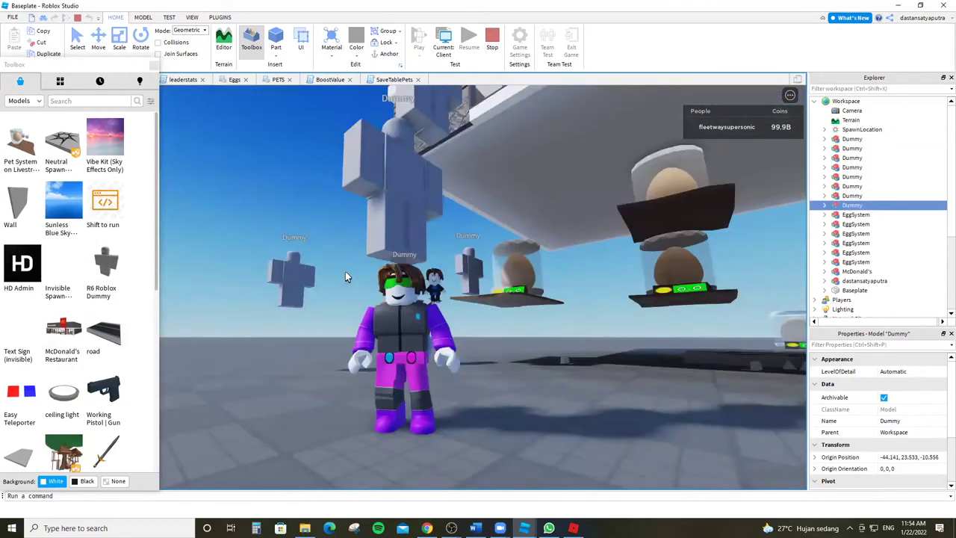
key(Left)
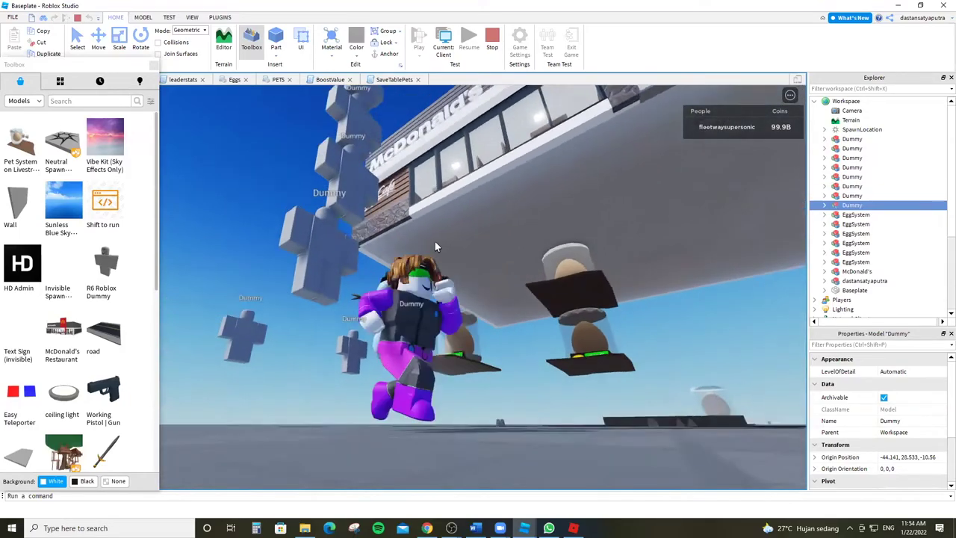
key(space)
key(Down)
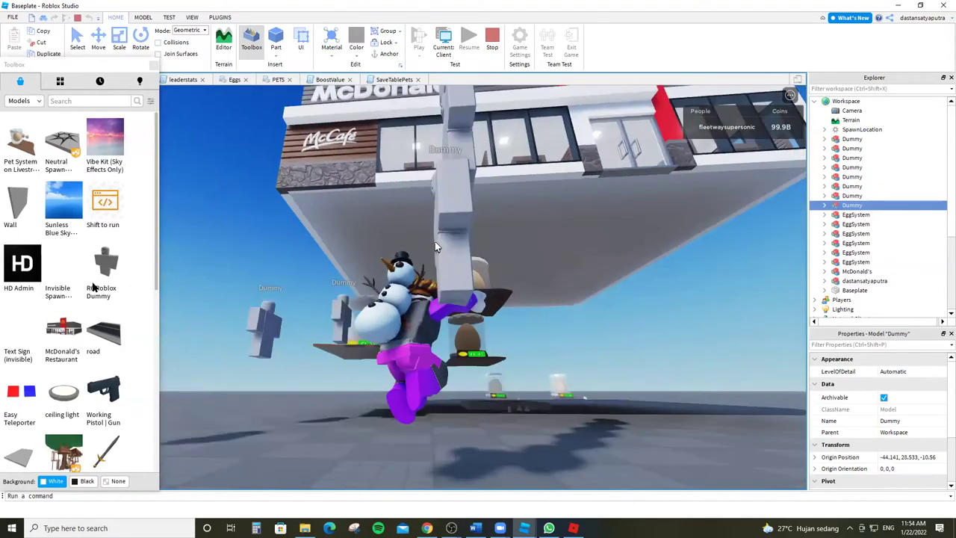
Find and insert the Speed and Gravity Coil Givers and the Rainbow Magic Carpet giver from the model list.
scroll(74, 286, down, 1)
scroll(74, 286, down, 5)
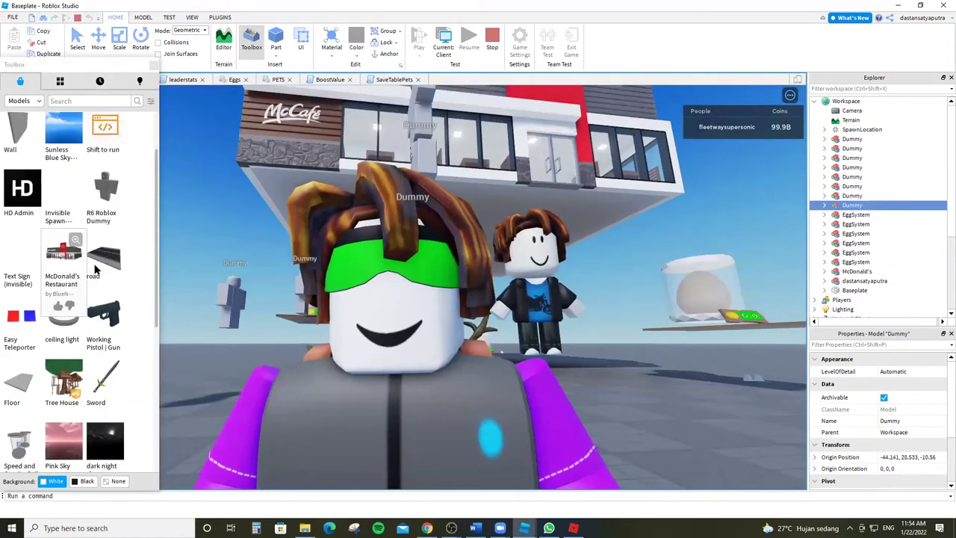
scroll(72, 326, down, 1)
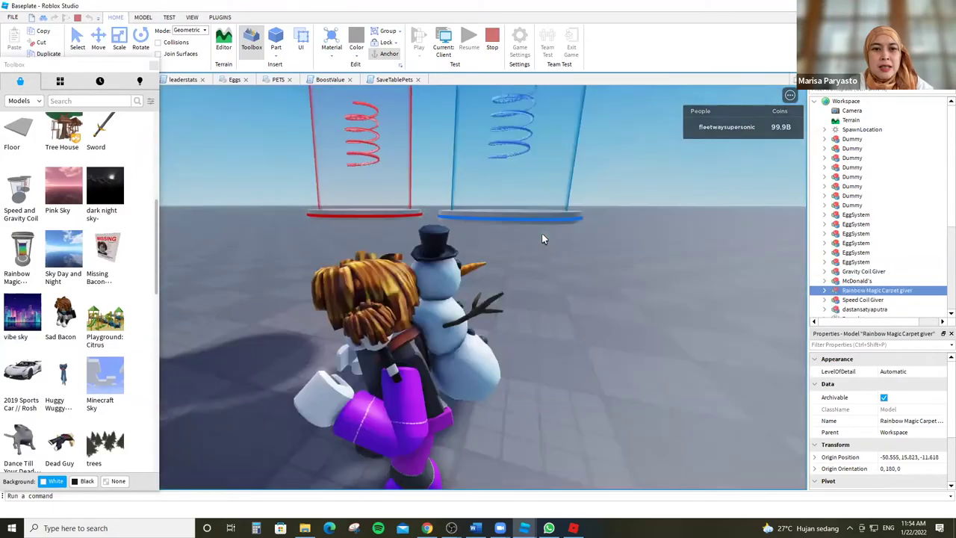
Walk the character around the coil and carpet givers, and stack several more Rainbow Magic Carpet givers.
key(w)
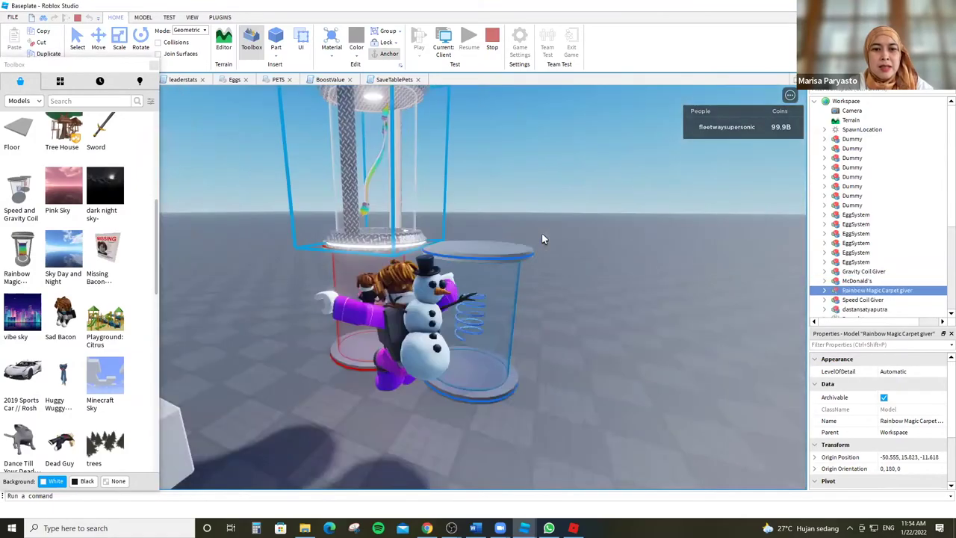
key(s)
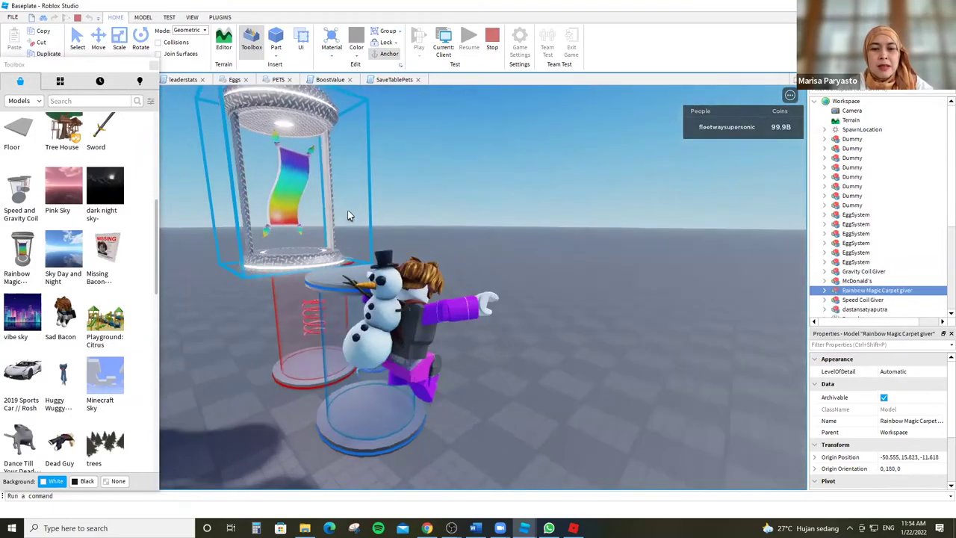
key(s)
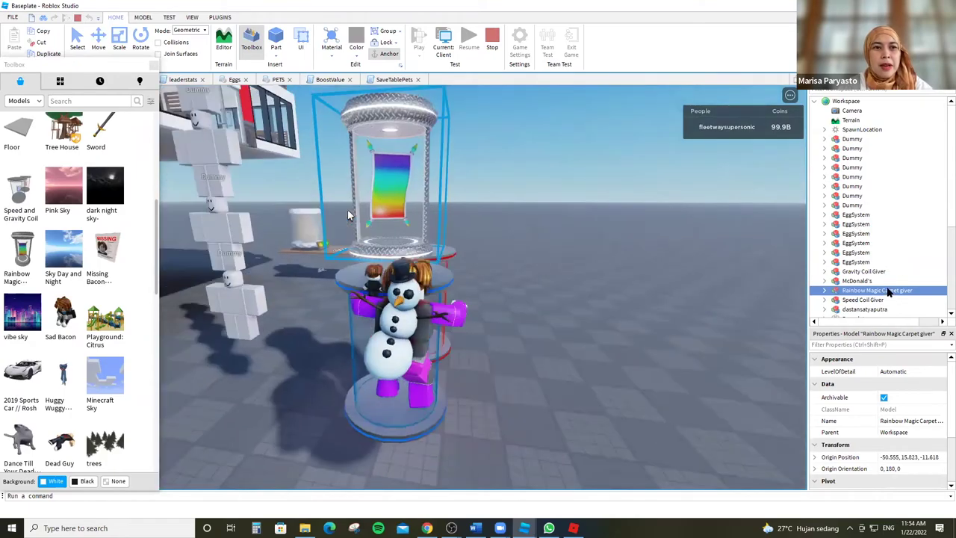
key(s)
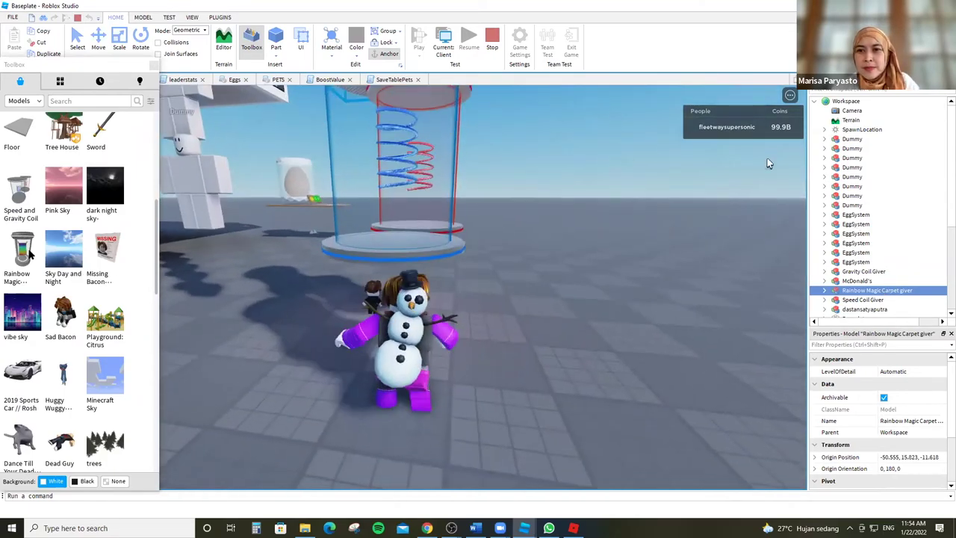
key(d)
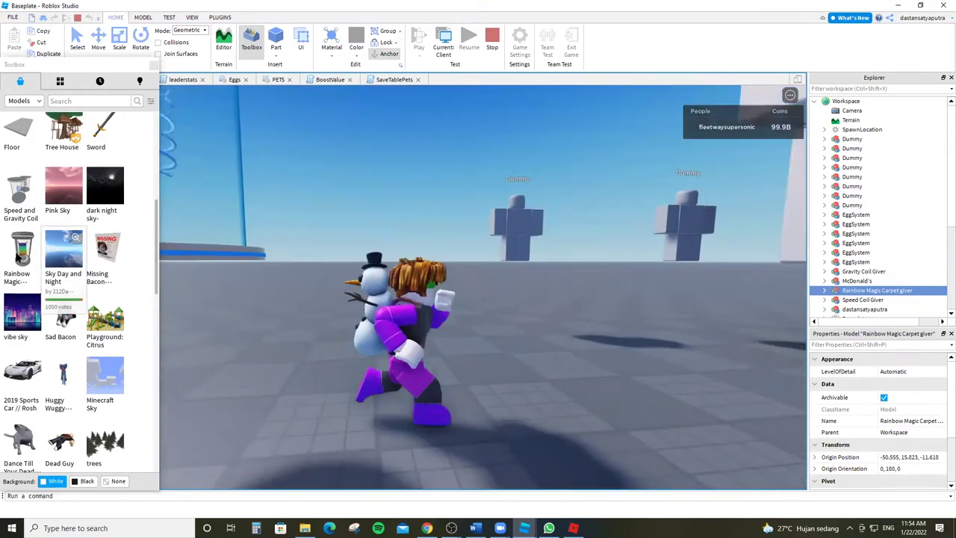
key(w)
Insert the Sky Day and Night model, and close the Speed and Gravity Coil Givers preview without inserting from it.
click(63, 254)
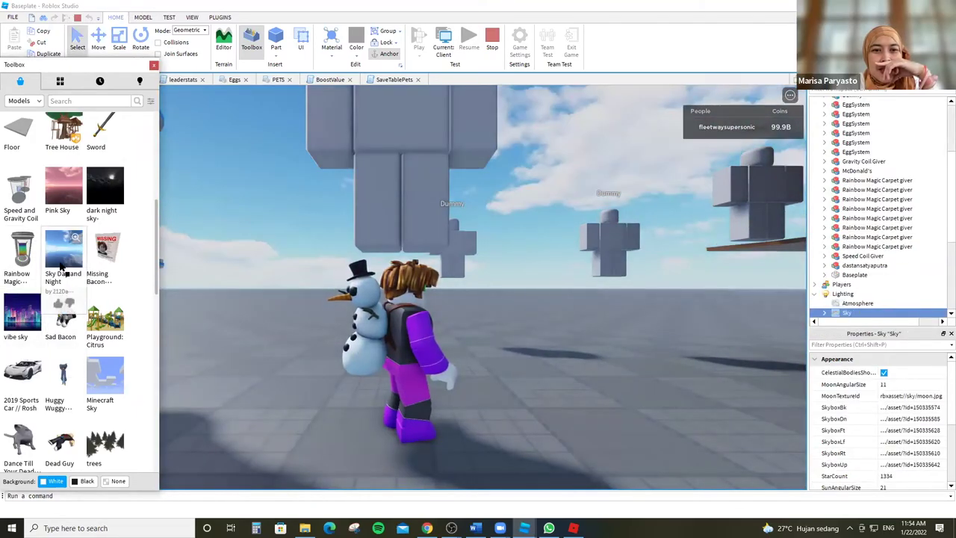
click(34, 174)
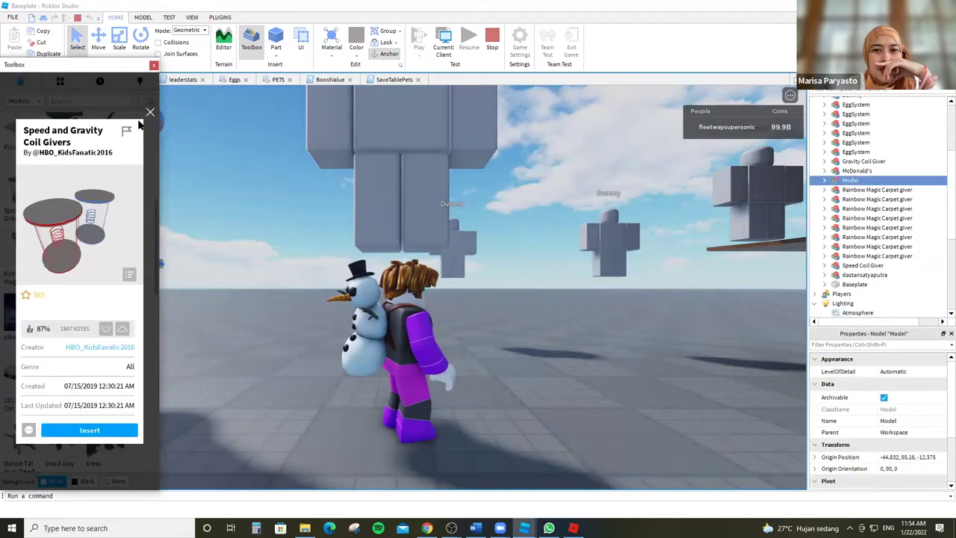
click(150, 112)
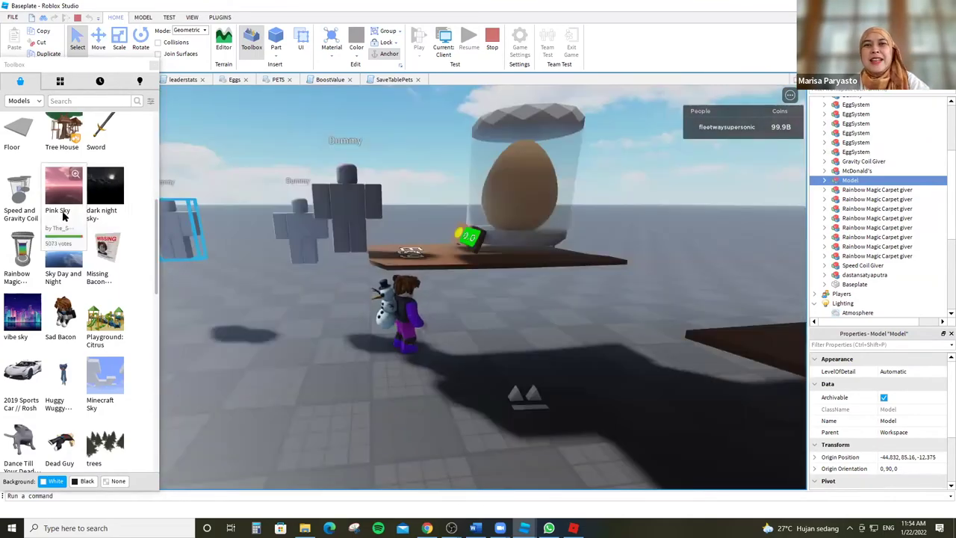
Insert two copies of the Huggy Wuggy model near the restaurant and try adding the Sword model.
click(58, 383)
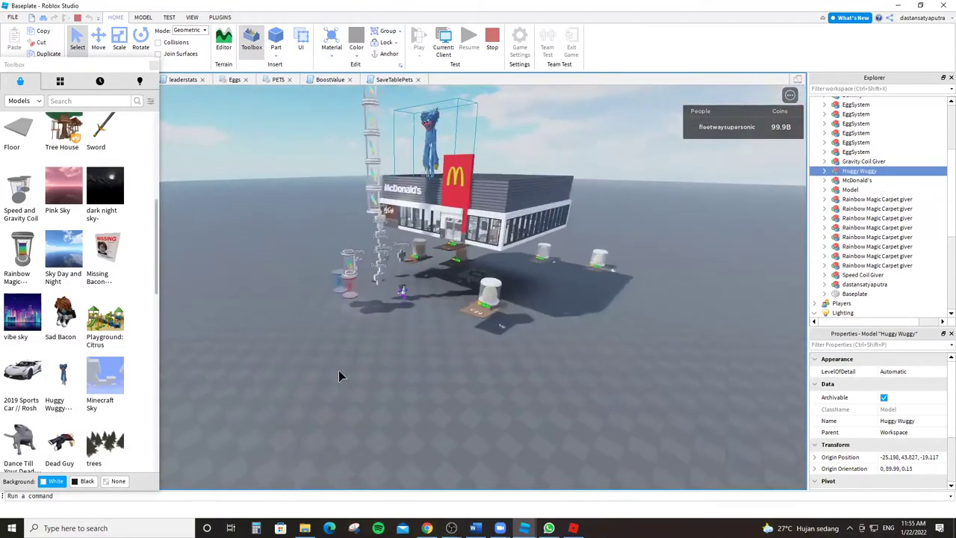
click(58, 389)
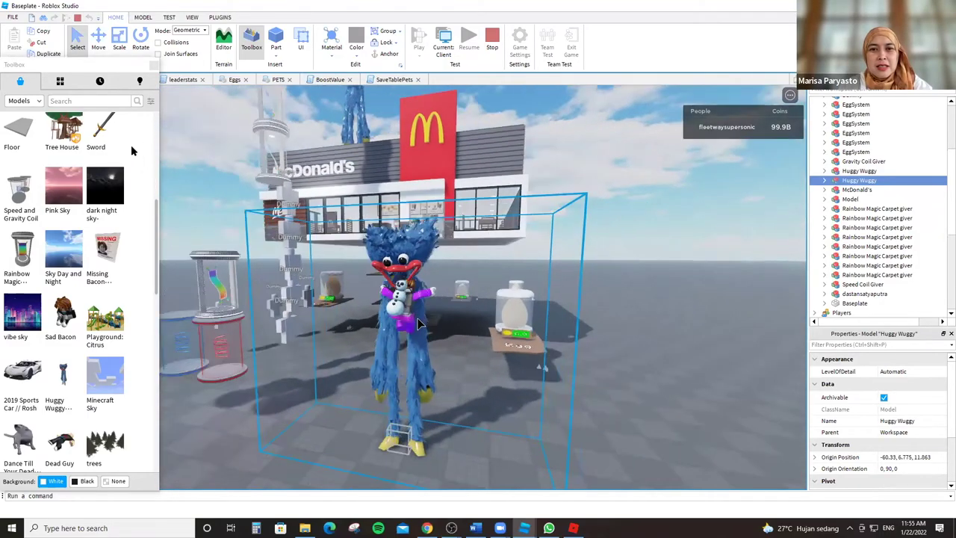
click(103, 128)
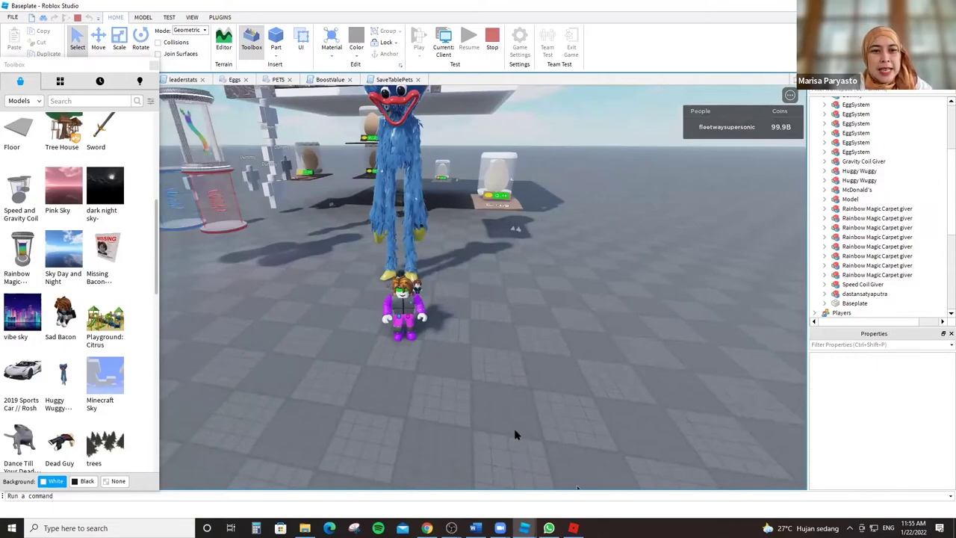
right_drag(514, 435, 448, 435)
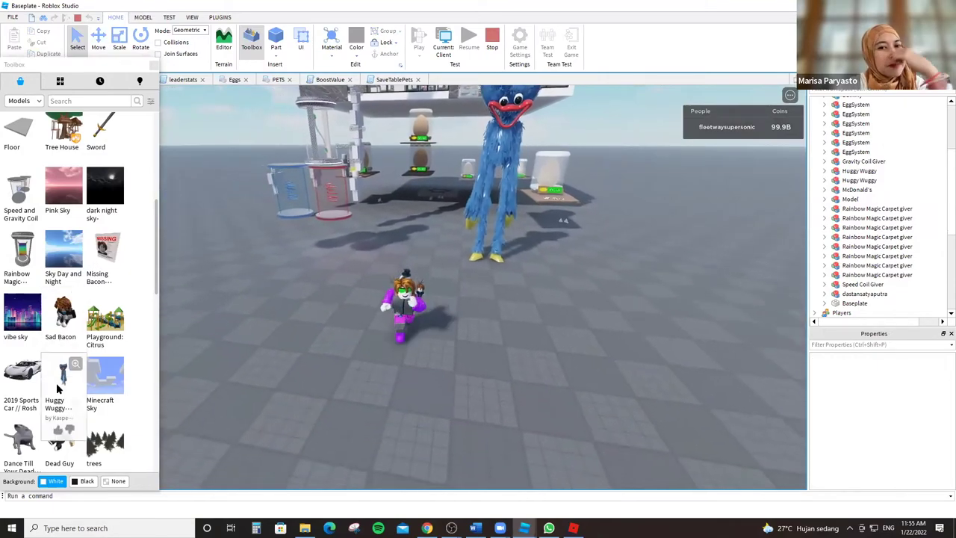
Insert a long series of Huggy Wuggy copies across the baseplate while walking the character away from the restaurant.
click(61, 388)
click(226, 283)
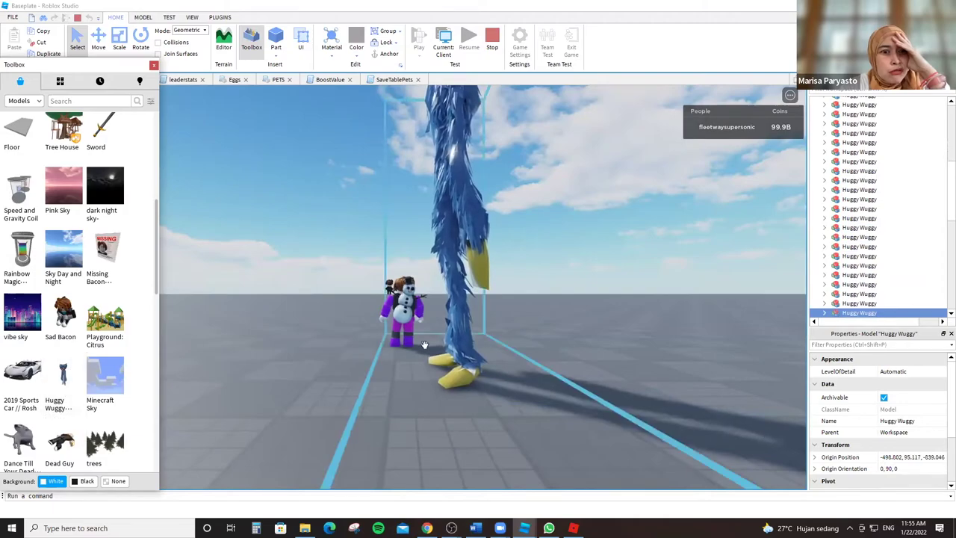
scroll(424, 345, up, 5)
right_drag(424, 345, 439, 344)
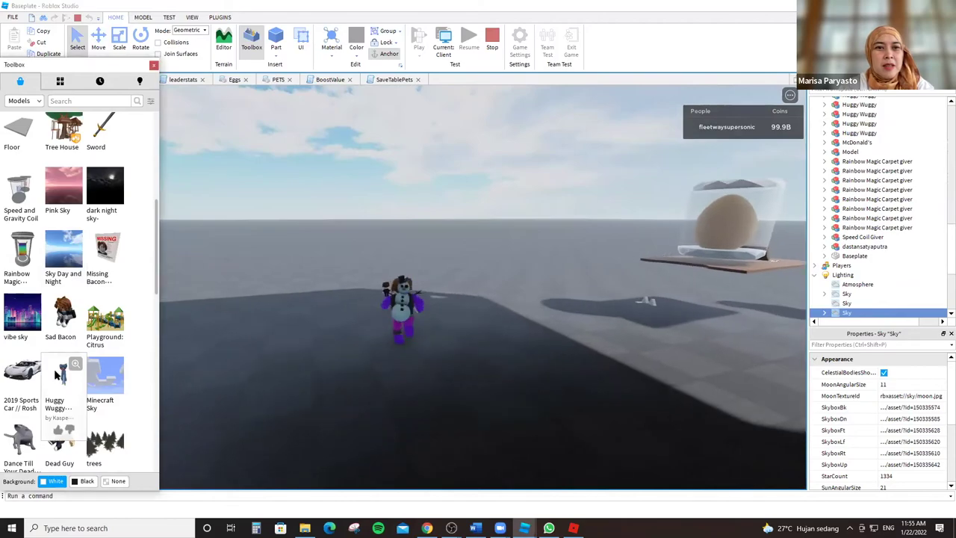
Insert more Huggy Wuggy copies around the restaurant, scale one down, and select another full-size copy.
click(56, 374)
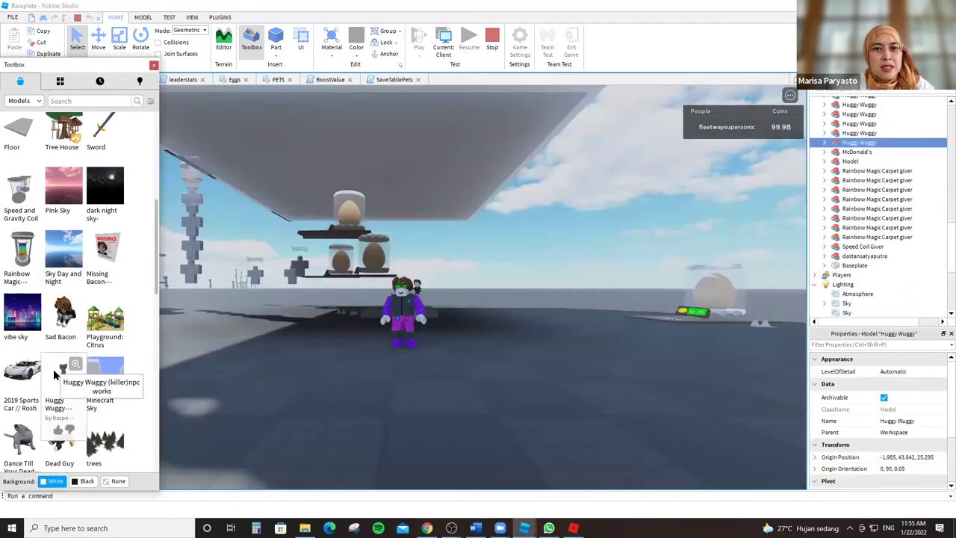
click(56, 375)
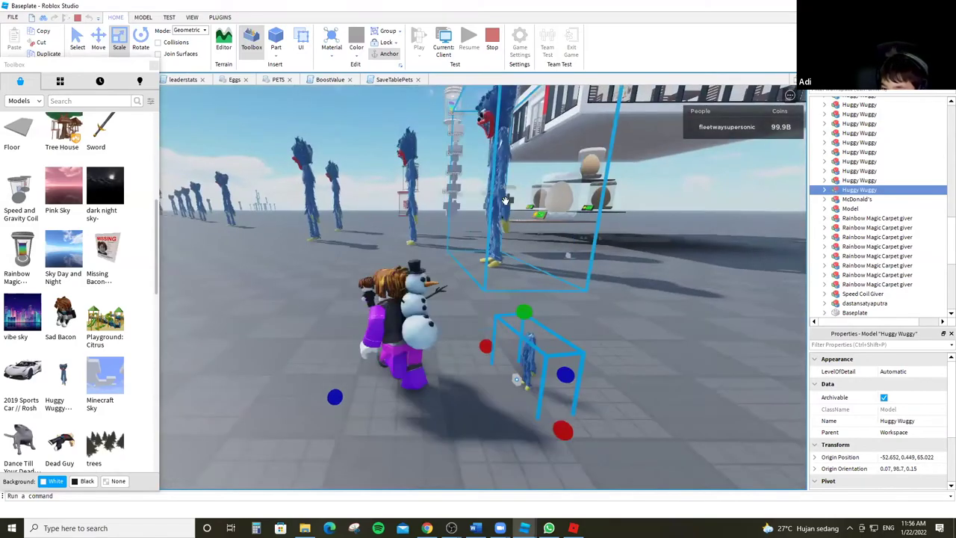
click(536, 149)
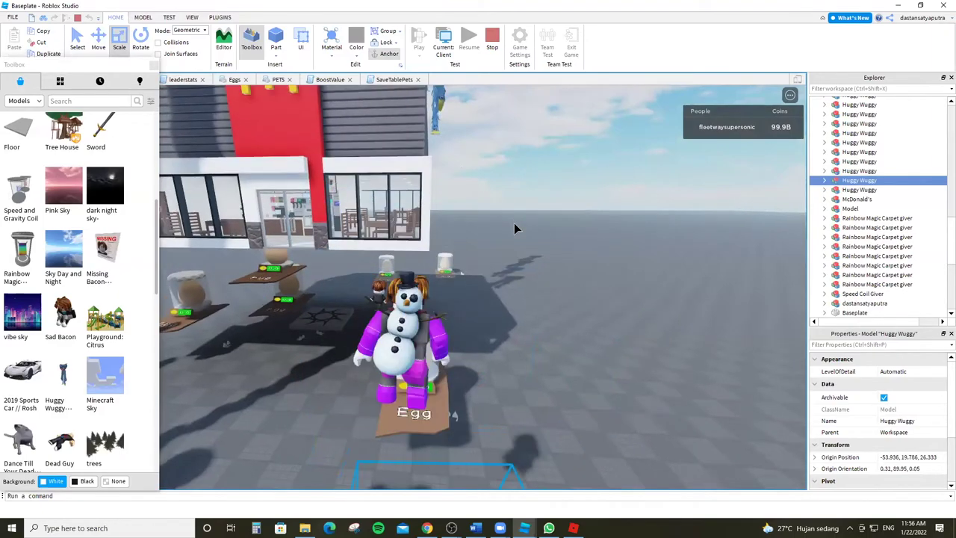
Walk the character toward the distant group of Huggy Wuggy copies and select one of them.
scroll(512, 263, up, 3)
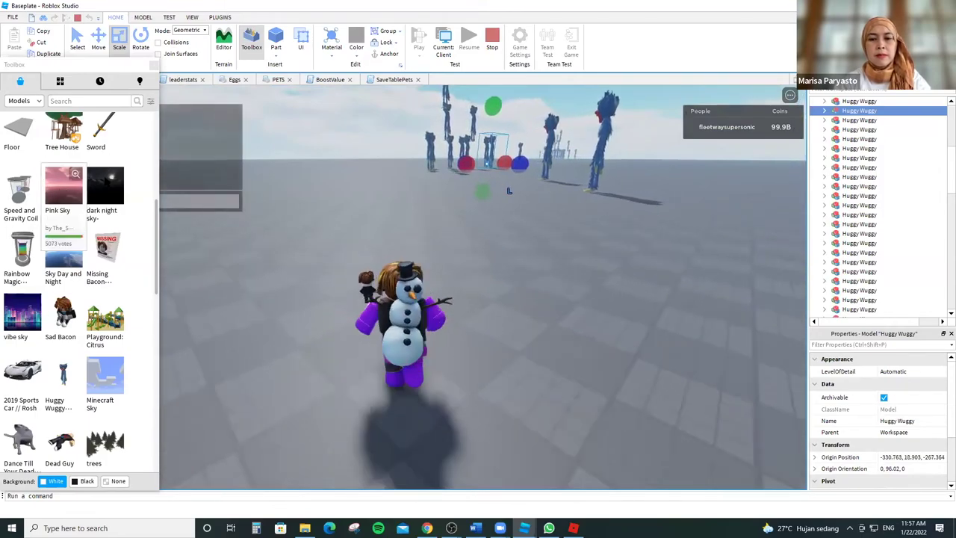
scroll(108, 297, up, 3)
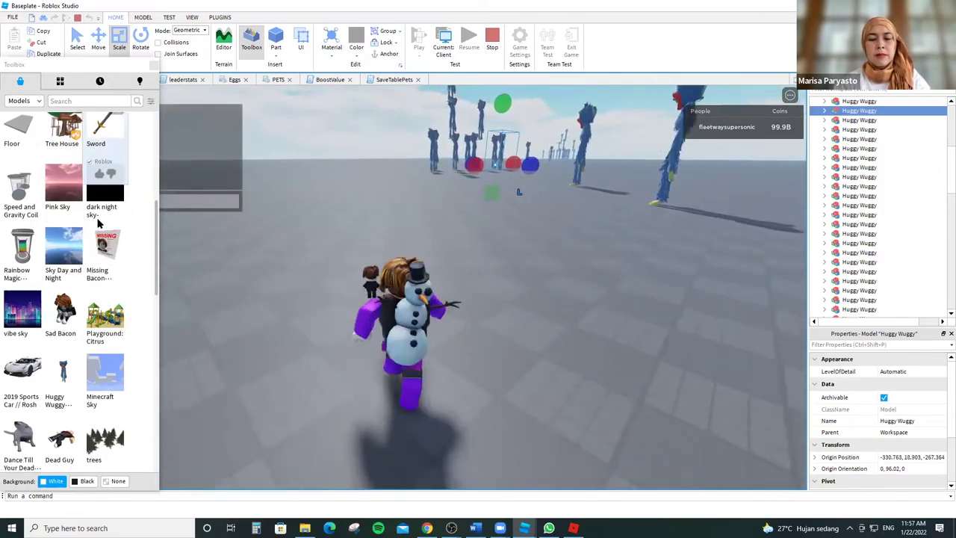
scroll(57, 212, up, 3)
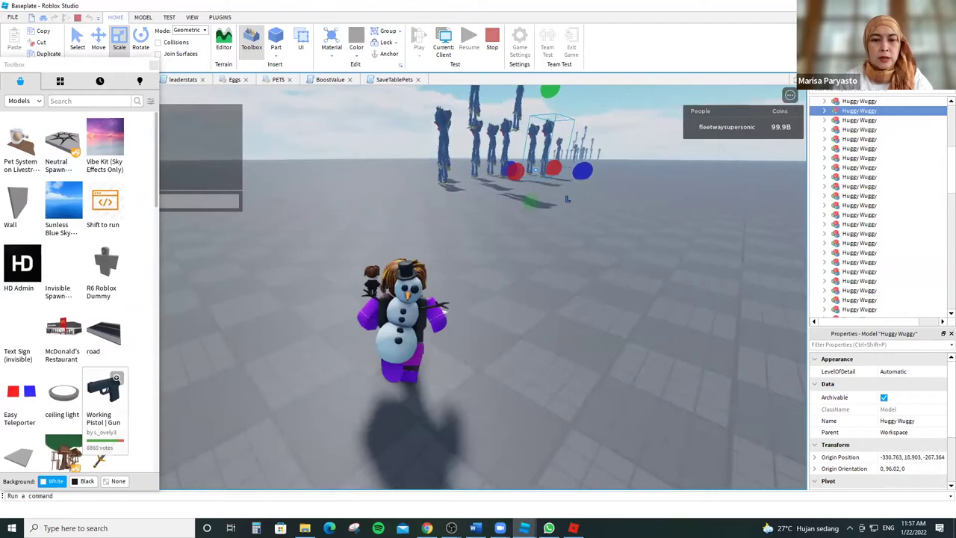
key(w)
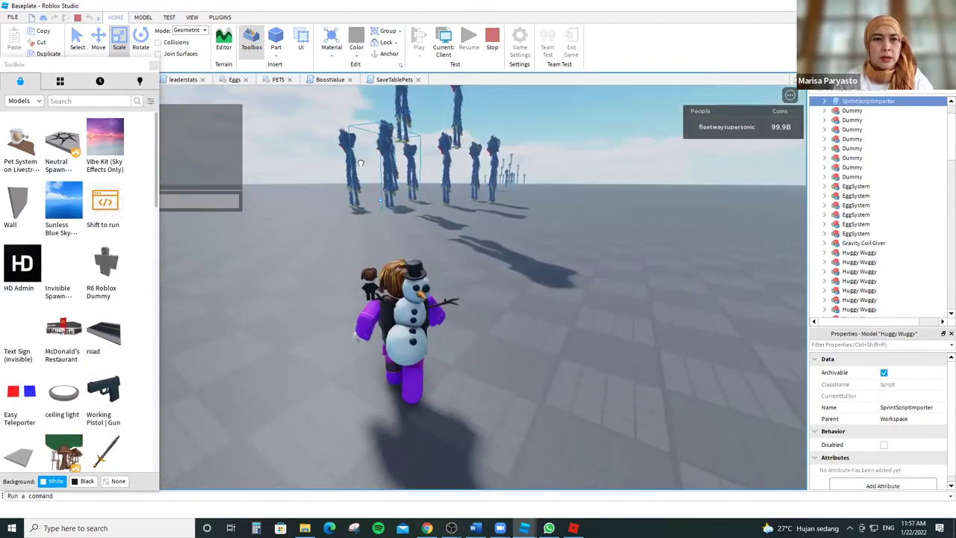
click(350, 140)
right_drag(371, 229, 422, 275)
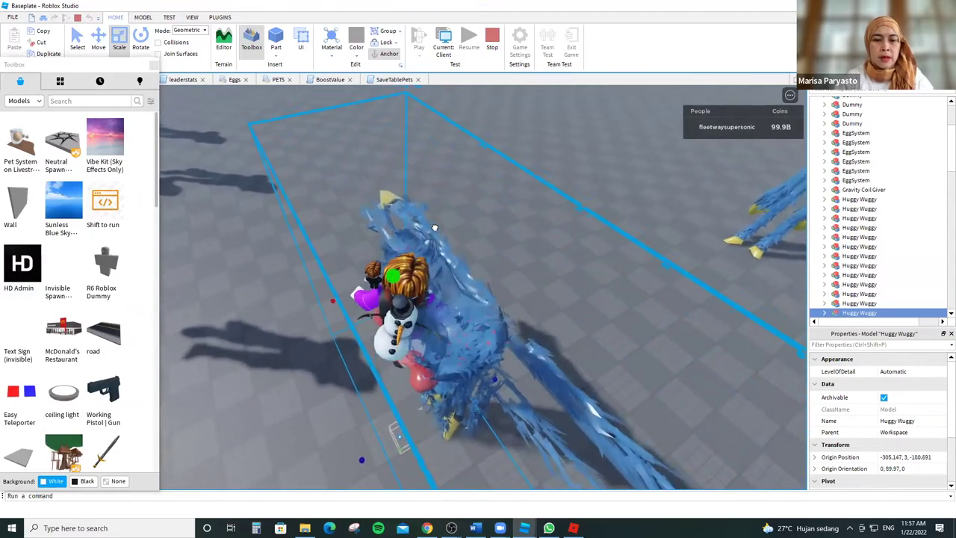
Resize the selected Huggy Wuggy copy beside the character, and clear the selection.
right_drag(433, 229, 451, 278)
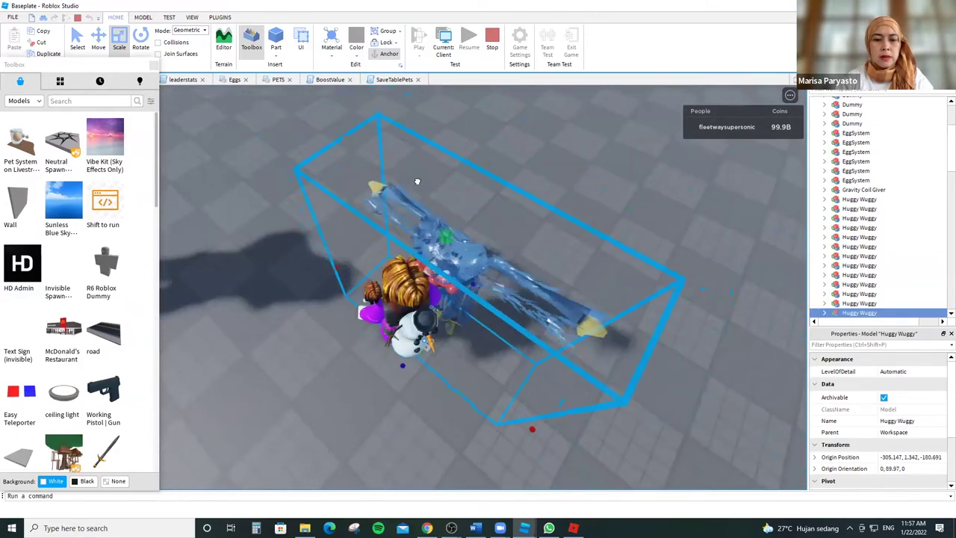
drag(424, 261, 421, 326)
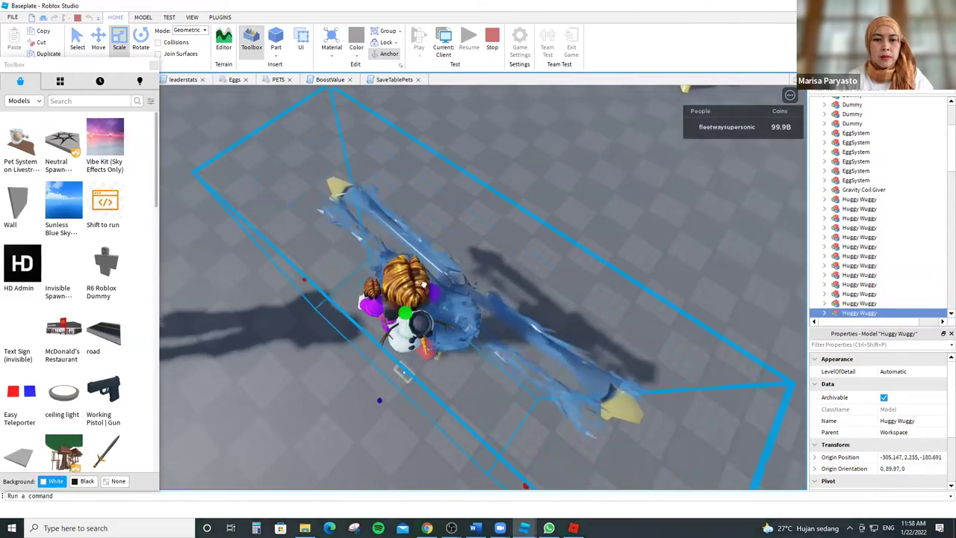
drag(422, 290, 421, 291)
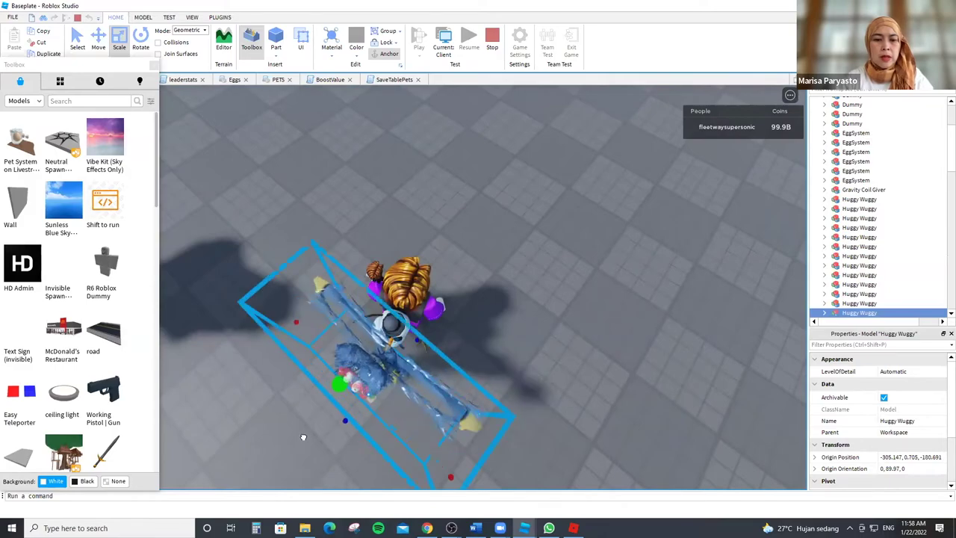
drag(303, 437, 296, 414)
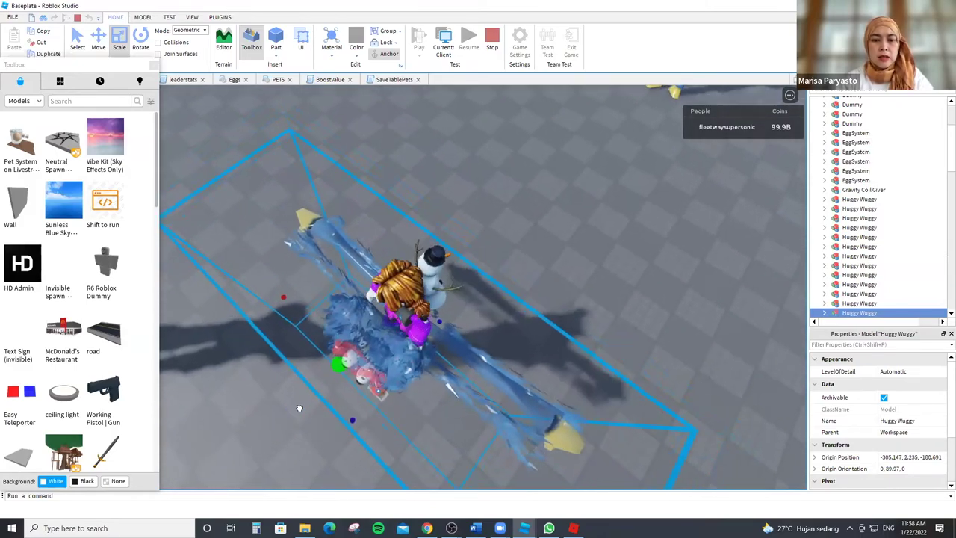
right_drag(253, 445, 340, 154)
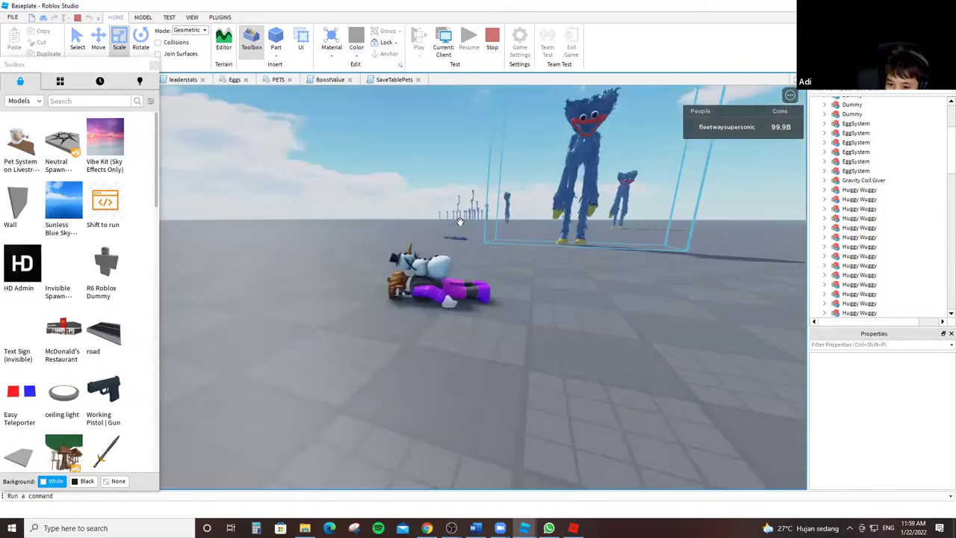
click(459, 222)
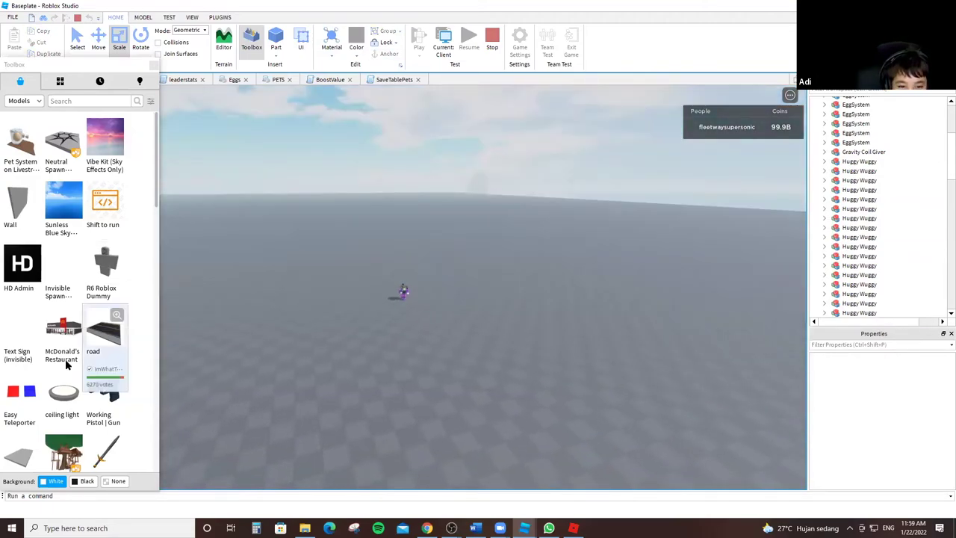
Insert further Huggy Wuggy models while running the character across the baseplate and past the McDonald's restaurant.
scroll(64, 343, down, 3)
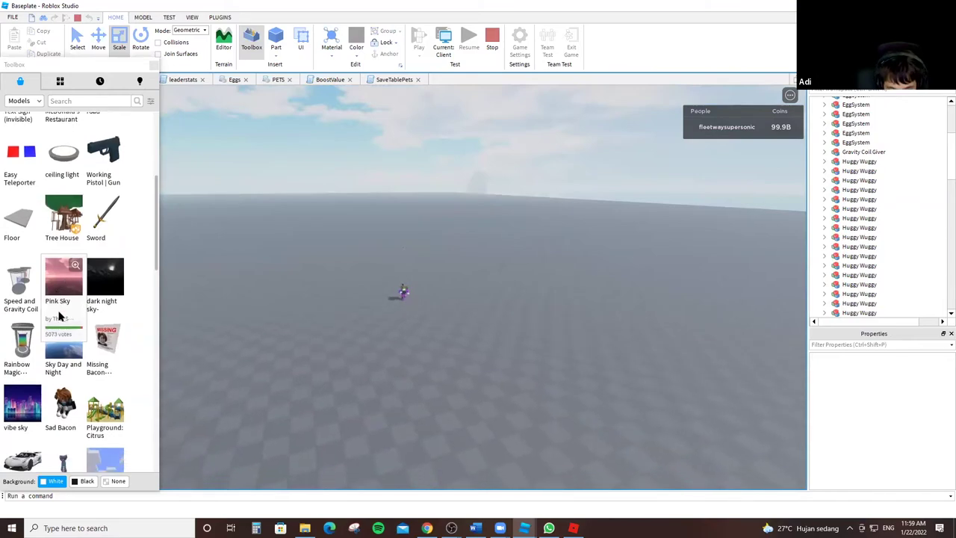
scroll(64, 418, down, 1)
click(64, 421)
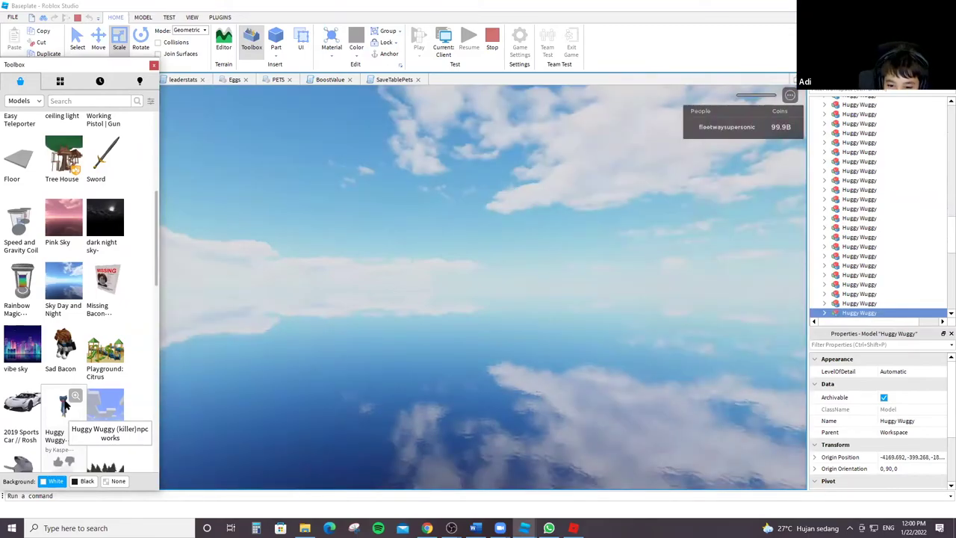
drag(65, 406, 286, 341)
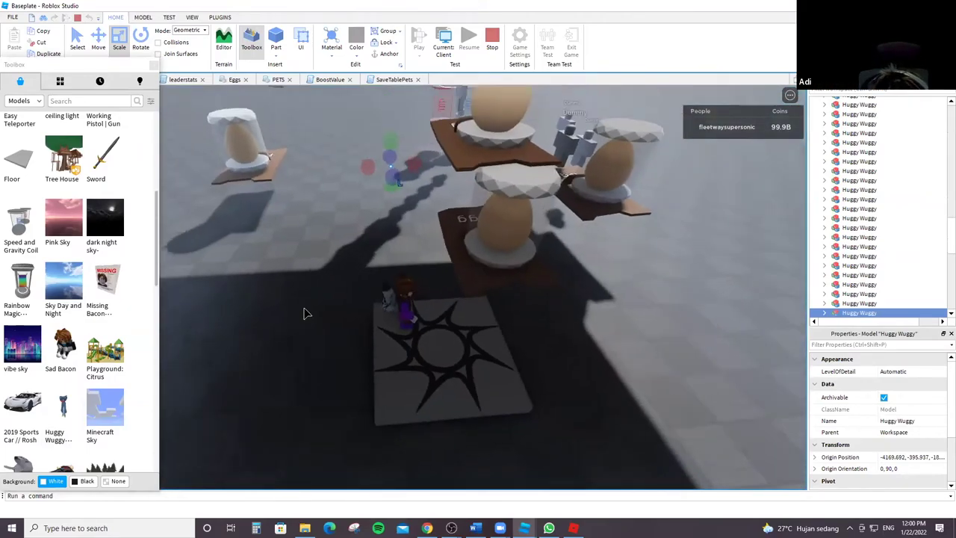
key(s)
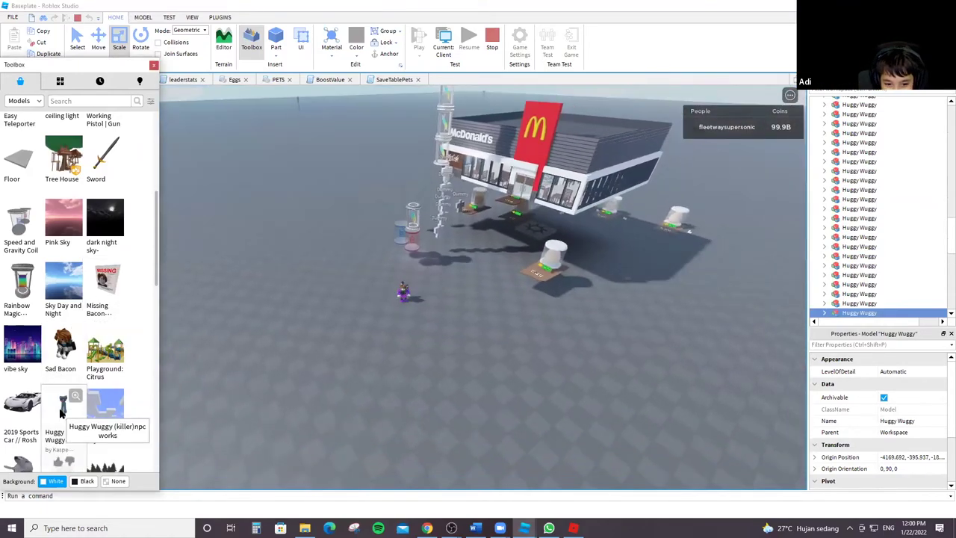
drag(62, 409, 426, 314)
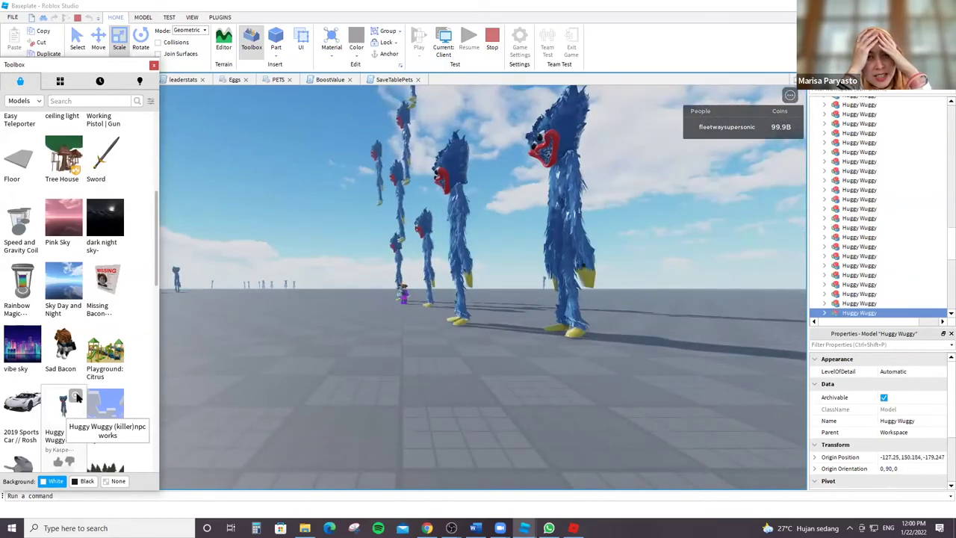
right_drag(346, 319, 336, 358)
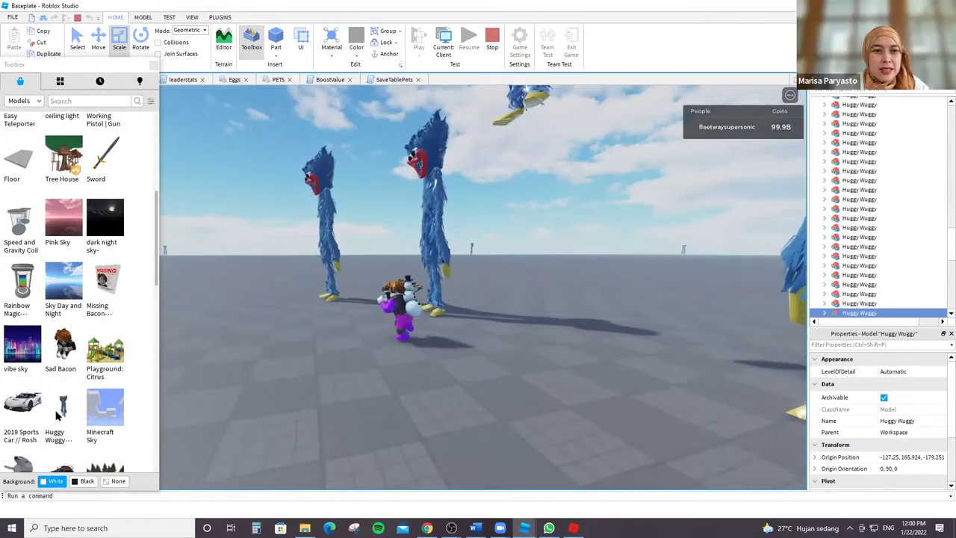
mouse_move(53, 418)
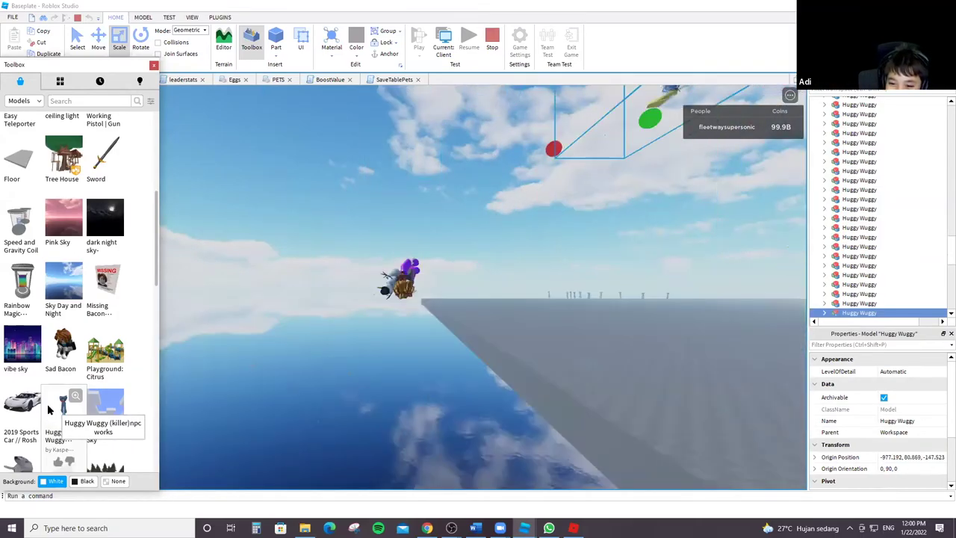
Insert the Sad Bacon model, focus the view on it, and browse the Huggy Wuggy entries in the object hierarchy.
click(63, 345)
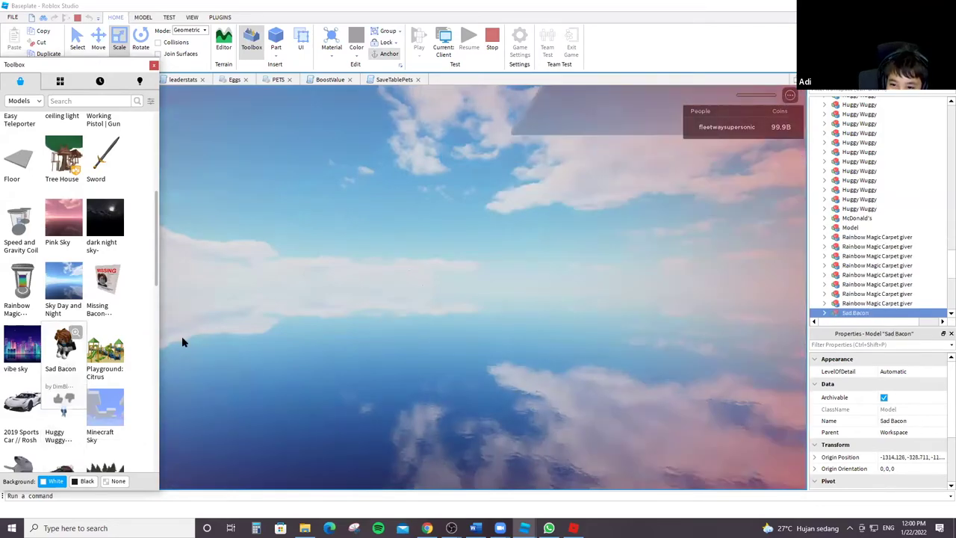
key(f)
scroll(837, 185, up, 4)
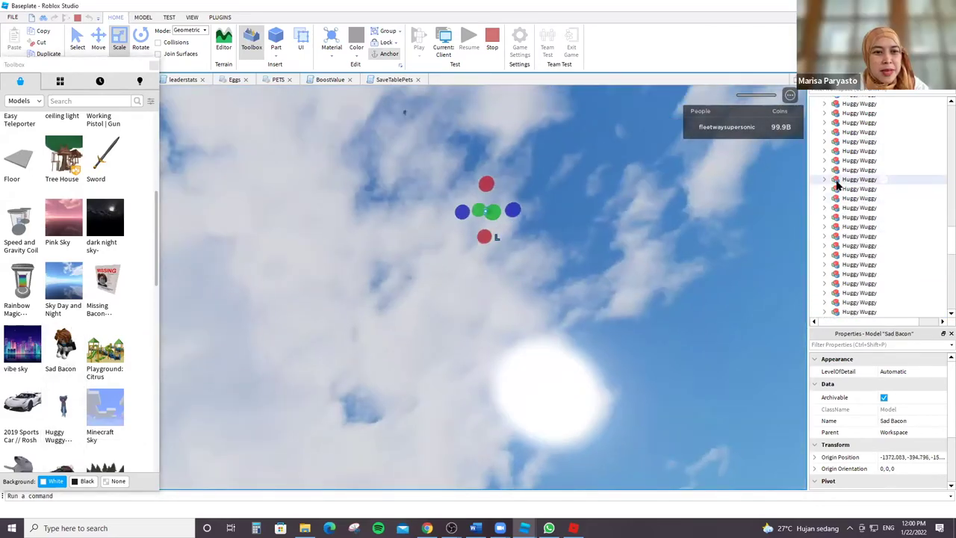
scroll(881, 175, down, 2)
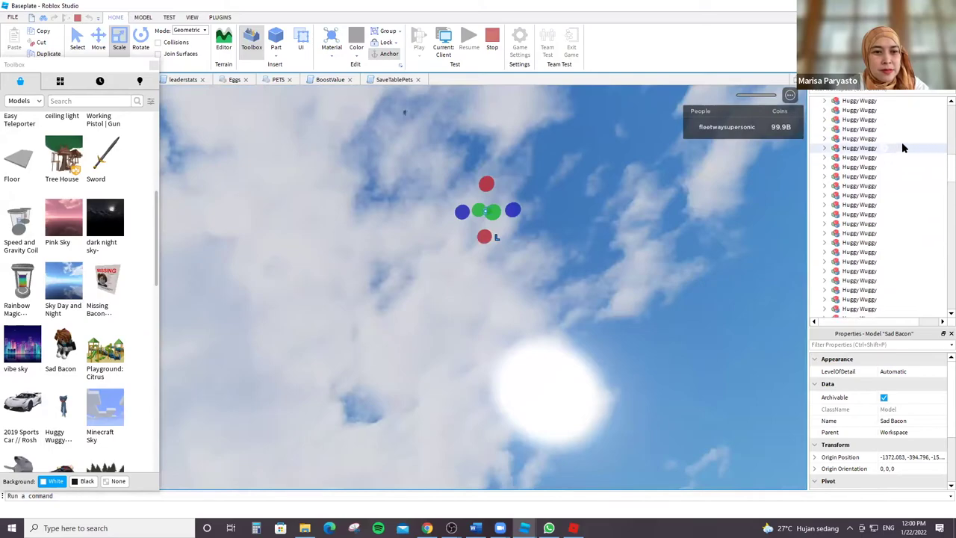
scroll(919, 141, up, 3)
scroll(904, 179, down, 5)
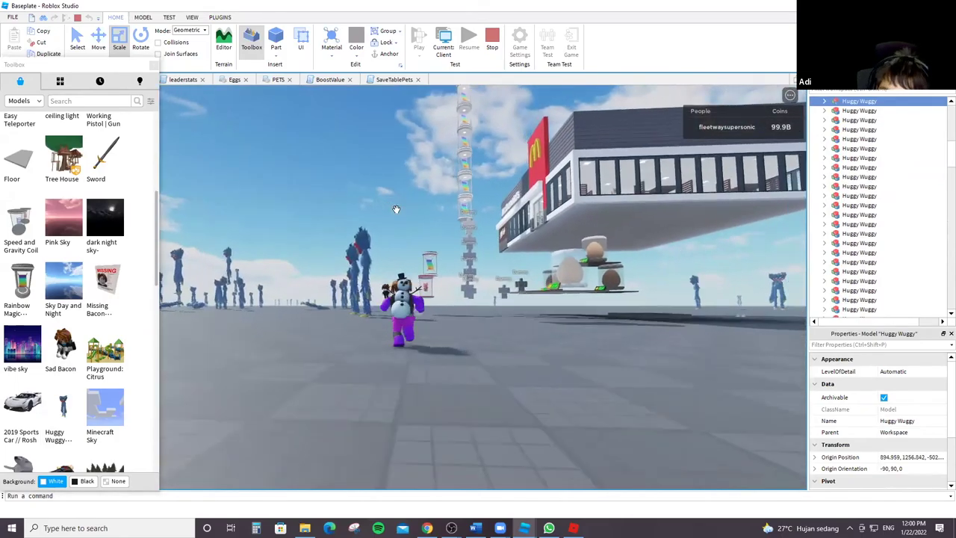
Reposition Huggy Wuggy copies around the restaurant, lifting one into the air beside it.
click(369, 321)
drag(373, 367, 402, 385)
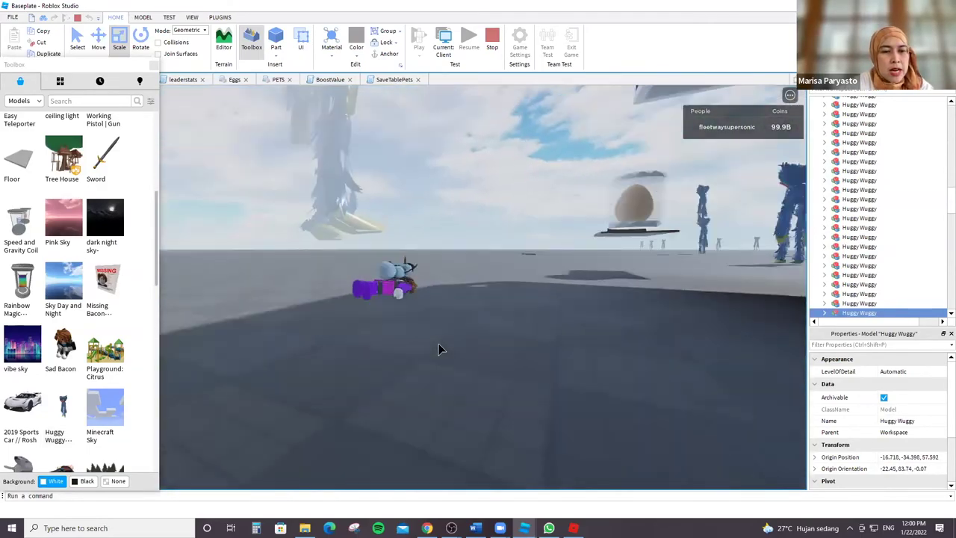
drag(438, 349, 612, 192)
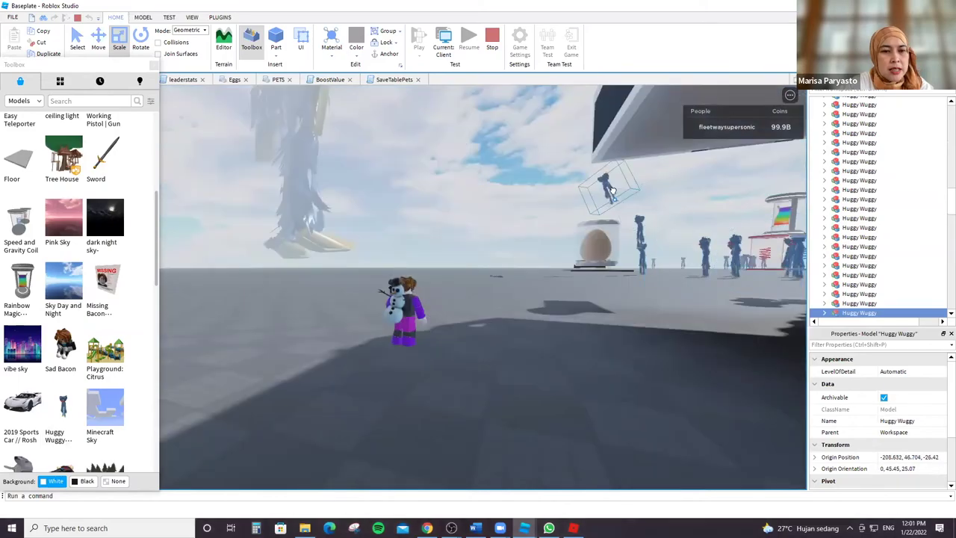
key(w)
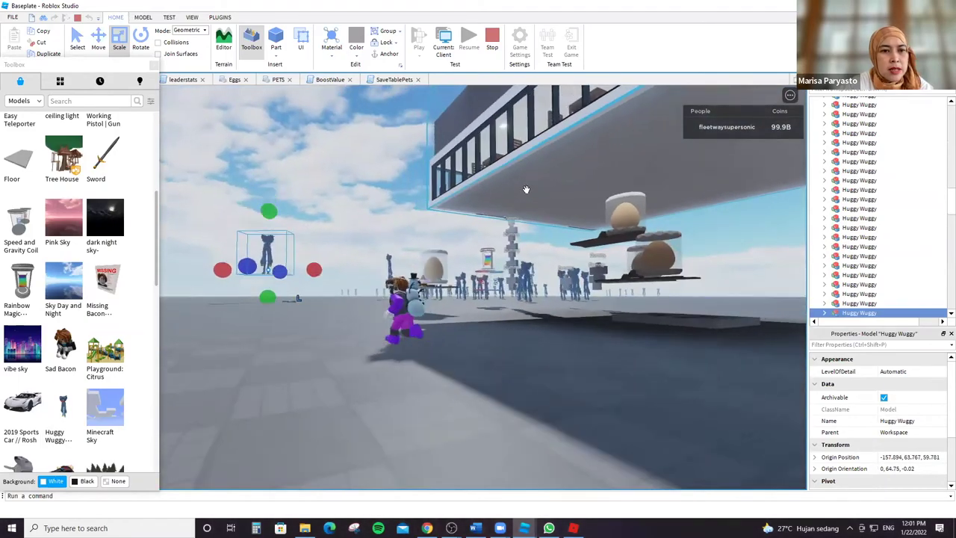
Box-select the Huggy Wuggy copies spread around the McDonald's restaurant, extending the area to include the surrounding models.
click(277, 253)
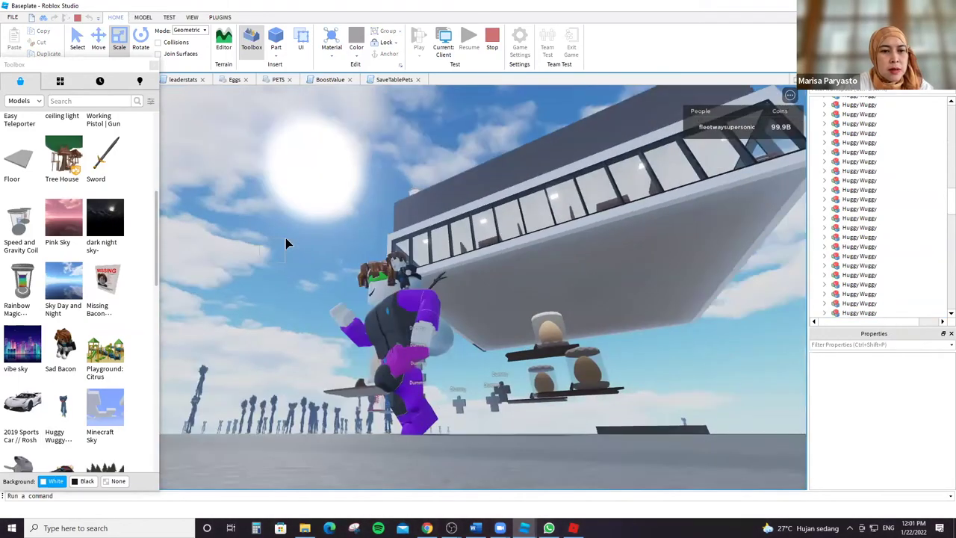
key(s)
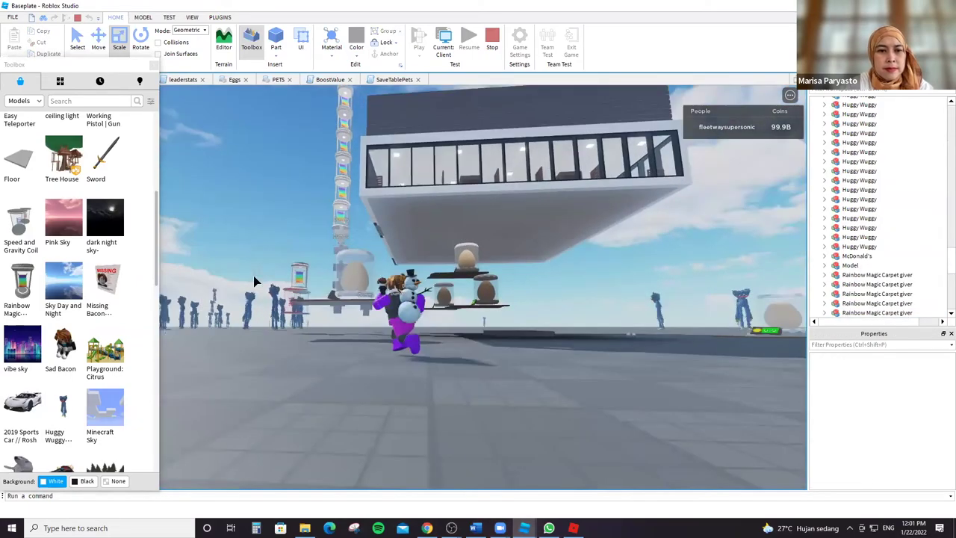
right_drag(285, 236, 381, 247)
click(369, 210)
click(382, 246)
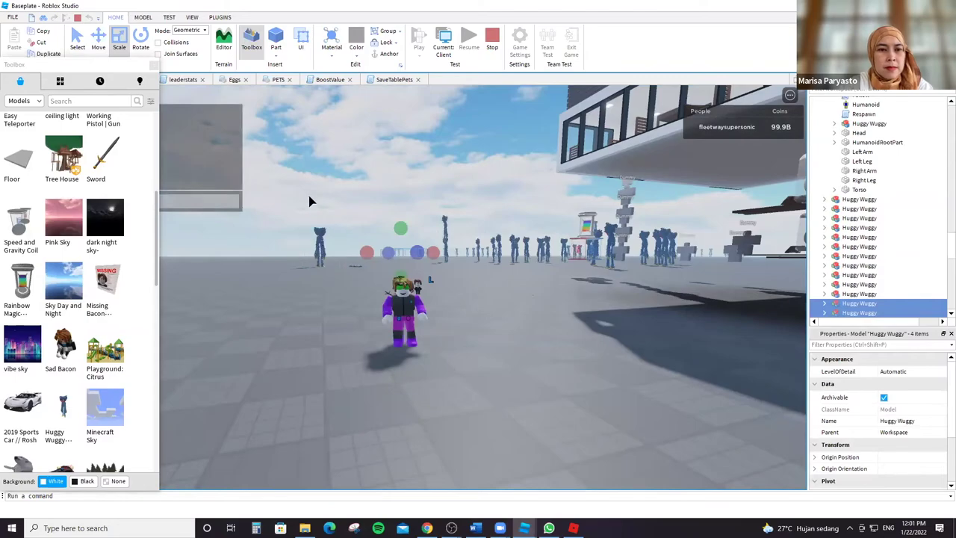
drag(286, 269, 614, 316)
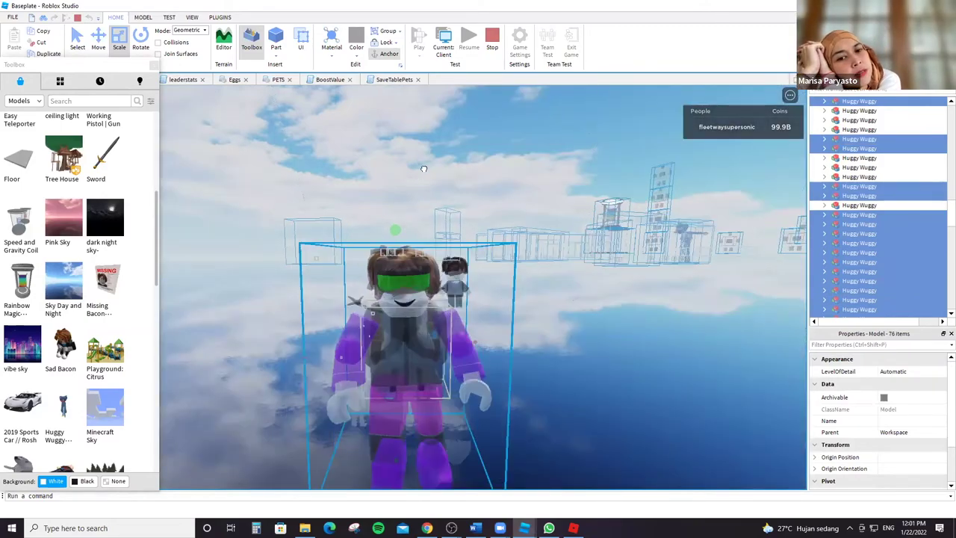
scroll(424, 168, up, 10)
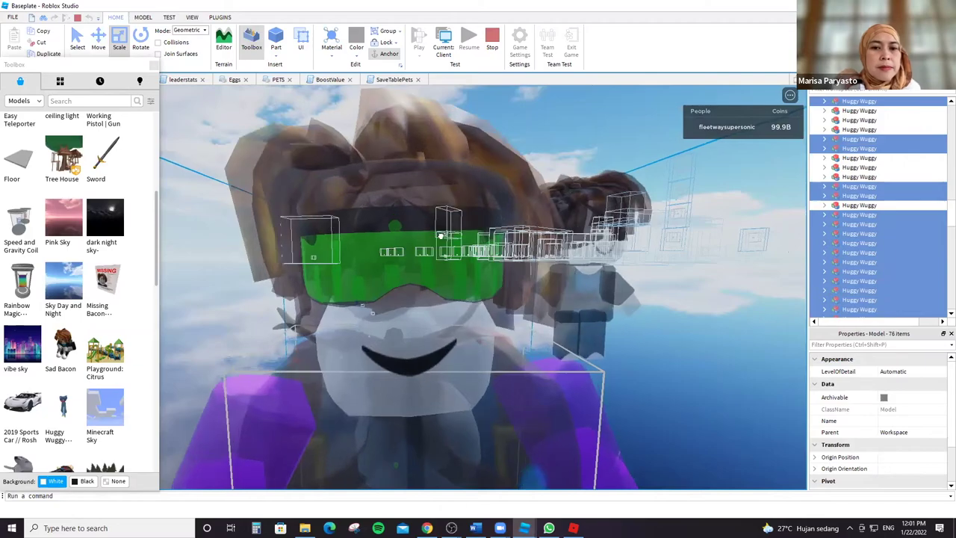
scroll(441, 235, up, 10)
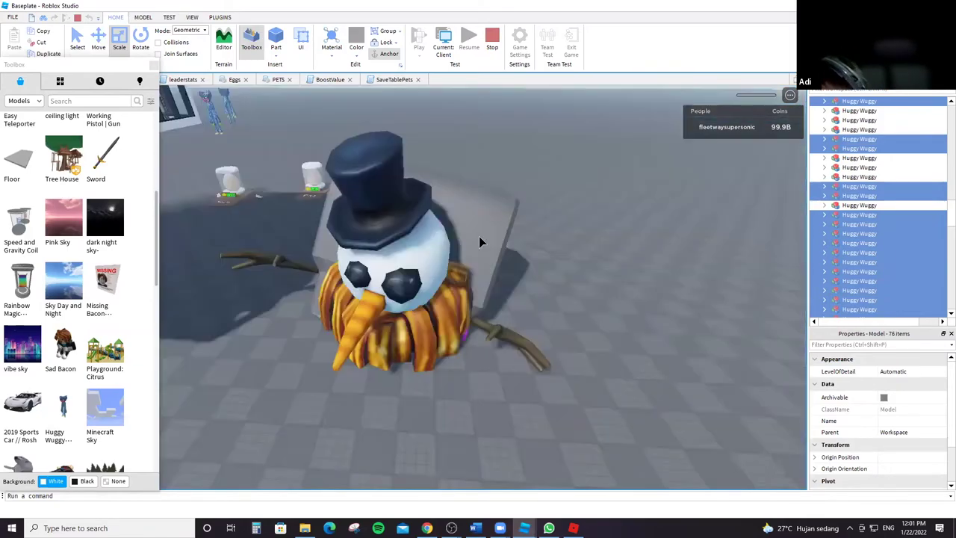
scroll(445, 235, down, 5)
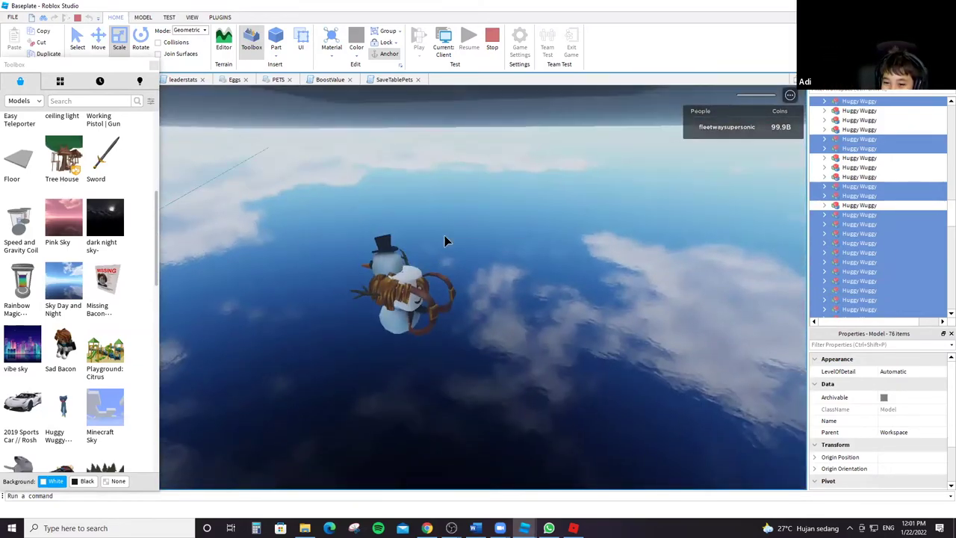
right_drag(444, 236, 451, 210)
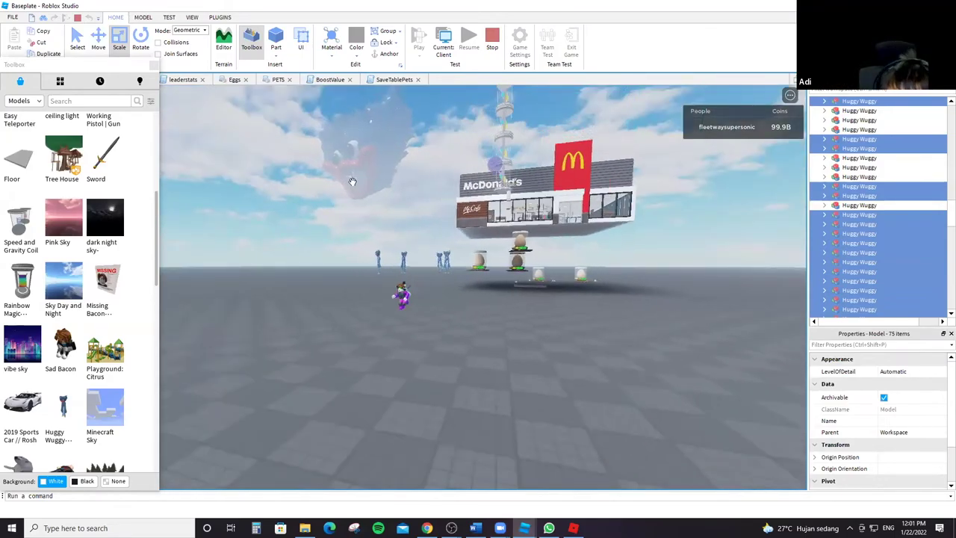
Box-select the models around the McDonald's restaurant and clear the selection.
right_drag(348, 165, 280, 177)
scroll(506, 237, down, 5)
drag(279, 177, 616, 256)
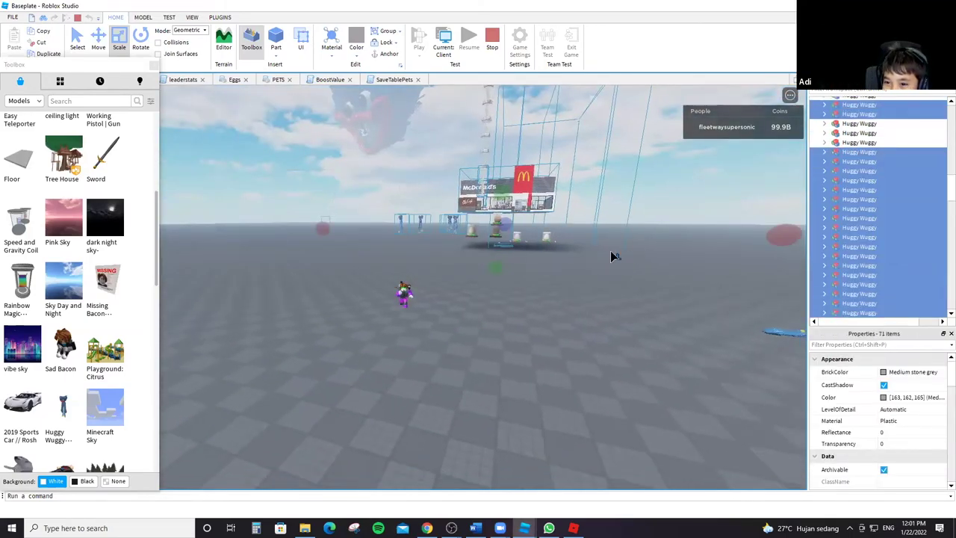
click(271, 212)
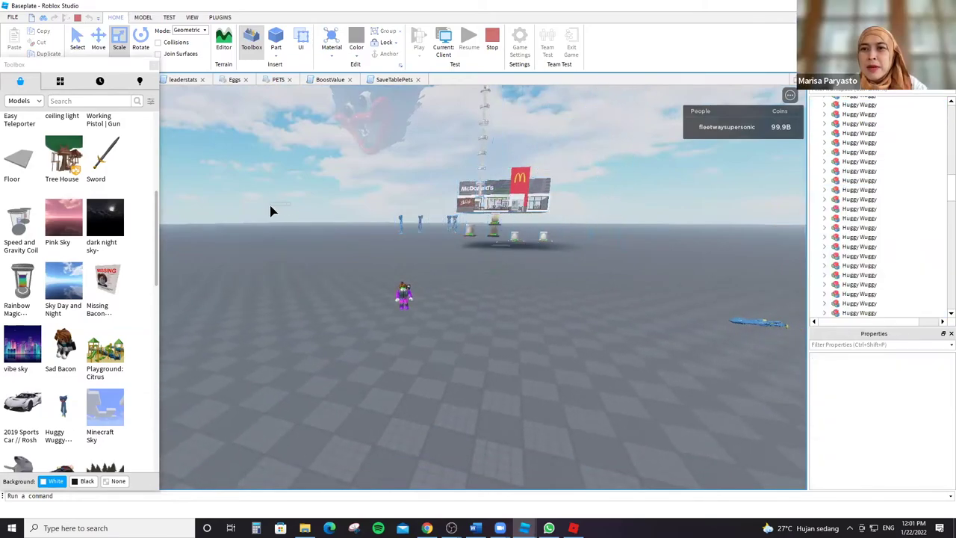
Select the player character together with the nearby Huggy Wuggy copies and scale the group upward.
drag(288, 303, 455, 363)
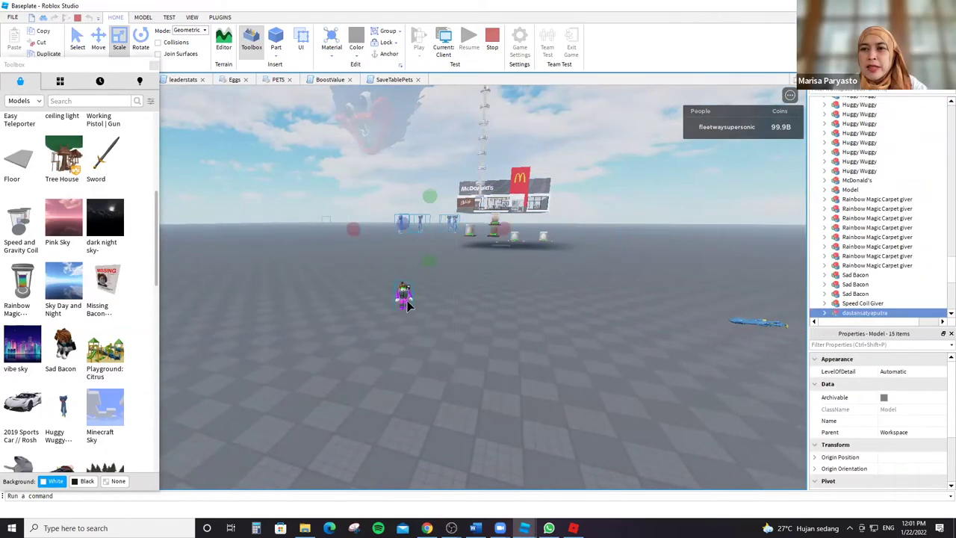
drag(430, 199, 429, 192)
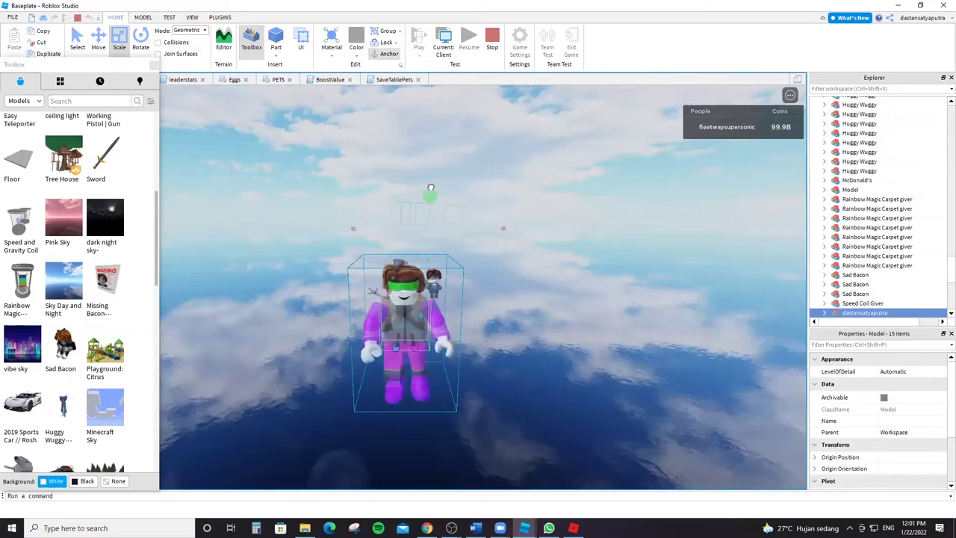
right_drag(434, 173, 434, 173)
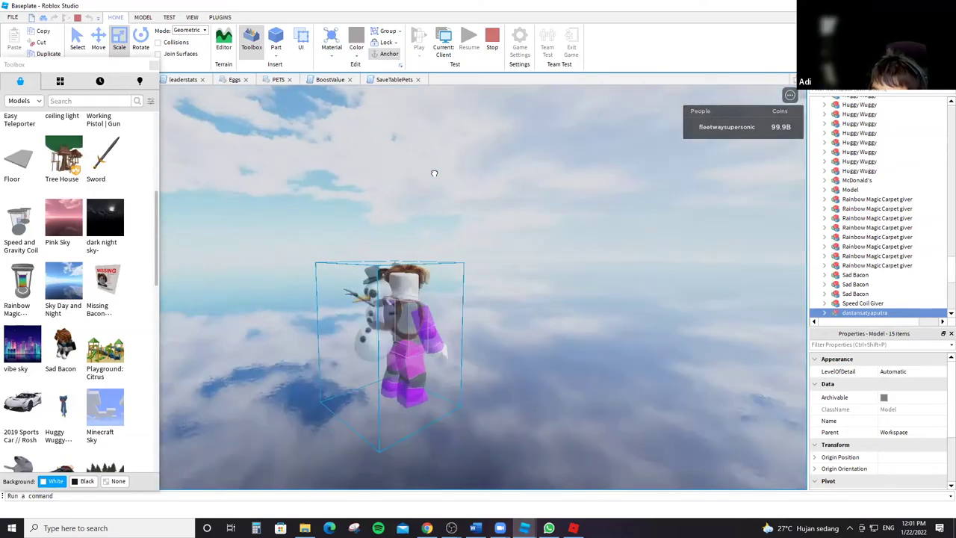
scroll(511, 177, down, 10)
right_drag(512, 176, 512, 176)
middle_drag(512, 176, 512, 176)
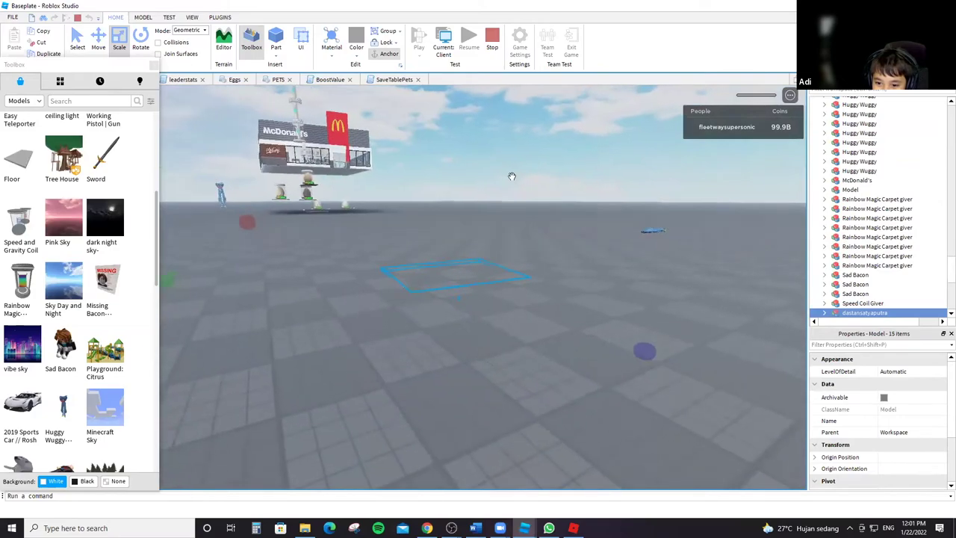
Box-select the area around the player character, including a Huggy Wuggy copy, and look around the selected models.
scroll(512, 177, up, 10)
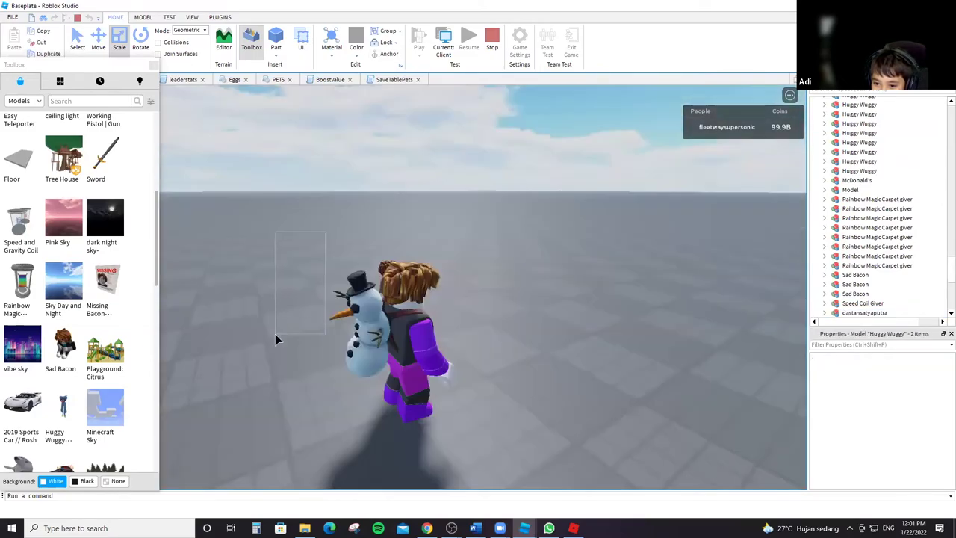
click(403, 374)
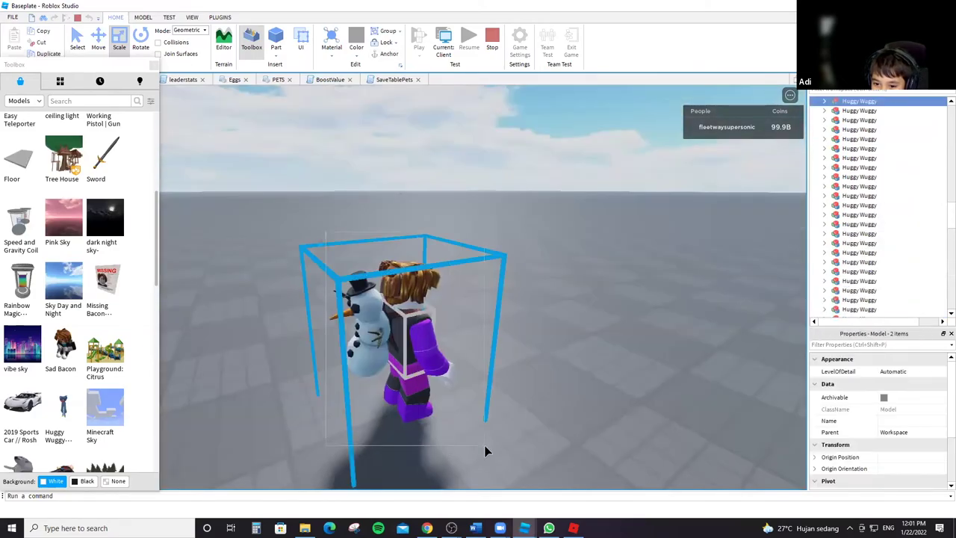
right_drag(387, 308, 387, 309)
right_drag(473, 452, 471, 448)
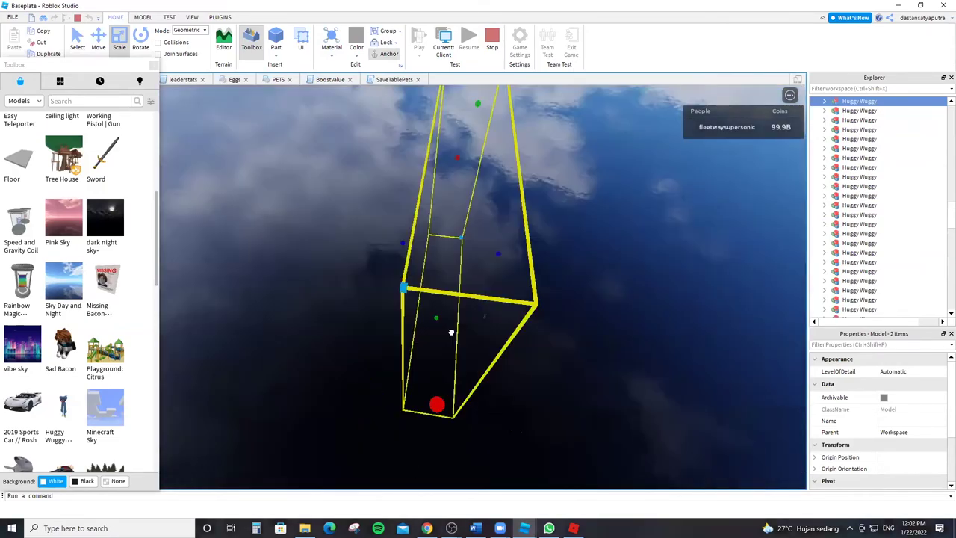
right_drag(451, 331, 486, 361)
right_drag(493, 394, 493, 390)
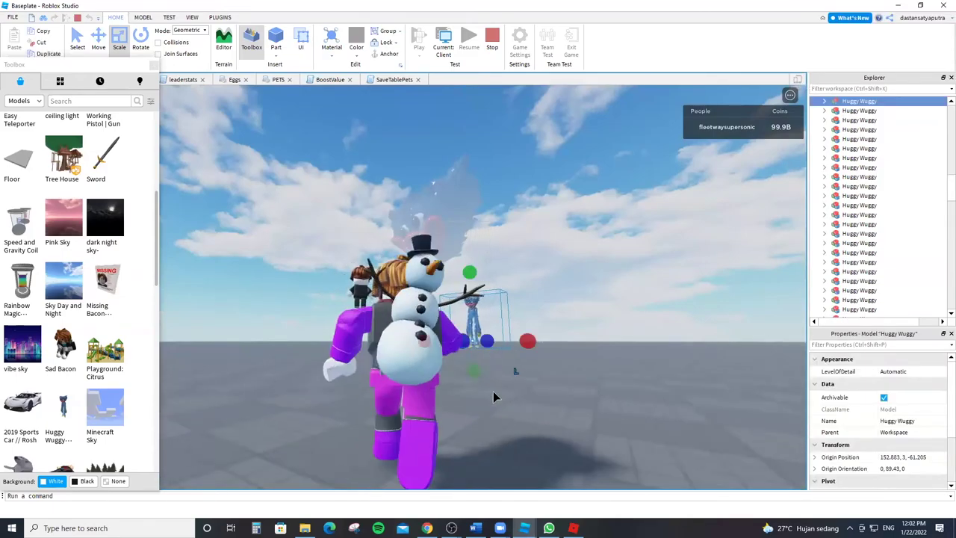
Scale up the single Huggy Wuggy in front of the character into a giant and view it from below.
drag(473, 269, 472, 189)
right_drag(472, 190, 472, 191)
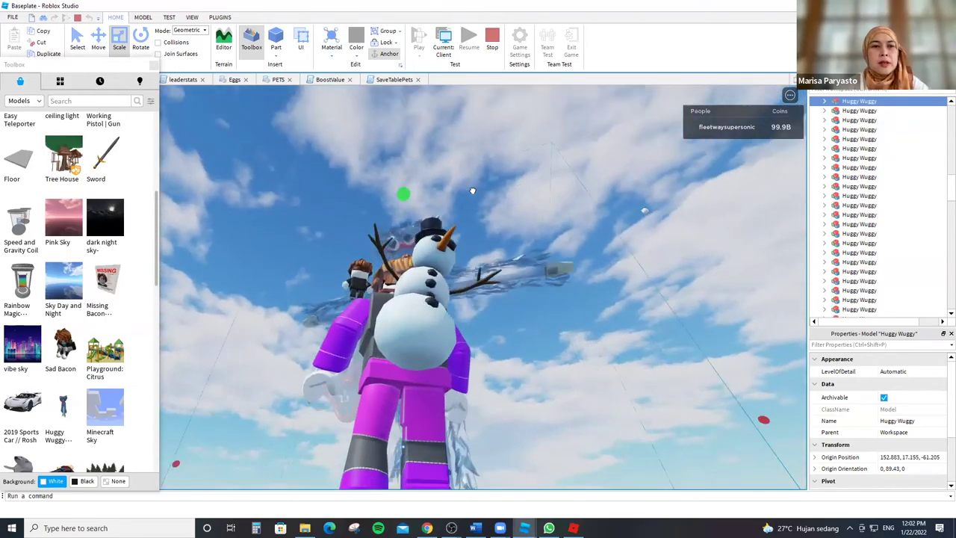
drag(406, 192, 404, 287)
scroll(404, 287, up, 5)
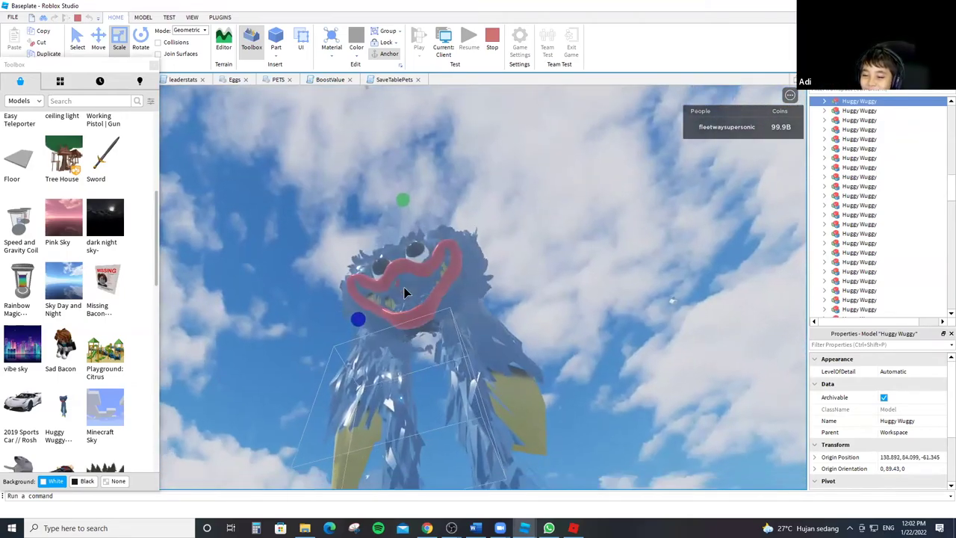
scroll(404, 286, up, 5)
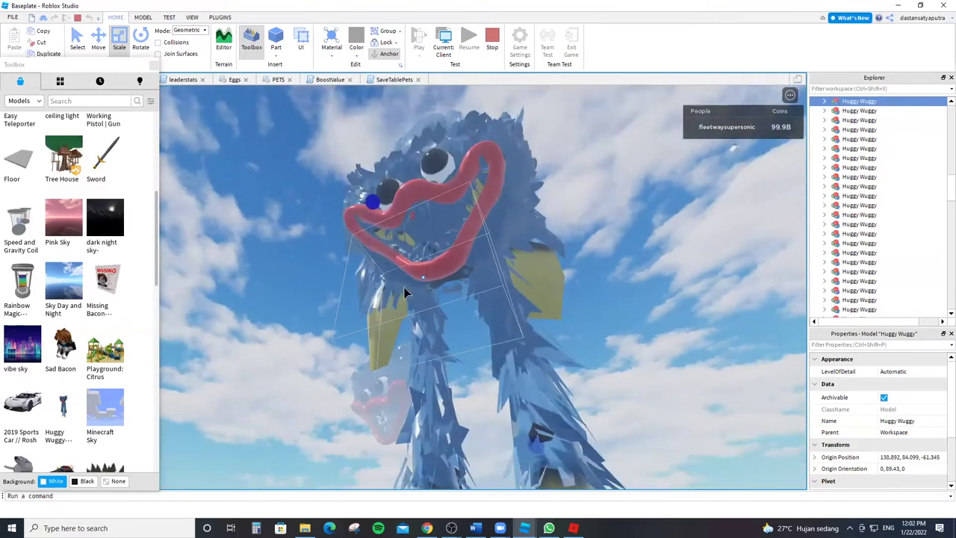
scroll(404, 291, down, 10)
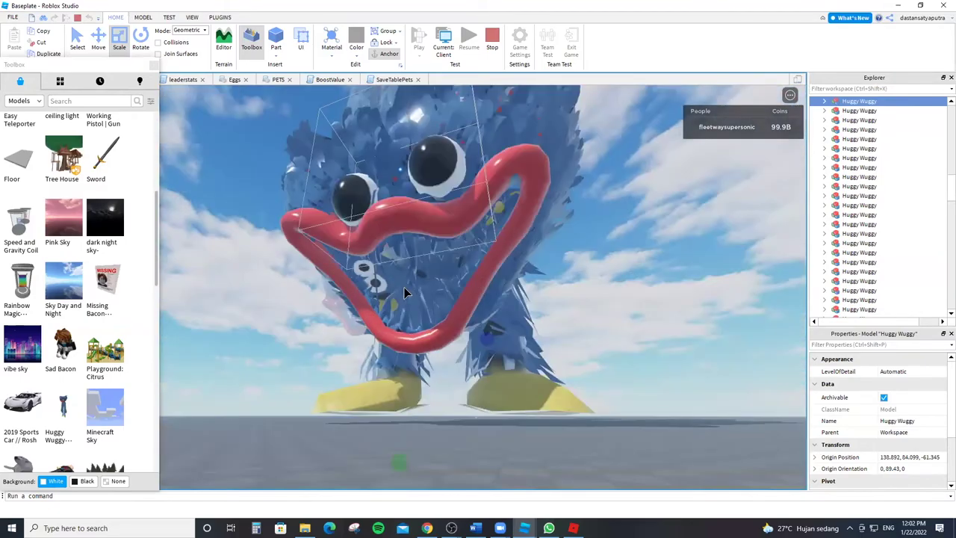
Select the player character, view it close up, and clear the selection.
click(404, 292)
scroll(404, 292, up, 8)
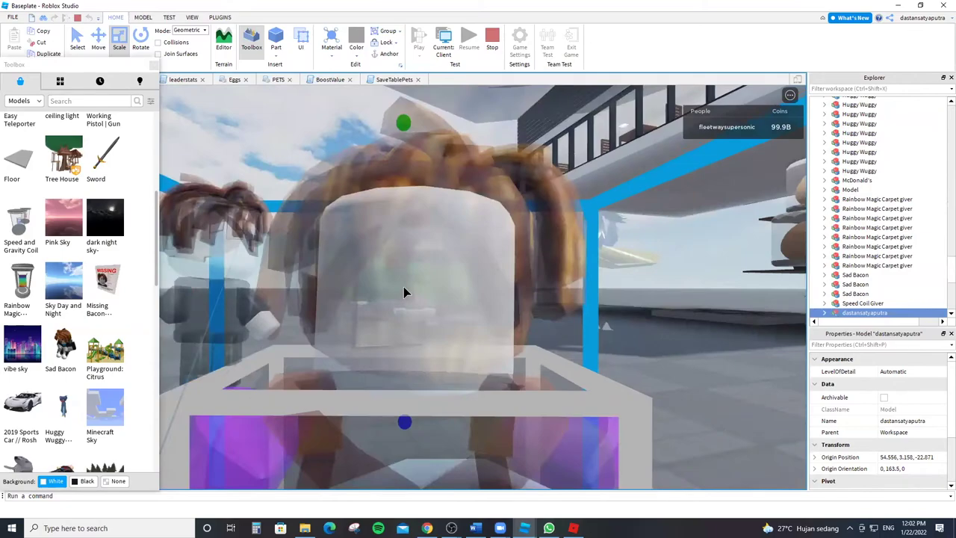
scroll(404, 292, down, 5)
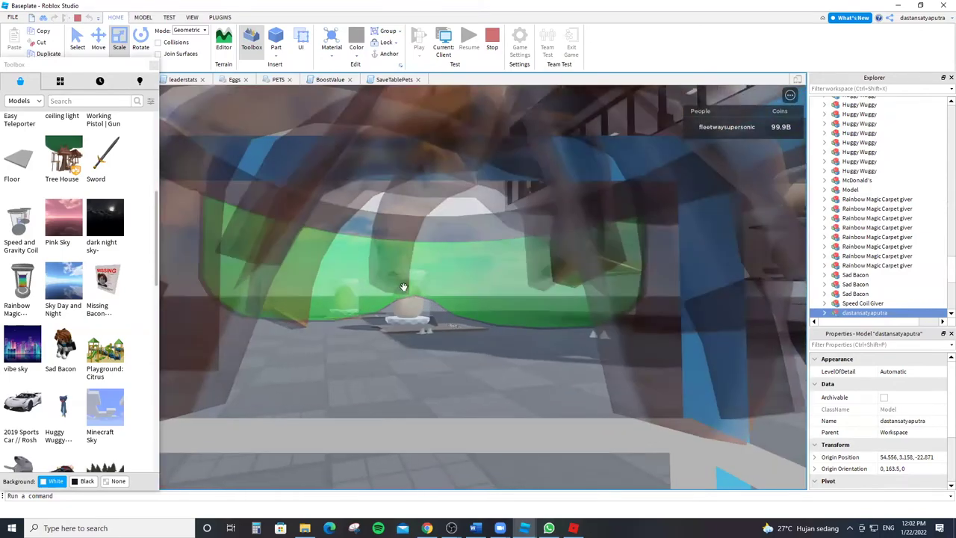
click(403, 287)
scroll(404, 288, down, 10)
right_drag(425, 223, 482, 194)
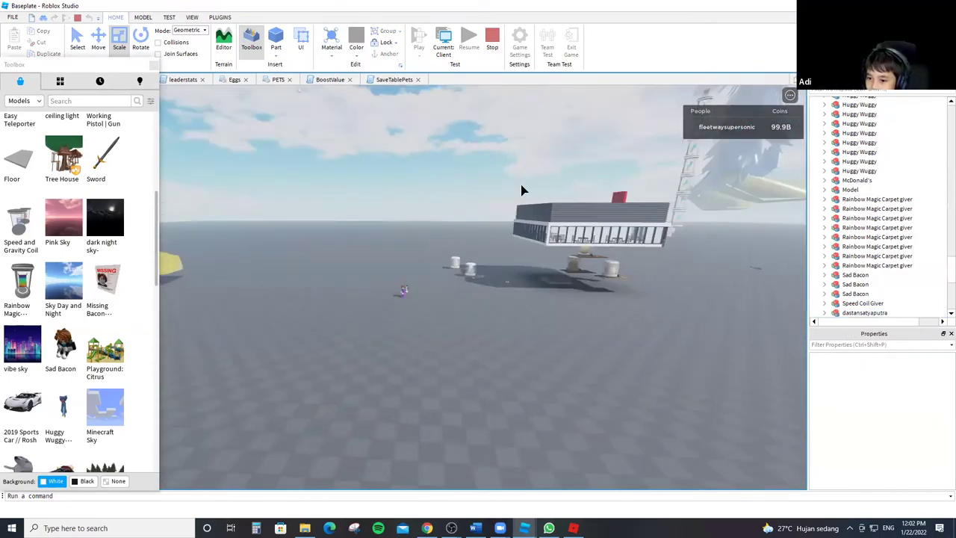
Insert the Huggy Wuggy Killer model from the Toolbox near the character.
click(610, 270)
scroll(538, 162, up, 10)
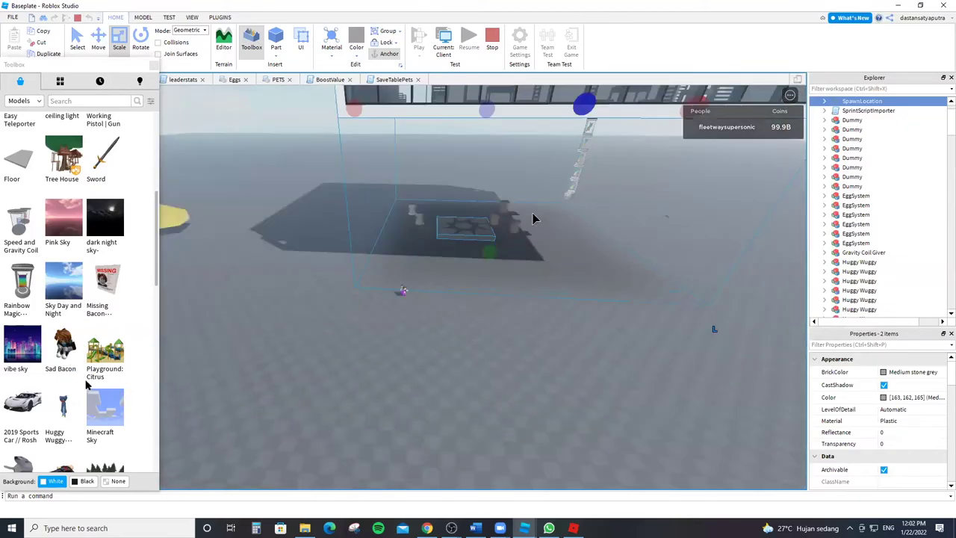
scroll(105, 412, down, 3)
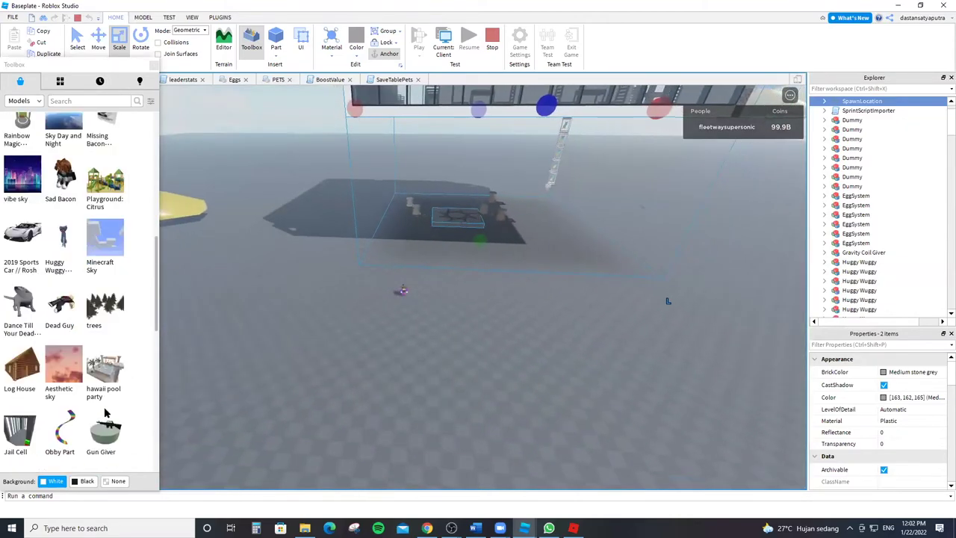
scroll(104, 403, down, 2)
click(105, 400)
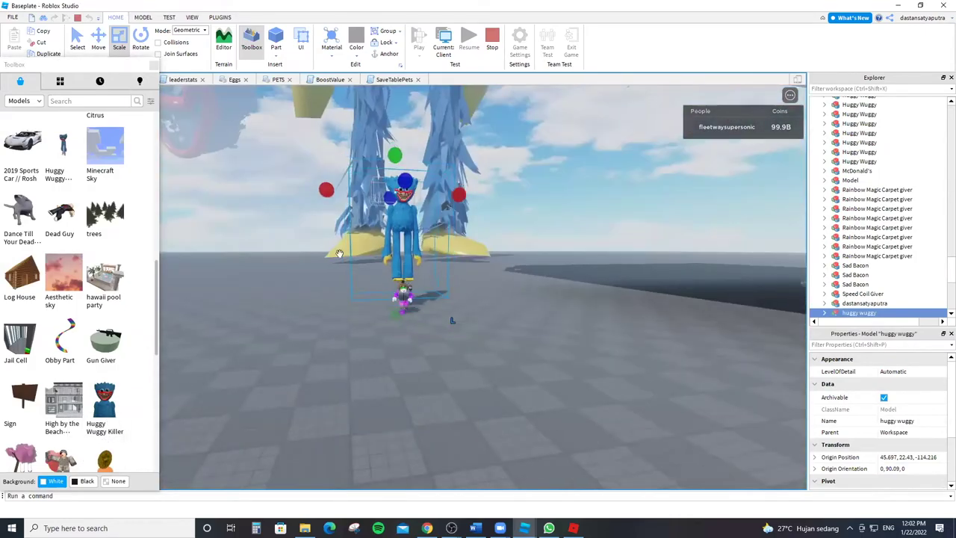
Run the character past the restaurant and beneath the giant Huggy Wuggy.
key(w)
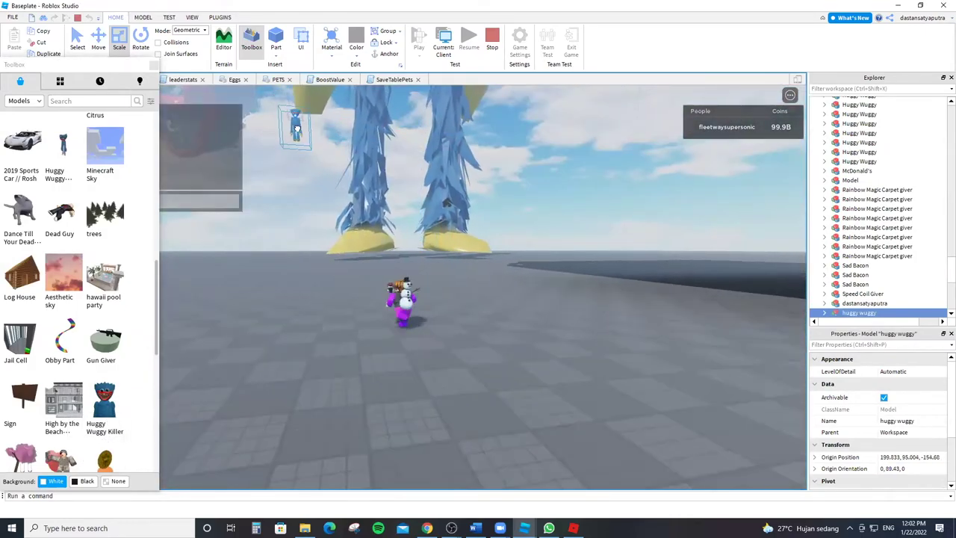
key(w)
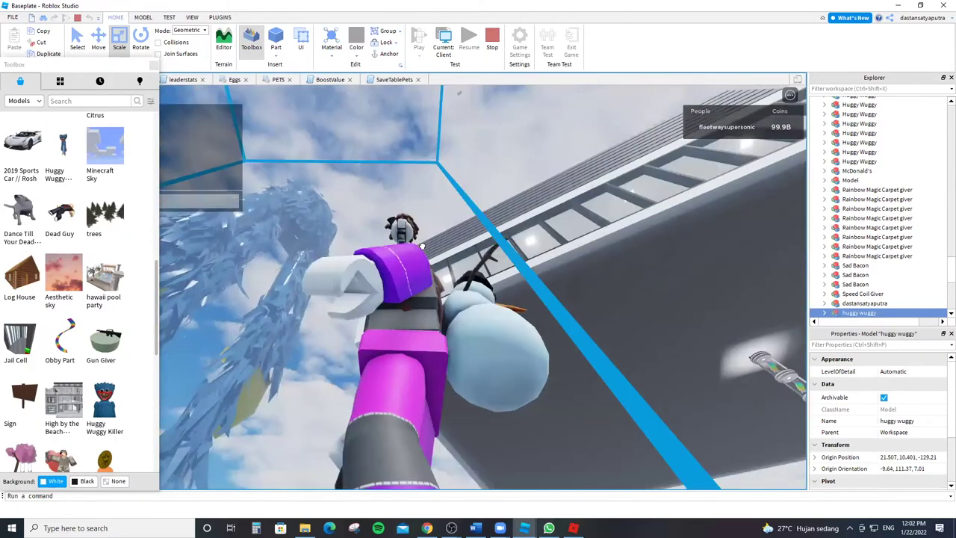
key(s)
scroll(485, 153, up, 5)
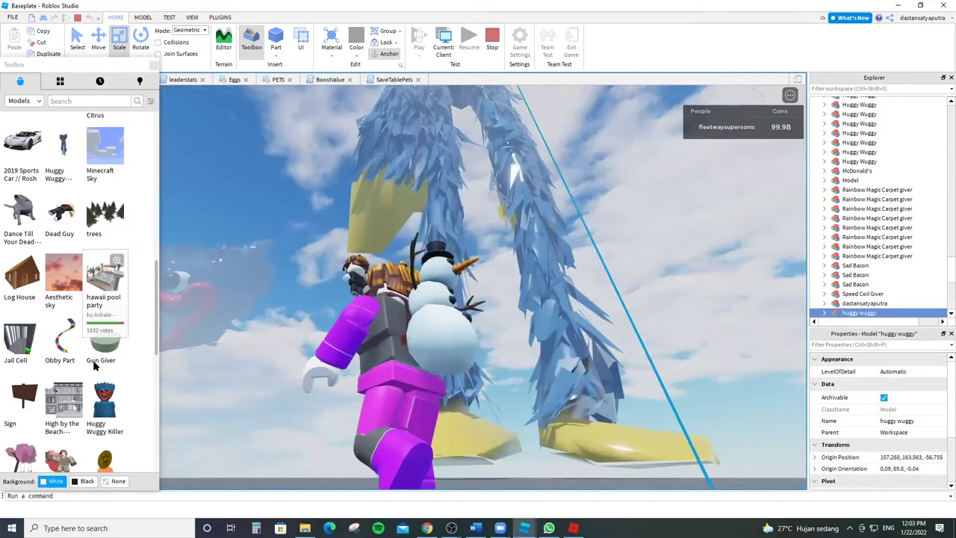
Insert VIP gamepass models and the Advanced Flashlight tool from the Toolbox.
scroll(98, 357, down, 3)
click(333, 340)
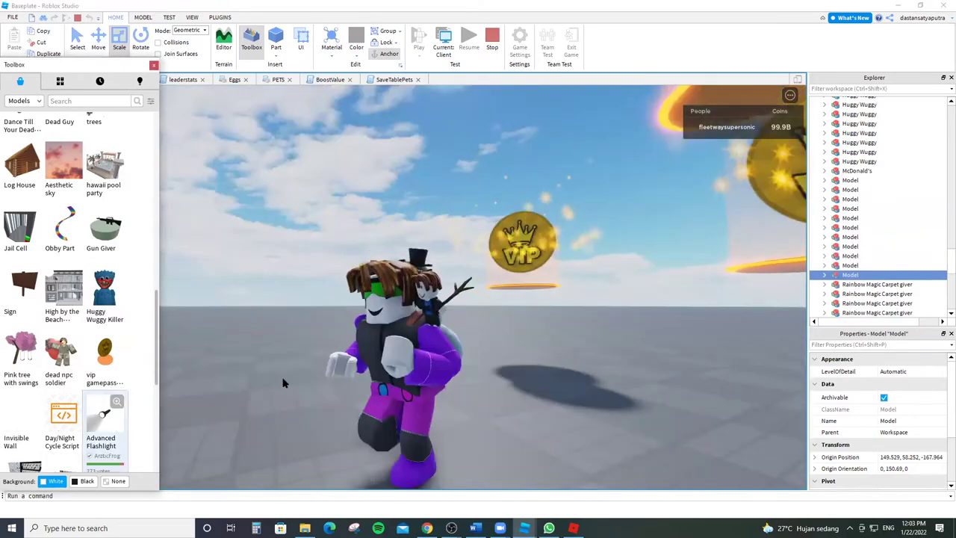
drag(282, 382, 382, 369)
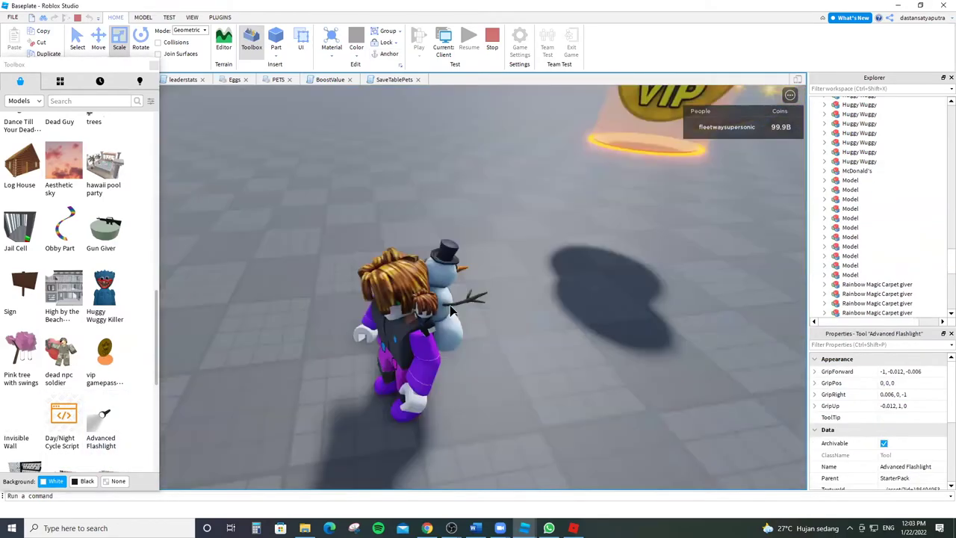
Run the character around the restaurant and select the inserted Huggy Wuggy Killer model.
key(w)
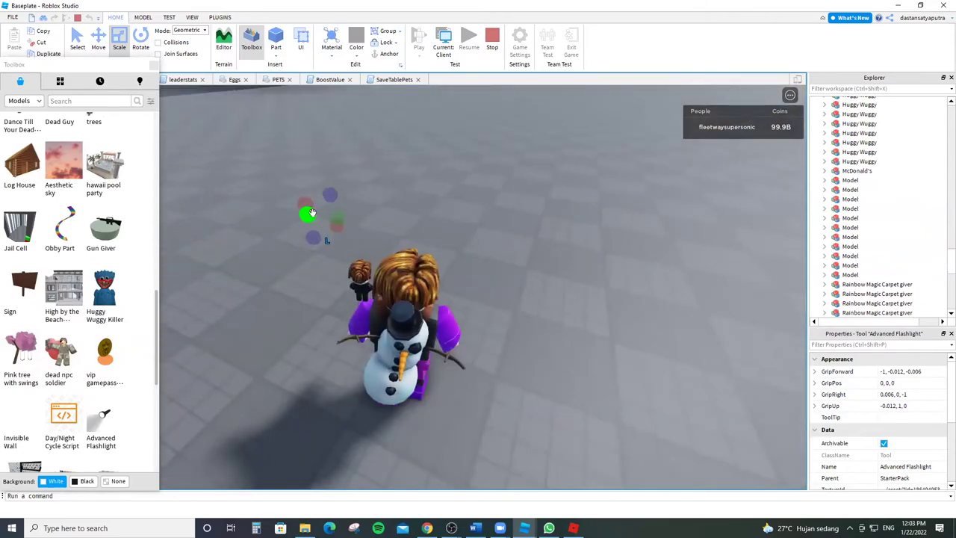
right_drag(243, 295, 295, 263)
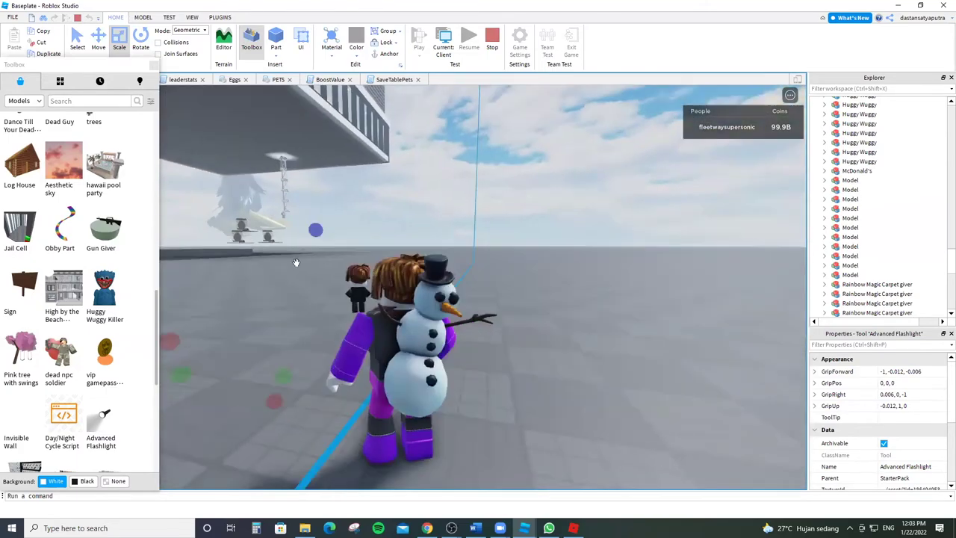
click(296, 265)
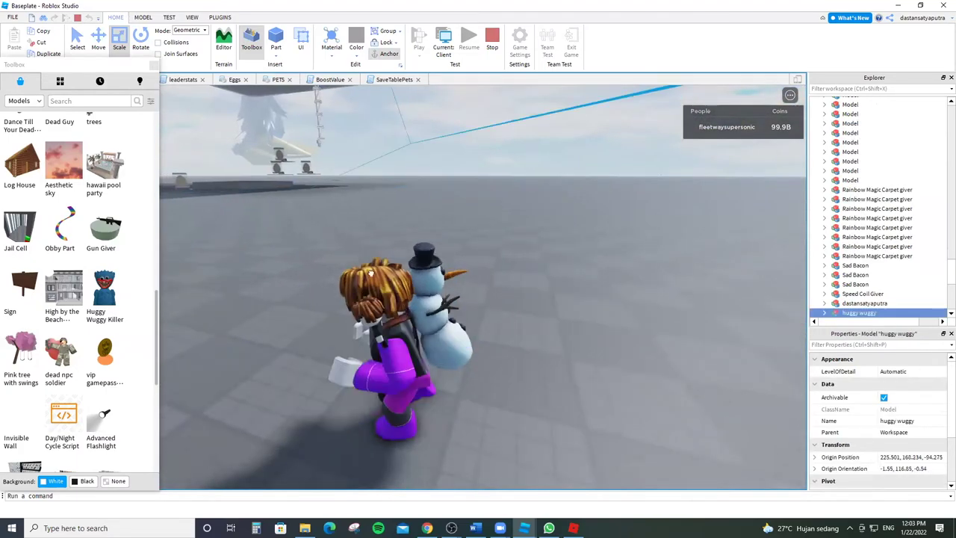
key(w)
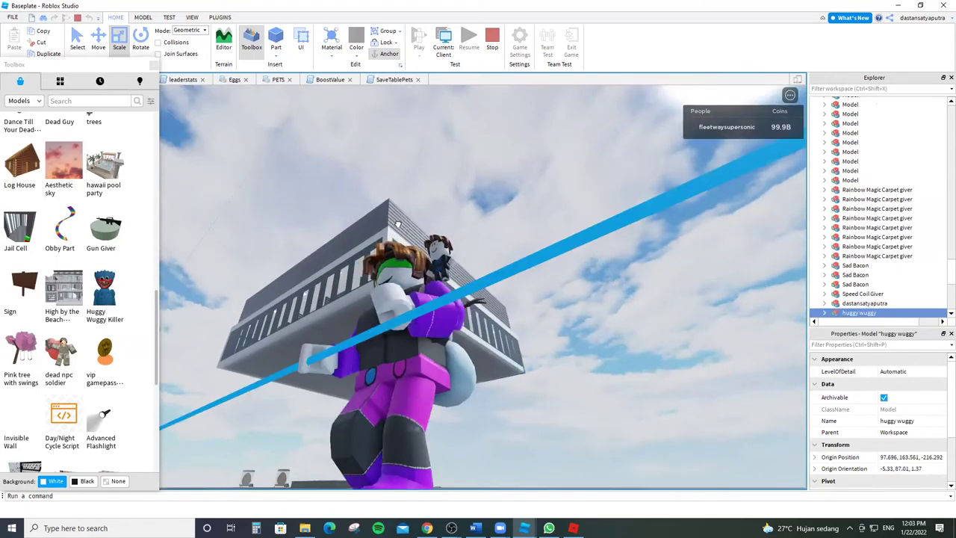
key(w)
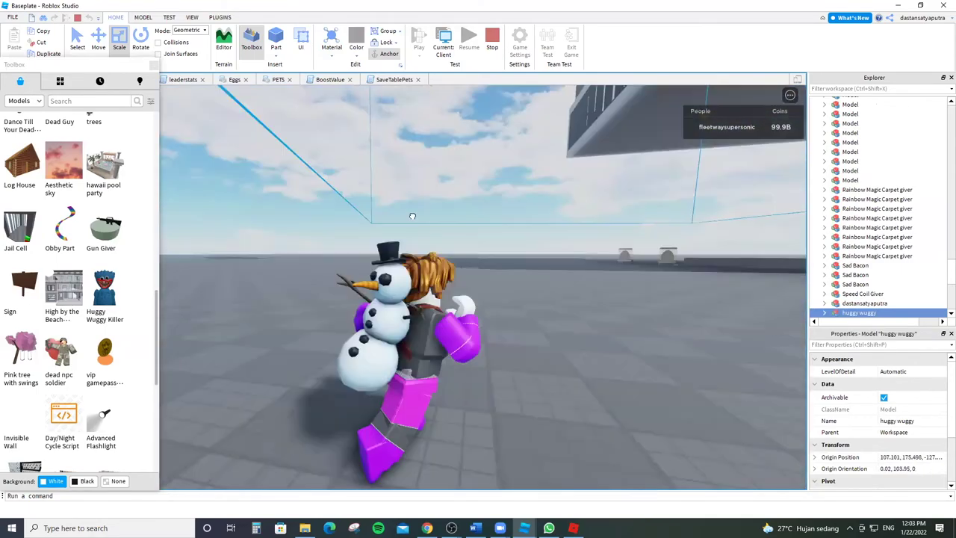
Select a Huggy Wuggy copy in the scene while running the character past the VIP coins toward the restaurant.
click(369, 125)
click(379, 160)
right_drag(379, 161, 379, 160)
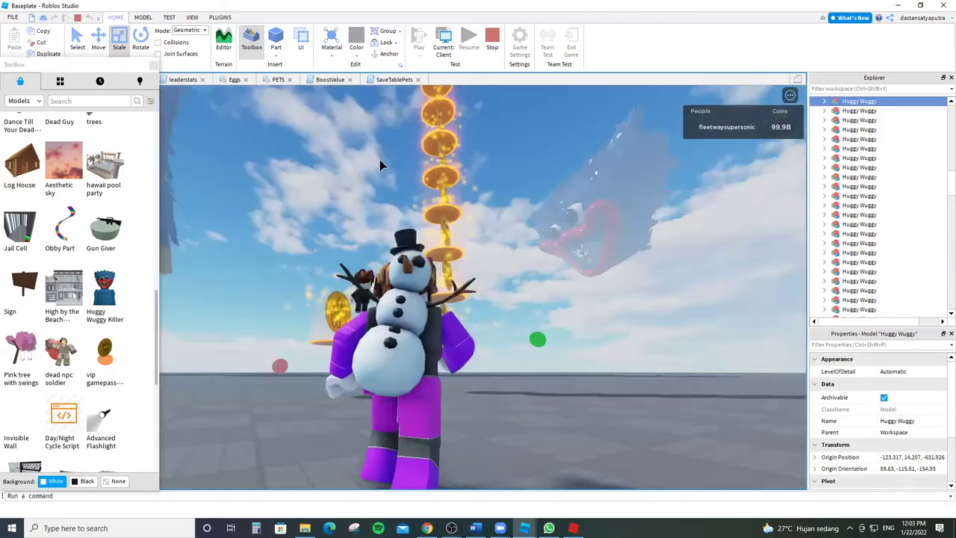
key(w)
right_drag(454, 167, 454, 168)
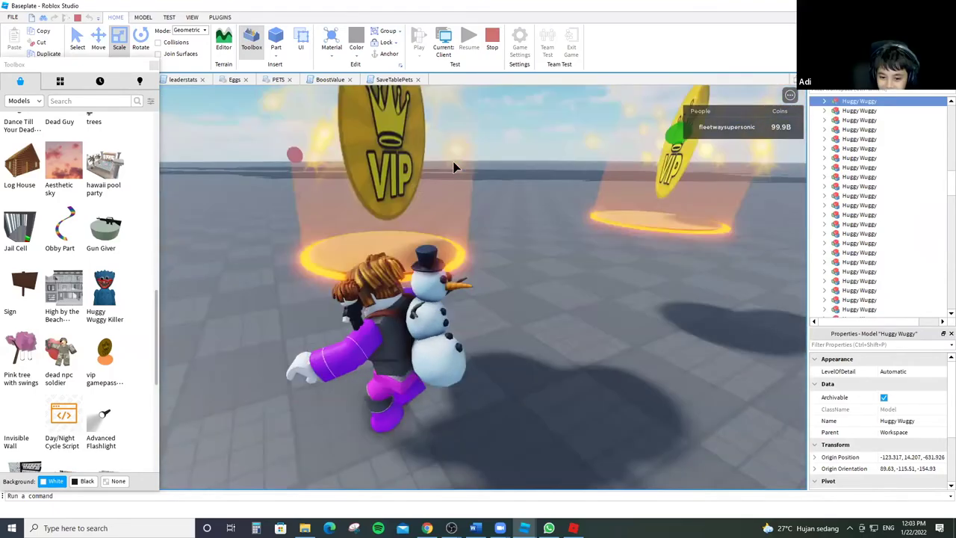
key(w)
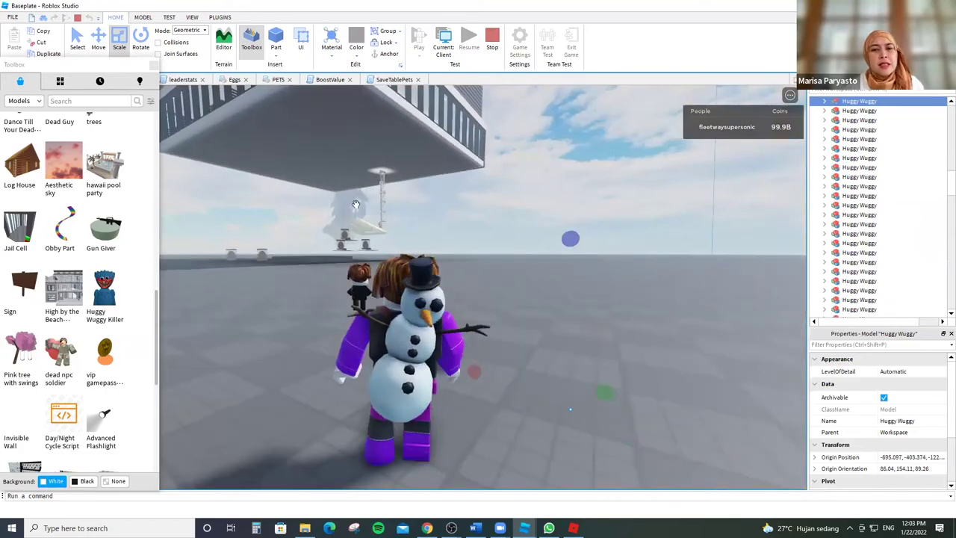
key(w)
Delete the inserted Huggy Wuggy Killer model from the workspace.
right_drag(455, 222, 504, 195)
click(896, 314)
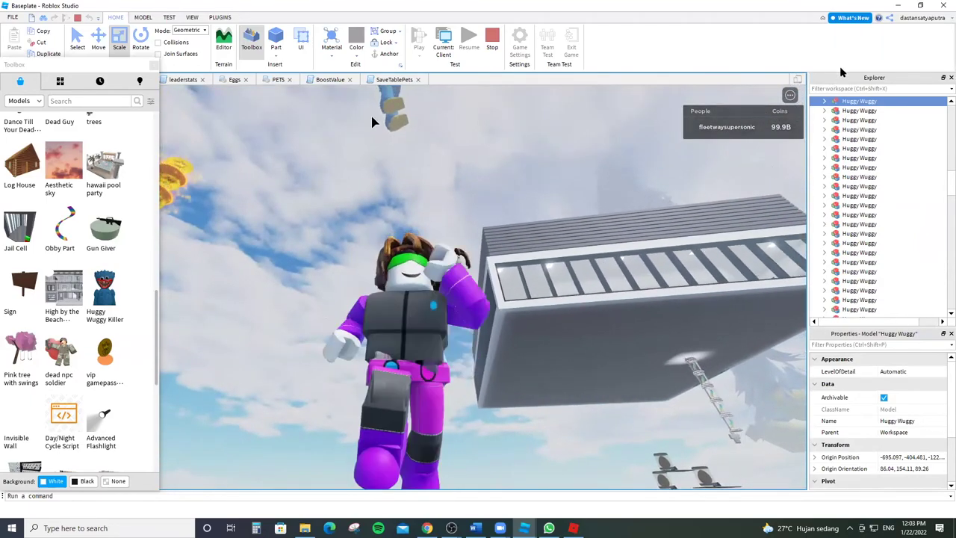
key(Delete)
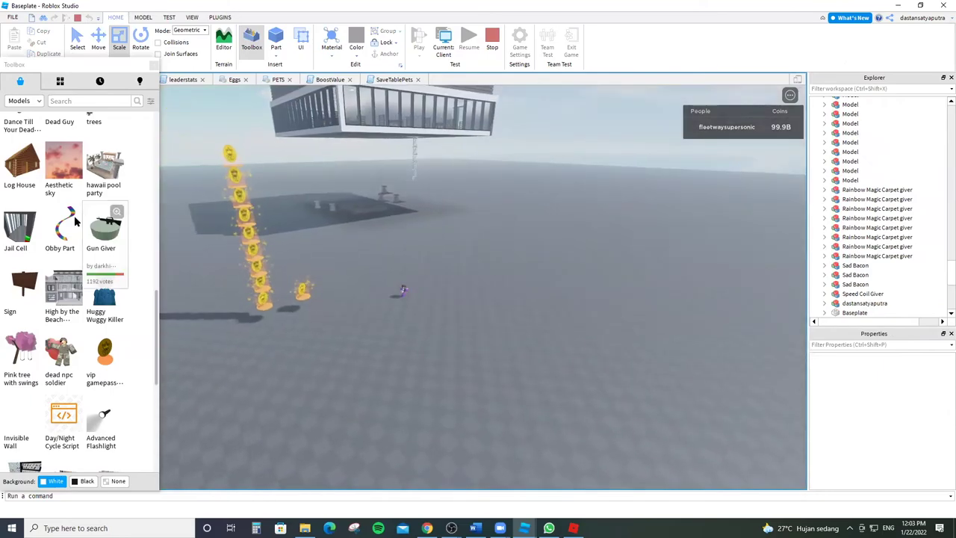
Insert a tall stack of McDonald's Restaurant models from the Toolbox into the running map.
scroll(74, 278, up, 10)
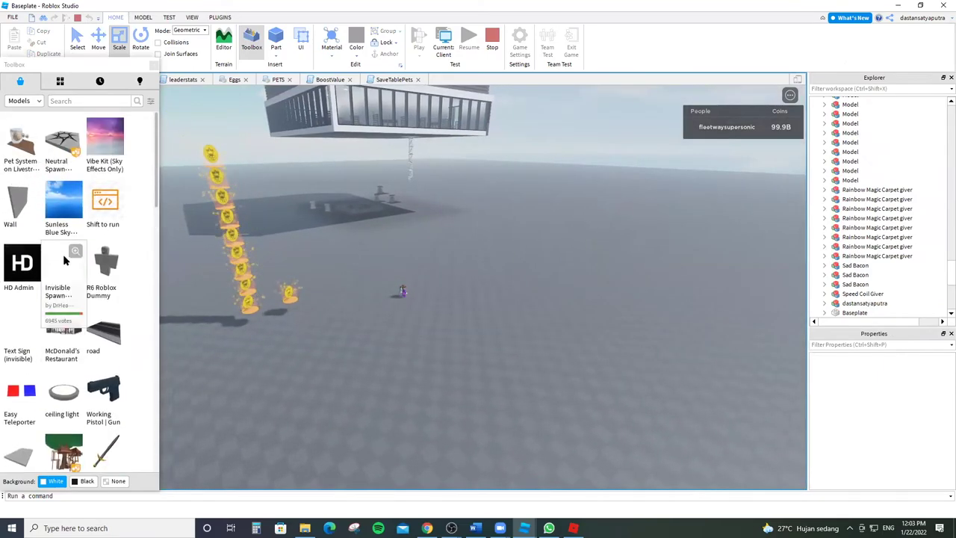
click(50, 337)
click(49, 337)
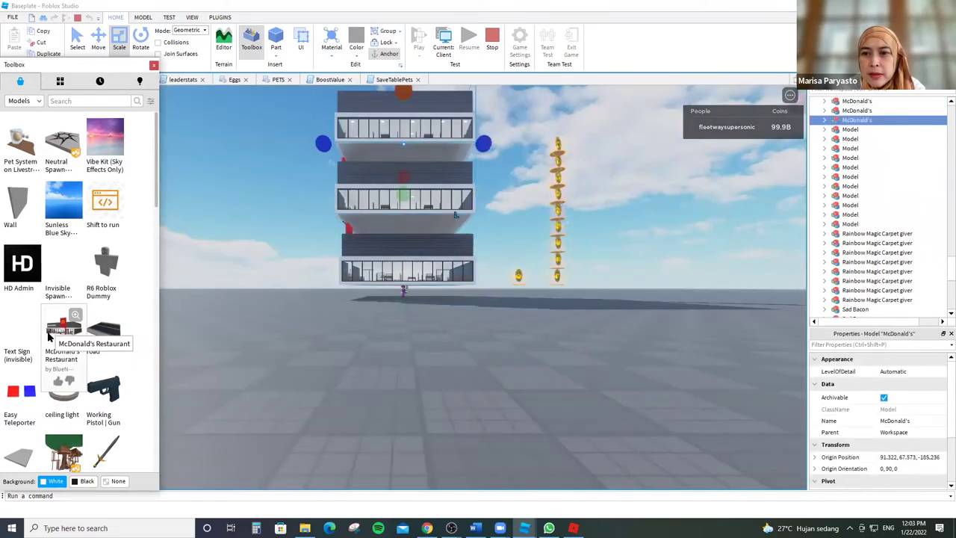
click(50, 337)
click(49, 336)
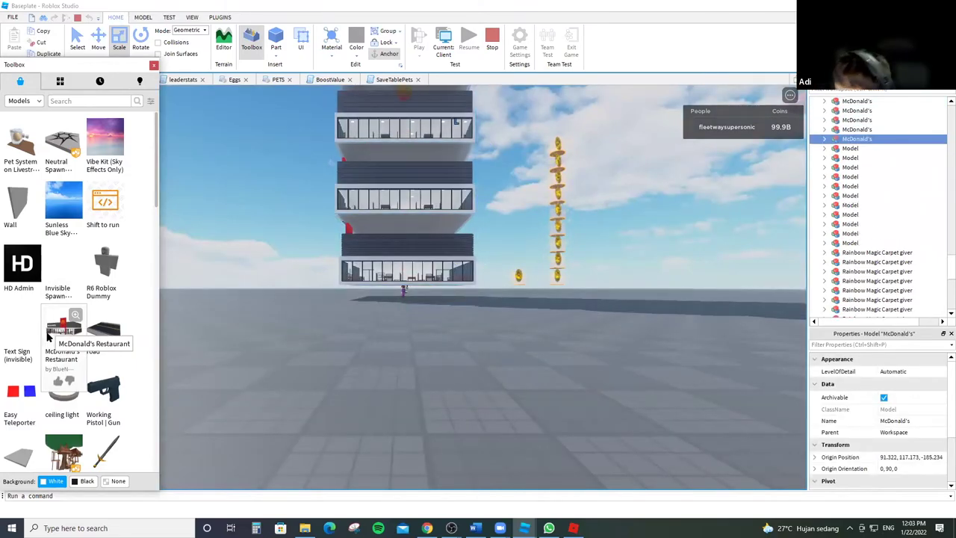
click(49, 337)
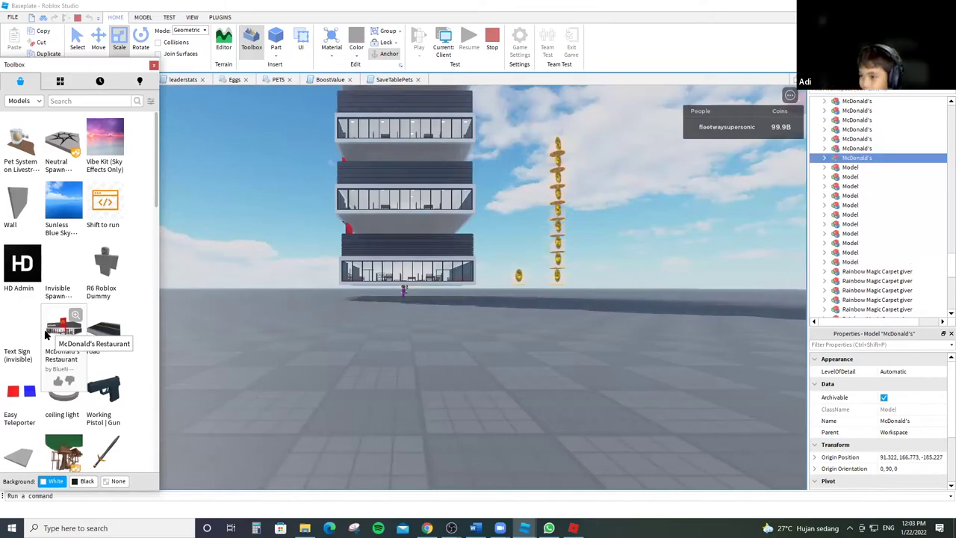
click(45, 334)
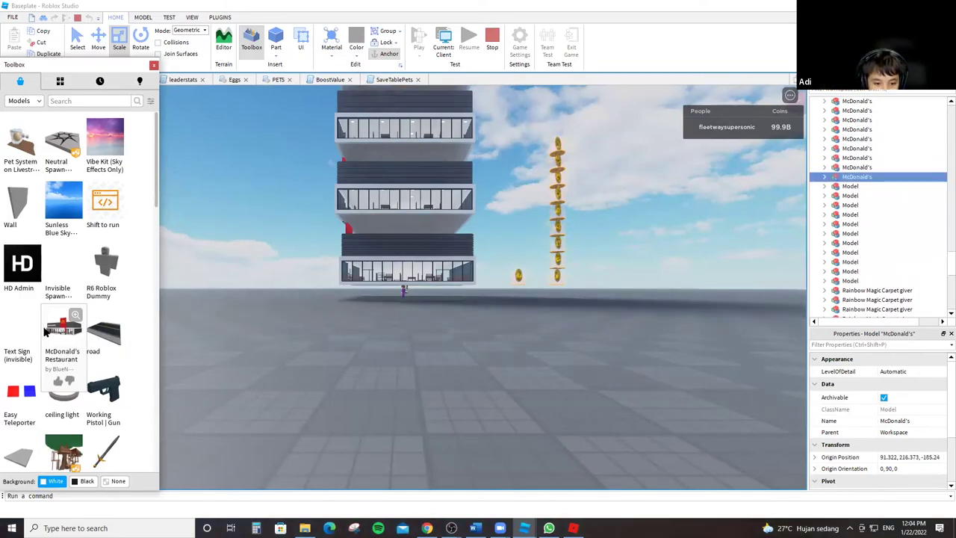
click(49, 328)
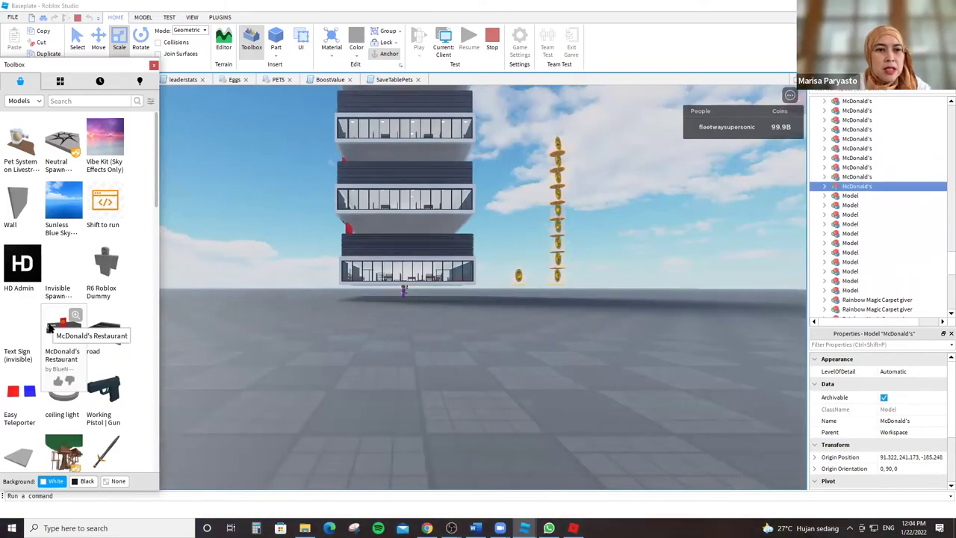
click(53, 329)
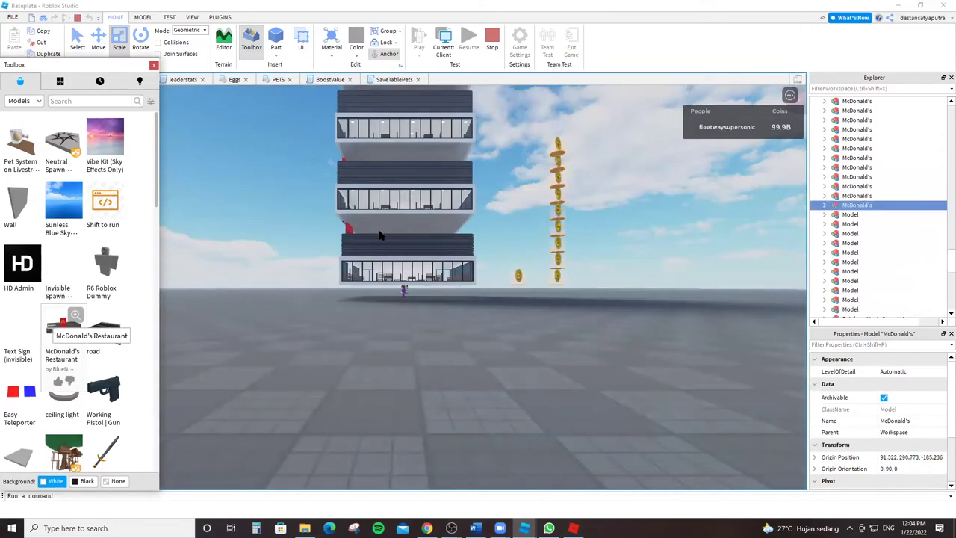
key(ctrl+d)
key(ctrl+d)
Examine the stacked McDonald's tower from below and from a distance with the character.
scroll(415, 190, up, 10)
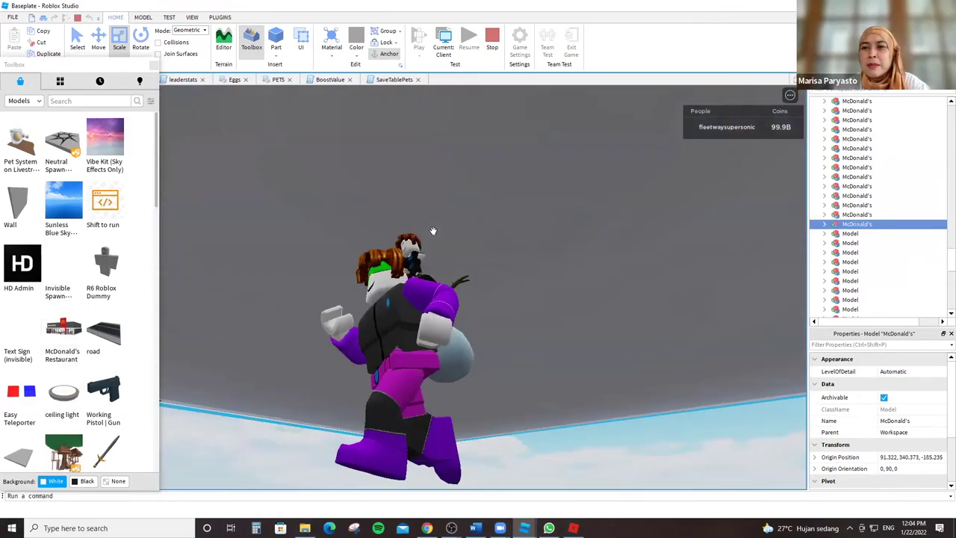
scroll(436, 236, up, 8)
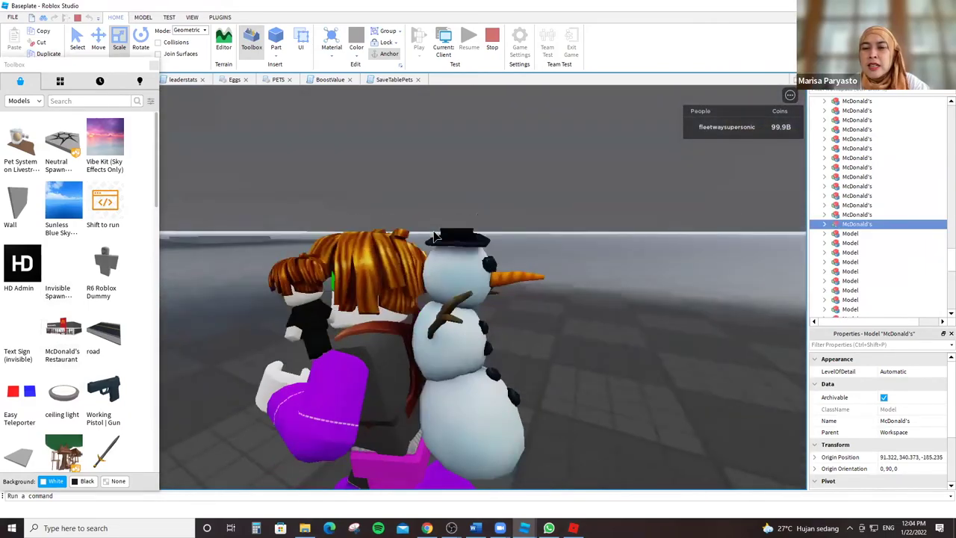
scroll(404, 293, up, 3)
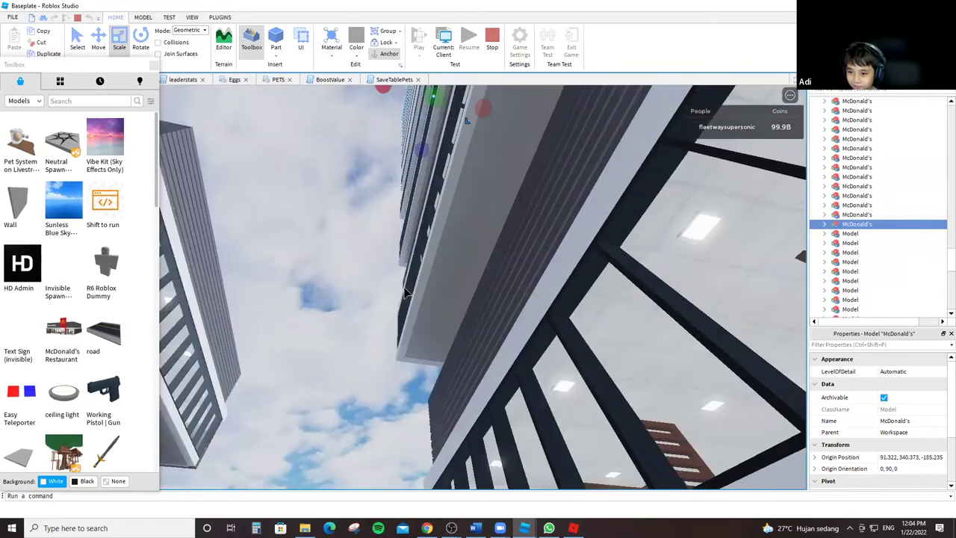
scroll(404, 293, down, 10)
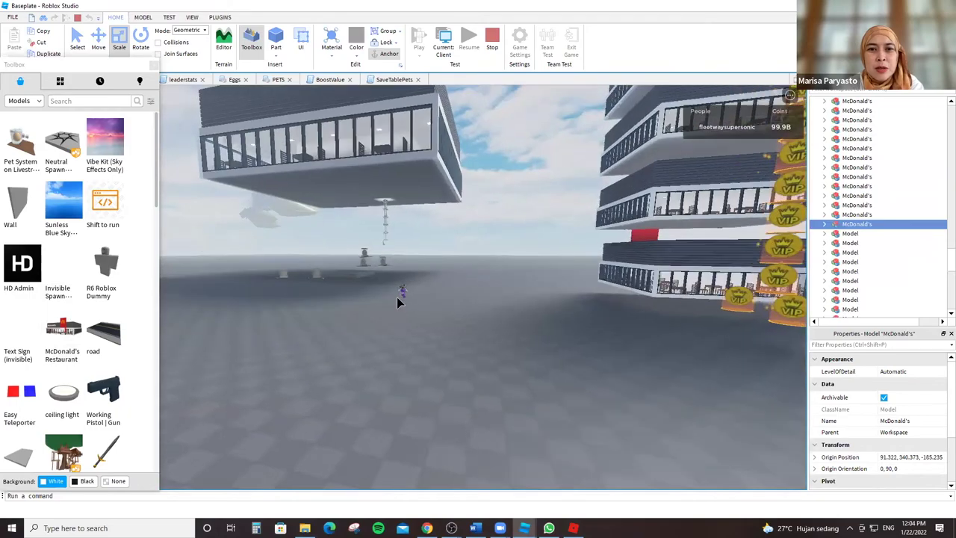
scroll(399, 299, up, 10)
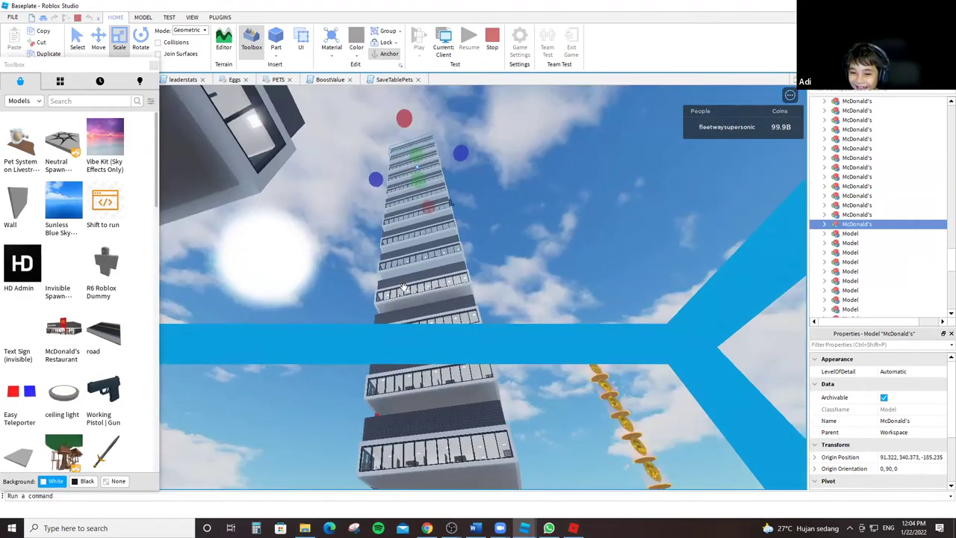
right_drag(403, 287, 403, 288)
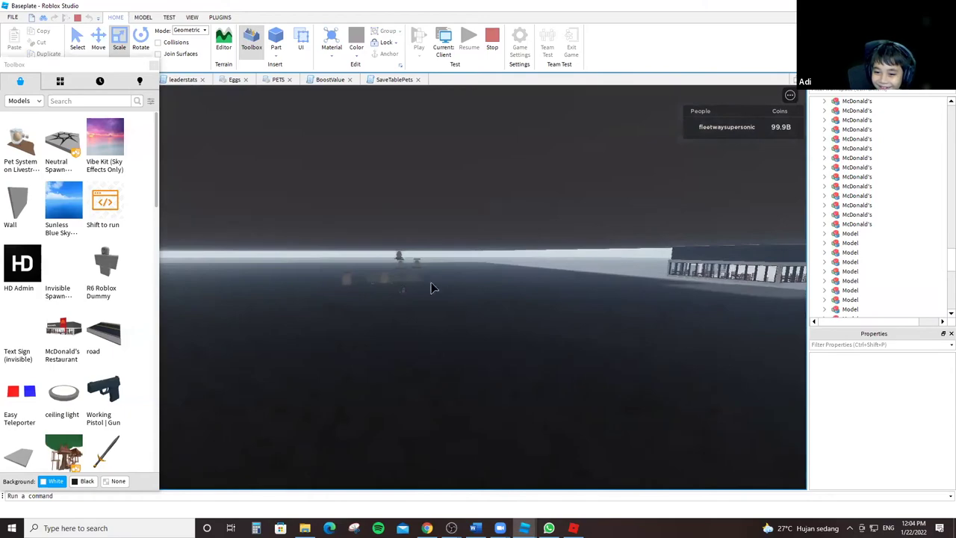
Select the SpawnLocation and a McDonald's model in the scene while moving the character around the map, and clear the selection.
click(399, 282)
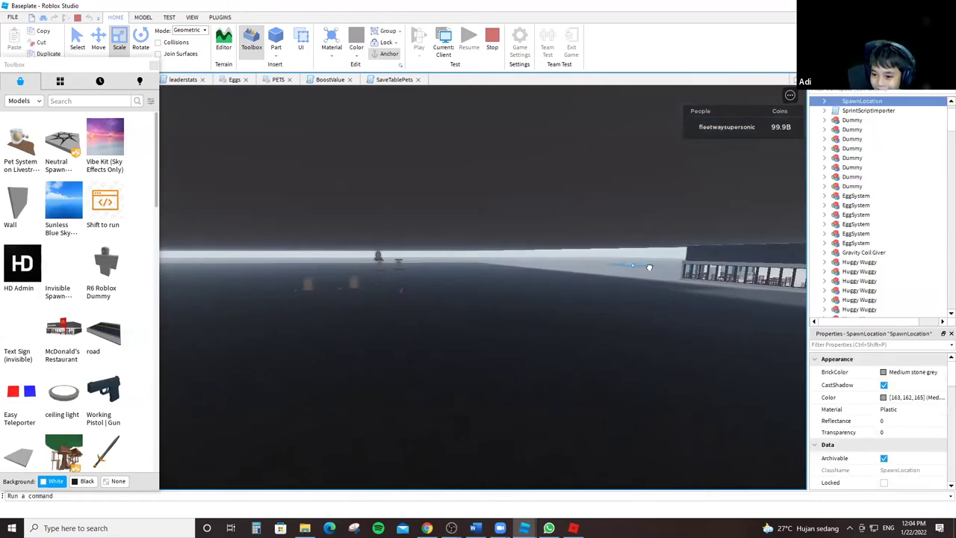
click(337, 170)
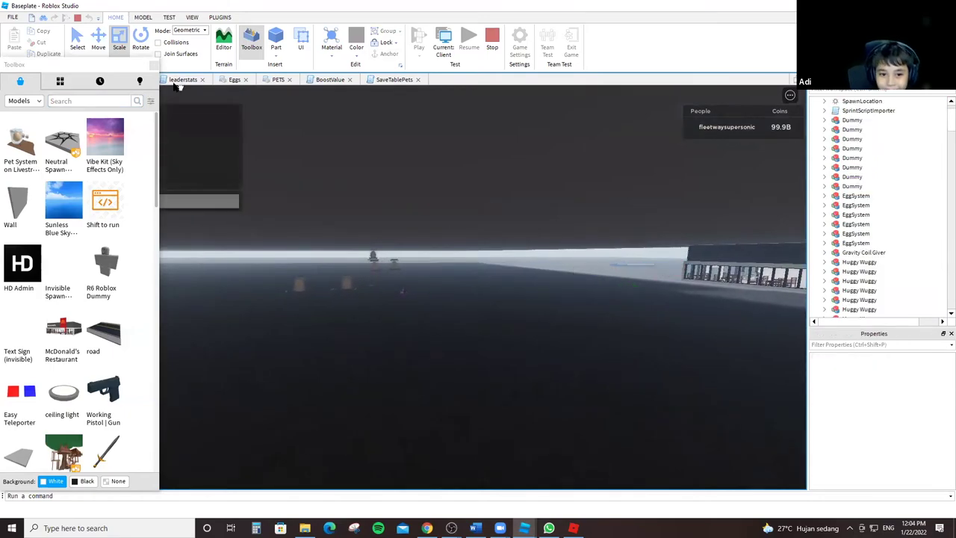
click(692, 88)
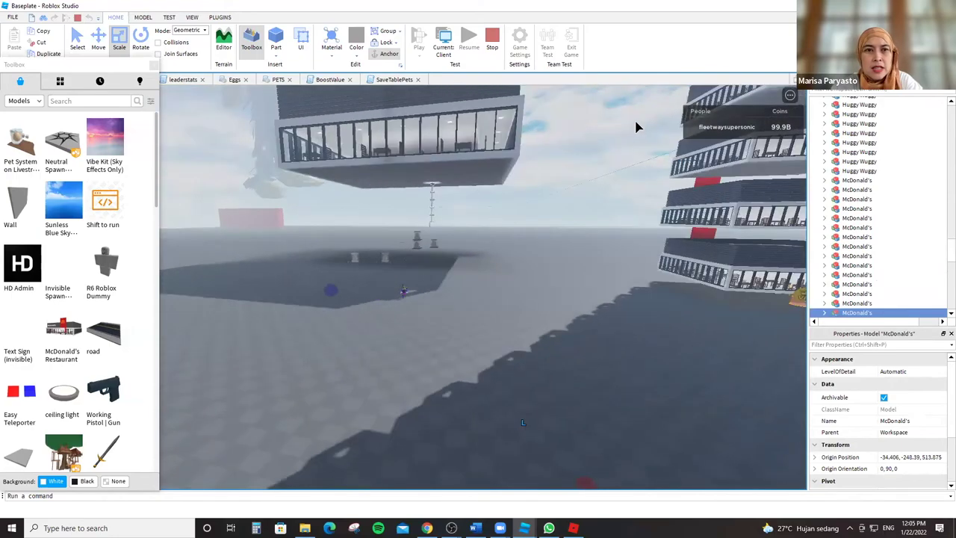
scroll(635, 127, up, 5)
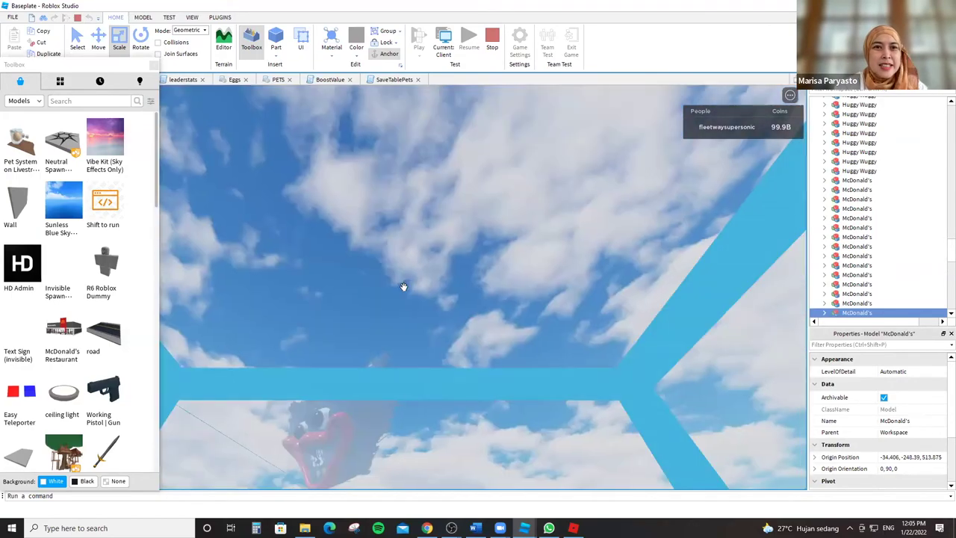
right_drag(403, 287, 404, 292)
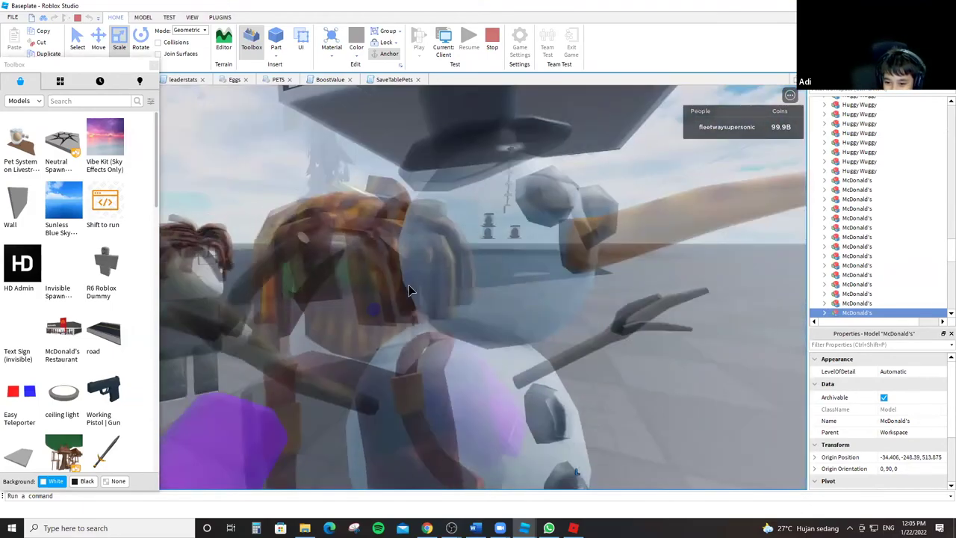
click(403, 288)
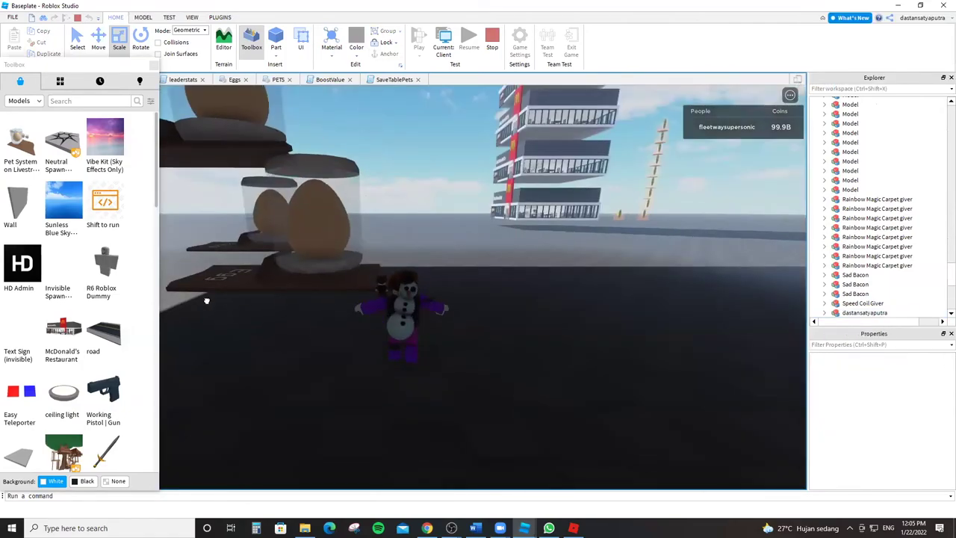
Try to write a line using TextChatMessageProperties in a new script under the player's character model.
drag(388, 208, 403, 388)
drag(315, 244, 516, 399)
key(ctrl+i)
click(196, 123)
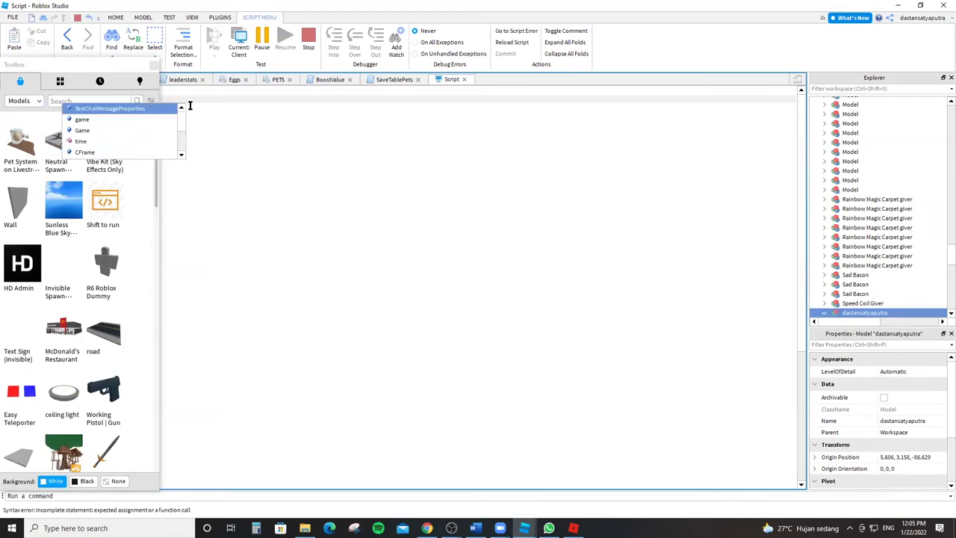
click(190, 105)
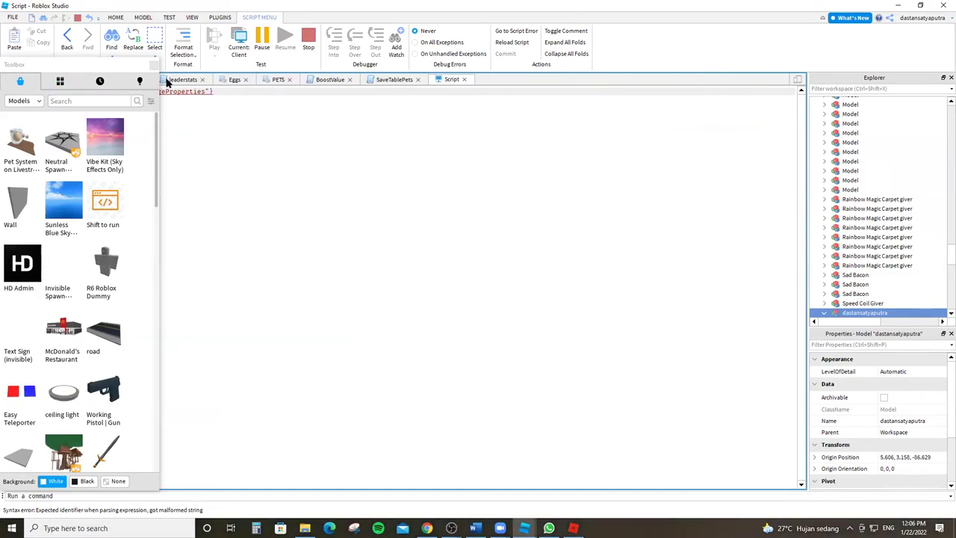
right_click(303, 186)
click(299, 134)
View the leaderstats script with the Toolbox closed and return to the Baseplate scene.
click(179, 80)
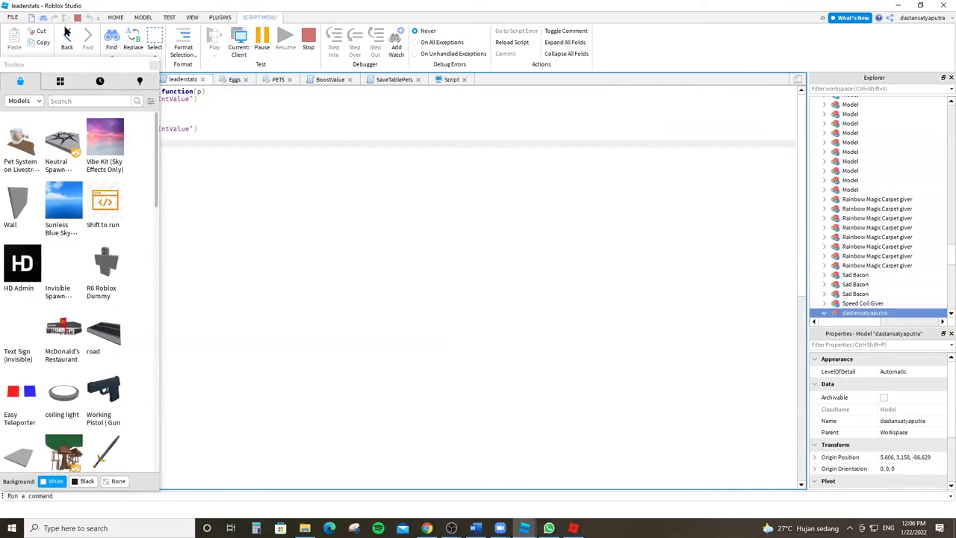
click(154, 65)
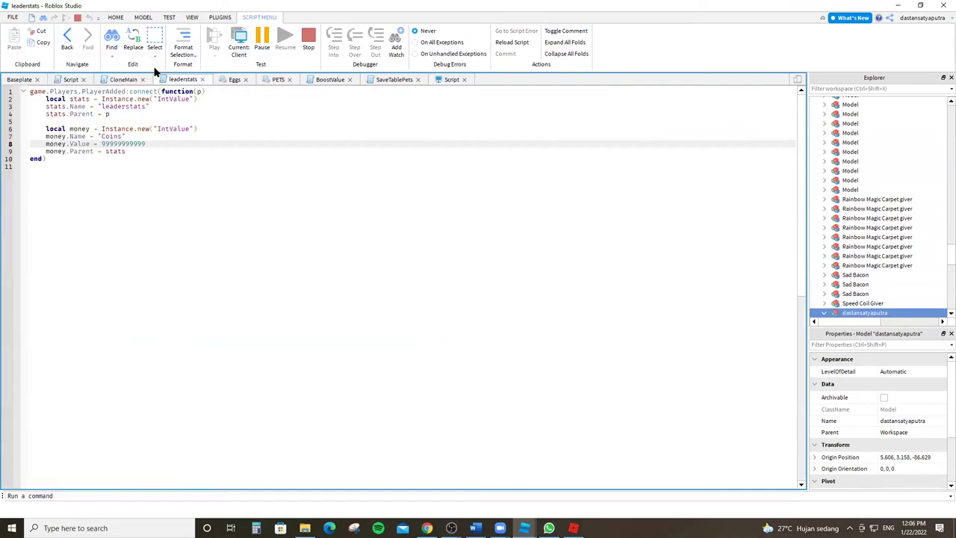
click(34, 79)
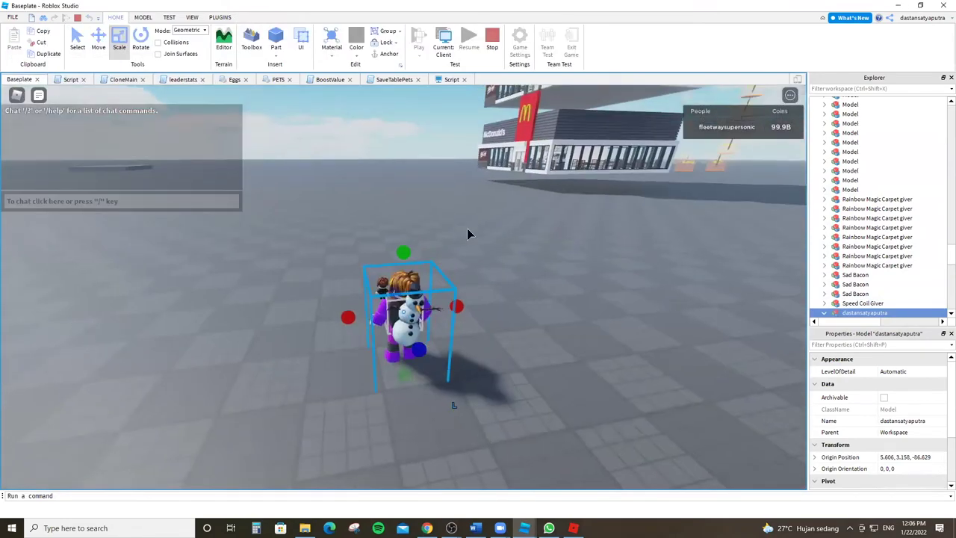
Run the character past the egg stands toward the McDonald's tower and clear the selection of several Huggy Wuggy copies.
right_drag(467, 234, 466, 227)
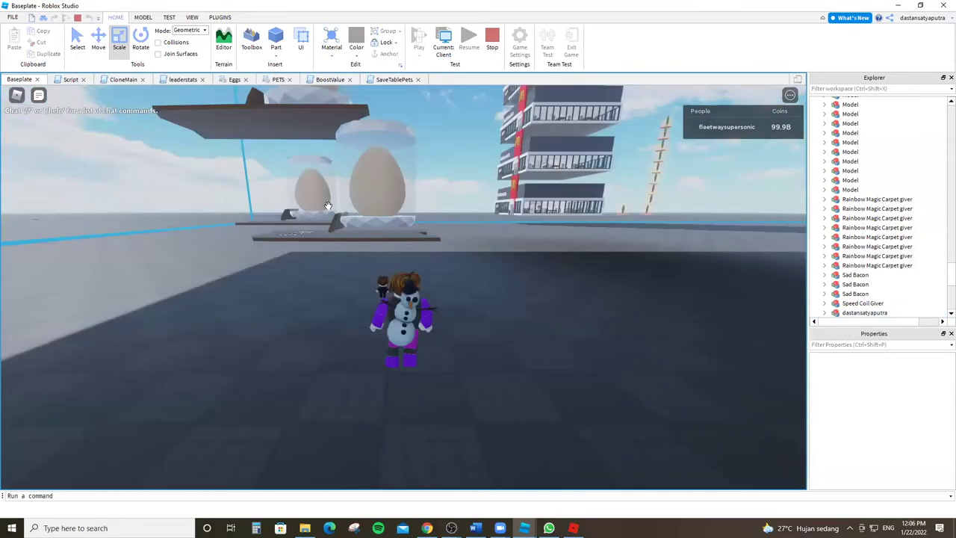
right_drag(444, 269, 424, 233)
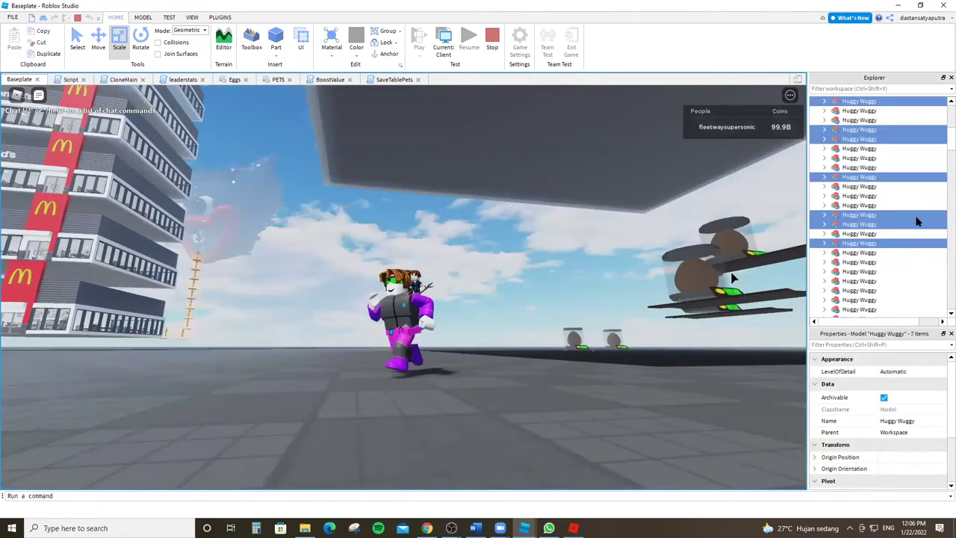
key(a)
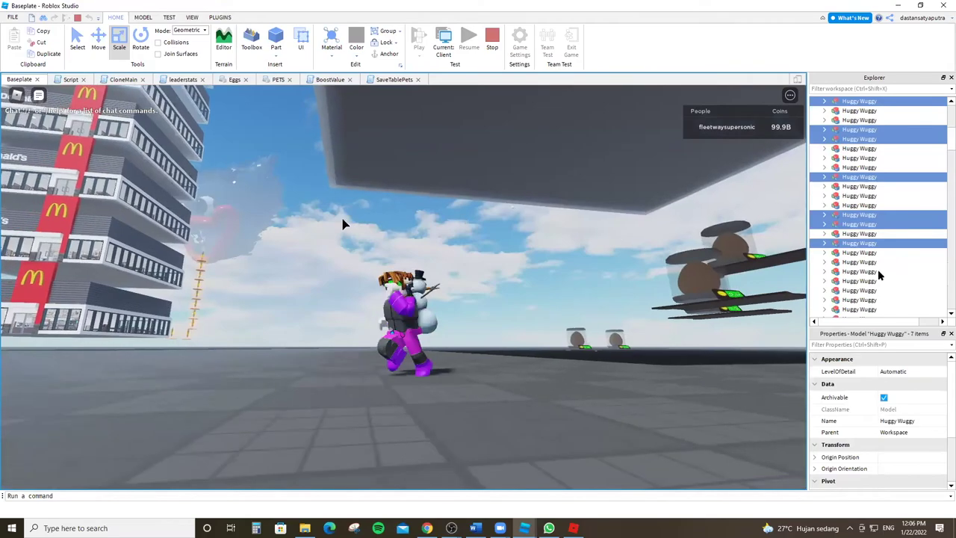
click(309, 207)
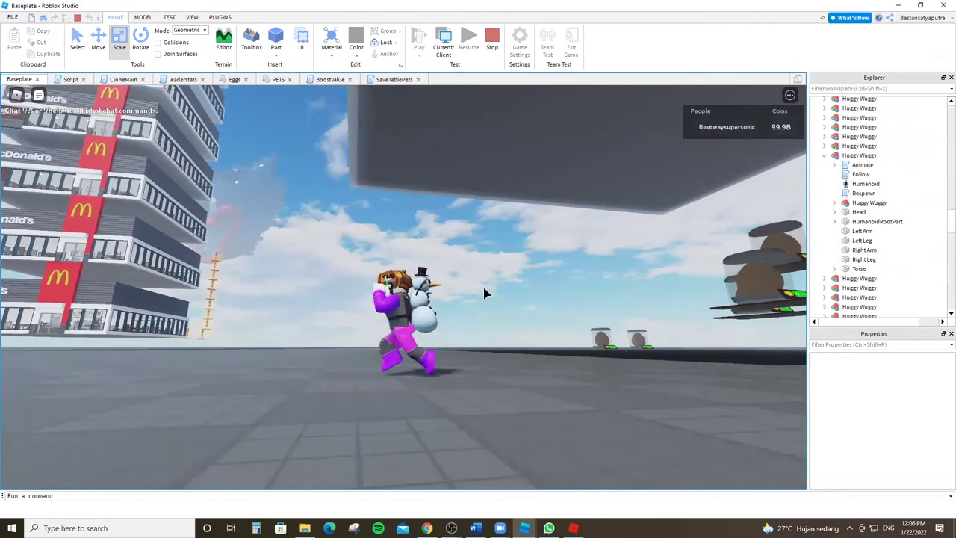
click(415, 297)
right_drag(415, 298, 447, 414)
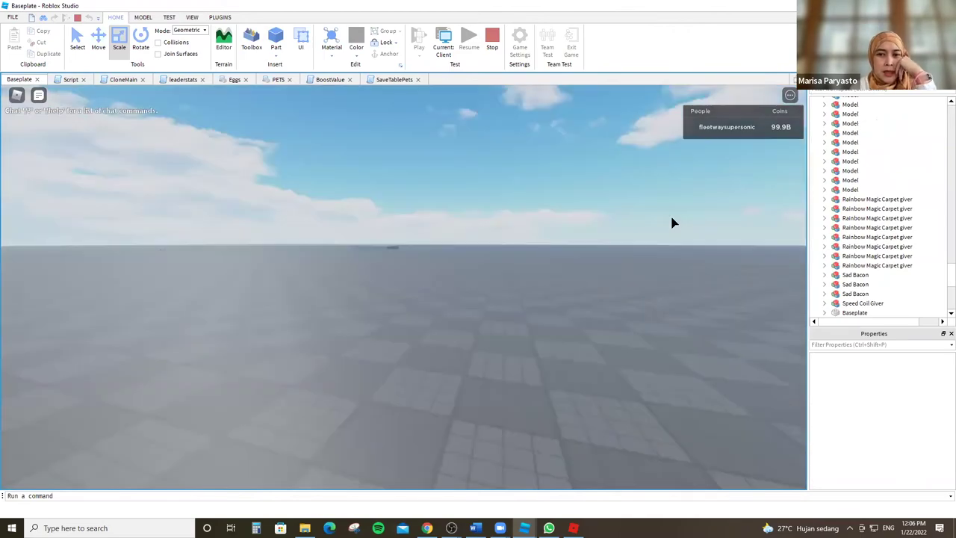
Look around the scene for the missing character and reset it through the in-game menu.
right_drag(672, 218, 671, 216)
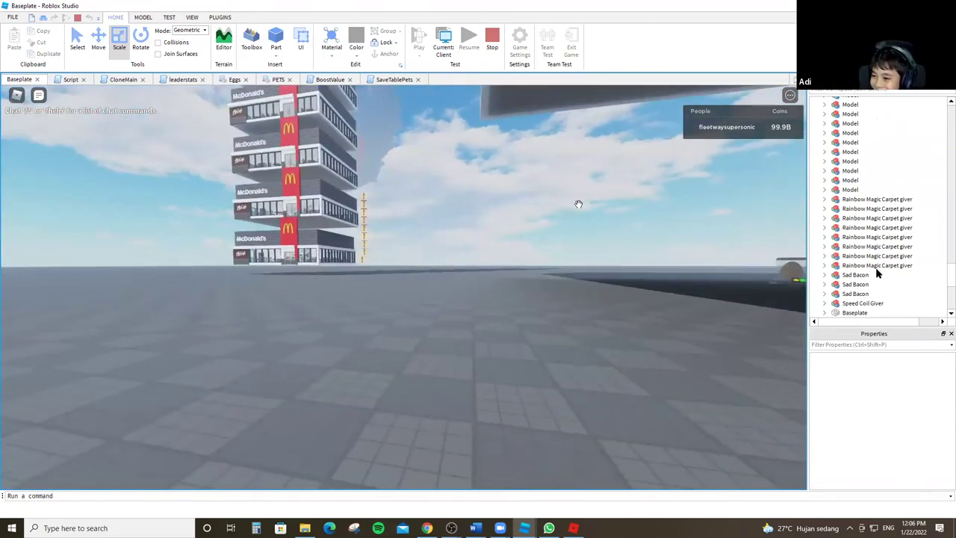
scroll(870, 265, down, 7)
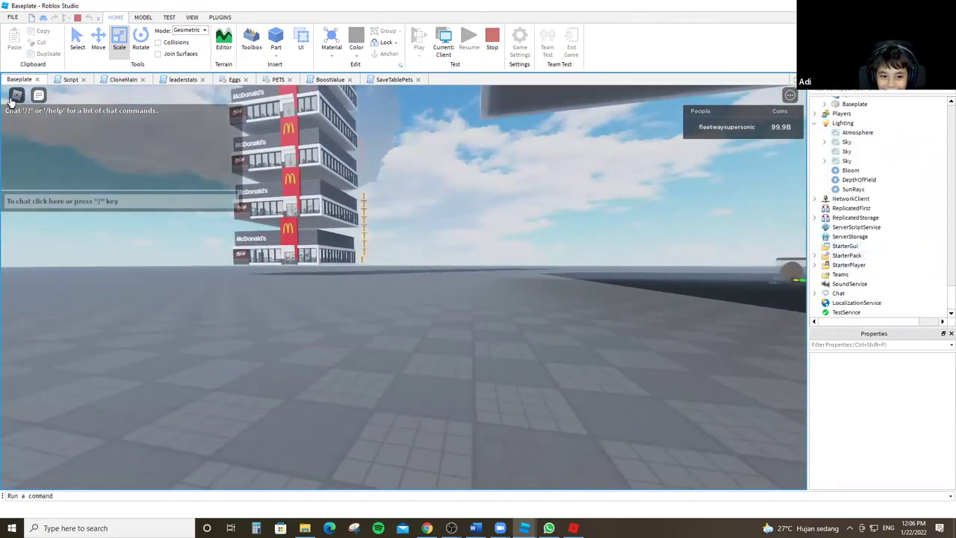
key(Escape)
click(301, 461)
click(366, 266)
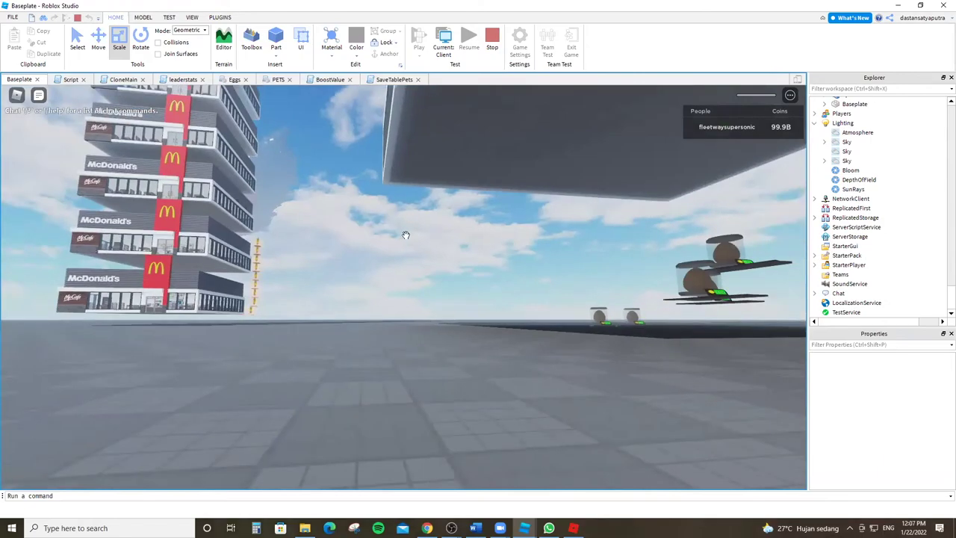
Select a Rainbow Magic Carpet giver under the large floating building and view its surroundings.
click(608, 191)
drag(608, 191, 389, 224)
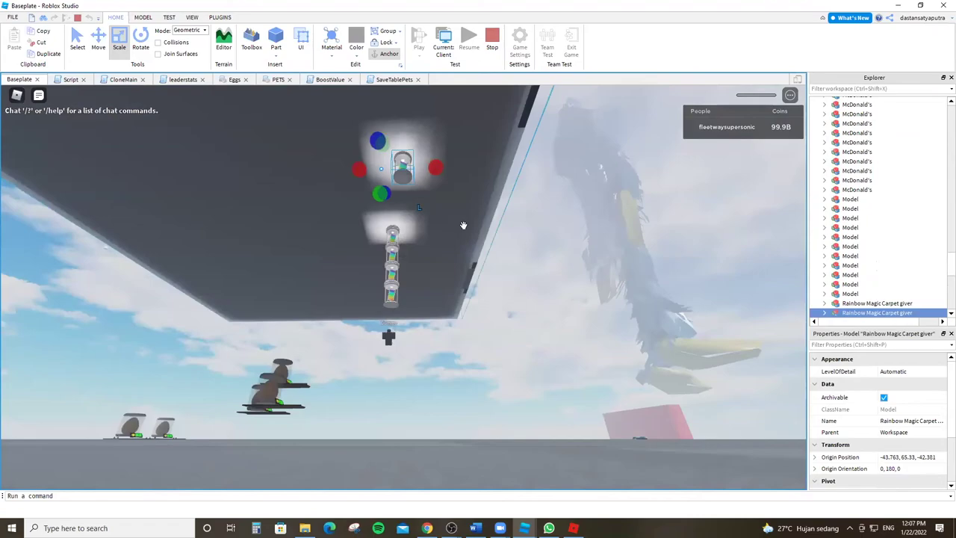
scroll(482, 269, up, 5)
right_drag(482, 273, 481, 272)
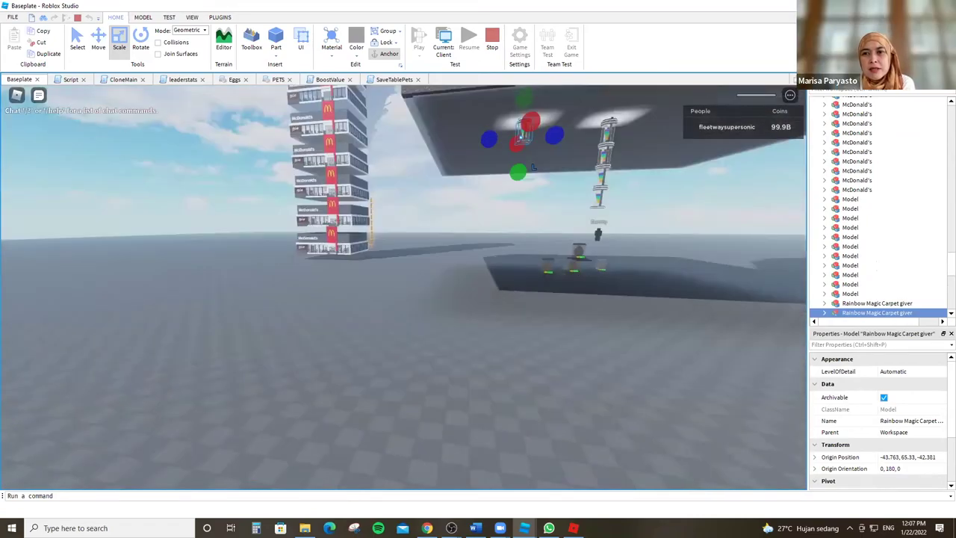
Close the Baseplate place and decline to keep the script changes made while playing.
click(942, 5)
click(484, 274)
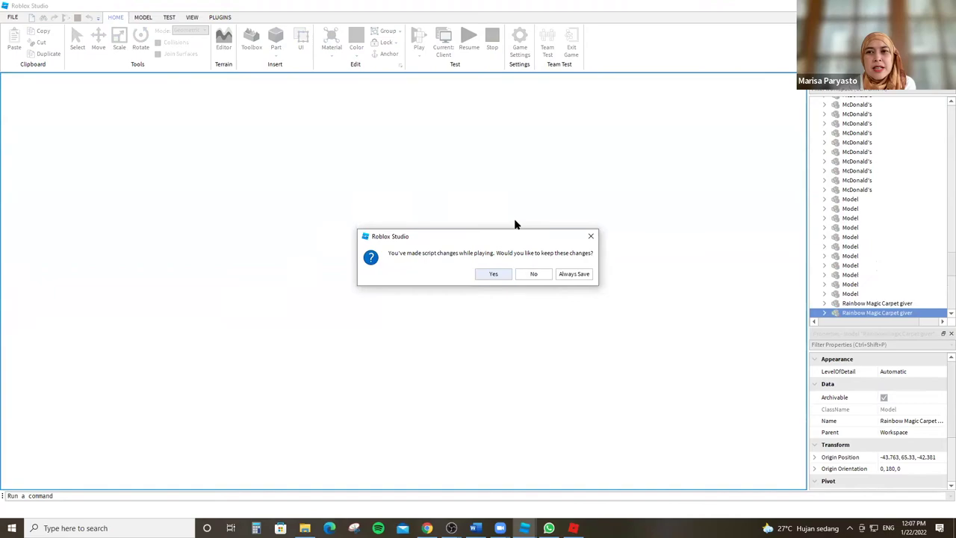
click(533, 274)
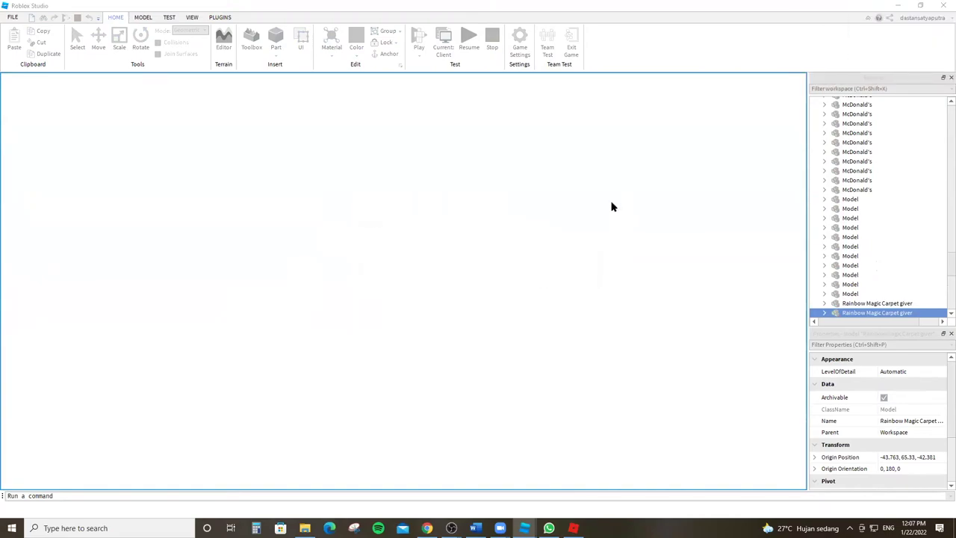